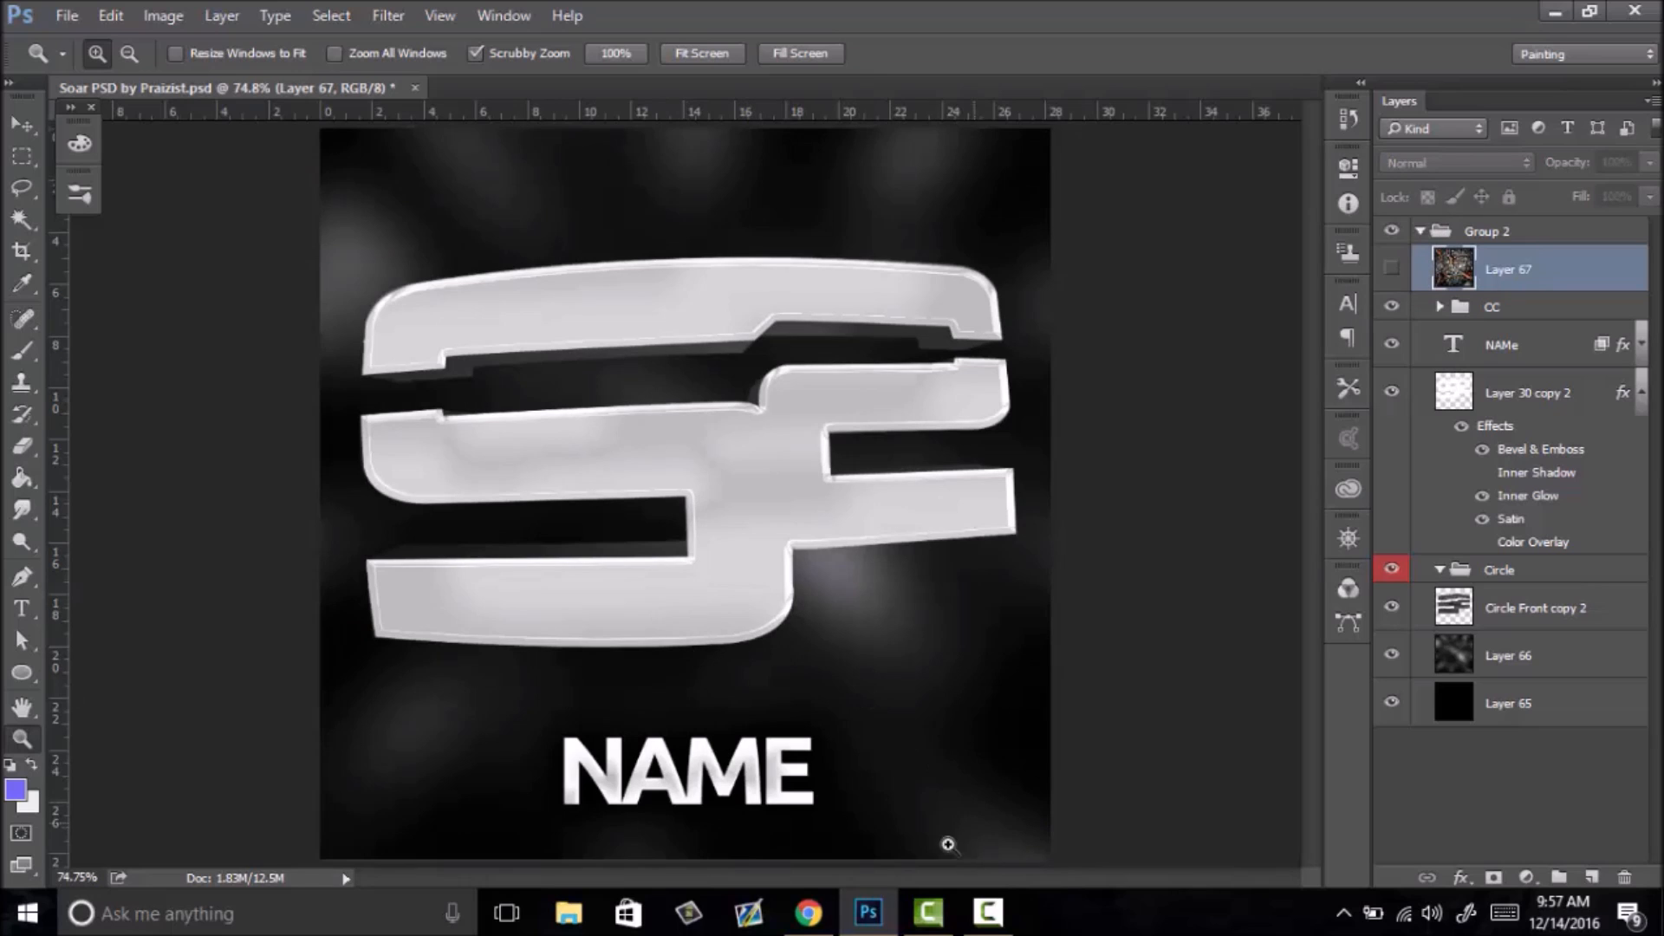
- Switch to Chrome and examine the layer style and .PSD pack listings on the SoaR Praizist Sellfy store, then return to Photoshop
left_click(808, 912)
left_click_drag(1655, 377, 1634, 552)
scroll(1636, 552, "down", 2)
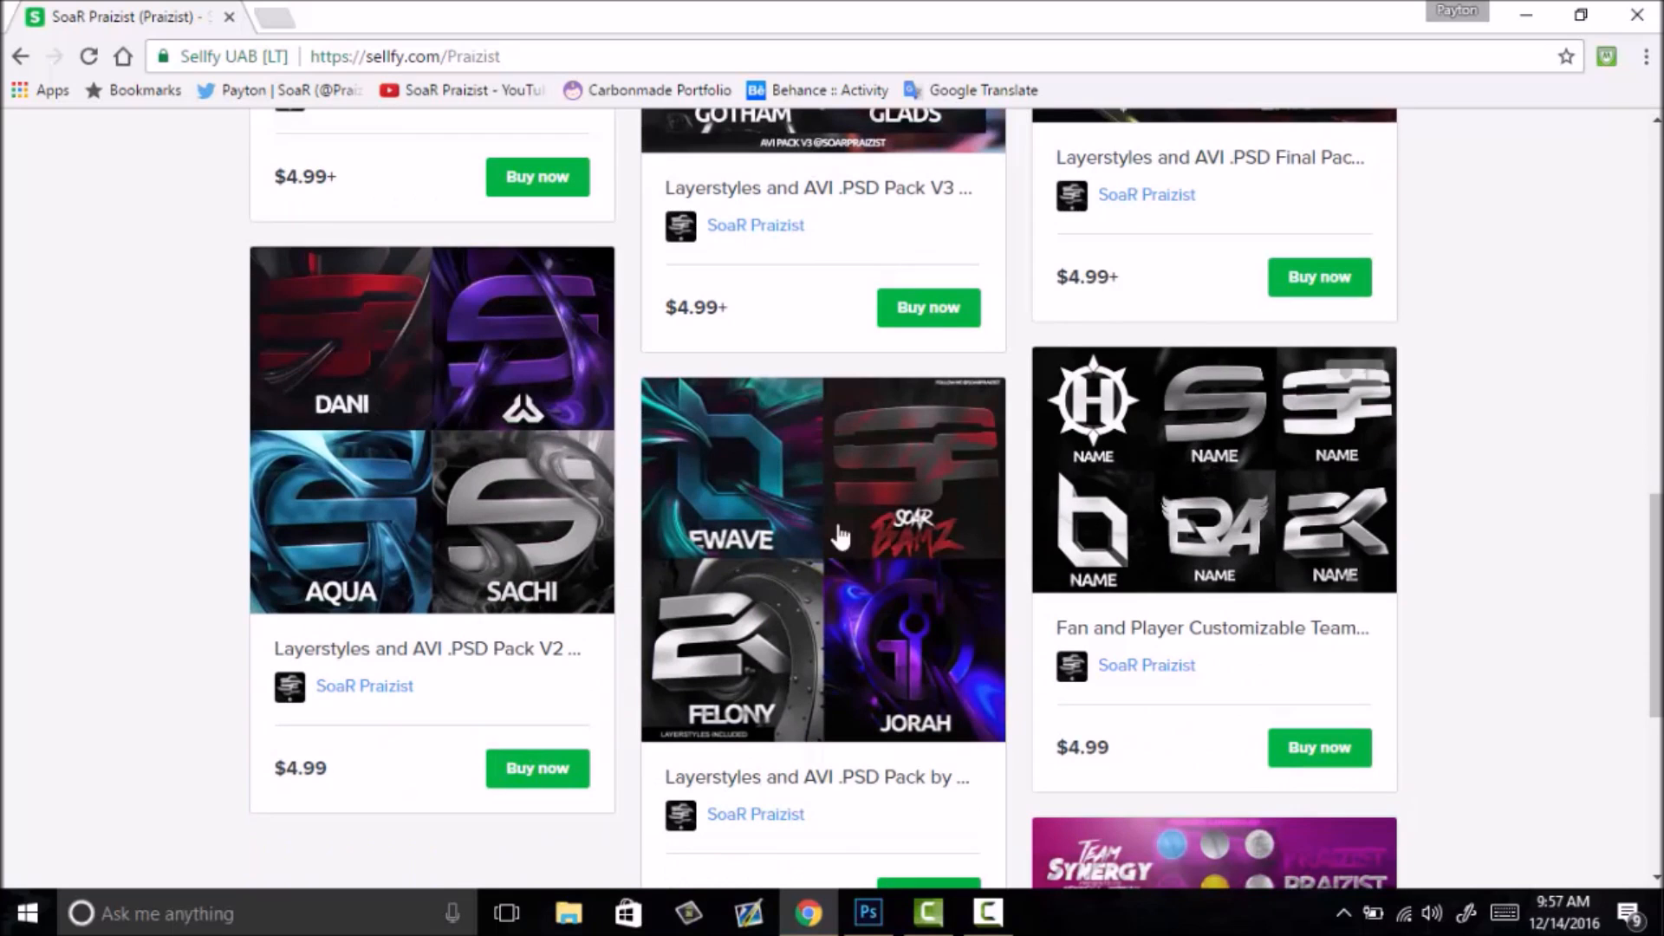
left_click_drag(1654, 607, 1653, 334)
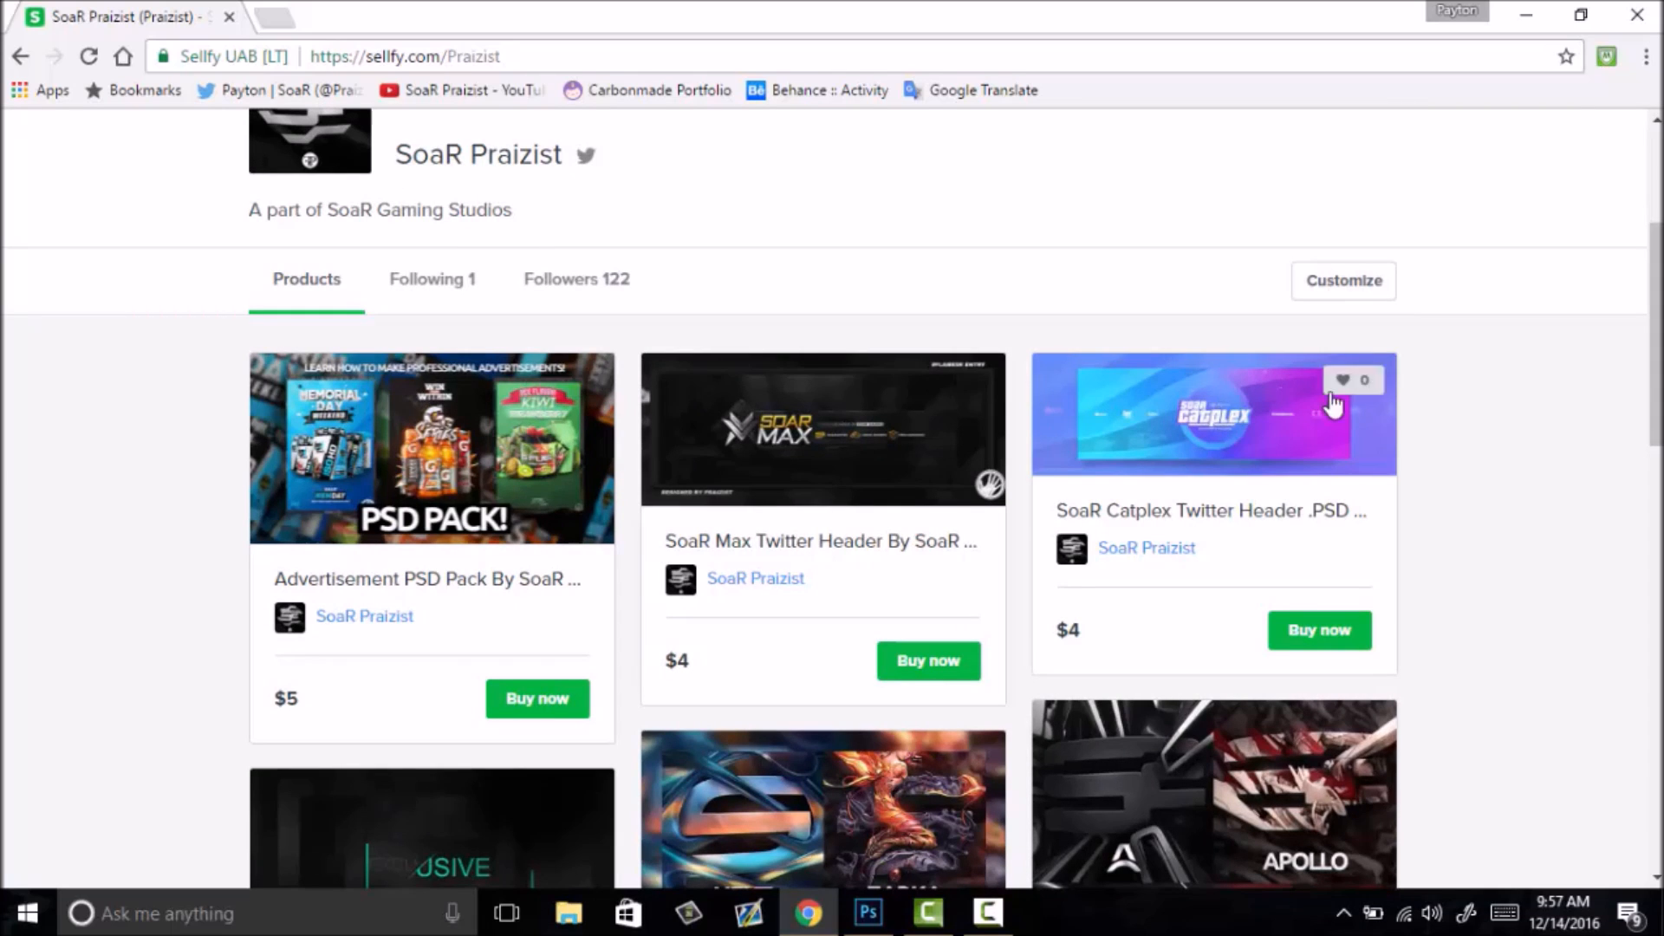
scroll(1645, 364, "up", 2)
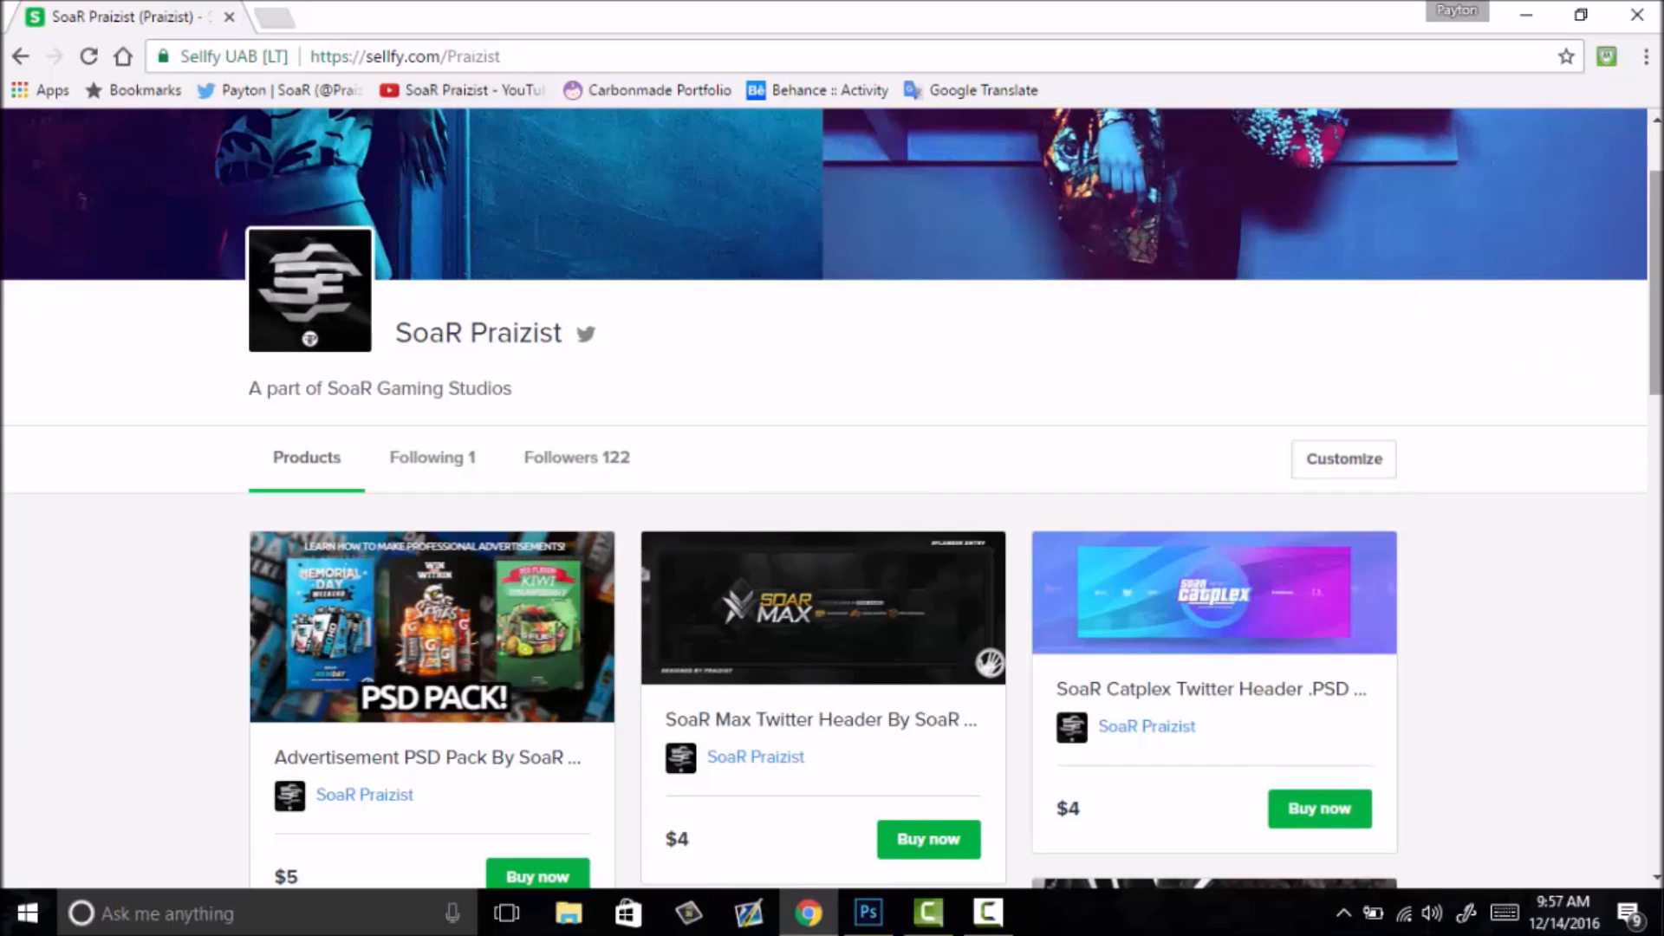
scroll(1619, 658, "down", 10)
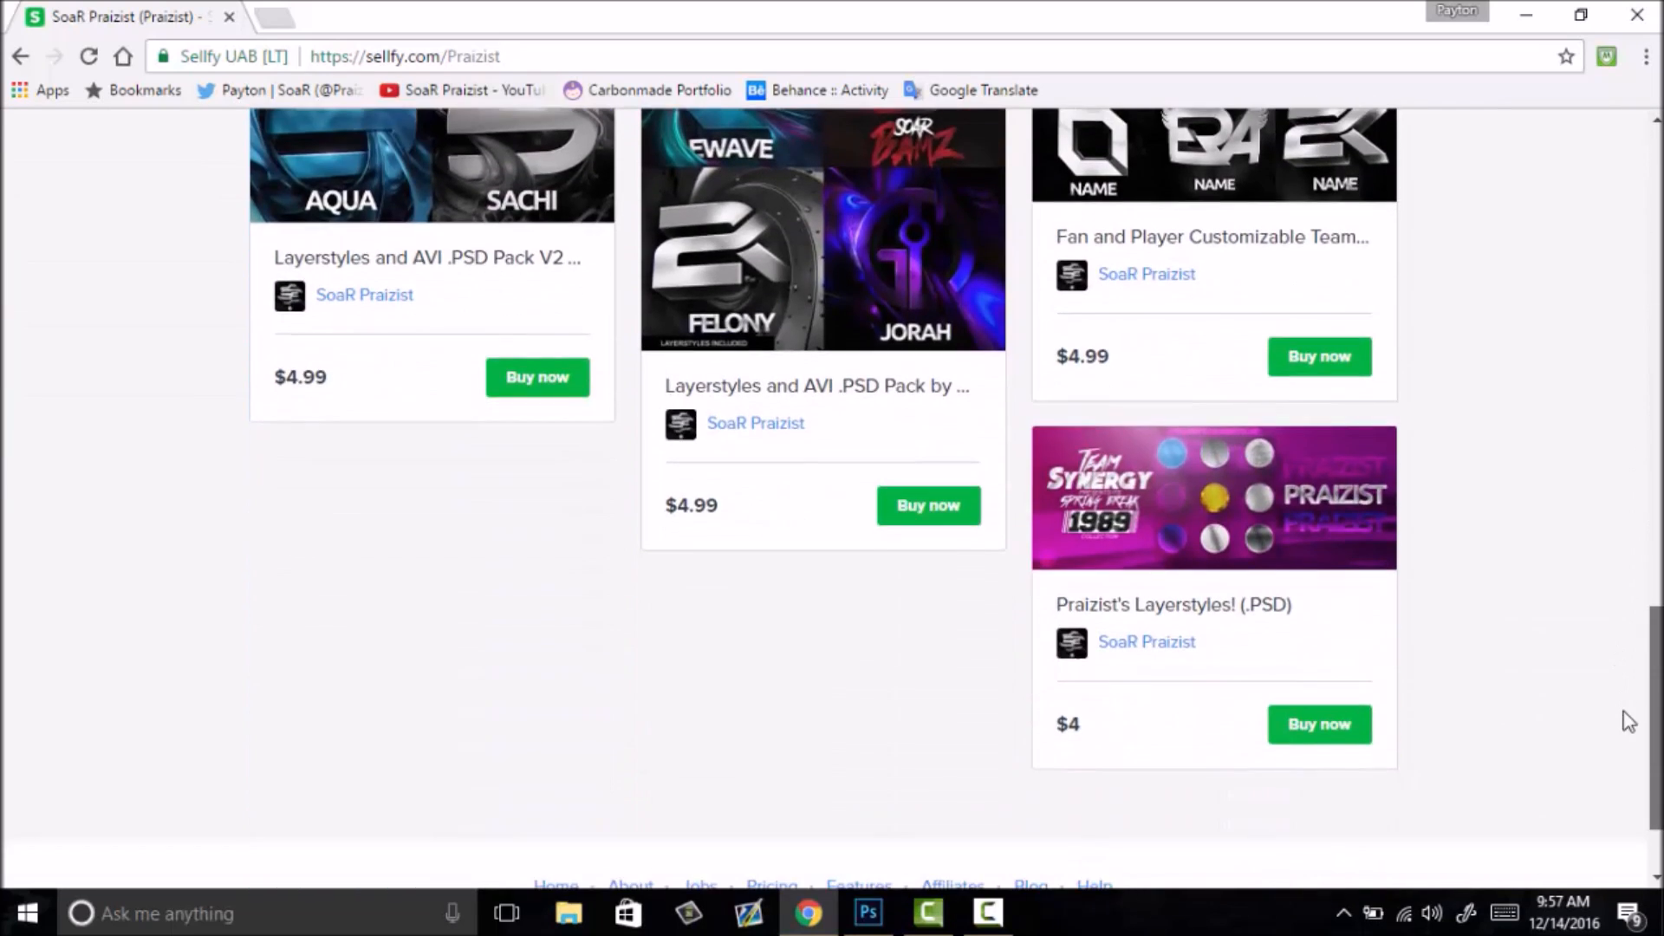
left_click_drag(1627, 722, 1501, 90)
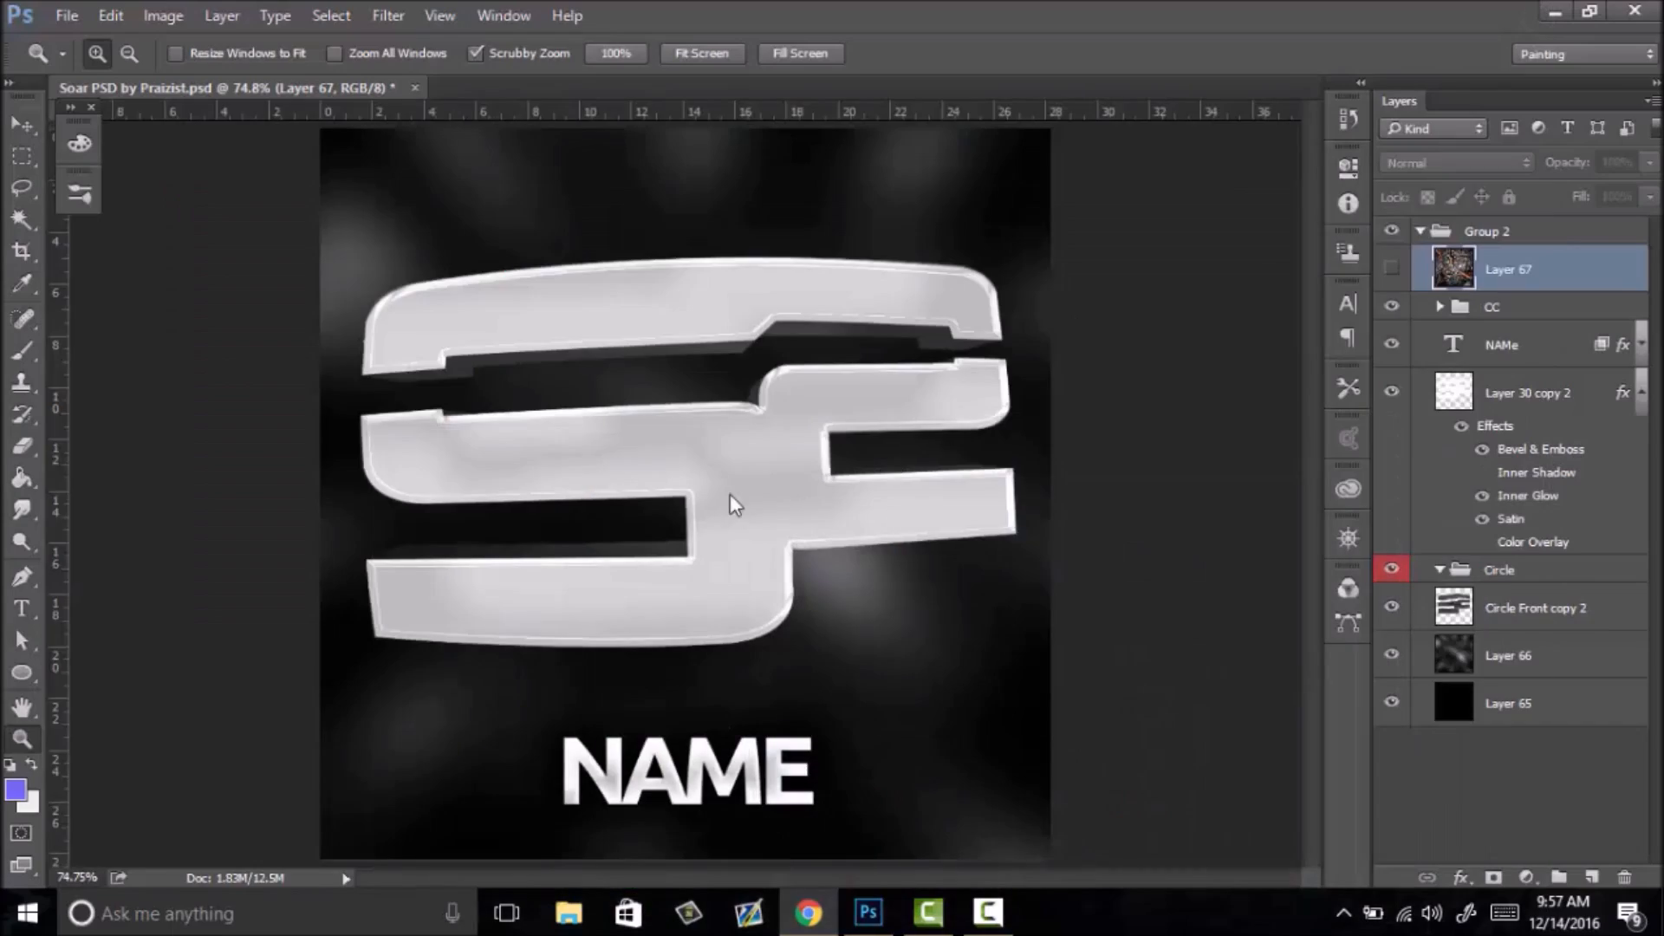
left_click(737, 503)
right_click(815, 463)
left_click(881, 483)
left_click_drag(865, 446, 836, 431)
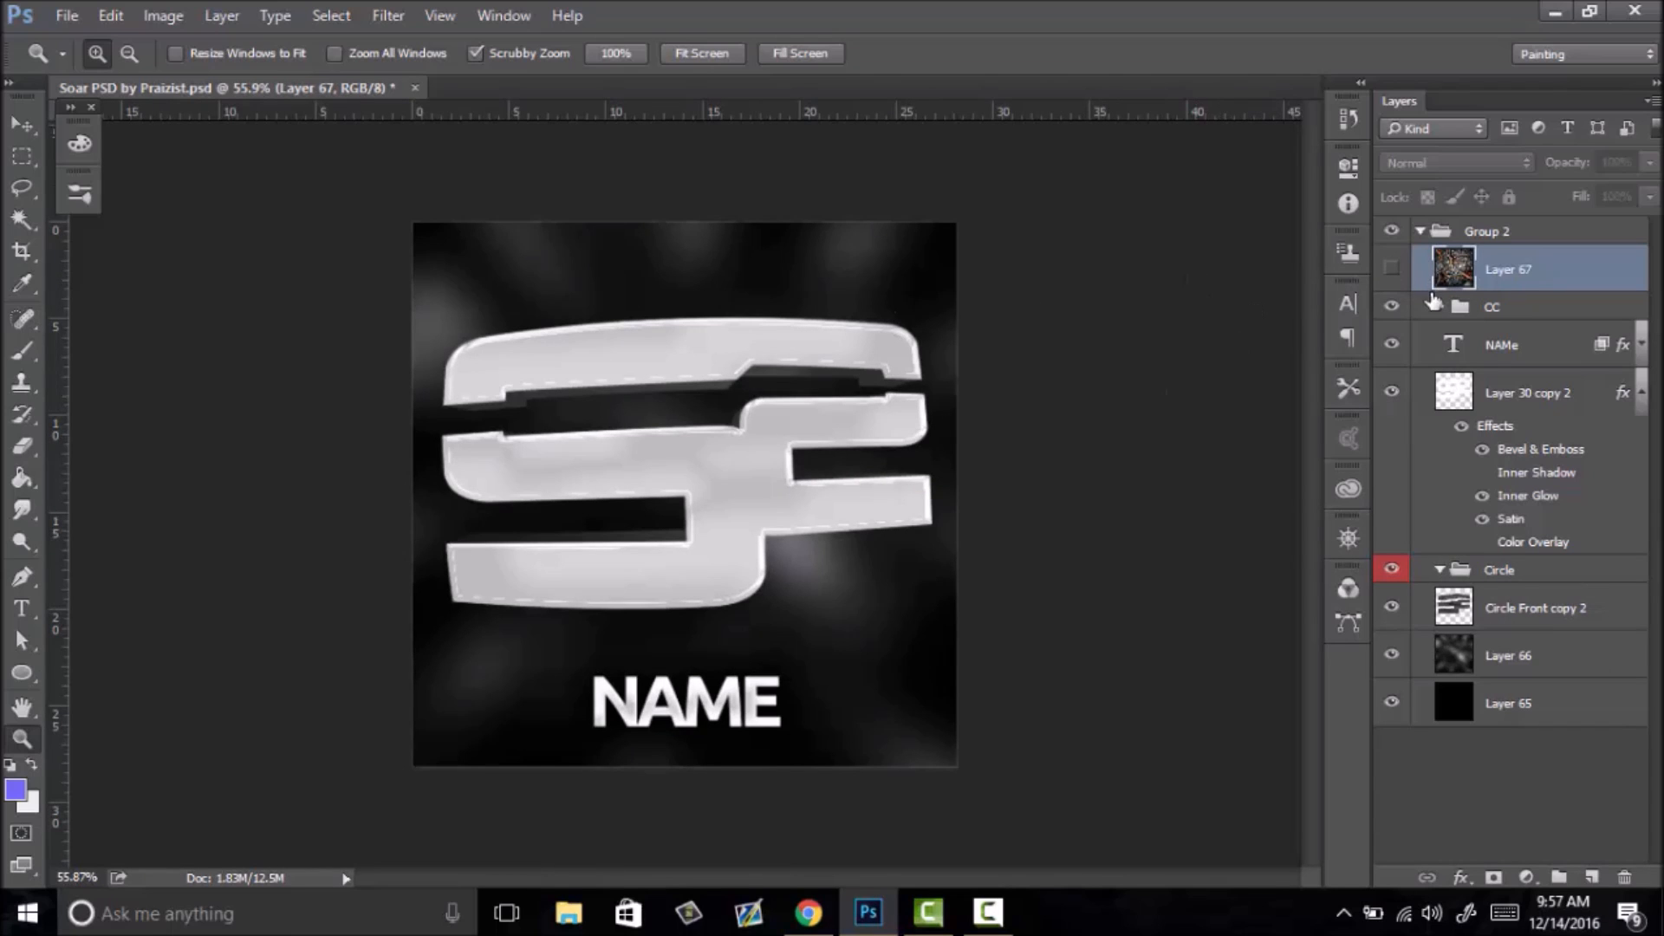
left_click(806, 918)
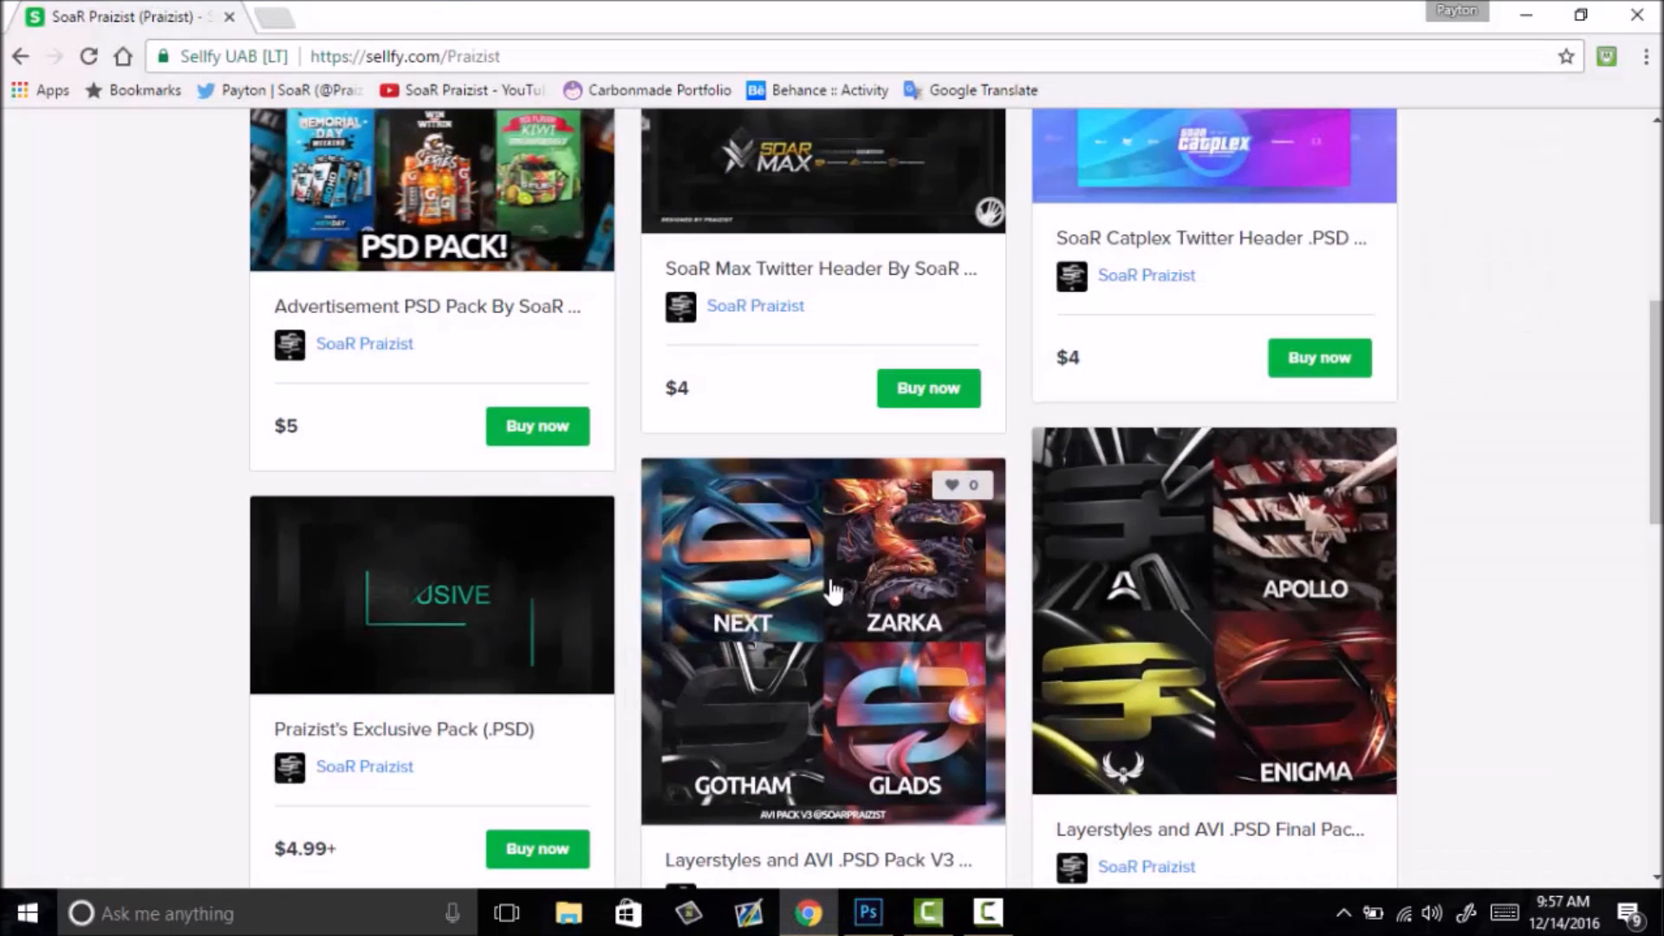
left_click(1523, 15)
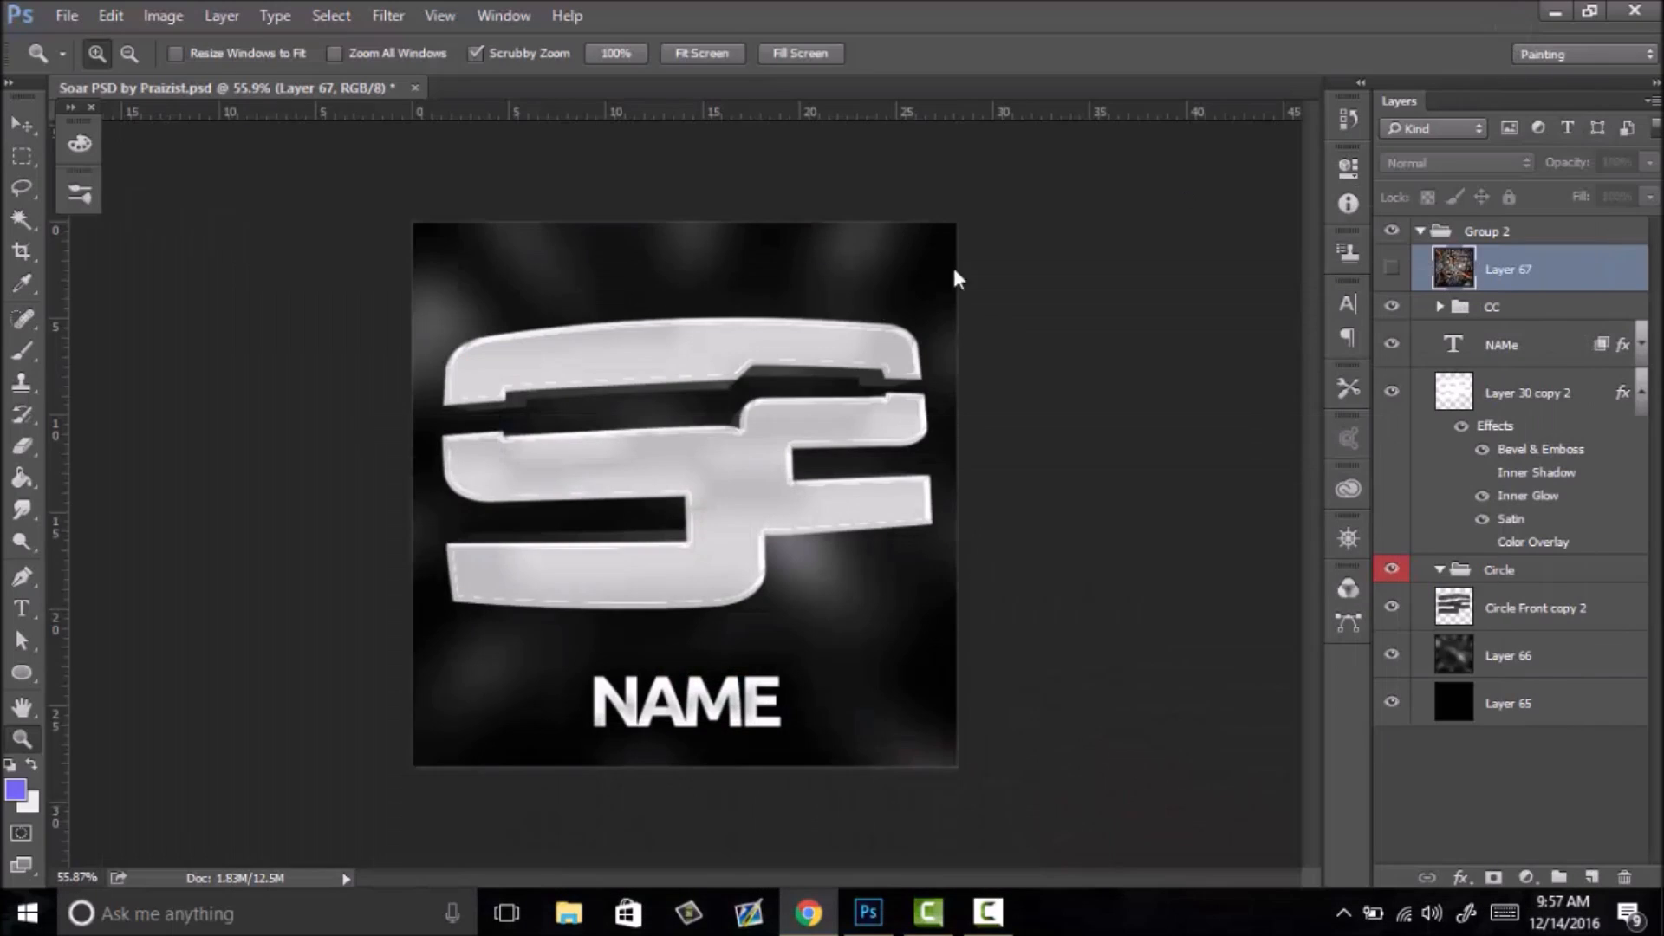
left_click_drag(723, 427, 756, 407)
right_click(765, 433)
left_click(811, 425)
right_click(811, 424)
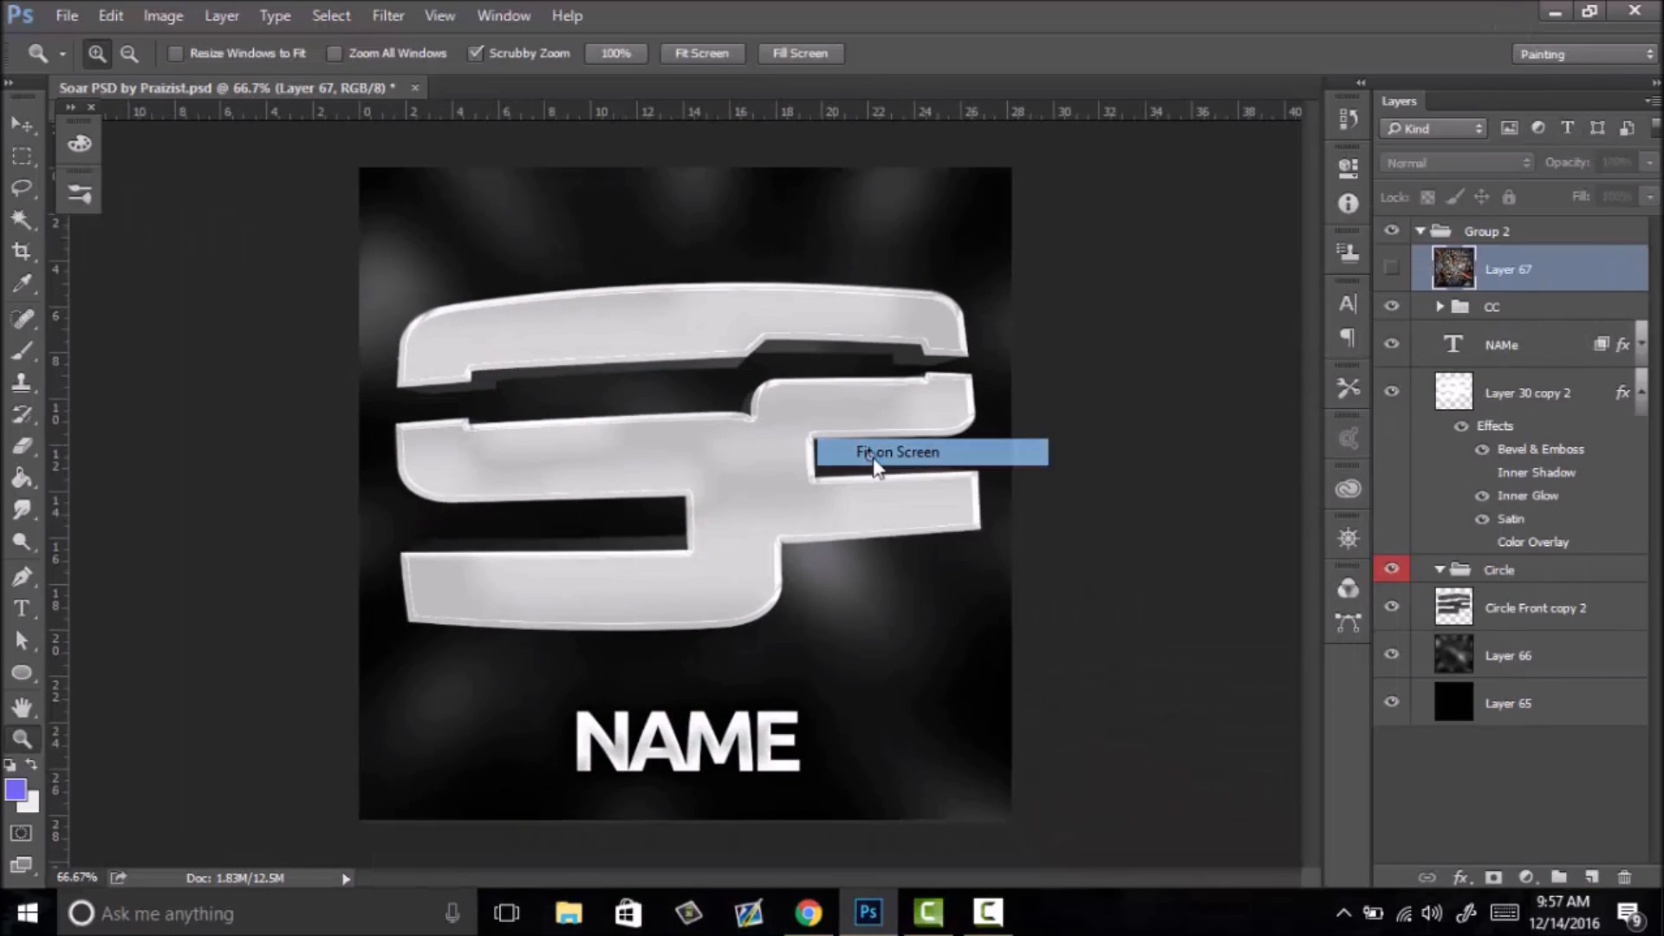
left_click(877, 452)
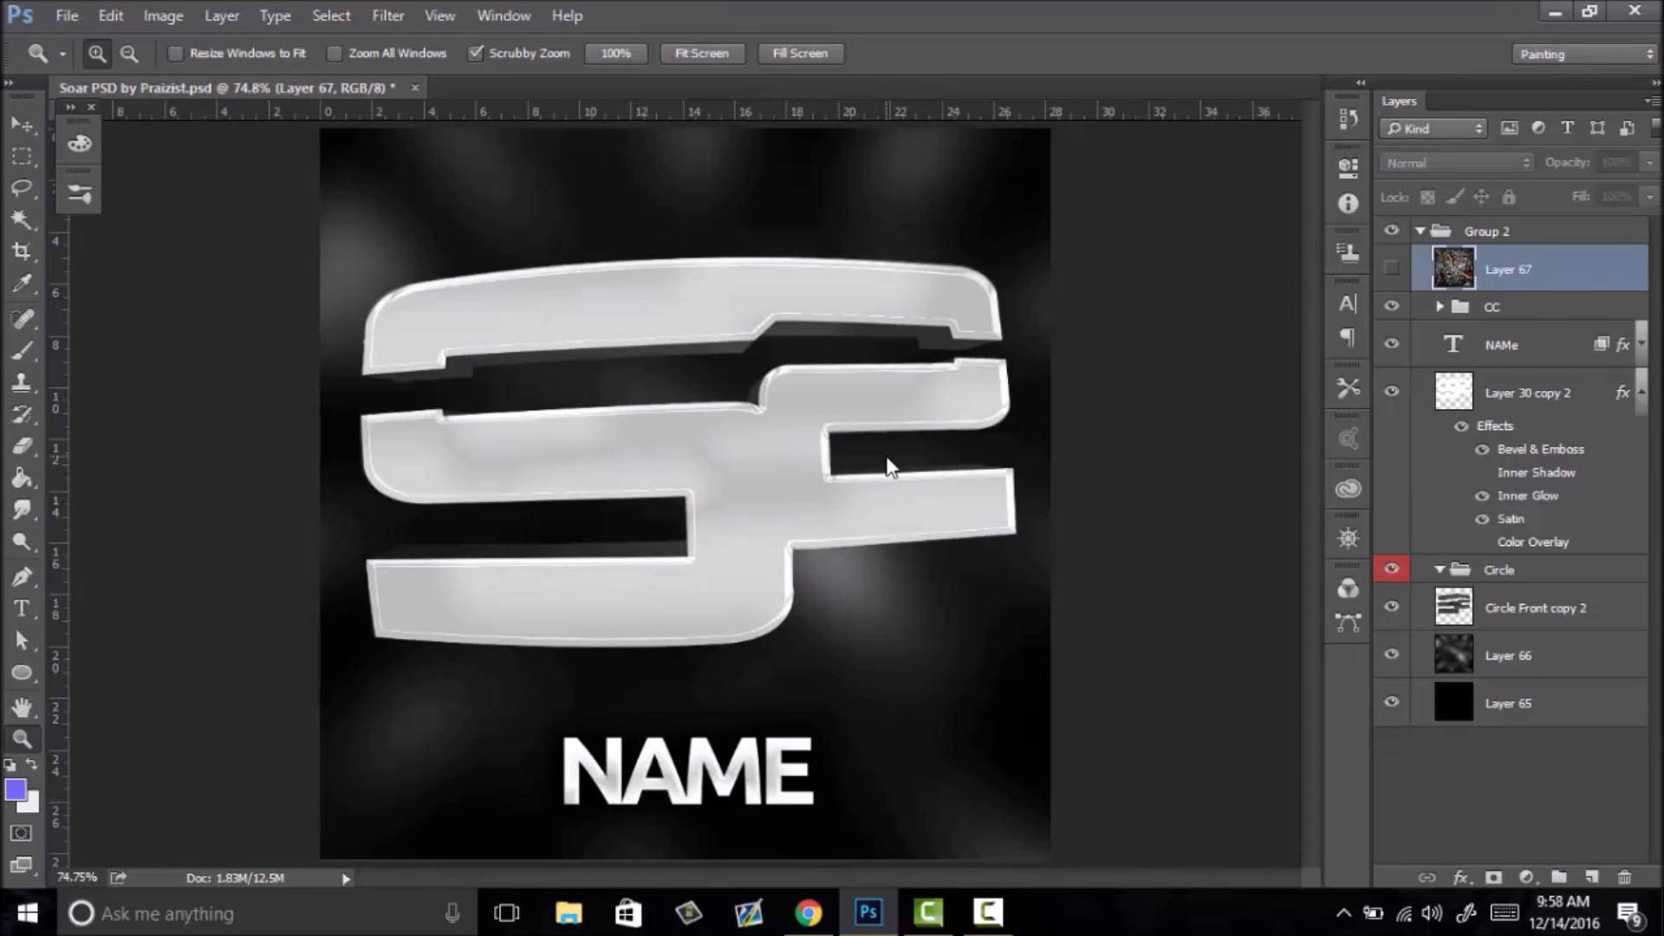
- Make Layer 67 visible and inspect the fractal artwork up close and fitted to the screen
left_click(1391, 271)
right_click(749, 395)
left_click(805, 443)
right_click(743, 376)
left_click(780, 398)
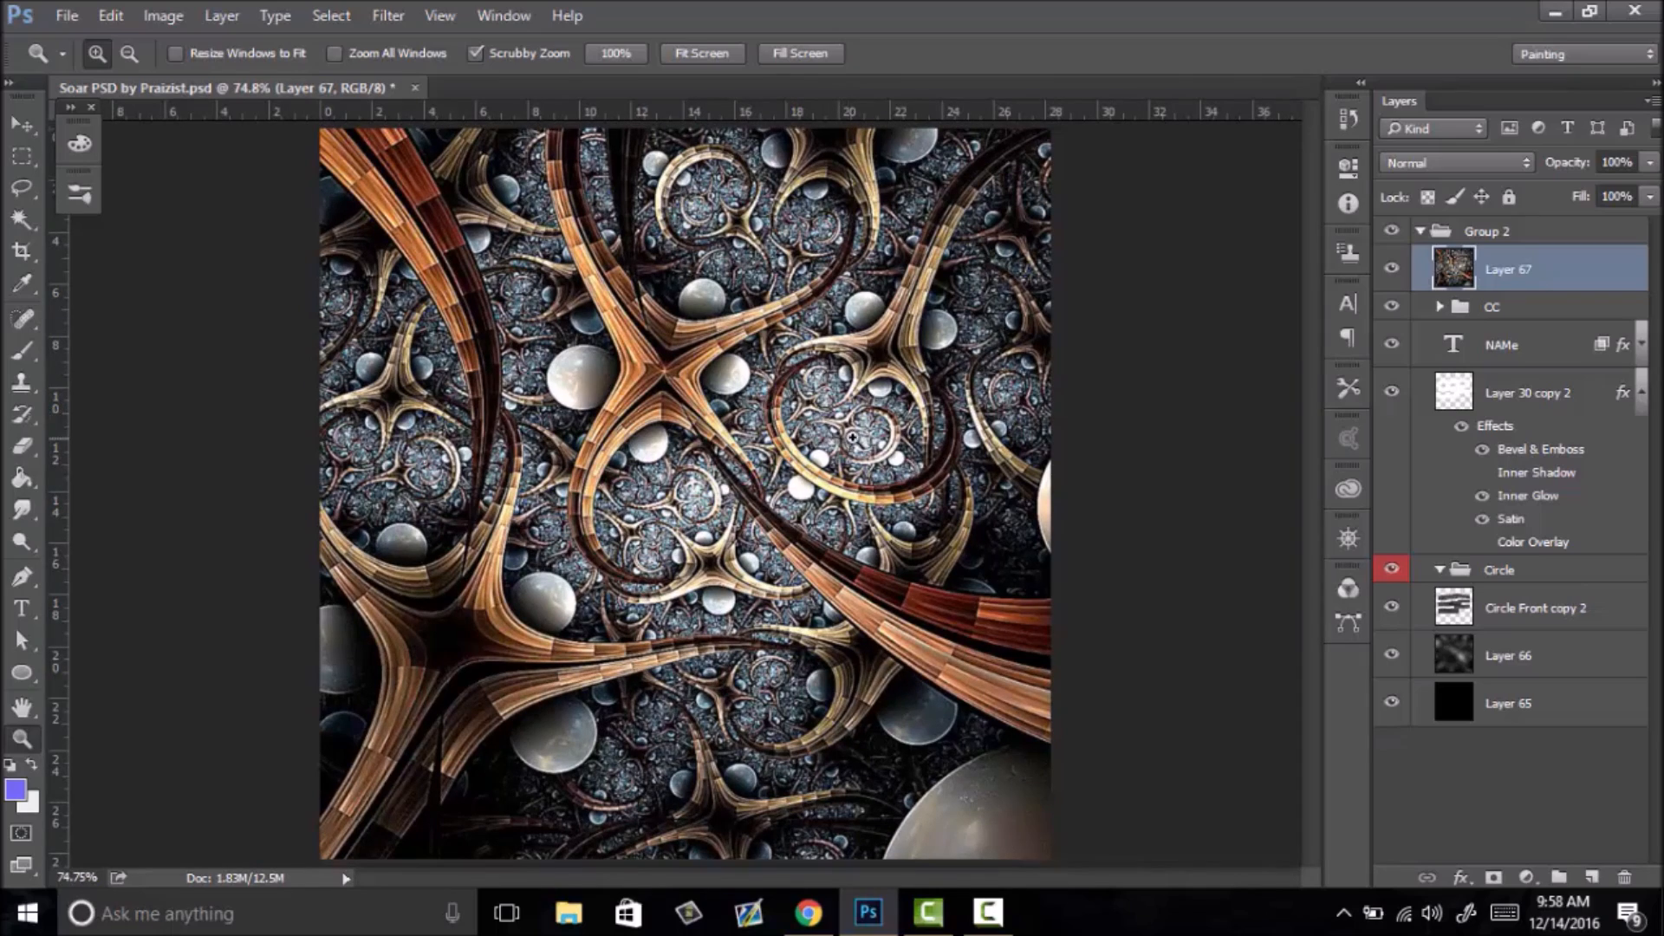
left_click_drag(723, 370, 813, 397)
right_click(814, 399)
left_click(858, 419)
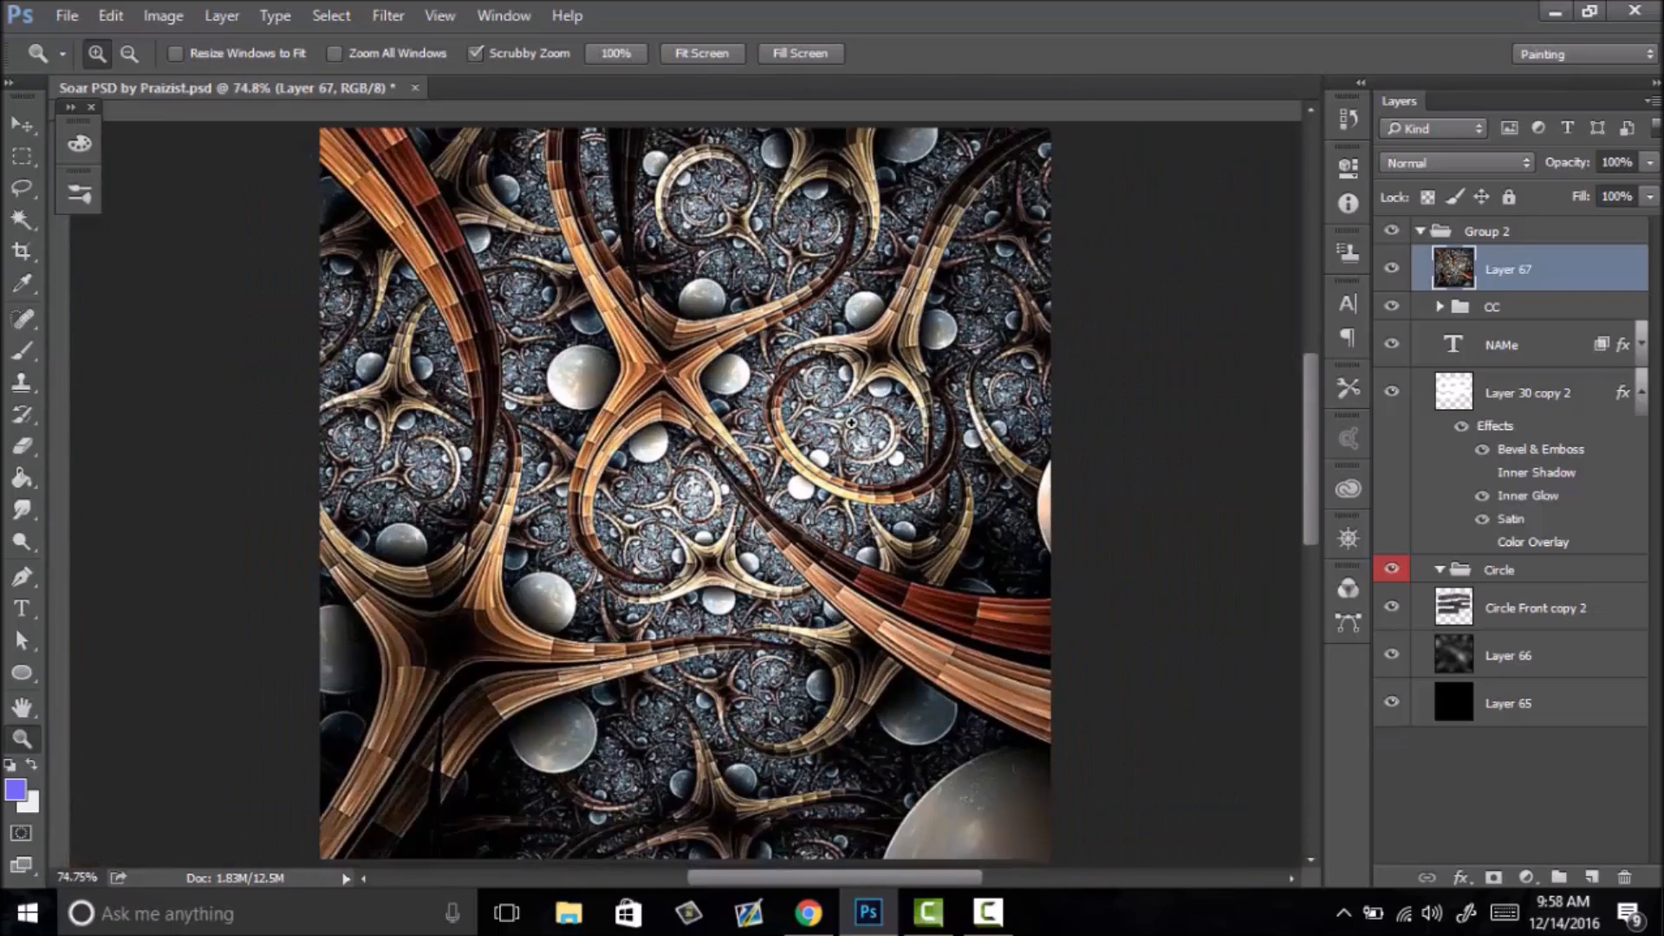
left_click_drag(748, 468, 709, 484)
right_click(803, 462)
left_click(819, 468)
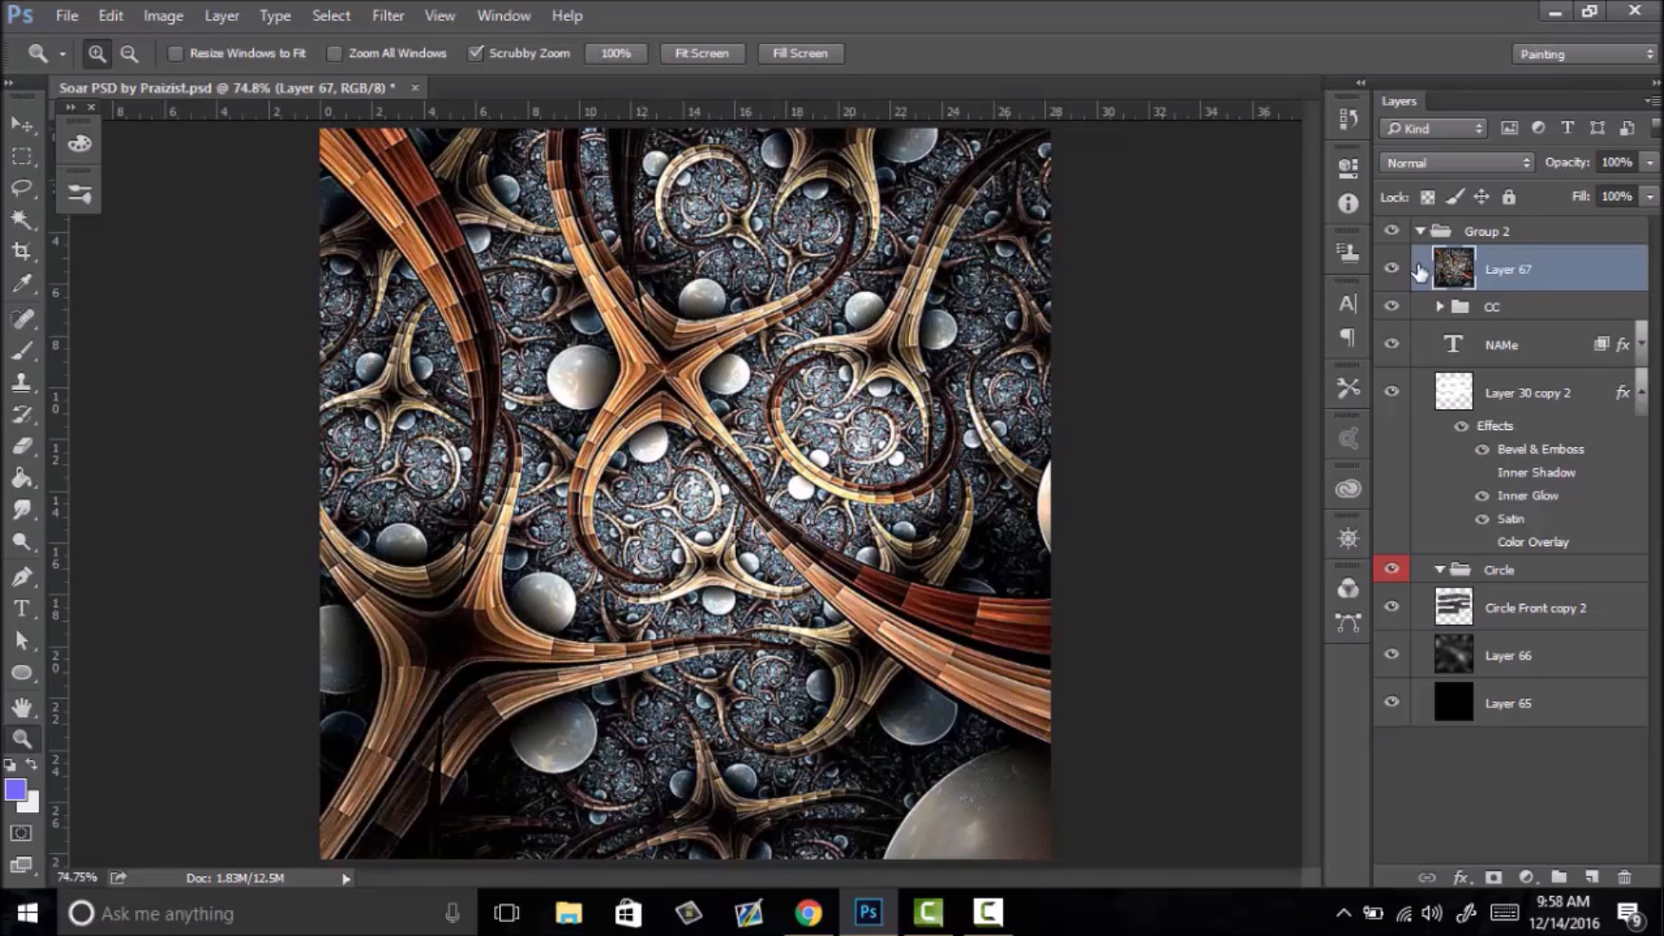
- Move Layer 67 directly below the CC group in the layer stack
left_click(1391, 270)
left_click(1391, 270)
left_click_drag(1553, 274, 1534, 611)
left_click_drag(1547, 551, 1541, 276)
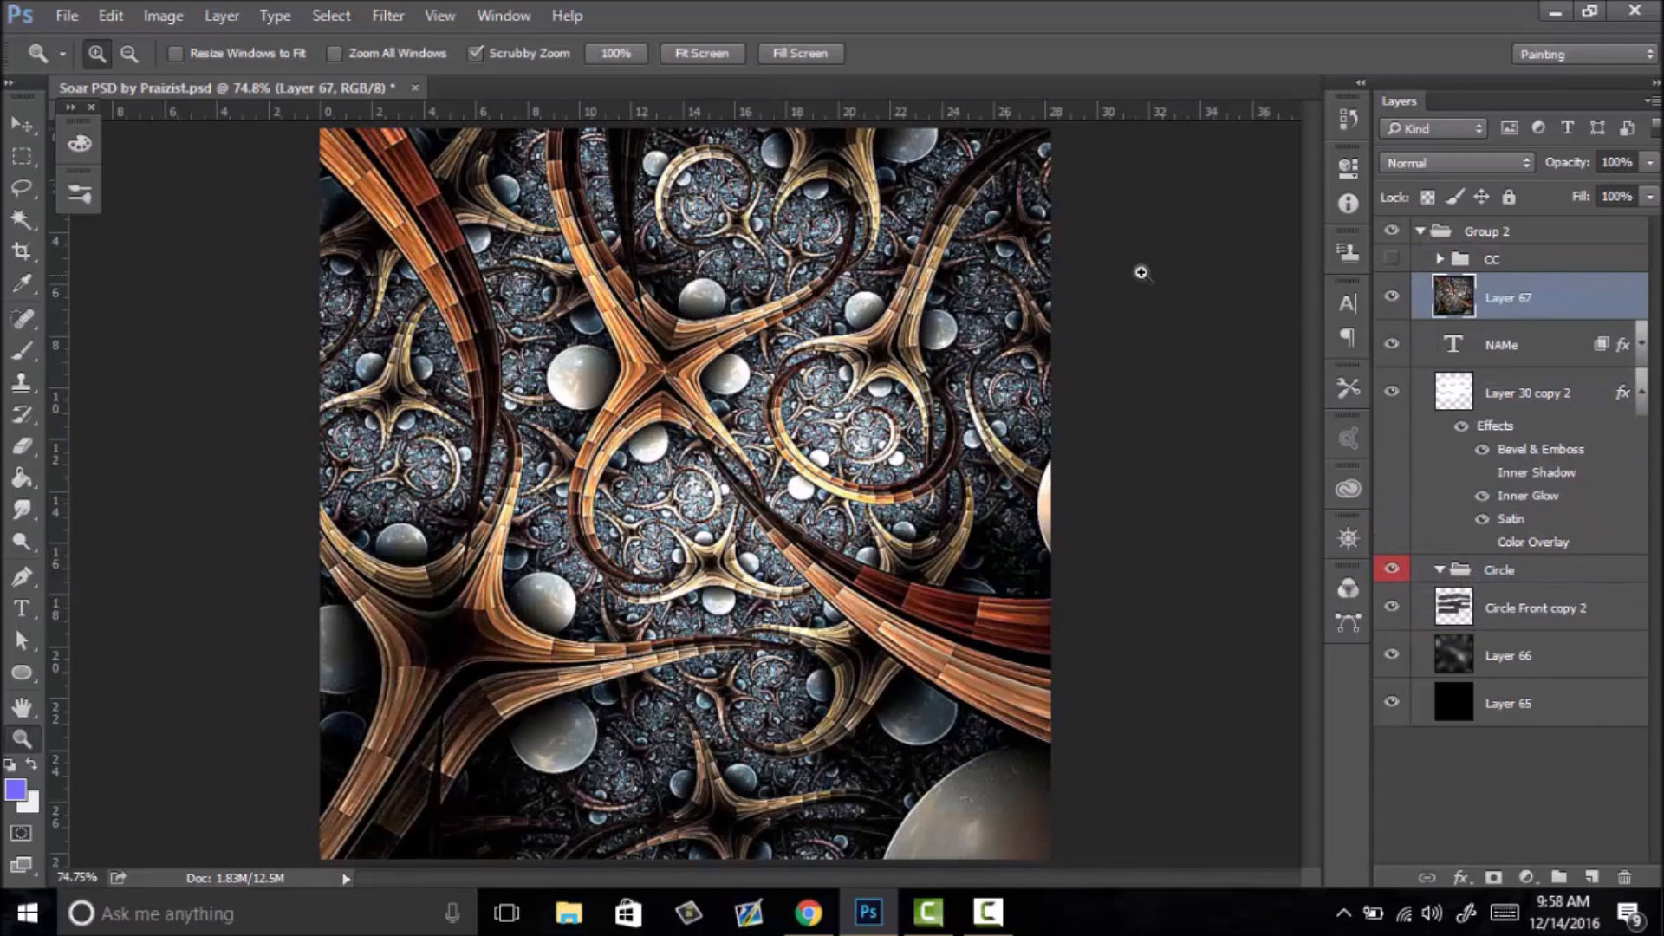
- Hide Layer 67 to inspect the logo edges beneath it, and make the layer visible again
left_click(1390, 297)
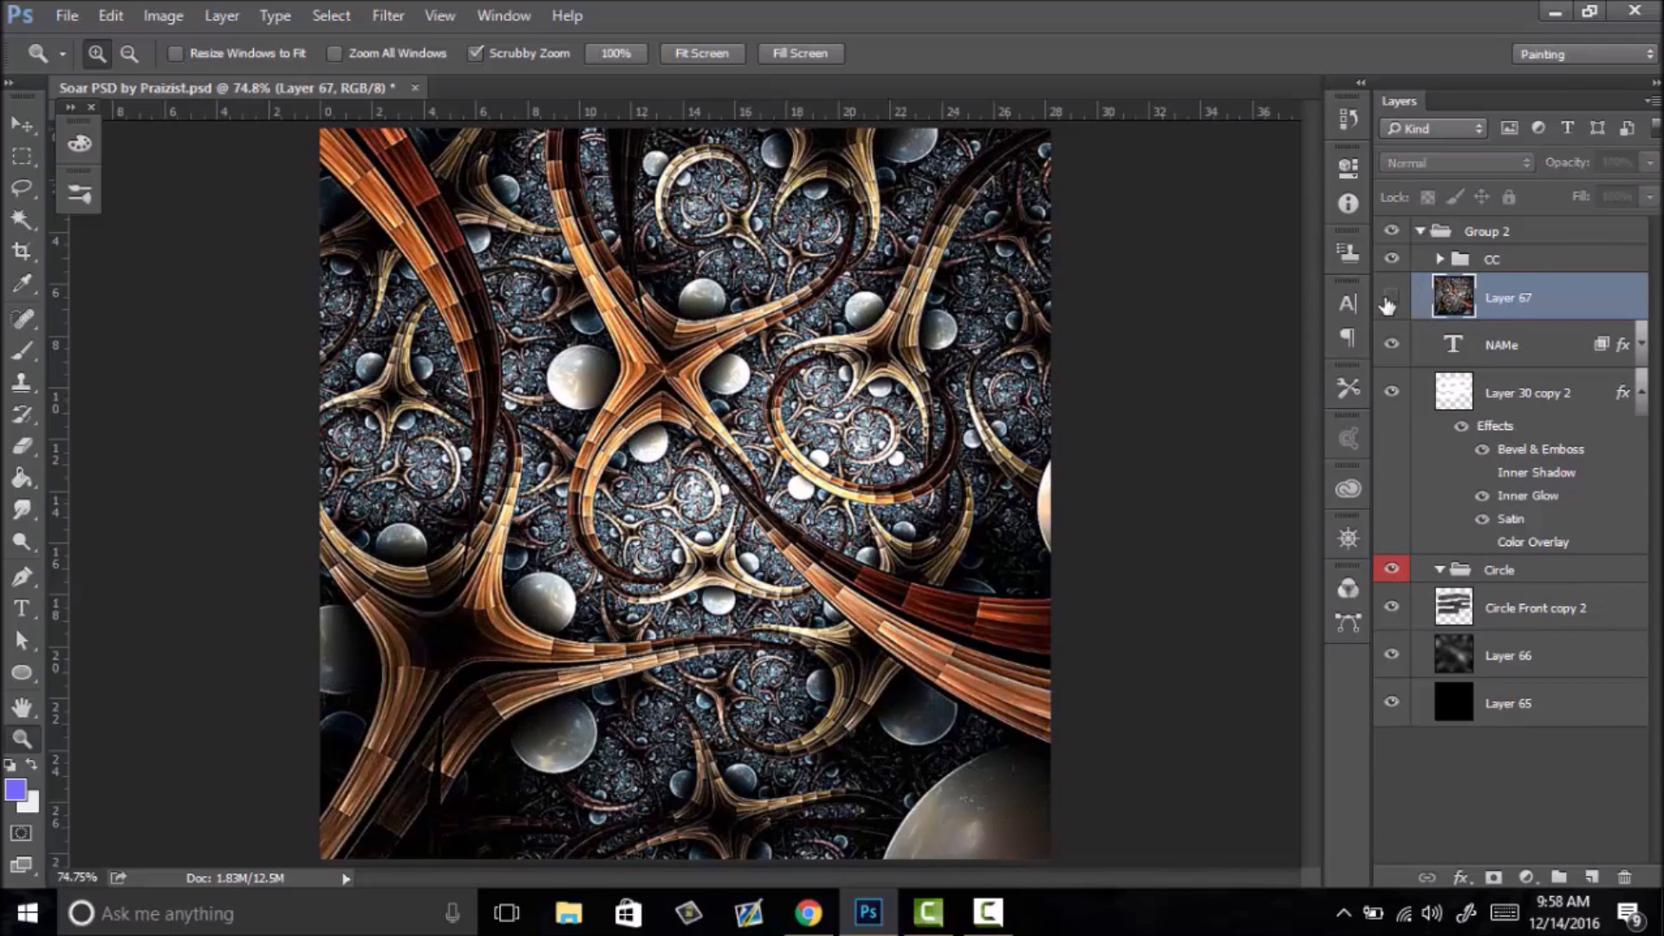
left_click(1508, 263)
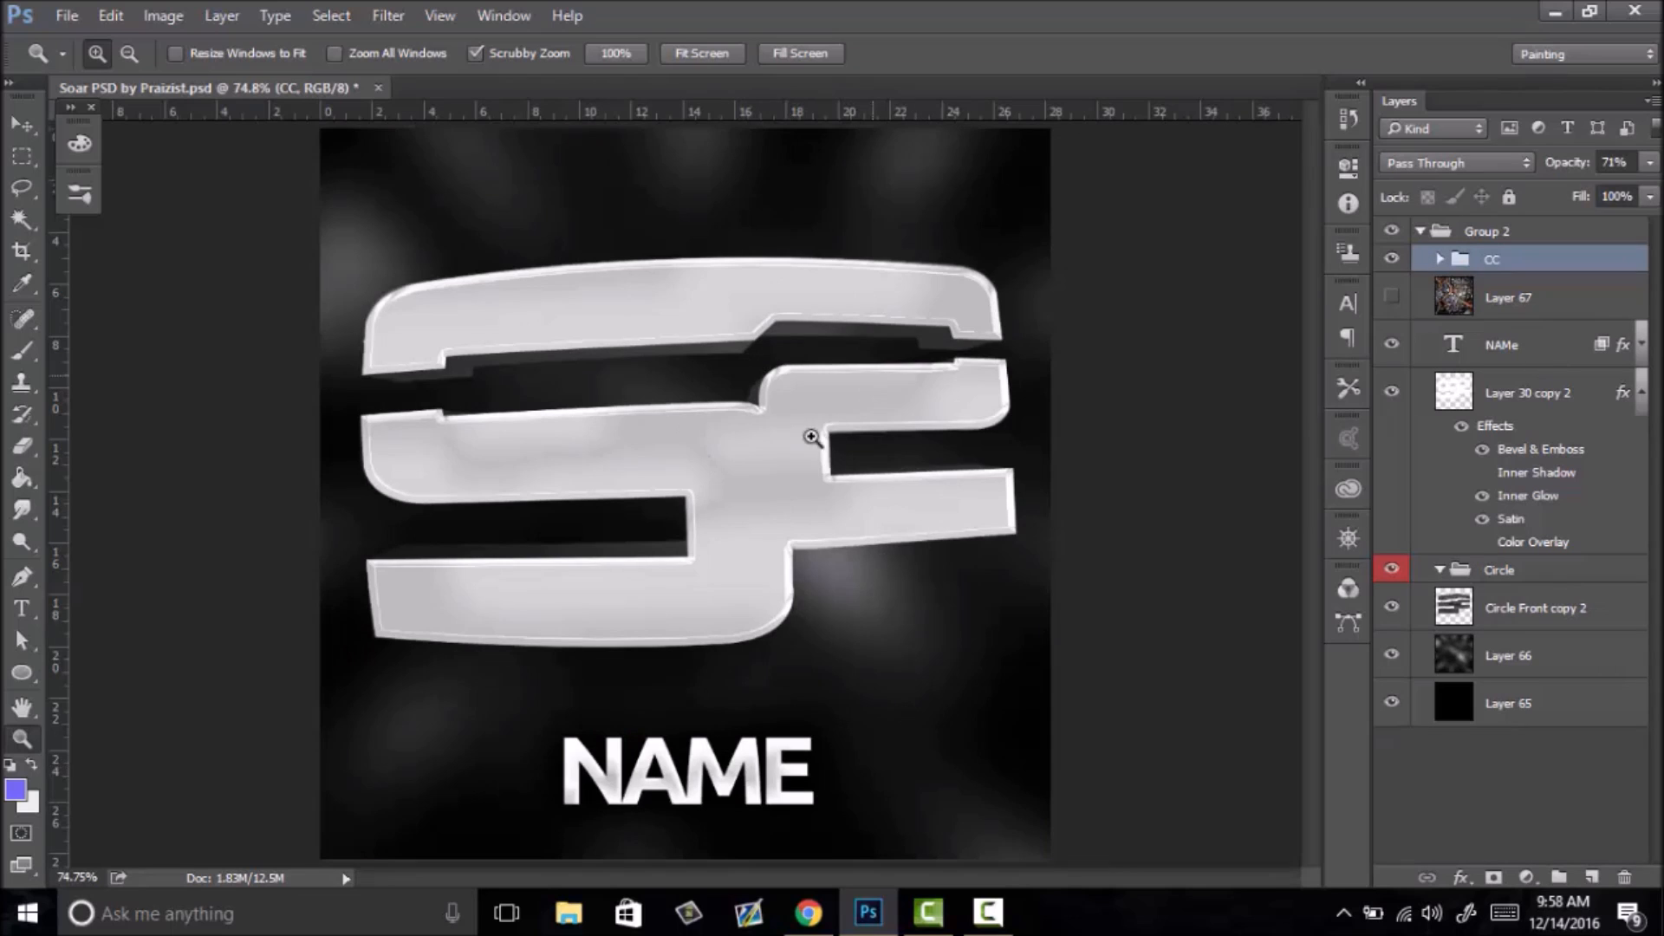
left_click_drag(982, 331, 953, 417)
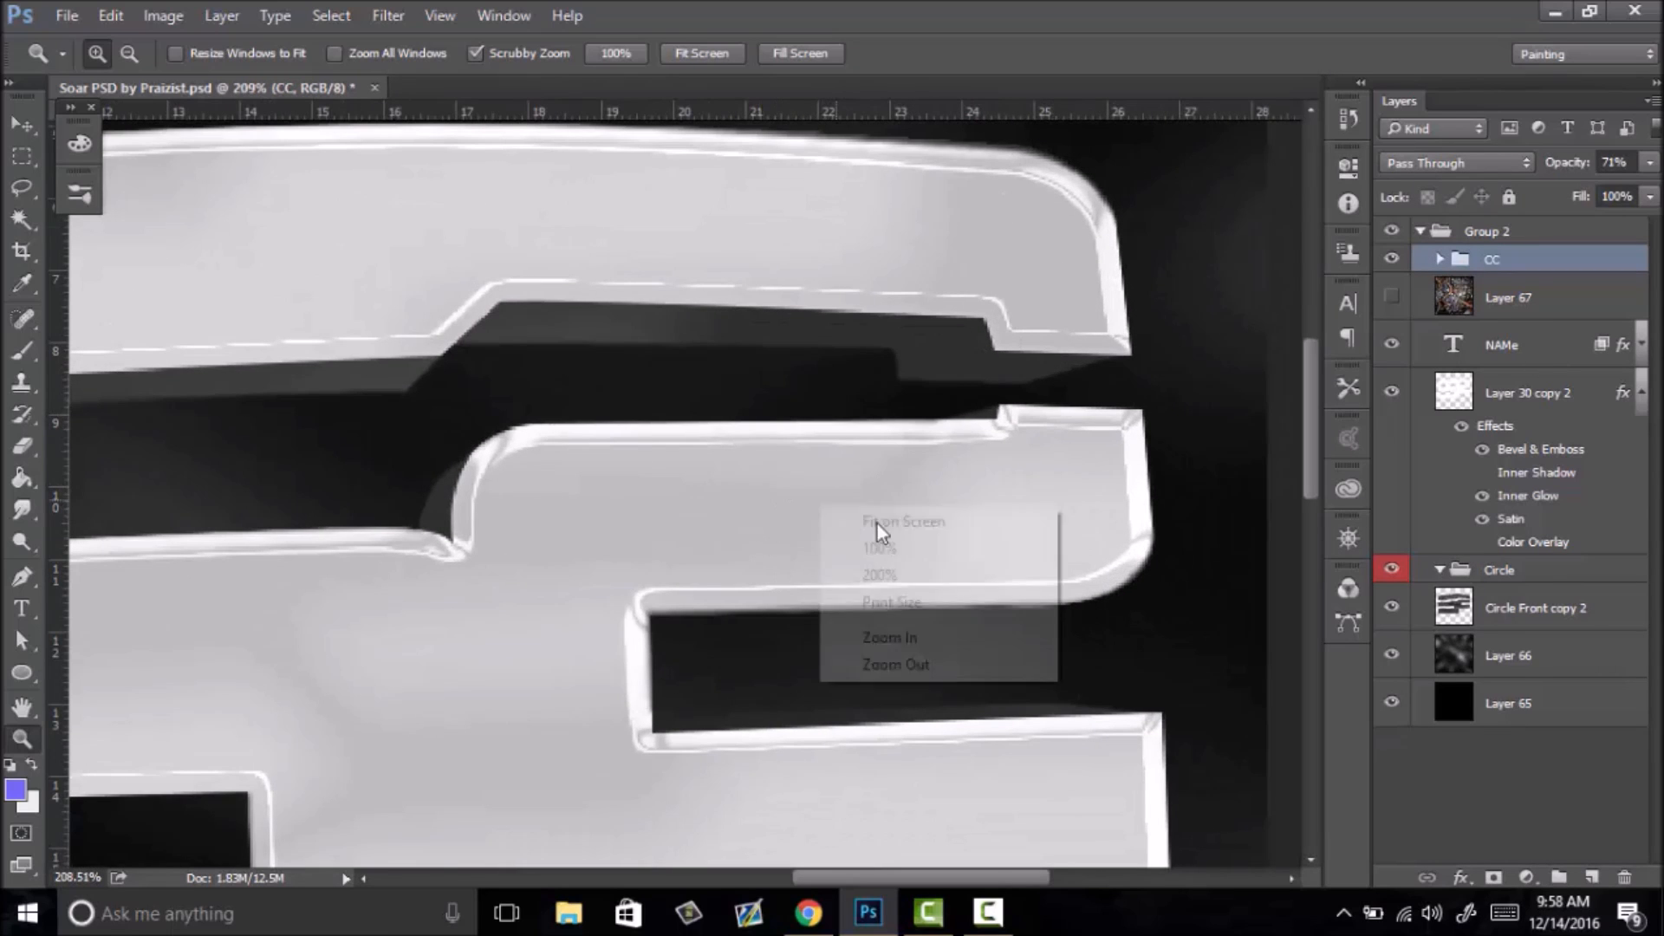
left_click_drag(901, 532, 973, 531)
left_click(1471, 297)
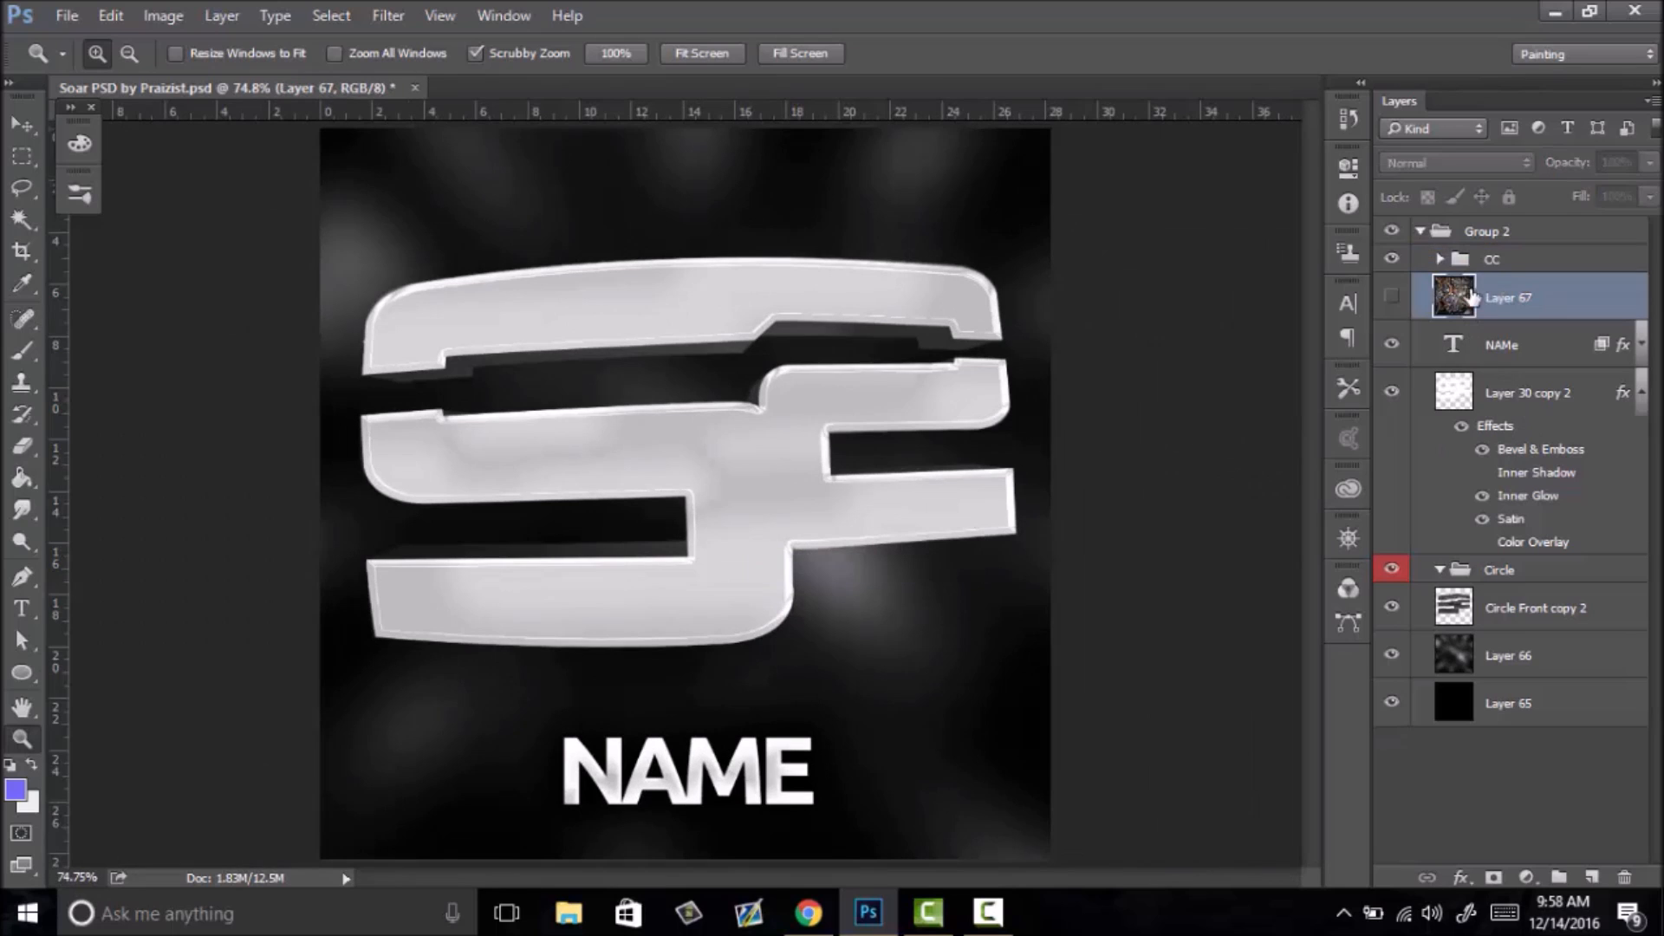
left_click(1393, 297)
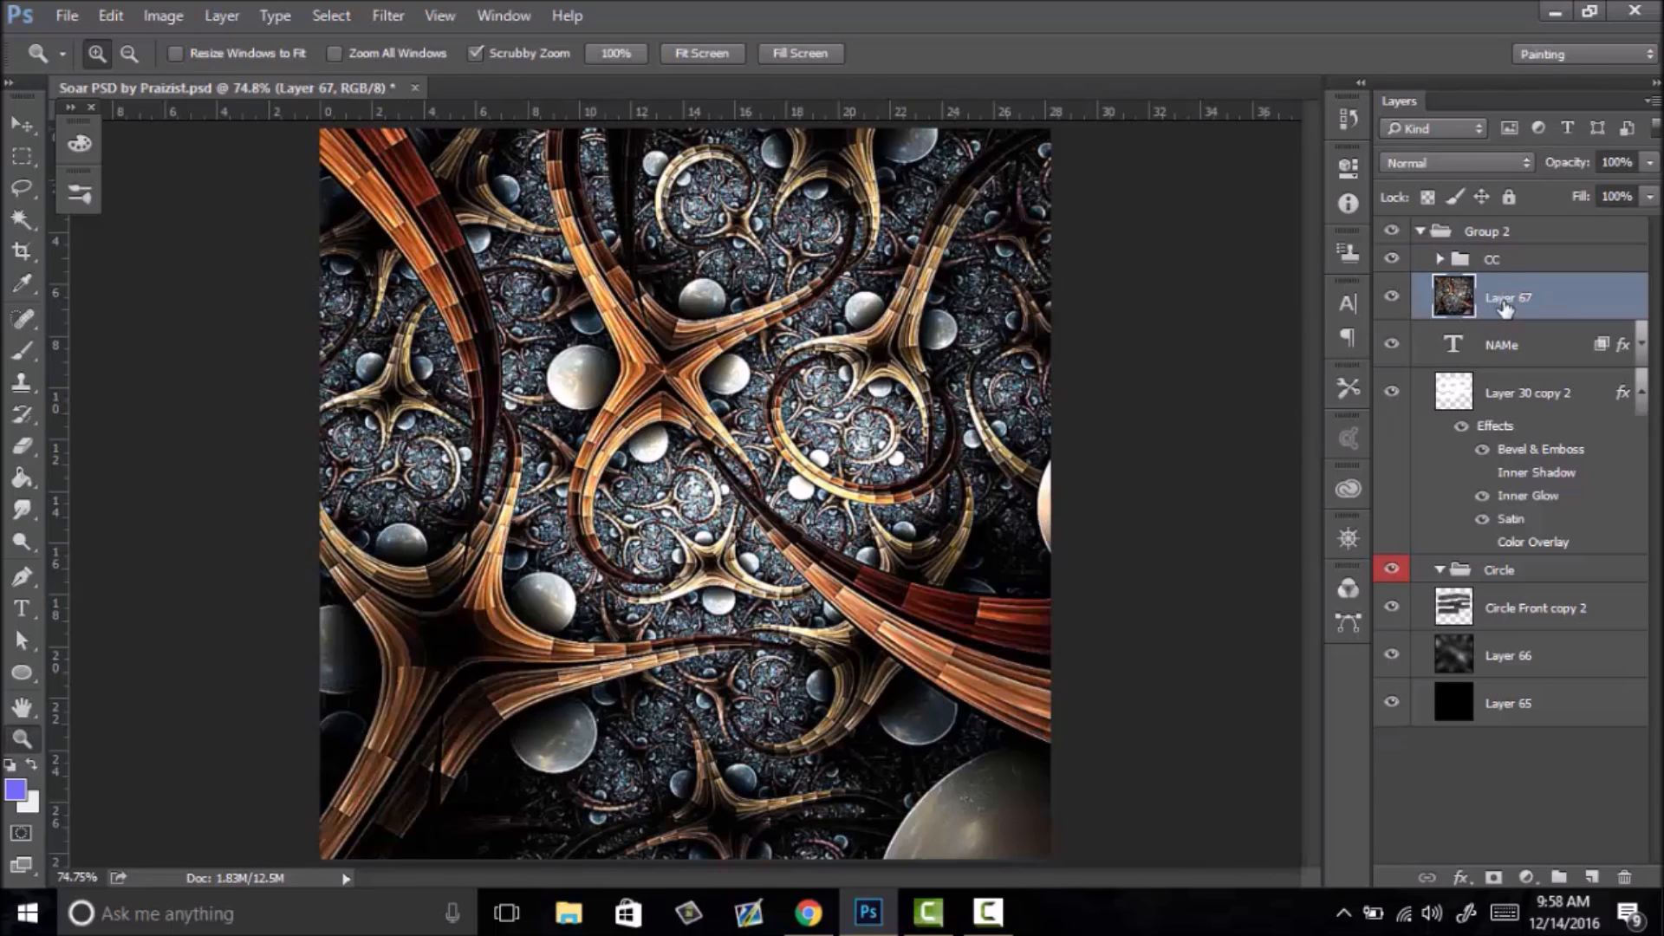
- Duplicate Layer 67 with the original moved directly below Circle Front copy 2, and delete Layer 66
key("ctrl+j")
left_click_drag(1534, 353, 1508, 680)
left_click(1492, 705)
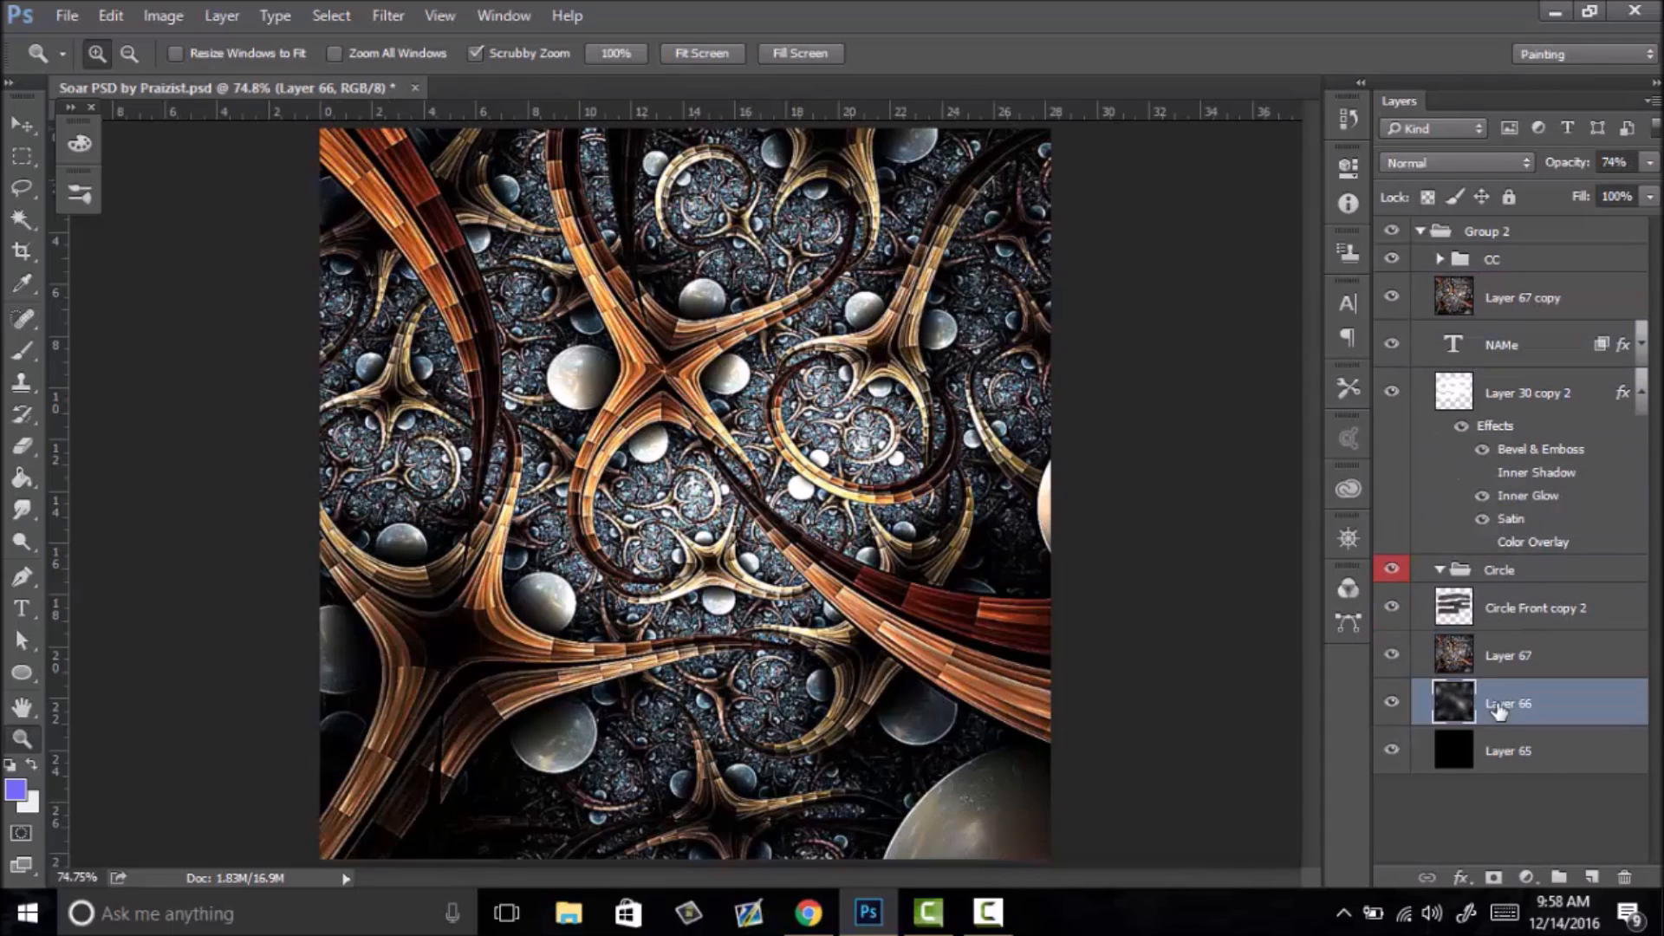
key("Delete")
- Lower the opacity of Layer 67 copy to 47% and compare the fractal strands with the logo shape
left_click(1487, 303)
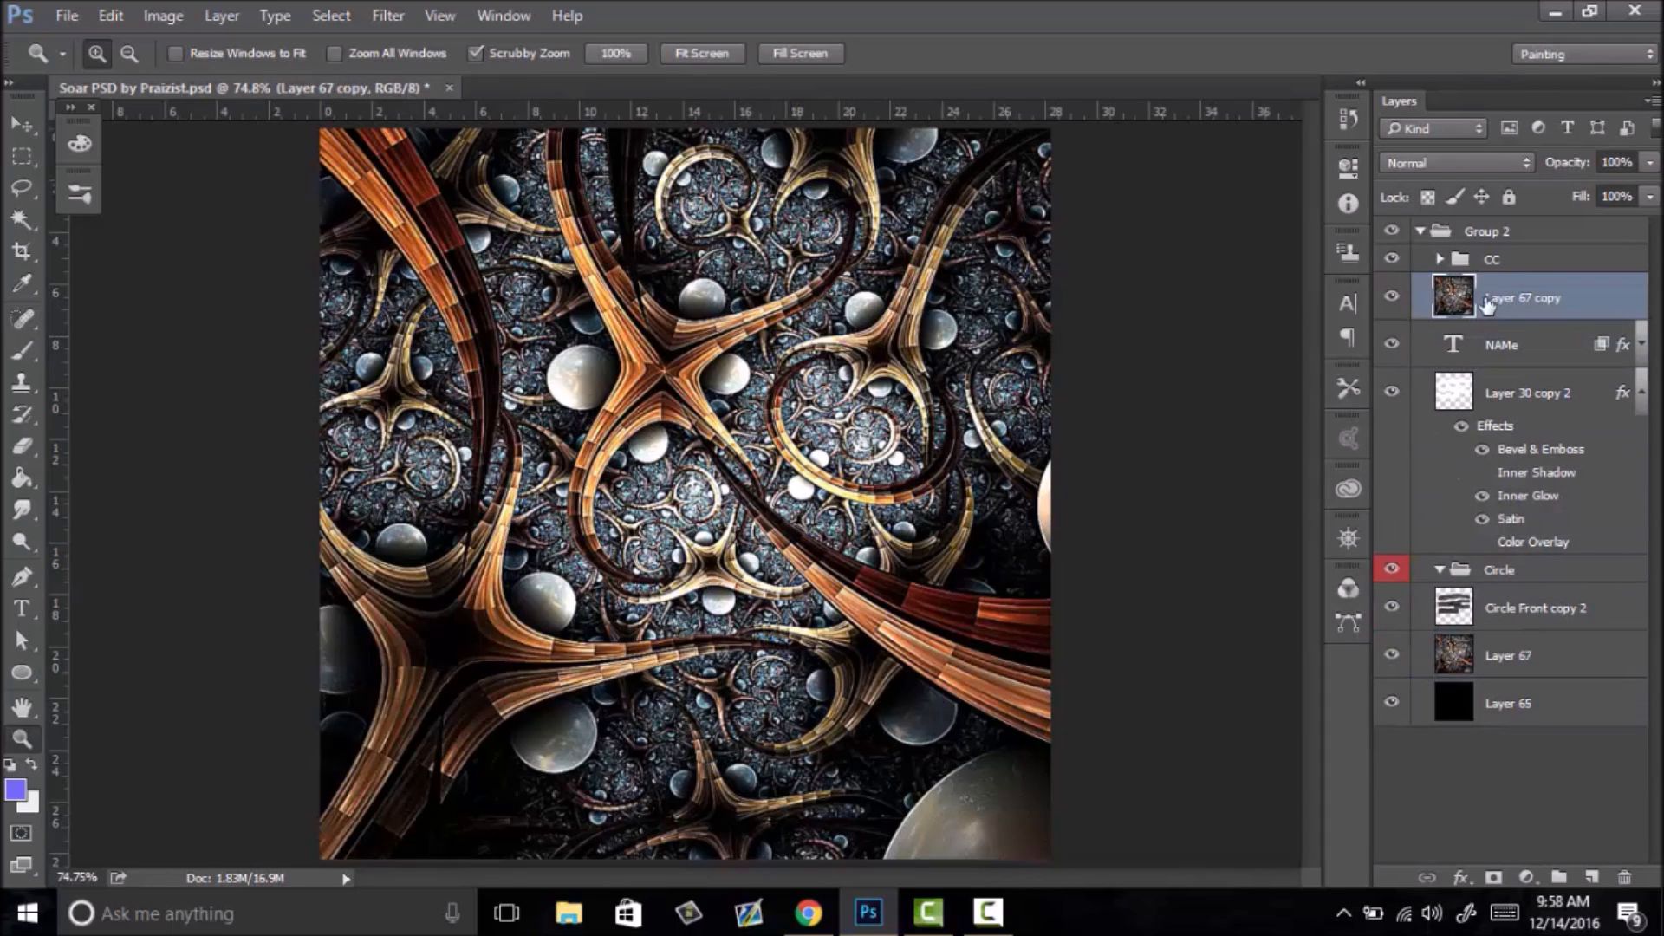
left_click_drag(1574, 167, 1510, 179)
left_click_drag(574, 410, 512, 415)
right_click(605, 422)
left_click(666, 449)
left_click(513, 548)
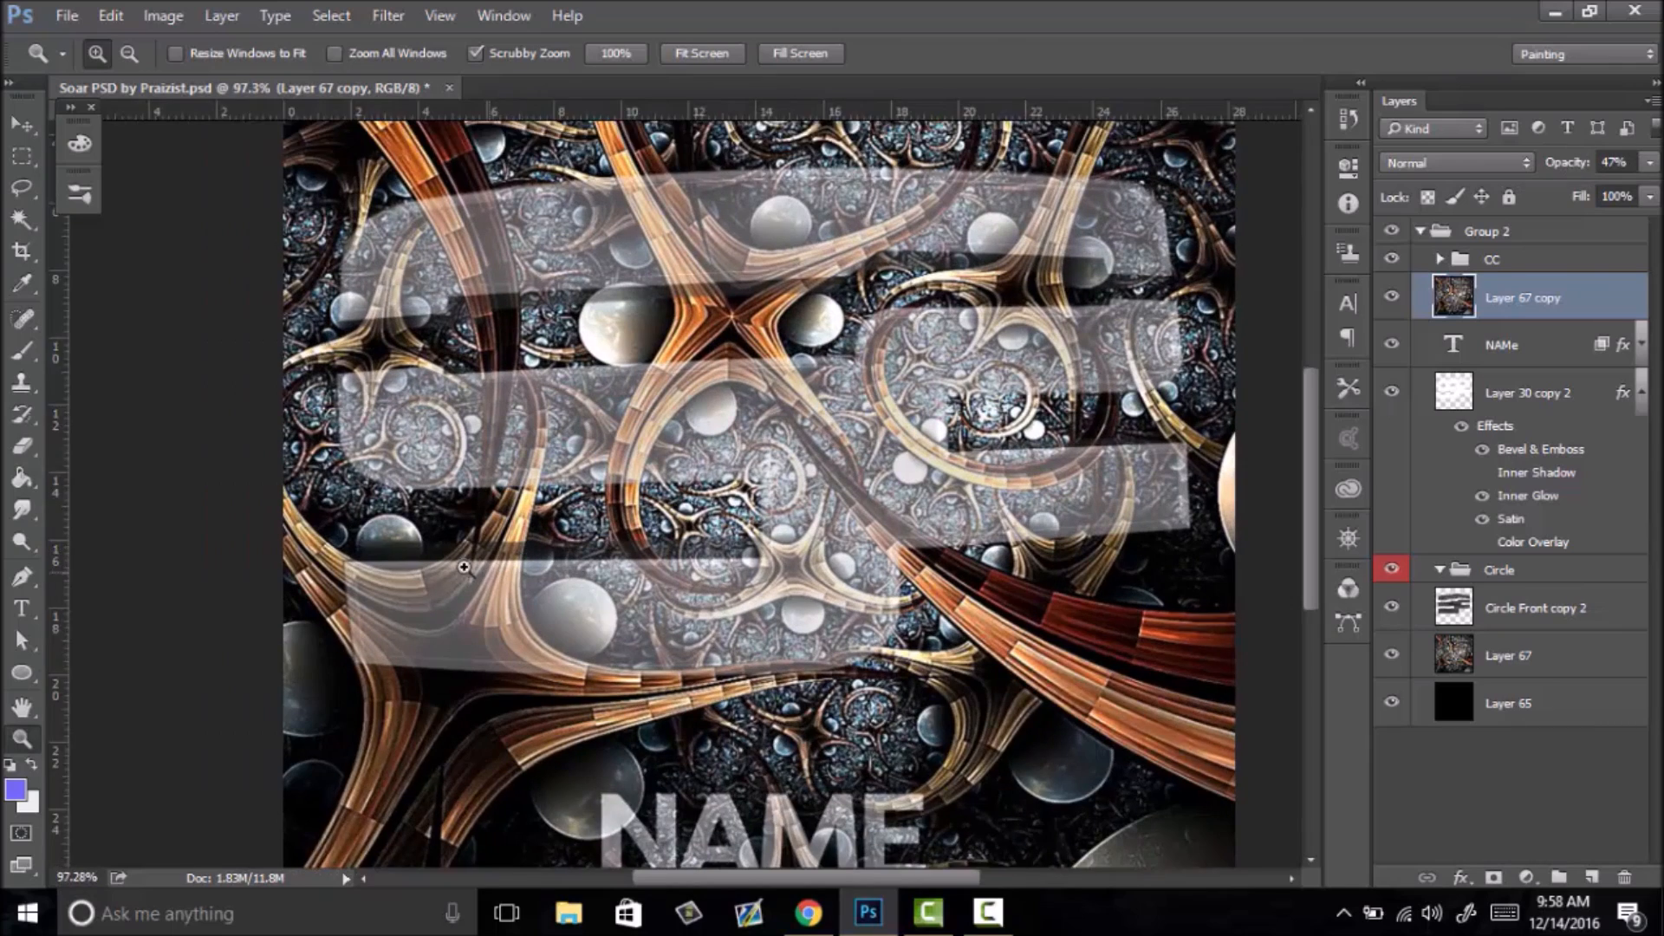
left_click(480, 560)
right_click(568, 490)
left_click(635, 509)
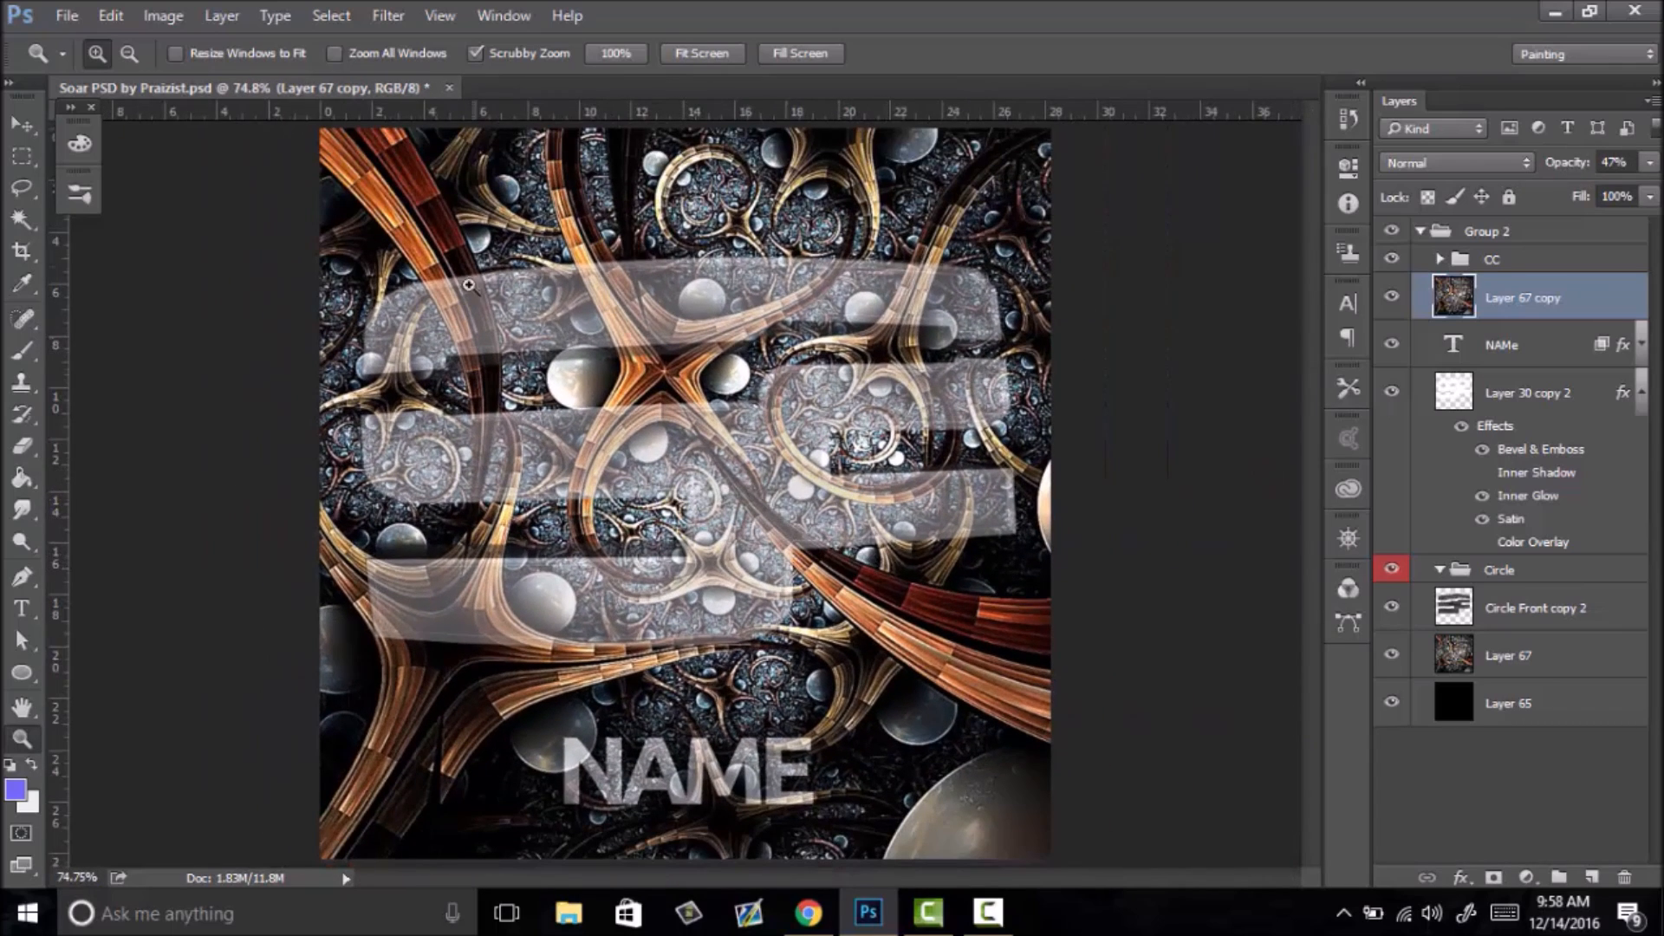
- Outline the orange fractal strand crossing the upper-left part of the logo with a closed Pen tool path on Layer 67 copy
left_click(453, 382)
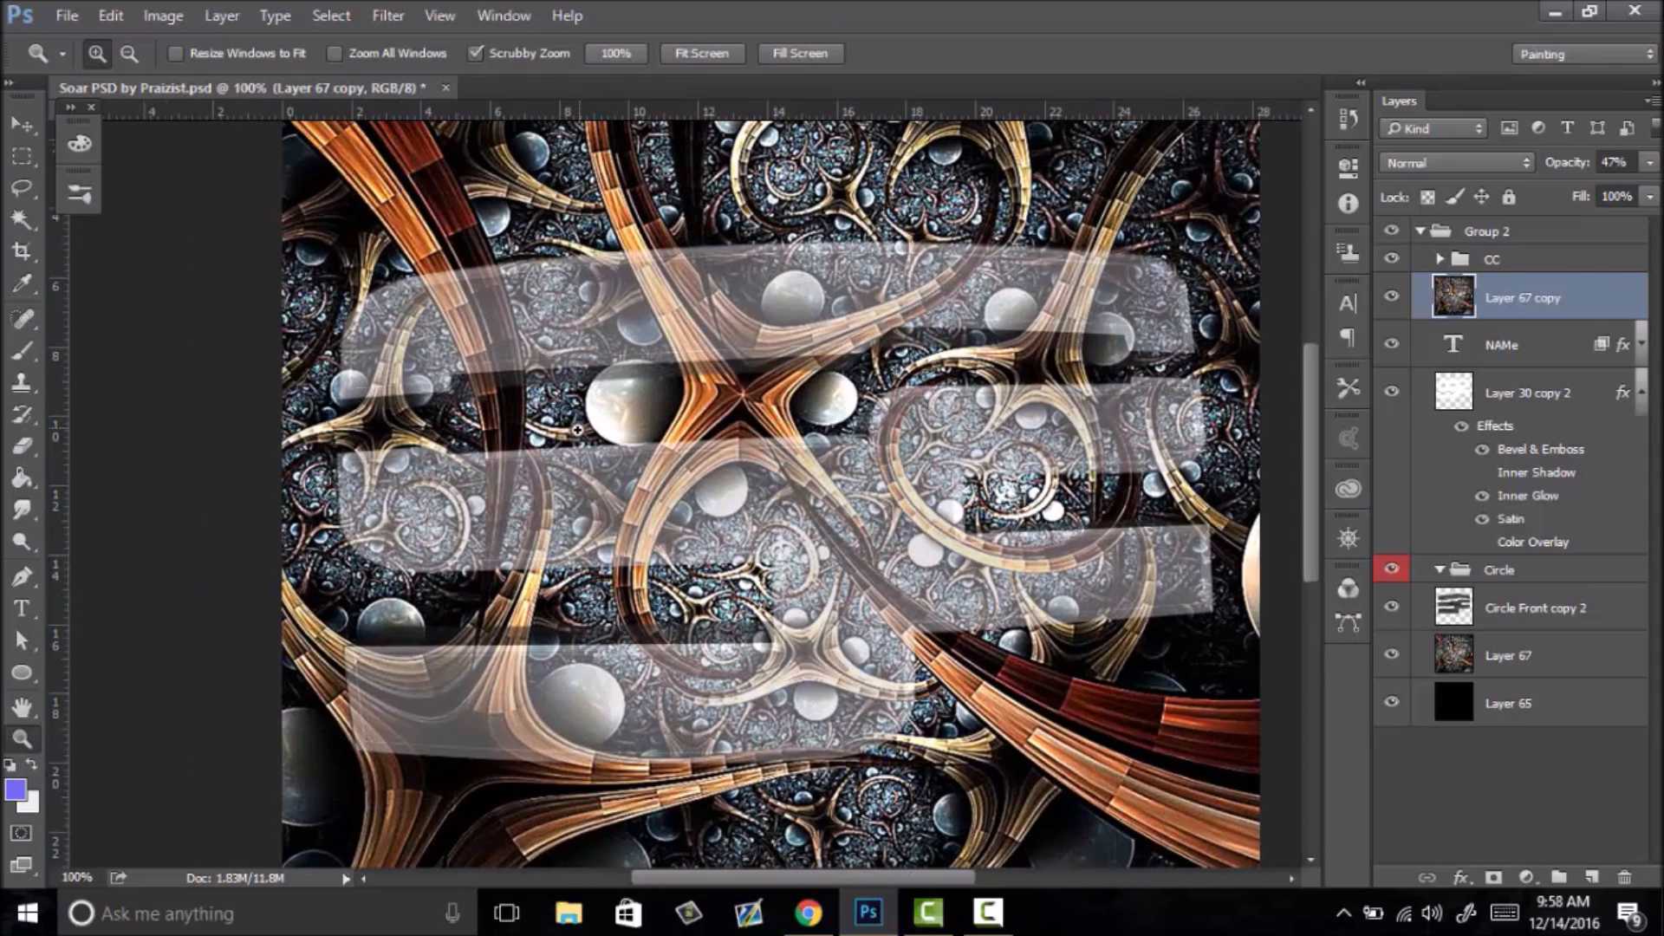
key("p")
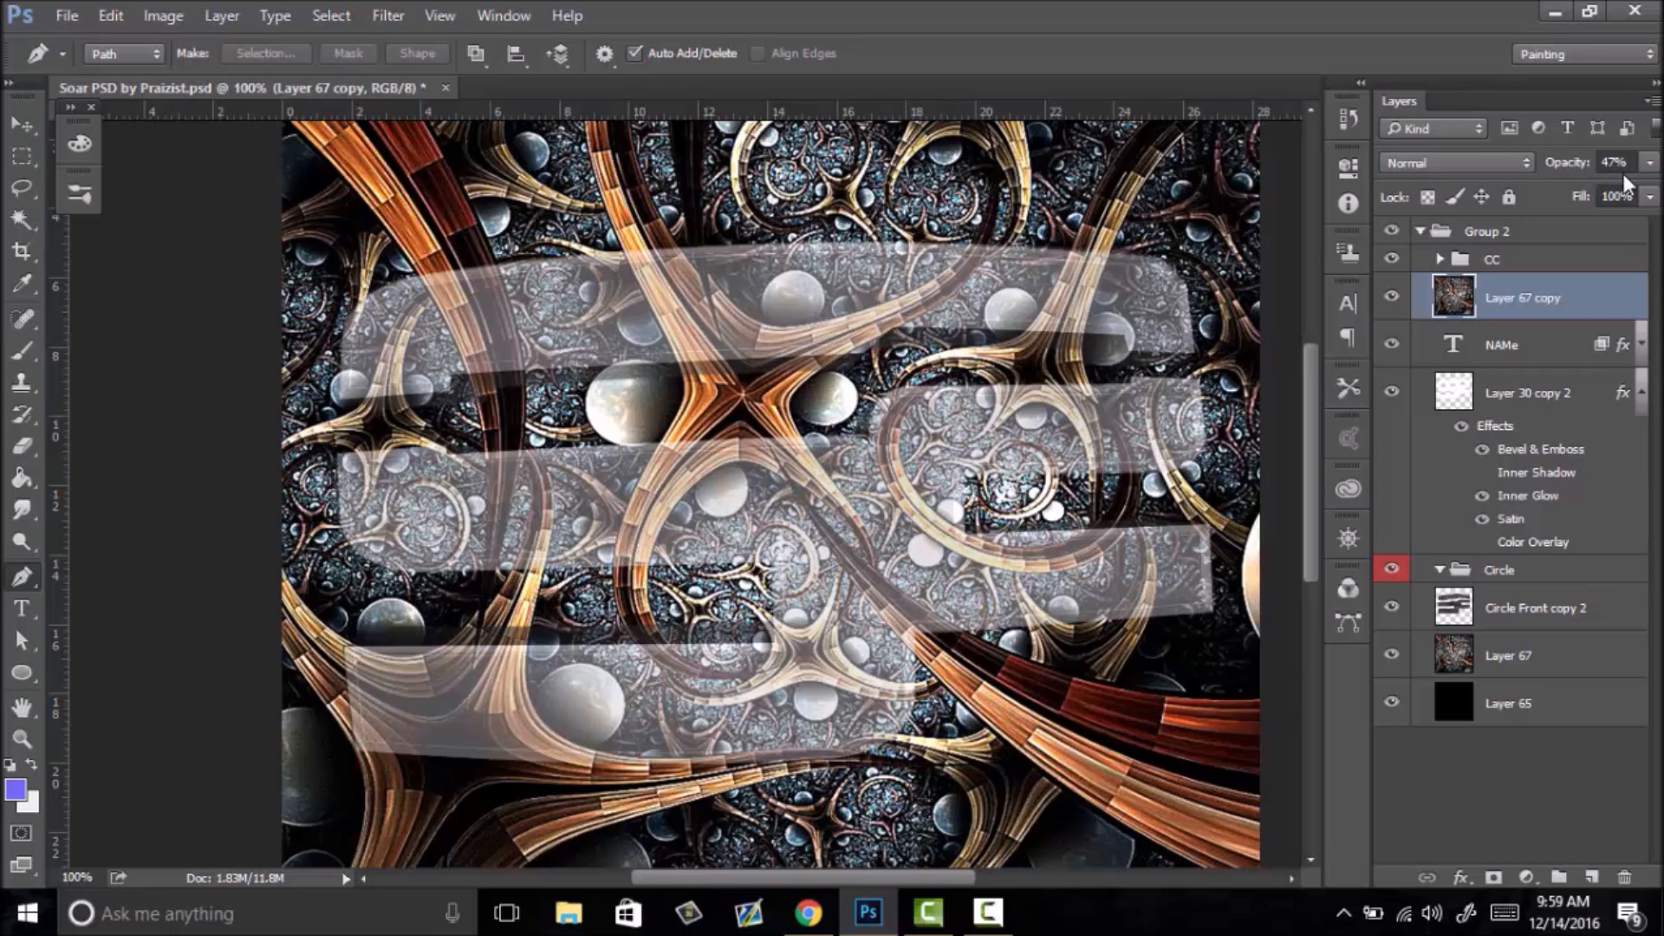
left_click(380, 224)
left_click_drag(489, 447, 527, 439)
left_click_drag(455, 176, 387, 151)
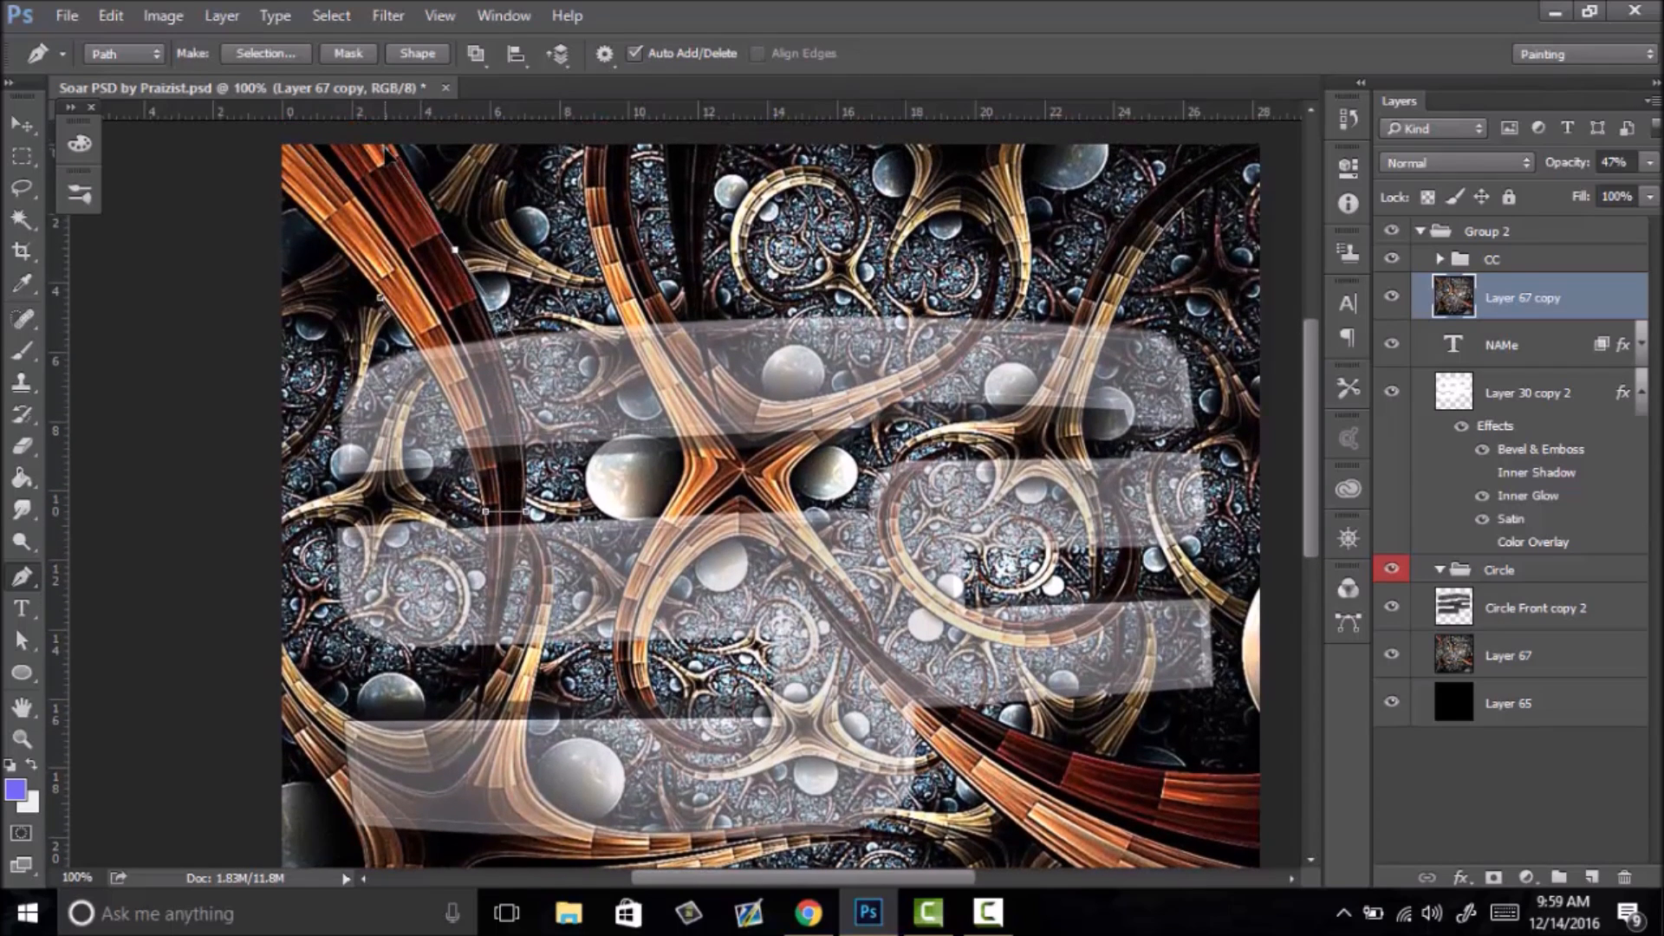
left_click(420, 268)
left_click(392, 267)
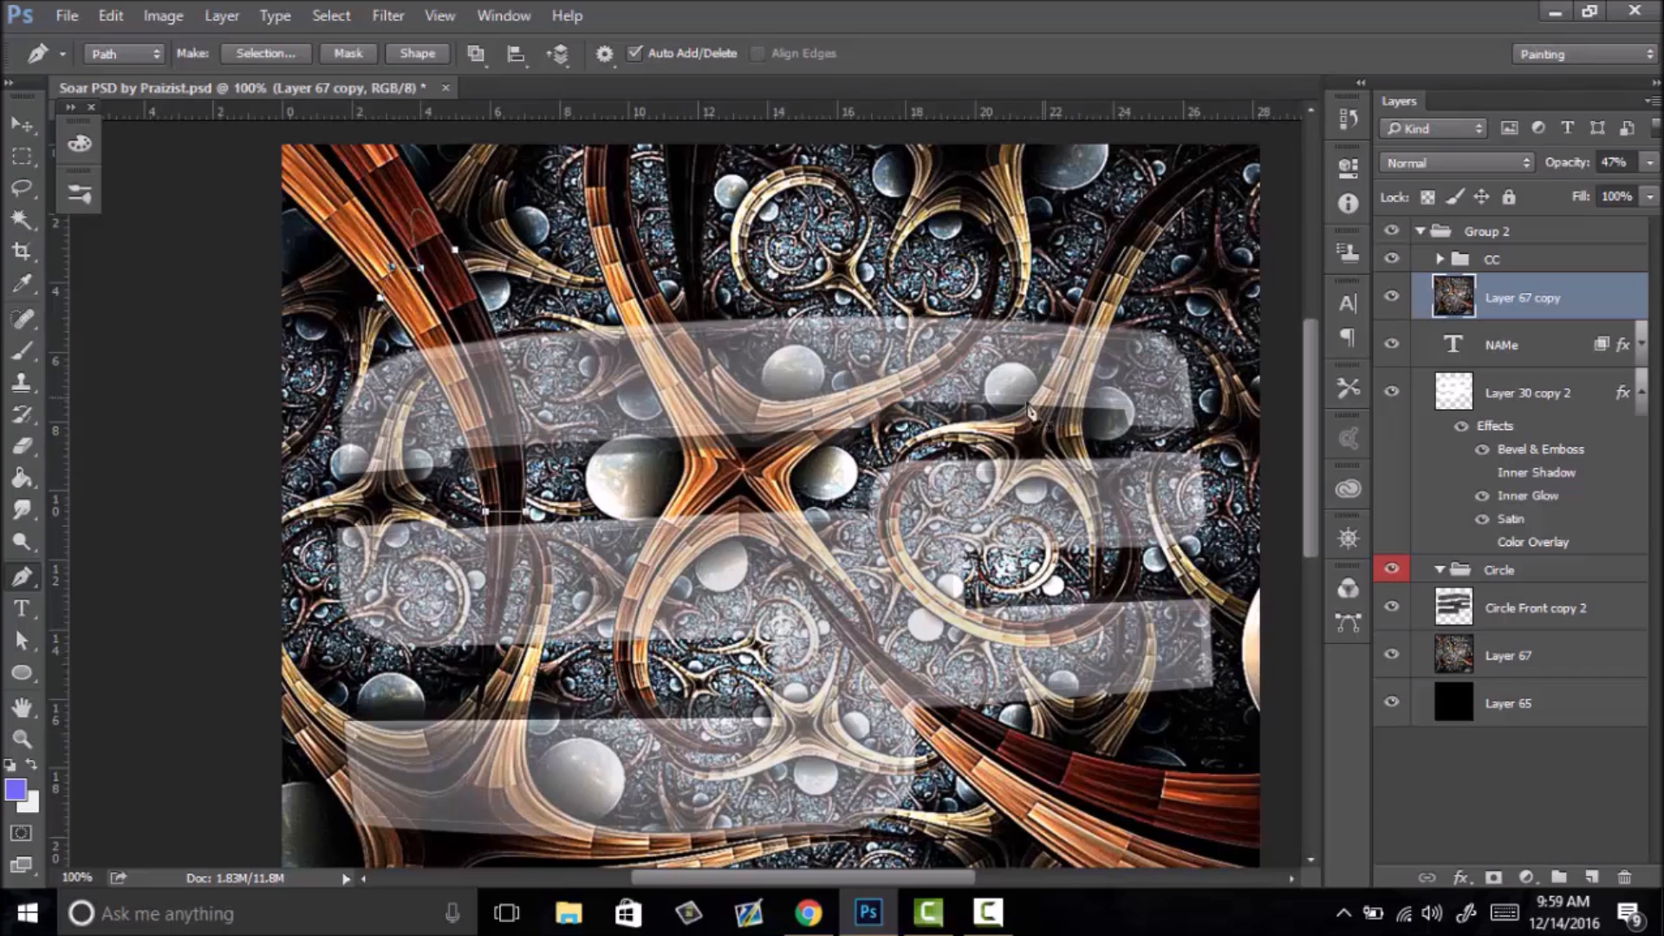
- Convert the strand path to a new selection with 0 pixels feather and copy the selected strand to its own layer
right_click(537, 419)
left_click(646, 444)
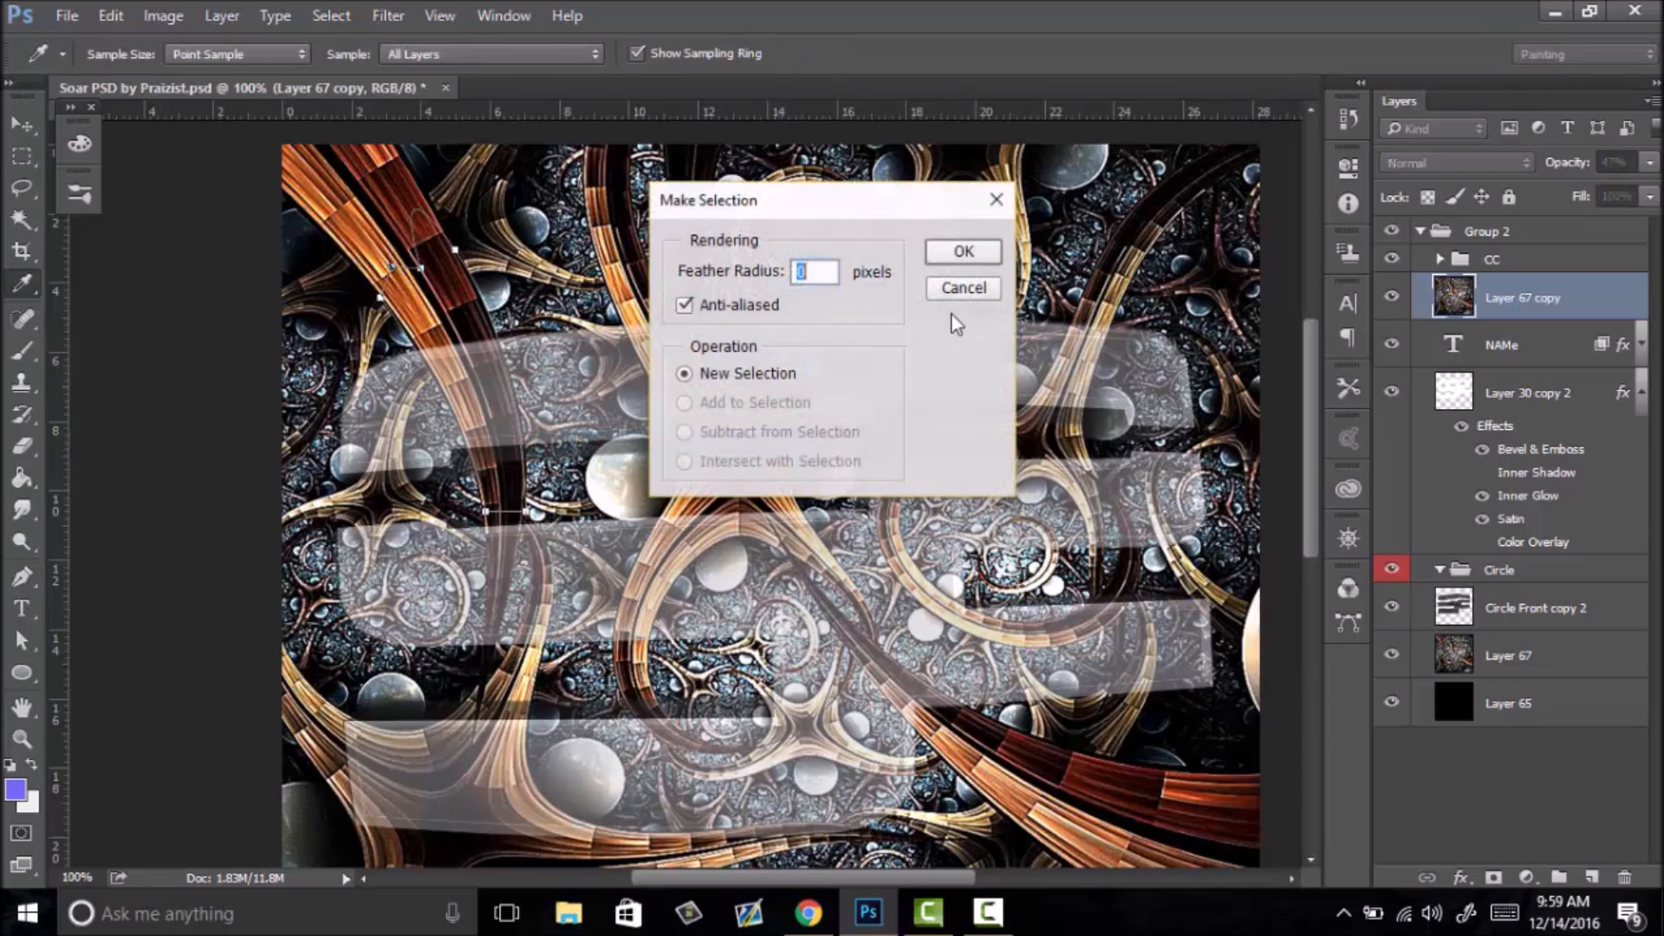
left_click(962, 286)
left_click(24, 160)
right_click(371, 312)
left_click(518, 507)
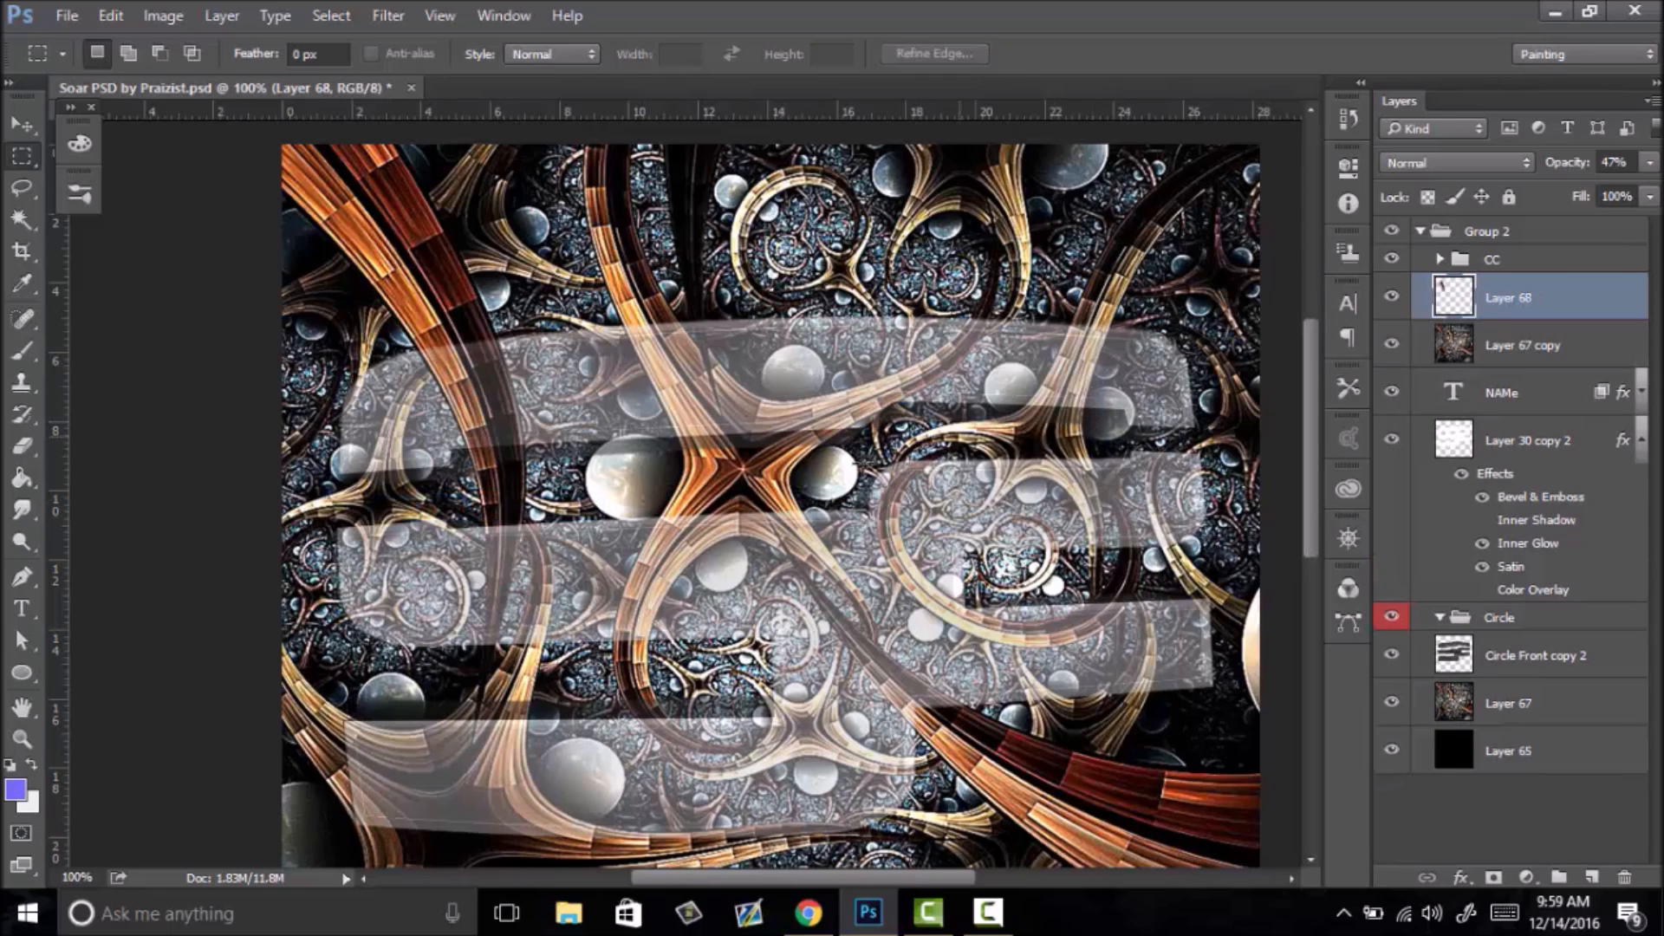
key("z")
left_click_drag(801, 582, 750, 584)
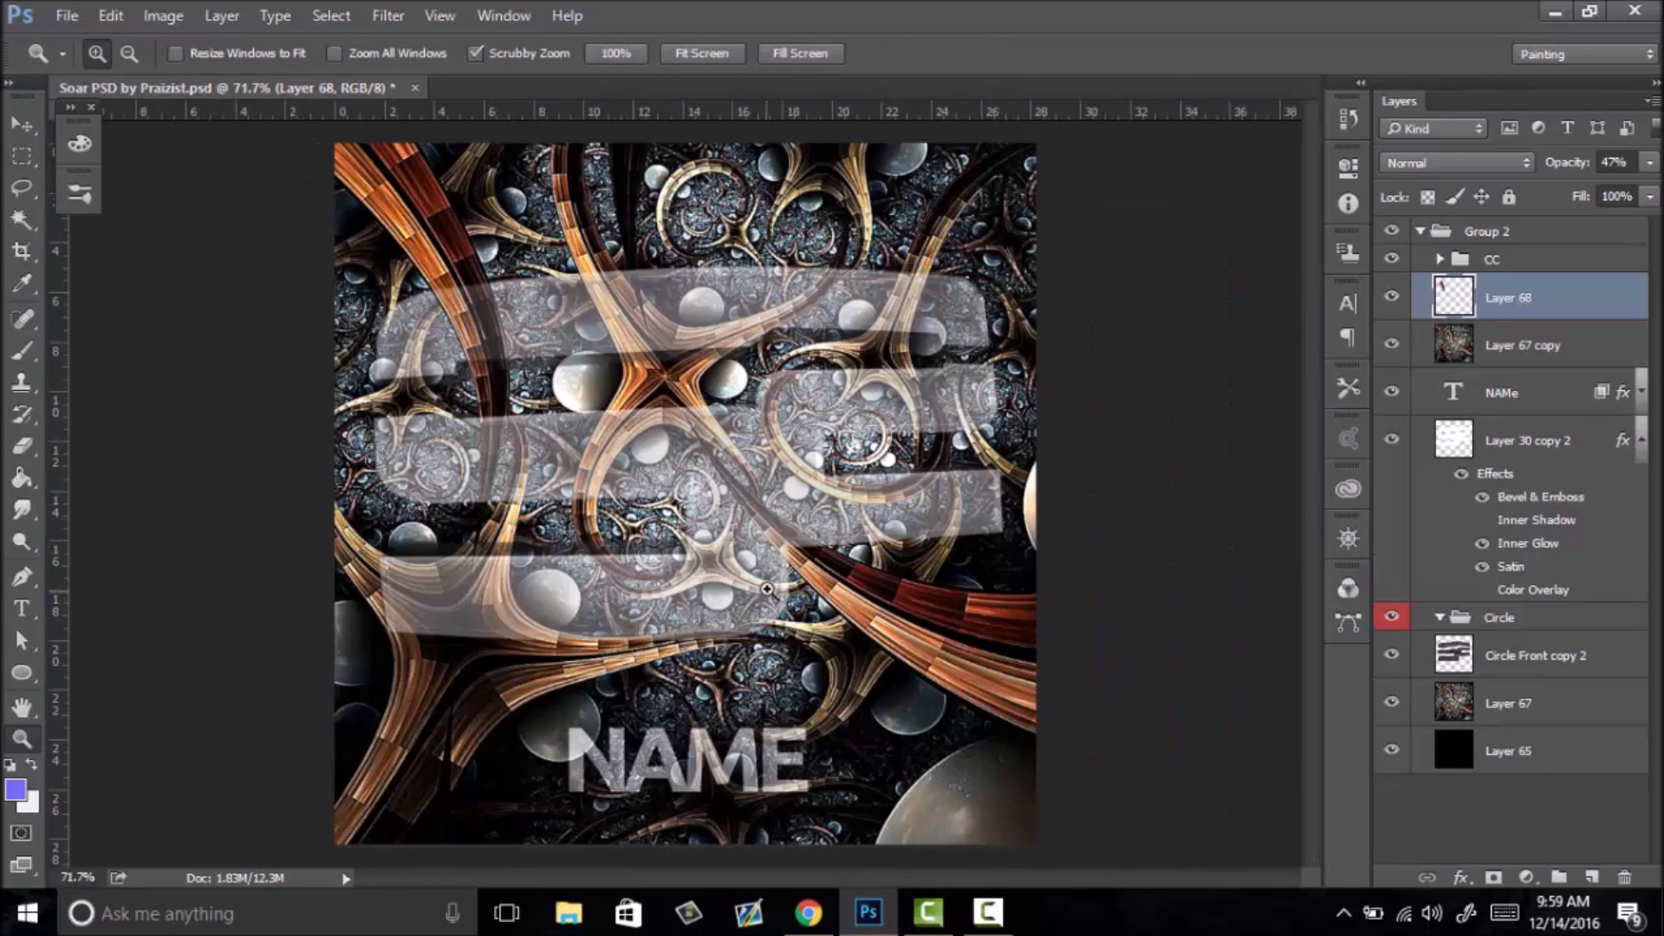
key("p")
left_click(1480, 357)
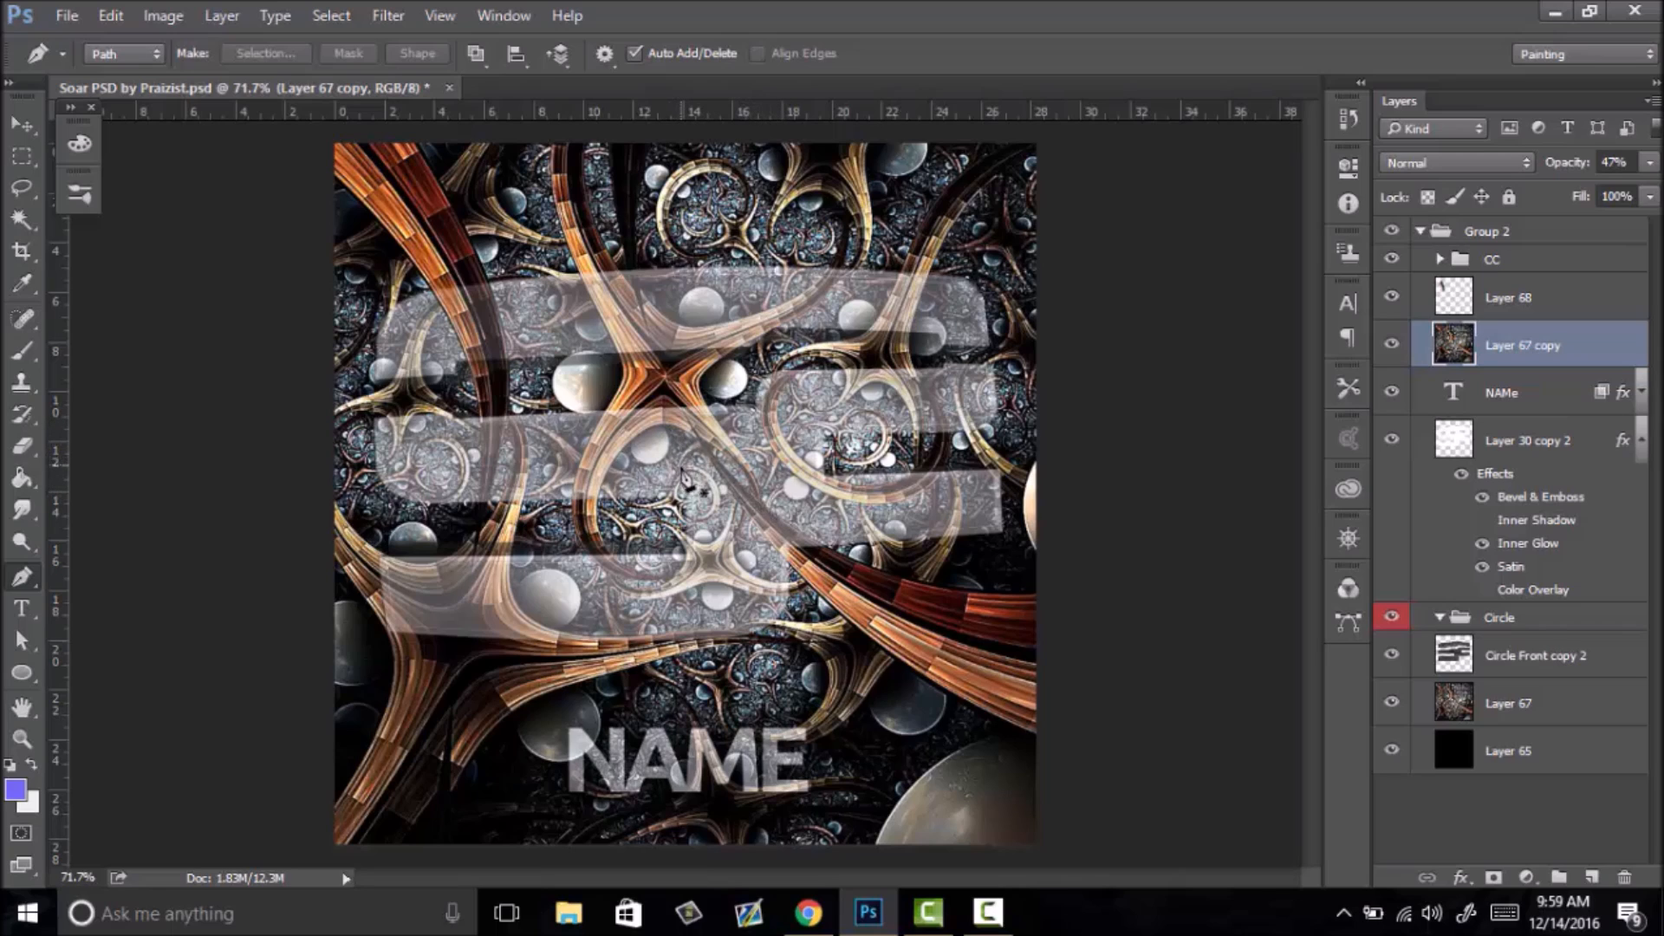
- Select Layer 68, Layer 67 copy and Layer 67 together and nudge them upward relative to the logo
left_click(1517, 302)
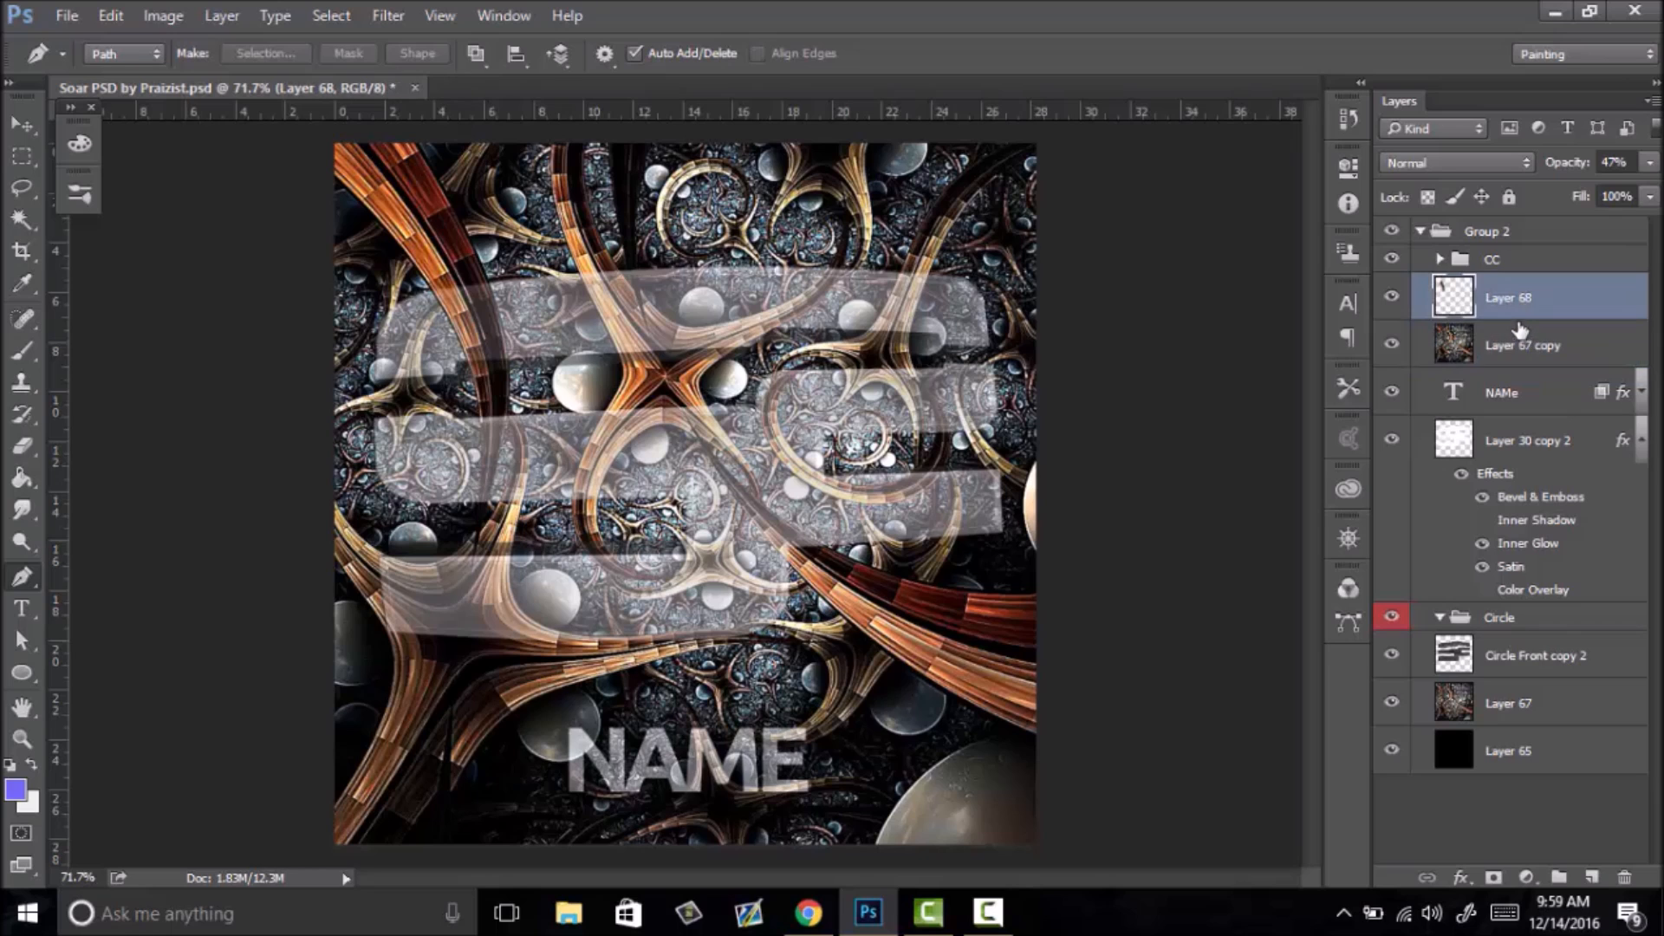
left_click(1525, 347, "ctrl")
left_click(1521, 709, "ctrl")
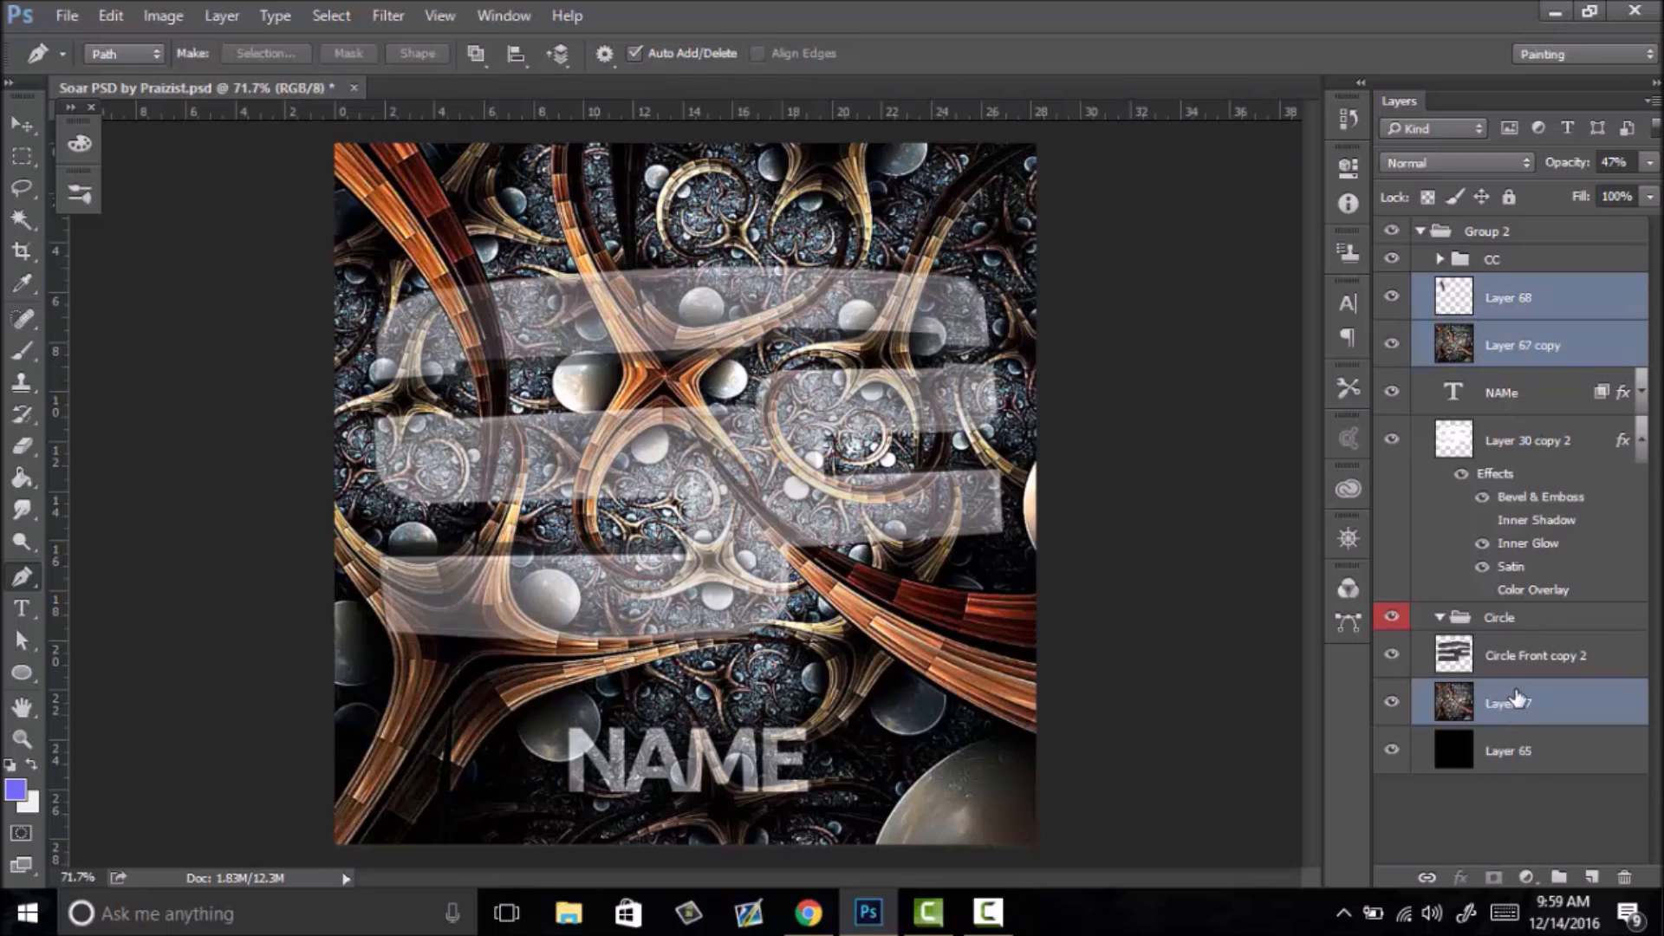
key("v")
key("Up")
key("Up")
key("Up")
key("Up")
key("Up")
key("Up")
key("Up")
key("Up")
key("Up")
key("Up")
key("Up")
key("Up")
key("Up")
key("Up")
key("Up")
key("Up")
key("Up")
key("Up")
key("Up")
key("Up")
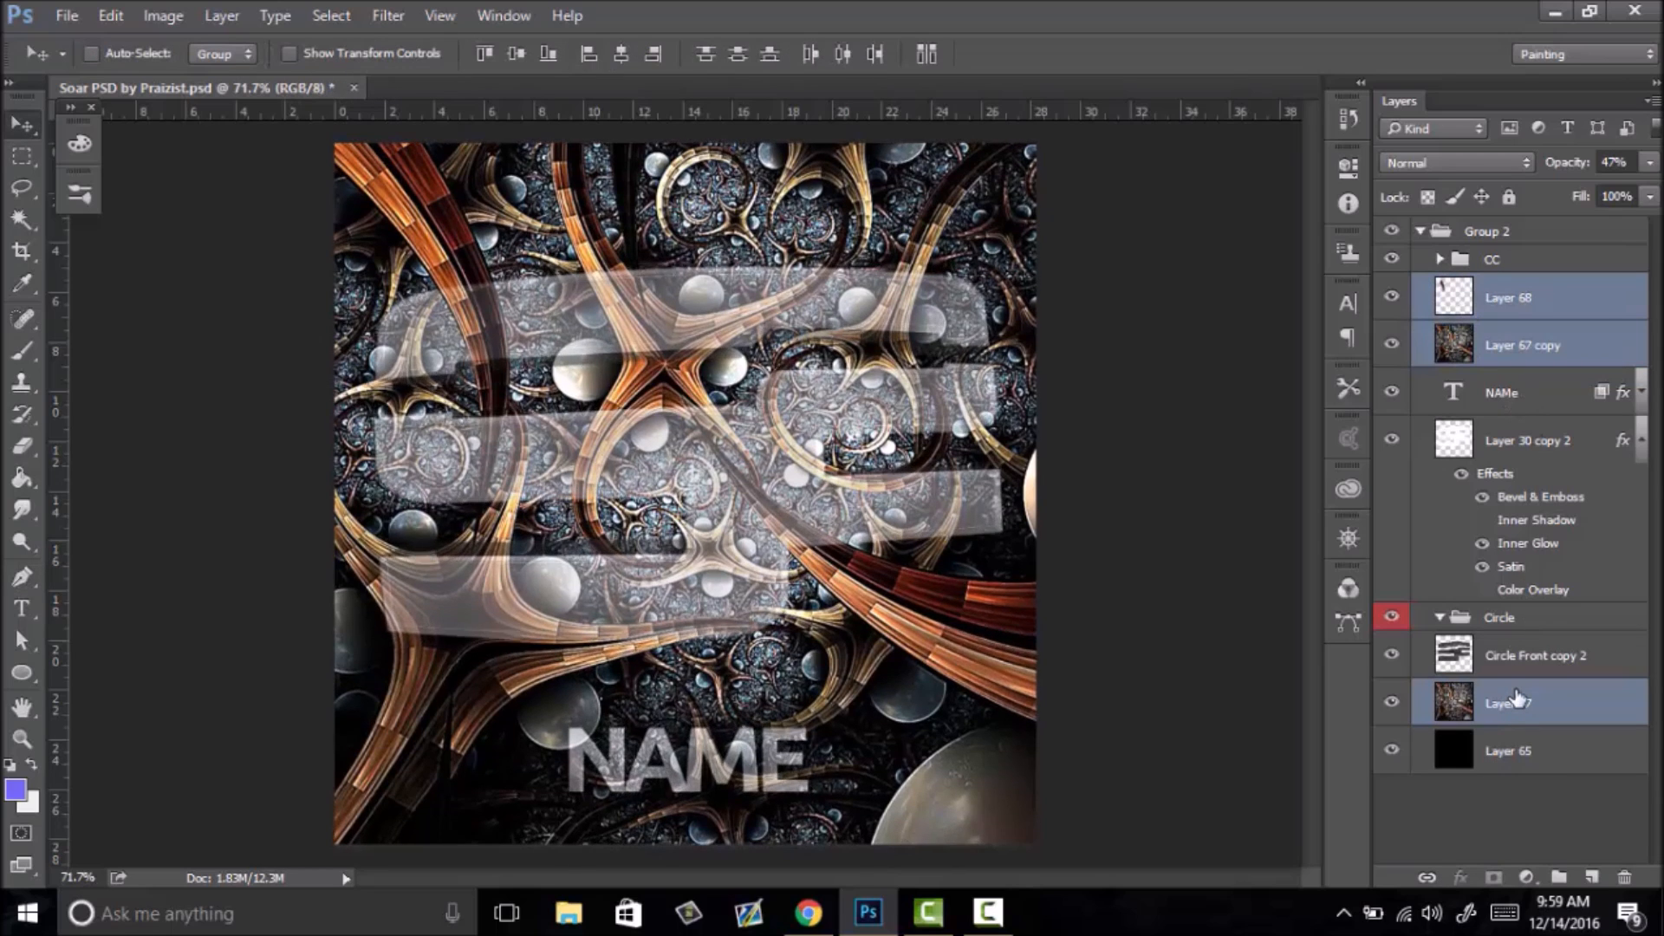
key("Up")
key("Up")
key("Up")
key("Up")
key("Up")
key("Up")
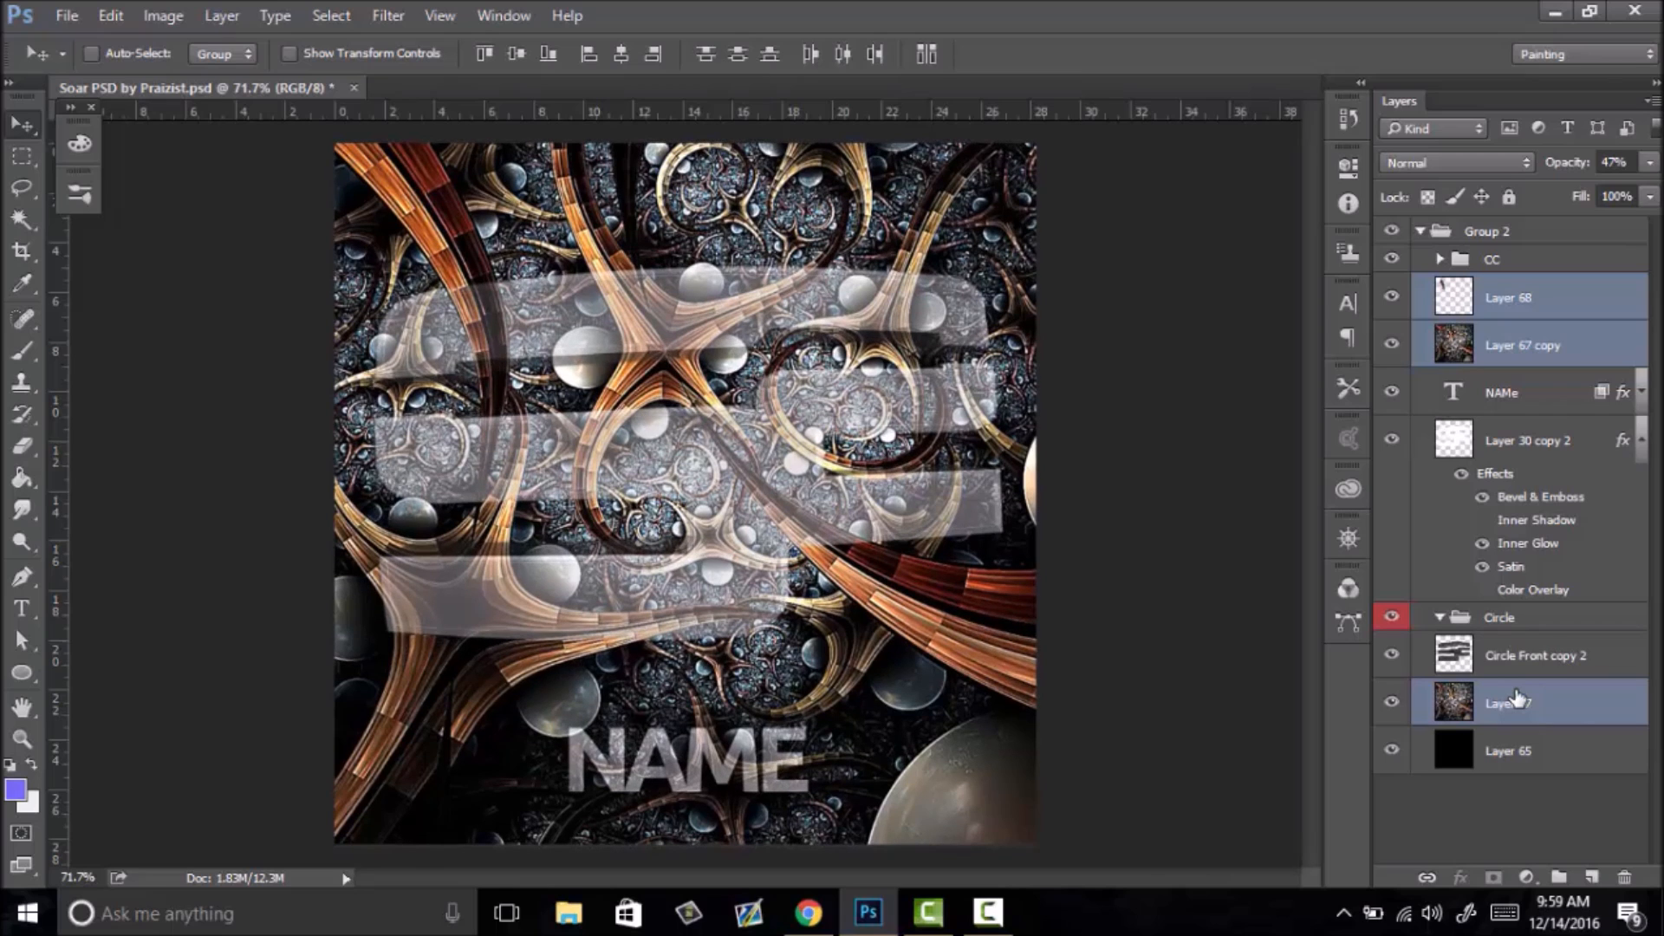
- Outline the curved orange strand crossing the left half of the logo's middle bar with a closed Pen tool path on Layer 67 copy
left_click(1529, 346)
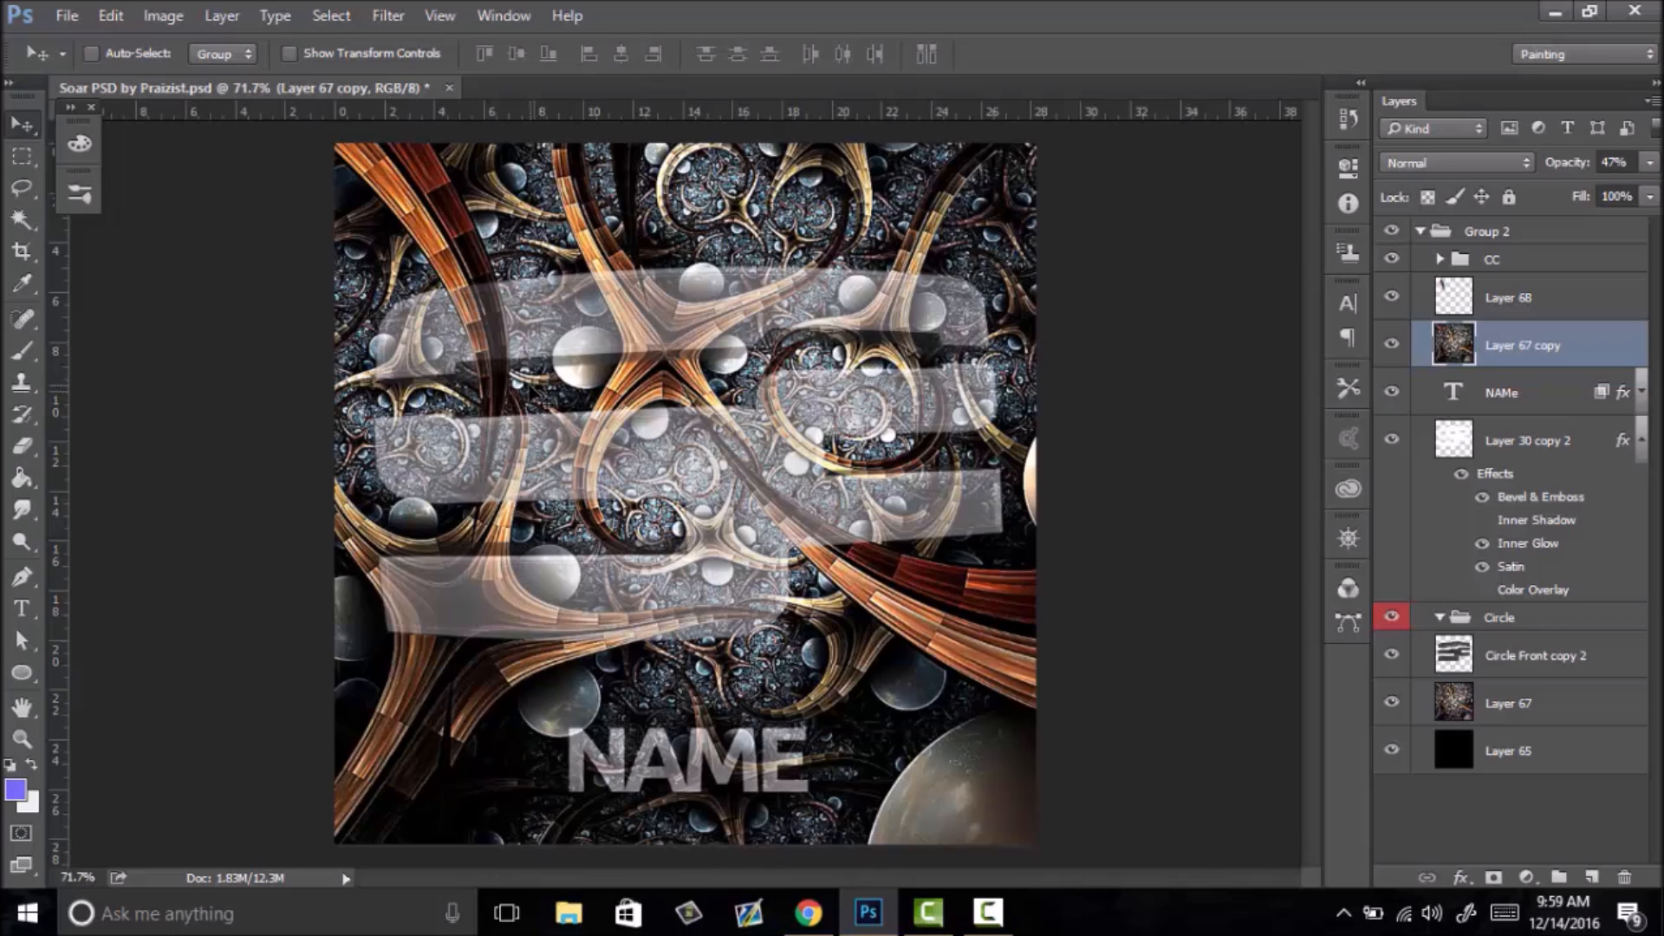
key("z")
left_click(656, 381)
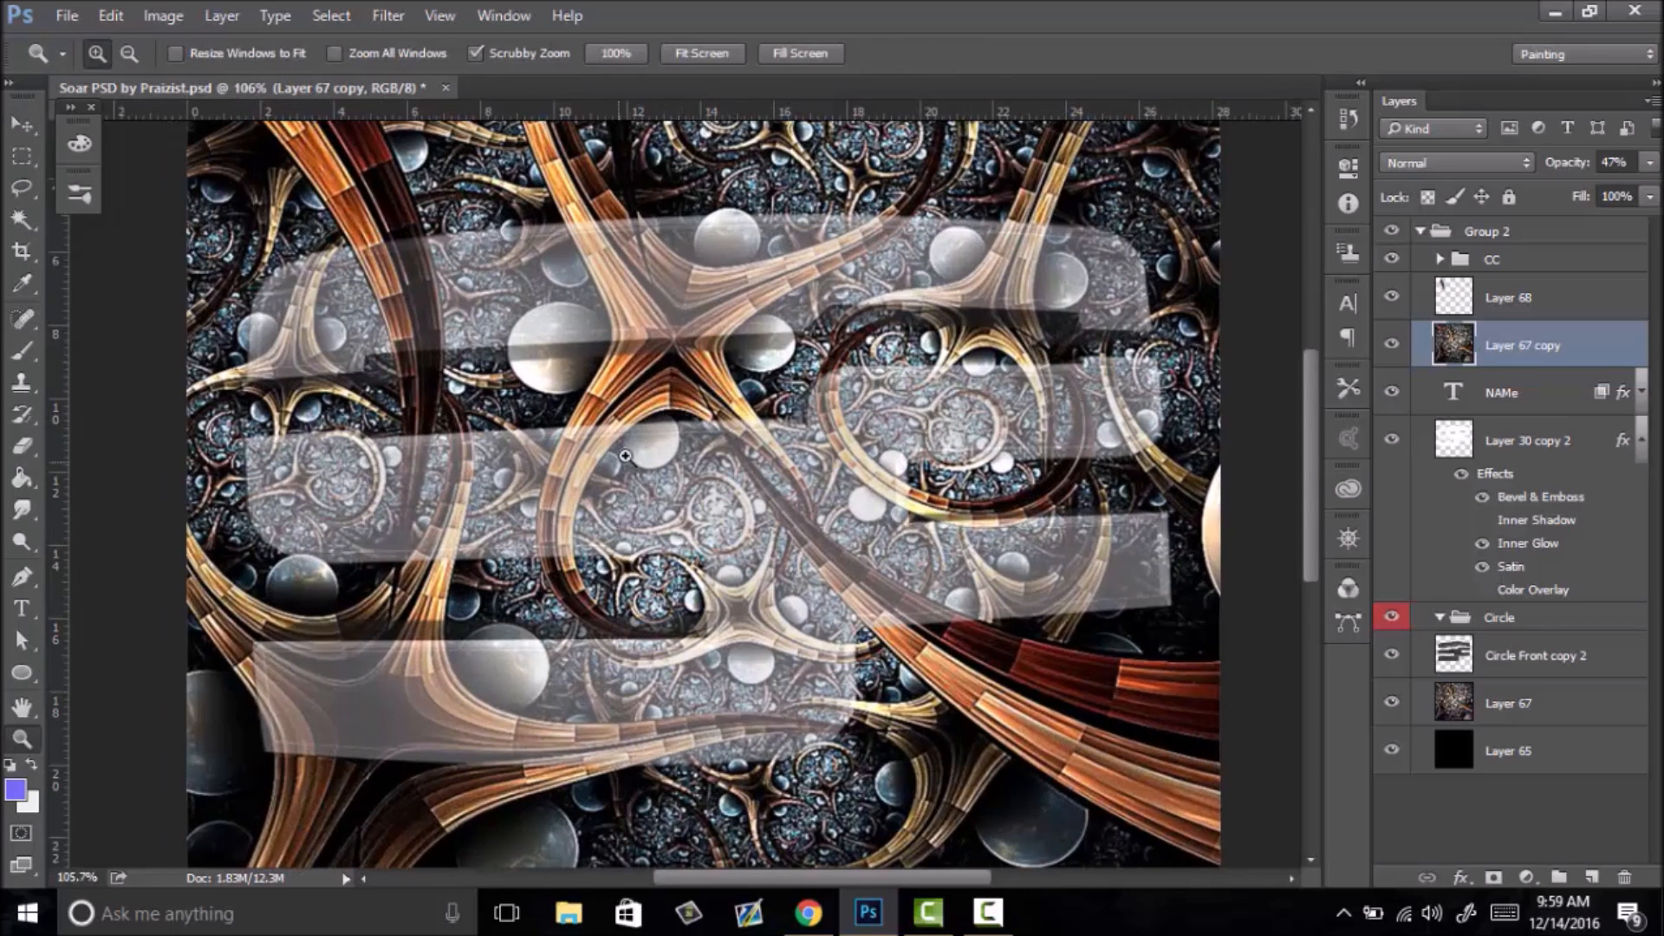
key("p")
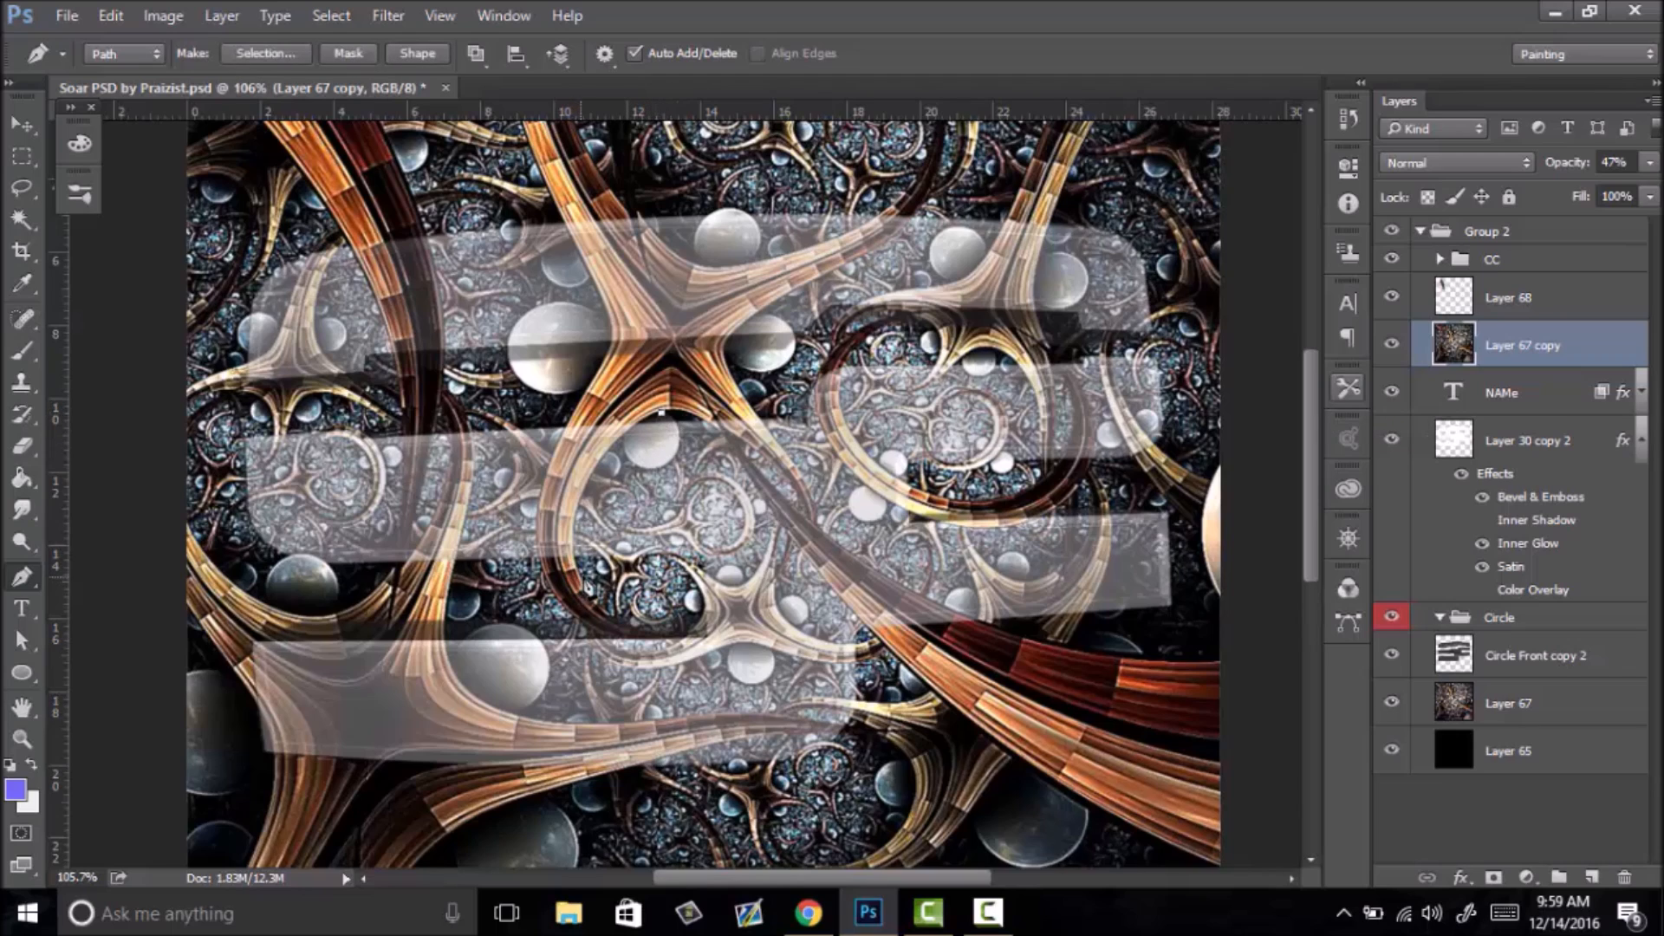
left_click_drag(583, 690, 610, 703)
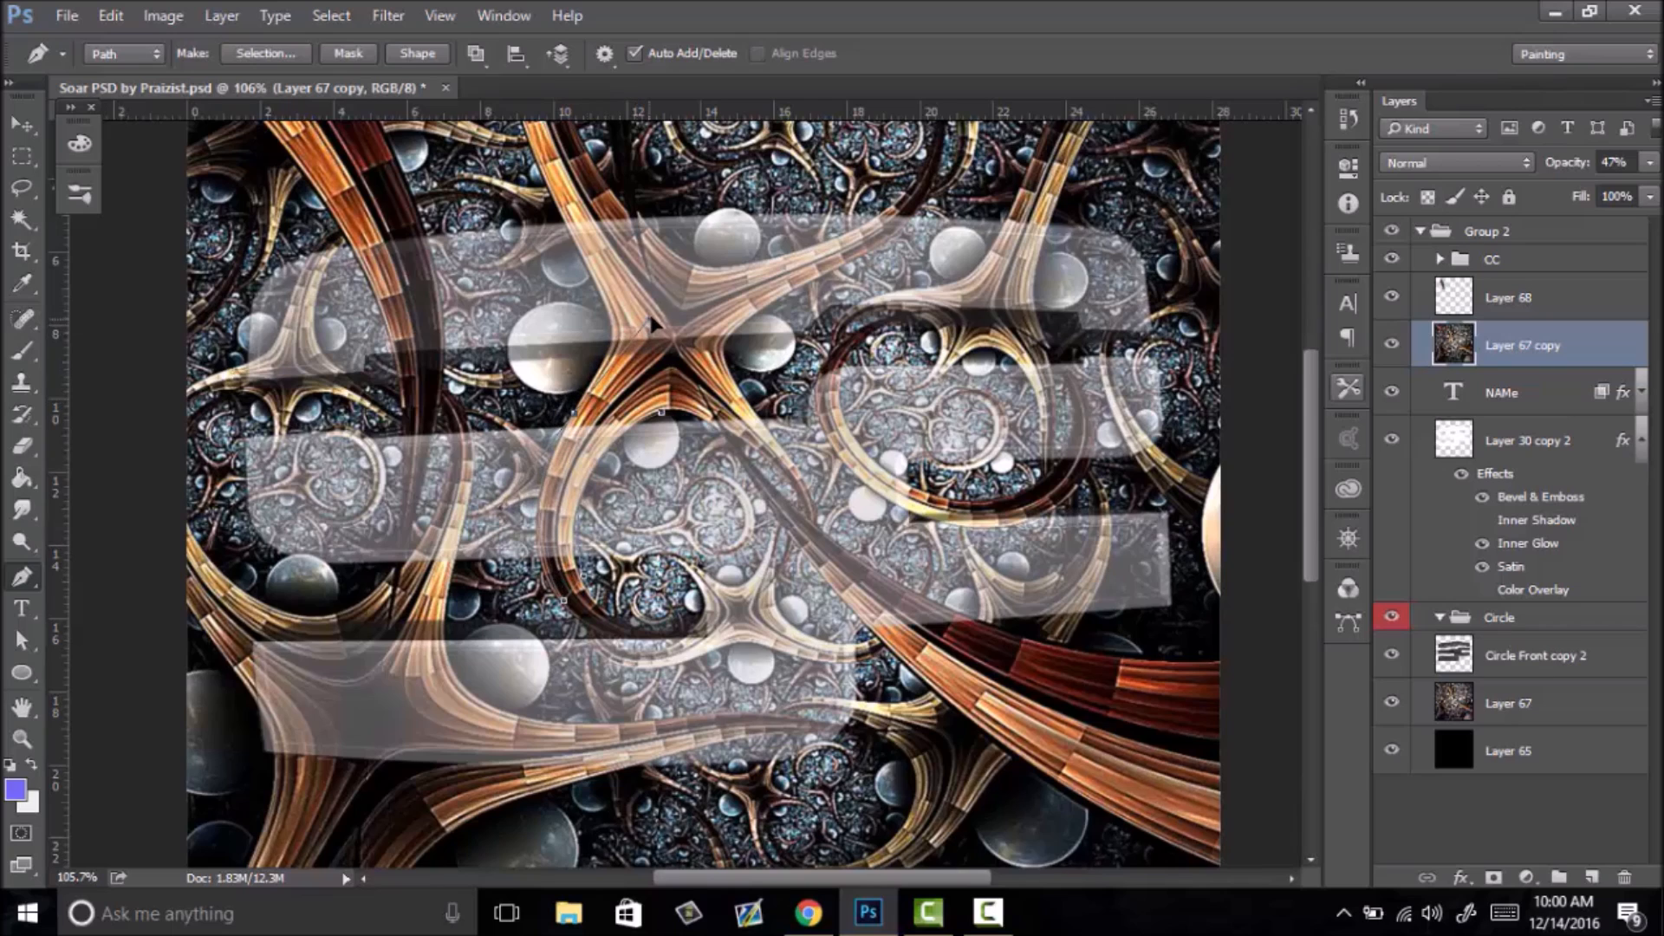
left_click(575, 412, "alt")
left_click_drag(610, 382, 639, 368)
- Convert the curved strand's path to a selection and copy the selected strand to its own layer
right_click(722, 385)
left_click(815, 439)
left_click(951, 265)
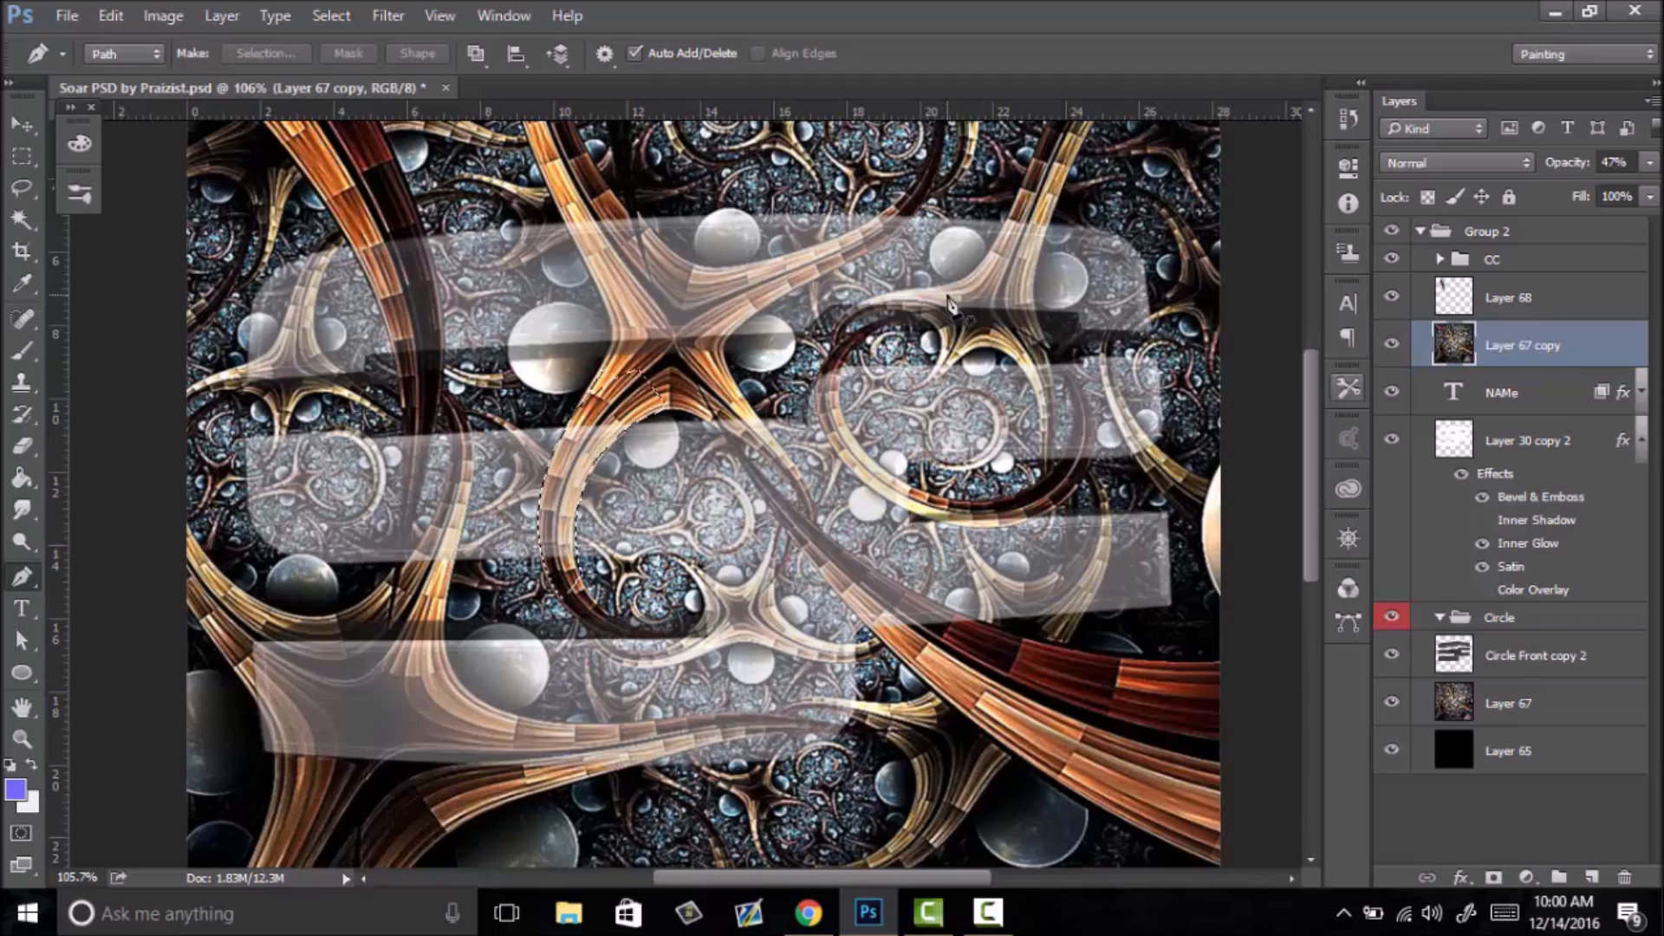
left_click(21, 156)
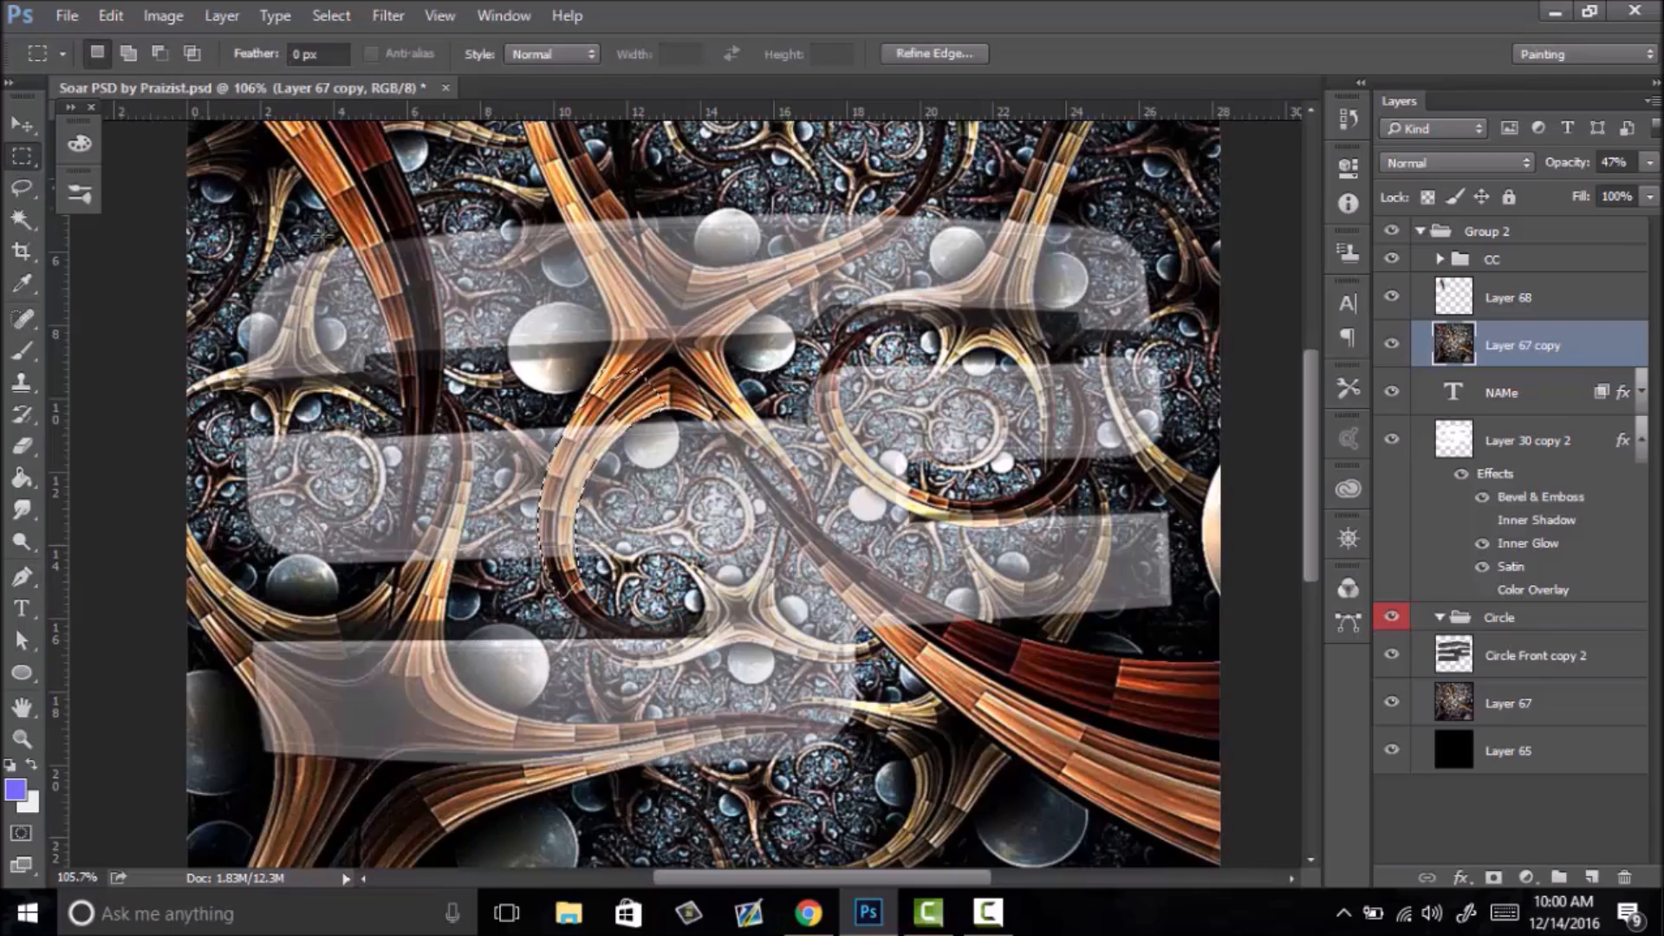
right_click(751, 473)
left_click(875, 215)
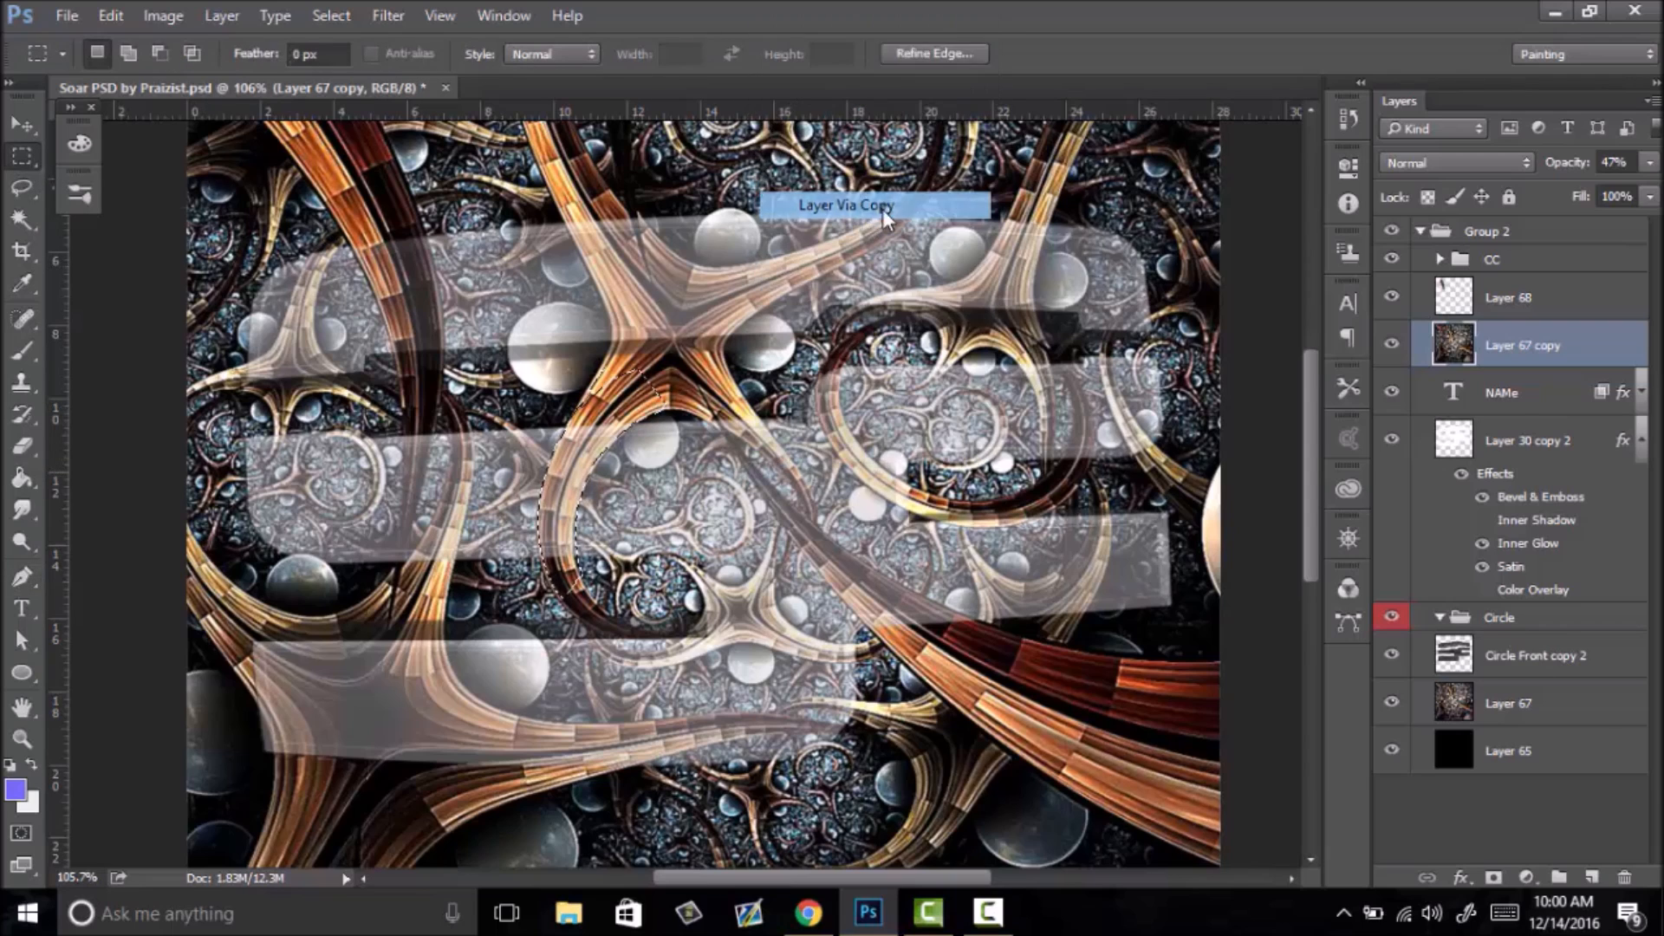
- Hide Layer 67 copy to check the cut-out strands over the logo, and show it again
left_click(22, 739)
left_click_drag(617, 465, 546, 464)
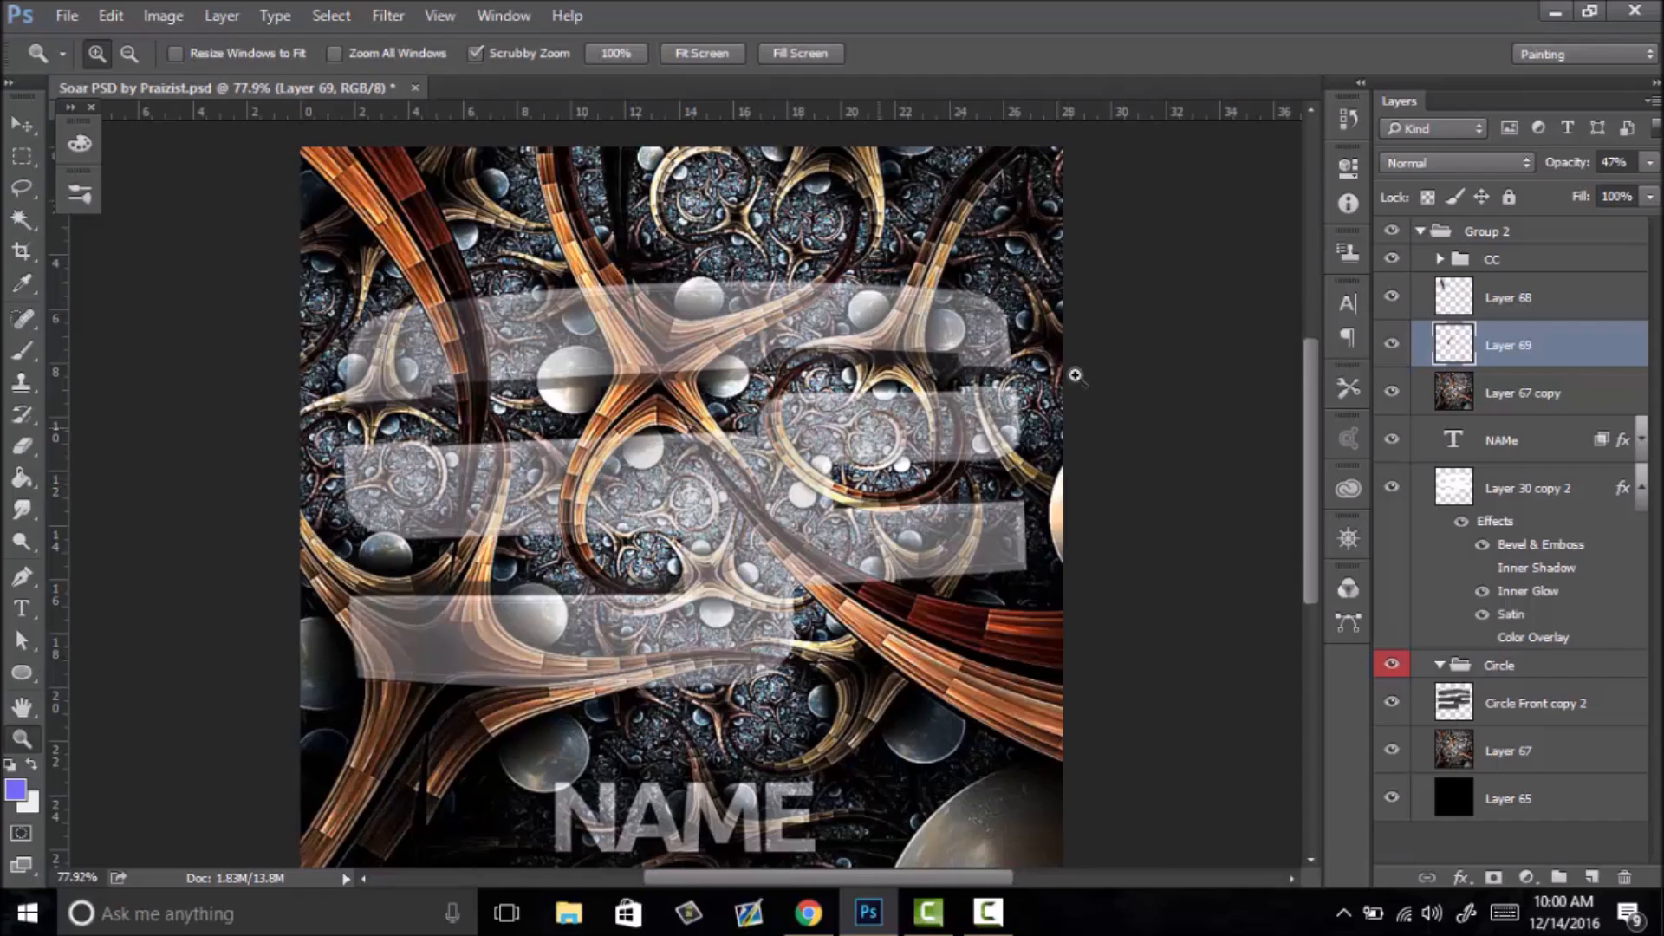
left_click(1497, 395)
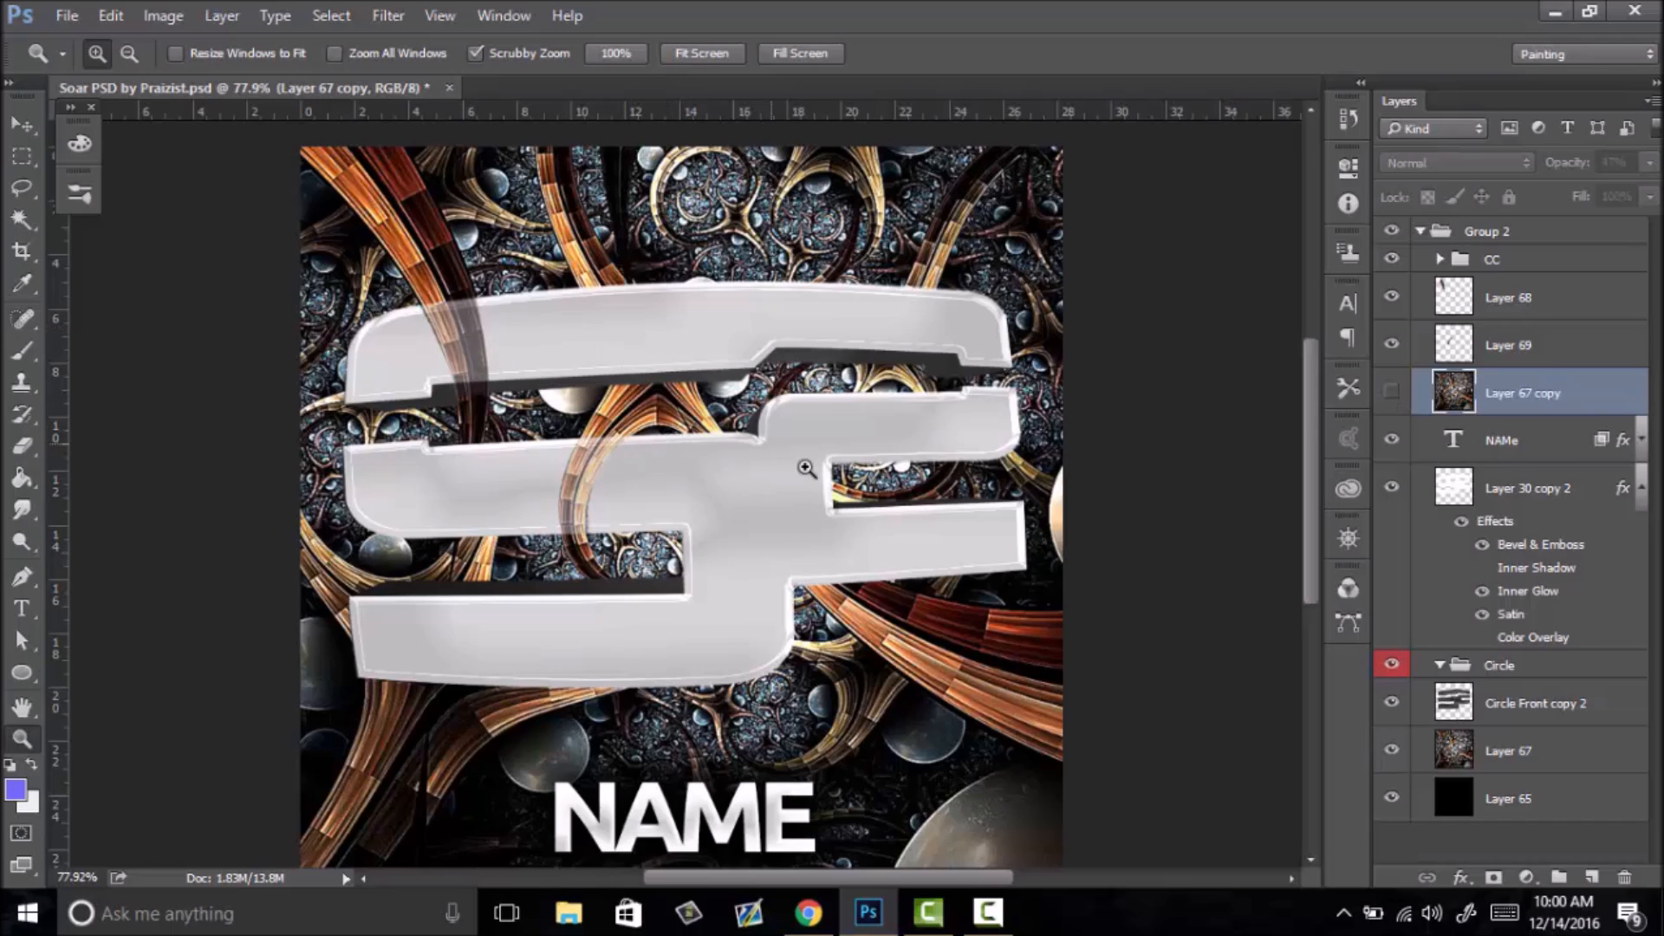
left_click(1391, 392)
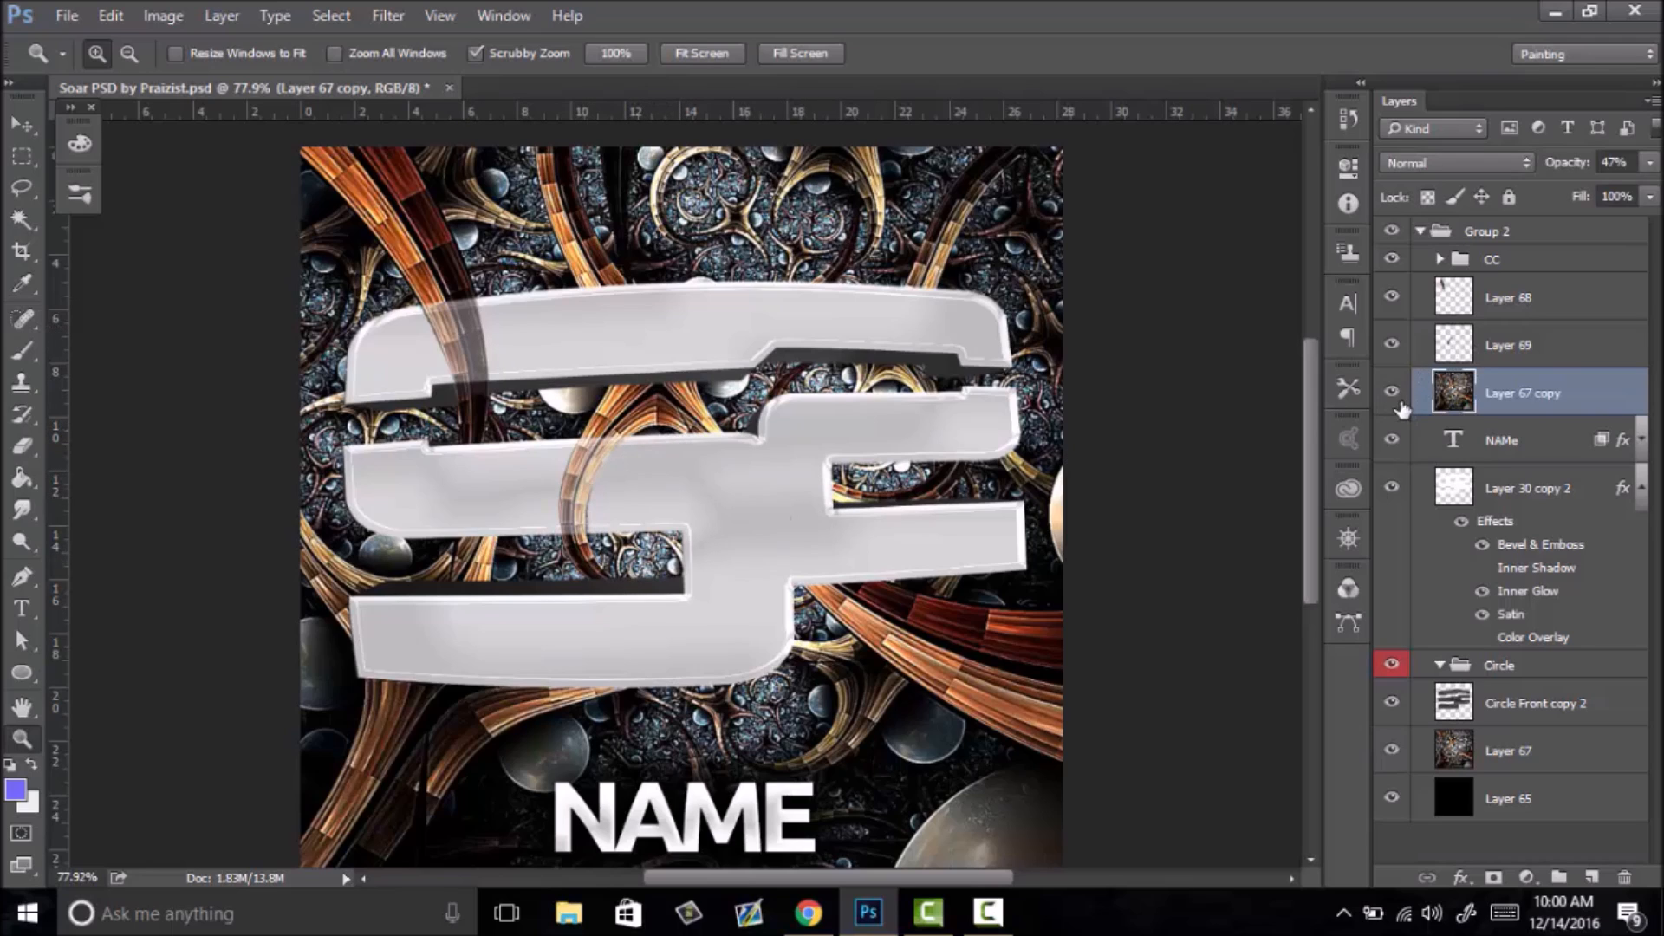
- Outline the thin golden strand curving over the right end of the logo with a closed Pen tool path on Layer 67 copy
left_click_drag(880, 565, 1048, 409)
left_click_drag(1088, 340, 1150, 347)
key("p")
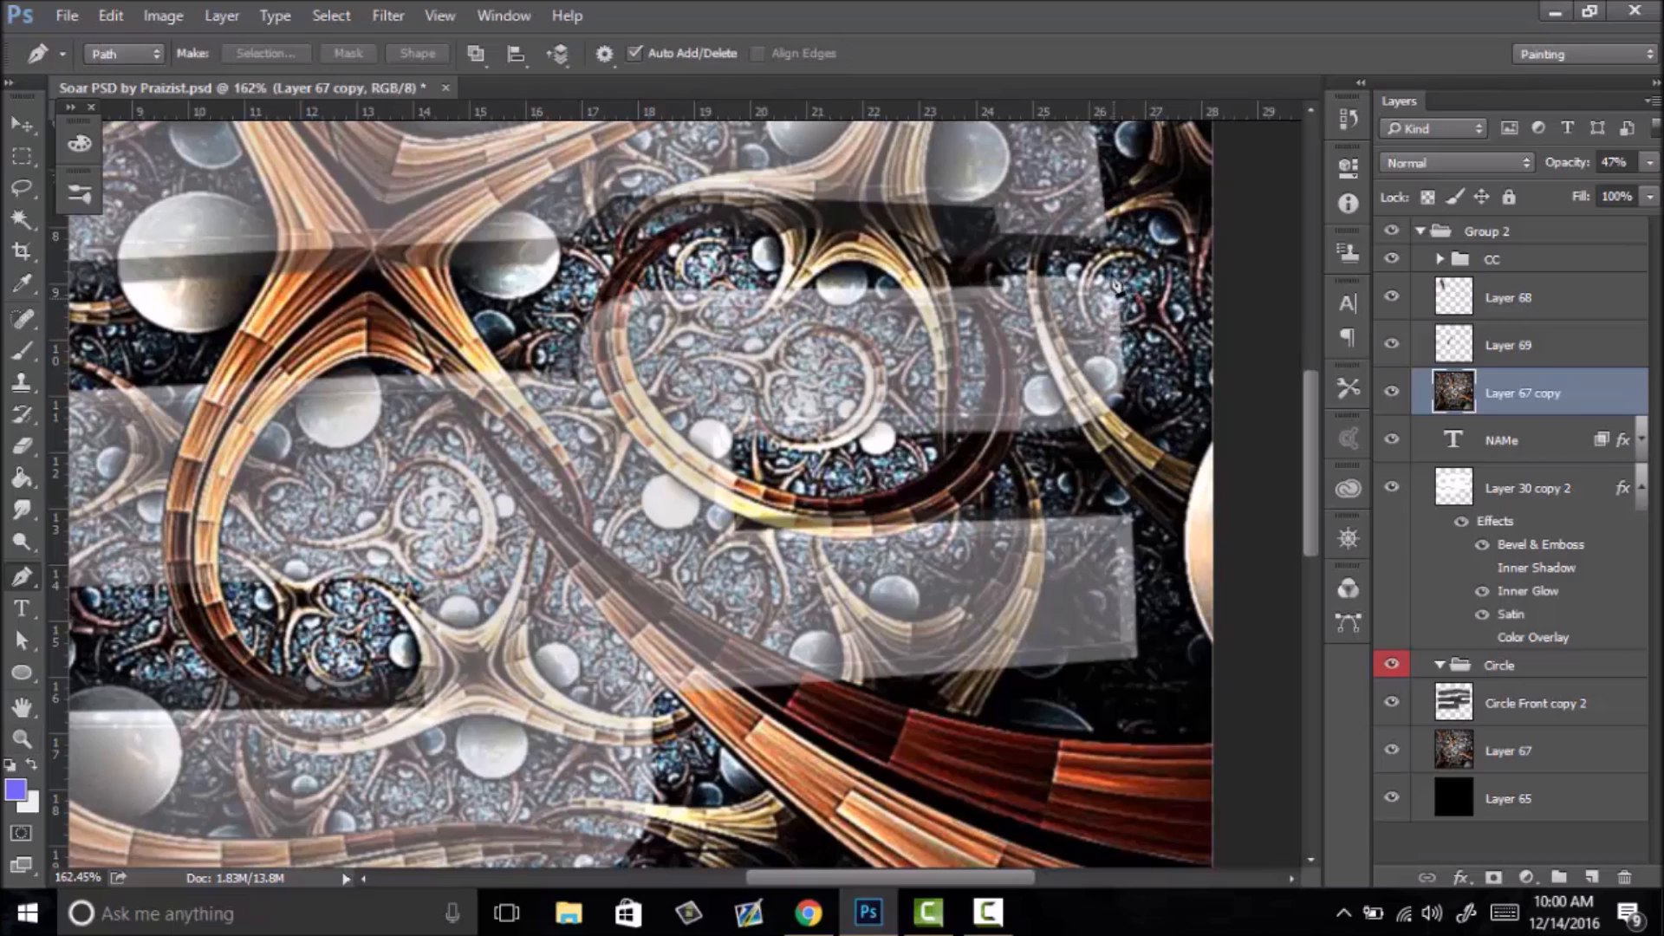
left_click(1102, 202)
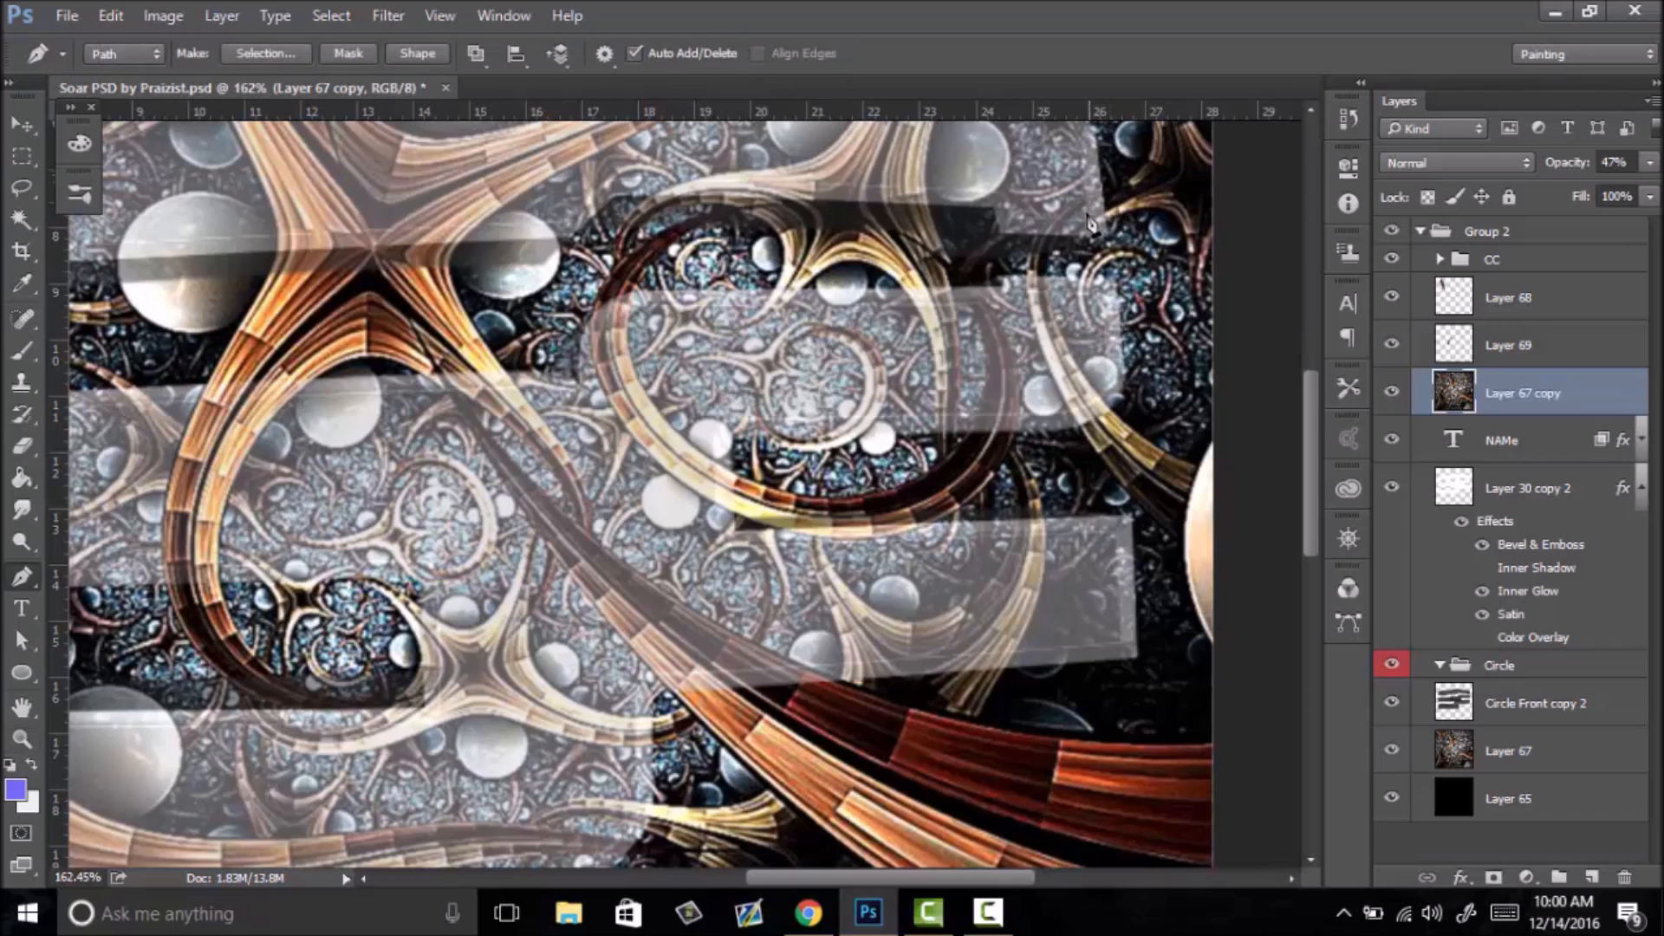
left_click(1031, 293)
left_click_drag(1133, 487, 1152, 506)
left_click(1169, 466)
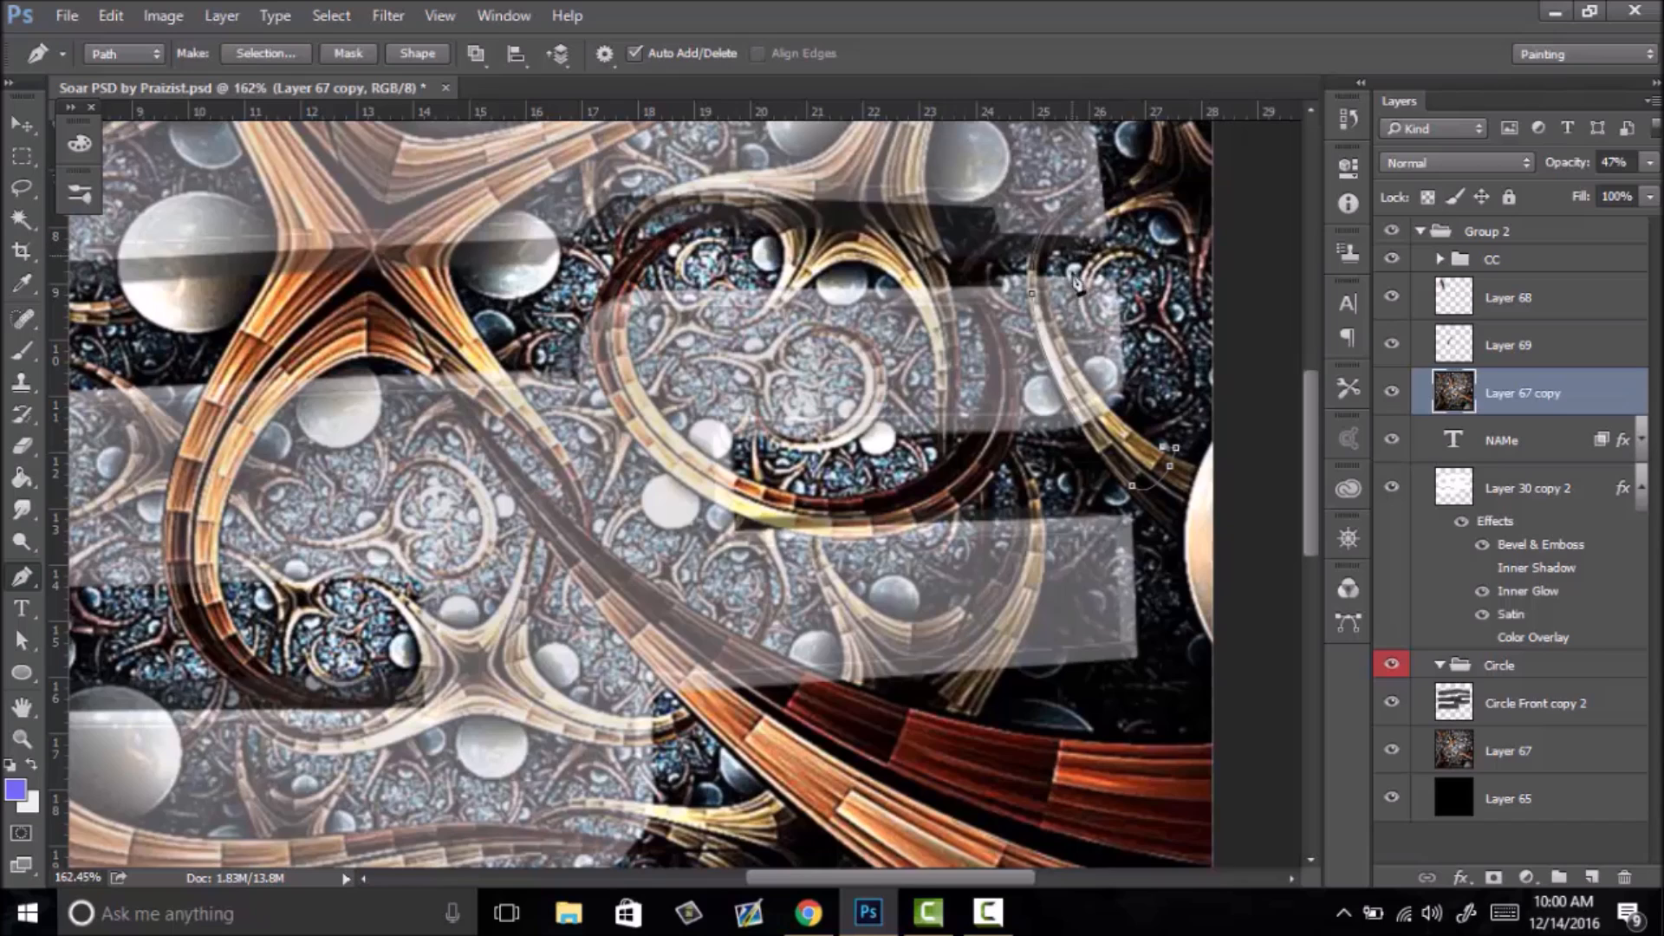
left_click_drag(1072, 141, 1070, 132)
key("alt")
- Make a selection from the thin right-hand strand's path and create a layer via copy from it
right_click(1112, 265)
left_click(1187, 372)
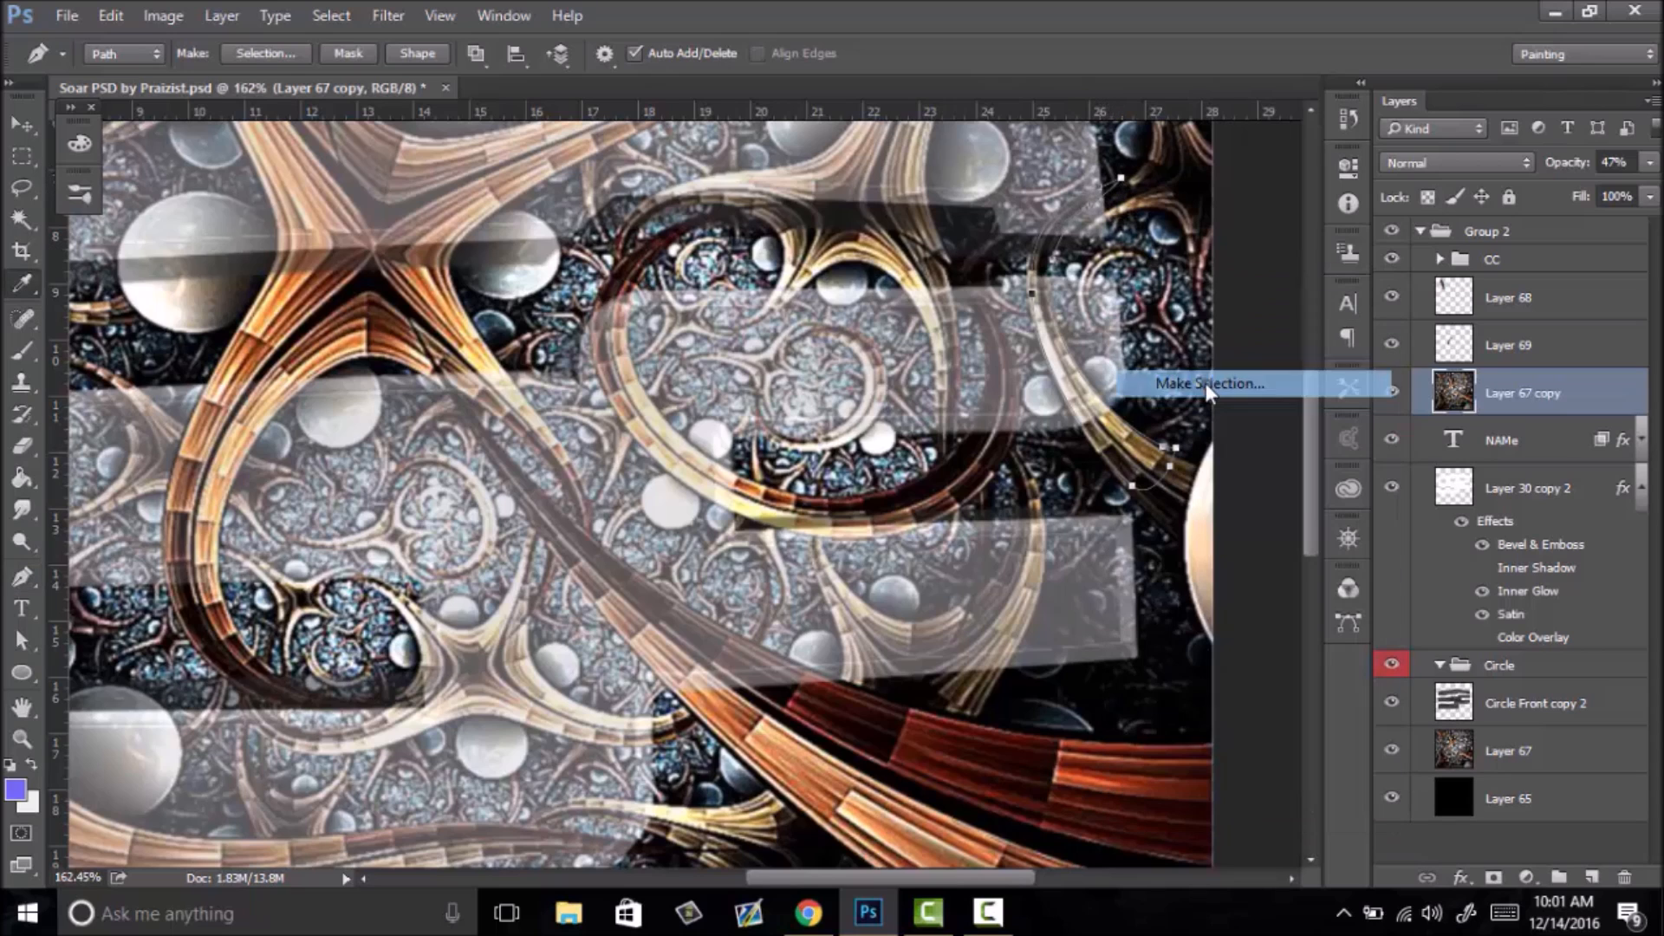
left_click(954, 253)
left_click(22, 156)
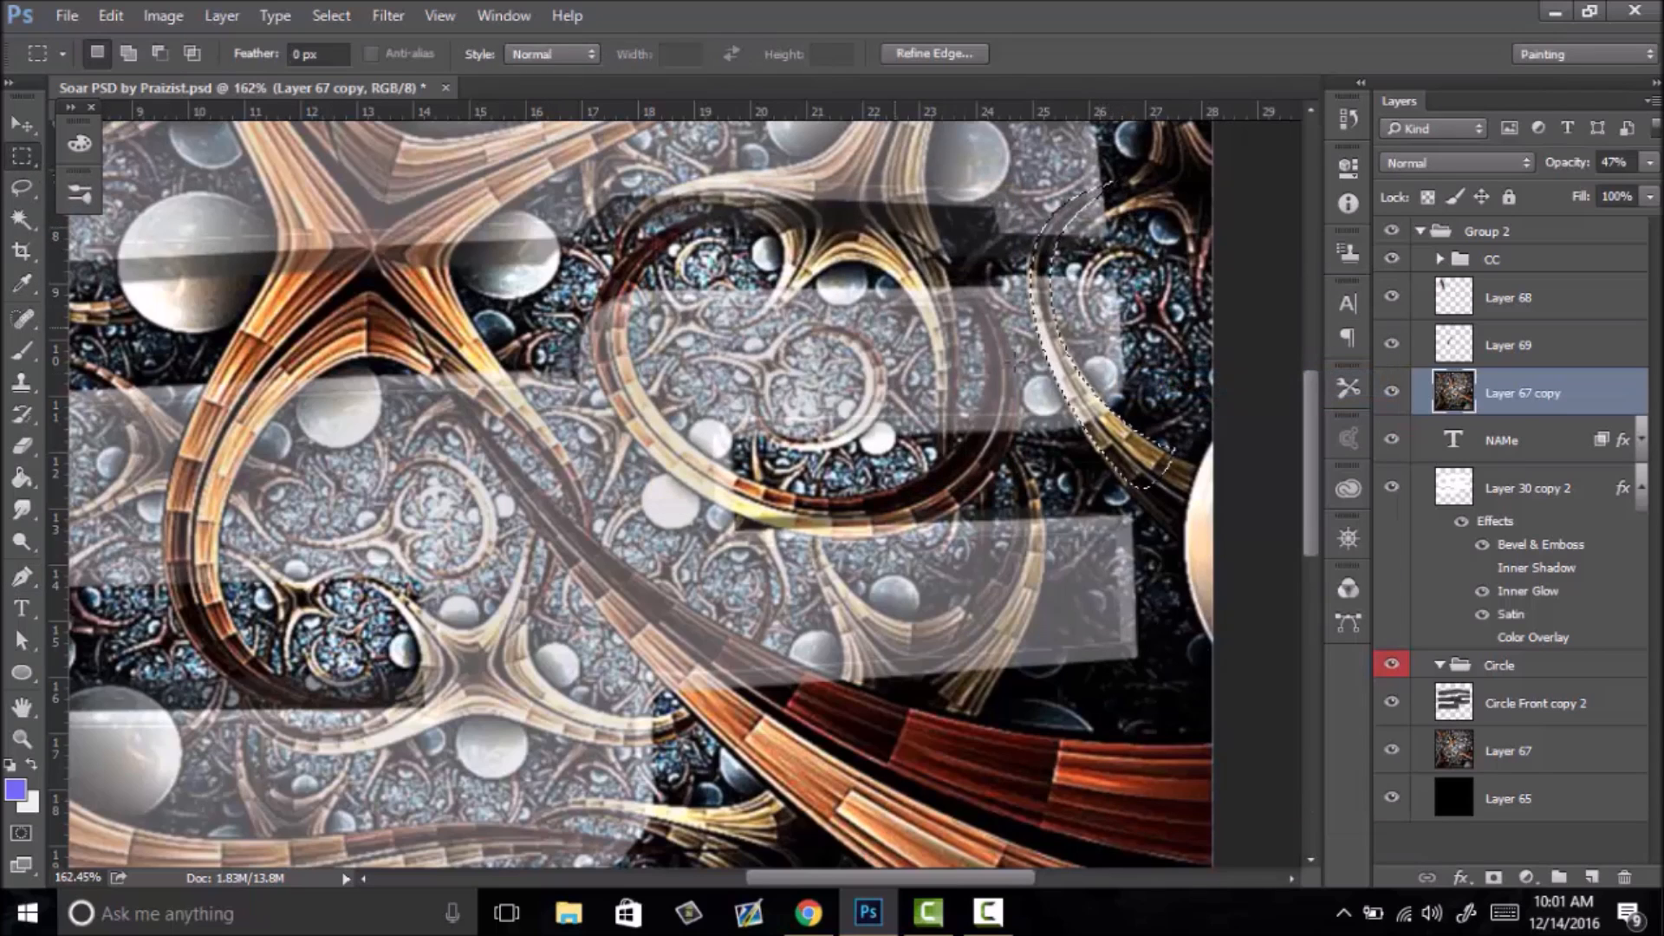
right_click(1061, 368)
left_click(1075, 585)
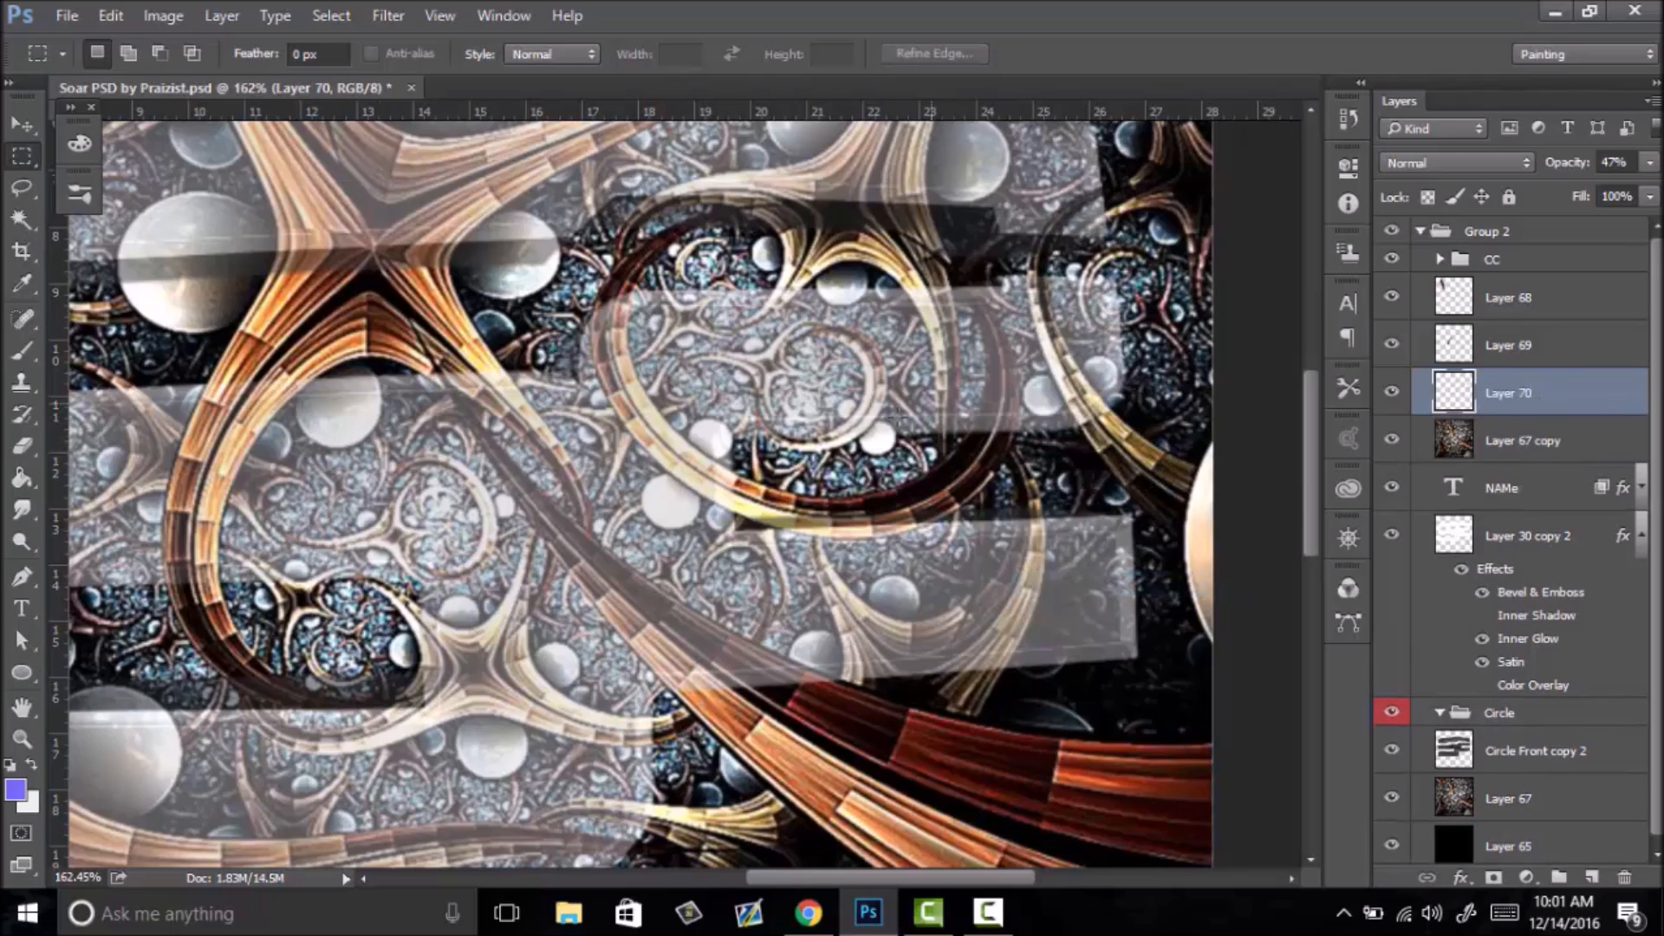
- View the whole avatar and toggle Layer 67 copy off and on to check the three cut-out strands
key("z")
left_click_drag(870, 474, 817, 528)
right_click(817, 529)
left_click(863, 549)
left_click_drag(815, 687, 827, 649)
left_click_drag(771, 601, 726, 636)
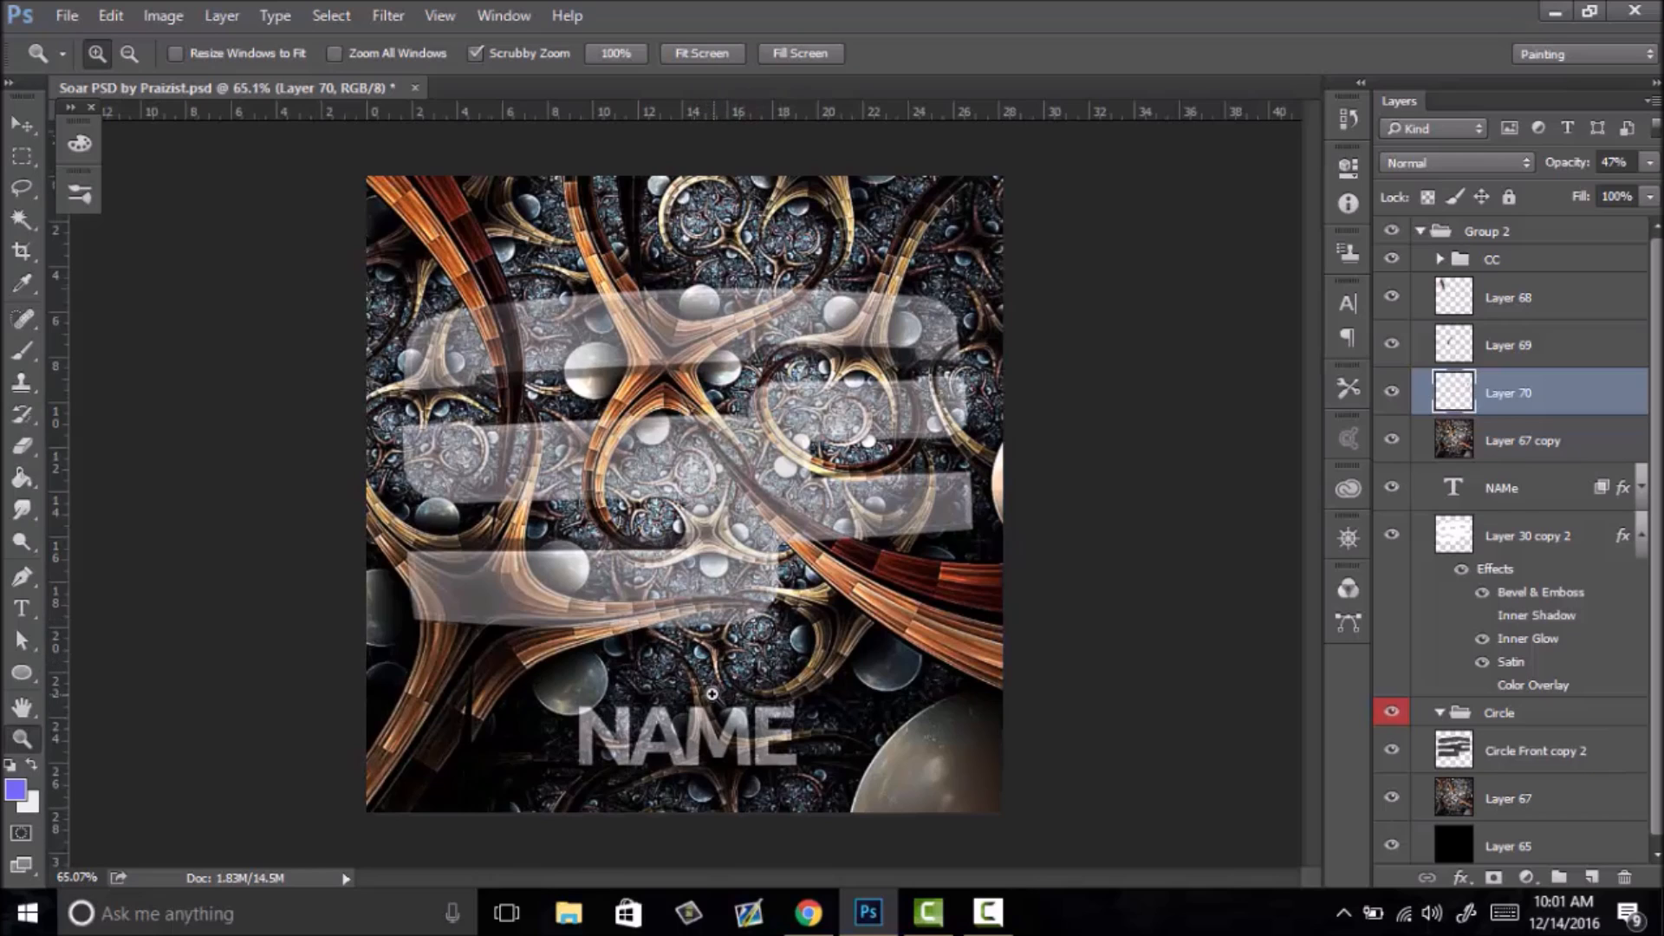
left_click(1390, 443)
left_click_drag(739, 539, 811, 548)
right_click(812, 553)
left_click(882, 571)
left_click(1390, 439)
- Outline the small golden strand tip overlapping the right end of the logo's bottom bar with a closed Pen tool path on Layer 67 copy
left_click(1523, 440)
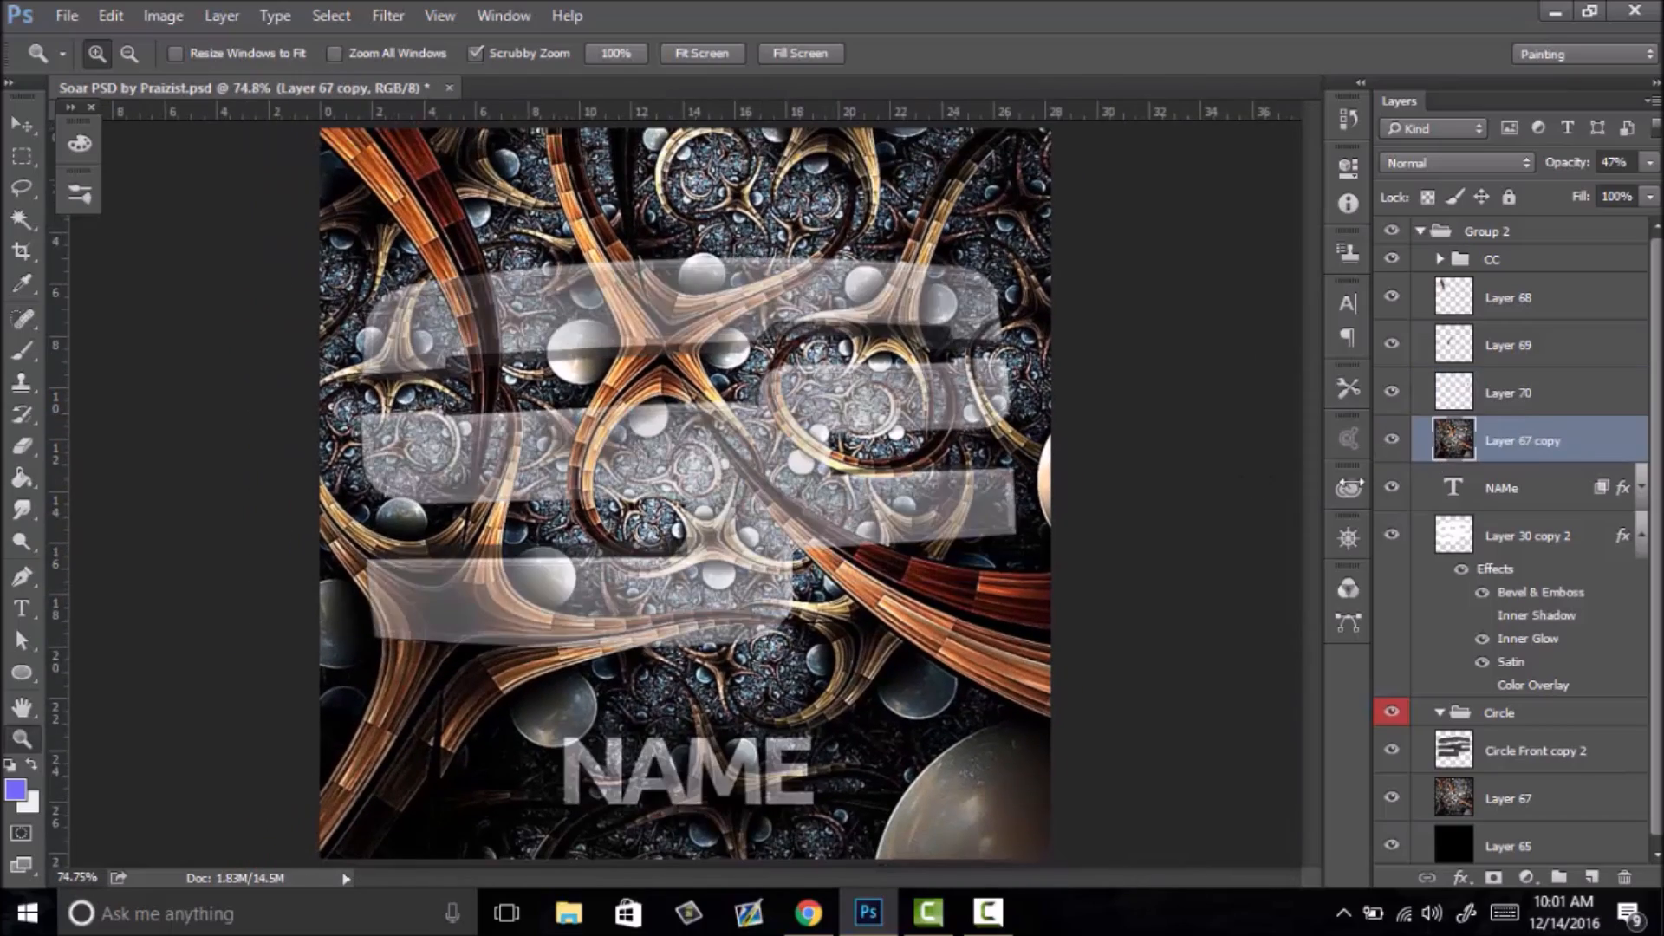
left_click_drag(830, 661, 794, 623)
left_click_drag(797, 524, 1028, 527)
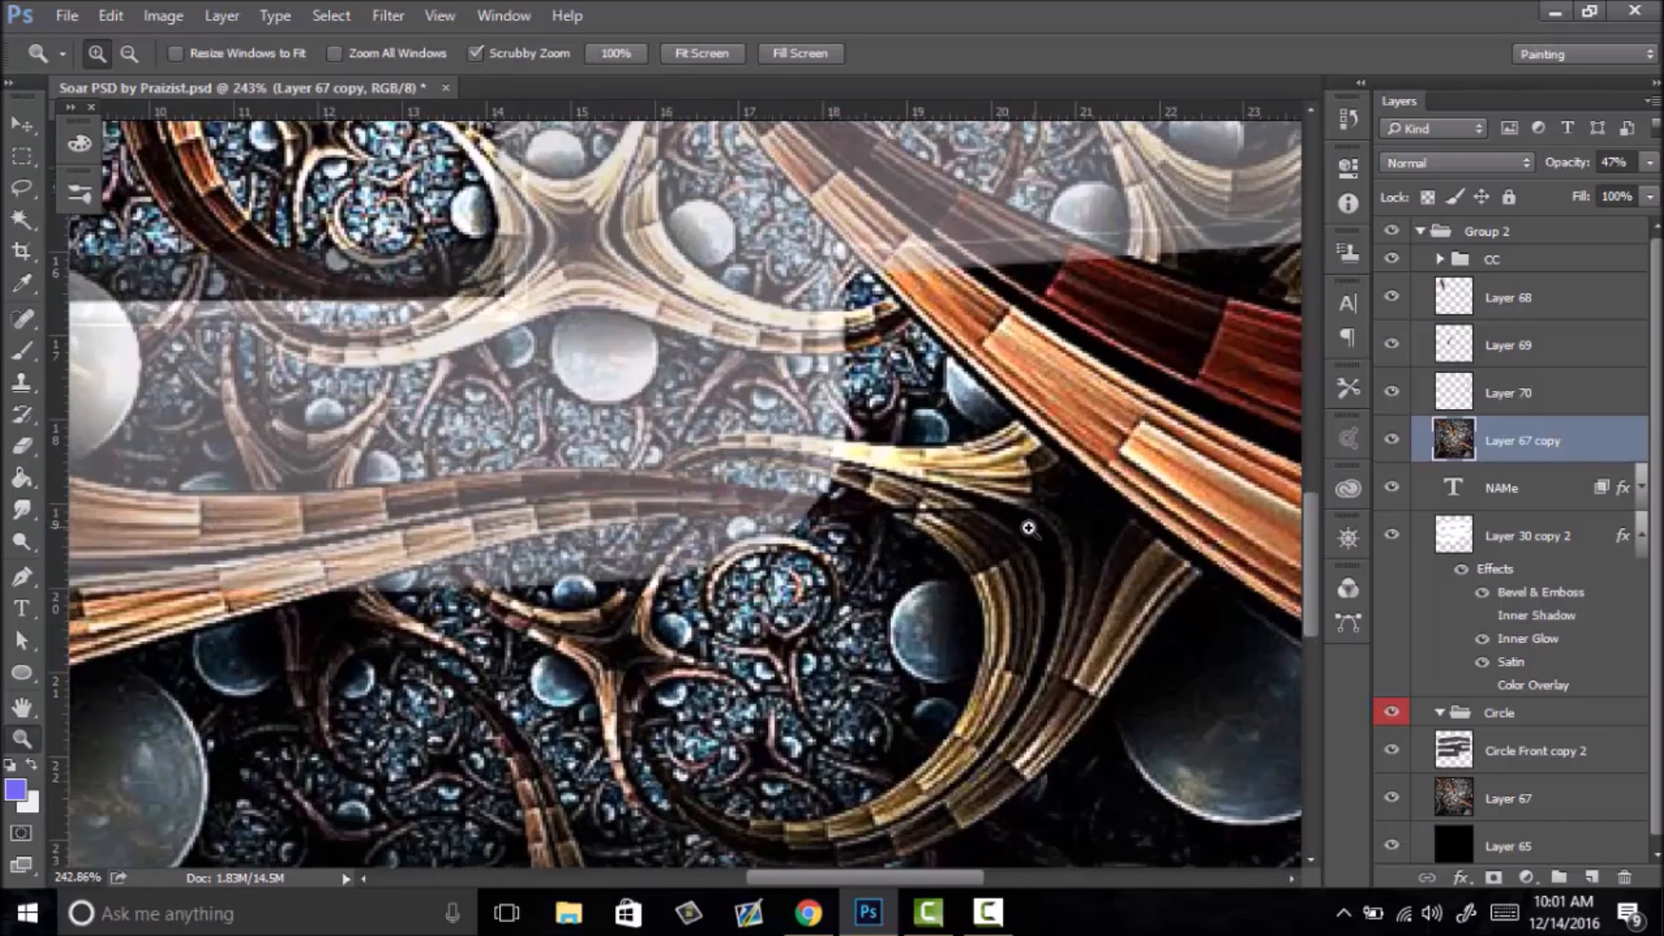
key("p")
left_click(819, 457)
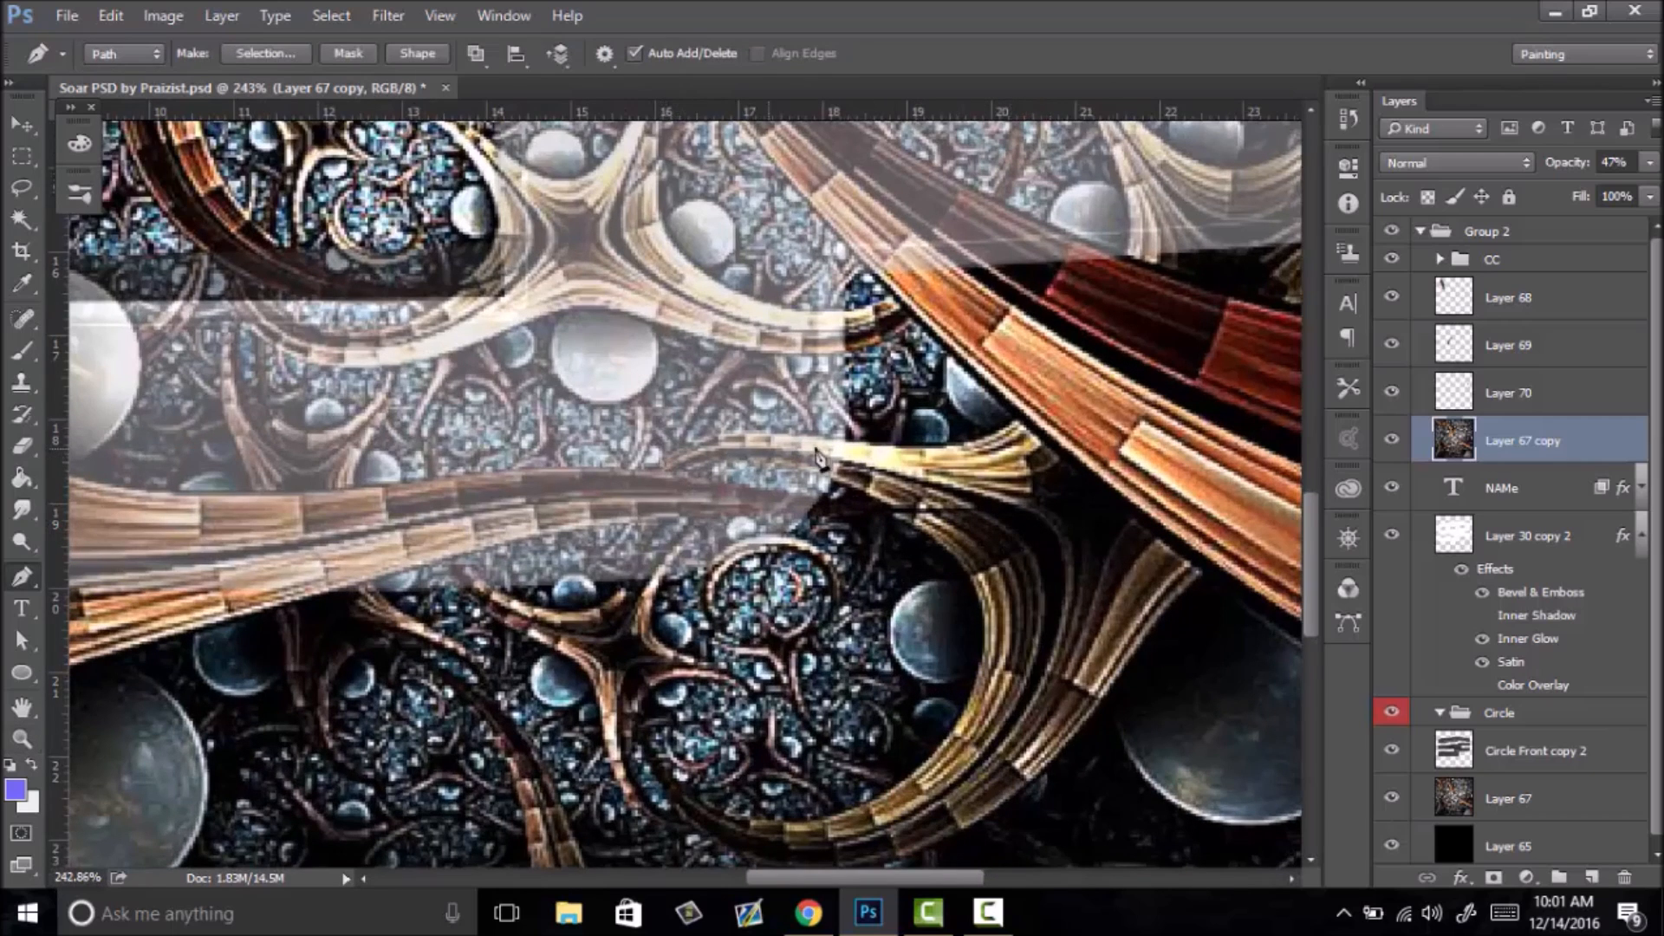
left_click_drag(852, 441, 992, 451)
- Turn the small strand tip's path into a selection and copy it to its own layer
right_click(778, 465)
left_click(884, 439)
left_click(962, 253)
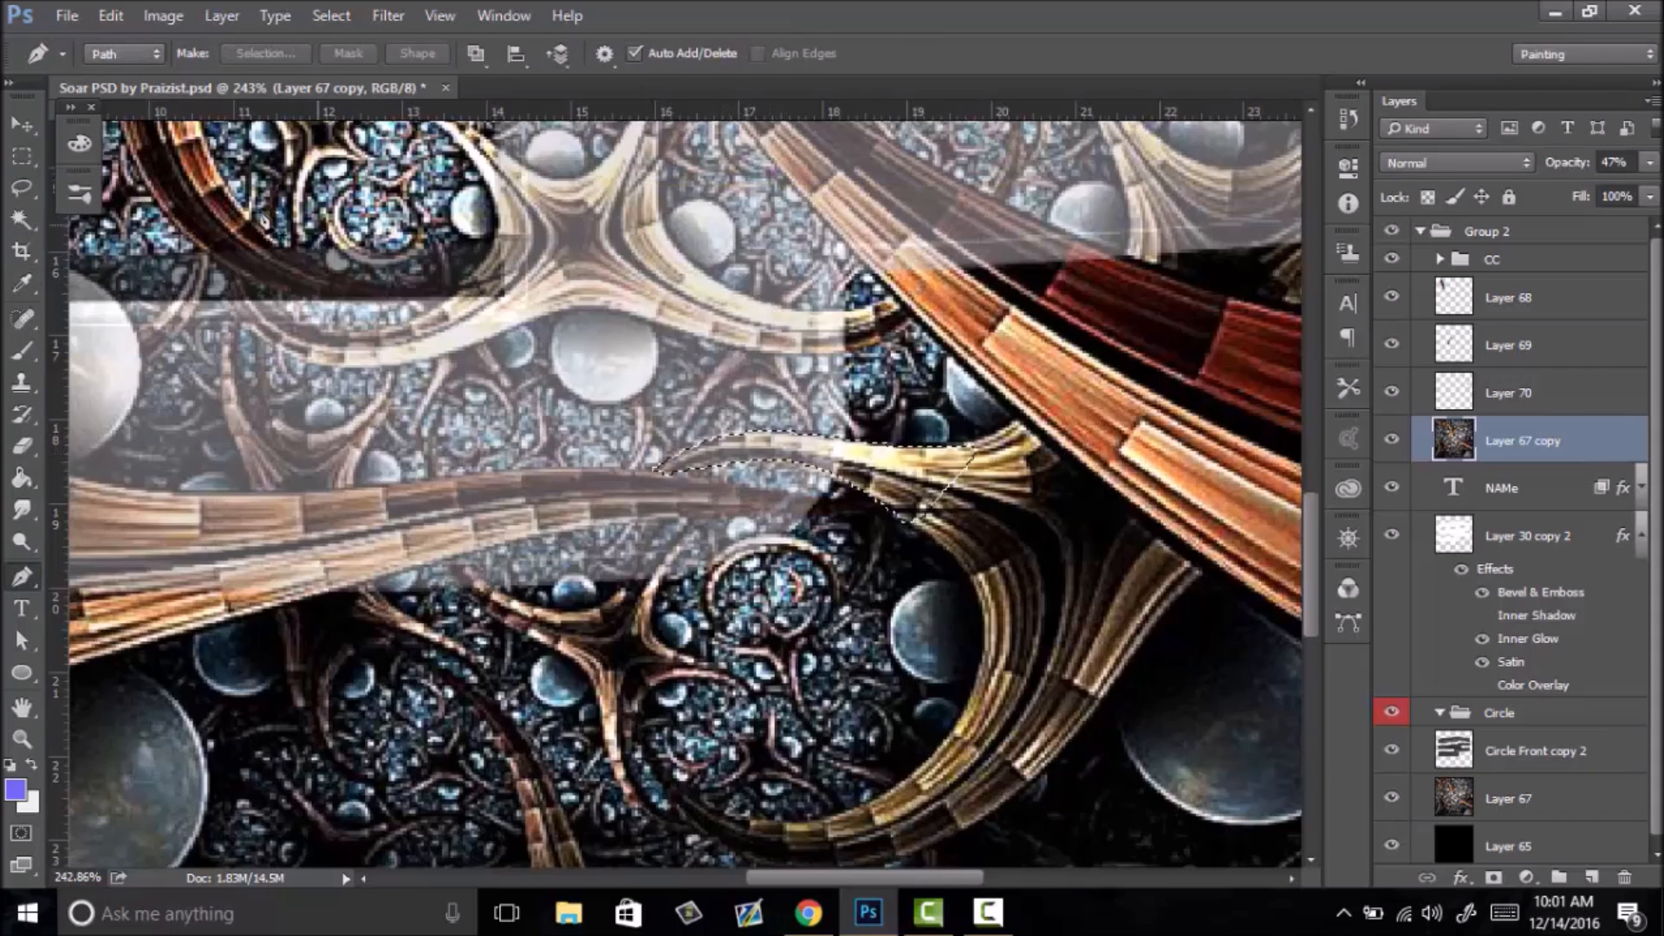
left_click(21, 156)
right_click(753, 425)
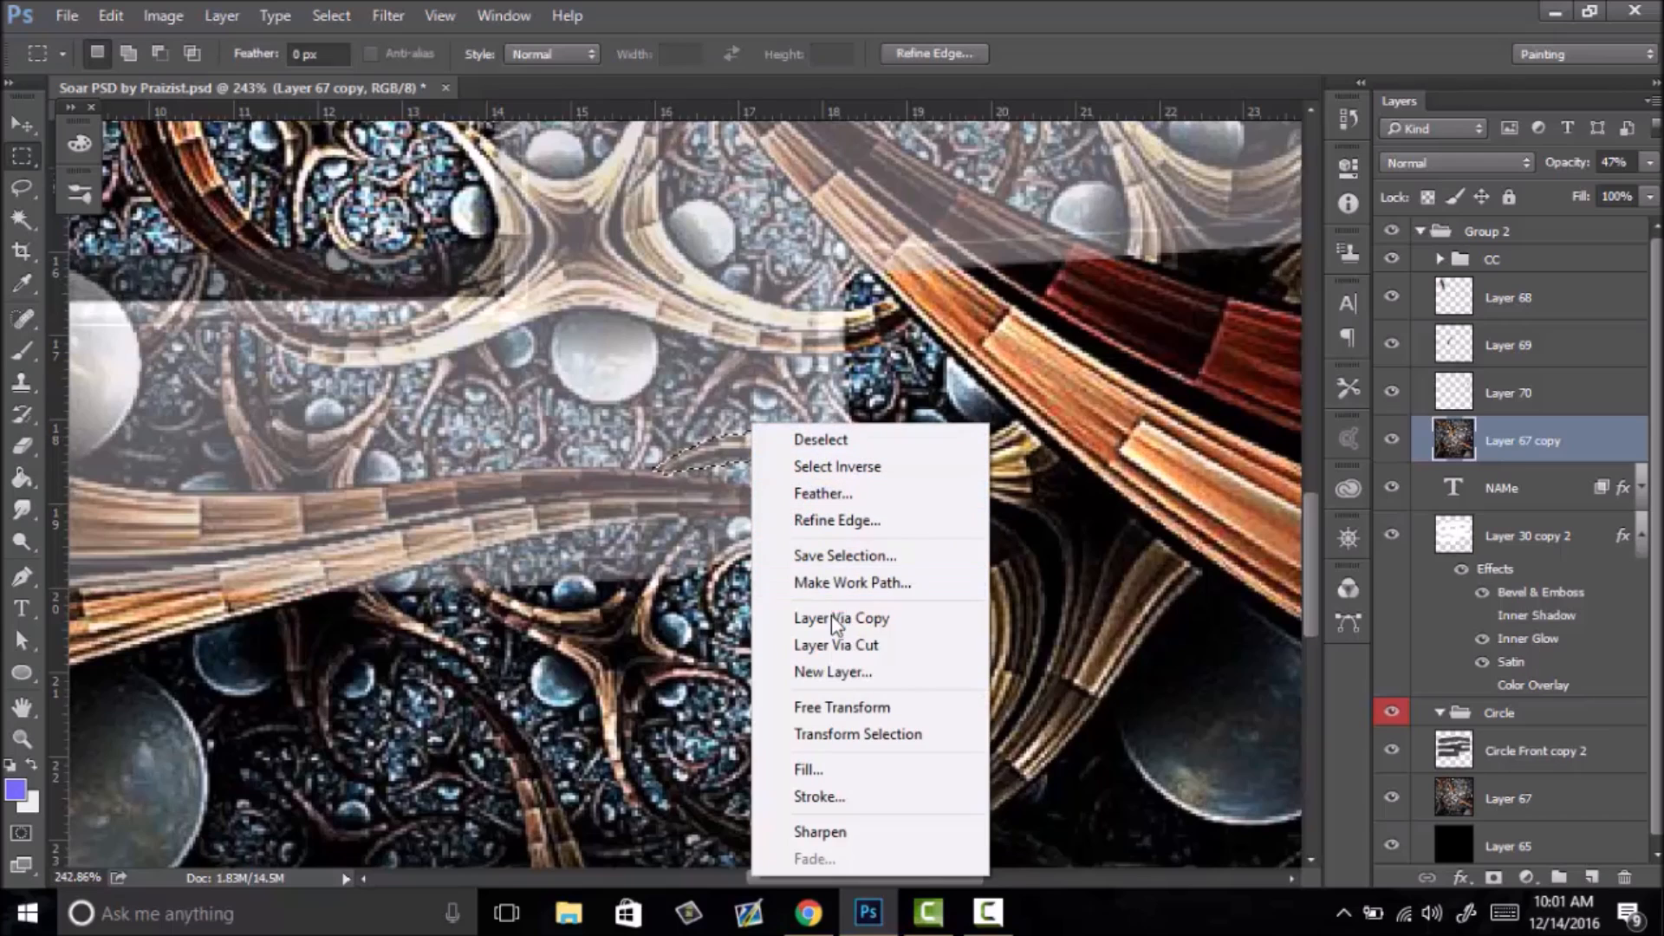
left_click(834, 620)
- Delete Layer 67 copy and fit the whole avatar on screen
key("z")
left_click_drag(812, 506, 725, 555)
right_click(722, 558)
left_click(807, 573)
left_click(1470, 490)
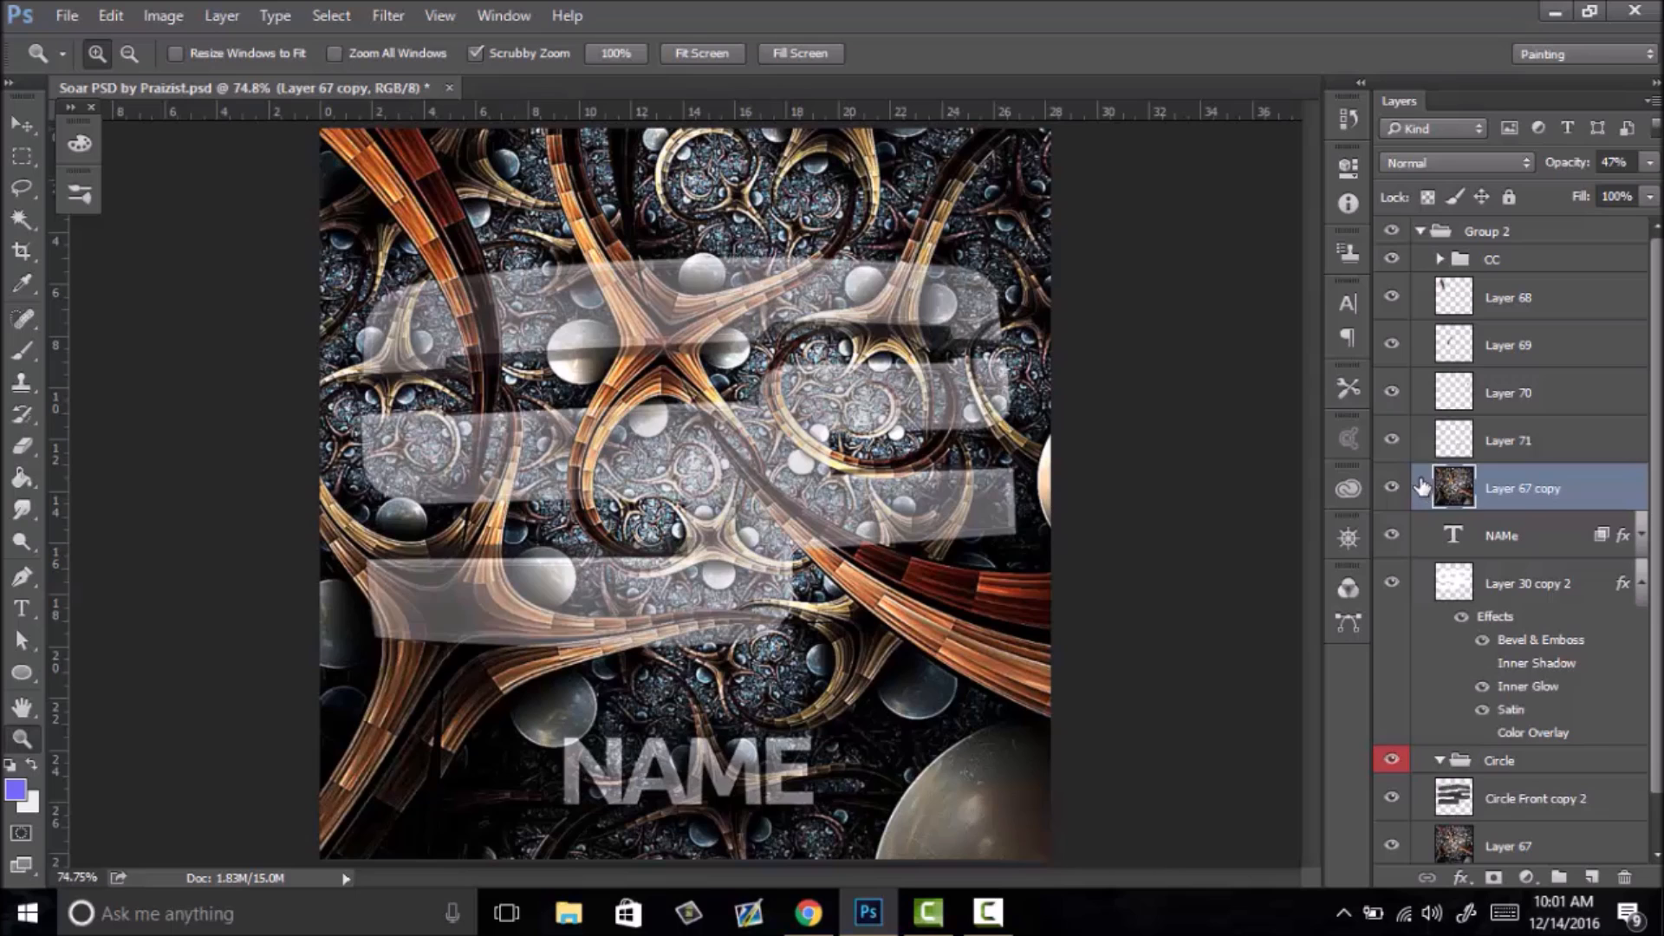
key("Delete")
left_click_drag(793, 488, 739, 554)
right_click(813, 517)
left_click(847, 537)
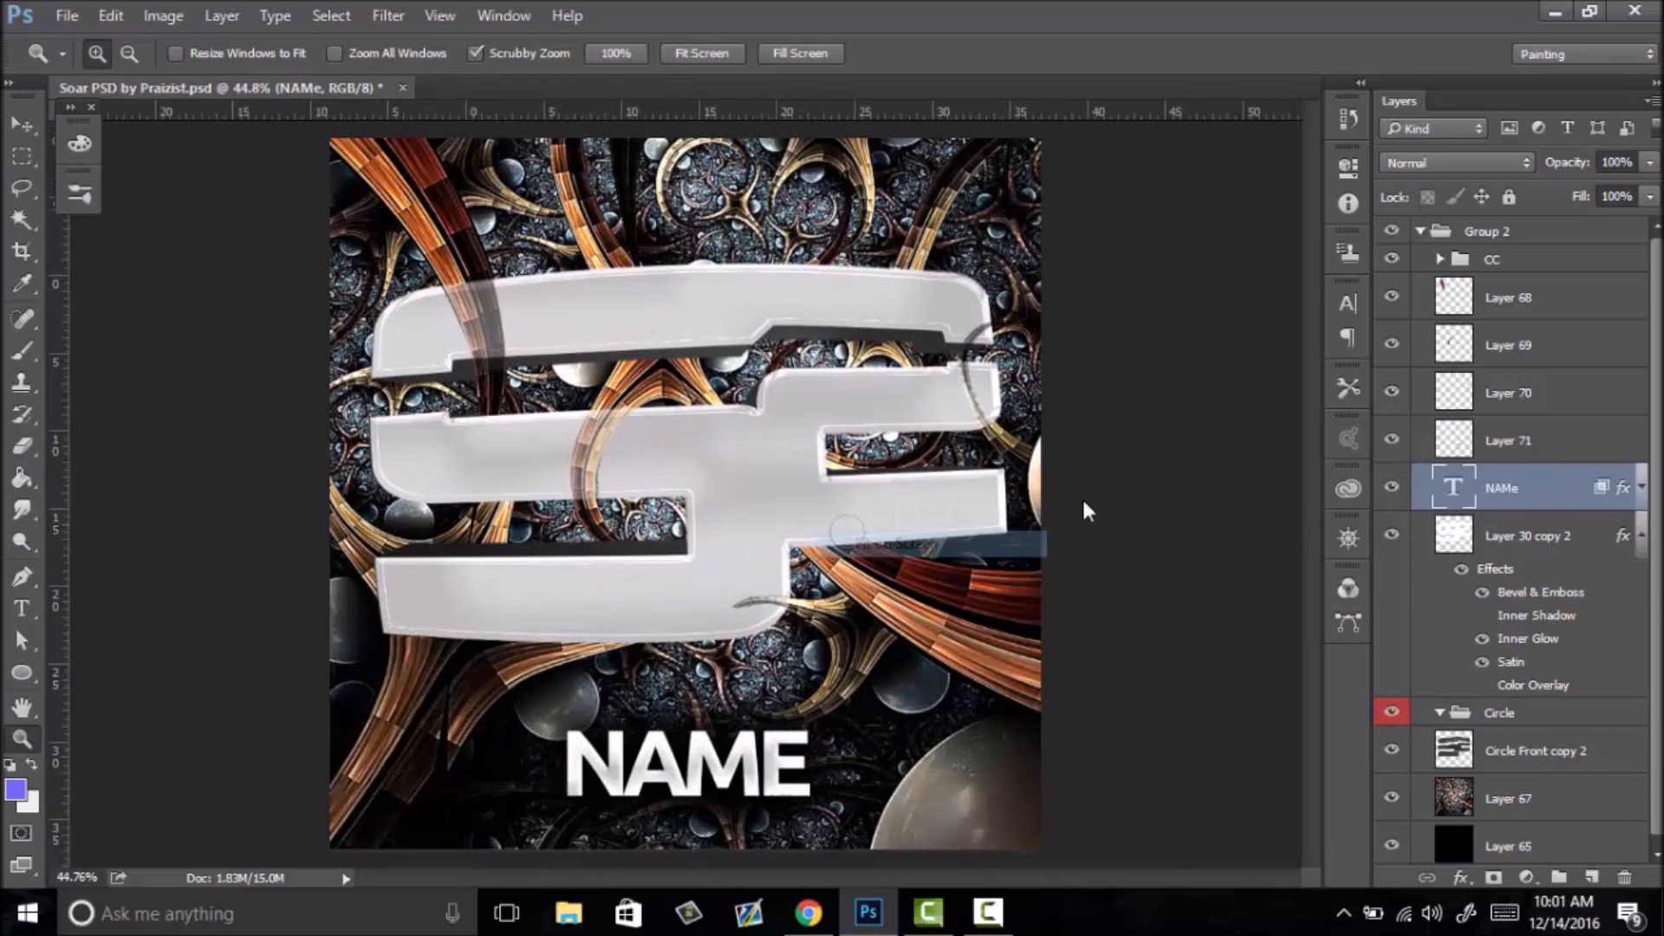
- Set the opacity of Layers 68, 69, 70 and 71 together to 100%
left_click(1523, 440)
left_click(1517, 298, "shift")
left_click(1616, 162)
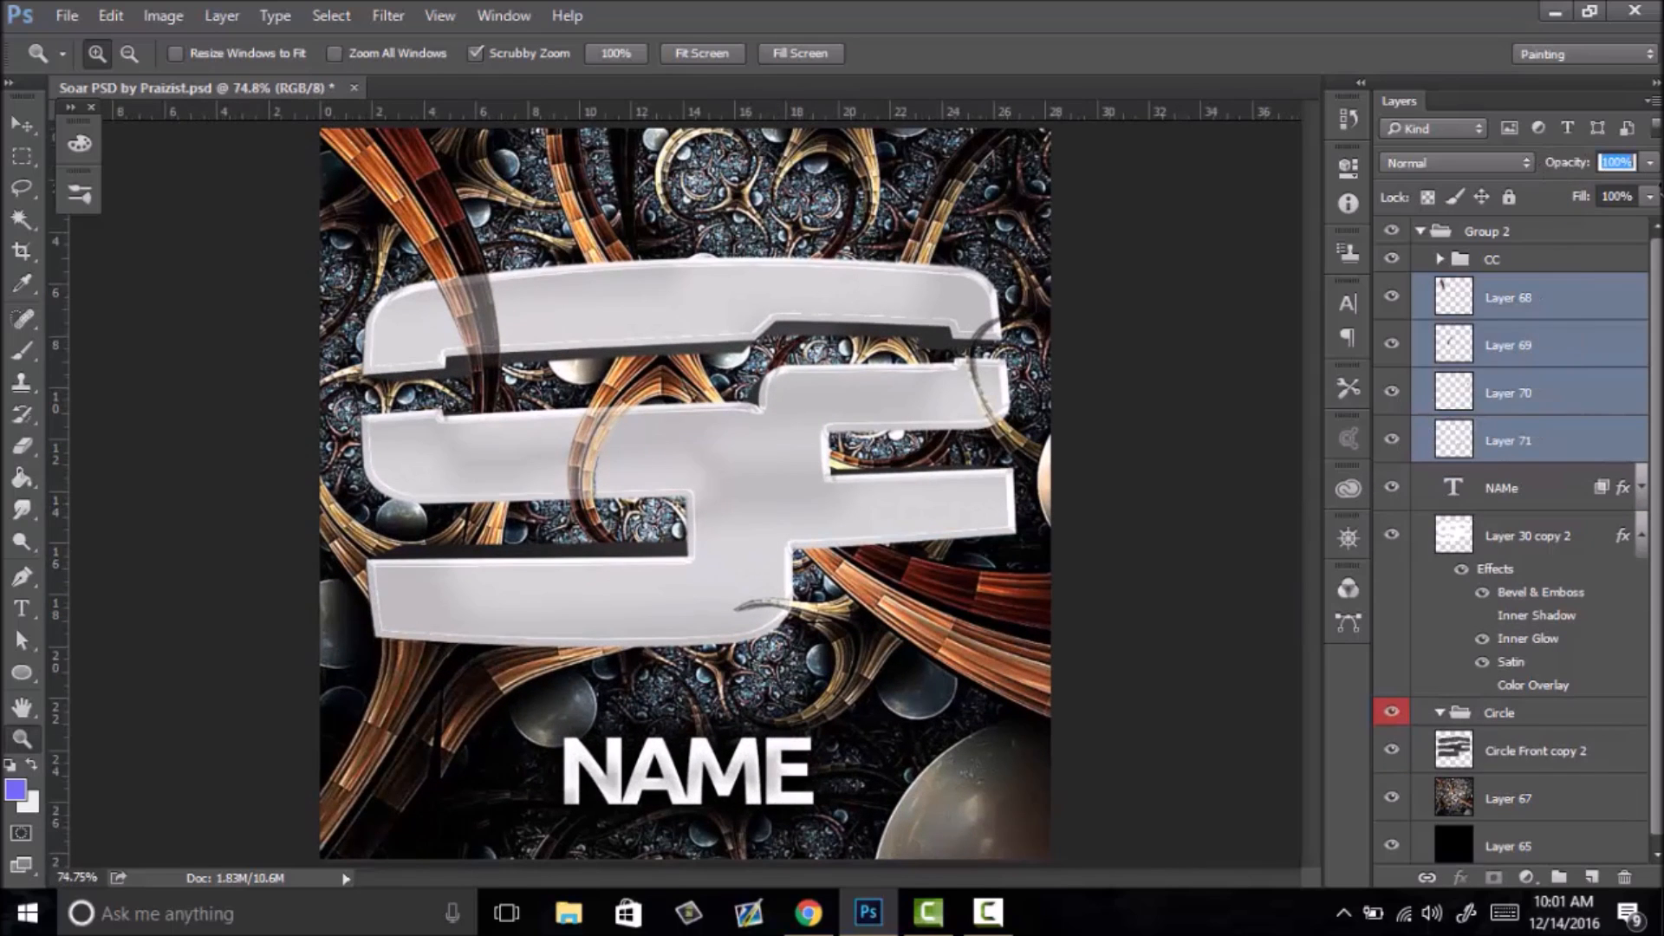
key("Return")
left_click_drag(869, 476, 801, 493)
right_click(800, 493)
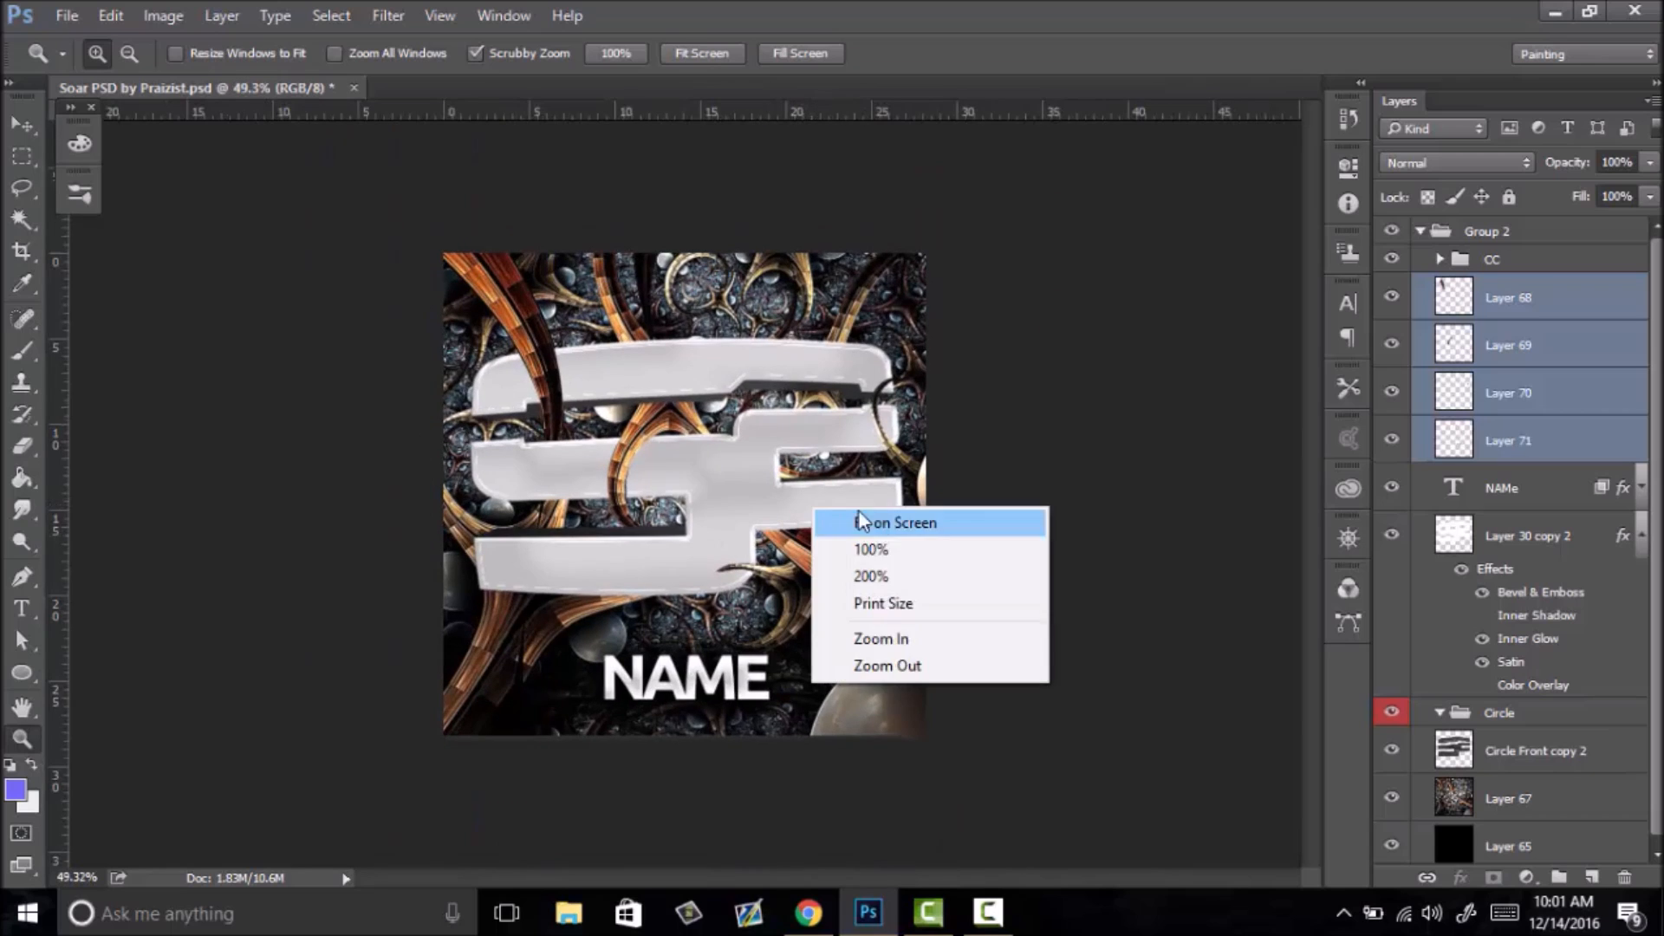
left_click(853, 513)
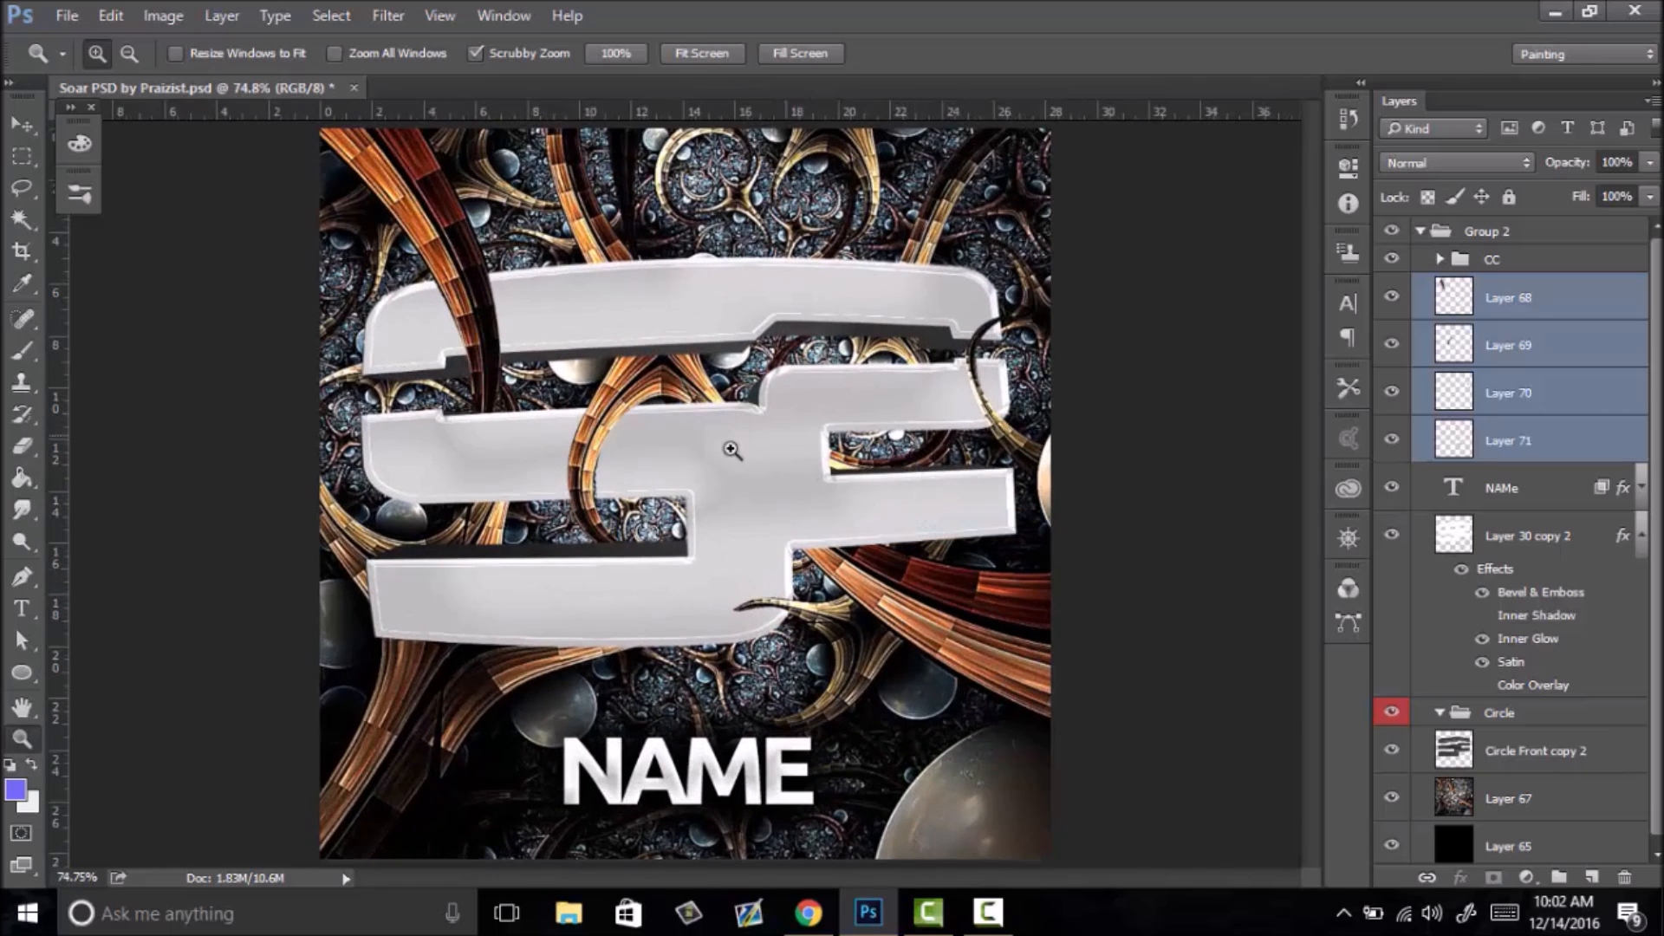
right_click(753, 484)
left_click(853, 520)
- Select Layer 69 and set the Eraser to a hard round 7 px brush with 100% hardness
left_click_drag(585, 475, 720, 487)
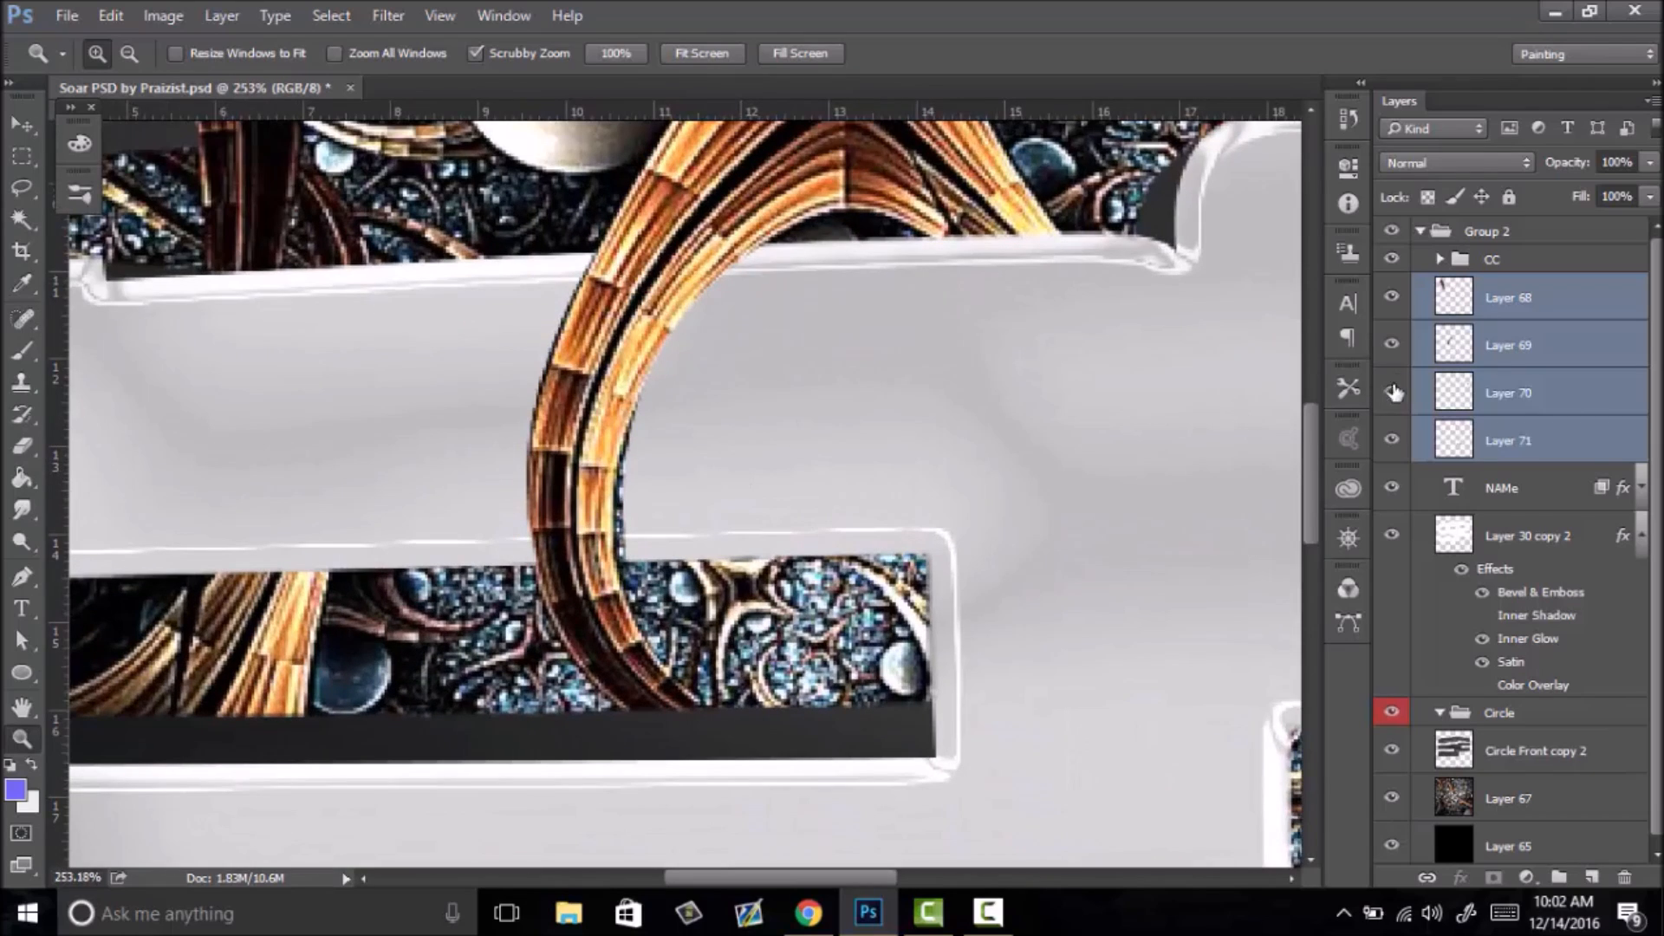
left_click(1456, 357)
left_click_drag(645, 516, 757, 475)
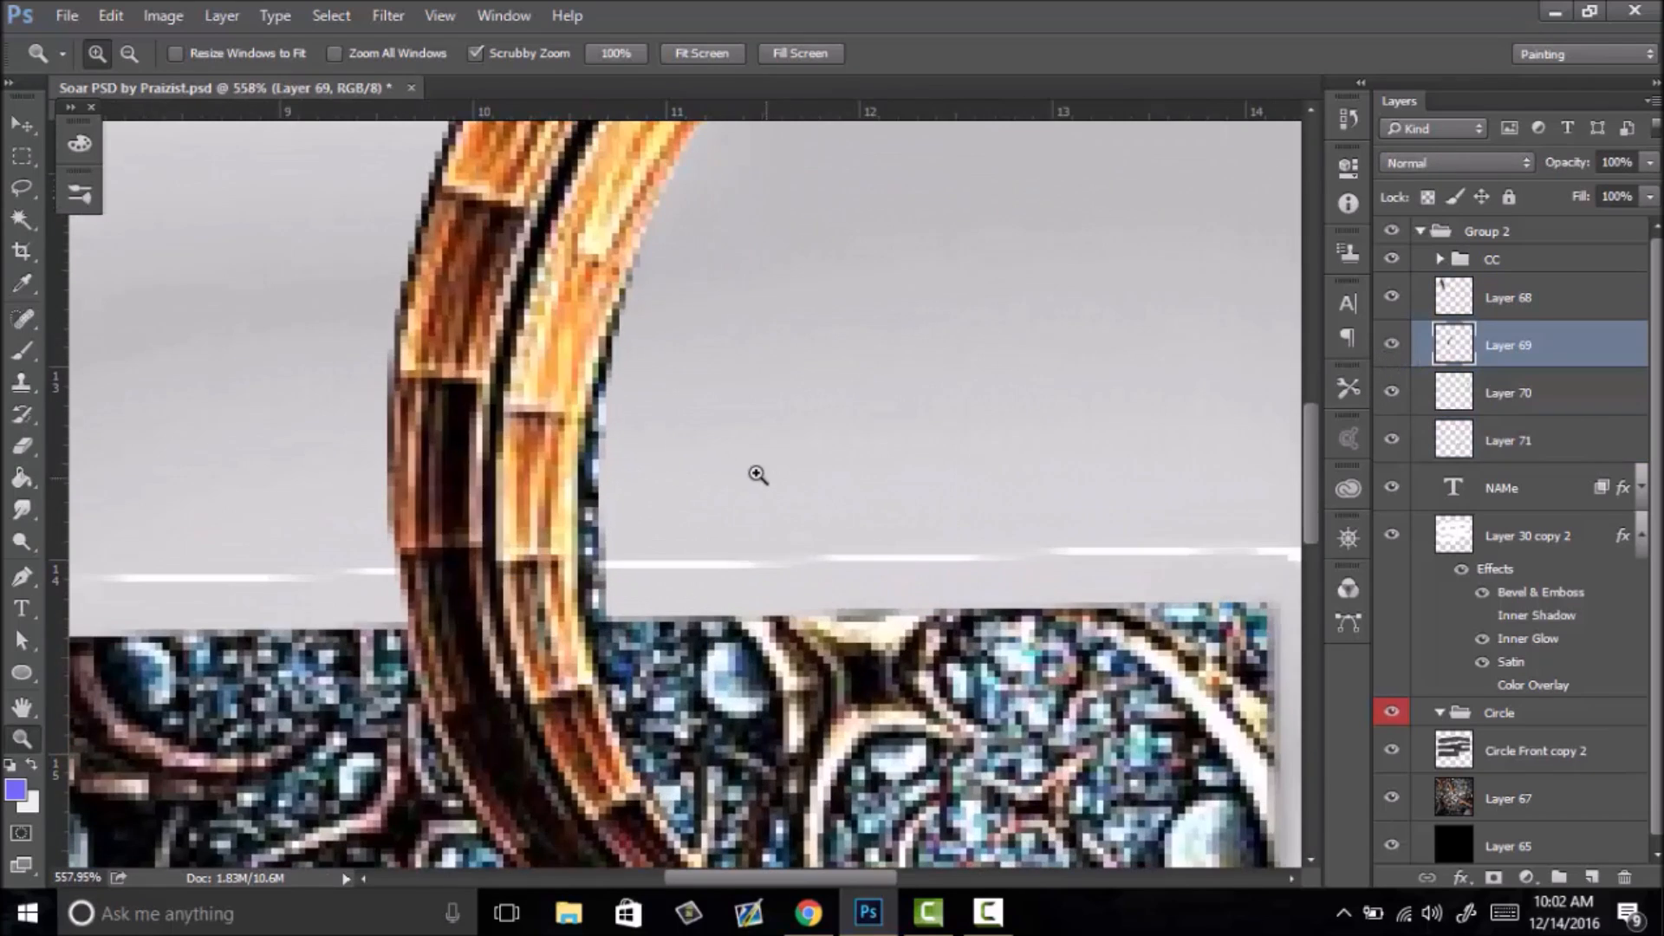
key("e")
left_click(702, 457)
right_click(756, 457)
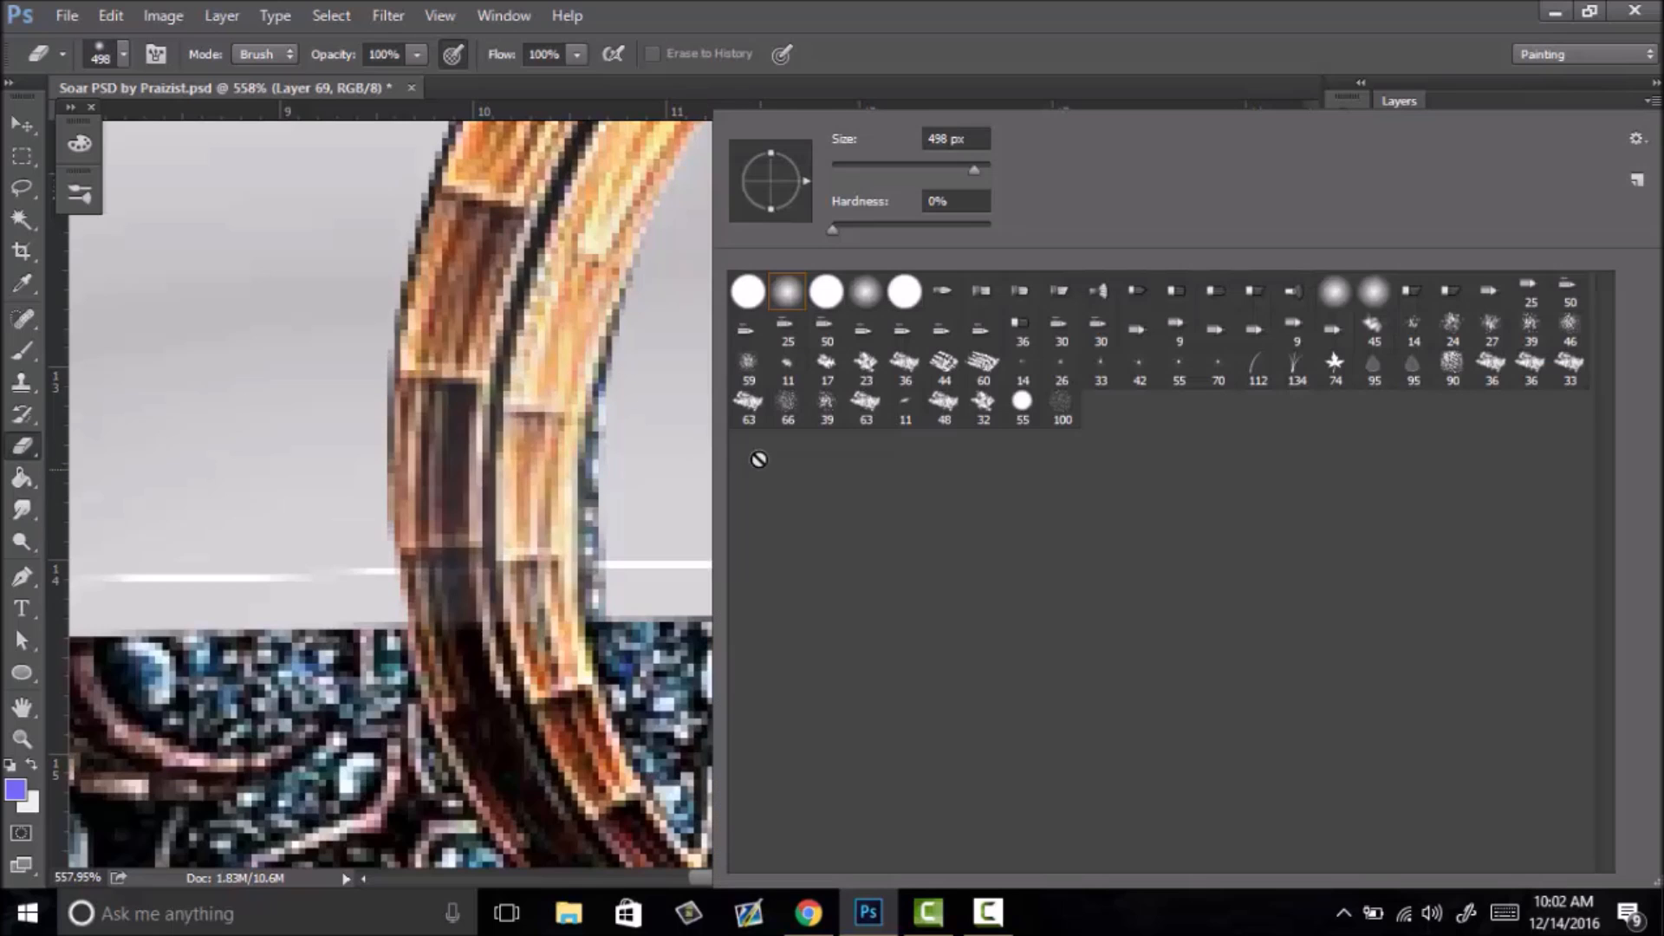
left_click(608, 434)
key("ctrl+alt+z")
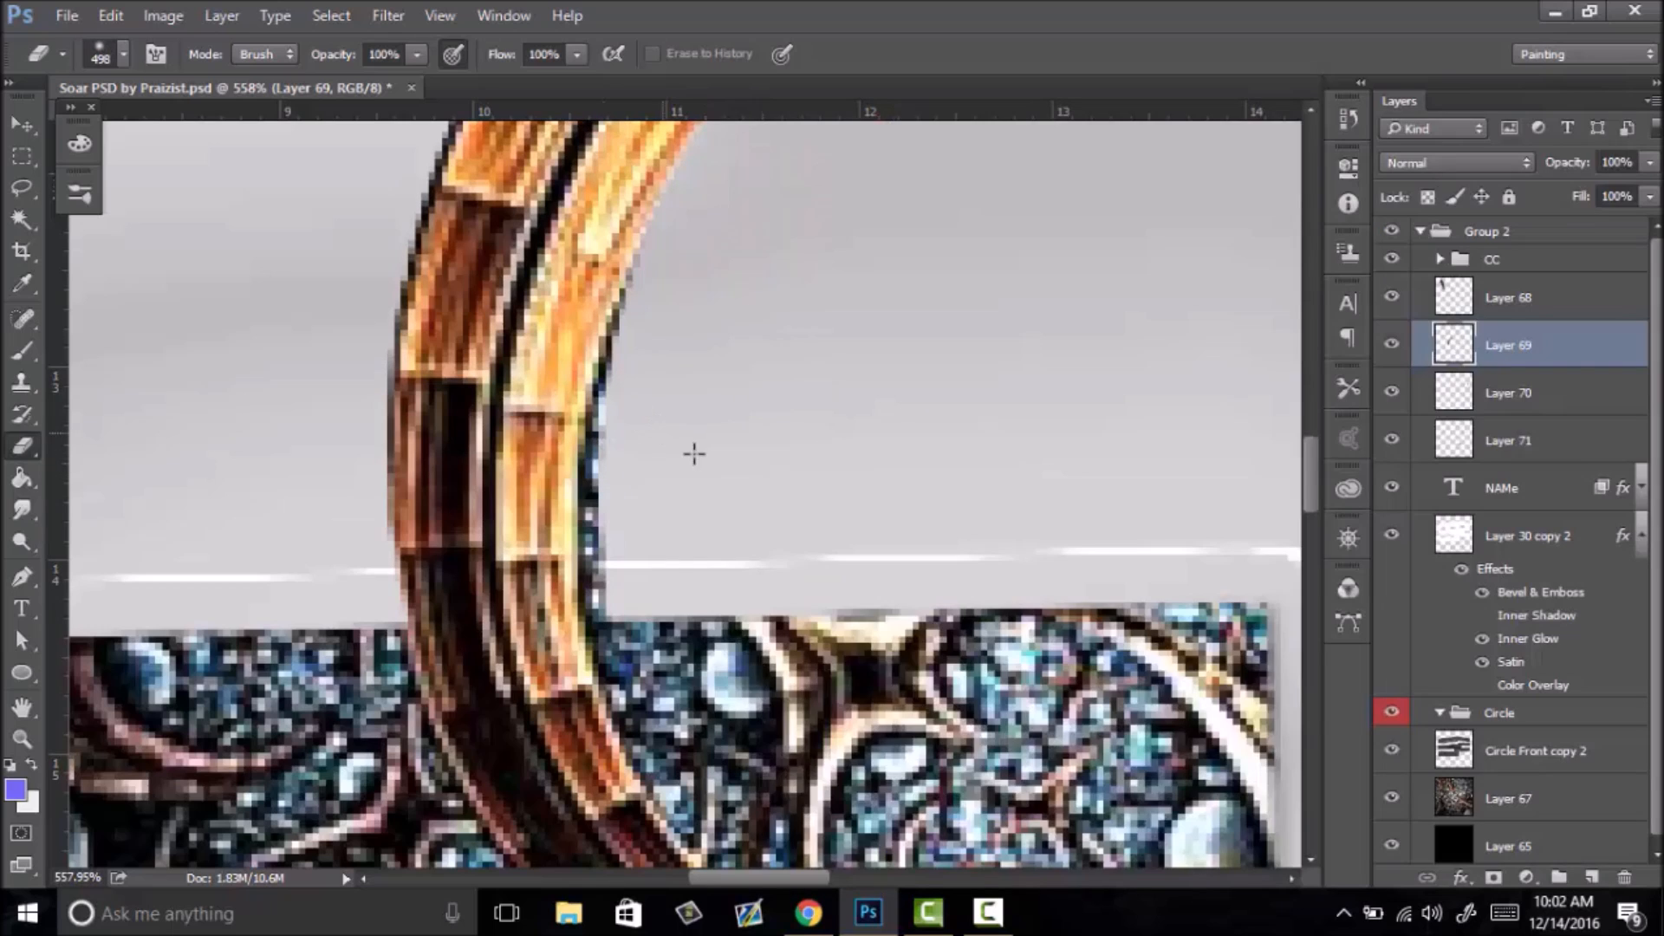
right_click(694, 452)
left_click(824, 169)
left_click(712, 292)
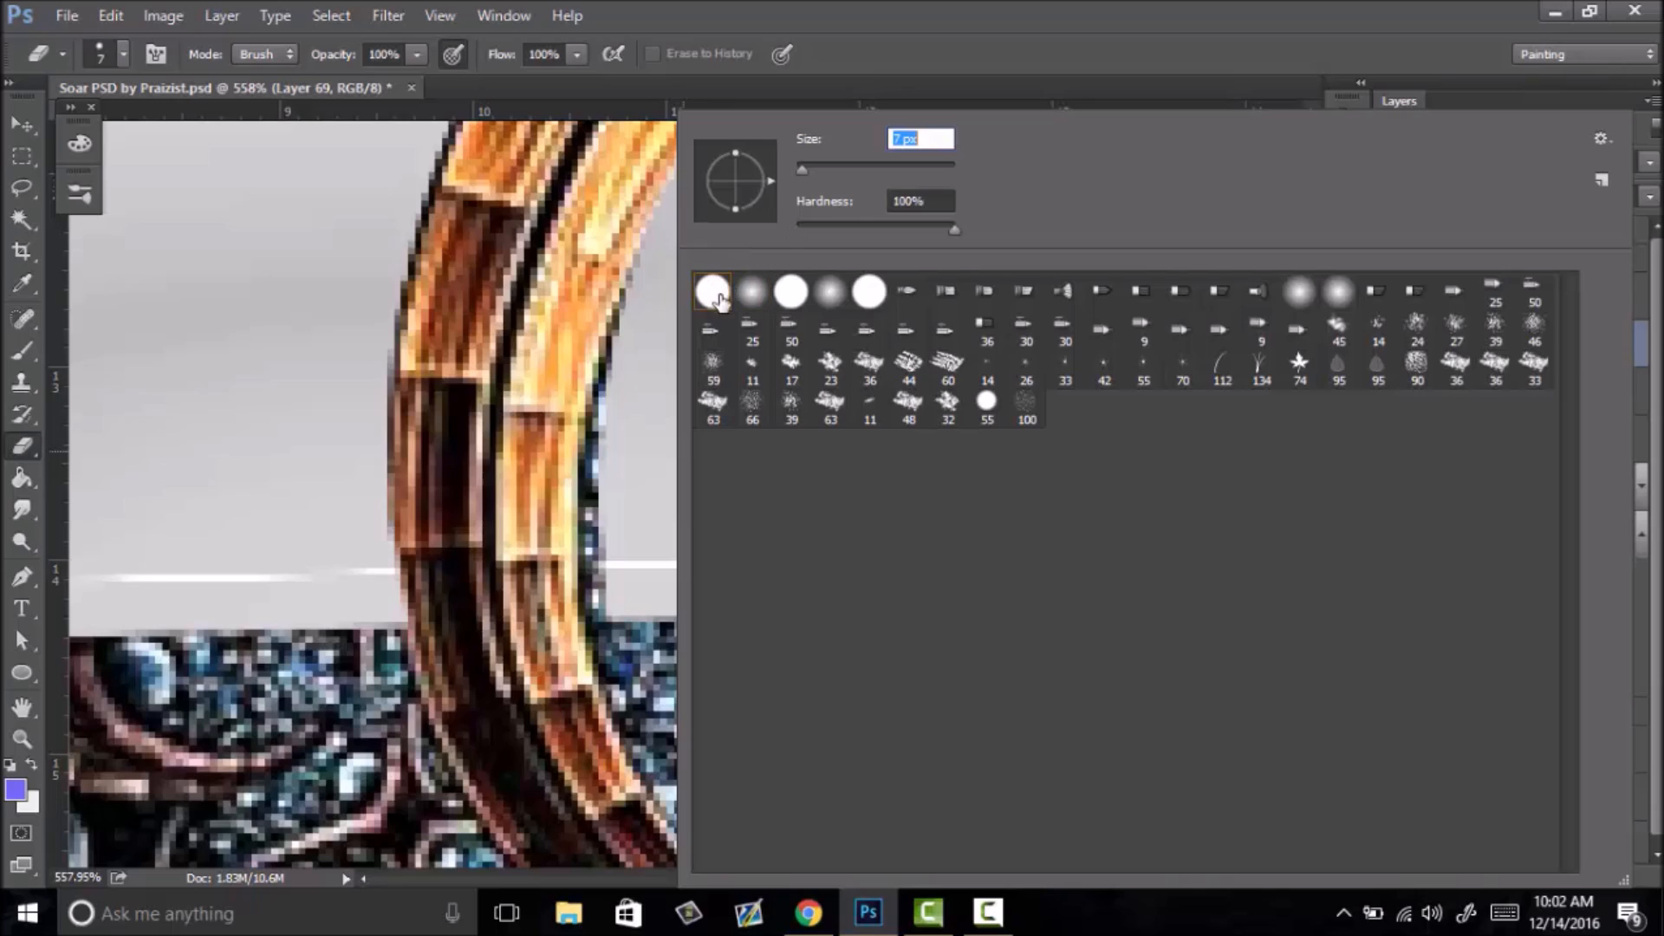
- Erase the leftover fractal background along the inner edge of the curved strand on Layer 69
left_click(652, 371)
mouse_move(614, 381)
left_mouse_down()
mouse_move(612, 478)
mouse_move(625, 382)
mouse_move(619, 606)
mouse_move(606, 422)
mouse_move(660, 289)
mouse_move(608, 424)
mouse_move(619, 355)
mouse_move(604, 614)
mouse_move(598, 478)
mouse_move(620, 344)
mouse_move(676, 256)
mouse_move(611, 364)
mouse_move(602, 569)
mouse_move(608, 410)
mouse_move(698, 239)
left_mouse_up()
key("z")
left_click_drag(706, 362, 624, 368)
left_click_drag(713, 272, 675, 219)
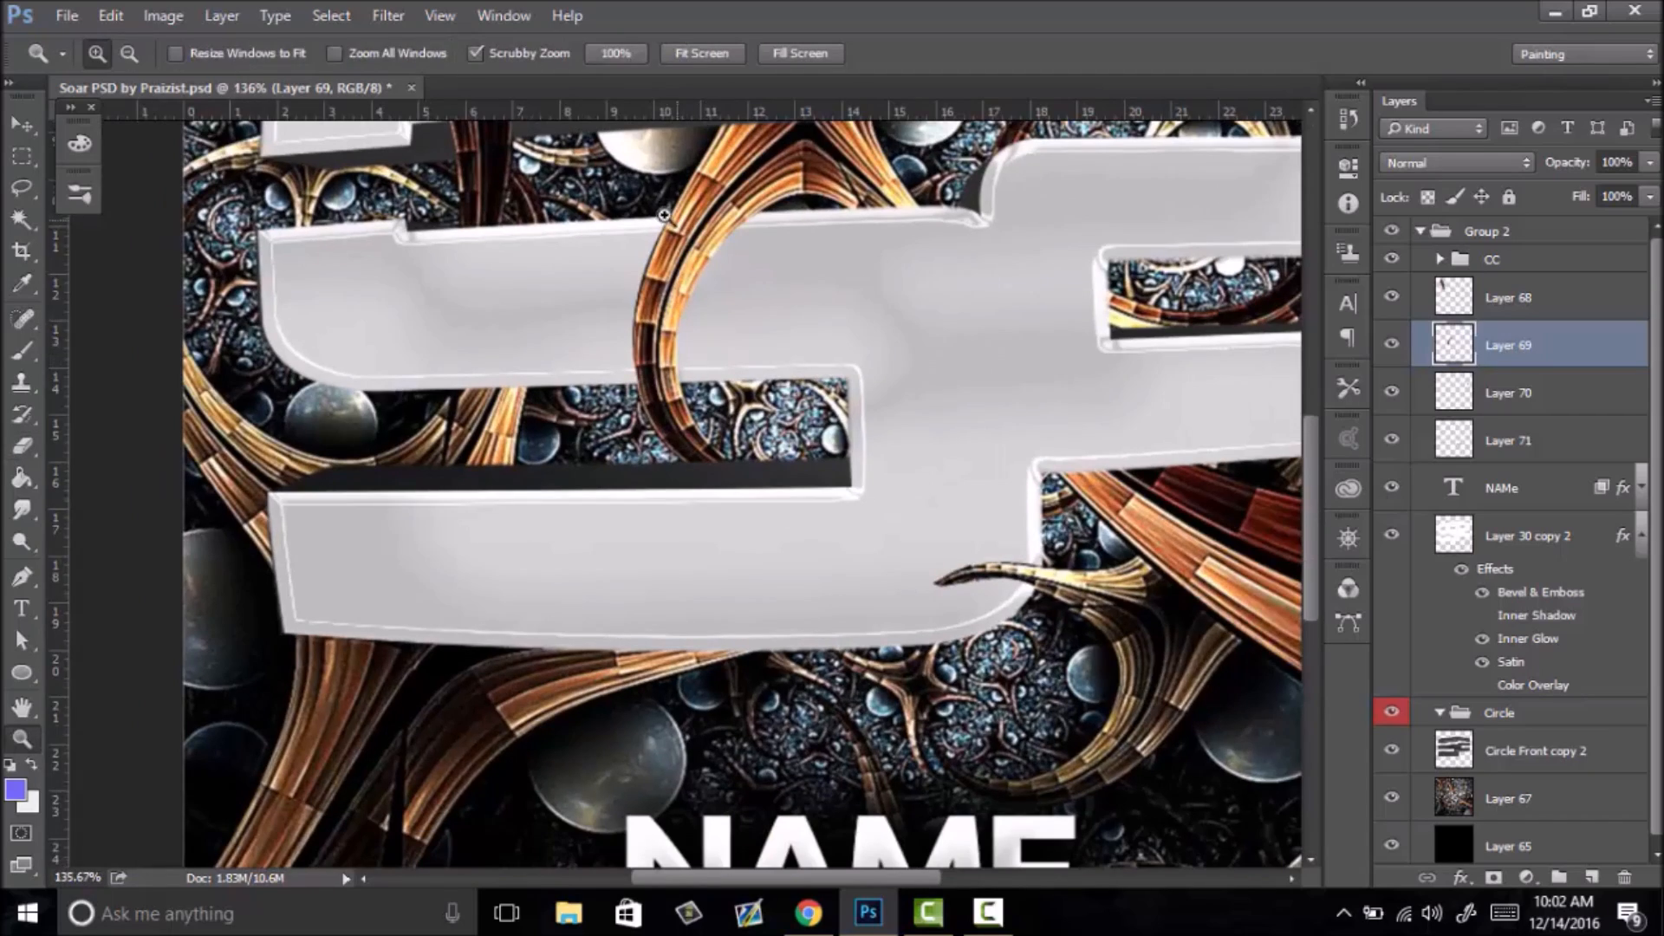
- Select Layer 68 and erase the leftover background pixels along the left edge of its strand over the logo's upper bar
left_click_drag(686, 285, 631, 299)
left_click(454, 301)
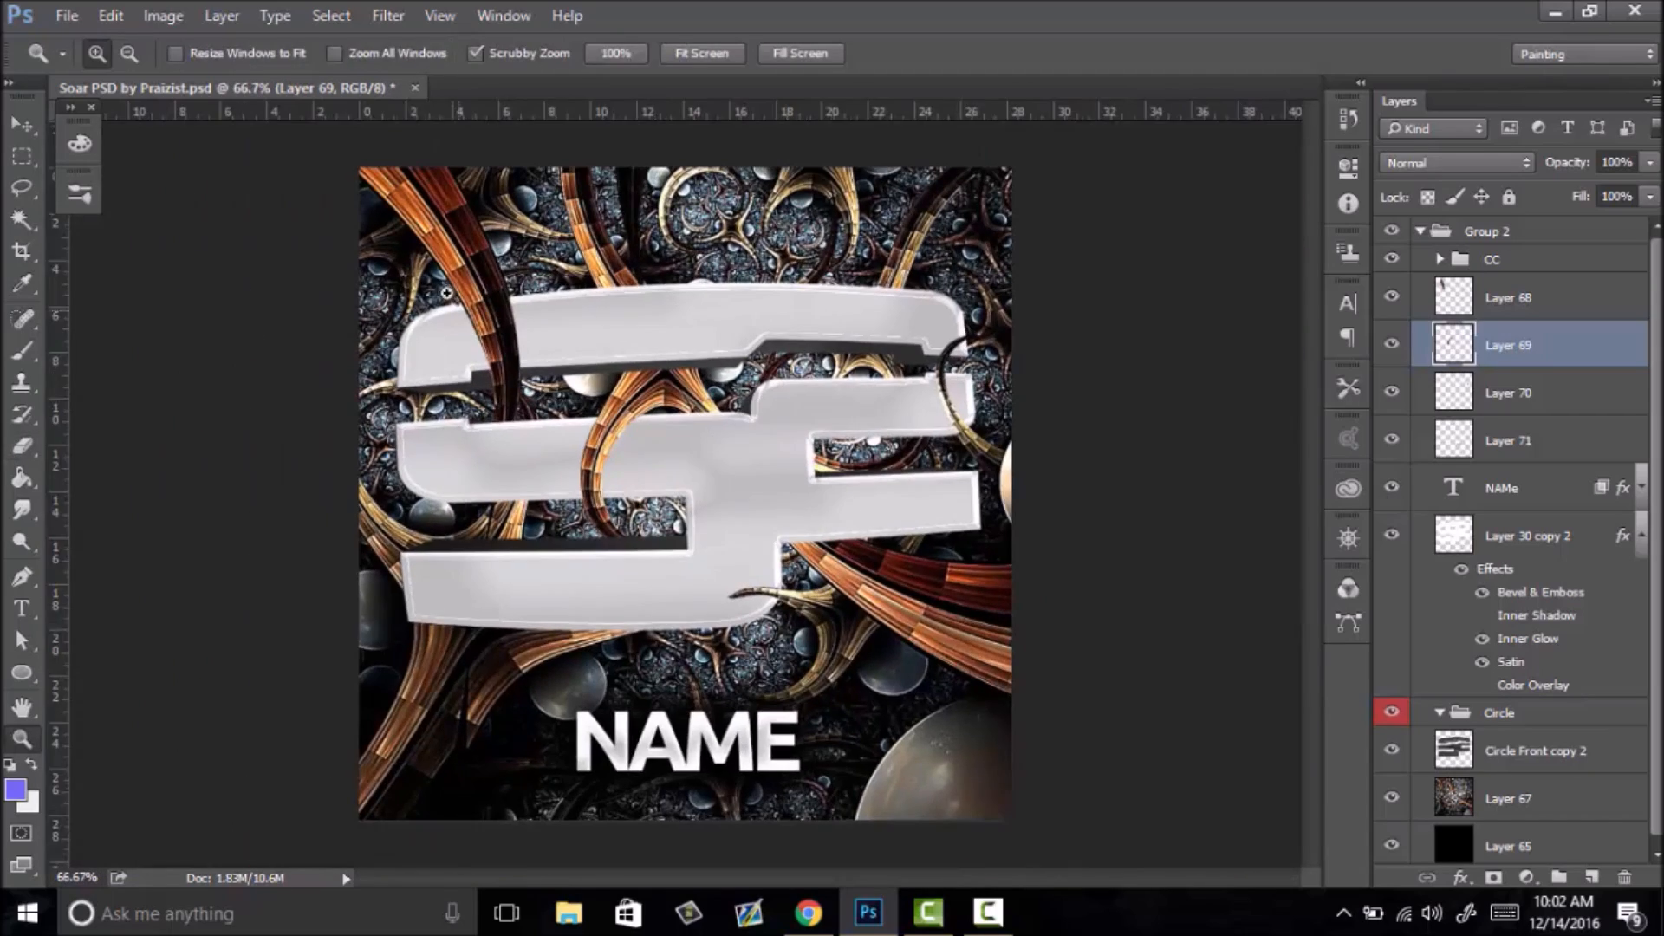
left_click_drag(482, 280, 557, 299)
left_click(1484, 286)
left_click_drag(442, 436, 478, 440)
key("e")
left_click_drag(605, 476, 665, 626)
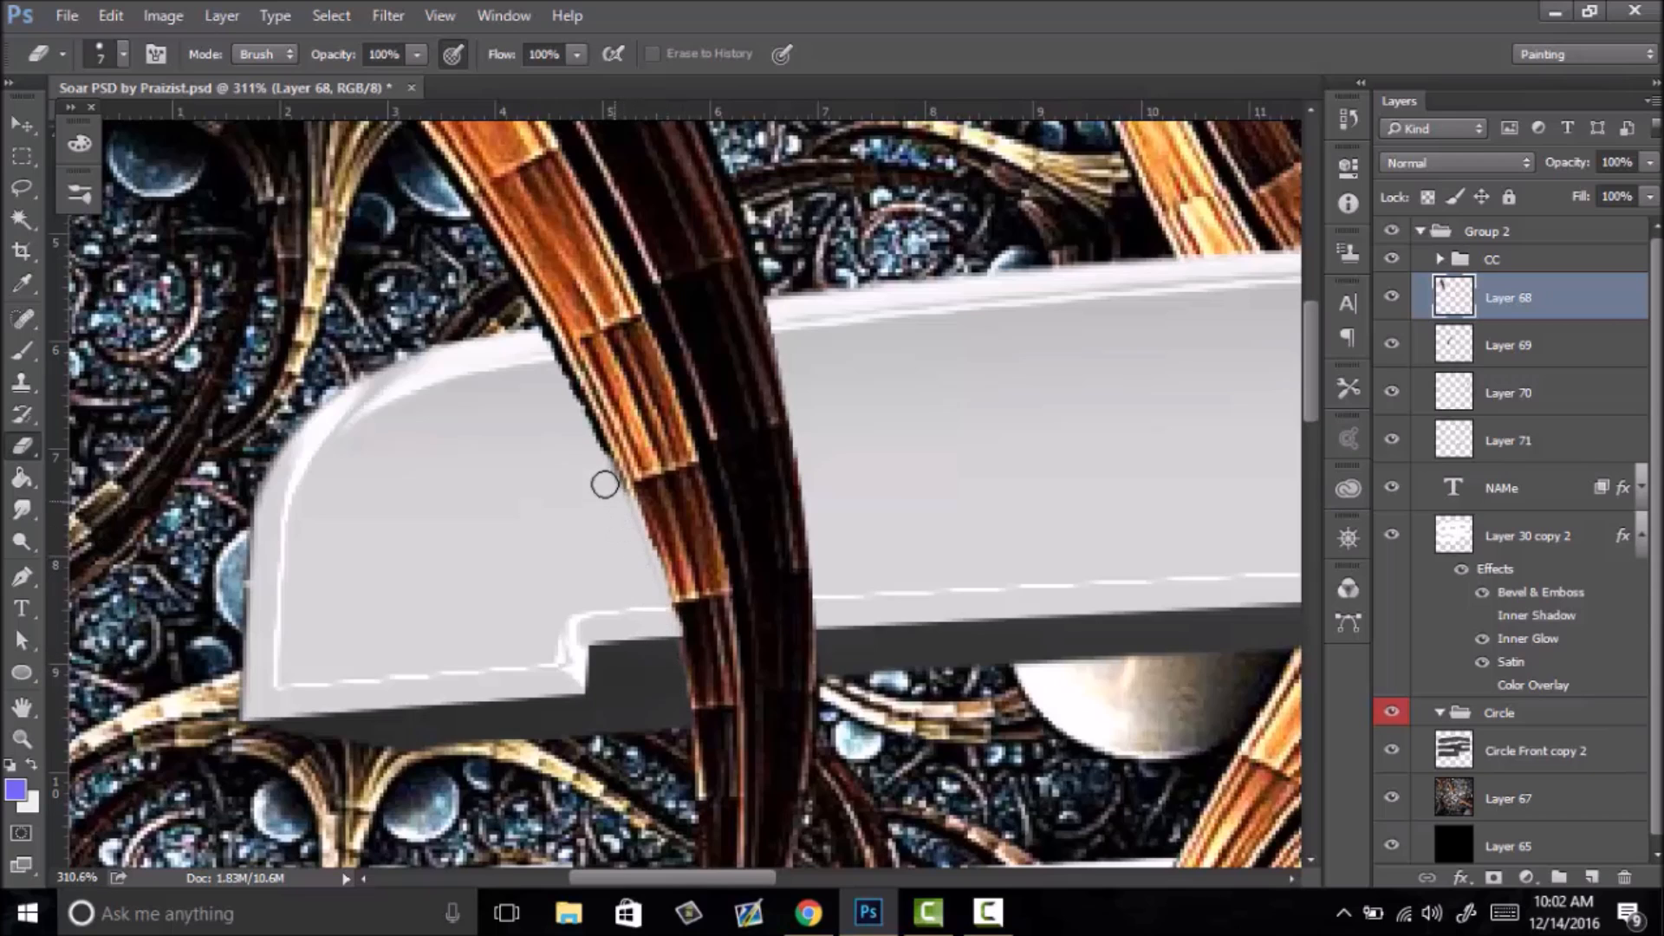
left_click_drag(581, 425, 530, 337)
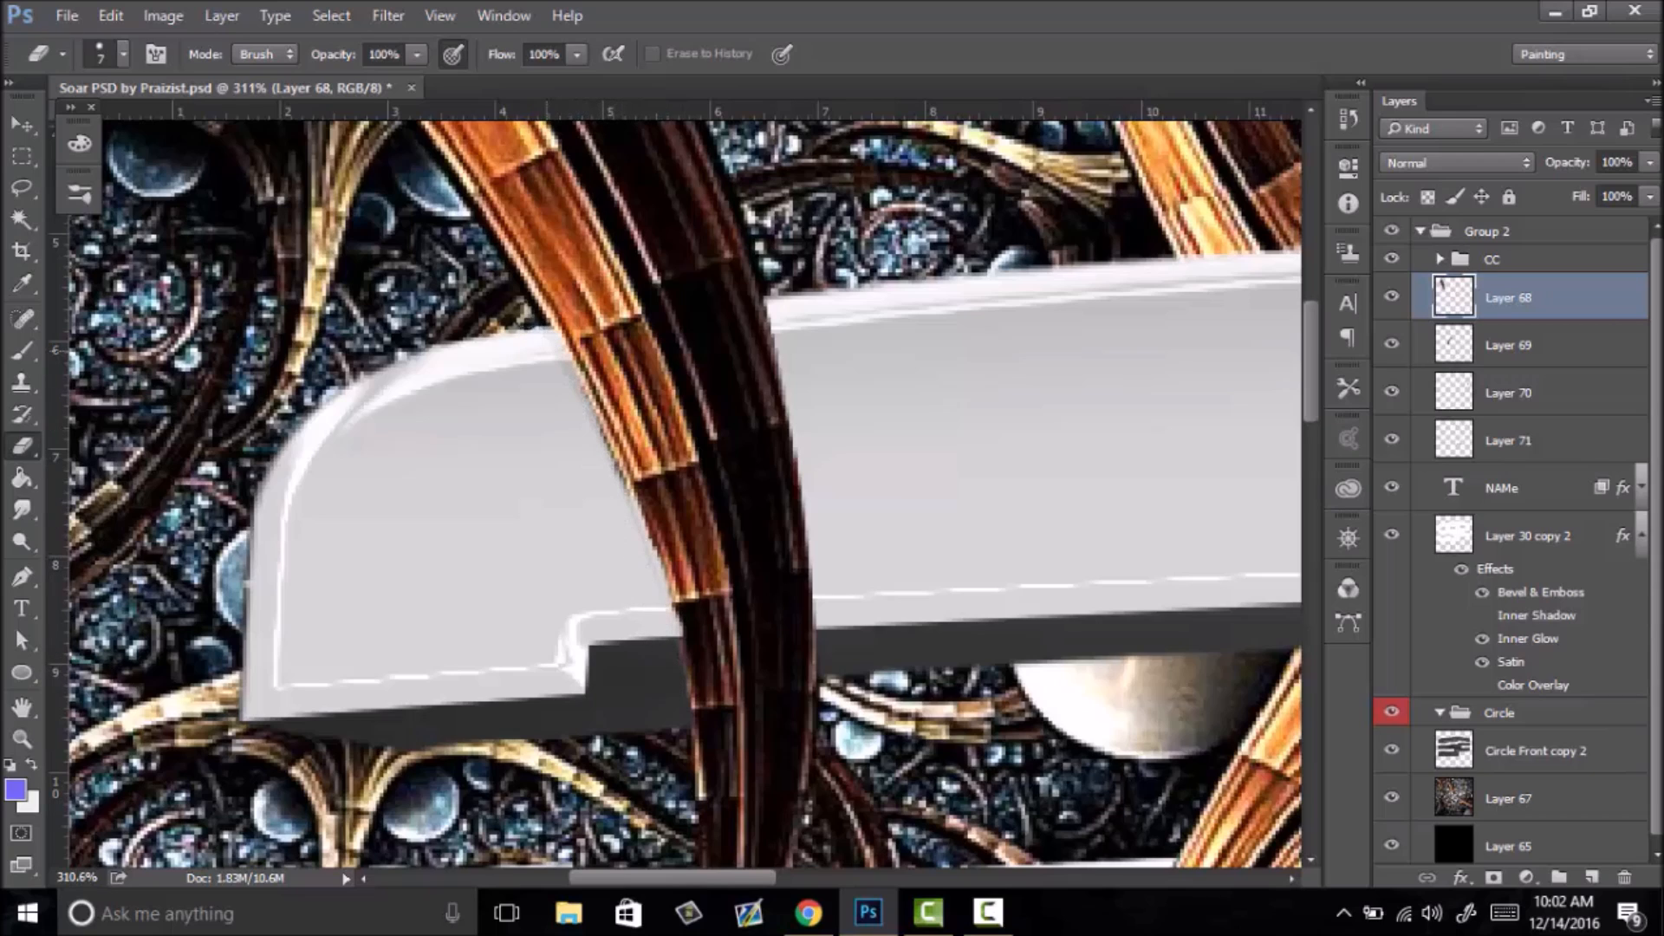
left_click_drag(576, 410, 641, 544)
- Examine the cleaned strand across the whole avatar and the thin curl at the logo's right end
key("z")
left_click_drag(742, 473, 613, 564)
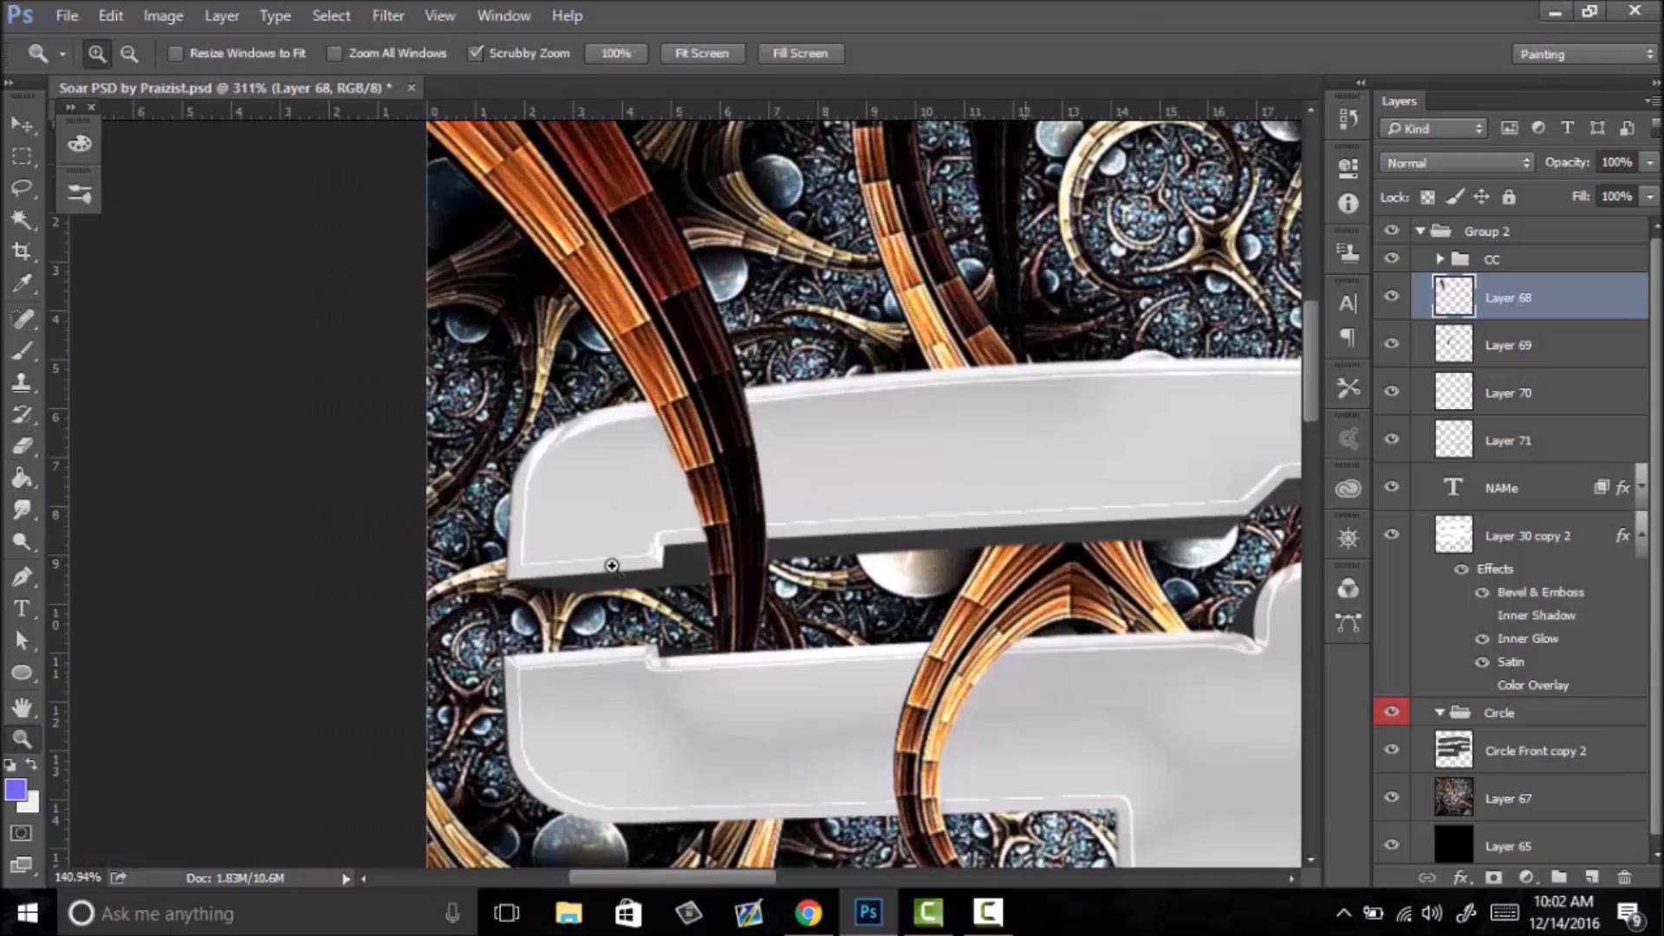
left_click_drag(807, 496, 700, 595)
right_click(784, 534)
left_click(866, 557)
left_click_drag(997, 523, 847, 566)
right_click(837, 557)
left_click(938, 533)
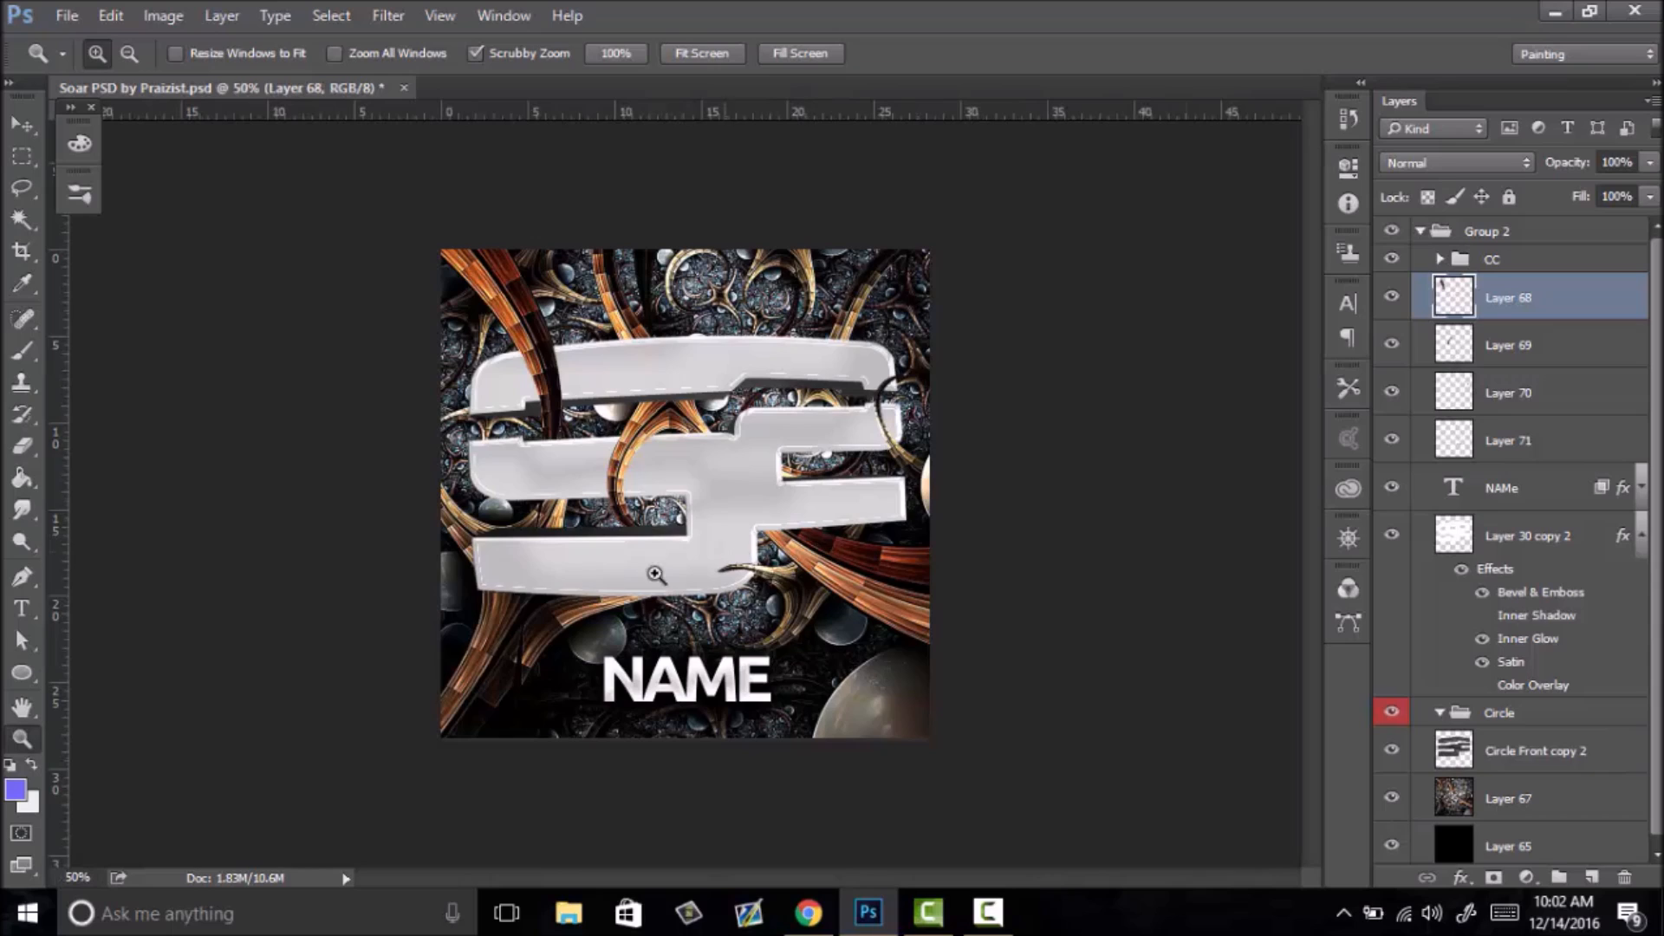
left_click_drag(560, 609, 1142, 442)
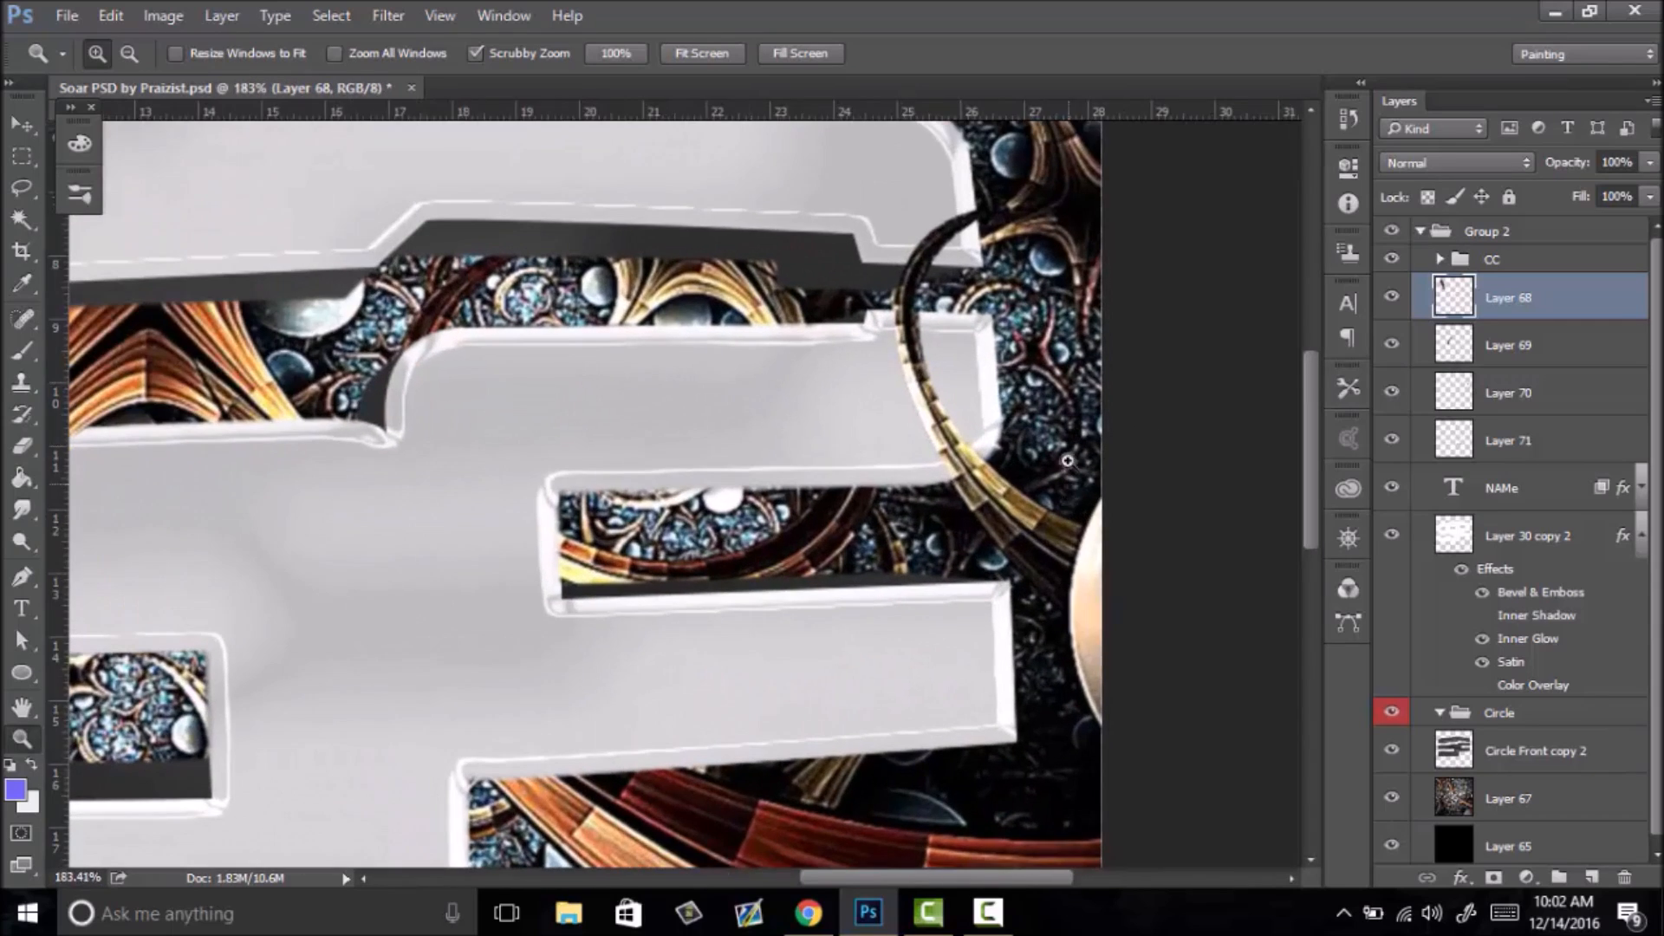
right_click(1000, 457)
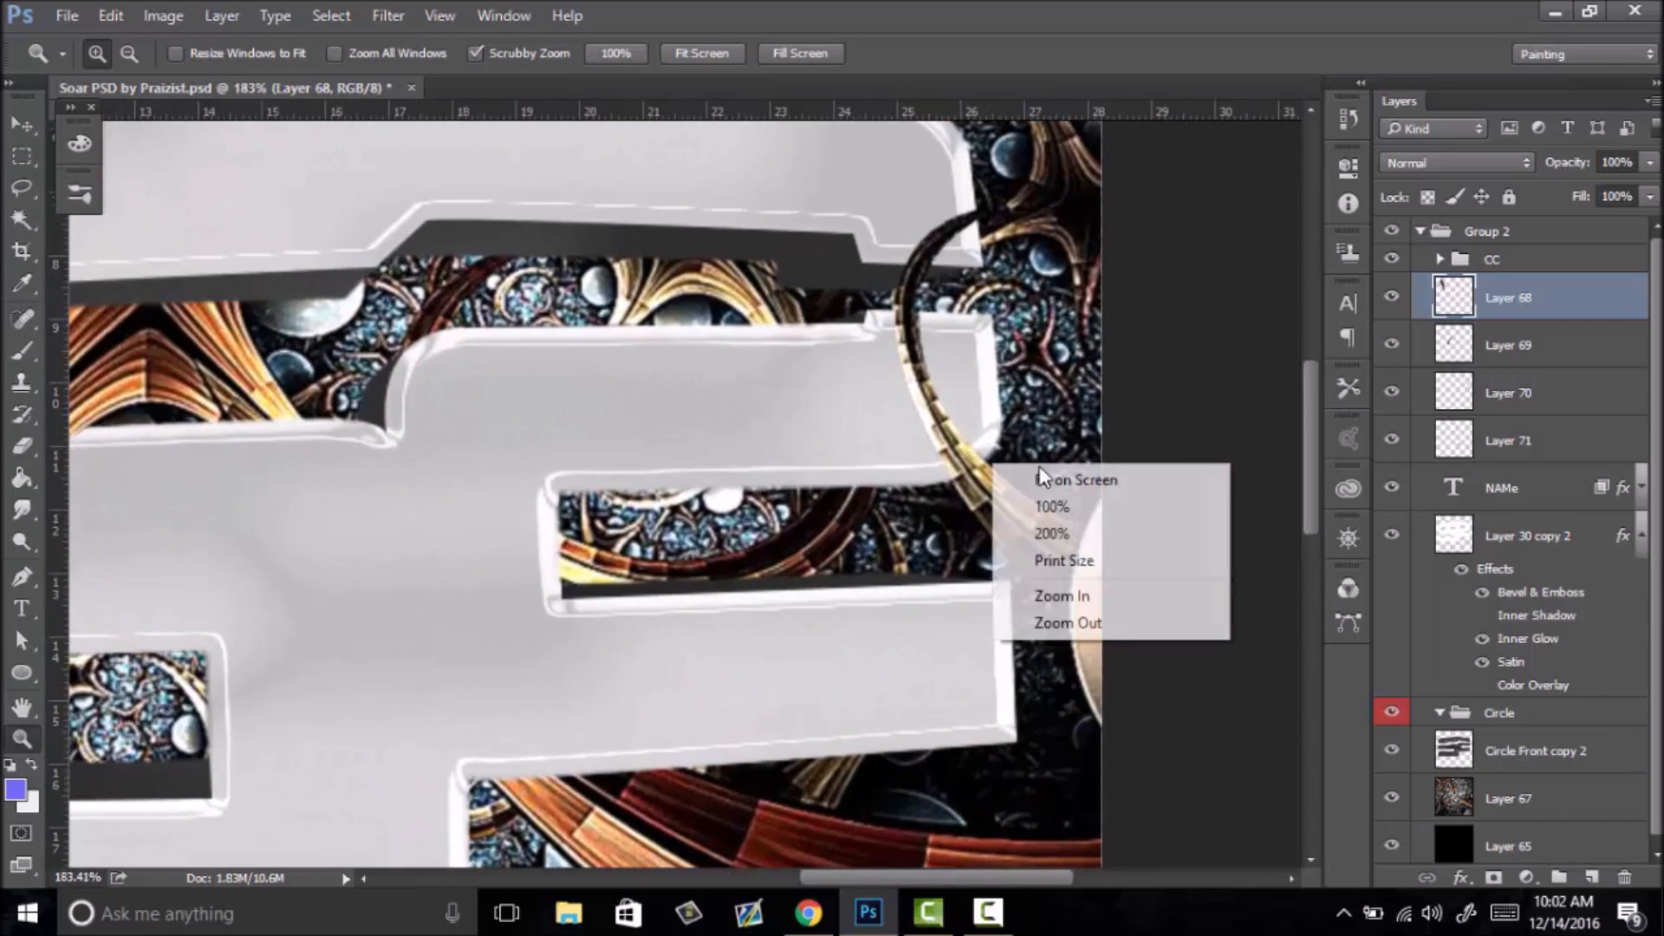
left_click(1049, 475)
- Select Layer 71 and erase the fringe along the strand tip at the logo's lower-right corner
left_click_drag(873, 586, 1218, 453)
left_click(1475, 398)
left_click(1389, 445)
left_click(1389, 445)
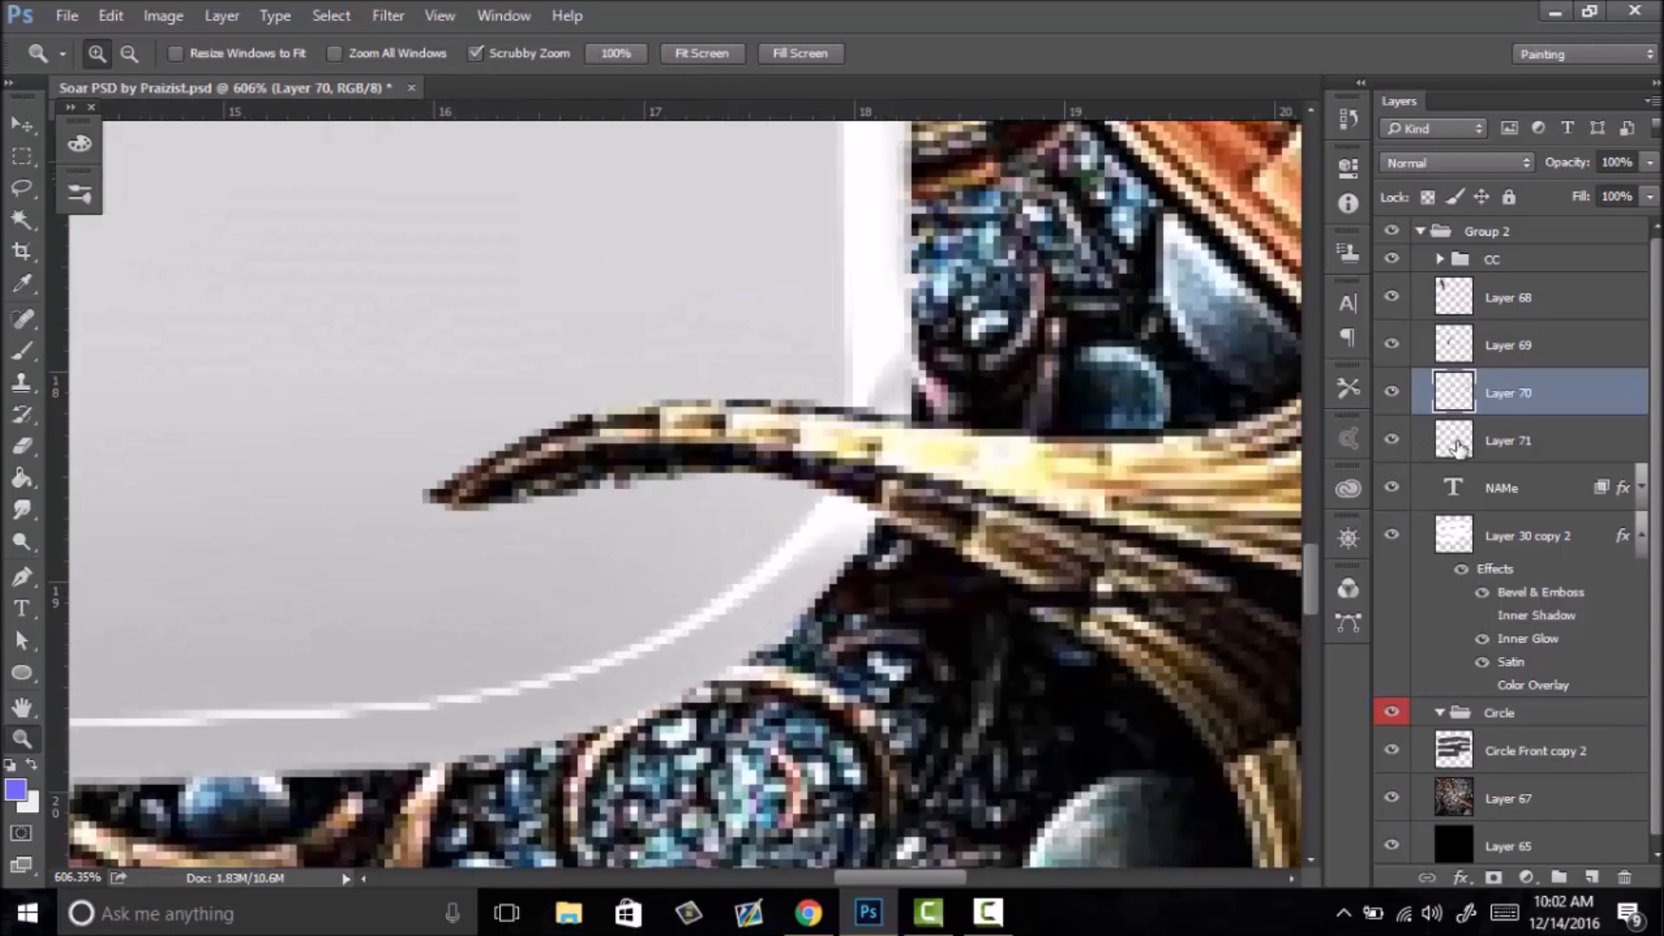
left_click(1456, 446)
key("e")
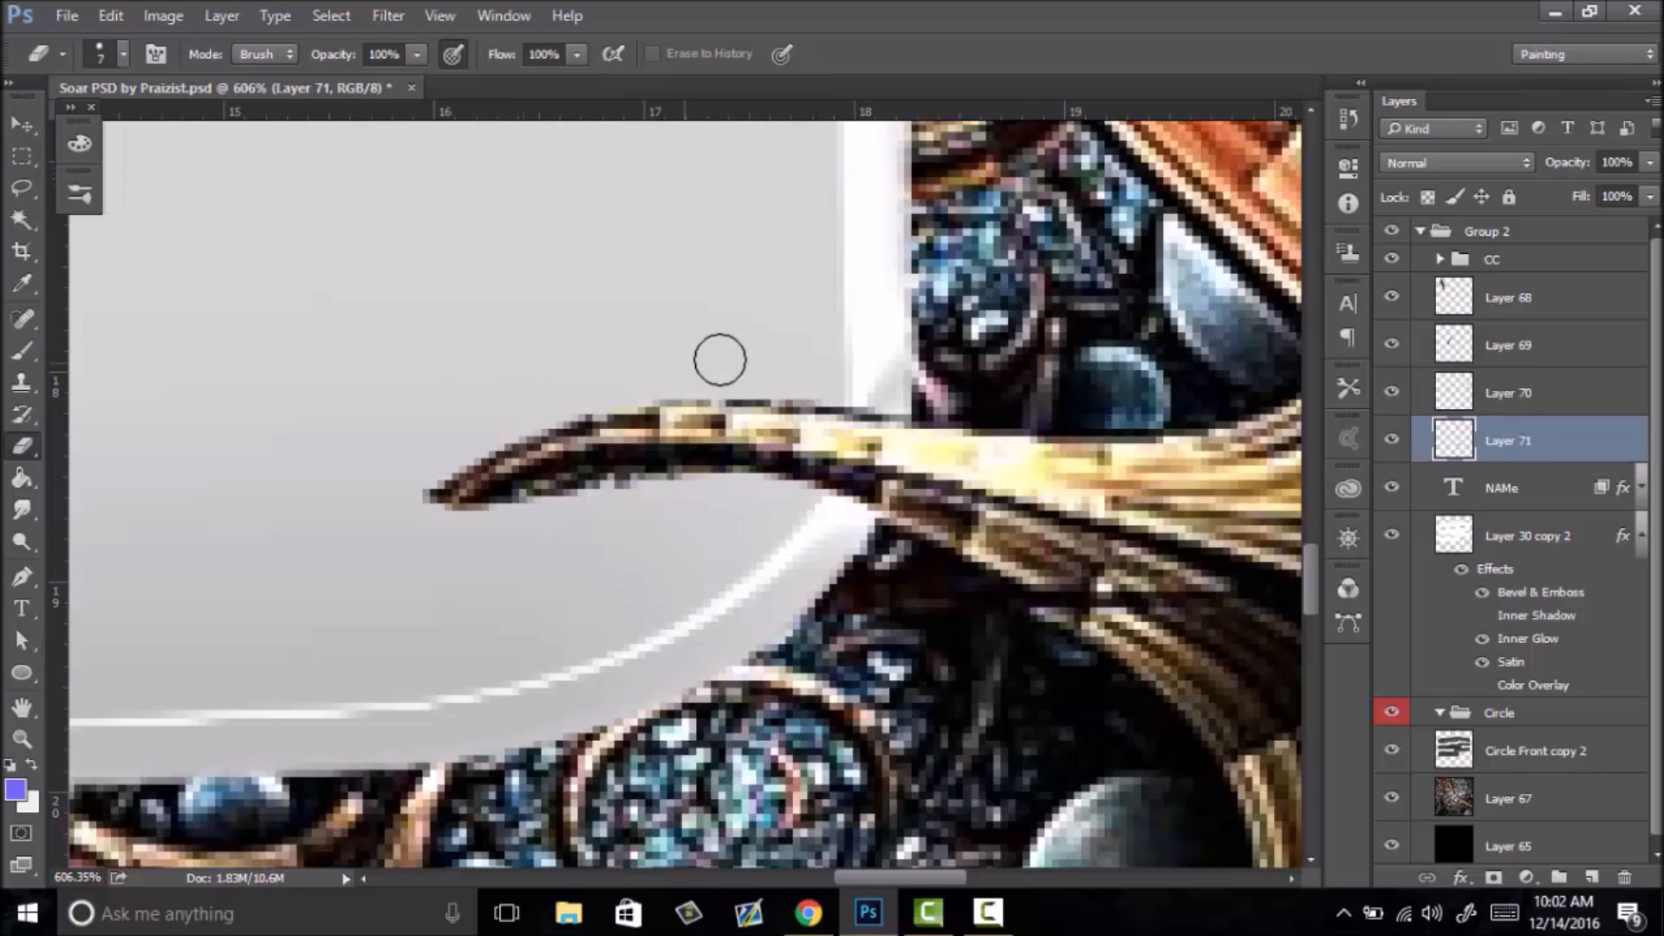
mouse_move(551, 415)
left_mouse_down()
mouse_move(427, 488)
mouse_move(597, 396)
mouse_move(403, 514)
left_mouse_up()
key("z")
left_click_drag(804, 384, 598, 573)
right_click(658, 556)
left_click(743, 576)
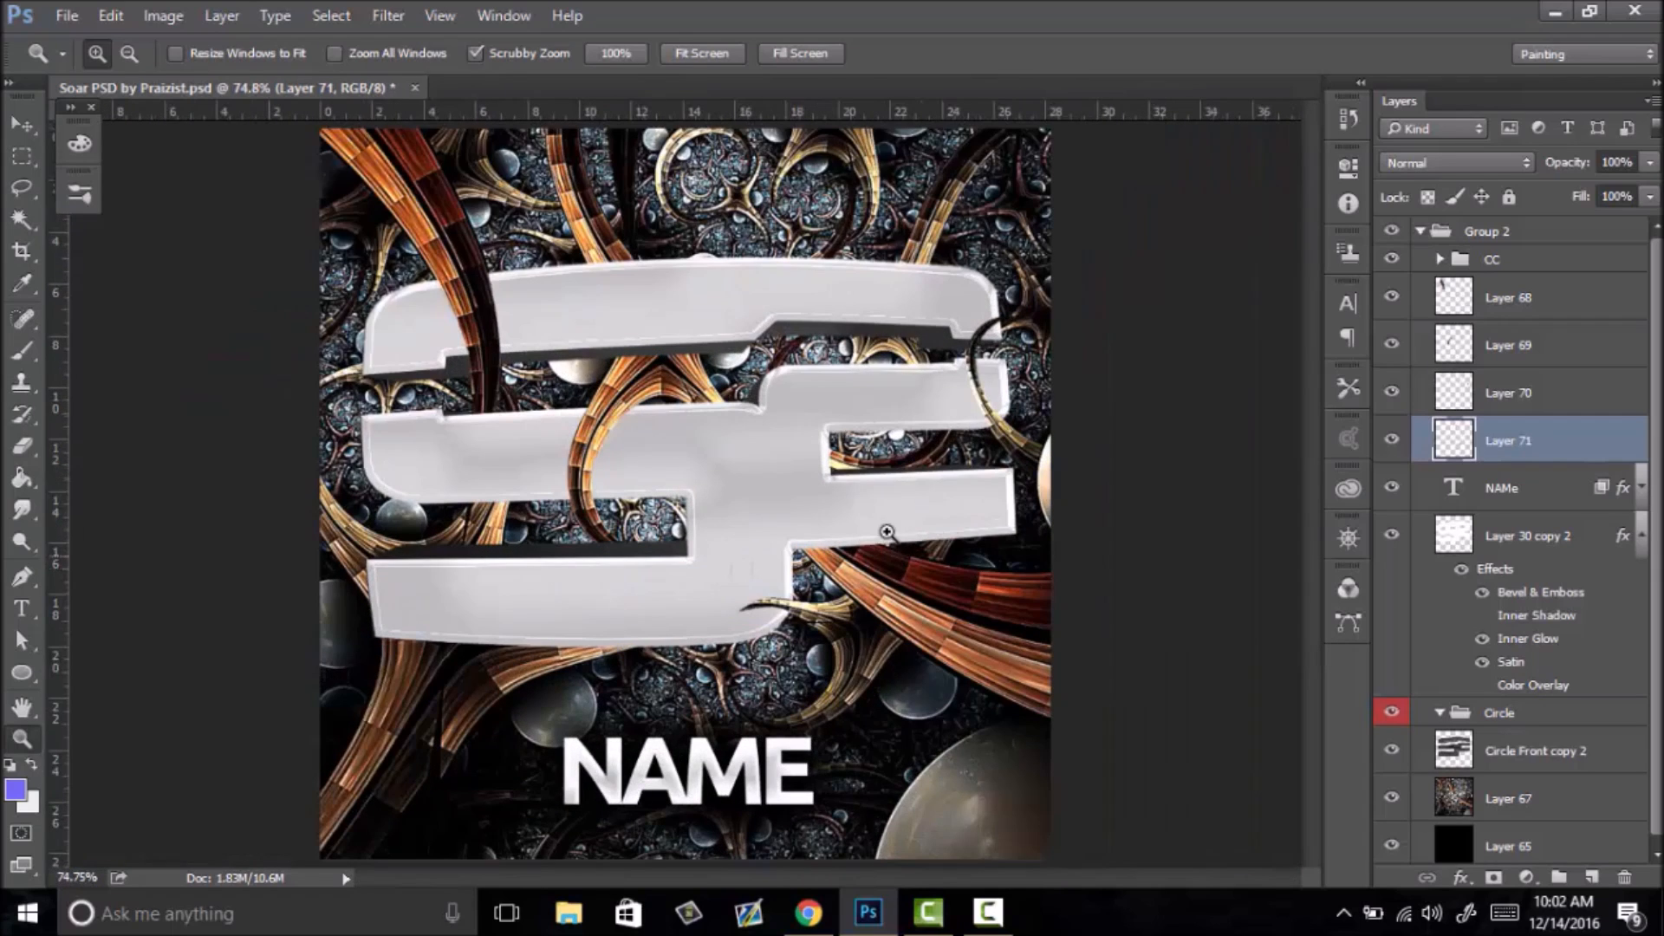
- Duplicate Layer 68, flip the copy horizontally and rotate it 90° clockwise
left_click(1516, 322)
key("ctrl+j")
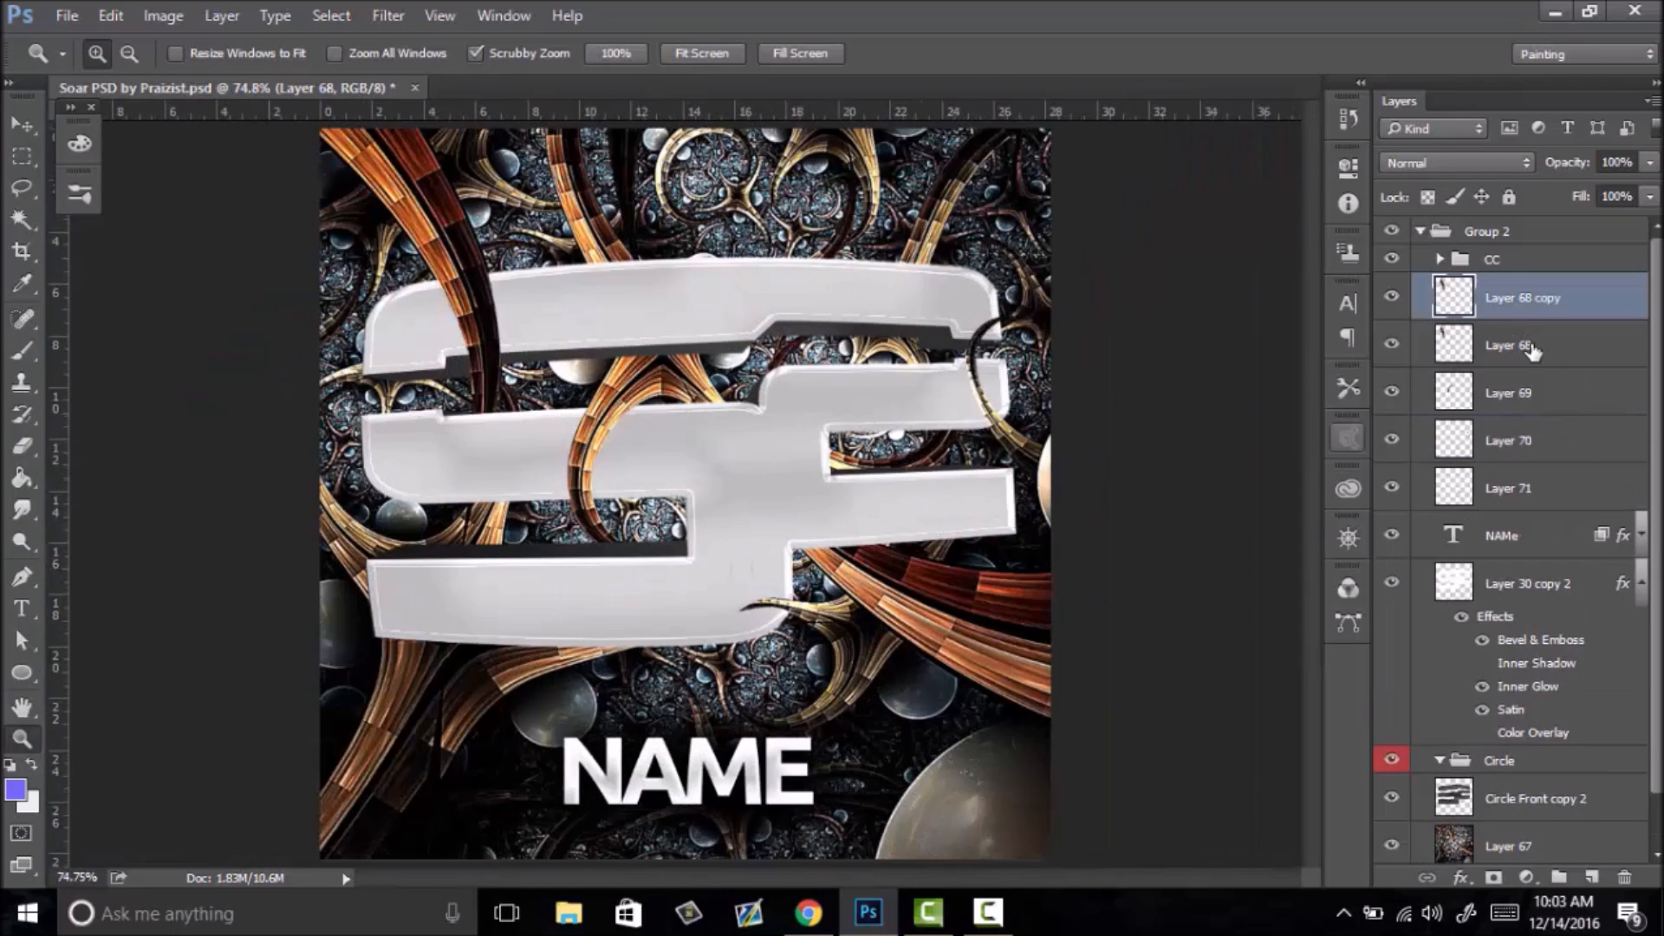
key("ctrl+t")
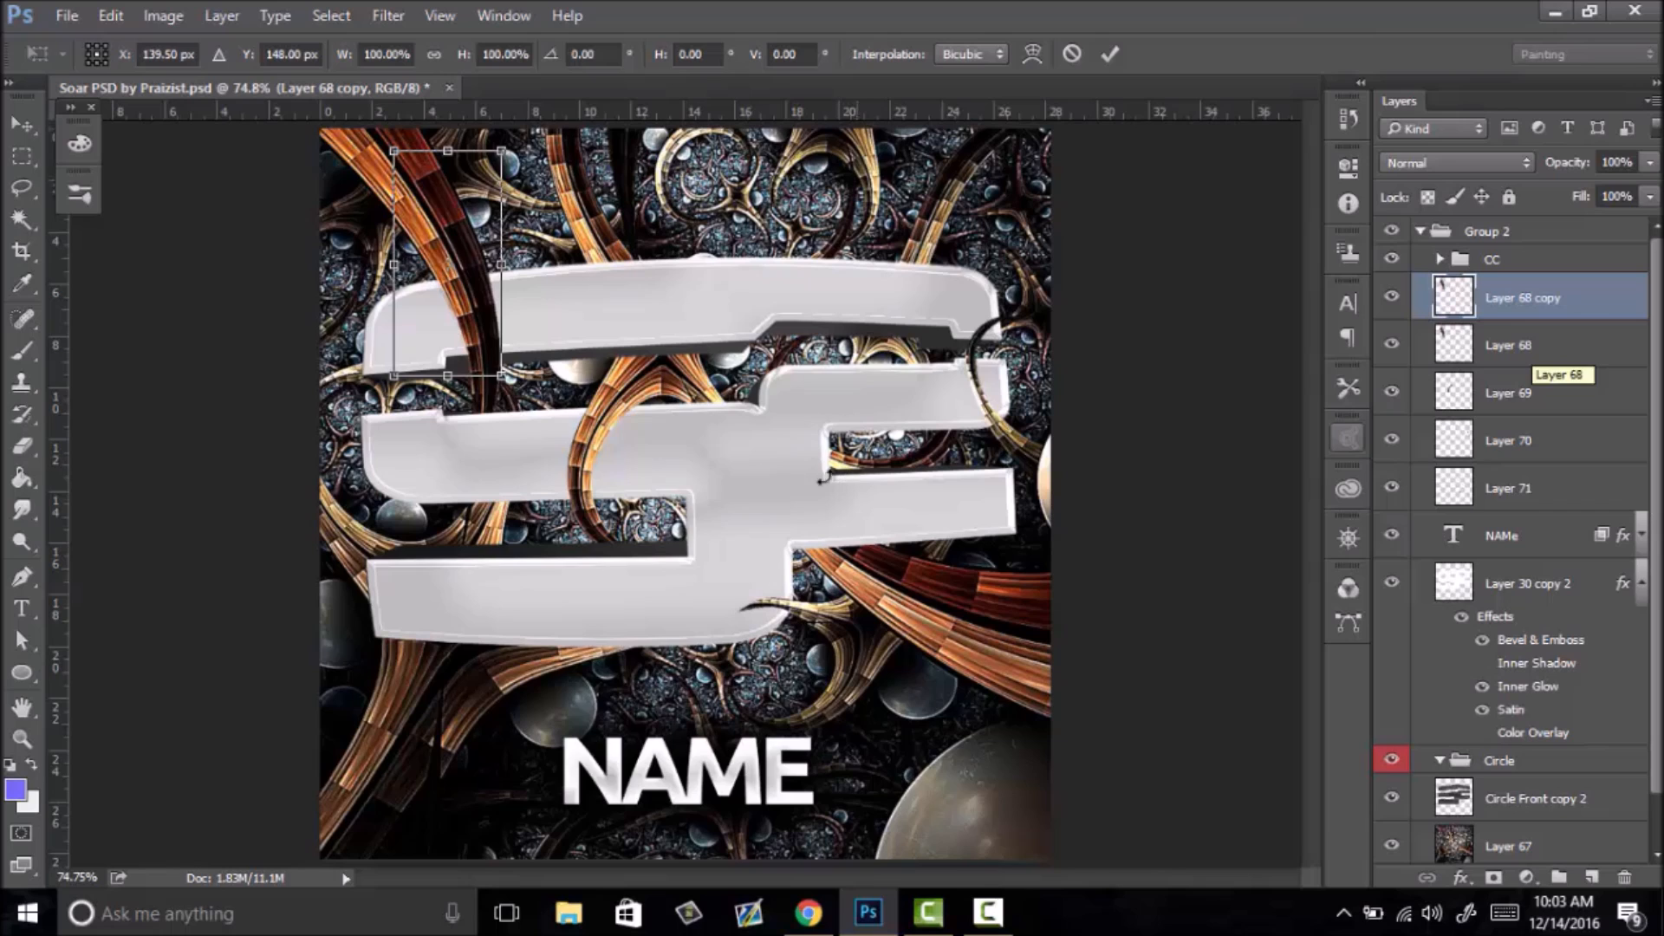
right_click(523, 379)
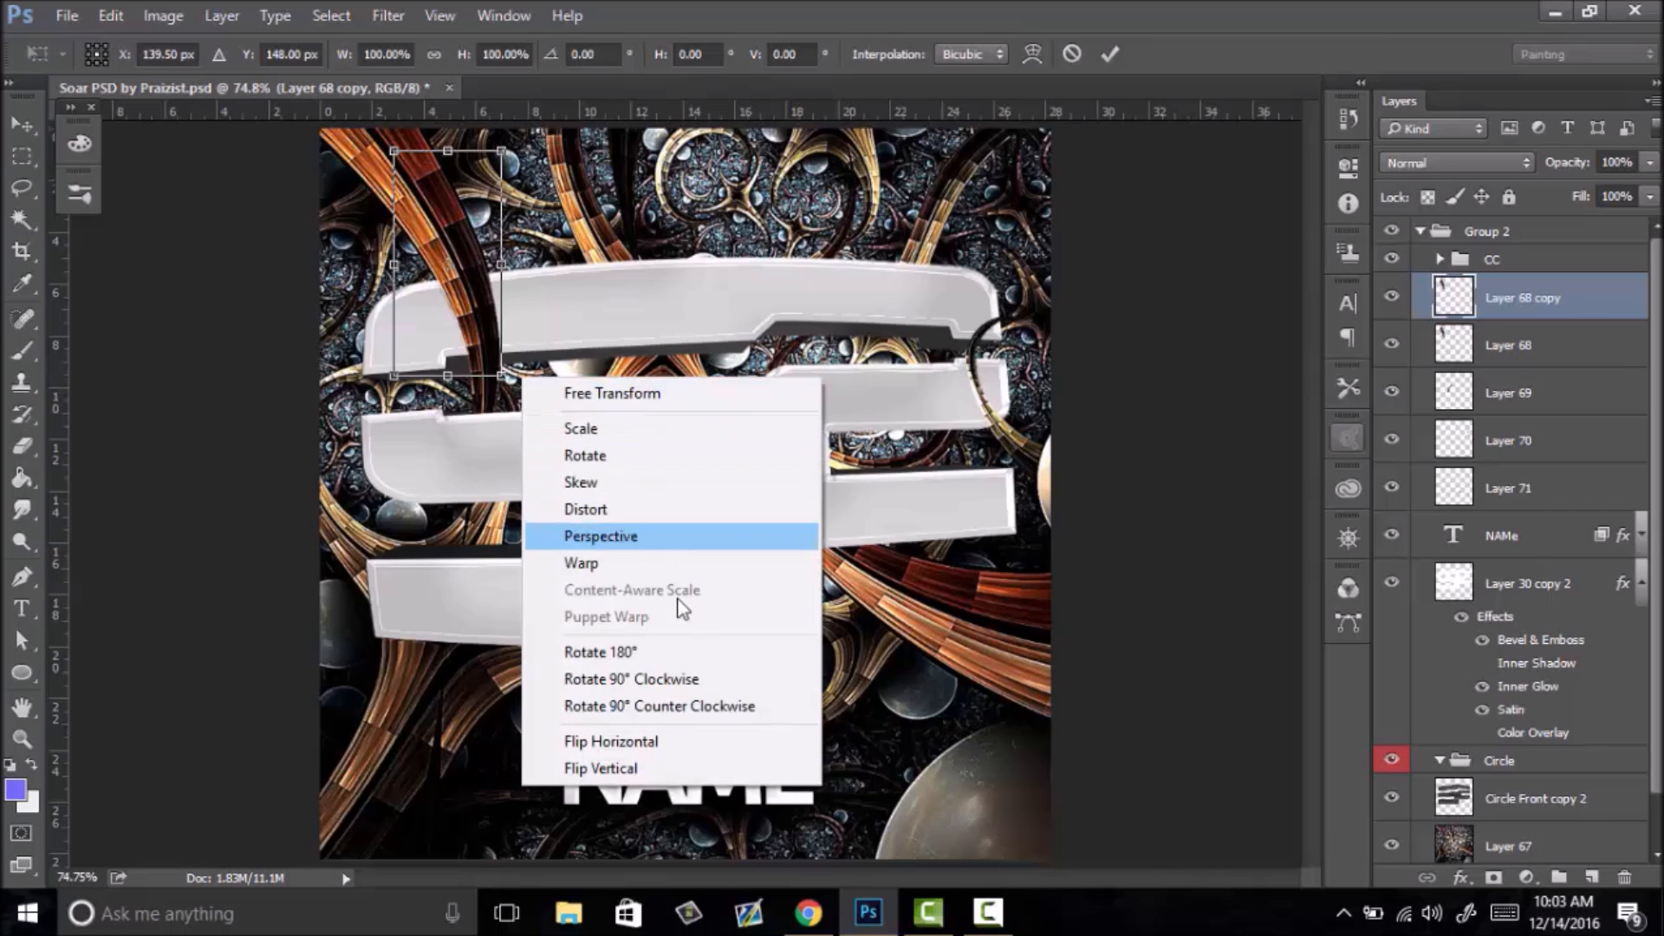
left_click(667, 740)
right_click(554, 385)
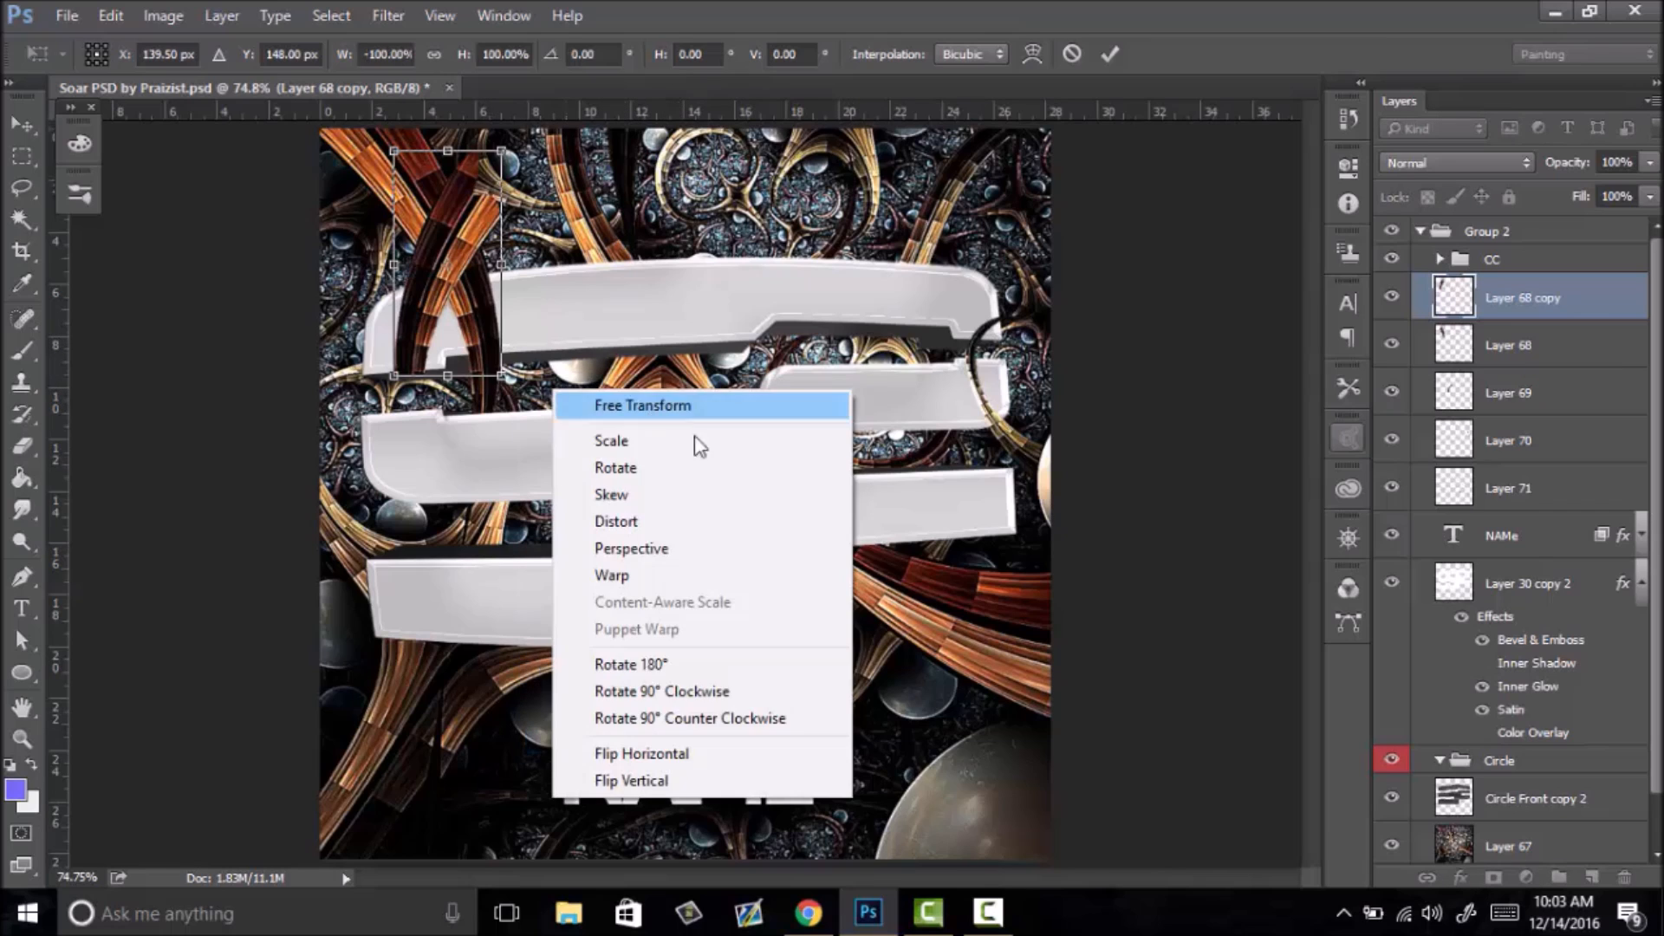
left_click(693, 690)
- Flip Layer 68 copy horizontally again, scale it to about 152%, rotate it to about 149° and place it over the avatar's upper-right corner
left_click_drag(503, 222, 901, 607)
right_click(901, 607)
left_click(1007, 562)
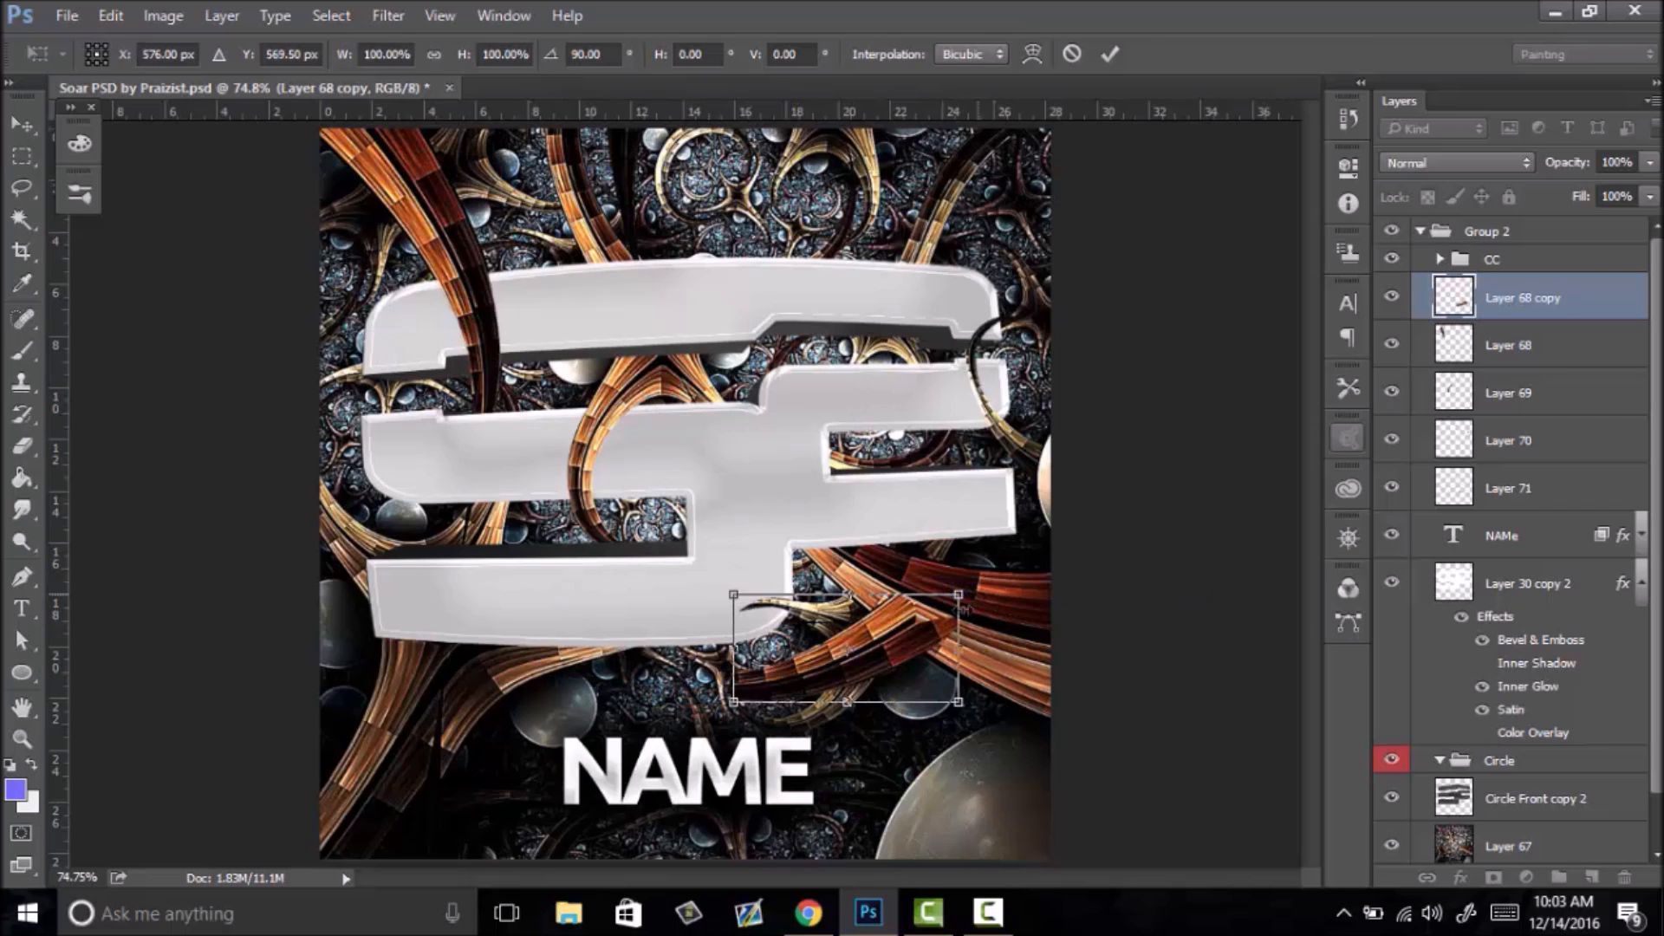
left_click_drag(915, 664, 944, 718)
left_click_drag(1018, 605, 1017, 753)
left_click_drag(919, 673, 974, 443)
left_click_drag(1031, 544, 1043, 296)
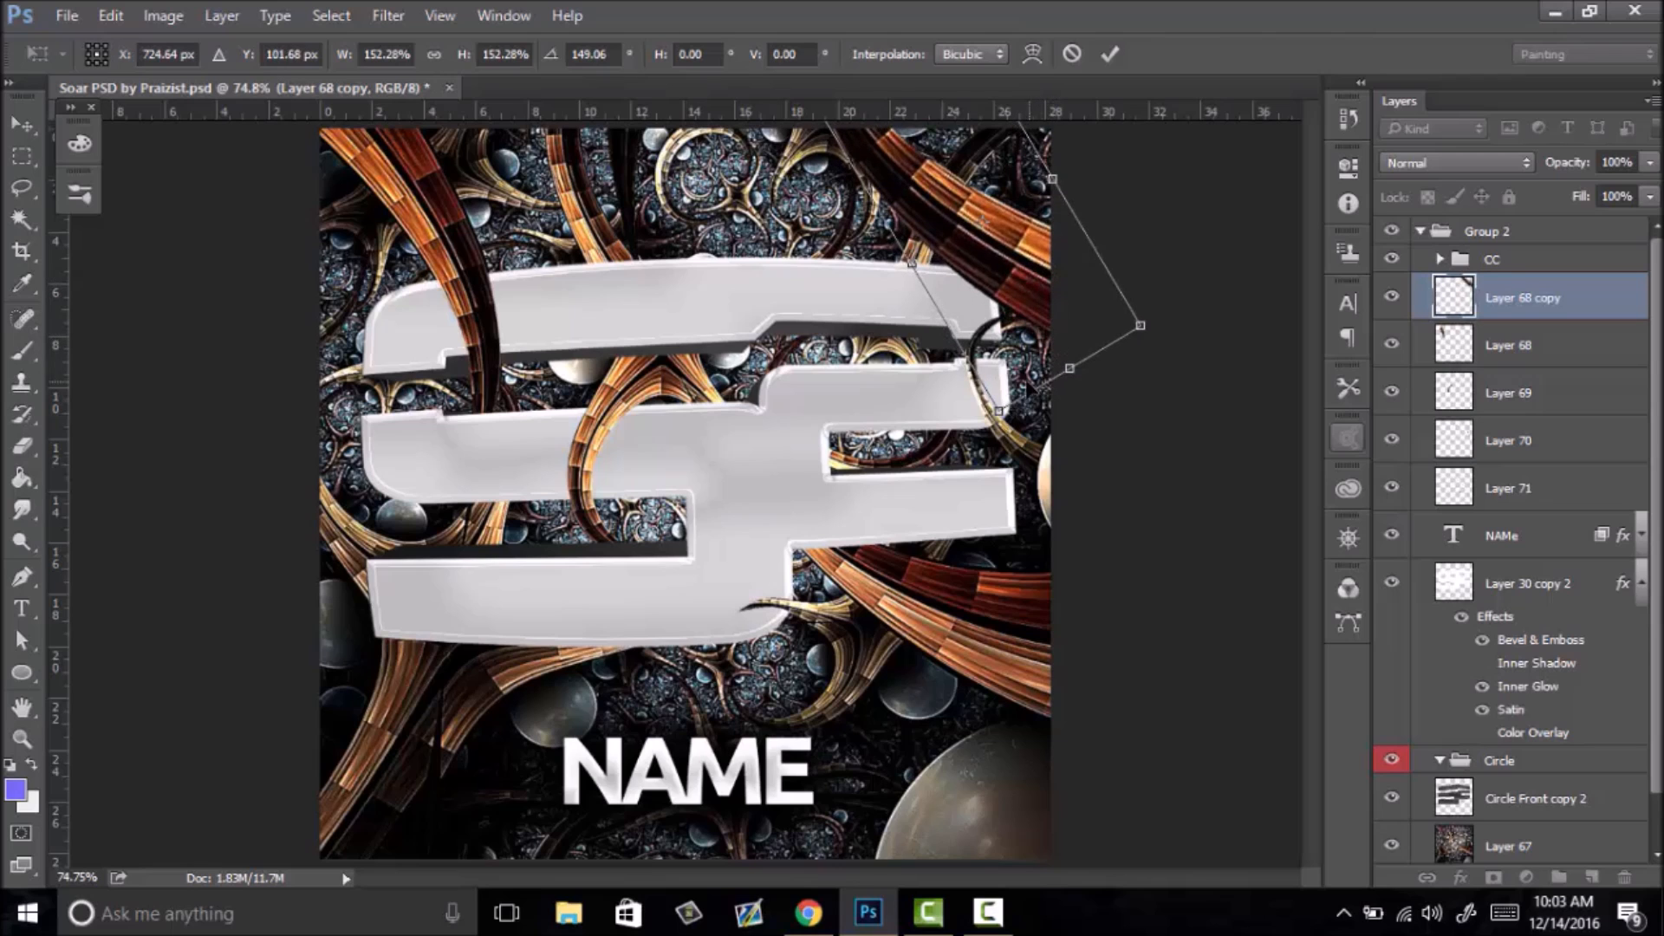
key("Return")
- Examine the overall avatar composition with the added strand in the upper-right corner
left_click_drag(788, 445, 835, 465)
left_click(835, 465)
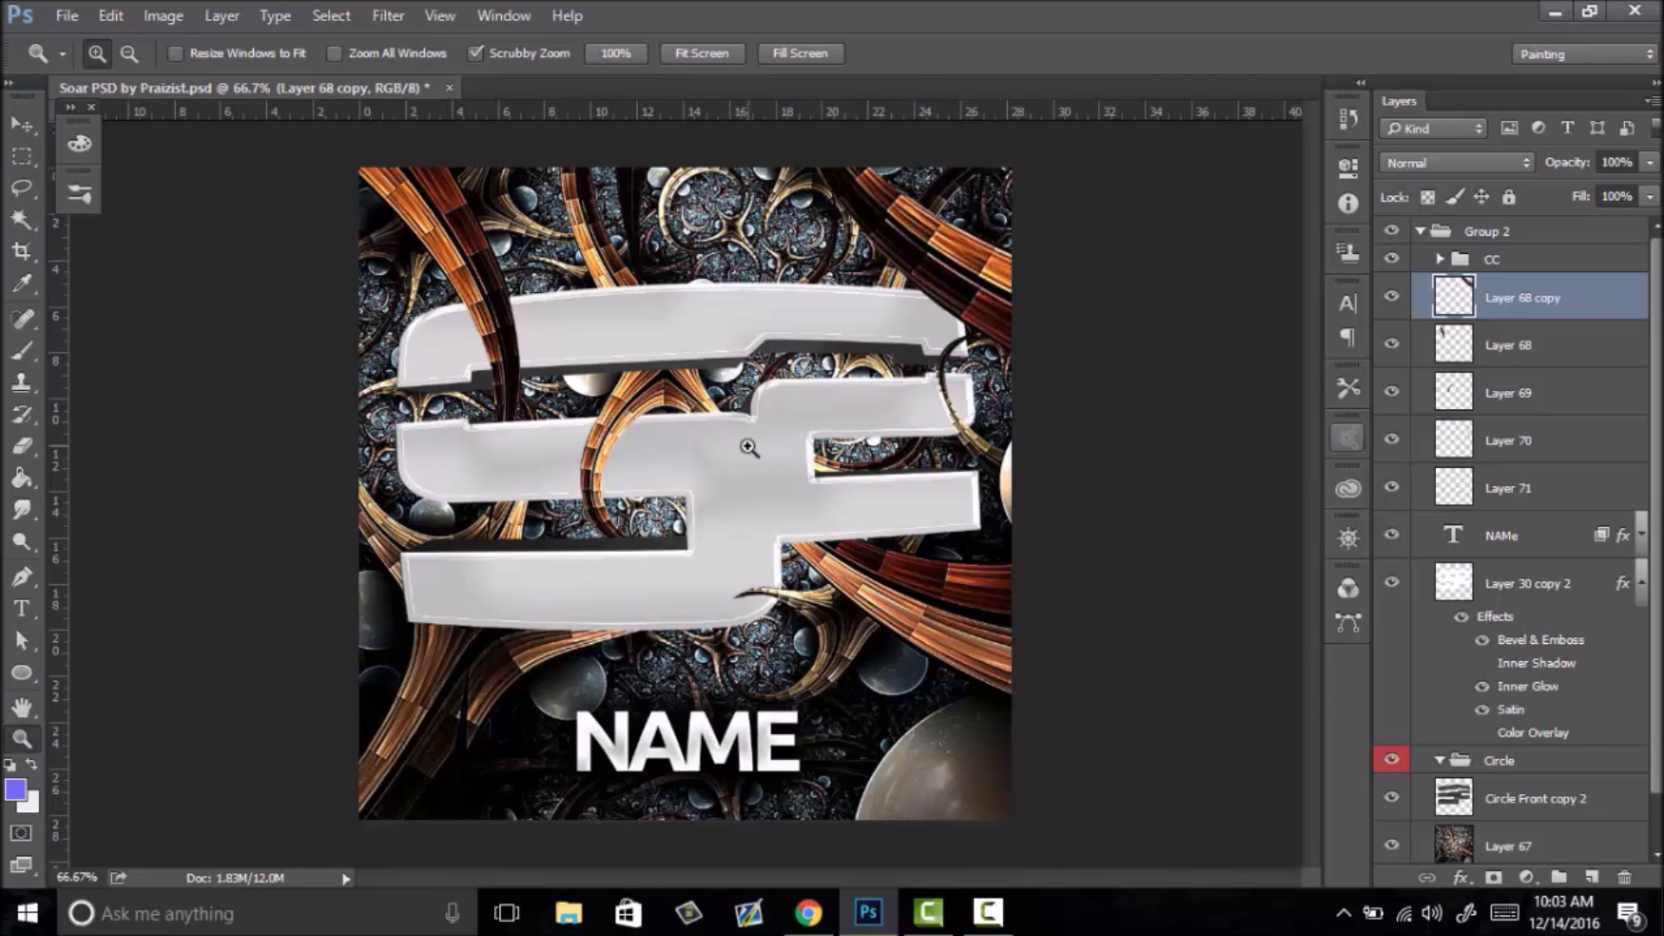
left_click_drag(669, 576, 728, 529)
right_click(718, 526)
left_click(763, 549)
left_click_drag(789, 638, 775, 593)
right_click(776, 591)
left_click(828, 604)
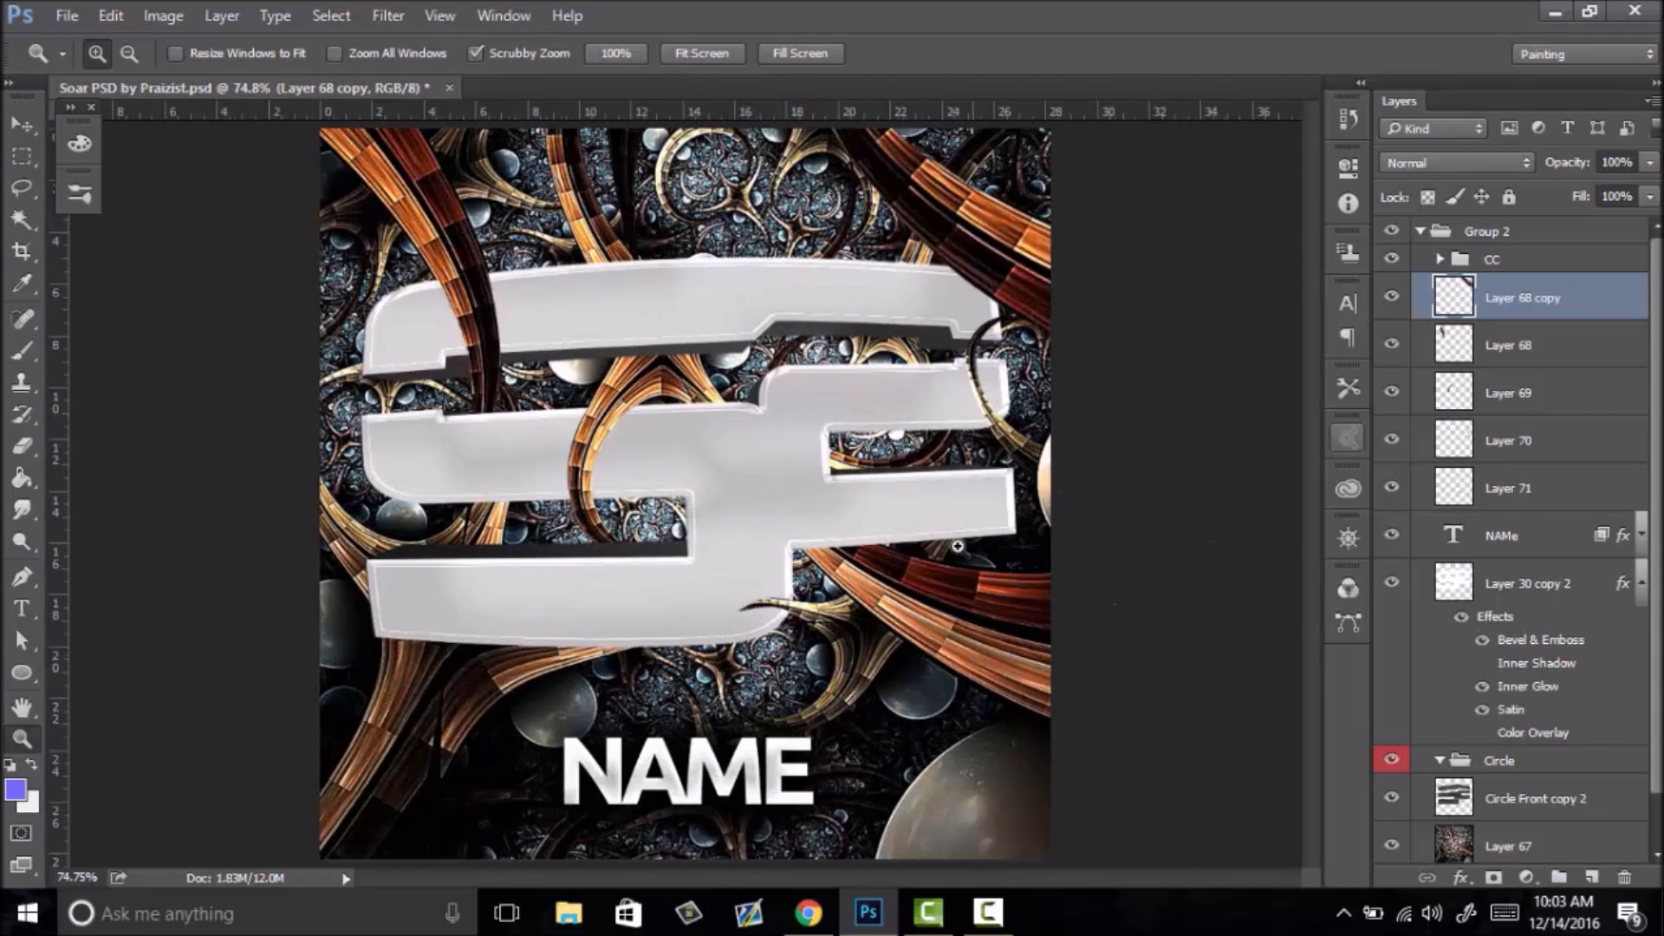
left_click_drag(968, 639, 947, 639)
right_click(947, 638)
left_click(979, 650)
mouse_move(791, 520)
left_mouse_down()
mouse_move(652, 526)
mouse_move(785, 522)
left_mouse_up()
right_click(823, 530)
left_click(865, 540)
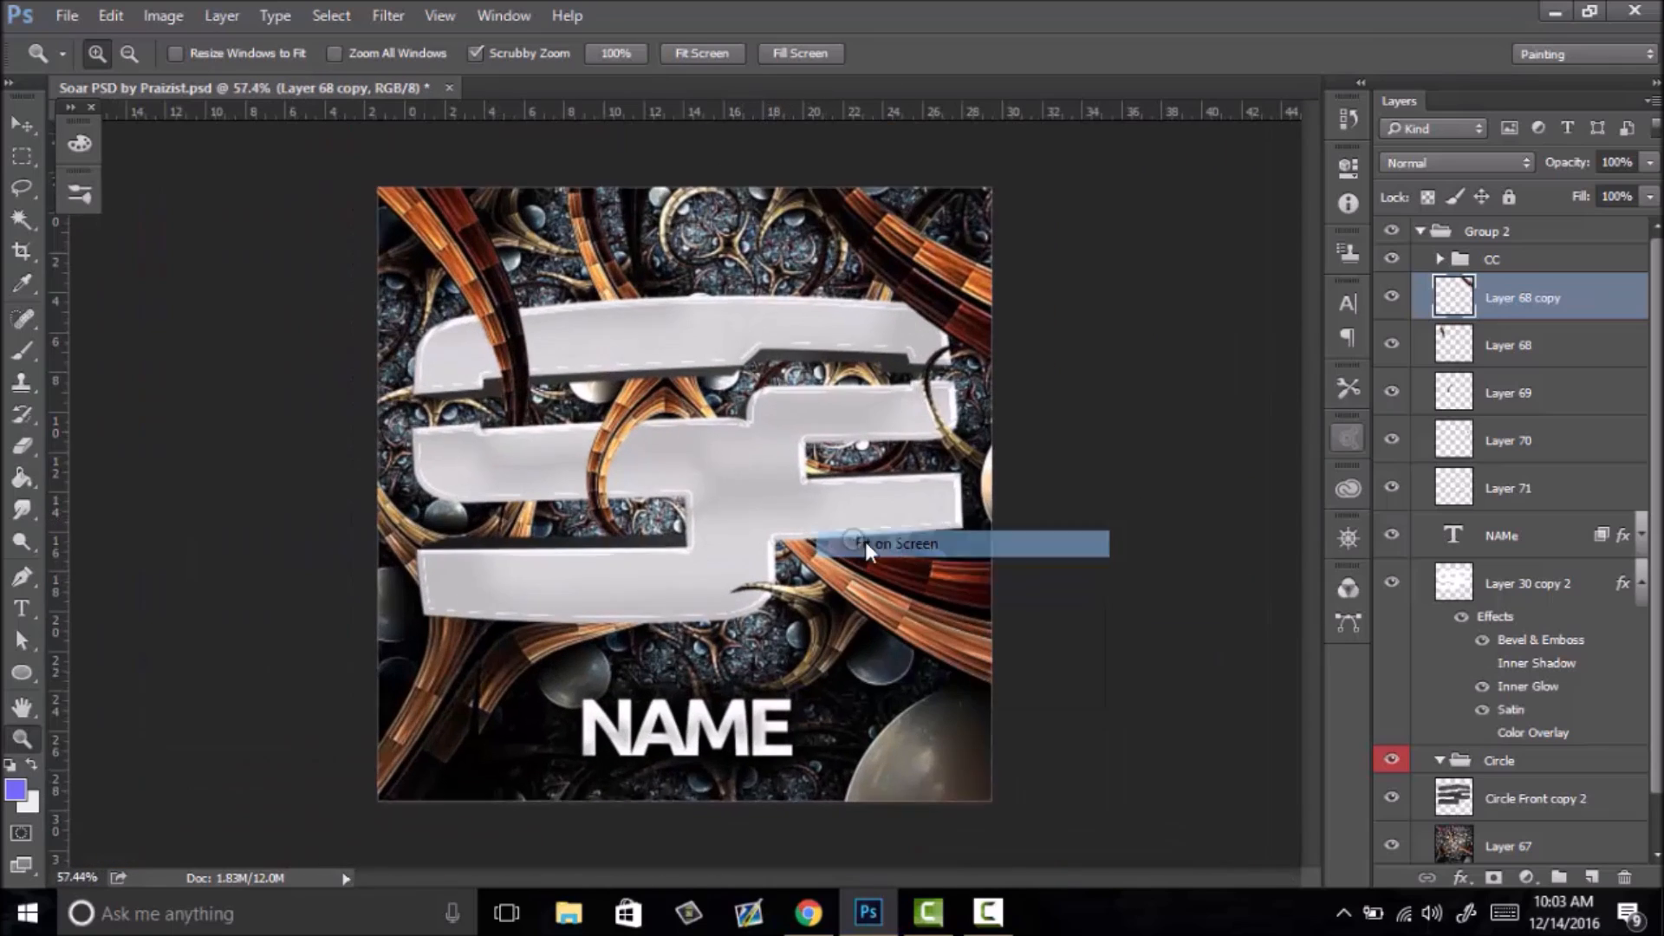
- Duplicate Layer 69 and flip the copy vertically
left_click(1455, 338)
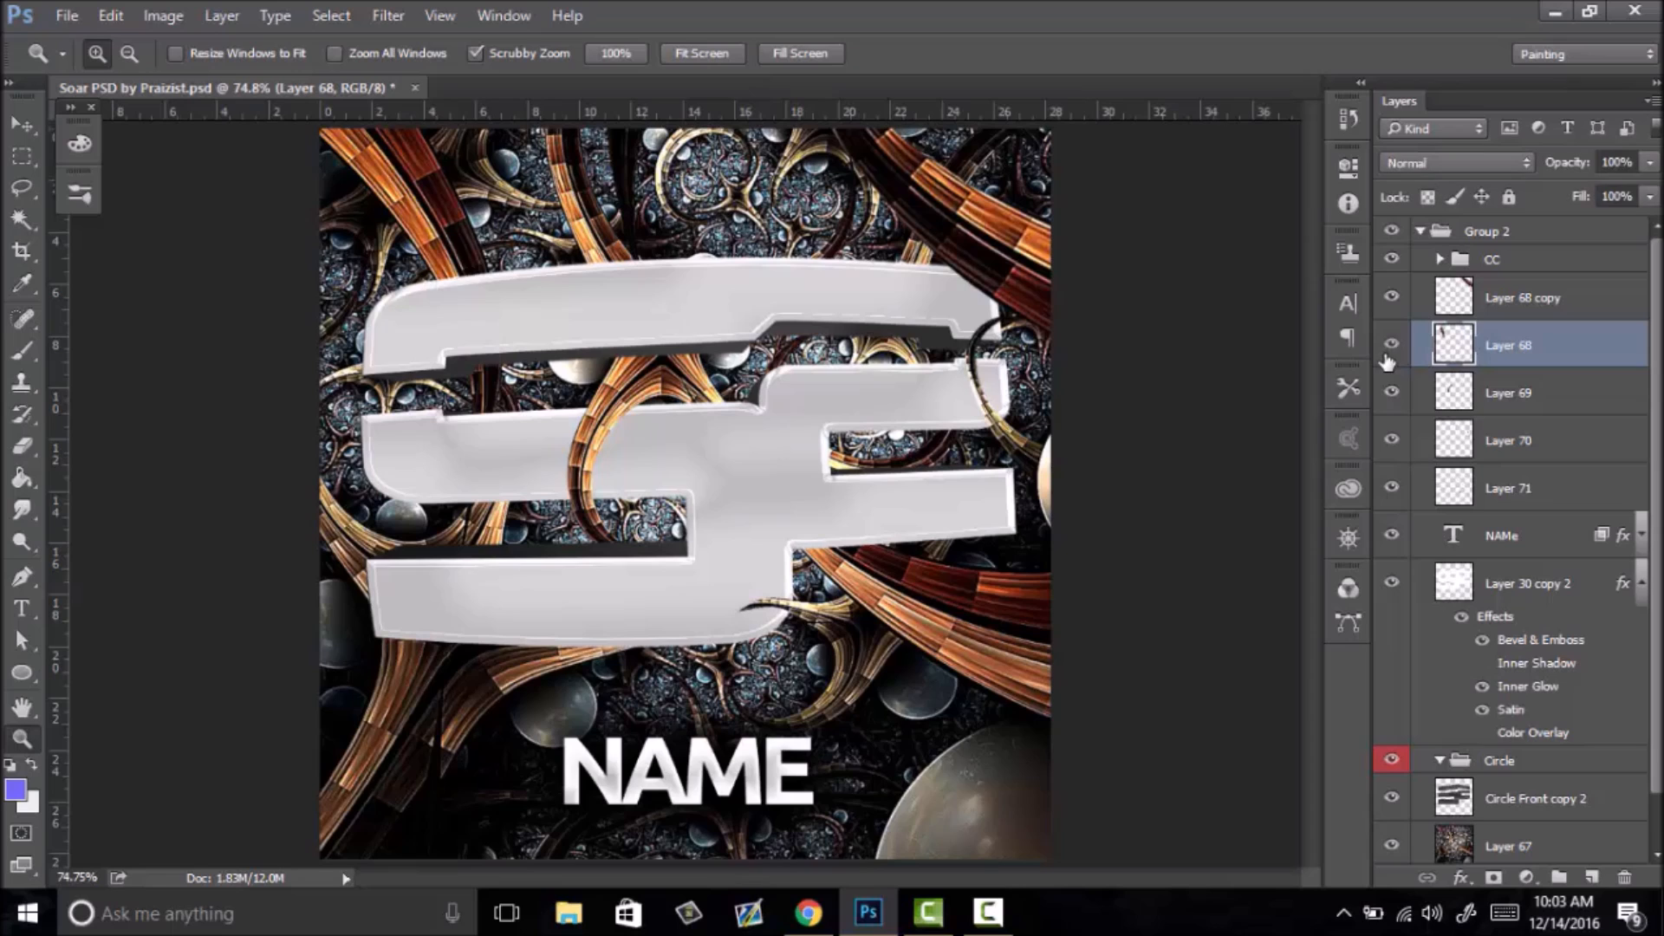
left_click(1392, 403)
left_click(1451, 394)
key("ctrl+j")
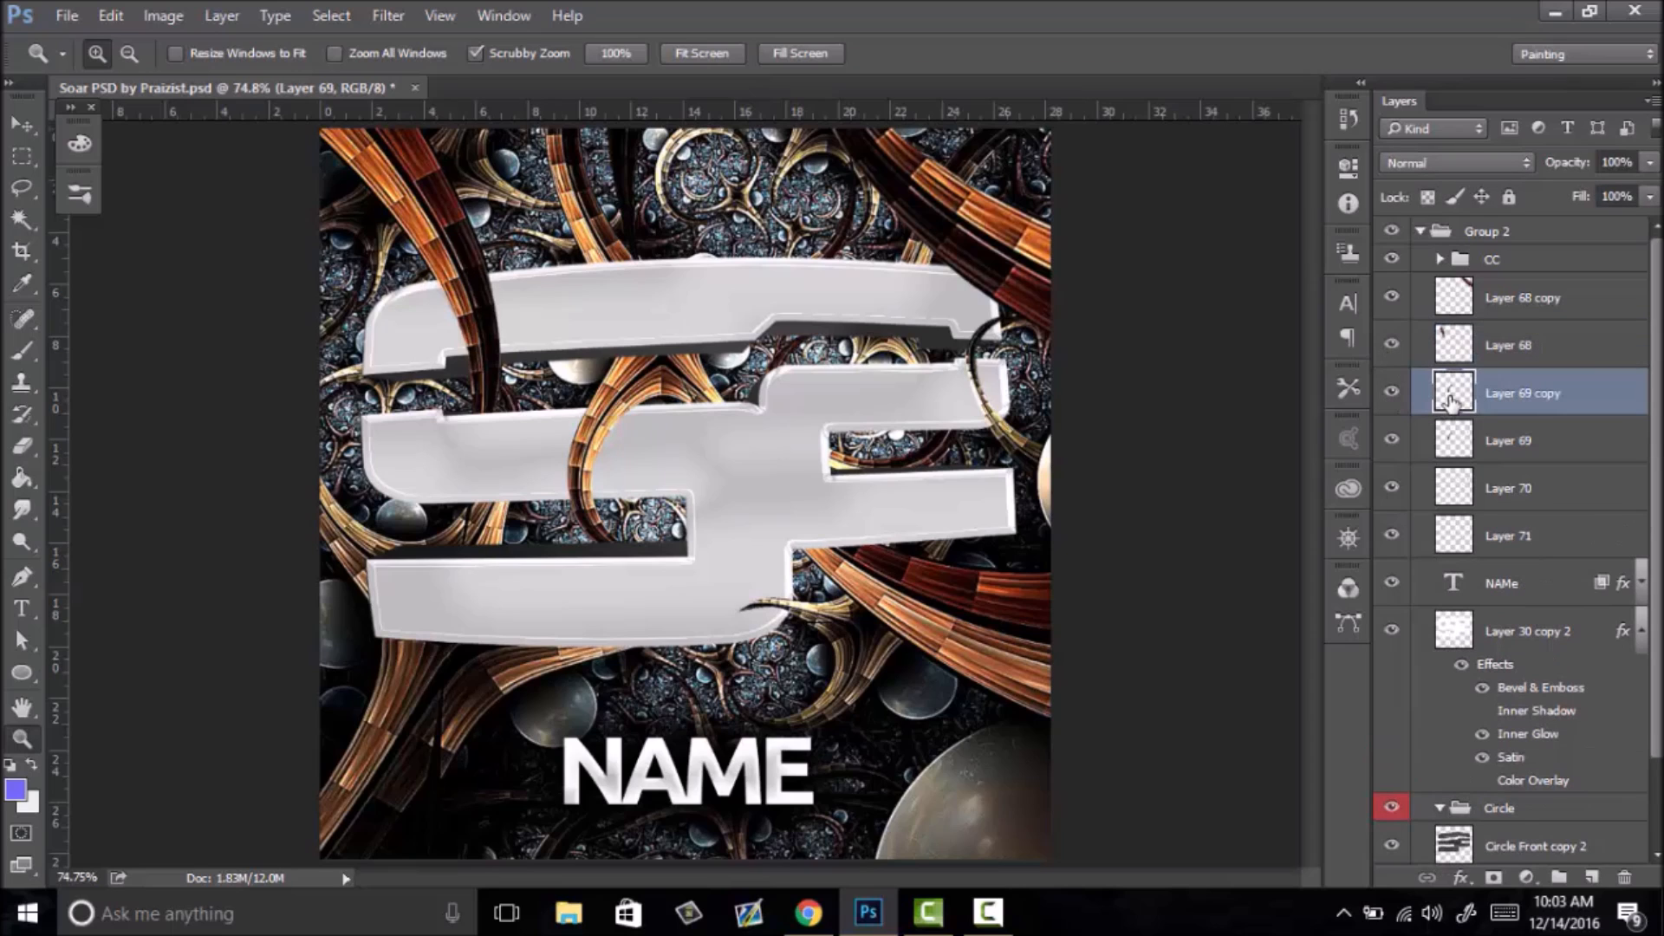
key("ctrl+t")
right_click(585, 569)
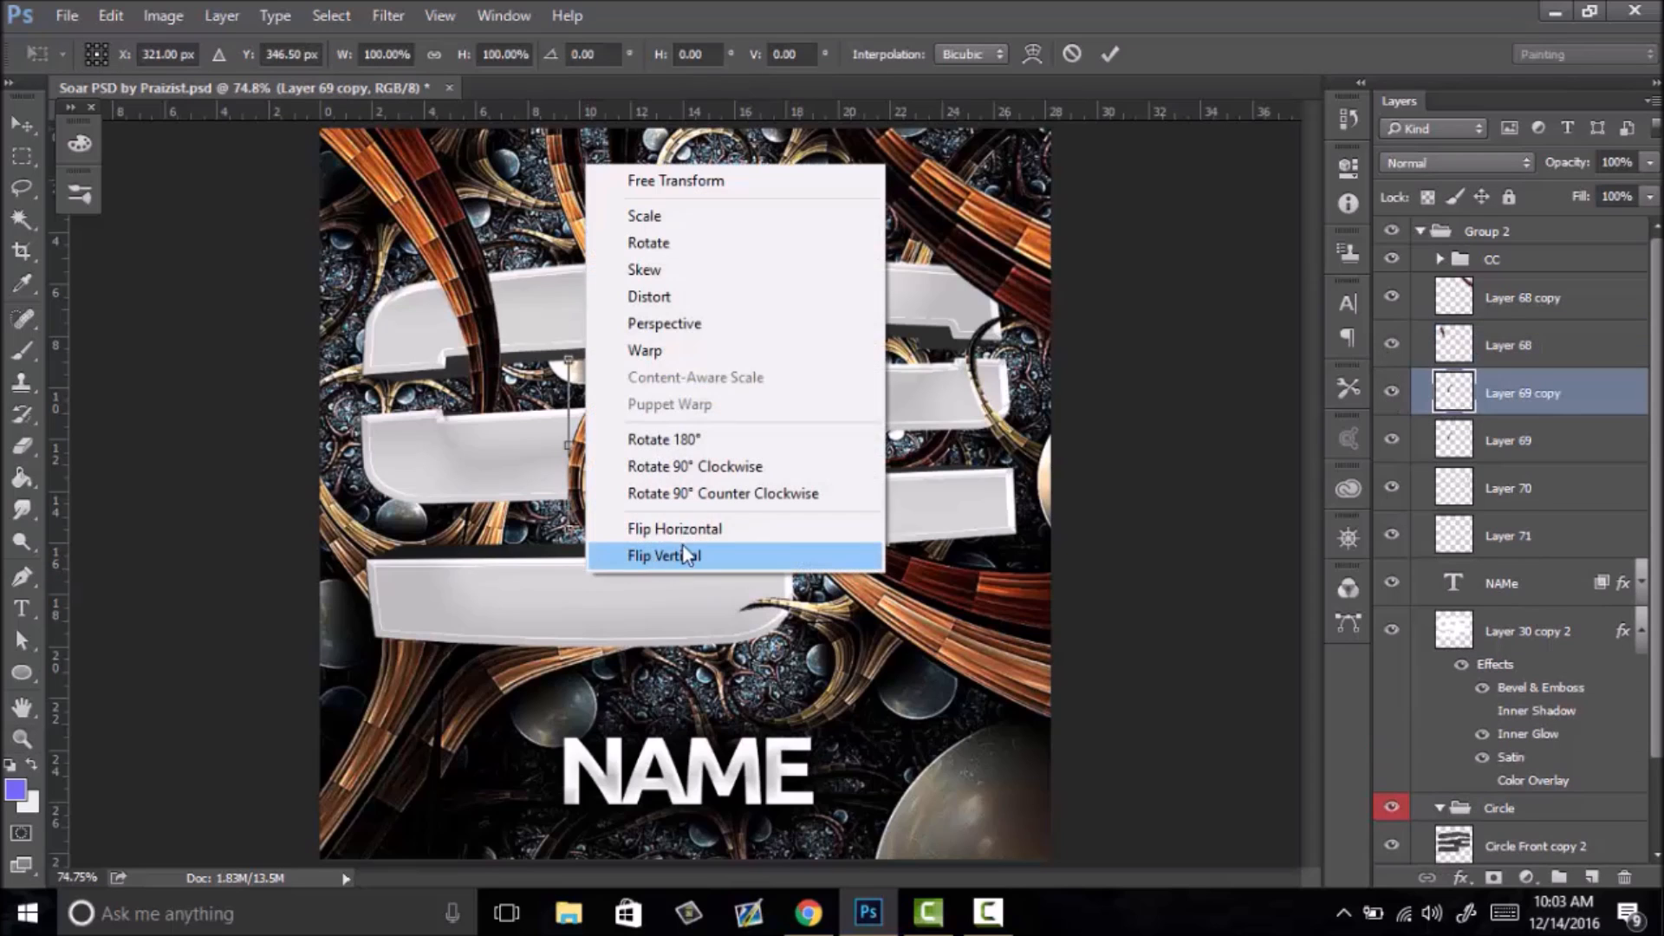
left_click(666, 552)
- Rotate, flip and position Layer 69 copy so it continues the curved strand across the logo's lower bar to the lower-left background strand
left_click_drag(630, 503, 675, 654)
left_click_drag(779, 643, 635, 741)
right_click(661, 667)
left_click(694, 557)
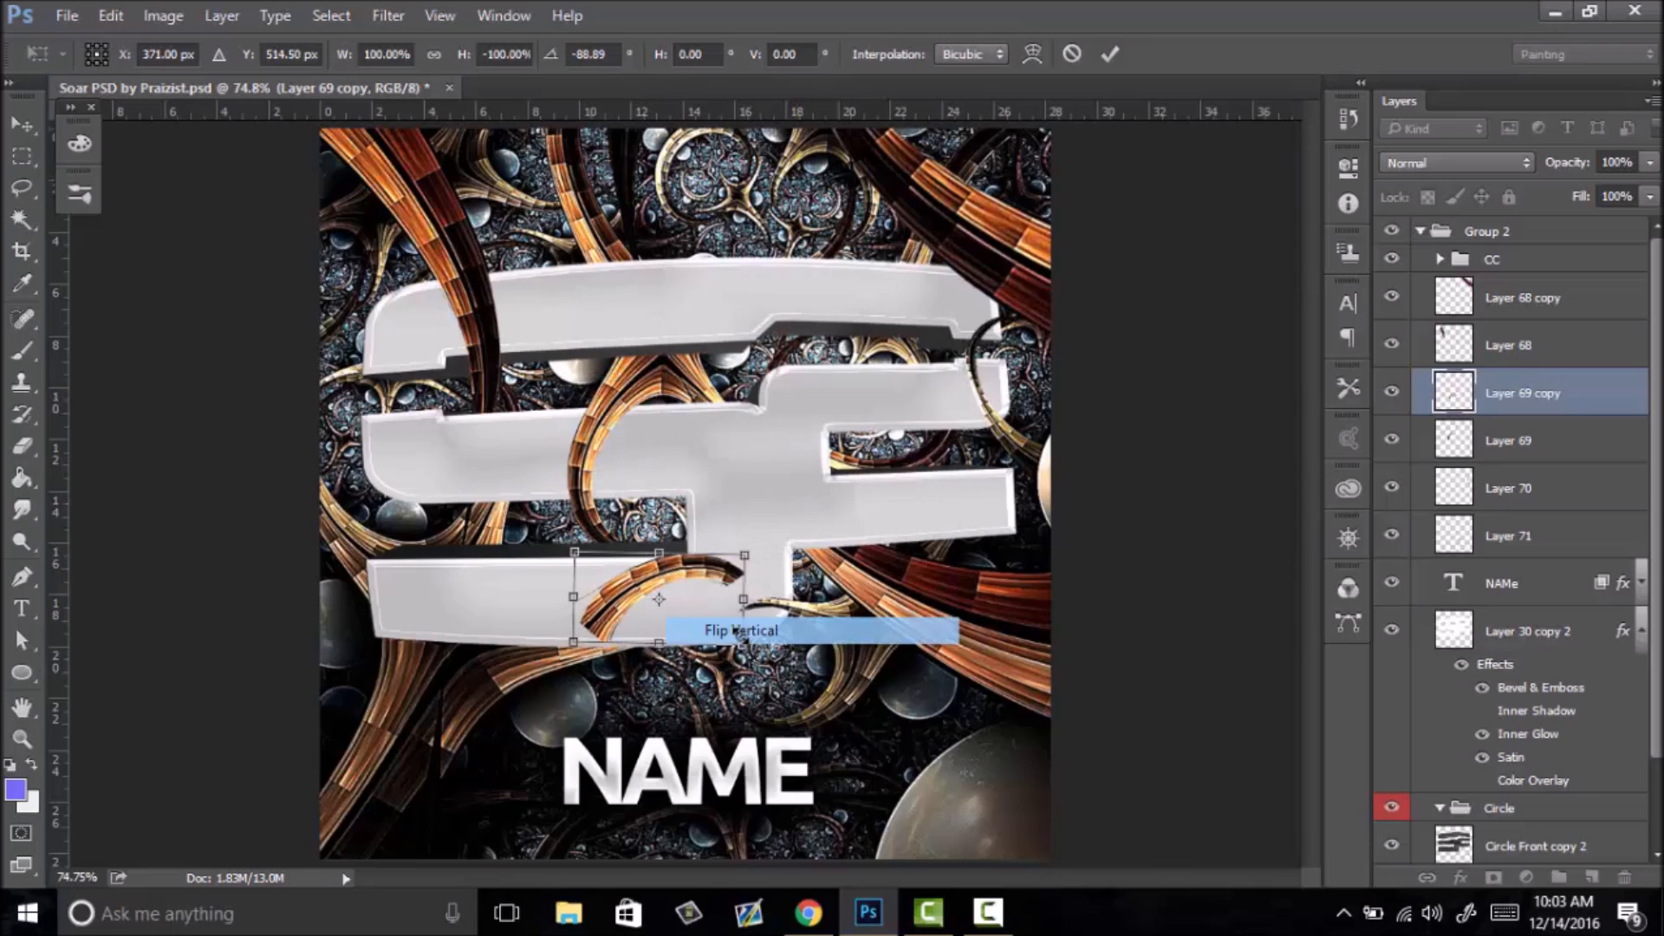
left_click_drag(647, 640, 635, 617)
left_click_drag(785, 538, 651, 409)
mouse_move(598, 592)
left_mouse_down()
mouse_move(628, 574)
mouse_move(608, 604)
left_mouse_up()
left_click_drag(525, 666, 457, 708)
left_click_drag(583, 656, 527, 649)
key("z")
key("Return")
- Blend the lower end of Layer 69 copy into the background strand using a soft round 83 px Eraser with 0% hardness
left_click(518, 708)
key("e")
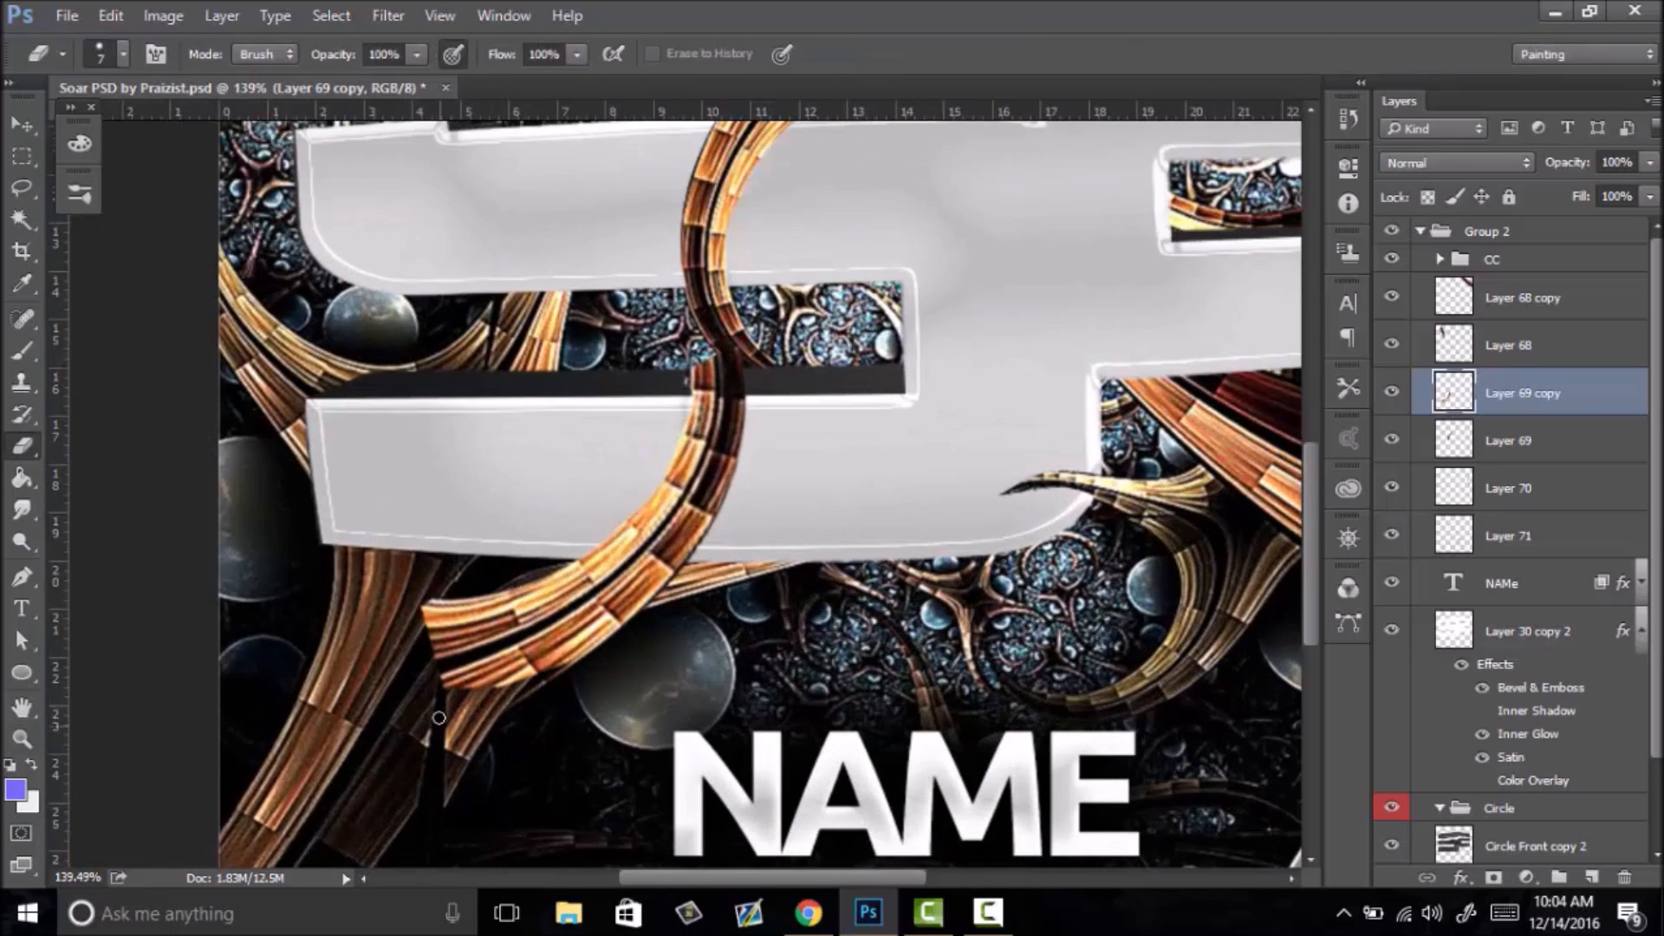
right_click(457, 685)
left_click(532, 290)
left_click(621, 166)
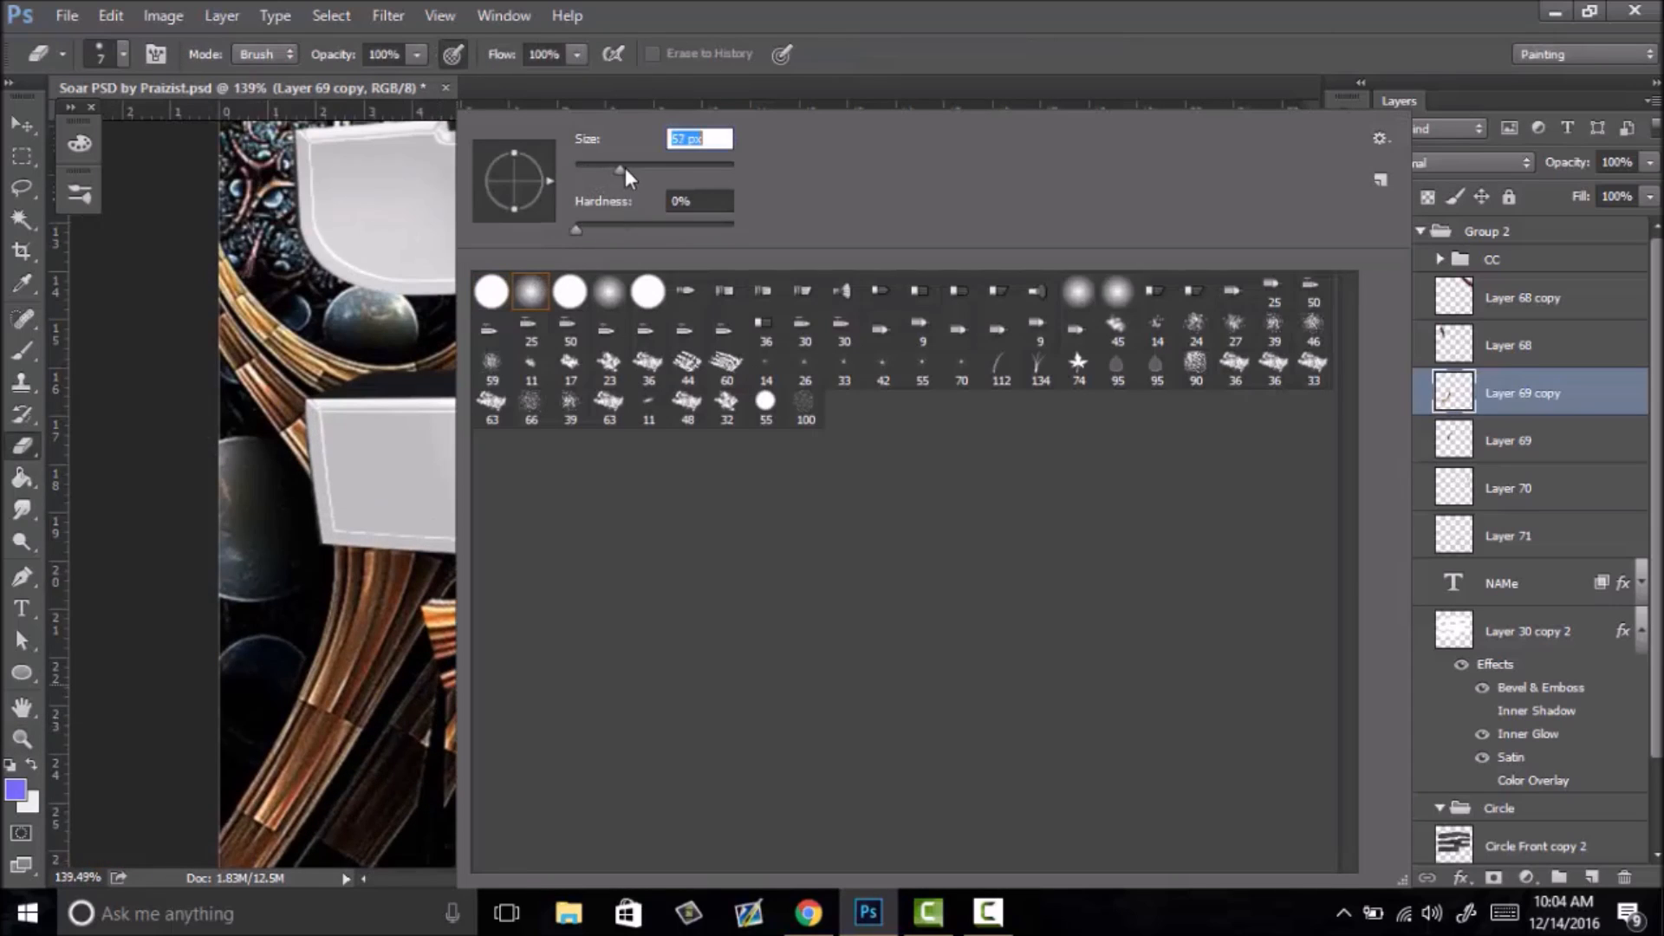
left_click(398, 718)
mouse_move(401, 716)
left_mouse_down()
mouse_move(439, 663)
mouse_move(508, 715)
mouse_move(423, 593)
mouse_move(460, 641)
mouse_move(398, 717)
mouse_move(555, 710)
mouse_move(535, 758)
left_mouse_up()
- Add a new layer above Layer 69 copy and clip it to that strand
left_click(1590, 878)
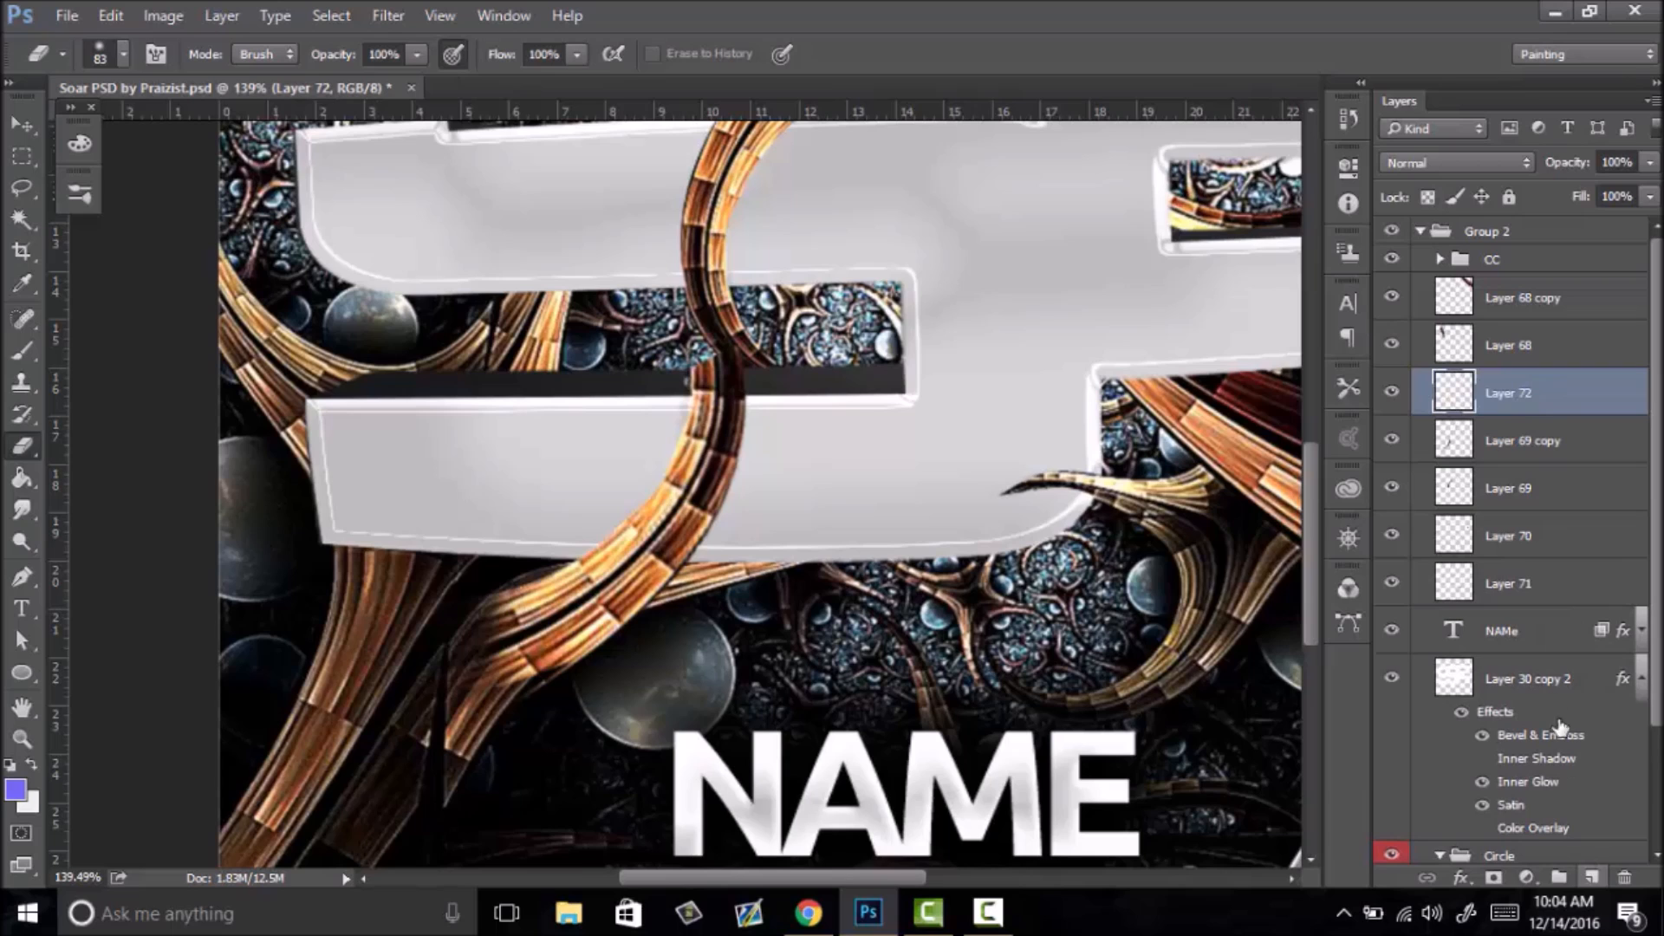
right_click(1549, 395)
left_click(1334, 550)
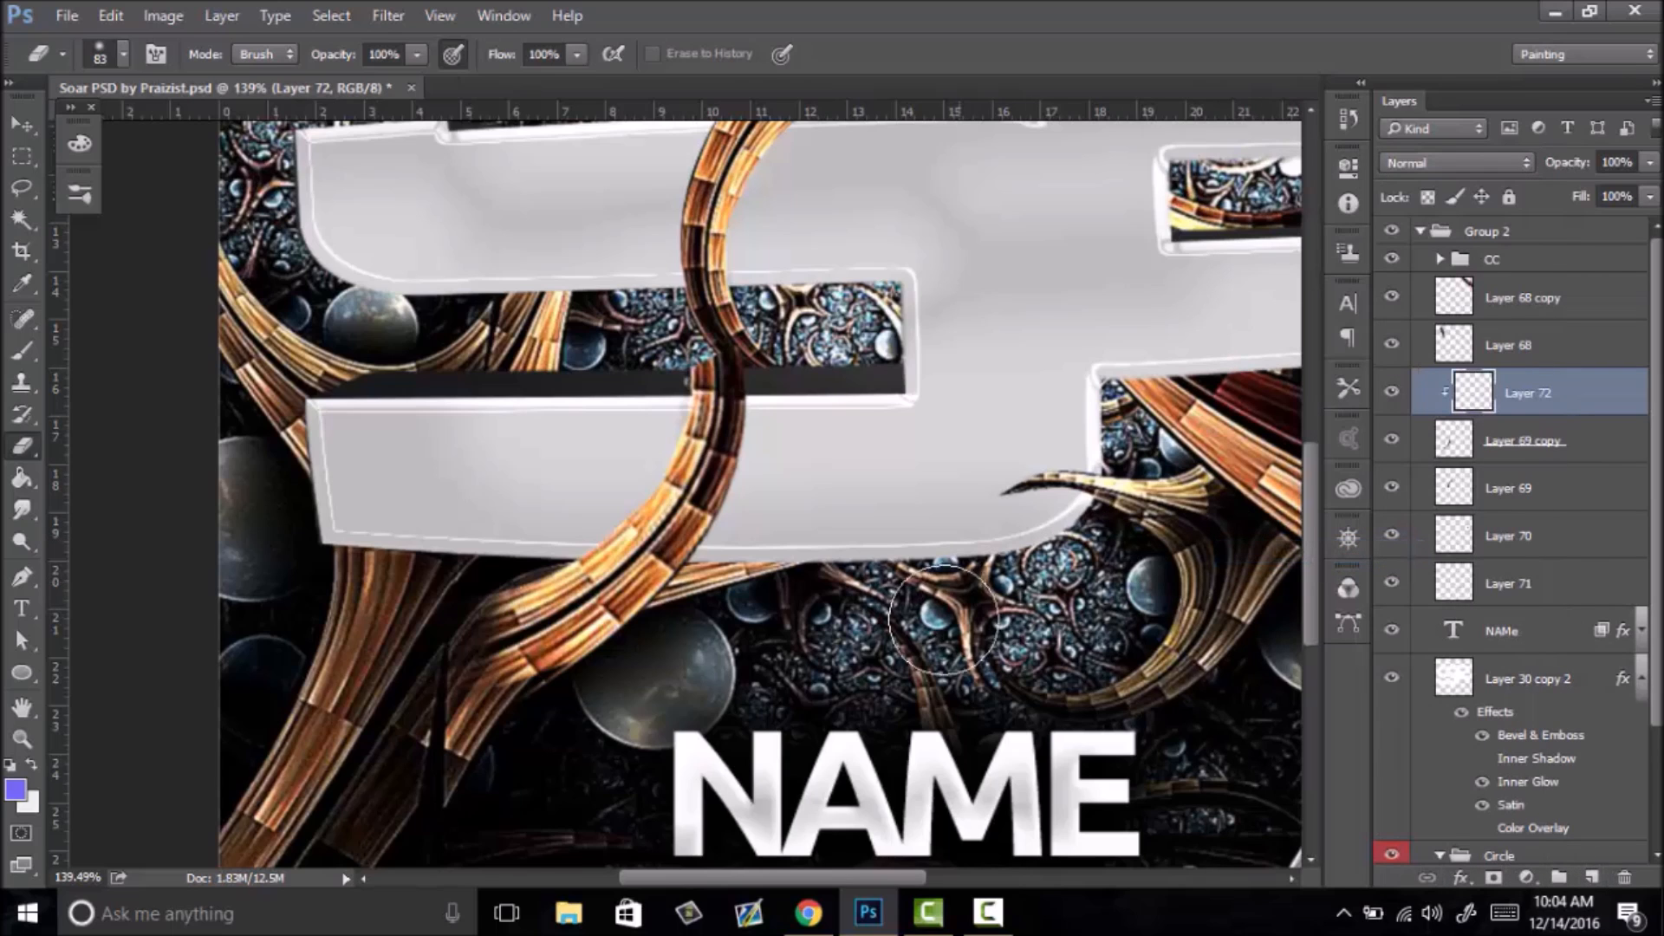
- Paint a black shadow on the strand's lower end with a soft 281 px brush and set Layer 72's opacity to 63%
key("b")
left_click(79, 143)
key("d")
left_click(533, 643)
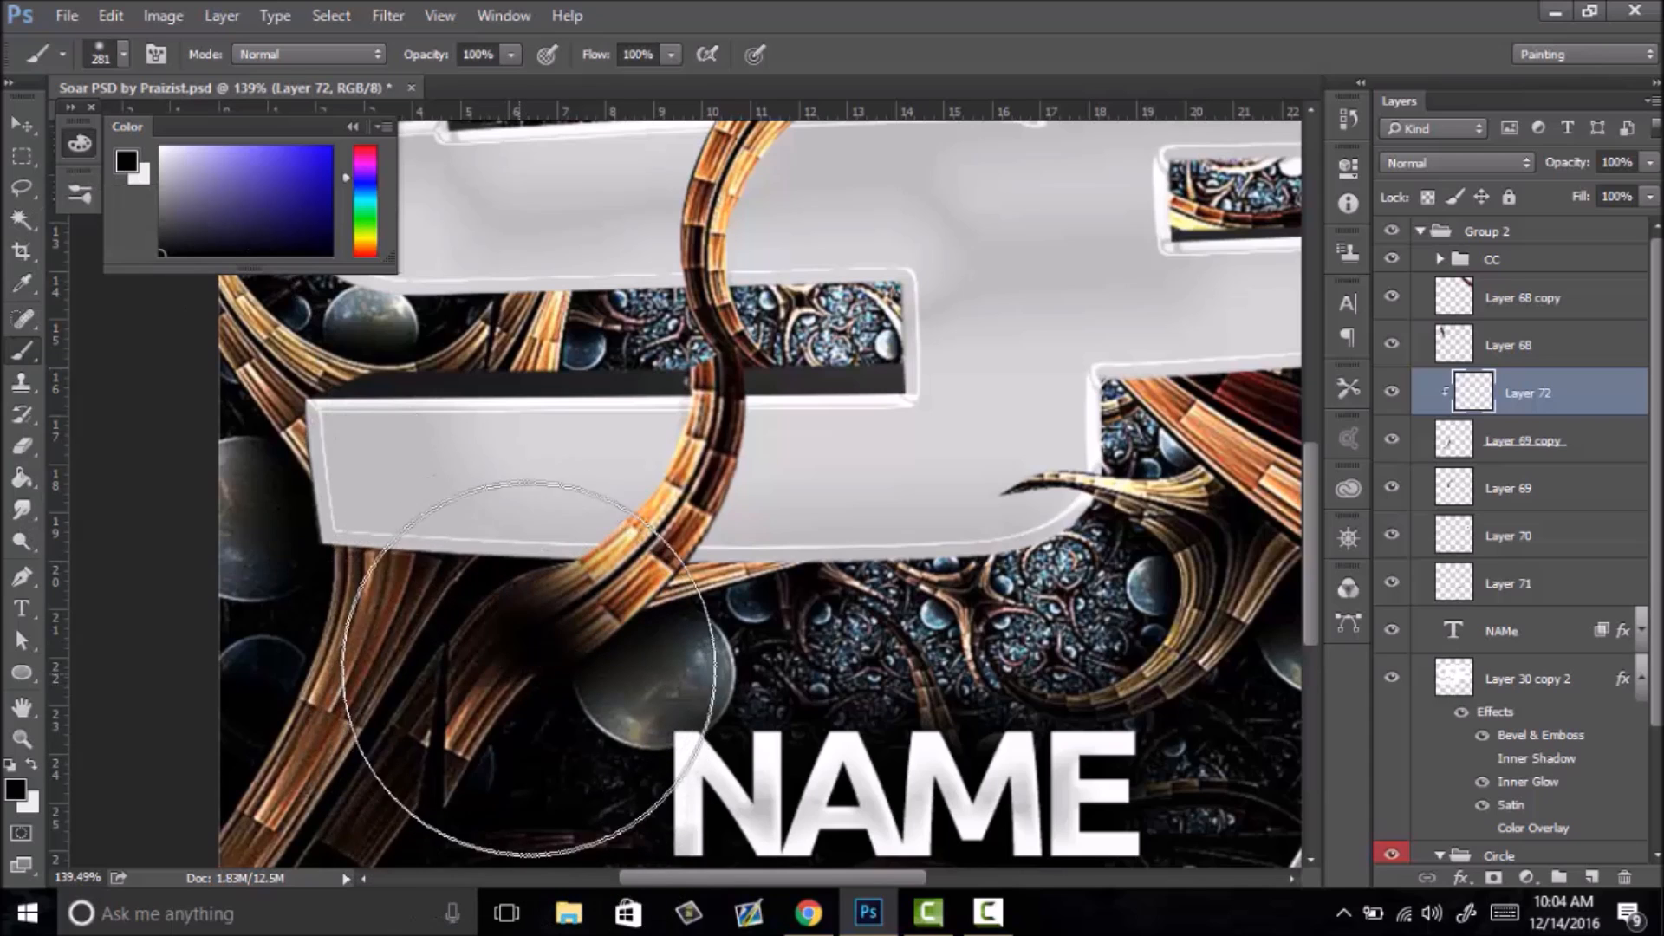
left_click_drag(1570, 165, 1538, 164)
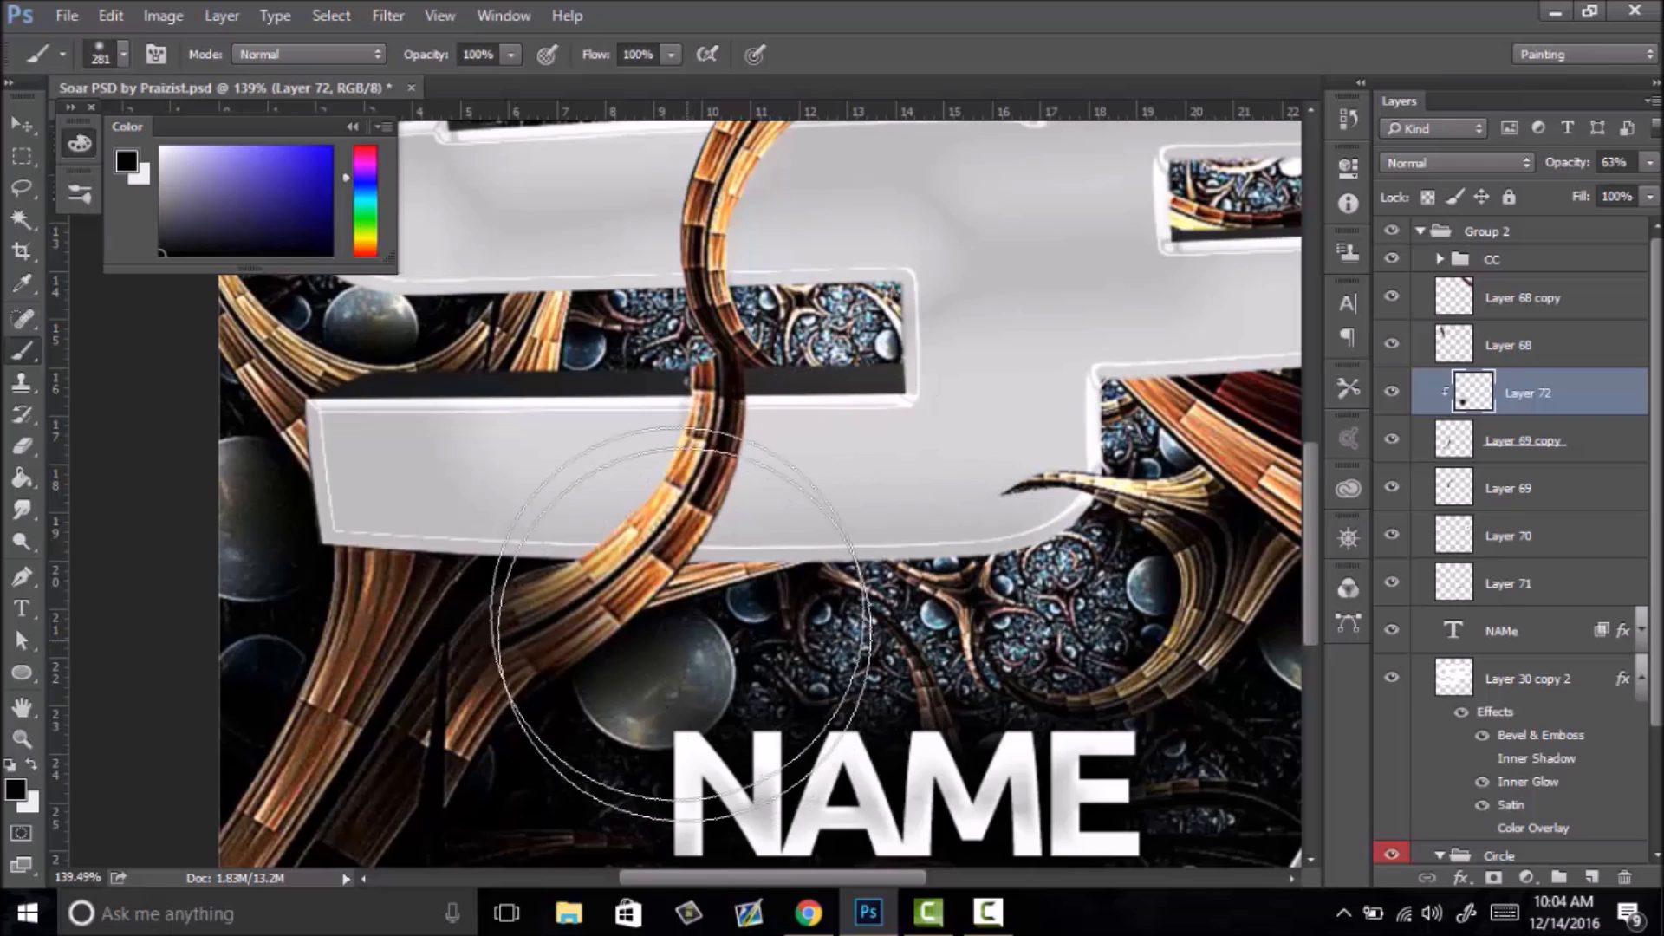
- Duplicate Layer 69 copy to get another strand piece for the joint above the logo's lower bar
key("a")
left_click(28, 739)
left_click_drag(649, 534, 705, 564)
right_click(619, 603)
left_click(606, 584)
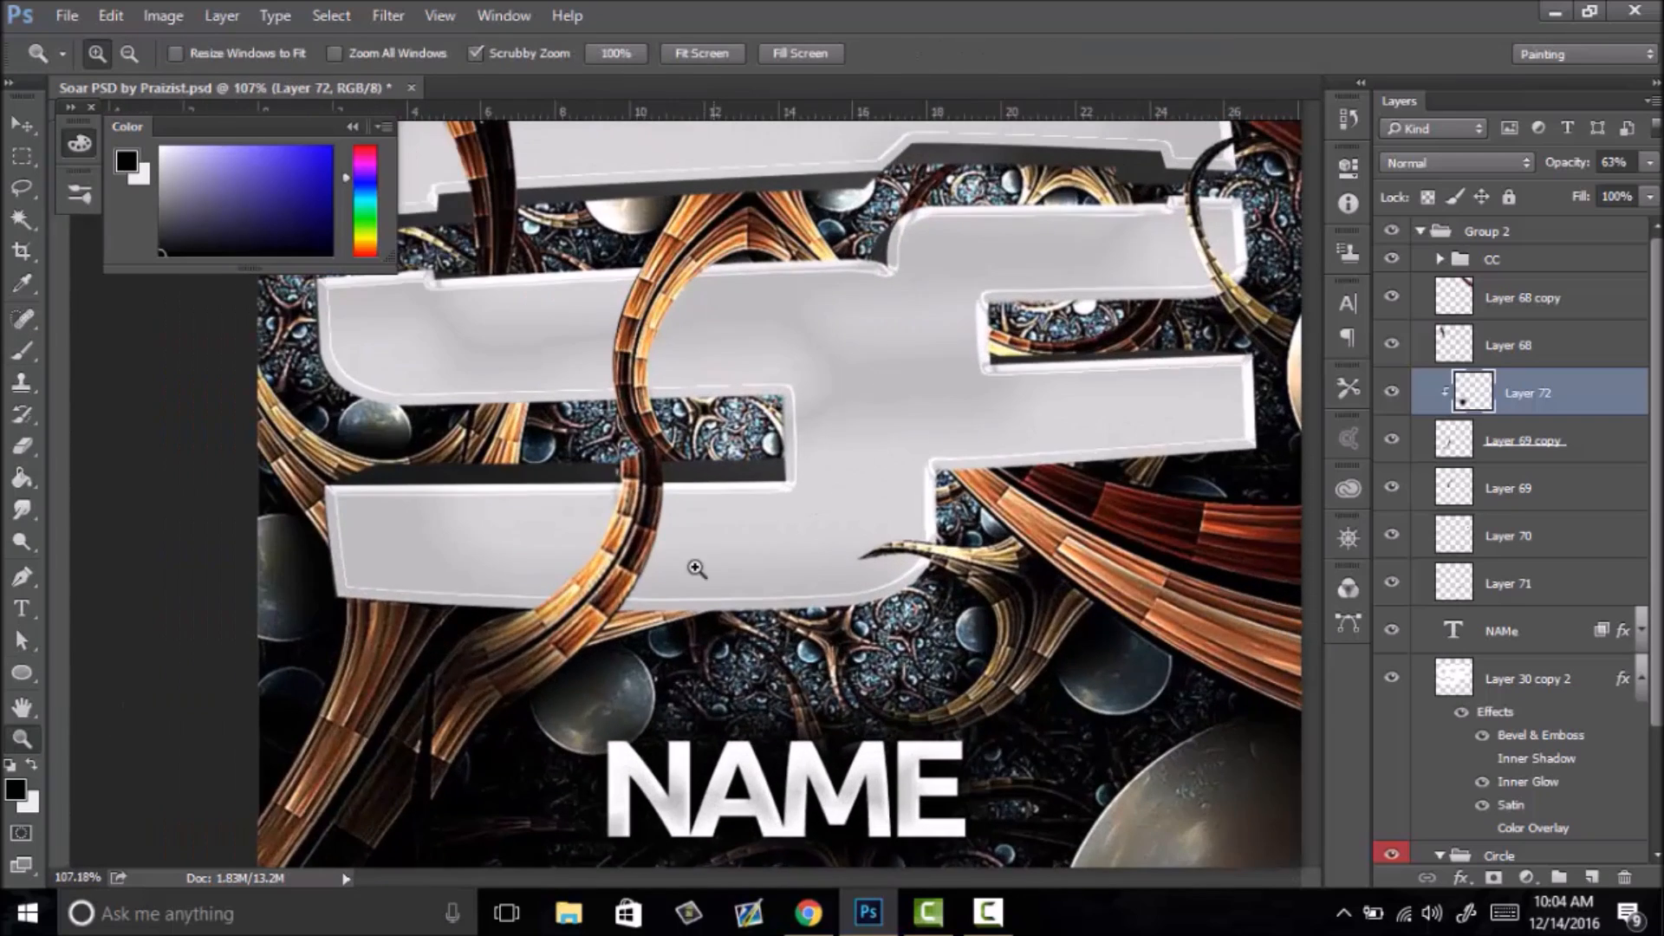
left_click_drag(596, 486, 798, 371)
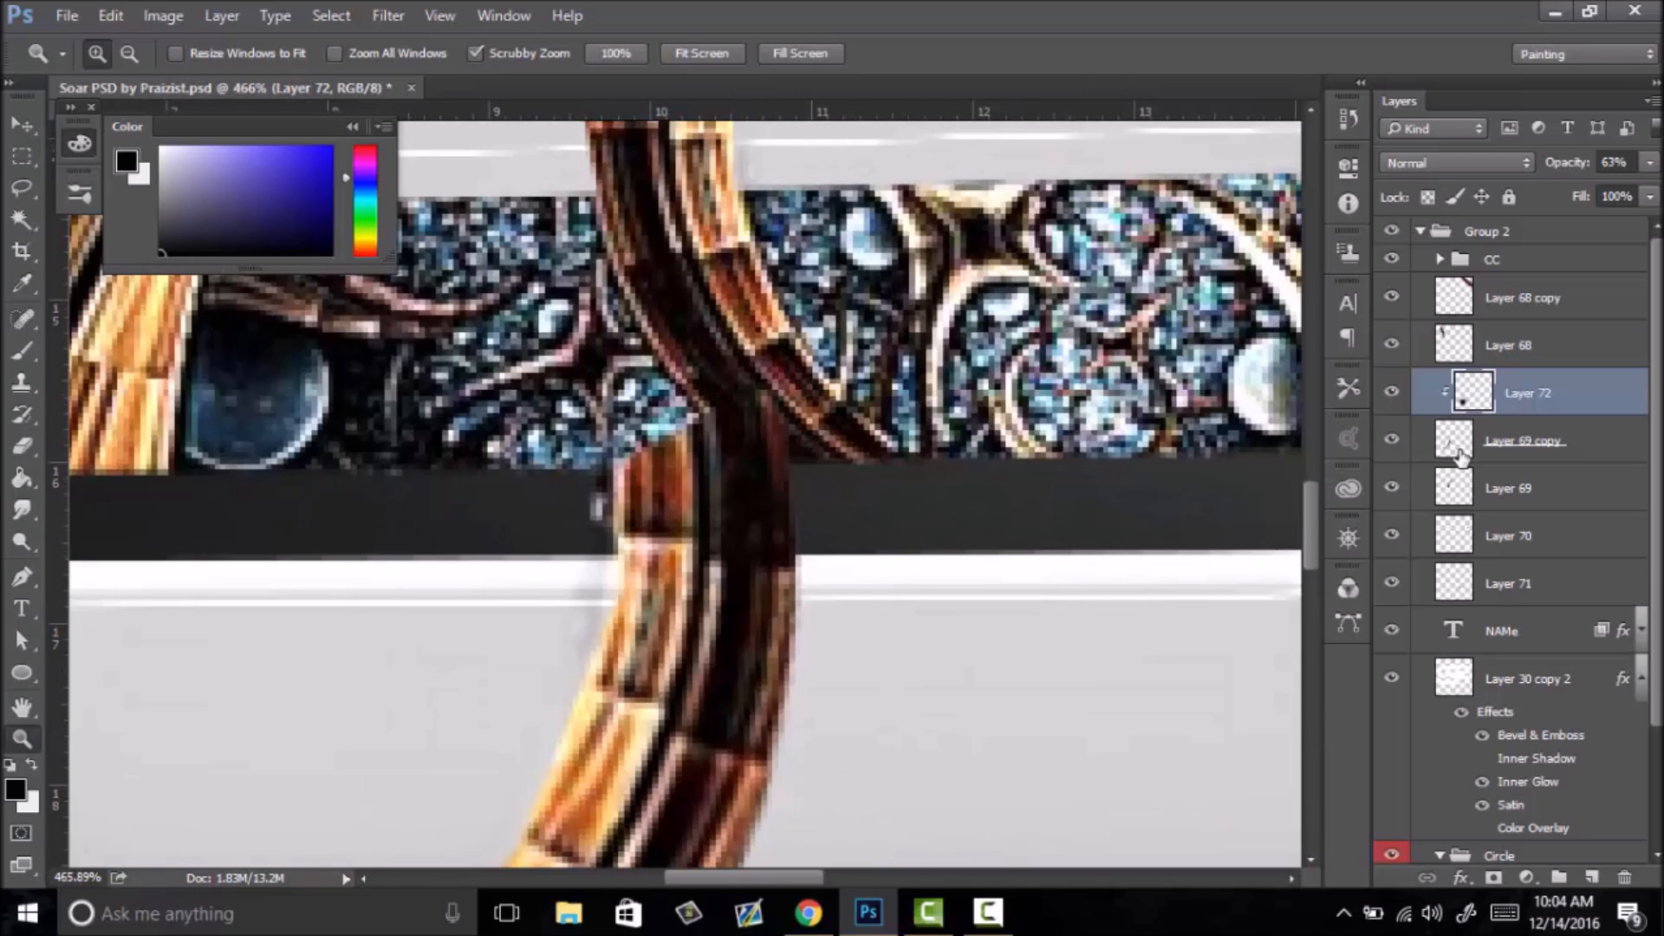
left_click(1512, 442)
key("ctrl+j")
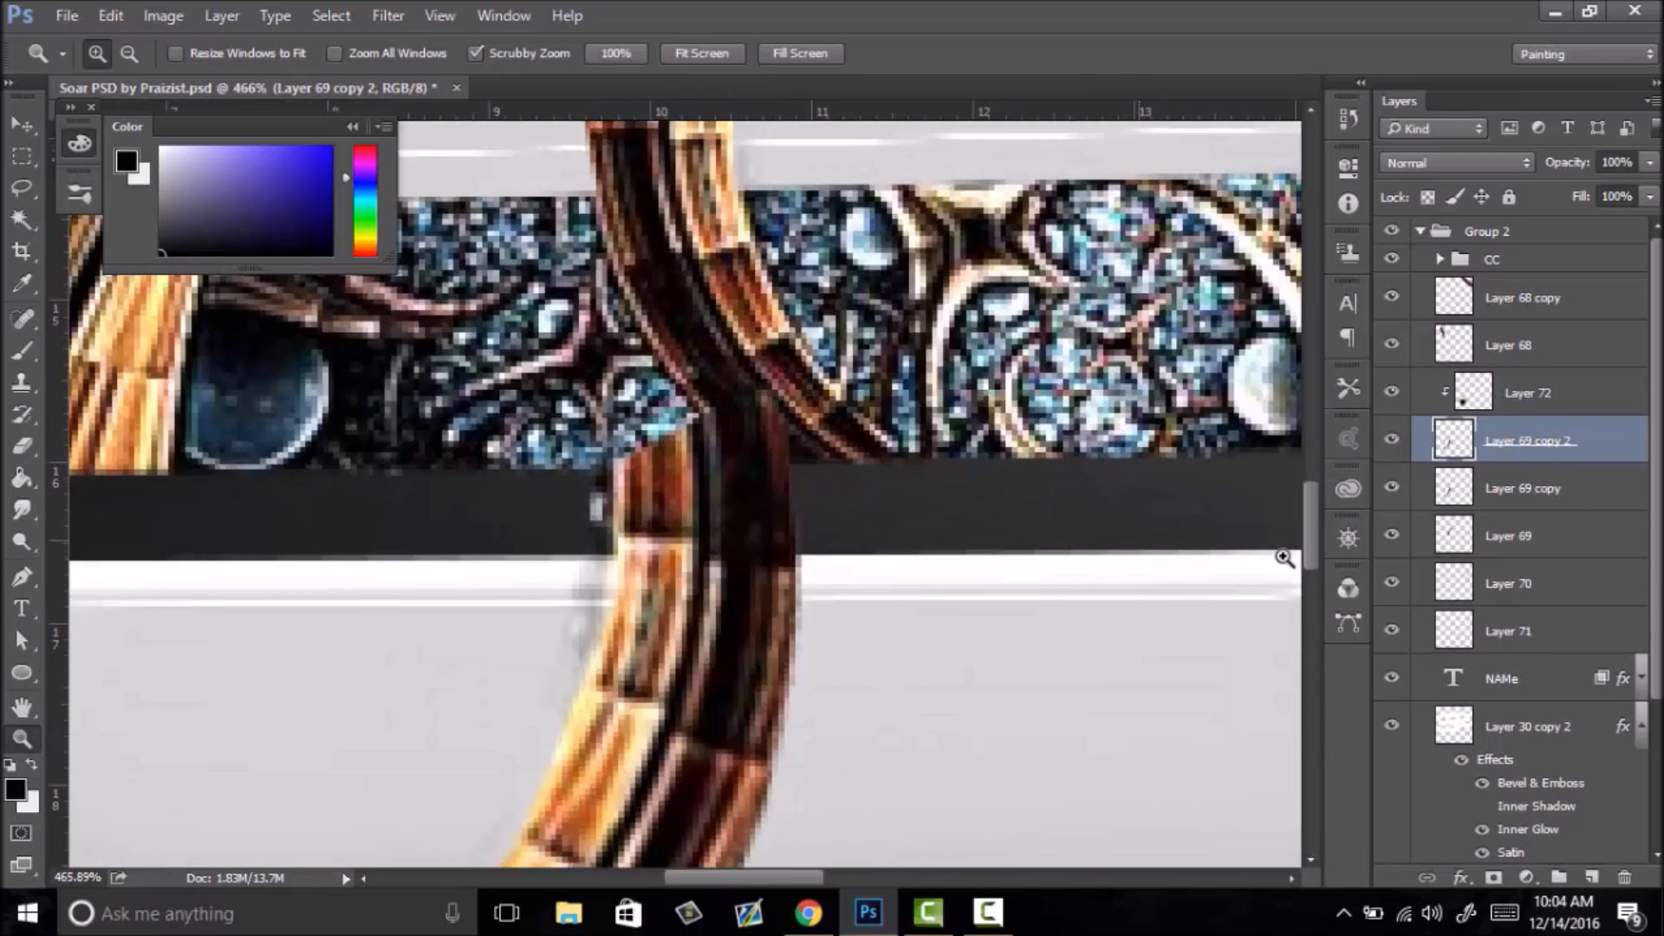
- Scale Layer 69 copy to about 77%, rotate it to about -75° and place its end at the joint above the lower bar
left_click(1582, 498)
key("ctrl+t")
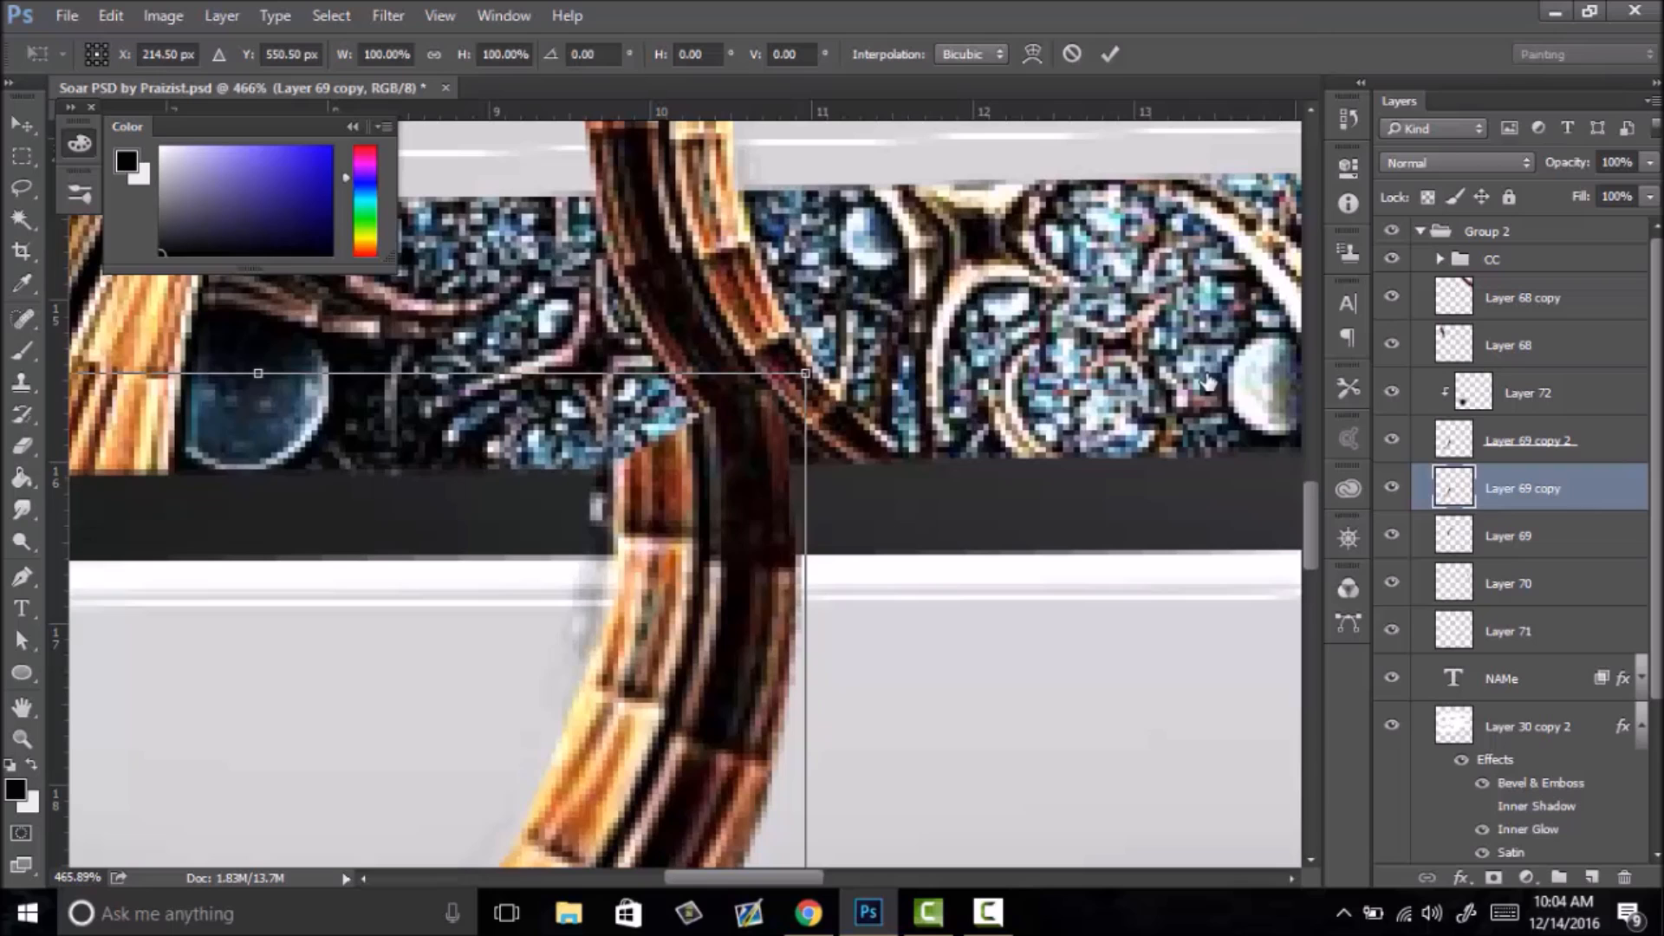
left_click_drag(805, 373, 548, 674)
left_click_drag(508, 730, 724, 89)
left_click_drag(897, 470, 533, 136)
left_click_drag(940, 278, 815, 150)
left_click_drag(692, 485, 854, 374)
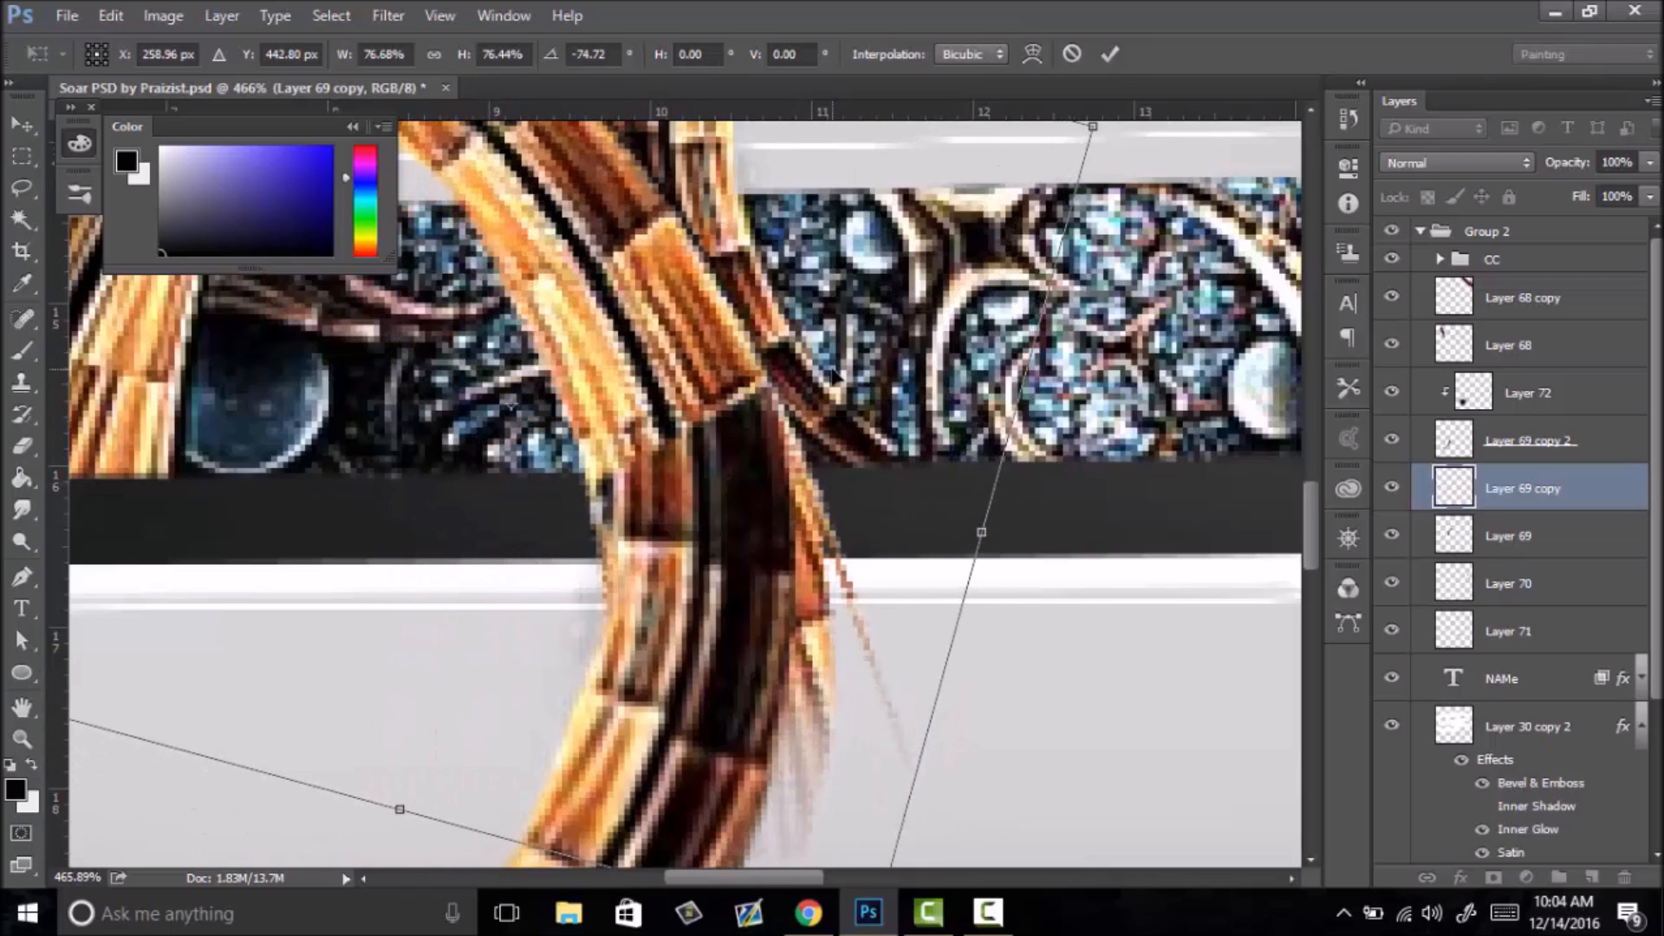
key("Return")
- Erase the stray edges of the Layer 69 copy strand piece beside the joint above the lower bar with a 17 px eraser
key("z")
mouse_move(840, 490)
left_mouse_down()
mouse_move(824, 663)
mouse_move(878, 570)
left_mouse_up()
key("e")
right_click(915, 545)
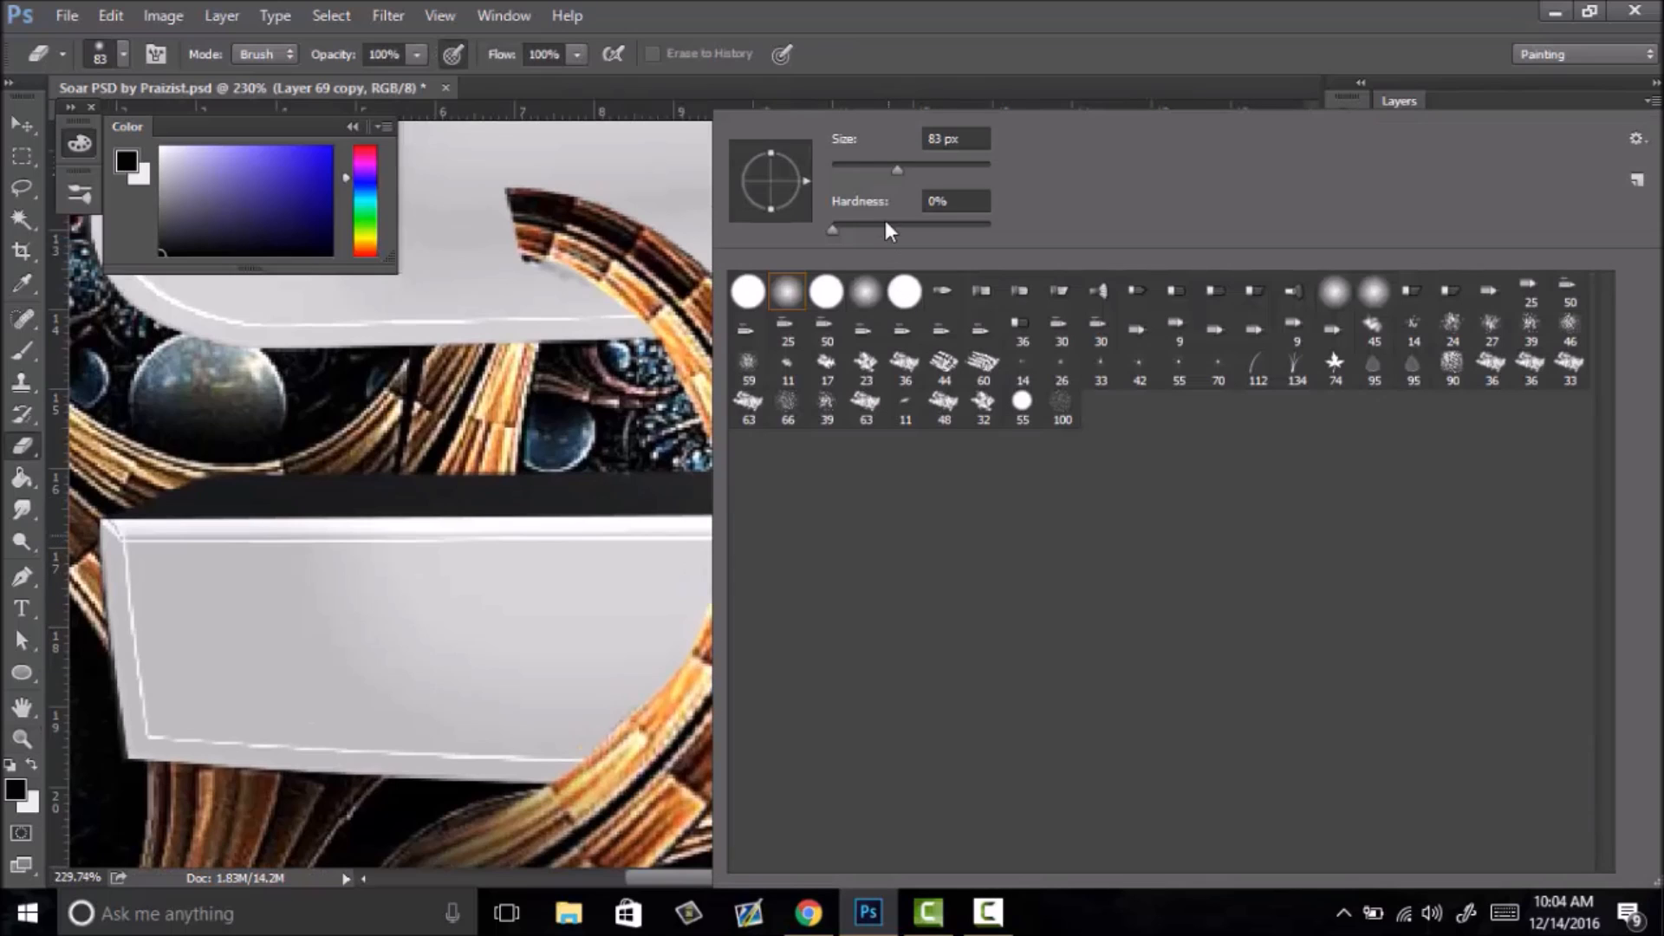
left_click(480, 499)
left_click_drag(856, 530, 838, 481)
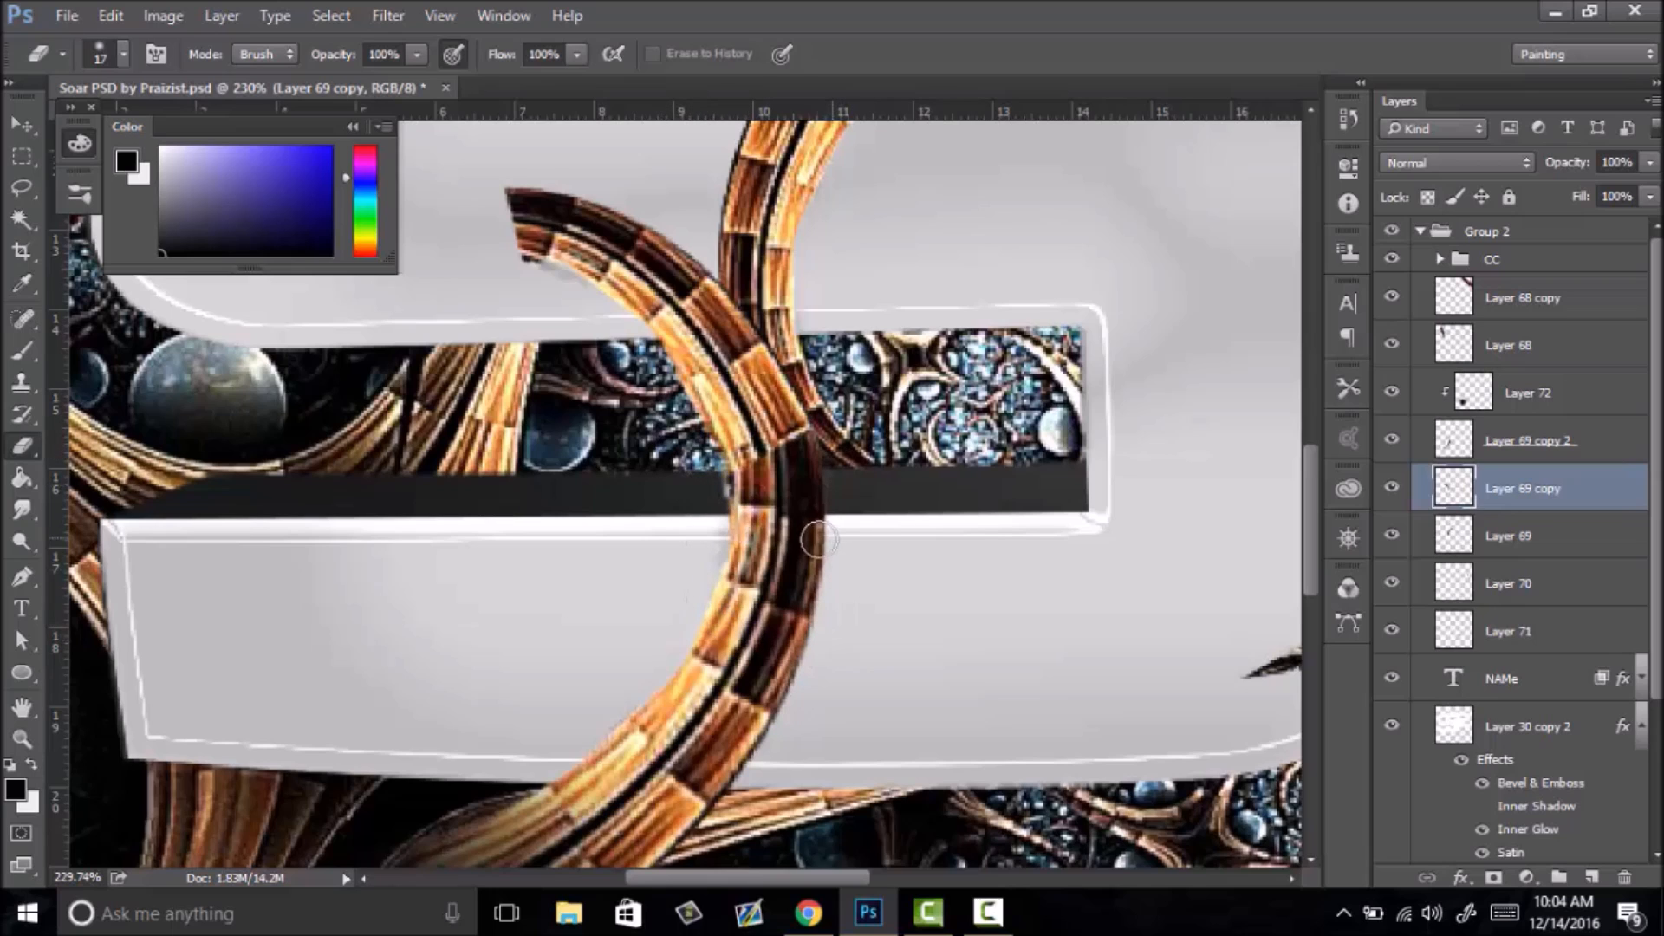
- Erase the part of the strand piece that overlaps the upper strand in the gap between the logo's middle and lower bars
key("ctrl+space")
left_click_drag(838, 513, 714, 598)
left_click_drag(764, 482, 827, 468)
left_click_drag(761, 360, 659, 399)
mouse_move(779, 327)
left_mouse_down()
mouse_move(714, 412)
mouse_move(805, 350)
mouse_move(783, 394)
mouse_move(825, 379)
left_mouse_up()
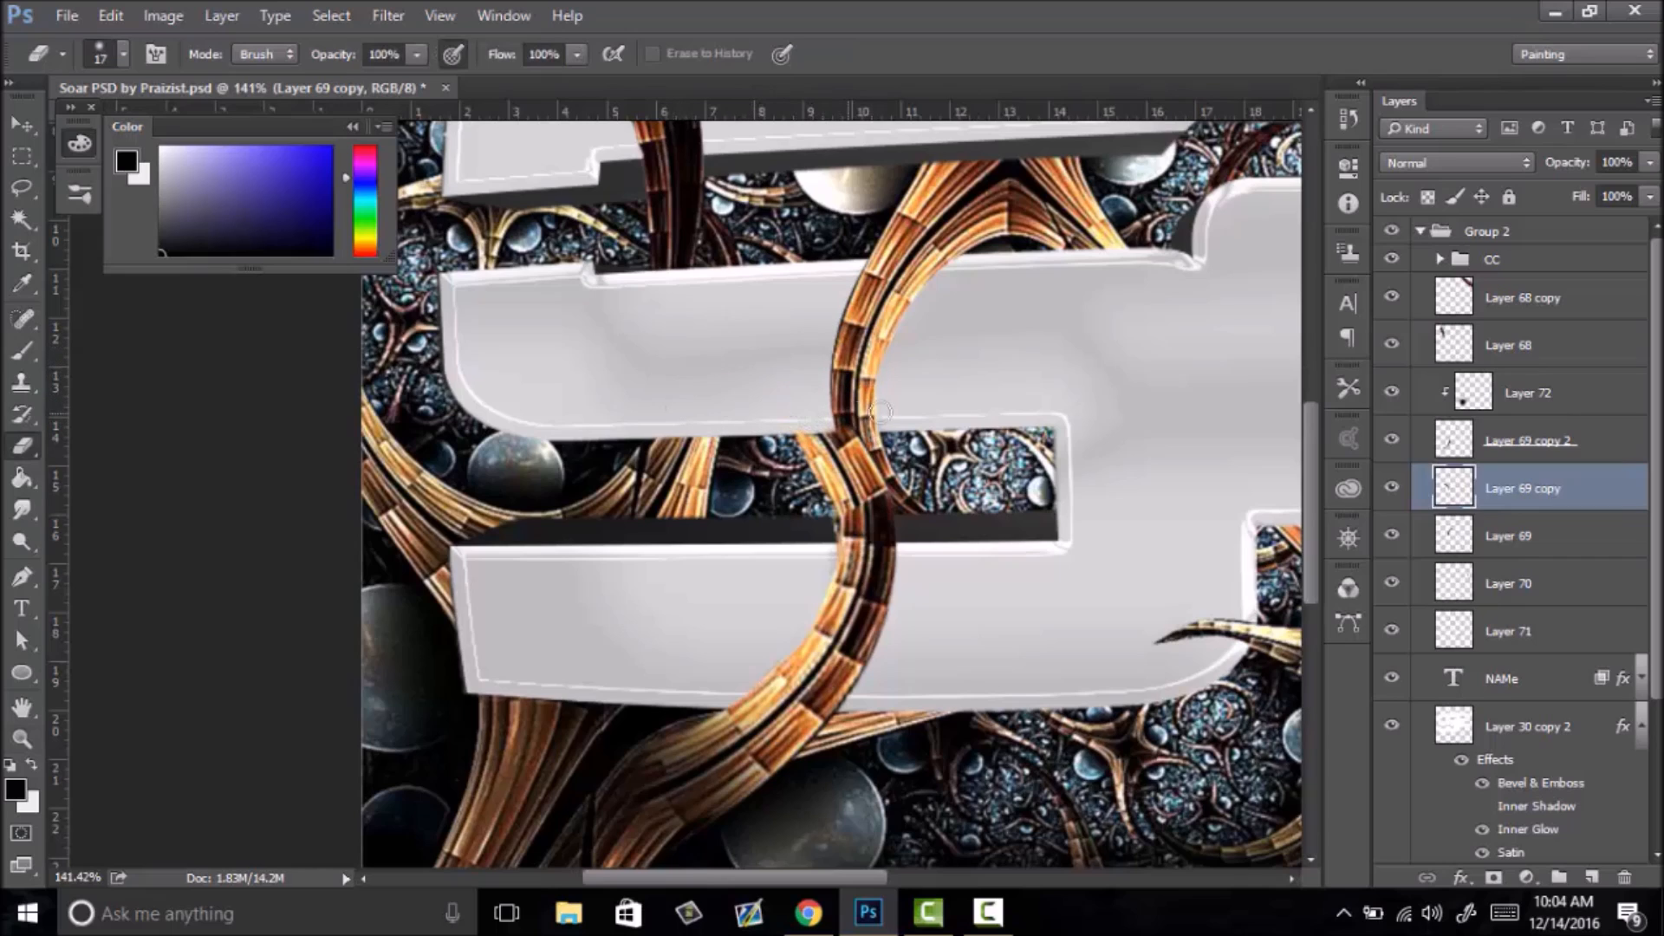
left_click_drag(875, 470, 859, 468)
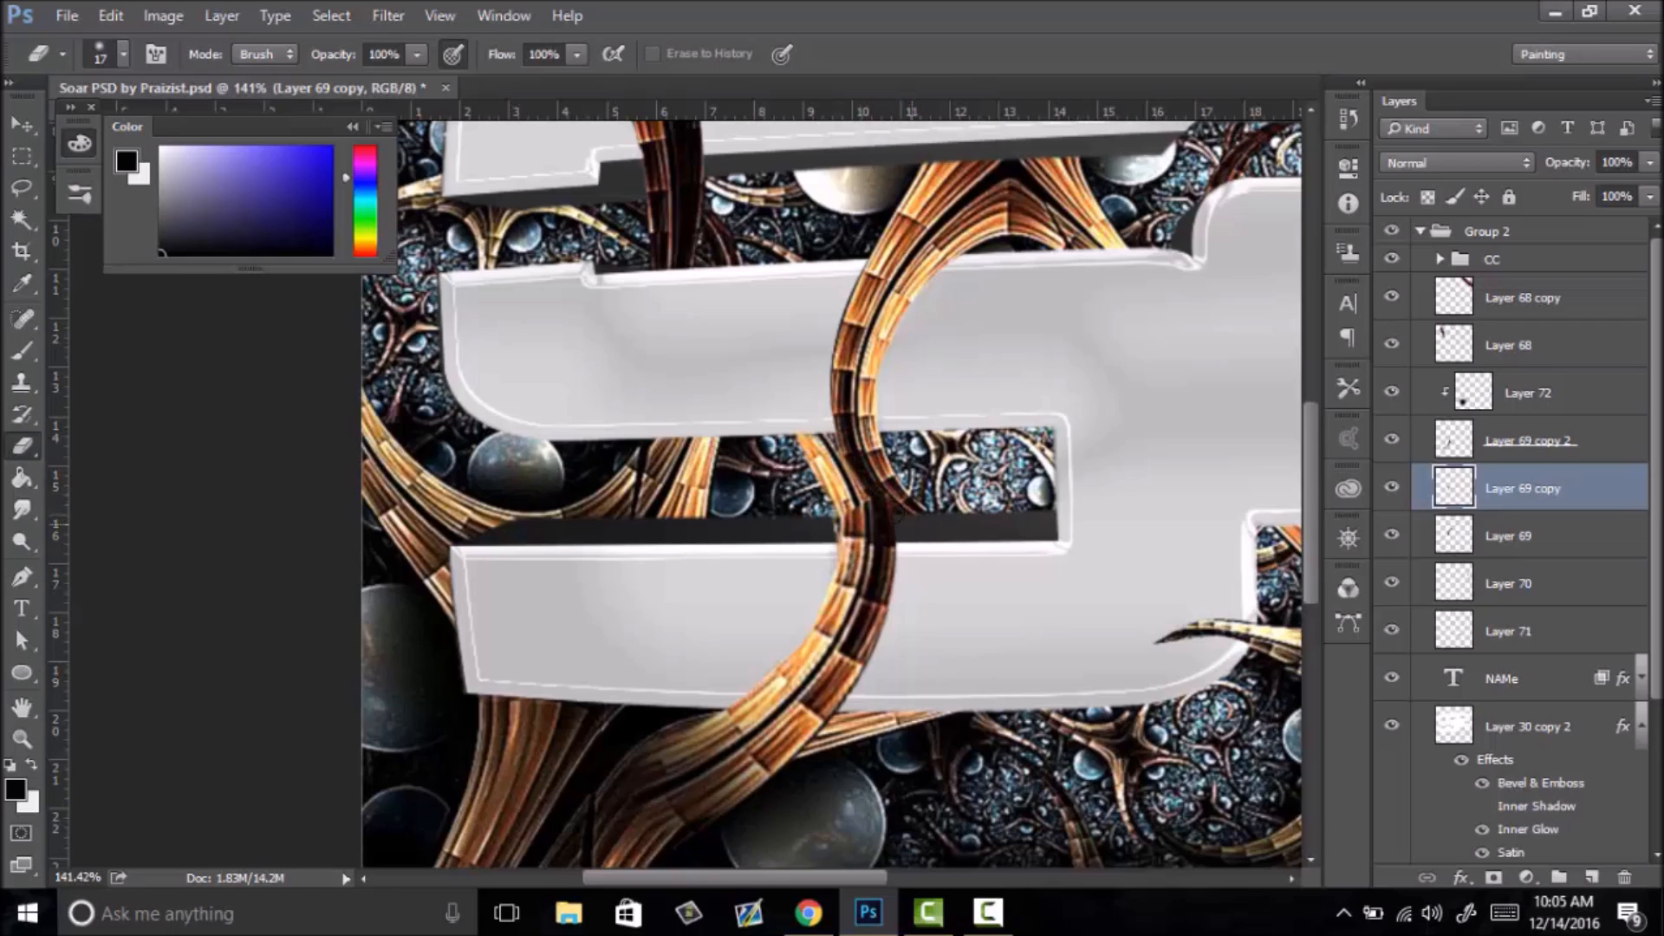
- Check the joint with Layer 69 copy hidden and shown, and nudge that strand piece slightly to the right
key("z")
left_click_drag(877, 511, 824, 538)
right_click(838, 534)
left_click(899, 555)
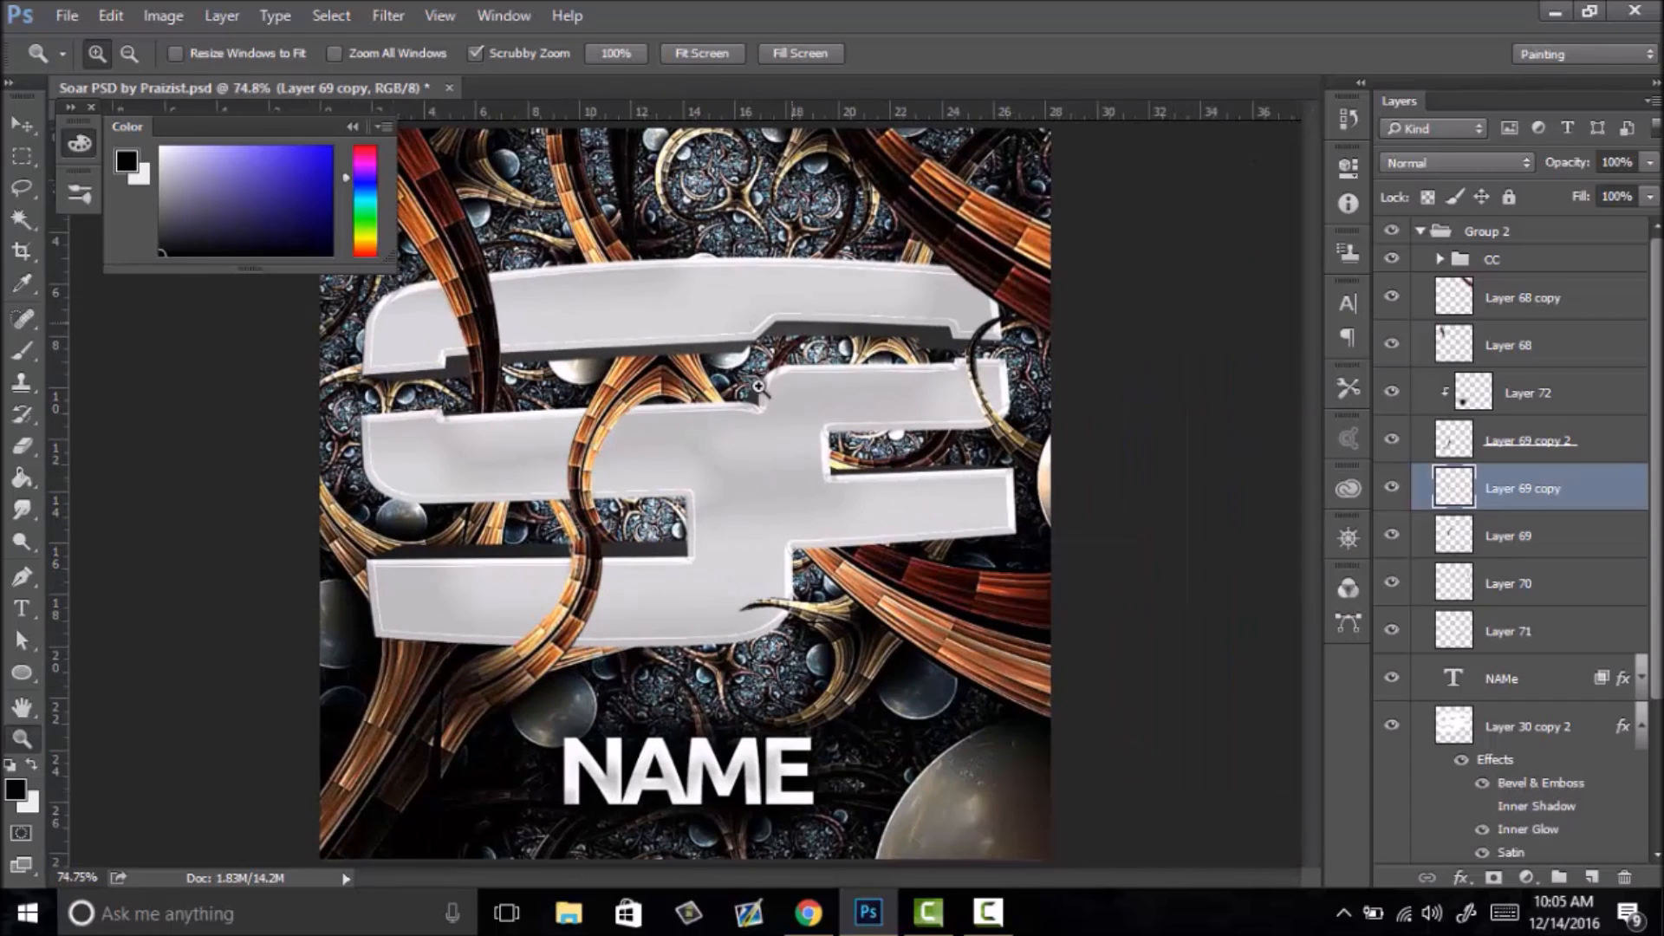
left_click_drag(501, 502, 679, 523)
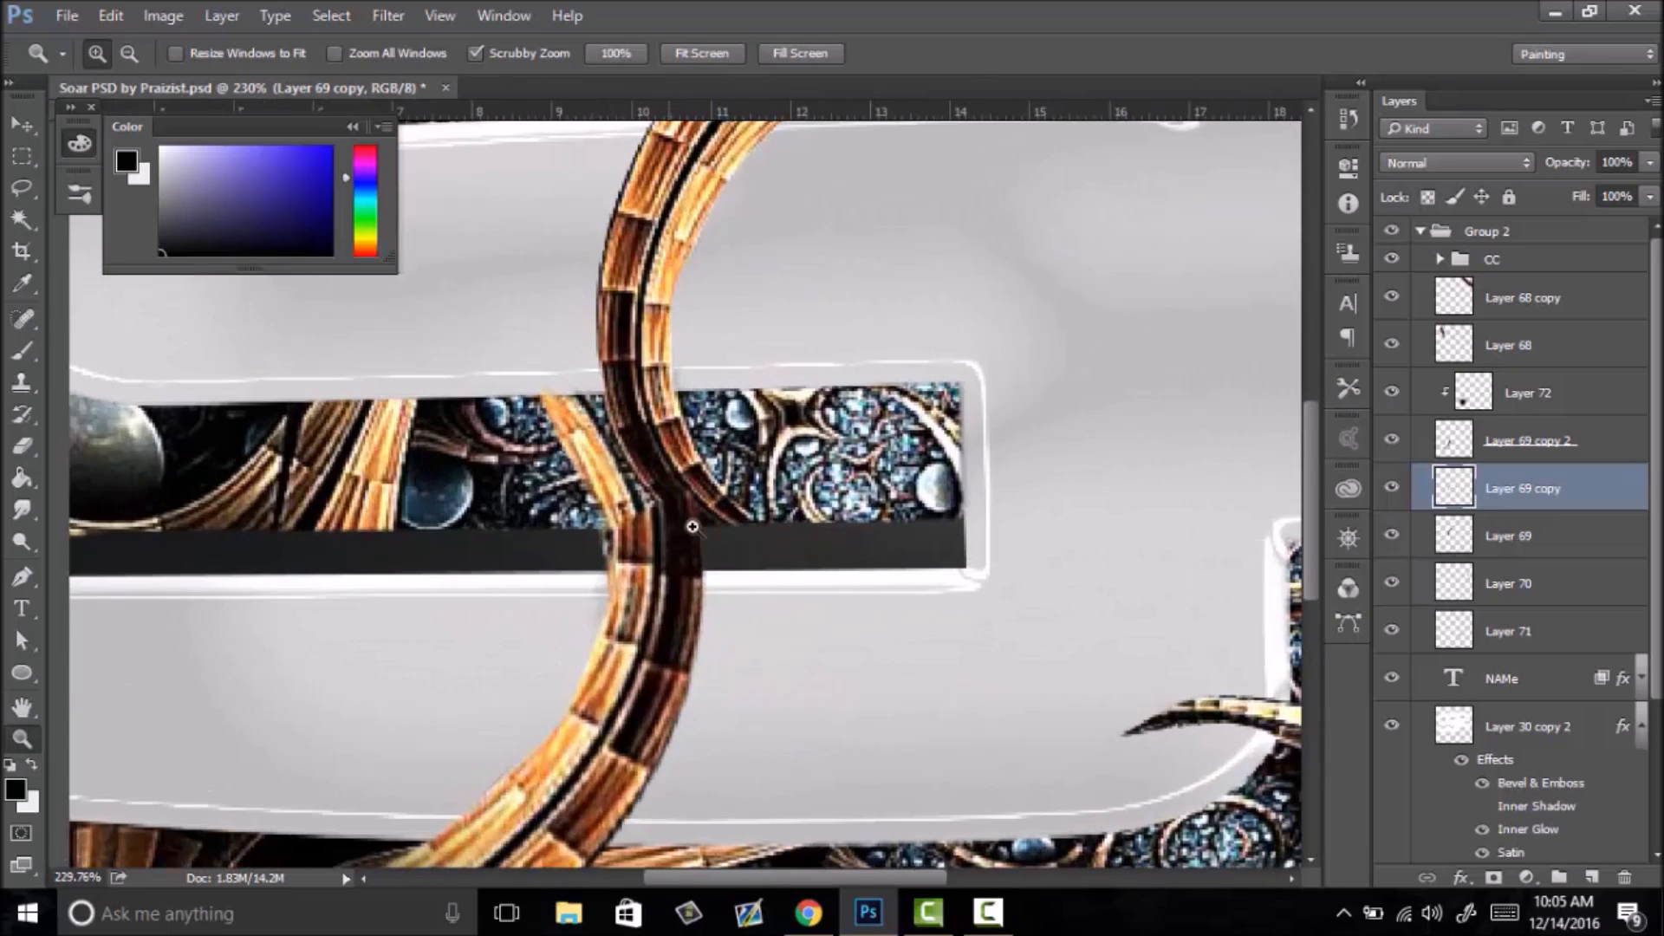
left_click(1392, 490)
left_click(1392, 489)
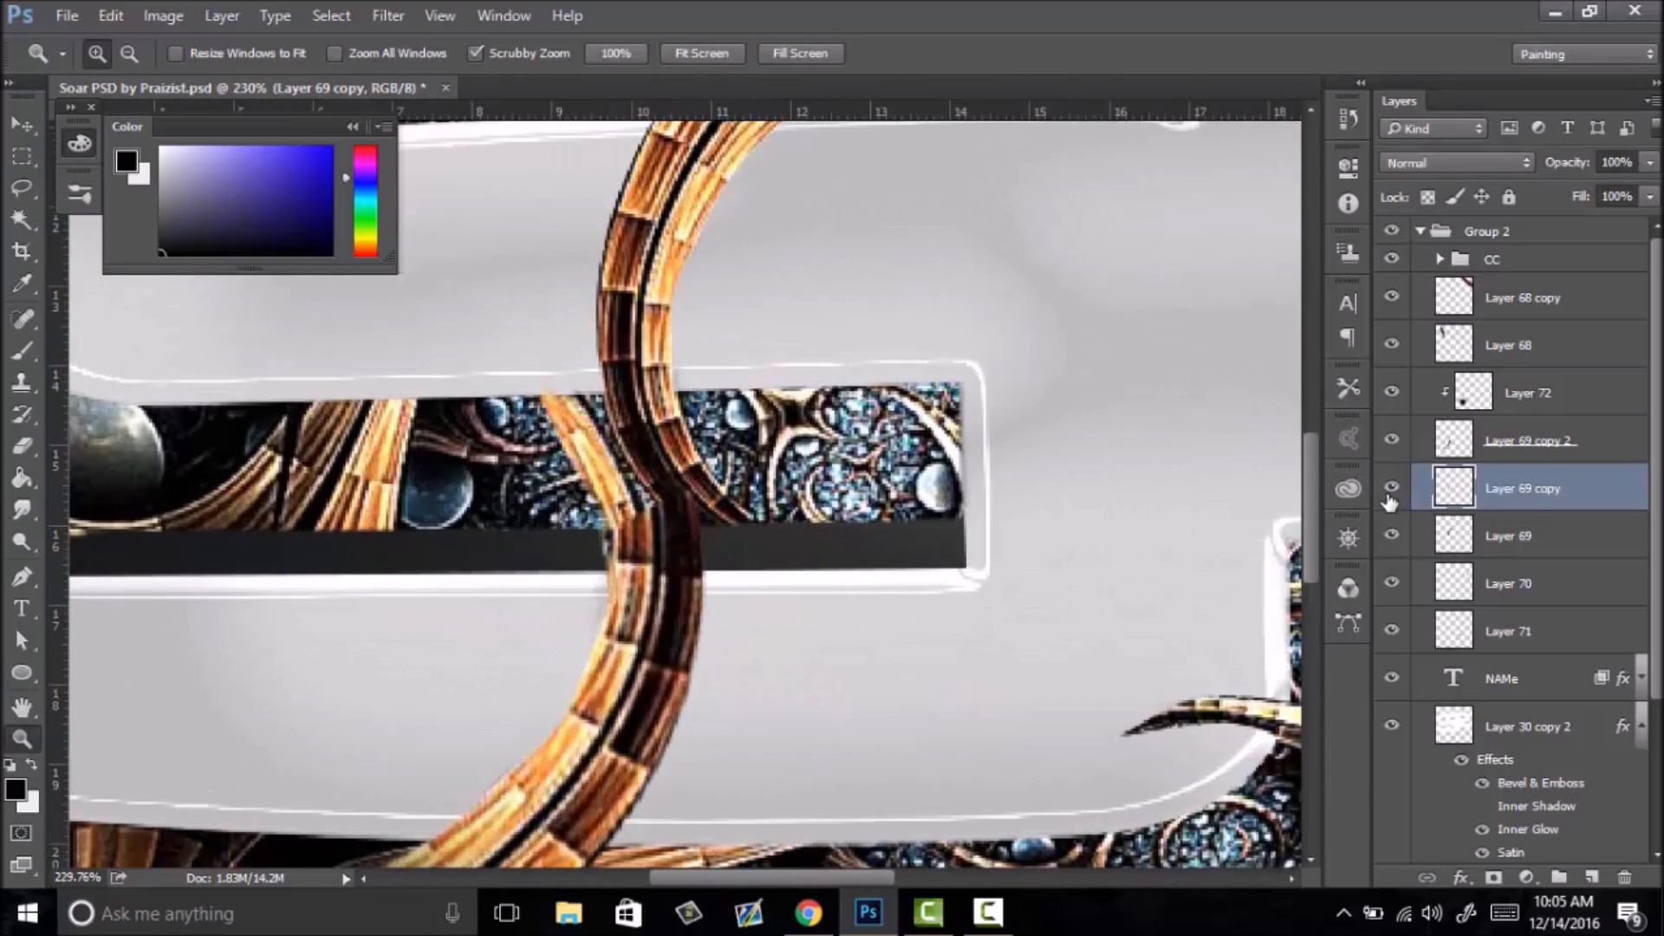
left_click_drag(601, 480, 673, 466)
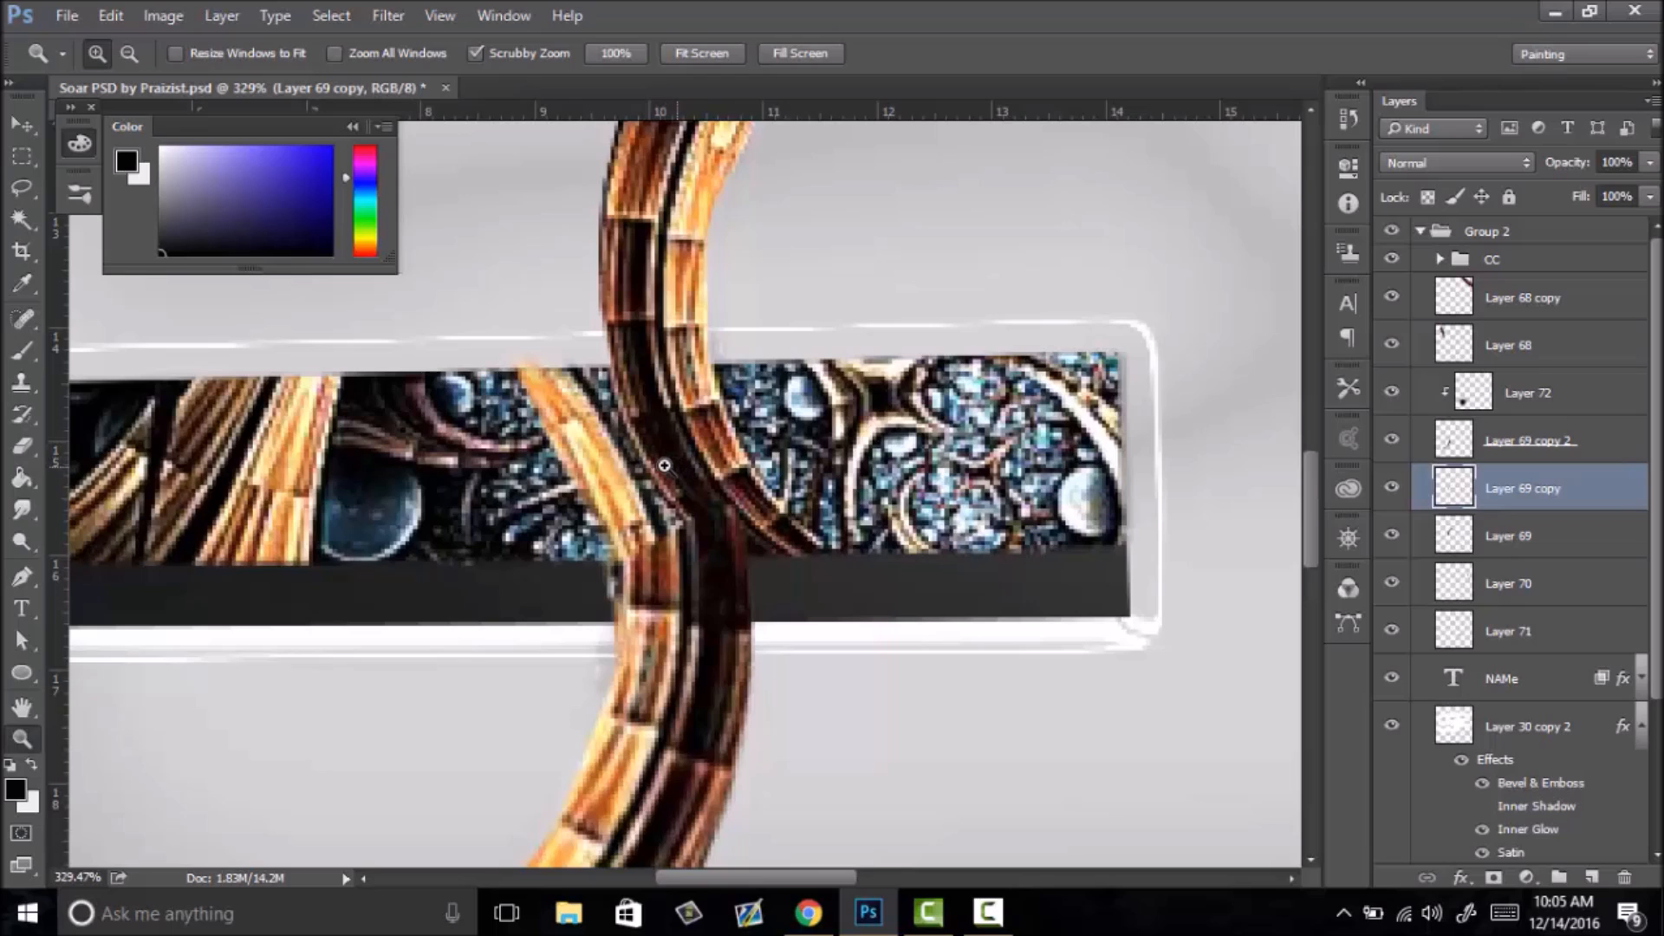
key("v")
key("Right")
key("Right")
key("Right")
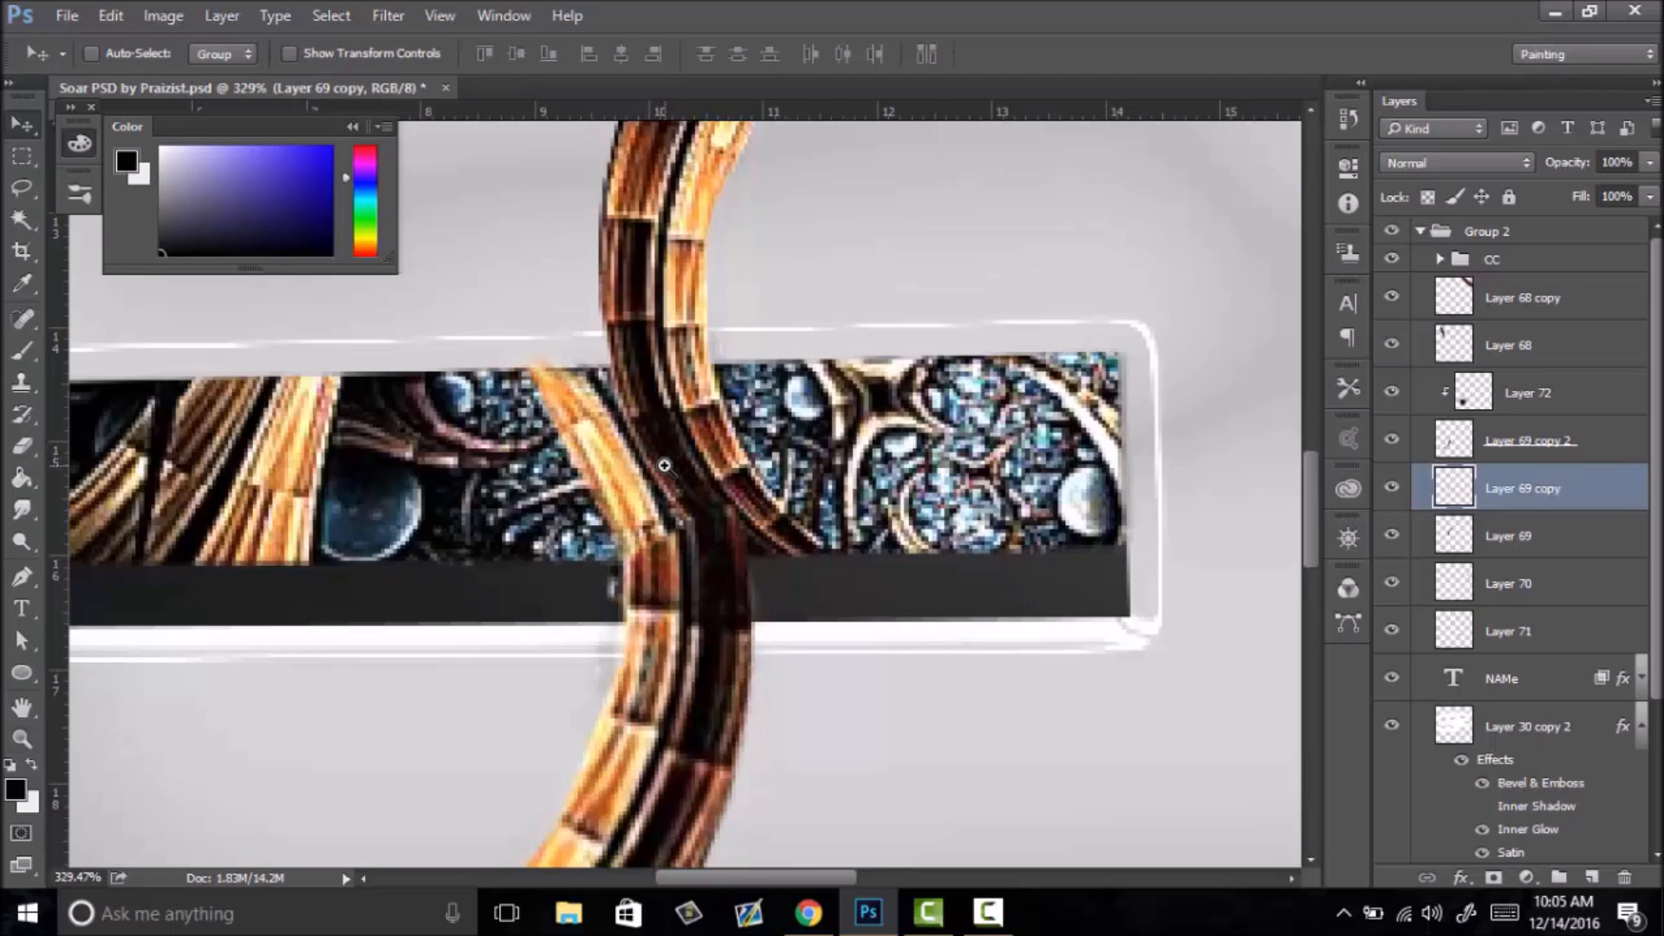
- Examine the joined strand across the whole artwork, comparing it with Layer 69 copy 2 hidden and shown
key("z")
left_click_drag(944, 617, 713, 679)
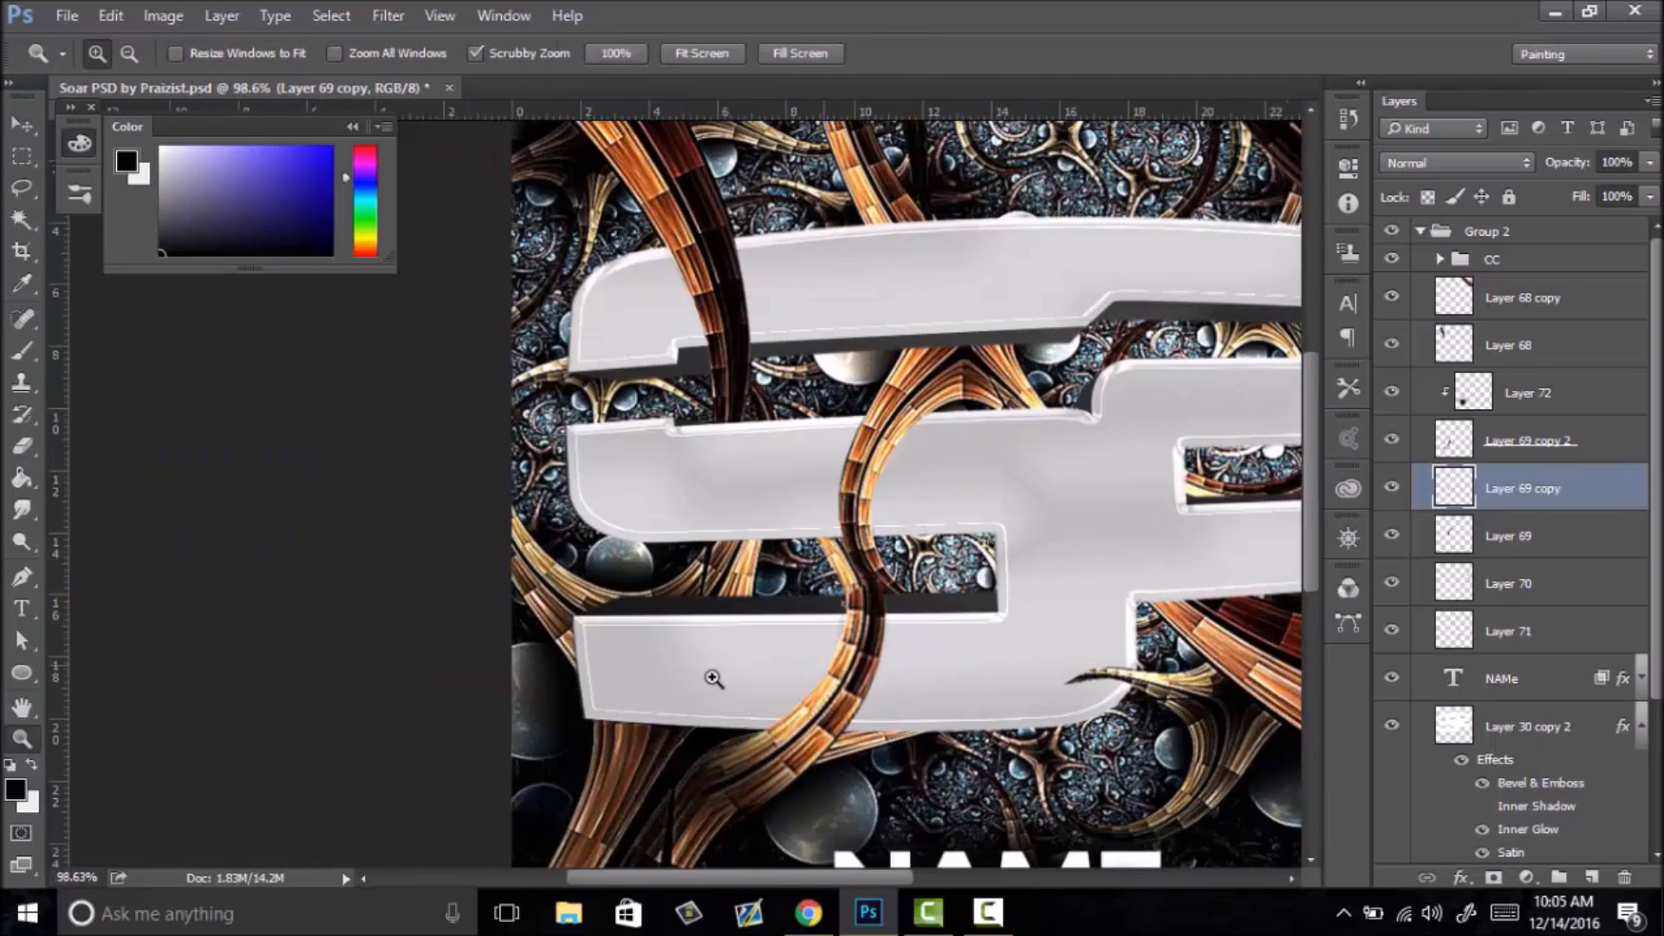
right_click(742, 525)
left_click(805, 557)
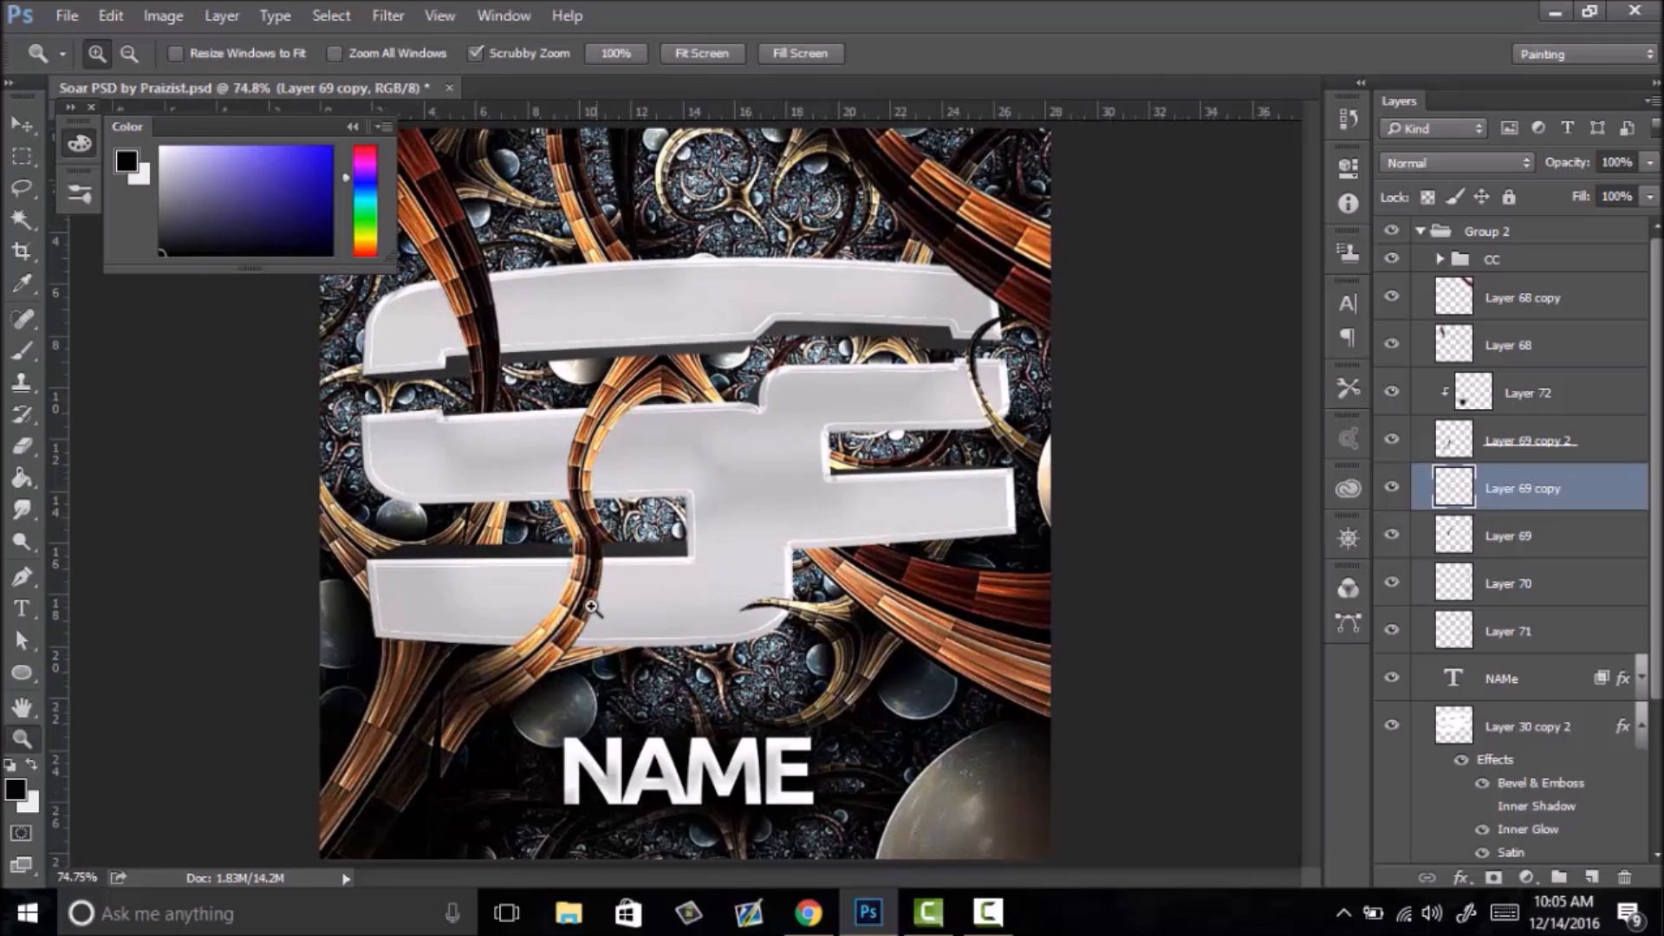
left_click(1421, 455)
left_click(1391, 440)
left_click(1391, 440)
left_click_drag(870, 515, 599, 593)
right_click(659, 574)
left_click(728, 596)
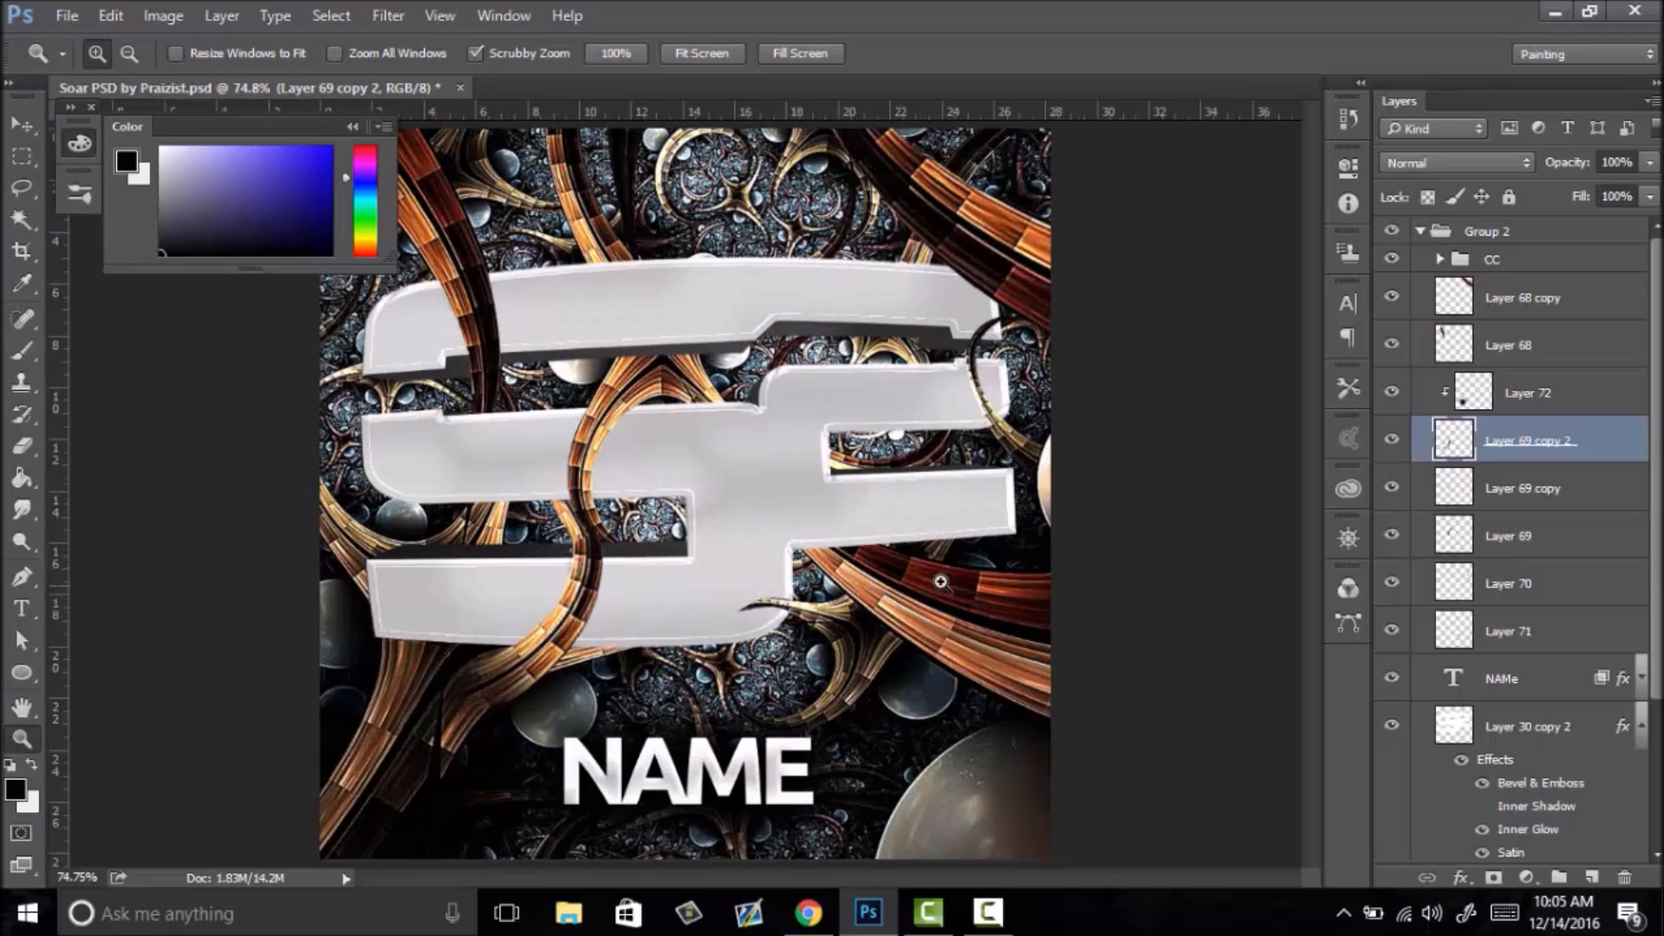
left_click_drag(666, 498, 745, 507)
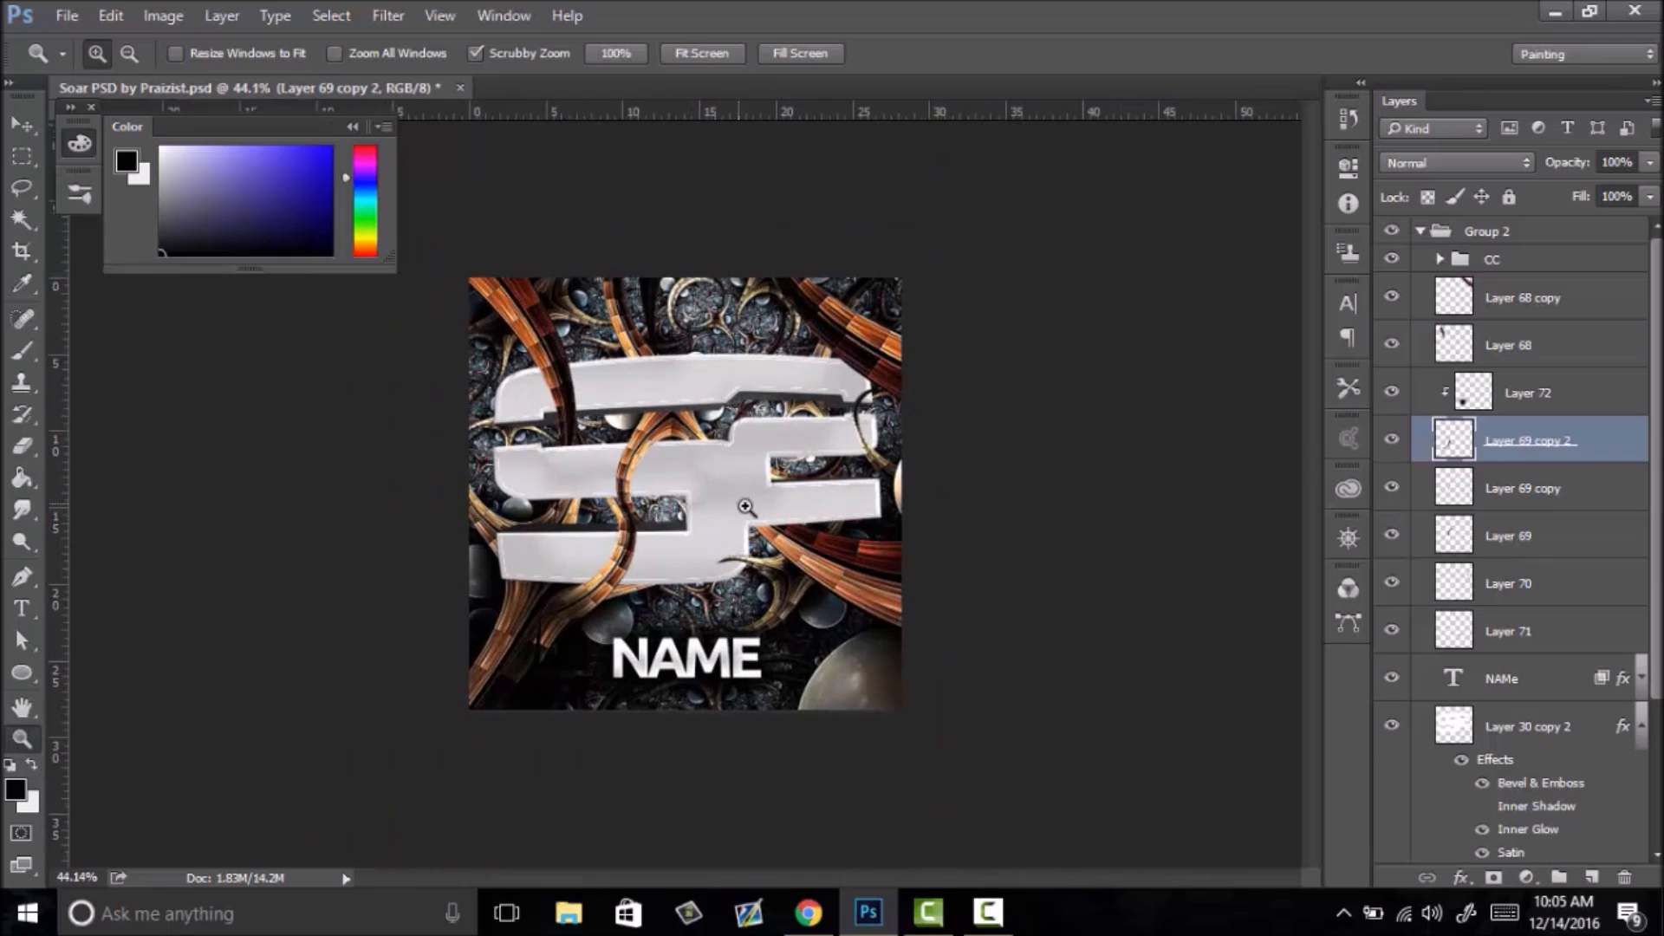
left_click(766, 532)
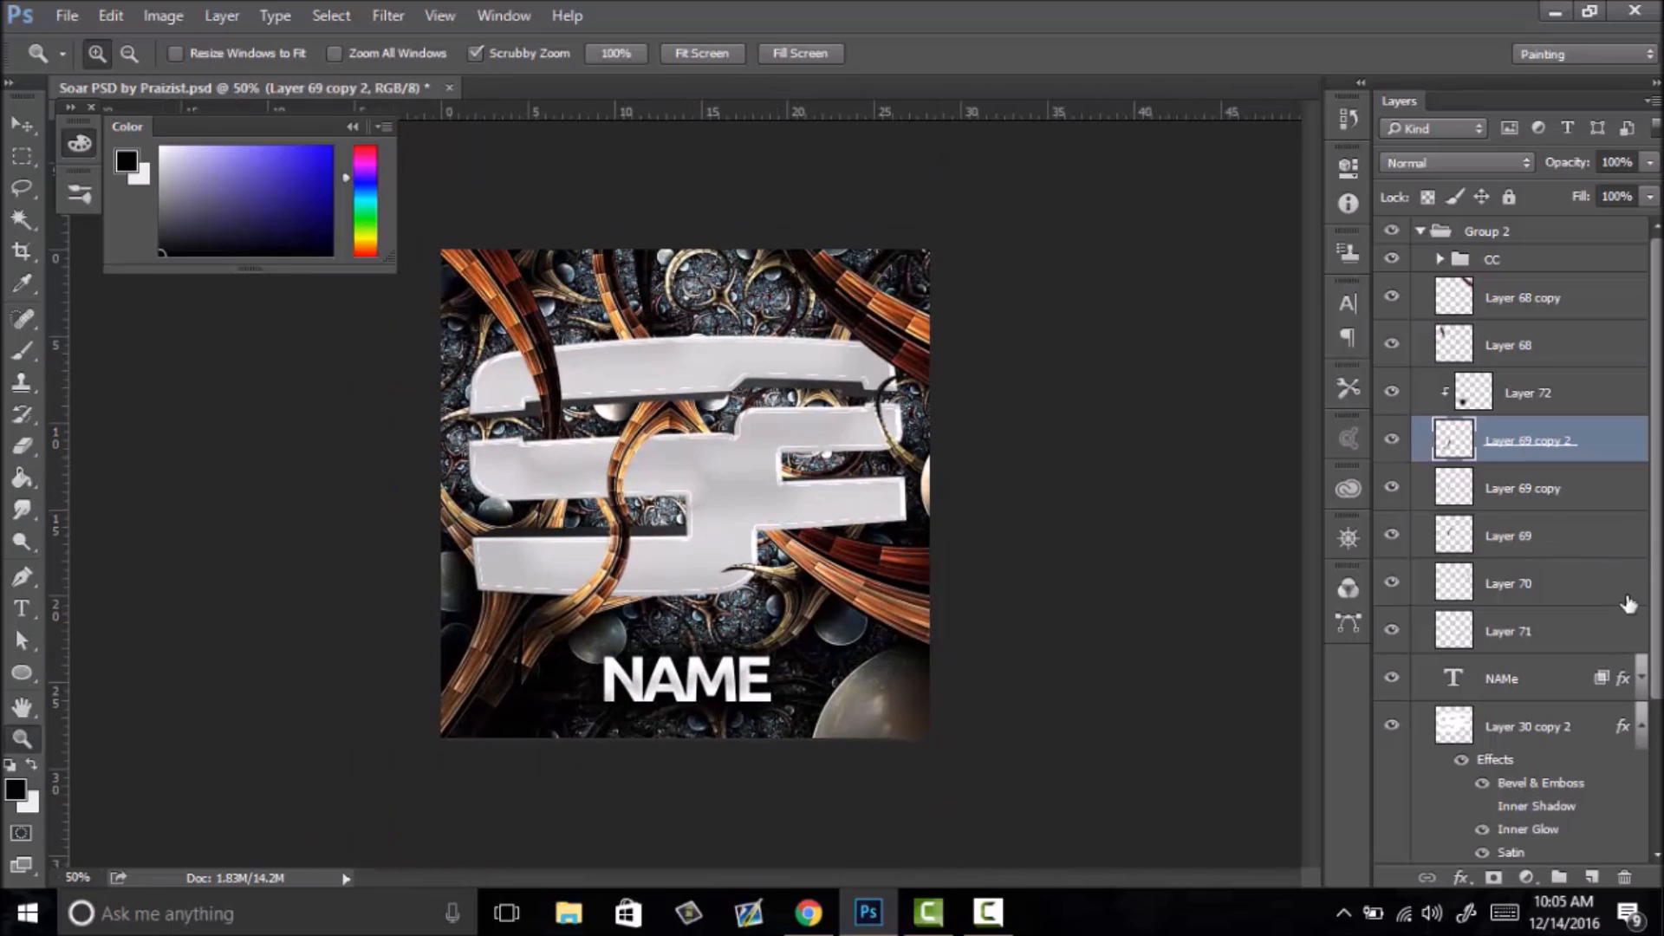
- Collapse the effects list of Layer 30 copy 2 and add a new layer directly above the fractal background Layer 67
left_click(1641, 730)
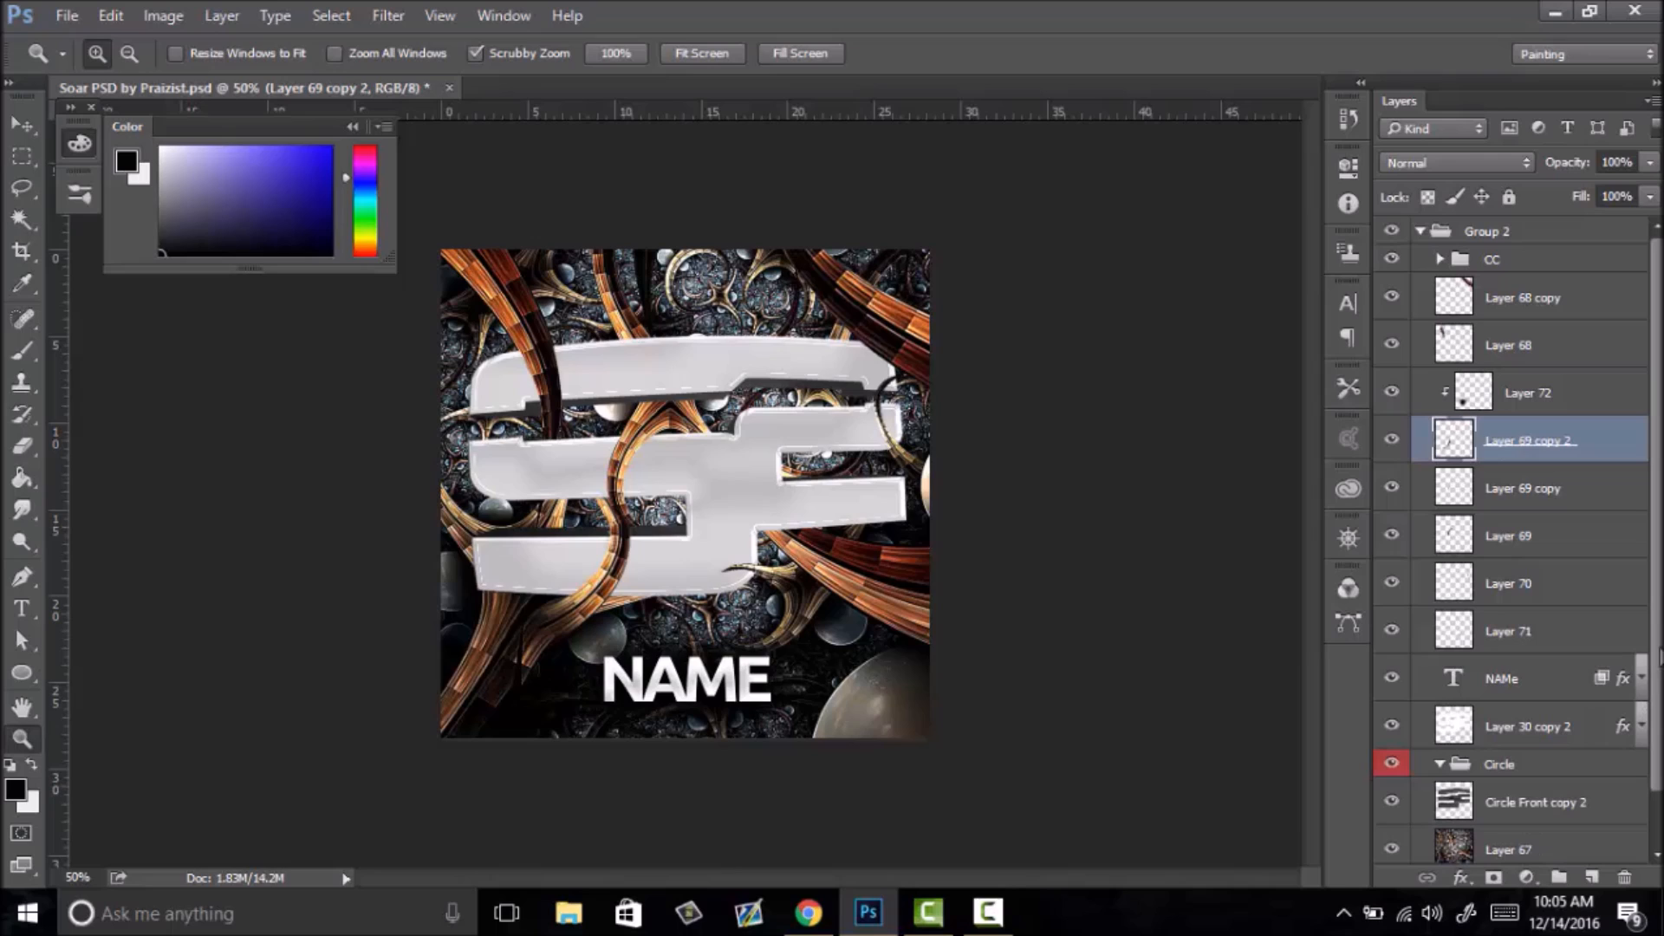
left_click(1515, 835)
left_click(1591, 877)
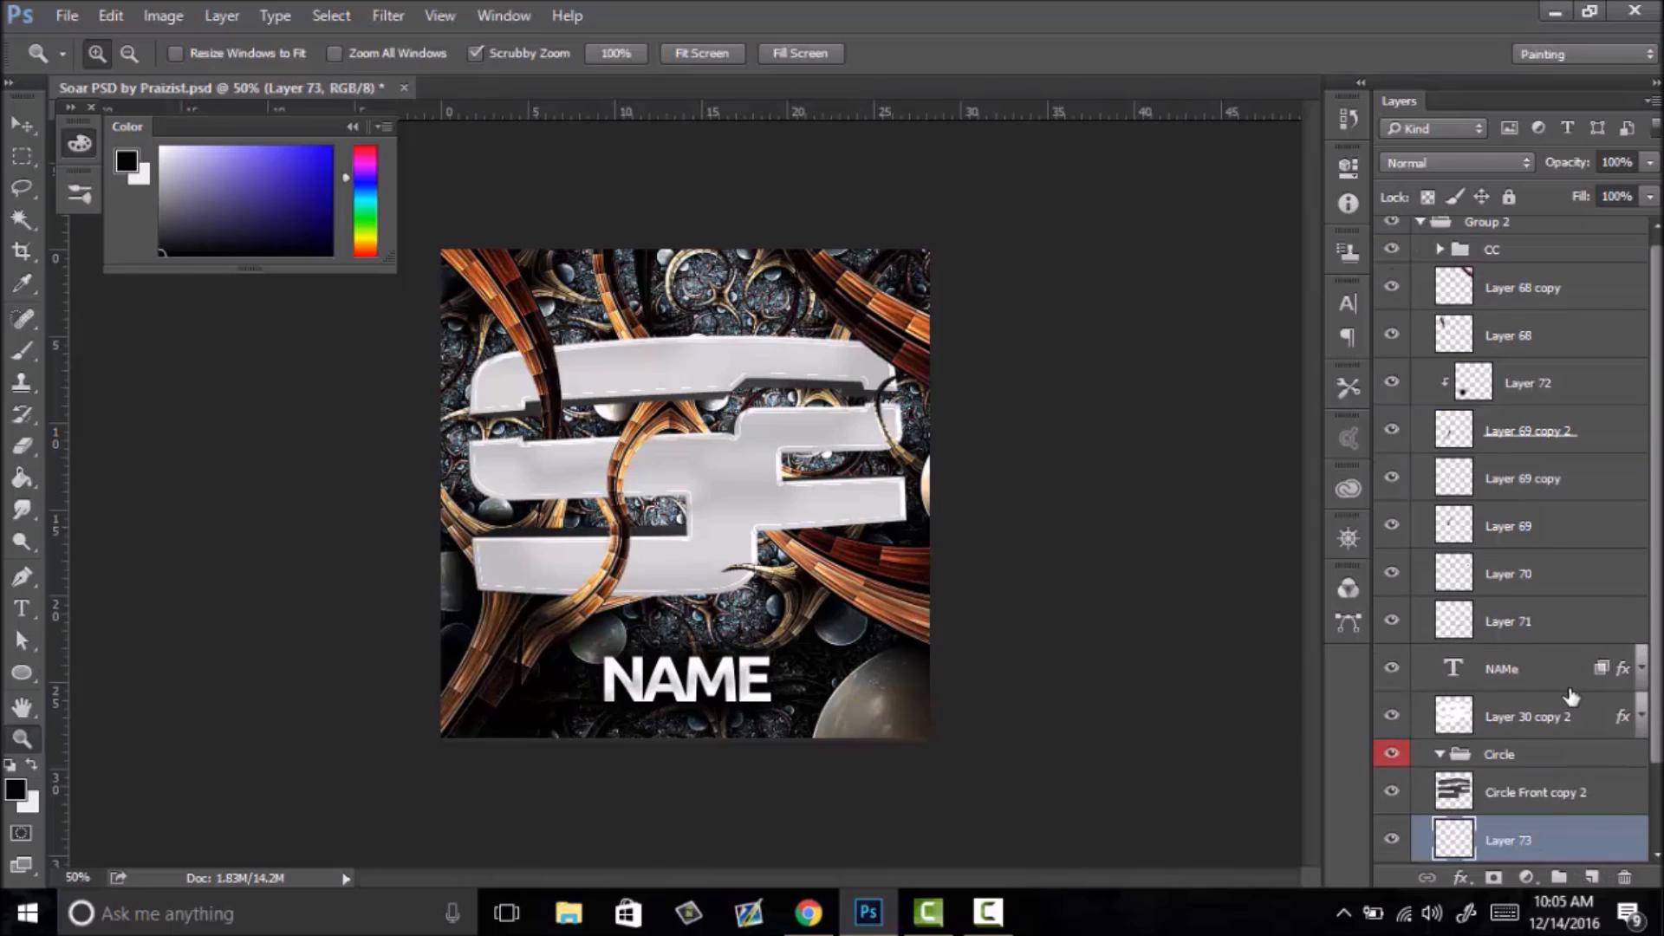
- Set the opacity of the fractal background Layer 67 to 76%
scroll(1551, 767, "down", 2)
left_click(1521, 790)
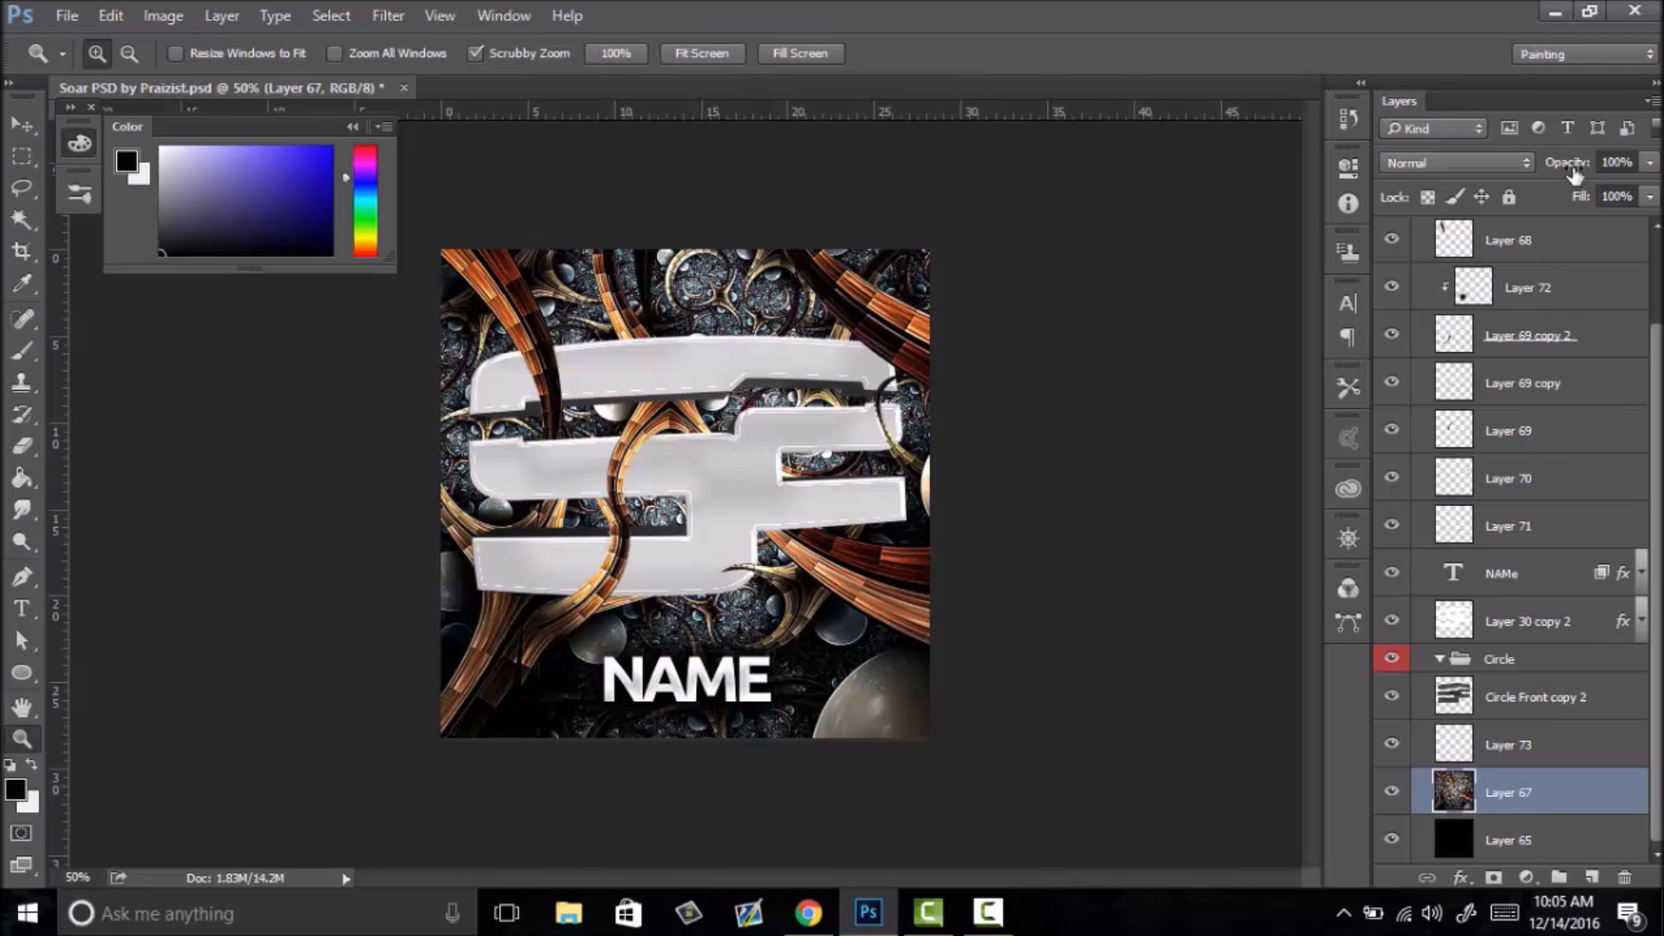
left_click_drag(1575, 174, 1552, 179)
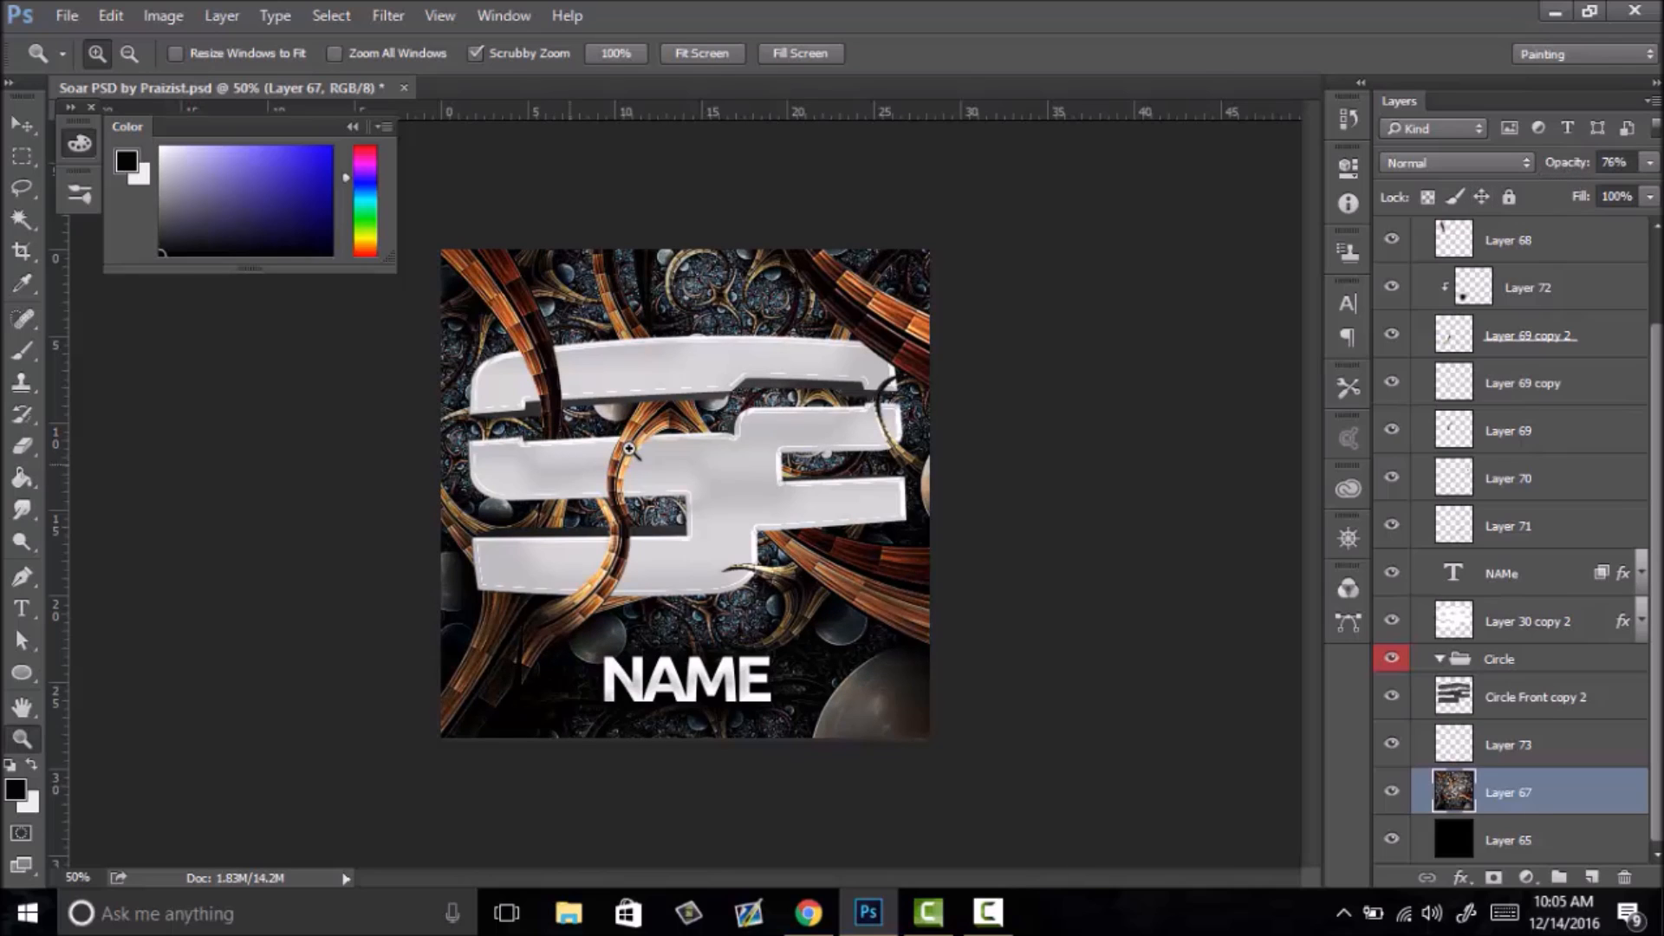
left_click_drag(627, 448, 673, 523)
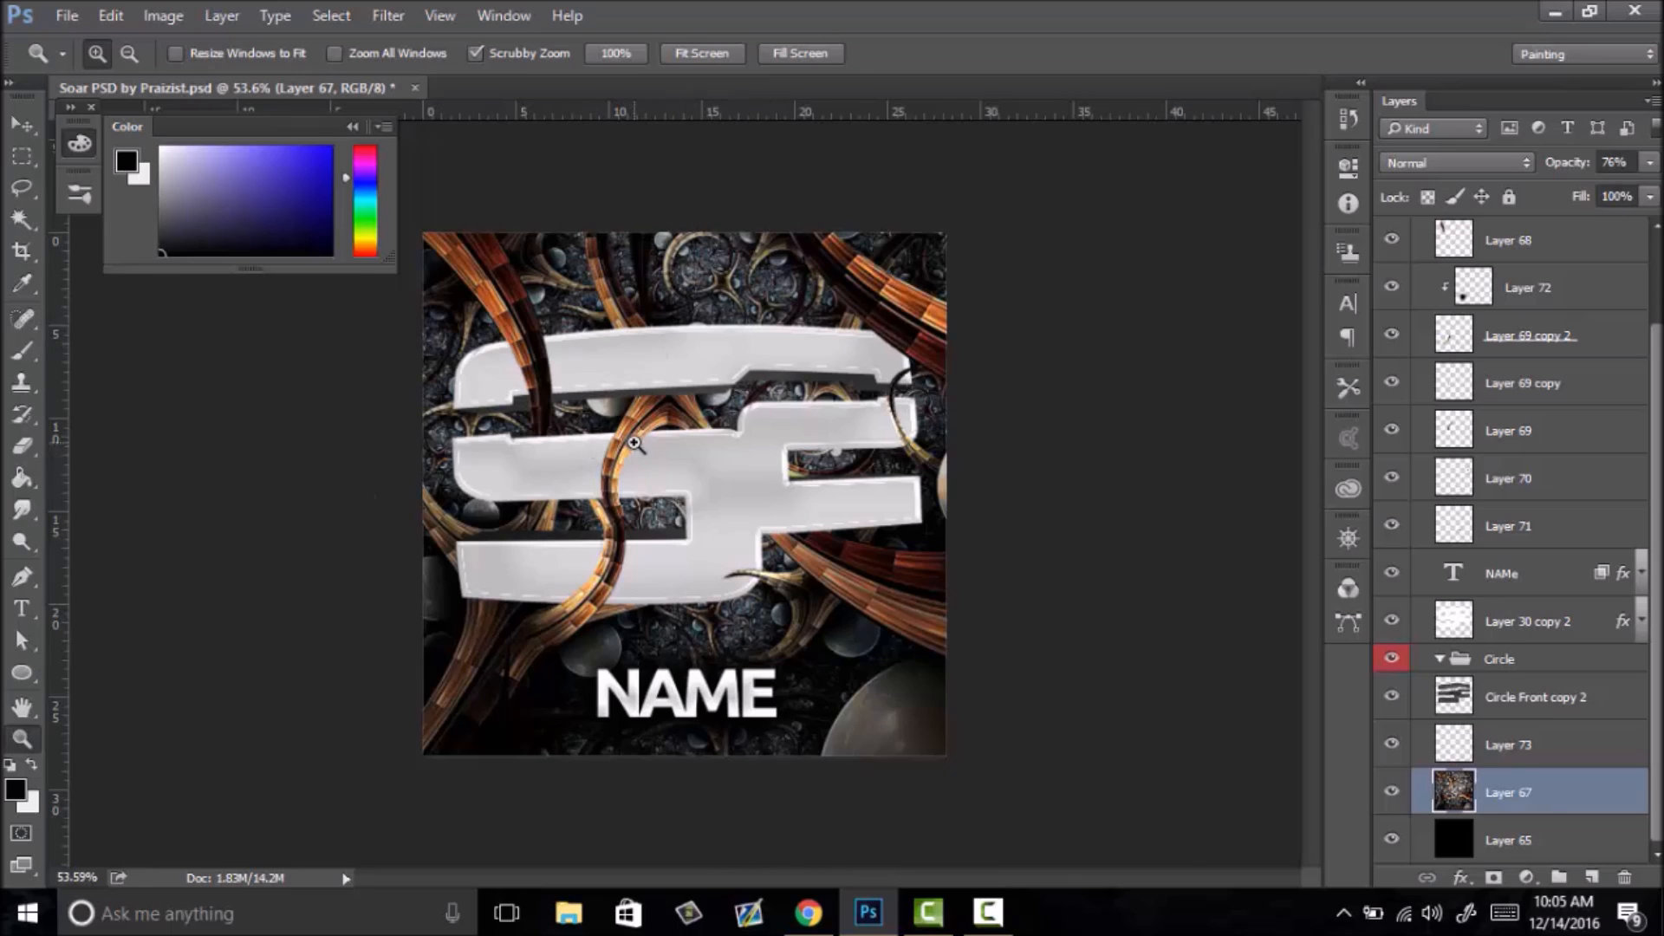
left_click_drag(634, 443, 712, 468)
left_click_drag(845, 455, 995, 576)
- Paint black shading behind the logo on Layer 73 with a soft 452 px brush
left_click(1506, 747)
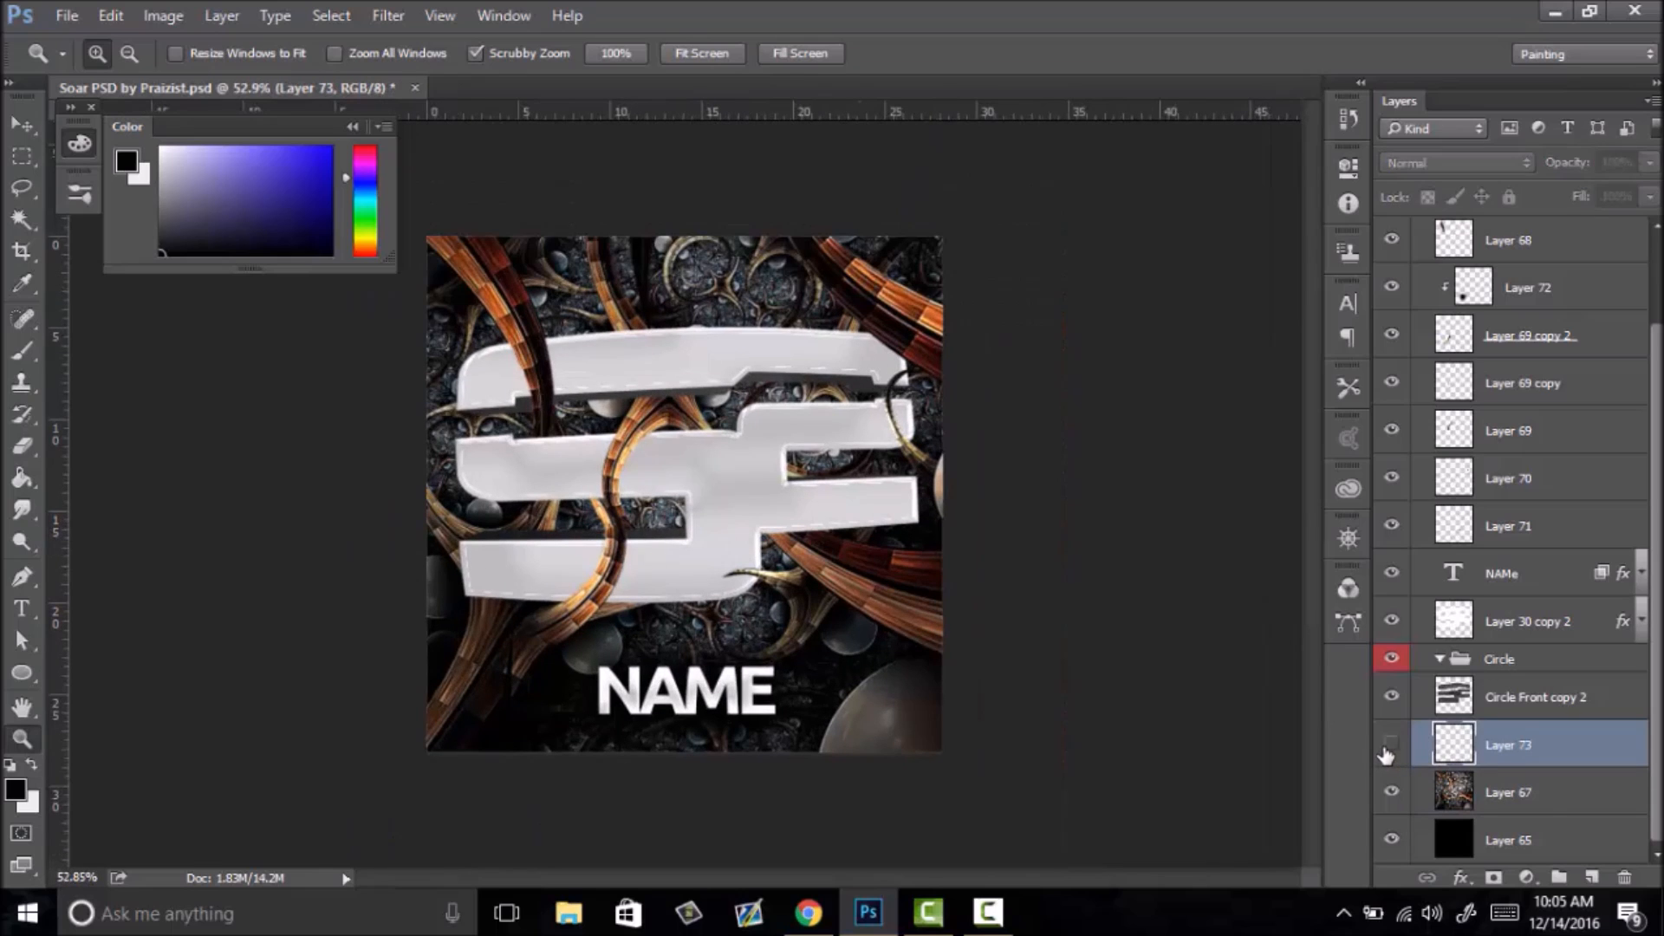
key("b")
right_click(691, 372)
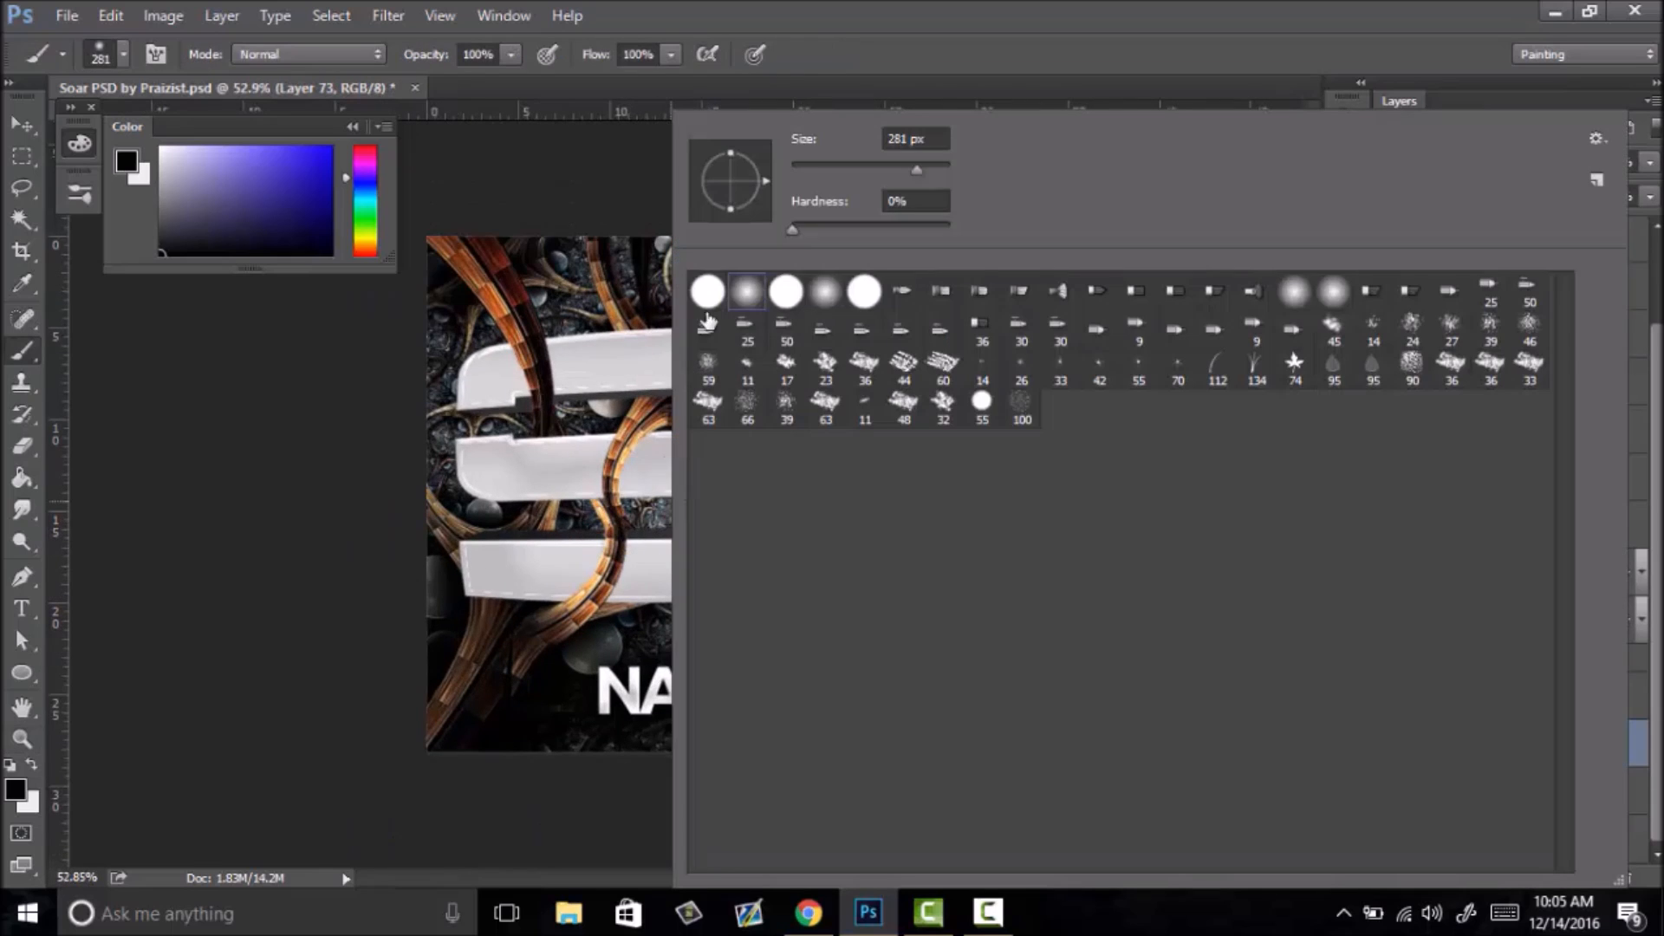
left_click(931, 167)
mouse_move(607, 418)
left_mouse_down()
mouse_move(550, 472)
mouse_move(622, 540)
mouse_move(757, 483)
mouse_move(793, 337)
mouse_move(711, 328)
left_mouse_up()
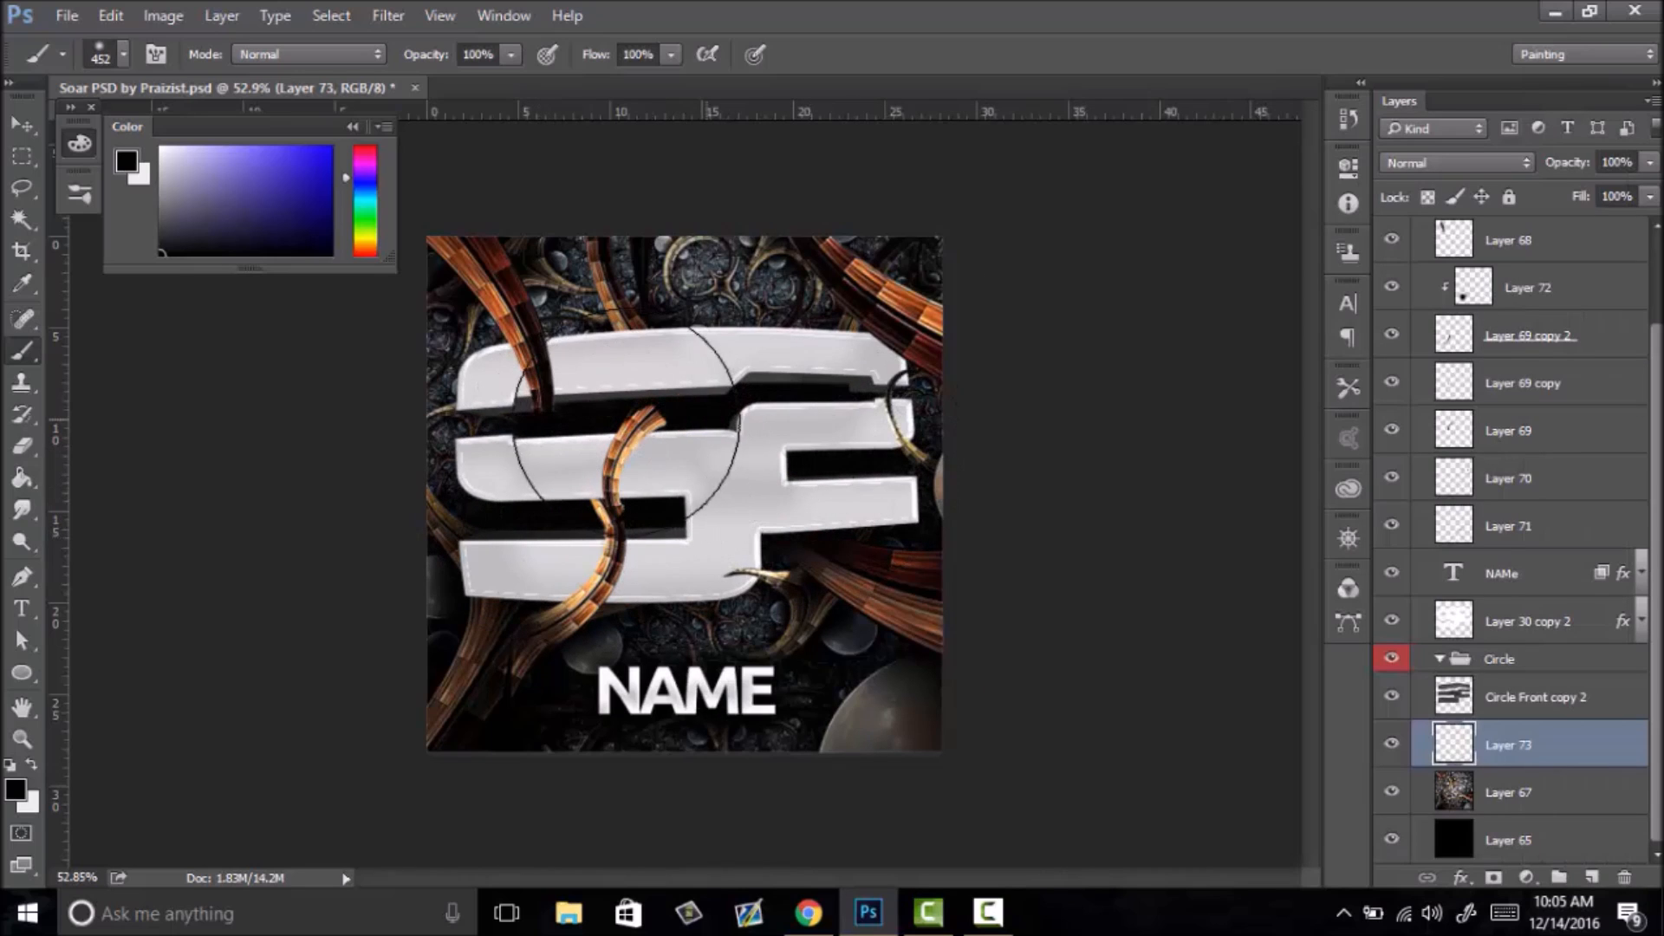
- Lower the opacity of Layer 73 so the fractal background shows through the black shading
left_click_drag(1569, 169, 1484, 181)
key("z")
left_click_drag(721, 530, 650, 542)
right_click(653, 539)
left_click(712, 551)
- Merge the clipped shadow Layer 72 down into Layer 69 copy 2
left_click_drag(623, 386, 854, 378)
left_click(1509, 381)
left_click(1494, 294)
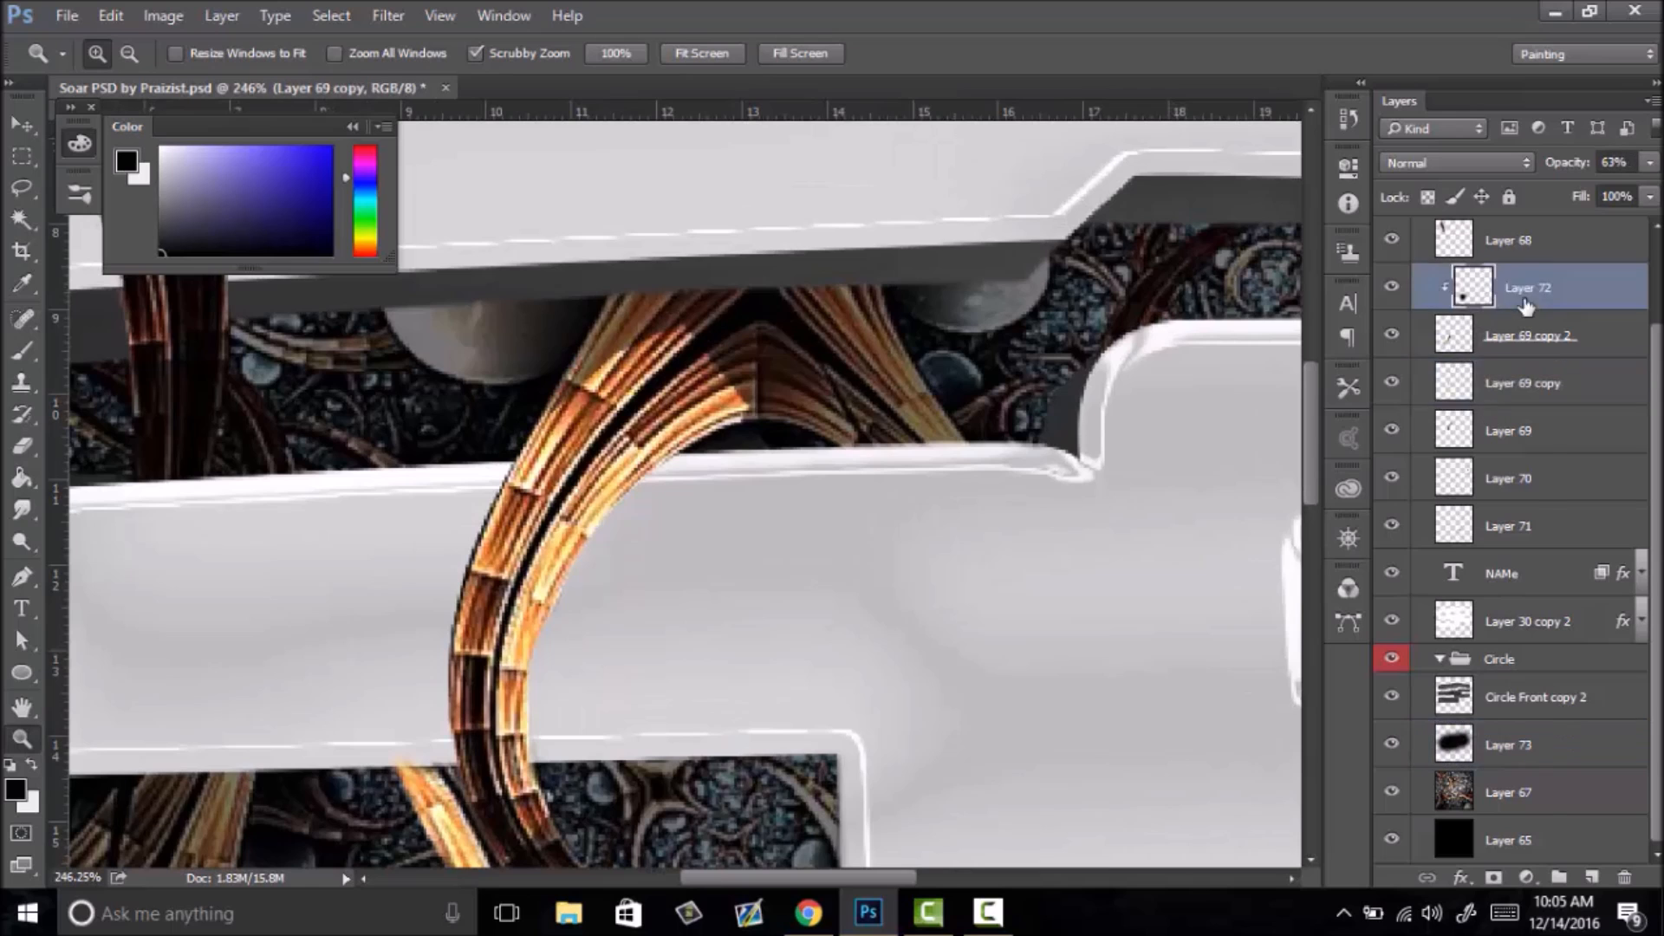
right_click(1494, 294)
left_click(1328, 821)
- Compare the strands over the logo with Layer 68 and Layer 69 copy 2 hidden and shown
left_click_drag(843, 442, 617, 305)
left_click(1389, 293)
left_click_drag(472, 236, 840, 334)
left_click(1389, 333)
left_click(1389, 335)
left_click(1391, 336)
left_click(1393, 338)
left_click(1392, 338)
left_click(1391, 337)
left_click(1391, 290)
left_click(1389, 292)
- Invert the colours of Layer 68 to reveal the edges of its strand piece, and restore them
left_click(1434, 297)
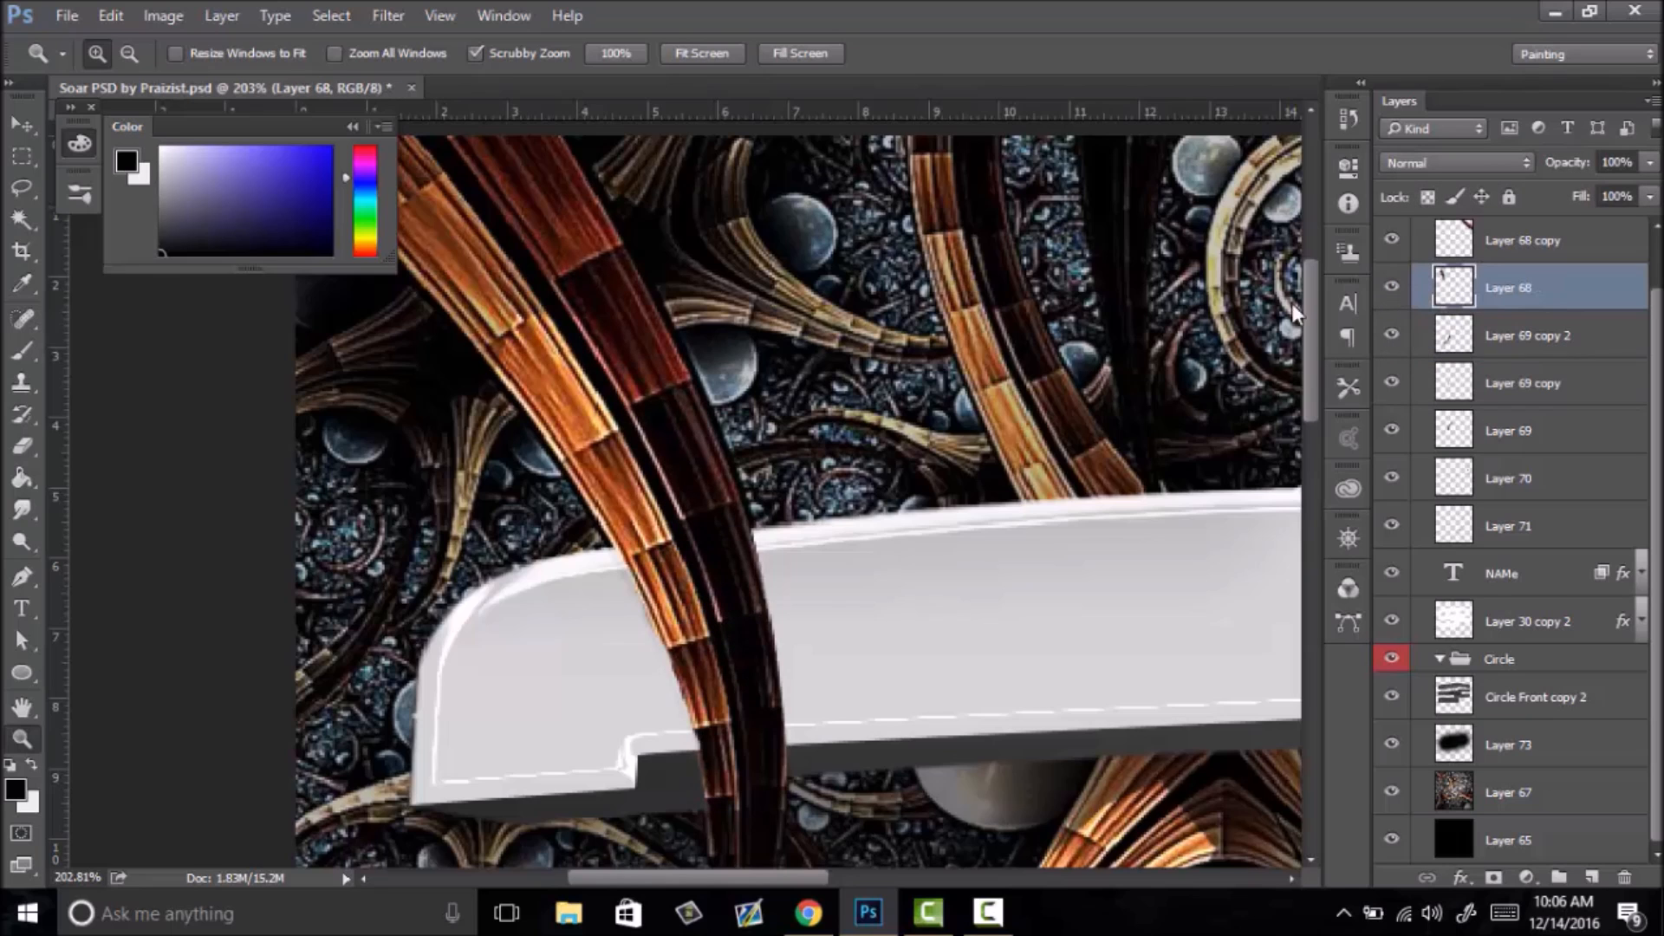
left_click_drag(583, 222, 1253, 273)
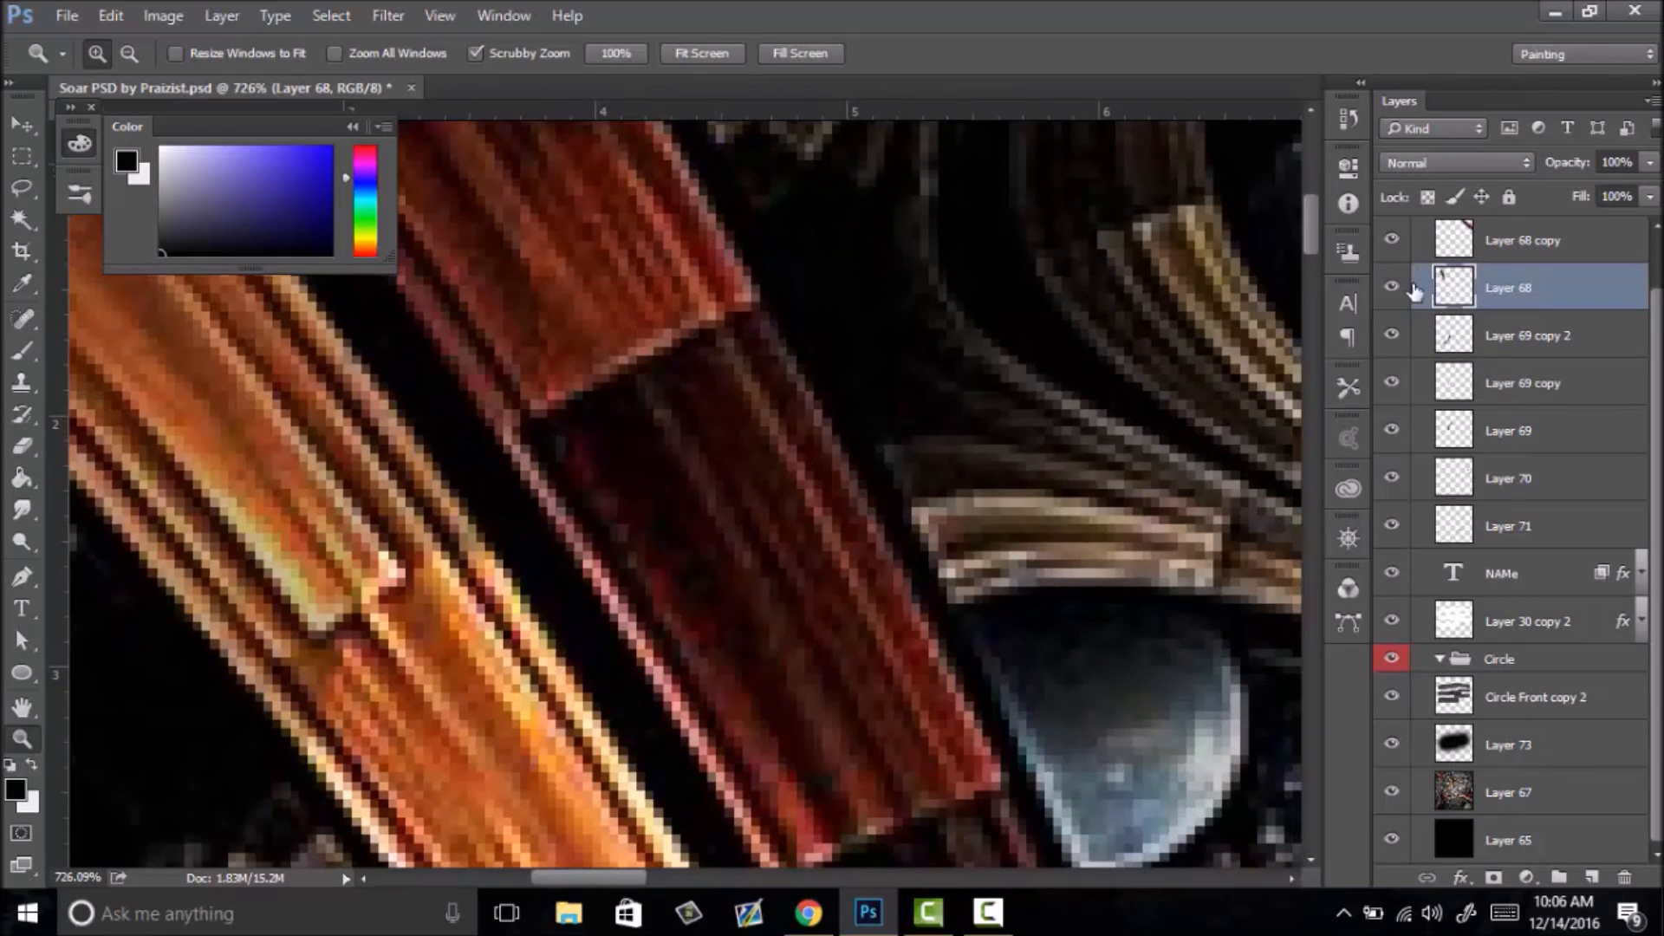
key("ctrl+i")
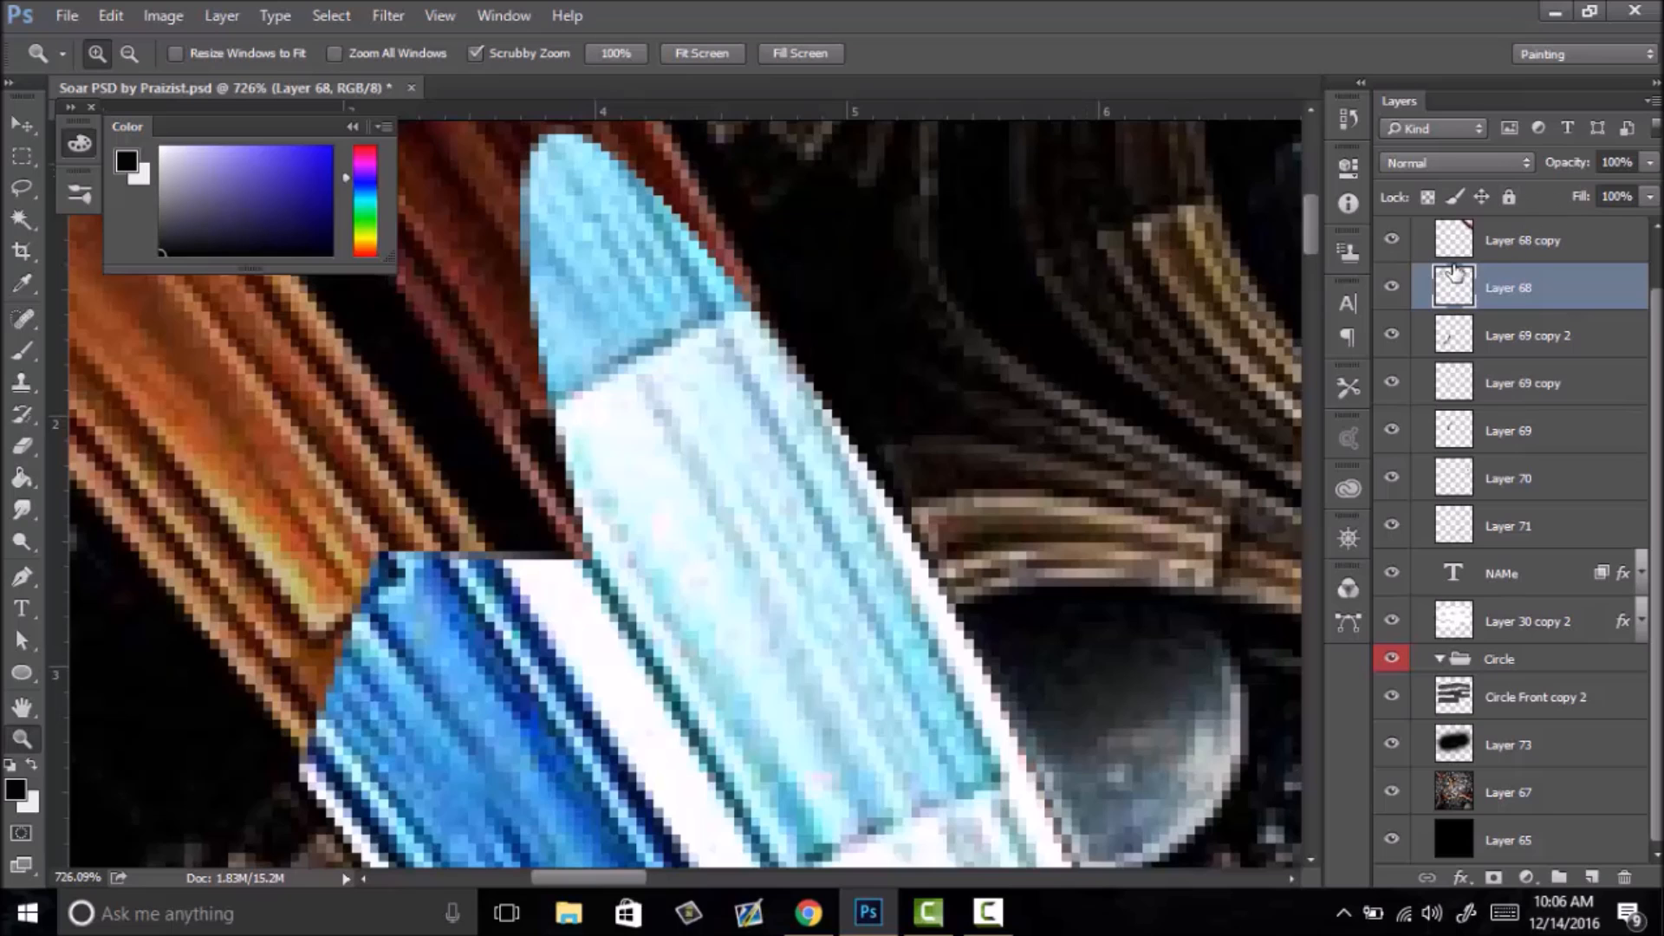
key("ctrl+i")
left_click_drag(785, 312, 595, 382)
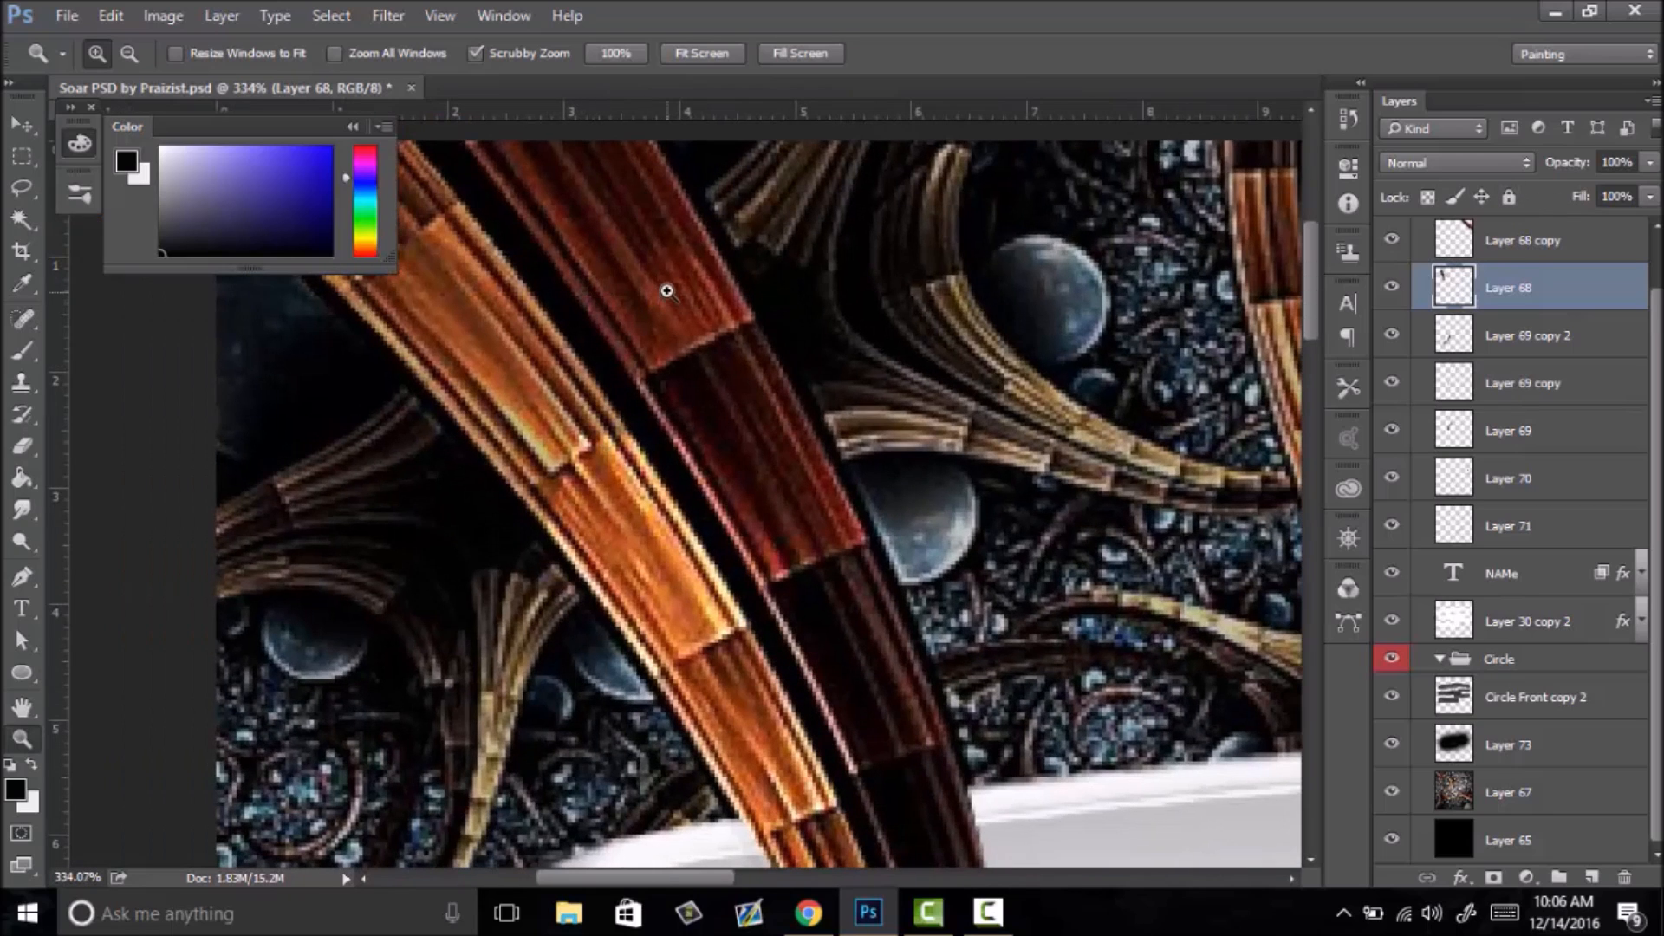
key("e")
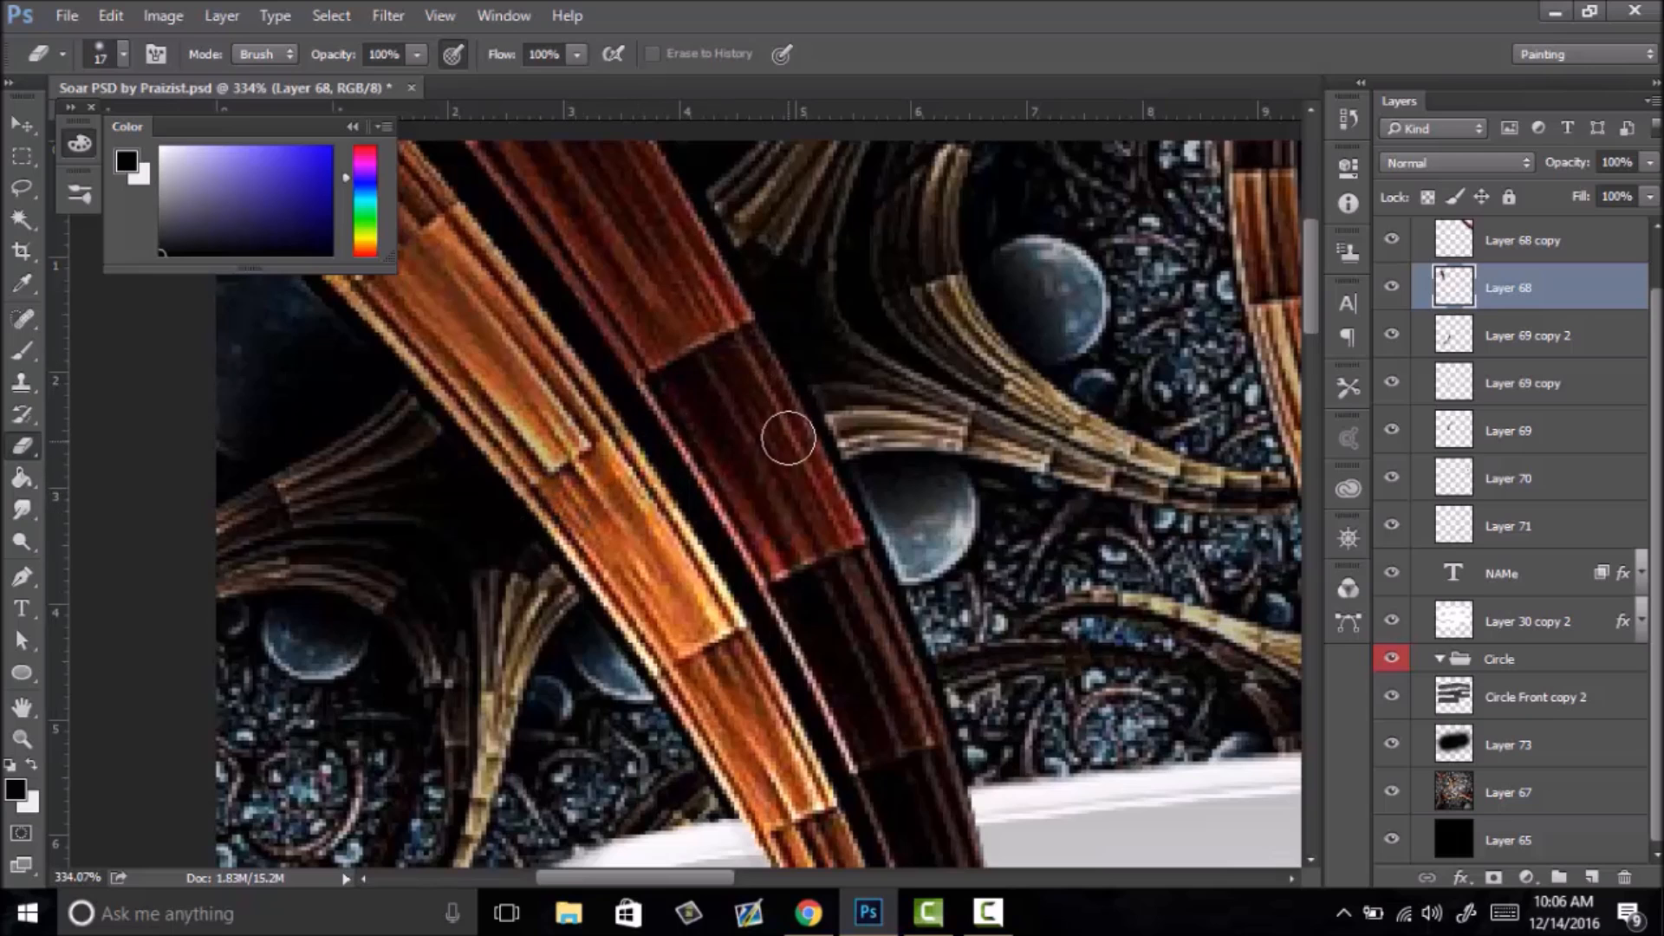
- Examine the strands across the whole artwork and around the middle bar, checking Layer 69 copy 2 and Layer 69 copy
key("z")
left_click_drag(817, 456, 346, 537)
left_click_drag(814, 518, 822, 522)
right_click(821, 522)
left_click(863, 529)
left_click_drag(475, 716, 580, 618)
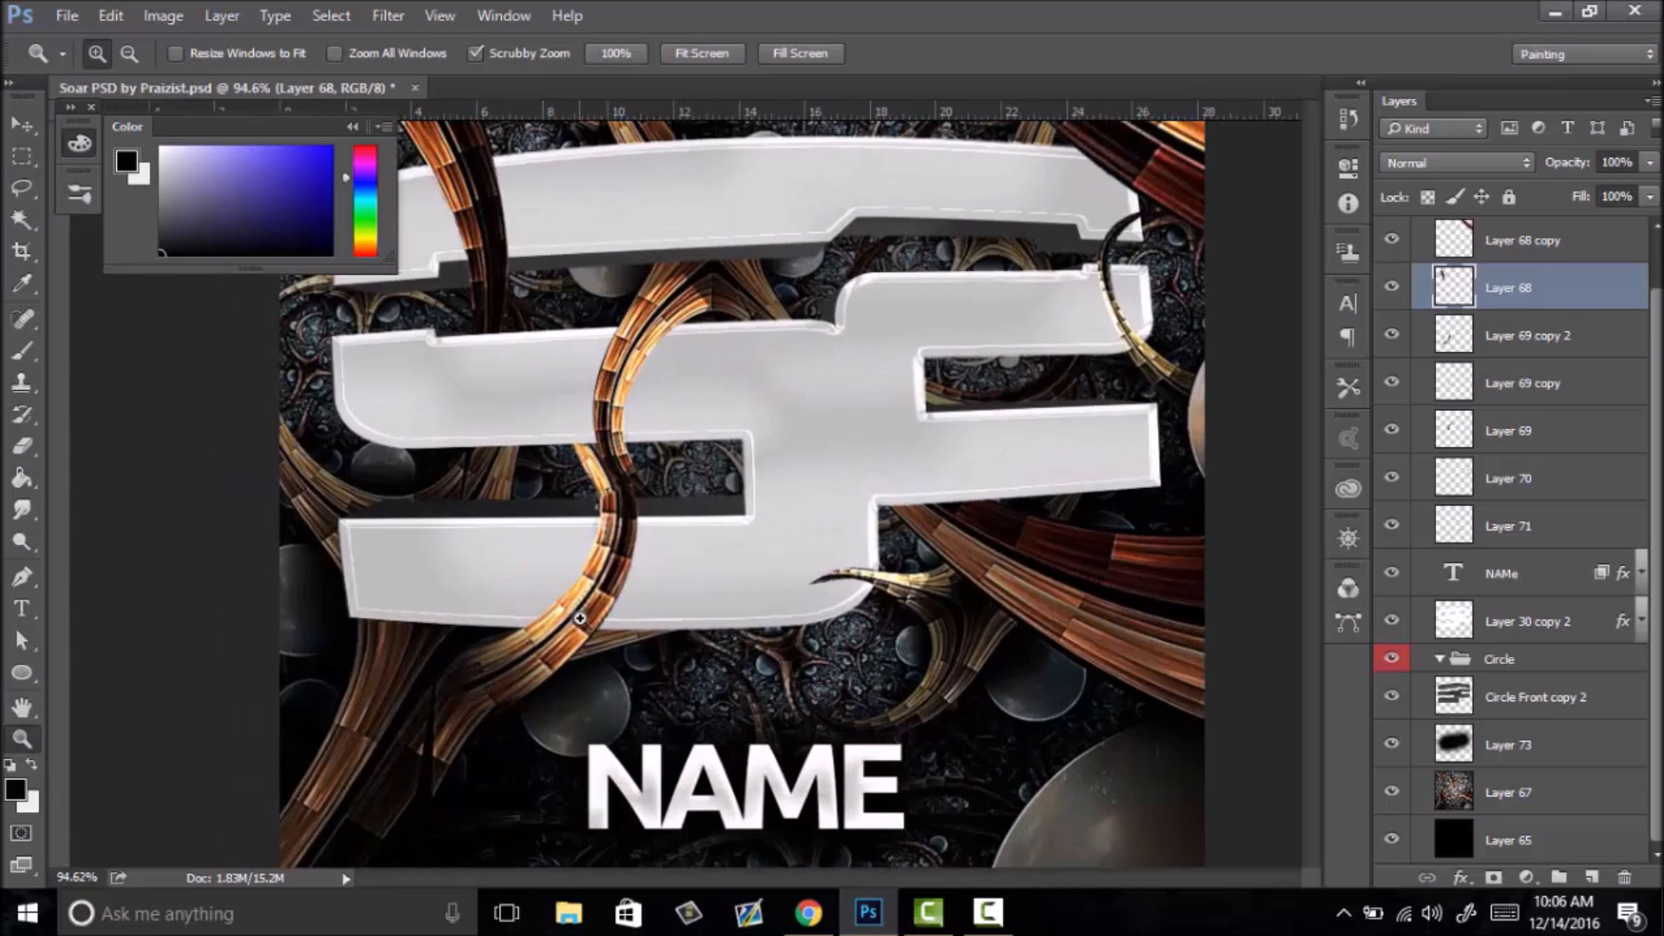
left_click_drag(776, 252, 1289, 348)
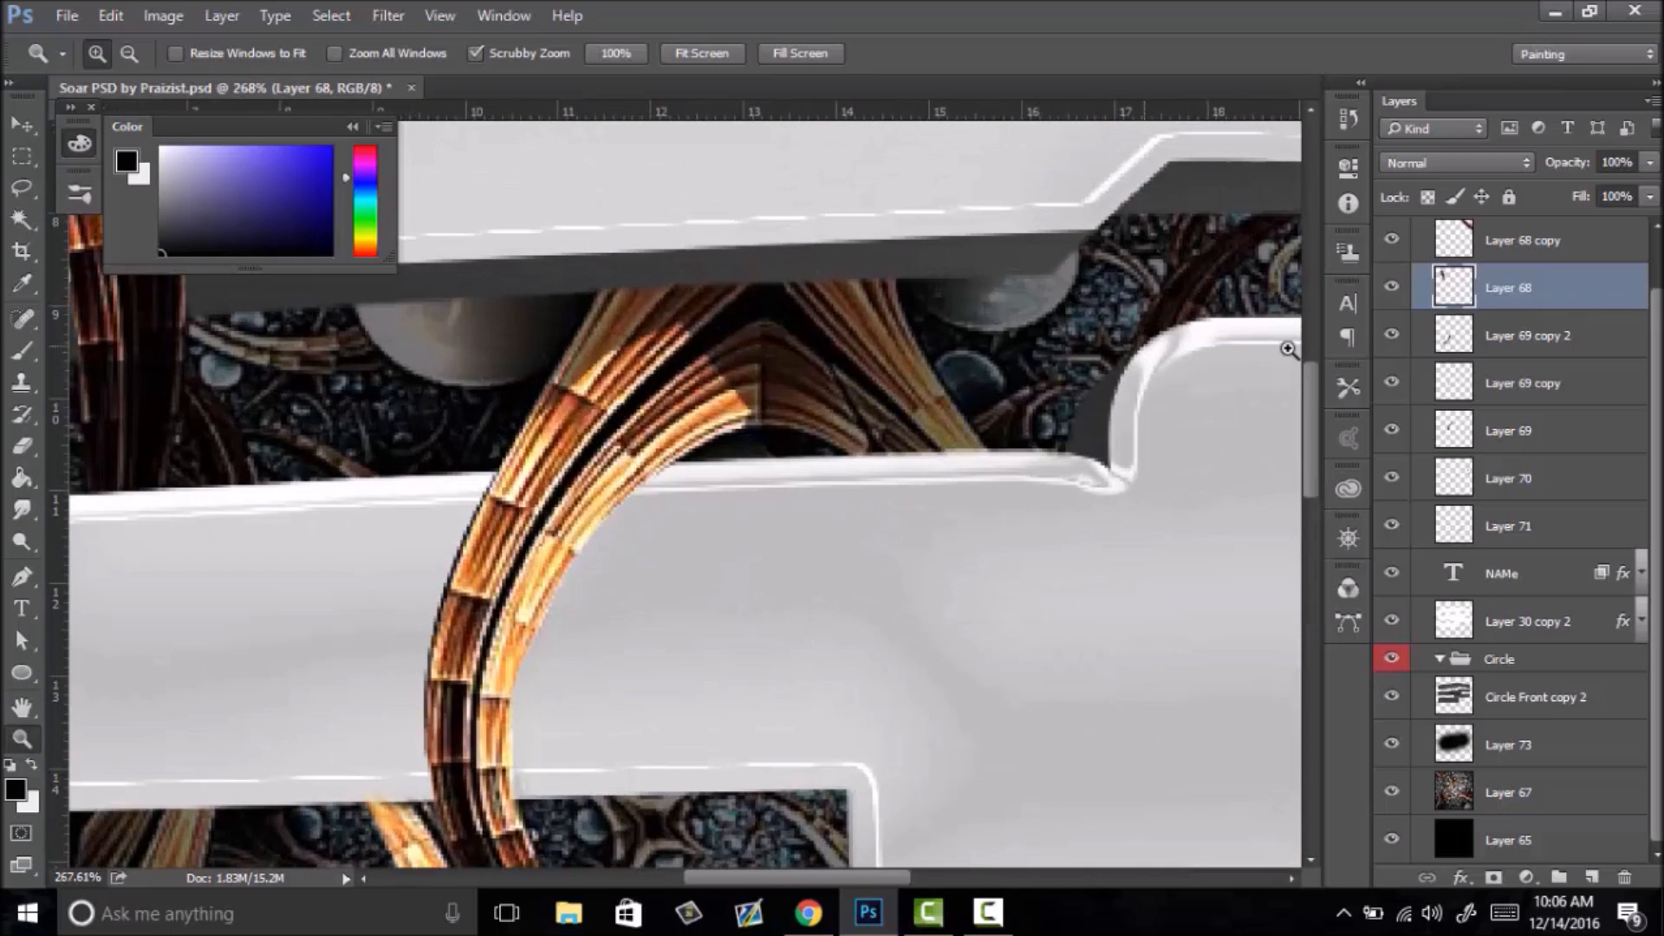
left_click(1442, 338)
left_click(1394, 385)
left_click_drag(800, 627, 713, 737)
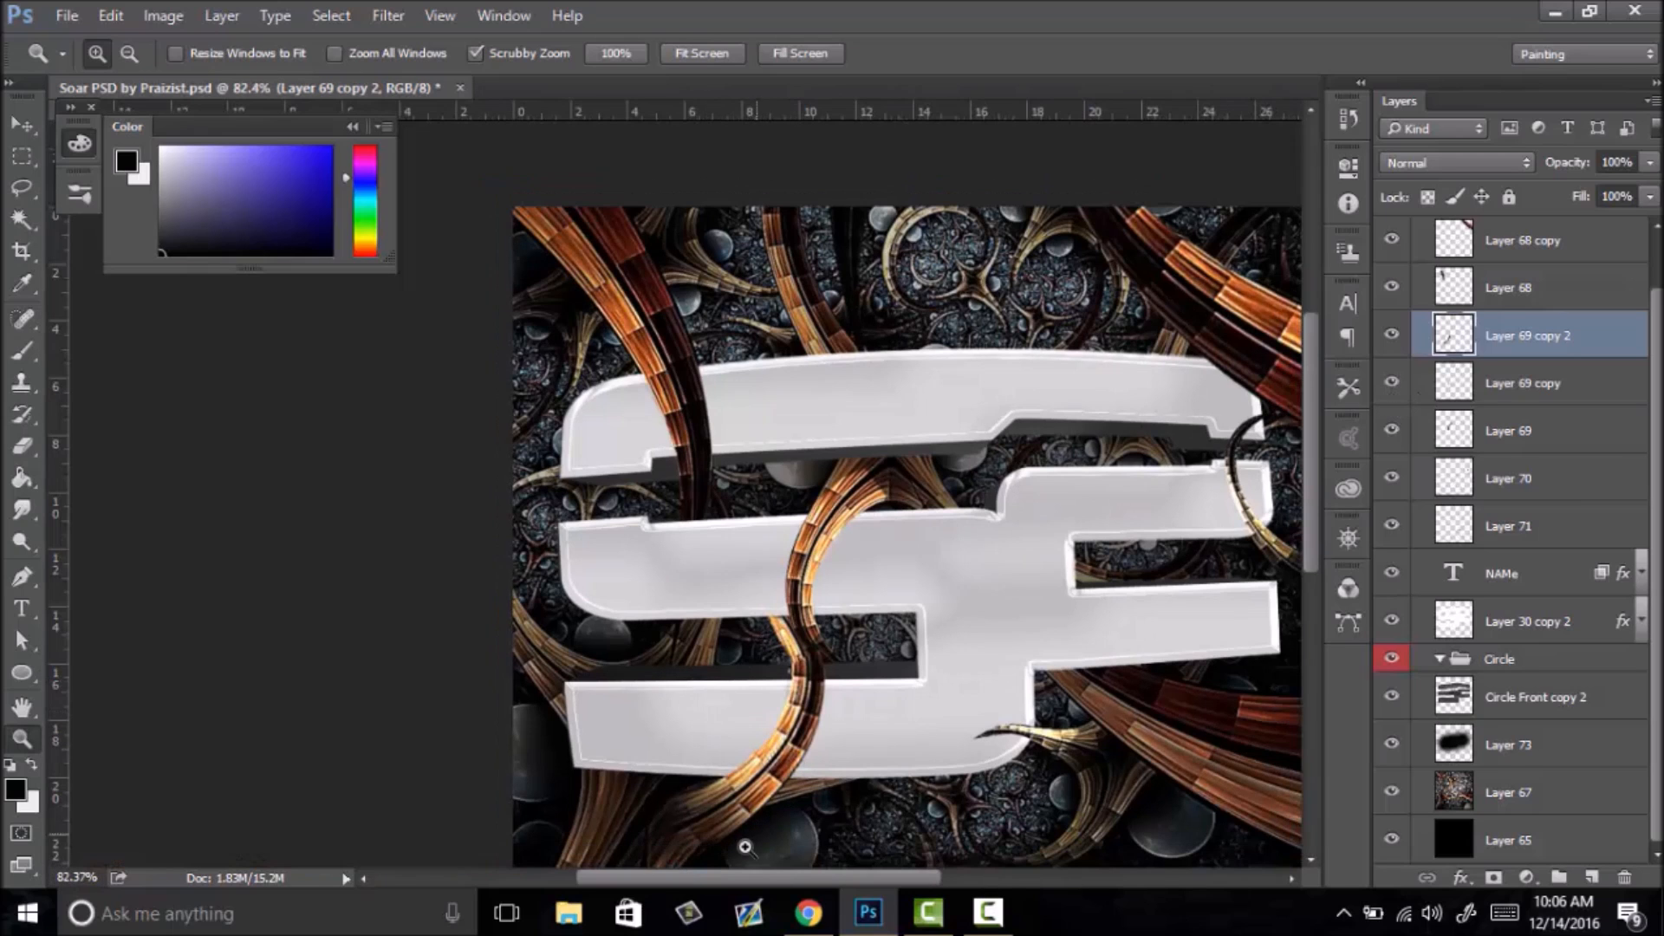
left_click_drag(738, 850, 823, 800)
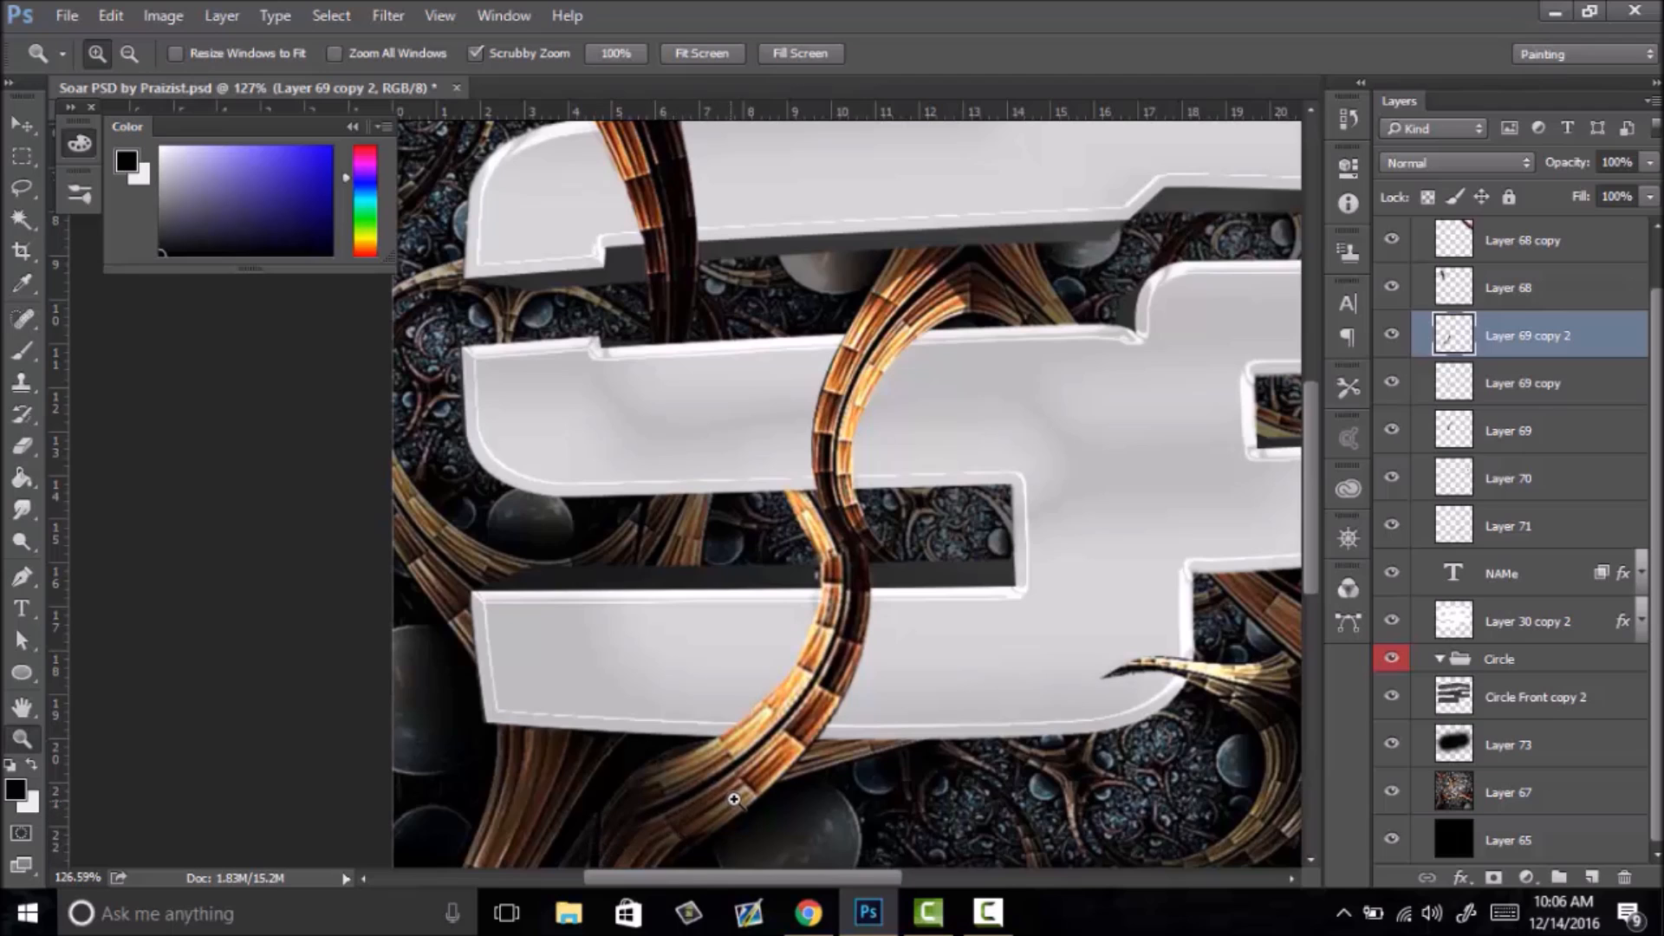
- Add a new layer above Layer 69 copy and clip it to that layer with a clipping mask
left_click(1435, 398)
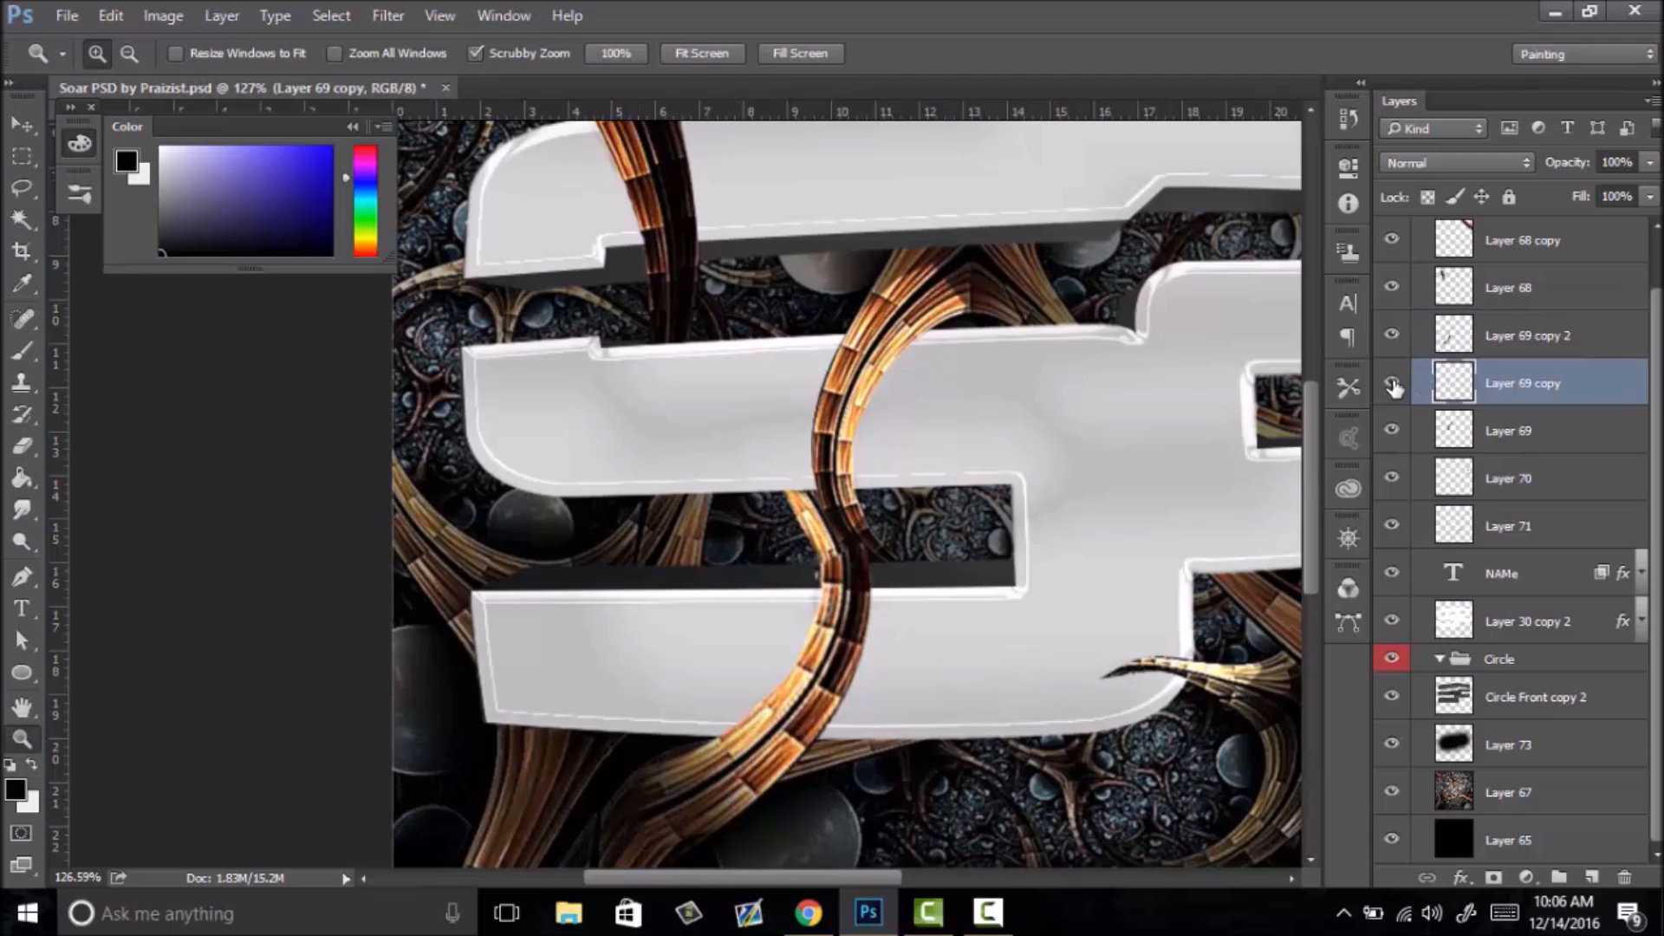
left_click_drag(851, 568, 866, 411)
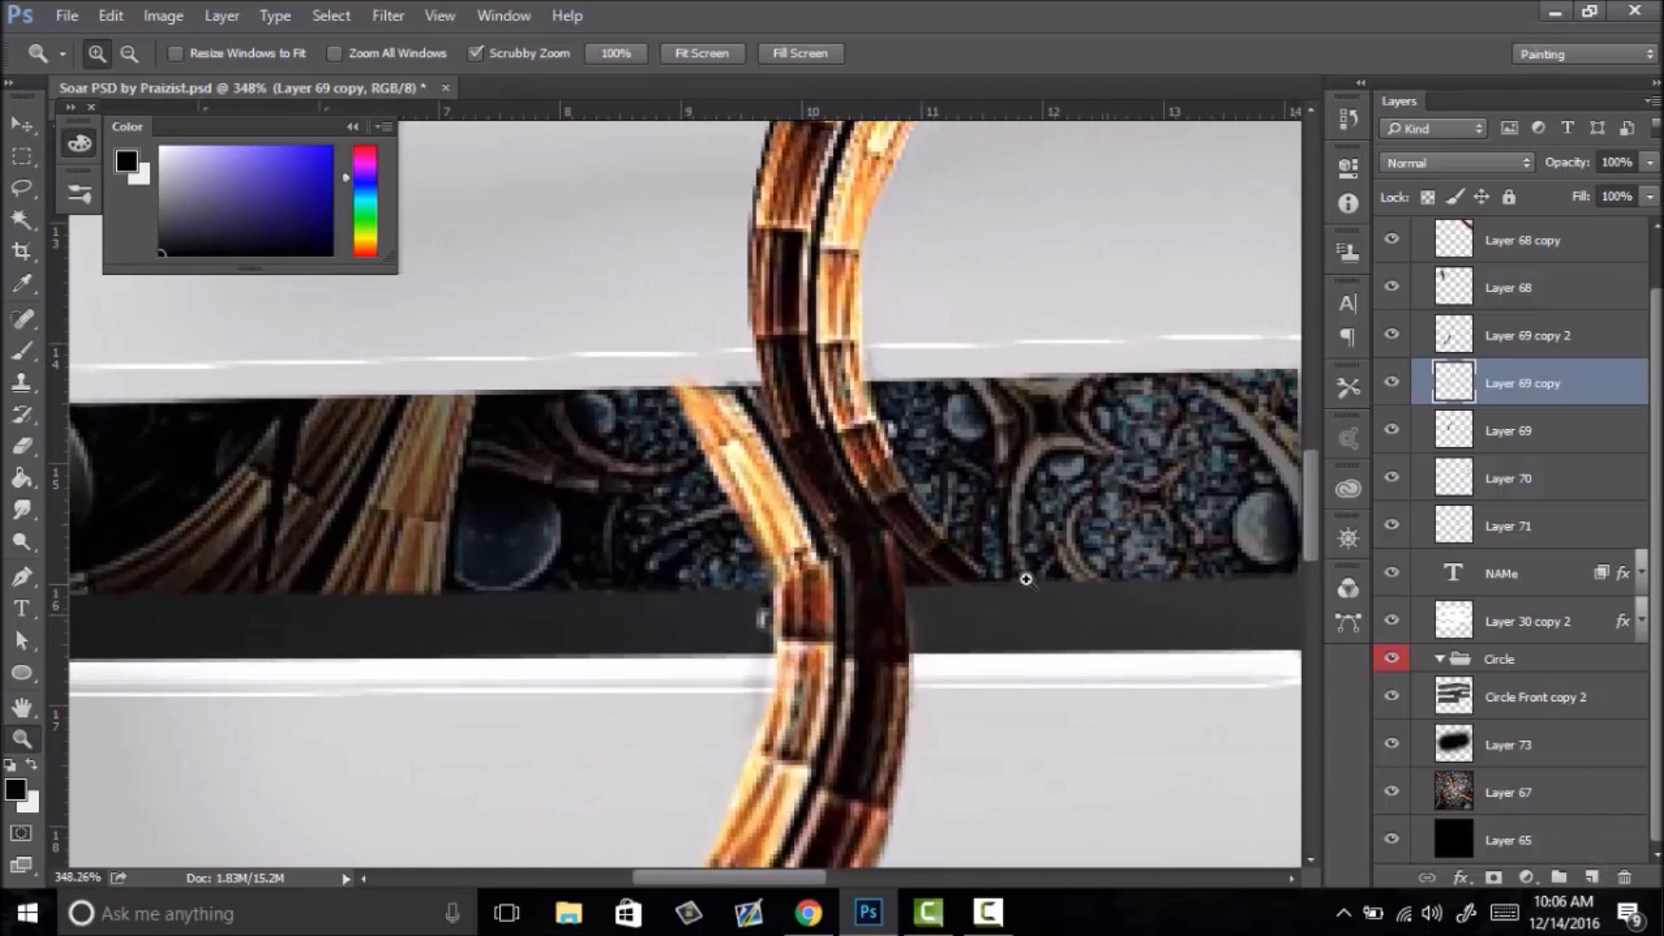
key("e")
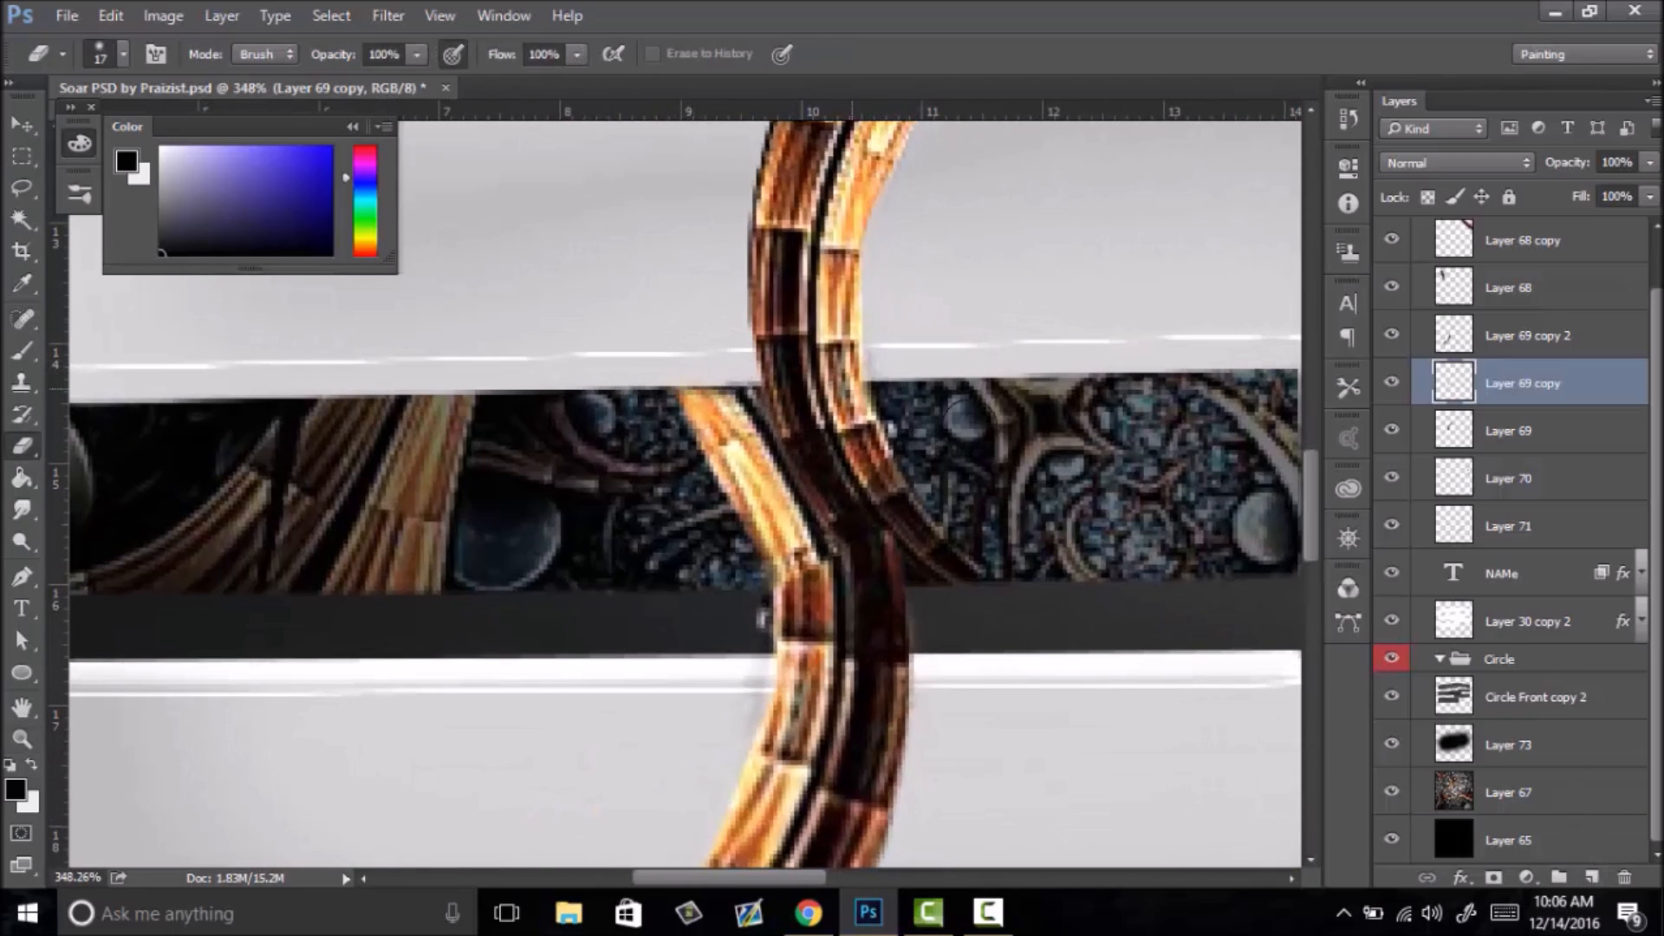
left_click(1589, 877)
right_click(1497, 383)
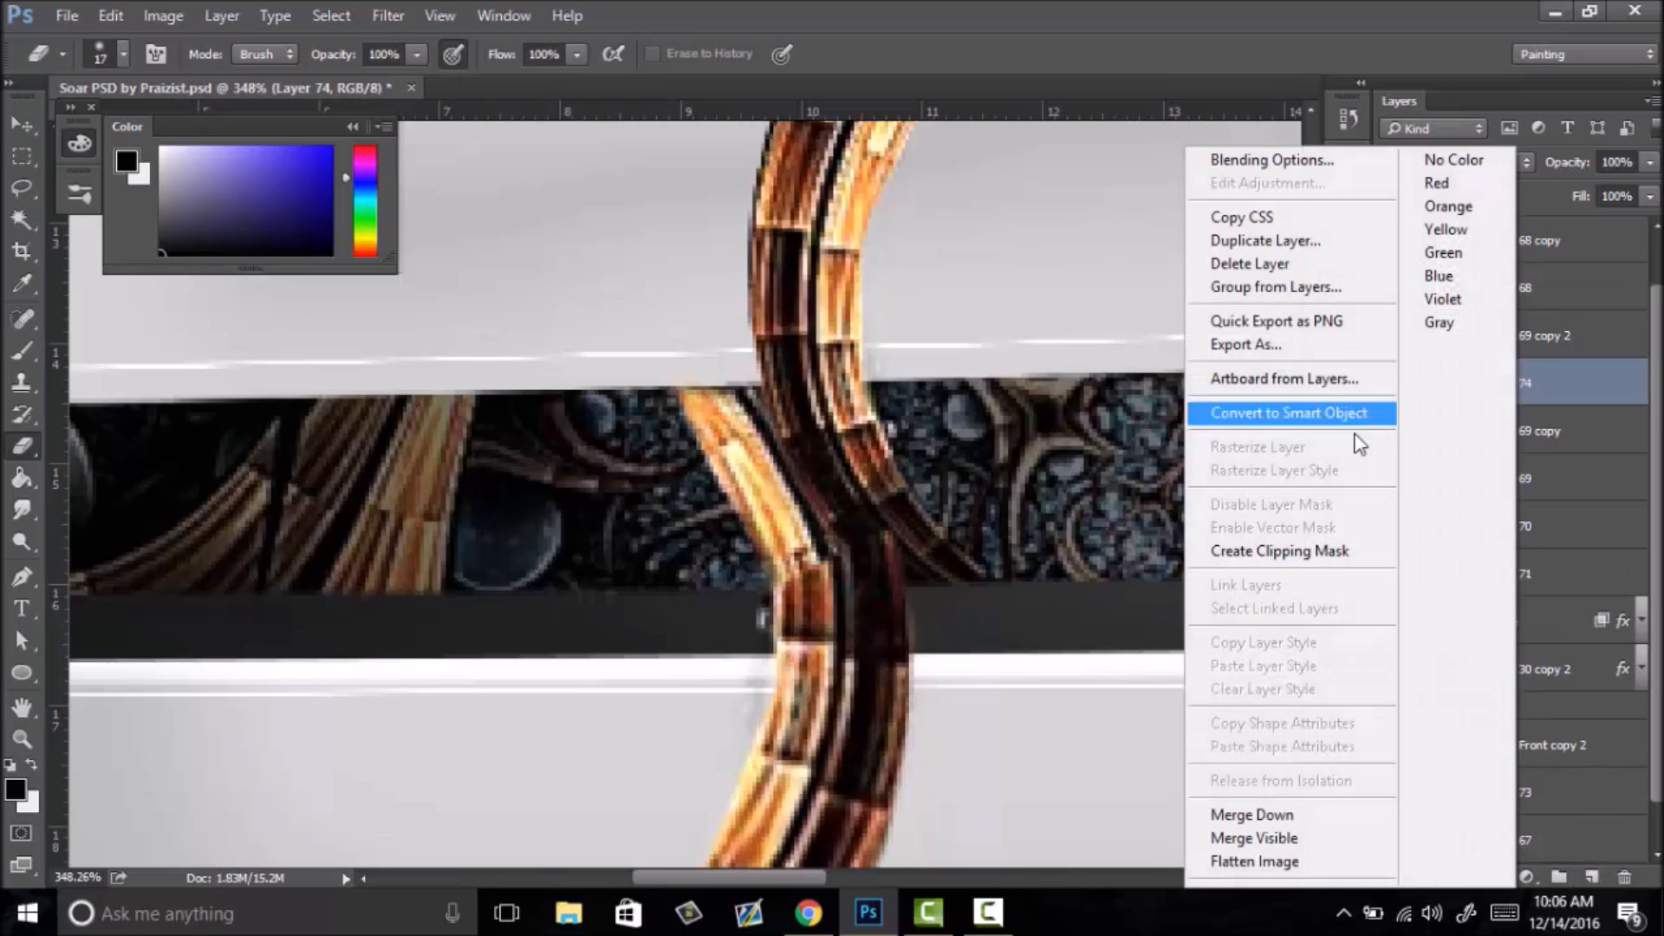
left_click(1281, 543)
- Paint a soft black shadow with a 32 px, 0% hardness brush on Layer 74 where the strand meets the middle bar's lower edge
key("b")
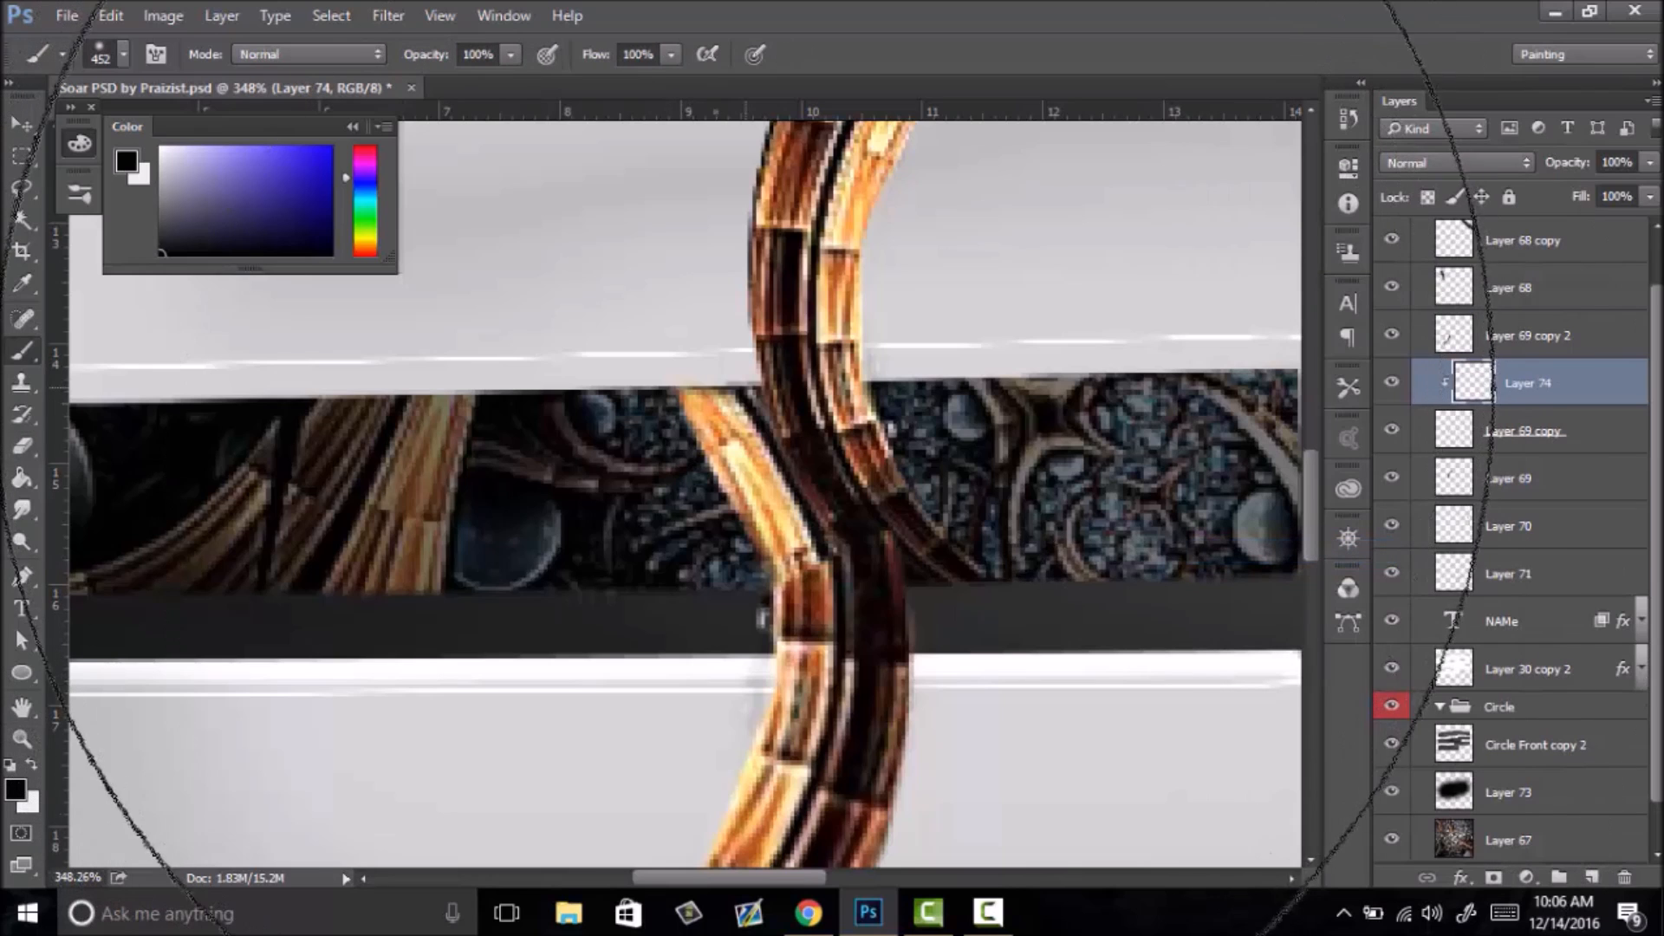
right_click(815, 264)
left_click_drag(858, 177, 854, 177)
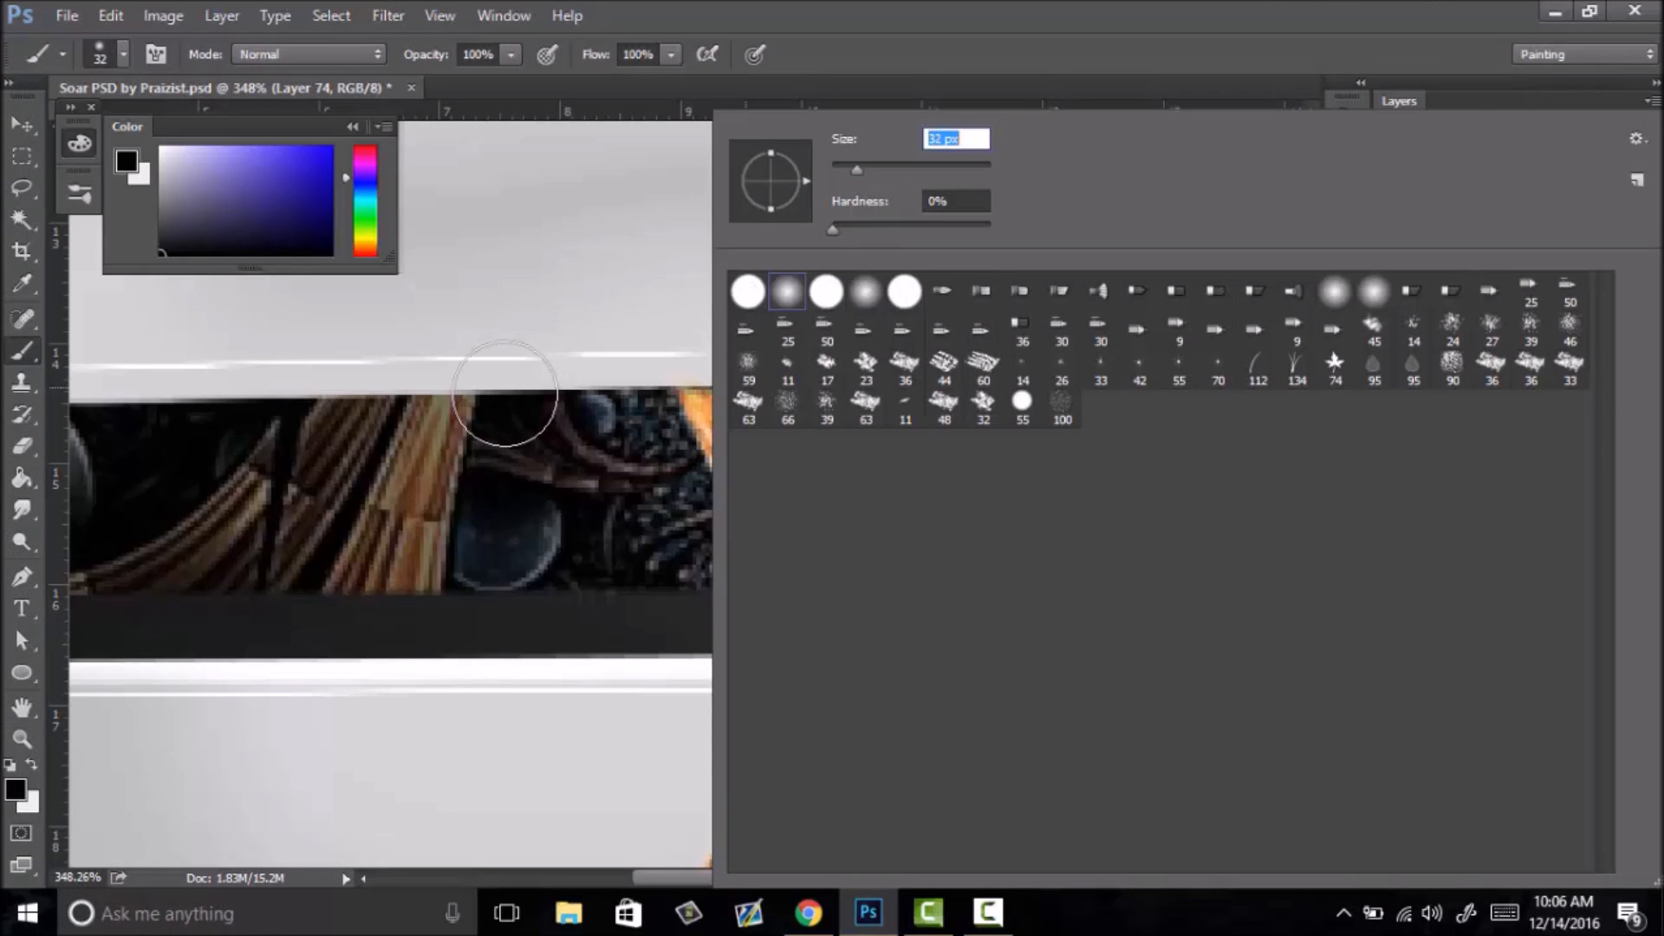
left_click(510, 392)
left_click_drag(713, 352, 685, 353)
key("e")
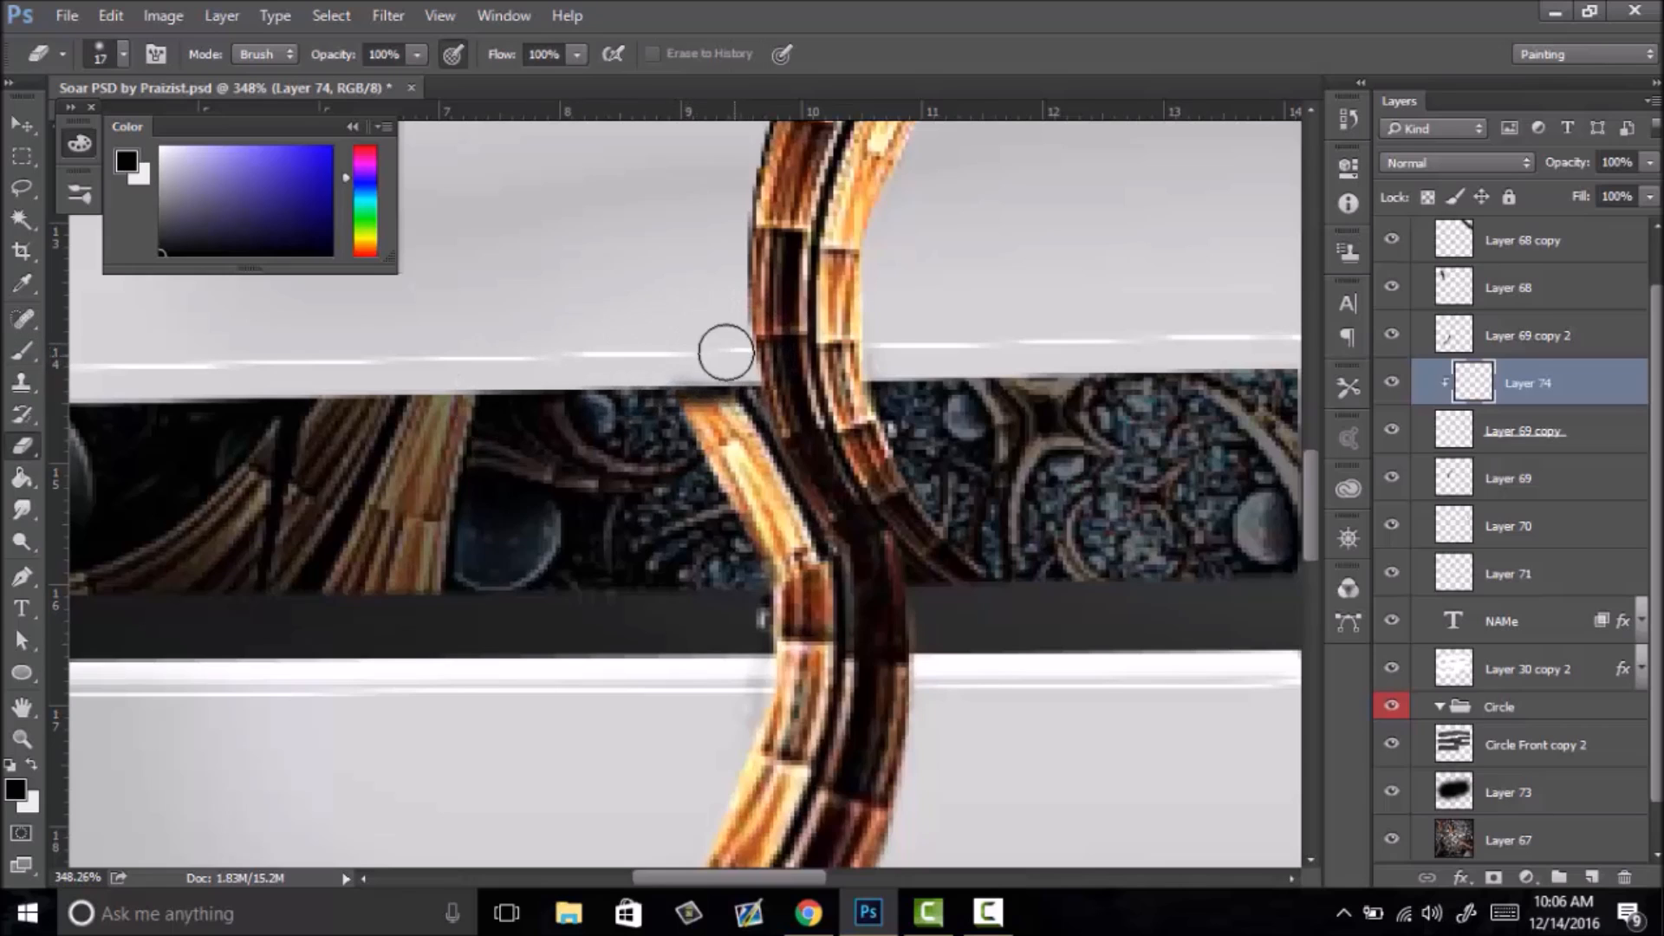
- Set the opacity of the clipped shadow Layer 74 to 80%
left_click(1512, 431)
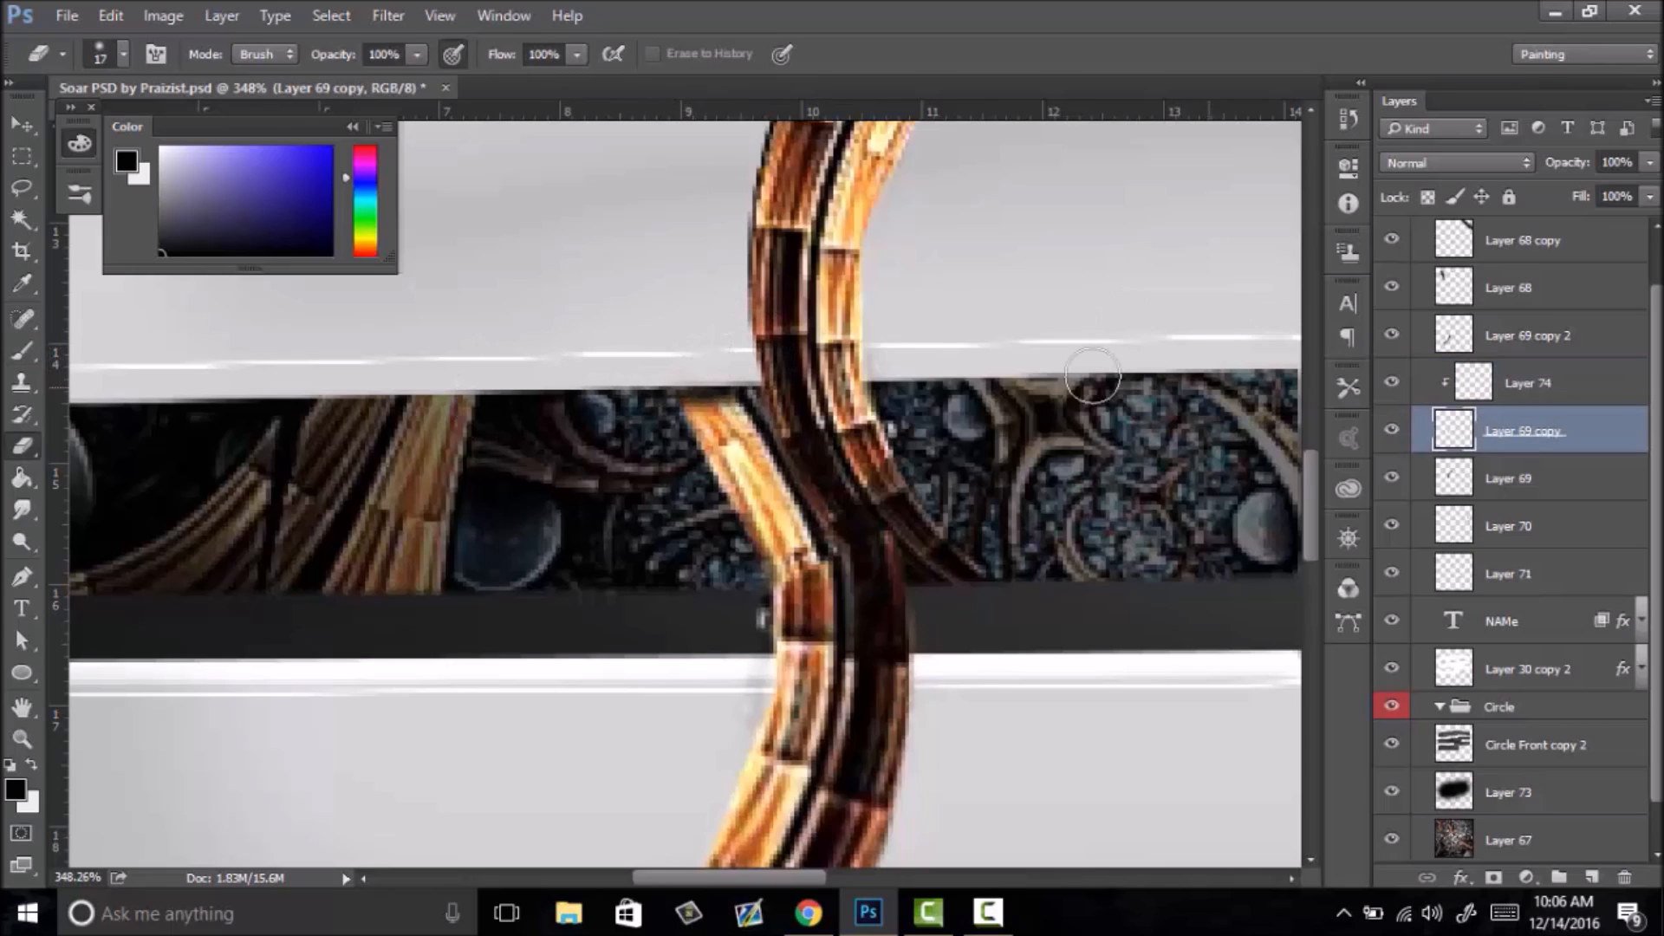
left_click(1495, 383)
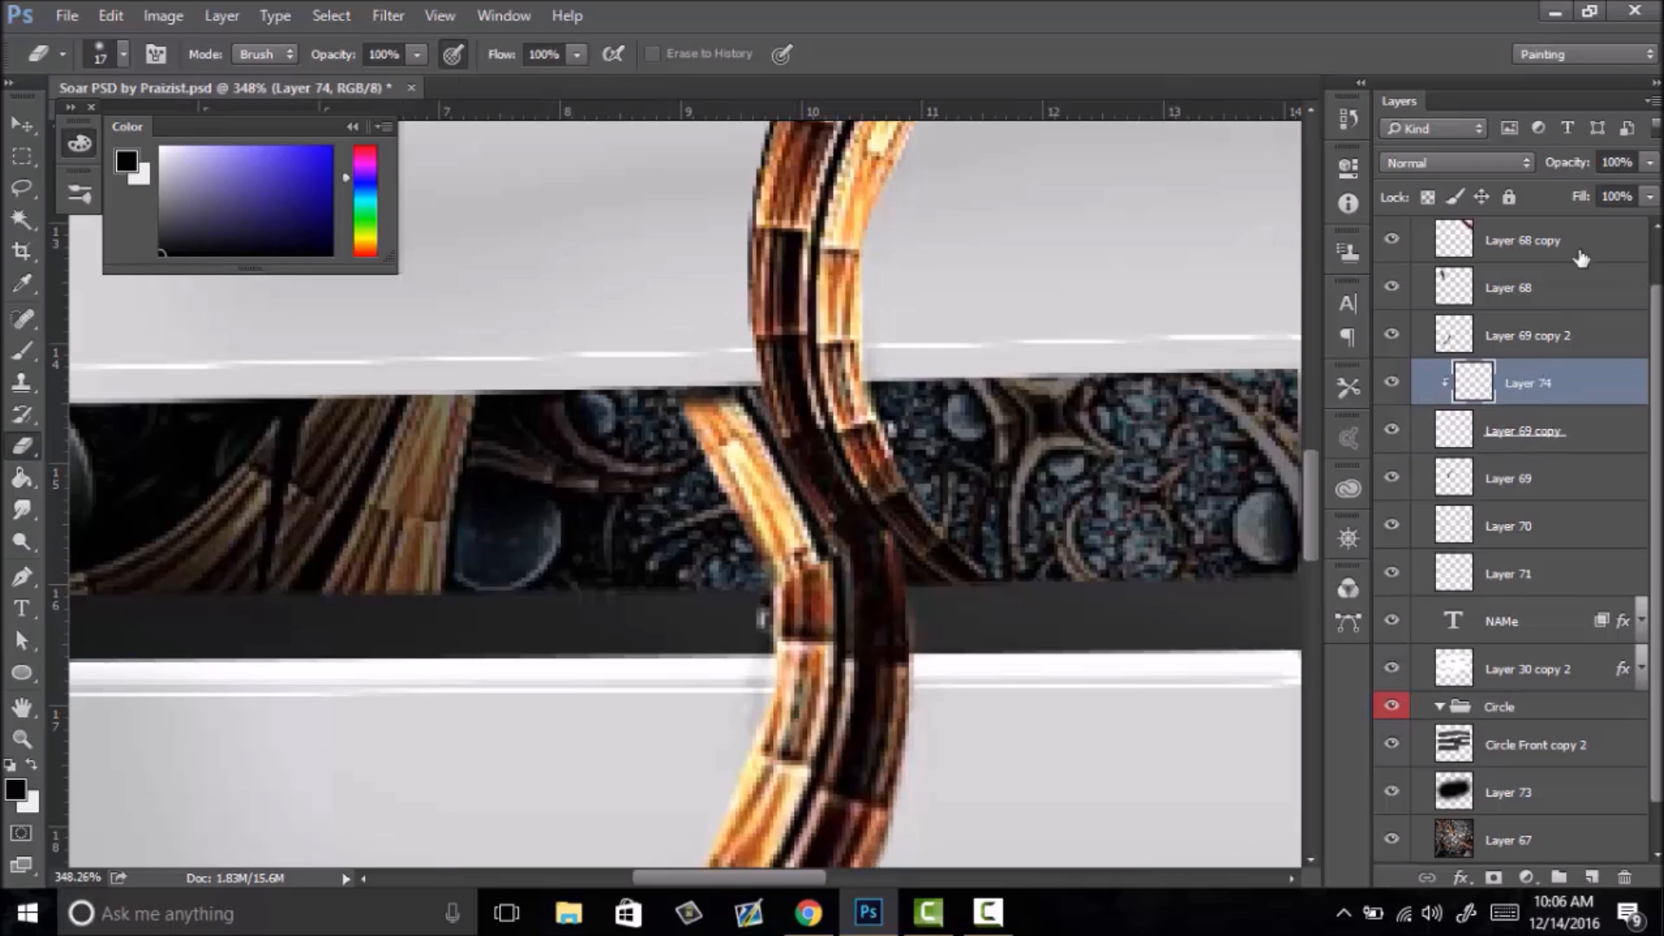
left_click_drag(1548, 167, 1537, 166)
key("z")
left_click_drag(929, 378, 799, 538)
left_click_drag(644, 482, 792, 493)
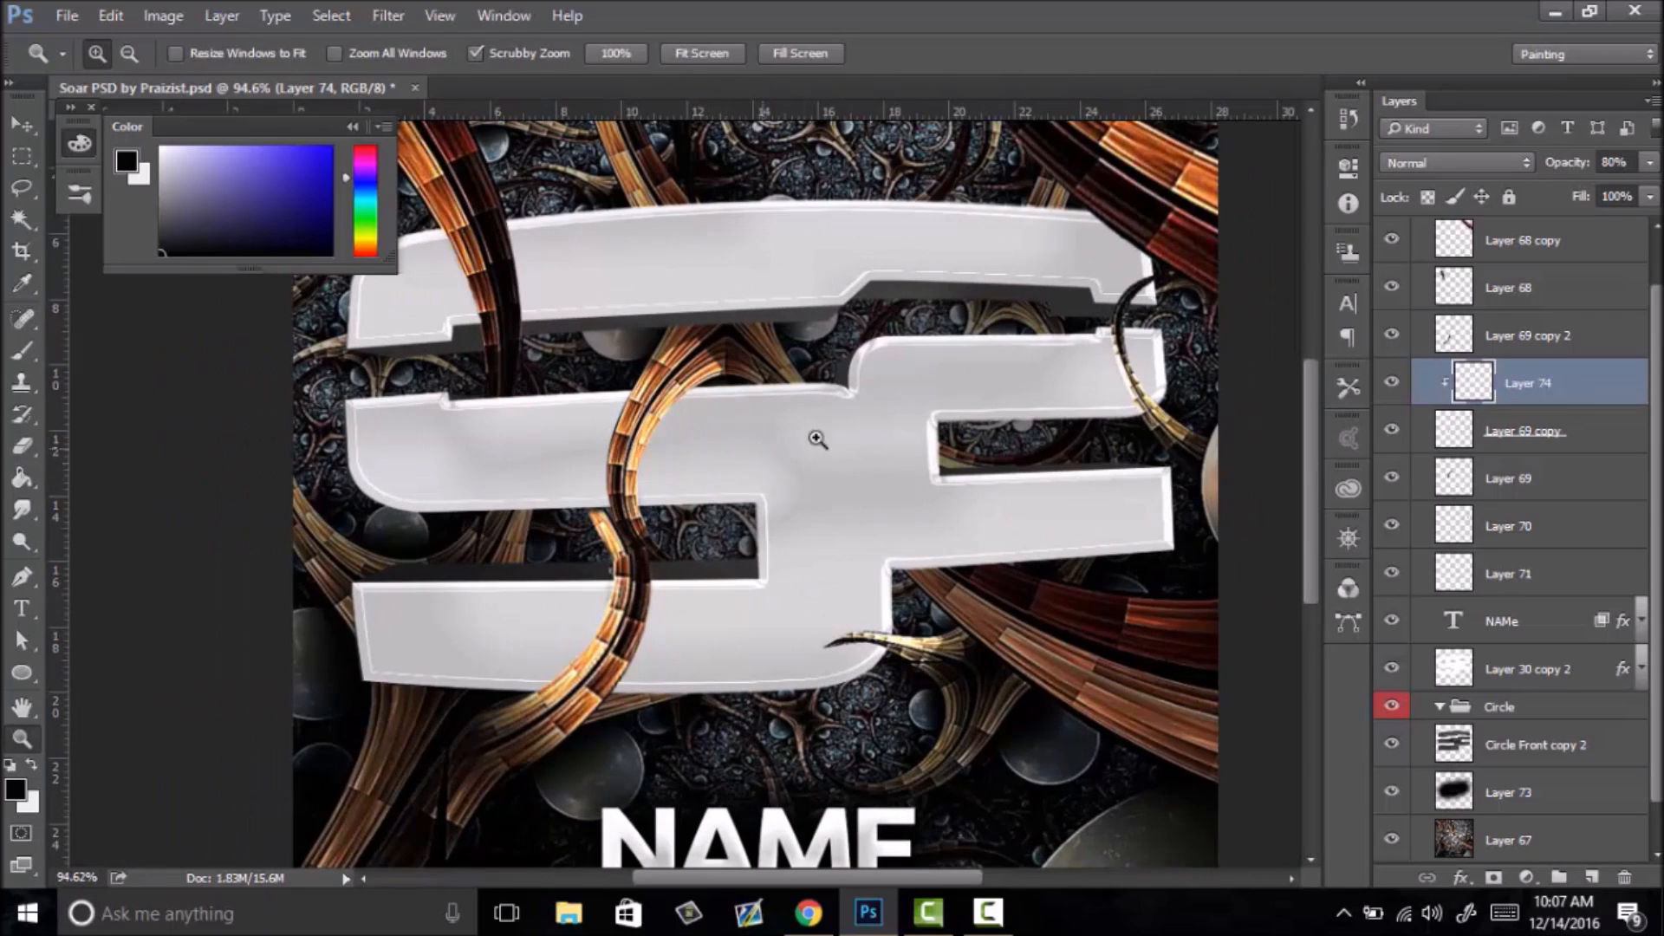
- Select Layer 69 and examine its strand piece between the top and middle bars with the layer hidden and shown
left_click(1487, 441)
left_click(1480, 477)
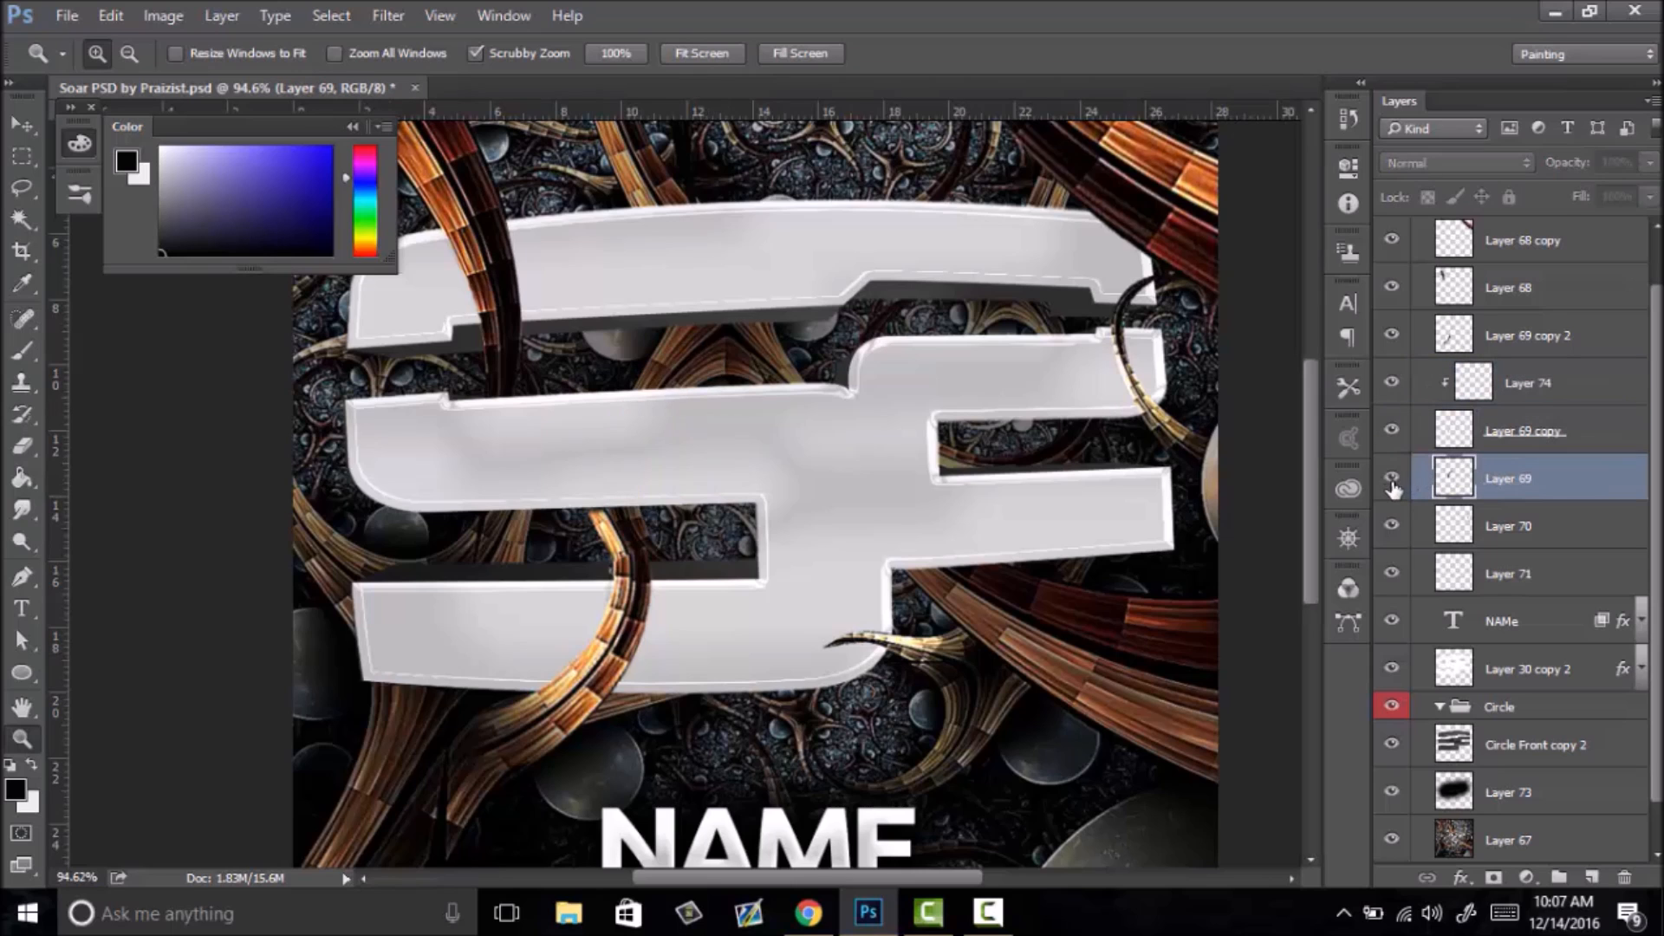
mouse_move(721, 335)
left_mouse_down()
mouse_move(862, 416)
mouse_move(544, 400)
mouse_move(590, 377)
mouse_move(837, 442)
mouse_move(824, 482)
mouse_move(746, 356)
mouse_move(545, 376)
mouse_move(693, 420)
mouse_move(547, 433)
left_mouse_up()
key("e")
left_click_drag(764, 439, 633, 486)
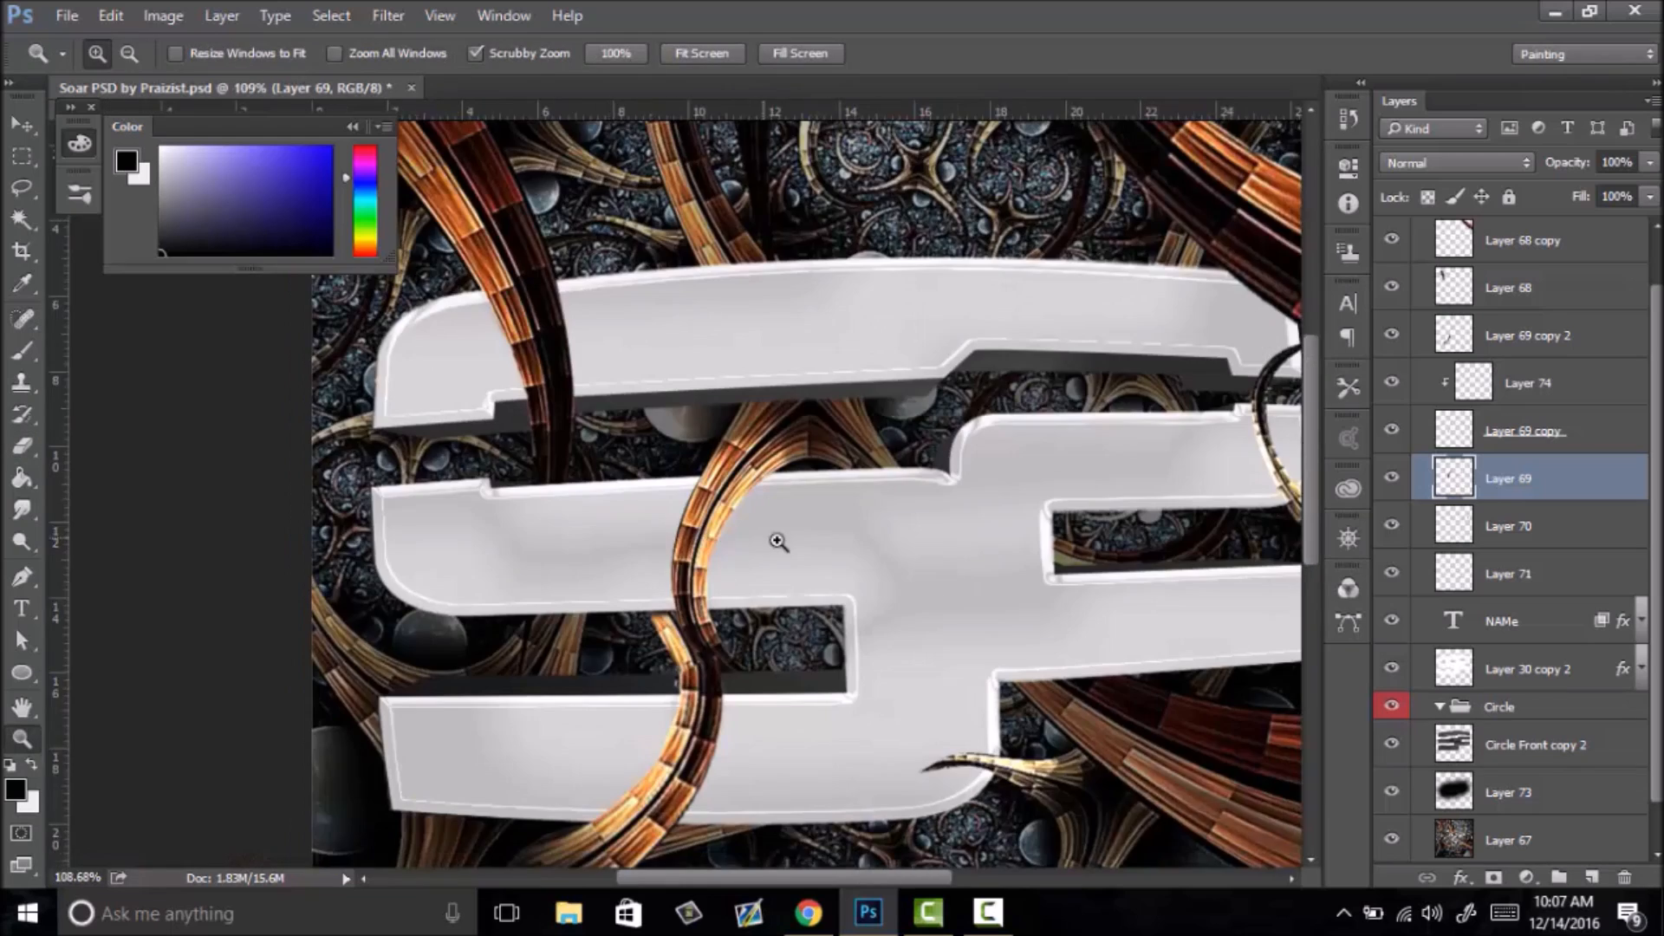
left_click_drag(776, 543, 709, 580)
left_click_drag(664, 402, 850, 411)
- Set the eraser size to 63 px at Layer 69's strand peak beneath the top bar
key("e")
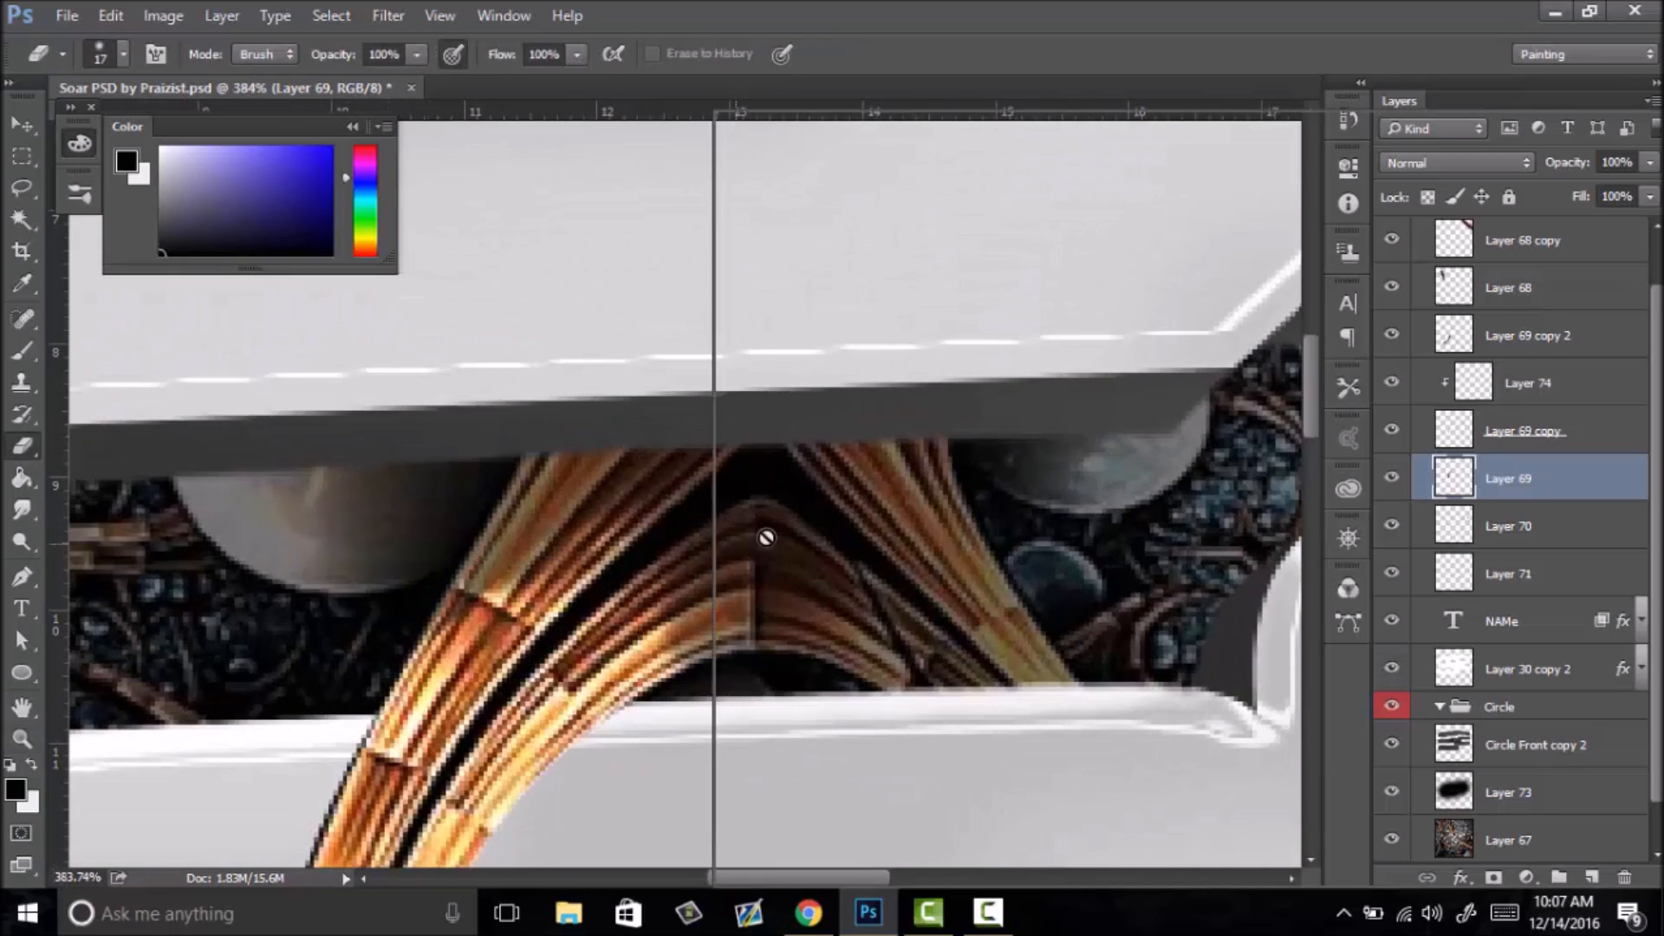
right_click(732, 538)
left_click(648, 535)
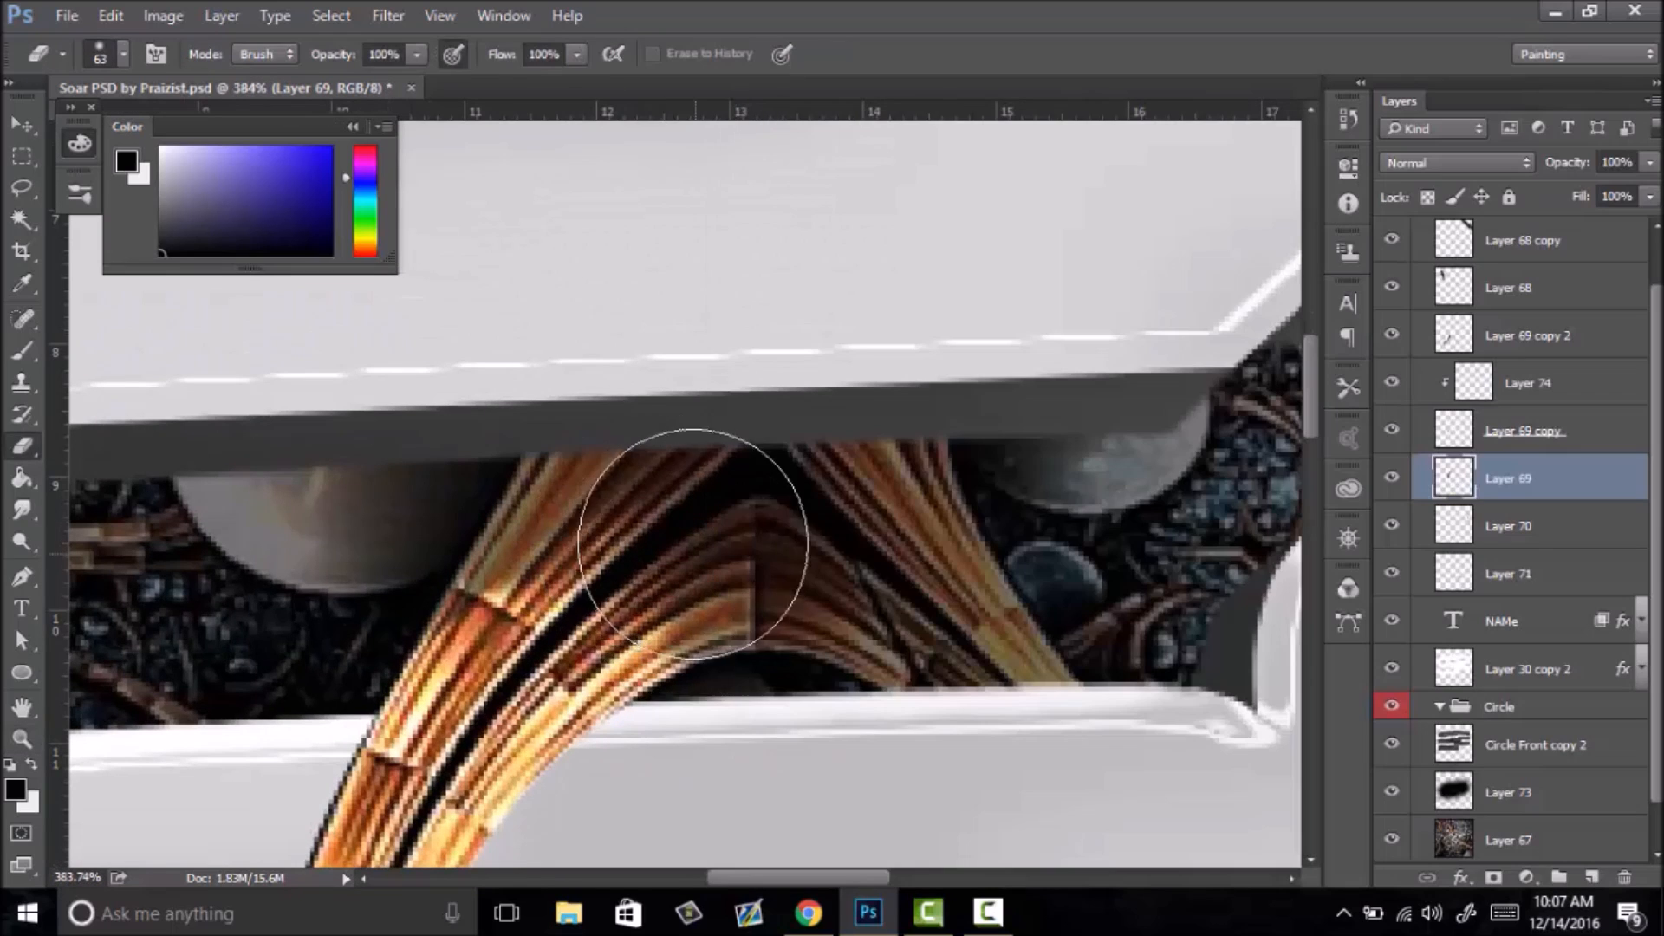
key("z")
left_click_drag(787, 506, 759, 563)
right_click(760, 564)
left_click(788, 582)
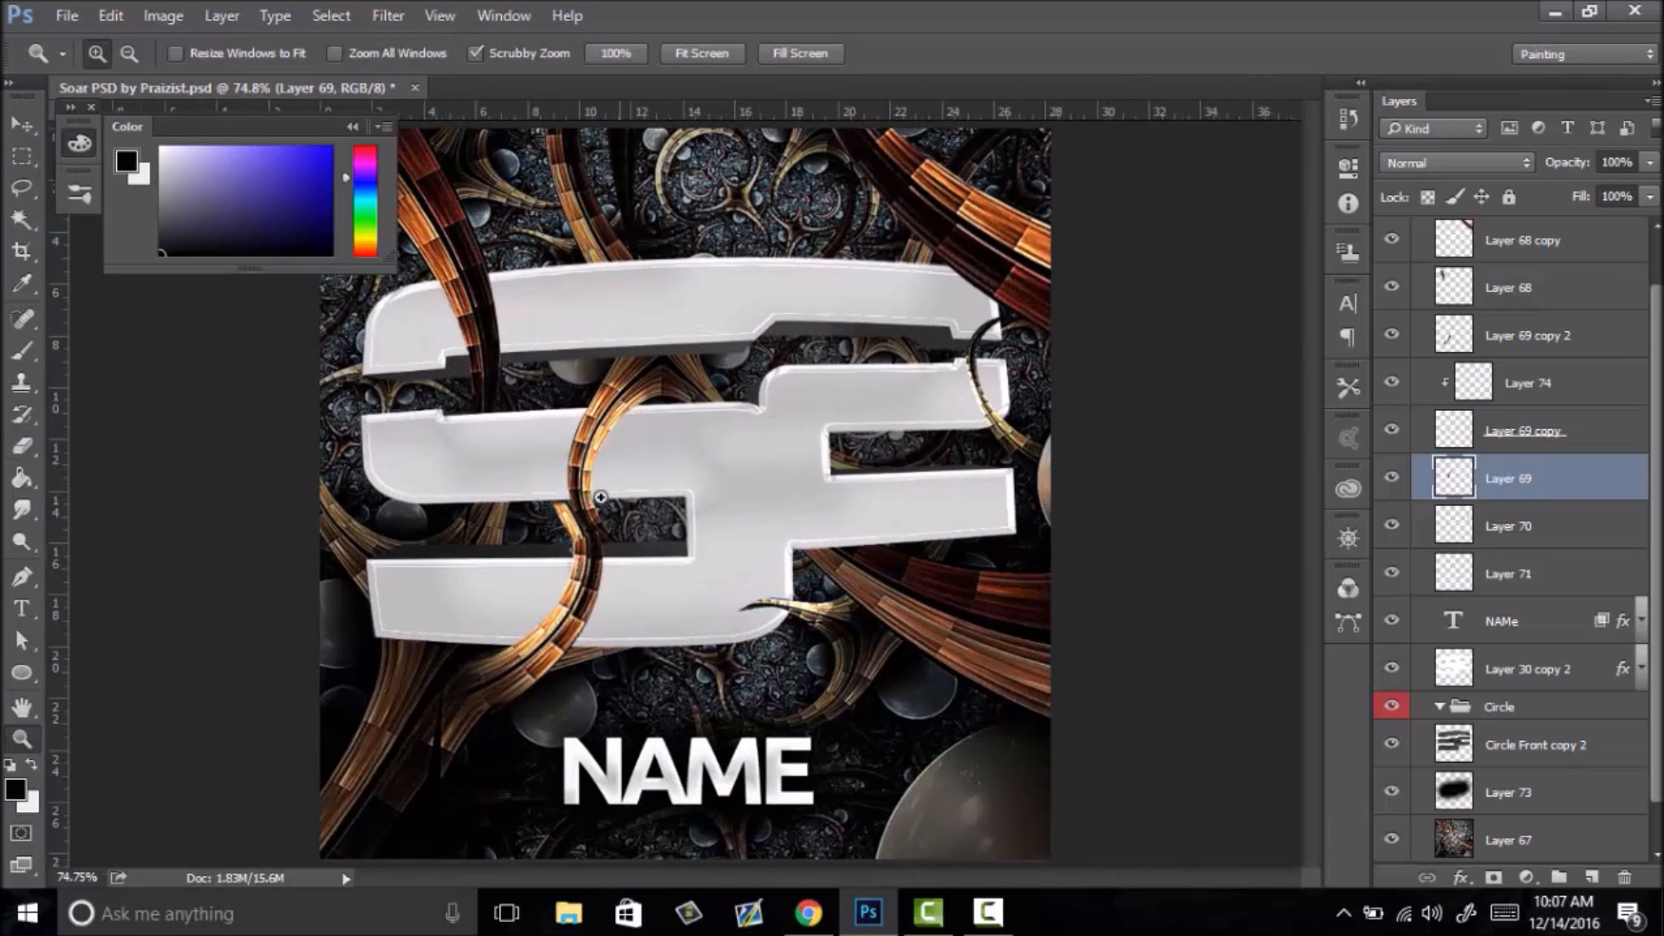
- Darken Circle Front copy 2 with a Hue/Saturation adjustment, setting the lightness to -66
left_click(1577, 752)
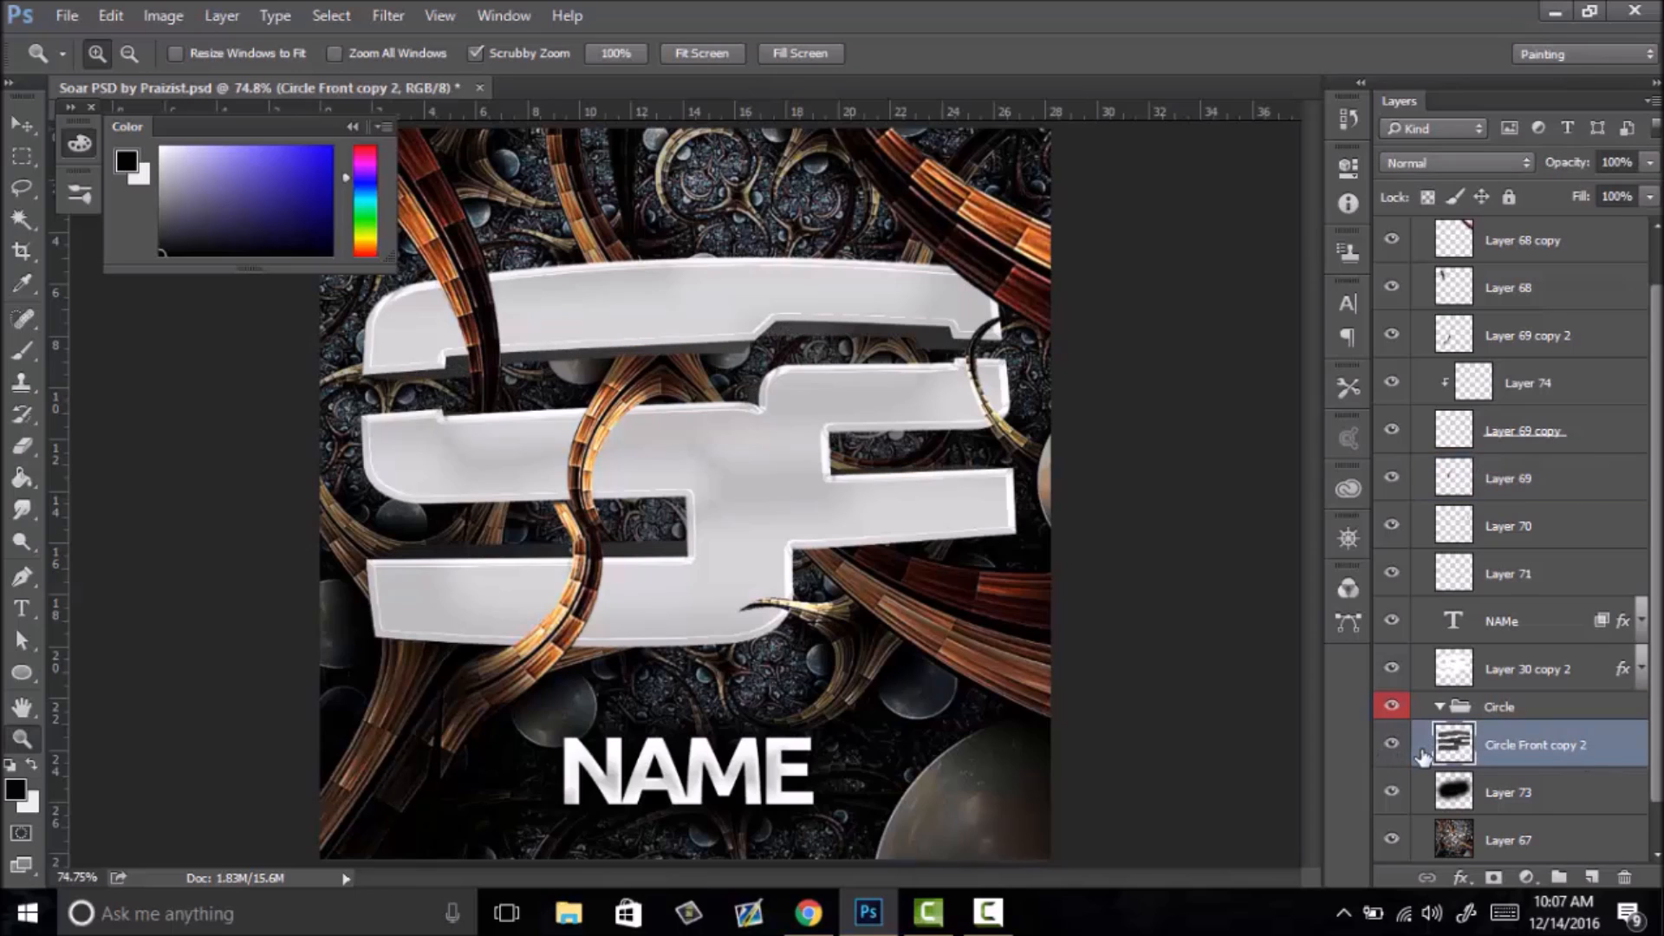
key("ctrl+u")
left_click_drag(1238, 330, 1193, 337)
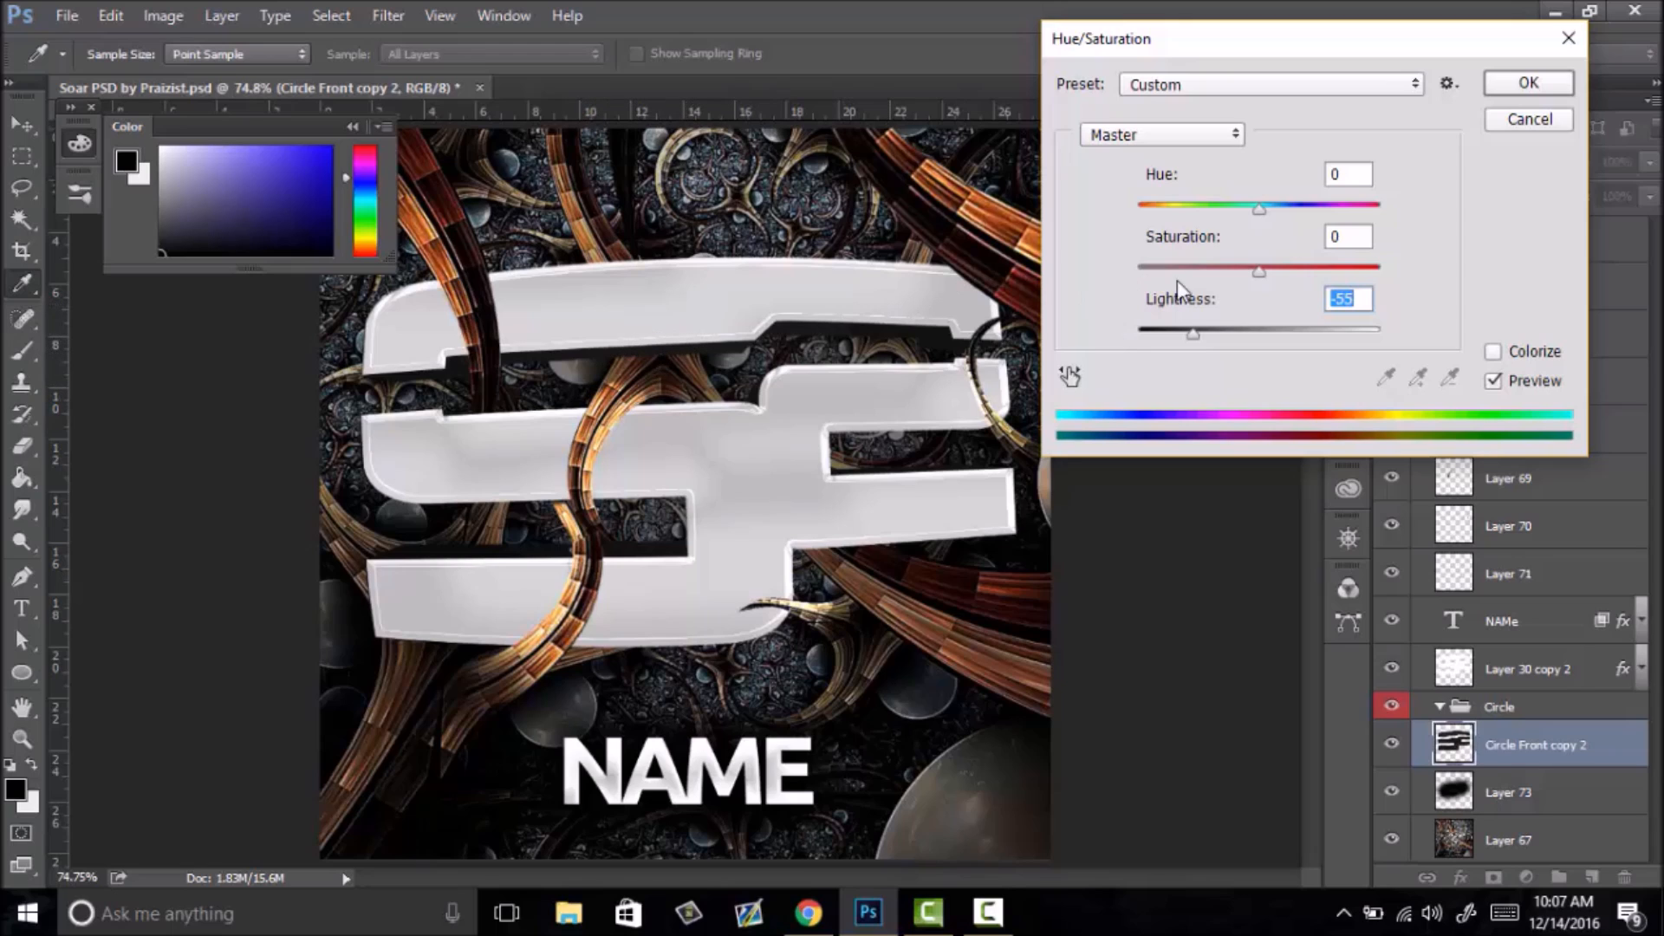
mouse_move(1179, 329)
left_mouse_down()
mouse_move(1151, 341)
mouse_move(1180, 339)
left_mouse_up()
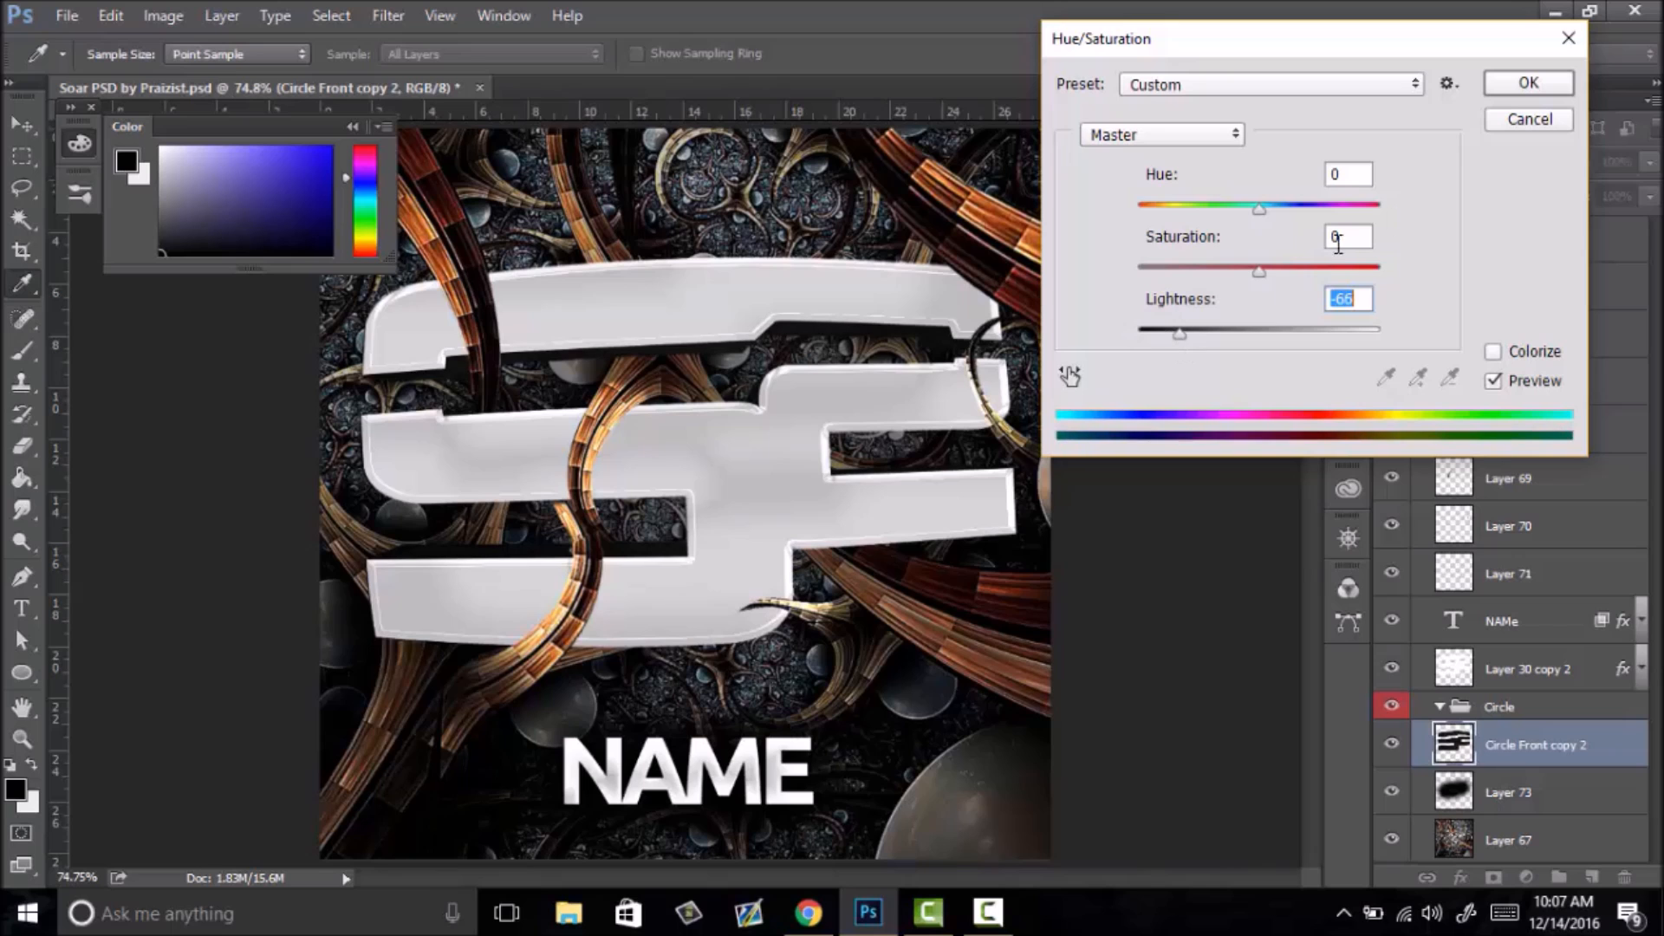
left_click(1539, 88)
left_click_drag(694, 468, 651, 467)
right_click(650, 467)
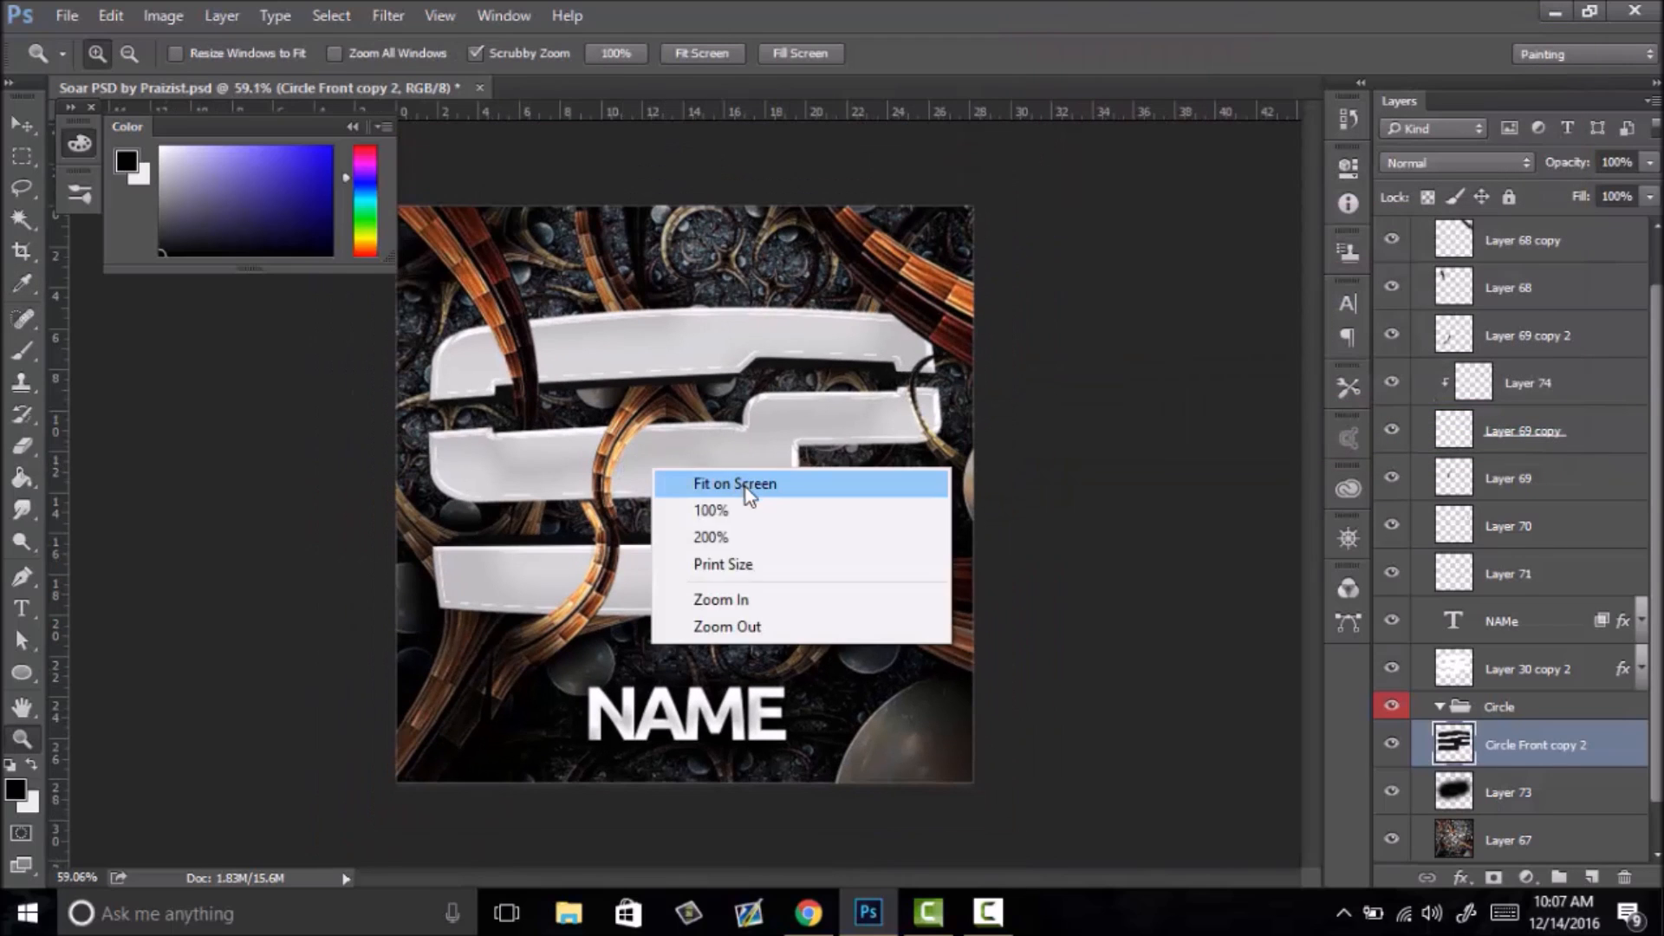
left_click(749, 491)
- Set the opacity of the dark shadow Layer 73 behind the logo to 37%
left_click(1487, 799)
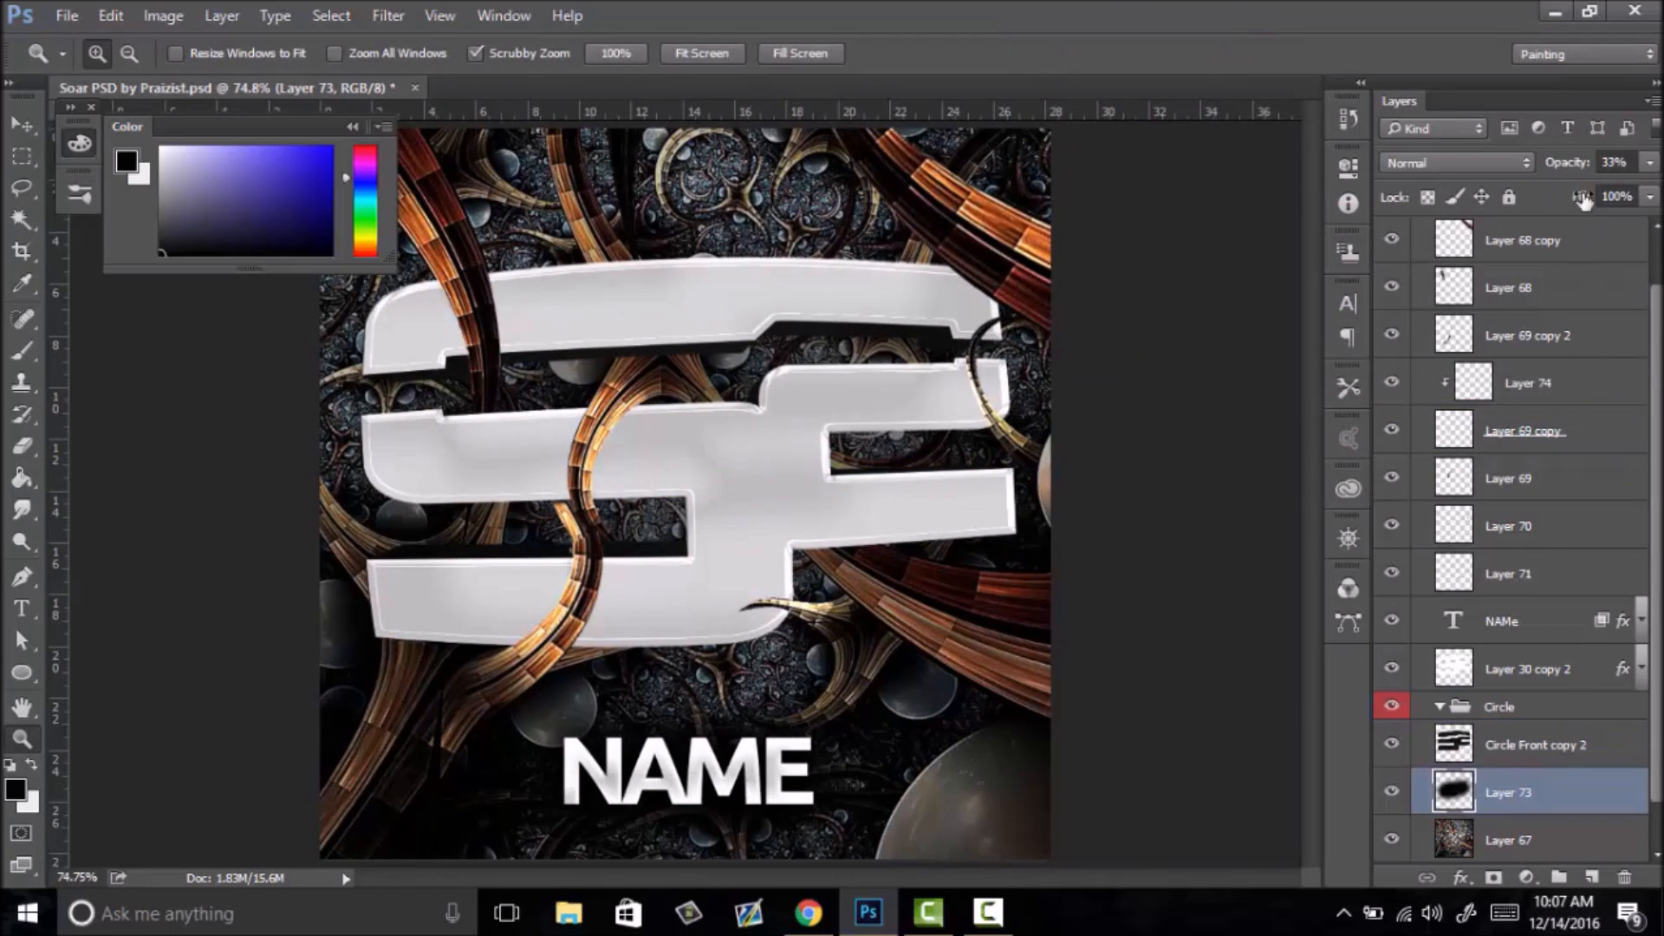
left_click_drag(1575, 161, 1595, 167)
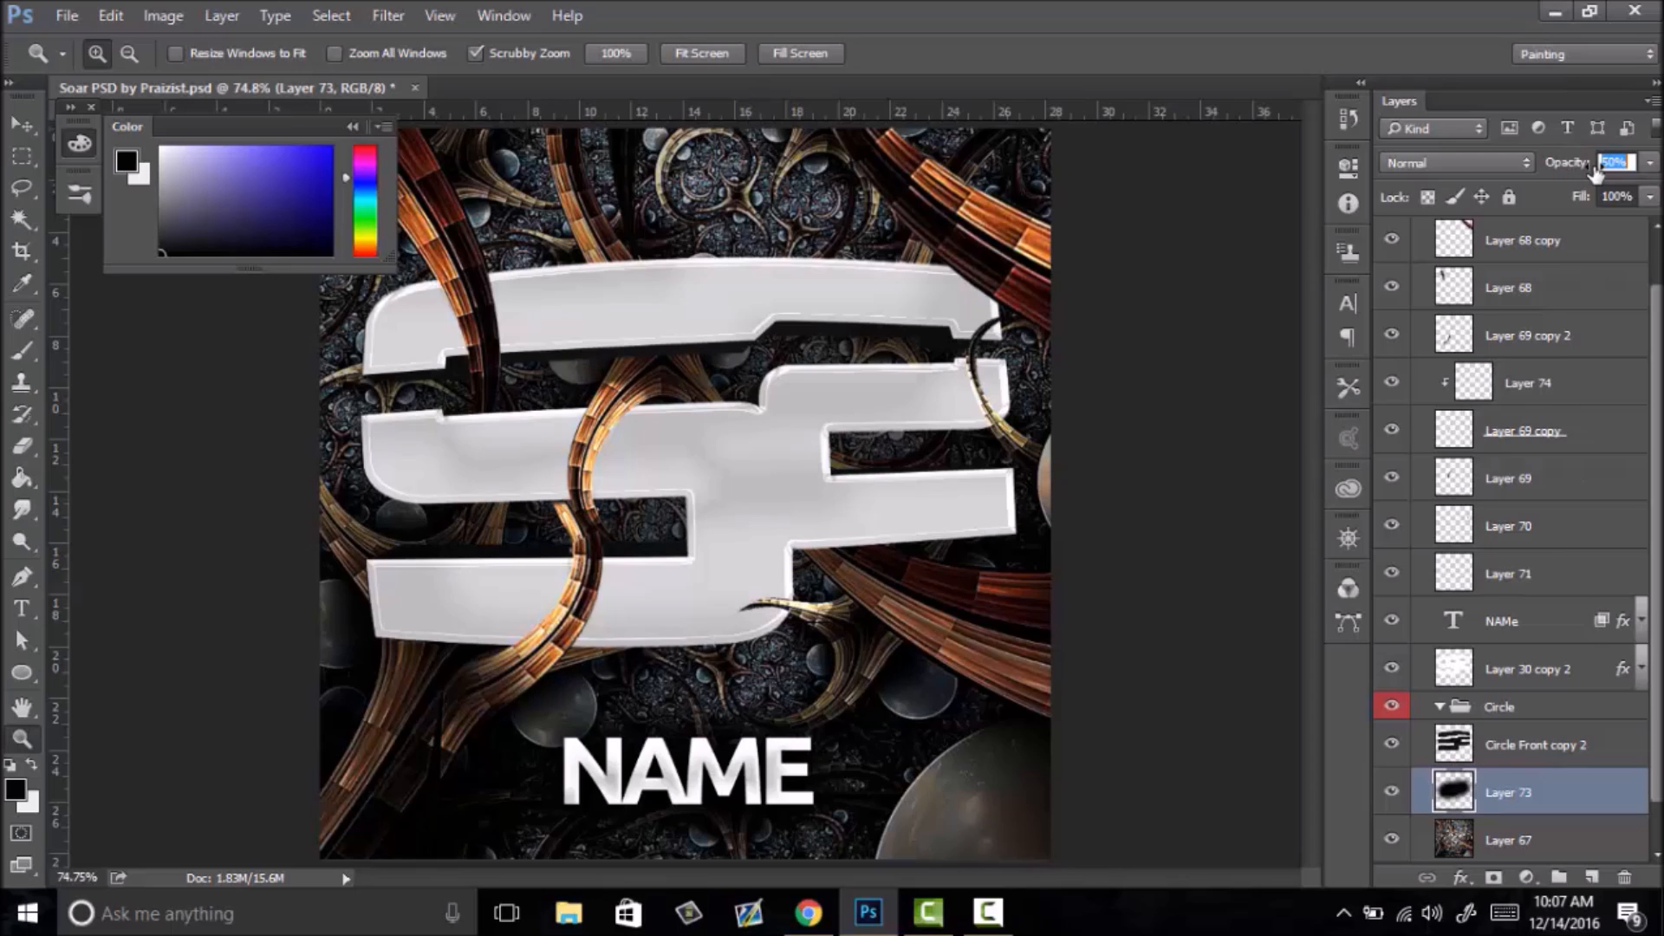
left_click_drag(1579, 176, 1577, 176)
left_click_drag(694, 477, 581, 506)
right_click(649, 520)
left_click(727, 532)
left_click_drag(815, 443, 746, 450)
right_click(748, 463)
left_click(810, 481)
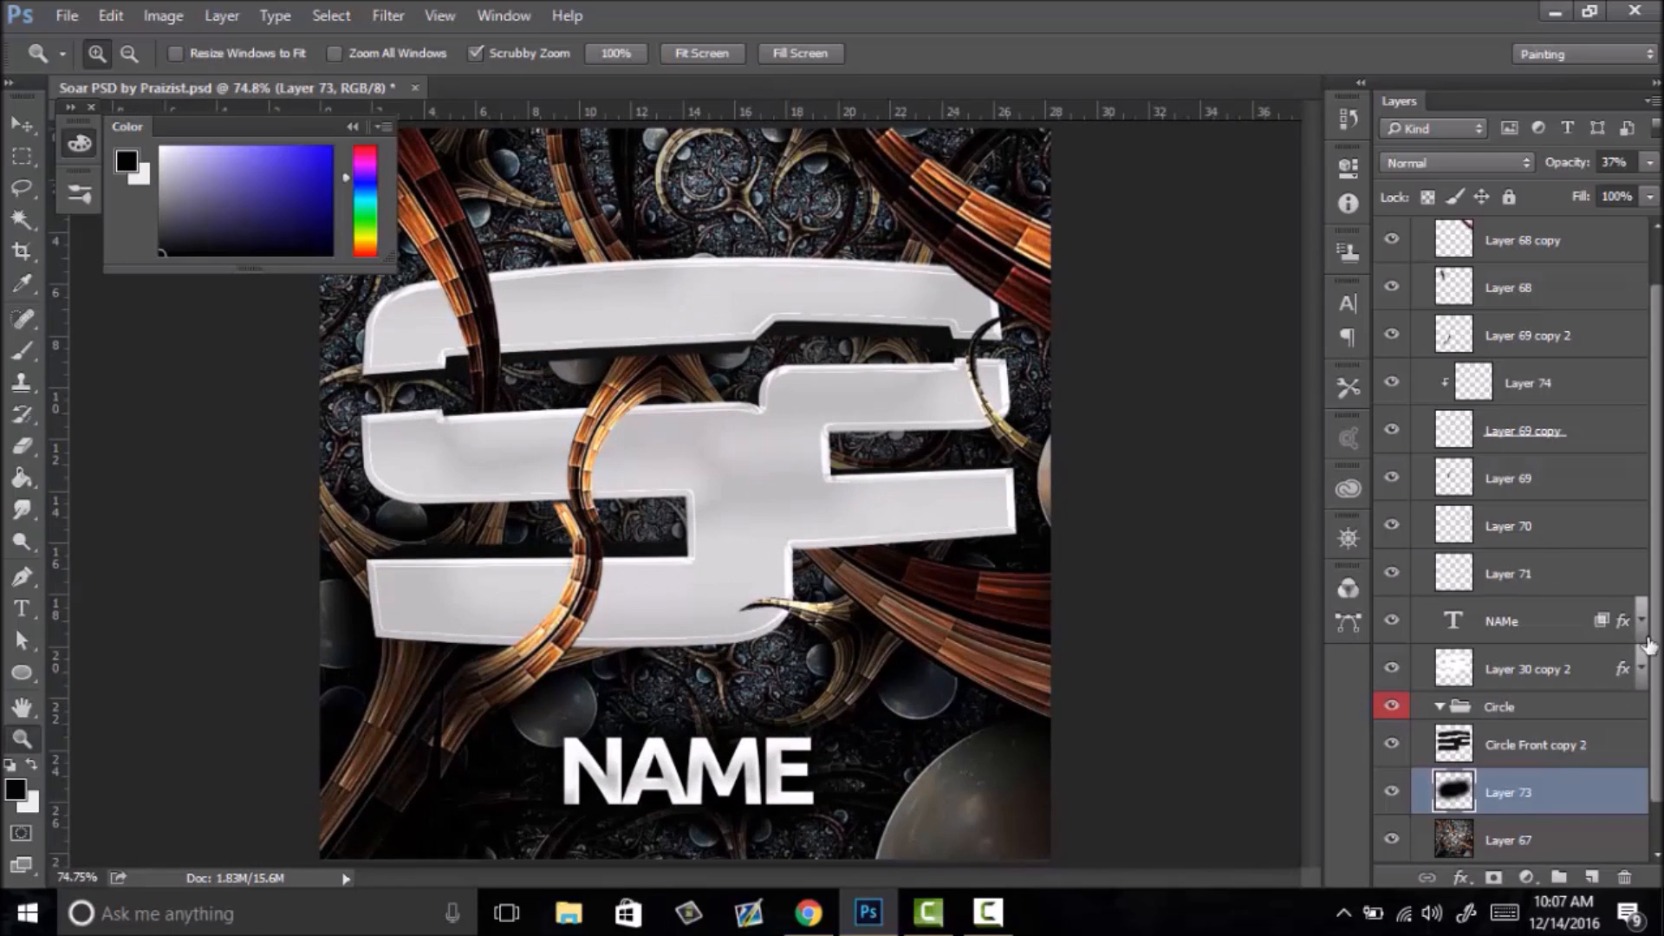
- Compare the logo with Layer 30 copy 2 hidden and shown
scroll(1646, 676, "down", 1)
left_click(1492, 626)
left_click(1387, 626)
left_click(1387, 625)
left_click_drag(804, 509, 797, 549)
right_click(765, 552)
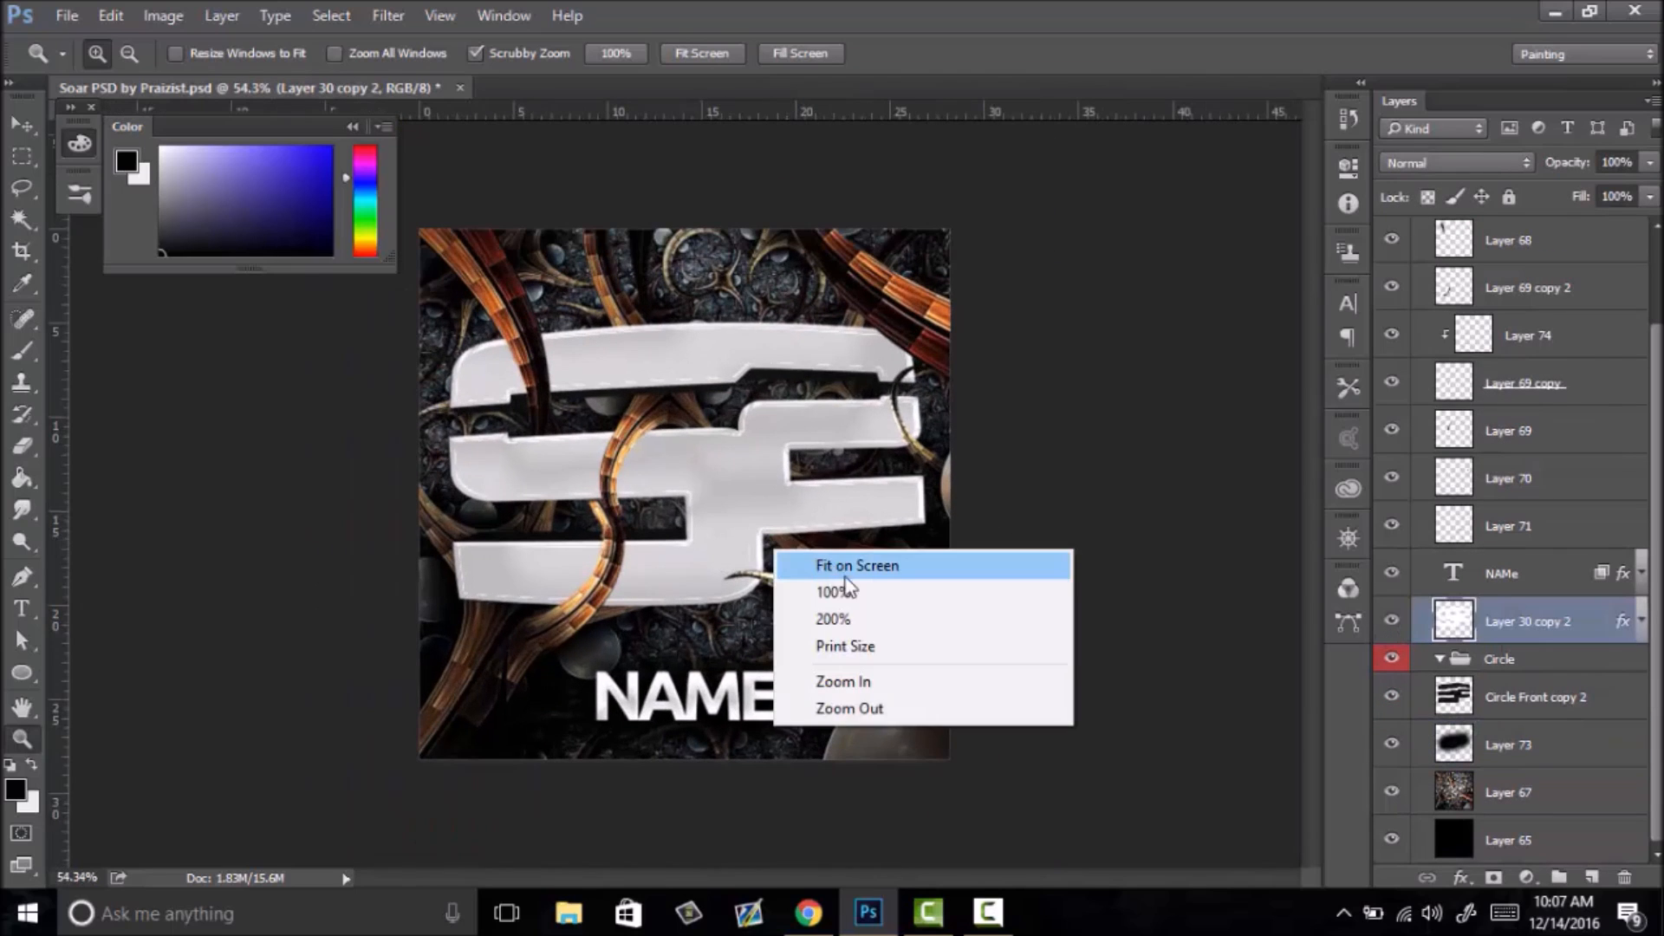
left_click(835, 568)
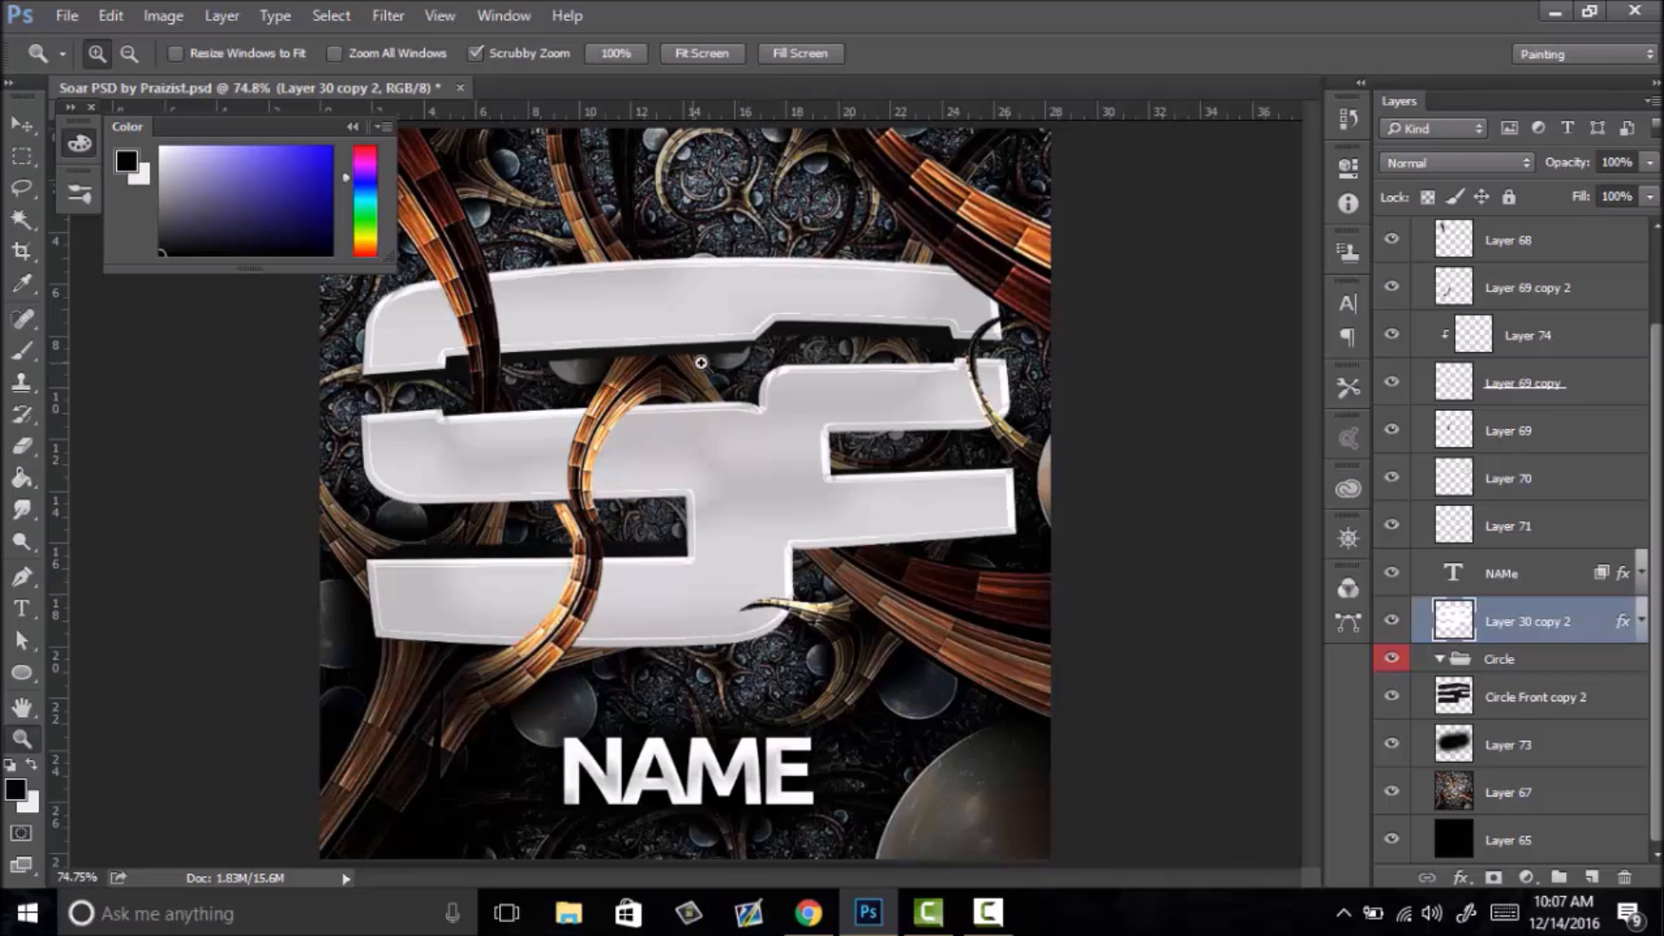
- Merge the clipped shadow Layer 74 down into Layer 69 copy
left_click_drag(998, 384, 1068, 412)
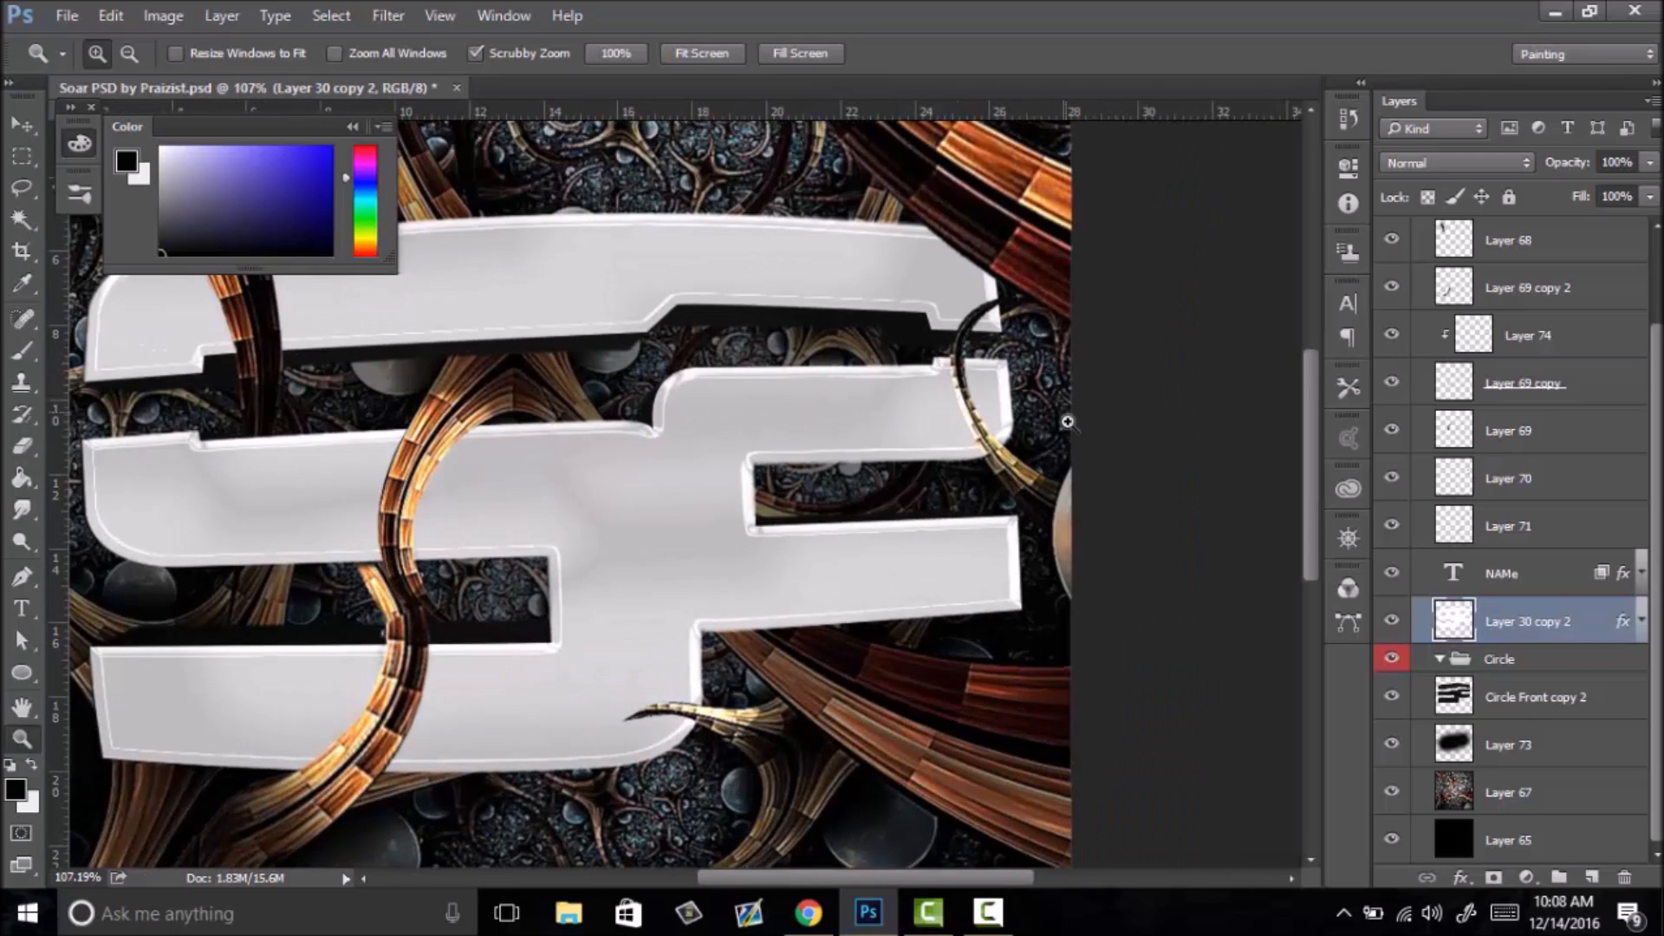
left_click(1533, 378)
left_click(1513, 338)
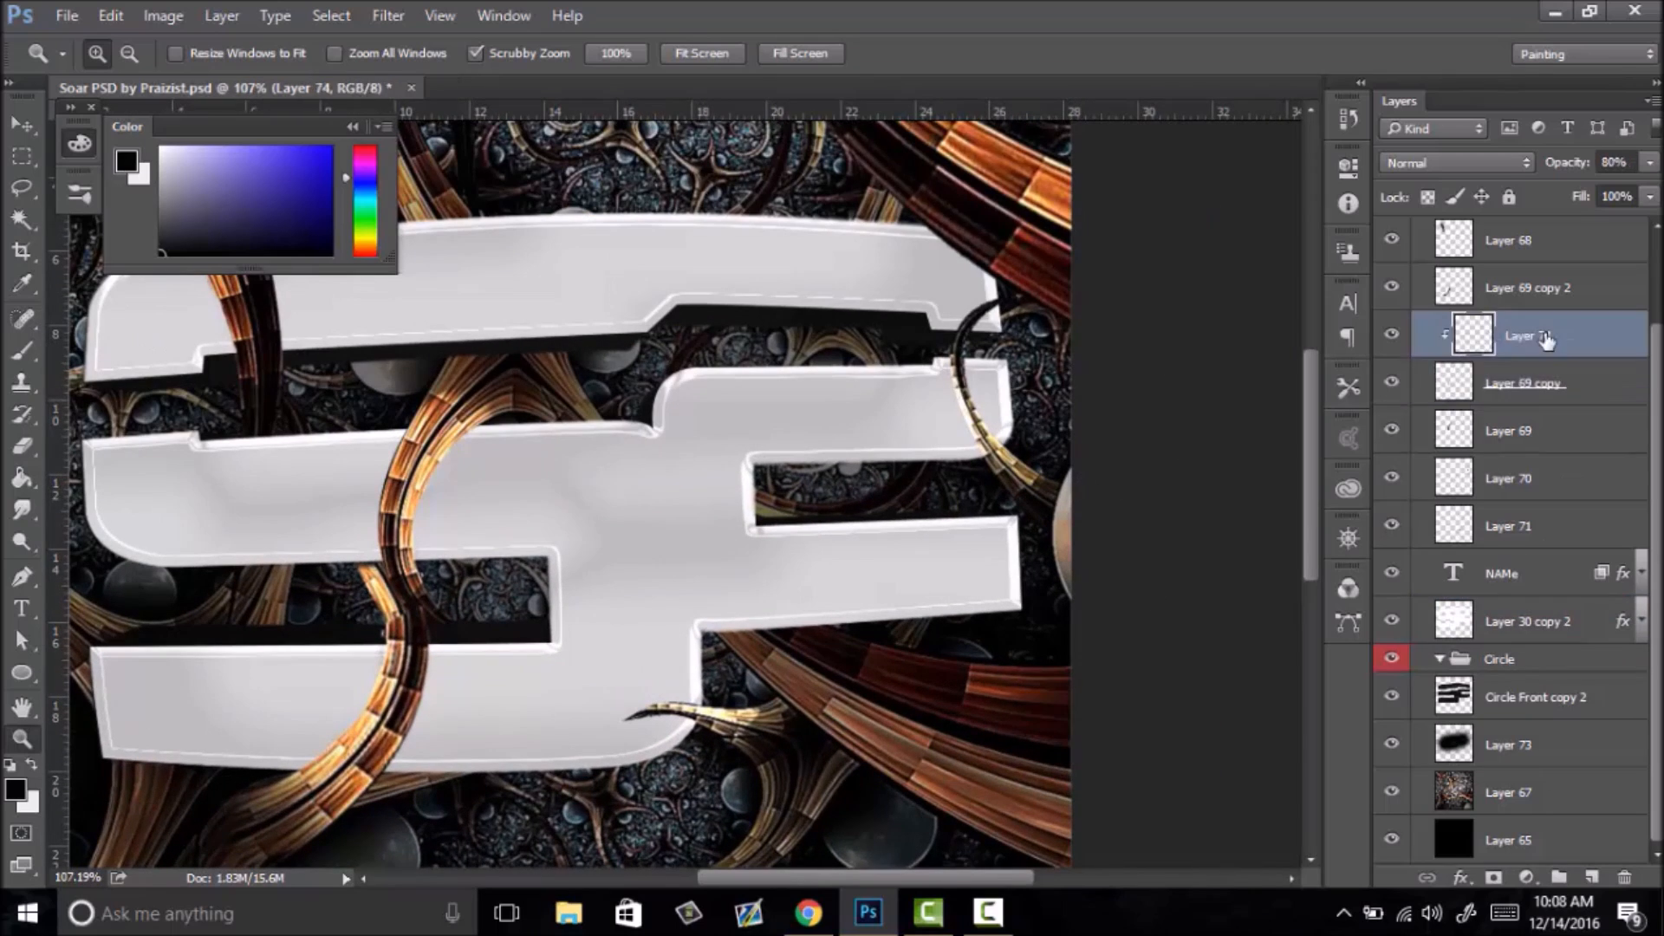
right_click(1525, 338)
left_click(1348, 819)
- Check the strand pieces on Layer 69 copy, Layer 69 and Layer 70 by toggling their visibility
left_click(1392, 384)
left_click(1392, 383)
left_click(1392, 432)
left_click(1391, 432)
left_click(1391, 483)
left_click(1452, 496)
left_click_drag(1033, 496, 1094, 515)
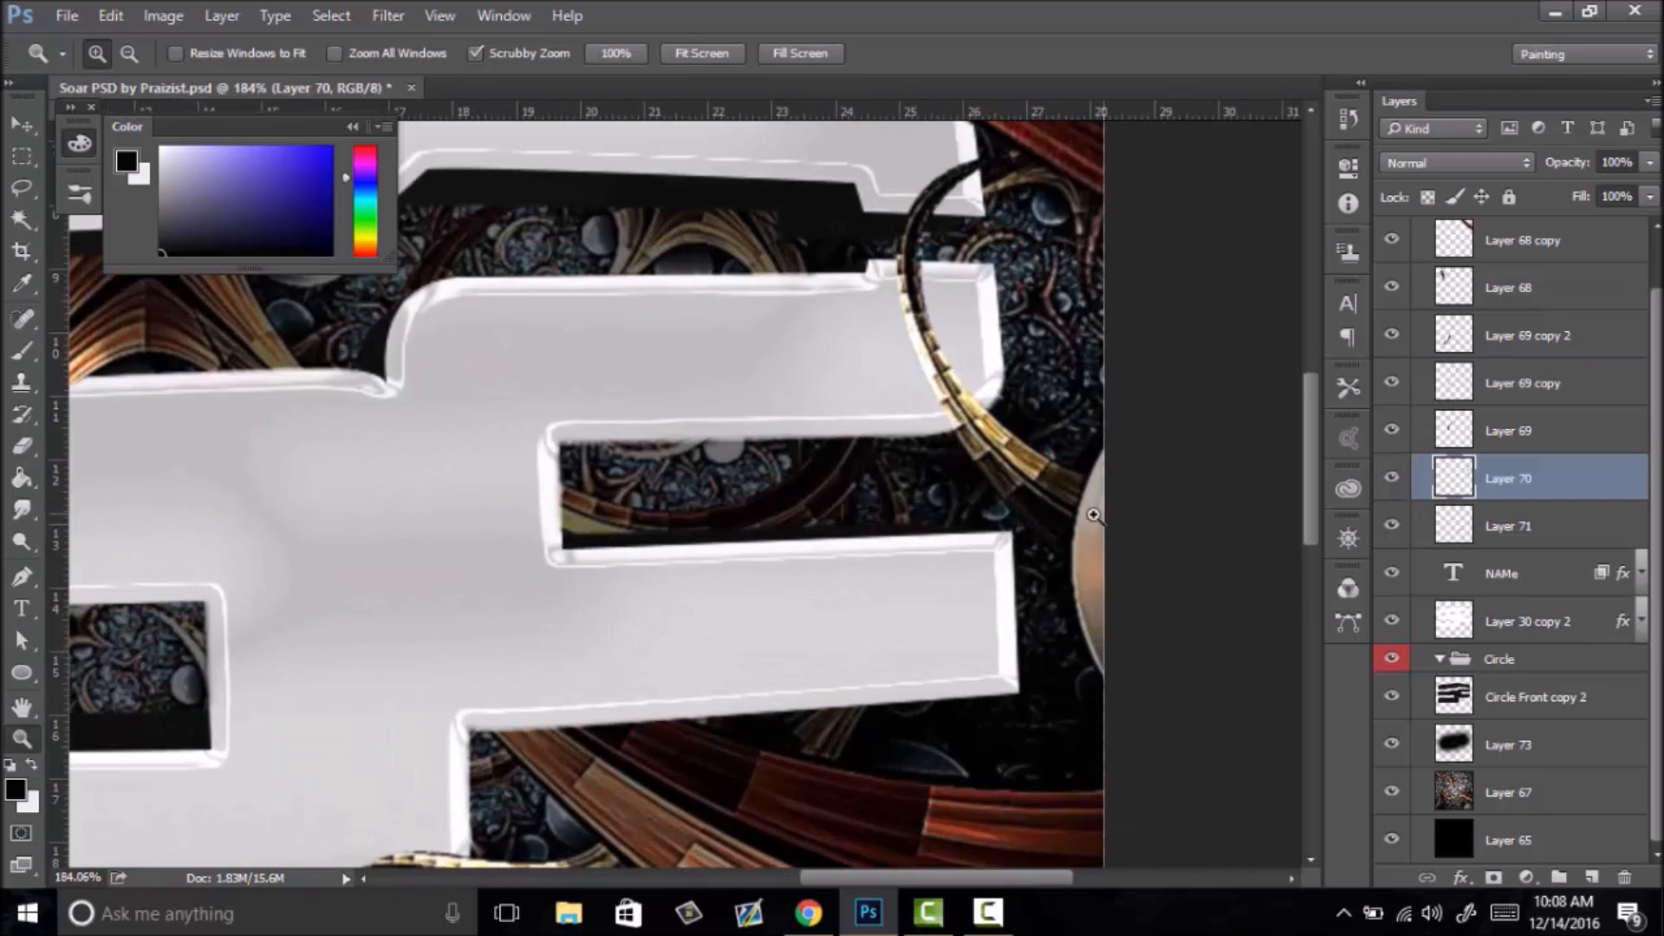
key("e")
- Check Layer 71's strand piece hidden and shown, and examine the whole artwork with Layer 68 copy selected
left_click(1442, 535)
left_click(1388, 531)
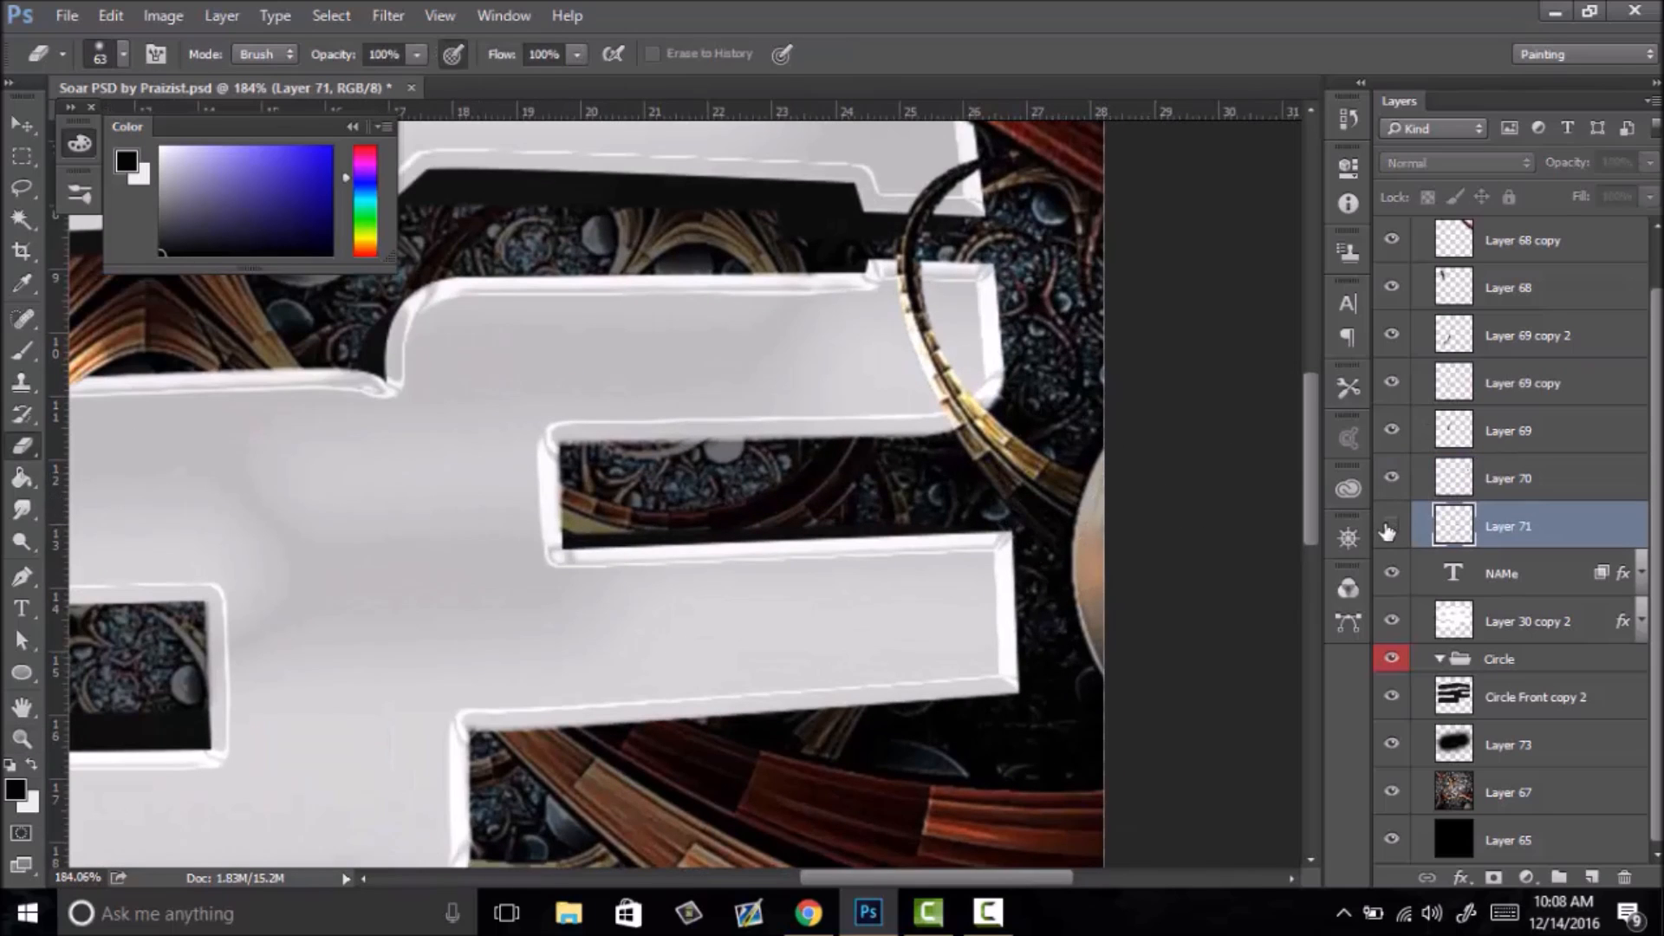
left_click(1388, 531)
key("z")
left_click_drag(963, 510, 832, 512)
left_click(1464, 260)
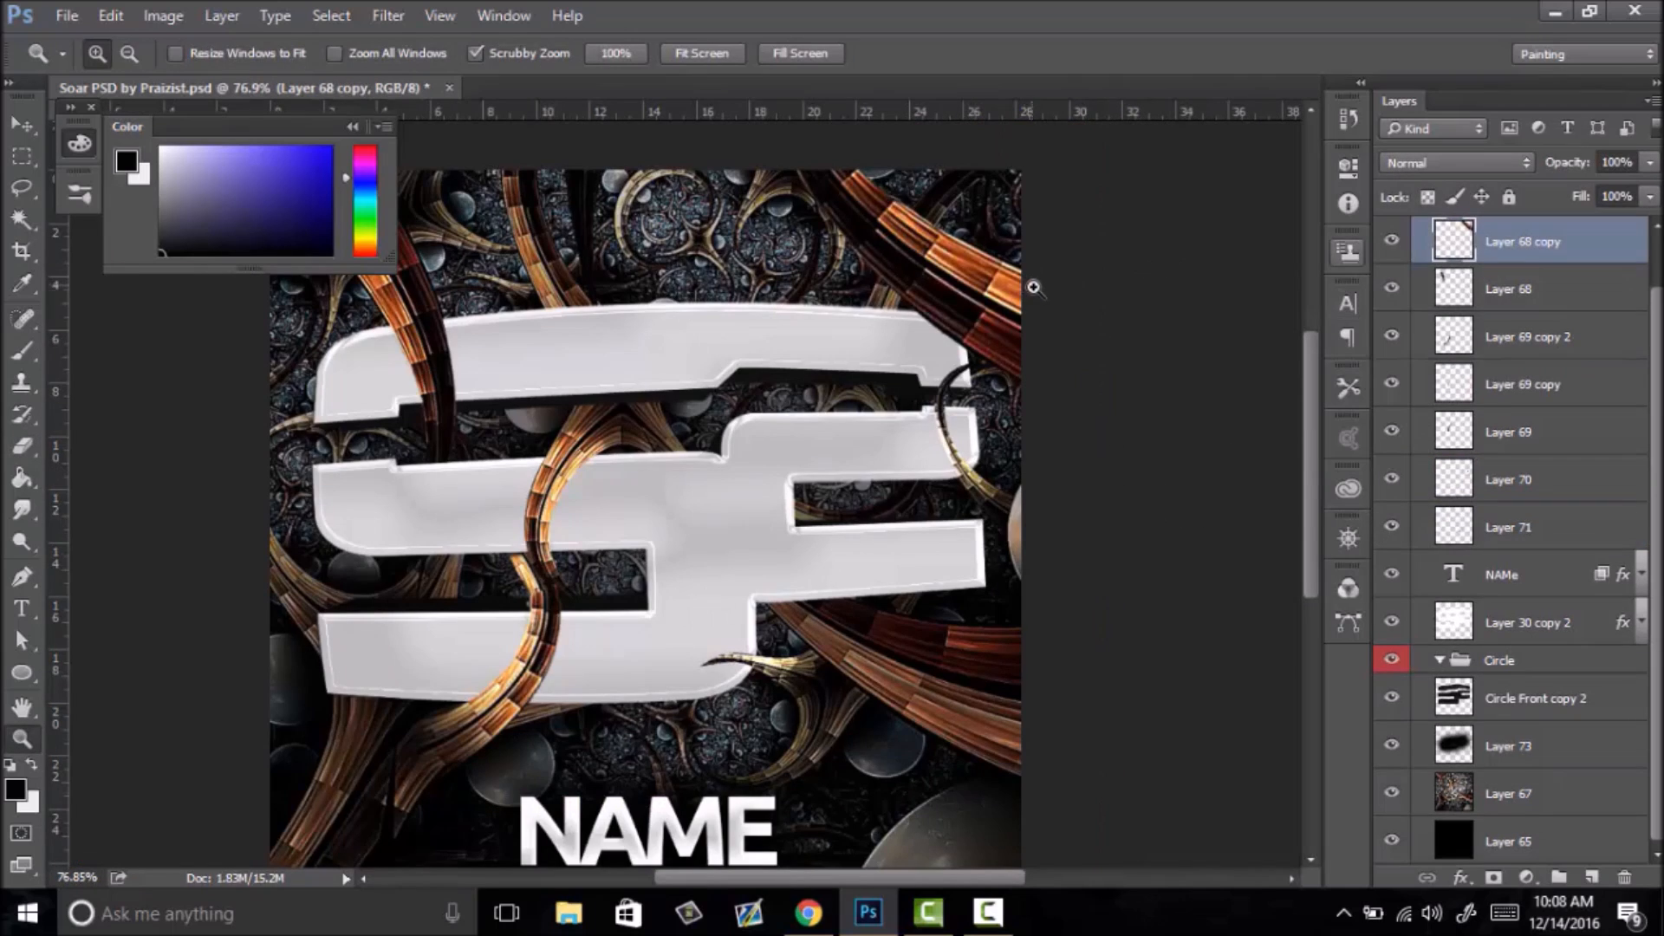
left_click_drag(817, 419, 870, 505)
right_click(870, 506)
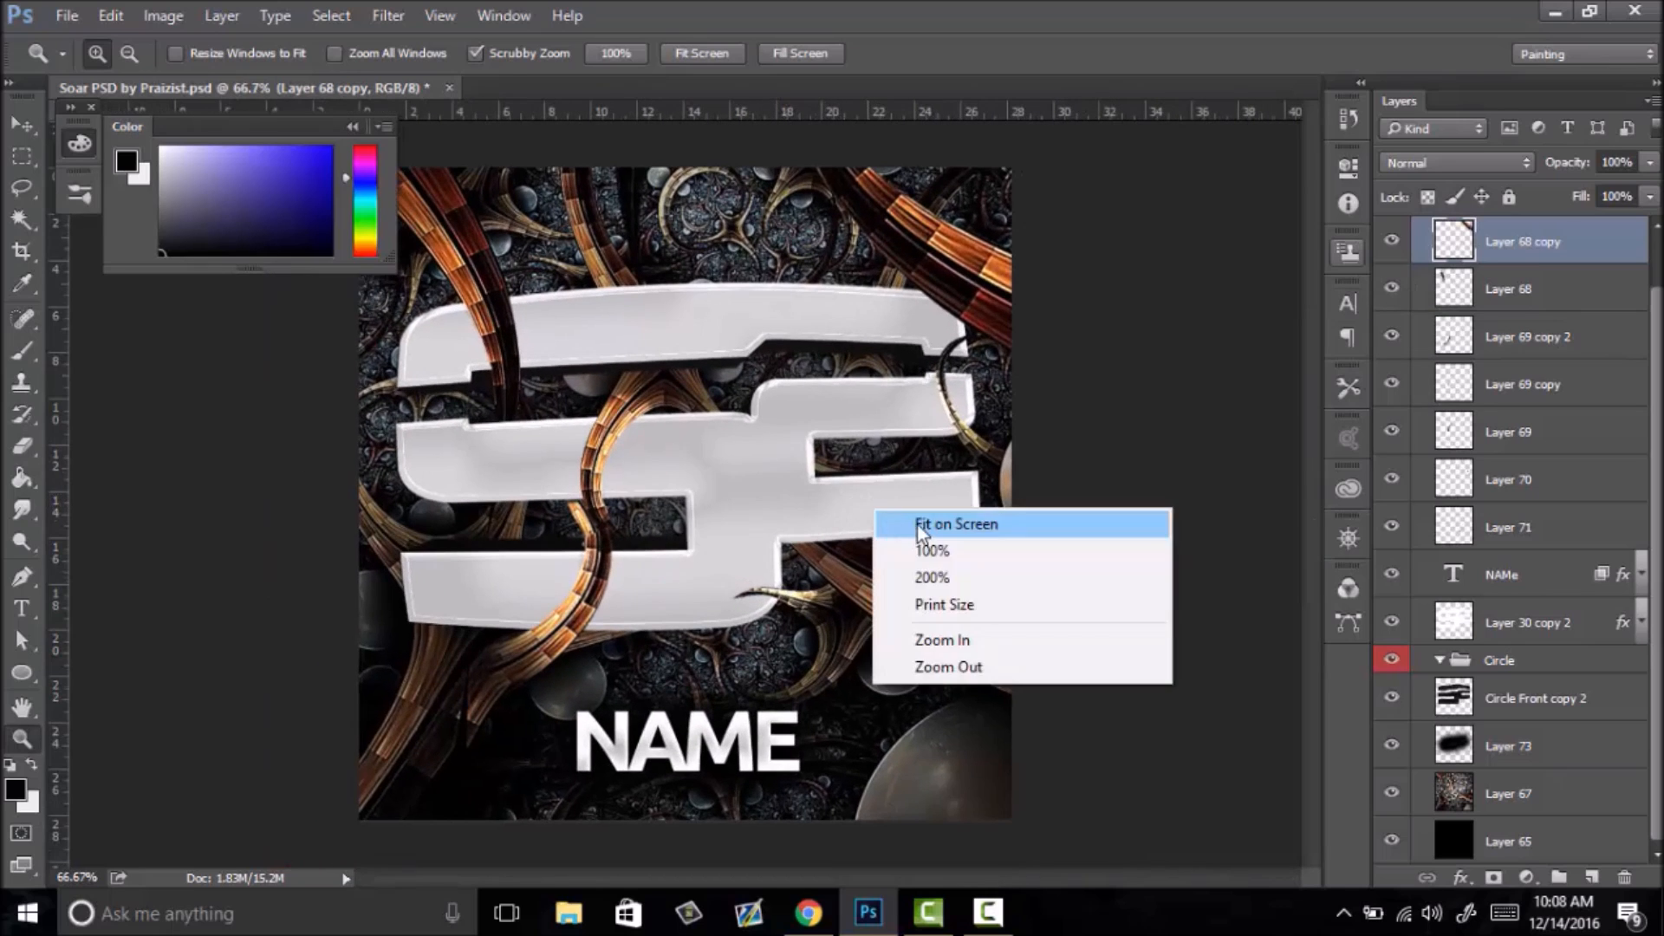
left_click(928, 524)
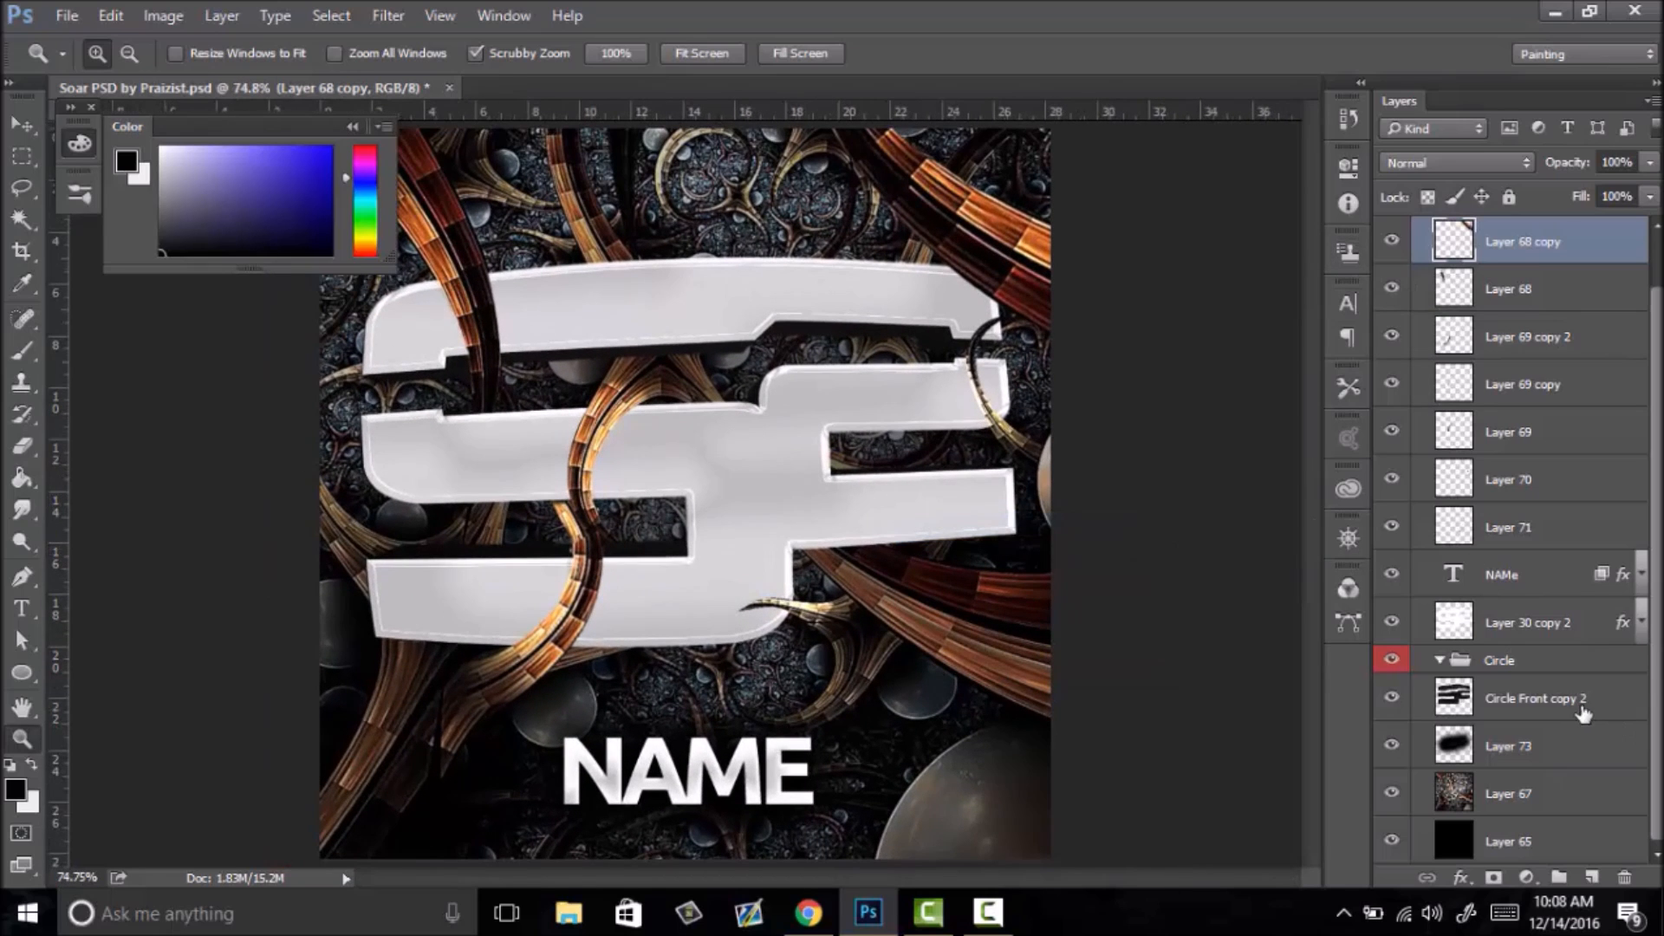
- Add a black Multiply drop shadow to Circle Front copy 2 with a size of about 70 px, adjusting its opacity and distance
left_click(1582, 713)
double_click(1621, 705)
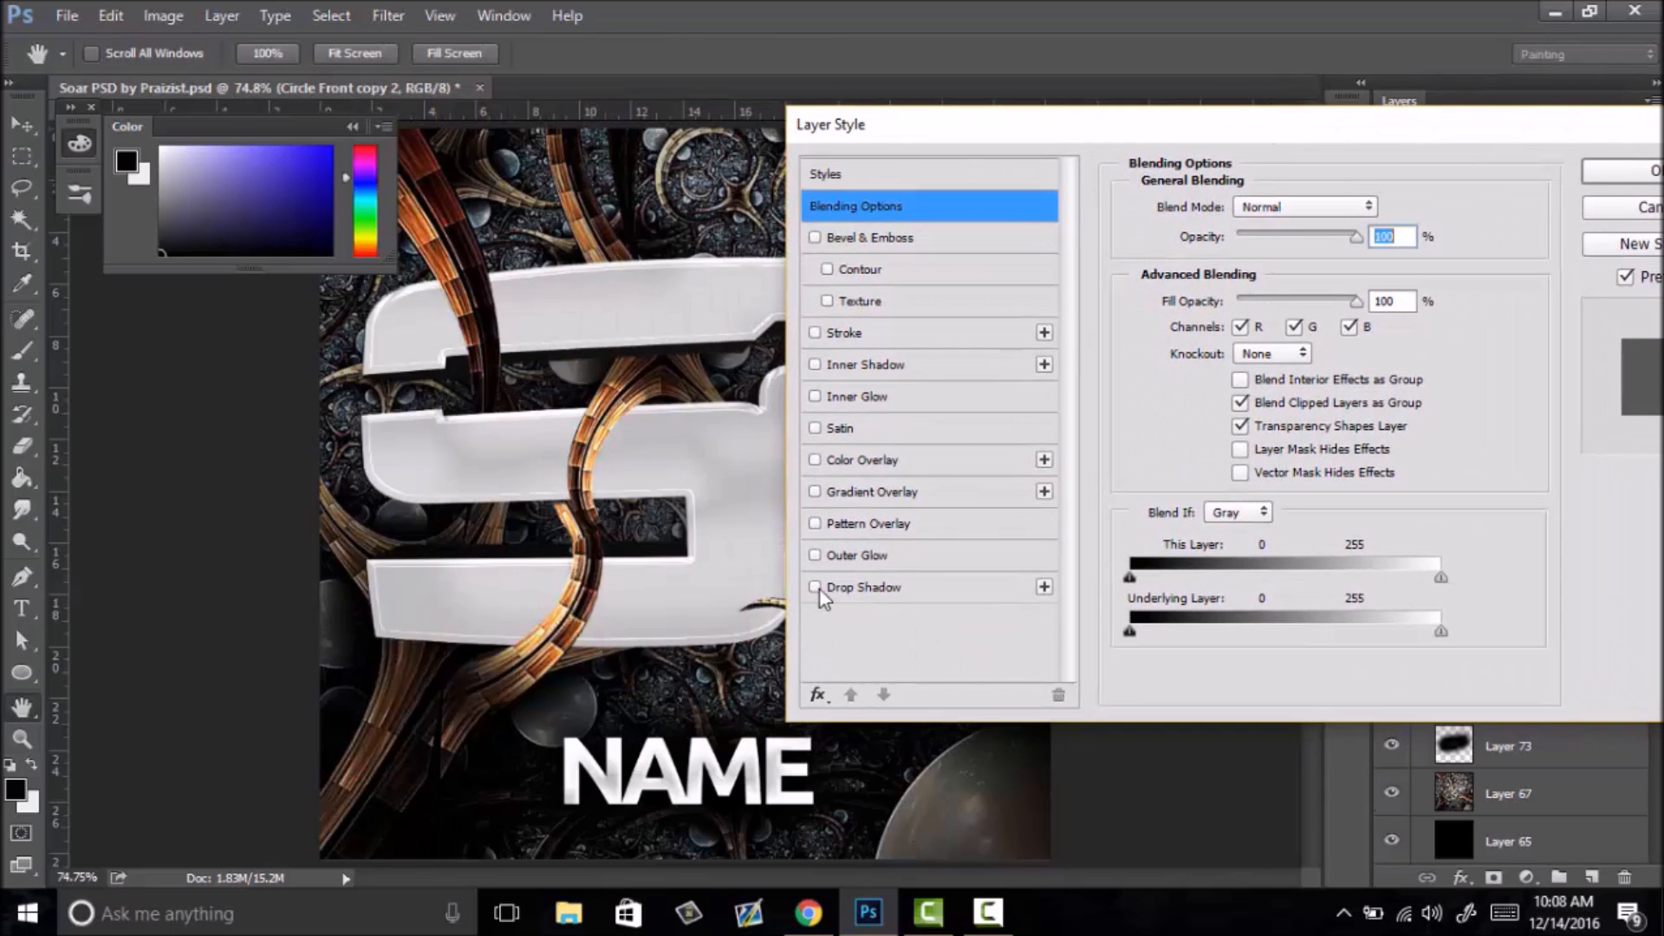
left_click(814, 586)
left_click(856, 588)
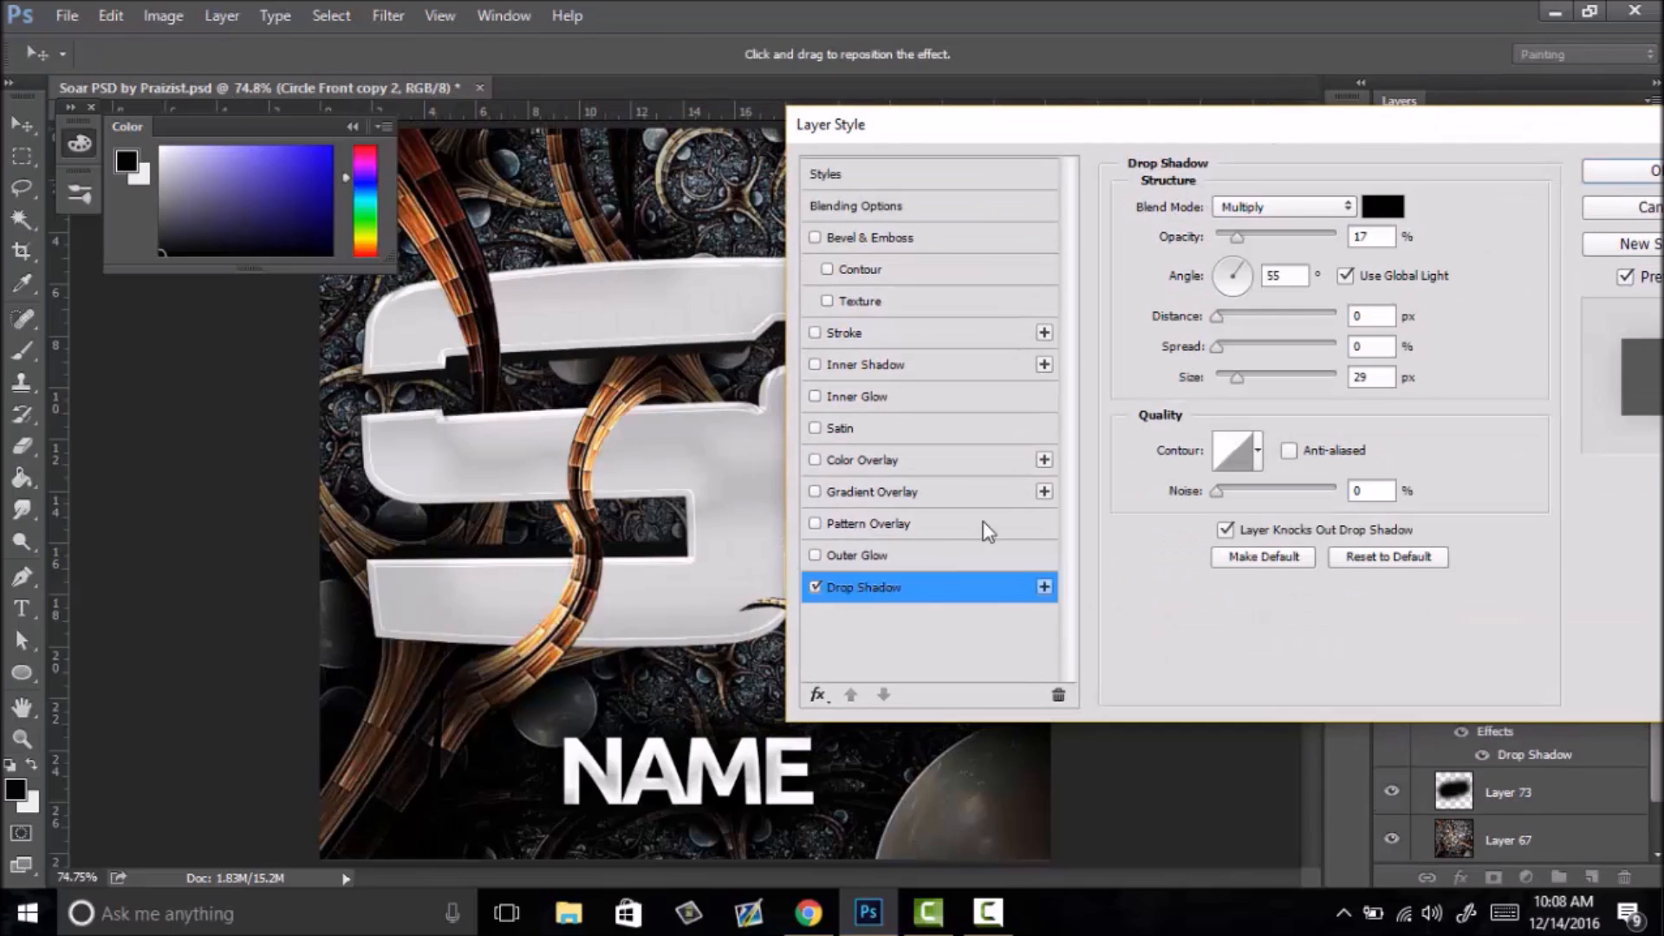
left_click_drag(1235, 238, 1290, 245)
left_click_drag(1245, 374, 1255, 379)
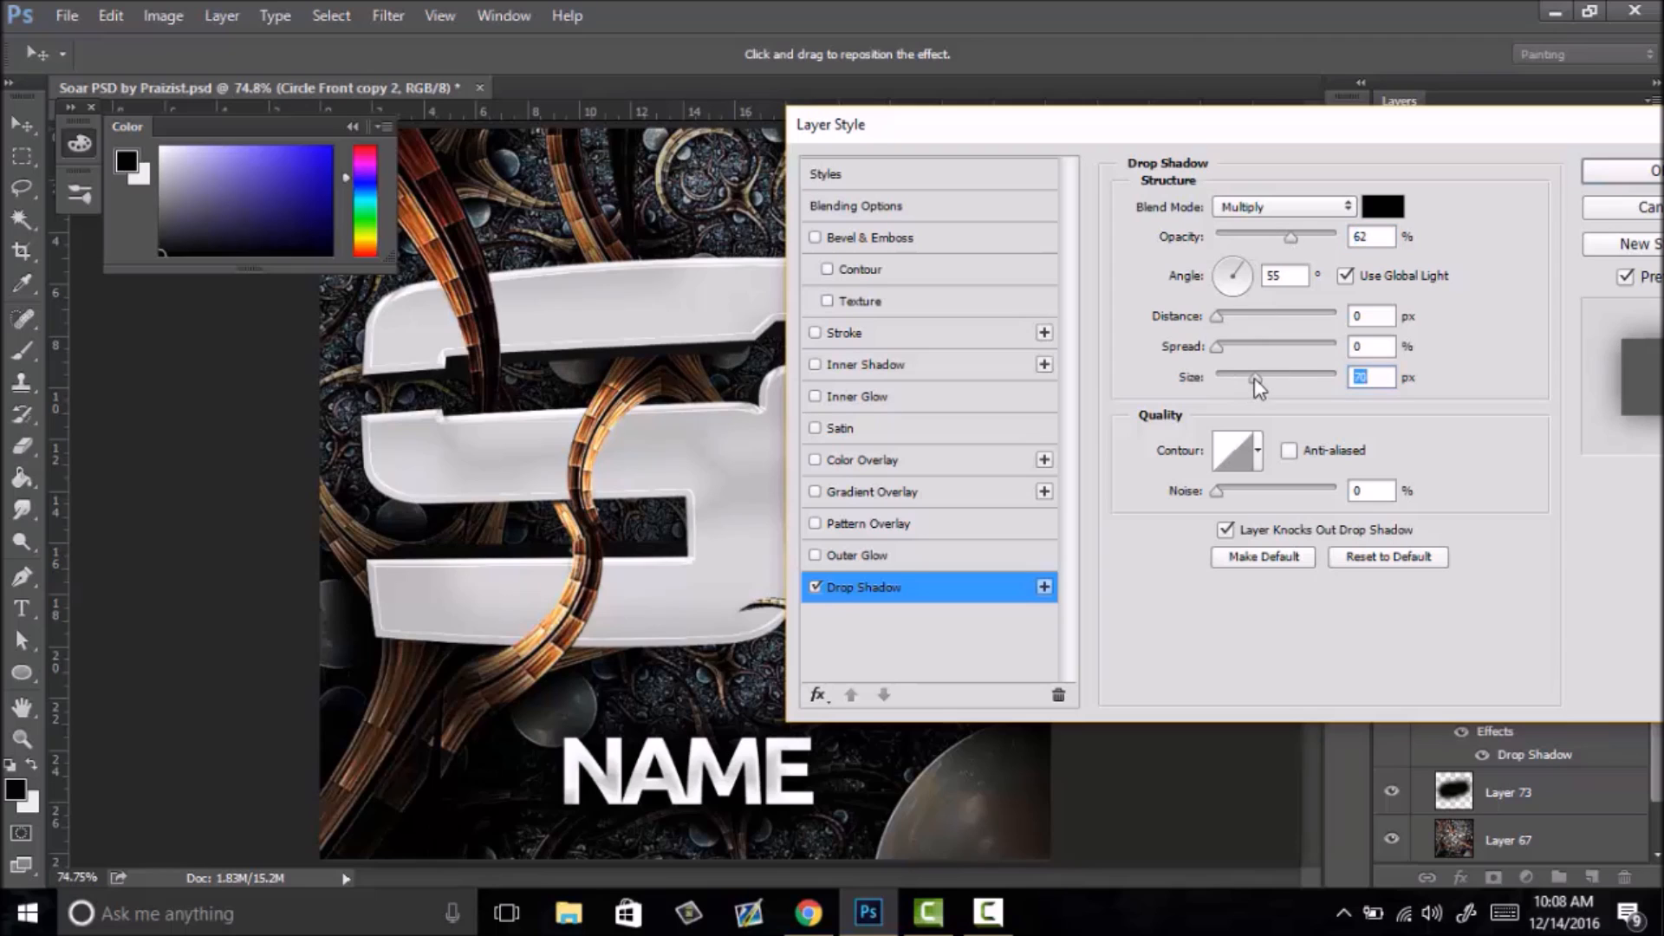
left_click_drag(1232, 314, 1227, 317)
left_click_drag(1290, 240, 1263, 243)
left_click(1599, 182)
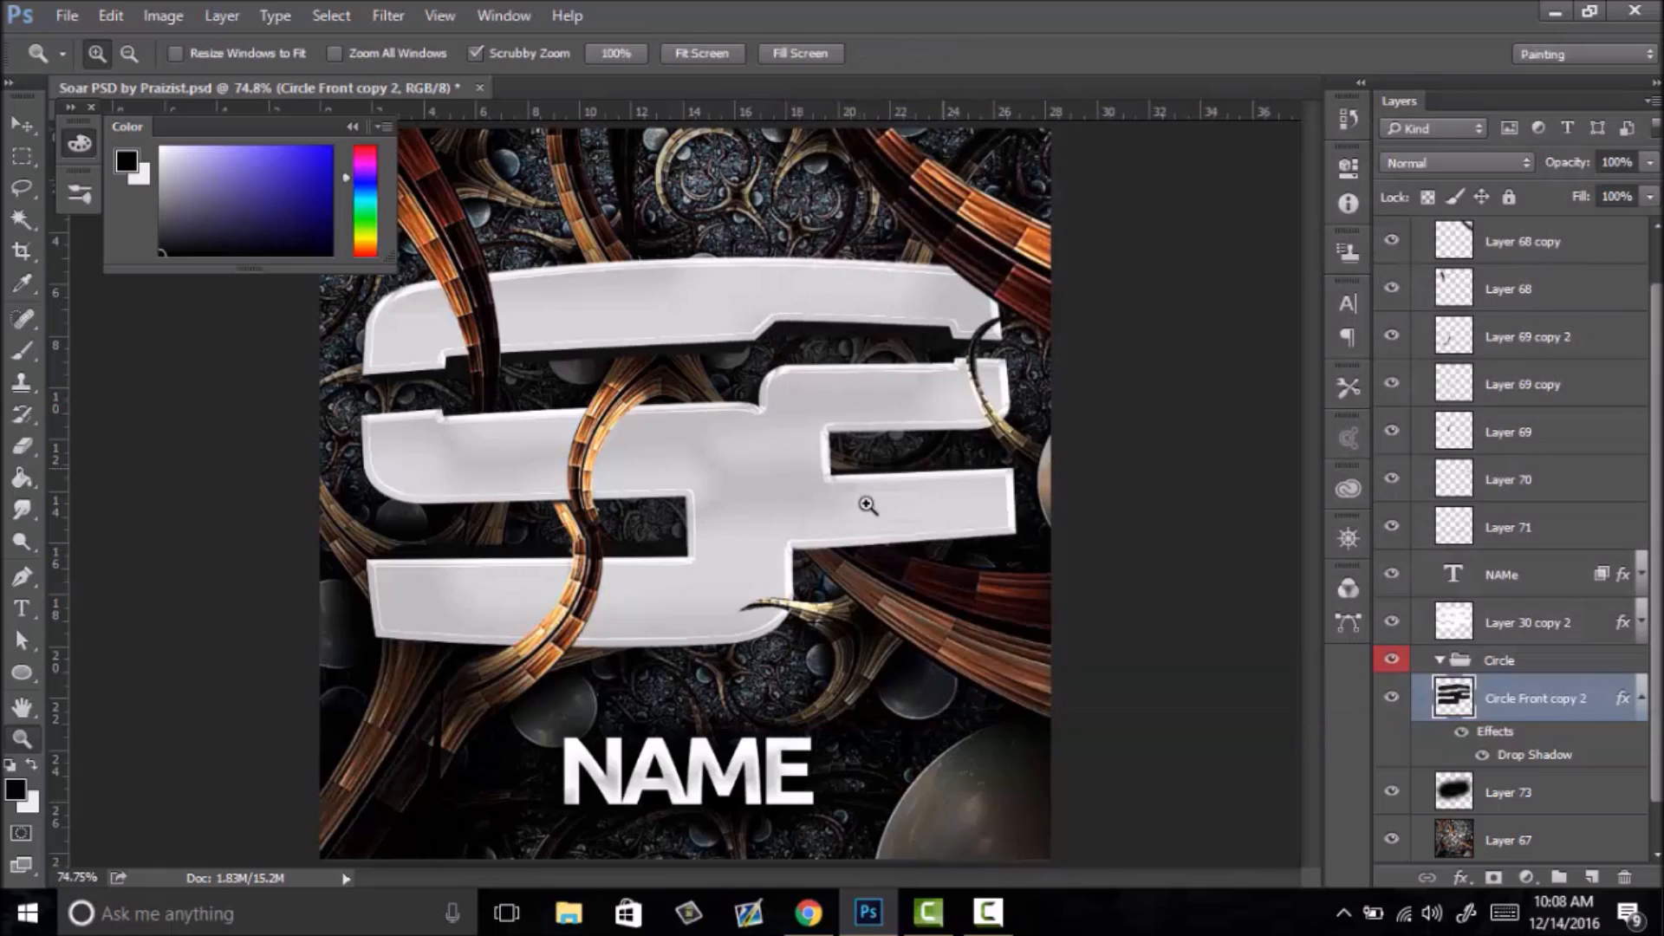
- Examine the logo's drop shadow on the whole artwork and up close around the lower bars and the right edge
left_click_drag(898, 486, 733, 560)
left_click_drag(585, 614, 711, 561)
right_click(711, 565)
left_click(788, 583)
left_click(721, 375)
mouse_move(745, 451)
left_mouse_down()
mouse_move(693, 509)
mouse_move(746, 475)
left_mouse_up()
right_click(747, 479)
left_click(800, 499)
left_click(1129, 442)
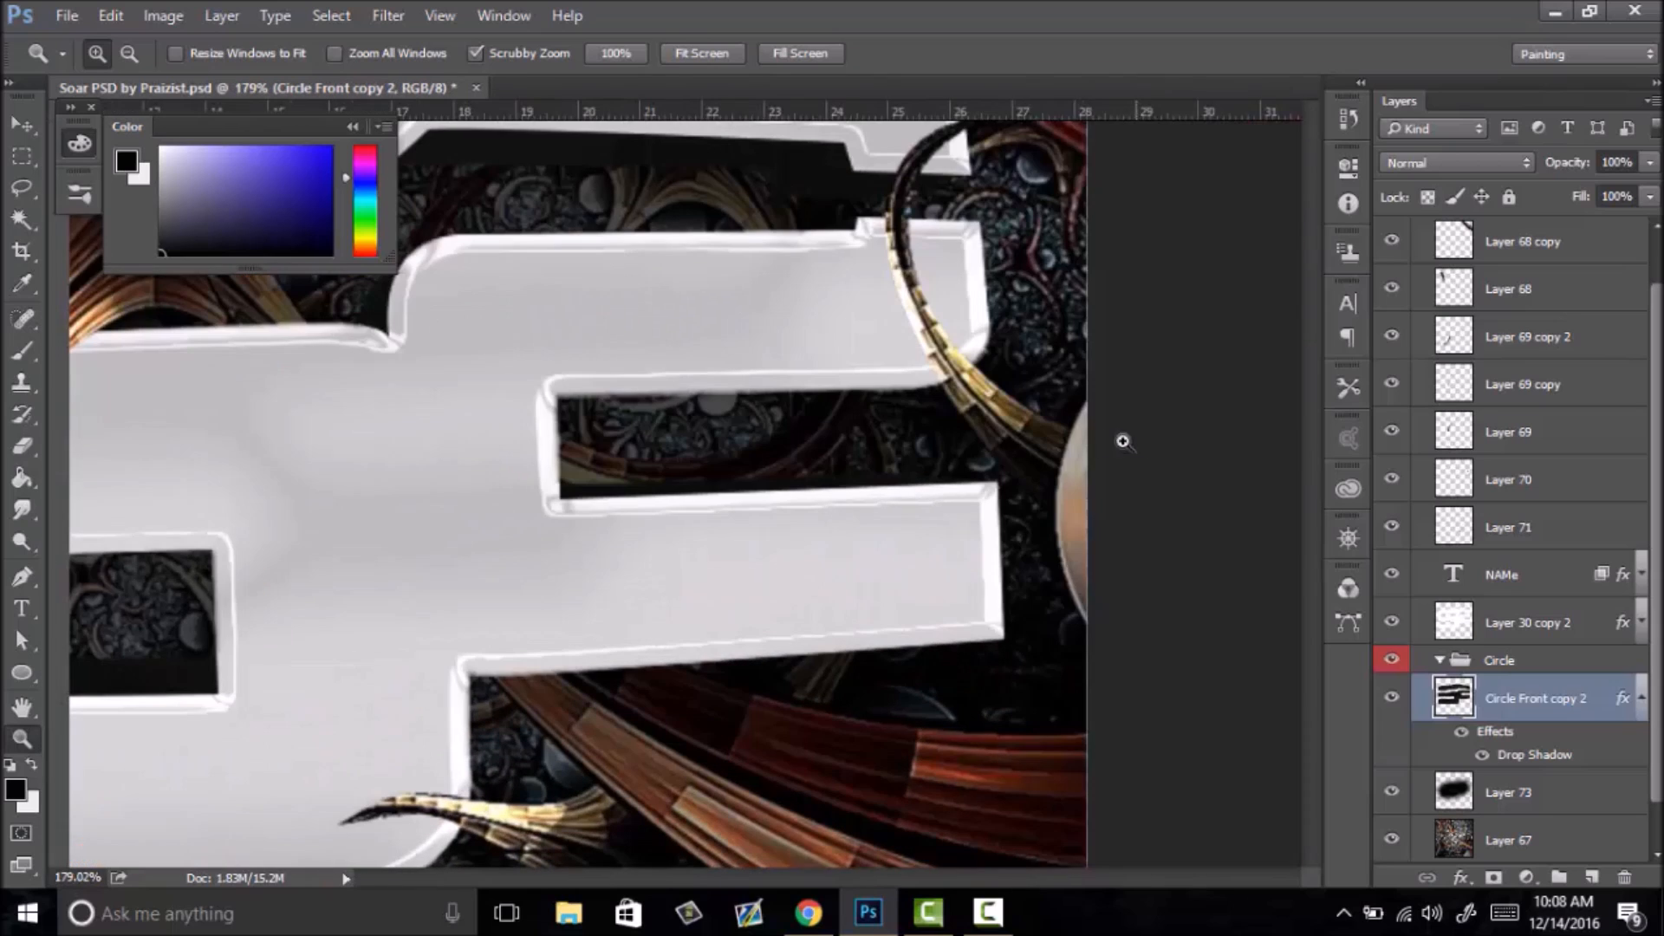
right_click(1056, 451)
left_click(1116, 465)
left_click_drag(726, 547, 704, 558)
left_click_drag(758, 508, 777, 517)
right_click(777, 518)
left_click(834, 530)
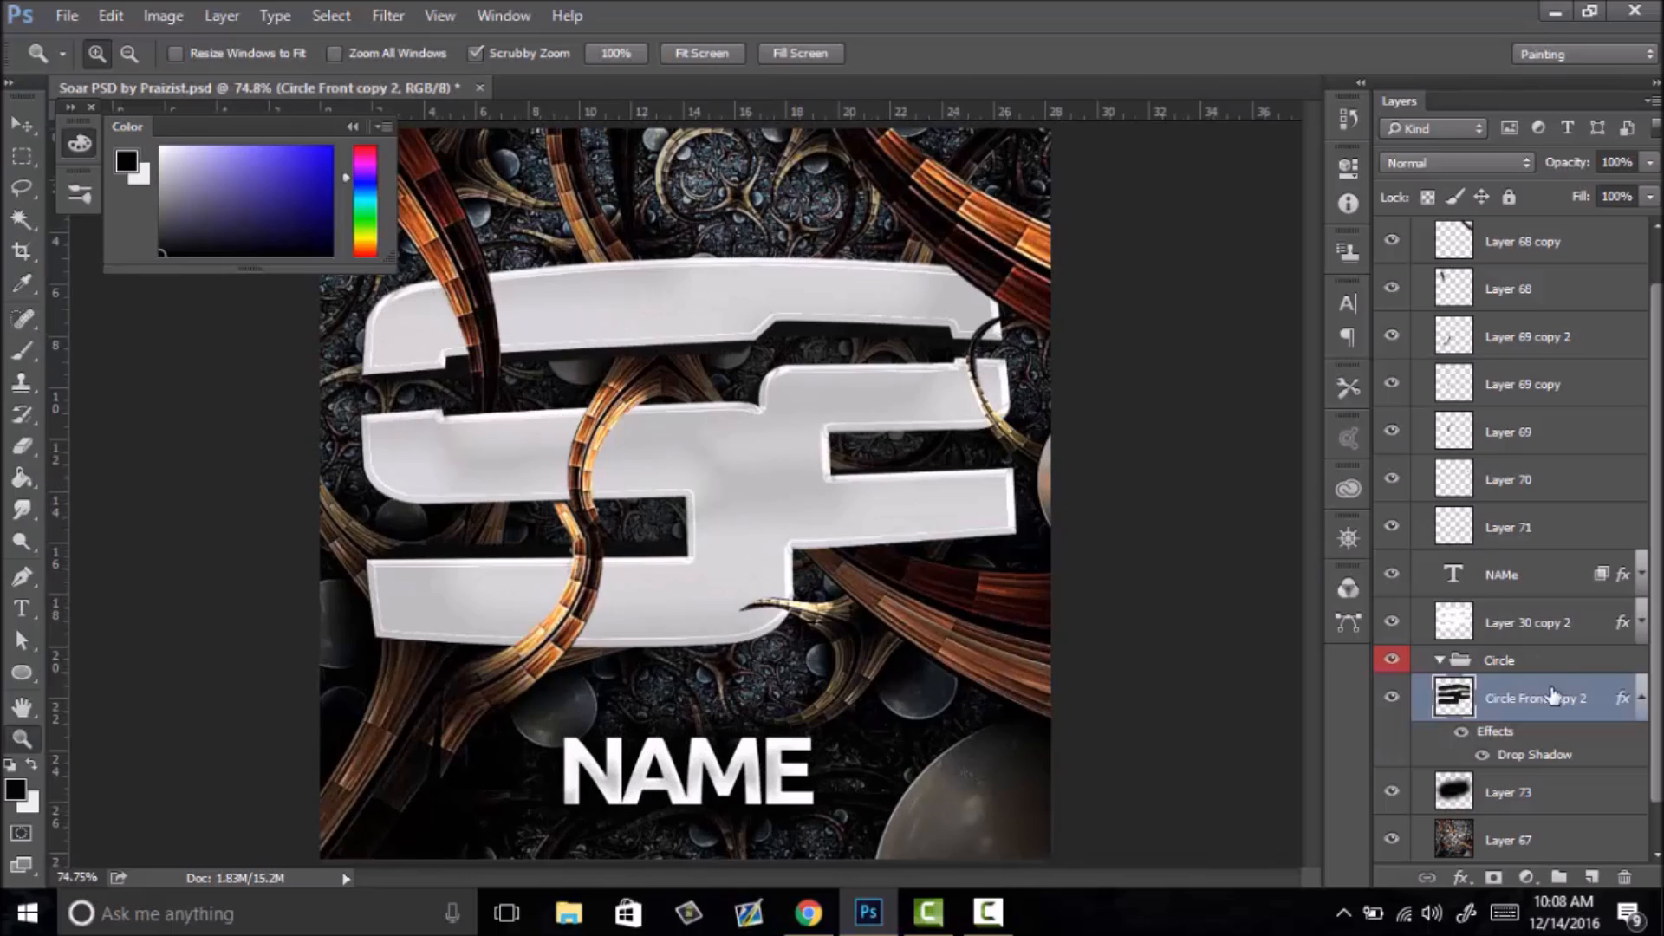
- Collapse Circle Front copy 2's effects list and ungroup the Circle group
left_click(1640, 704)
left_click(1496, 661)
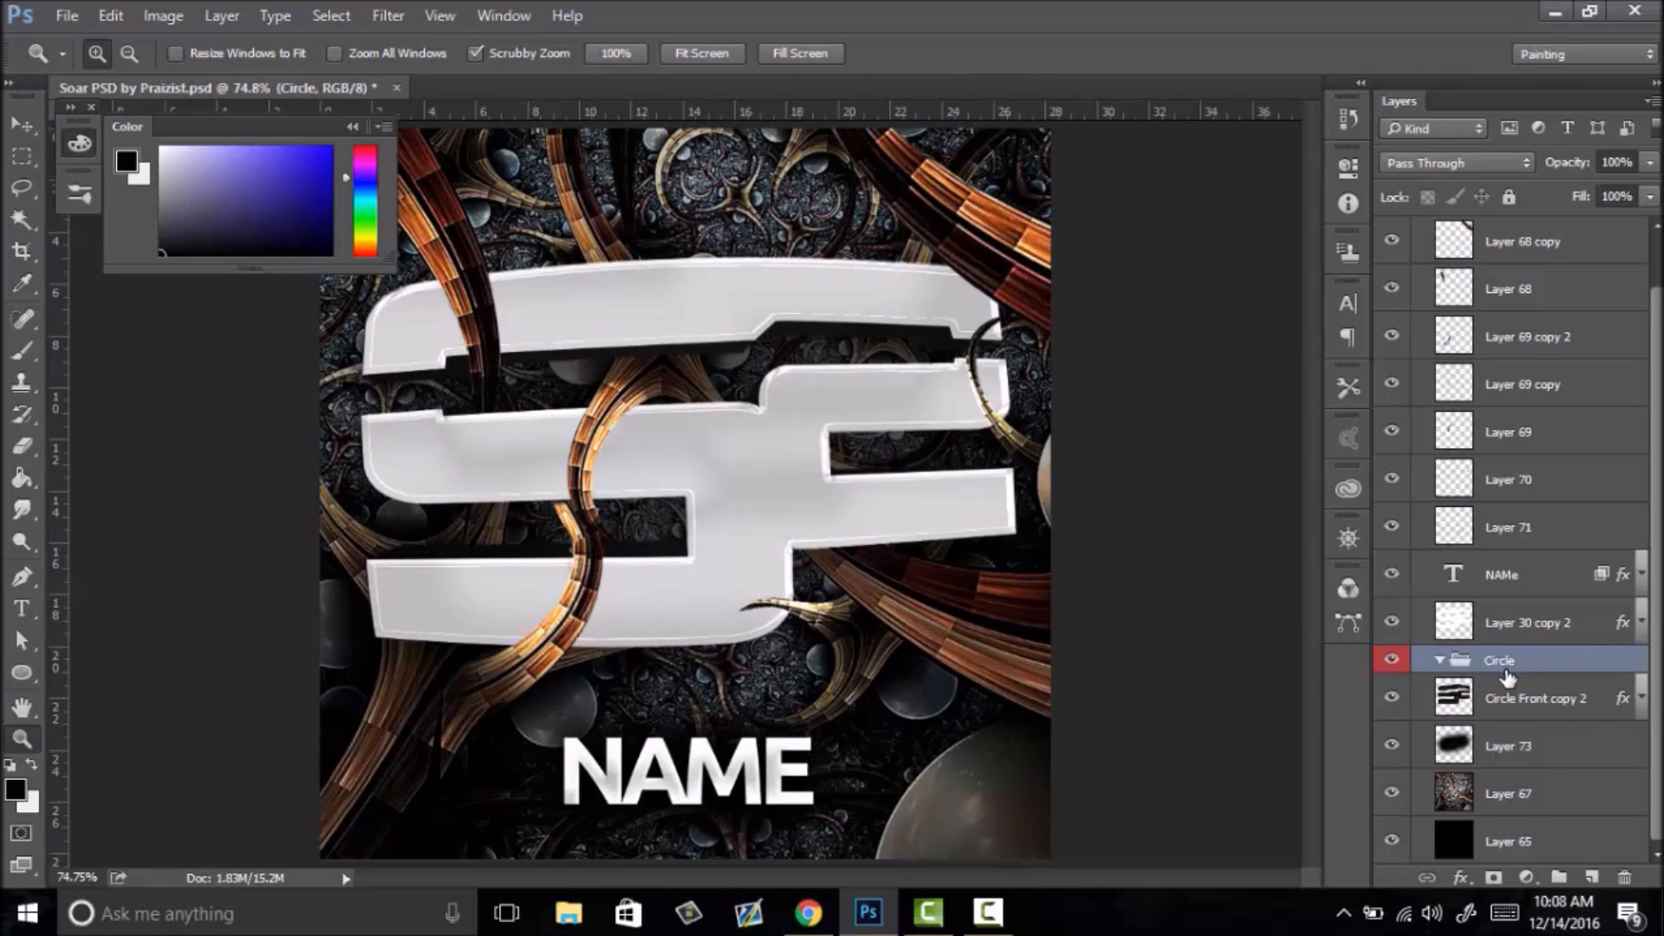
key("ctrl+shift+g")
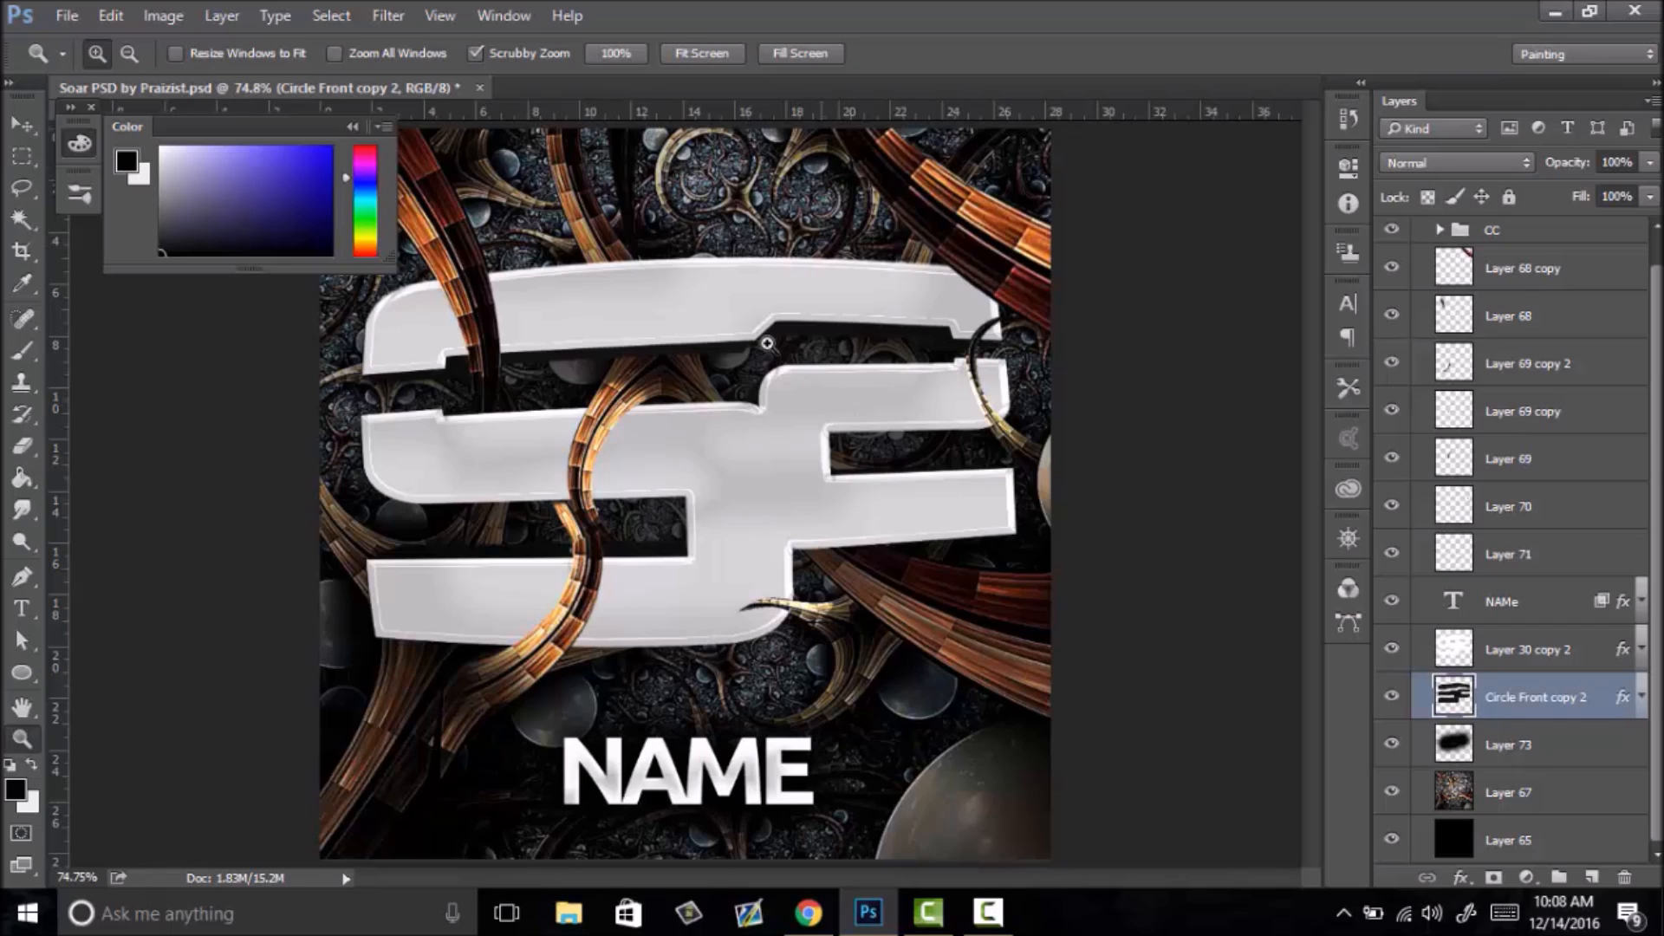
- Add a layer above Layer 30 copy 2 and paint a black shadow beside the upper-left strand with a 52 px brush
left_click(1525, 649)
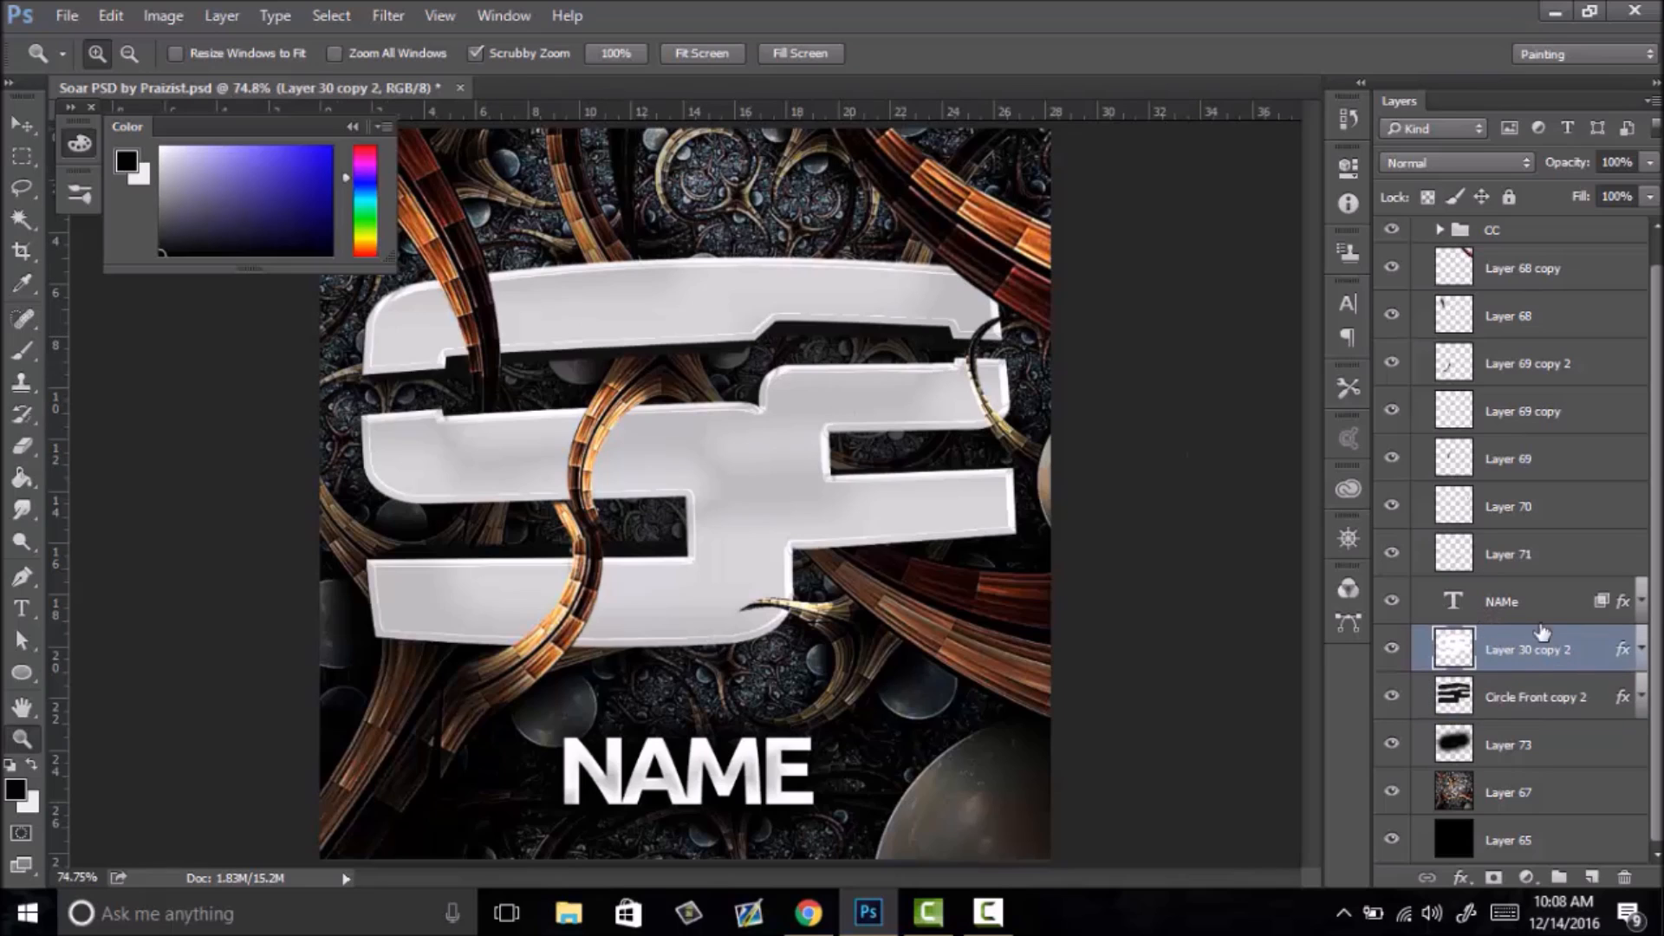
left_click(1589, 875)
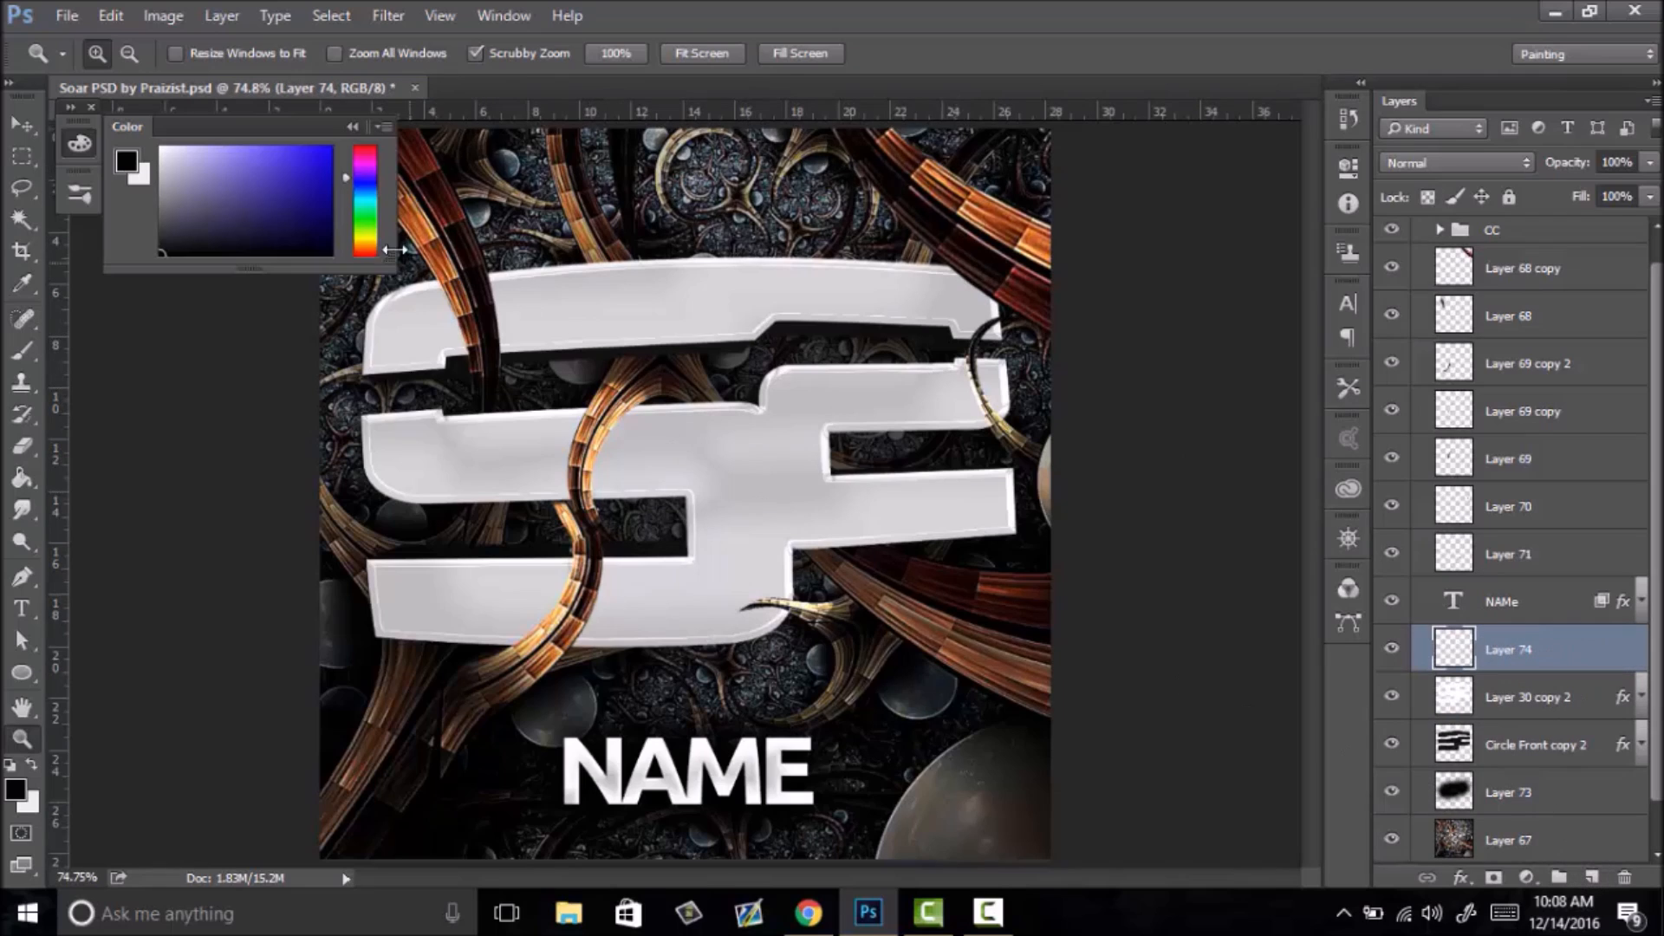
left_click_drag(408, 251, 597, 373)
key("b")
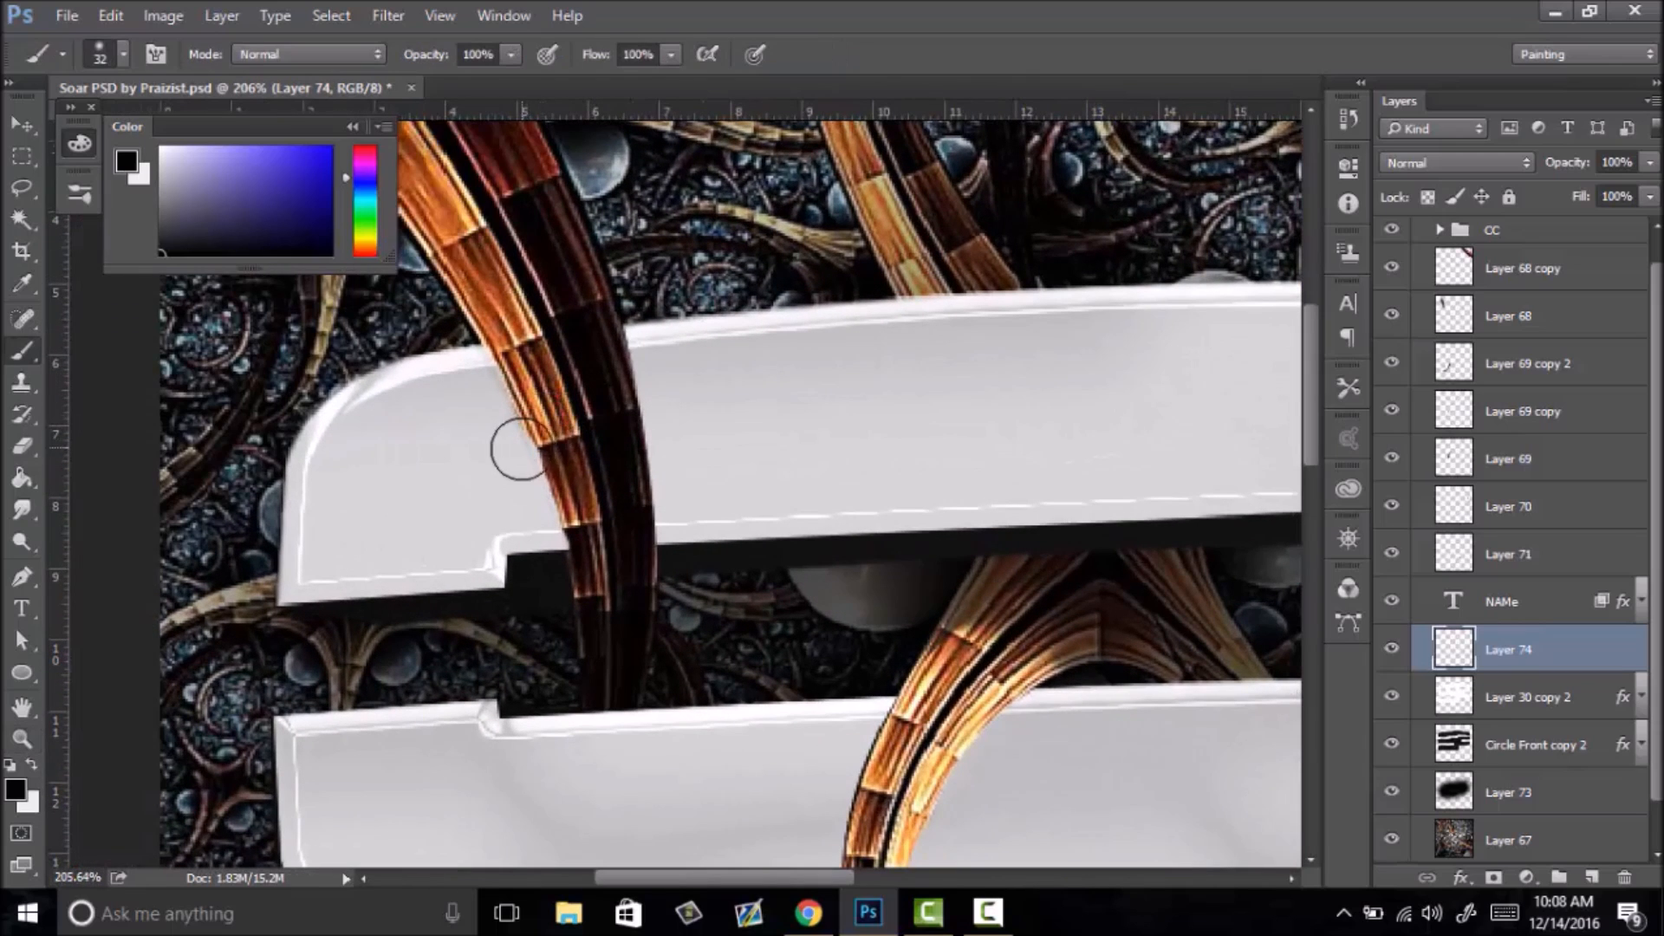
right_click(567, 417)
left_click_drag(705, 172, 720, 172)
mouse_move(517, 407)
left_mouse_down()
mouse_move(557, 440)
mouse_move(534, 439)
mouse_move(602, 601)
left_mouse_up()
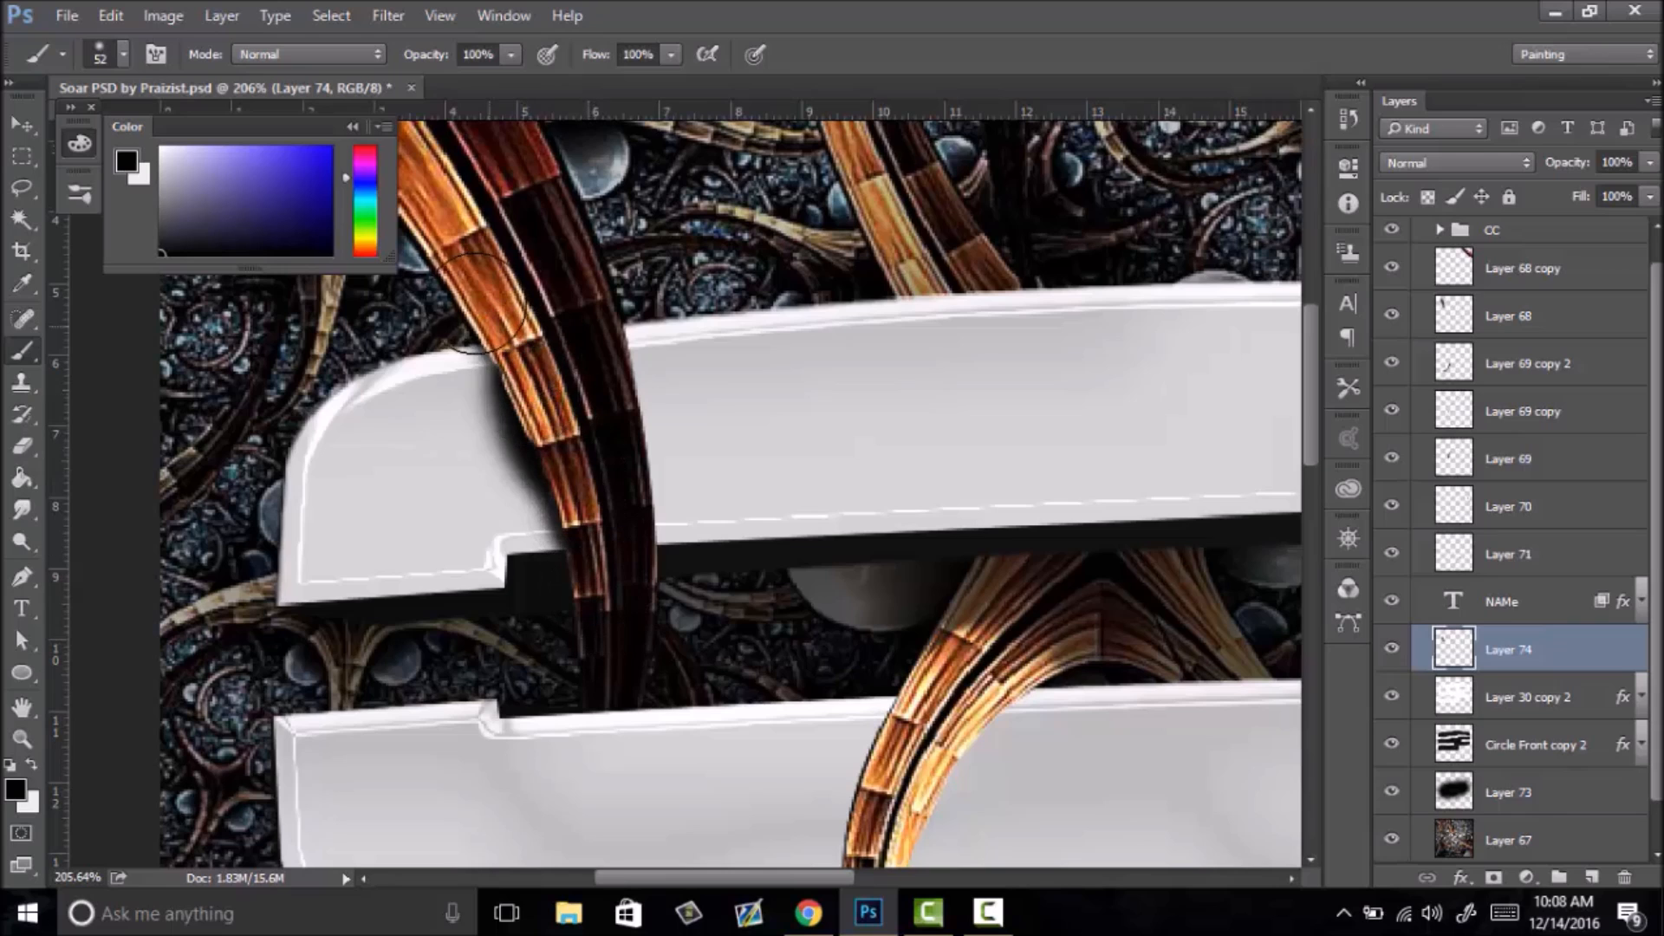
- Paint a black shadow on the logo along the right side of the curved central strand on Layer 74
key("z")
left_click_drag(812, 529, 572, 594)
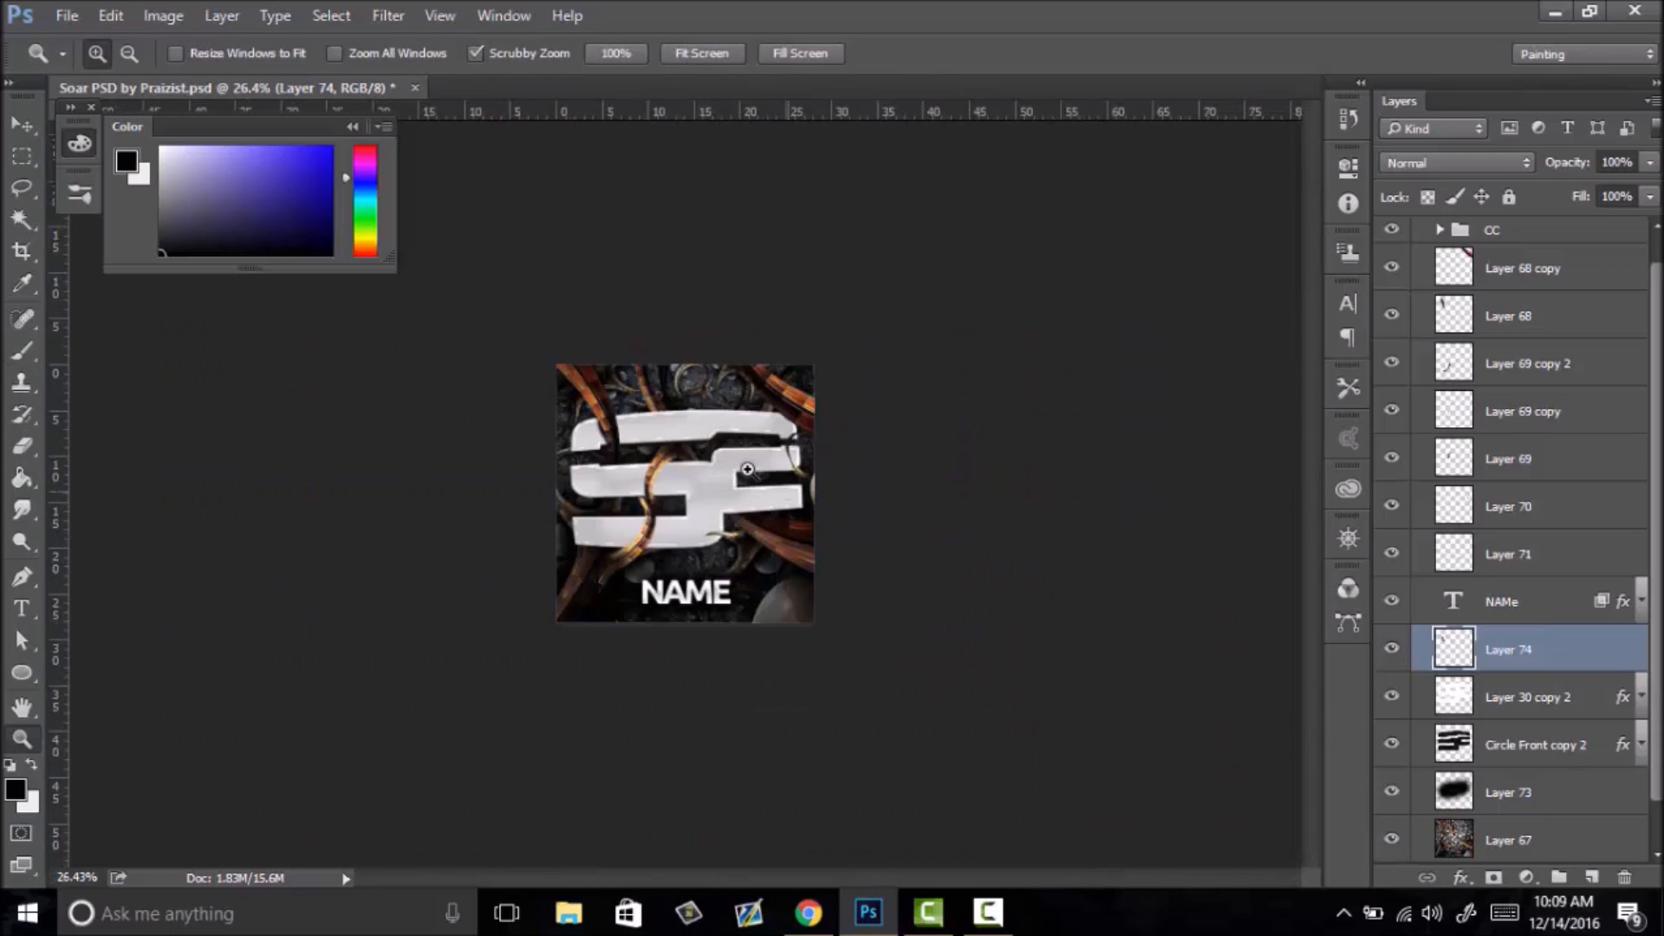
left_click_drag(759, 410, 792, 386)
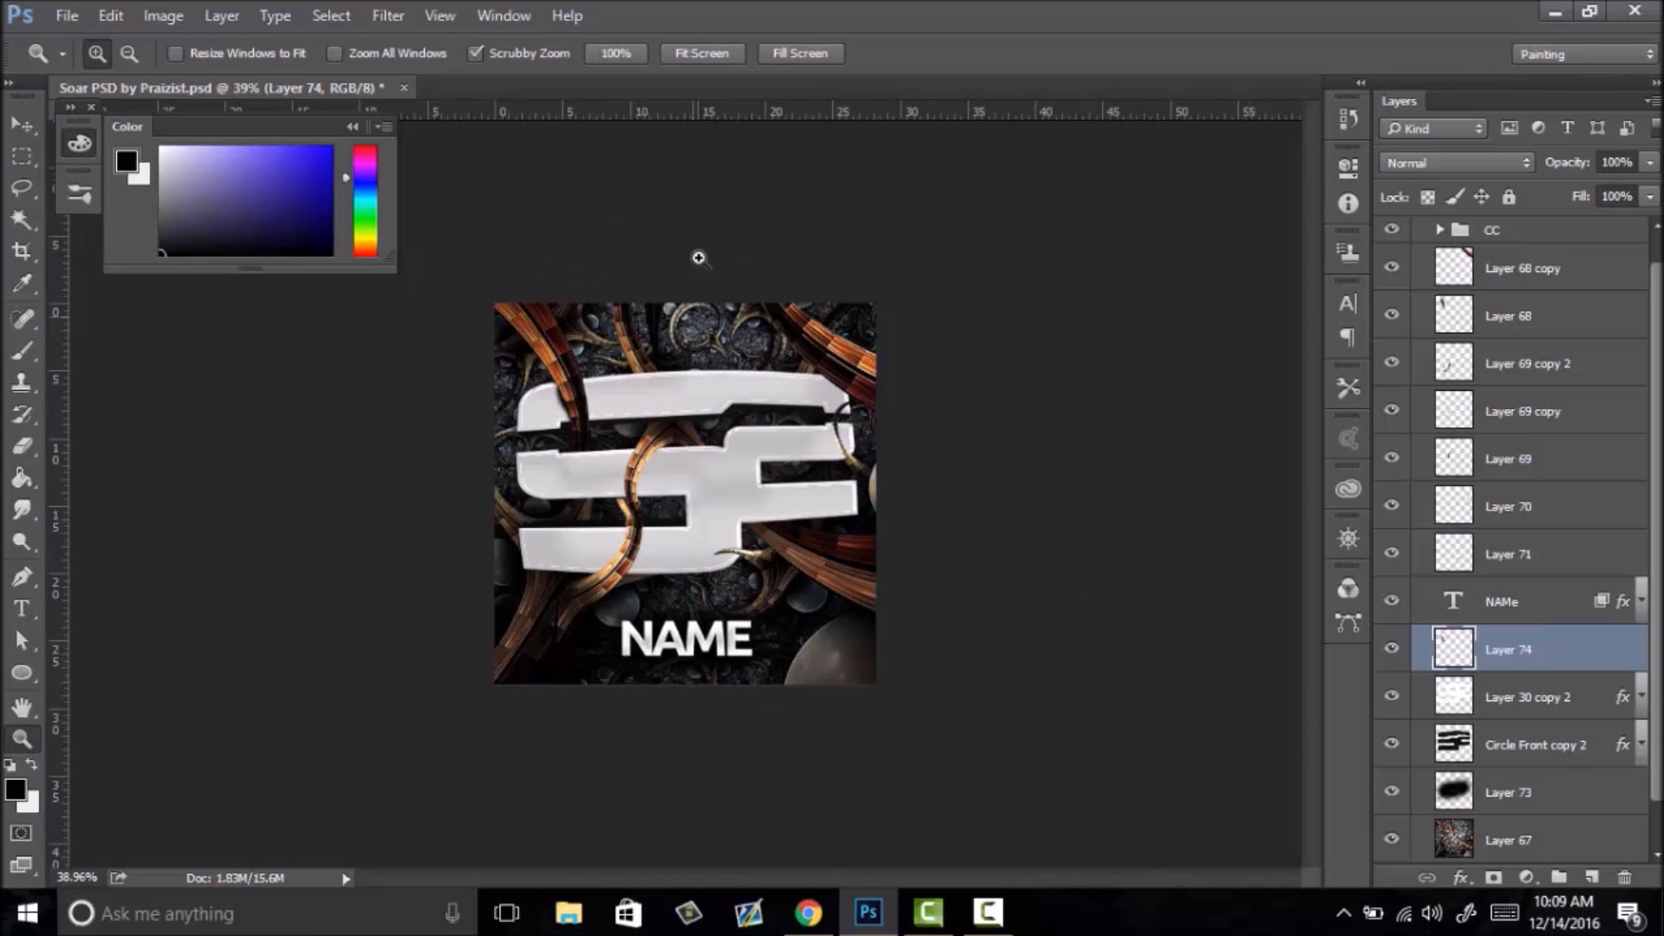
left_click_drag(563, 460, 668, 426)
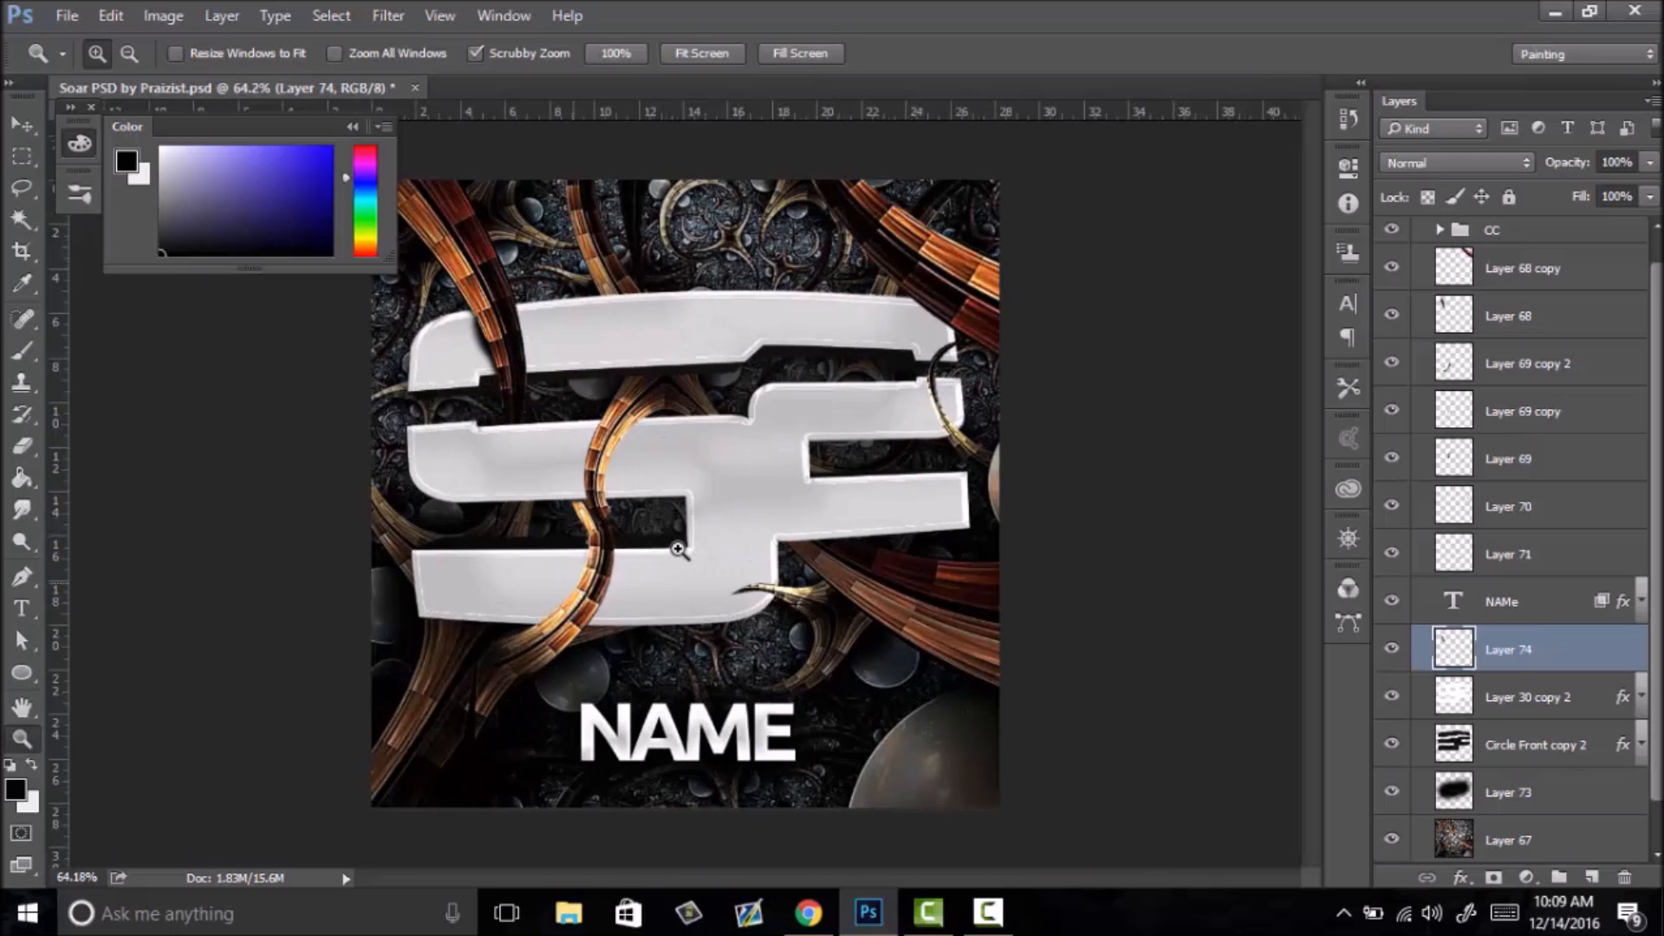
left_click_drag(651, 552, 677, 523)
key("b")
mouse_move(676, 299)
left_mouse_down()
mouse_move(637, 426)
mouse_move(662, 313)
mouse_move(658, 344)
mouse_move(718, 276)
mouse_move(657, 331)
mouse_move(625, 428)
mouse_move(639, 550)
mouse_move(596, 650)
mouse_move(644, 542)
mouse_move(621, 630)
mouse_move(636, 594)
mouse_move(613, 661)
mouse_move(603, 621)
mouse_move(583, 650)
mouse_move(613, 624)
left_mouse_up()
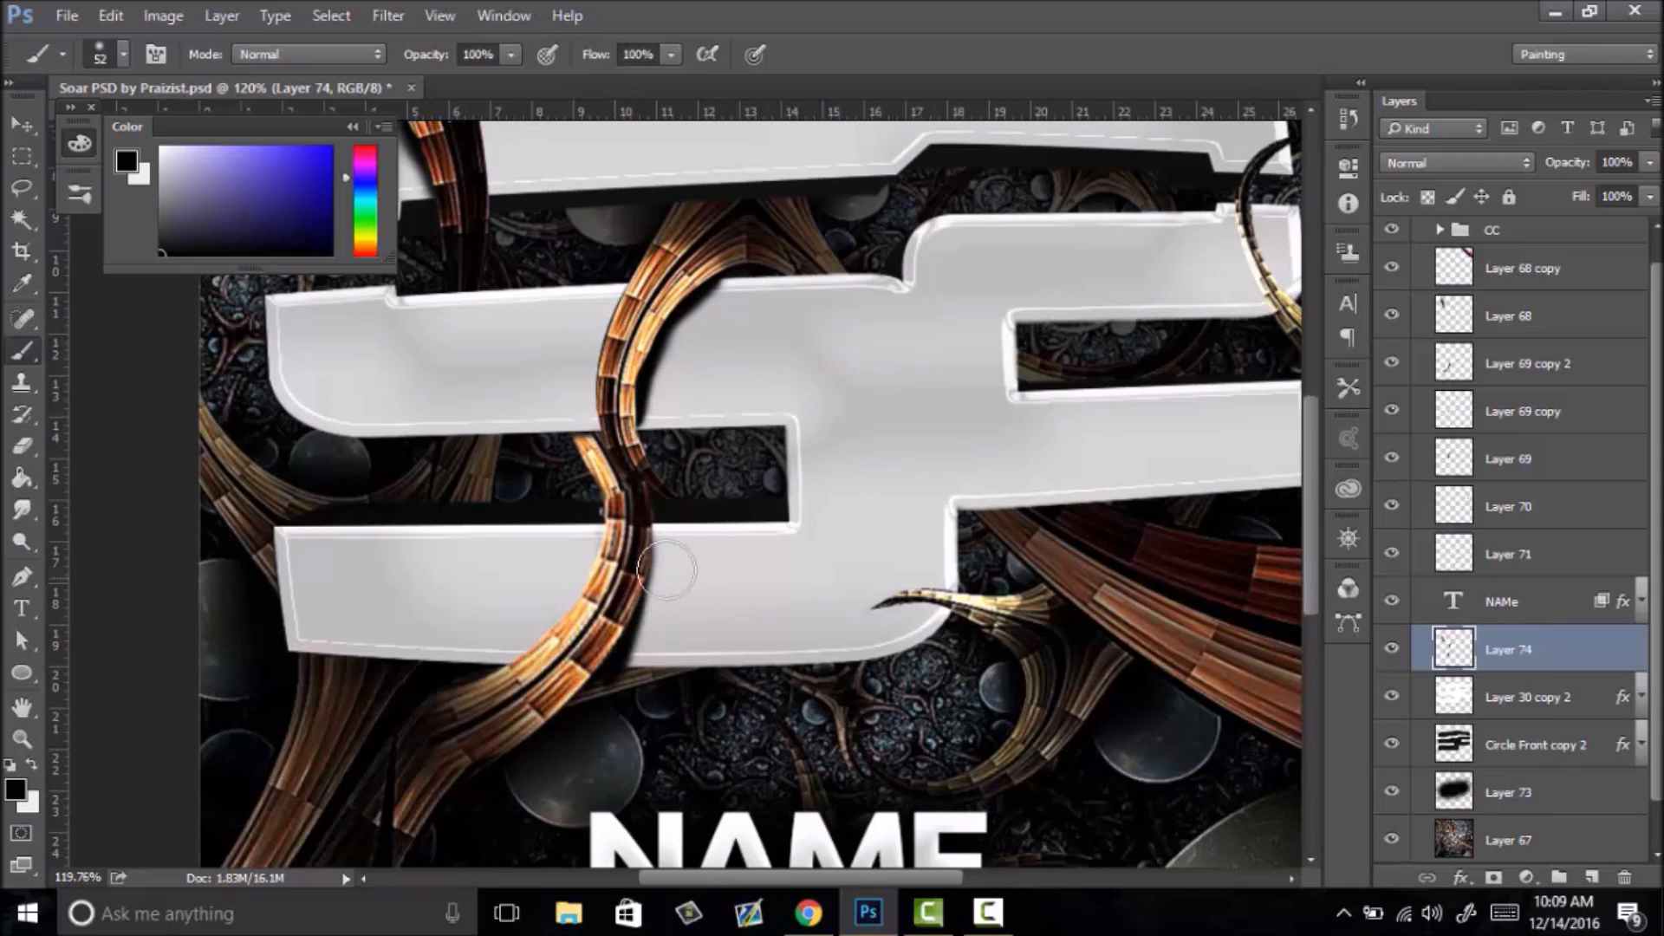
- Paint a black shadow under the thin strand tip overlapping the logo's lower-right corner on Layer 74
key("z")
left_click_drag(787, 510, 693, 563)
left_click_drag(991, 390, 944, 627)
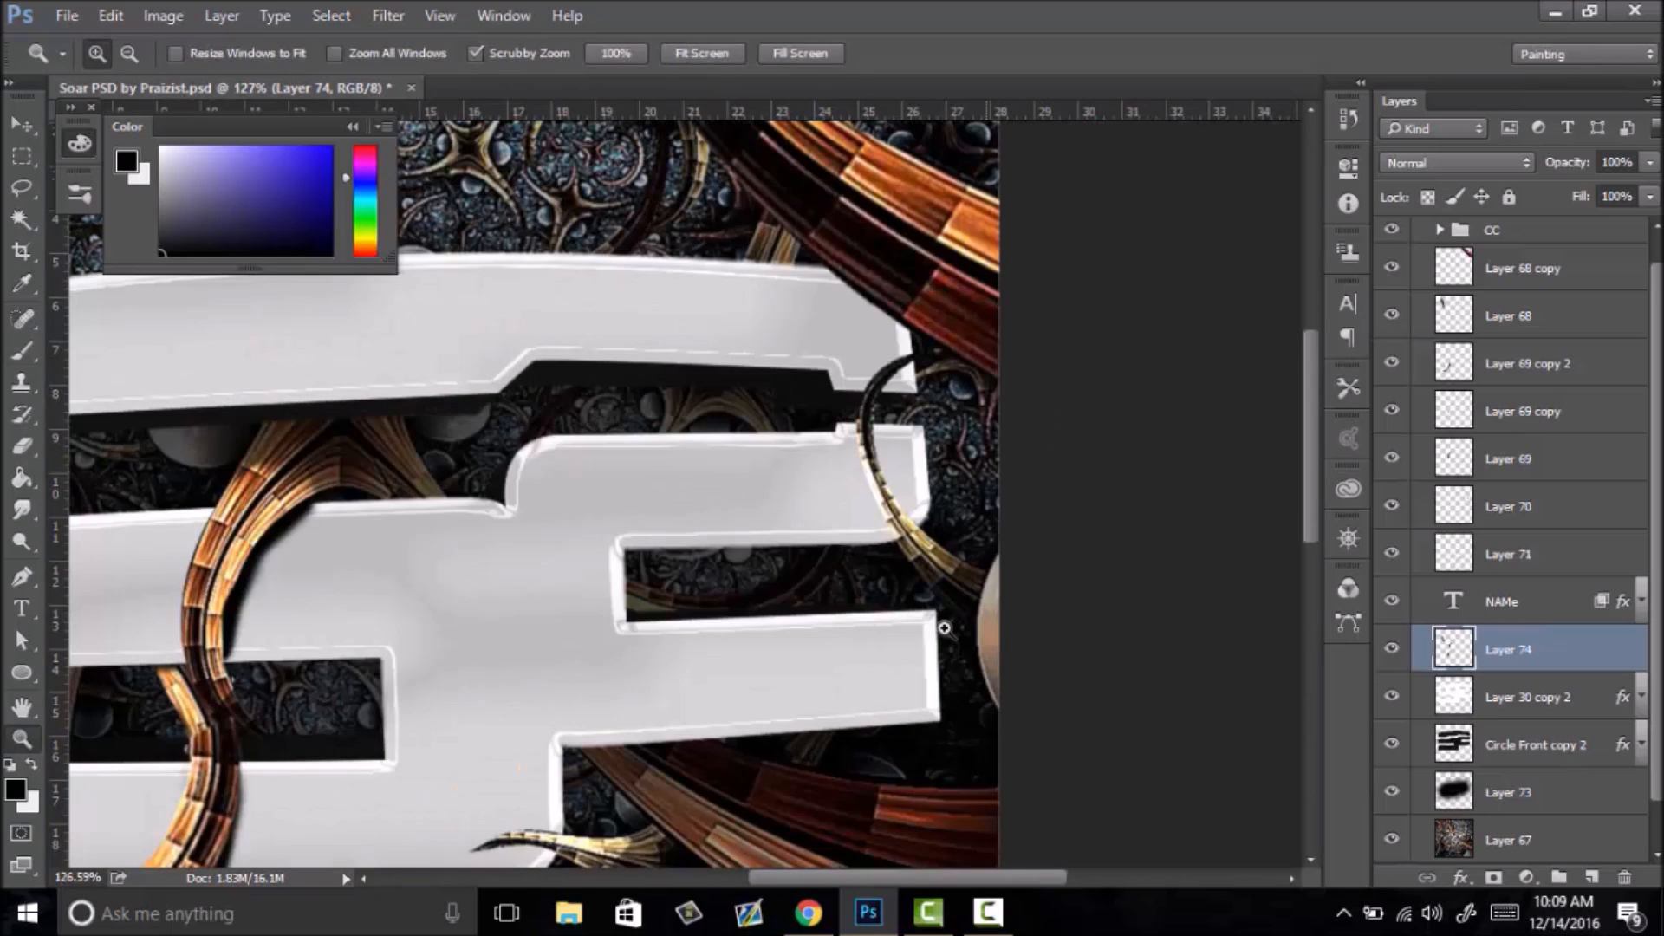
left_click_drag(677, 814, 1089, 539)
scroll(1277, 533, "down", 5)
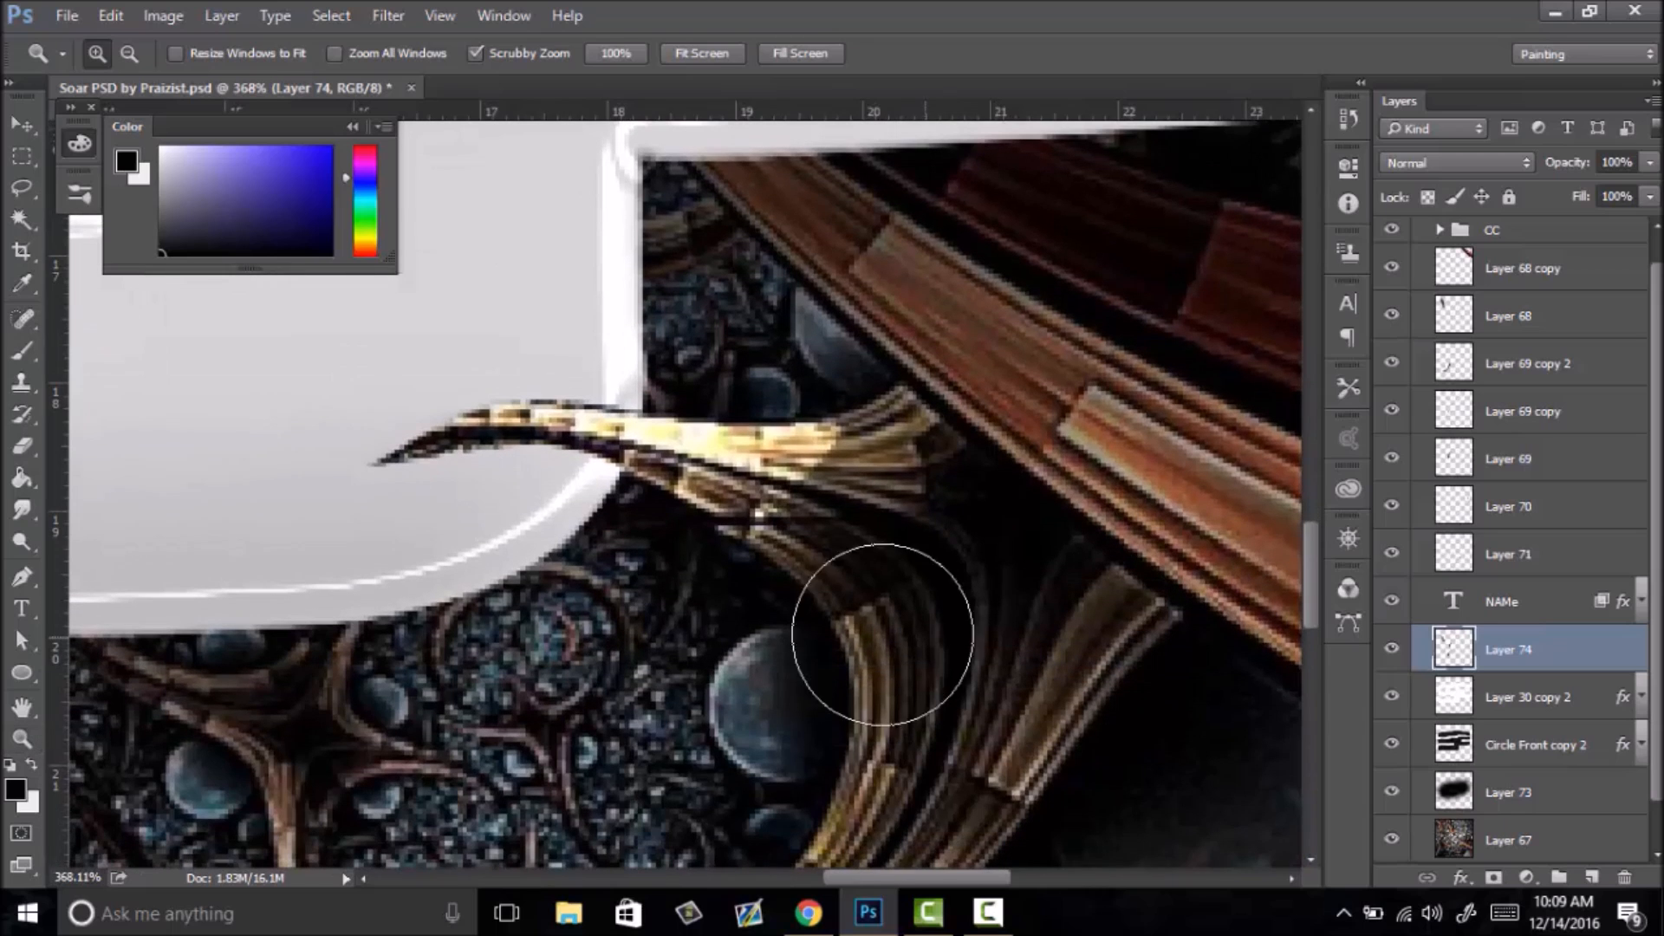
key("b")
mouse_move(494, 471)
left_mouse_down()
mouse_move(610, 476)
mouse_move(478, 453)
mouse_move(386, 486)
left_mouse_up()
- Paint a black shadow along the inner side of the thin curved strand crossing the logo's right end
key("z")
left_click_drag(733, 429, 459, 544)
left_click_drag(947, 431, 1133, 440)
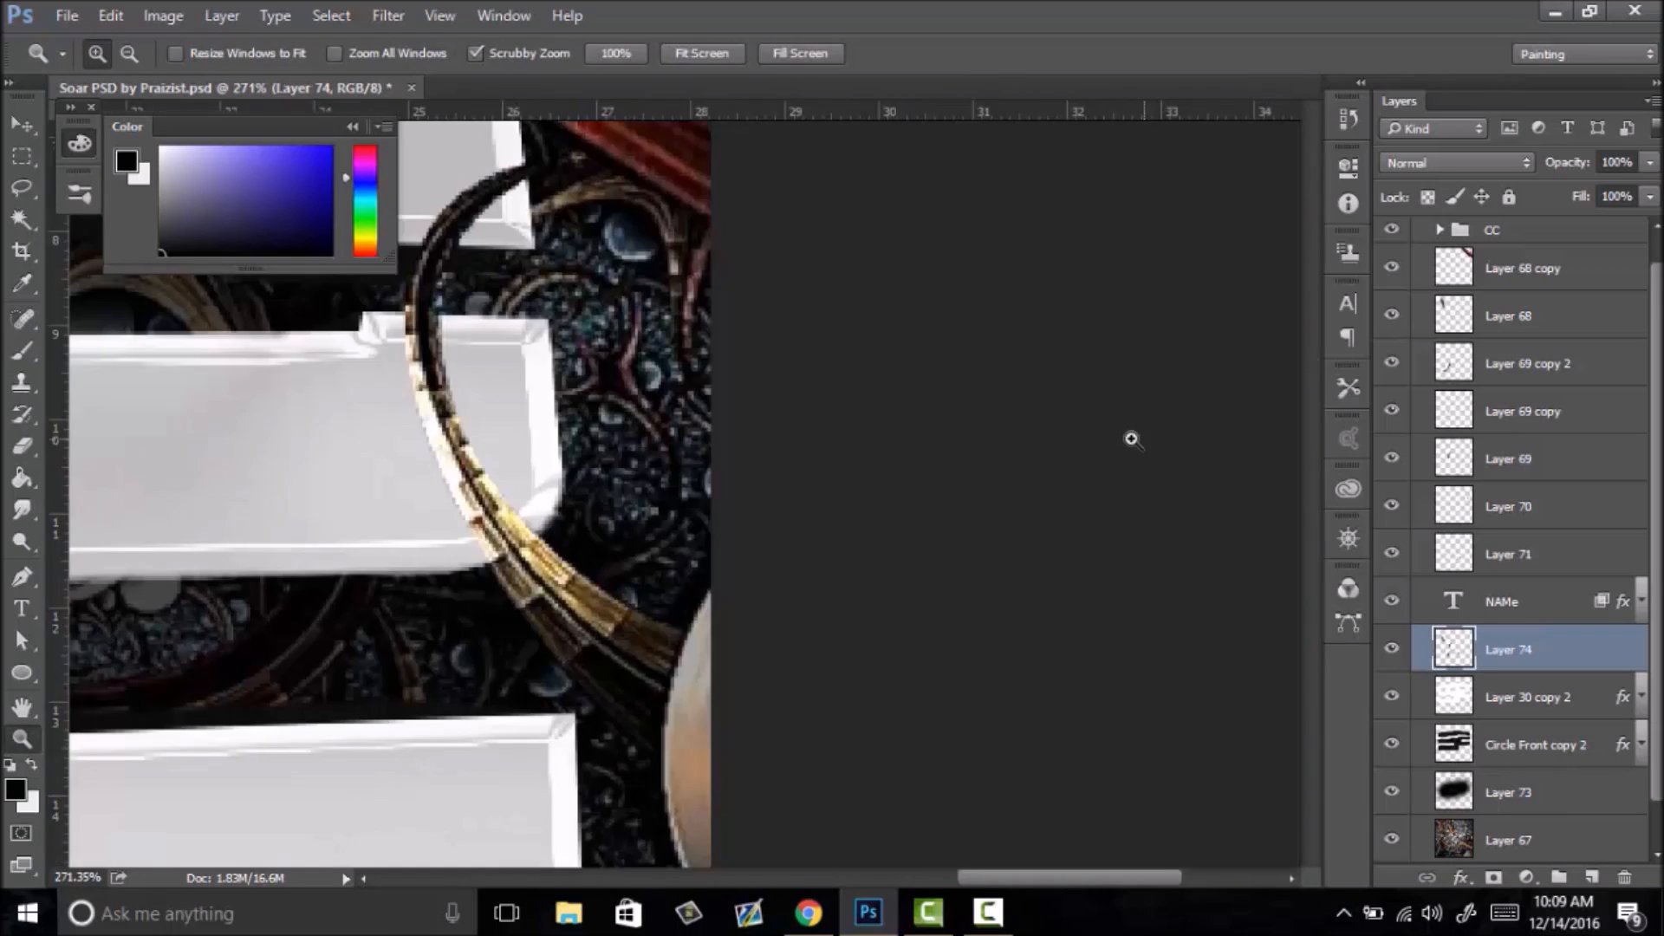
left_click_drag(500, 452, 575, 482)
key("b")
mouse_move(483, 393)
left_mouse_down()
mouse_move(520, 433)
mouse_move(537, 520)
mouse_move(459, 364)
mouse_move(442, 252)
mouse_move(583, 606)
left_mouse_up()
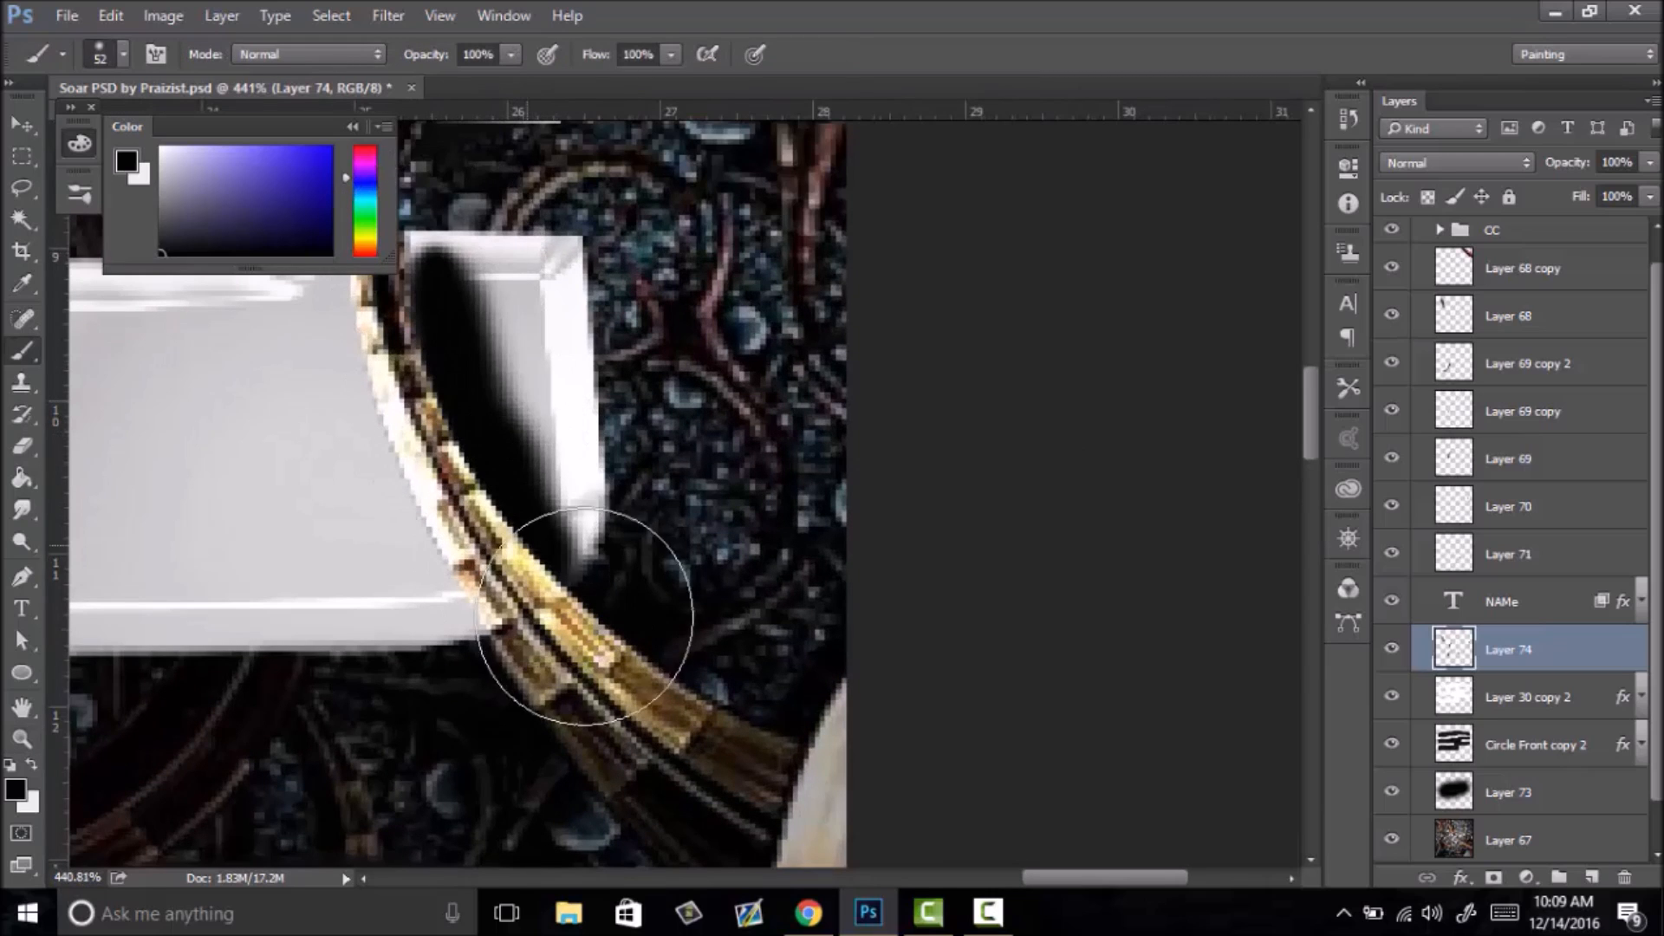
- Soften Layer 74's painted shadows with a Gaussian Blur of 14.1 pixels
key("z")
left_click_drag(673, 523, 425, 507)
left_click_drag(723, 394, 739, 400)
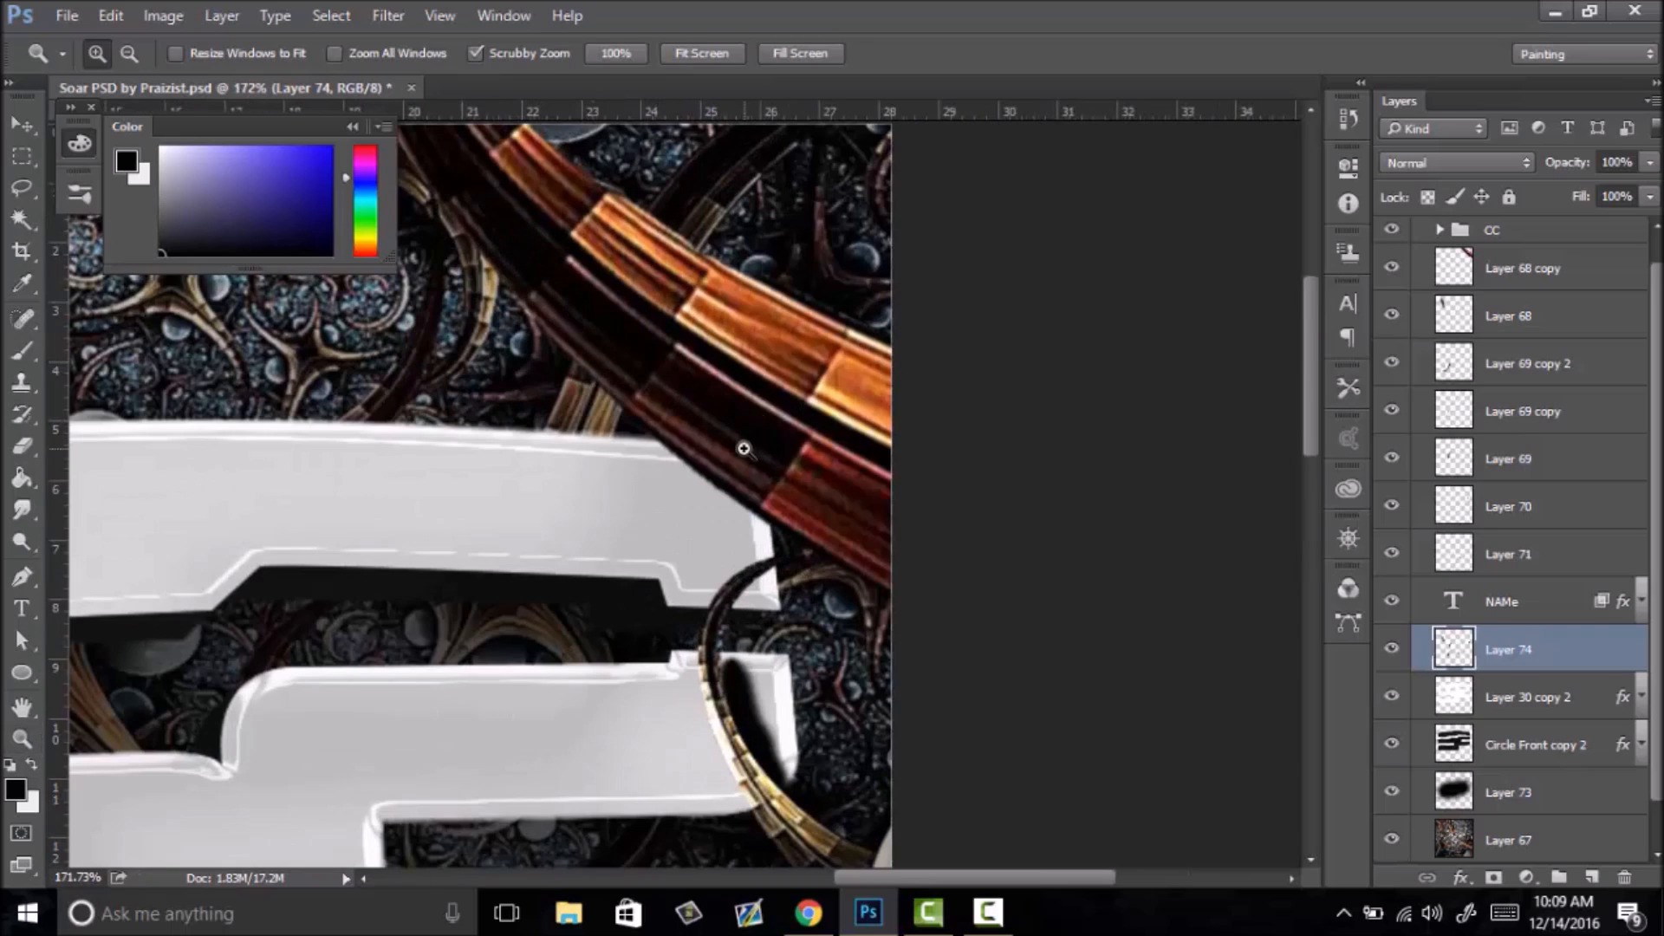
key("b")
key("z")
left_click_drag(788, 496, 620, 498)
right_click(687, 463)
left_click(783, 485)
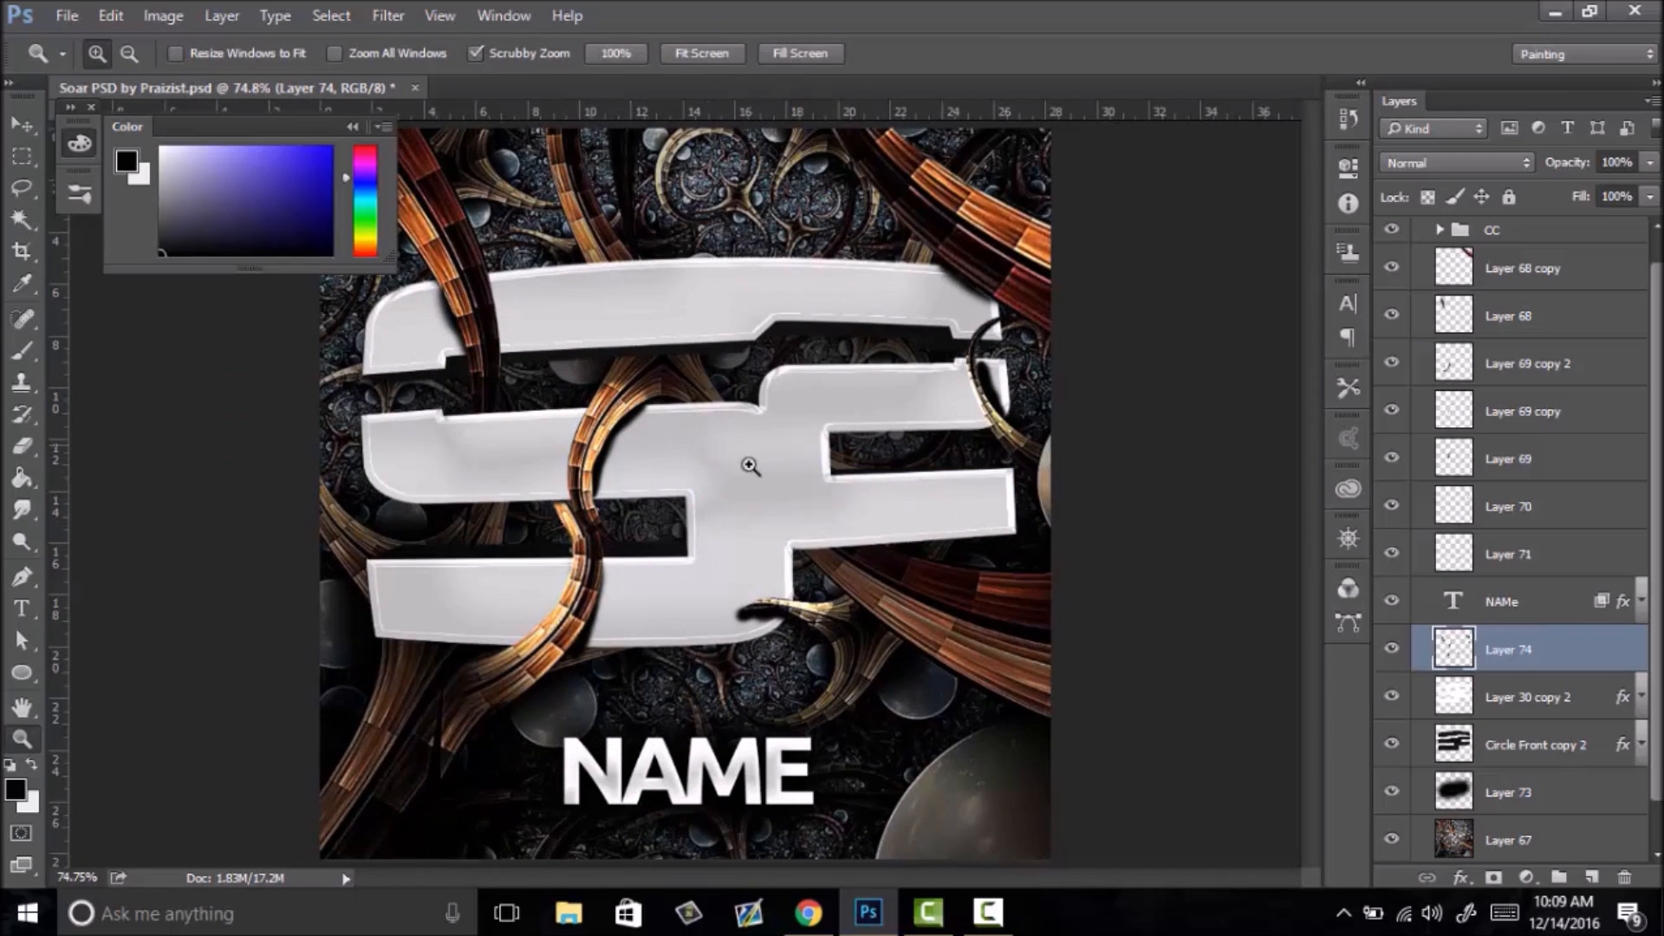
left_click(390, 17)
mouse_move(413, 285)
left_click(295, 377)
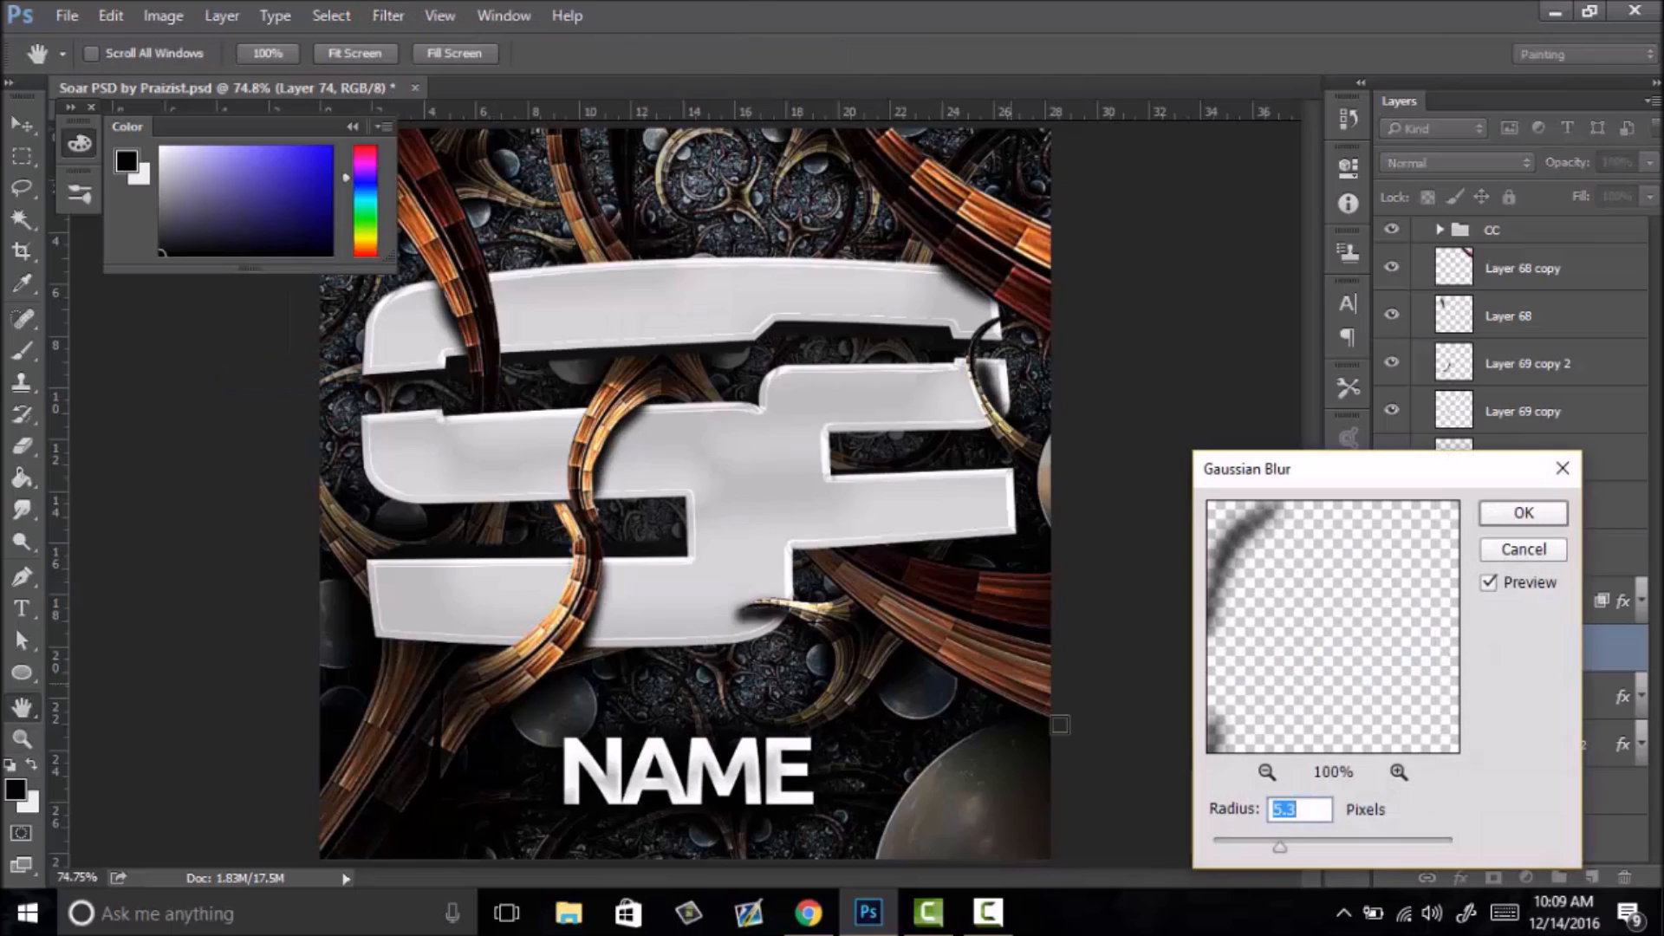
left_click_drag(1280, 847, 1312, 845)
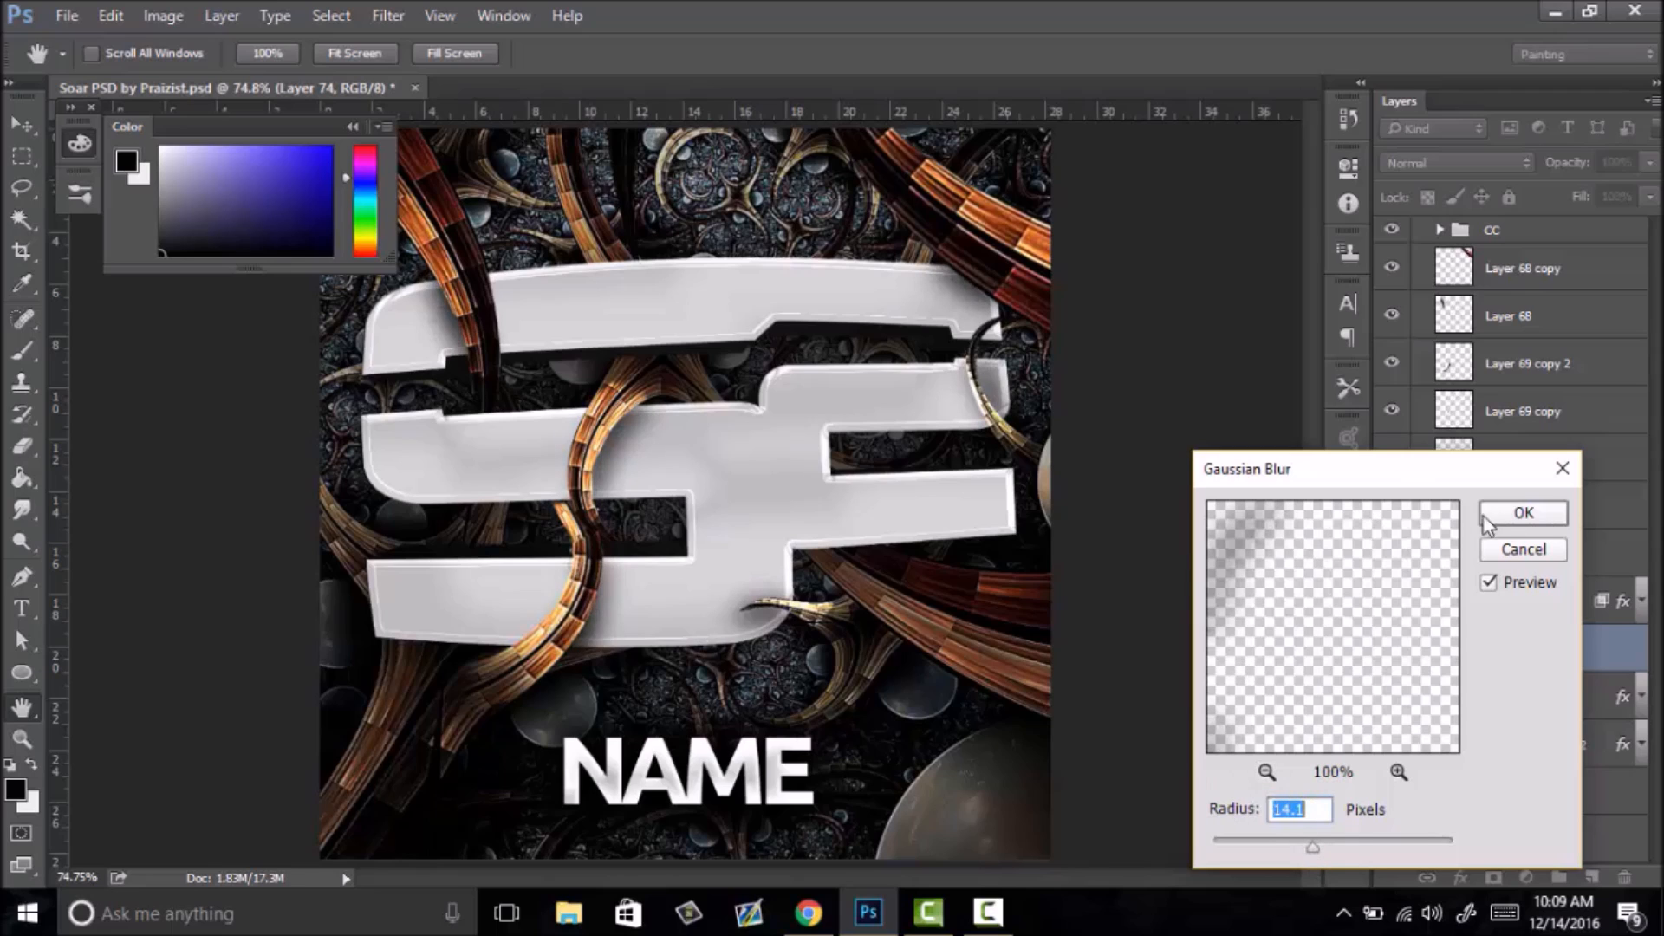
left_click(1526, 518)
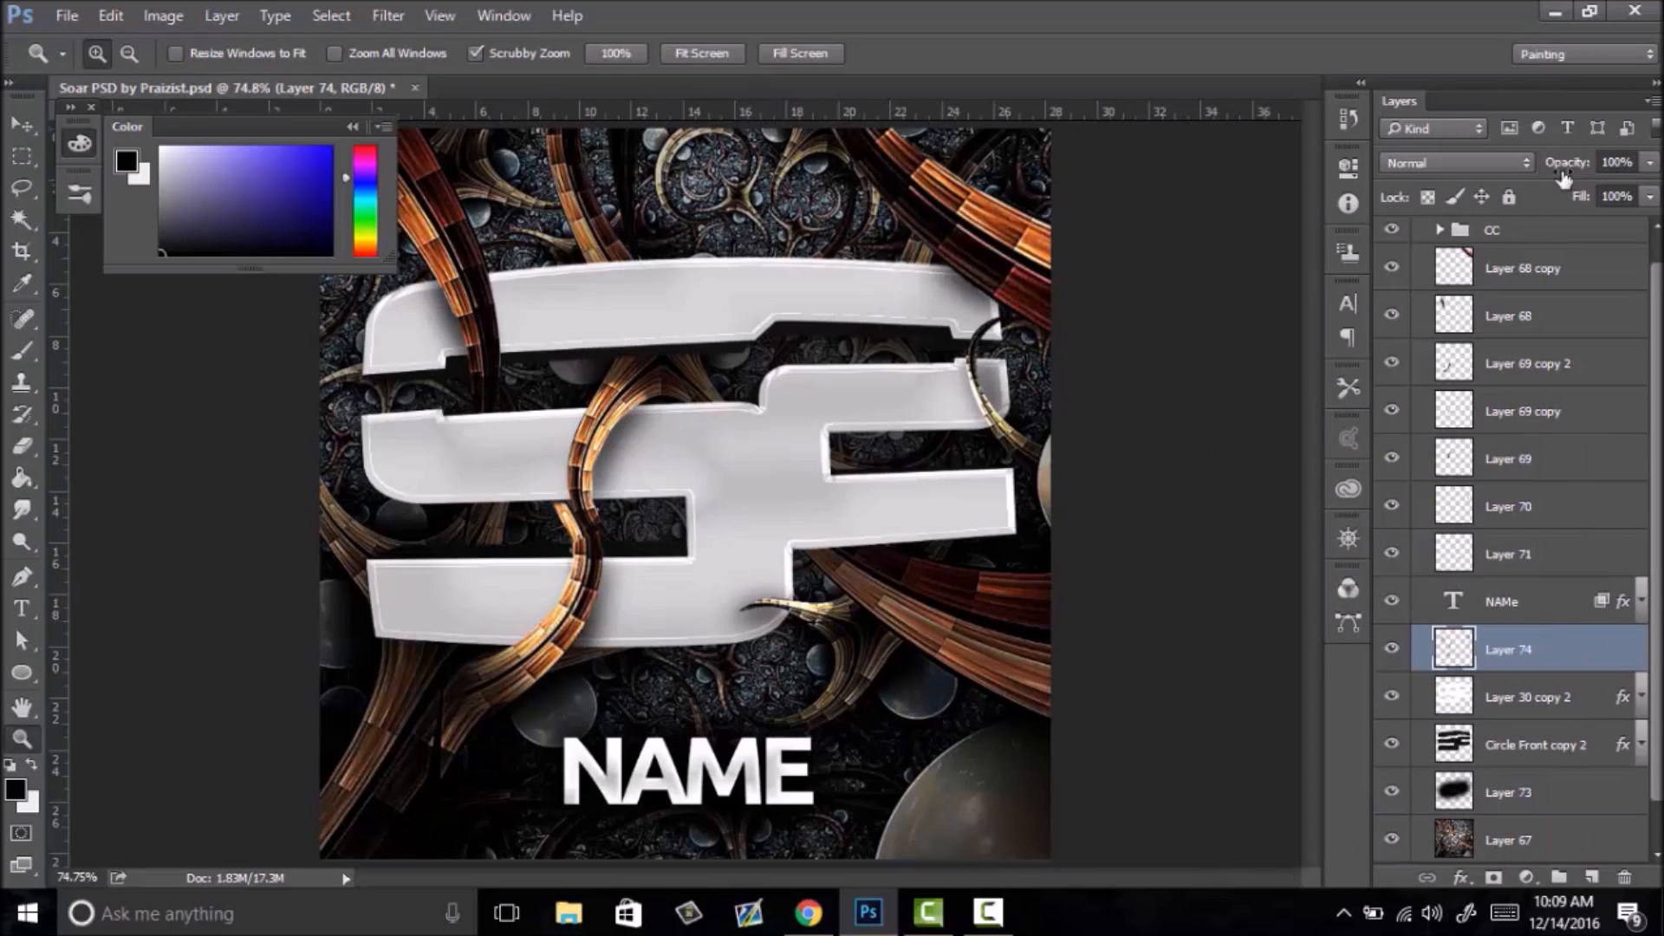
- Set the opacity of the blurred shadow Layer 74 to 77%
left_click_drag(1580, 176, 1560, 178)
left_click_drag(826, 403, 766, 489)
left_click(695, 509)
right_click(695, 522)
left_click(610, 530)
left_click(612, 528)
right_click(709, 452)
left_click(763, 469)
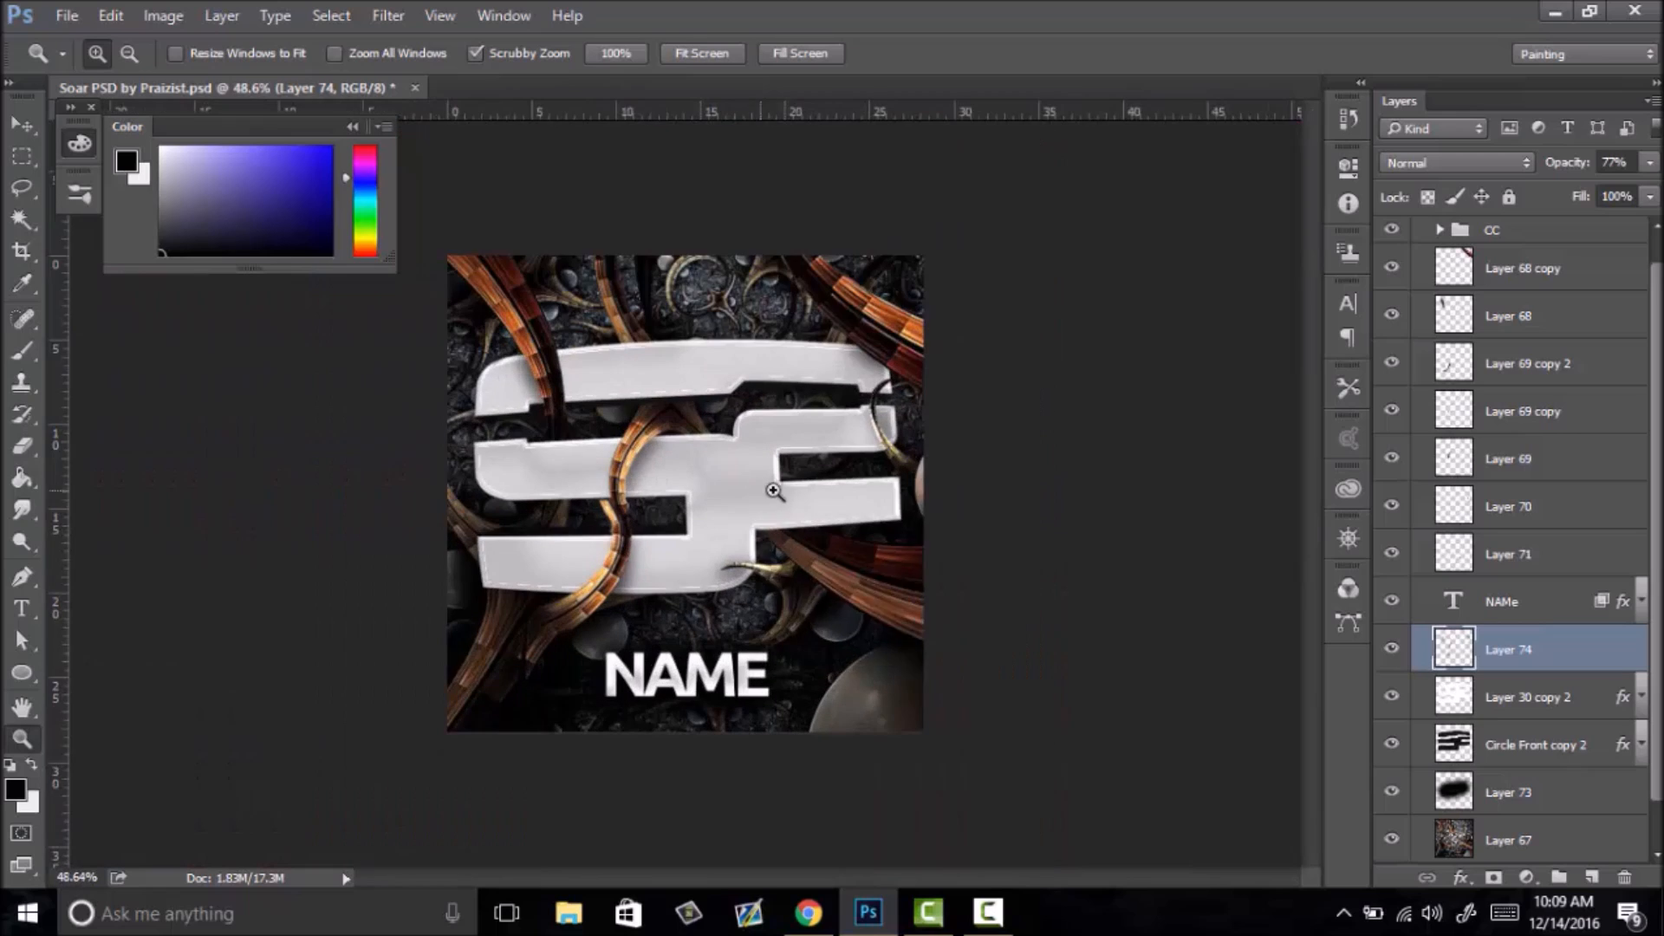
right_click(766, 491)
left_click(840, 511)
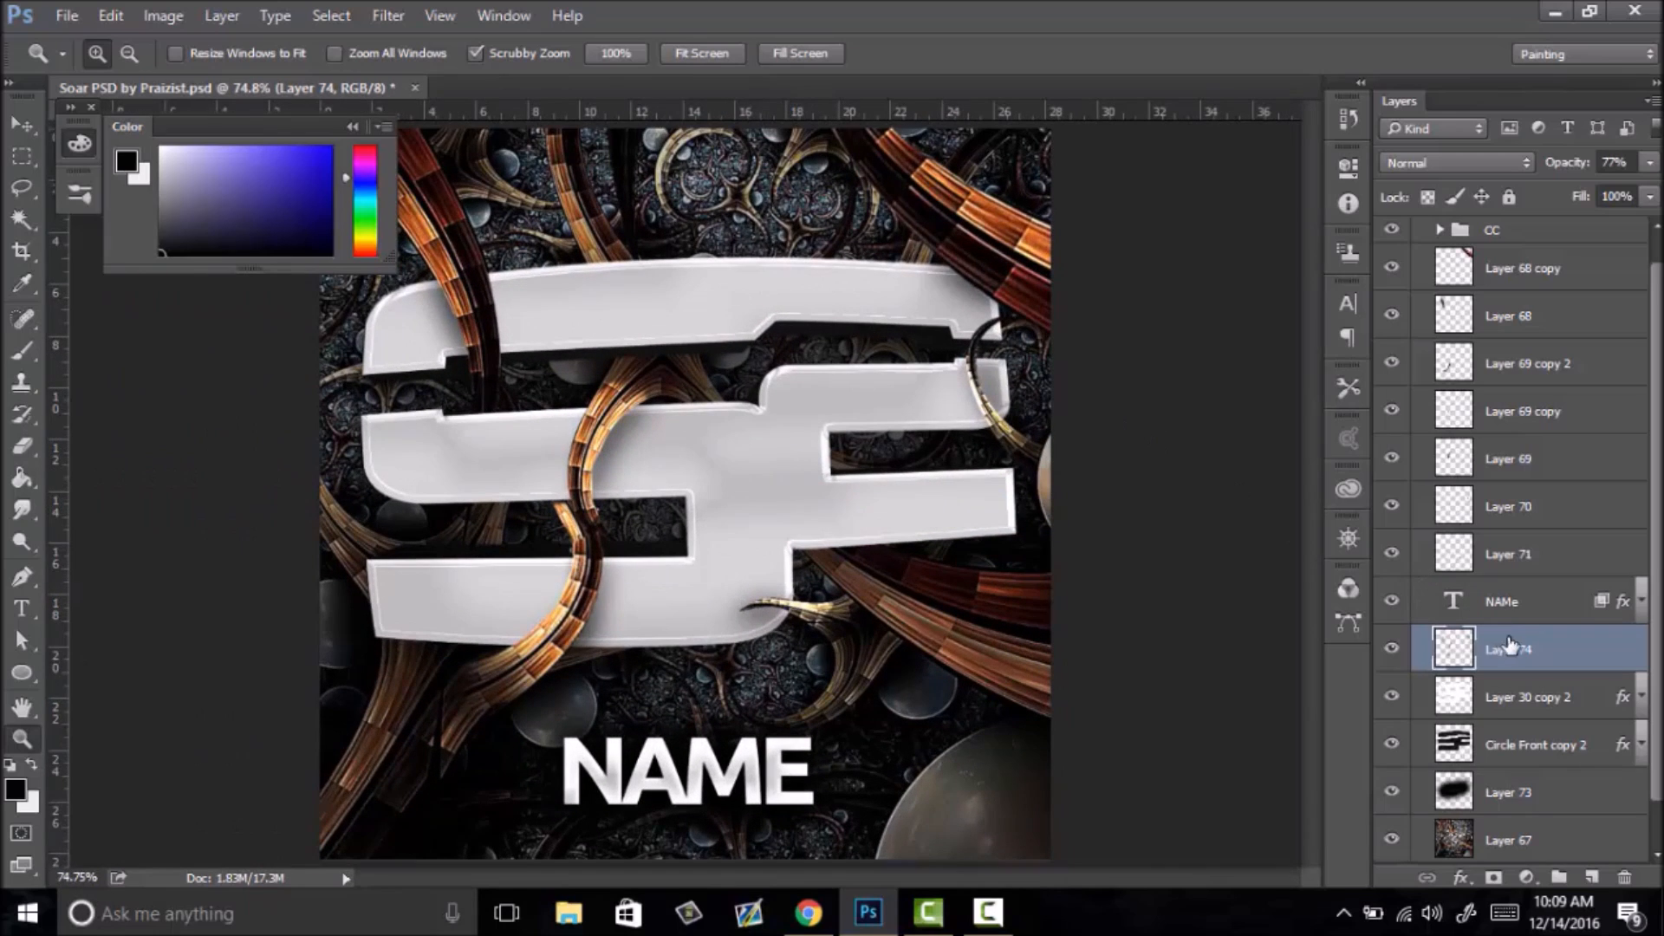
- Check the NAME text layer by toggling its visibility and open its text for editing
left_click(1473, 612)
left_click(1387, 609)
double_click(1448, 609)
left_click(1398, 608)
double_click(1443, 604)
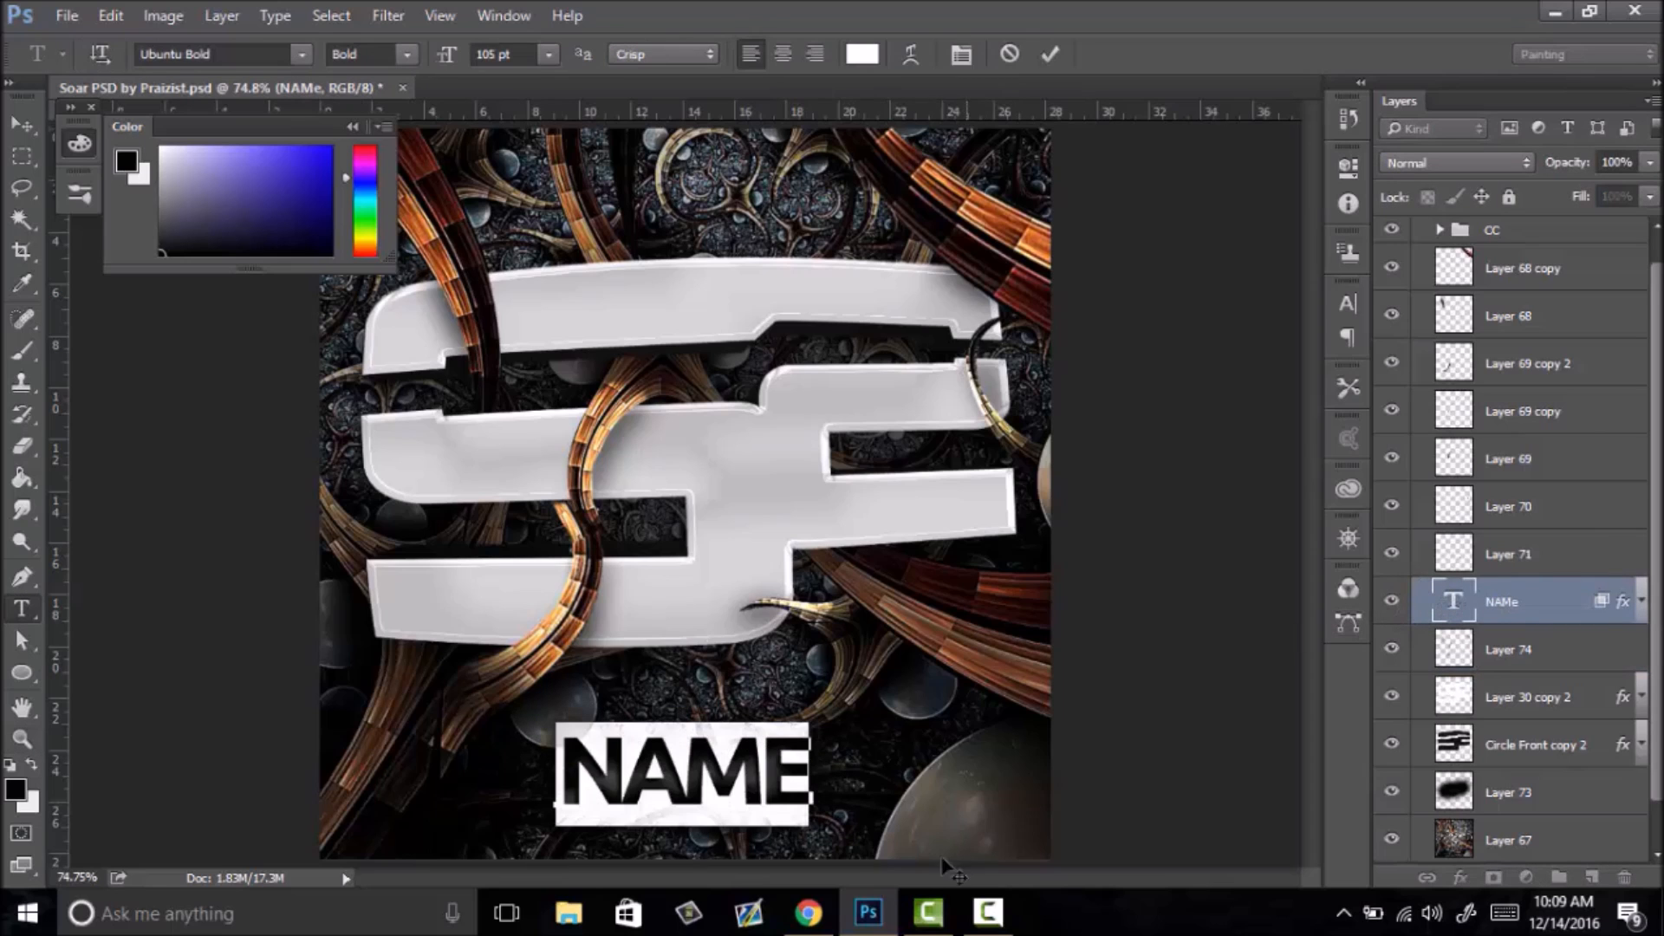
- Switch to Chrome, open the Twitter profile's direct messages, look through the conversations for a name, and return to Photoshop
left_click(808, 912)
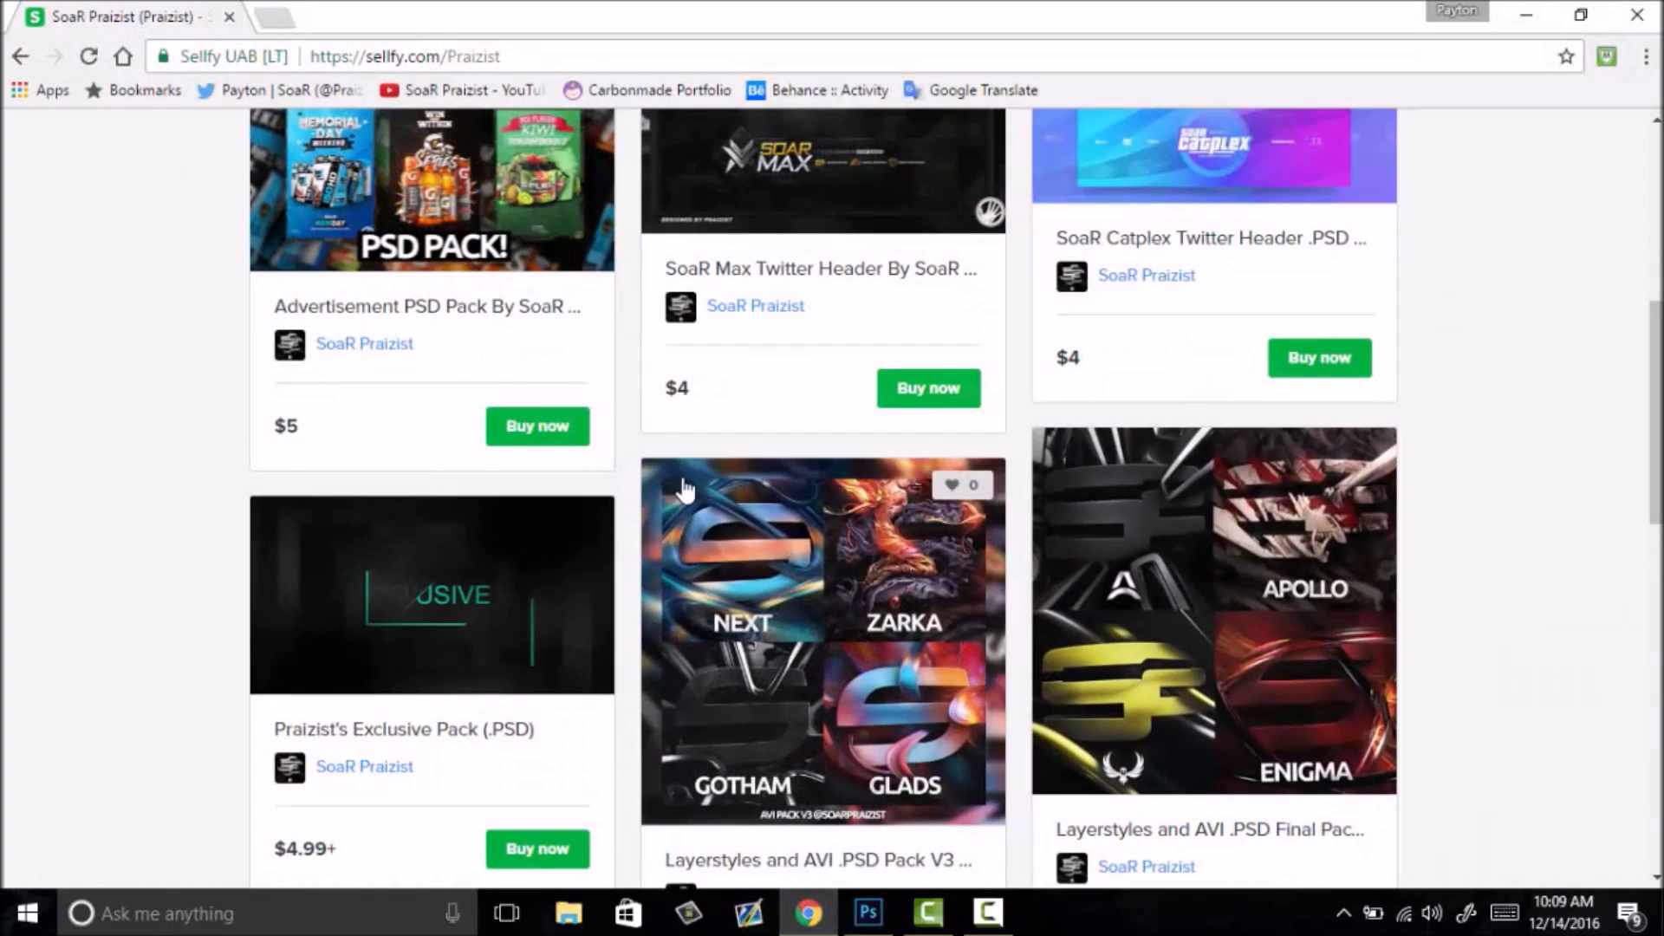
left_click(277, 90)
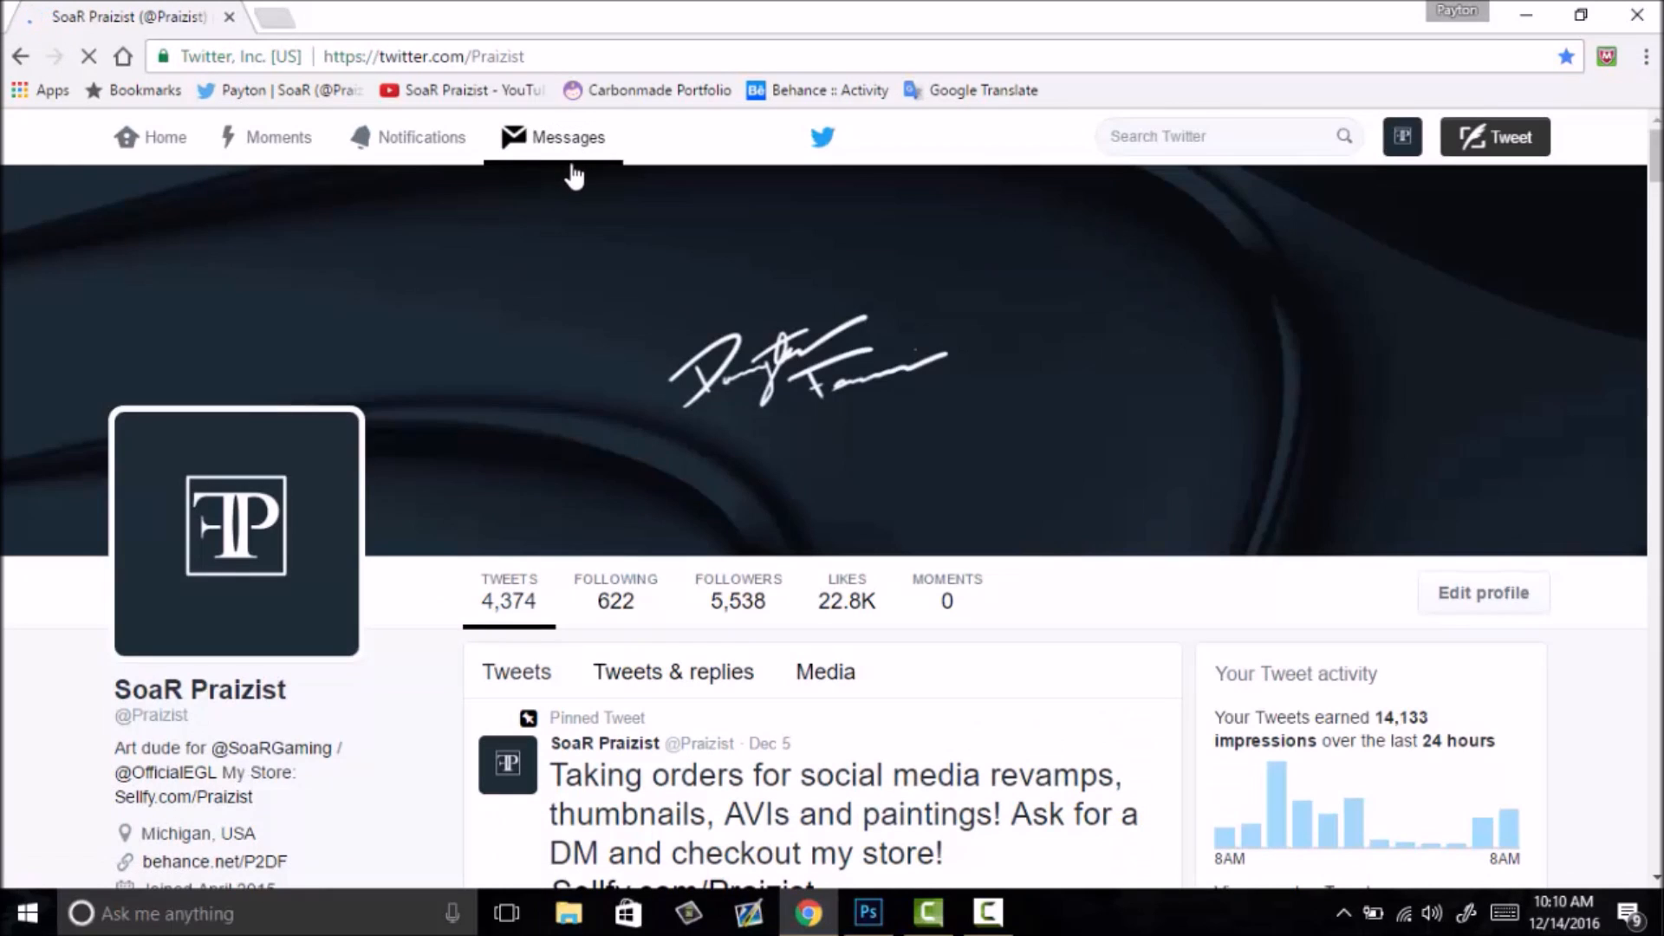
left_click(573, 159)
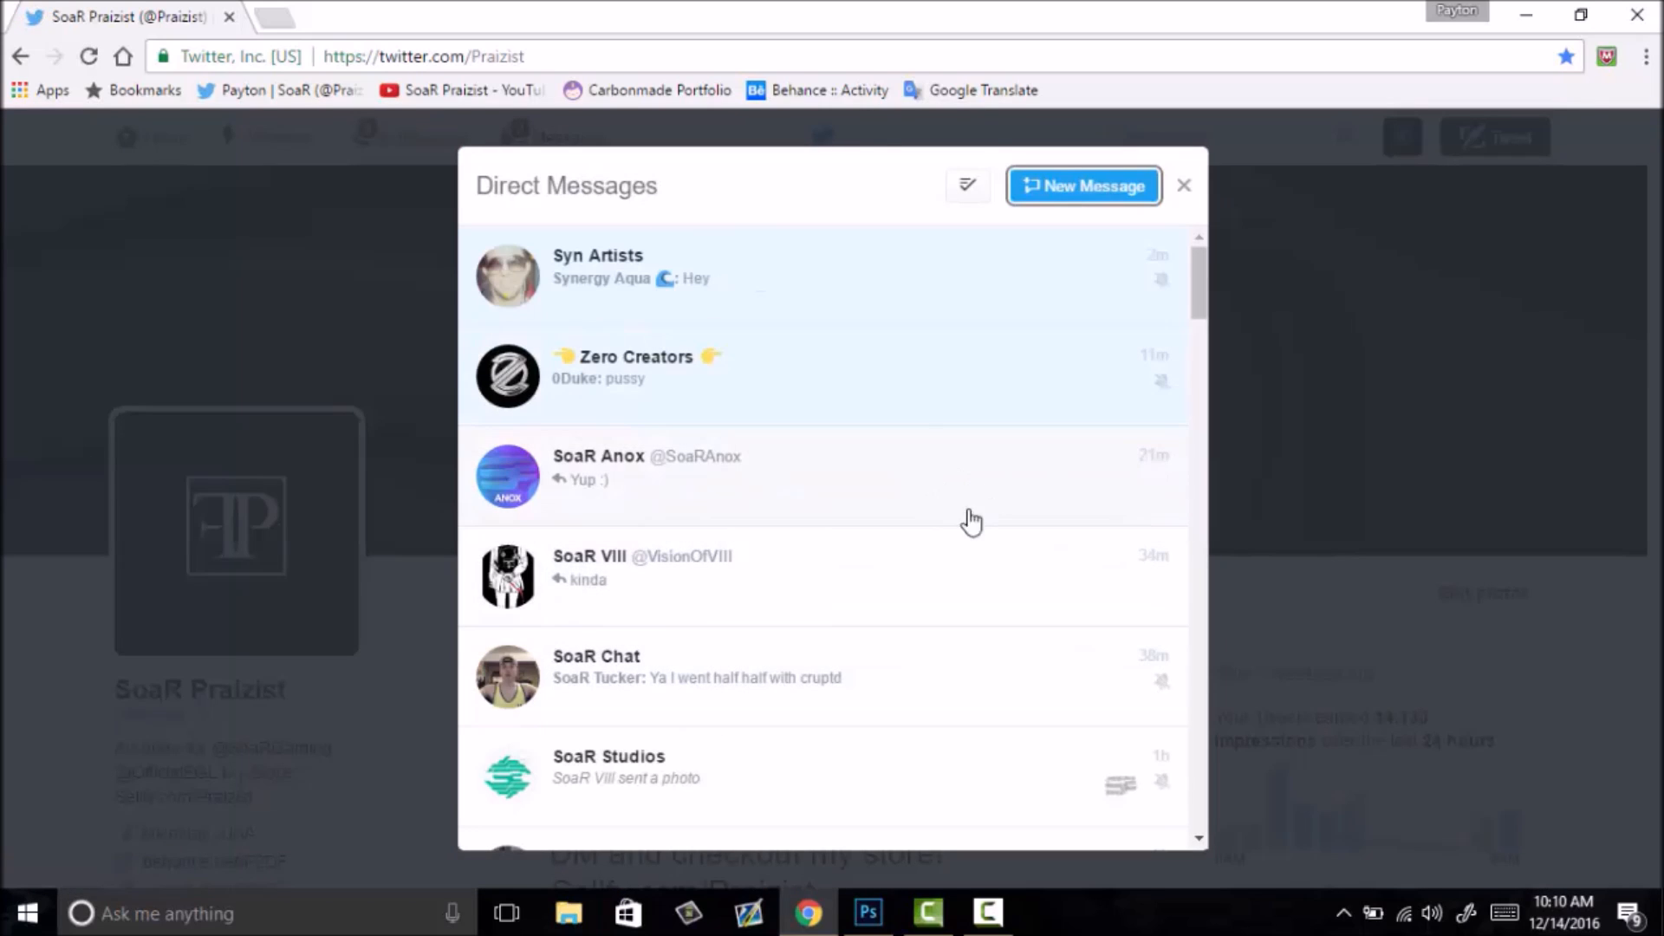
left_click_drag(1200, 300, 1191, 337)
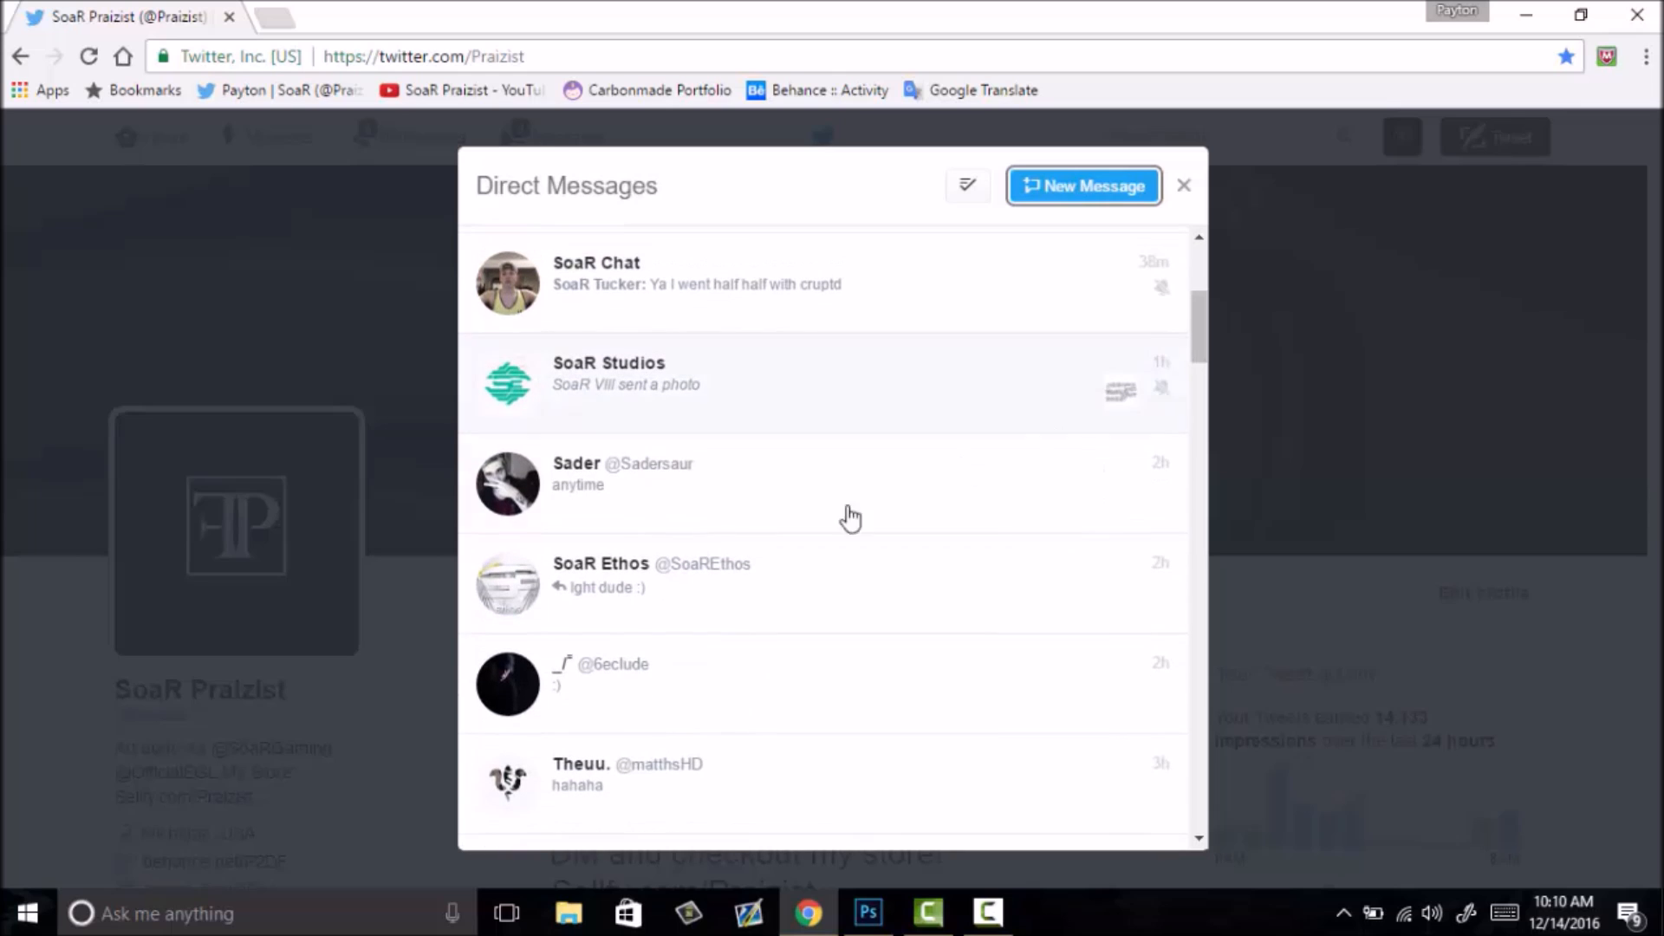
left_click(1522, 15)
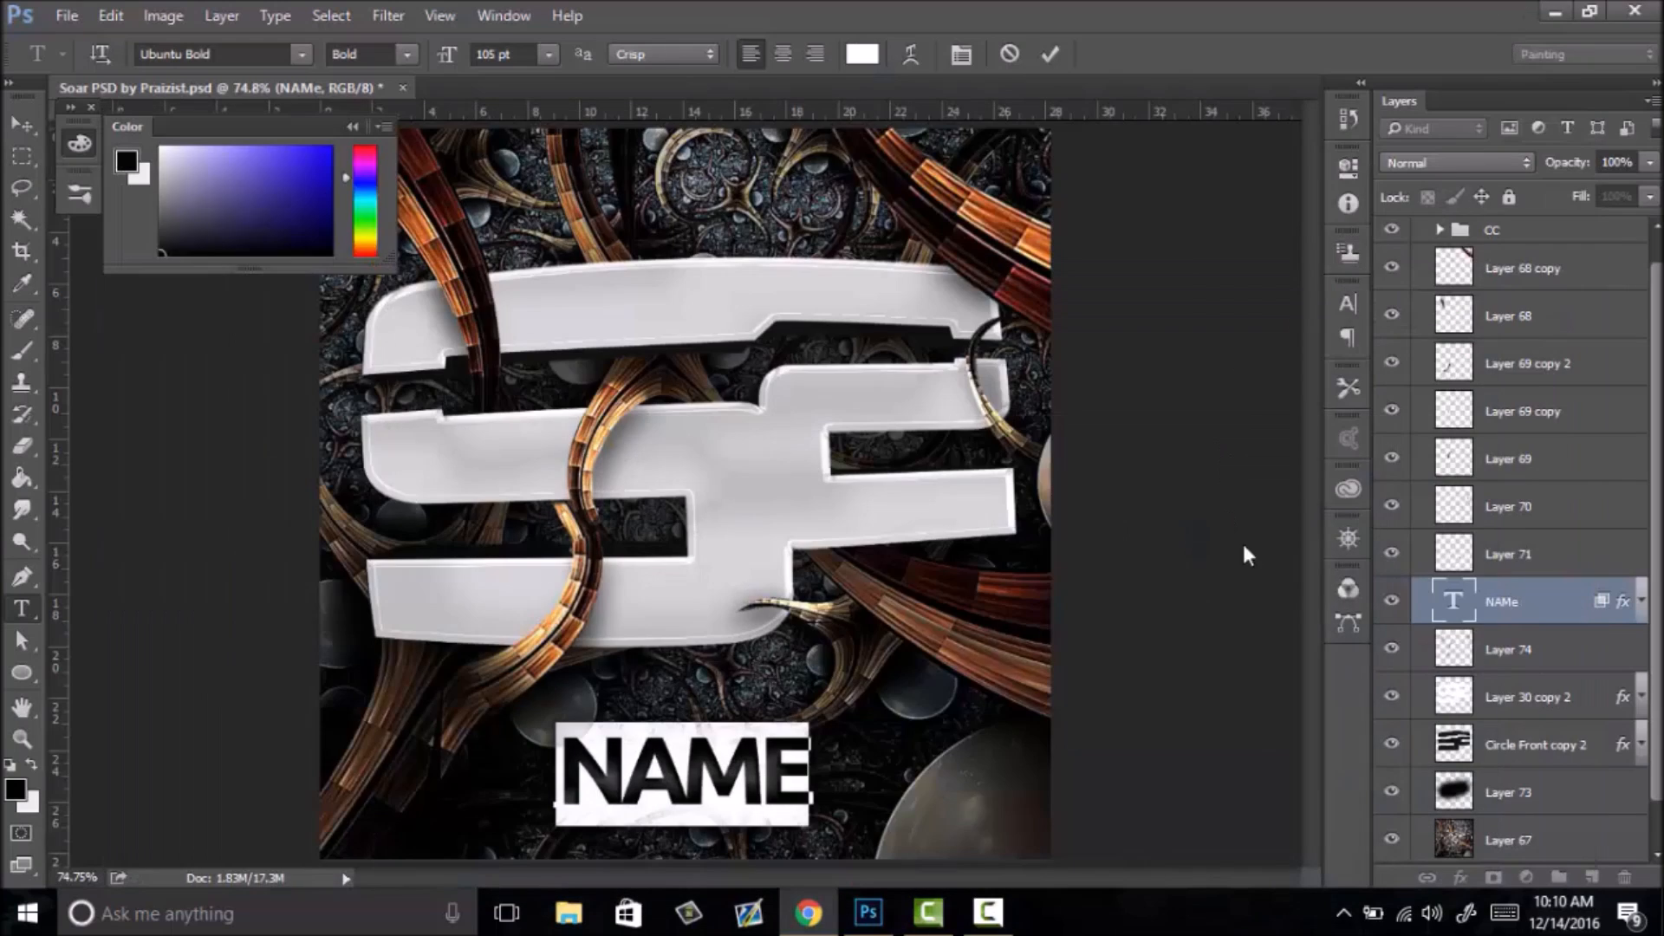
- Replace the NAME text with ETHOS
left_click(1480, 612)
double_click(1448, 600)
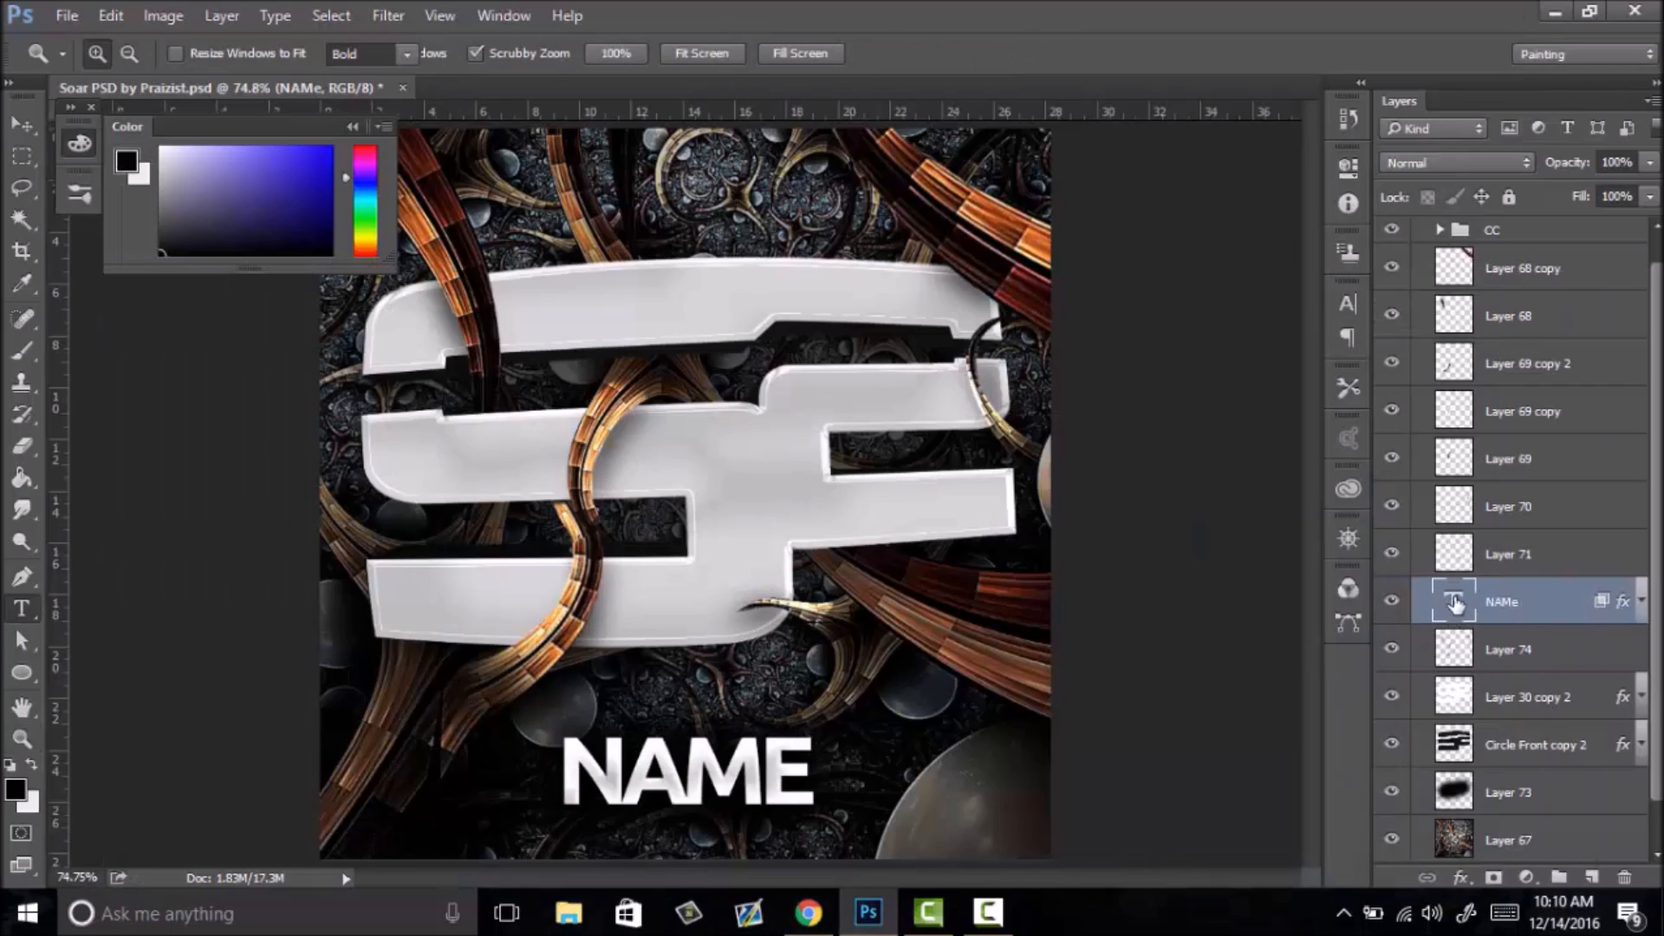
type("T")
key("BackSpace")
type("ETJ")
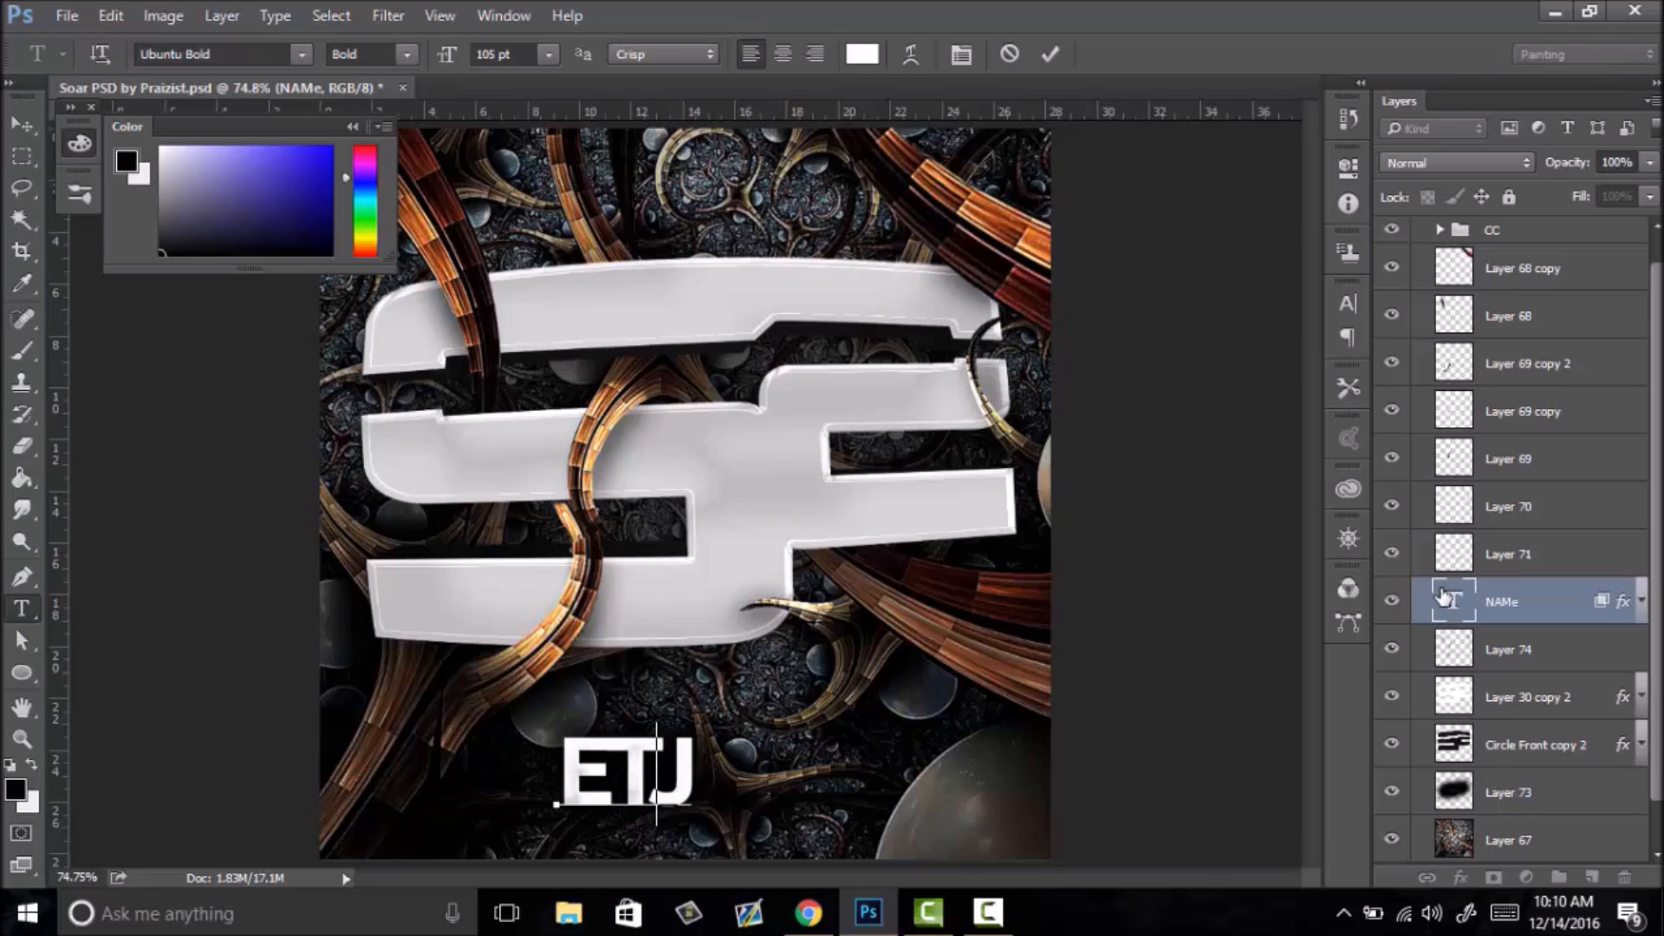
key("BackSpace")
type("HOS")
left_click(1539, 617)
- Show the guides and shift the ETHOS text left to centre it on the vertical guide
key("z")
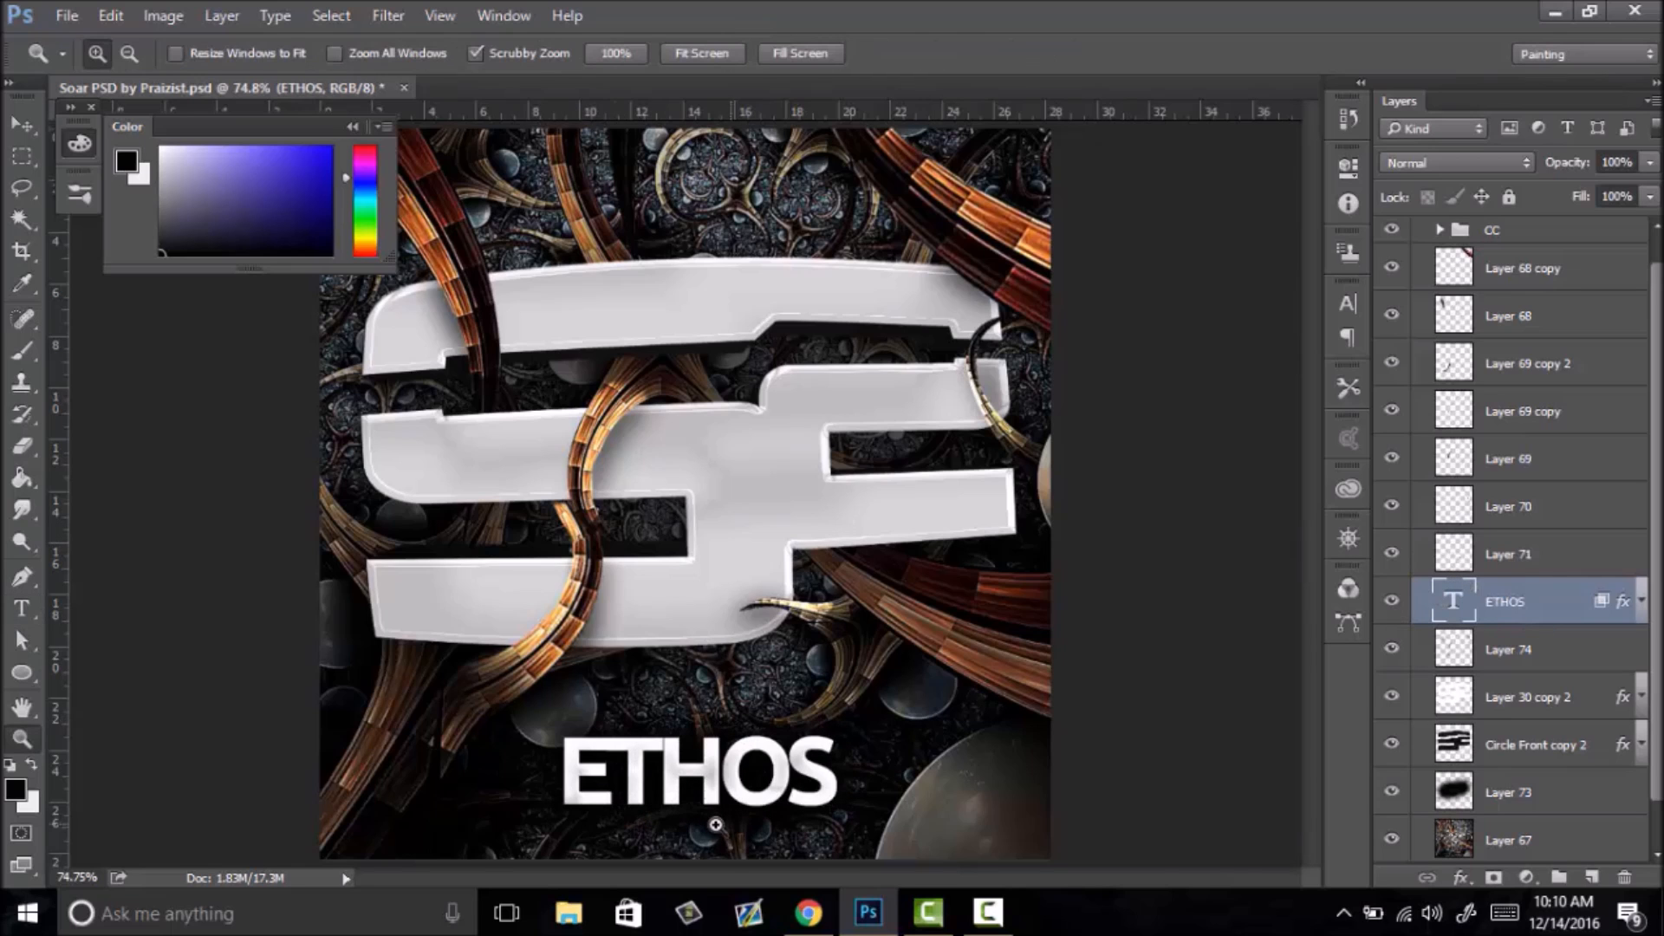
left_click_drag(713, 823, 803, 781)
key("ctrl+semicolon")
key("ctrl+t")
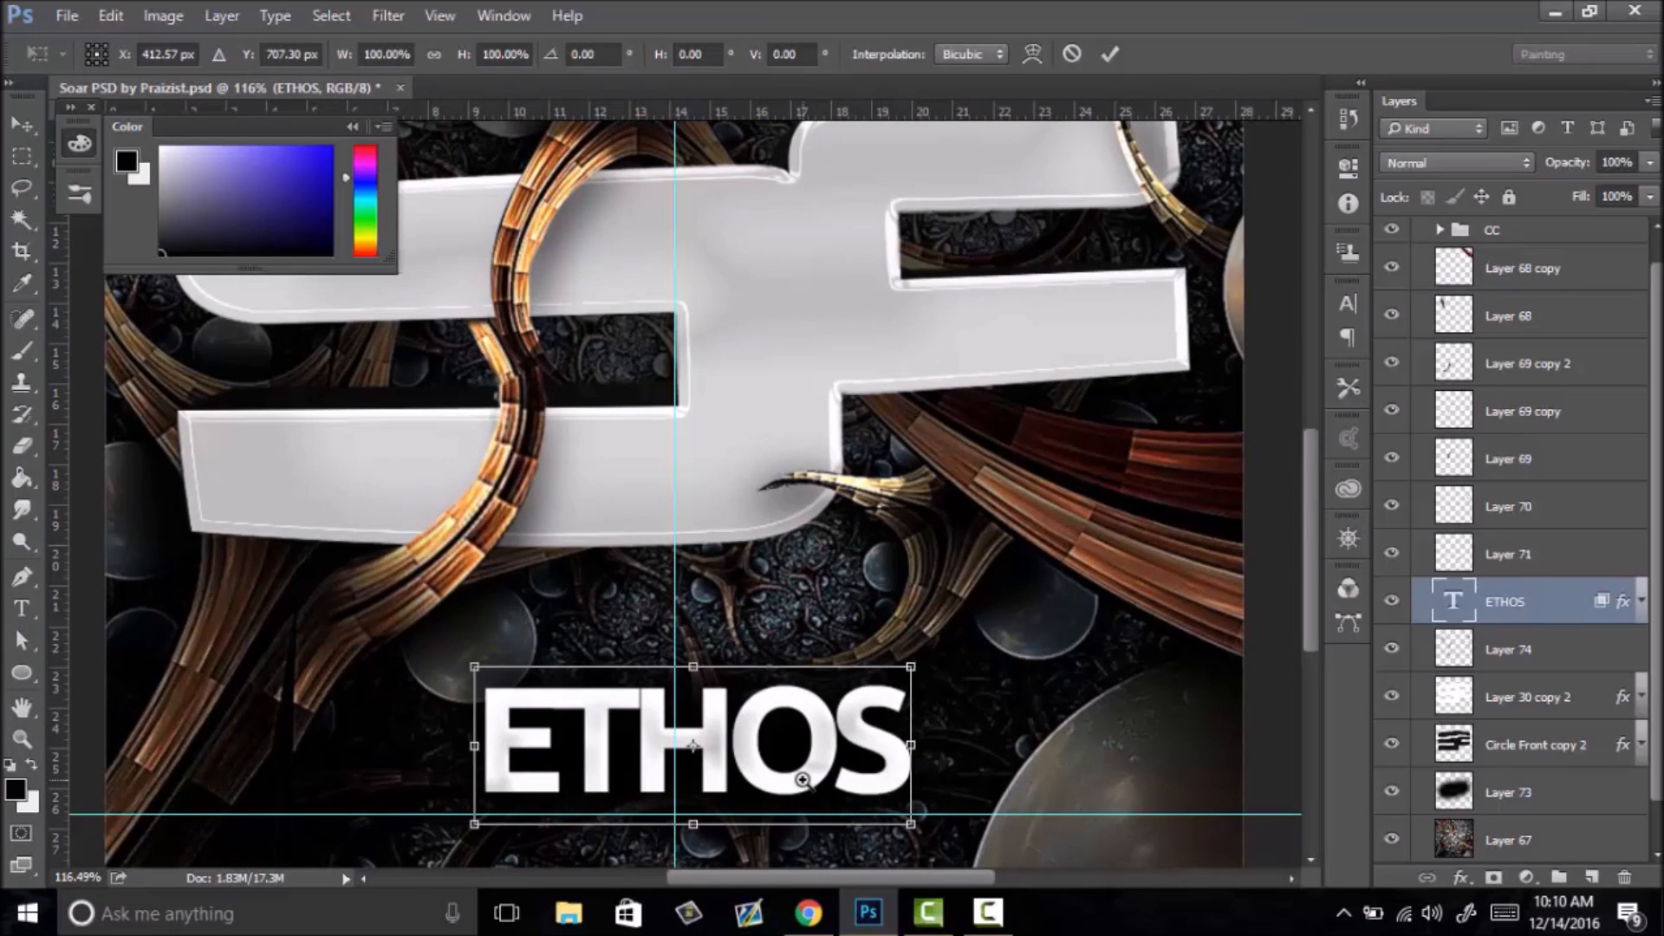
key("Left")
key("Left")
key("Left")
key("Left")
key("Left")
key("Left")
key("Left")
key("Left")
key("Left")
key("Left")
key("Left")
key("Left")
key("Left")
key("Left")
key("Left")
key("Left")
key("Left")
key("Left")
key("Left")
key("Right")
key("Right")
key("Right")
key("Right")
key("Return")
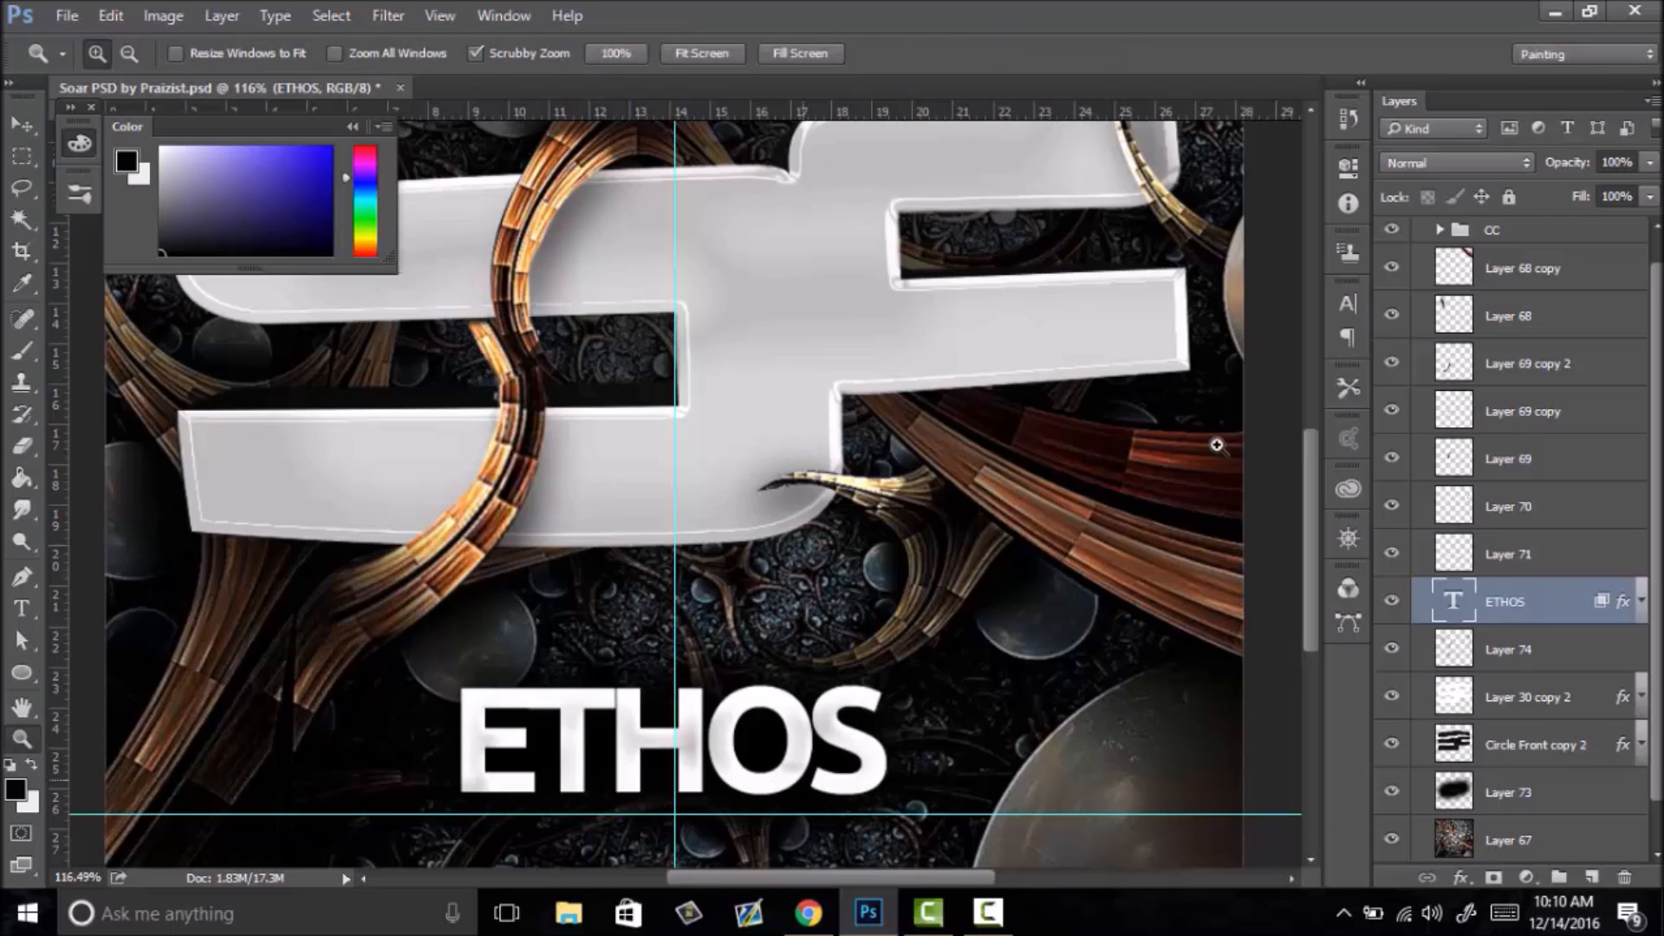
- Reduce the opacity of the ETHOS text's drop shadow in its layer style
double_click(1568, 600)
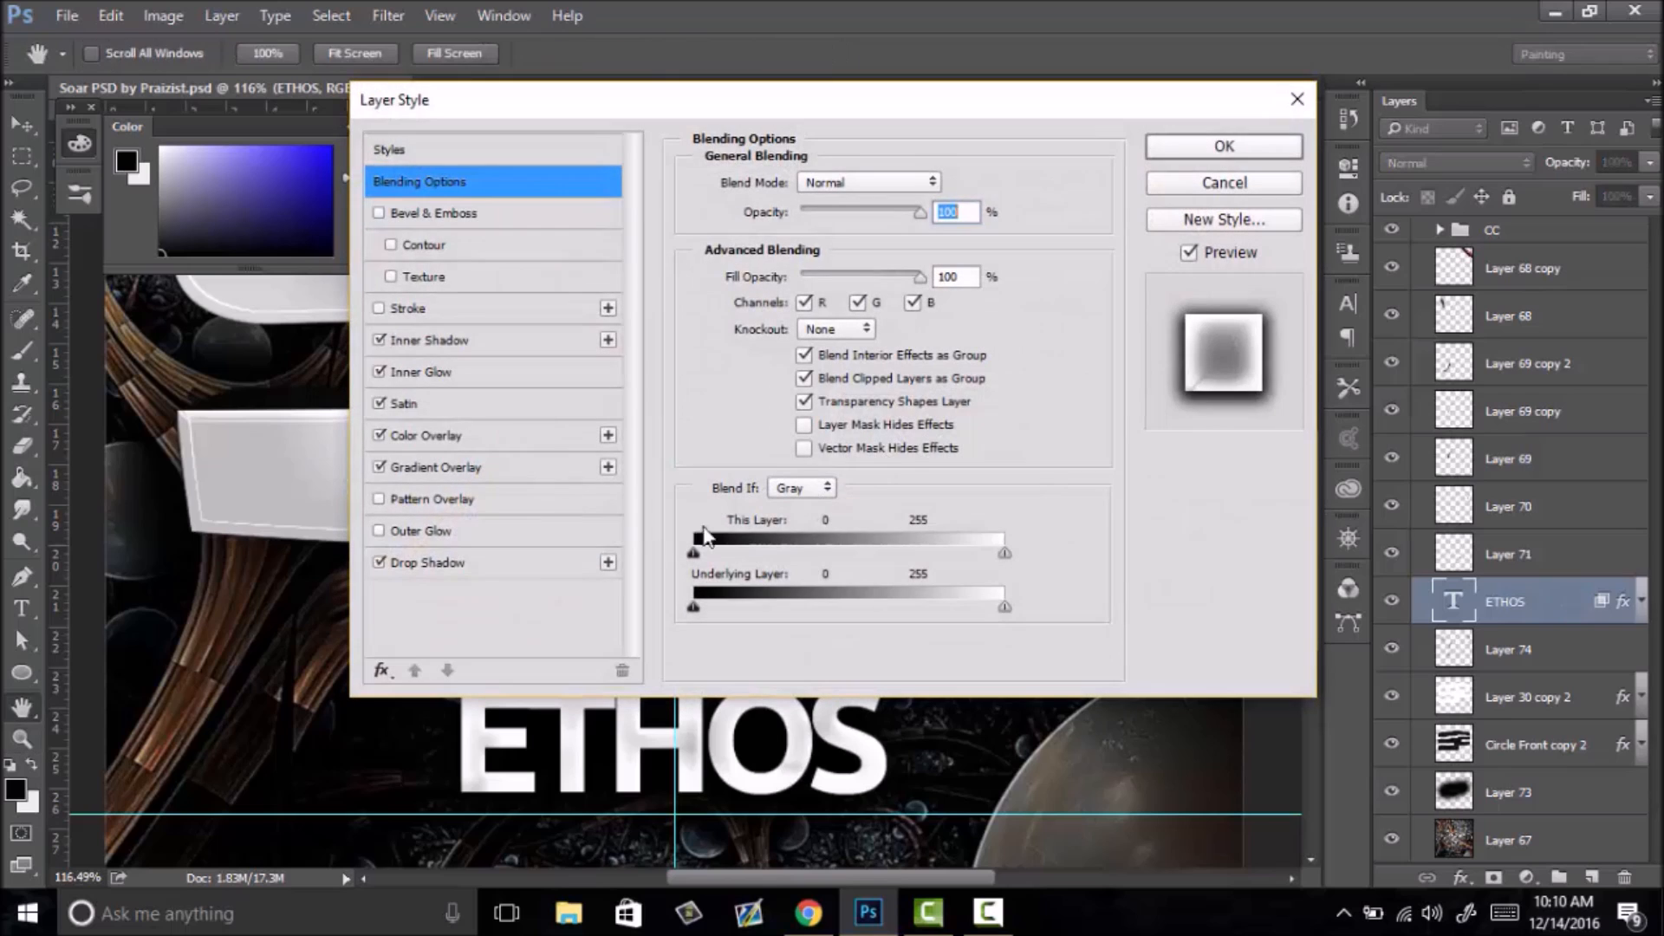
left_click(430, 563)
left_click_drag(891, 209, 855, 217)
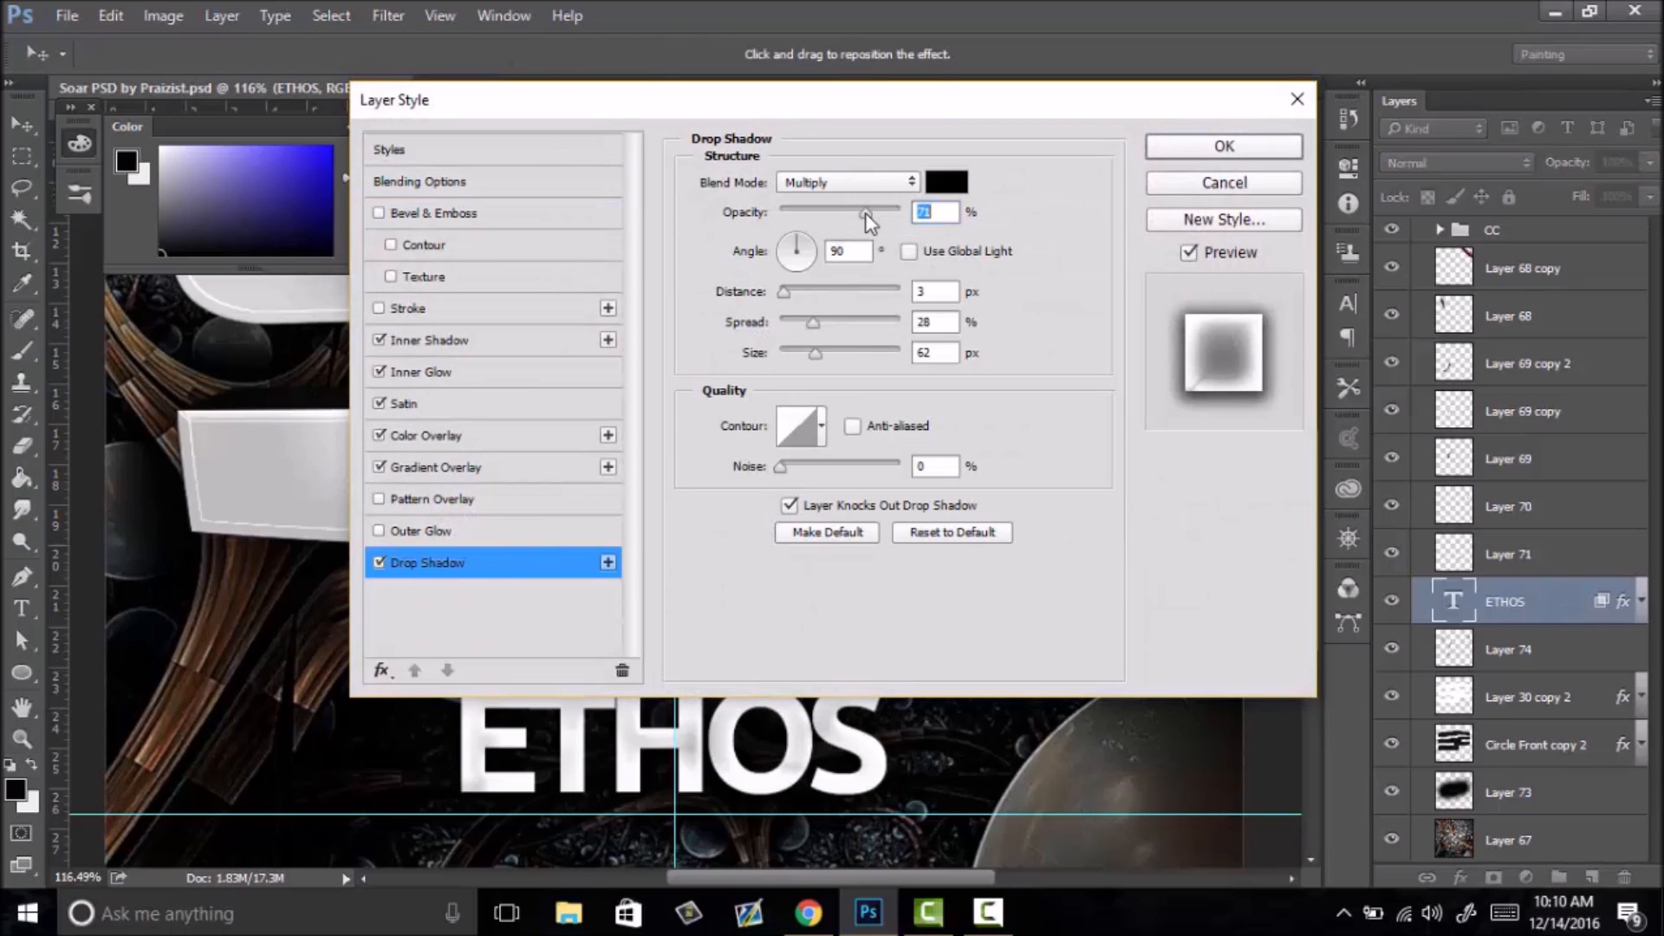
- Hide the guides and fit the whole avatar on screen
left_click_drag(868, 460, 821, 472)
right_click(805, 469)
left_click(850, 495)
key("ctrl+semicolon")
left_click_drag(972, 528, 746, 479)
right_click(745, 498)
left_click(798, 515)
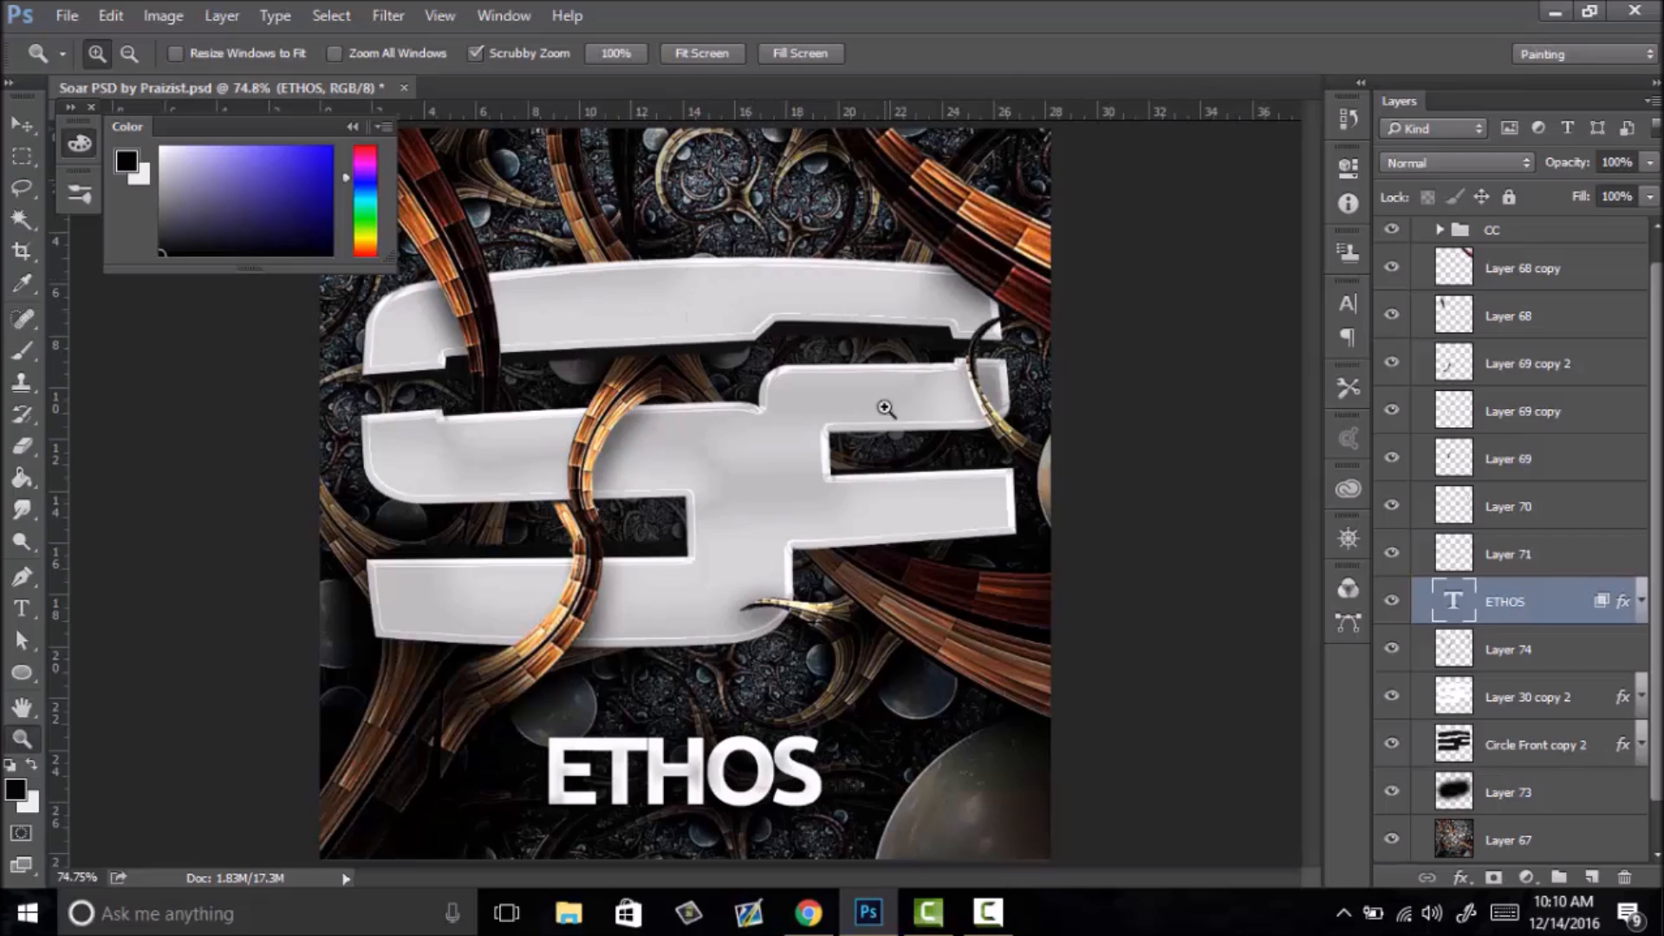
scroll(784, 426, "down", 5)
right_click(774, 443)
left_click(839, 462)
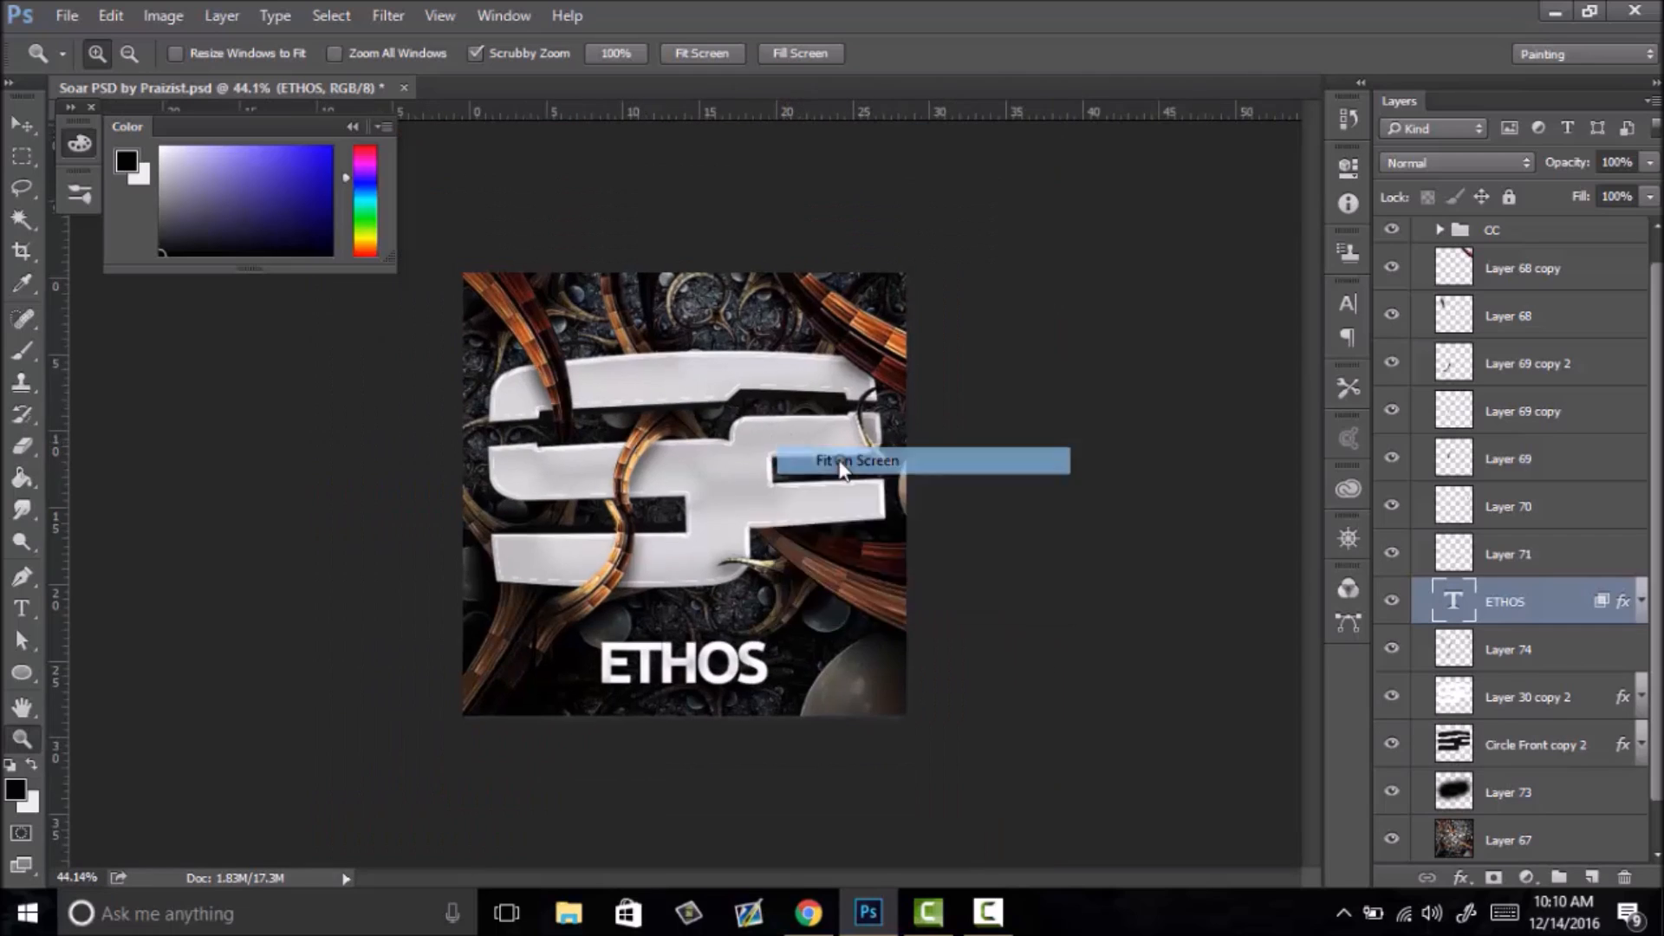
- Try the Color Overlay on Layer 30 copy 2, turn it off, enable Gradient Overlay and open its gradient for editing
left_click(1584, 708)
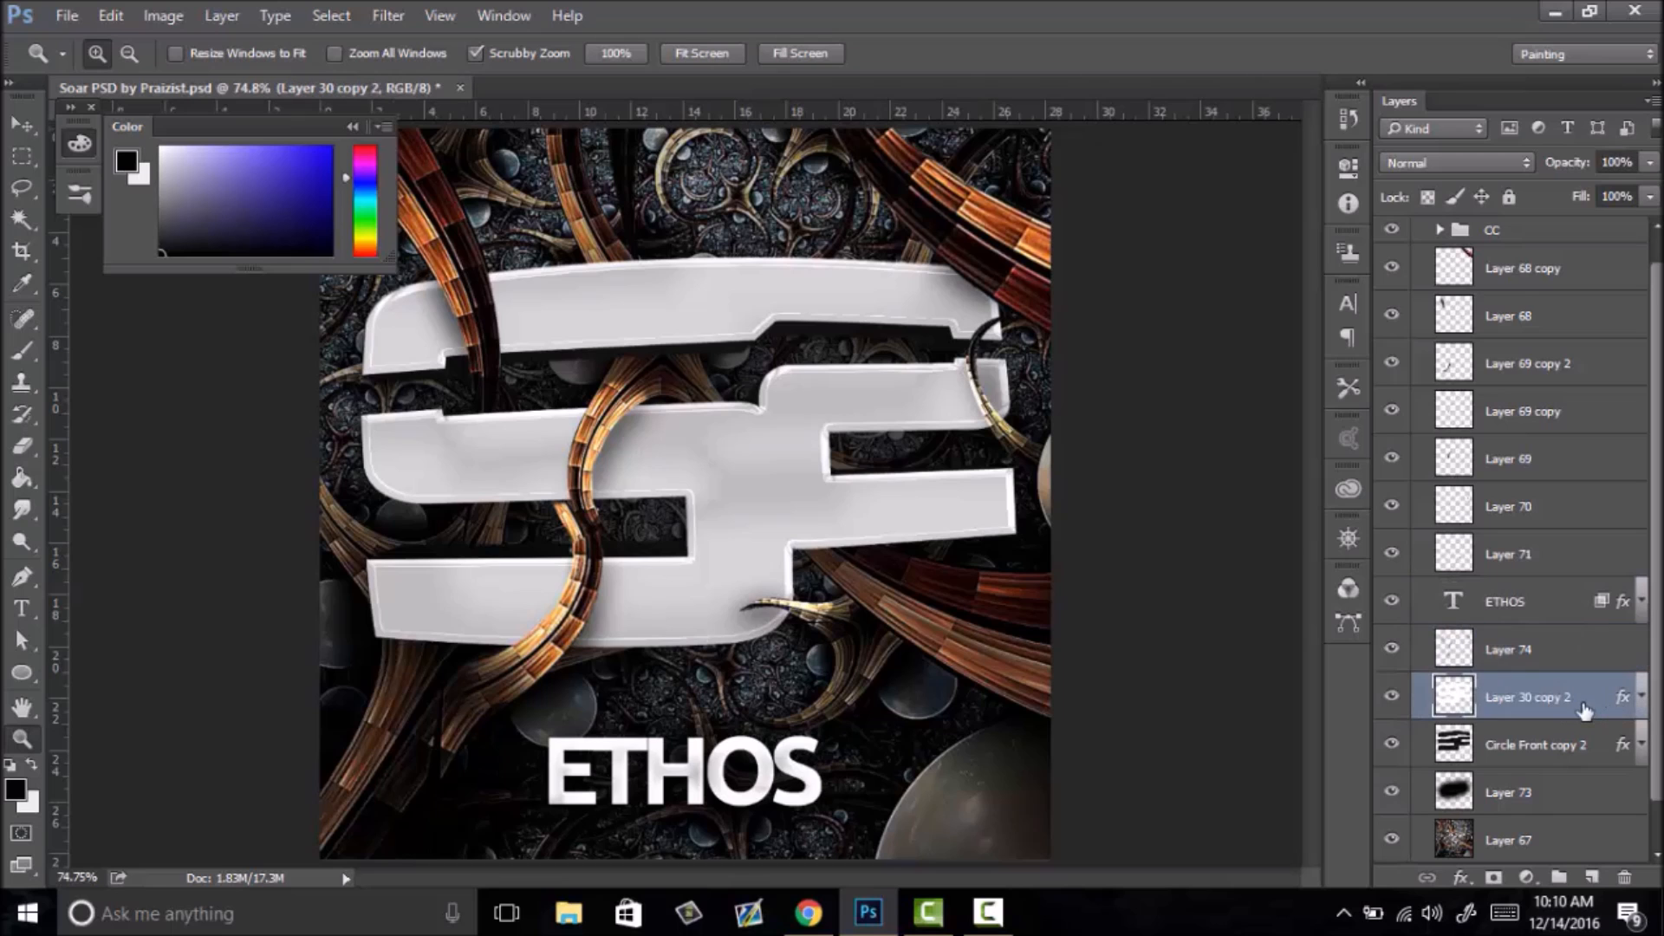
double_click(1585, 713)
left_click_drag(845, 123, 1296, 299)
left_click(819, 634)
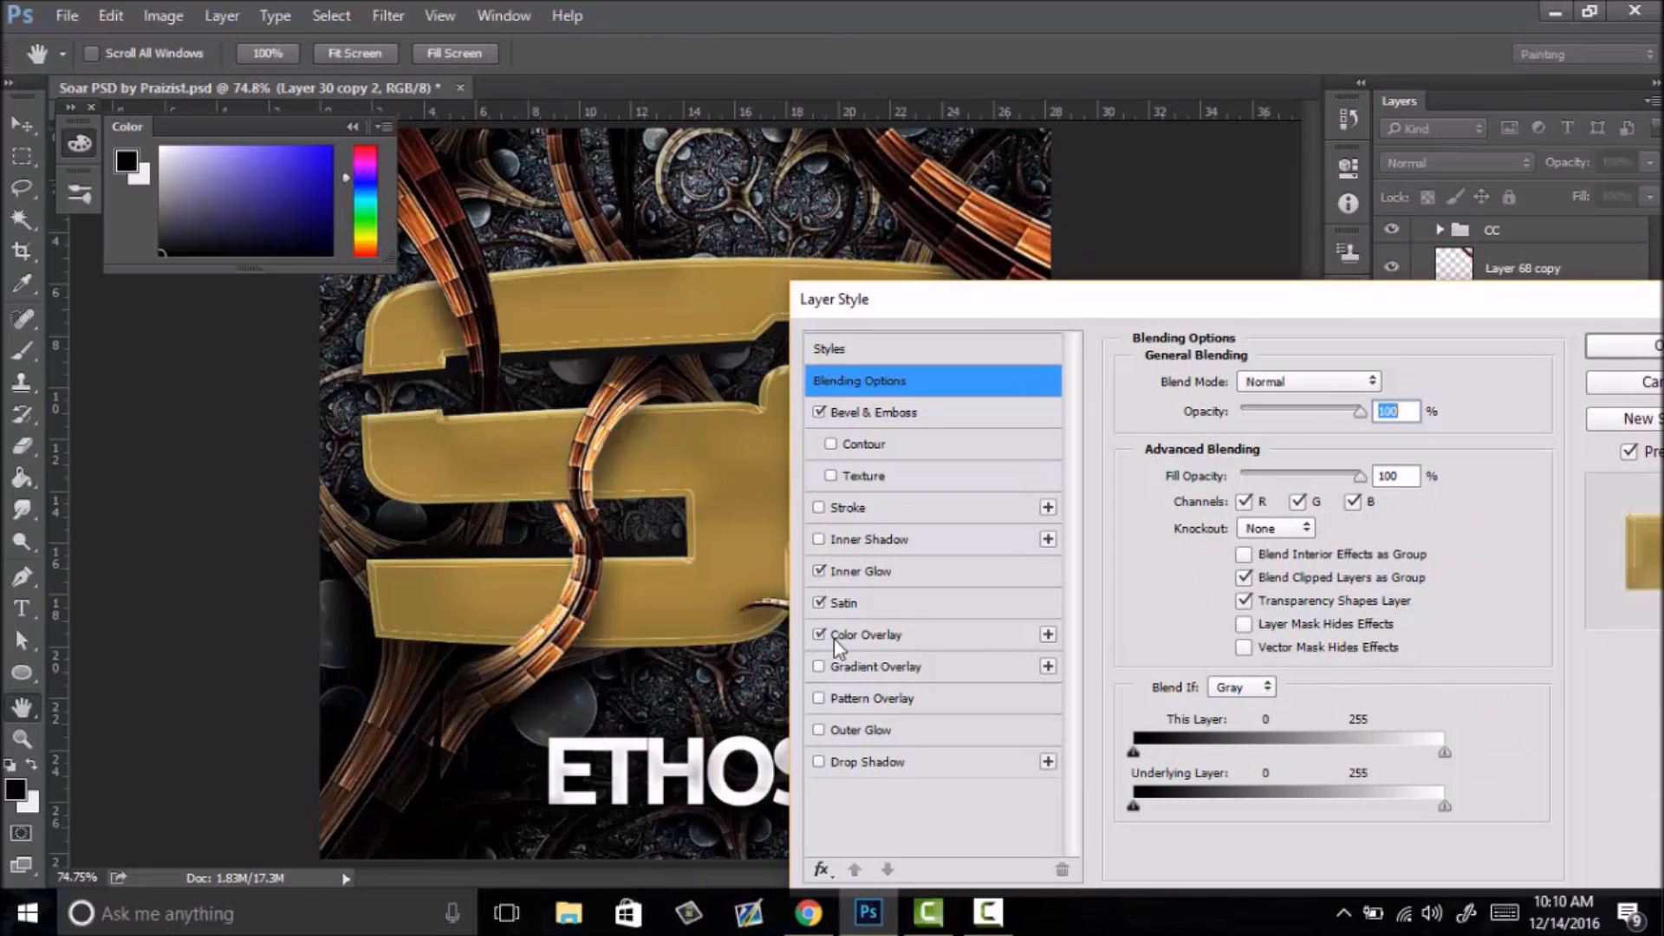
left_click(819, 635)
left_click(875, 666)
left_click(1291, 444)
- Set the gradient's first colour stop to the rust brown 8d360a sampled from the fractal
double_click(1154, 682)
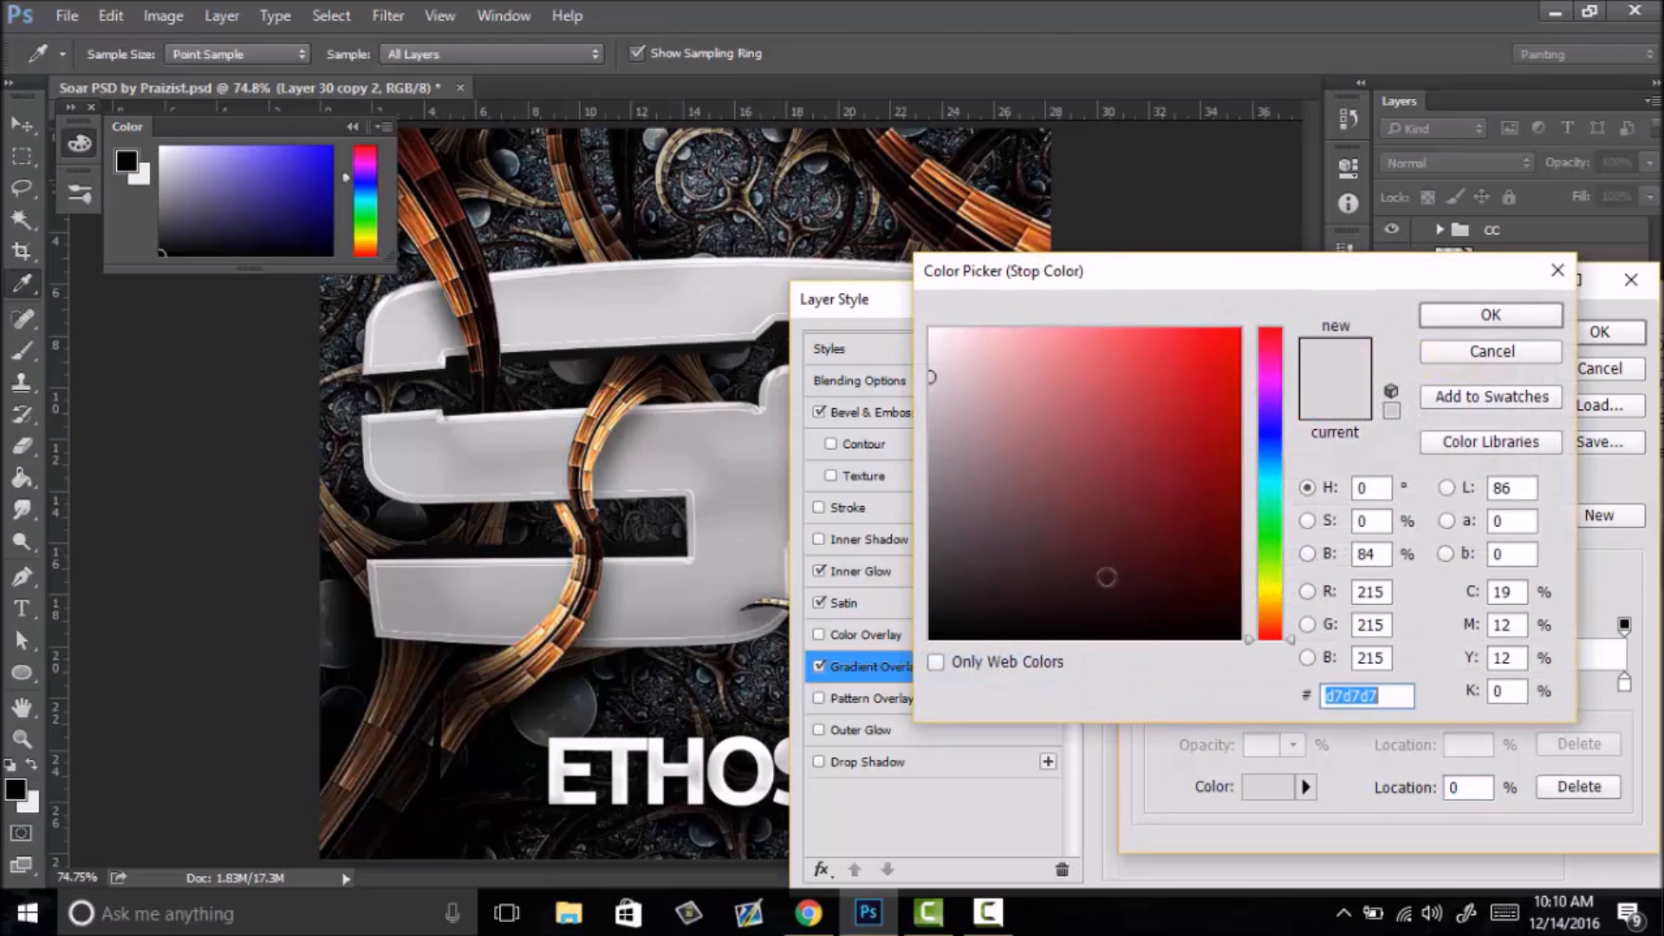
left_click(593, 209)
left_click(597, 226)
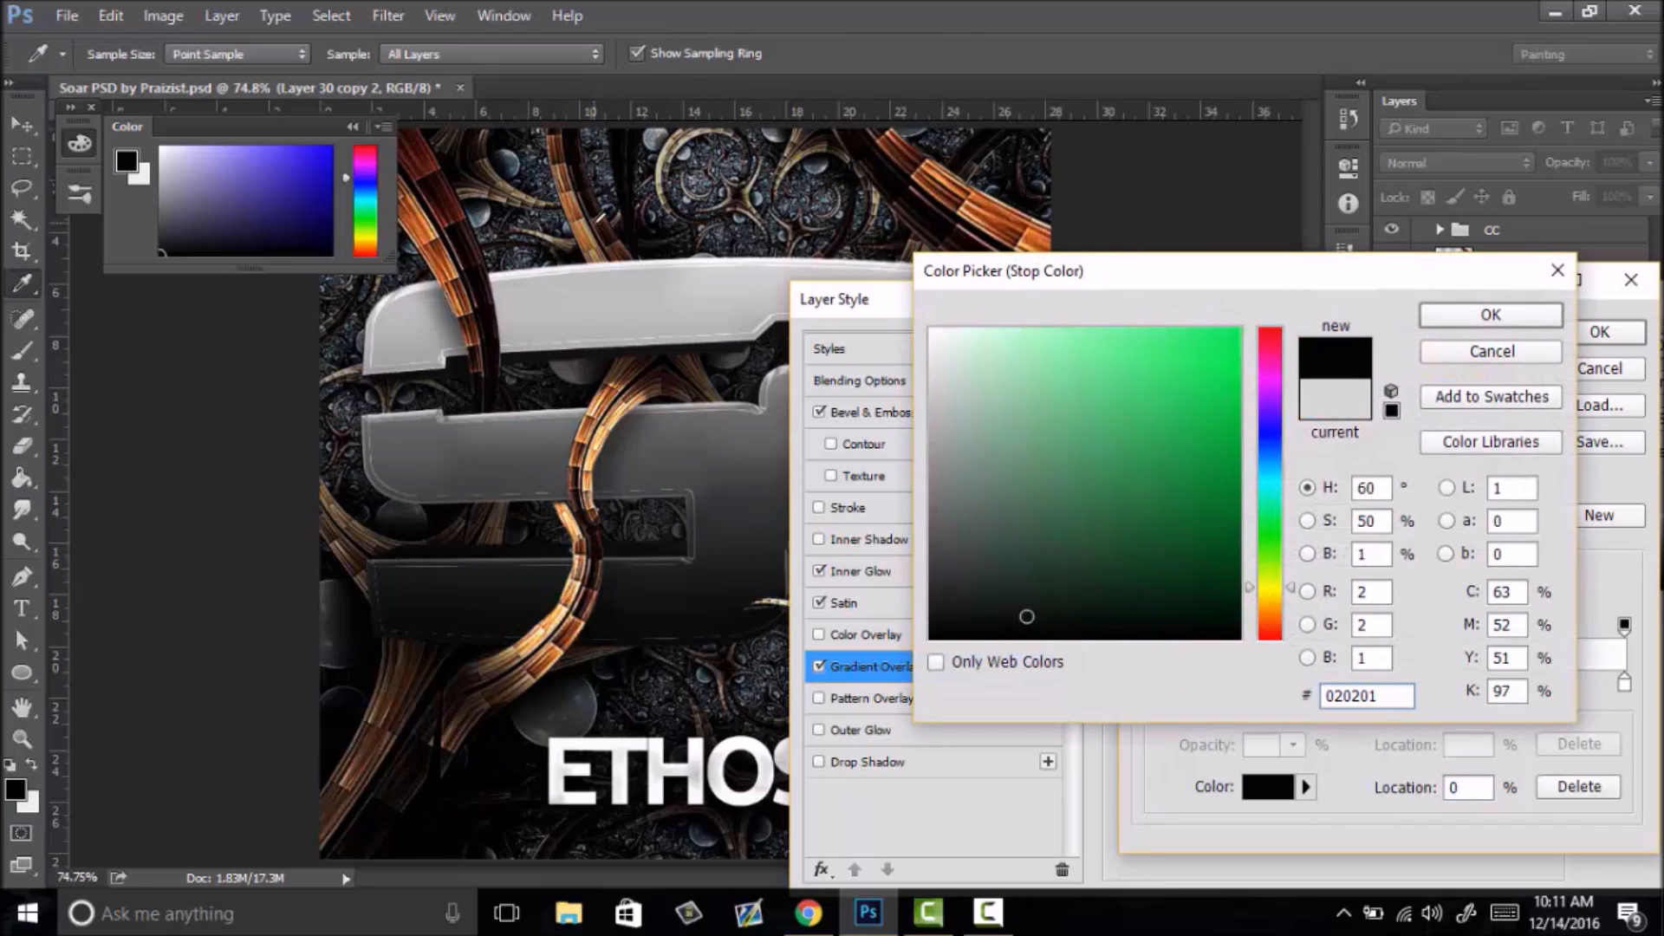
left_click(655, 218)
left_click(658, 208)
left_click(711, 177)
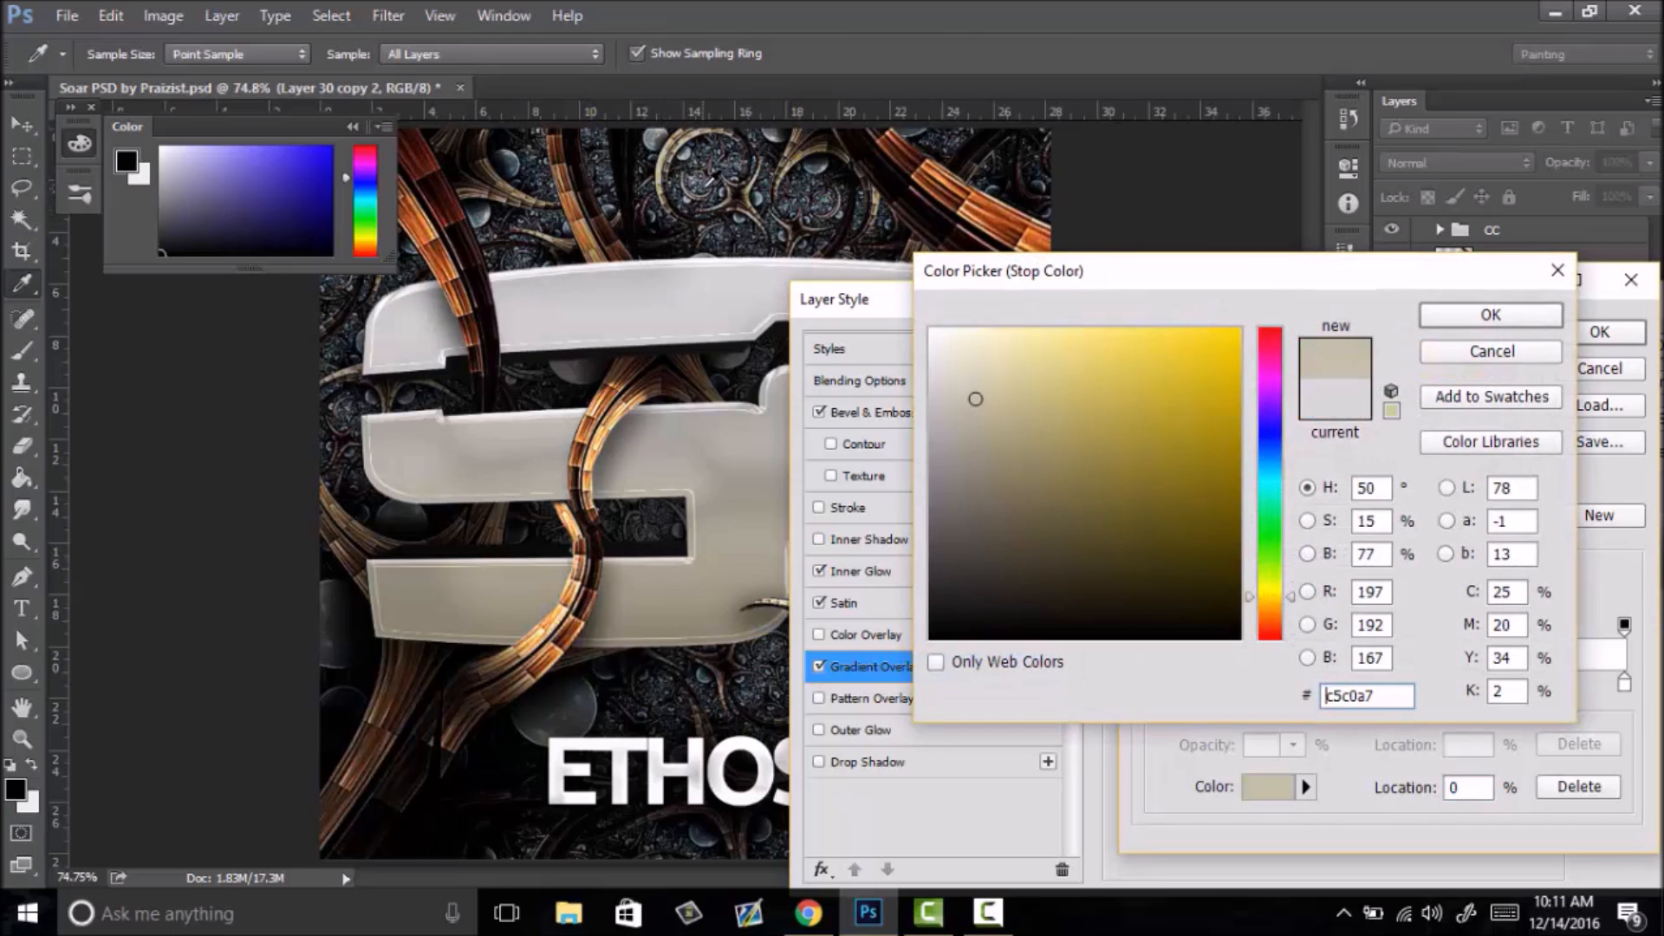
left_click(934, 167)
left_click(1005, 212)
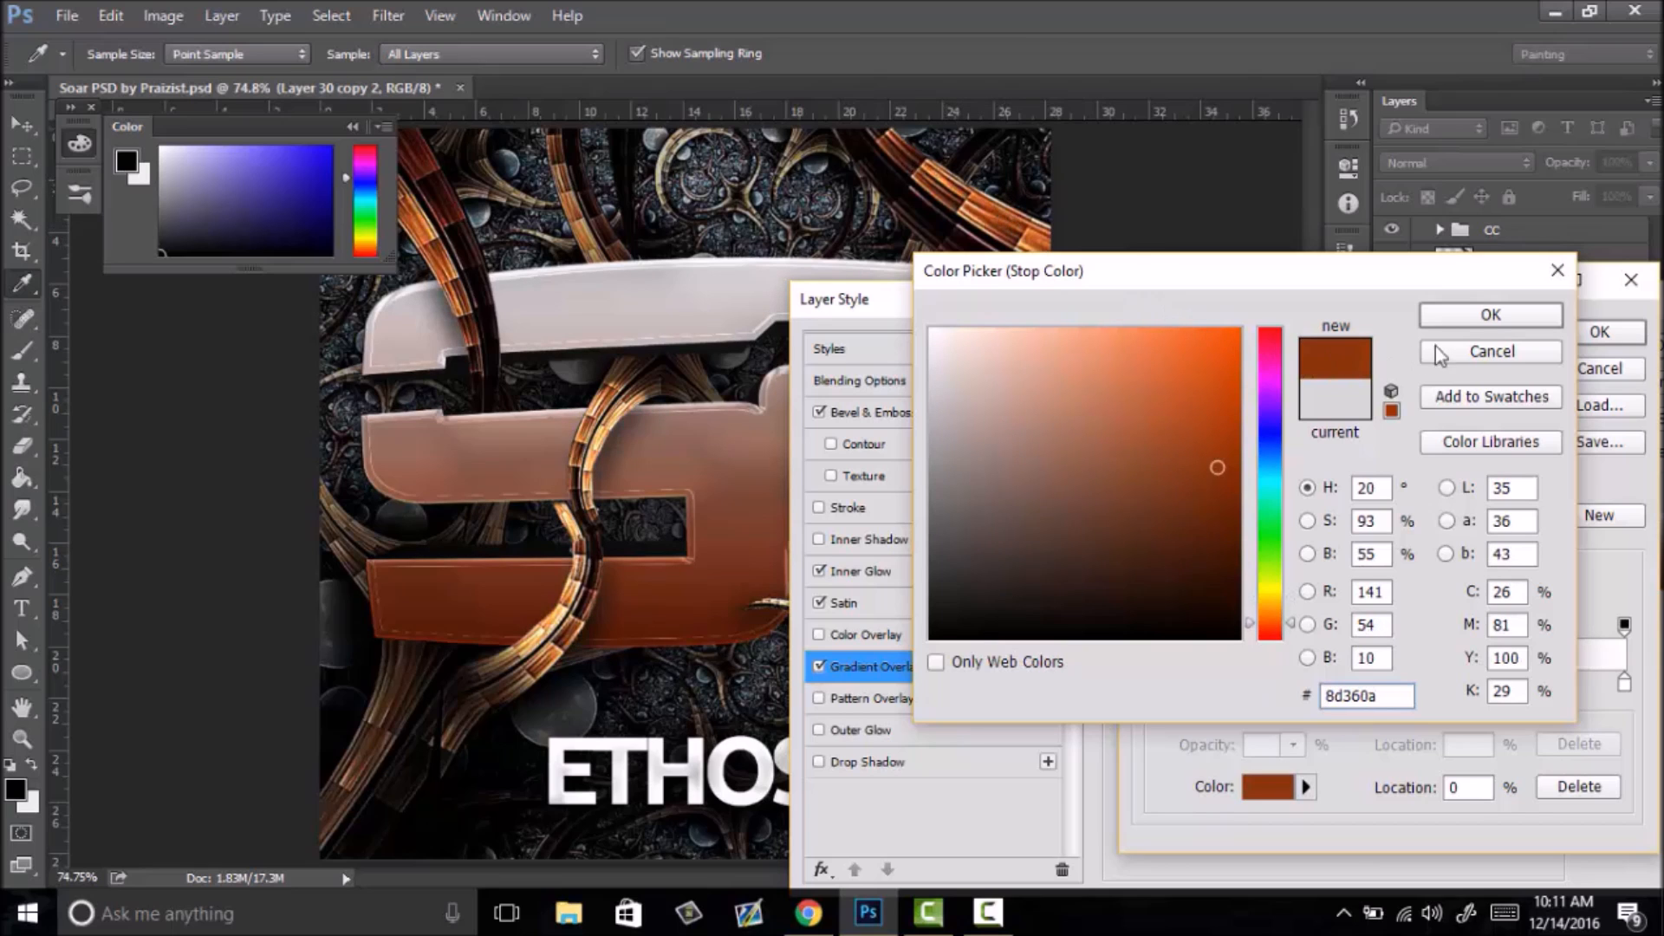
key("Return")
- Add a middle colour stop to the gradient and give it the grey-beige 988a76 sampled from the fractal
double_click(1403, 686)
left_click(621, 192)
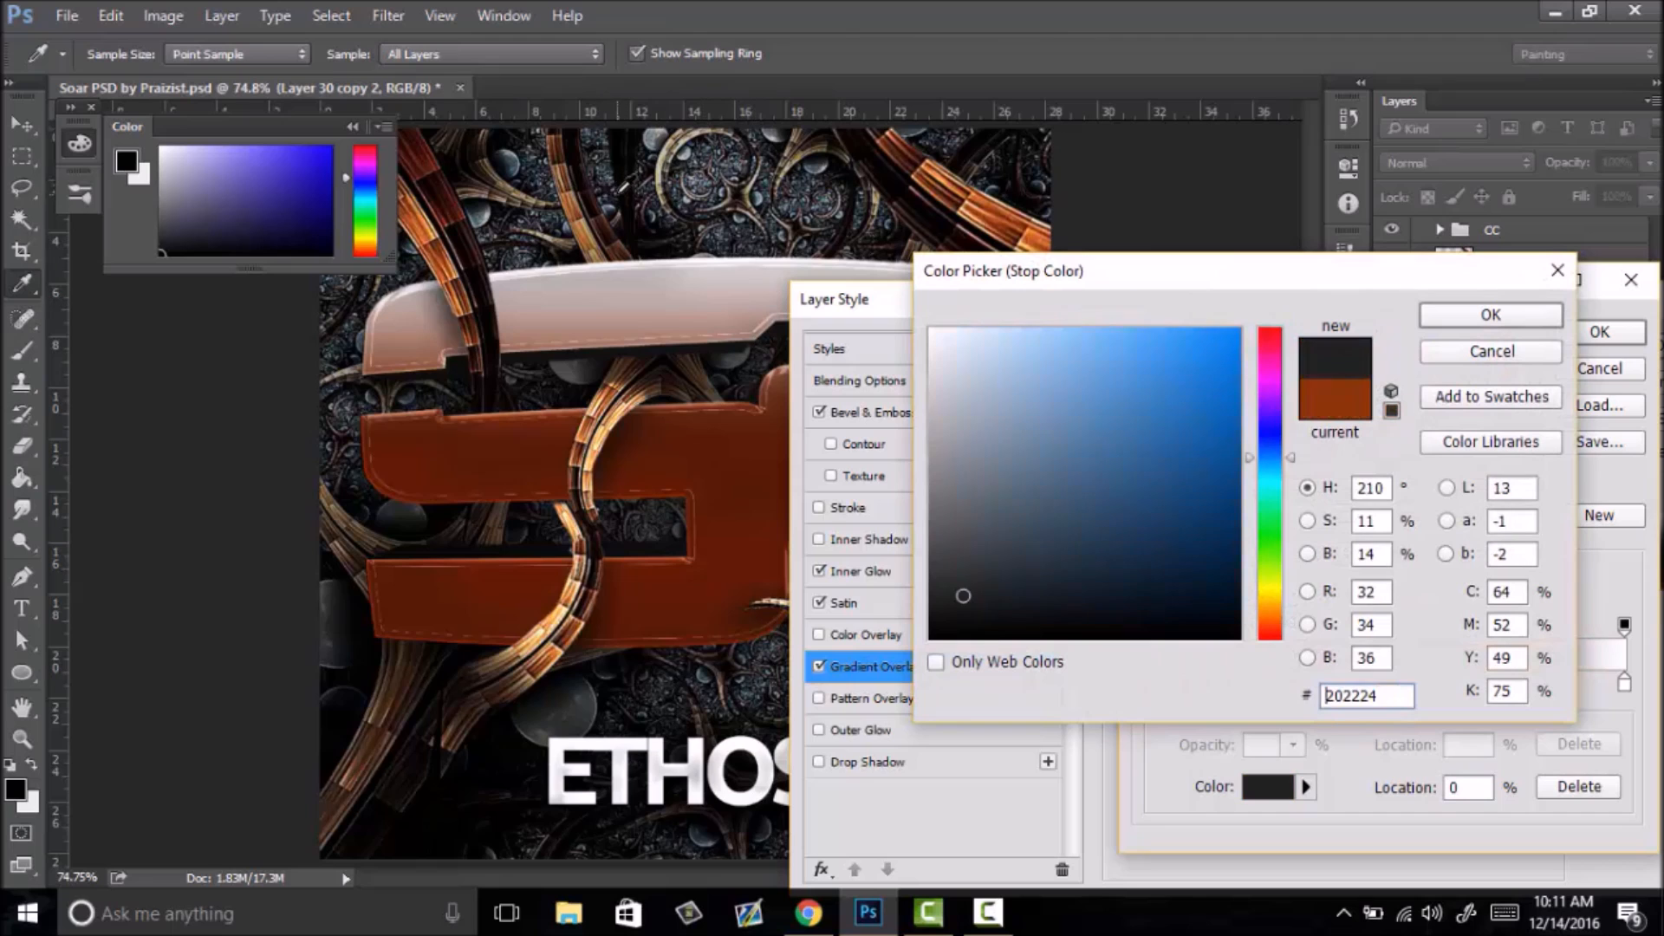
left_click(685, 156)
left_click(672, 154)
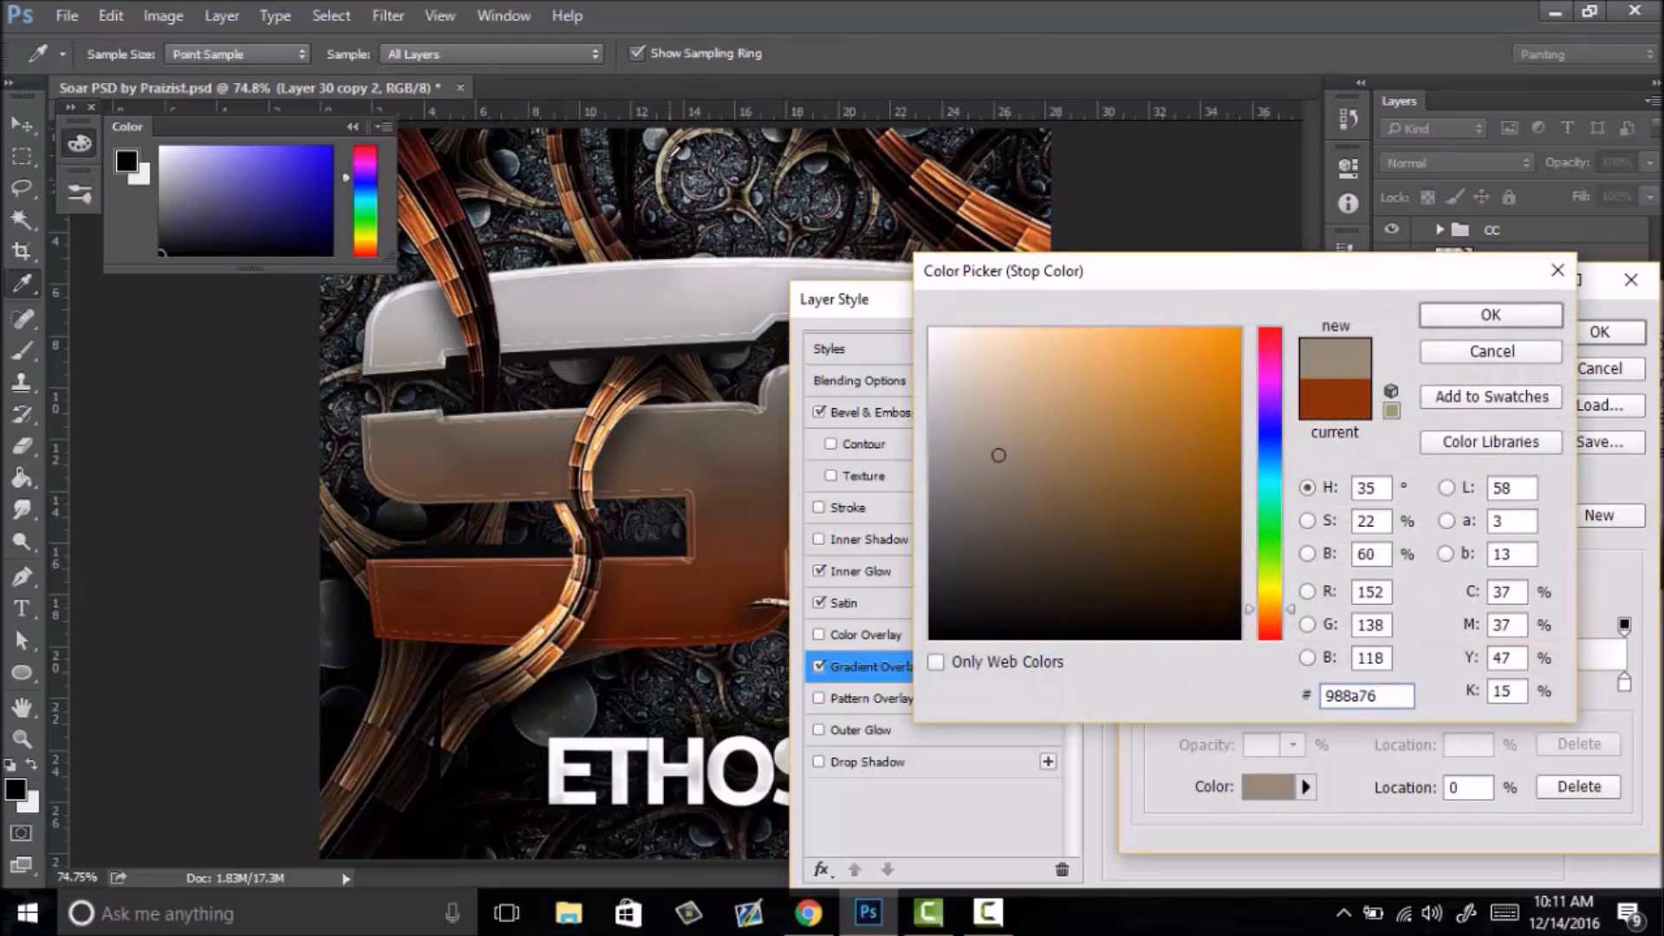
left_click(1459, 318)
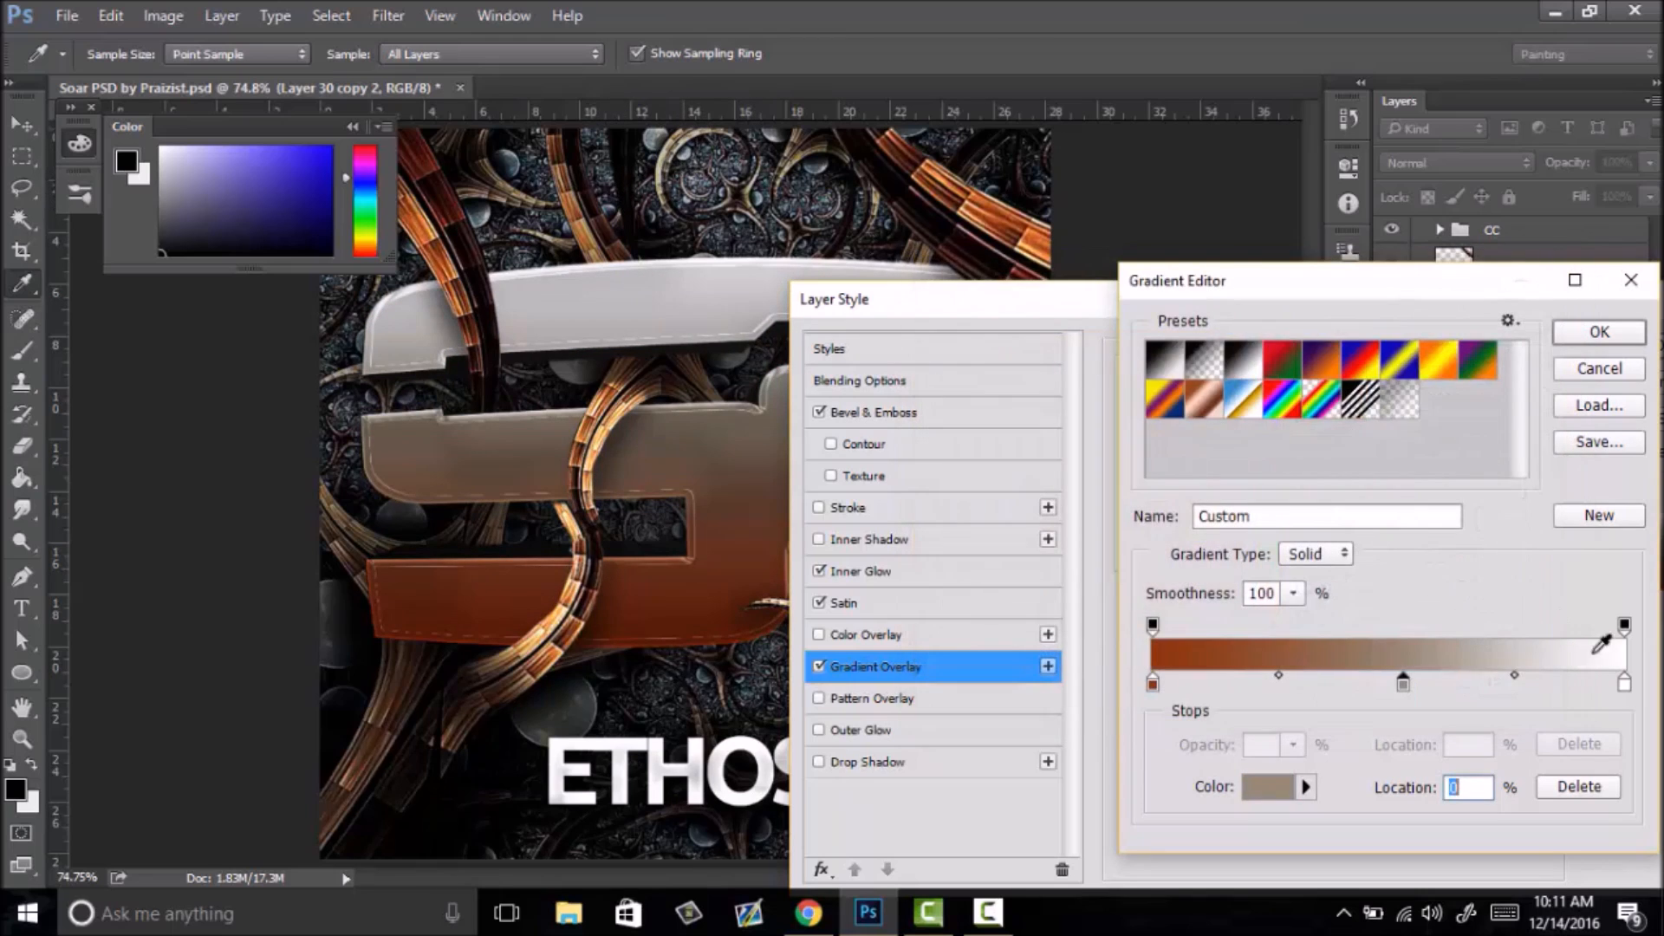
- Set the gradient's last colour stop to the dark blue-grey 1b2023 sampled from the fractal and accept the gradient
double_click(1623, 685)
left_click(706, 160)
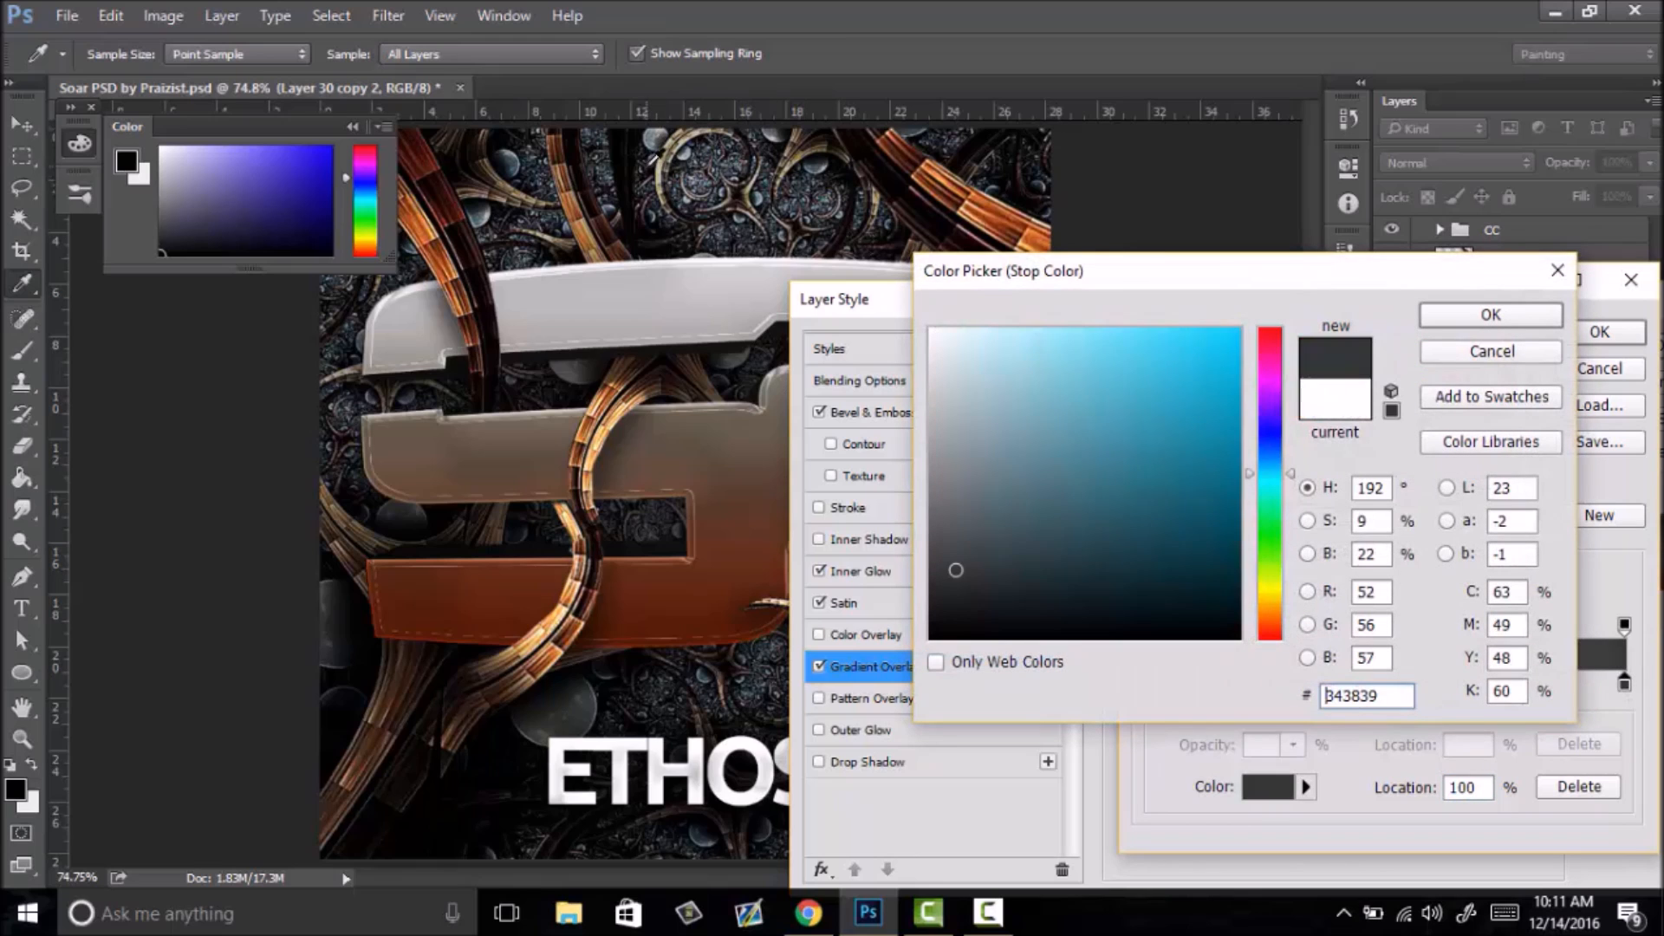
left_click(702, 184)
left_click(674, 162)
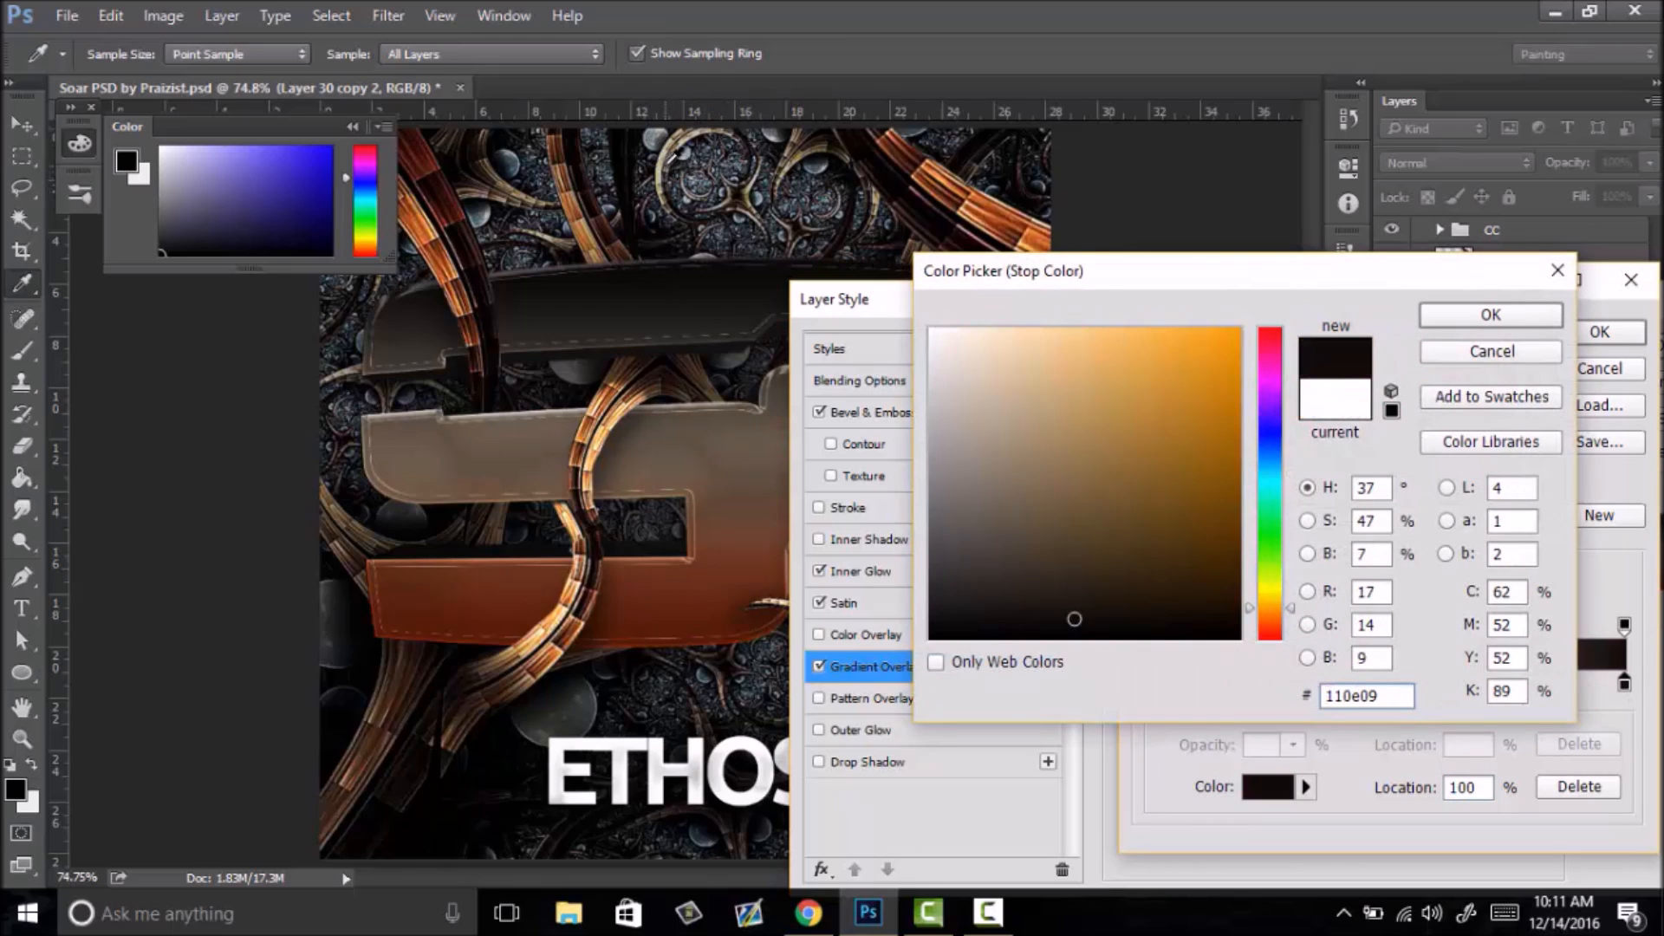
left_click(696, 176)
left_click(708, 162)
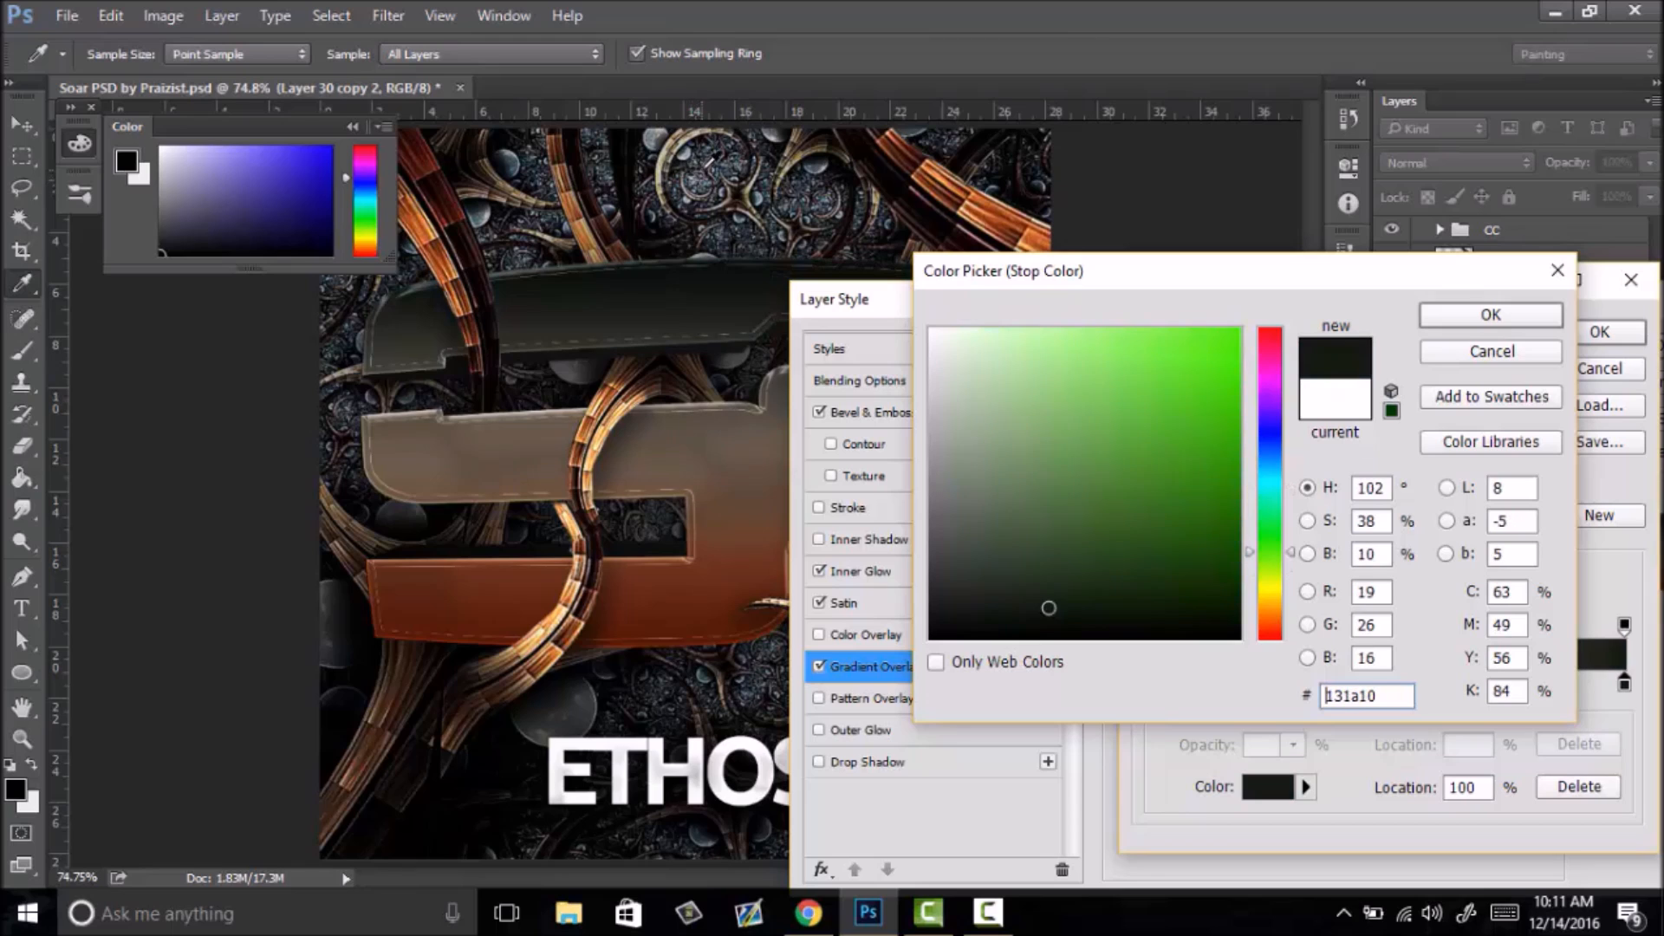
left_click(700, 158)
left_click(693, 158)
left_click(680, 156)
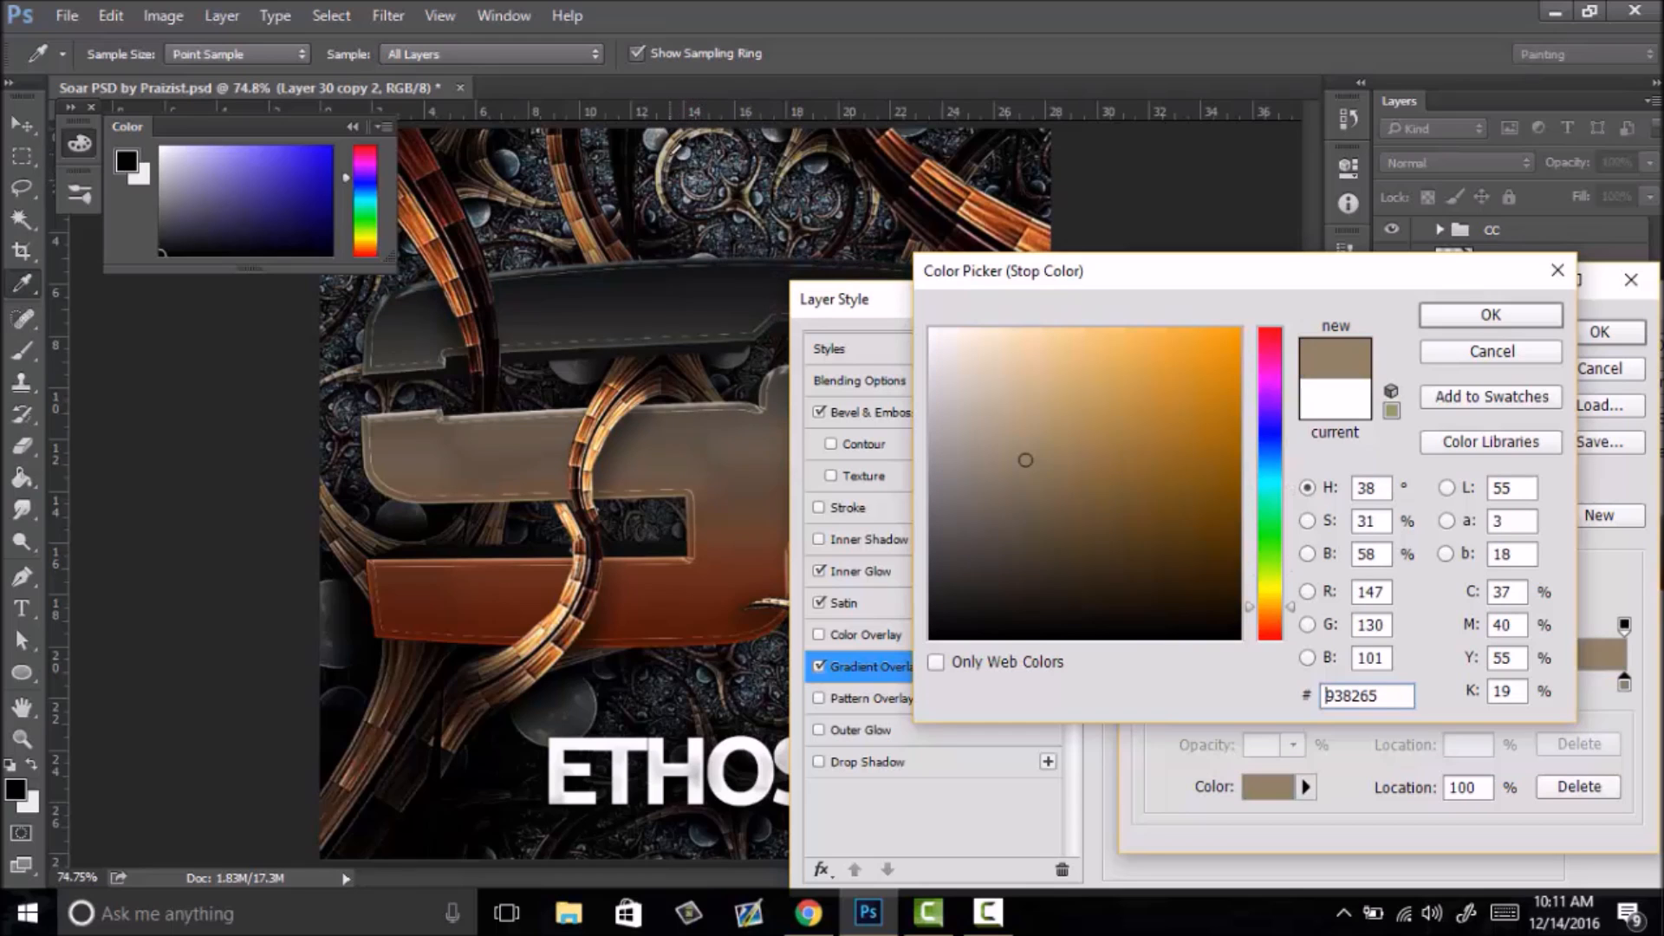
left_click(686, 160)
left_click(685, 161)
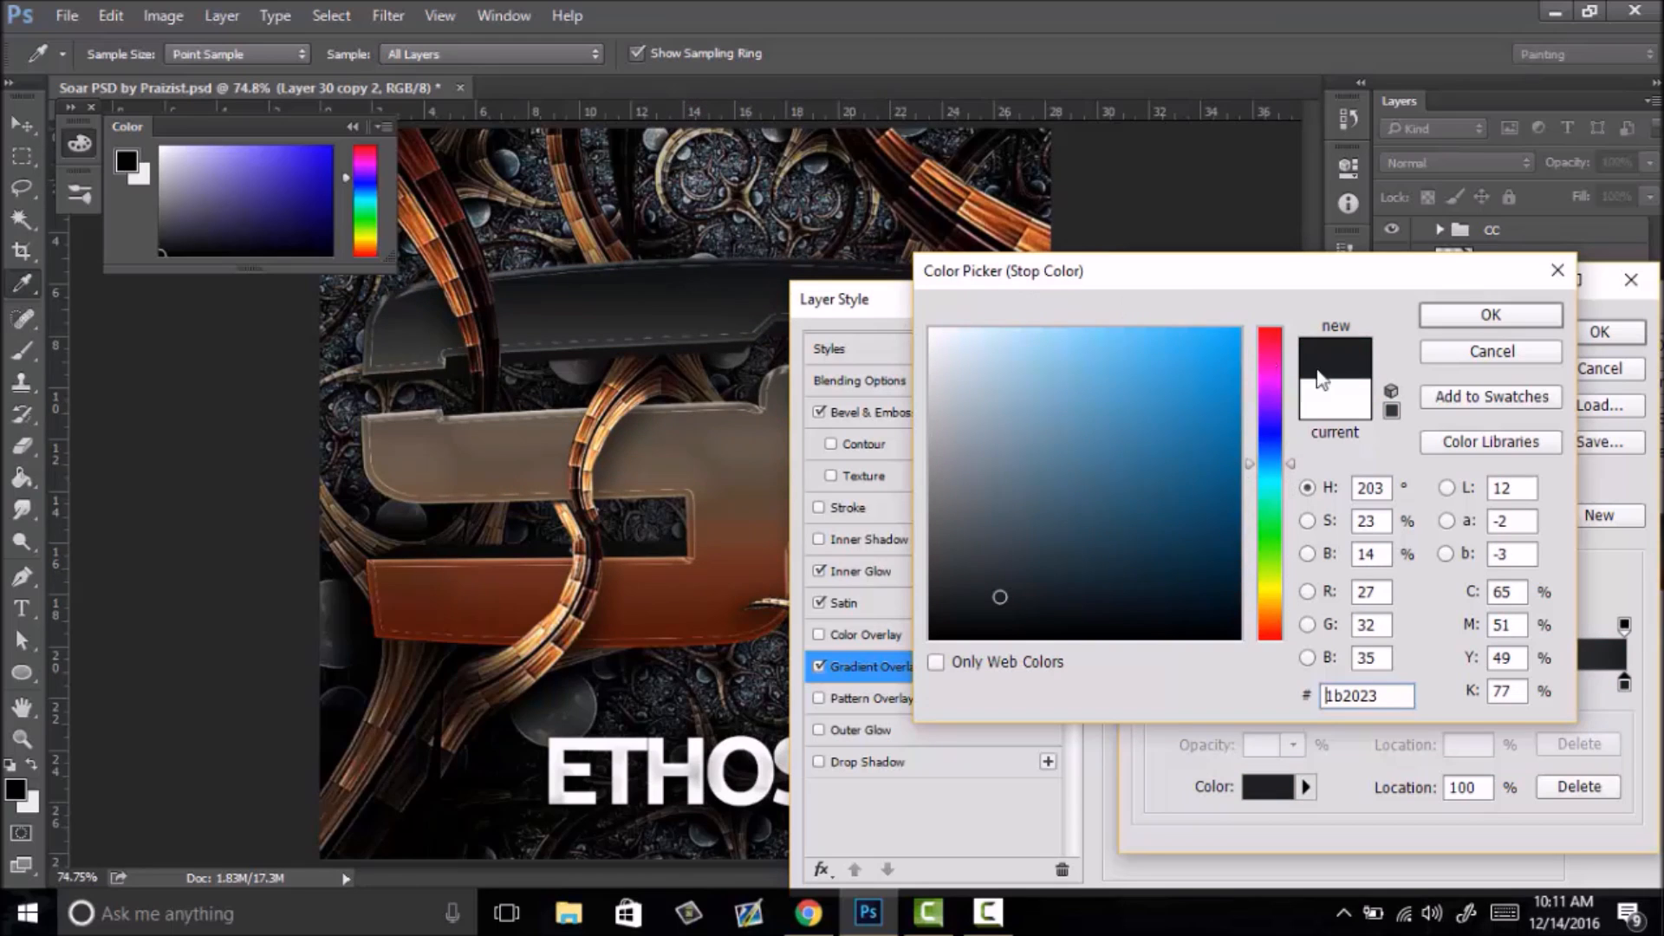
left_click(1491, 314)
left_click(1594, 334)
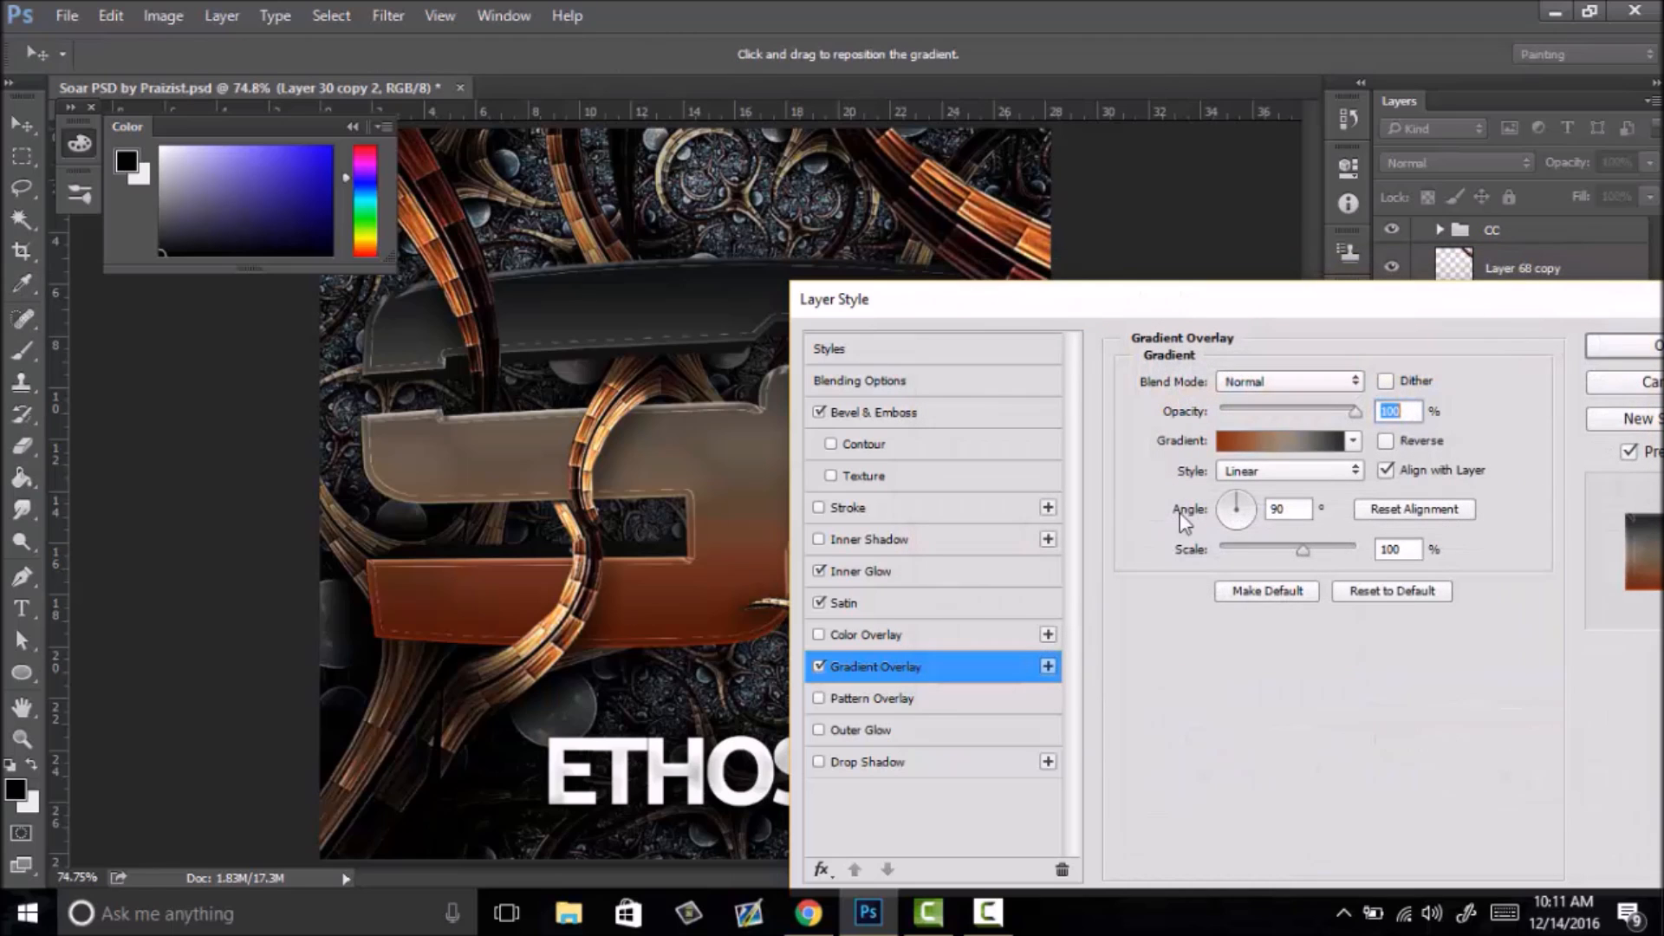
- Try the logo without Bevel & Emboss, vary the gradient overlay, toggle Inner Shadow and Gradient Overlay, and leave the layer style
left_click(819, 413)
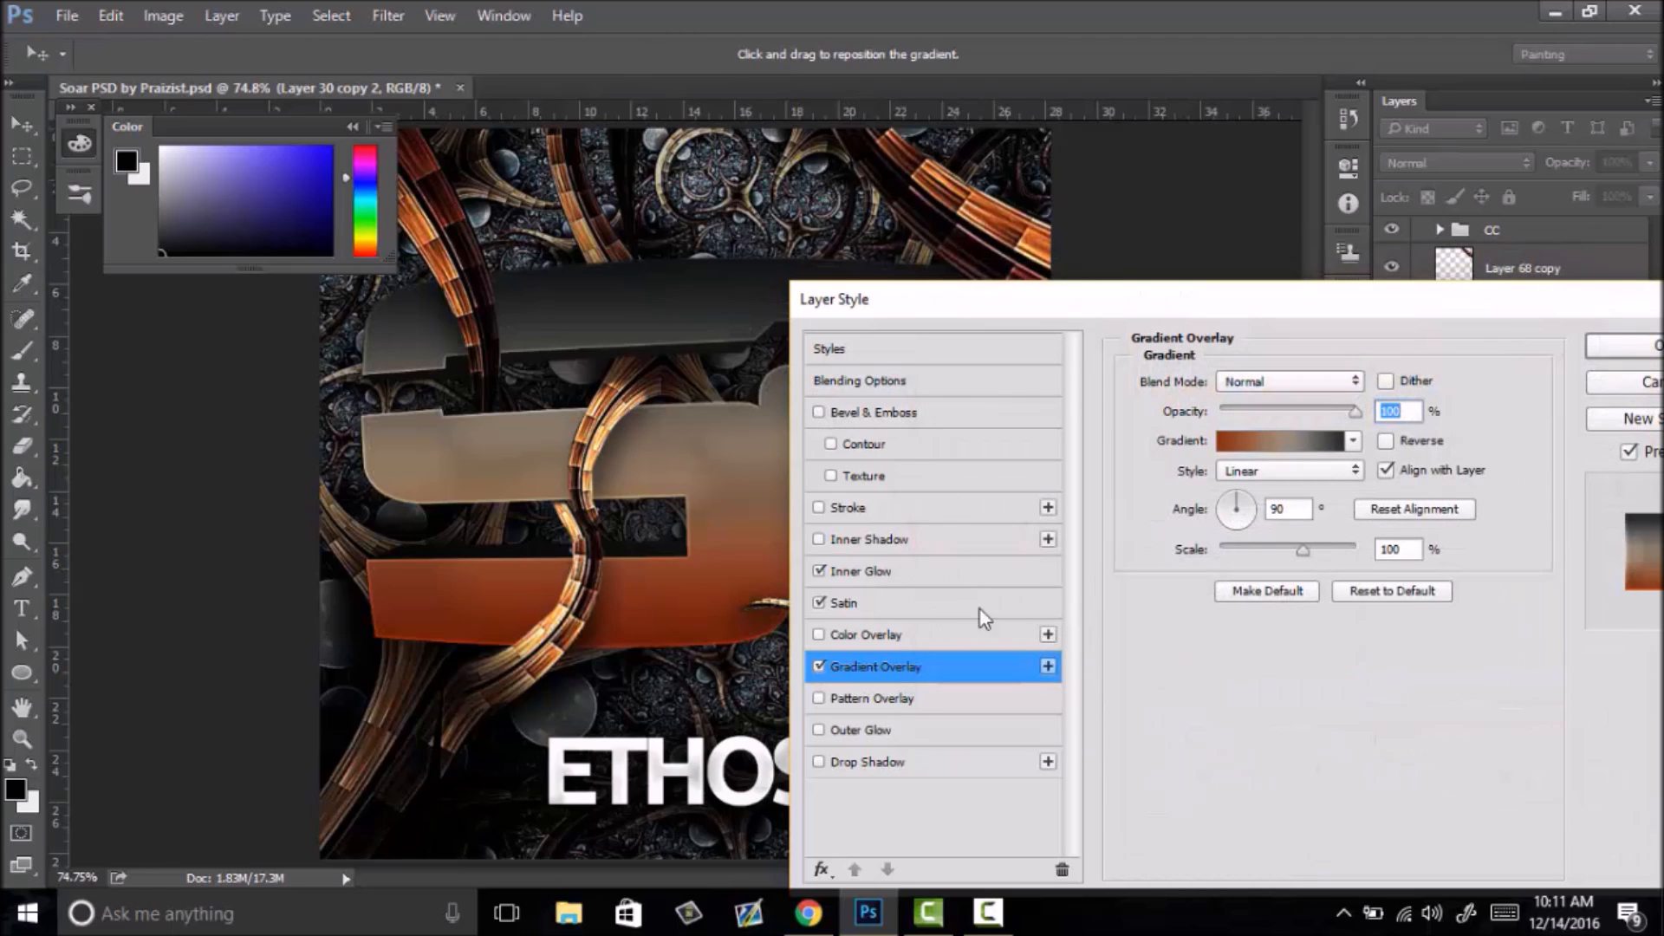
left_click_drag(1311, 549, 1253, 500)
left_click(820, 539)
left_click(820, 540)
left_click(826, 663)
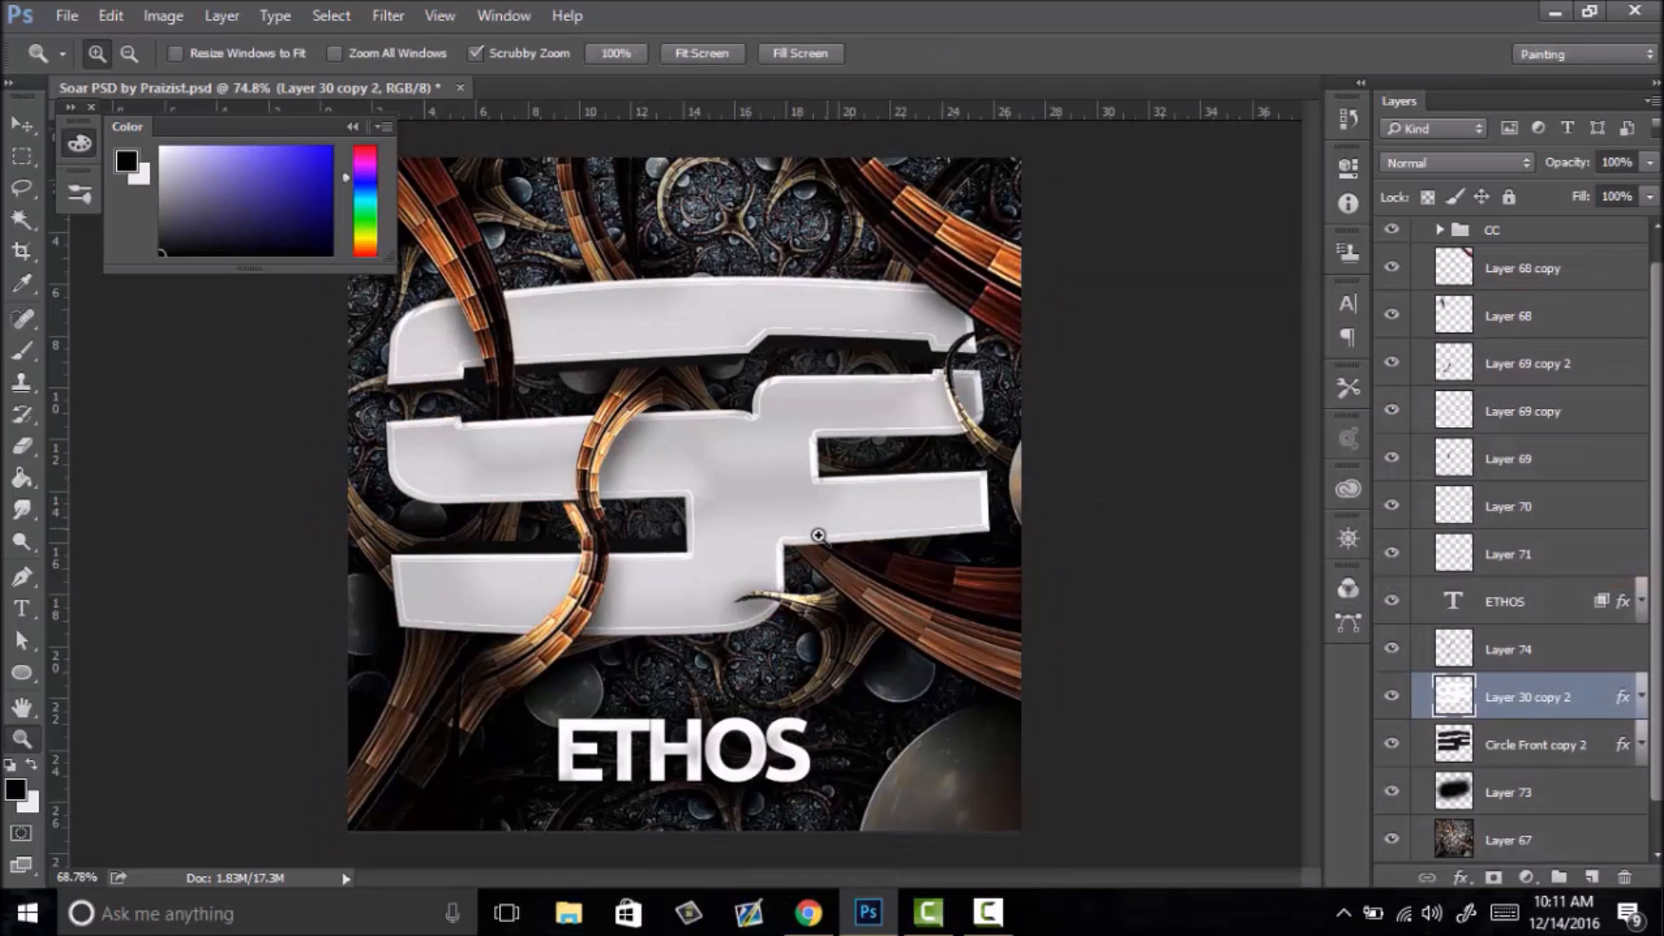
- Clear the layer style of Layer 30 copy 2
right_click(1591, 694)
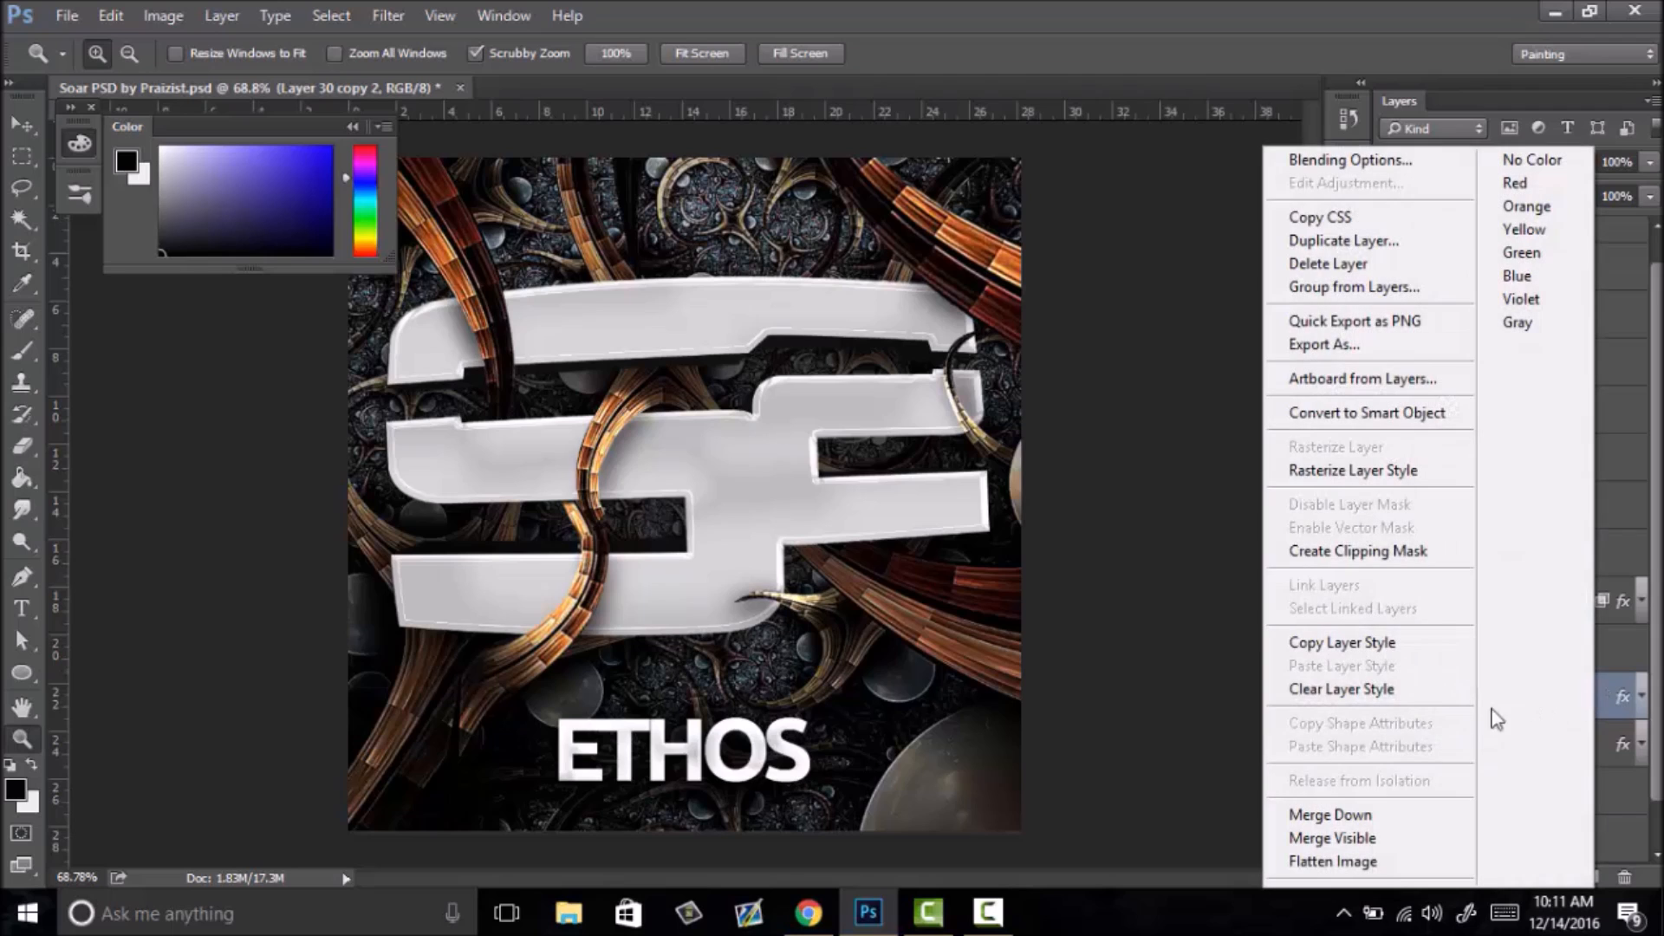
left_click(1317, 689)
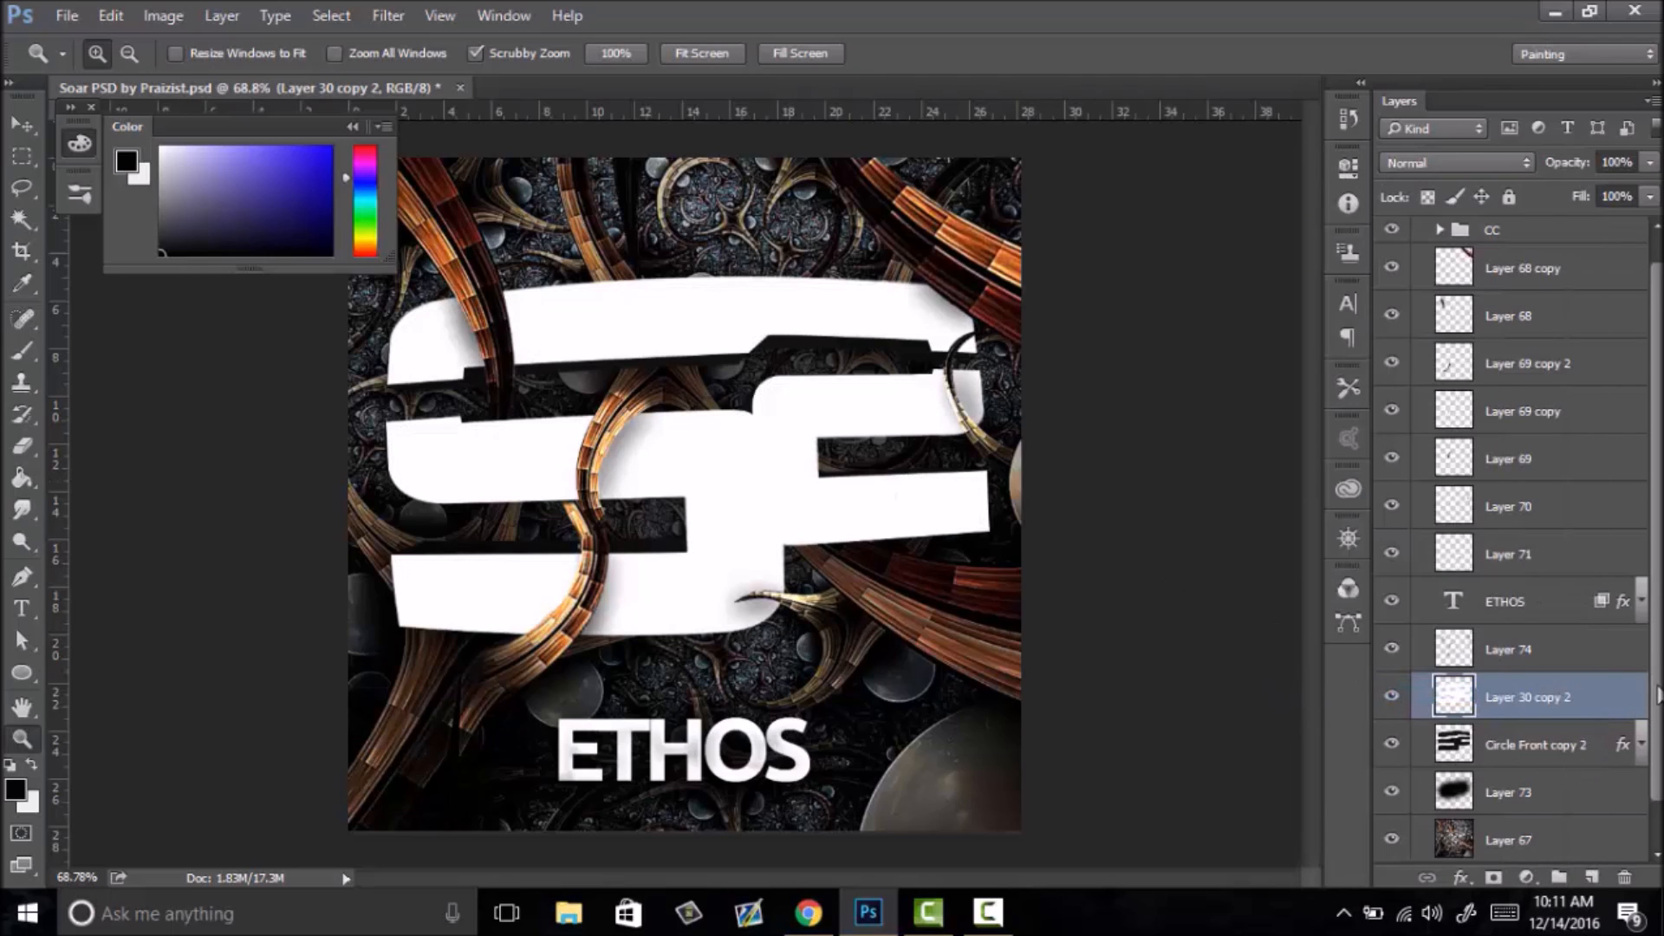
- Duplicate the Layer 67 fractal, place the copy above Layer 30 copy 2 and clip it to that layer
scroll(1532, 762, "down", 1)
left_click(1532, 790)
key("ctrl+j")
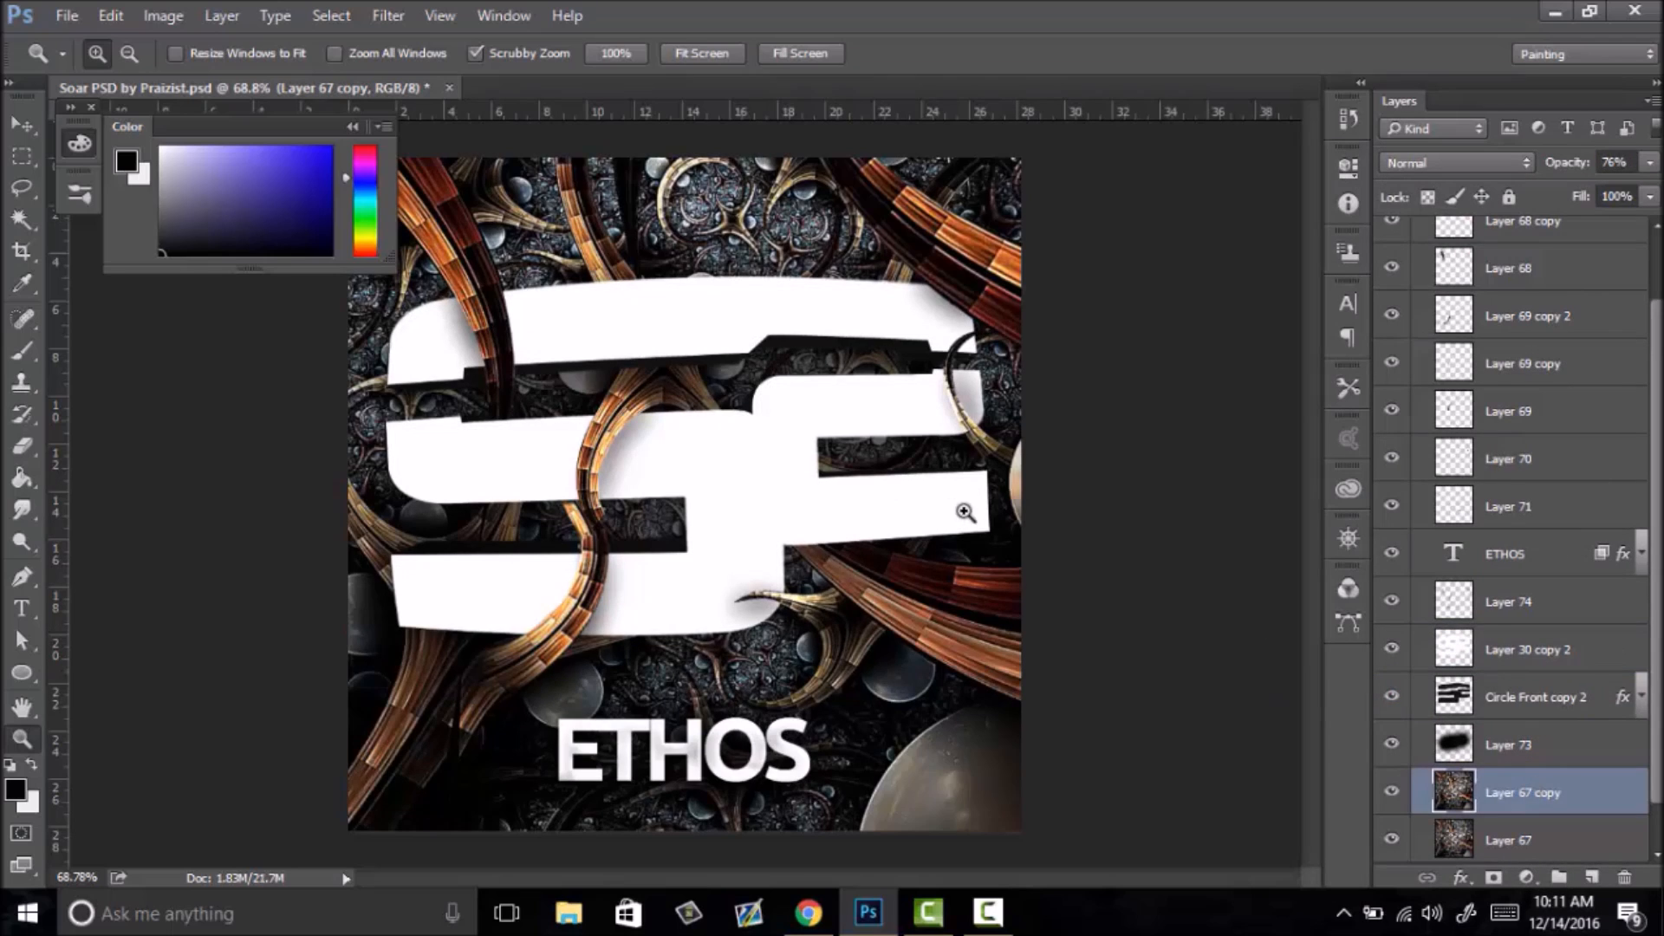
left_click_drag(1506, 756, 1512, 628)
right_click(1520, 647)
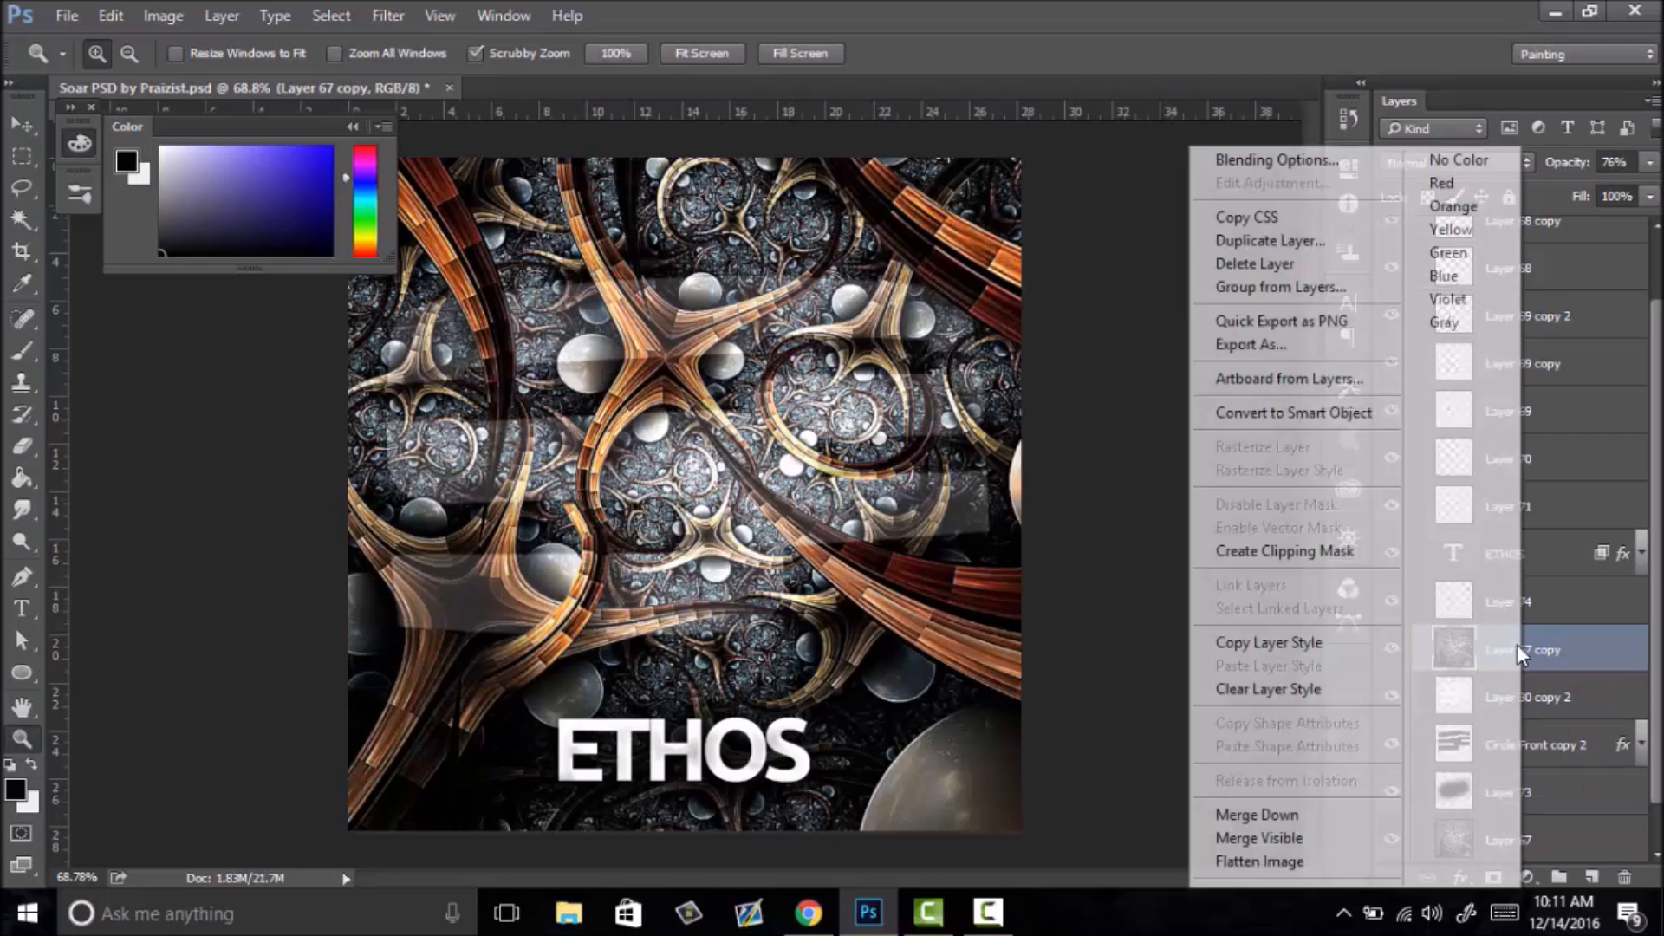
left_click(1267, 559)
- Reposition the clipped Layer 67 copy inside the logo shape and fit the image on screen
left_click_drag(633, 336, 657, 371)
right_click(657, 371)
left_click(728, 390)
left_click_drag(806, 485, 936, 468)
key("v")
key("z")
left_click_drag(834, 511, 792, 512)
right_click(792, 511)
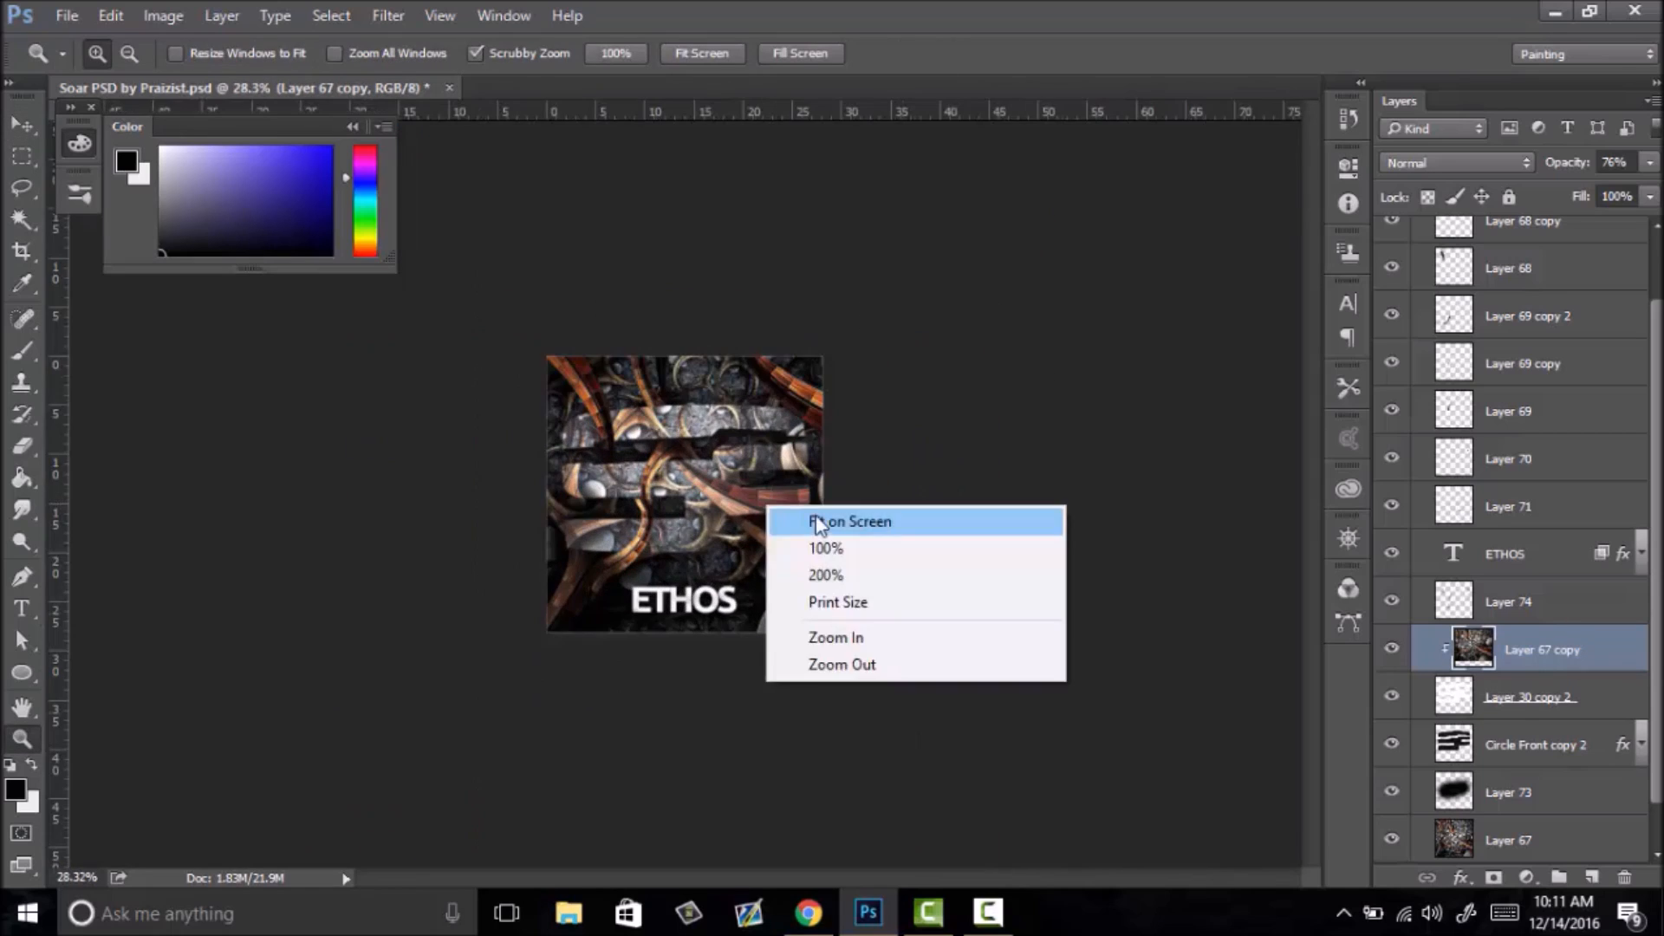
left_click(845, 523)
- Apply a strong Gaussian Blur to Layer 67 copy that smooths the fractal into a soft colour blend
left_click(388, 16)
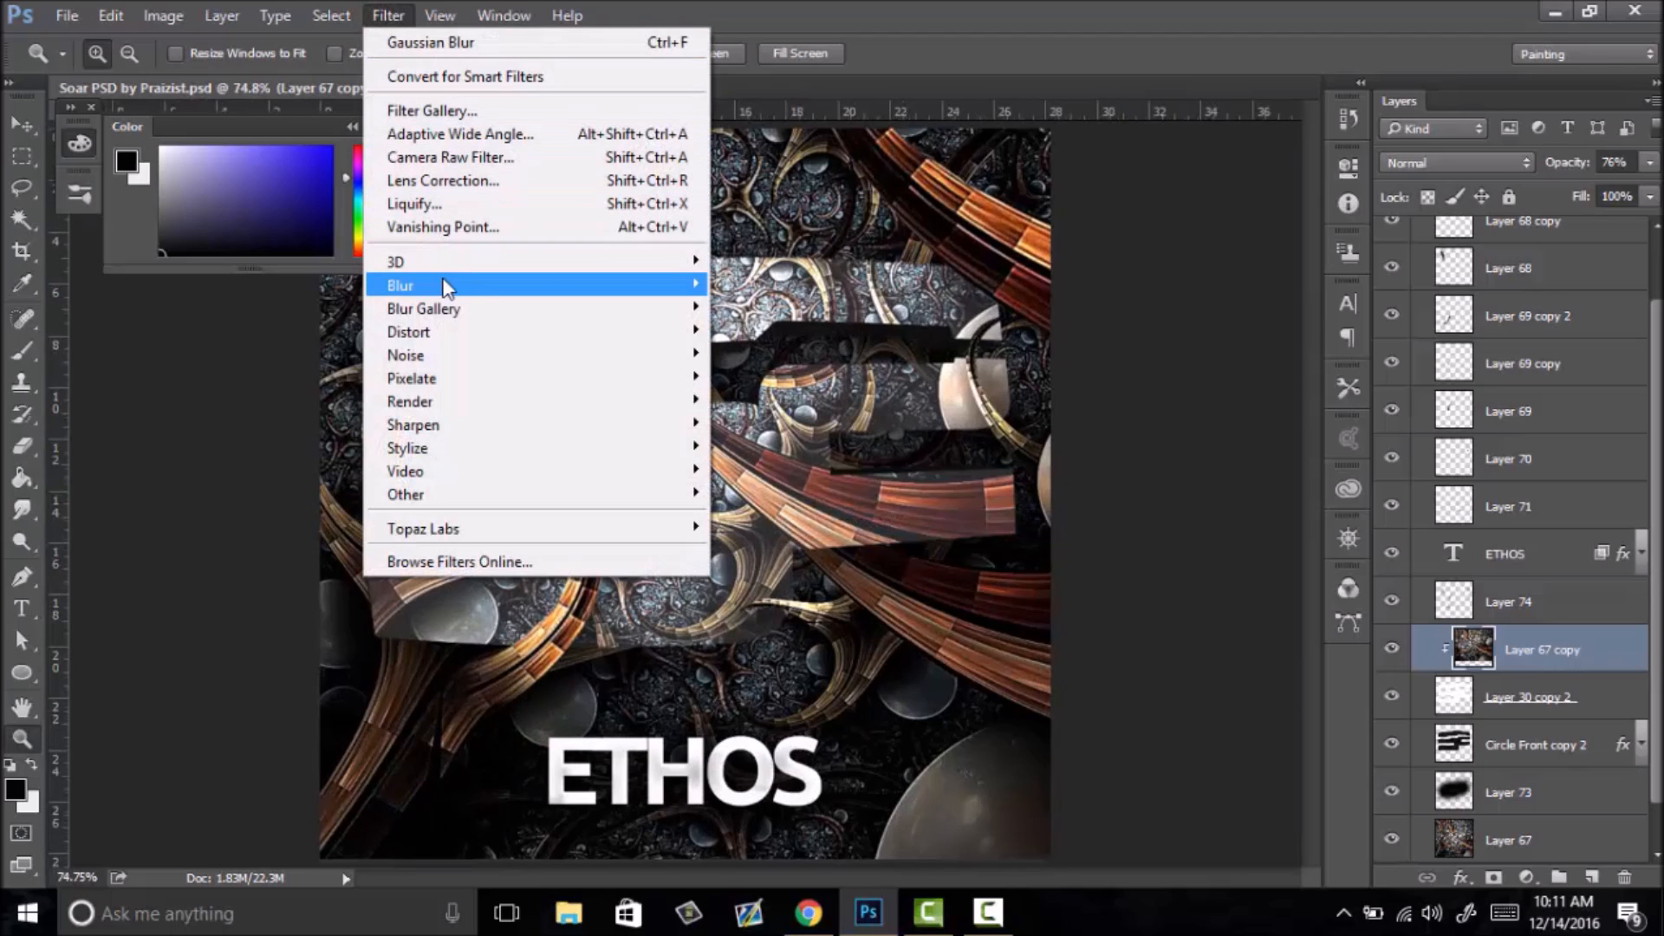
mouse_move(381, 285)
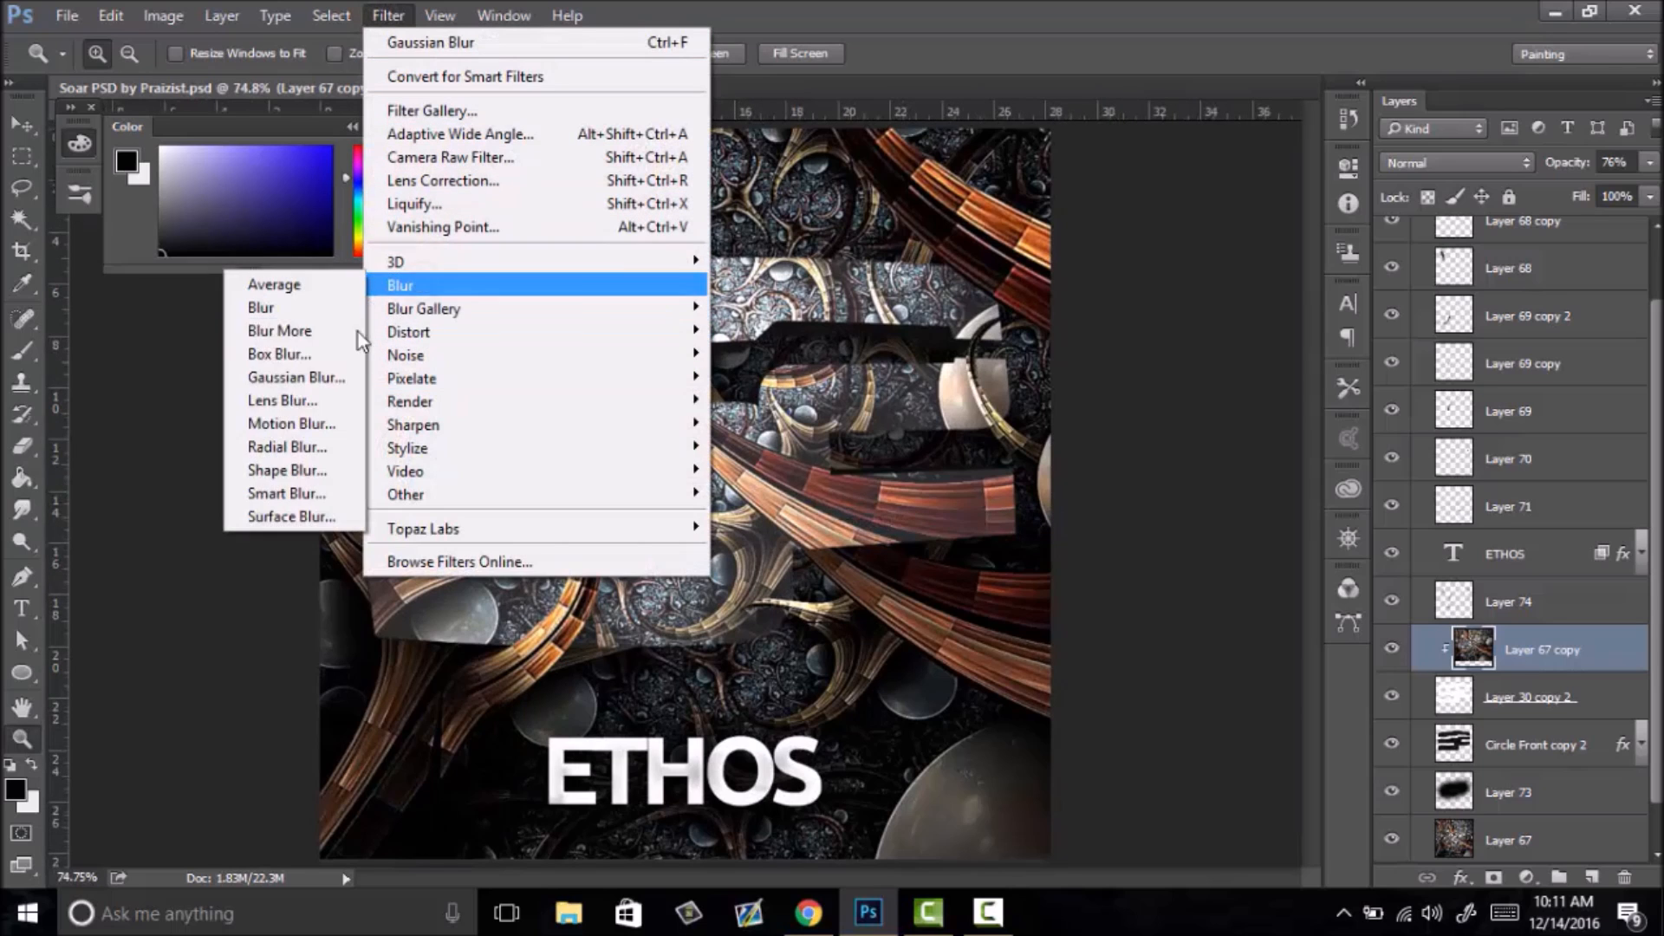
left_click(260, 374)
left_click(1265, 840)
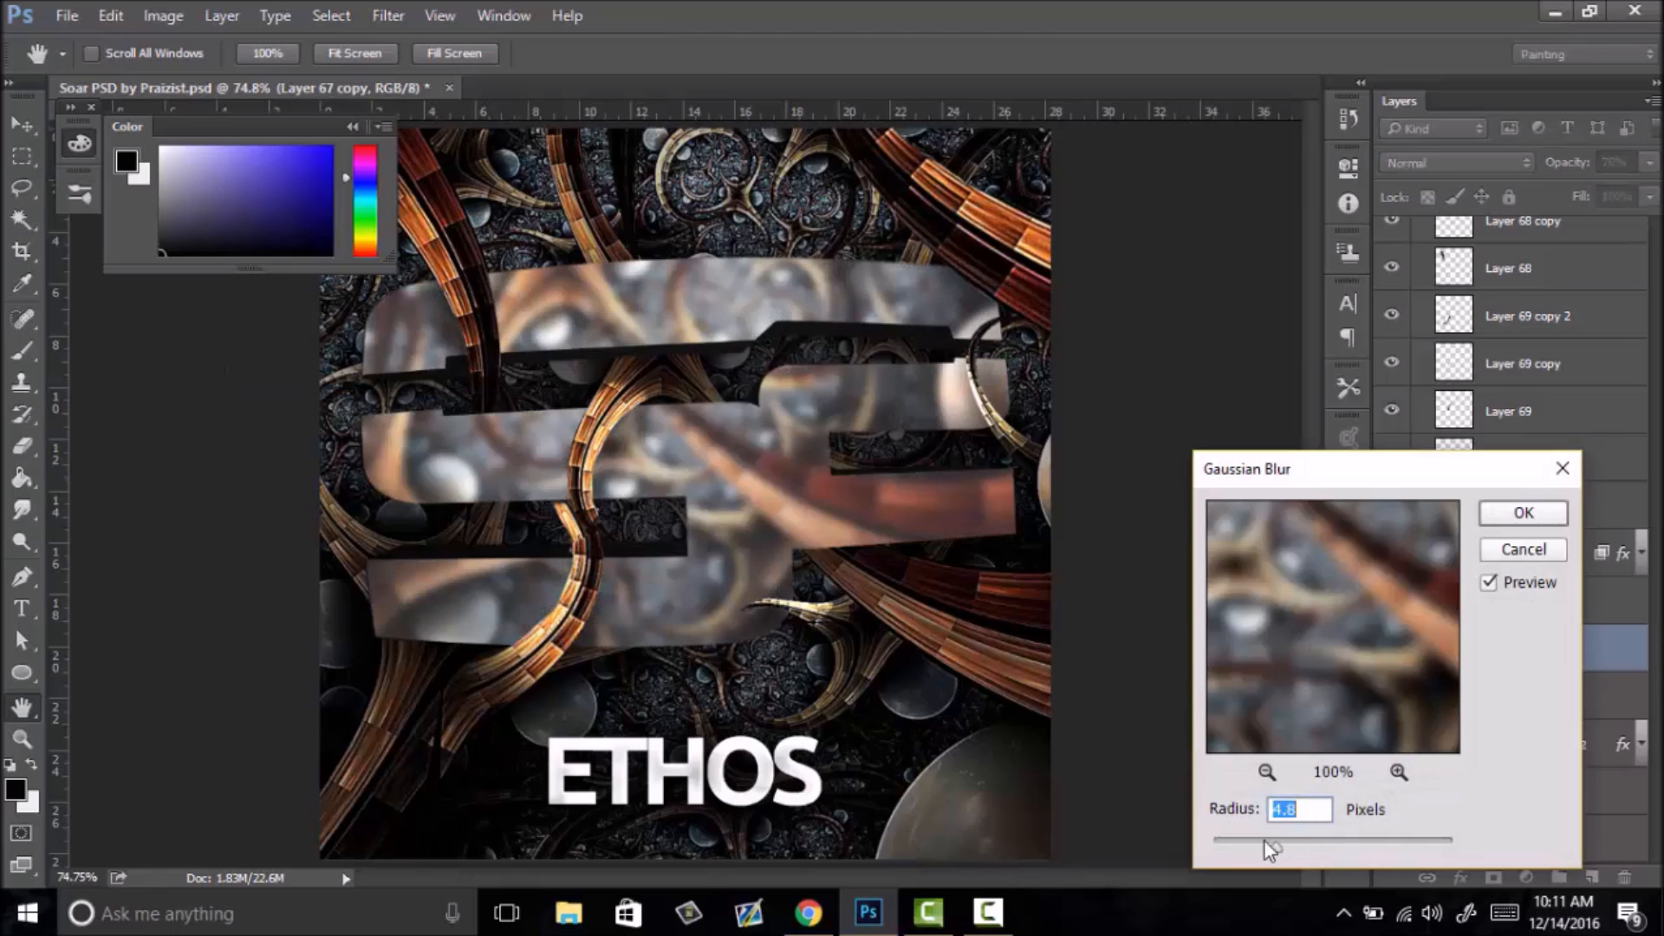
left_click(1255, 845)
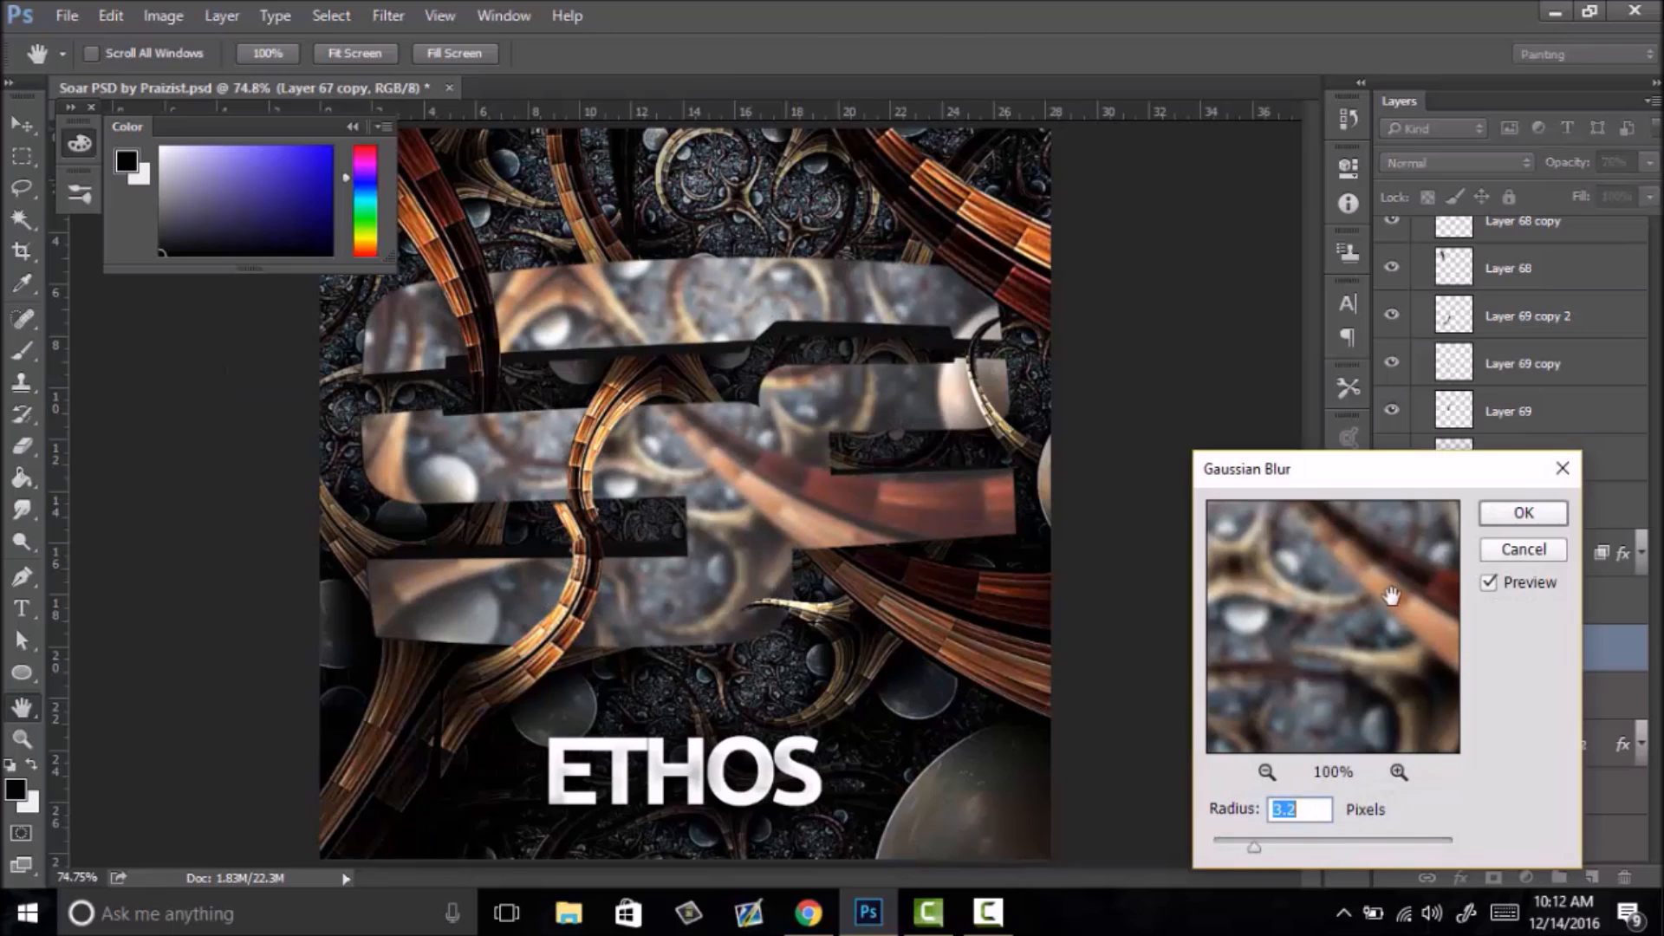
left_click_drag(1298, 835, 1380, 835)
left_click(1523, 512)
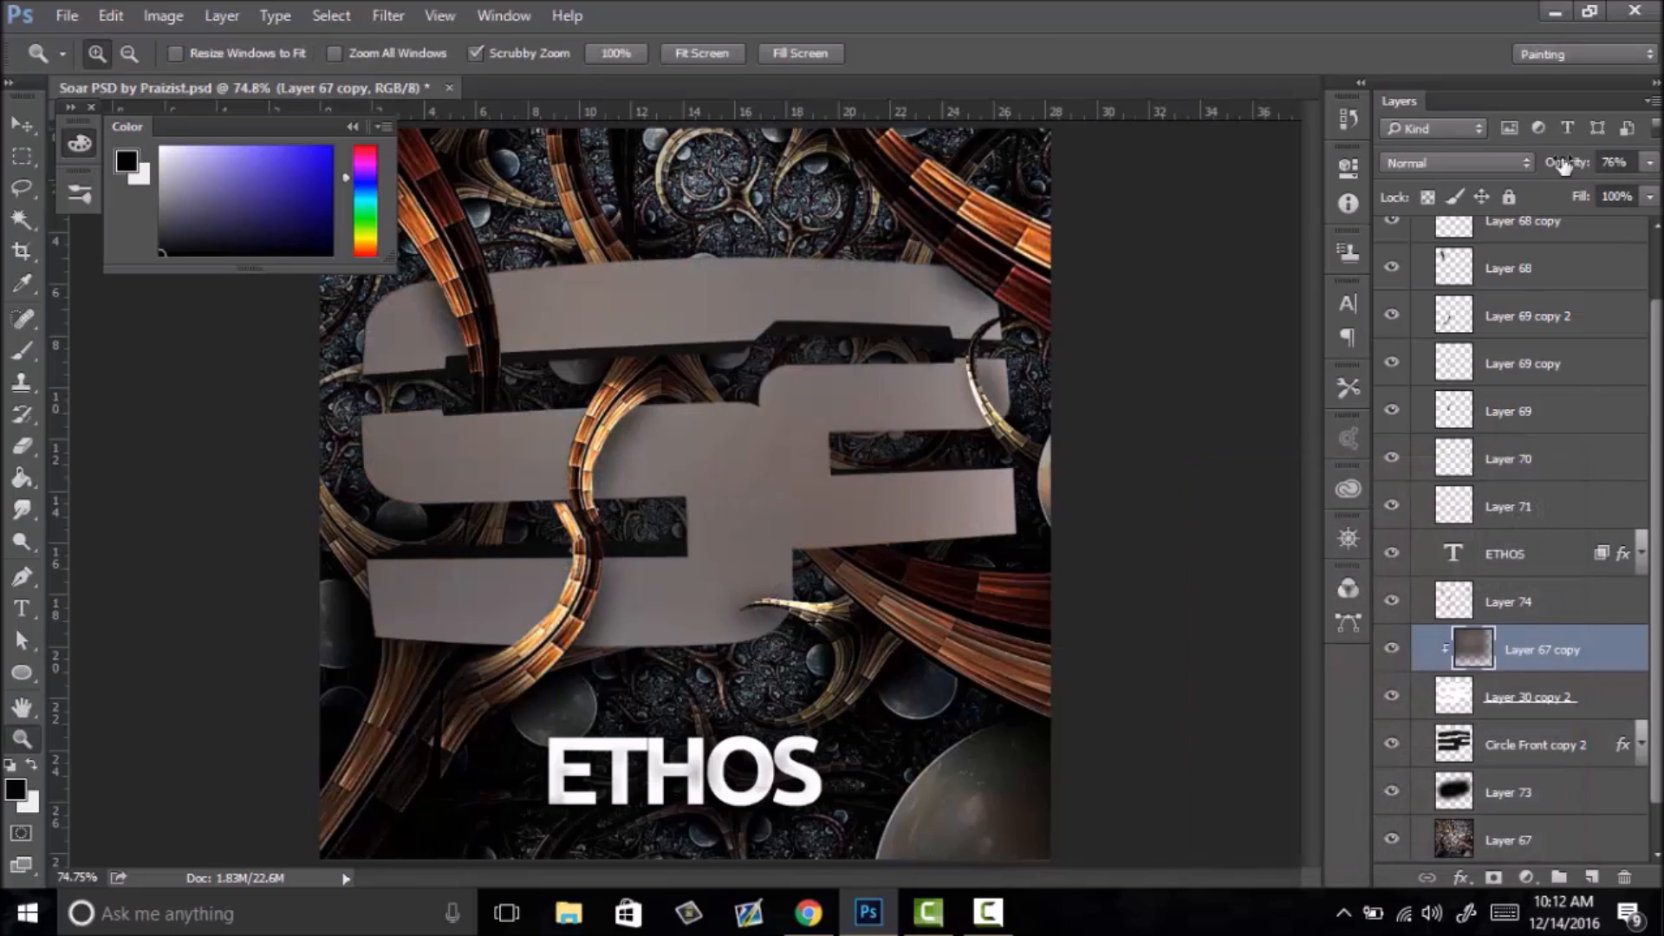
- Set the opacity of Layer 67 copy to 100% and check the whole image
left_click_drag(1569, 164, 1619, 165)
scroll(739, 519, "down", 1)
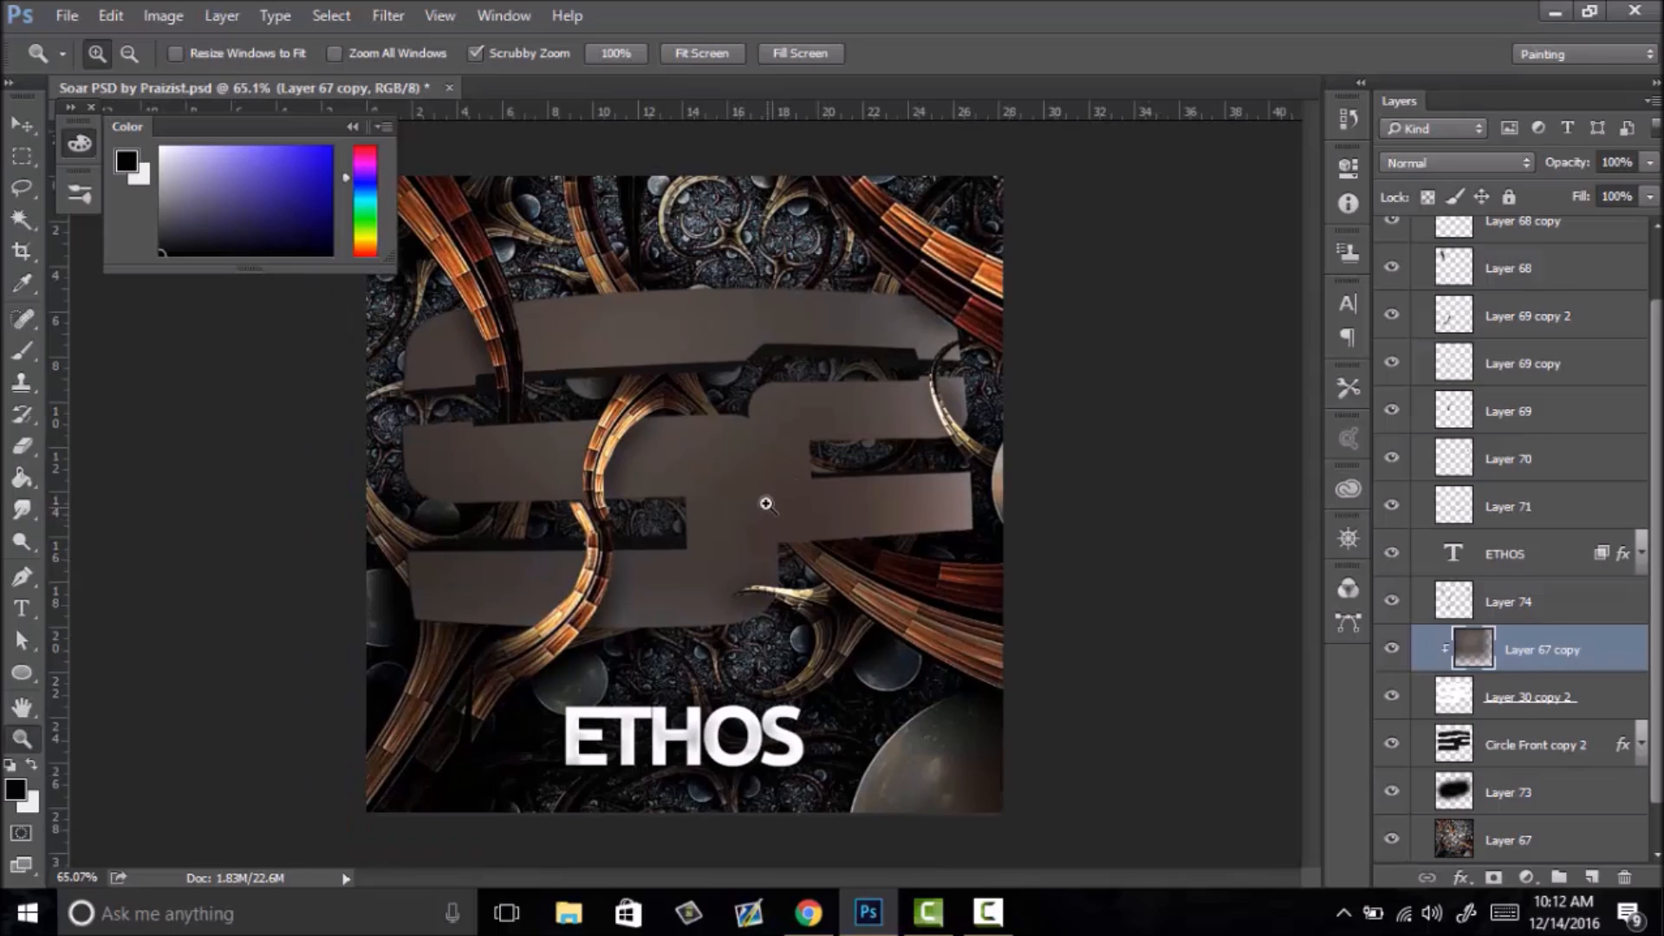
scroll(681, 541, "down", 4)
right_click(814, 500)
left_click(845, 520)
- Add a Satin effect to Layer 30 copy 2 with 21% opacity, 77 px distance and 73 px size
double_click(1617, 709)
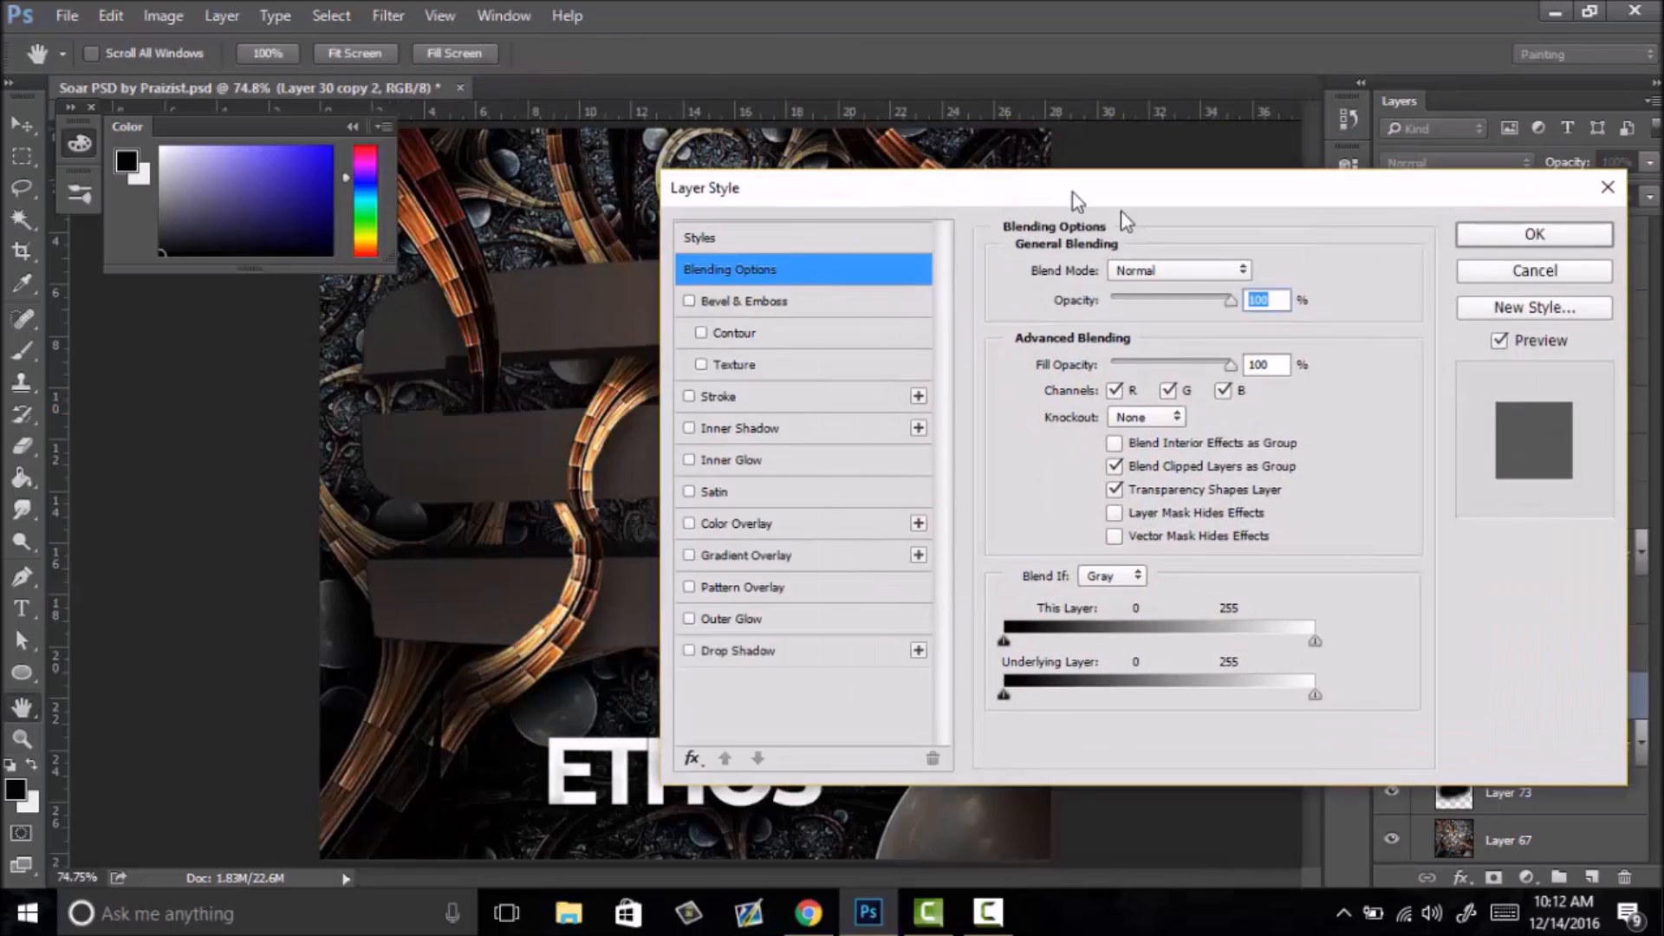
left_click_drag(1077, 197, 1295, 293)
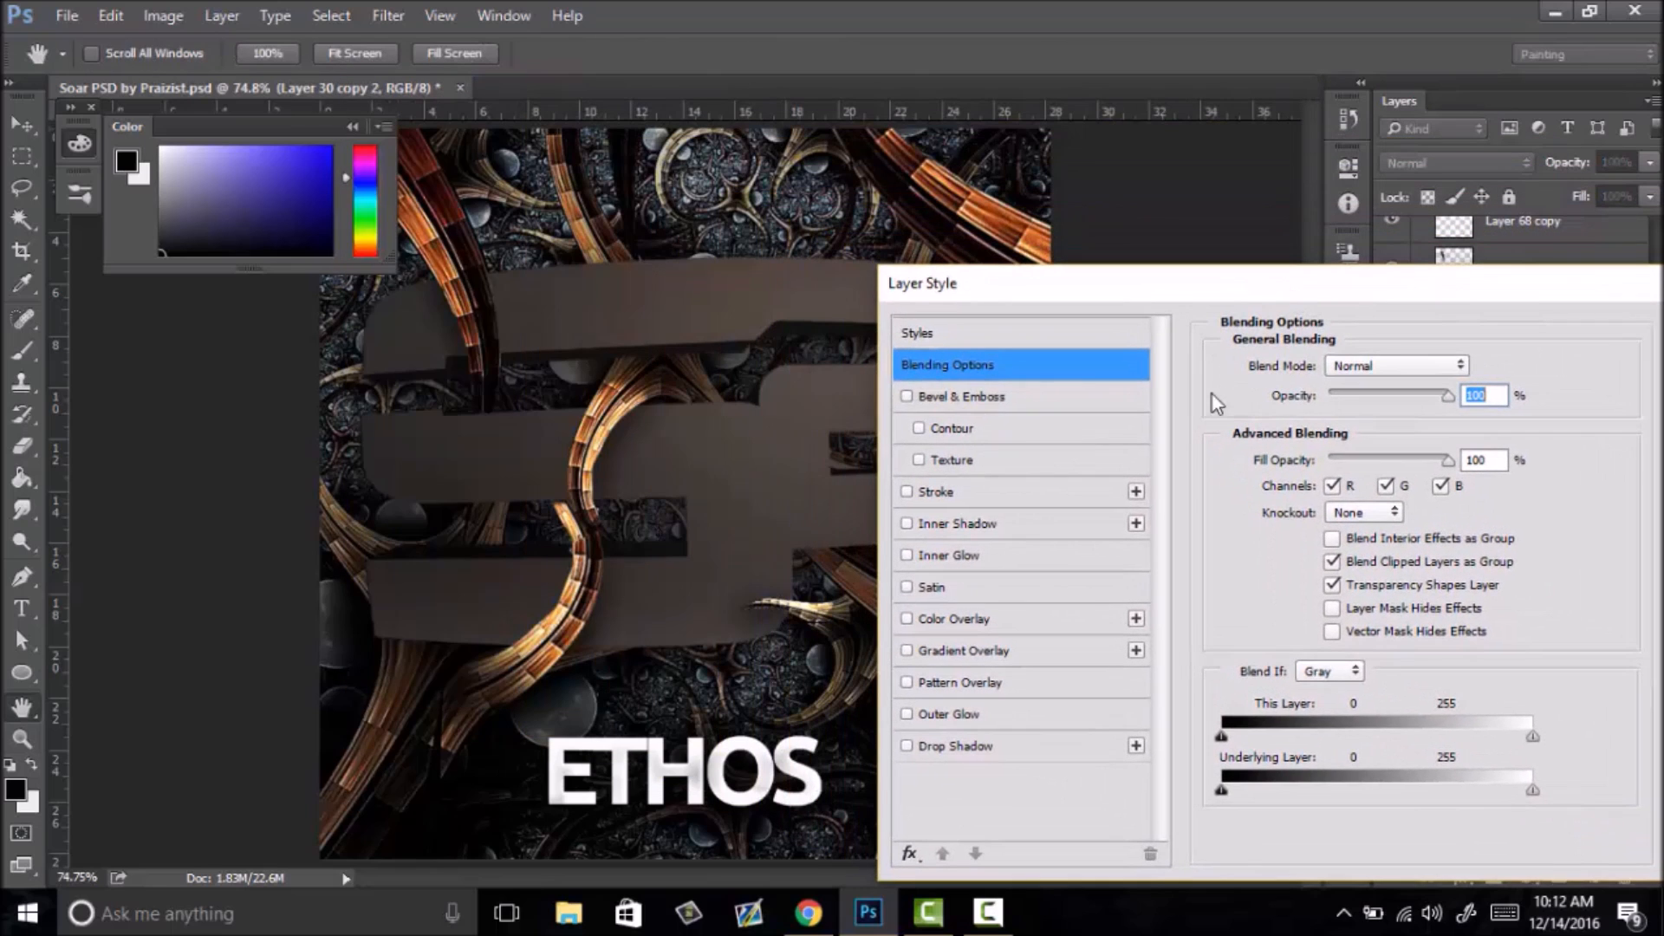
left_click(936, 586)
mouse_move(1332, 500)
left_mouse_down()
mouse_move(1311, 503)
mouse_move(1374, 475)
left_mouse_up()
left_click(1347, 500)
left_click(1332, 397)
- Enable a white Overlay Inner Shadow and an Overlay Inner Glow with 202 px size and 100% opacity
left_click(906, 521)
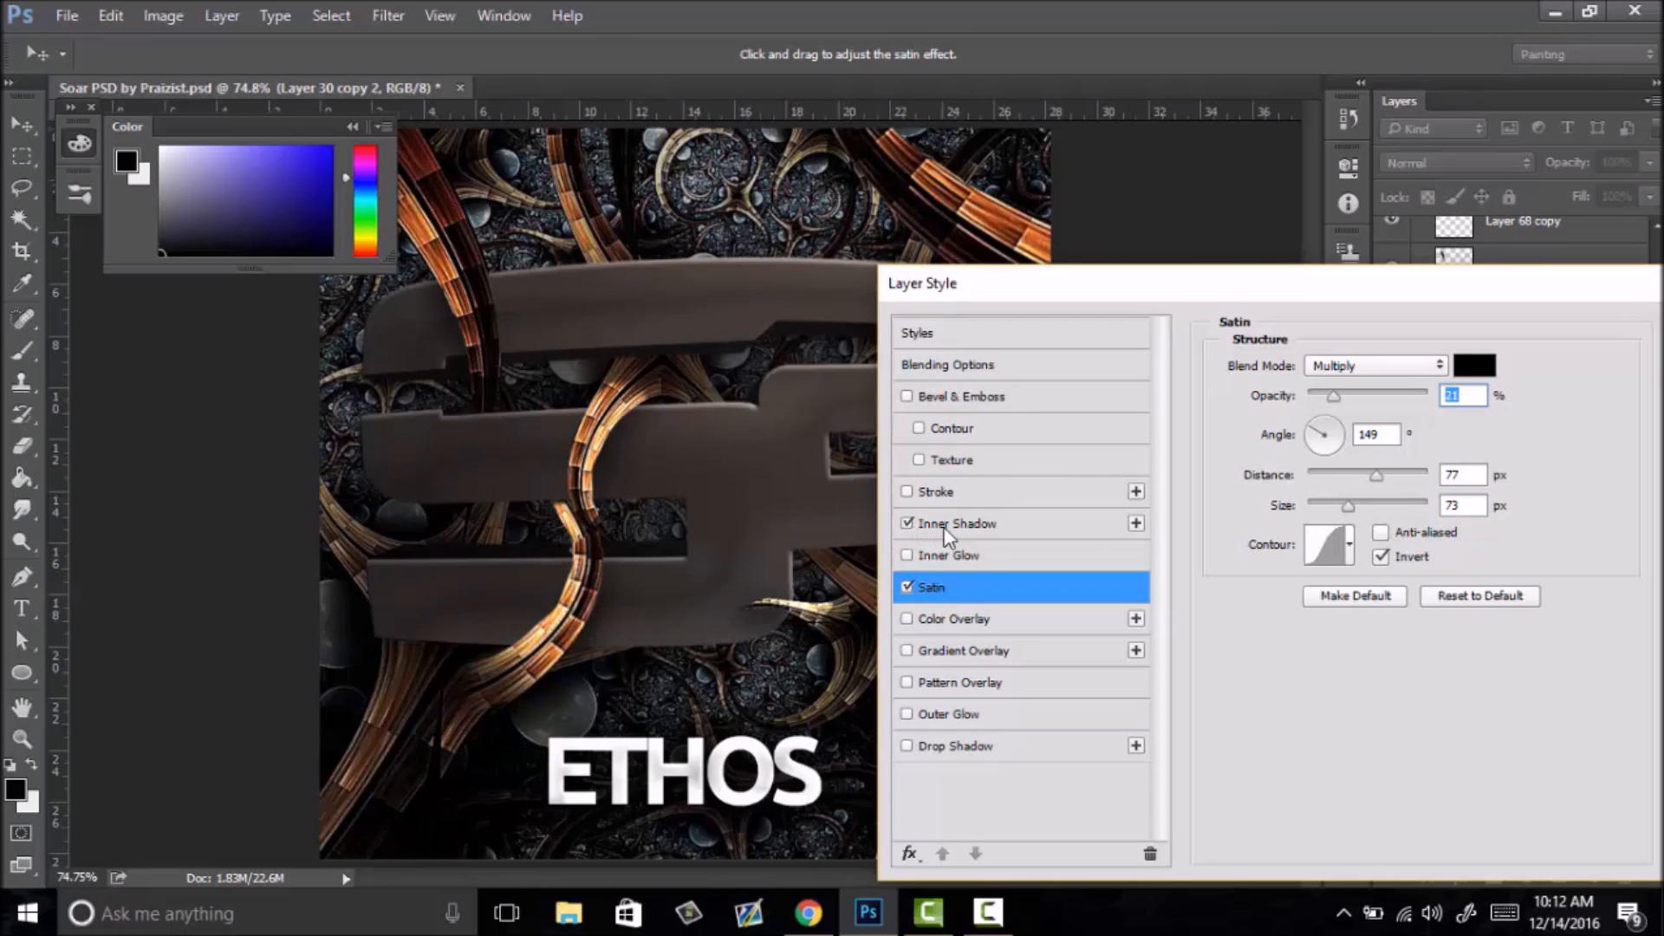
left_click(992, 521)
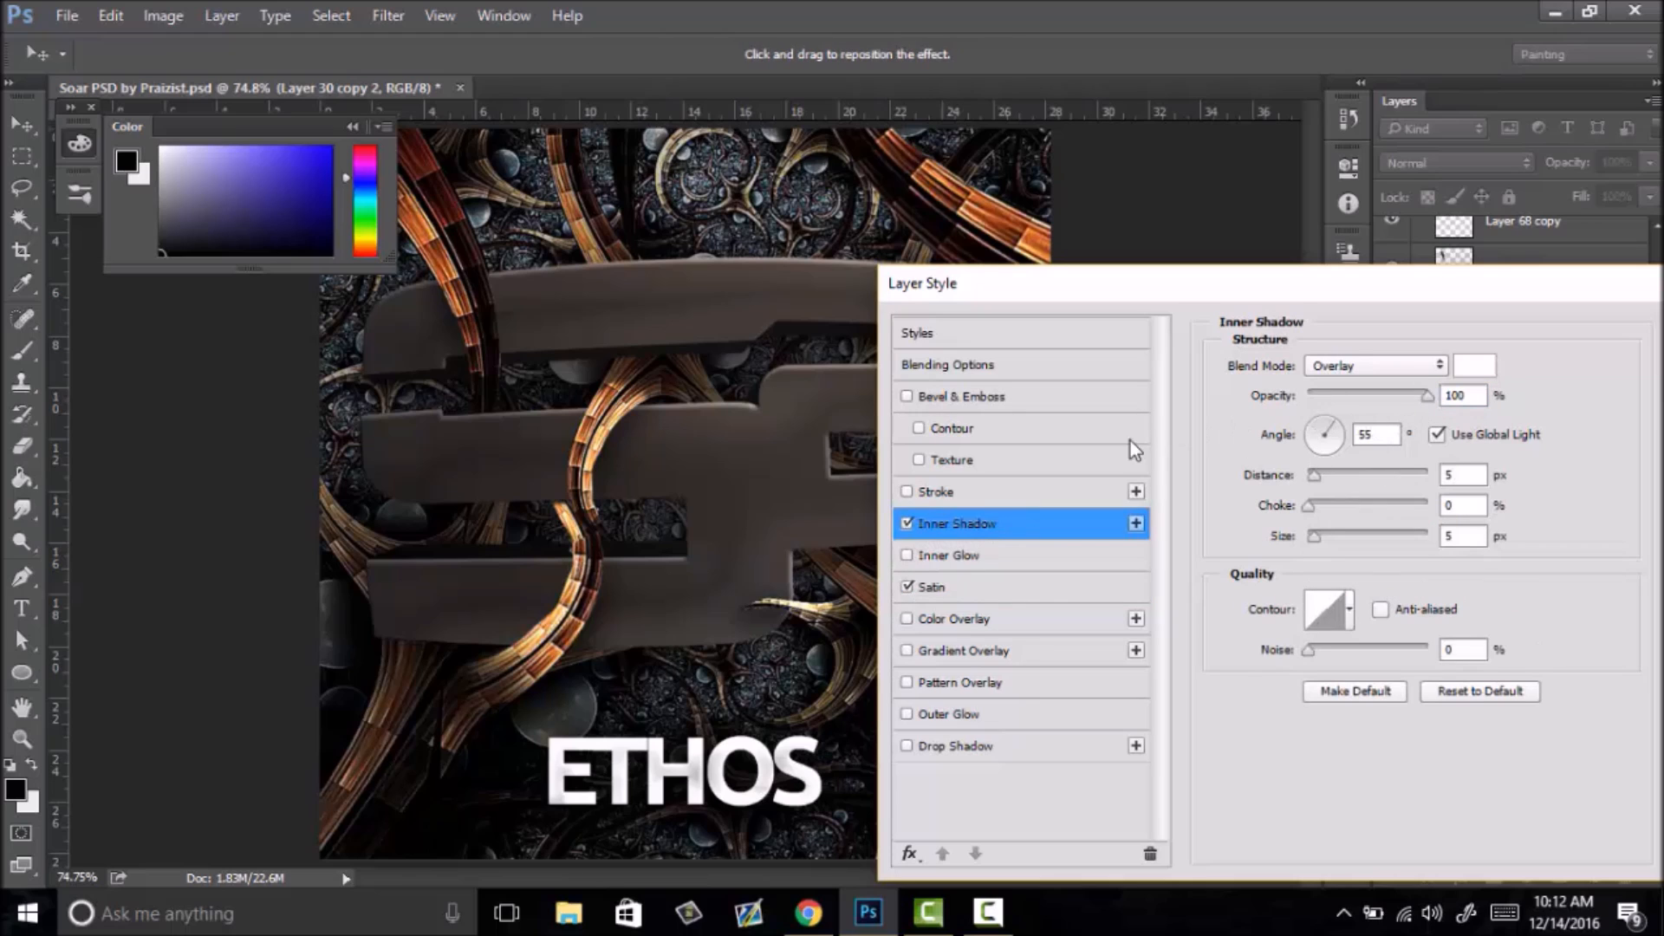
left_click(906, 555)
left_click(969, 553)
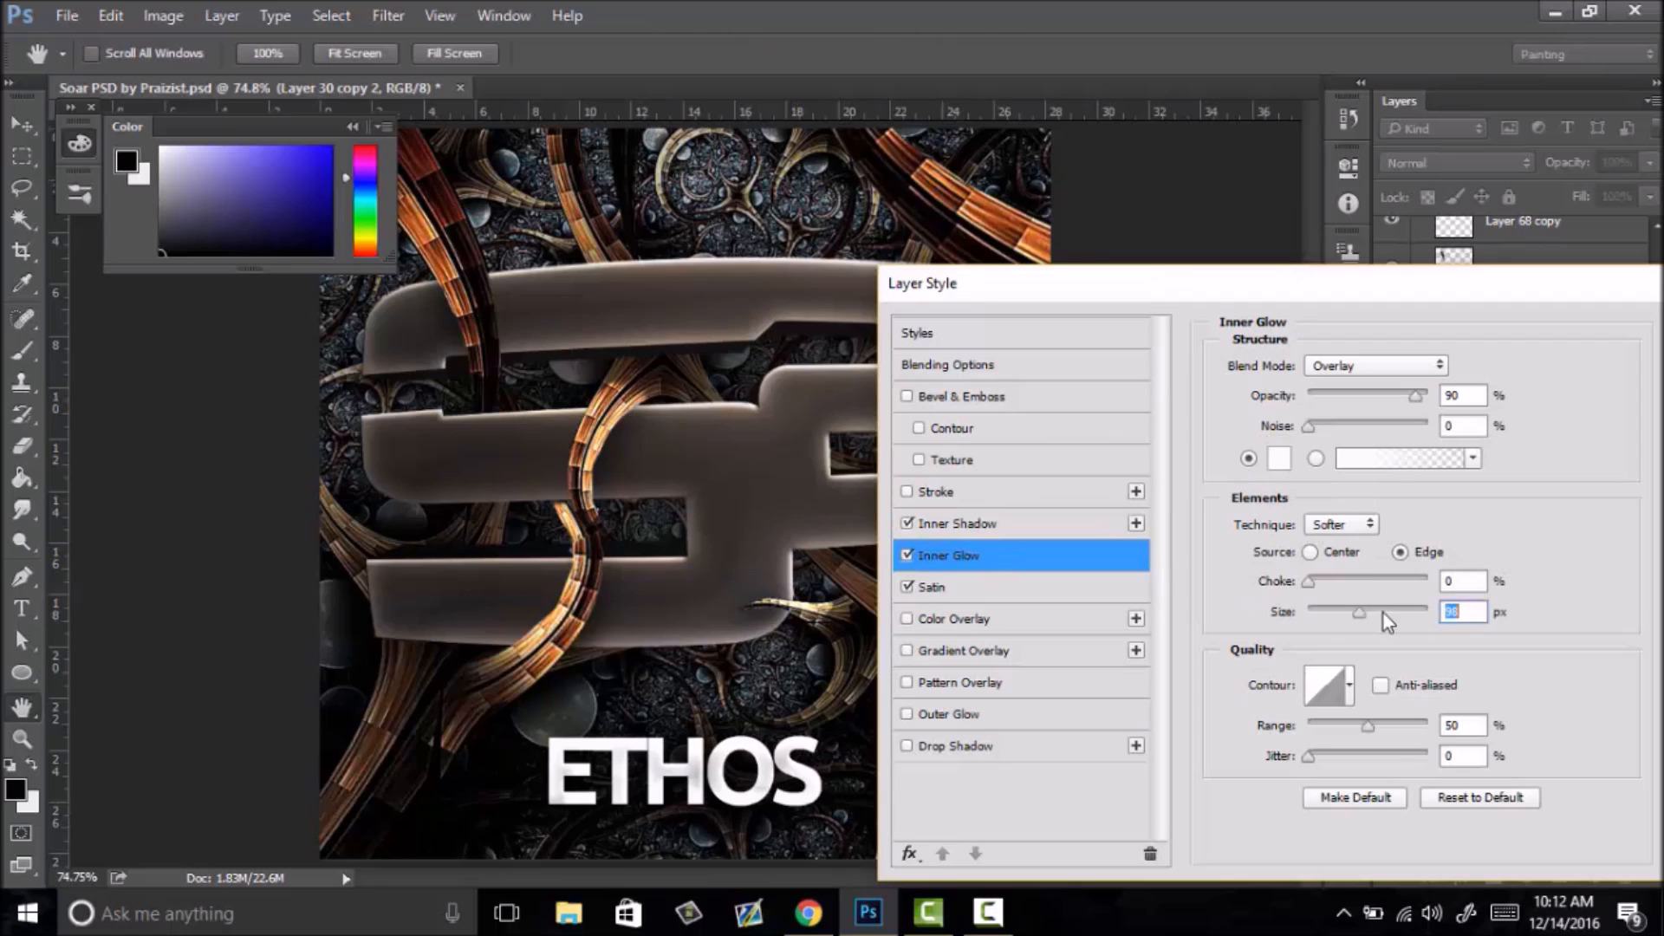
left_click_drag(1382, 612, 1406, 612)
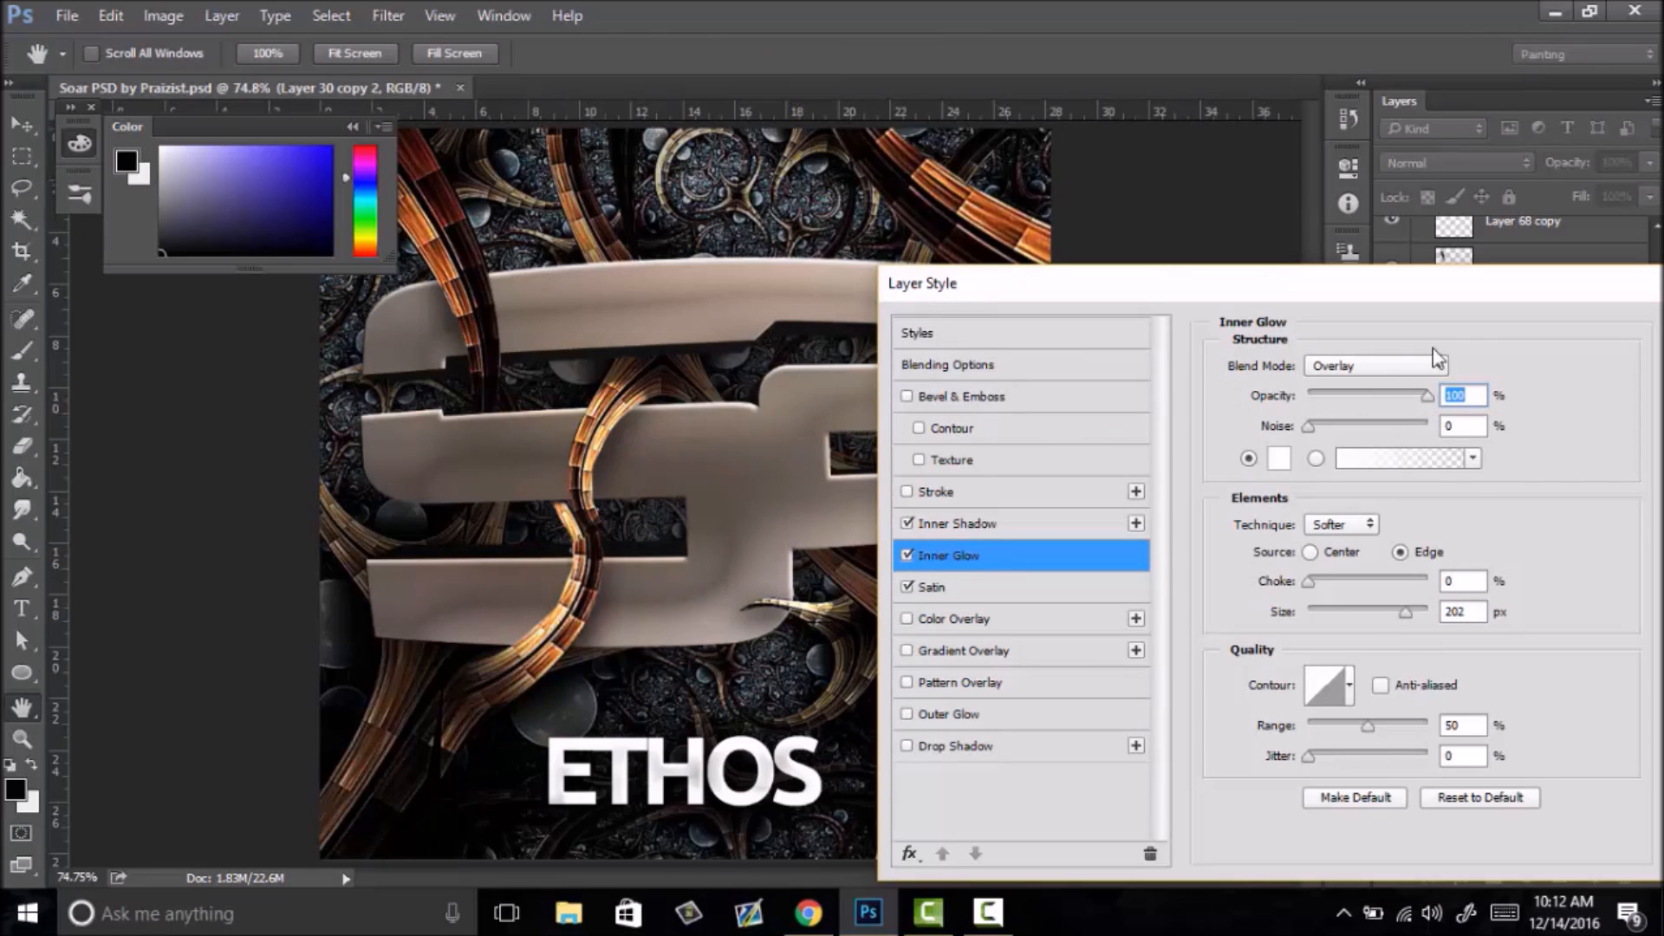
- Compare the logo with Satin, Color Overlay and Gradient Overlay on and off, leaving Satin and Color Overlay enabled
left_click(908, 588)
left_click(909, 588)
left_click(908, 584)
left_click(908, 584)
left_click(909, 621)
left_click(908, 622)
left_click(904, 653)
left_click(906, 655)
left_click(910, 621)
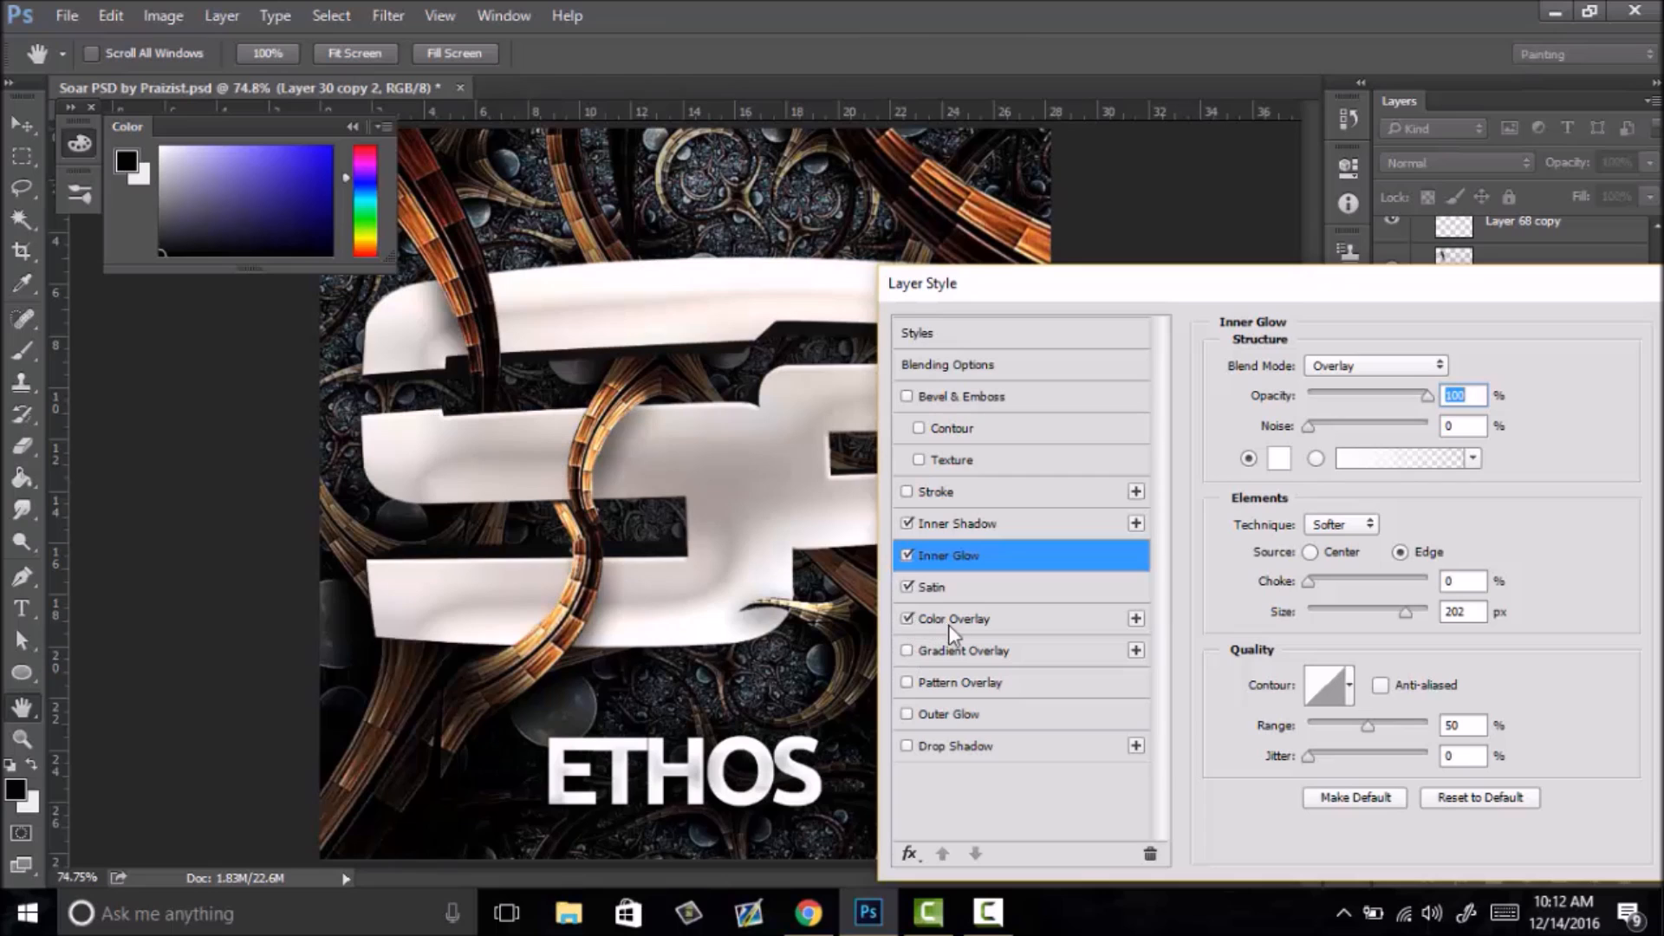
- Sample orange c97139 from the upper-right strand for the Color Overlay and set its opacity to 100%
left_click(953, 619)
left_click(1497, 370)
left_click(1019, 218)
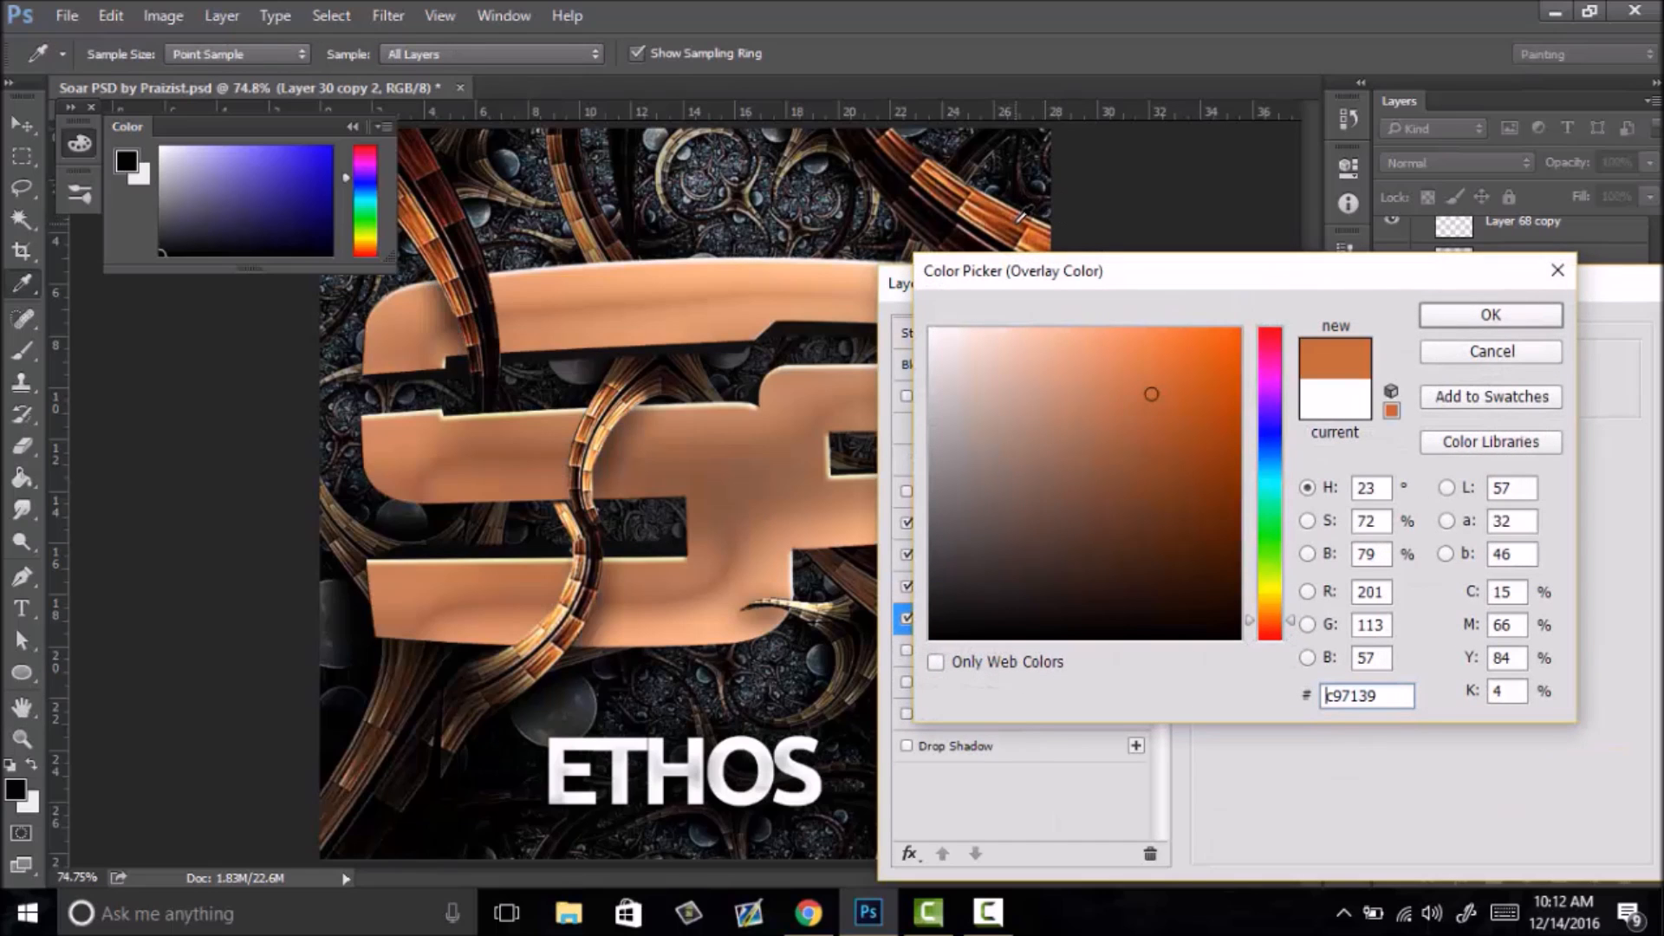
left_click(1470, 321)
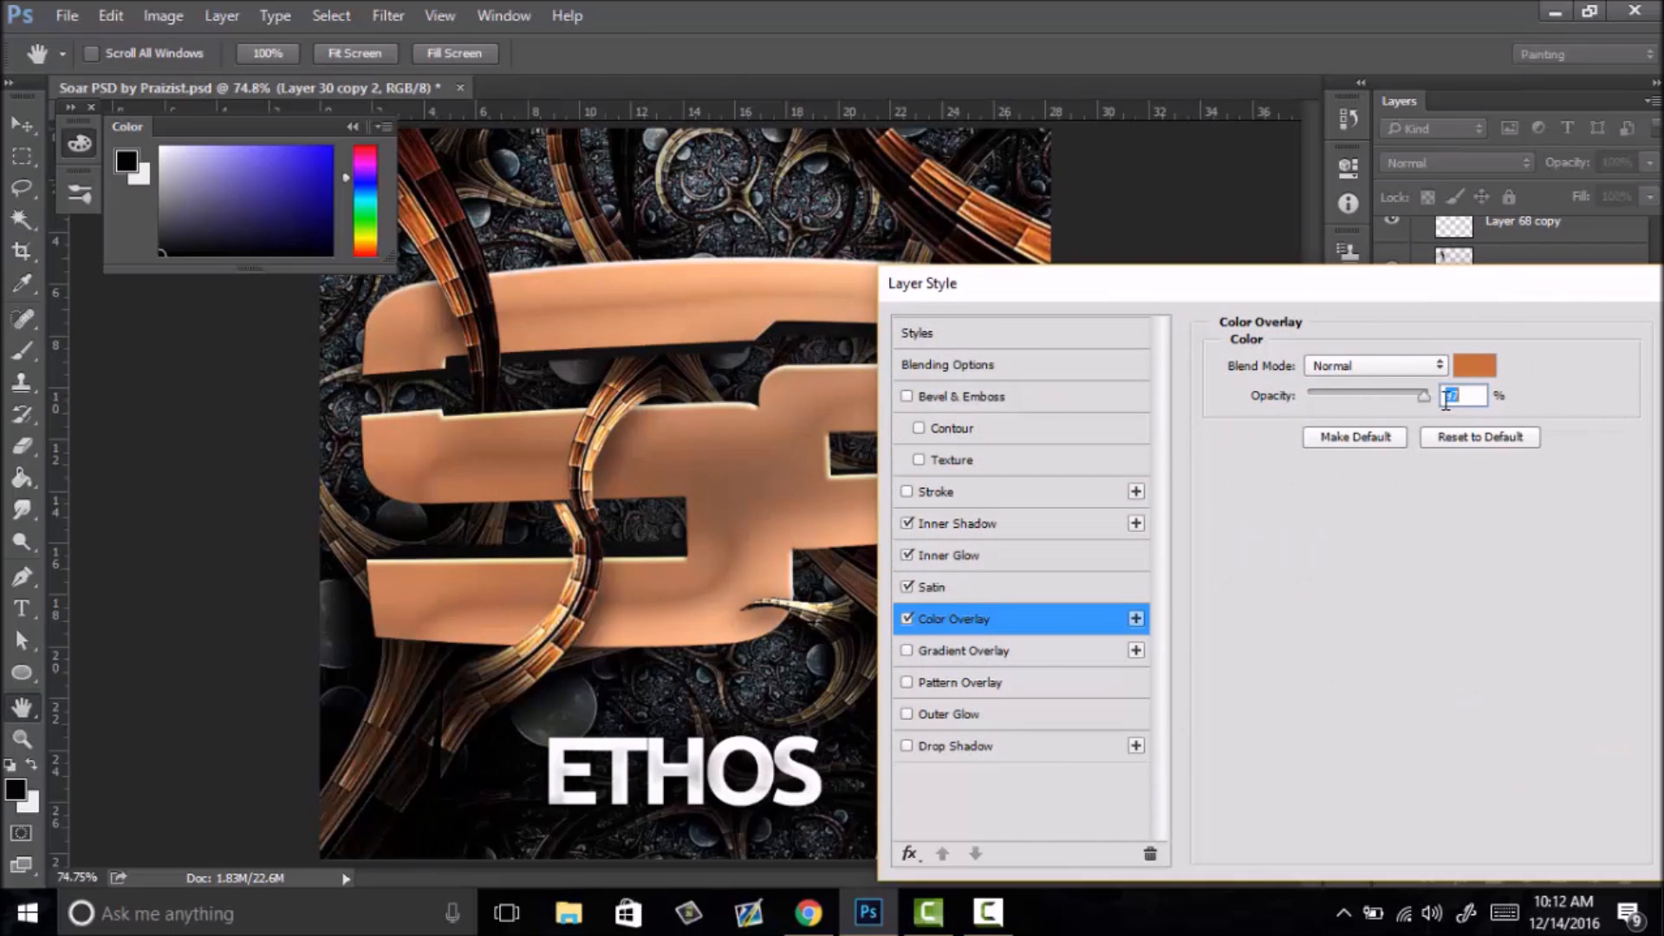
left_click_drag(1423, 395, 1332, 412)
left_click_drag(1439, 414, 1474, 414)
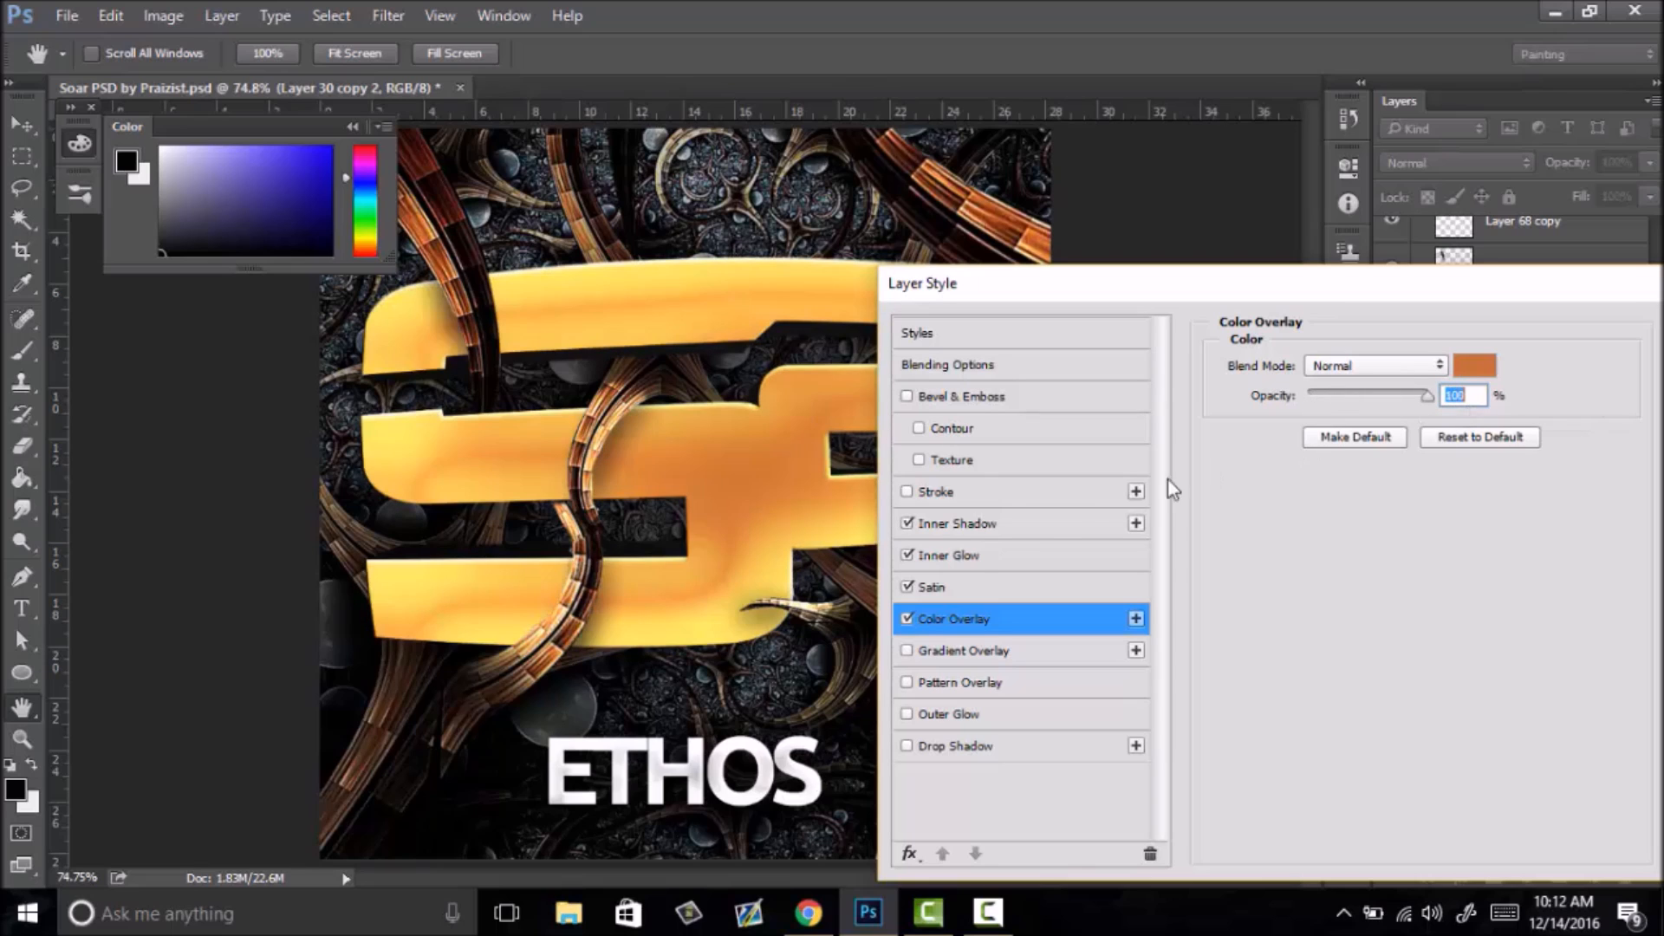
- Turn off Inner Glow and sample the dark reddish brown 7c2811 from the upper-right strand as the Color Overlay colour
left_click(907, 555)
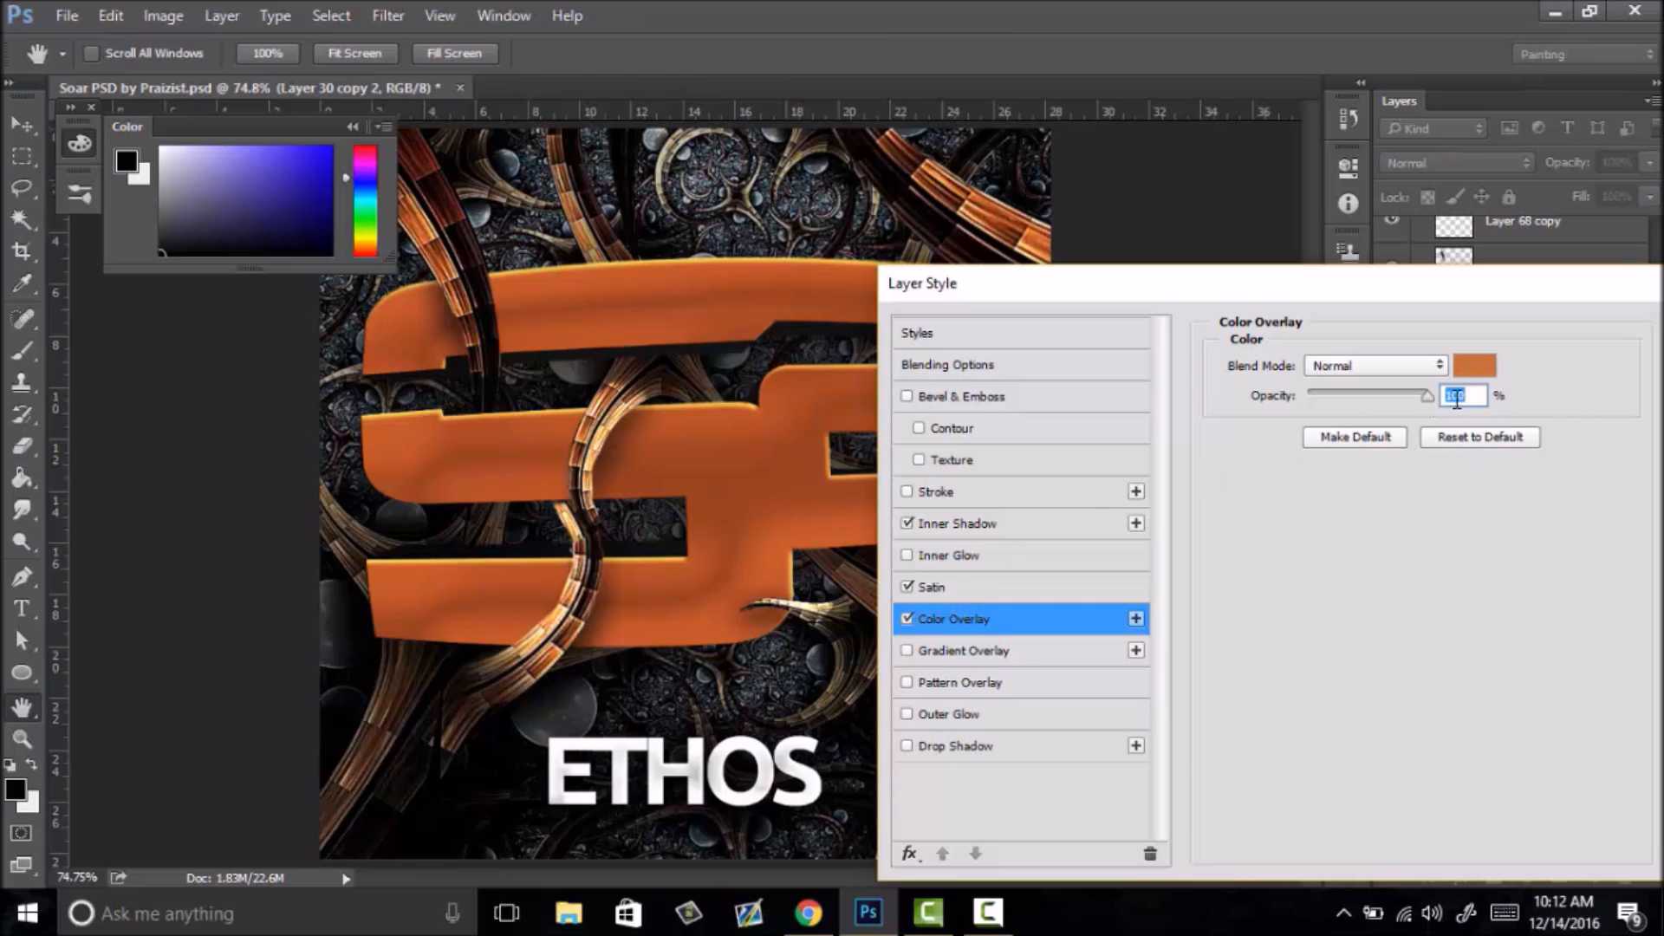
left_click(1470, 375)
left_click(908, 145)
left_click(907, 155)
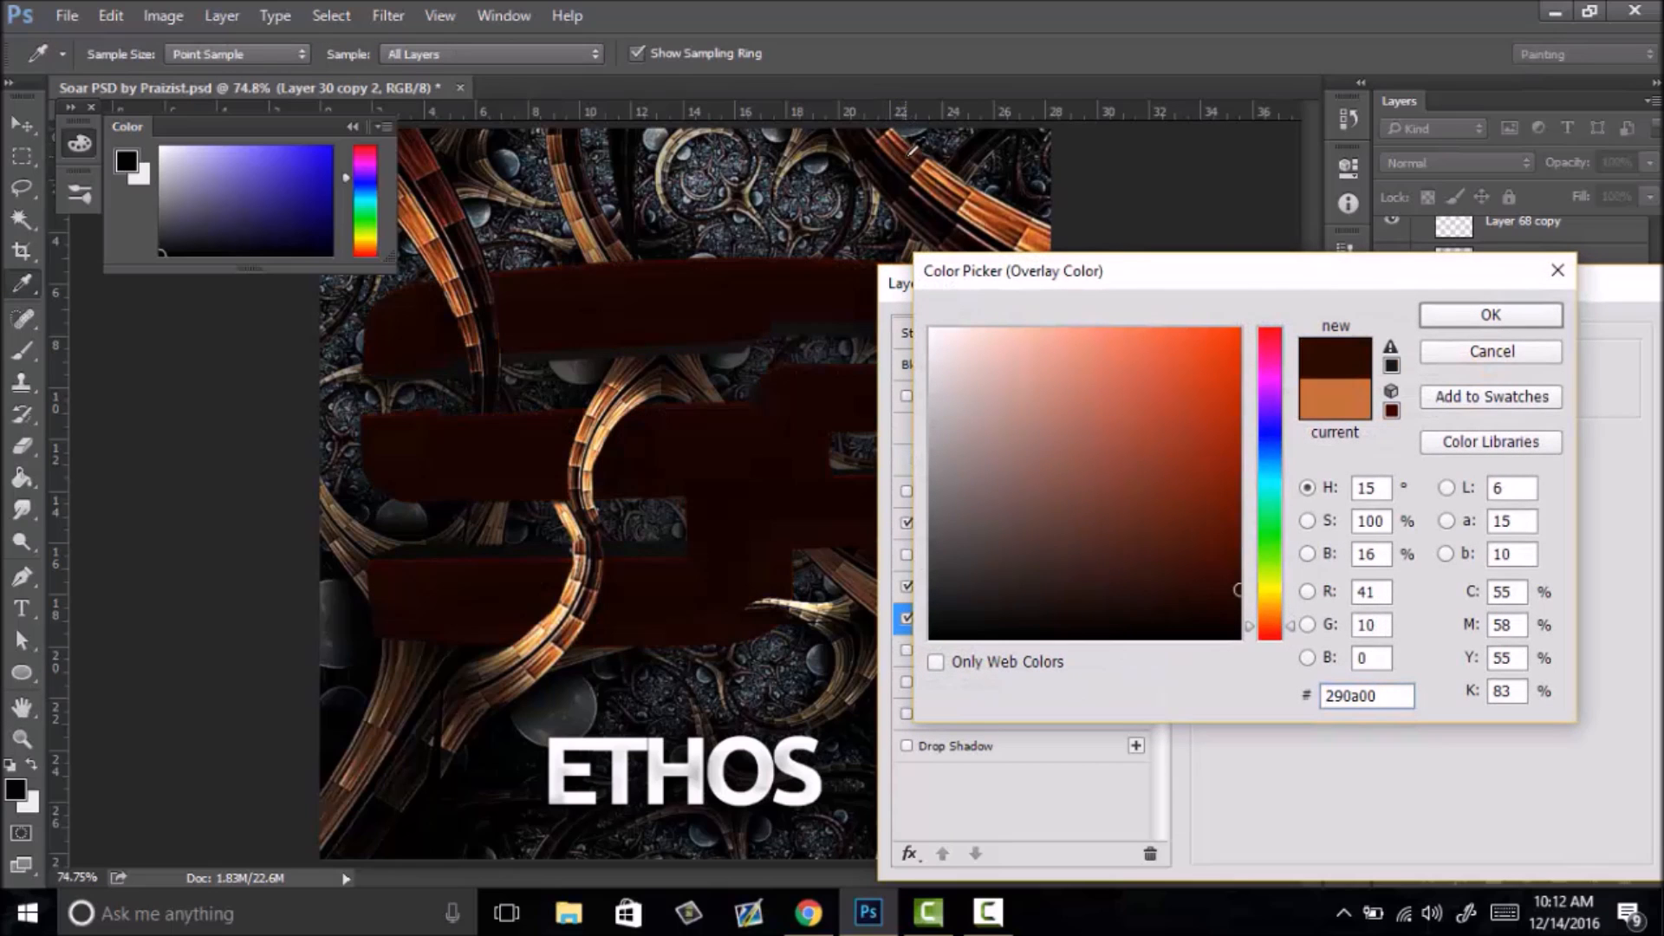
left_click(961, 222)
left_click(1005, 222)
left_click(1021, 234)
left_click(1015, 219)
left_click(1017, 214)
left_click(992, 203)
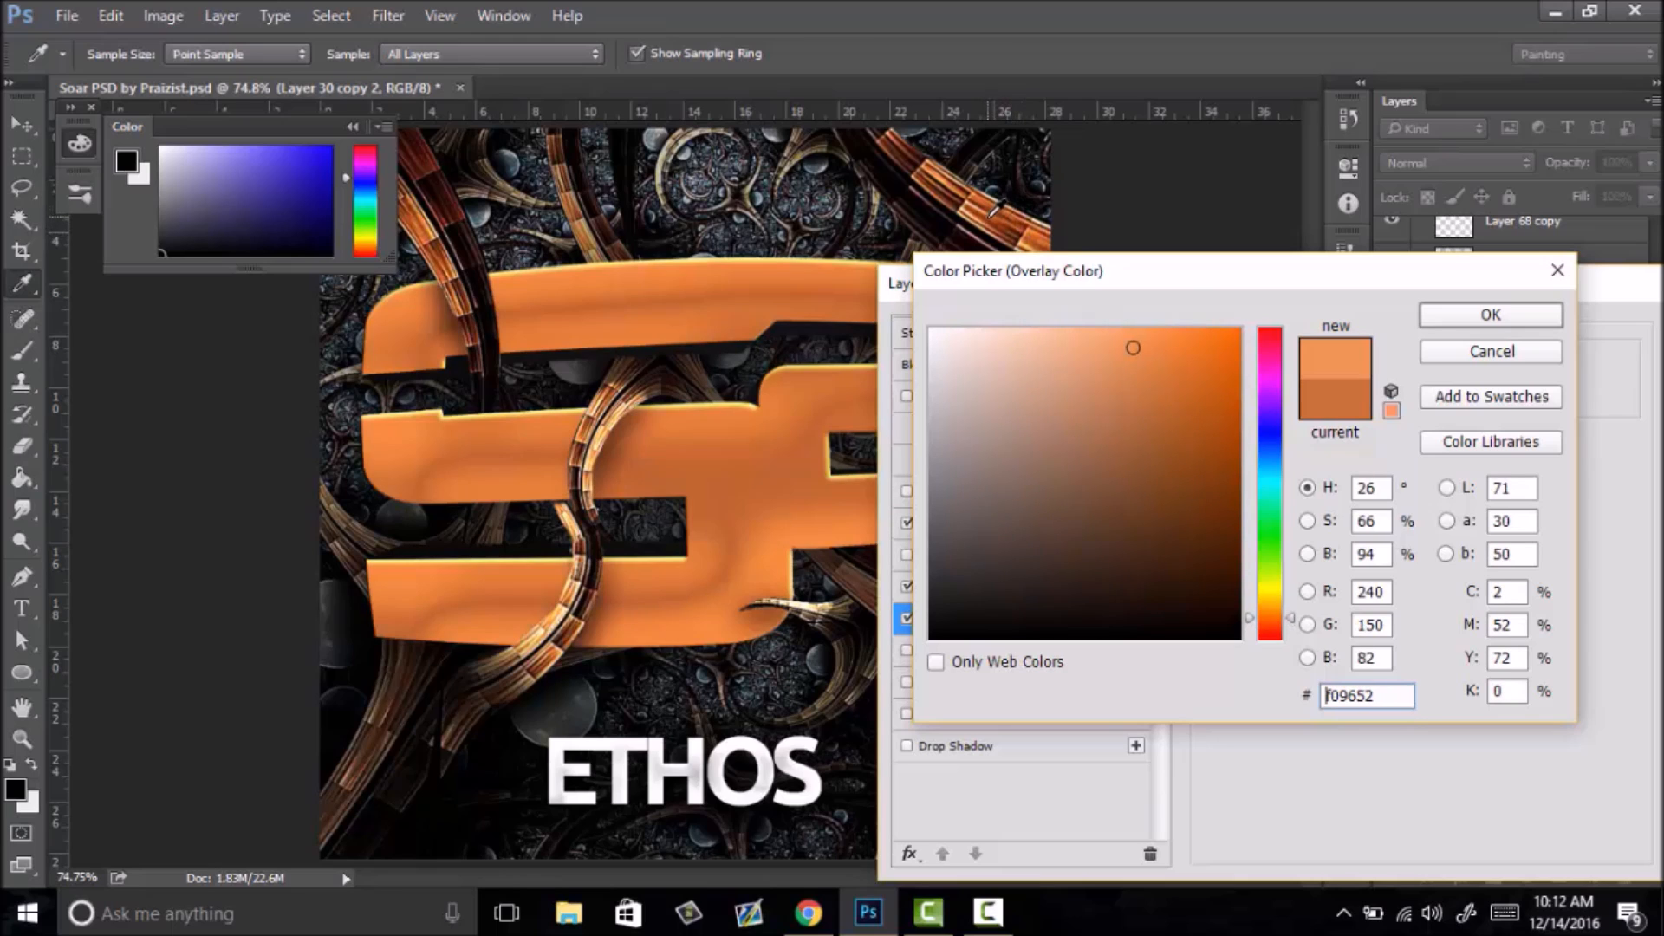
left_click(994, 212)
left_click(1008, 211)
left_click(987, 200)
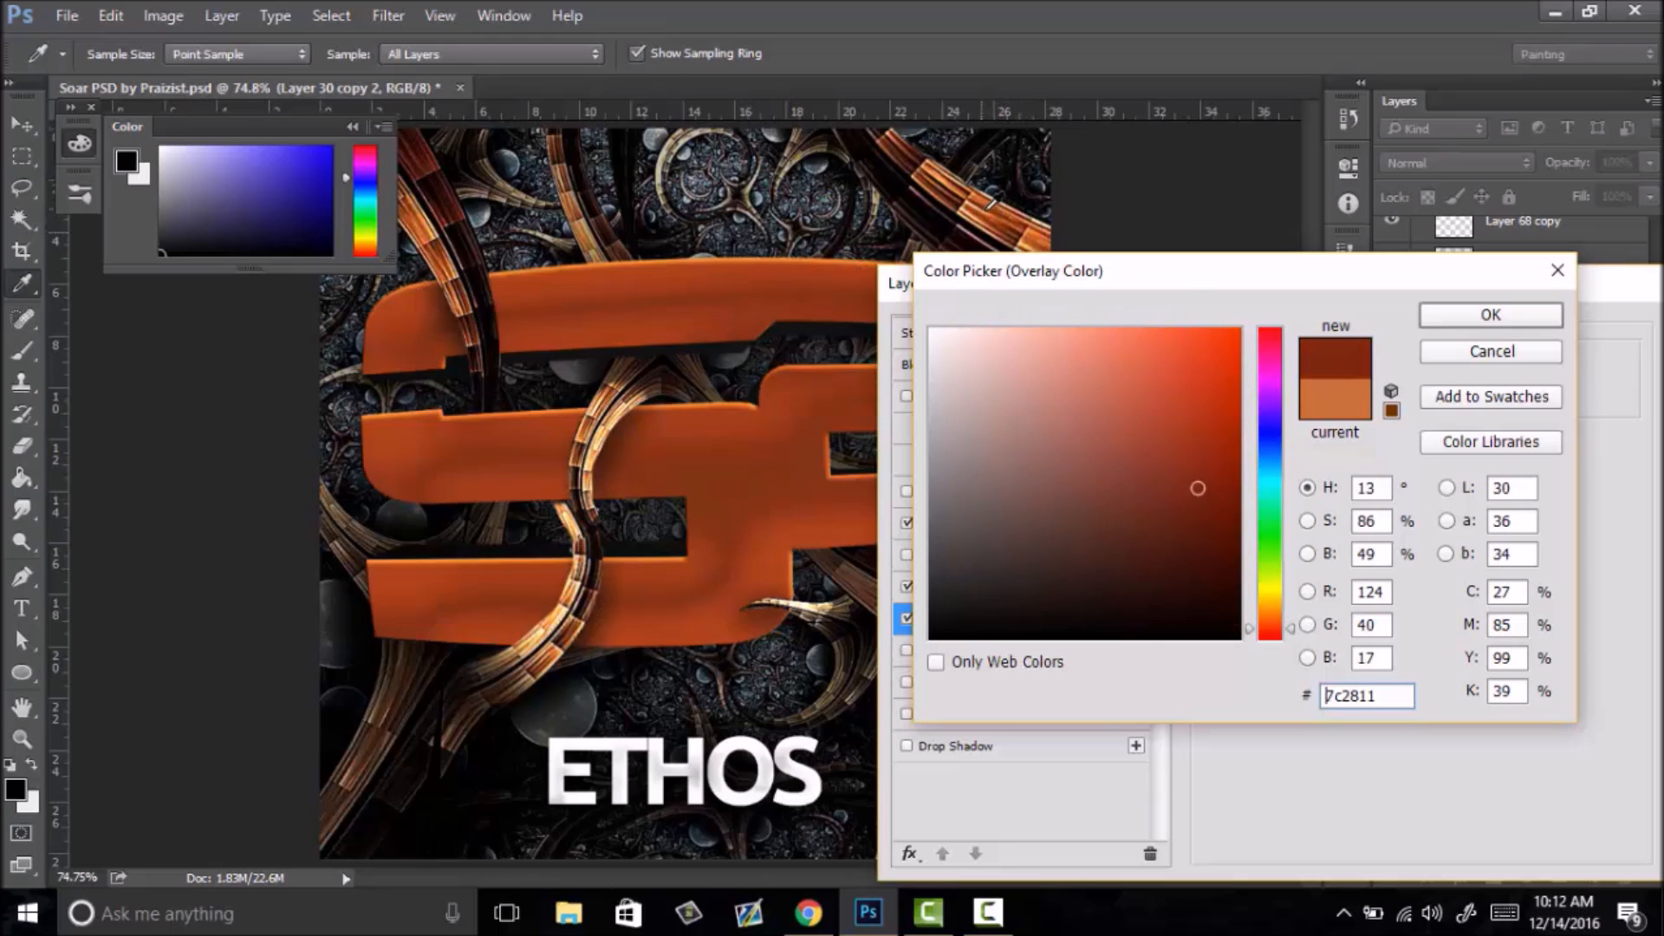
left_click(1459, 316)
- Set the Color Overlay opacity to 15%, apply the layer style and check the whole image
left_click_drag(1344, 398, 1327, 400)
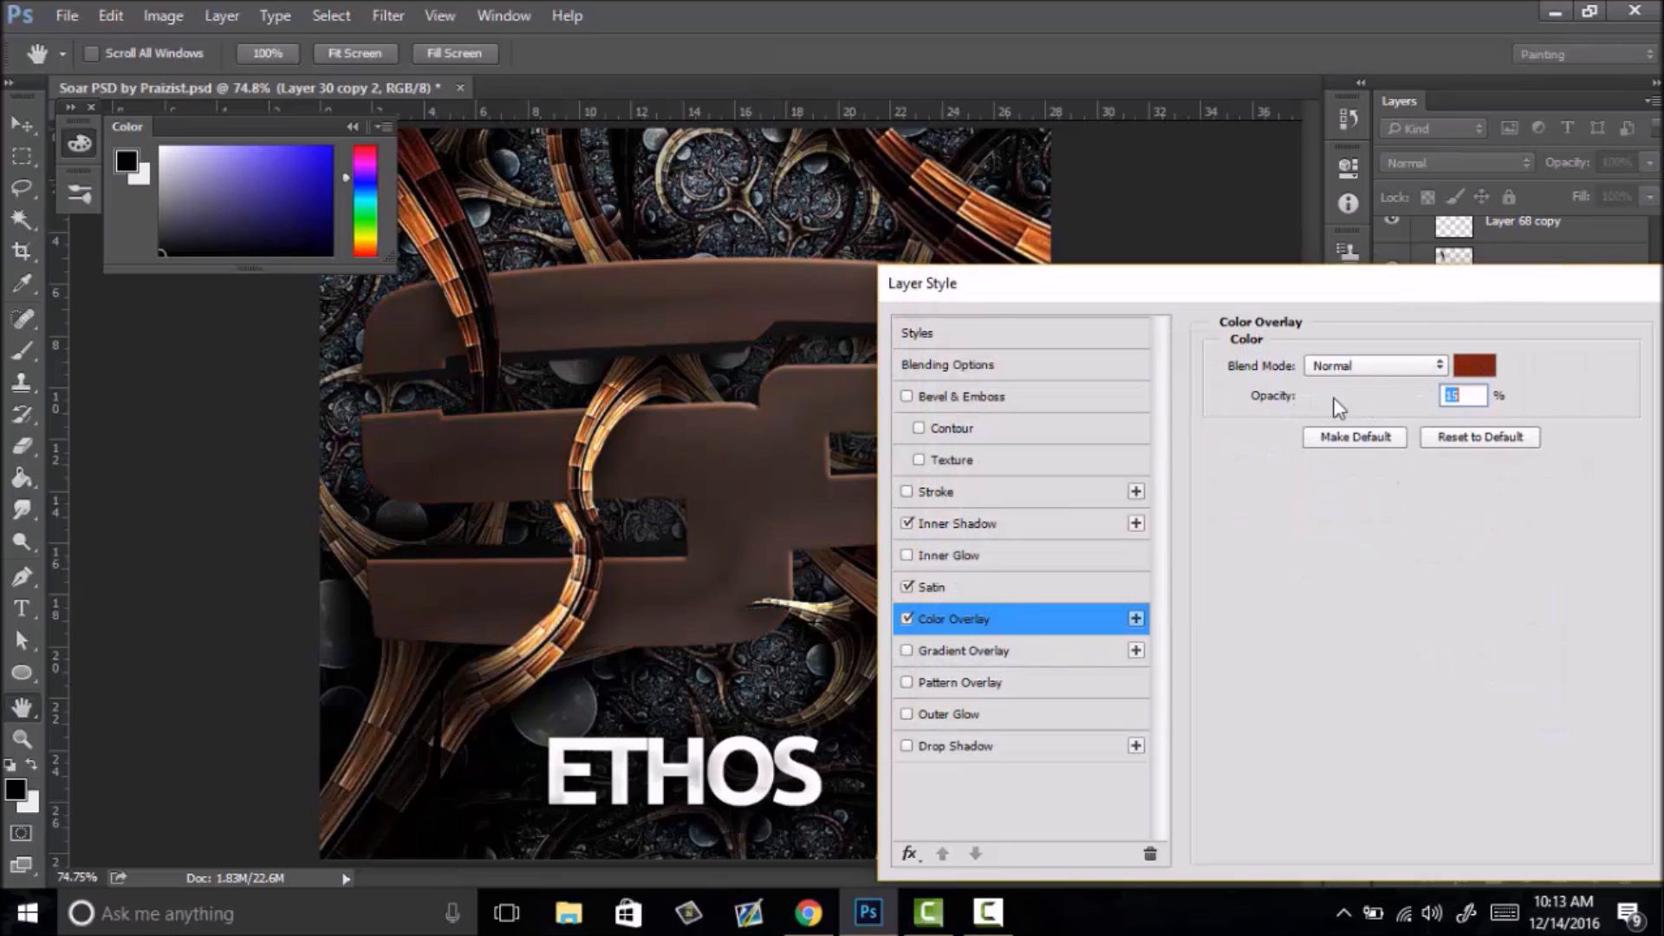
left_click_drag(1486, 288, 1302, 348)
left_click(1549, 396)
left_click_drag(813, 551, 704, 509)
right_click(728, 502)
left_click(766, 543)
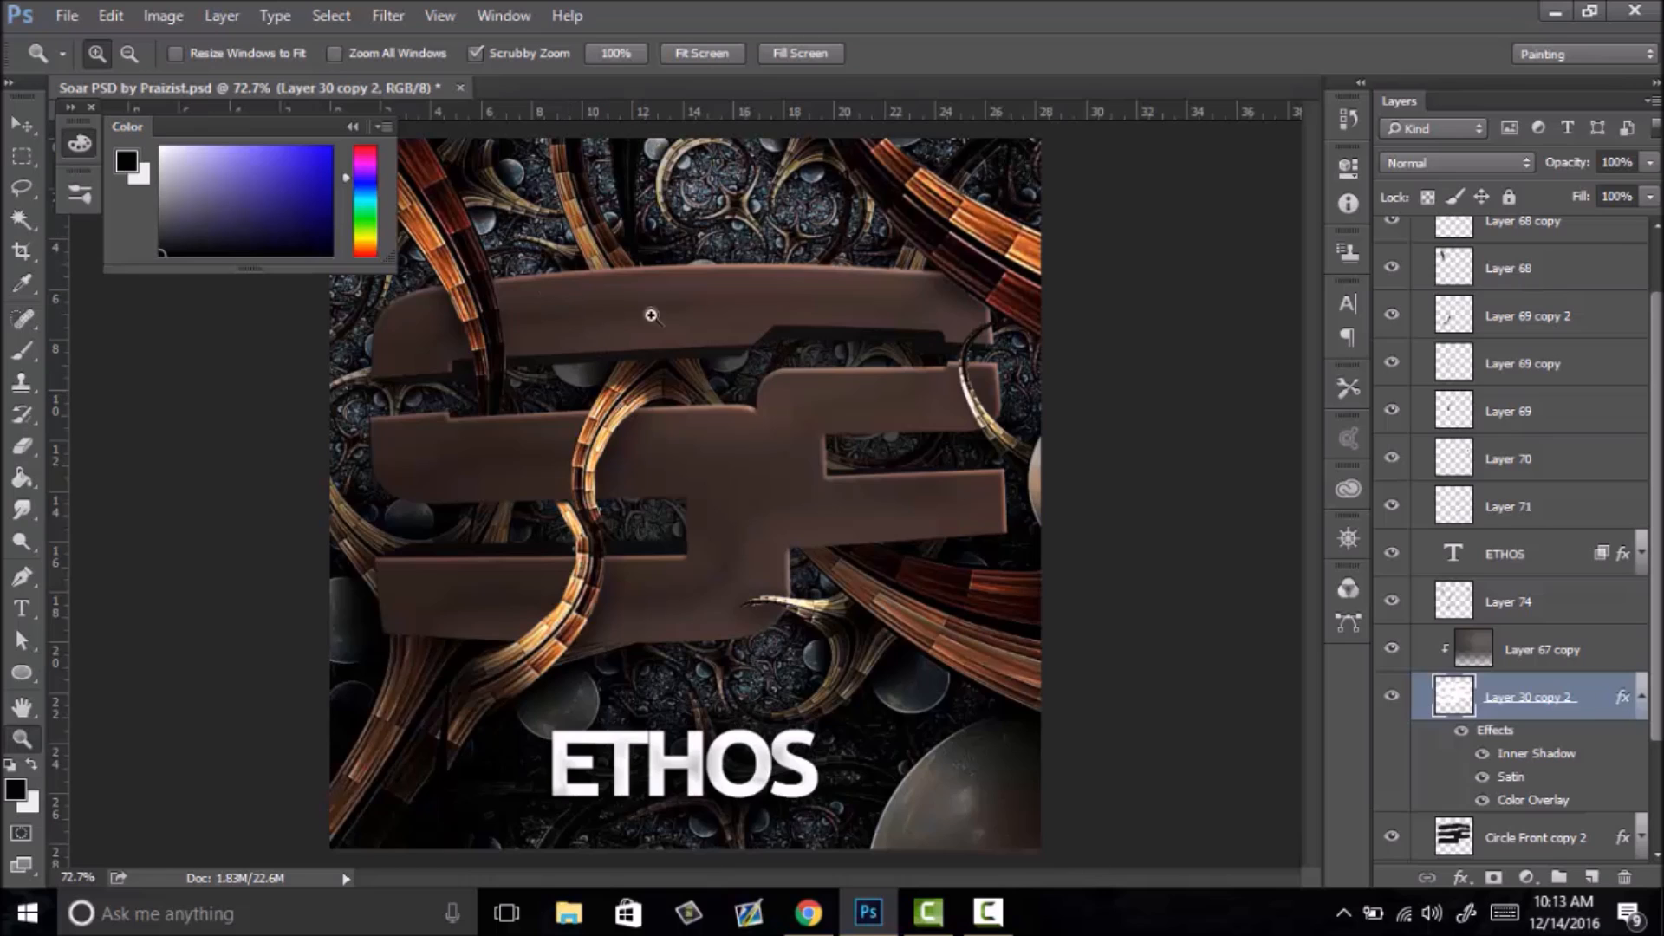
left_click_drag(728, 475, 796, 524)
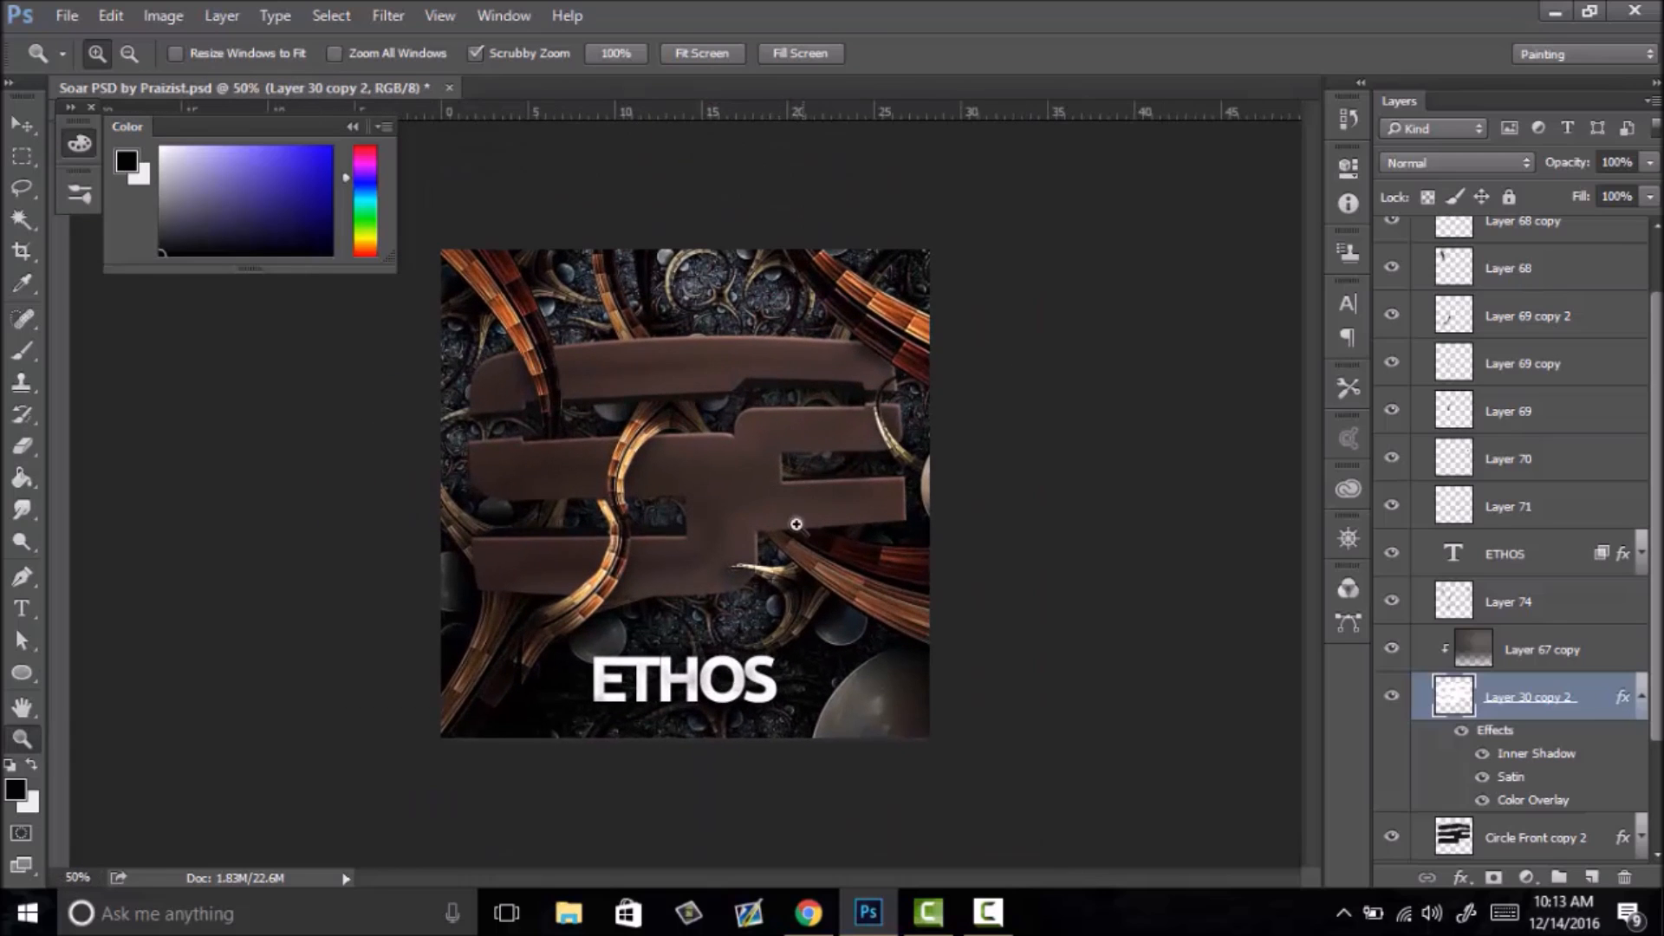
left_click_drag(685, 726, 806, 563)
right_click(795, 572)
left_click(875, 588)
- Reopen the layer style of Layer 30 copy 2 and set the Inner Shadow size to 0 px and distance to 3 px
double_click(1615, 712)
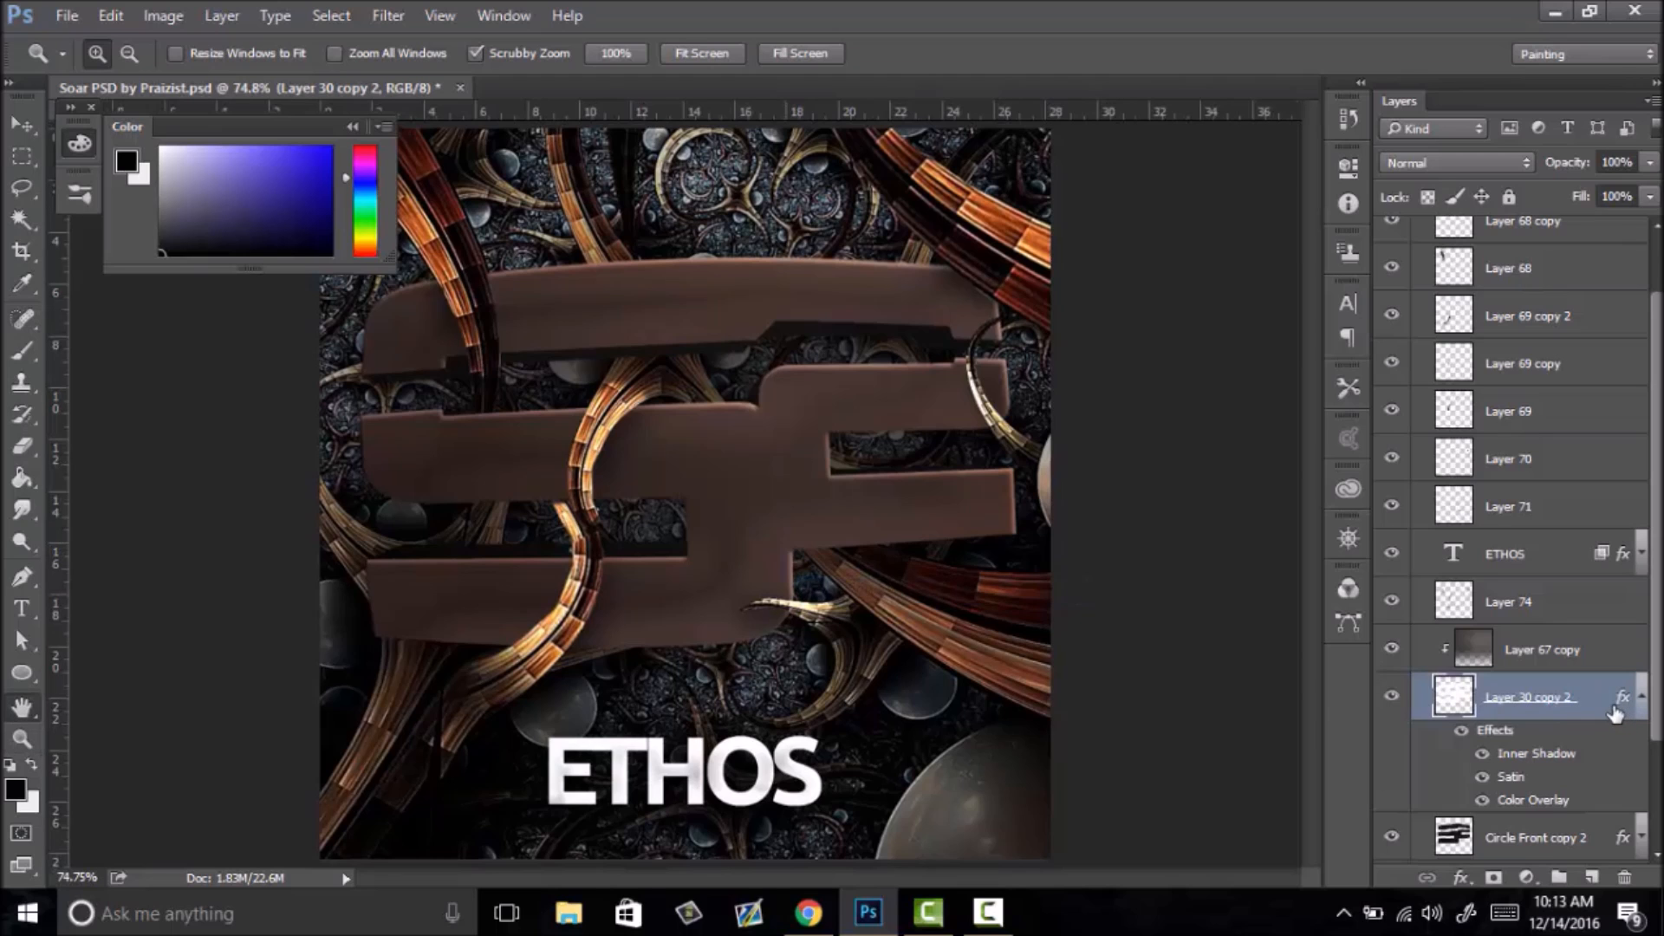
left_click_drag(910, 130, 1079, 420)
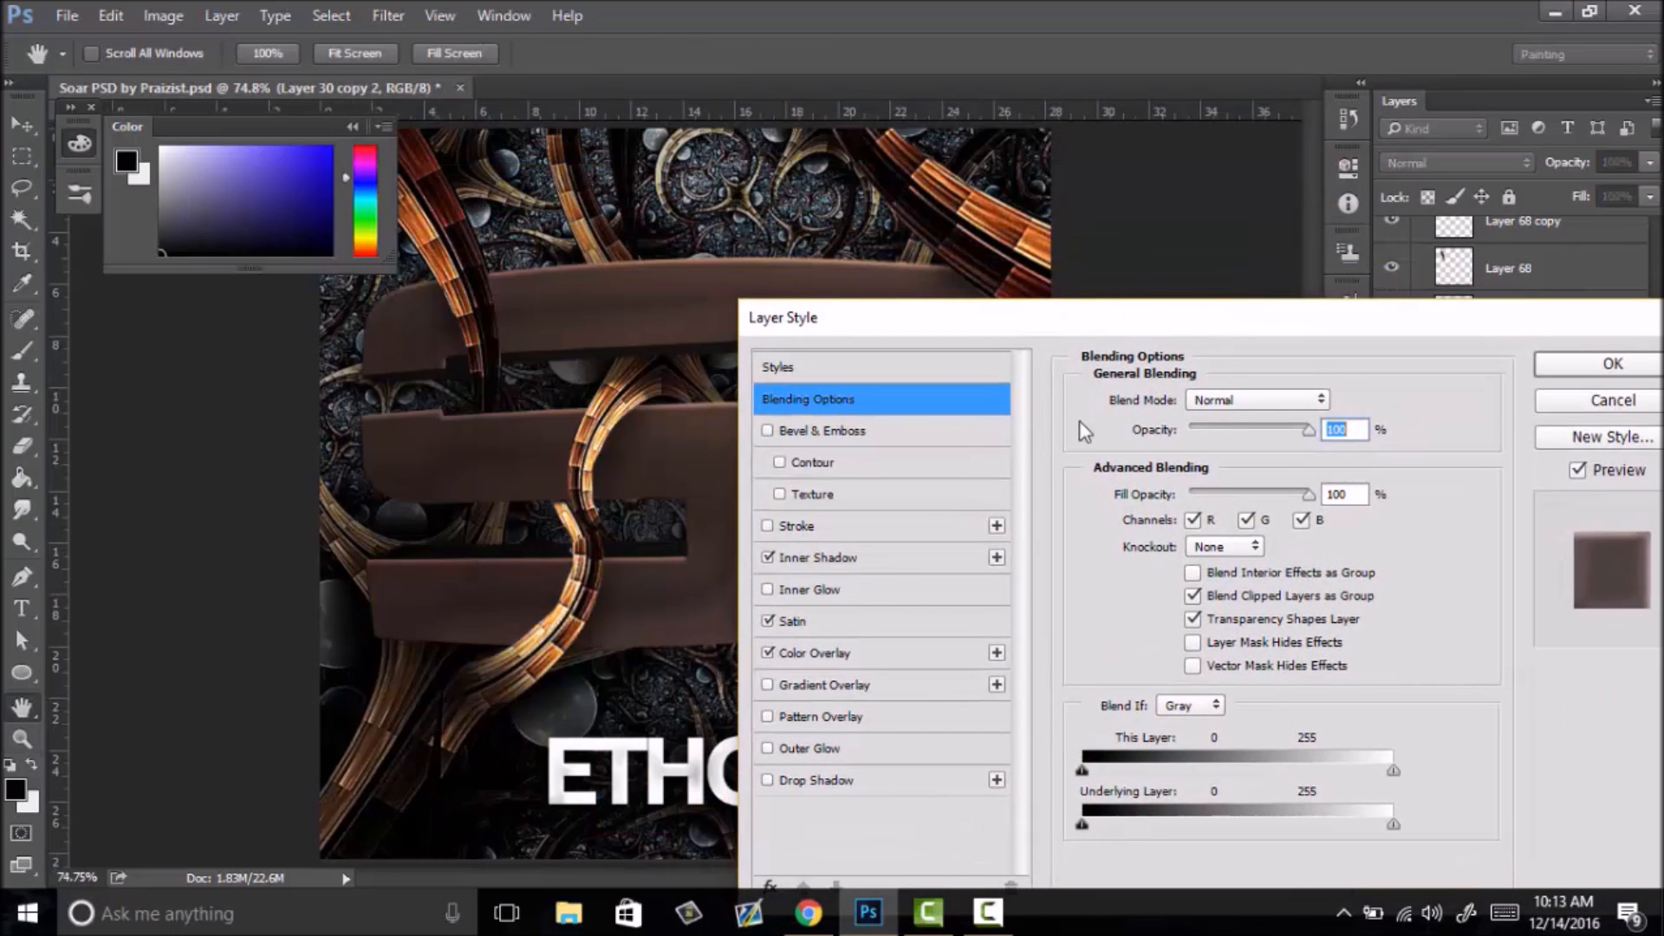
left_click(768, 589)
left_click(768, 590)
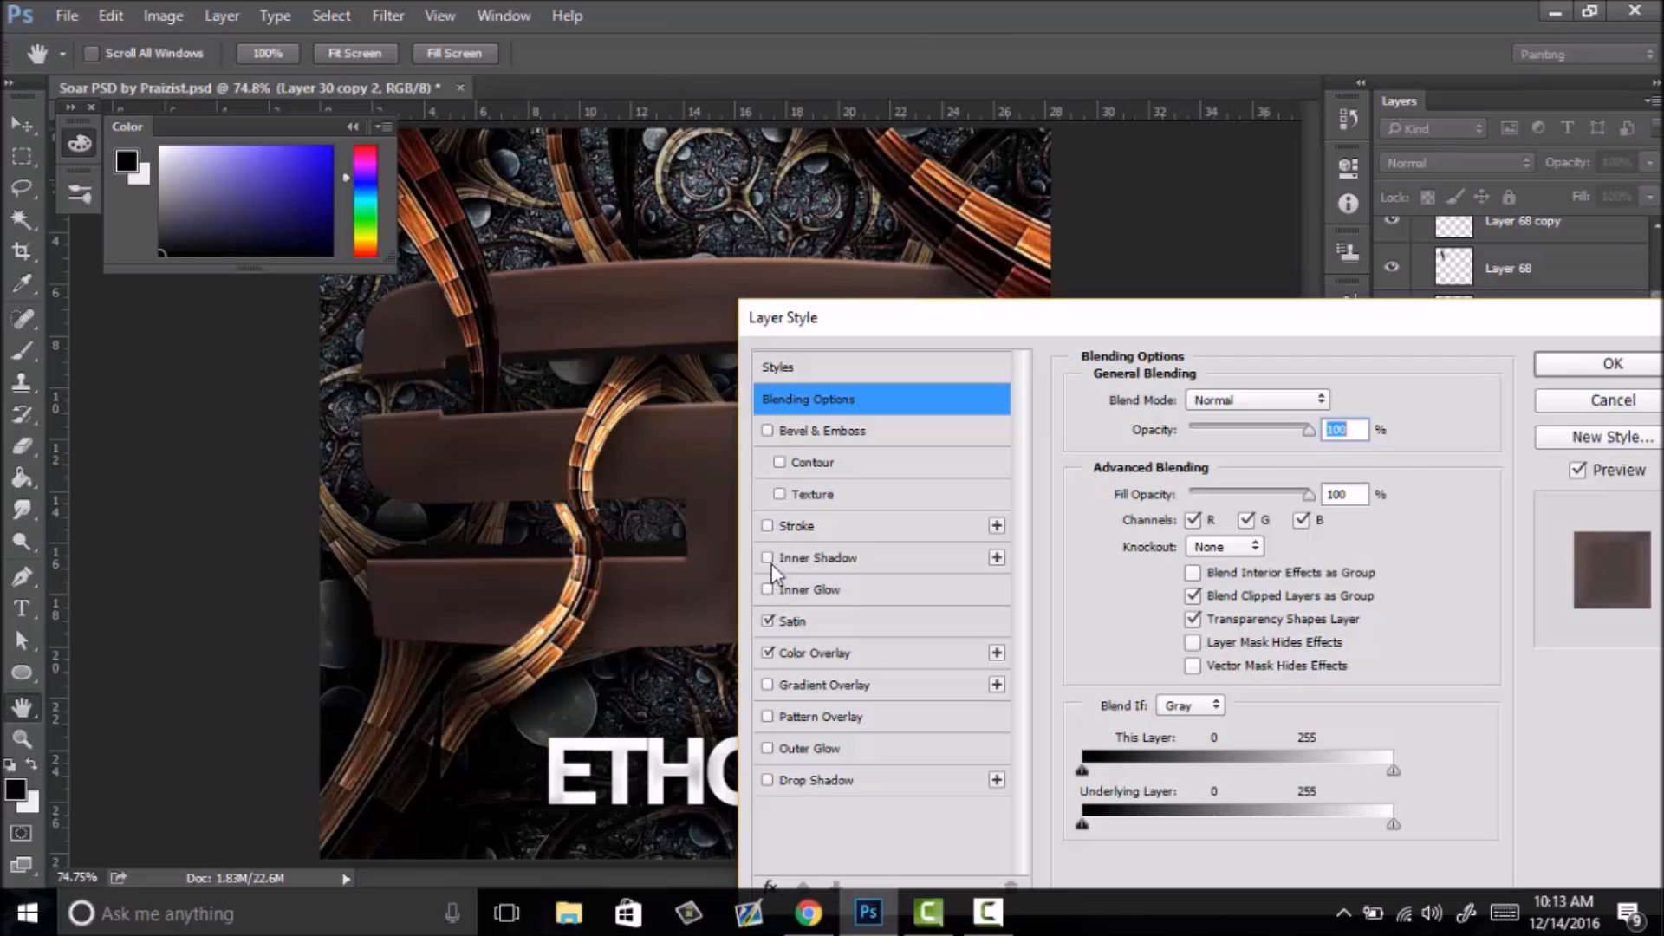
left_click(784, 560)
left_click(1183, 567)
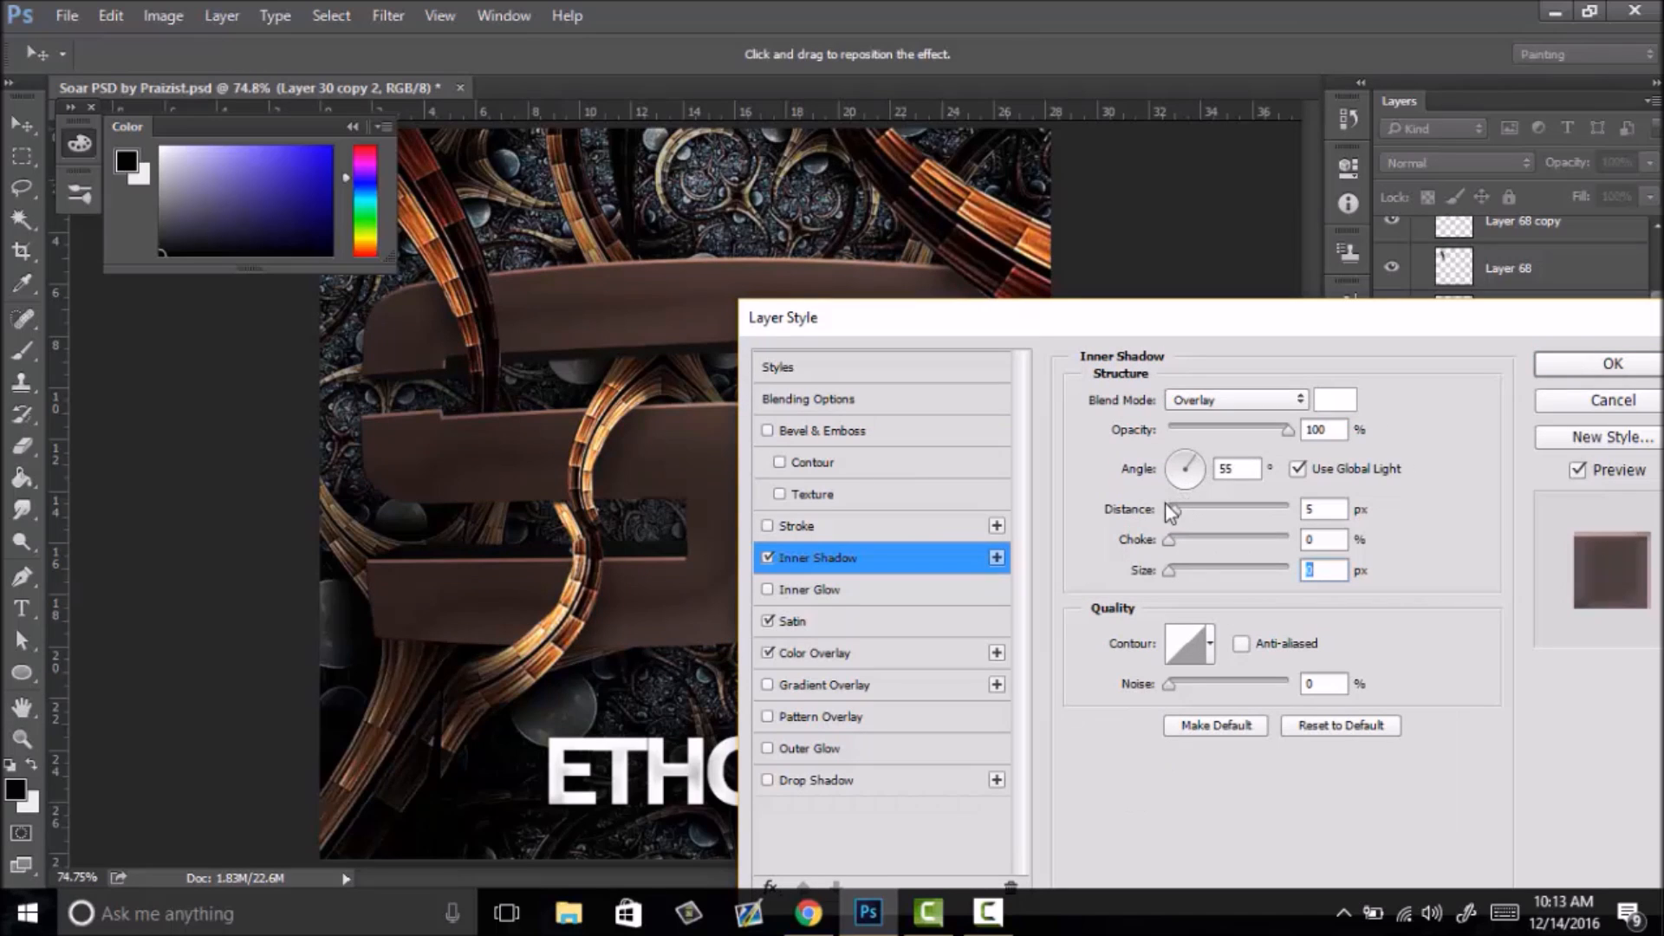
left_click_drag(1320, 510, 1215, 531)
type("3")
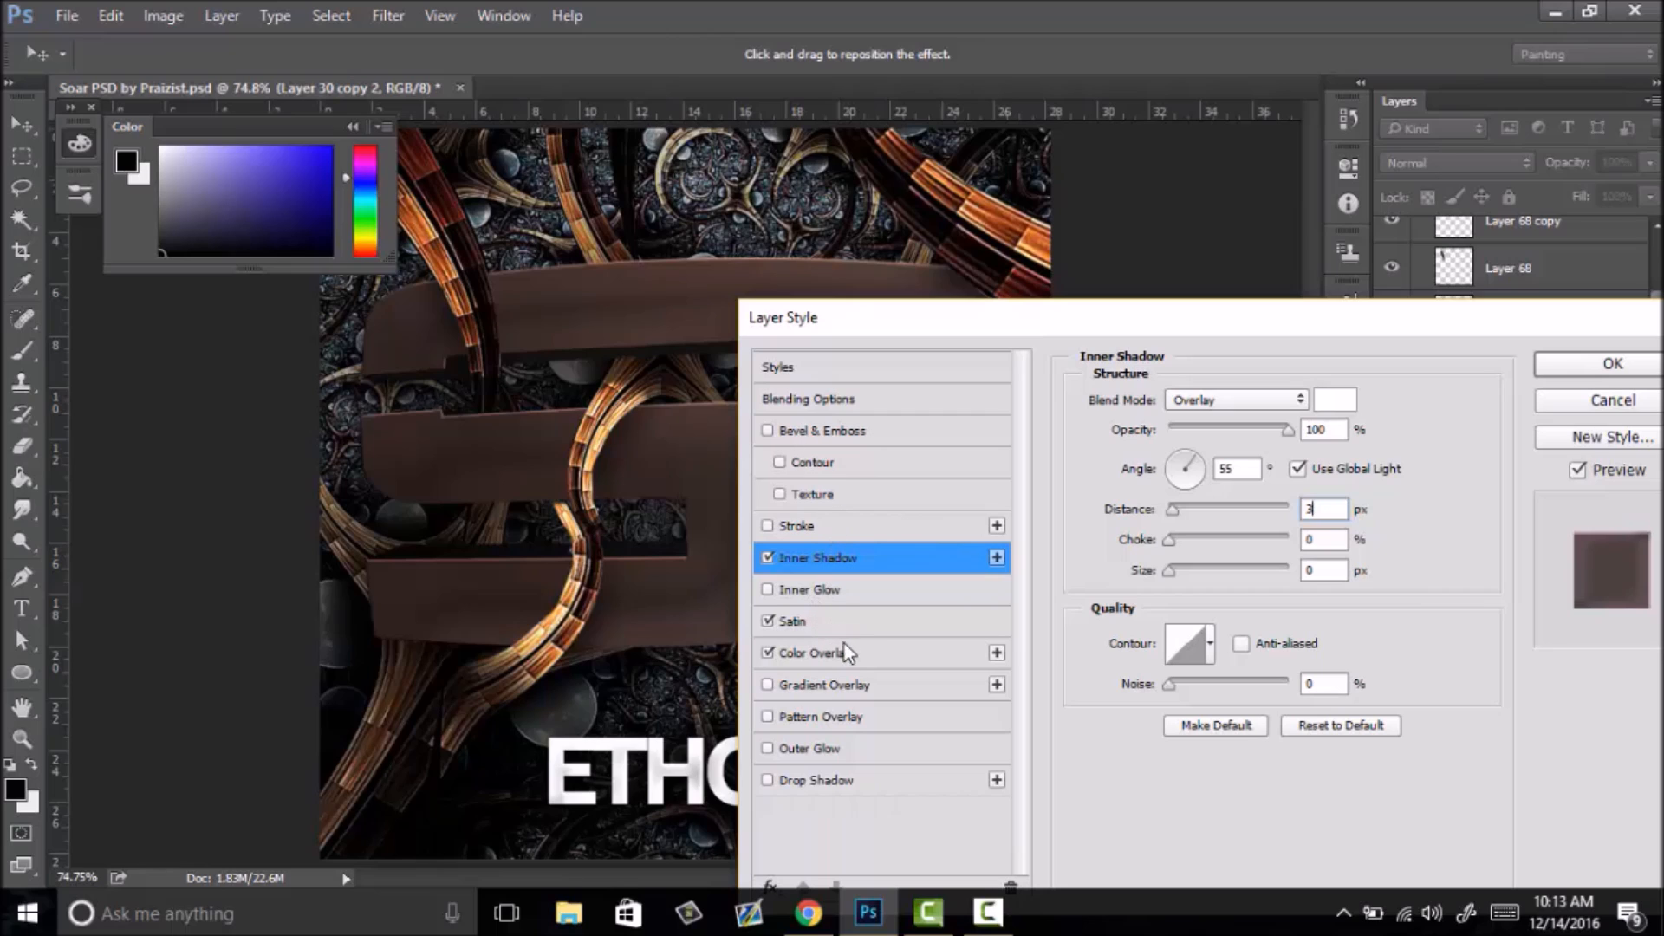
- Try Inner Glow, Stroke and Bevel & Emboss in turn on the logo layer
left_click(766, 591)
left_click(766, 594)
left_click(766, 525)
left_click(767, 526)
left_click(768, 431)
left_click(769, 432)
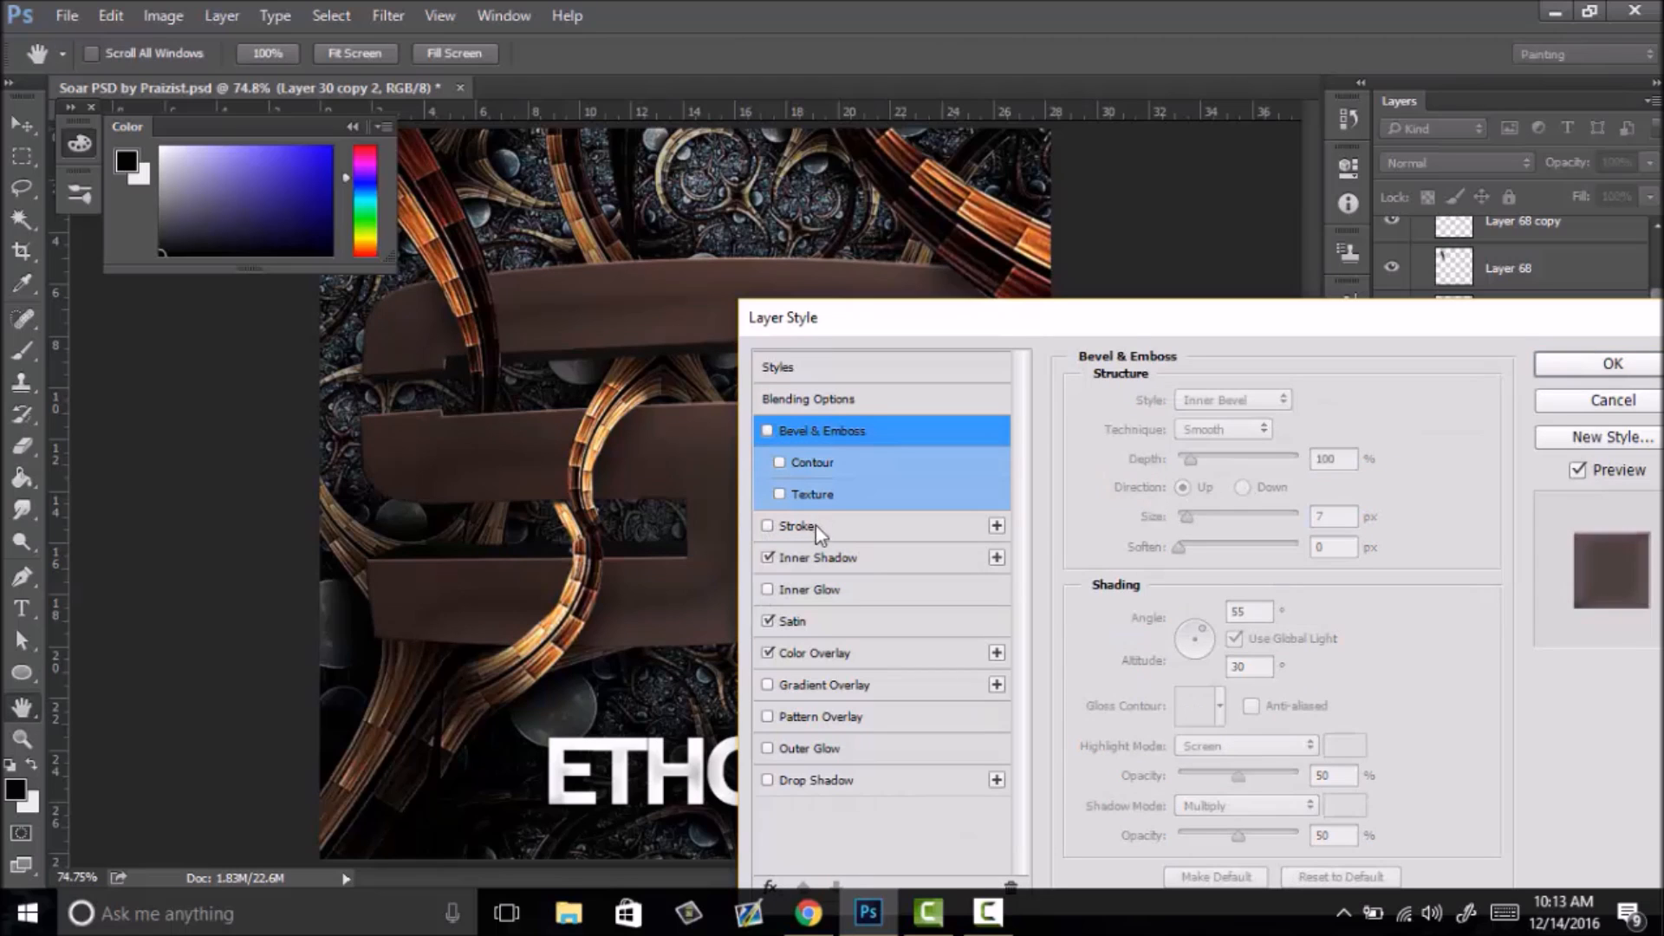
- Add a Gradient Overlay to the logo layer, cycle its blend modes from Color Burn through Subtract, and apply the layer style
left_click(768, 685)
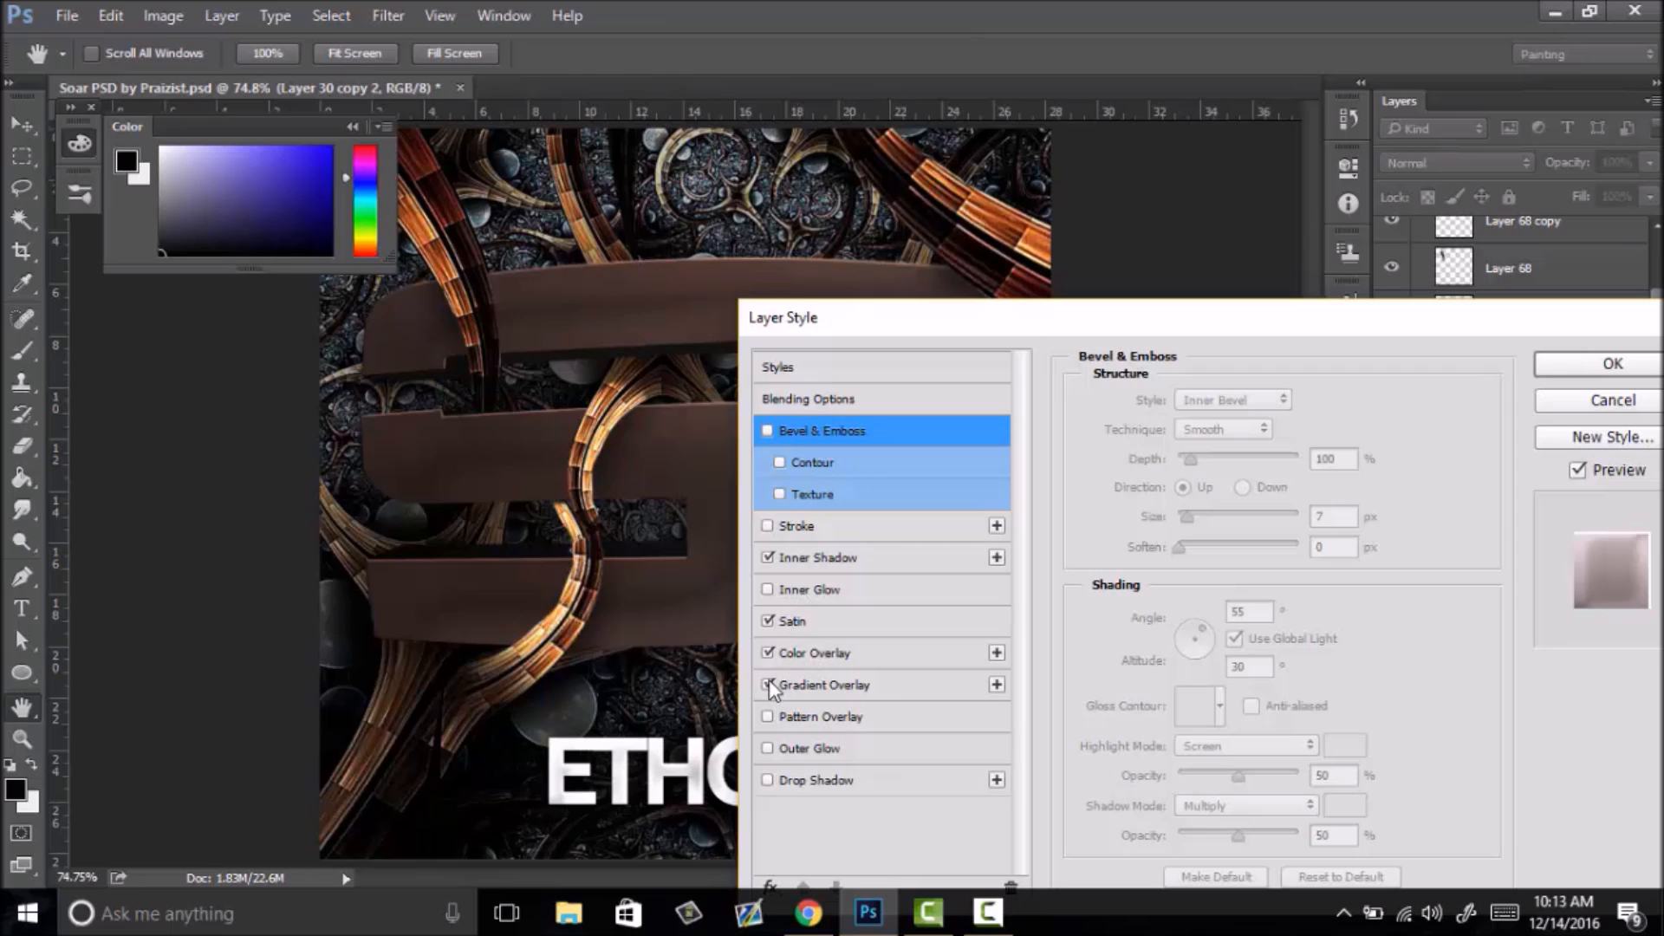
left_click(820, 683)
left_click(1295, 404)
left_click(1234, 418)
key("Down")
key("Down")
key("Down")
key("Down")
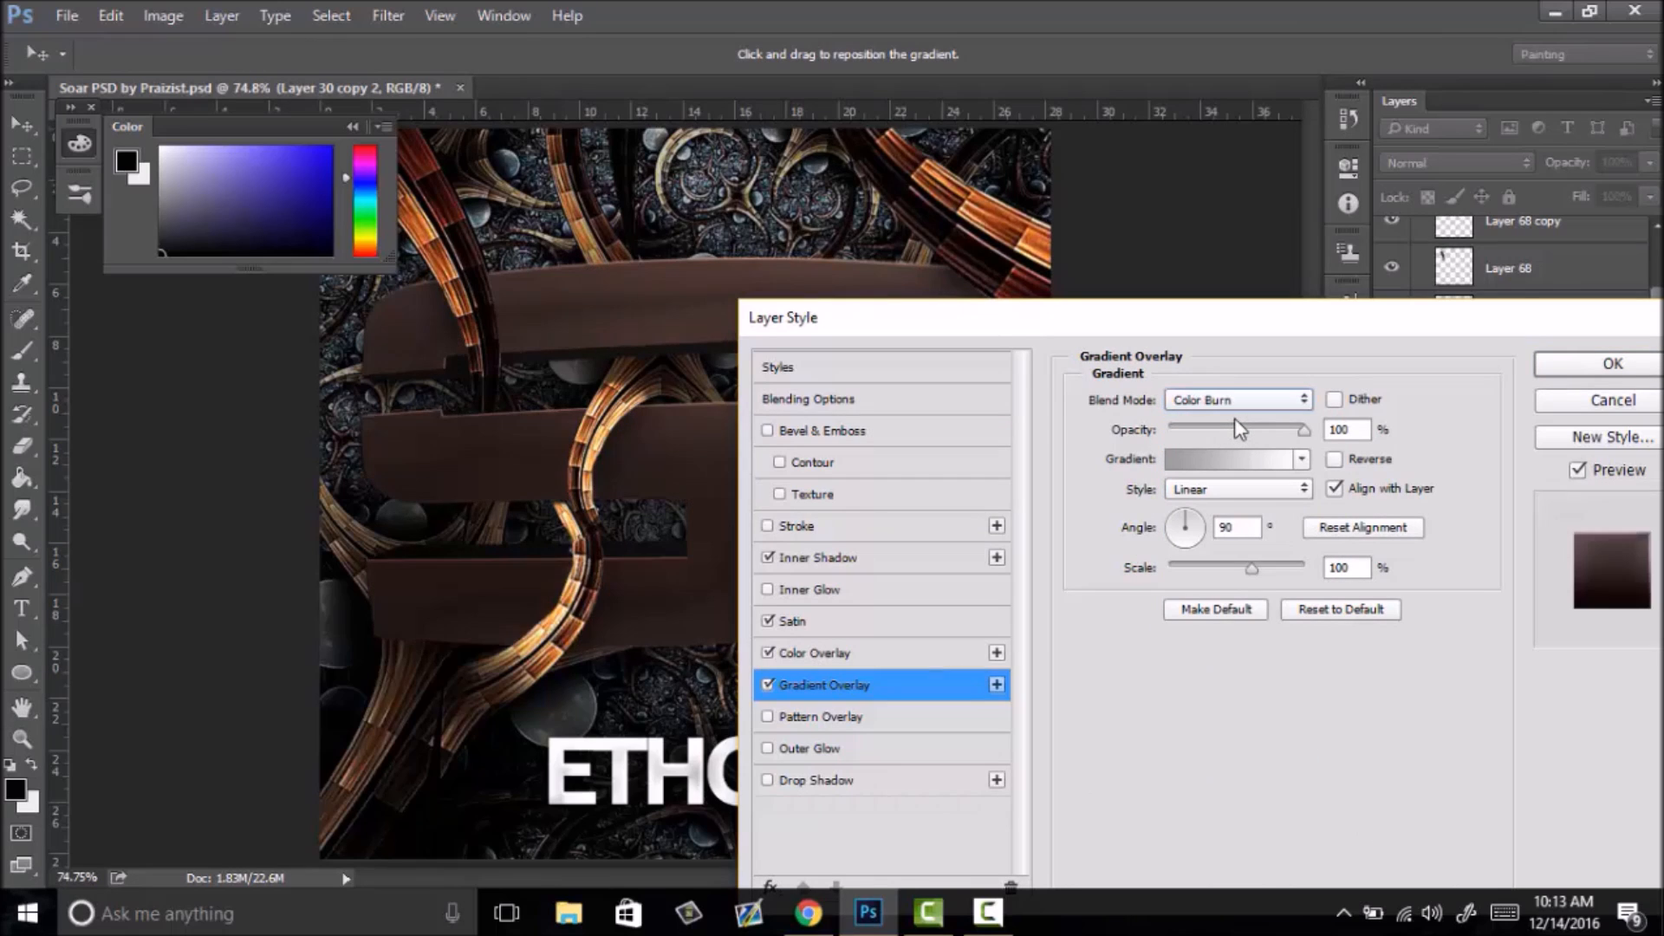
key("Up")
key("Down")
key("Down")
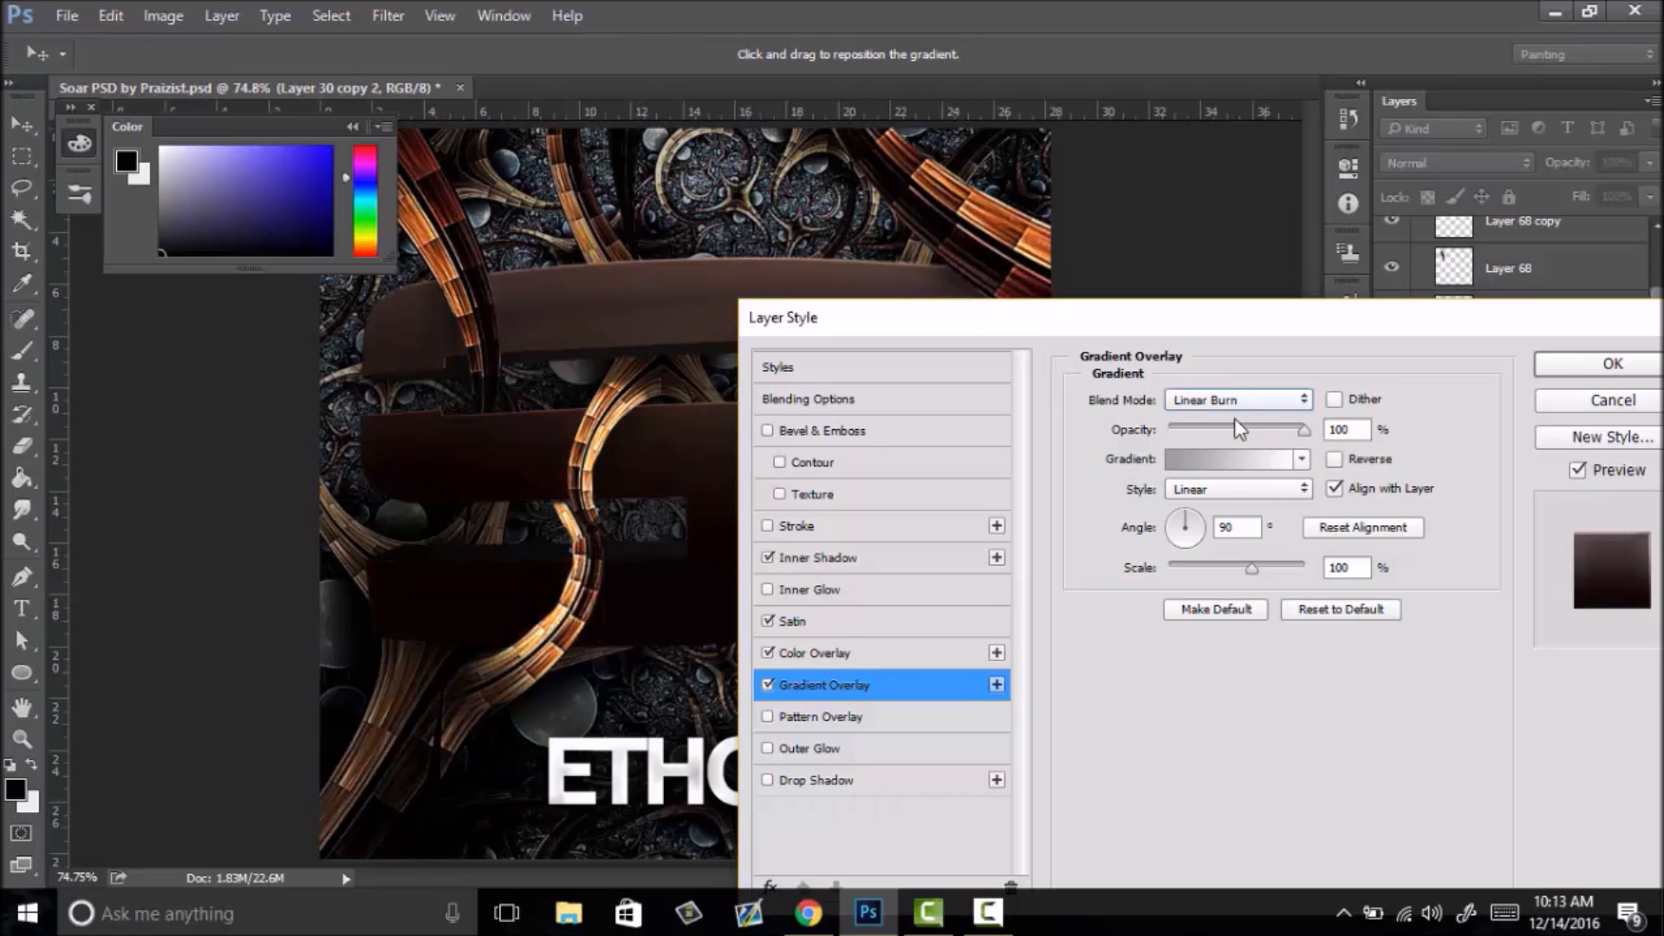
key("Down")
key("Down")
key("Down")
key("Down")
key("Down")
key("Down")
key("Down")
key("Down")
key("Up")
key("Down")
key("Down")
key("Down")
key("Down")
key("Down")
key("Down")
key("Down")
key("Down")
key("Down")
key("Down")
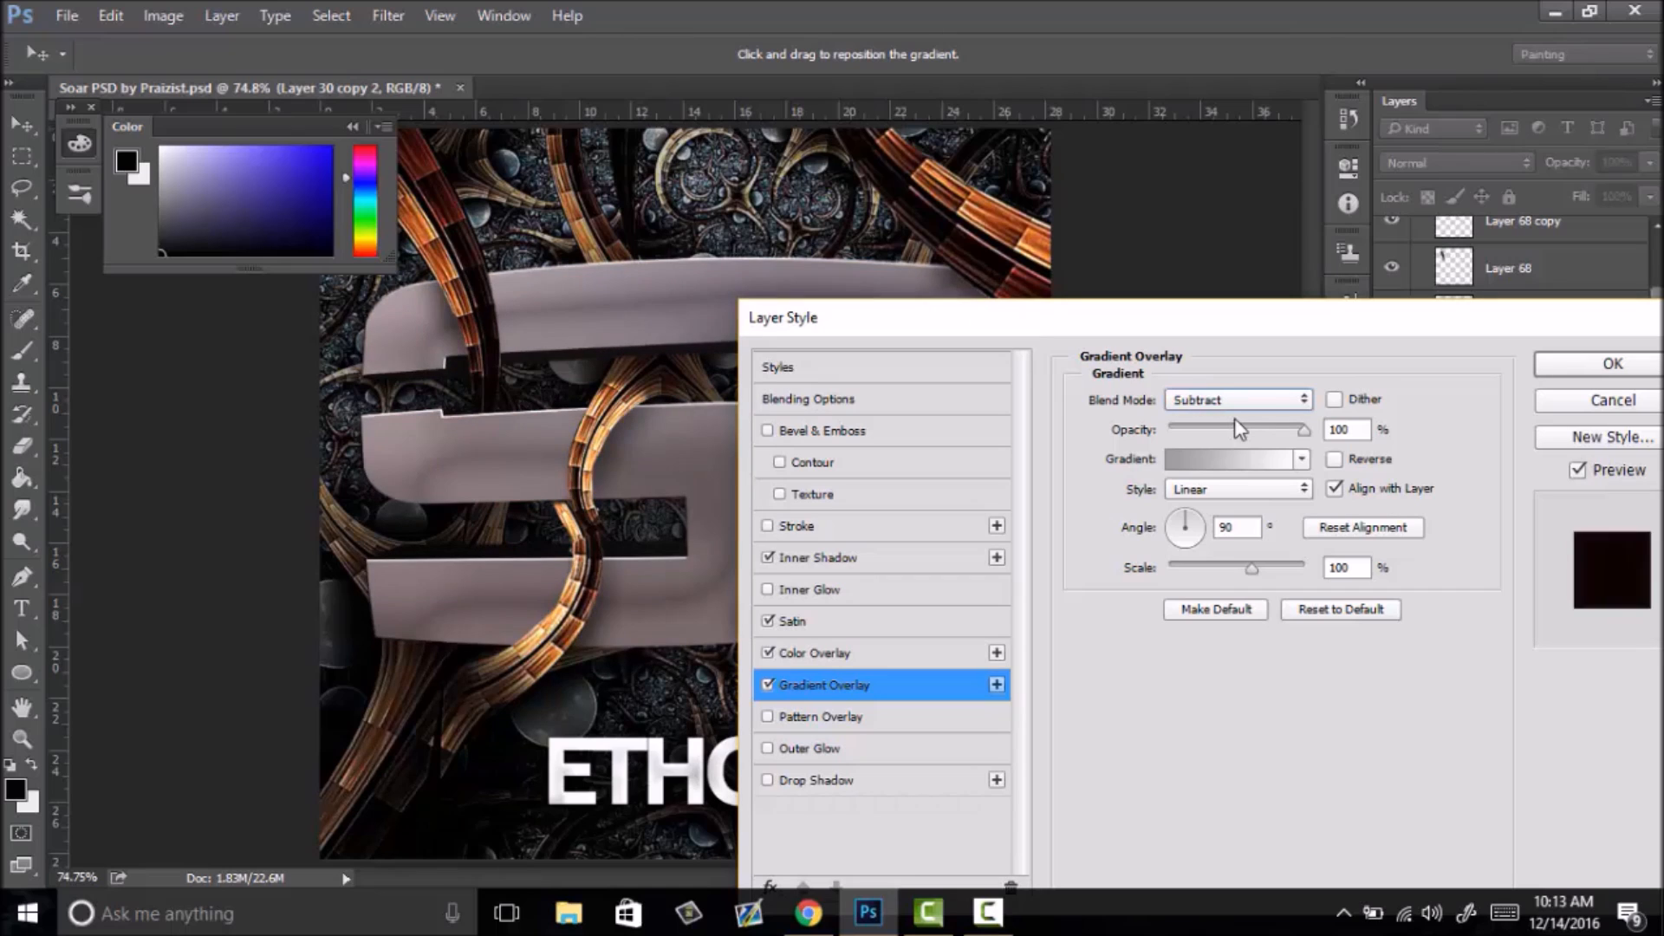
key("Up")
key("Return")
- Examine the styled logo fill both close up and in the whole image
left_click_drag(691, 499, 566, 559)
right_click(714, 511)
left_click(746, 526)
right_click(789, 465)
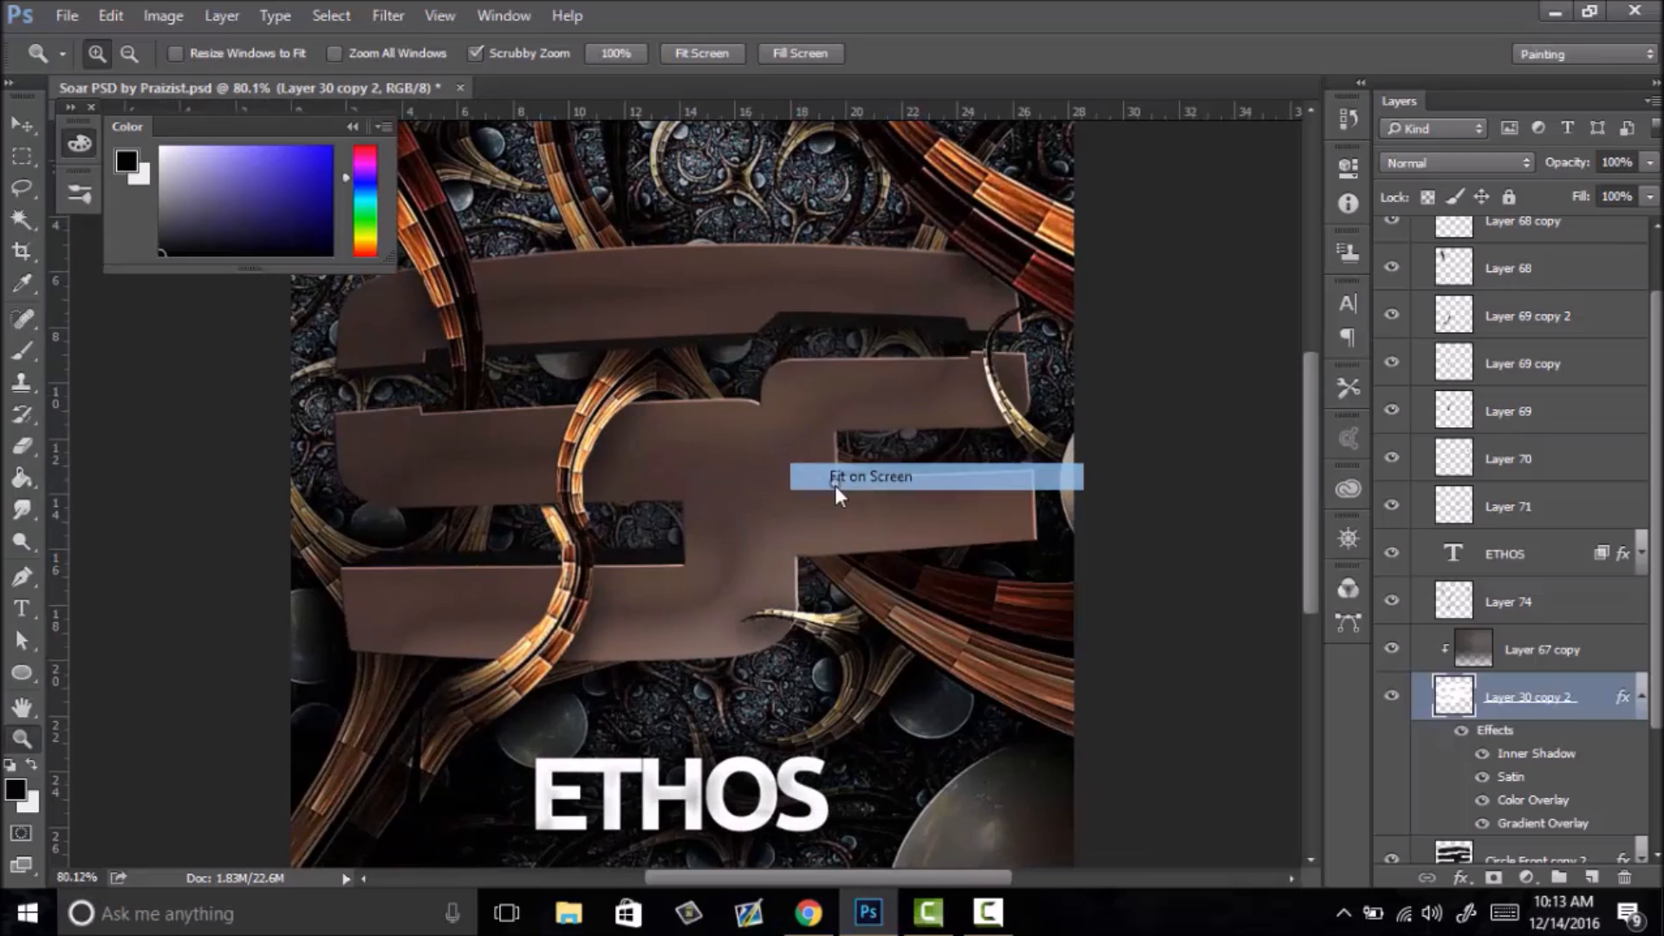
left_click(837, 487)
left_click_drag(733, 527, 672, 553)
left_click(705, 509)
right_click(708, 516)
left_click(783, 534)
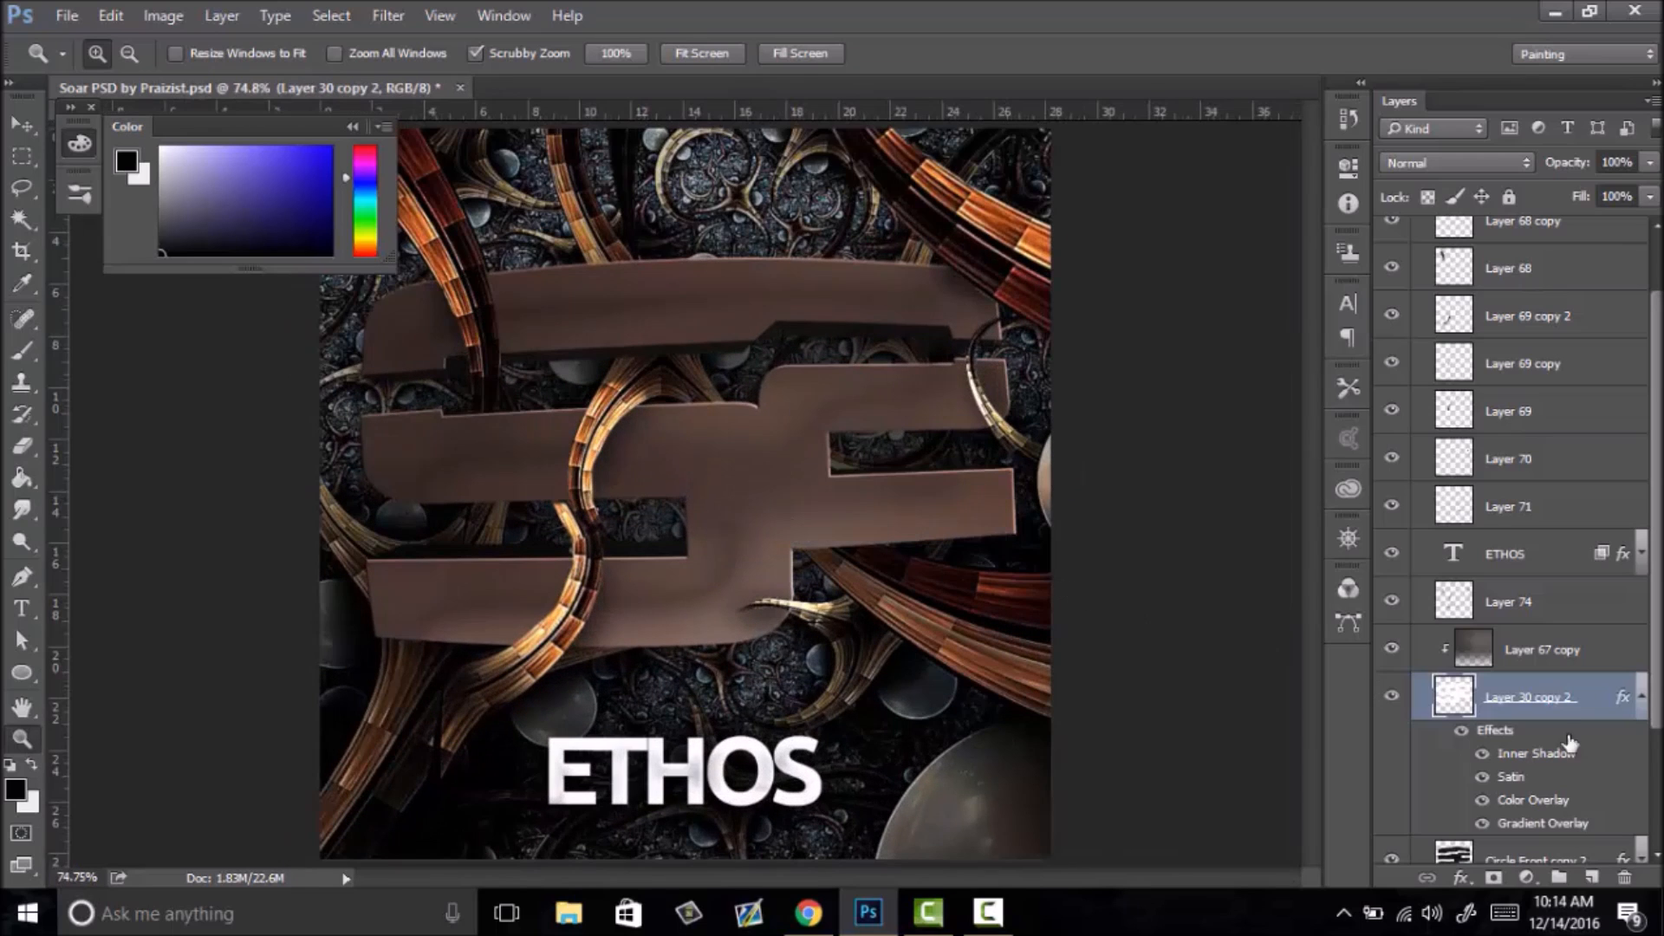
- Collapse the effects list of Layer 30 copy 2 and set the opacity of Layer 73 to 59%
left_click(1641, 695)
scroll(1654, 693, "down", 1)
left_click(1576, 747)
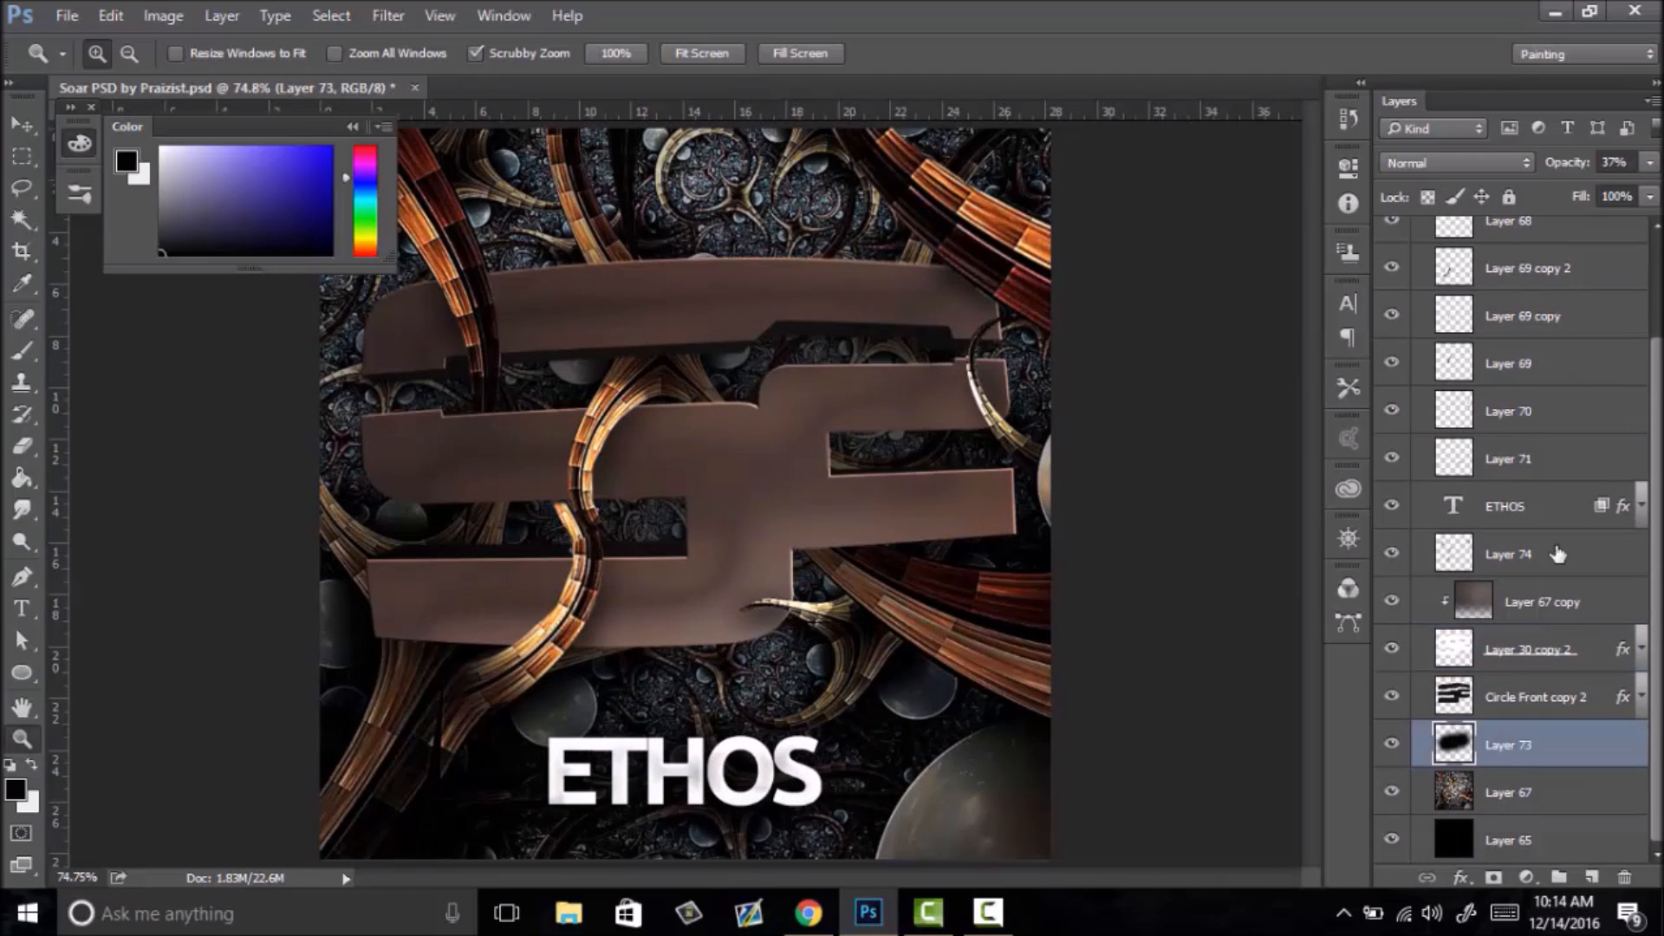
left_click_drag(1570, 167, 1591, 180)
- Examine the dark shading behind the logo close up, at reduced size and in the whole image
left_click_drag(880, 428, 780, 505)
left_click_drag(686, 419, 792, 401)
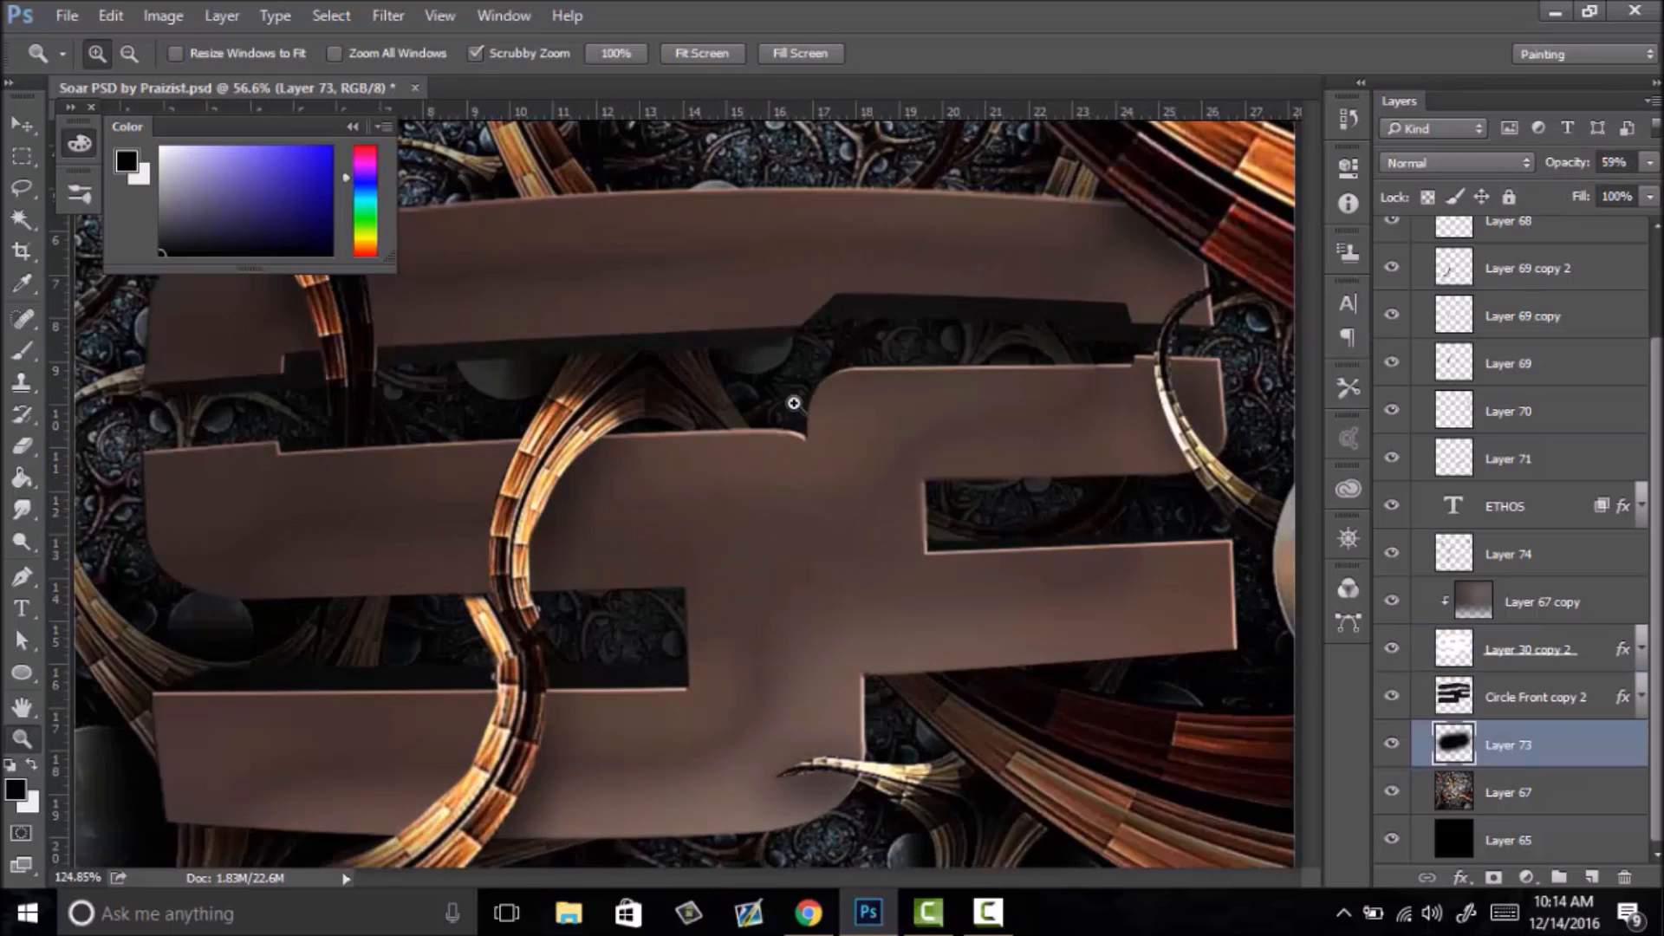
left_click_drag(618, 549, 665, 520)
right_click(695, 503)
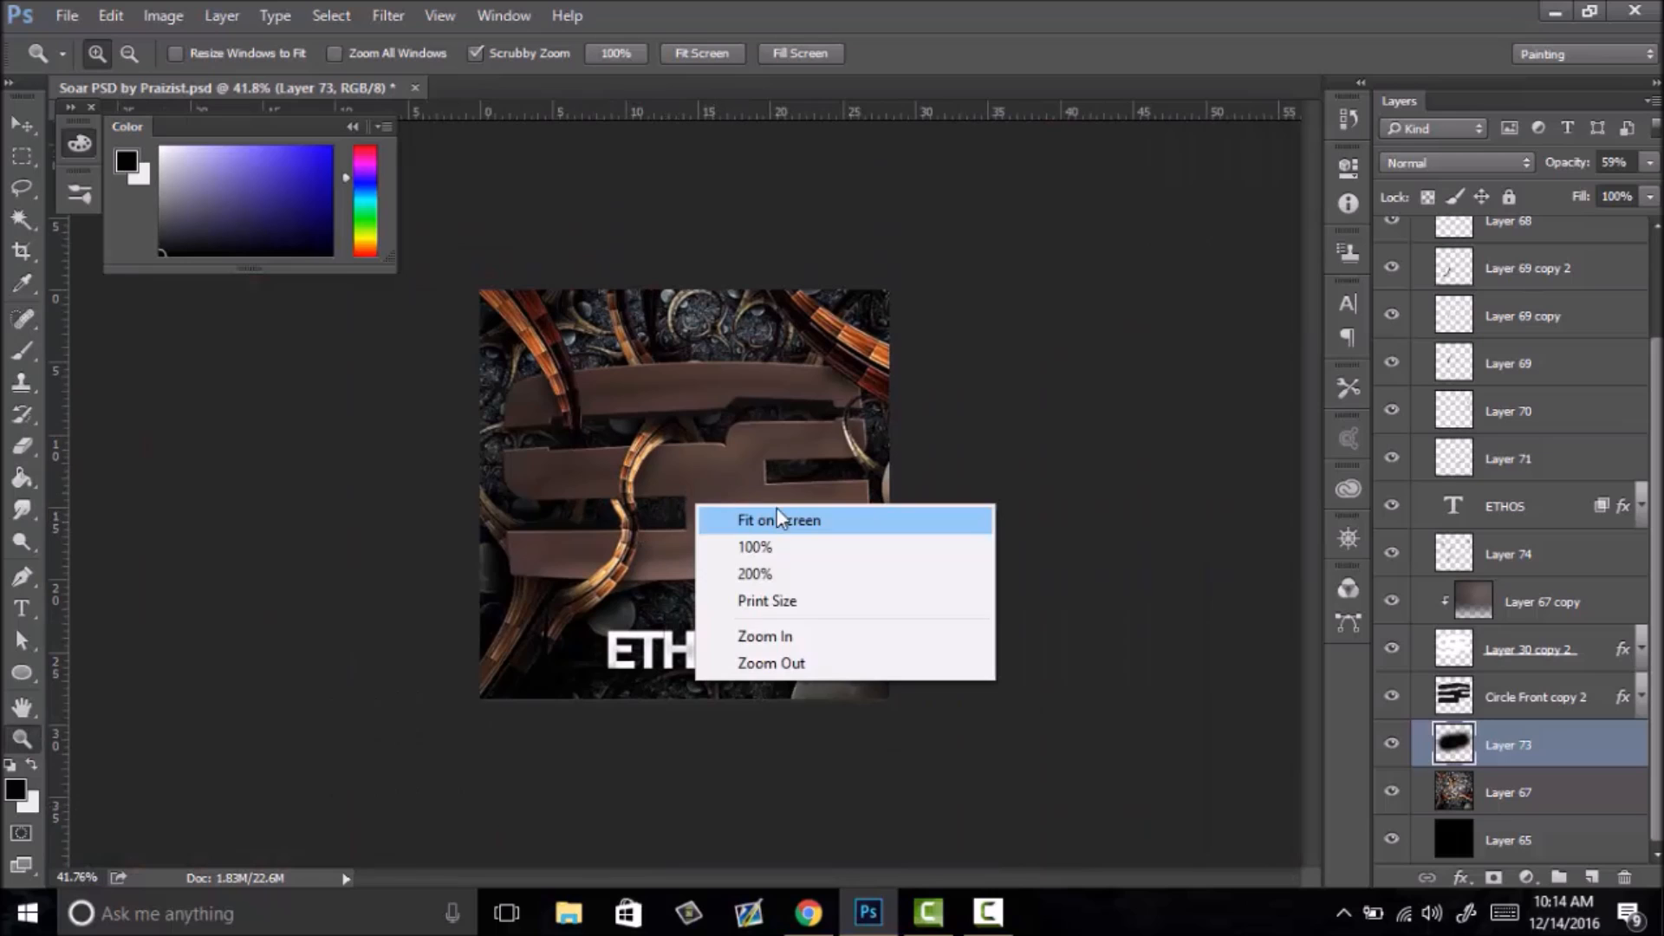
left_click(776, 520)
left_click_drag(780, 491, 672, 545)
right_click(743, 476)
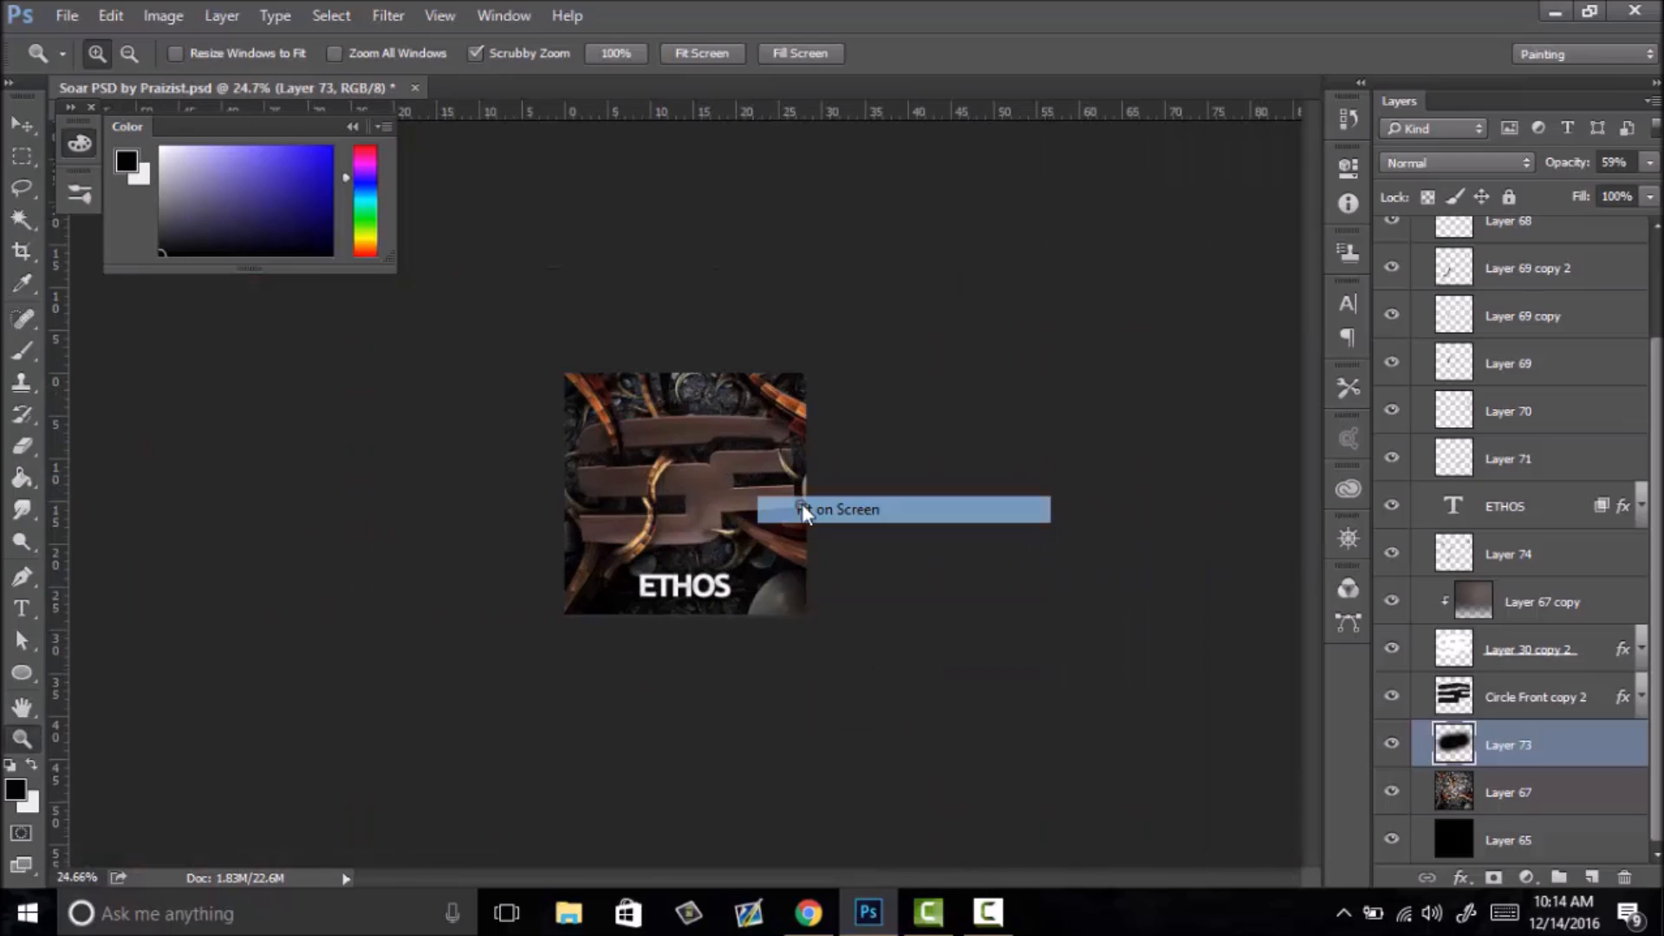
left_click(819, 518)
- Rasterize the layer style of Layer 30 copy 2, merge it with the clipped Layer 67 copy and check the whole image
right_click(1543, 650)
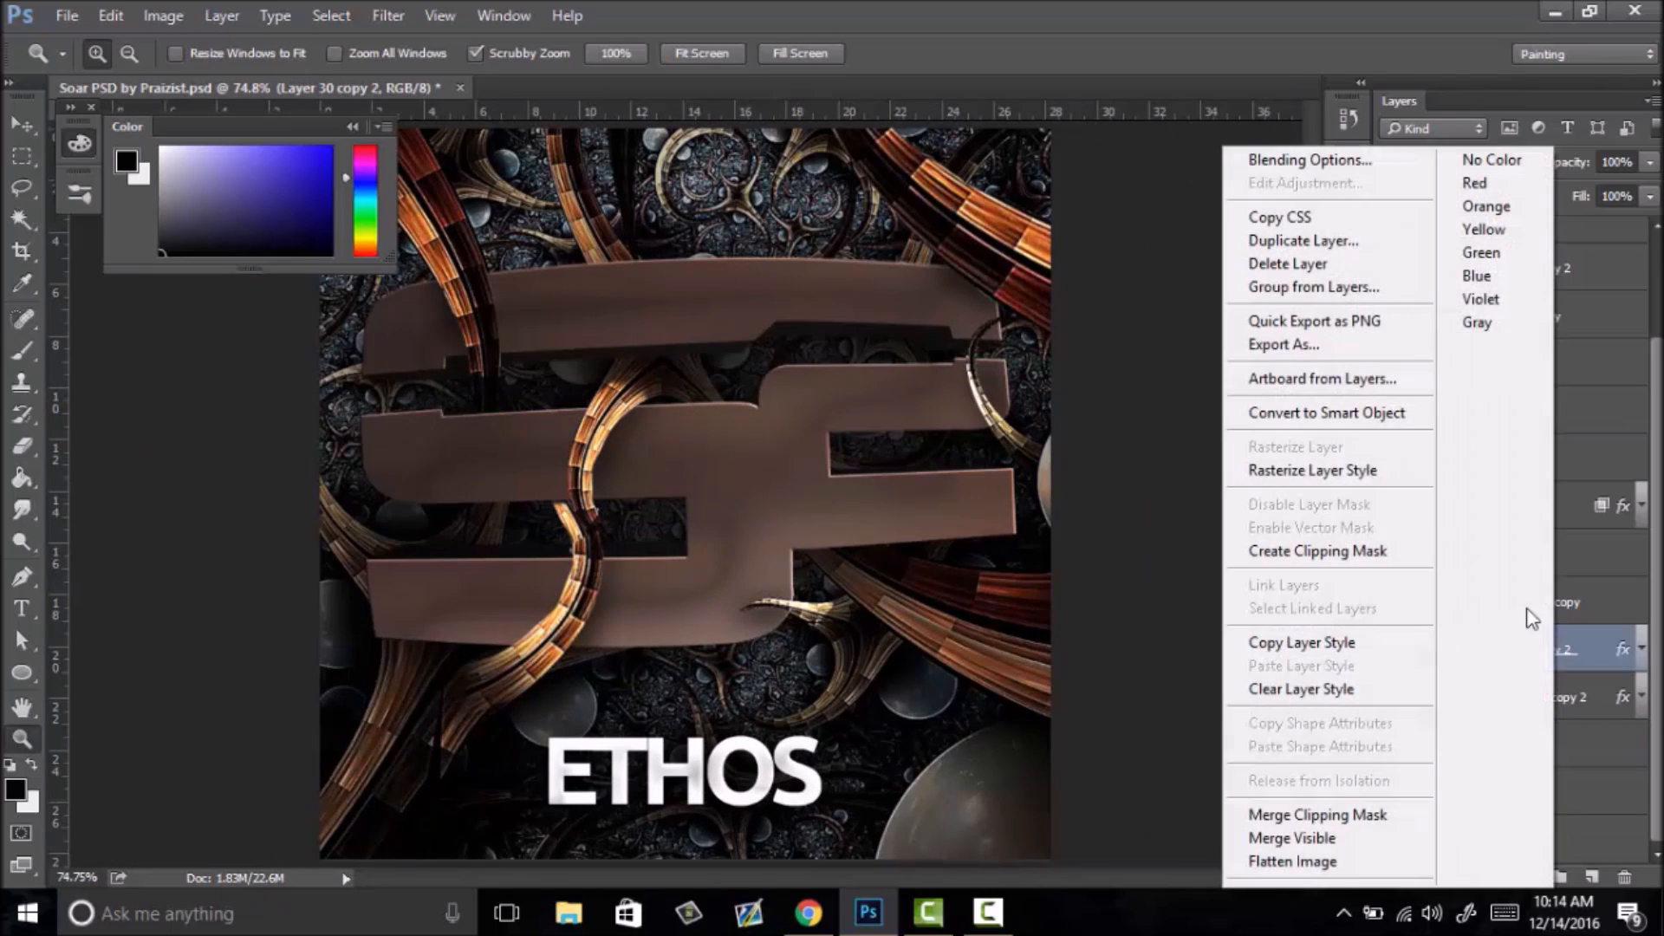
left_click(1362, 477)
left_click(1546, 601)
right_click(1546, 601)
left_click(1595, 621)
key("ctrl+z")
left_click(1531, 647)
left_click(1540, 610, "shift")
right_click(1550, 650)
left_click(1343, 809)
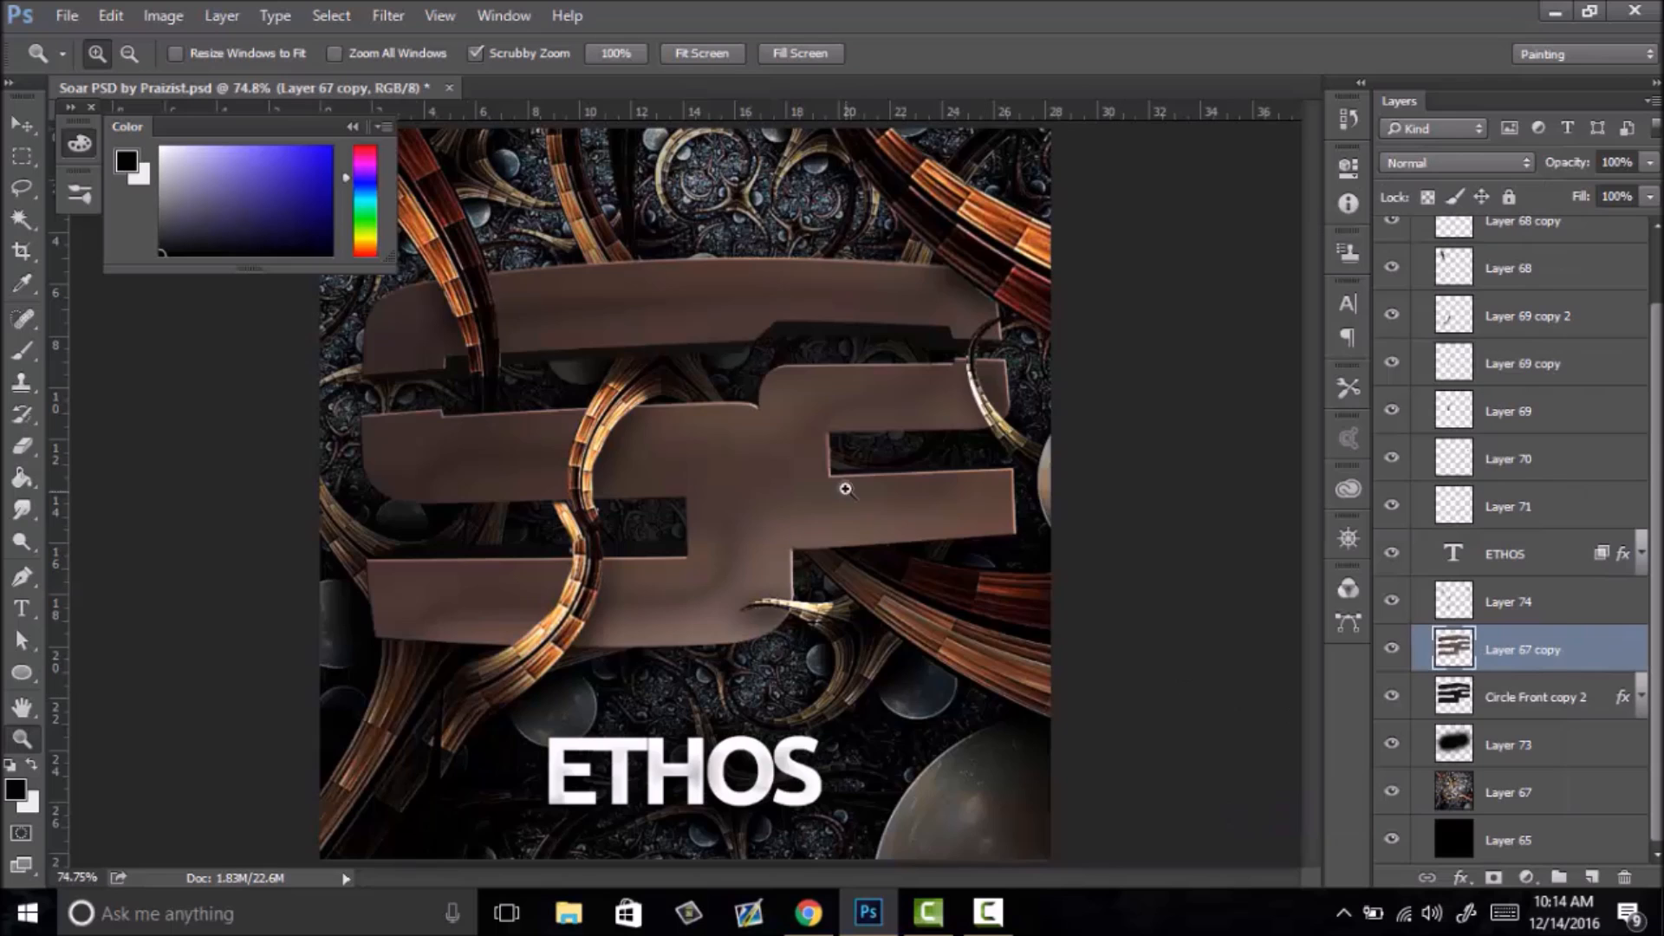
left_click_drag(846, 488, 773, 499)
right_click(777, 515)
left_click(823, 533)
- Try inverting the colours of Circle Front copy 2 and those of the merged Layer 67 copy
left_click(1445, 696)
left_click_drag(715, 408, 763, 504)
right_click(762, 505)
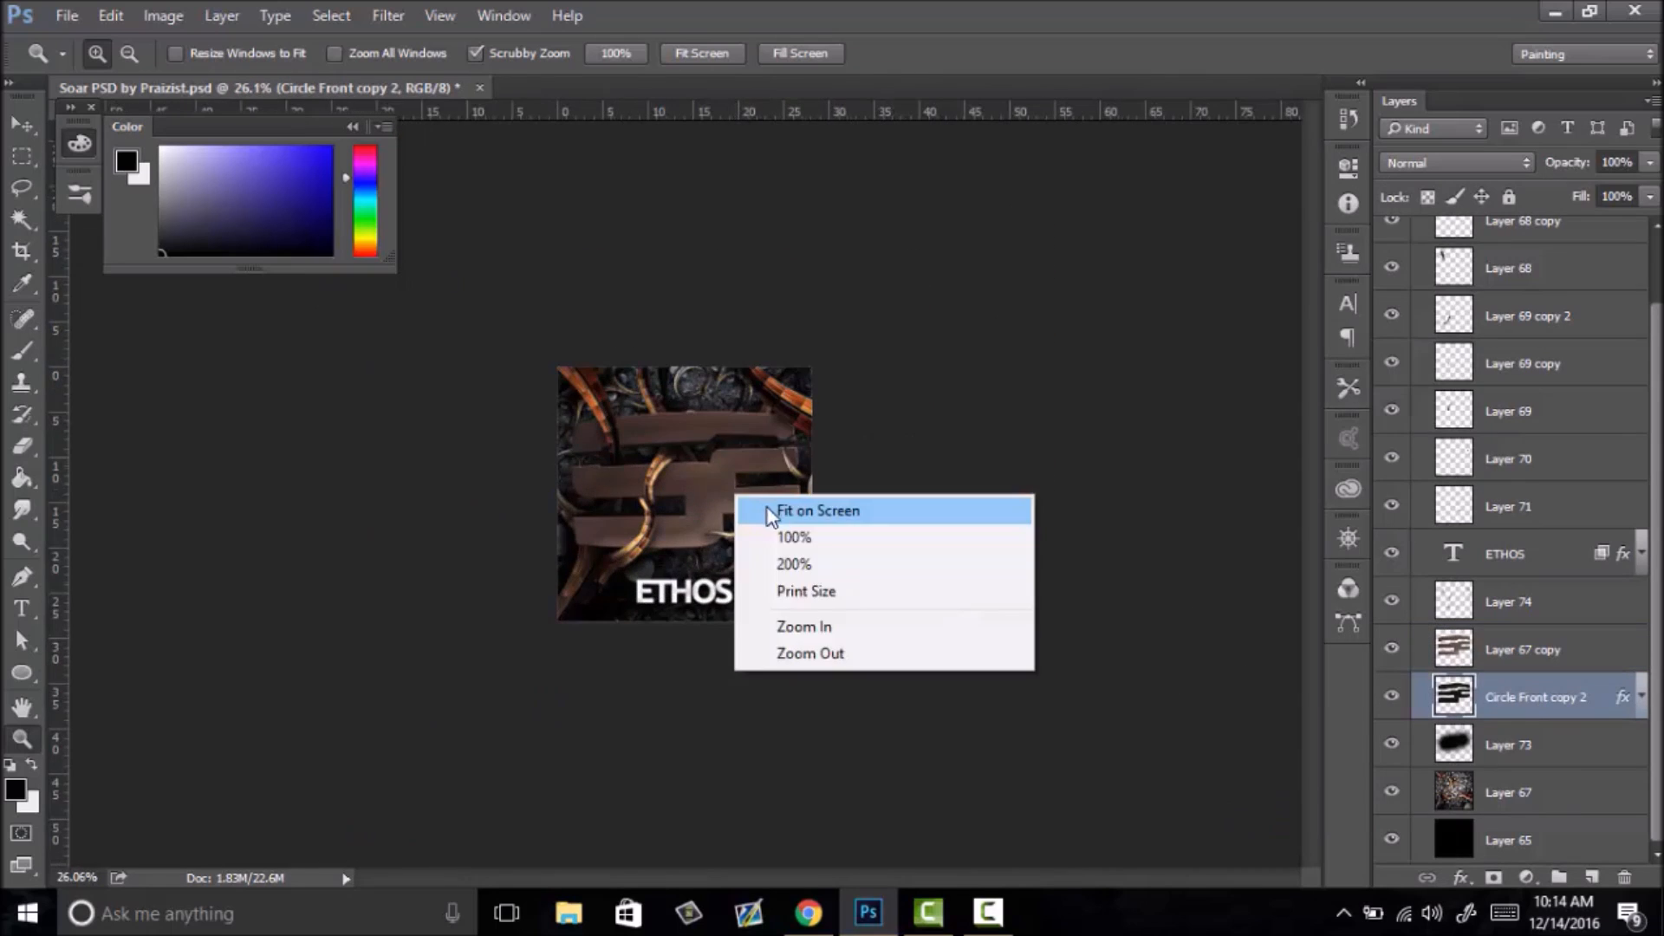
left_click(773, 512)
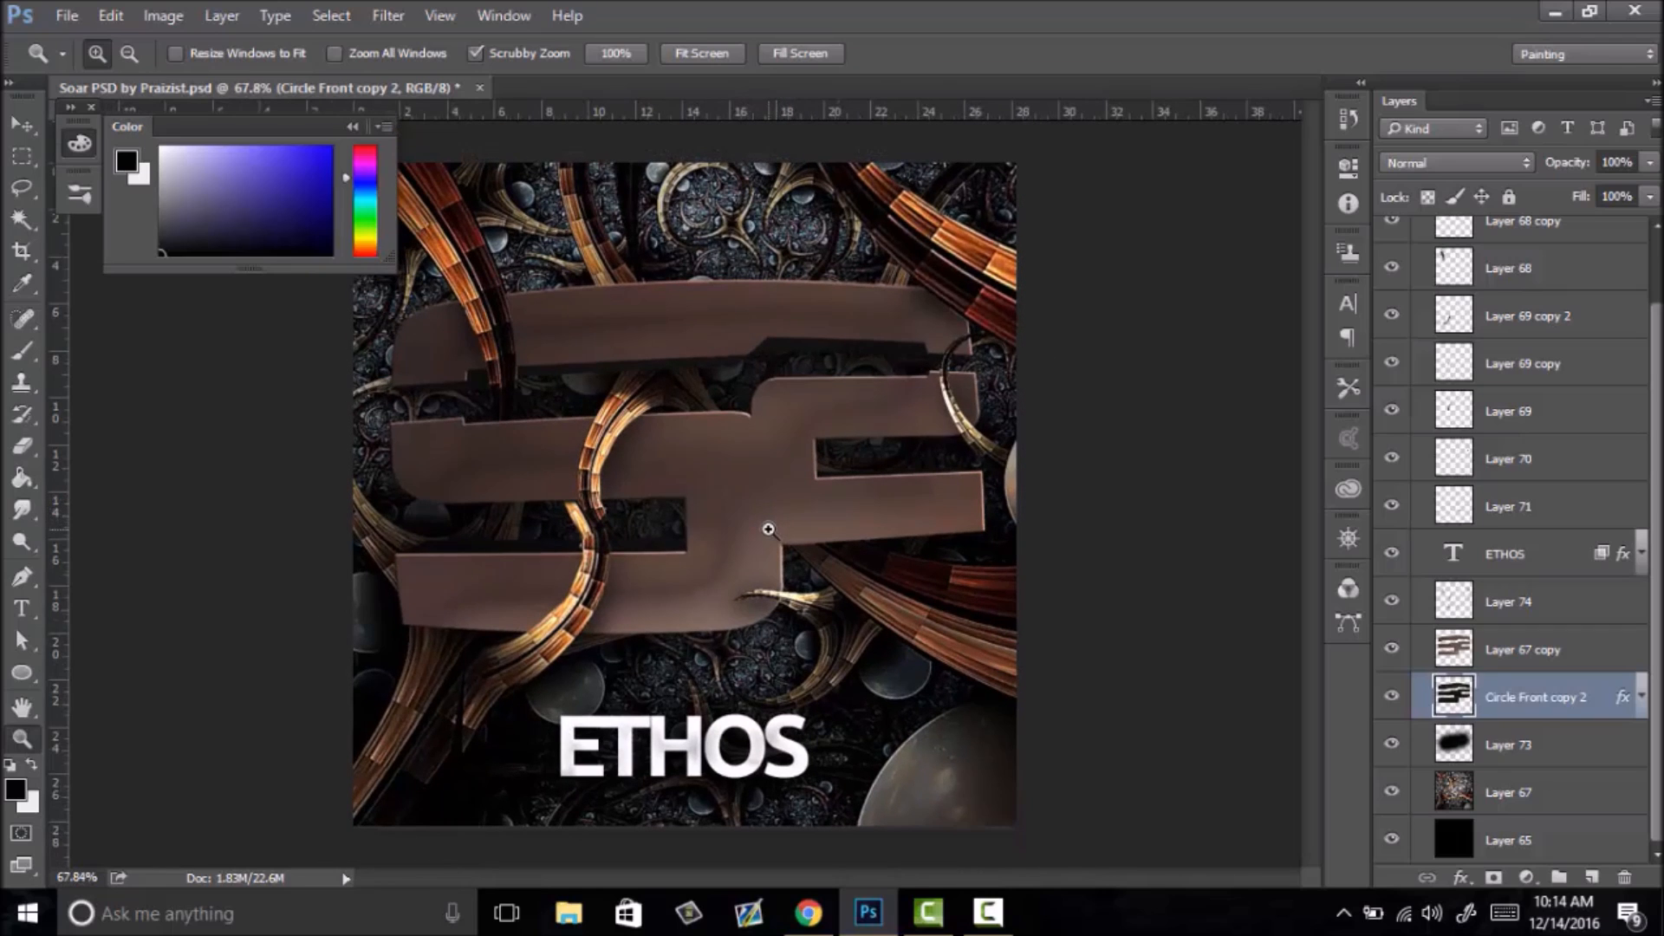
key("ctrl+i")
key("ctrl+i")
left_click(1577, 662)
key("ctrl+i")
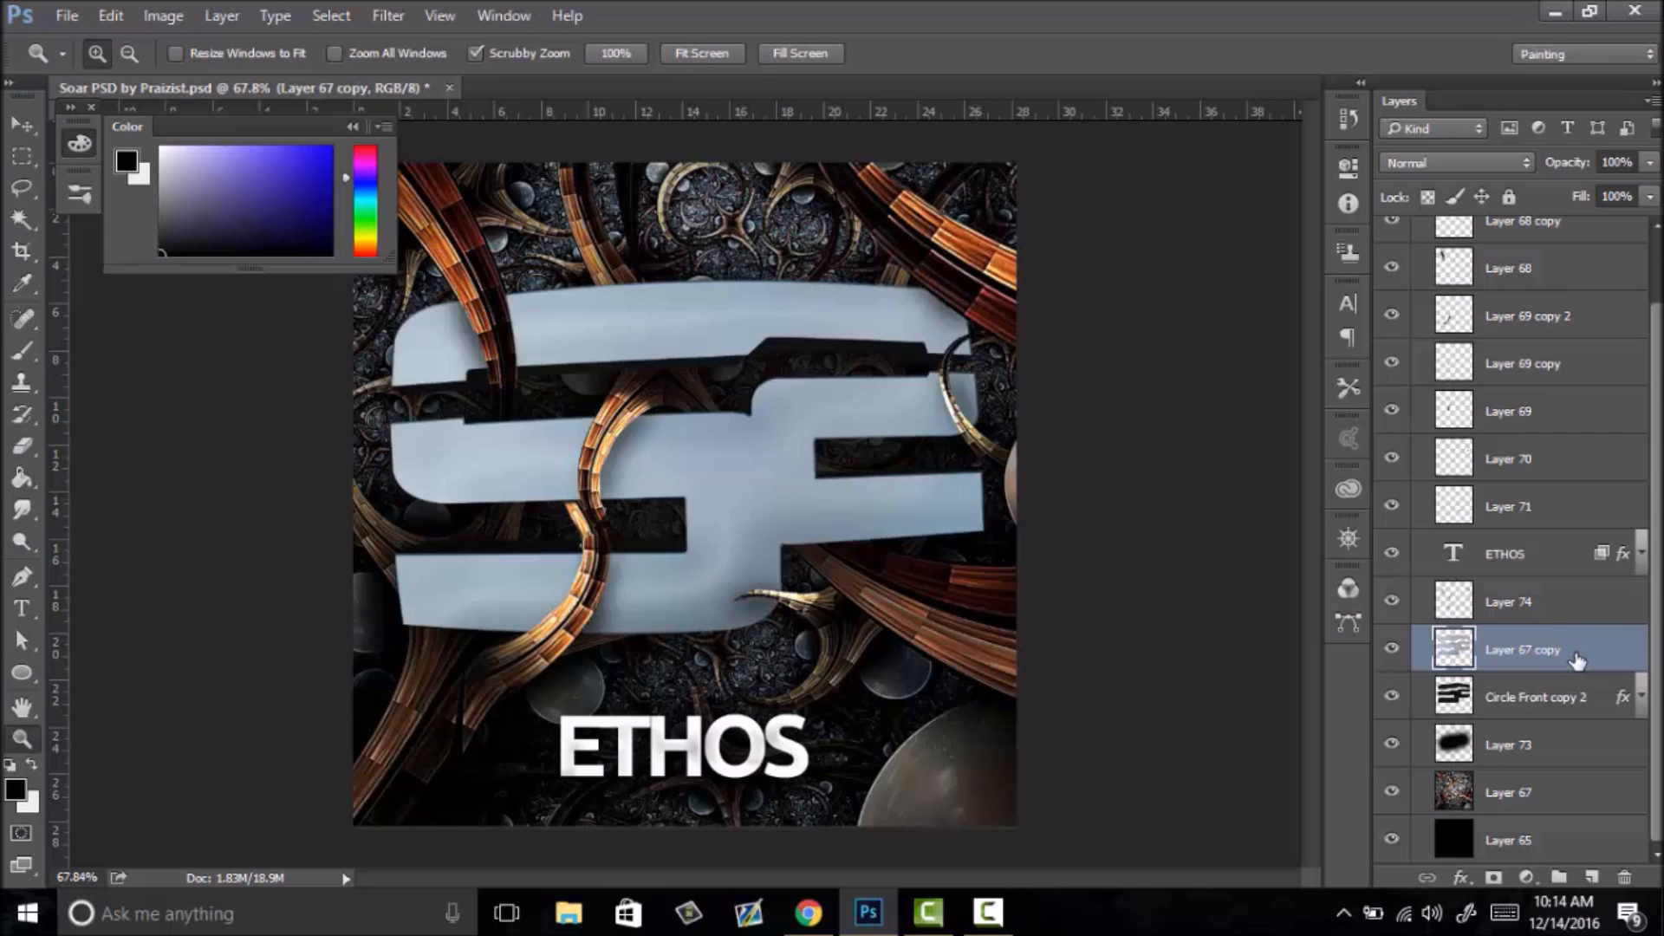
key("ctrl+i")
- Duplicate the Layer 67 background fractal and set the duplicate's opacity to 76%
mouse_move(710, 474)
left_mouse_down()
mouse_move(627, 538)
mouse_move(731, 491)
left_mouse_up()
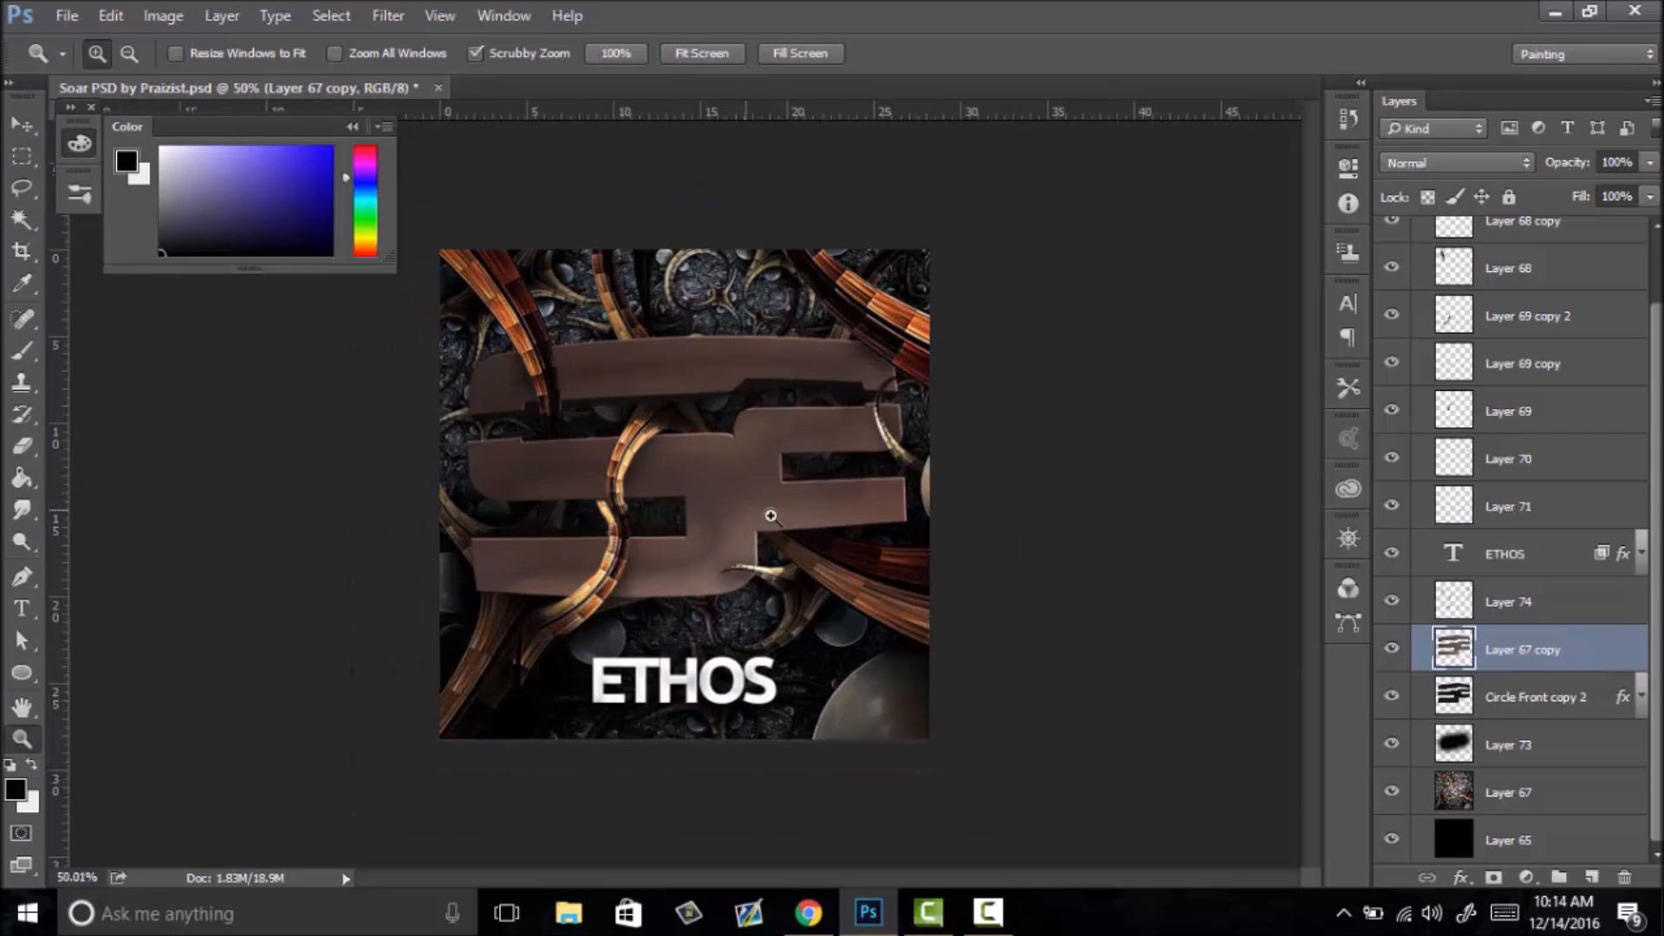
left_click(1507, 790)
key("ctrl+j")
key("7")
key("6")
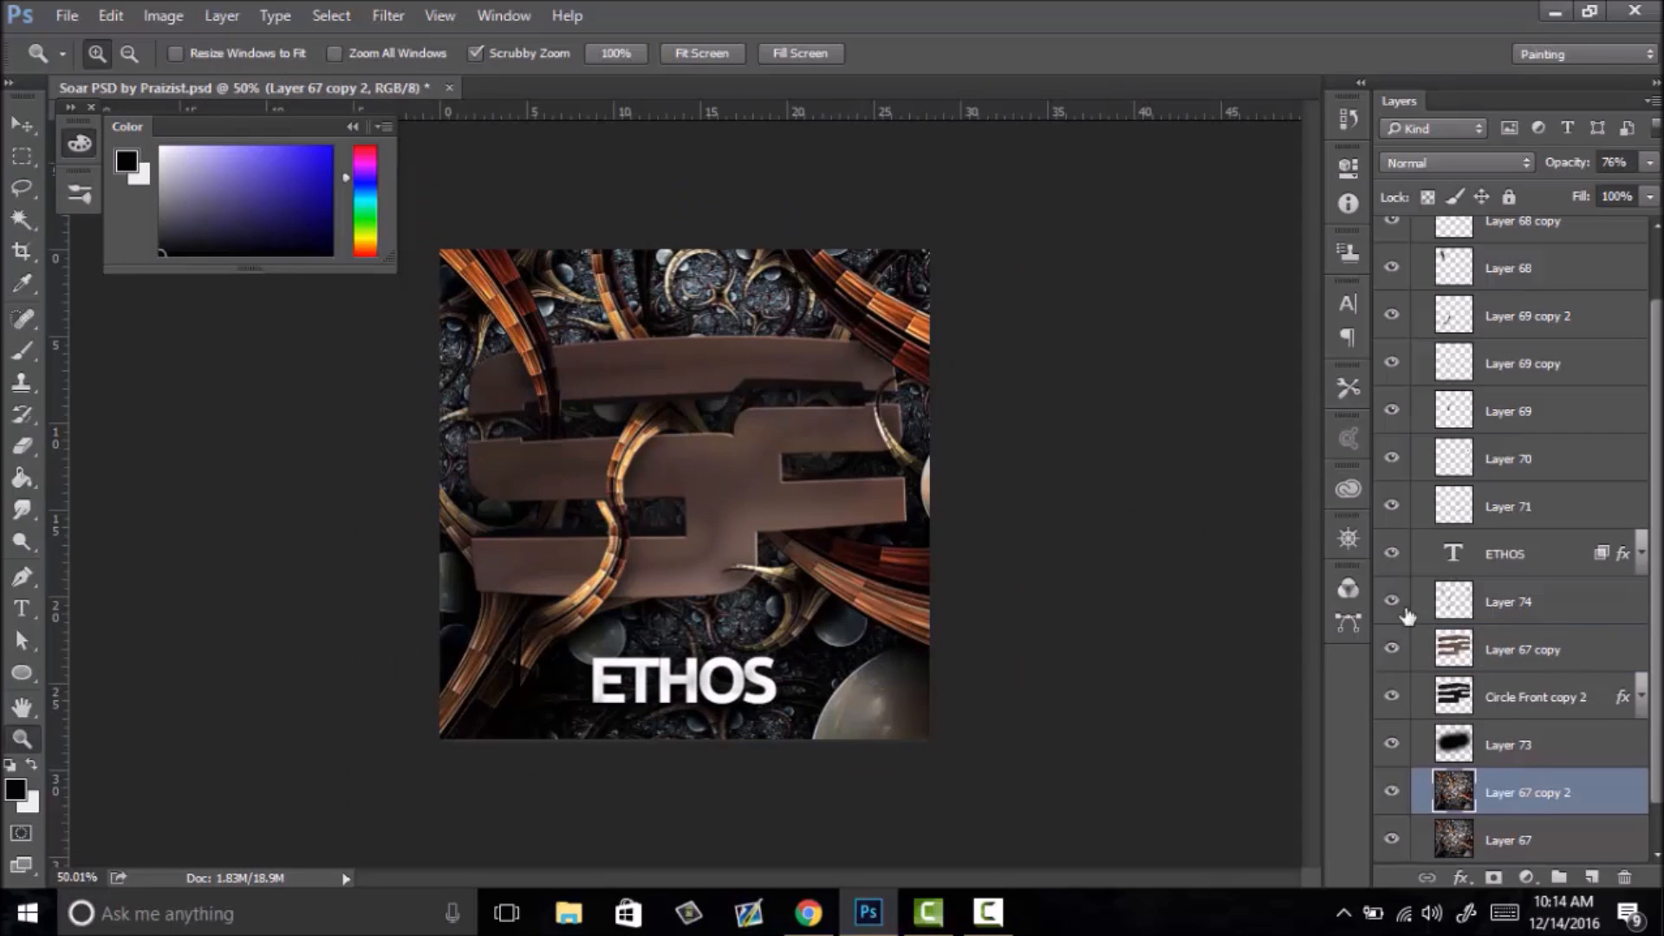
- Move the textured Layer 67 copy 2 above Layer 67 copy and clip it to that layer's logo shape
left_click_drag(1493, 785, 1512, 631)
right_click(1525, 649)
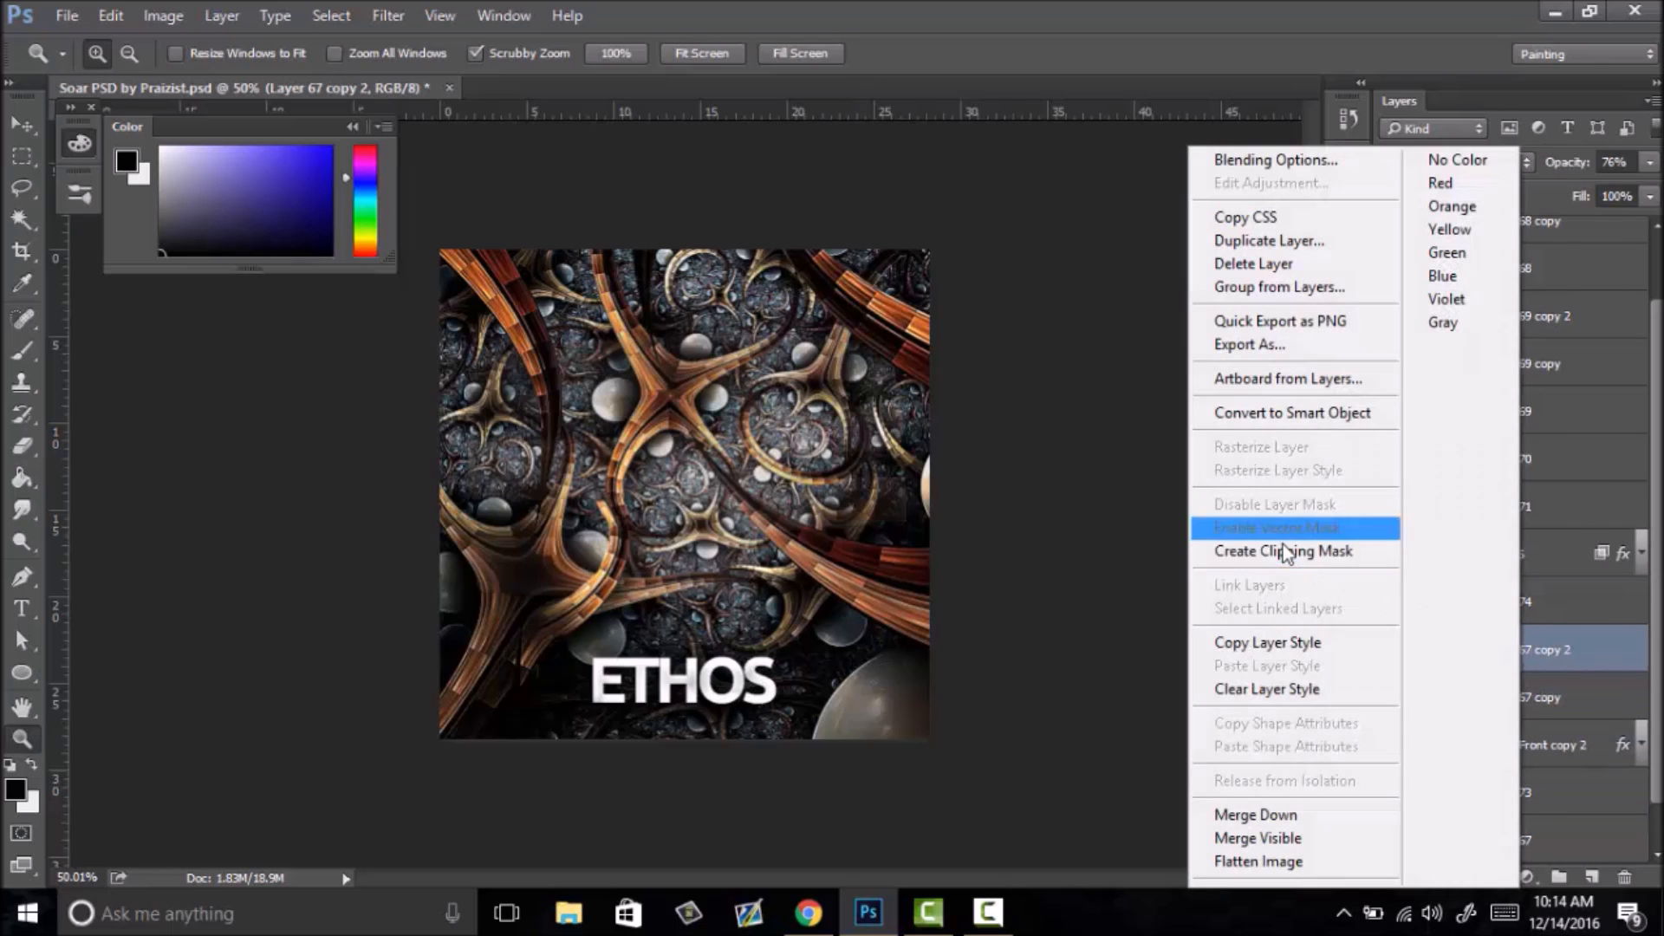
left_click(1283, 546)
- Fully desaturate the clipped texture layer with Hue/Saturation, setting the saturation to -100
left_click_drag(784, 477, 846, 462)
key("ctrl+u")
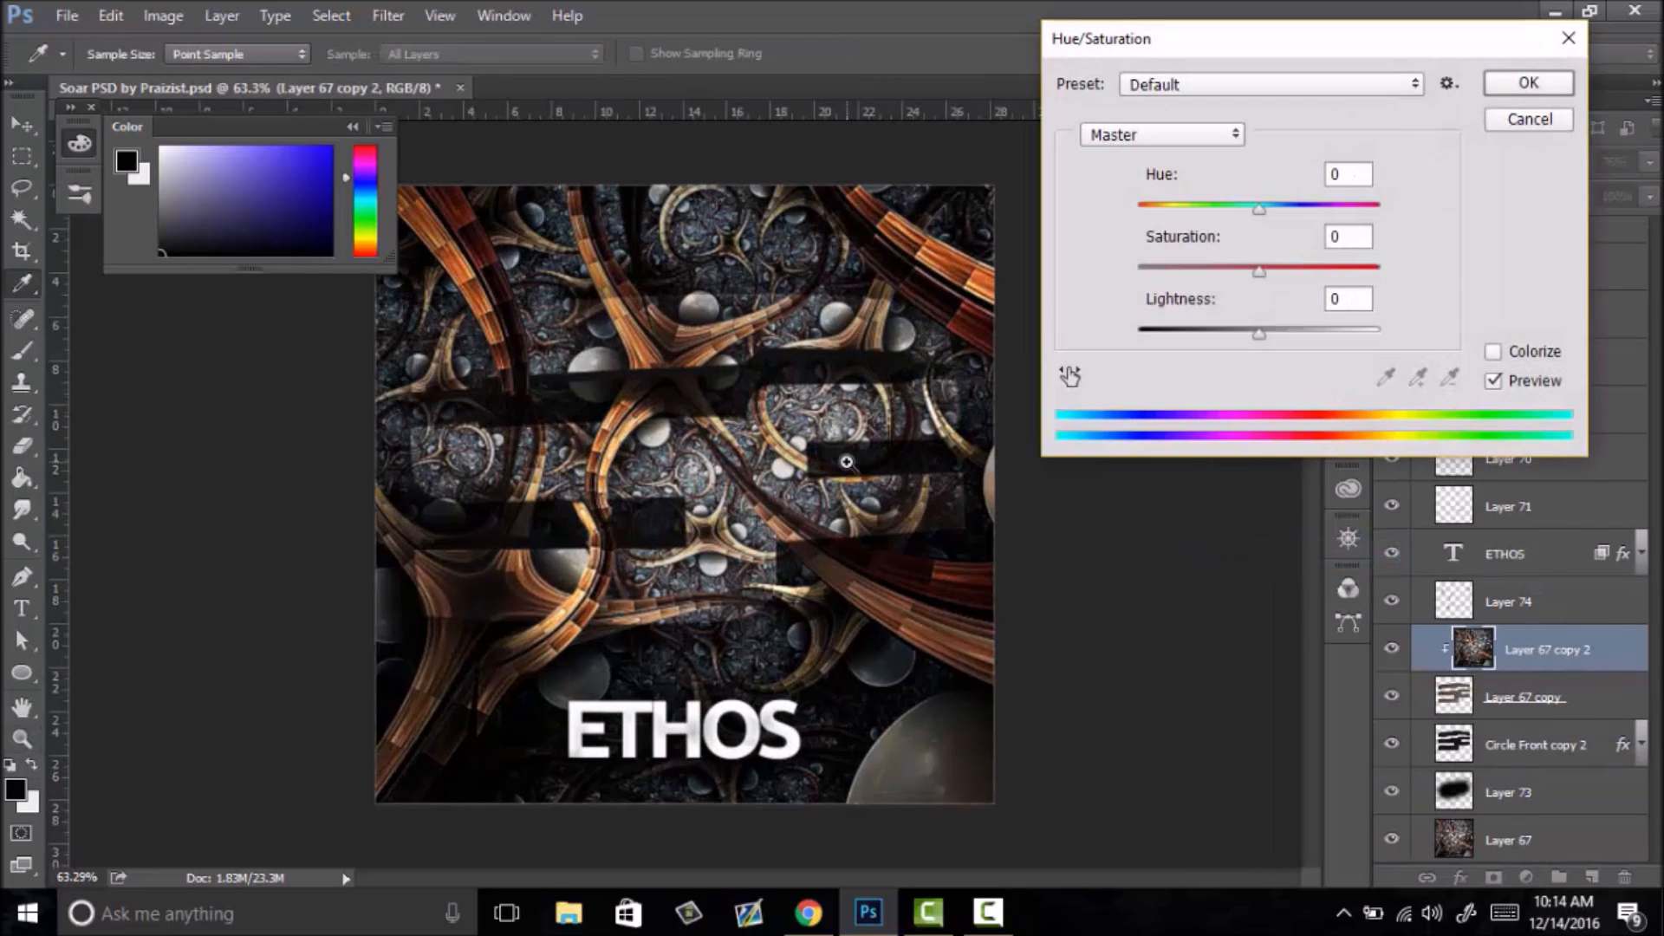
left_click(1137, 267)
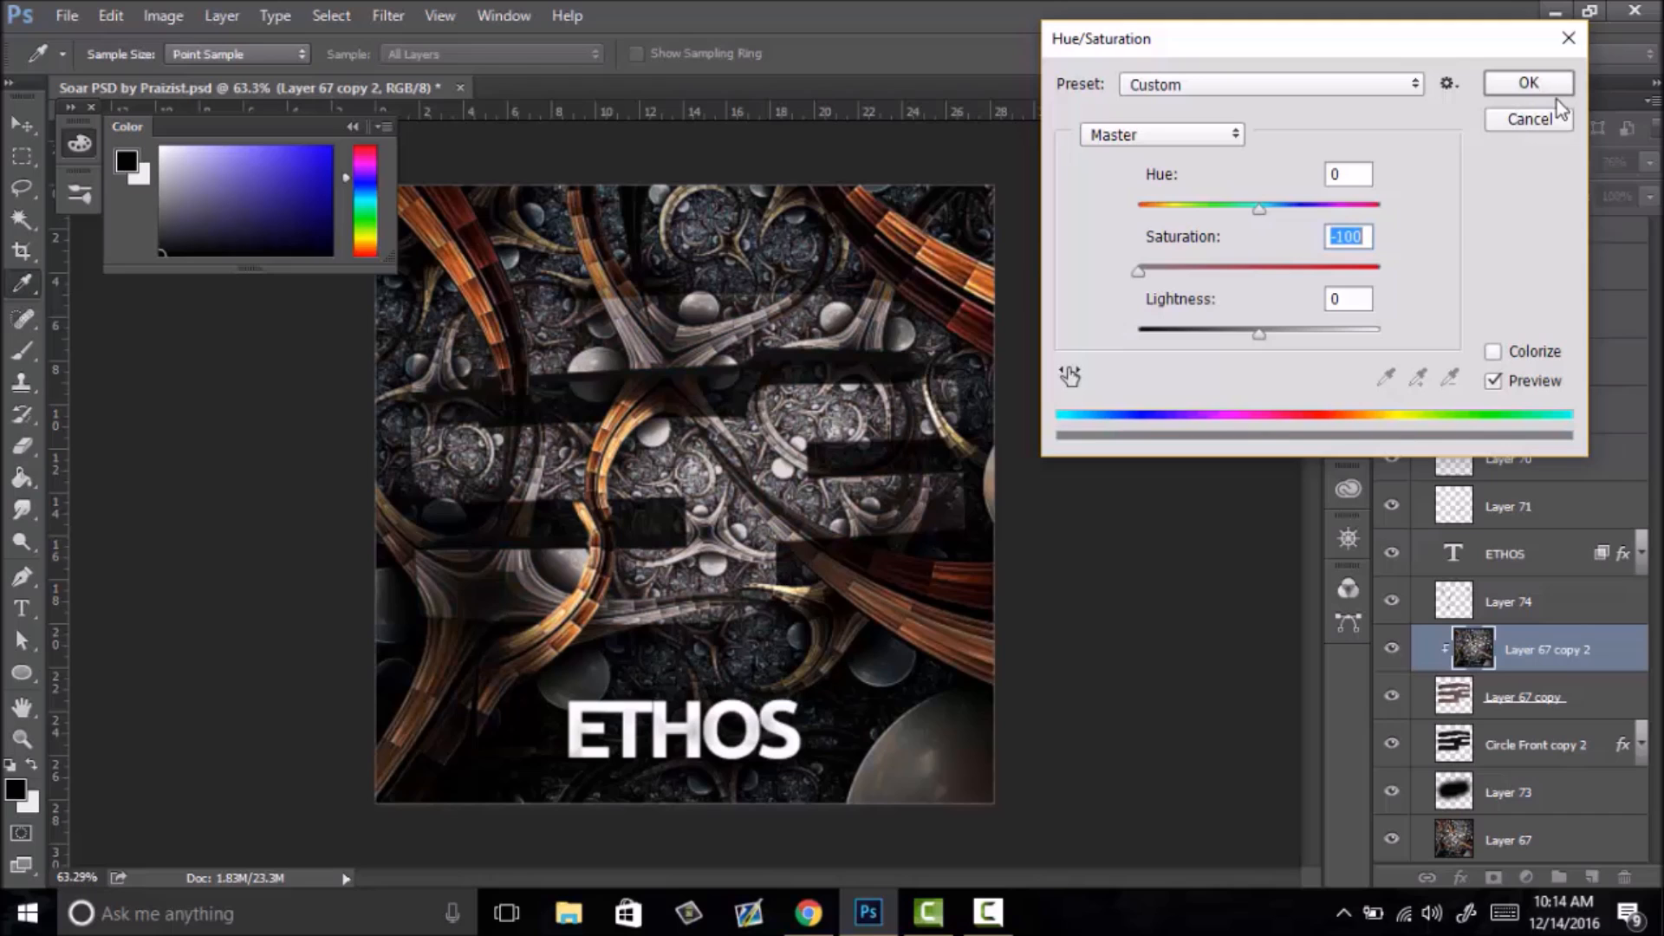
left_click(1552, 90)
- Try successive blend modes on the clipped texture layer and set it to Overlay
left_click(1480, 165)
left_click(1452, 180)
key("Down")
key("Down")
key("Down")
key("Down")
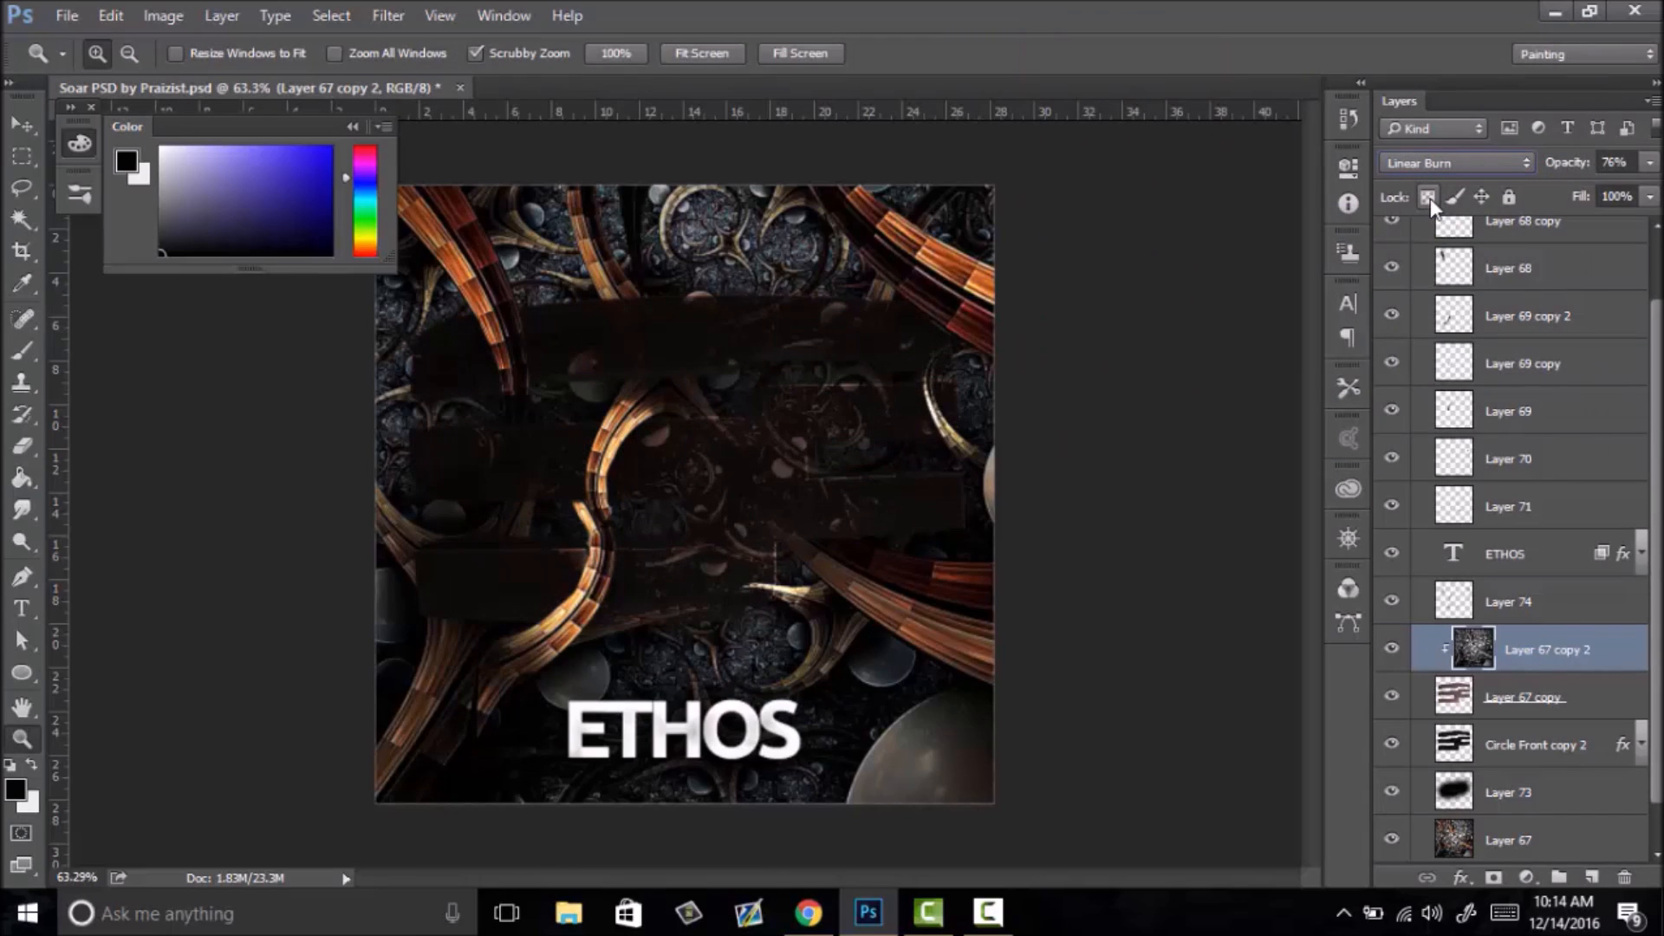
key("Down")
key("Down")
key("Down")
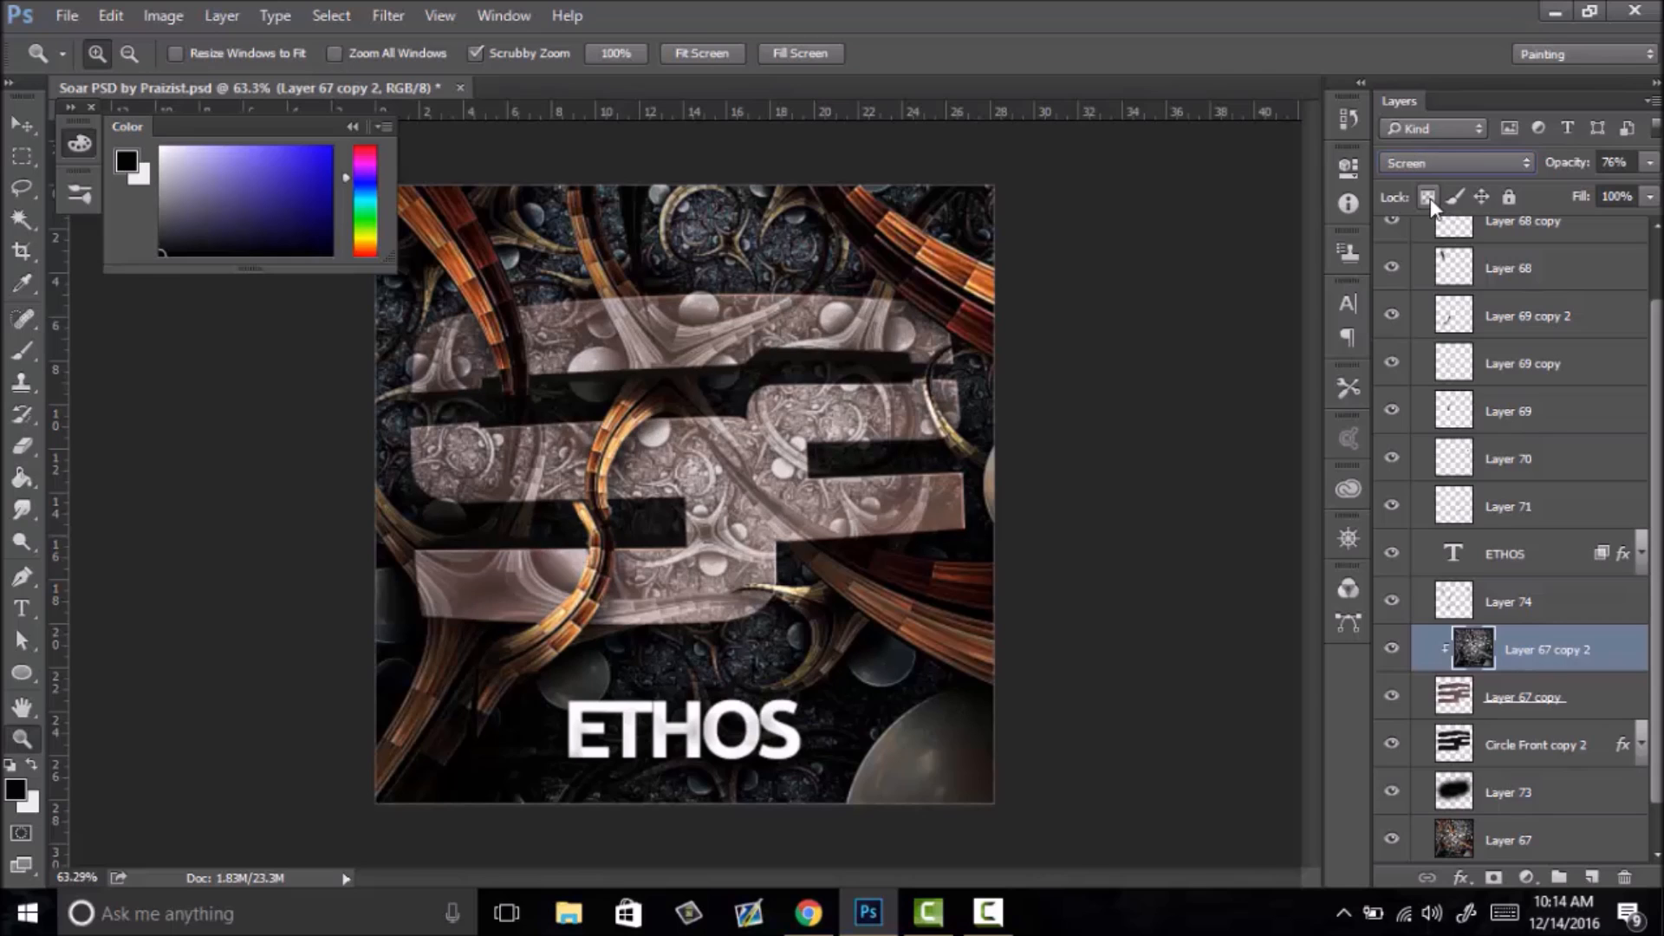
key("Down")
key("Down")
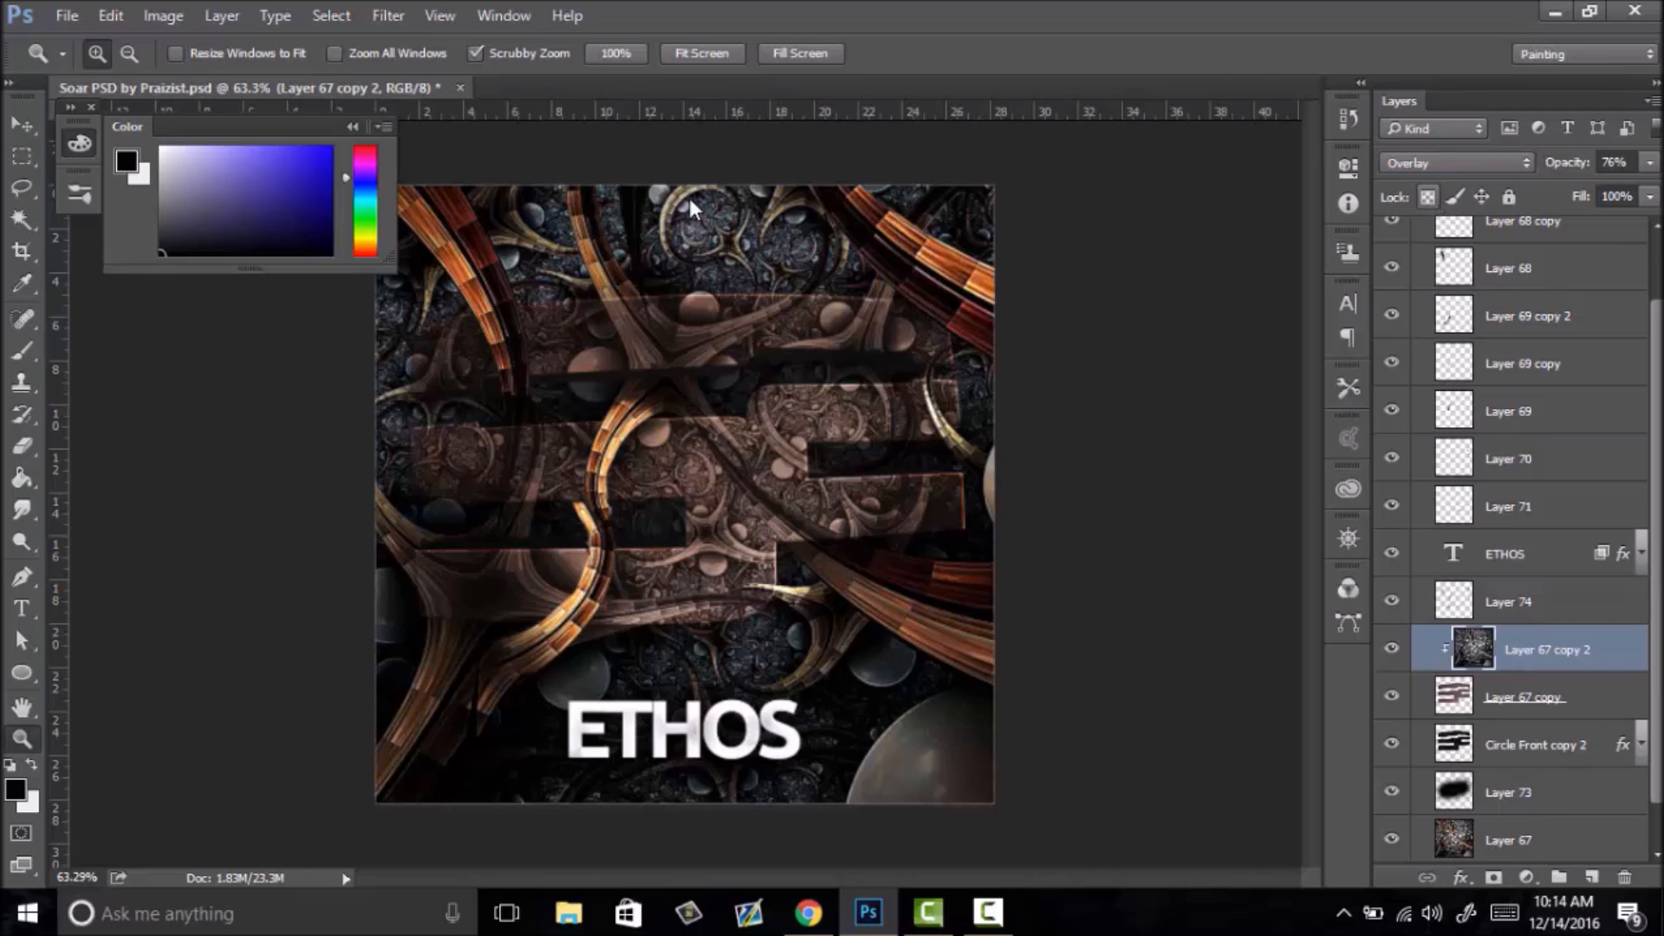
- Apply a Gaussian Blur with a 19.6-pixel radius to the clipped texture layer
left_click(388, 16)
mouse_move(436, 288)
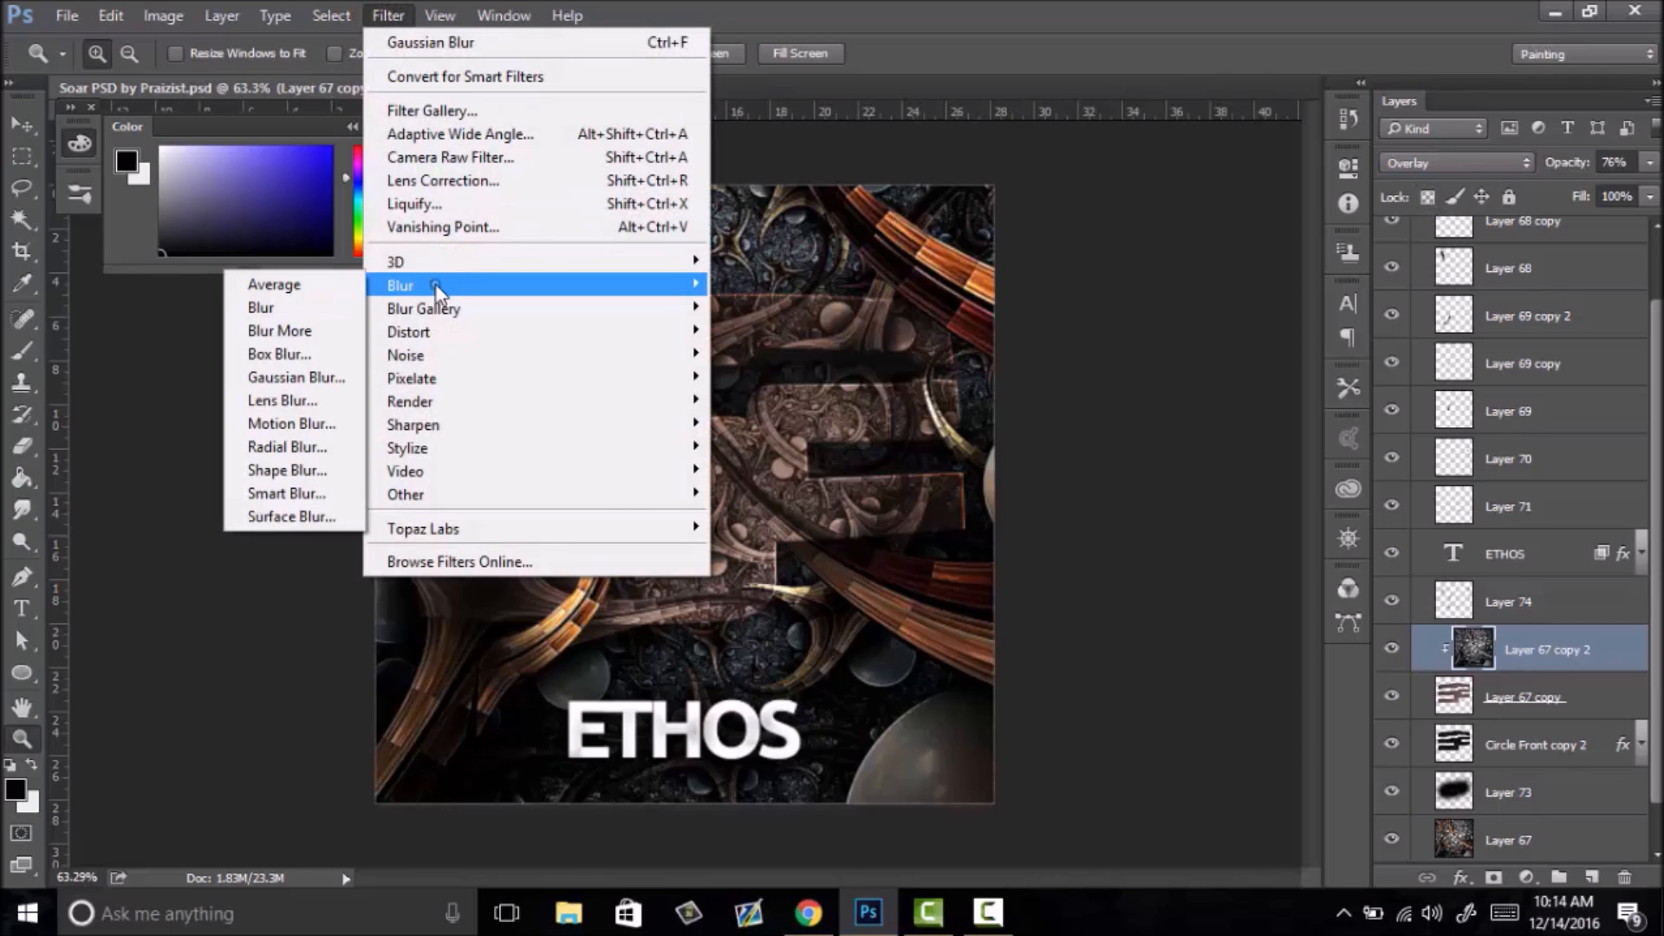
left_click(318, 376)
left_click_drag(1286, 839, 1320, 835)
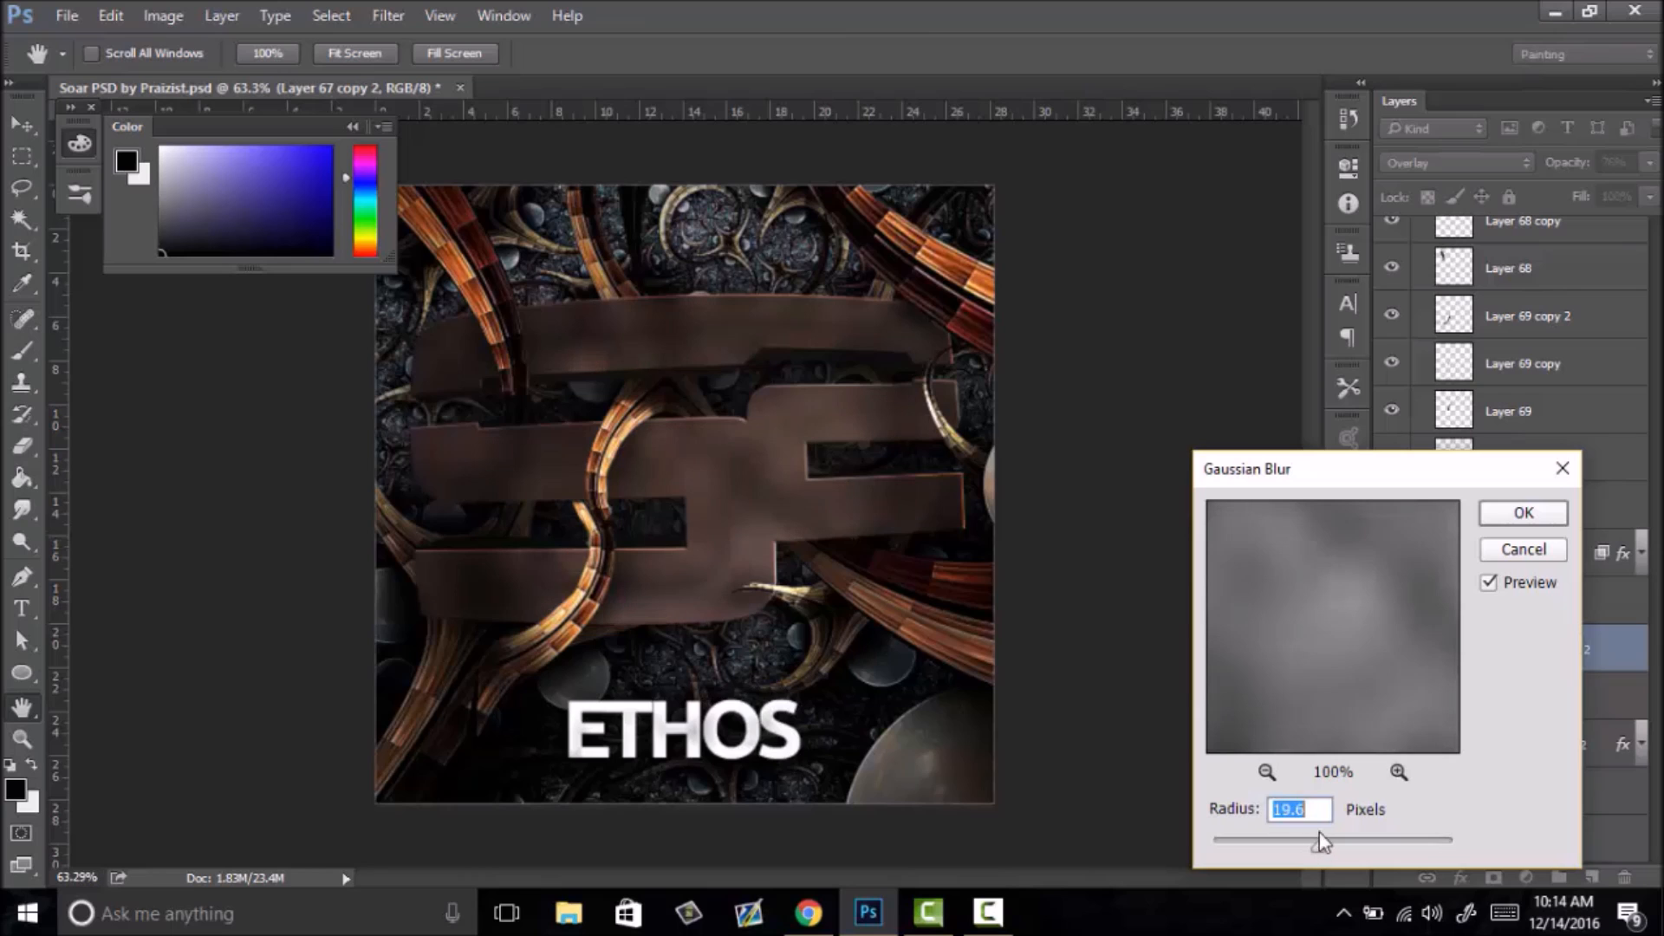
left_click(1490, 517)
left_click_drag(739, 388, 691, 445)
right_click(696, 468)
left_click(754, 483)
- Compare the logo with and without the blurred texture layer, and lower that layer's opacity to 53%
left_click(1389, 652)
left_click(1386, 653)
left_click_drag(1579, 166, 1552, 177)
left_click_drag(748, 493, 709, 524)
right_click(729, 518)
left_click(770, 533)
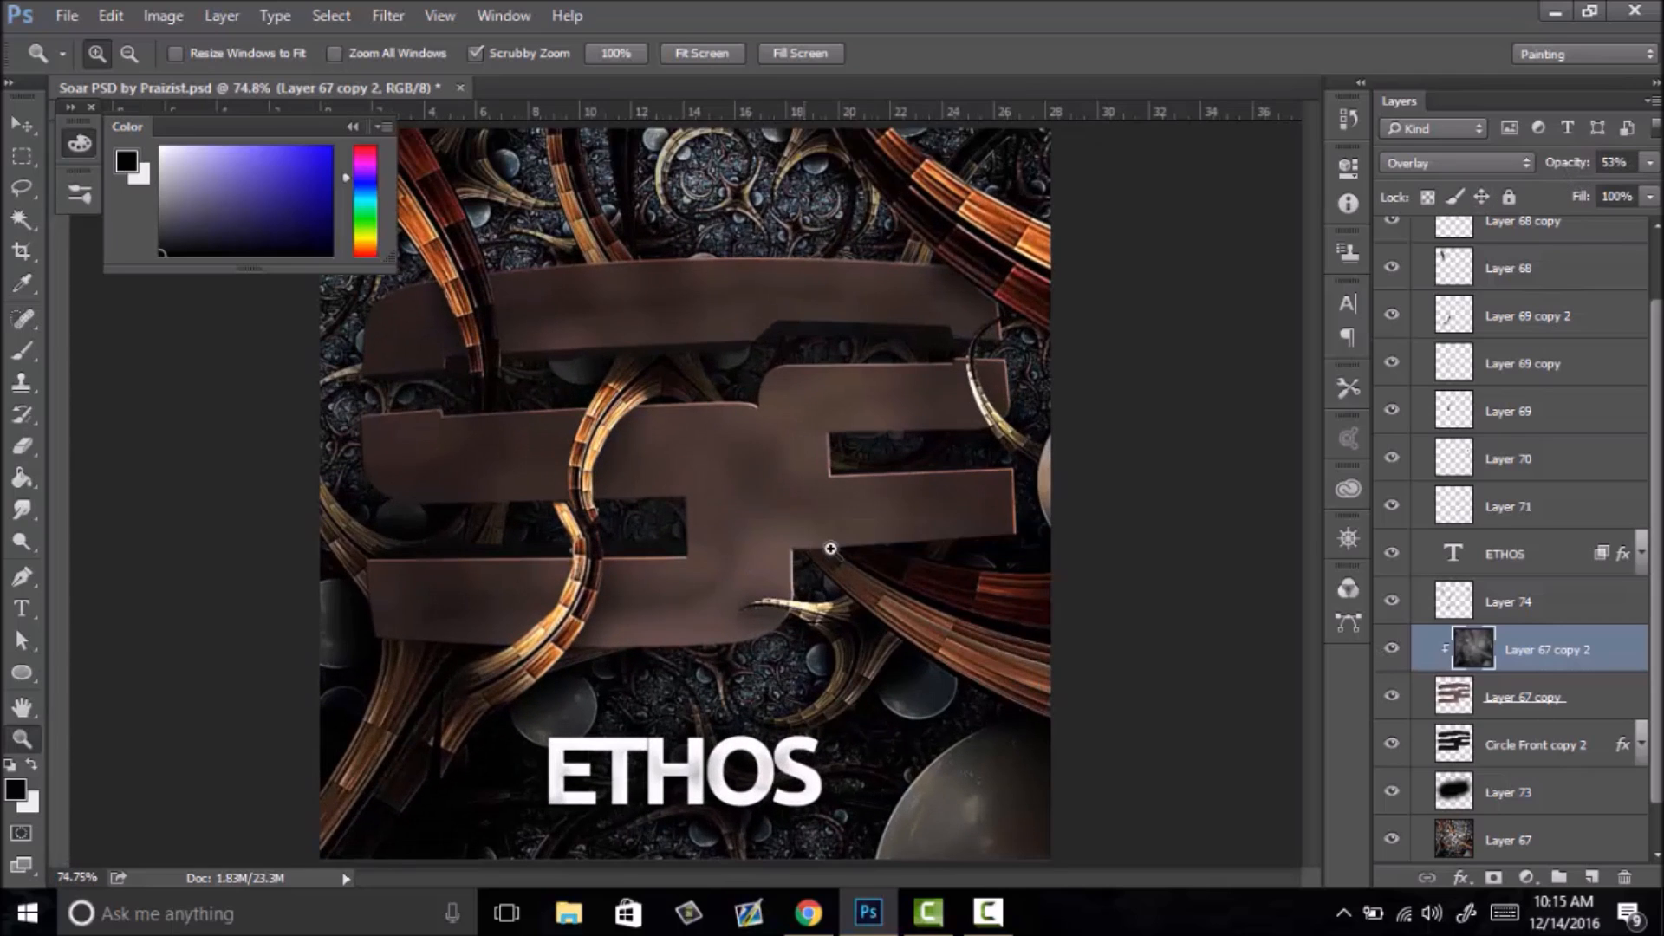
- Set the opacity of the dark shadow on Layer 73 behind the logo to 67%
left_click_drag(1659, 600, 1659, 646)
left_click(1577, 702)
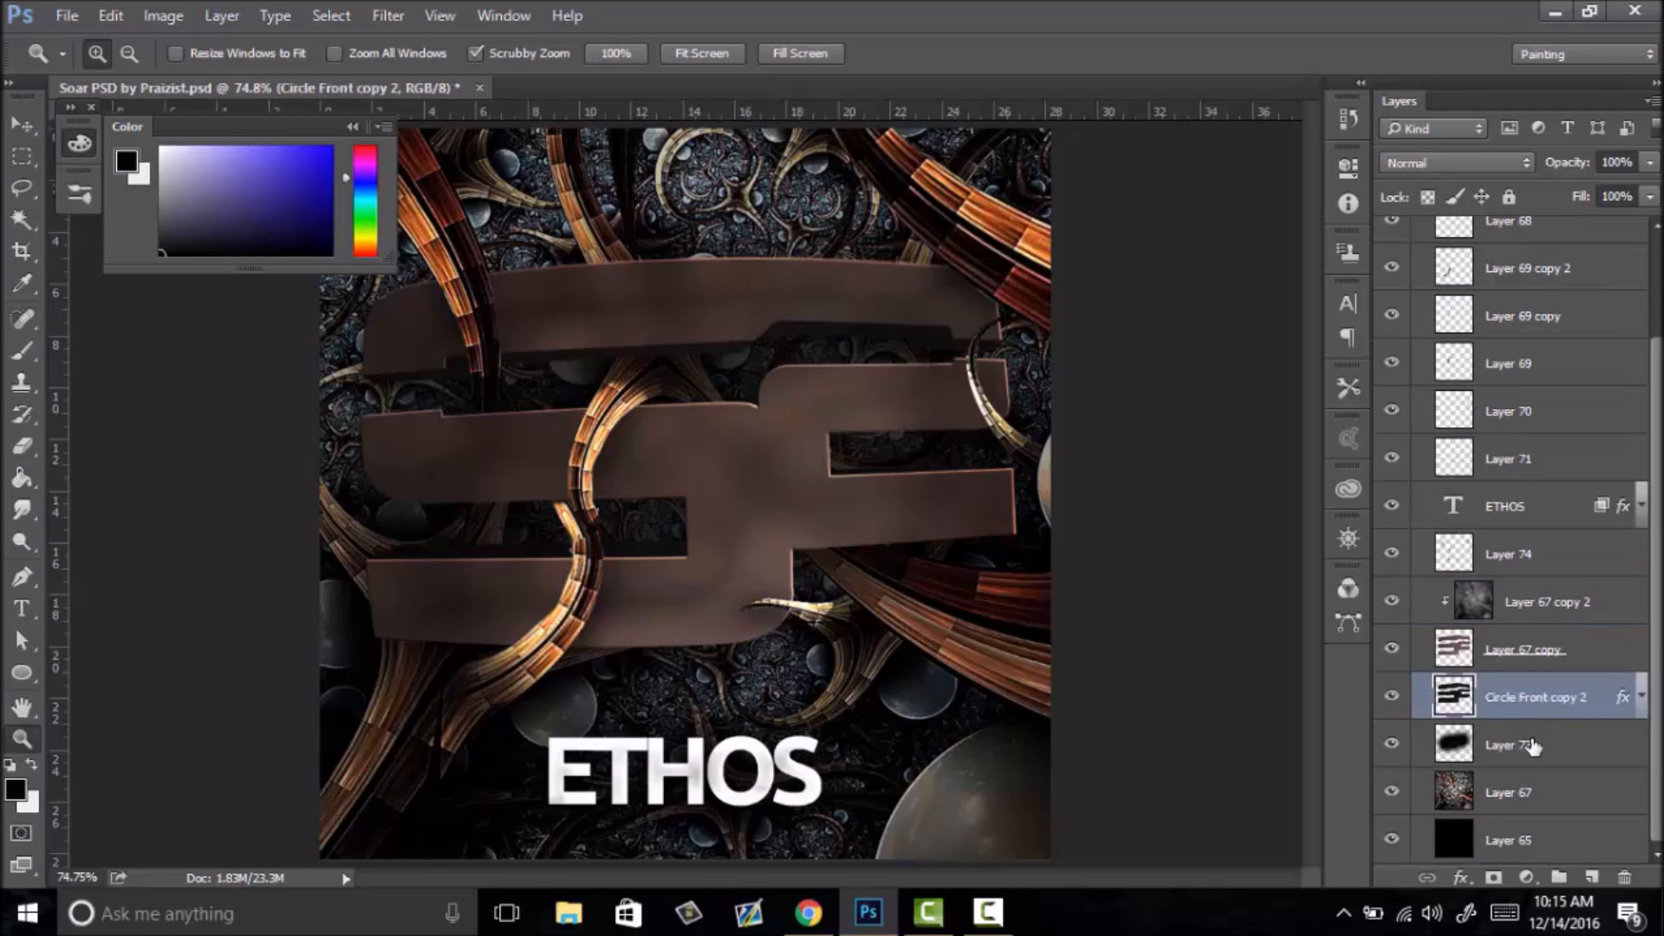
left_click(1529, 744)
left_click_drag(1557, 170, 1565, 174)
left_click_drag(802, 434, 715, 533)
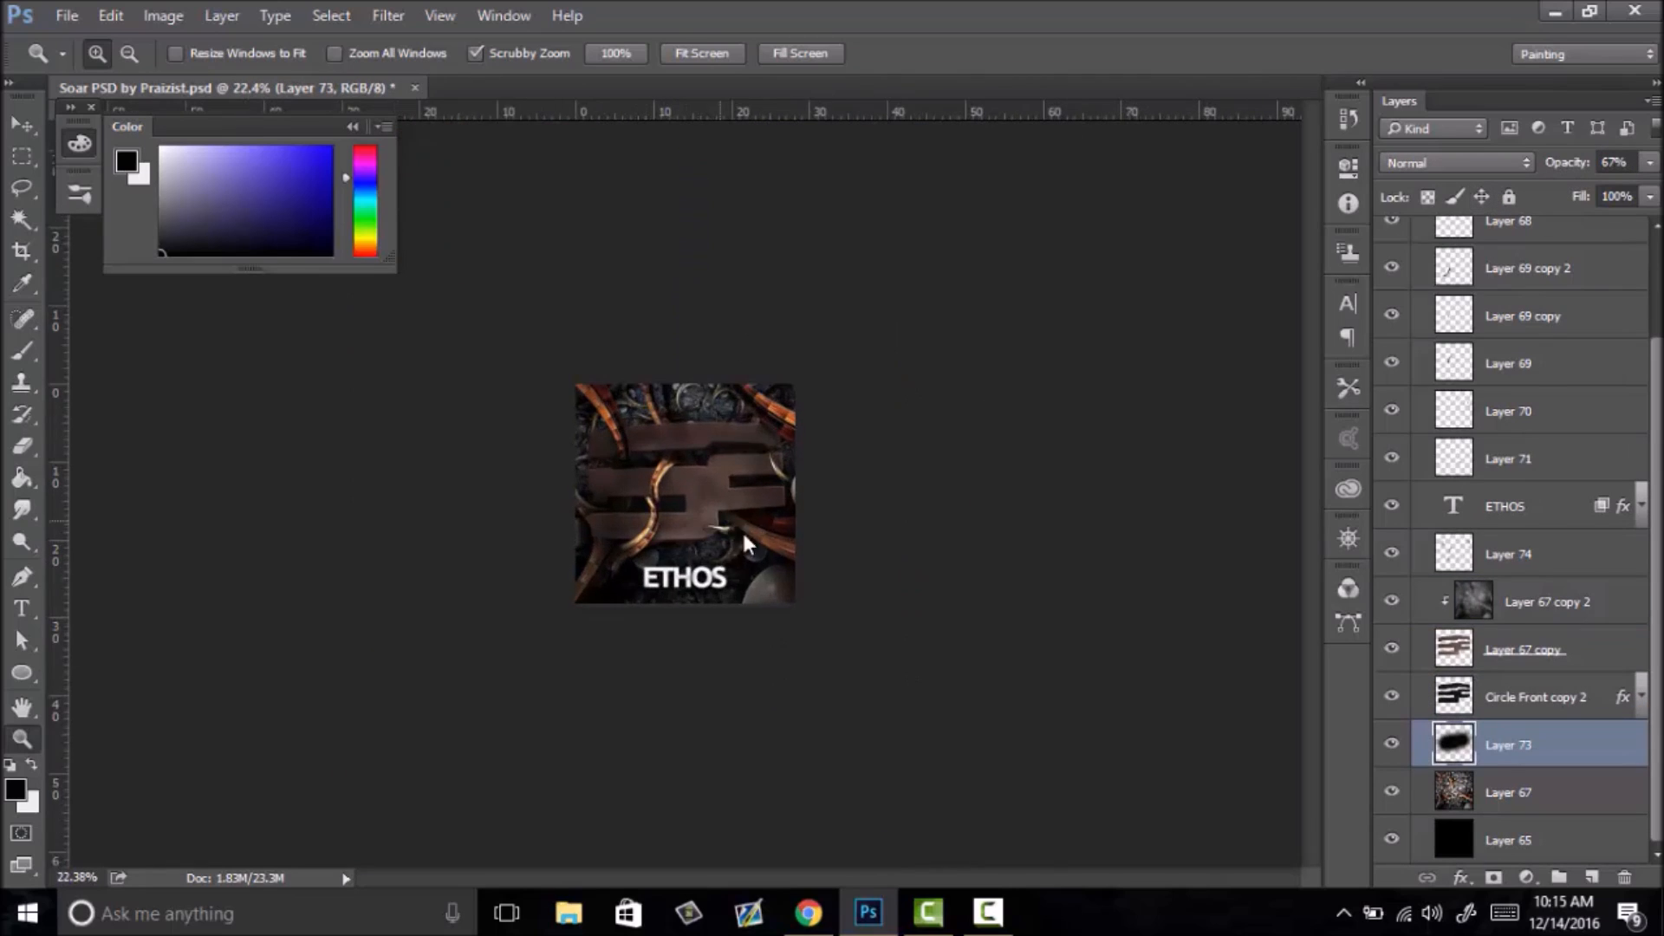
right_click(703, 528)
left_click(768, 539)
left_click_drag(811, 504, 743, 496)
right_click(767, 494)
left_click(784, 520)
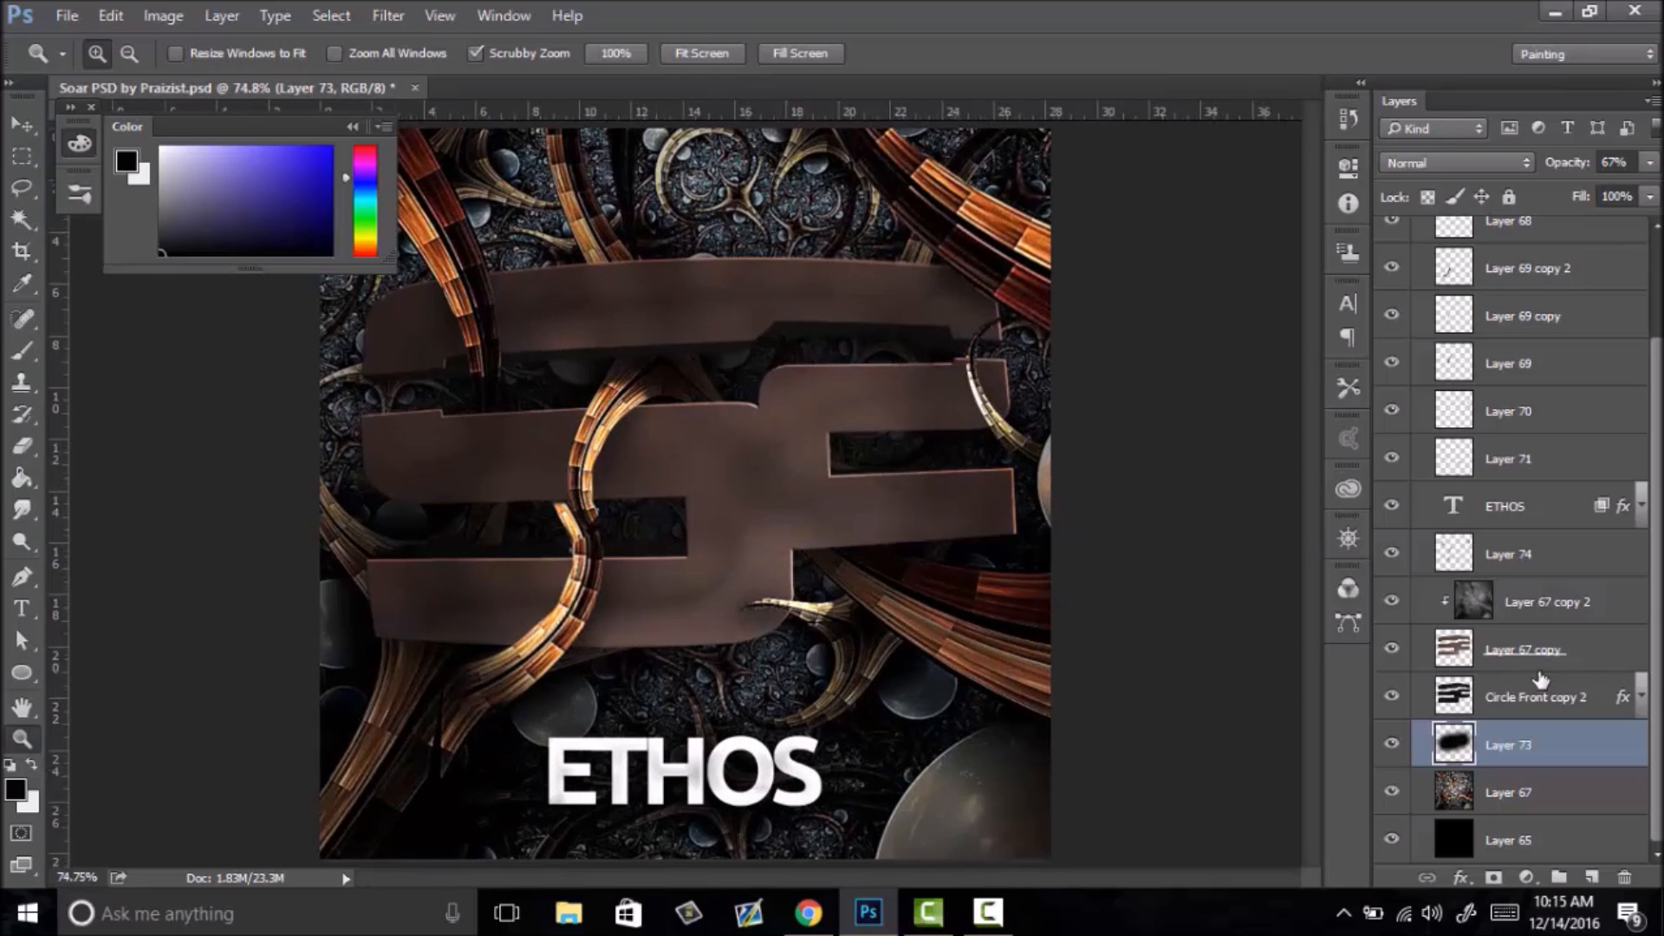
- Add an Inner Glow to Layer 67 copy with Overlay blending, 13% opacity and a 202 px size, leaving Inner Shadow off
left_click(1568, 654)
key("h")
double_click(1604, 653)
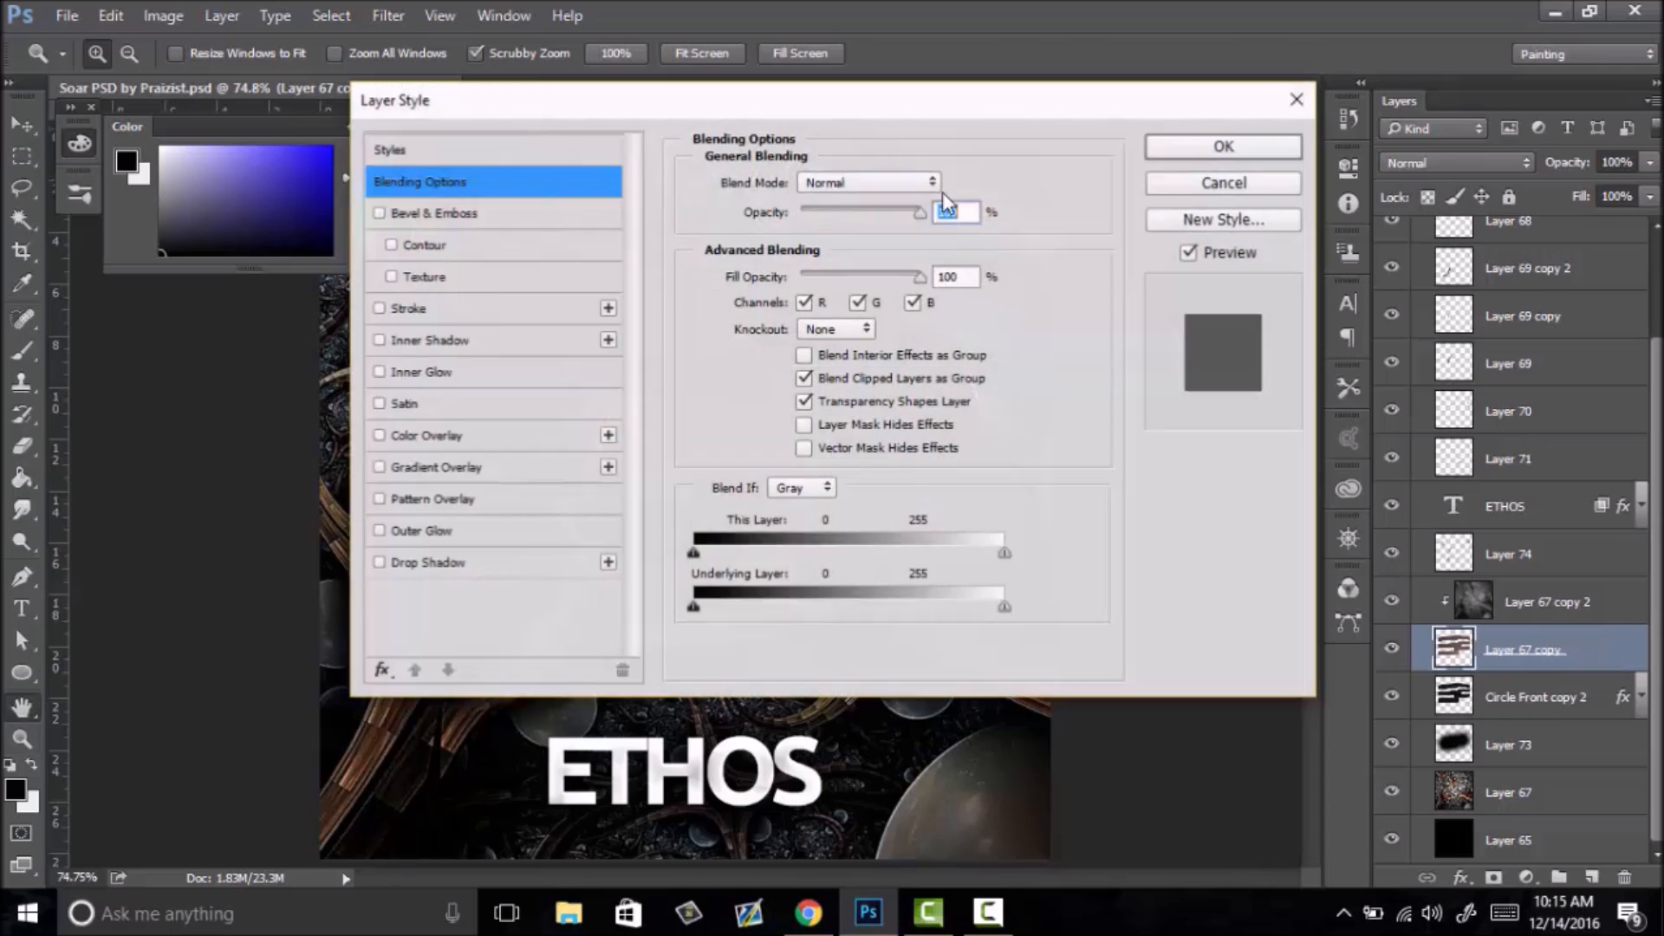
left_click_drag(978, 173, 1264, 361)
left_click(797, 618)
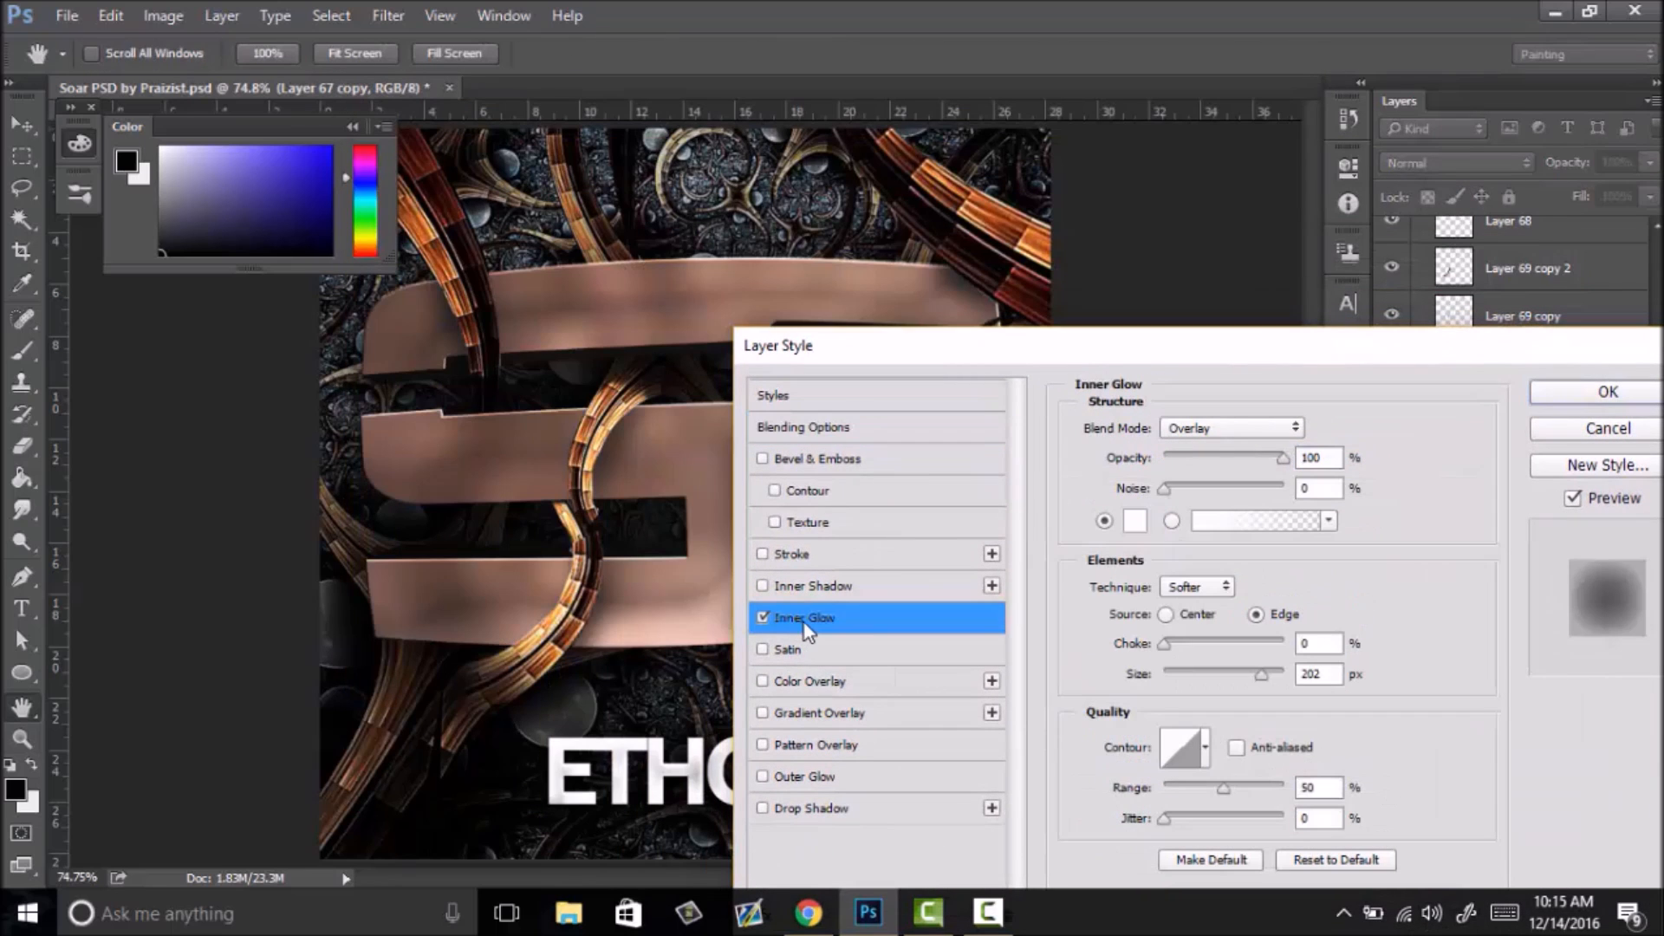
left_click_drag(1262, 459, 1179, 477)
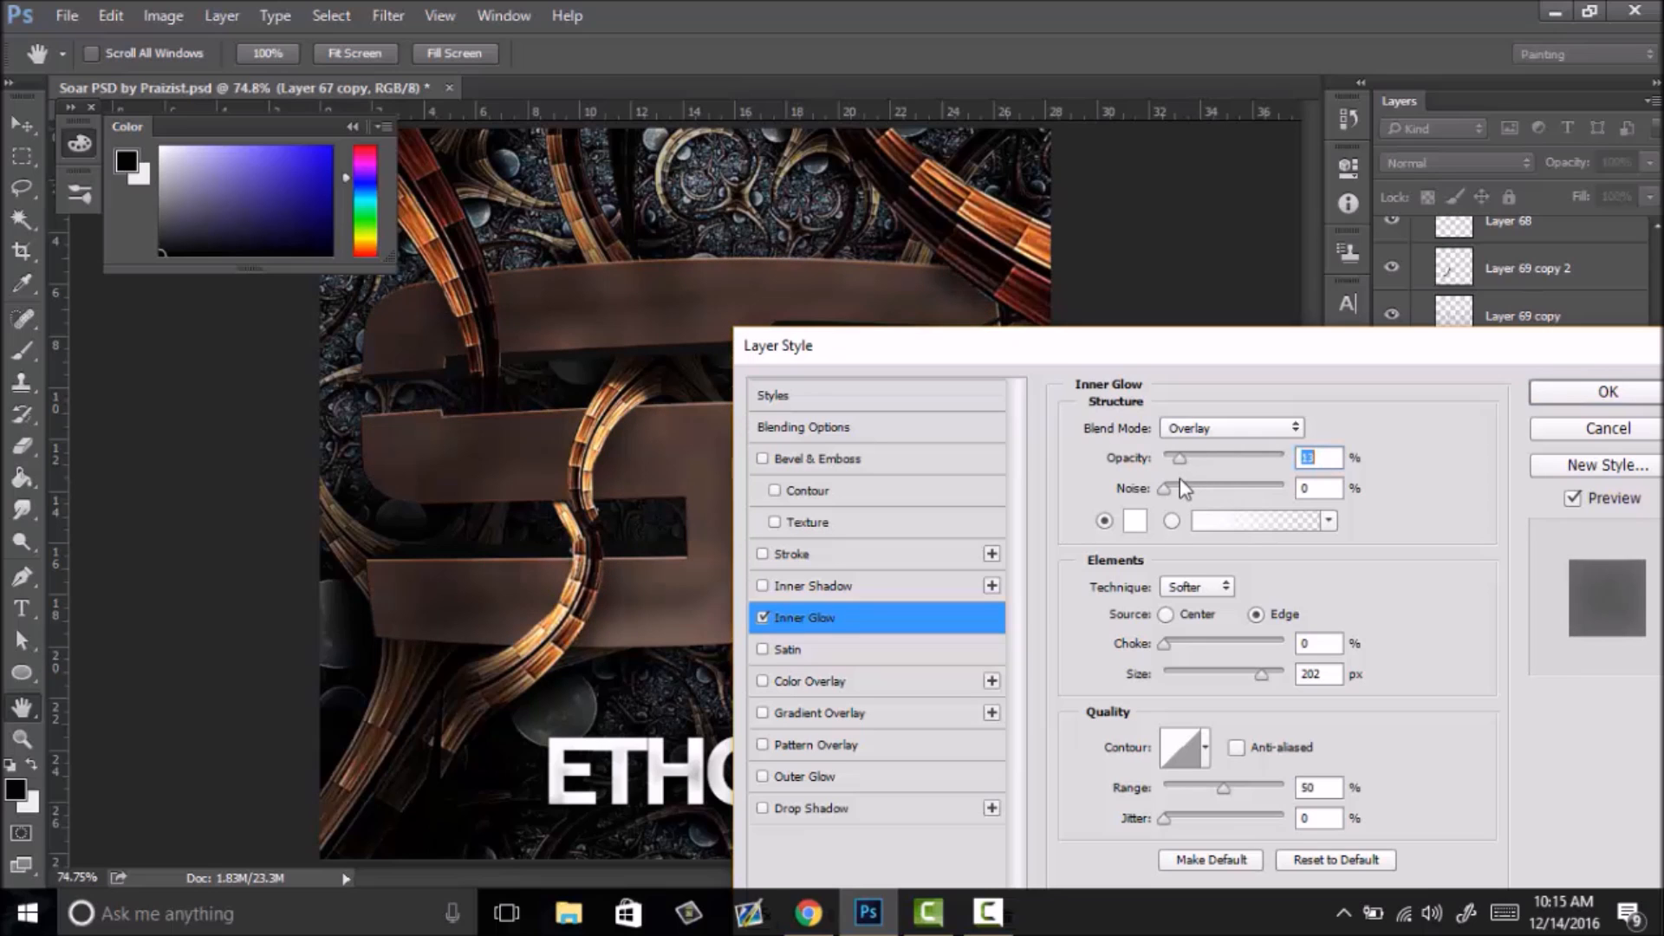
left_click(813, 586)
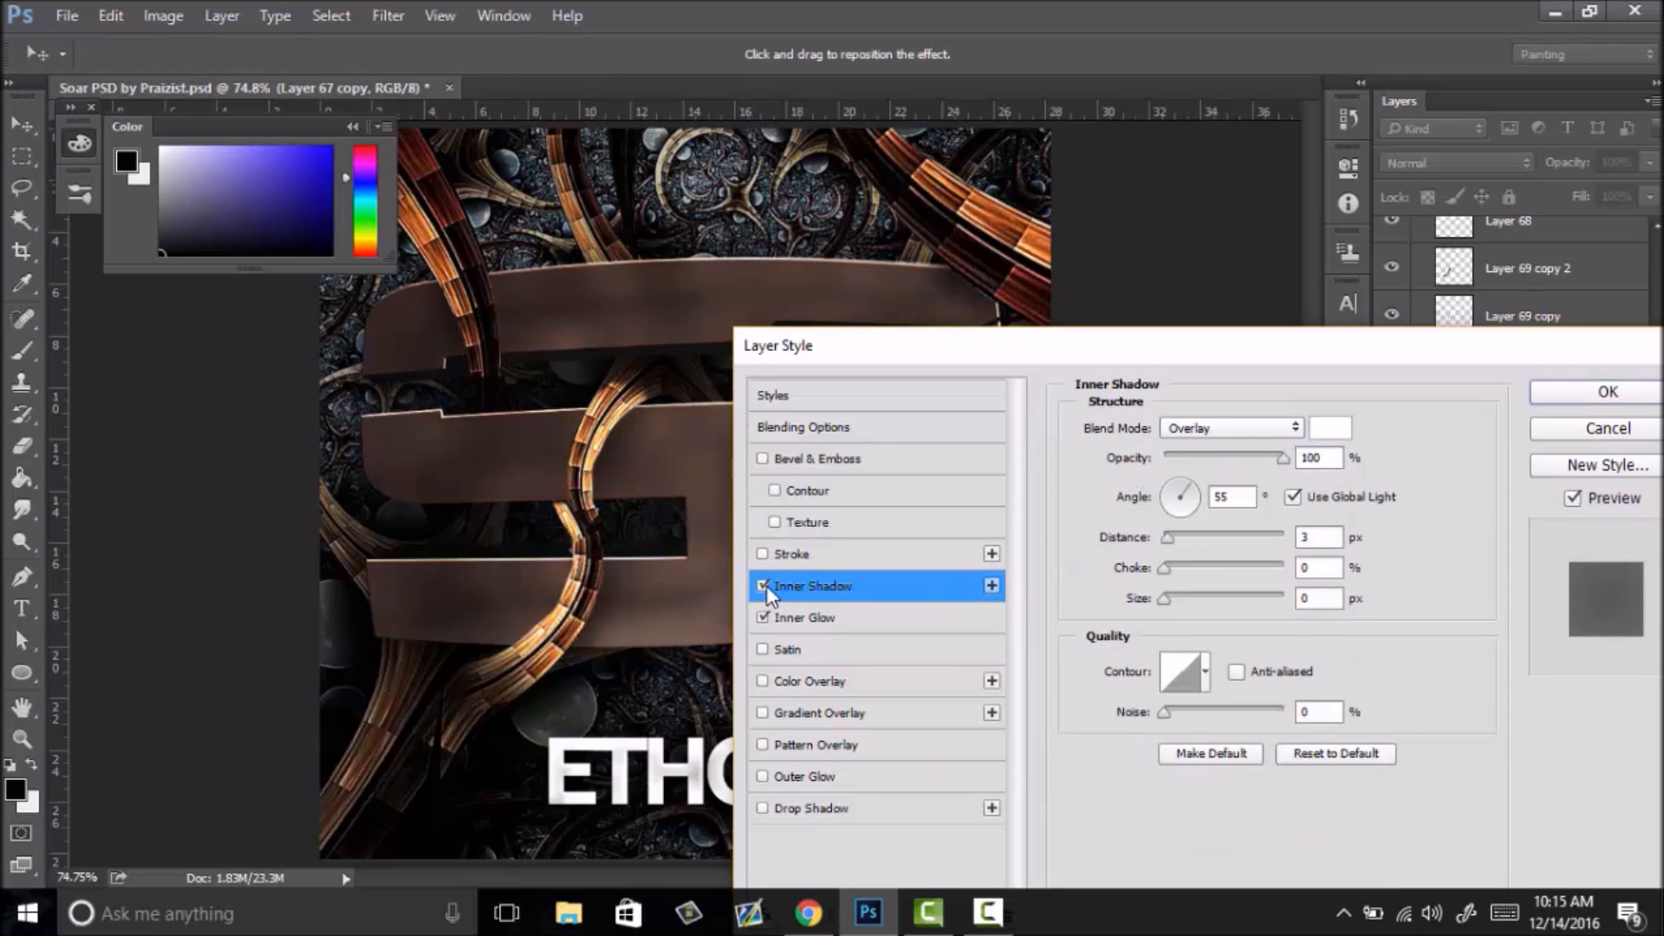
left_click(762, 585)
left_click(1601, 400)
mouse_move(731, 554)
left_mouse_down()
mouse_move(700, 563)
mouse_move(725, 548)
left_mouse_up()
right_click(726, 547)
left_click(809, 565)
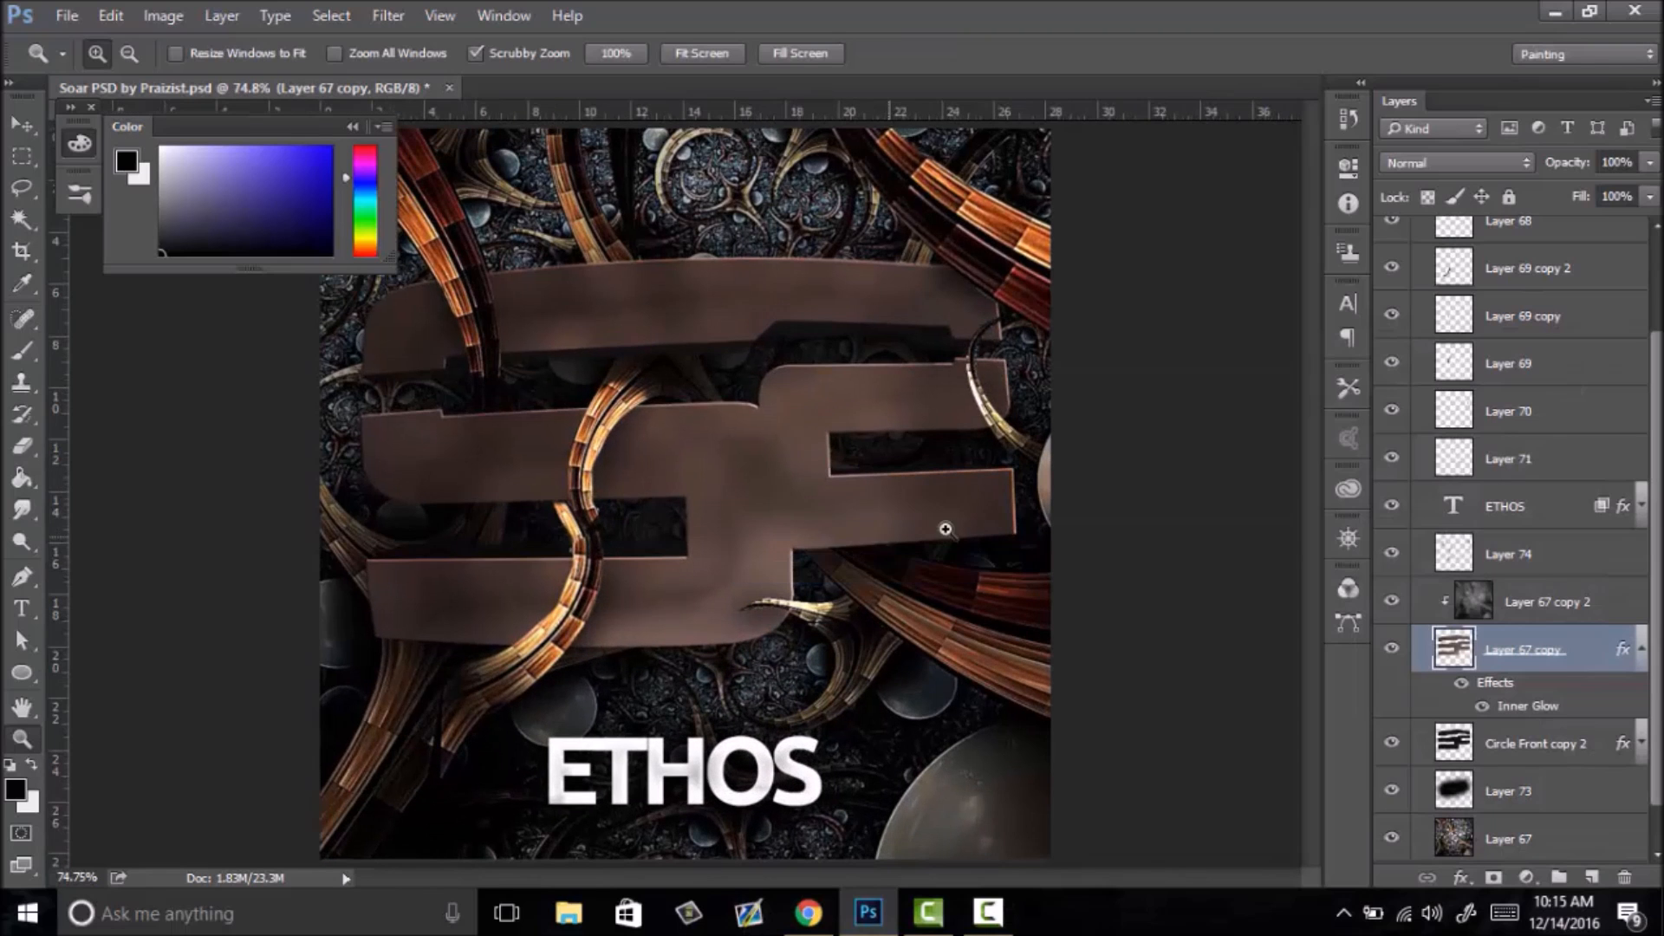
- Collapse Layer 67 copy's effects list and set the opacity of Layer 73 to 70%
left_click(1643, 655)
left_click_drag(829, 353, 741, 472)
right_click(741, 473)
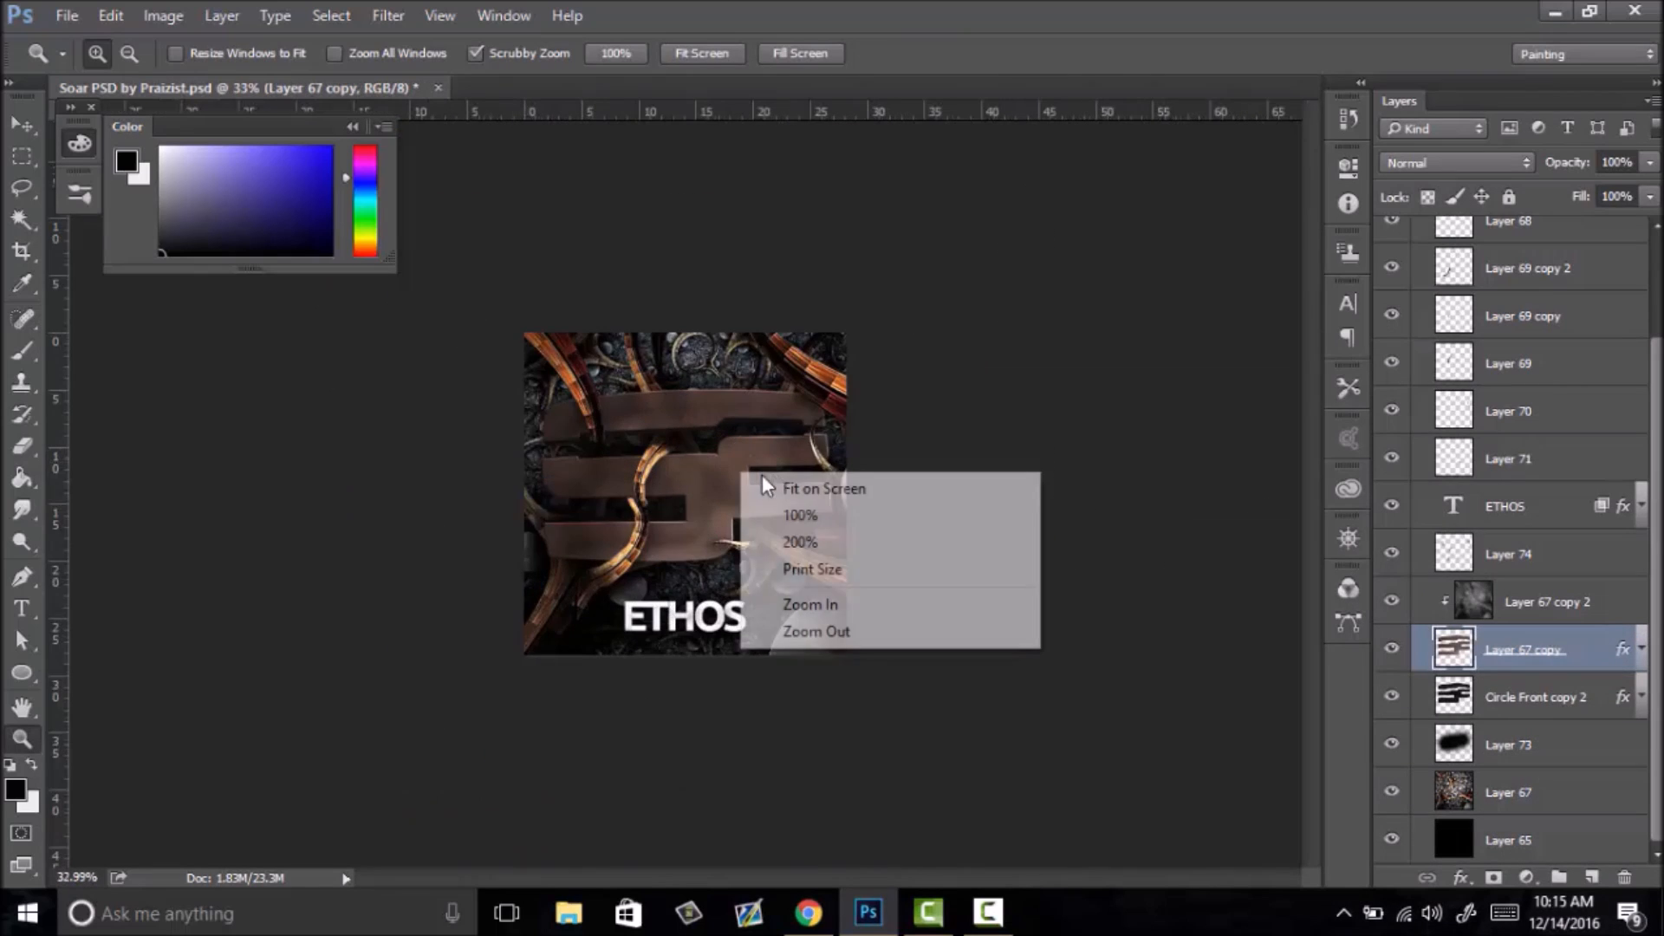
left_click(819, 485)
left_click(1530, 744)
left_click_drag(1564, 170, 1562, 173)
- Toggle the visibility of the strand cut-out layers one by one to find the one containing the curved strand's upper end
left_click_drag(895, 412, 800, 409)
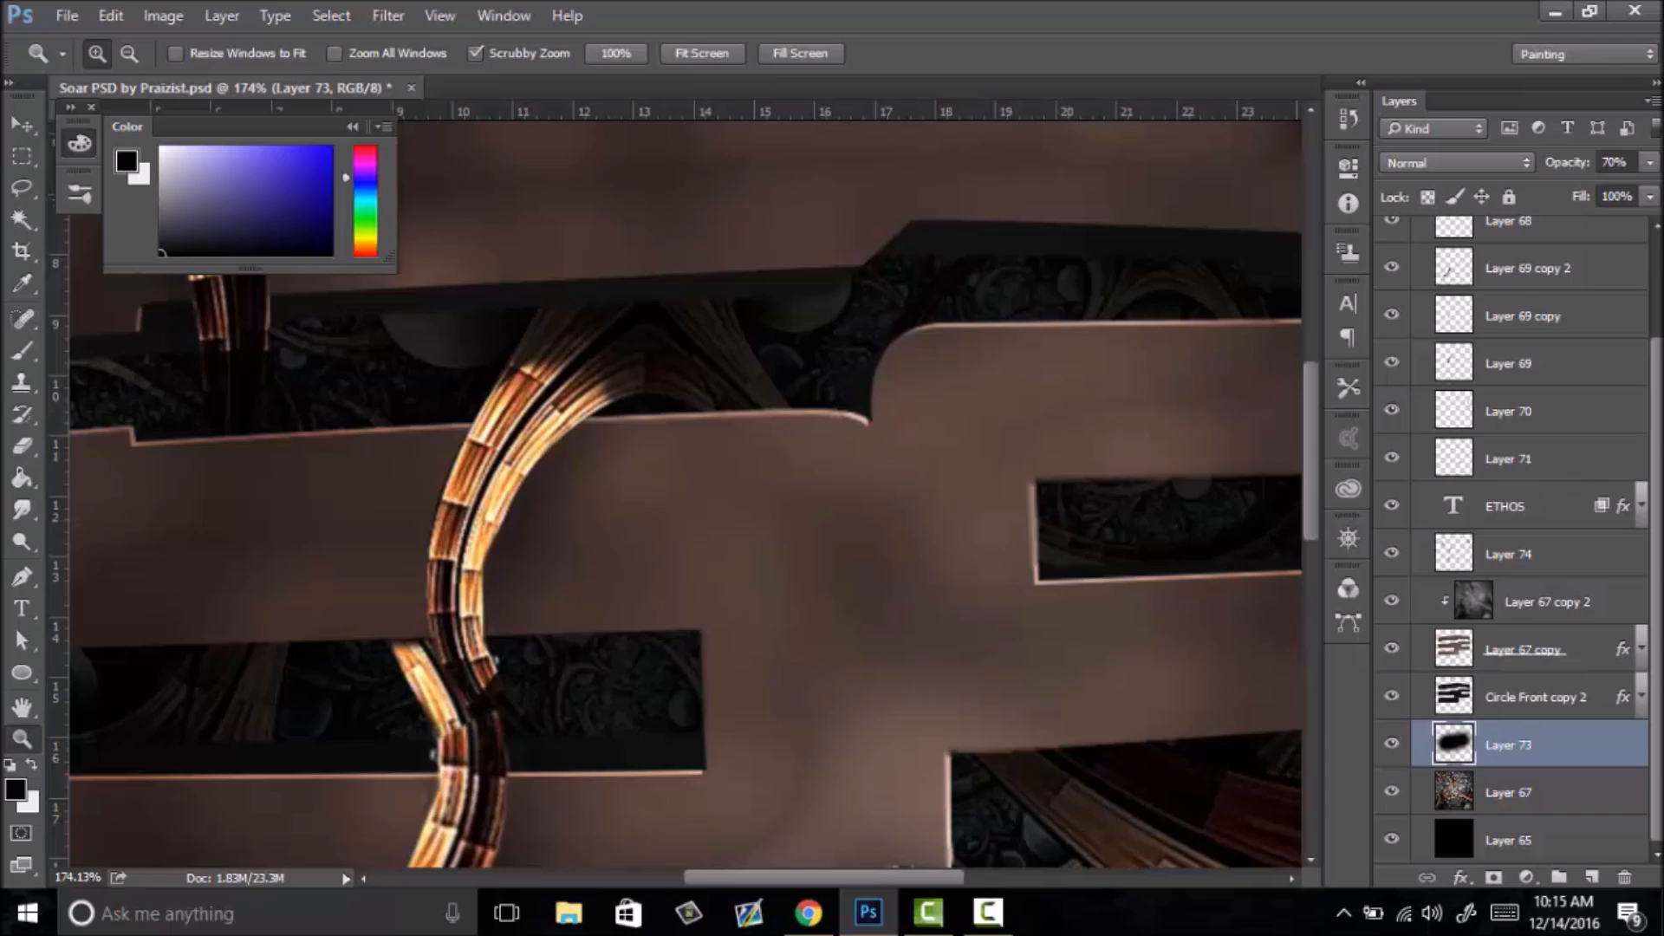
scroll(1657, 378, "up", 5)
left_click(1508, 345)
left_click(1392, 393)
left_click(1392, 393)
left_click(1392, 344)
left_click(1391, 344)
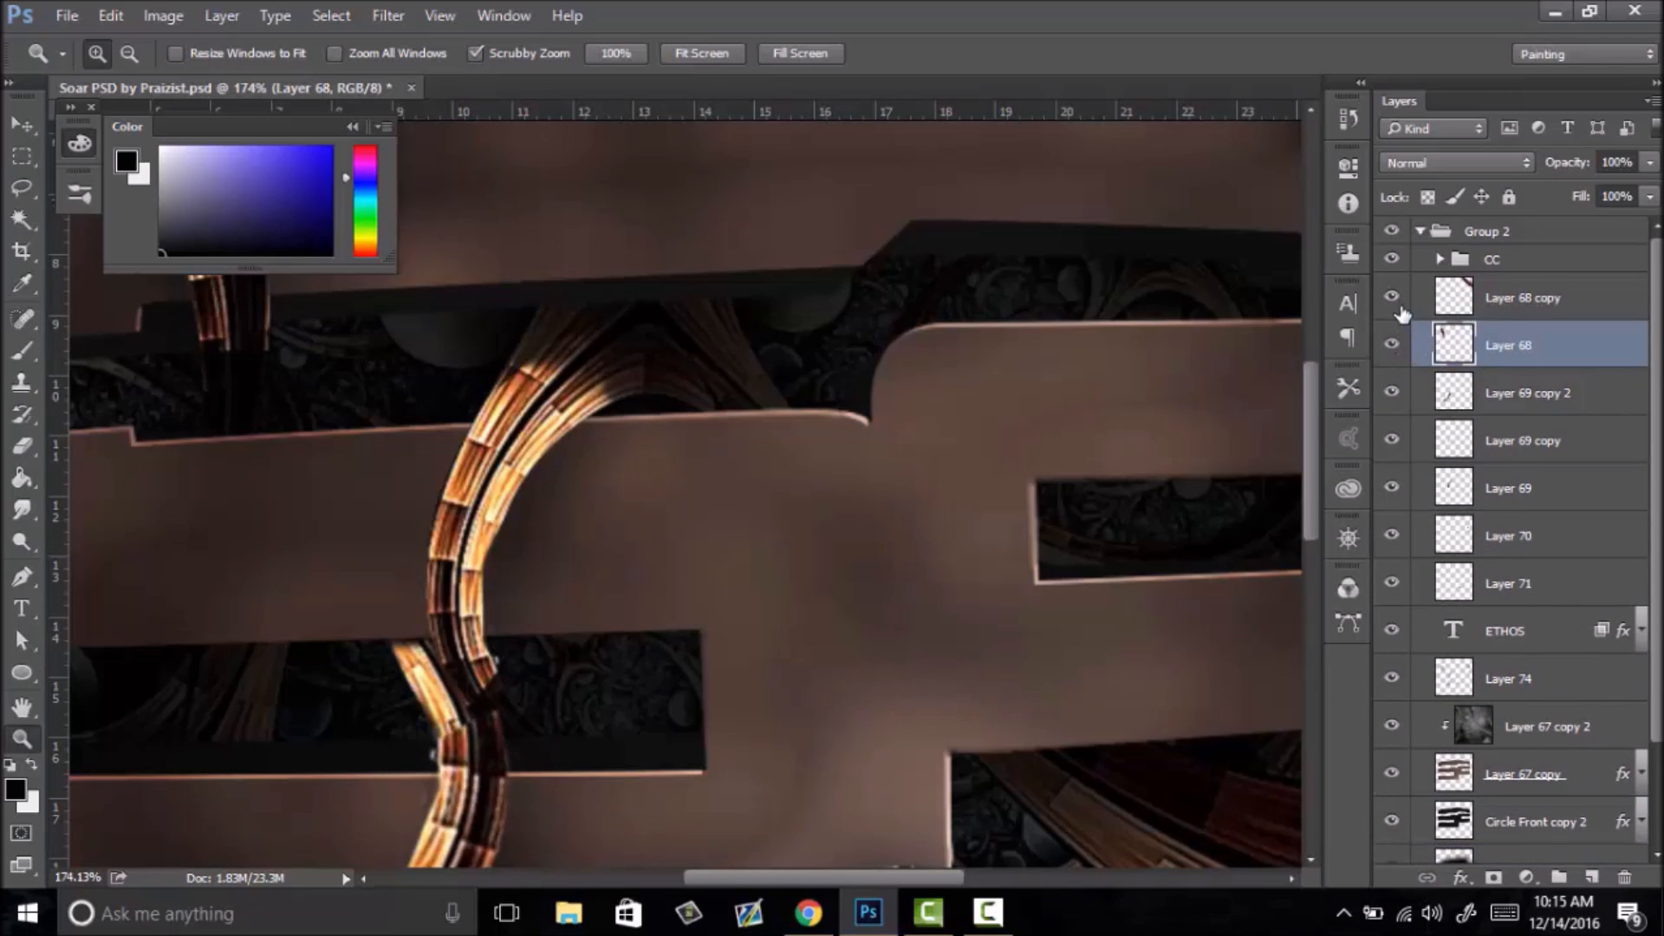
left_click(1392, 440)
left_click(1391, 440)
left_click(1391, 488)
left_click(1392, 487)
- Erase the bright upper end of the curved strand on Layer 69 so it blends into the dark gap
left_click(1453, 494)
key("e")
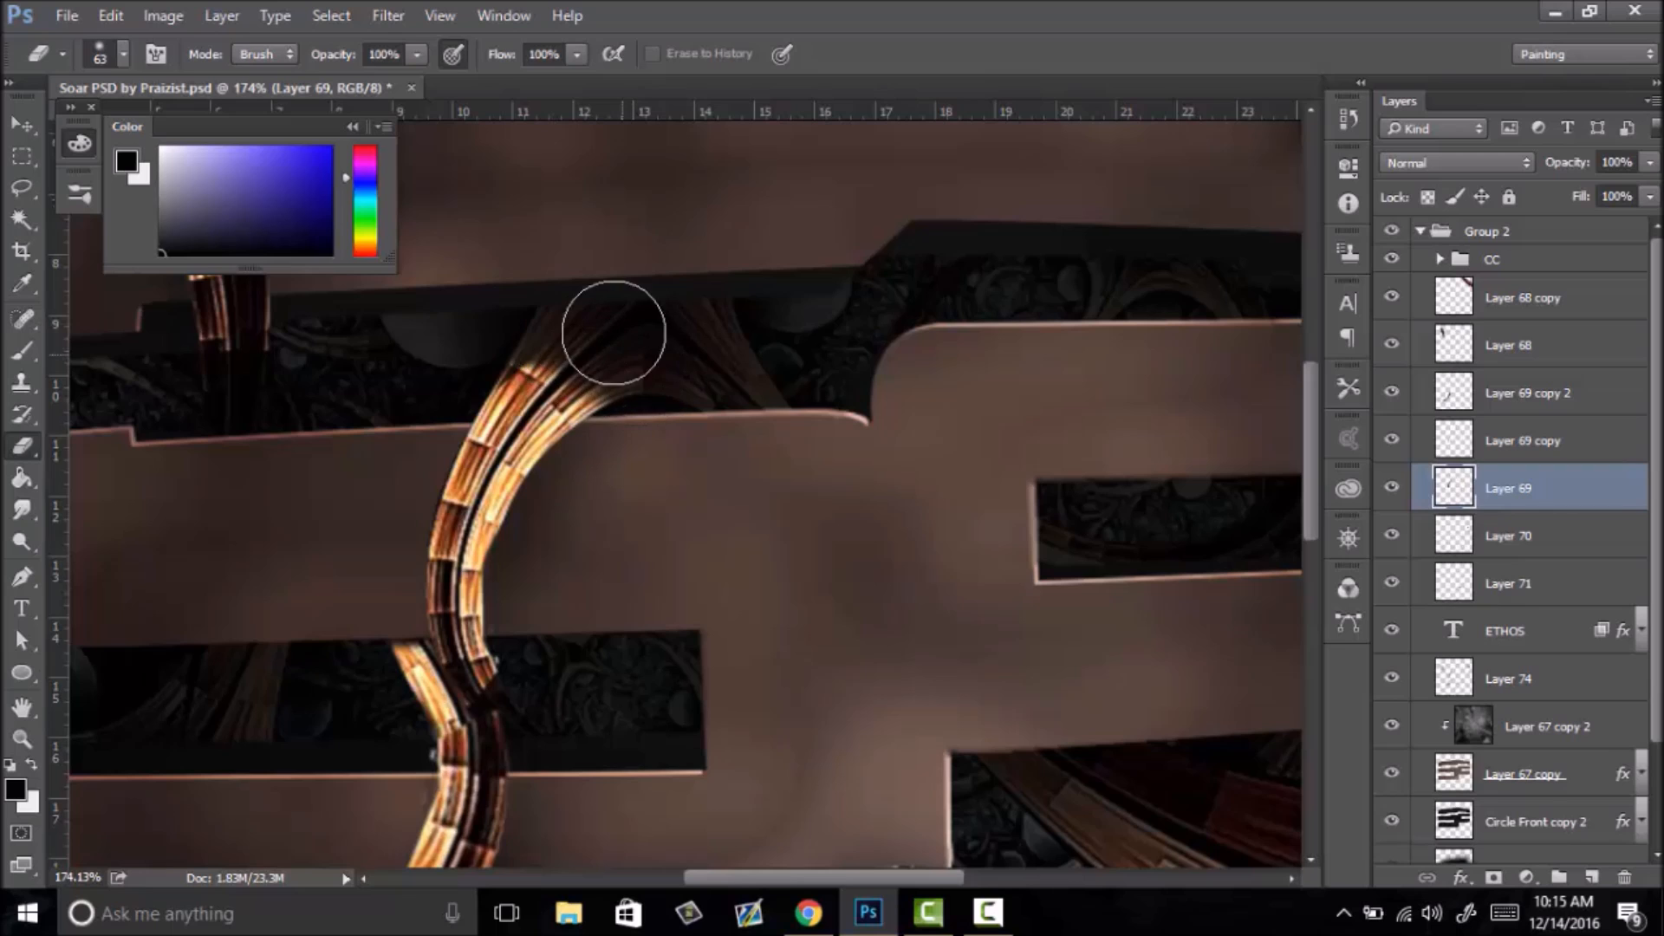
key("z")
mouse_move(784, 507)
left_mouse_down()
mouse_move(708, 540)
mouse_move(661, 535)
mouse_move(711, 509)
left_mouse_up()
right_click(710, 509)
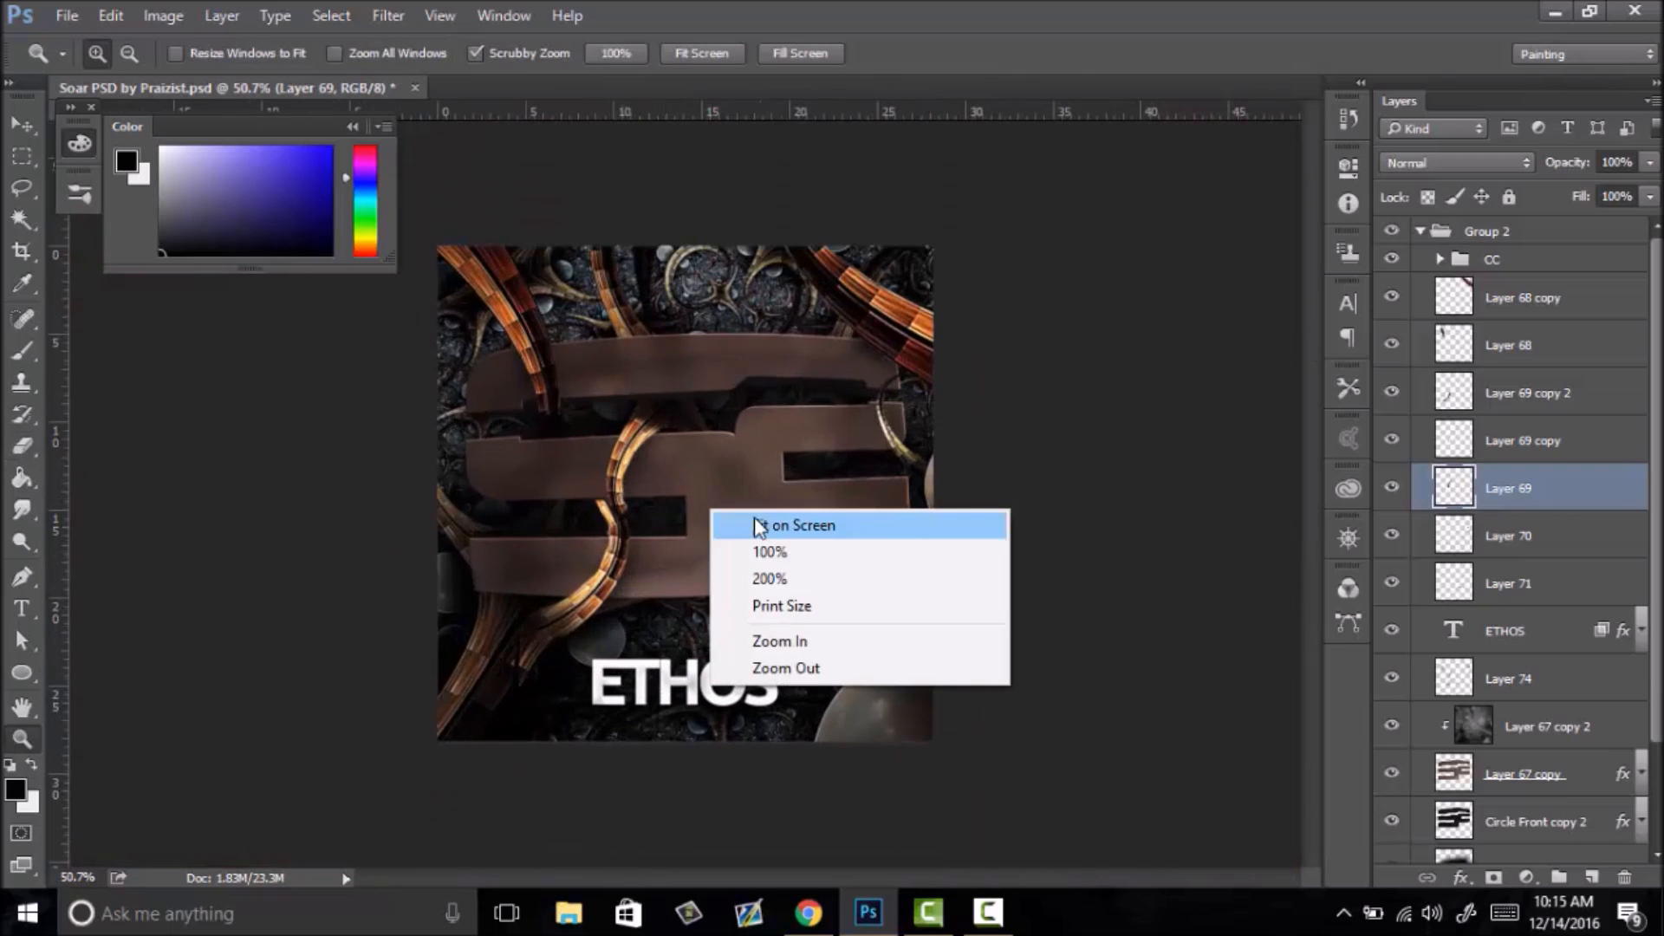
left_click(758, 524)
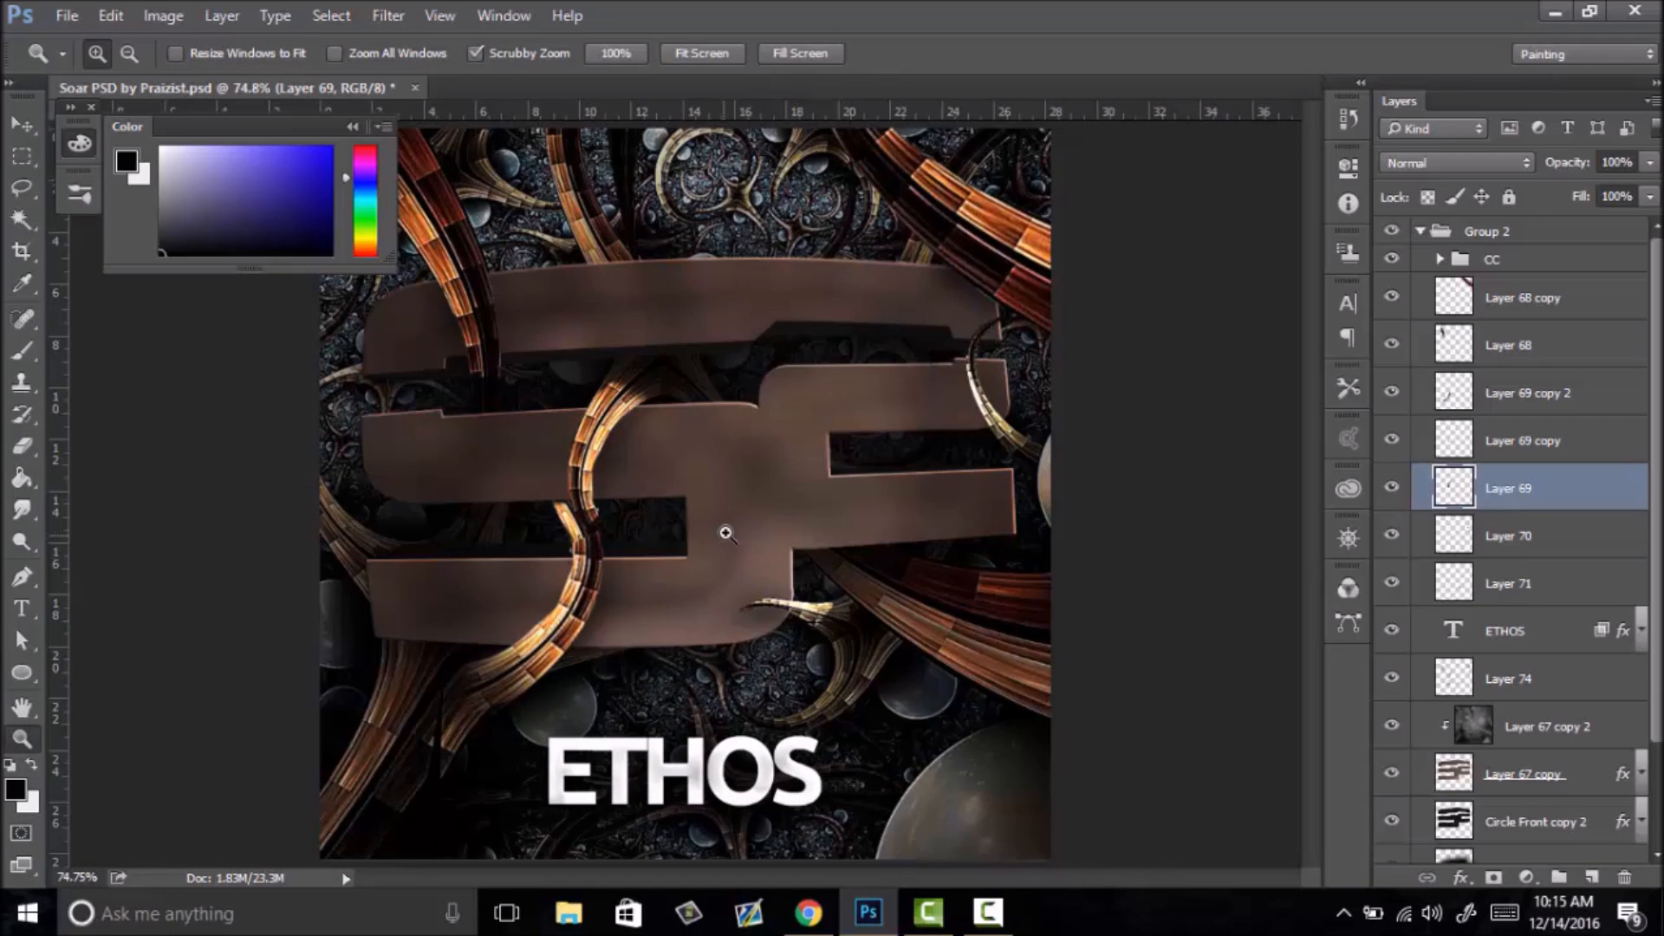
- Erase the base of the small horn on Layer 71 that overlaps the logo's lower edge
left_click_drag(719, 530, 1299, 580)
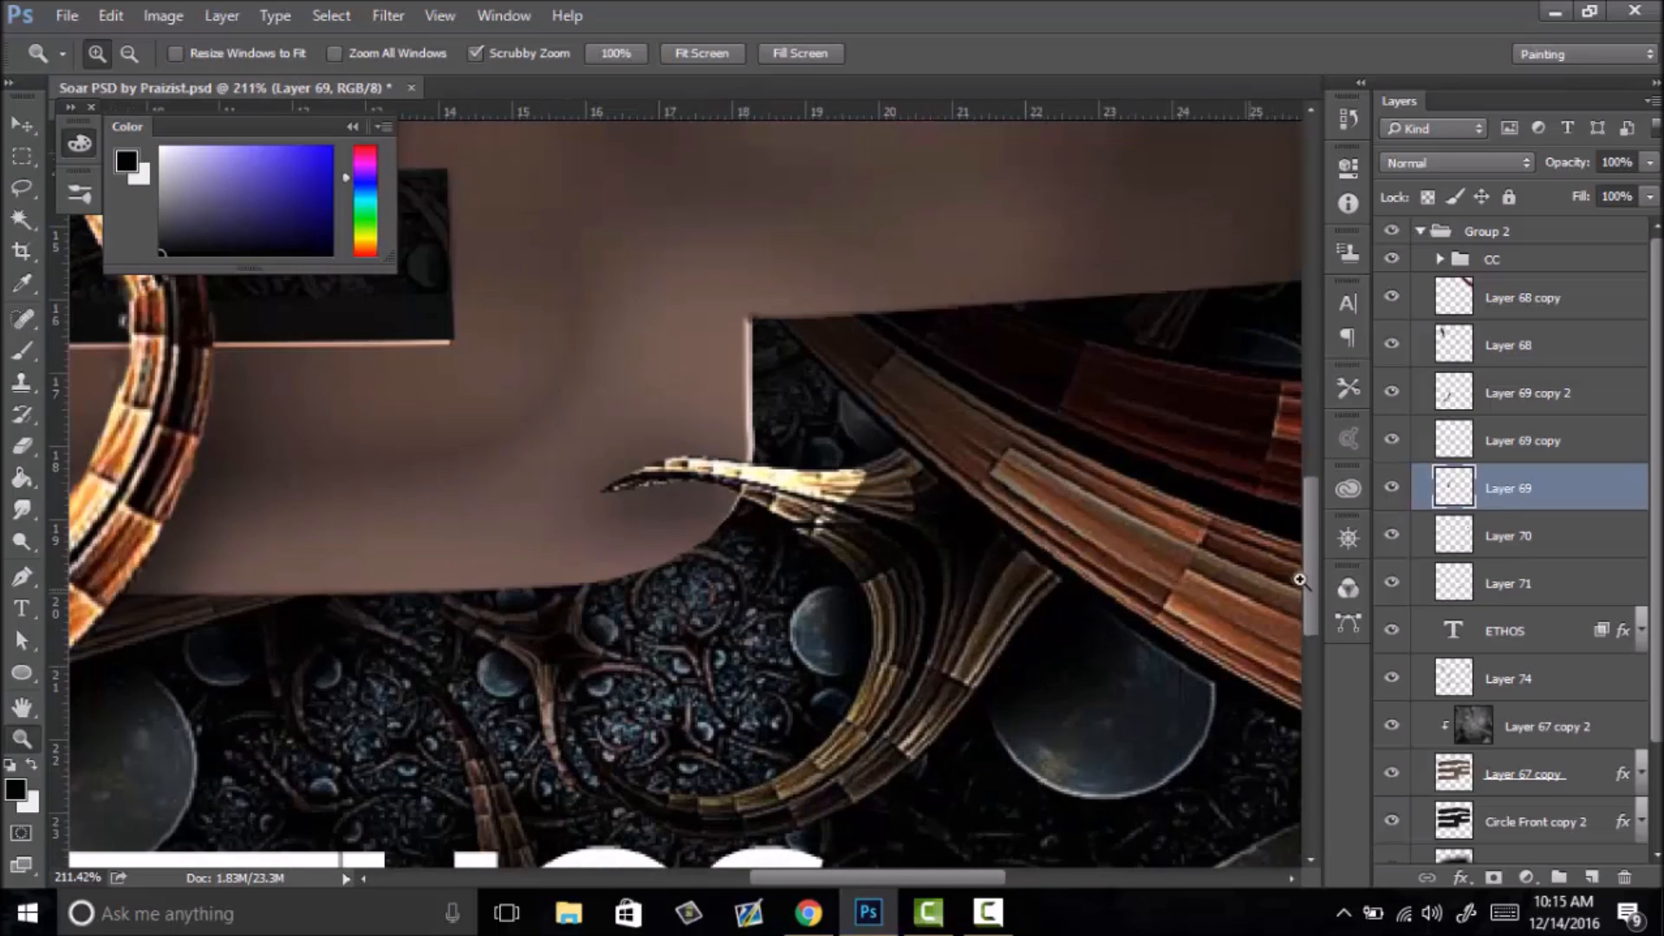
left_click(1500, 551)
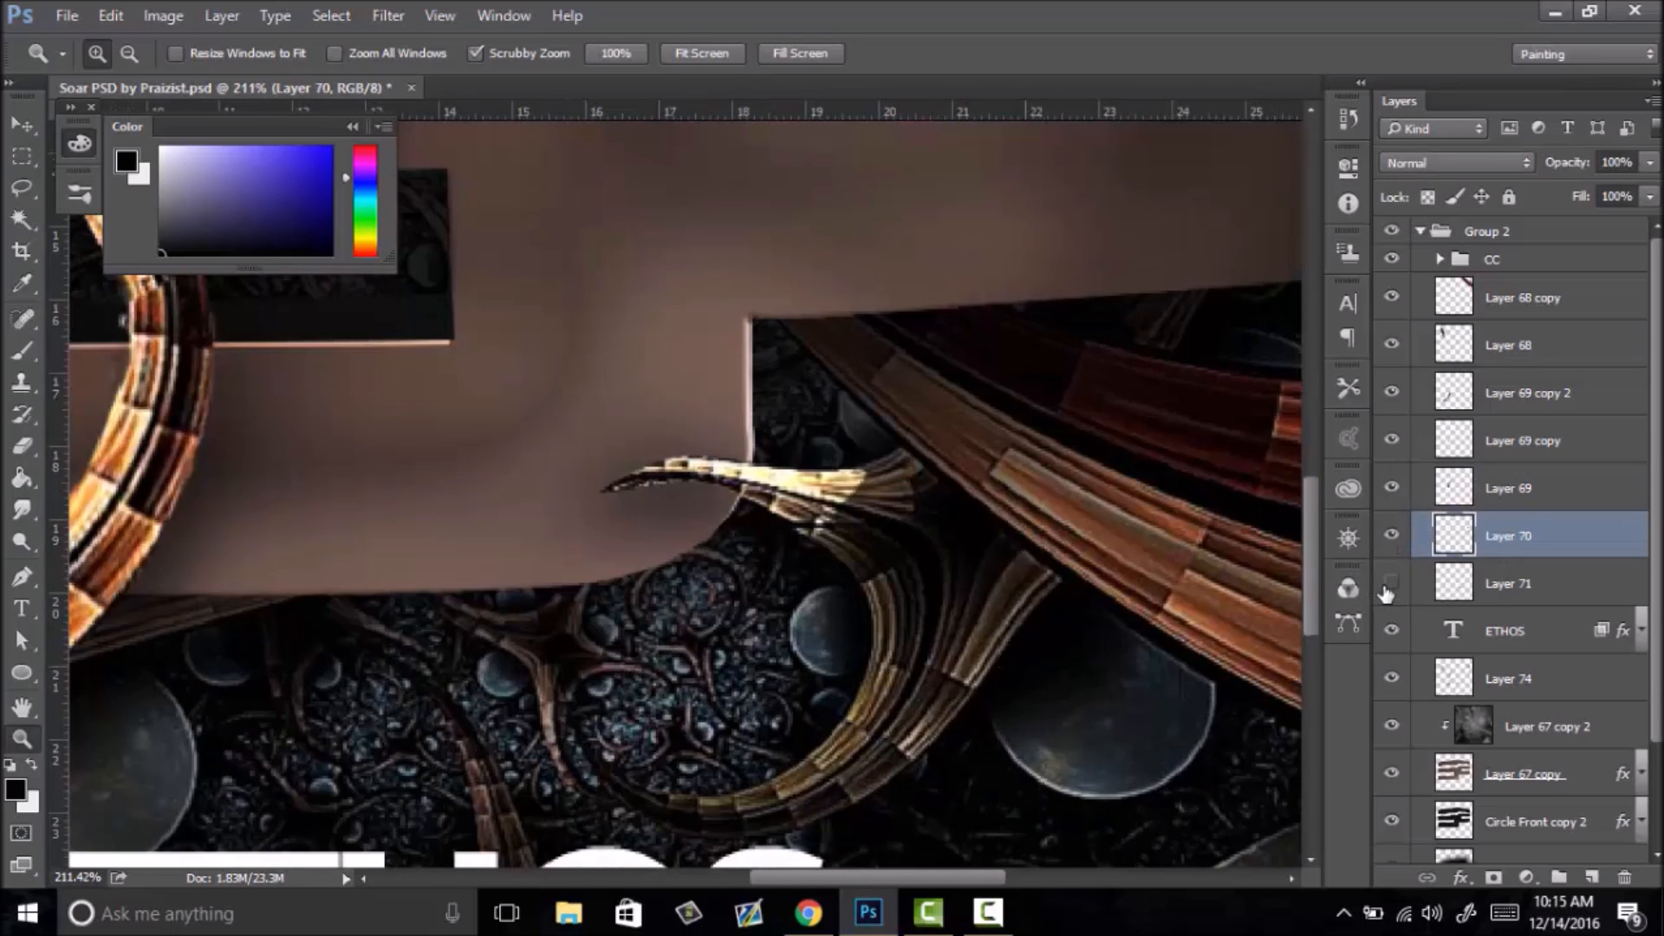
left_click(1468, 591)
mouse_move(858, 544)
left_mouse_down()
mouse_move(912, 517)
mouse_move(805, 573)
left_mouse_up()
key("e")
mouse_move(875, 498)
left_mouse_down()
mouse_move(853, 502)
mouse_move(917, 482)
mouse_move(865, 520)
mouse_move(666, 461)
mouse_move(741, 480)
left_mouse_up()
key("z")
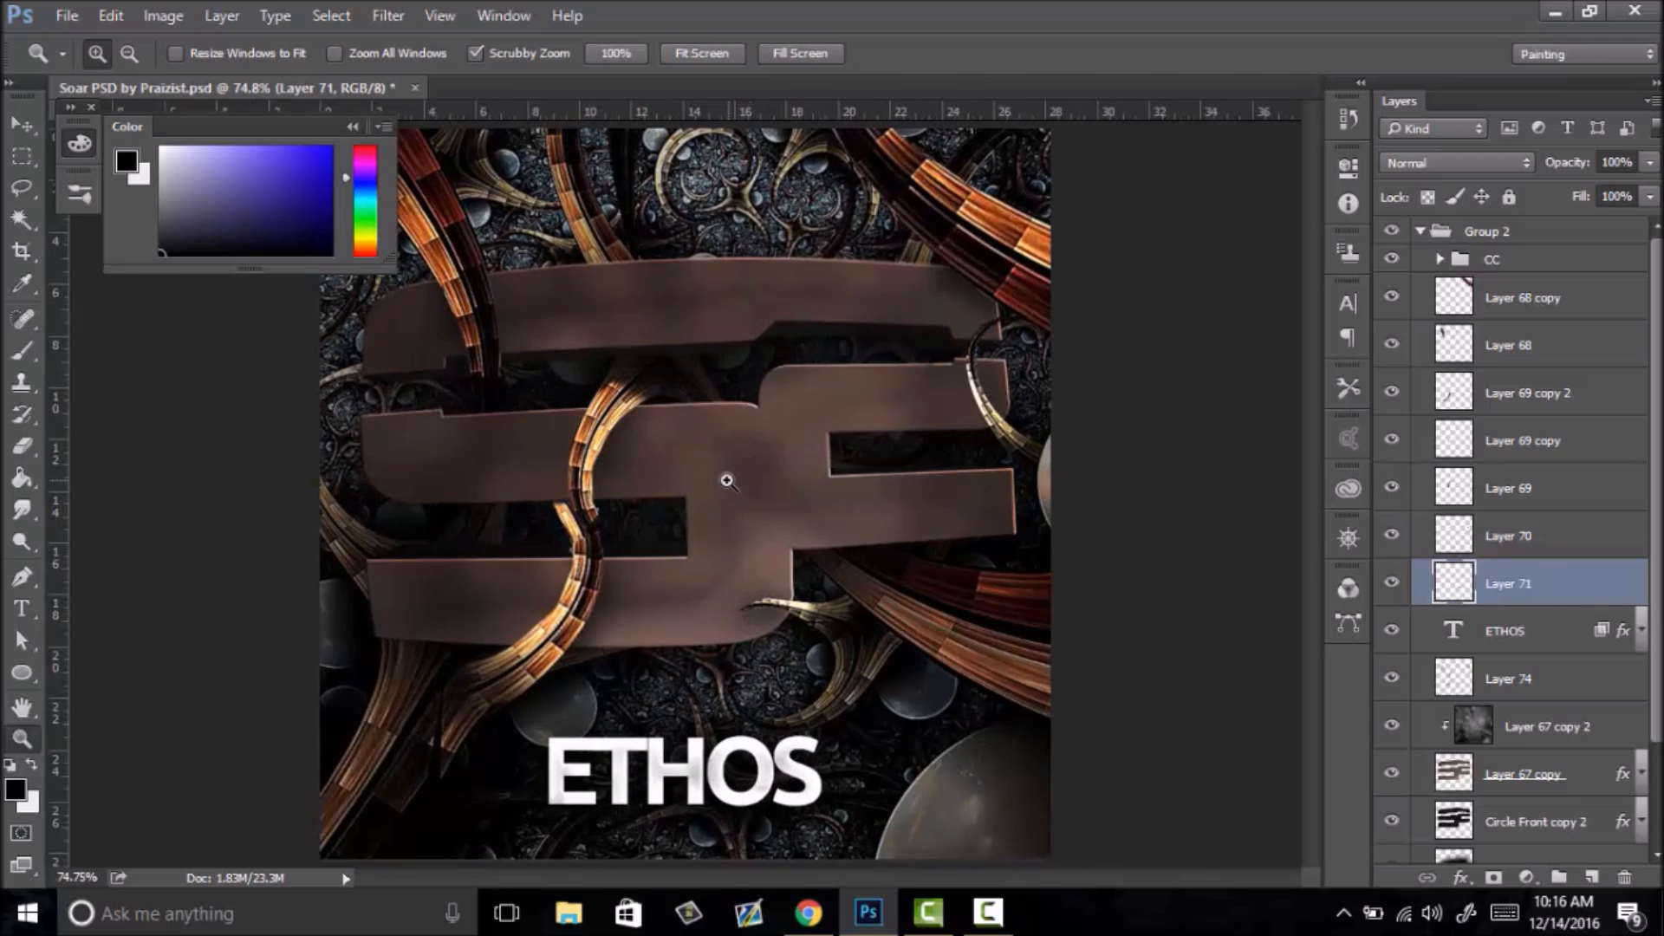
- Collapse the color picker that covers the canvas and check the whole artwork
left_click_drag(811, 512, 747, 523)
left_click(351, 130)
left_click_drag(809, 476, 765, 524)
right_click(765, 523)
left_click(775, 530)
left_click(773, 525)
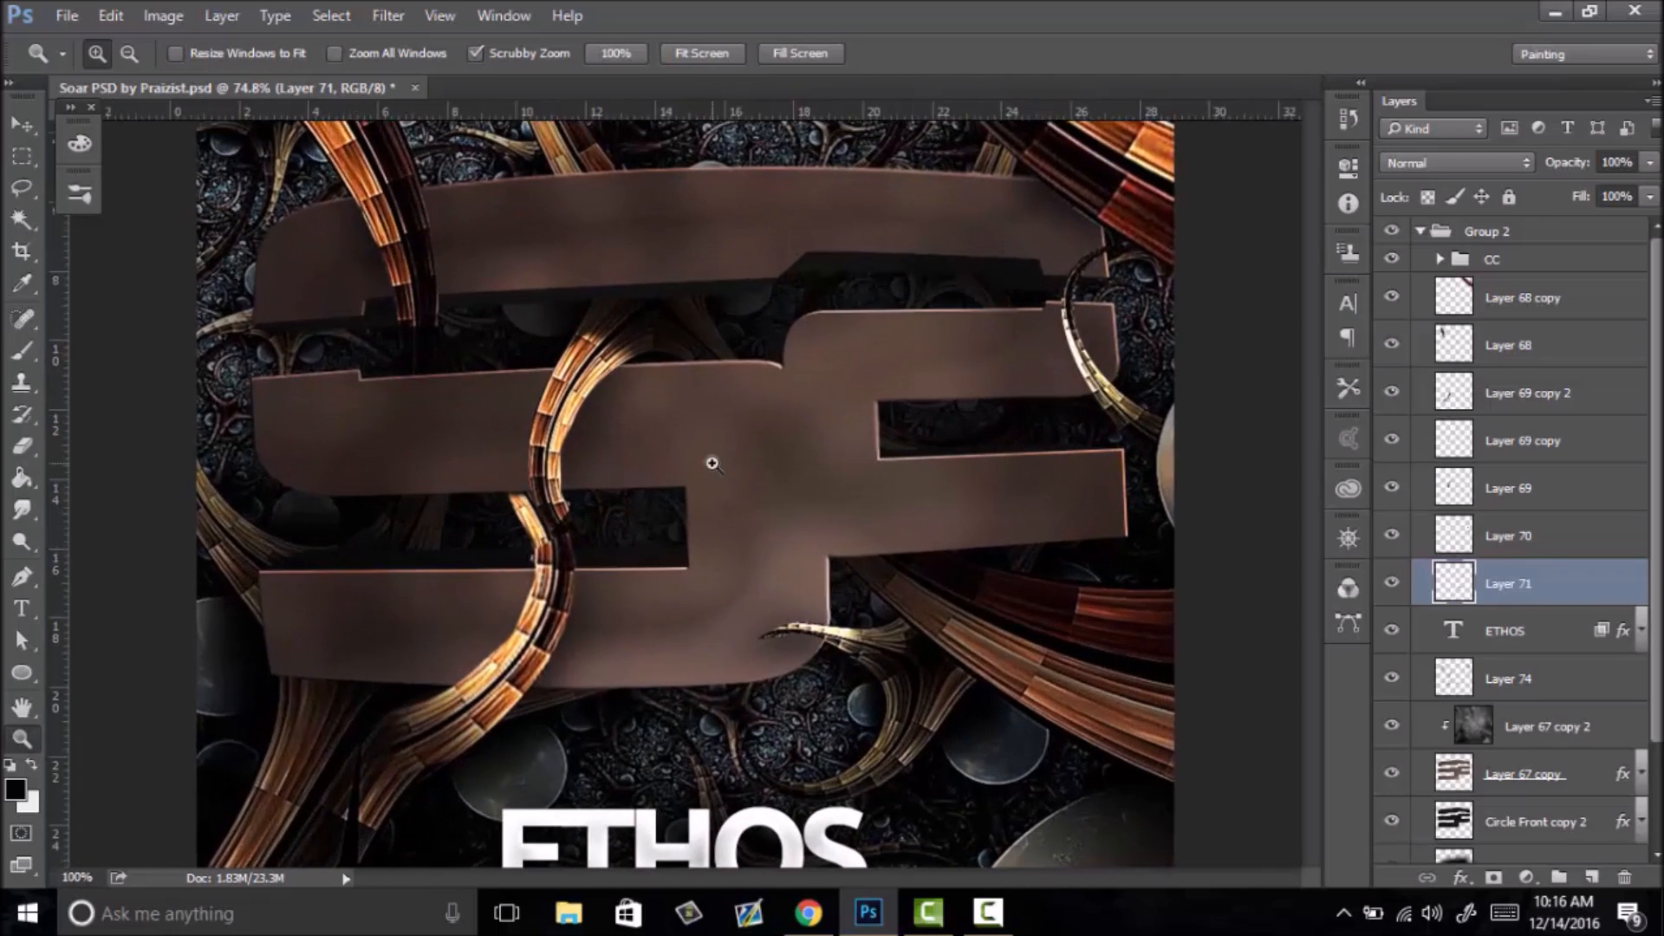
- Merge all the strand cut-out layers from Layer 68 copy through Layer 71 into one layer
left_click_drag(562, 336, 1213, 465)
left_click(1502, 381)
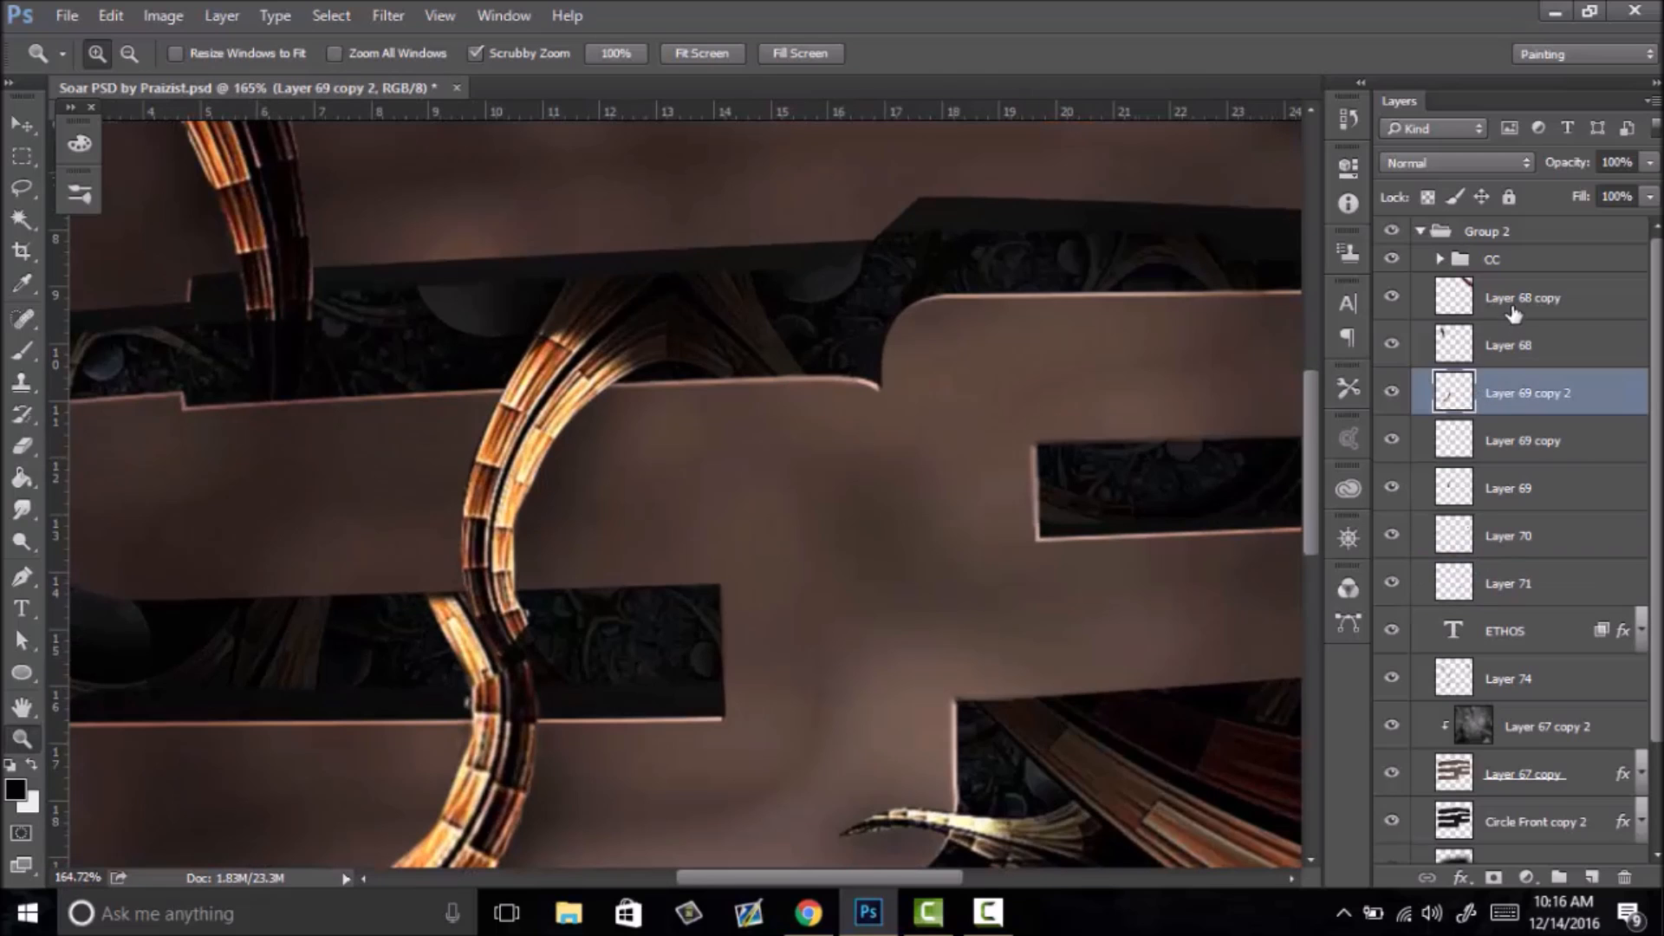
left_click(1515, 322)
left_click(1546, 589, "shift")
right_click(1551, 594)
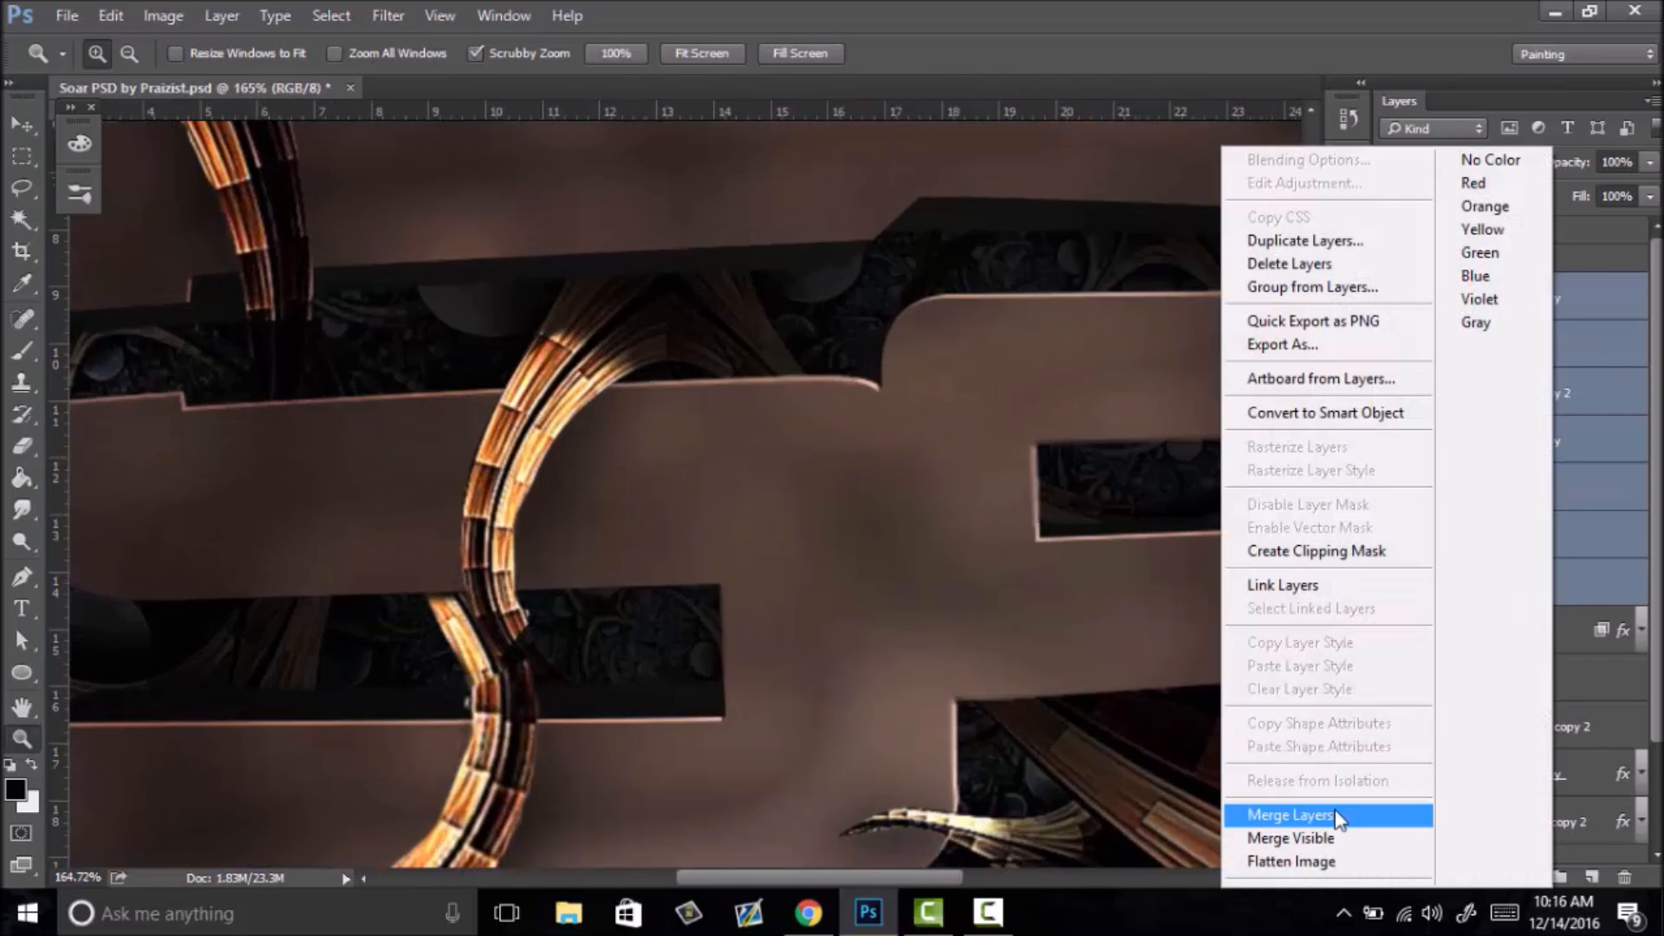
left_click(1326, 812)
- Add a new empty layer above the merged strands and clip it to them
left_click_drag(1081, 636, 1365, 636)
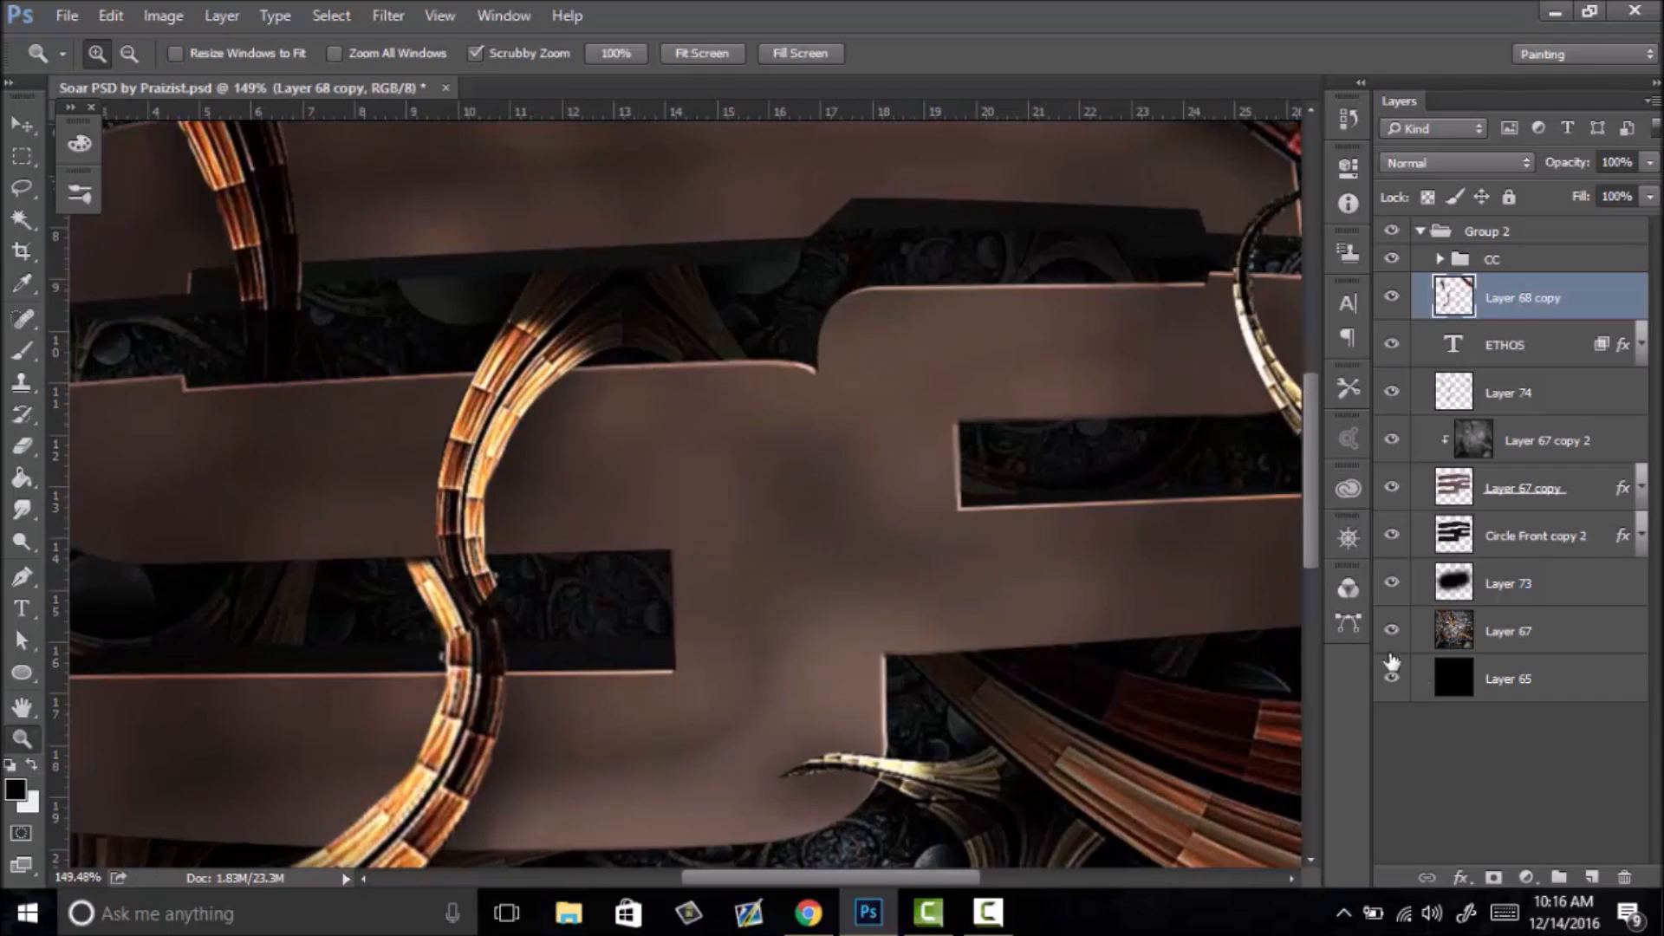
left_click(1591, 876)
right_click(1563, 314)
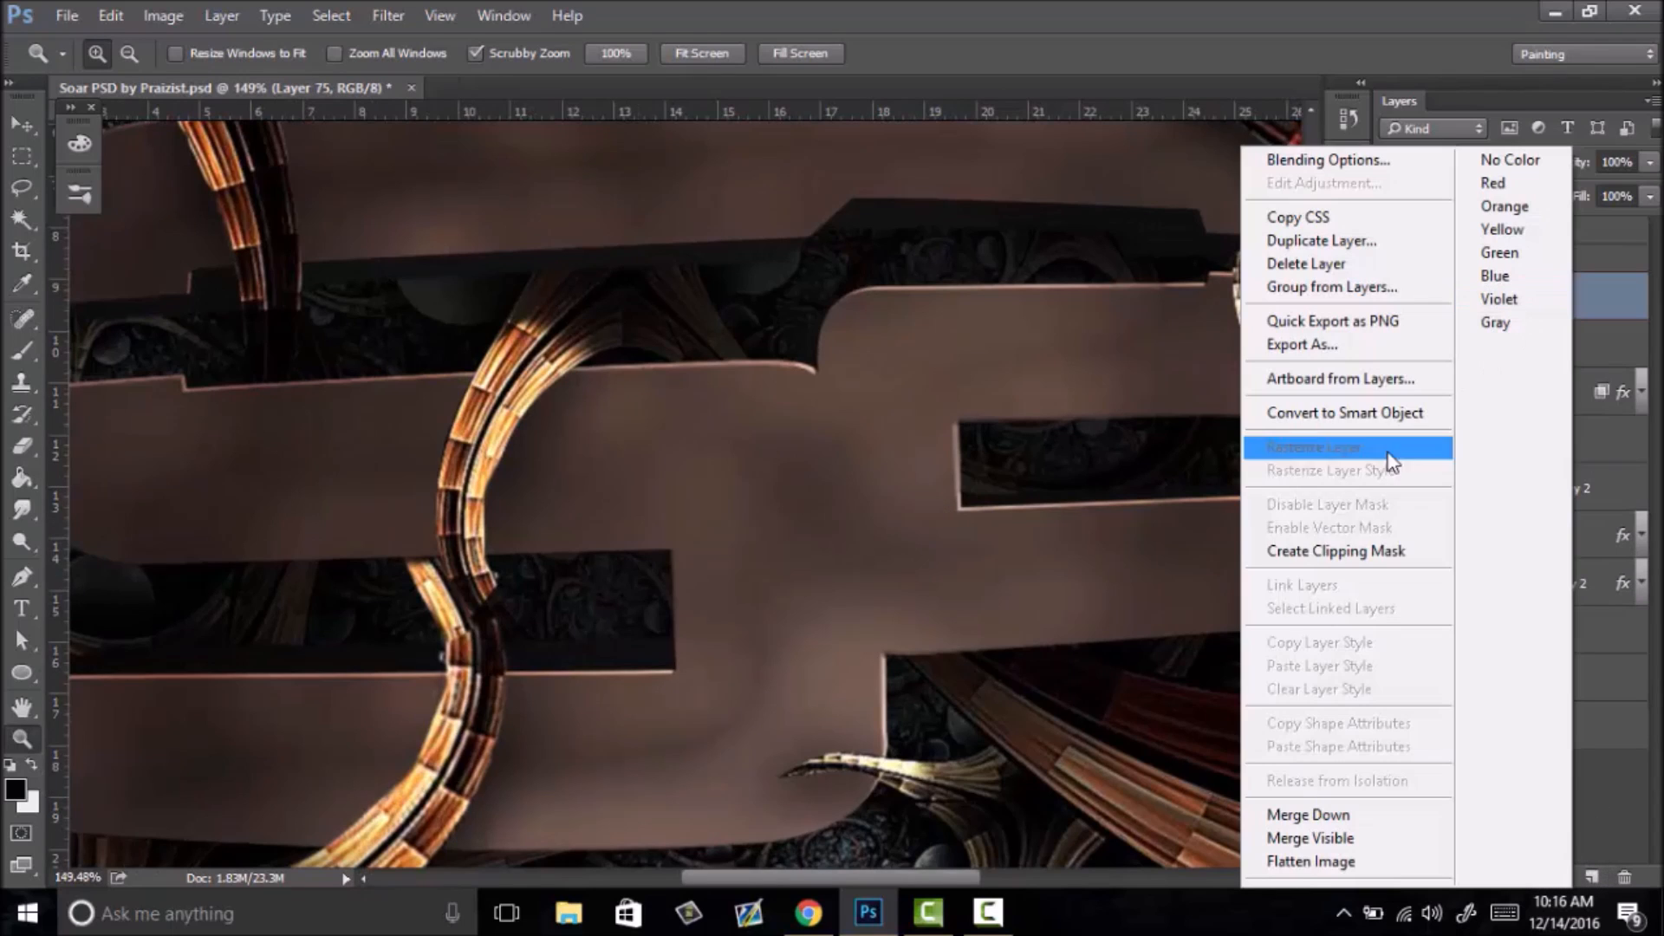
left_click(1349, 553)
- Brush black shading over the curved strand's upper end on the clipped layer and set the layer's opacity to 26%
key("b")
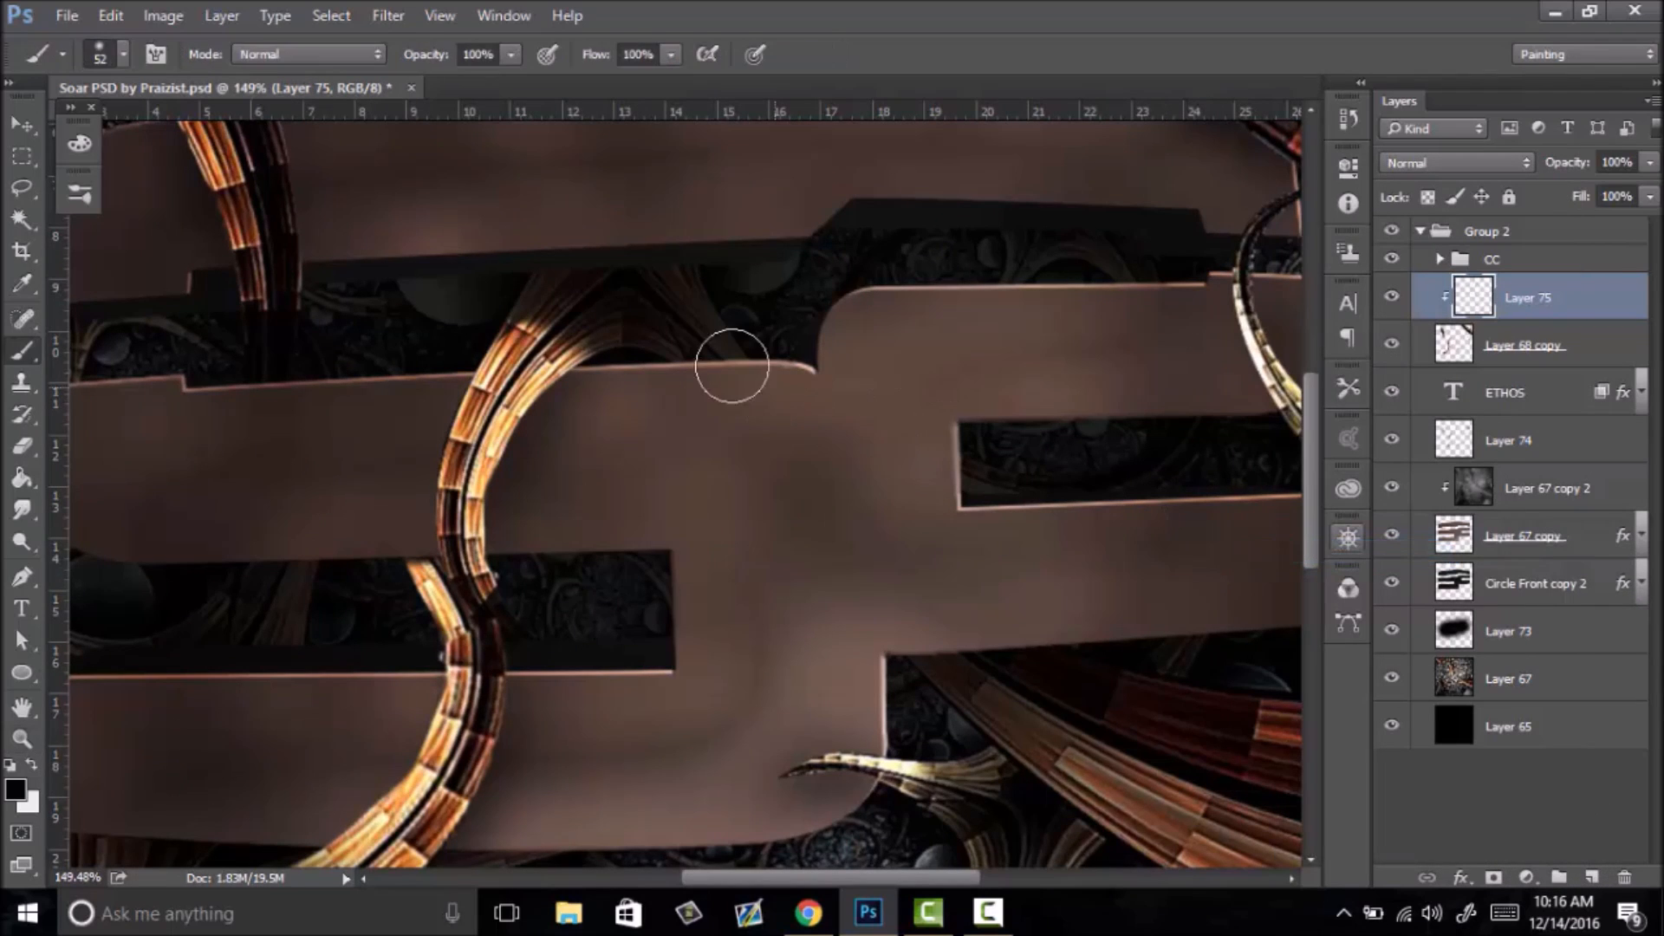
mouse_move(468, 361)
left_mouse_down()
mouse_move(511, 345)
mouse_move(555, 350)
mouse_move(491, 411)
left_mouse_up()
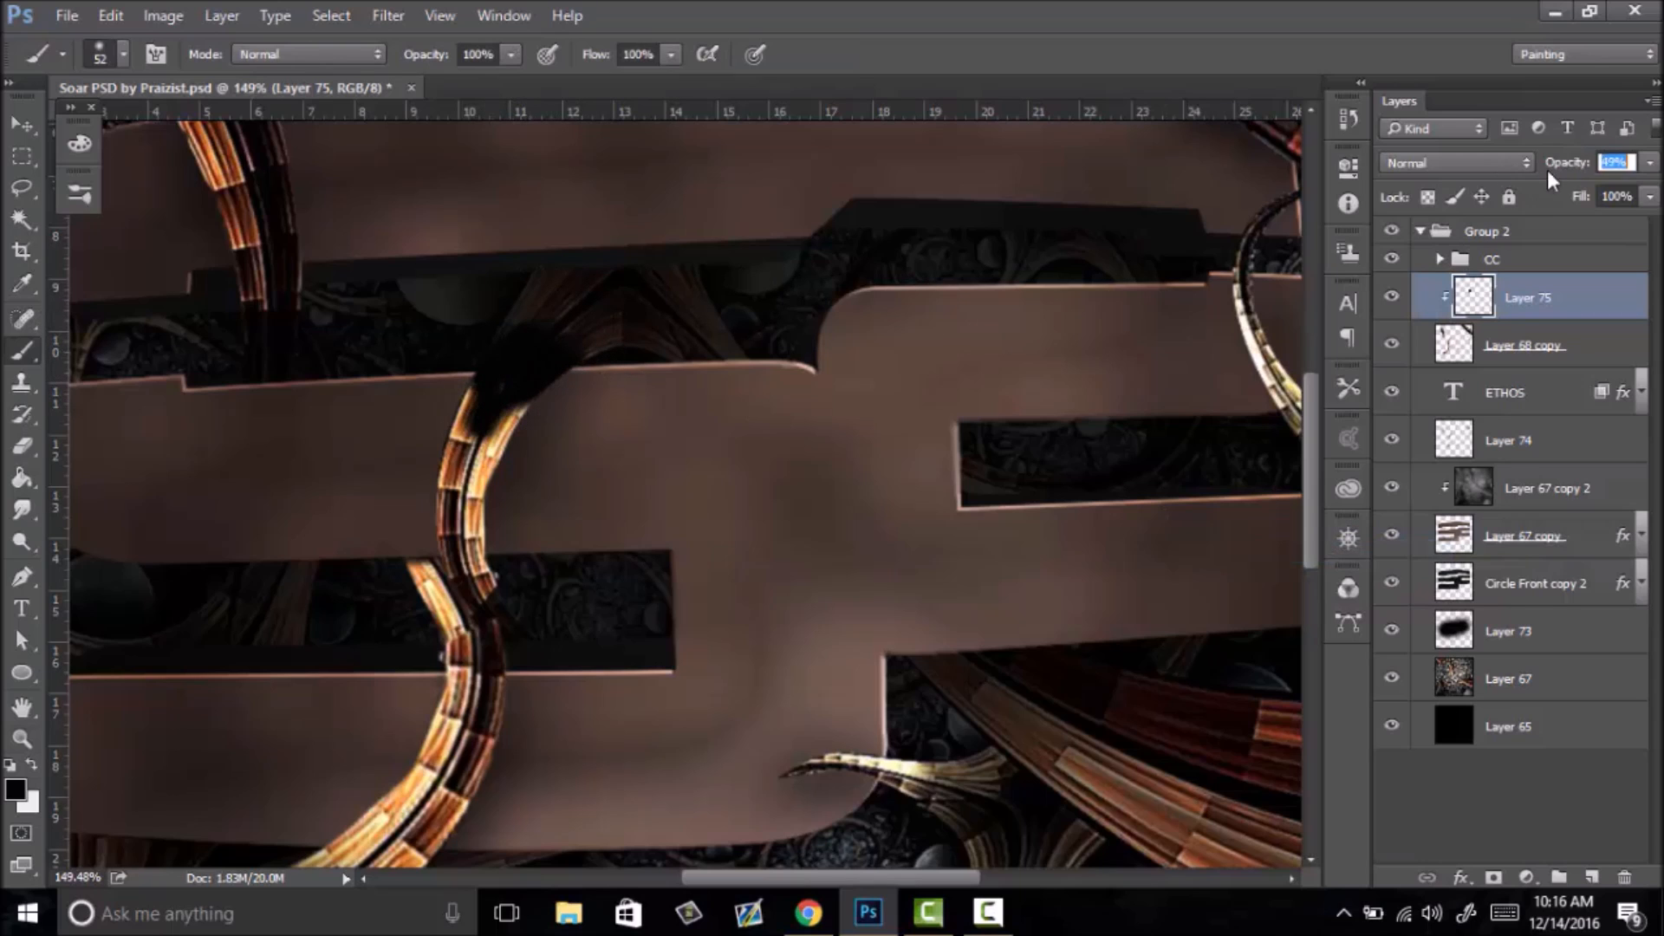
left_click_drag(1547, 170, 1539, 178)
key("z")
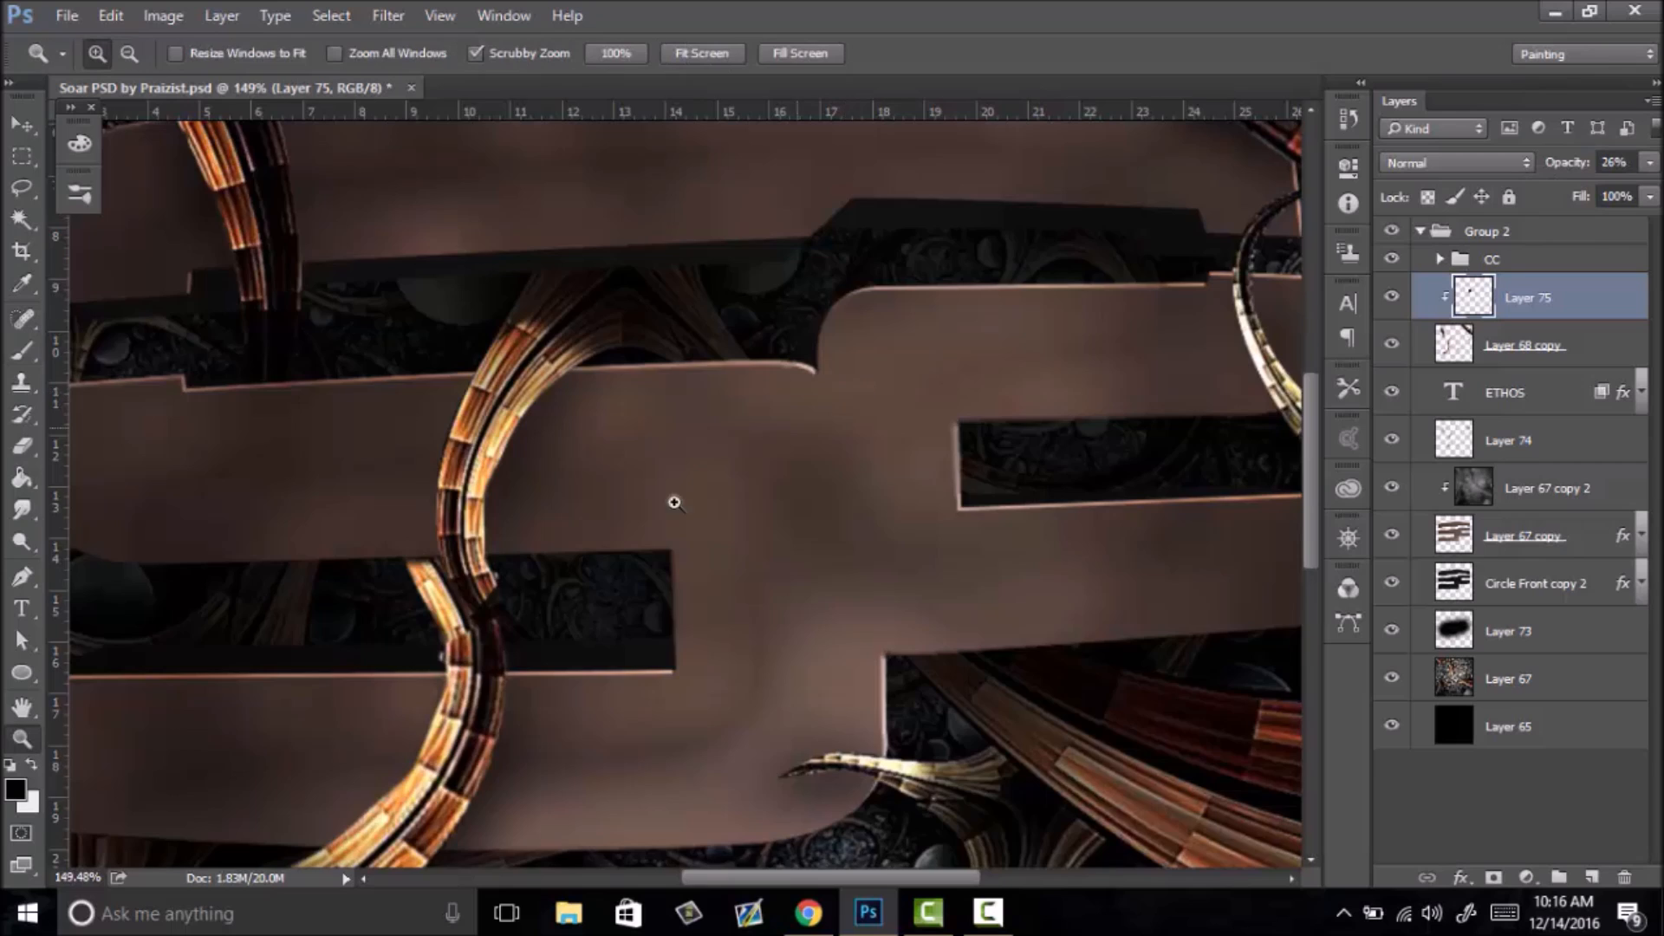
left_click_drag(673, 502, 572, 510)
mouse_move(718, 517)
left_mouse_down()
mouse_move(662, 511)
mouse_move(691, 506)
left_mouse_up()
right_click(731, 500)
left_click(779, 515)
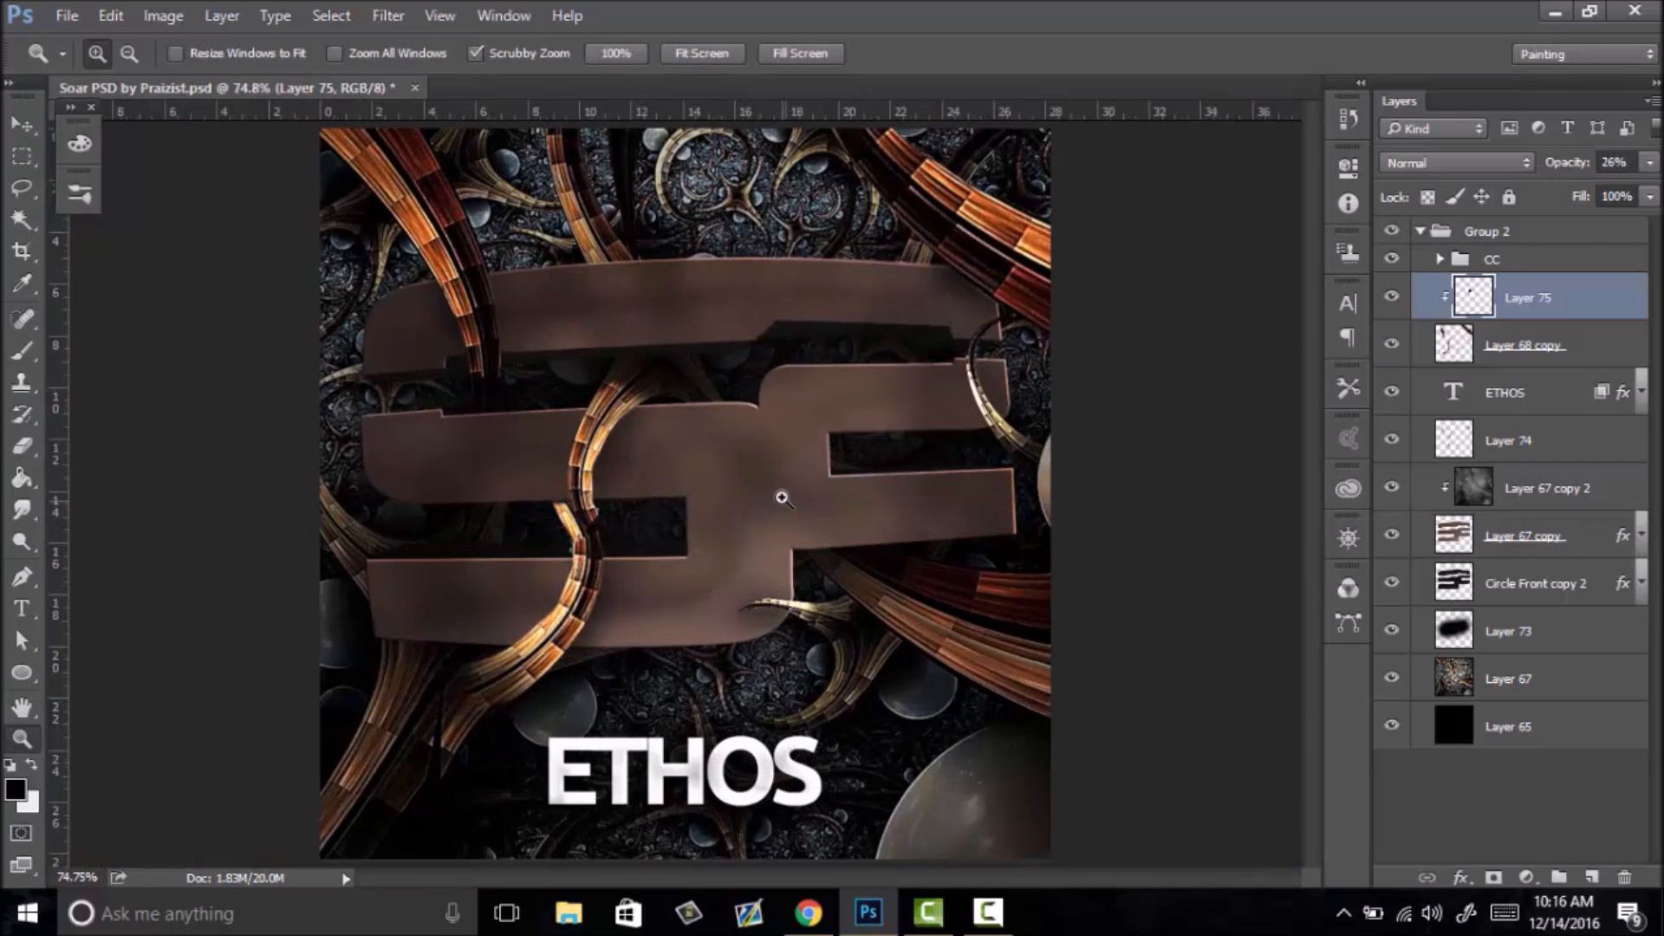
- Compare the artwork with and without the clipped shading of Layer 75 and the merged strands of Layer 68 copy
left_click_drag(797, 477, 737, 518)
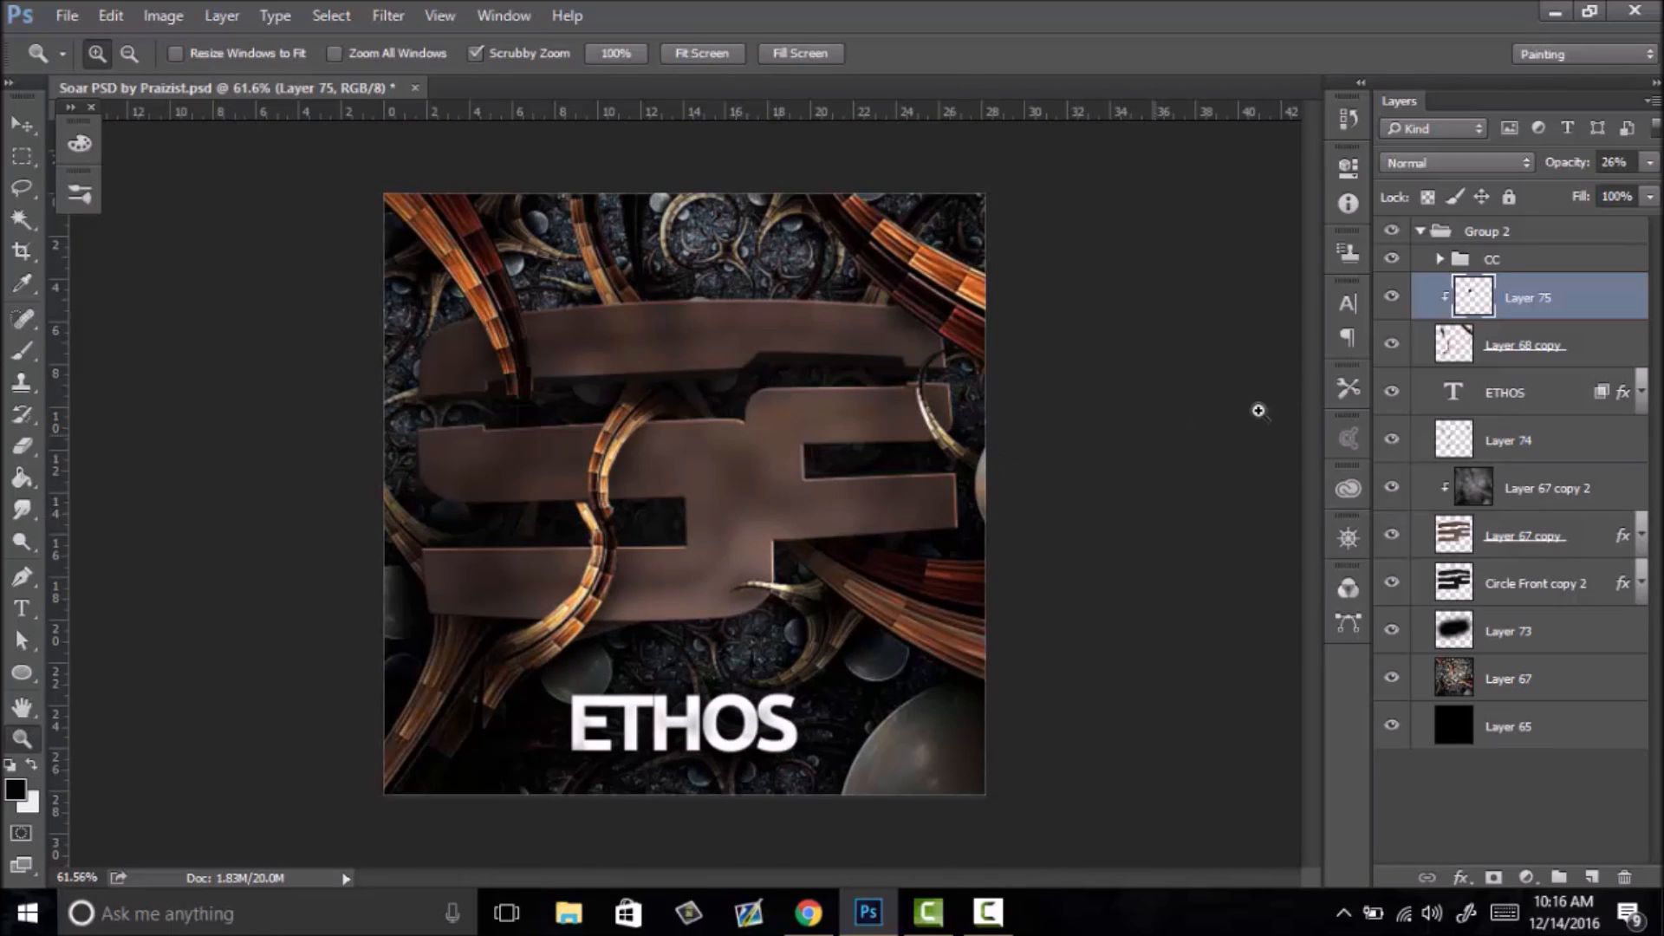
left_click(1395, 299)
left_click(1396, 300)
left_click(1422, 346)
left_click(1395, 345)
left_click(1396, 346)
left_click(1393, 346)
left_click(1391, 349)
- Toggle Layer 74's painted effect to compare it, and lower that layer's opacity to 46%
left_click(1498, 449)
left_click(1392, 439)
left_click(1391, 439)
left_click_drag(1575, 171, 1573, 169)
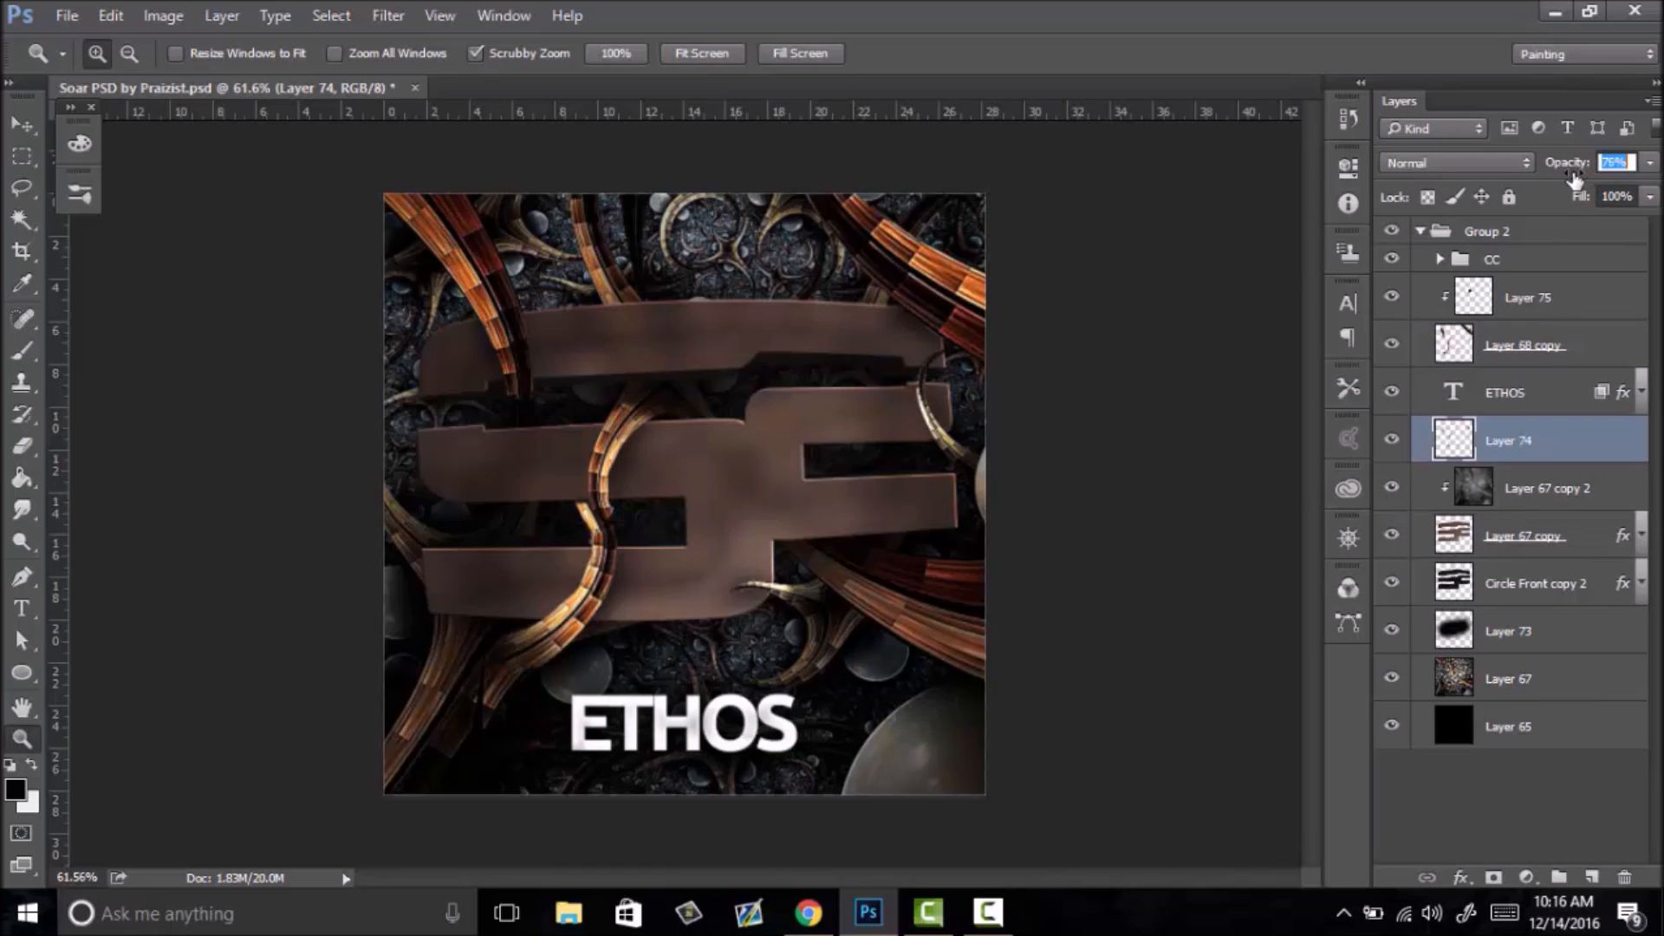
left_click_drag(1509, 191, 1510, 193)
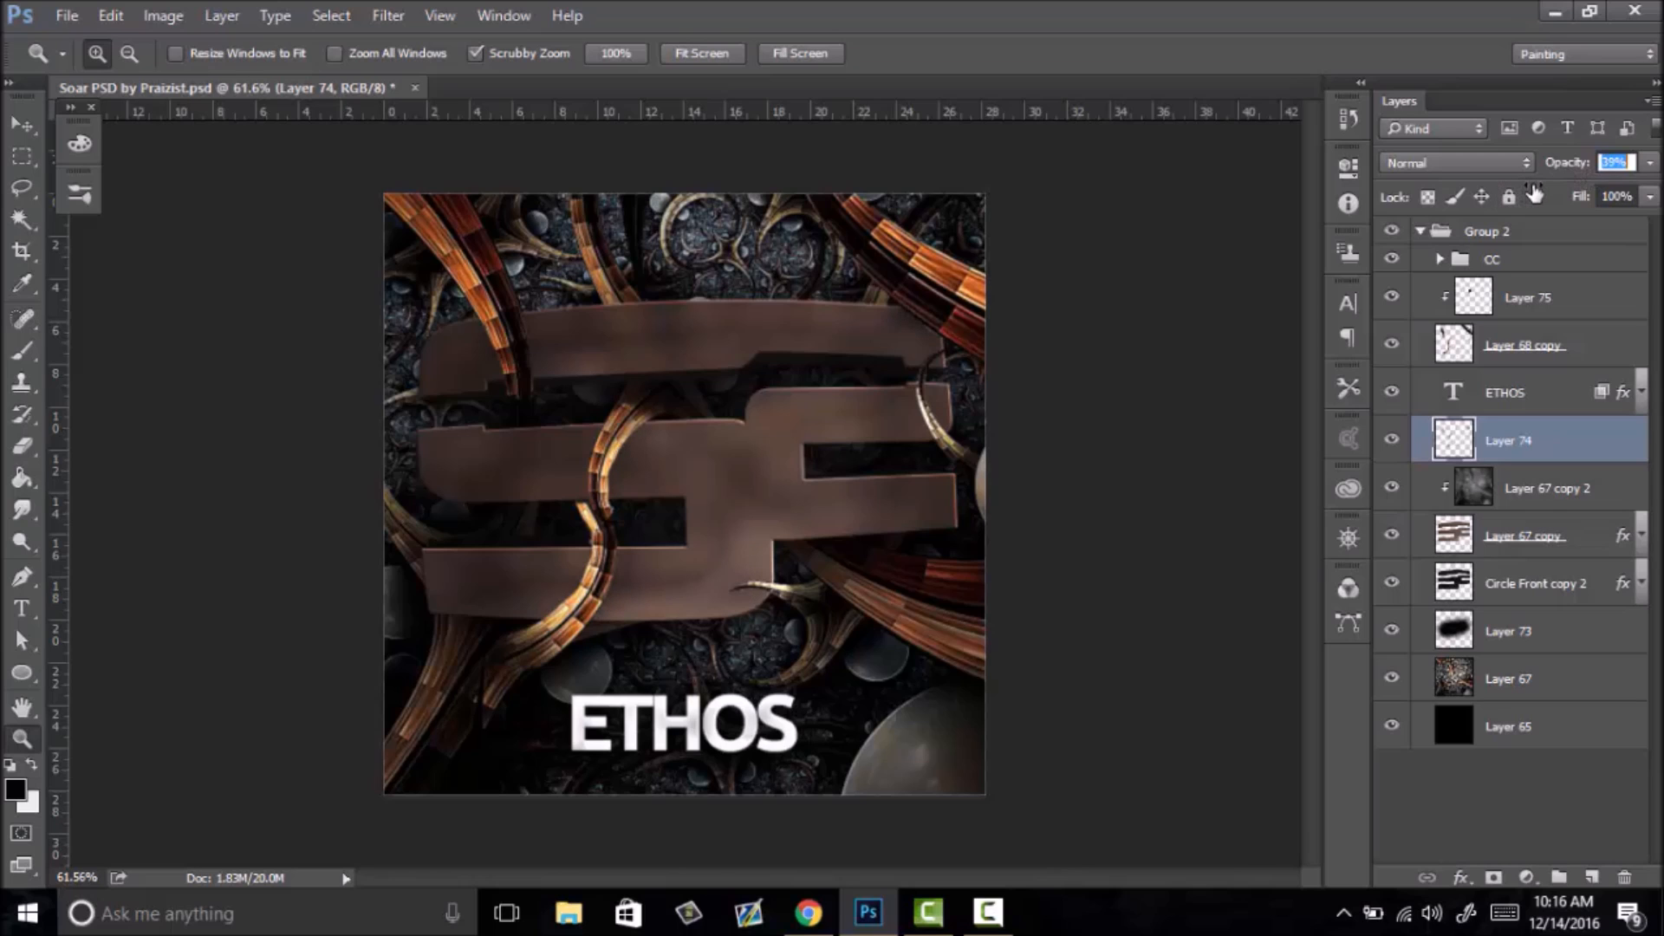
left_click_drag(1545, 196, 1543, 196)
- Examine the overall artwork at a reduced size and fitted to the screen
right_click(802, 464)
left_click_drag(798, 458, 766, 544)
left_click(864, 474)
right_click(766, 545)
left_click(824, 557)
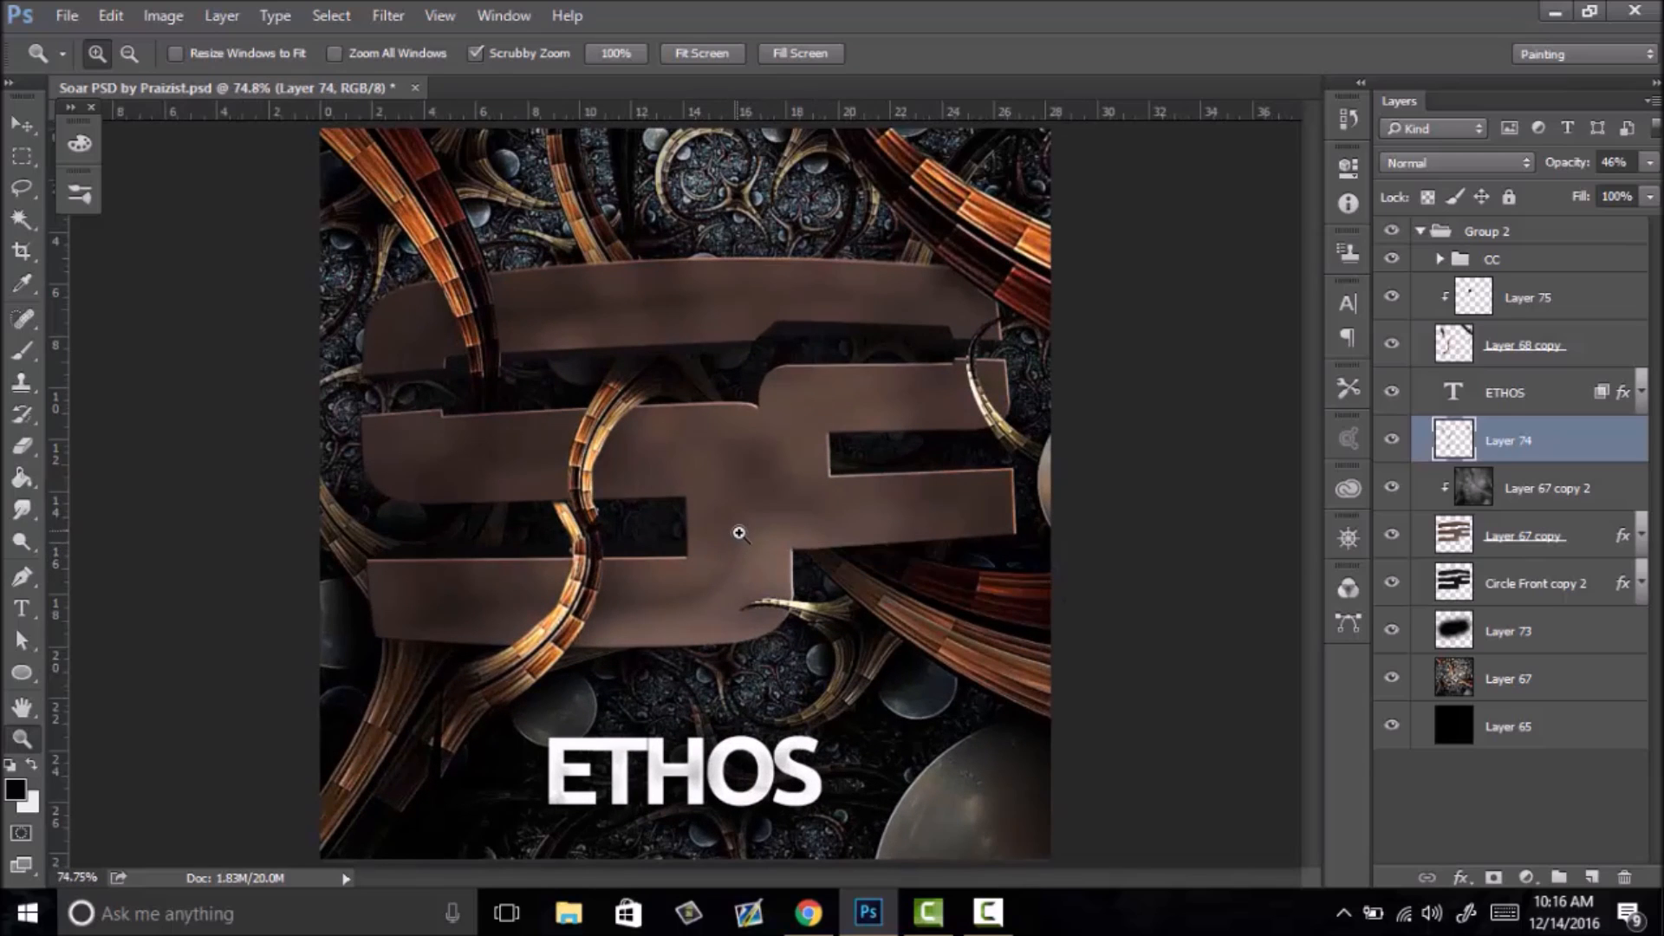
mouse_move(756, 519)
left_mouse_down()
mouse_move(694, 569)
mouse_move(754, 486)
mouse_move(772, 493)
left_mouse_up()
right_click(772, 493)
left_click(806, 513)
- Inspect the adjustment layers in the CC group and compare the artwork with the group hidden and shown
left_click(1509, 298)
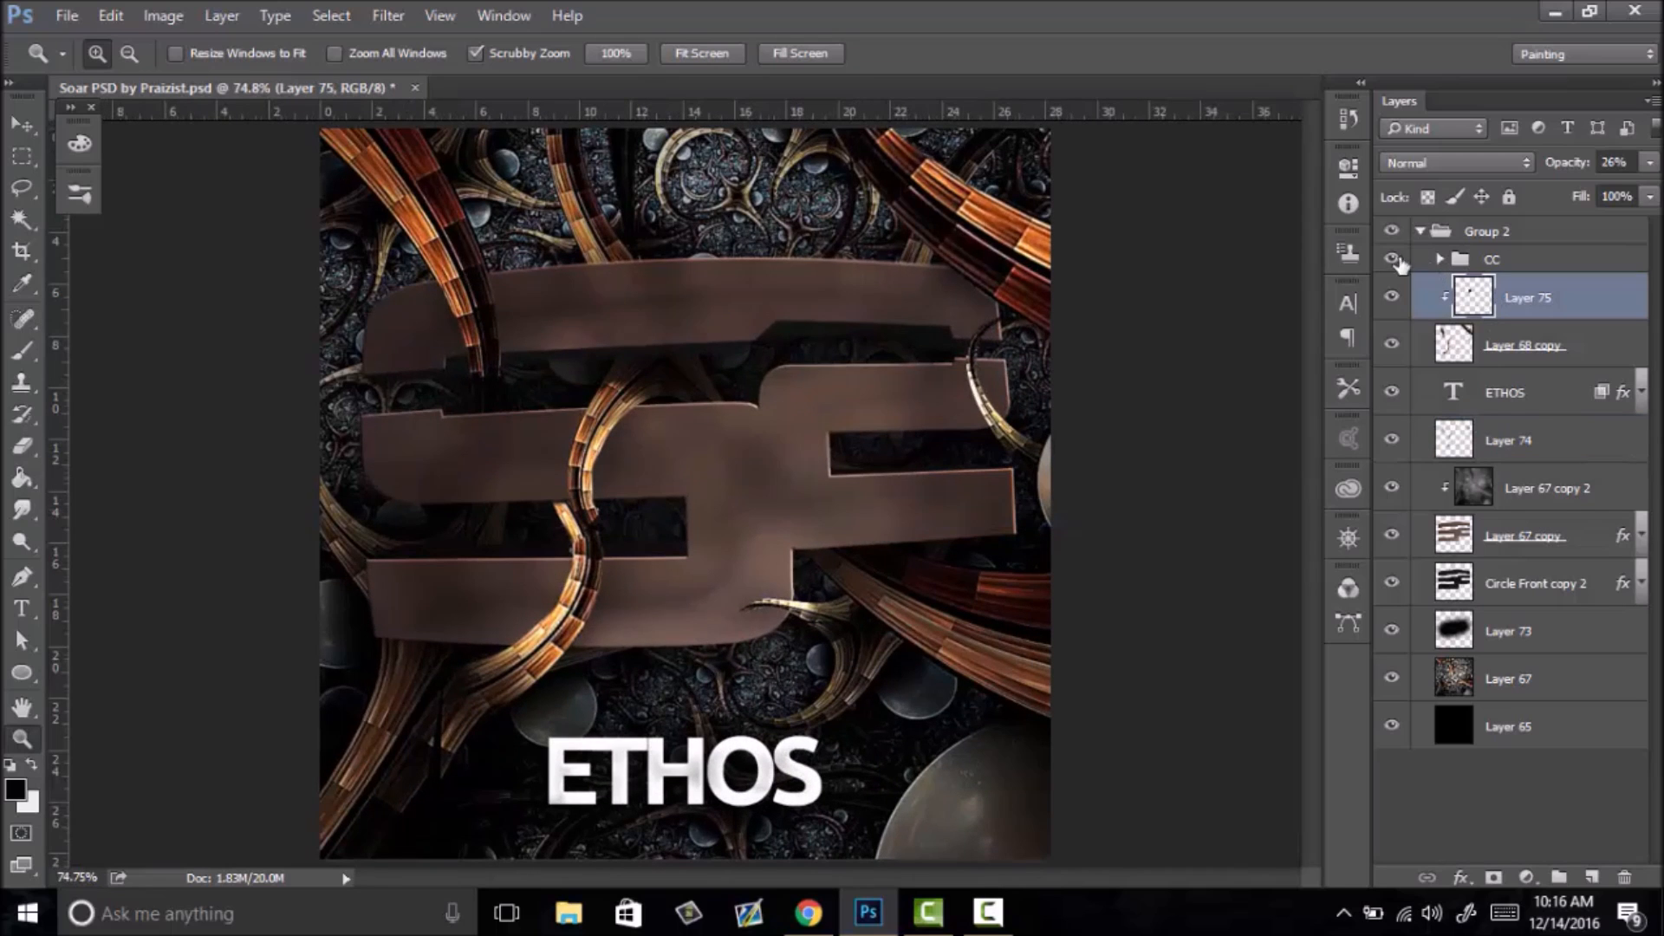
left_click(1392, 259)
left_click(1392, 259)
left_click(1421, 260)
left_click(1438, 259)
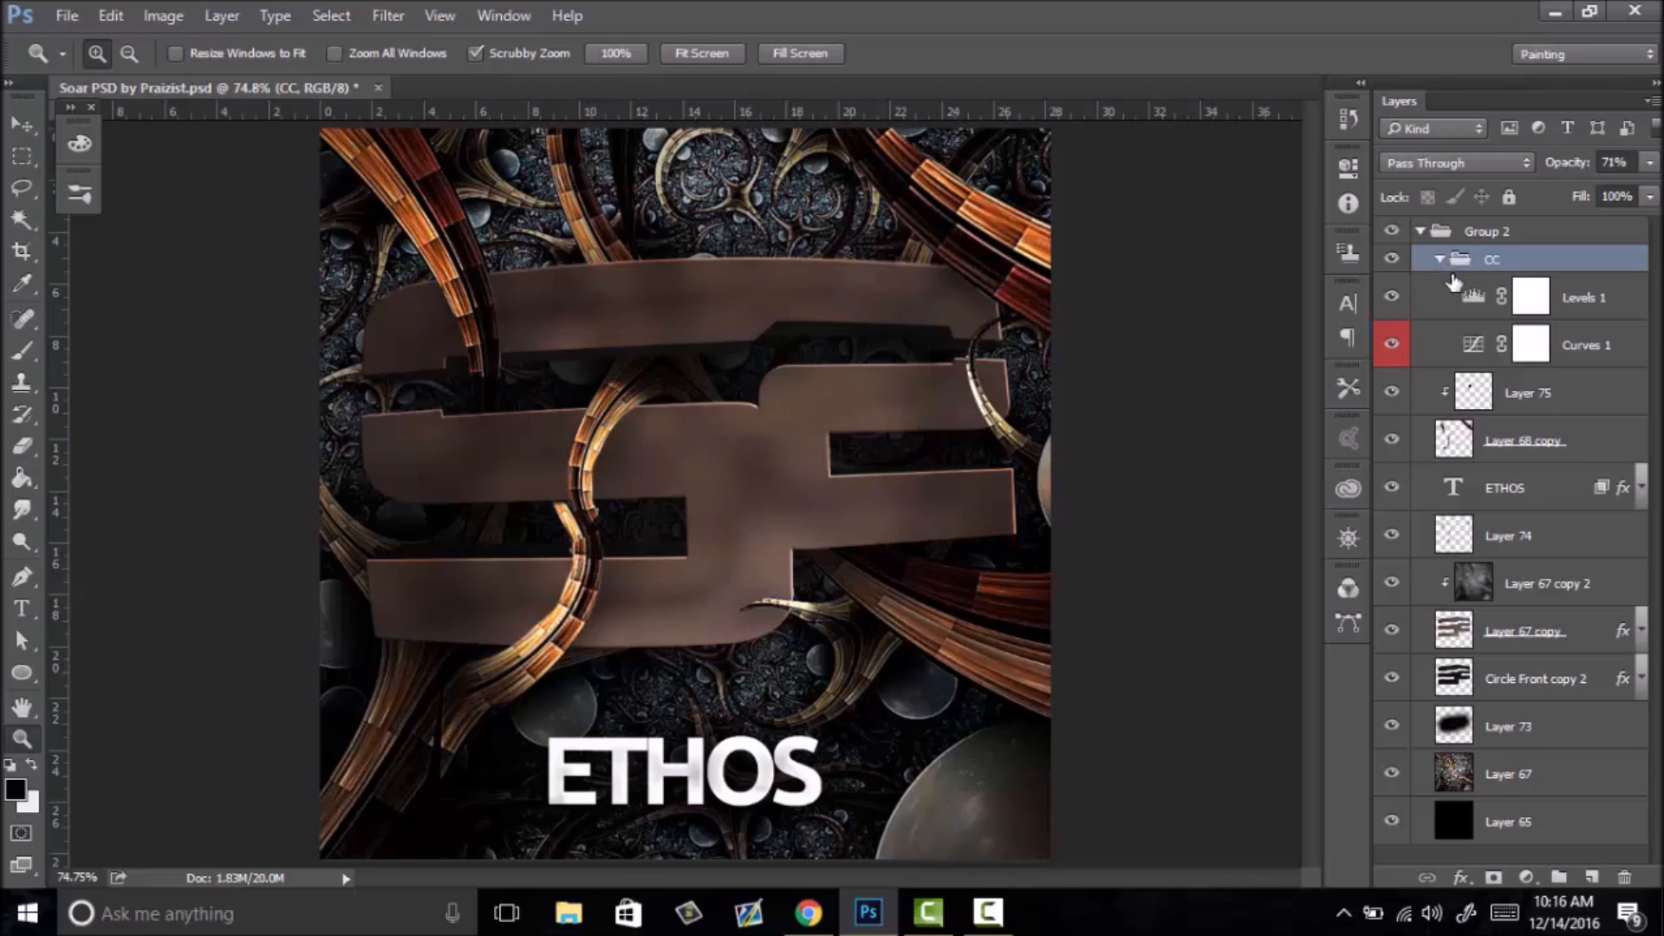
left_click(1438, 259)
left_click(1392, 260)
left_click(1392, 260)
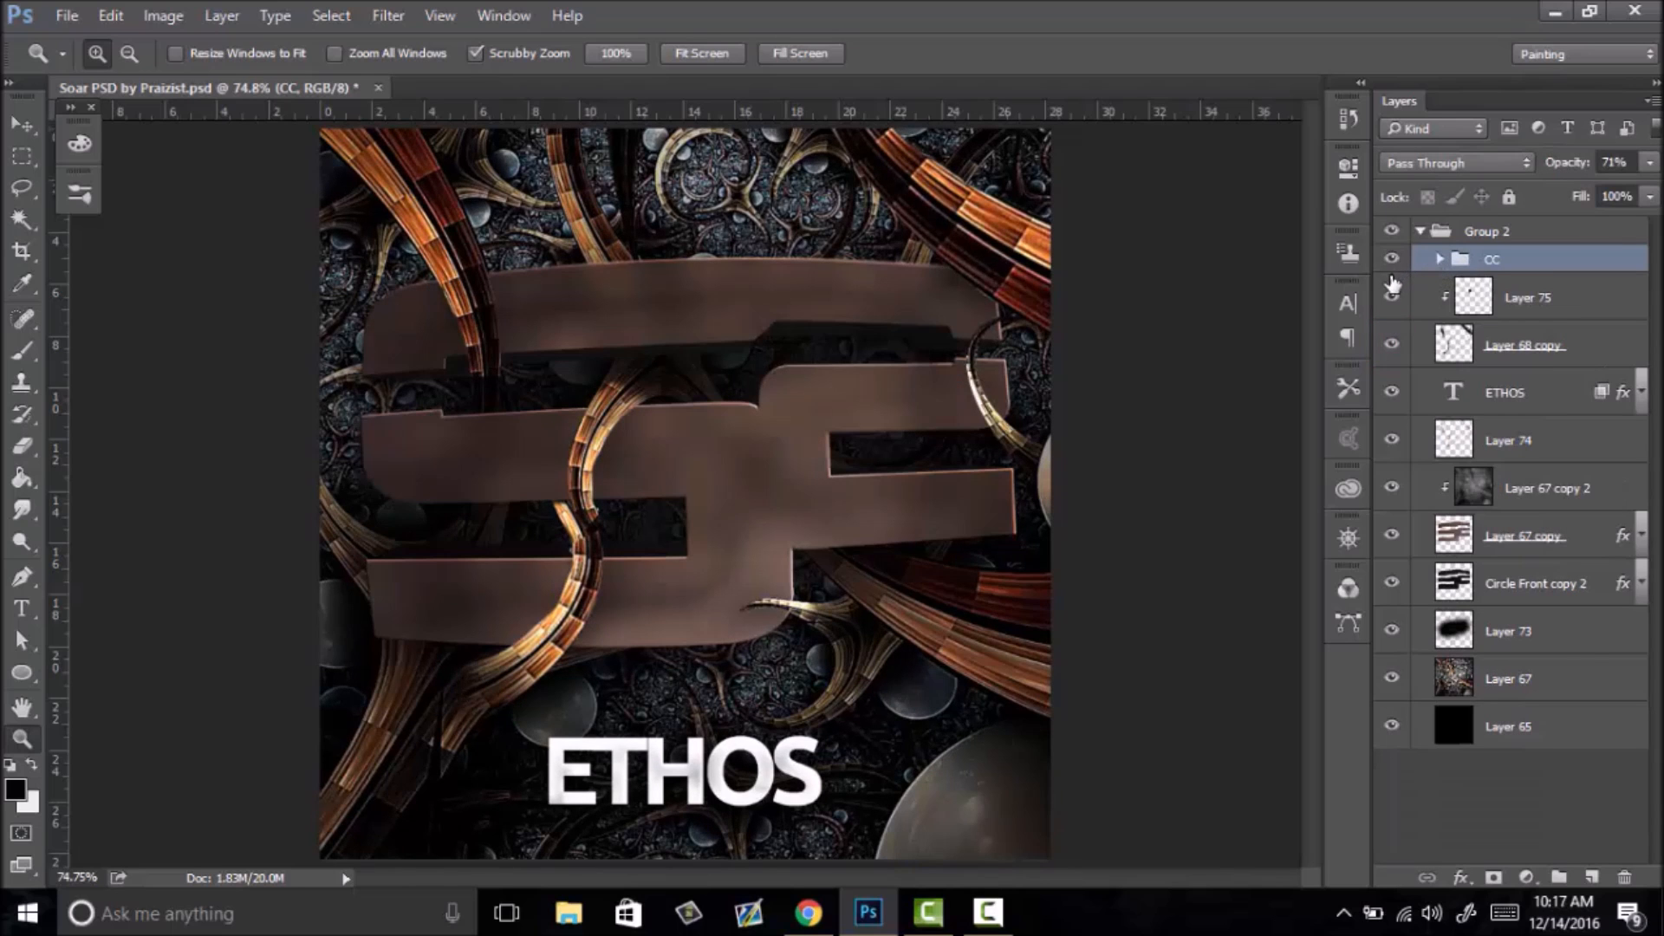
- Open Exclusive Pack of Praizist.psd from the folders under Manipulation, Photoshop and AE, Friends Logos and Bgs on the desktop
left_click(57, 18)
left_click(86, 65)
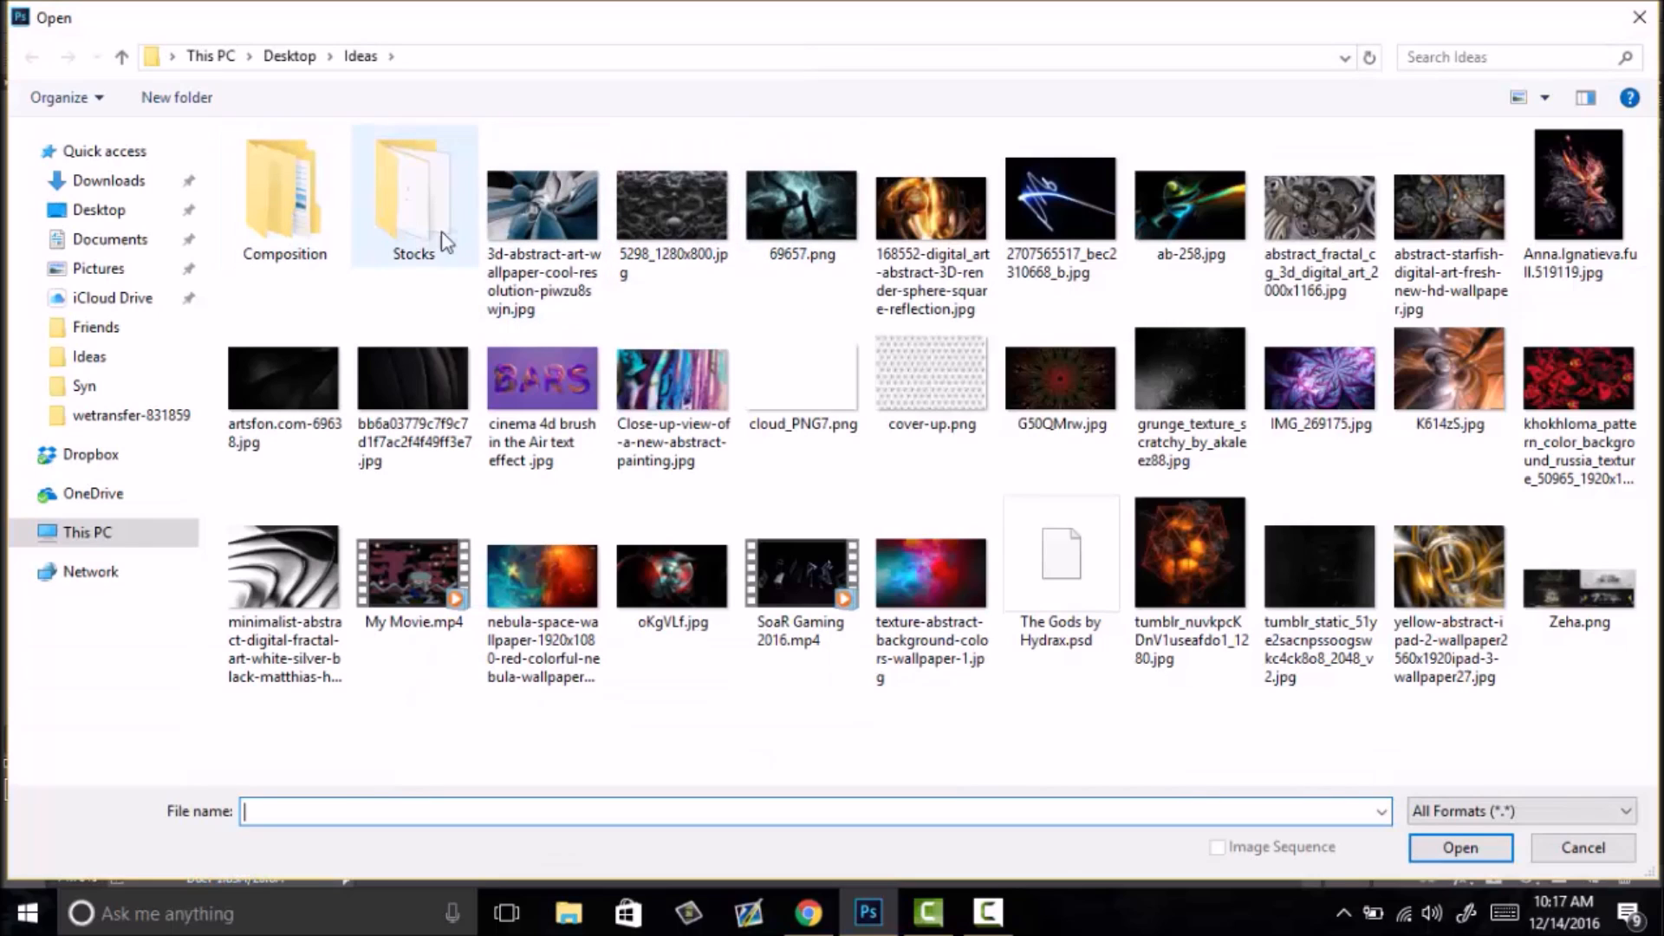
left_click(104, 210)
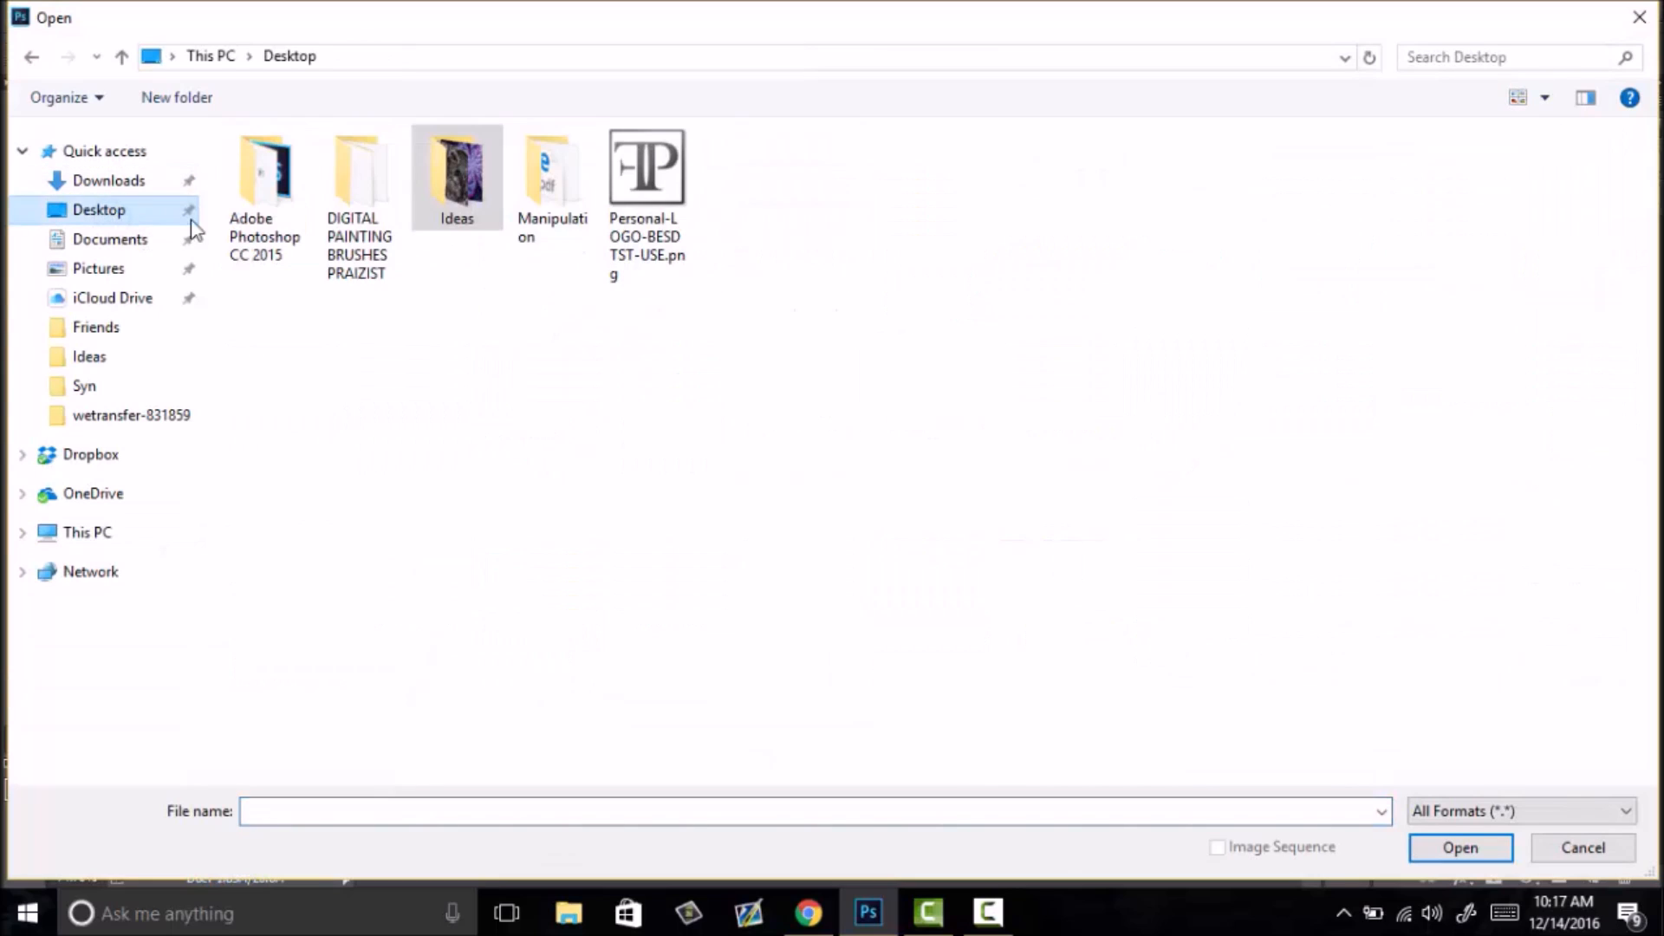
double_click(548, 190)
double_click(377, 273)
left_click(385, 247)
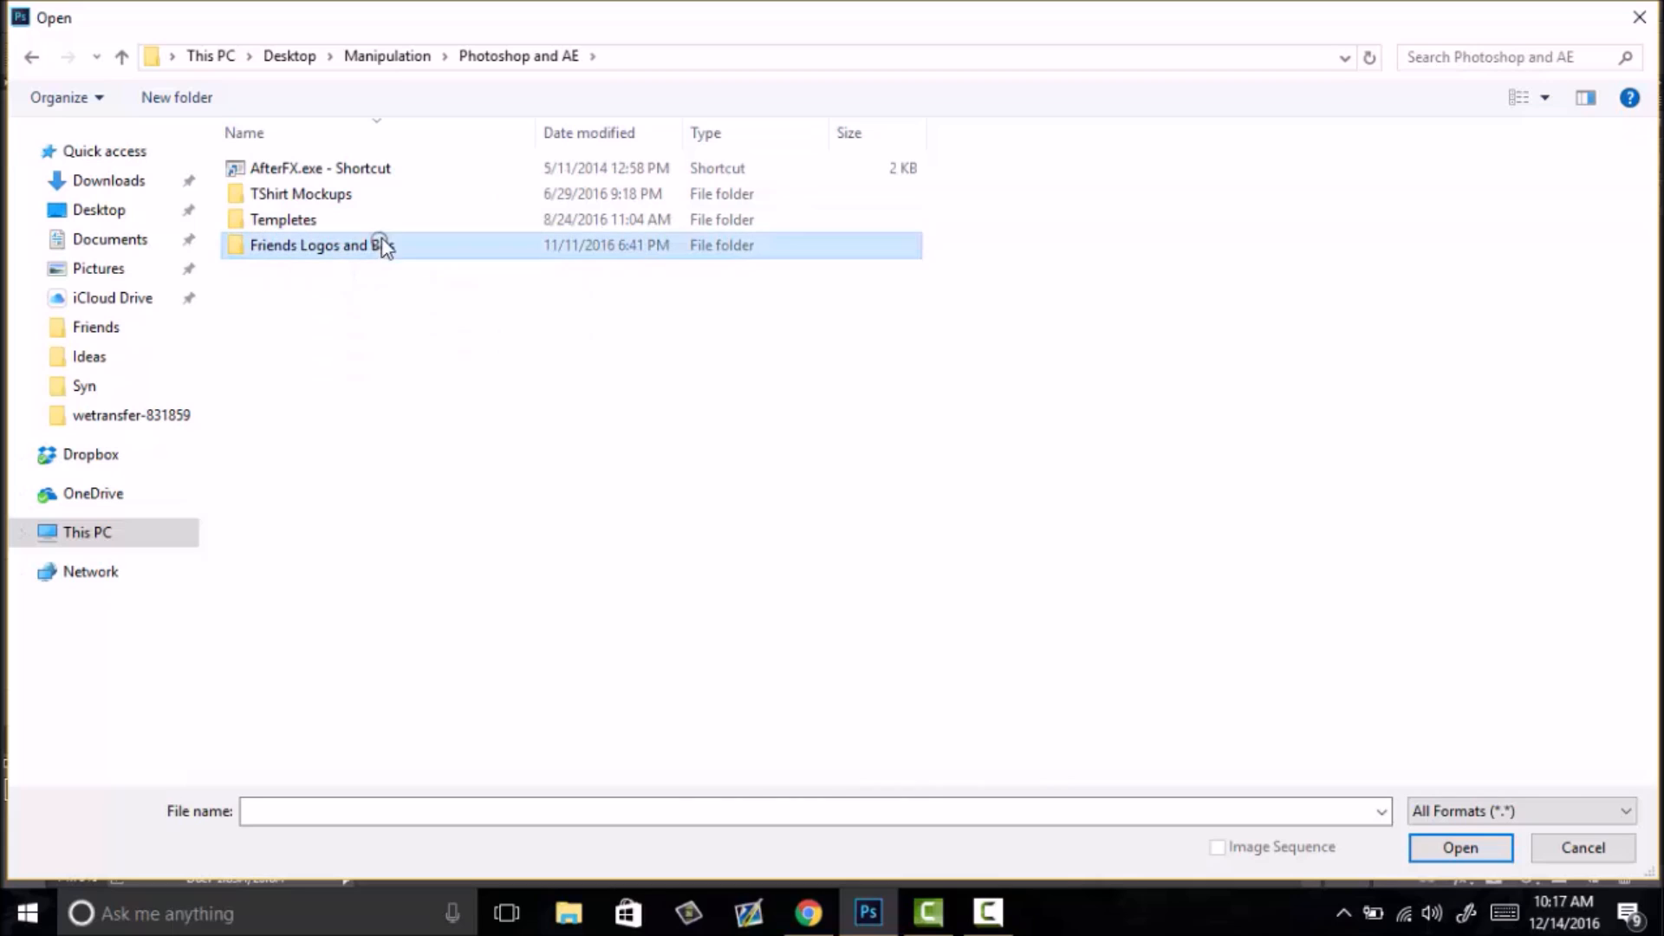
double_click(390, 249)
double_click(312, 232)
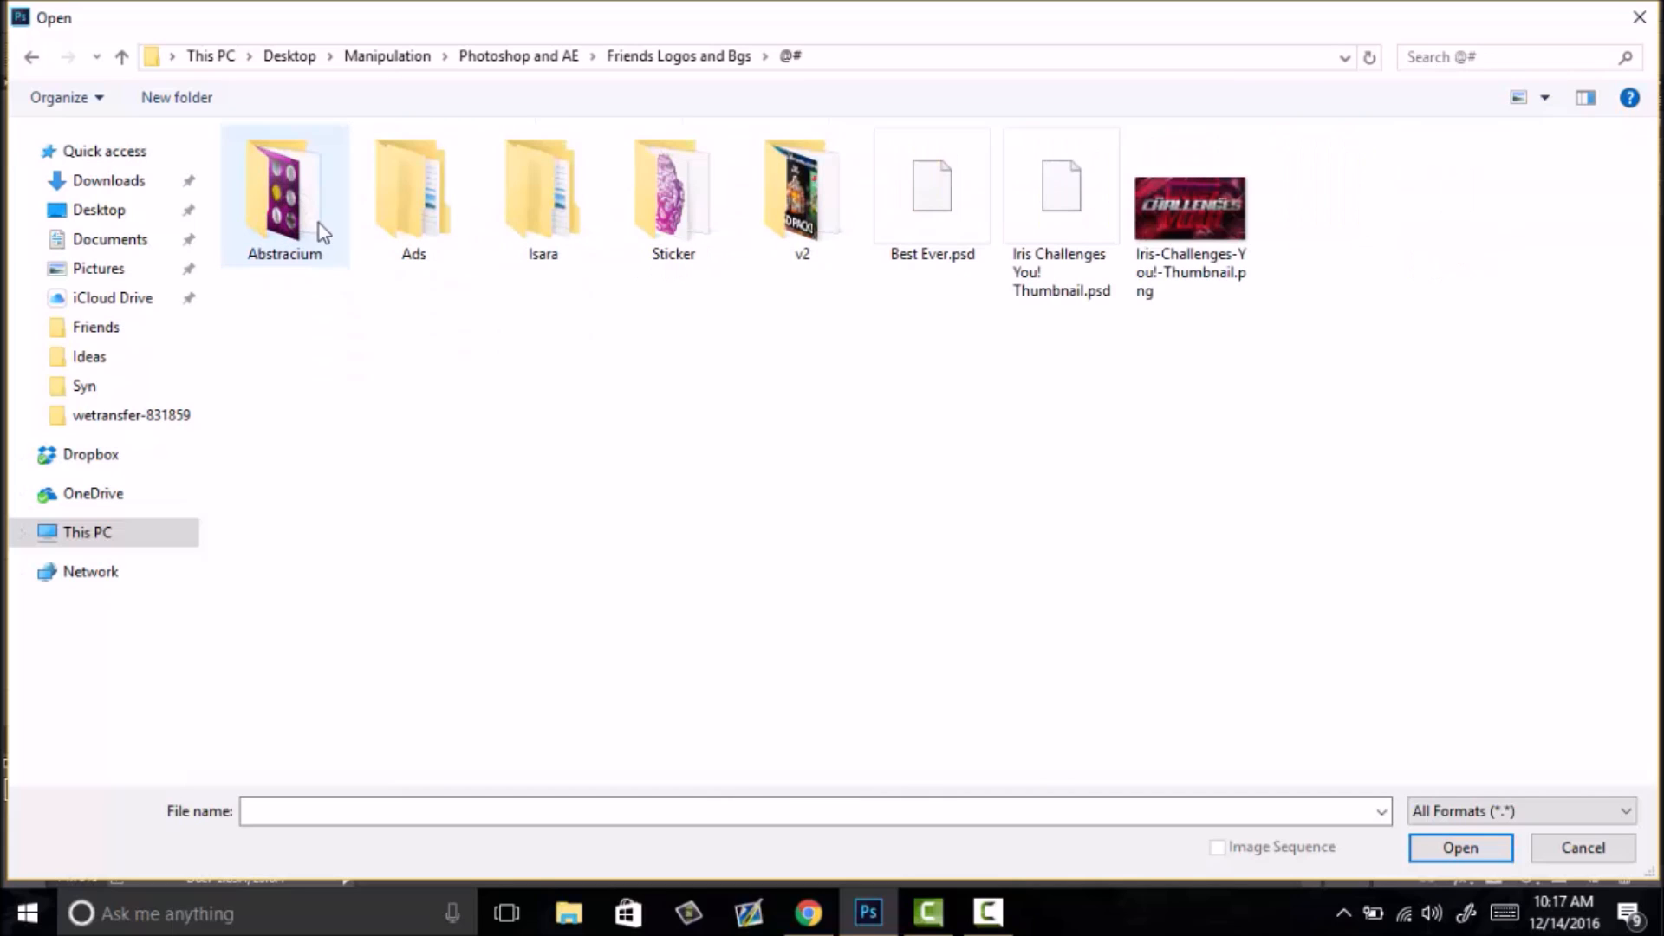
double_click(754, 220)
double_click(419, 222)
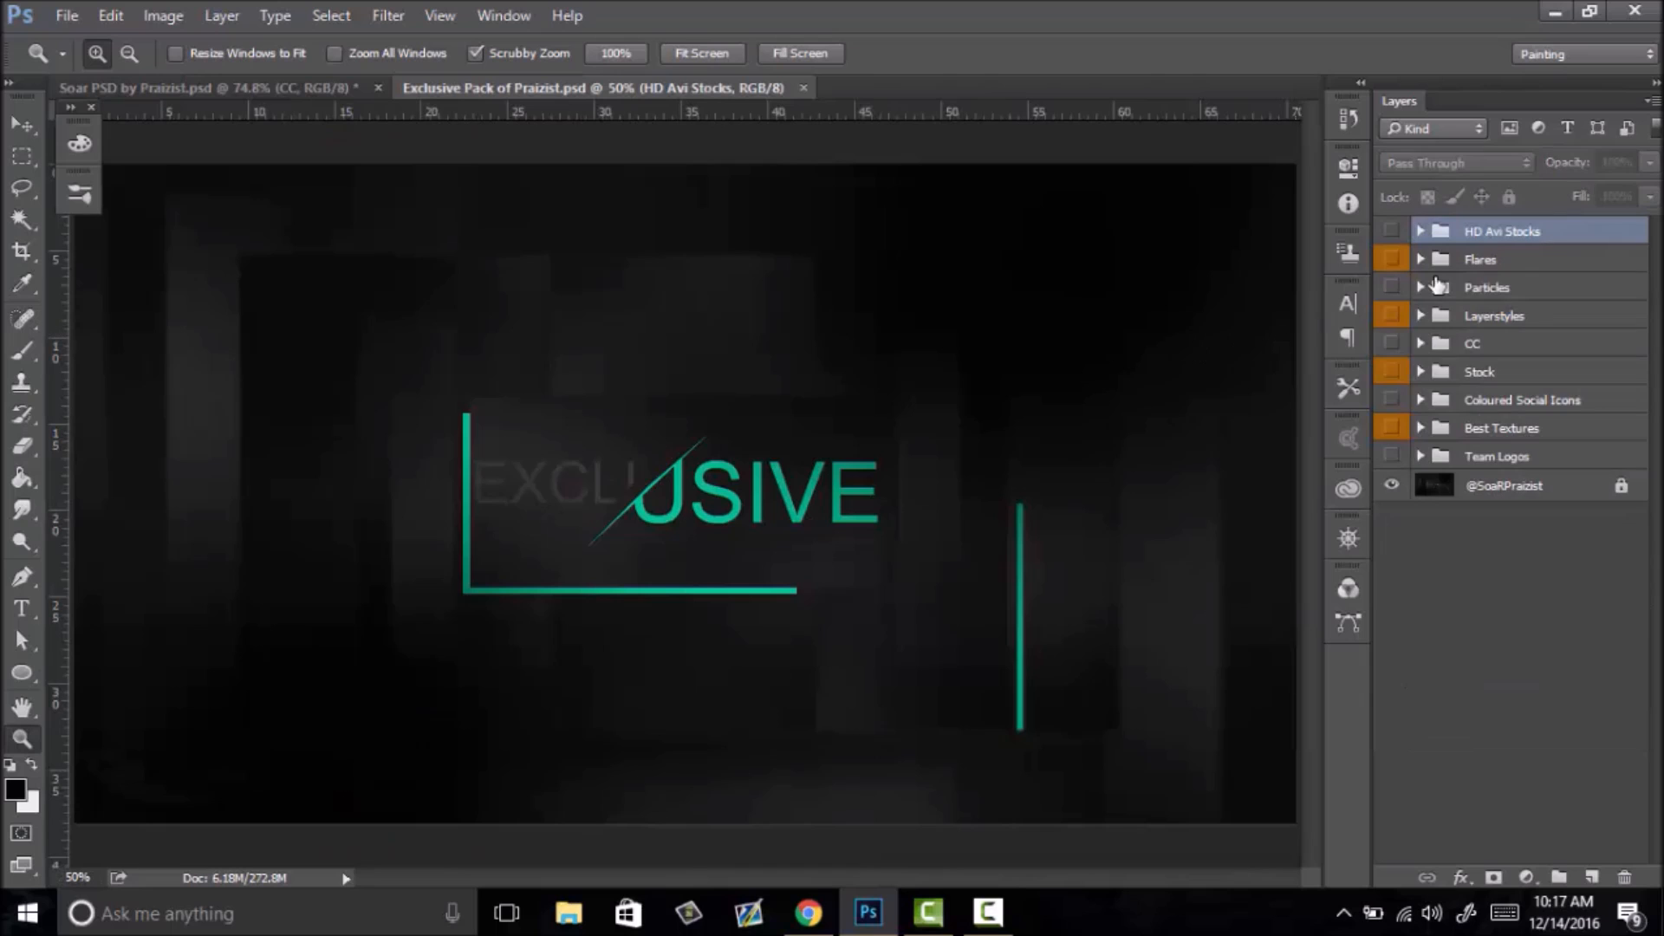
- Copy the CC preset group from the Exclusive Pack document into the Soar PSD artwork above the existing CC group
left_click(1468, 345)
key("v")
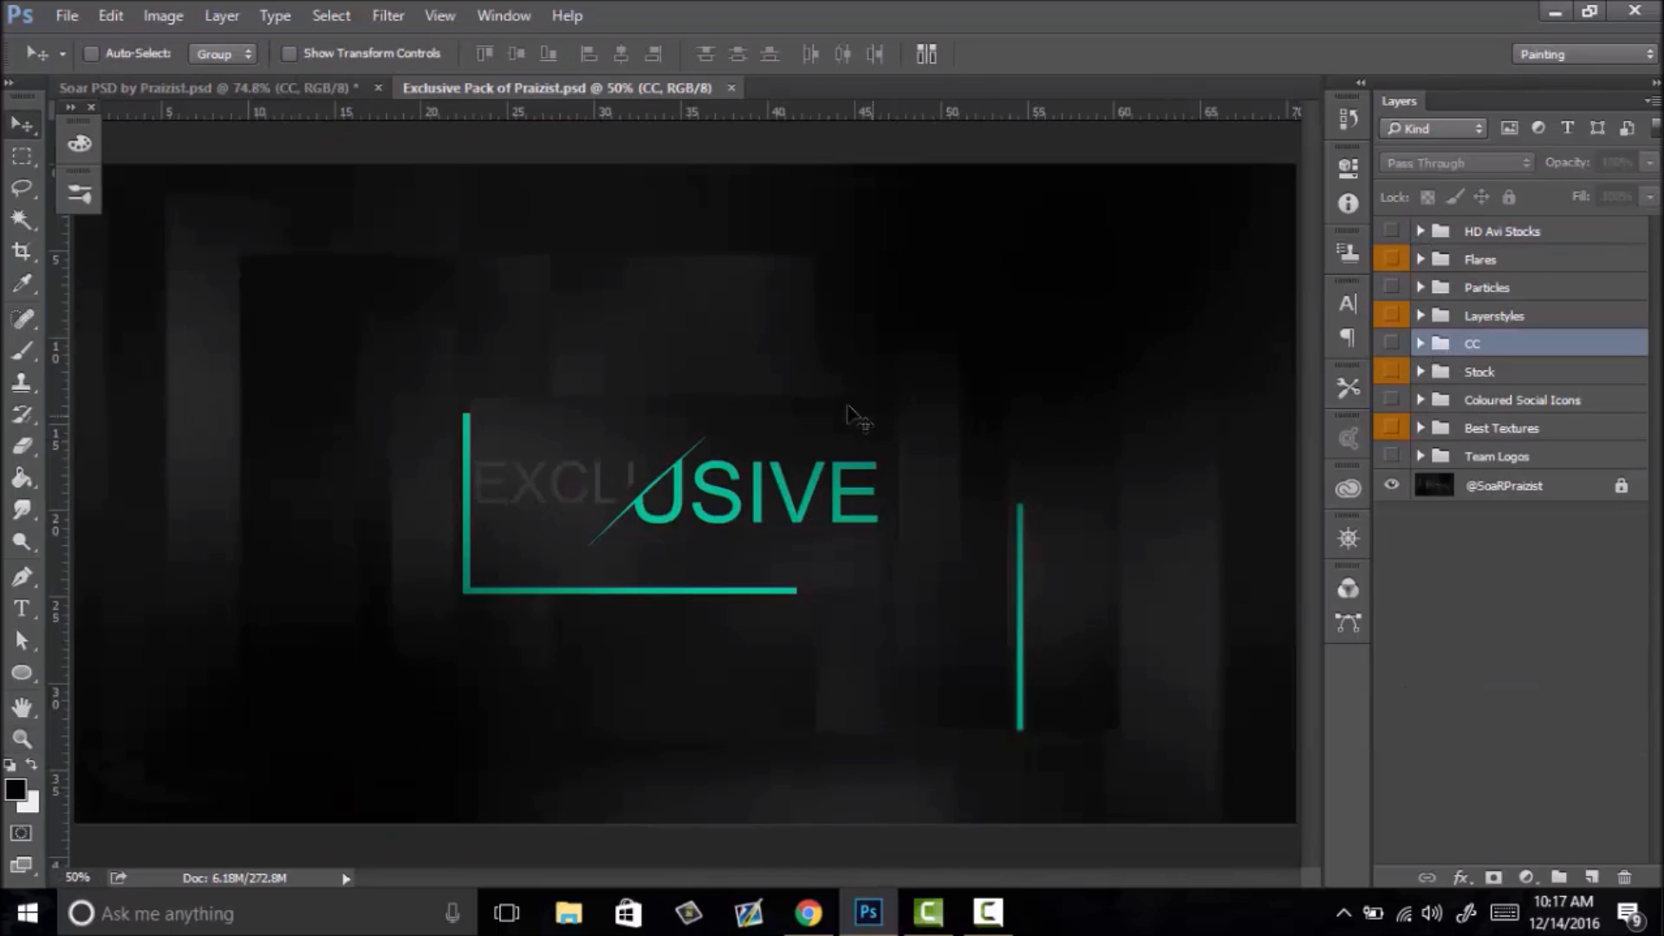
left_click(290, 91)
left_click_drag(292, 94, 716, 300)
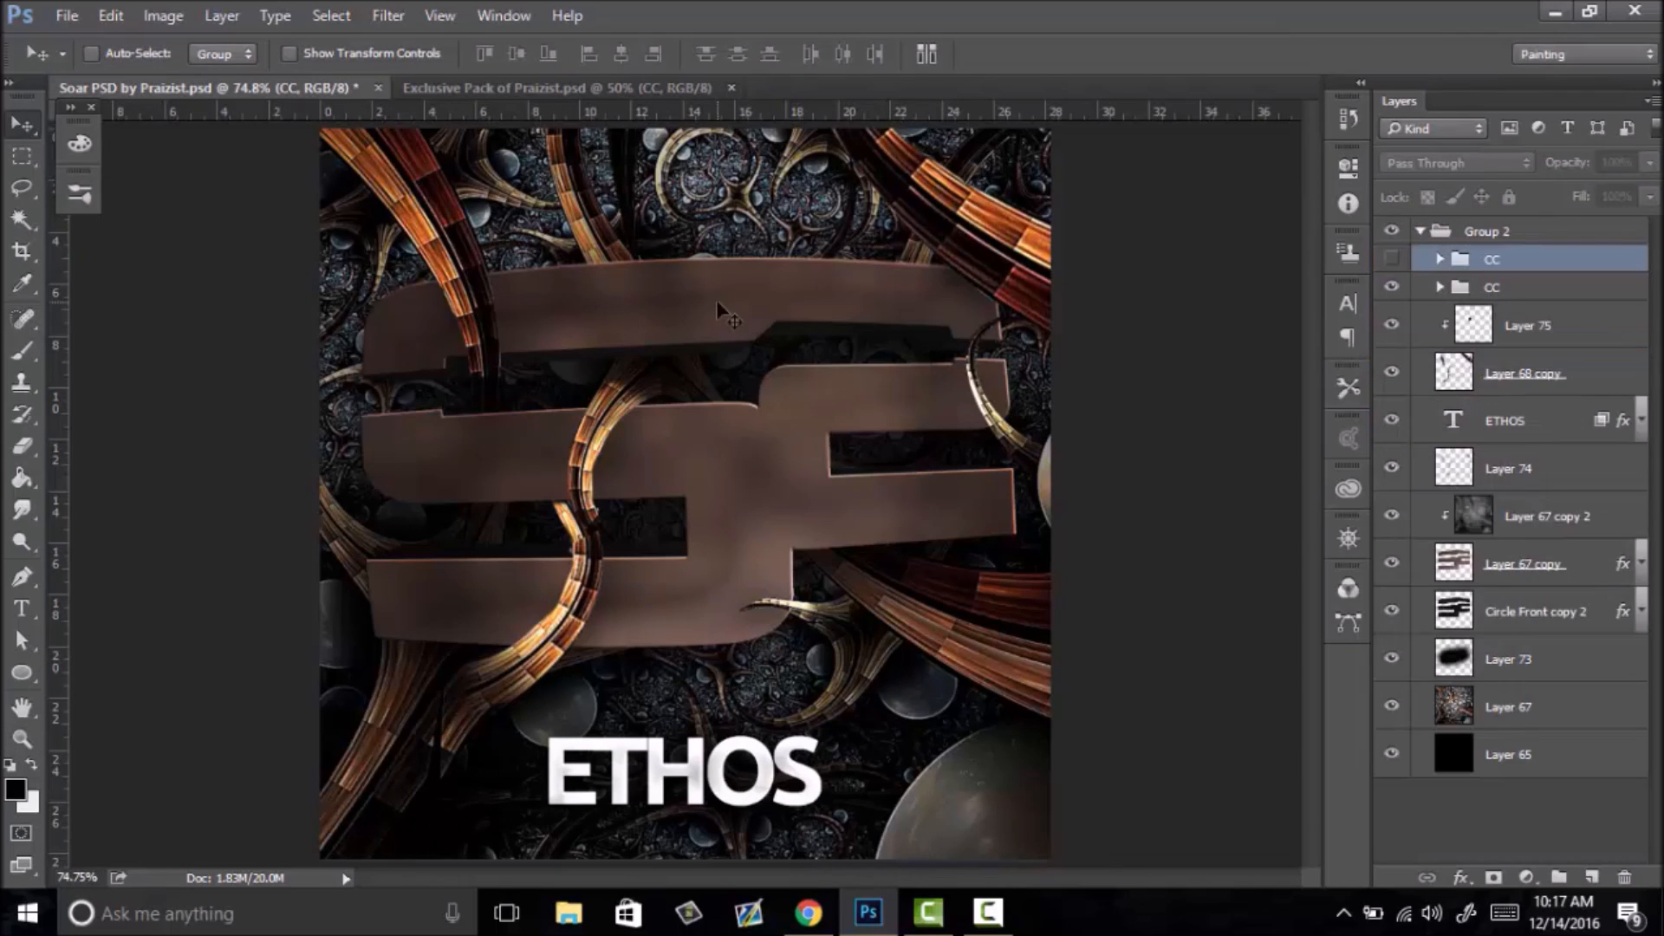
- Hide the original CC group, make the imported CC group visible and expand it
left_click(1492, 290)
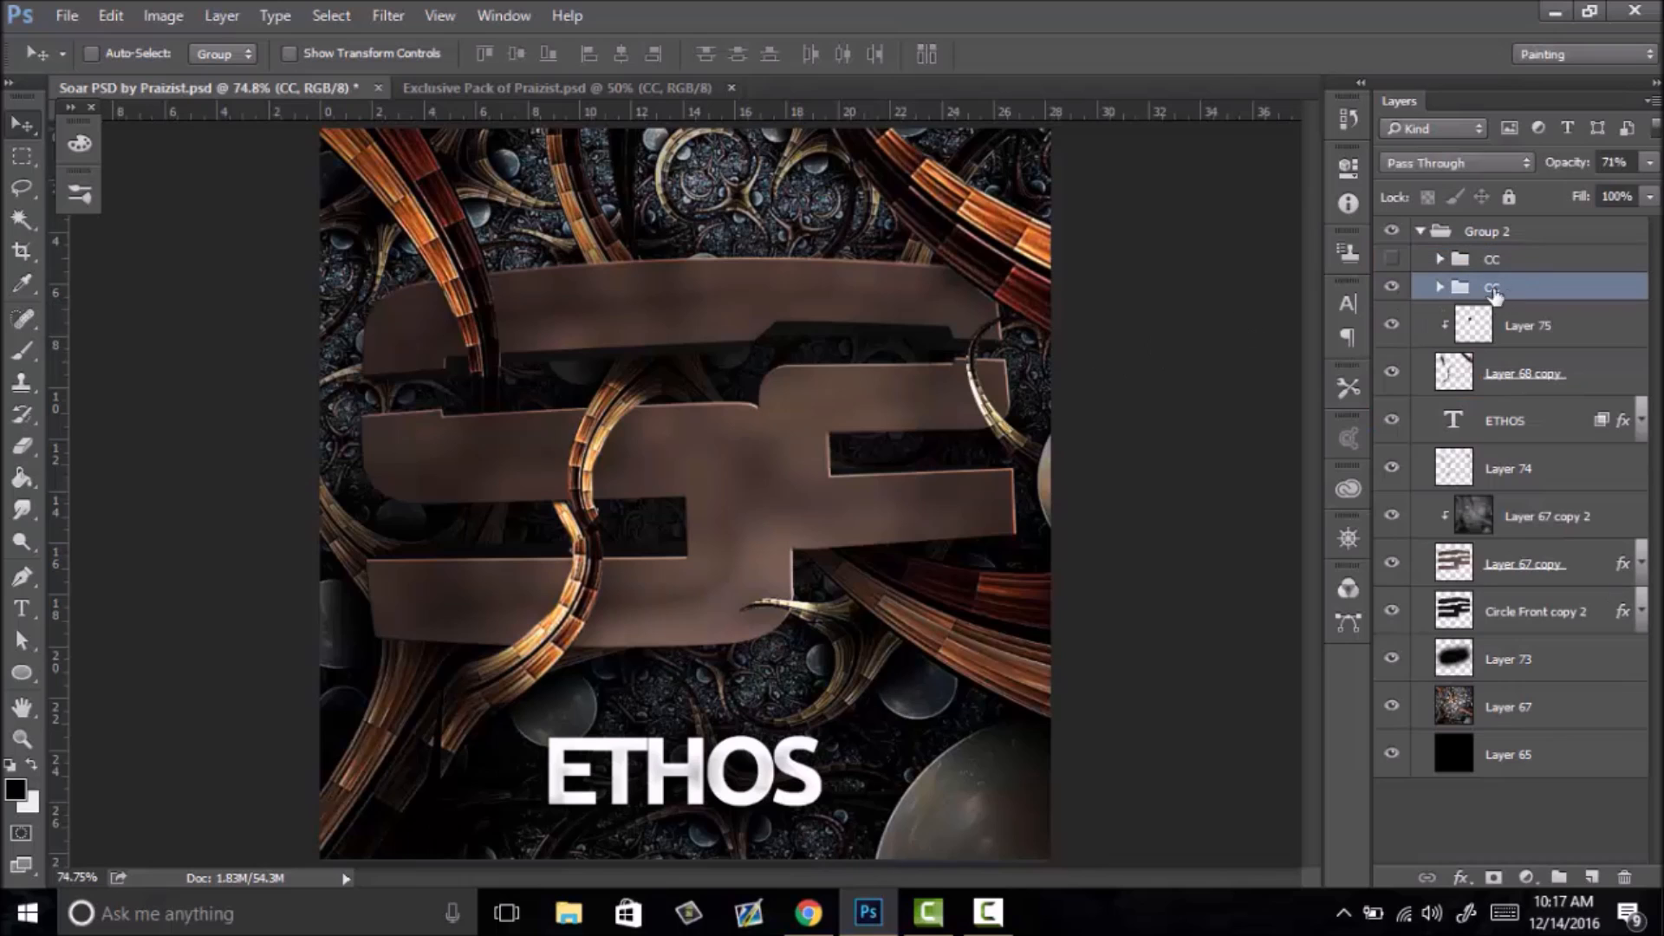
left_click(1393, 289)
left_click(1391, 258)
left_click(1440, 259)
- Preview the imported colour presets one at a time, from Brighten Purple through mmm, Gold, Fav, Green, Orange, Smoke and mmmmmm to Dank
left_click(1390, 289)
left_click(1391, 289)
left_click(1391, 316)
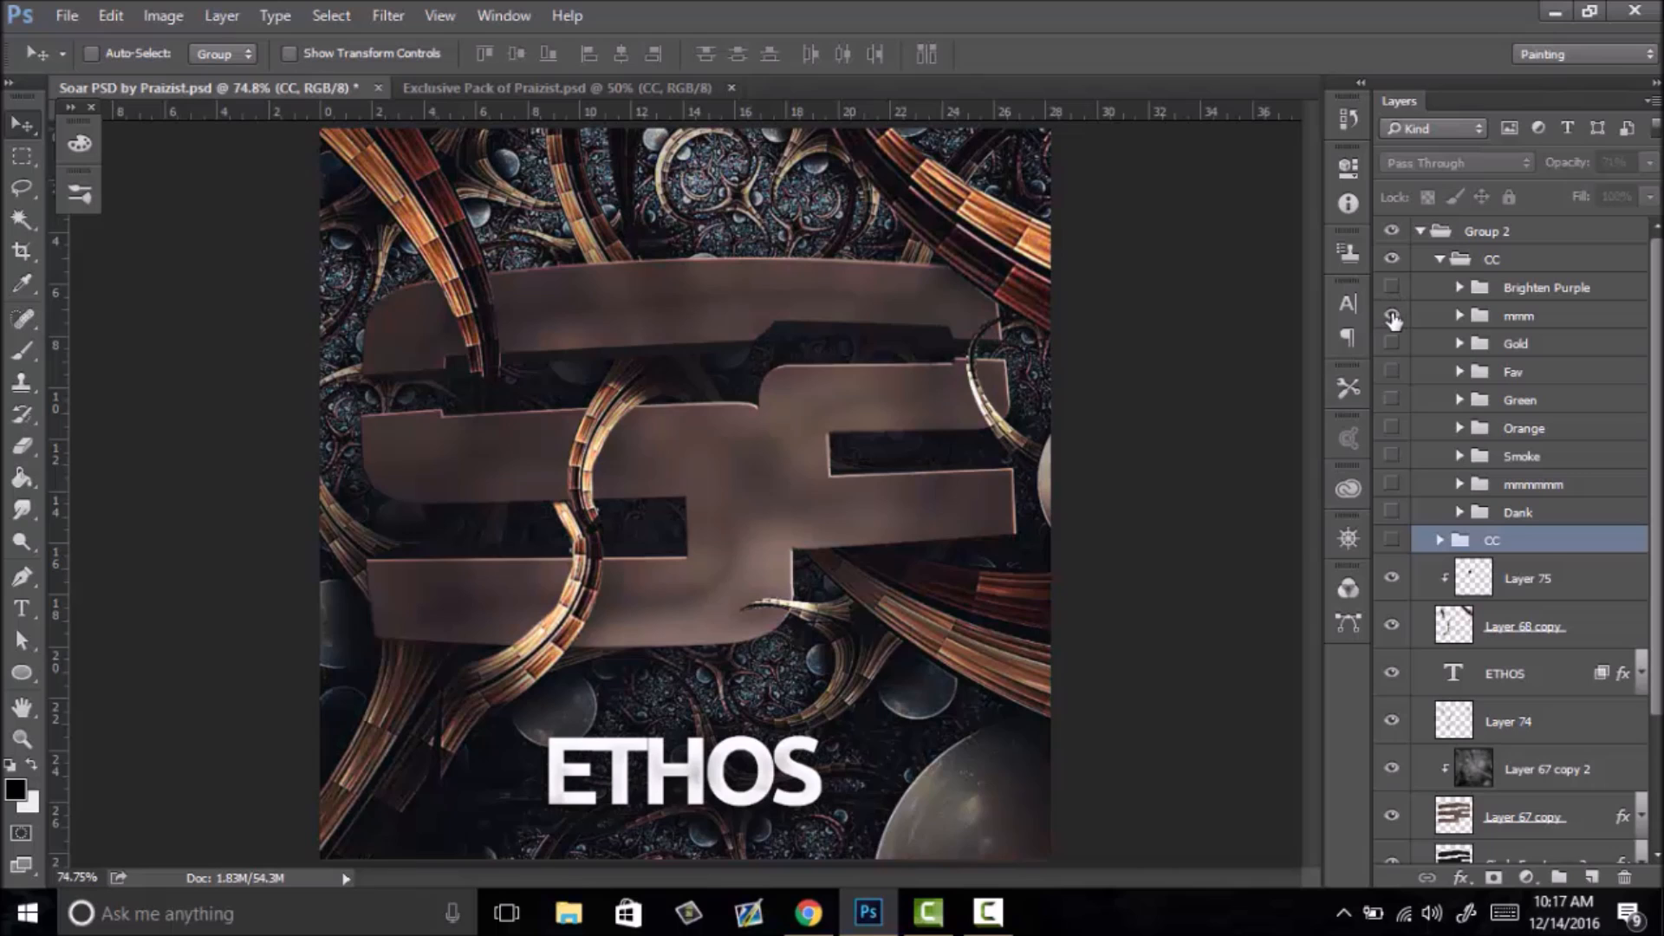
left_click(1390, 344)
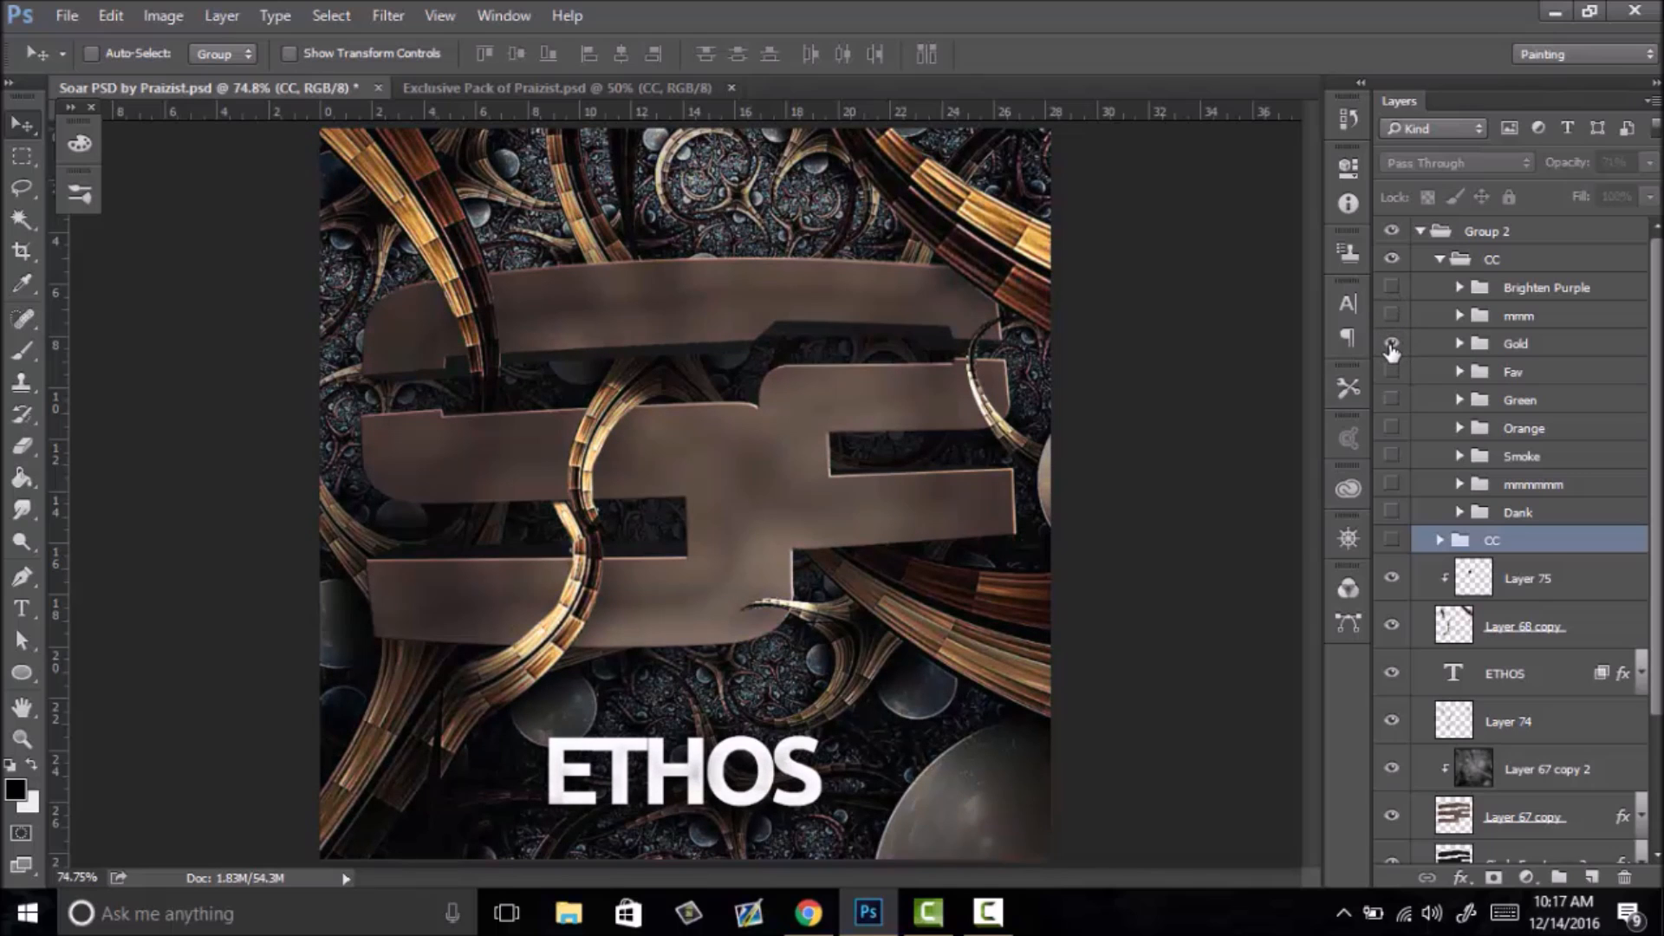
left_click(1391, 344)
left_click(1391, 372)
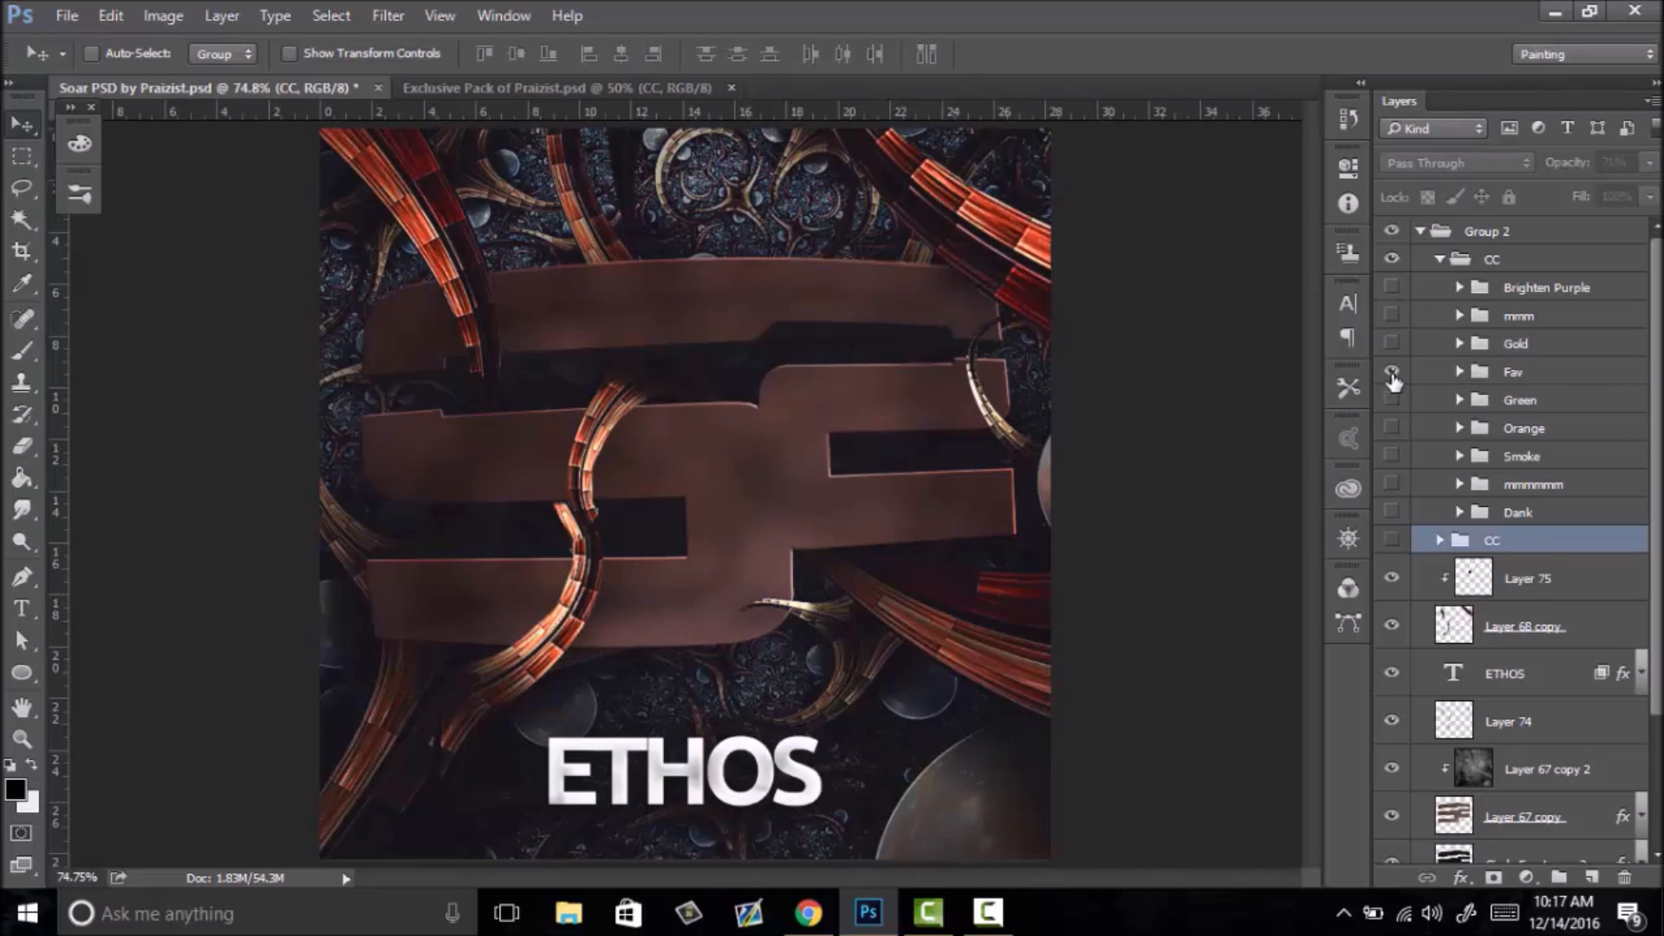
left_click(1390, 372)
left_click(1390, 399)
left_click(1390, 399)
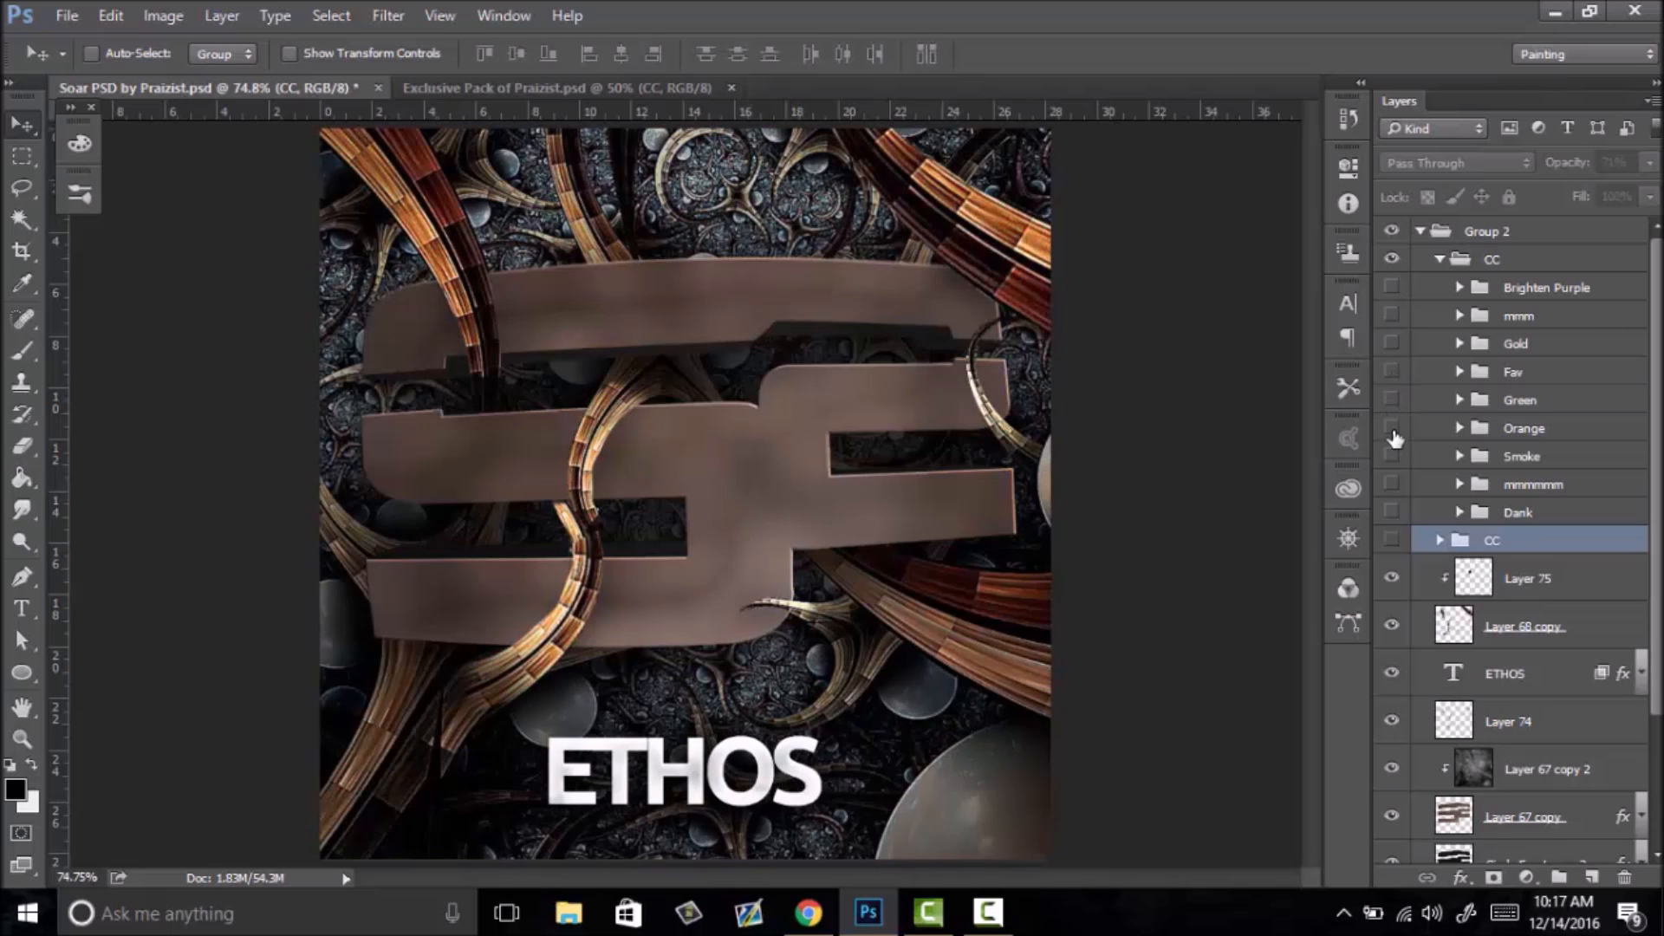
left_click(1391, 428)
left_click(1391, 428)
left_click(1390, 456)
left_click(1391, 456)
left_click(1390, 484)
left_click(1391, 485)
left_click(1392, 512)
left_click(1391, 512)
- Turn on the Fav colour preset and check the whole artwork with it
left_click(1391, 401)
left_click(1391, 373)
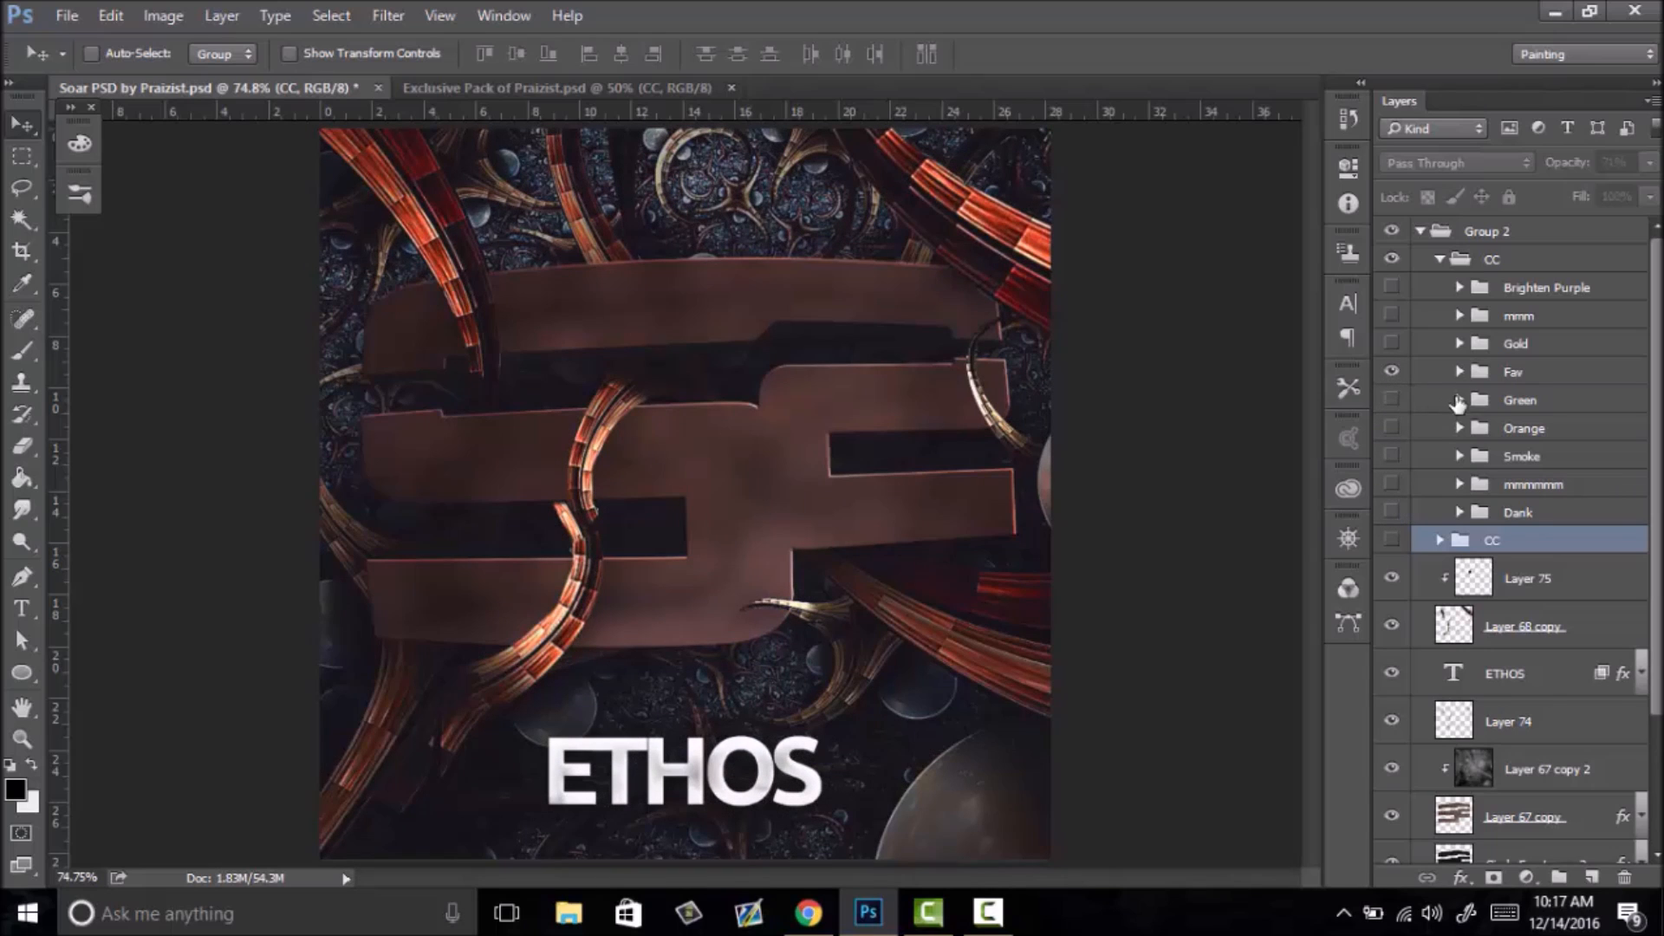
left_click(1495, 403)
left_click(20, 742)
left_click_drag(611, 585, 694, 544)
right_click(695, 542)
left_click(794, 555)
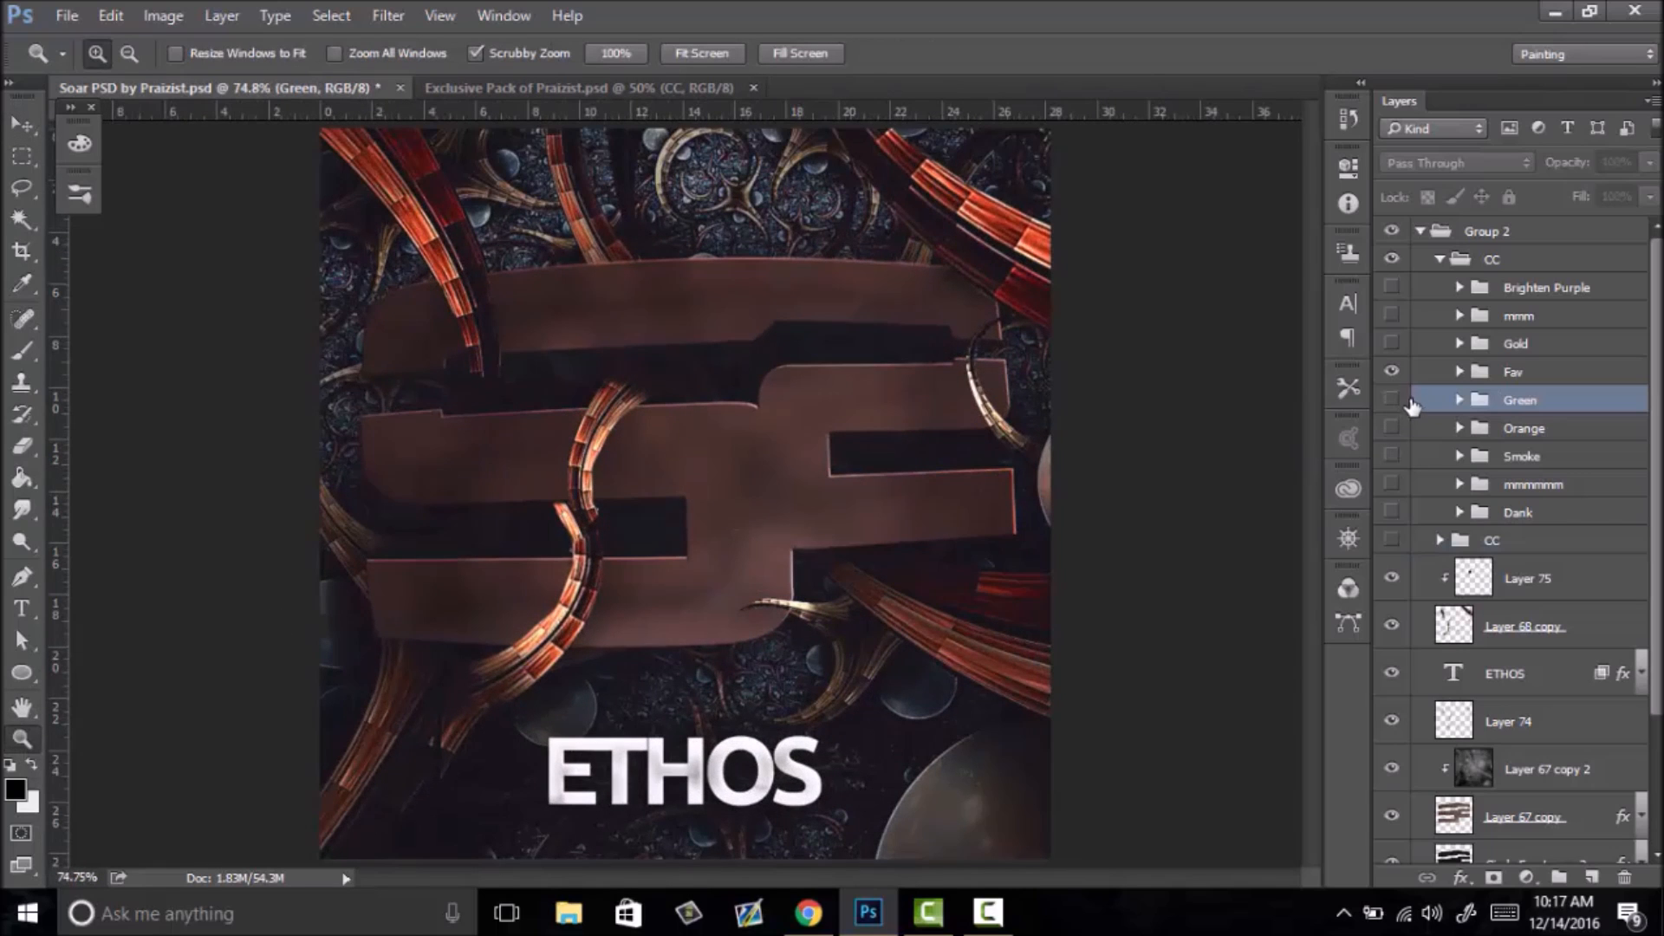
- Compare the artwork with and without the Fav preset, reduce its opacity and collapse the imported CC group
left_click(1447, 373)
left_click(1391, 371)
left_click(1390, 371)
left_click_drag(1579, 167, 1557, 171)
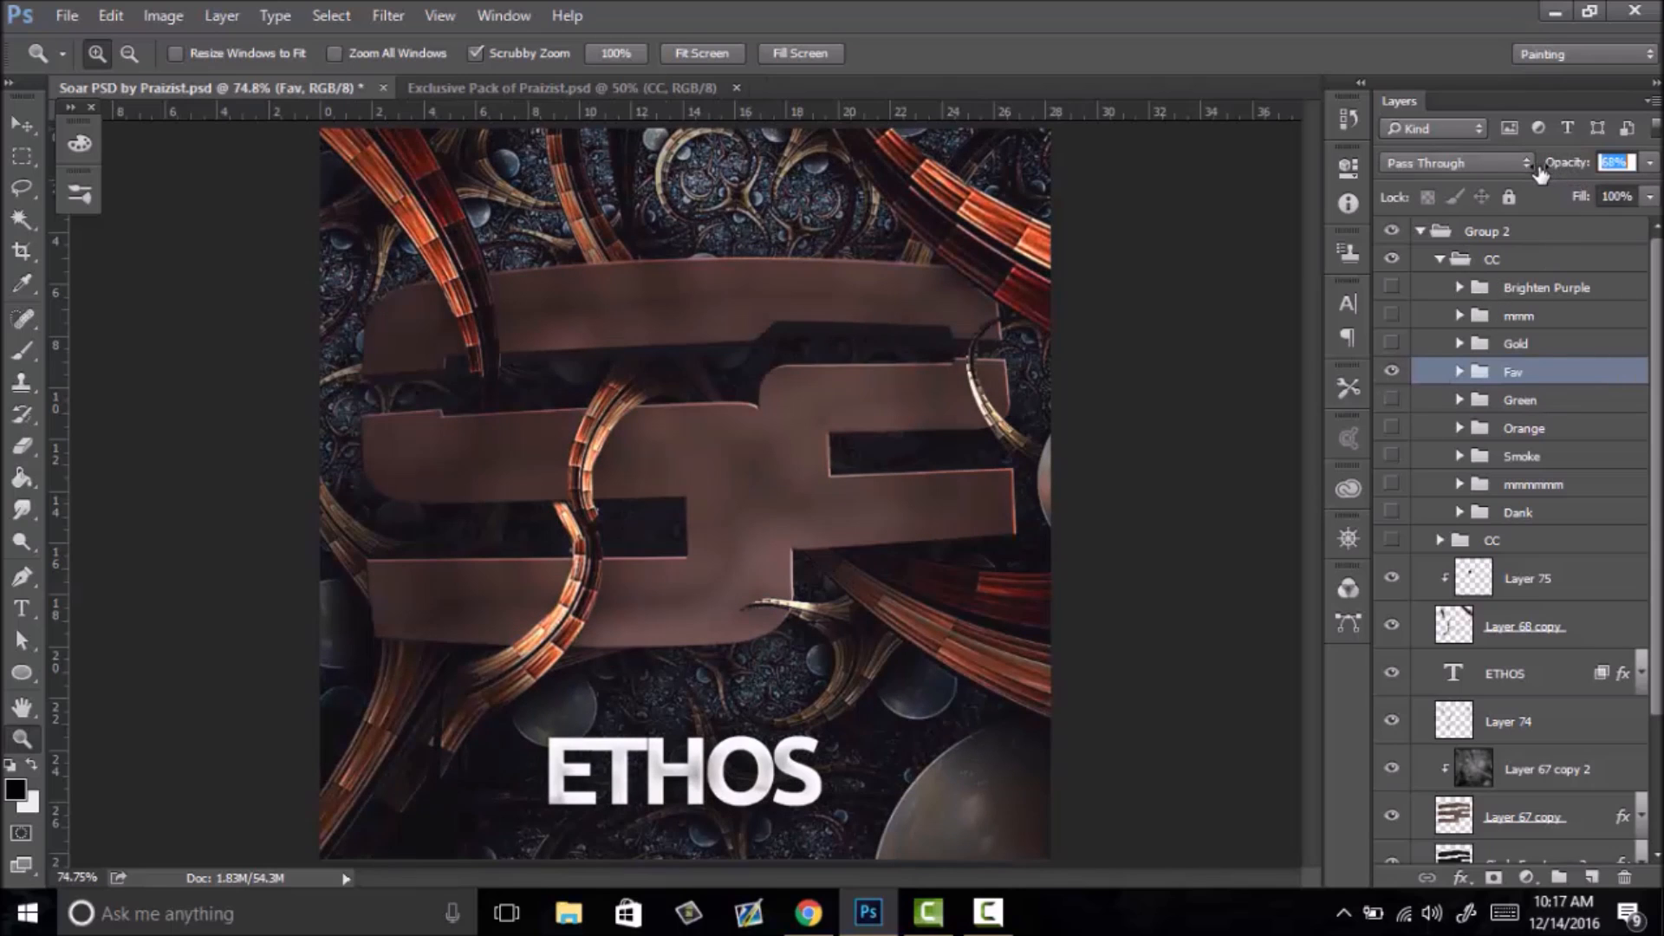
left_click(1437, 258)
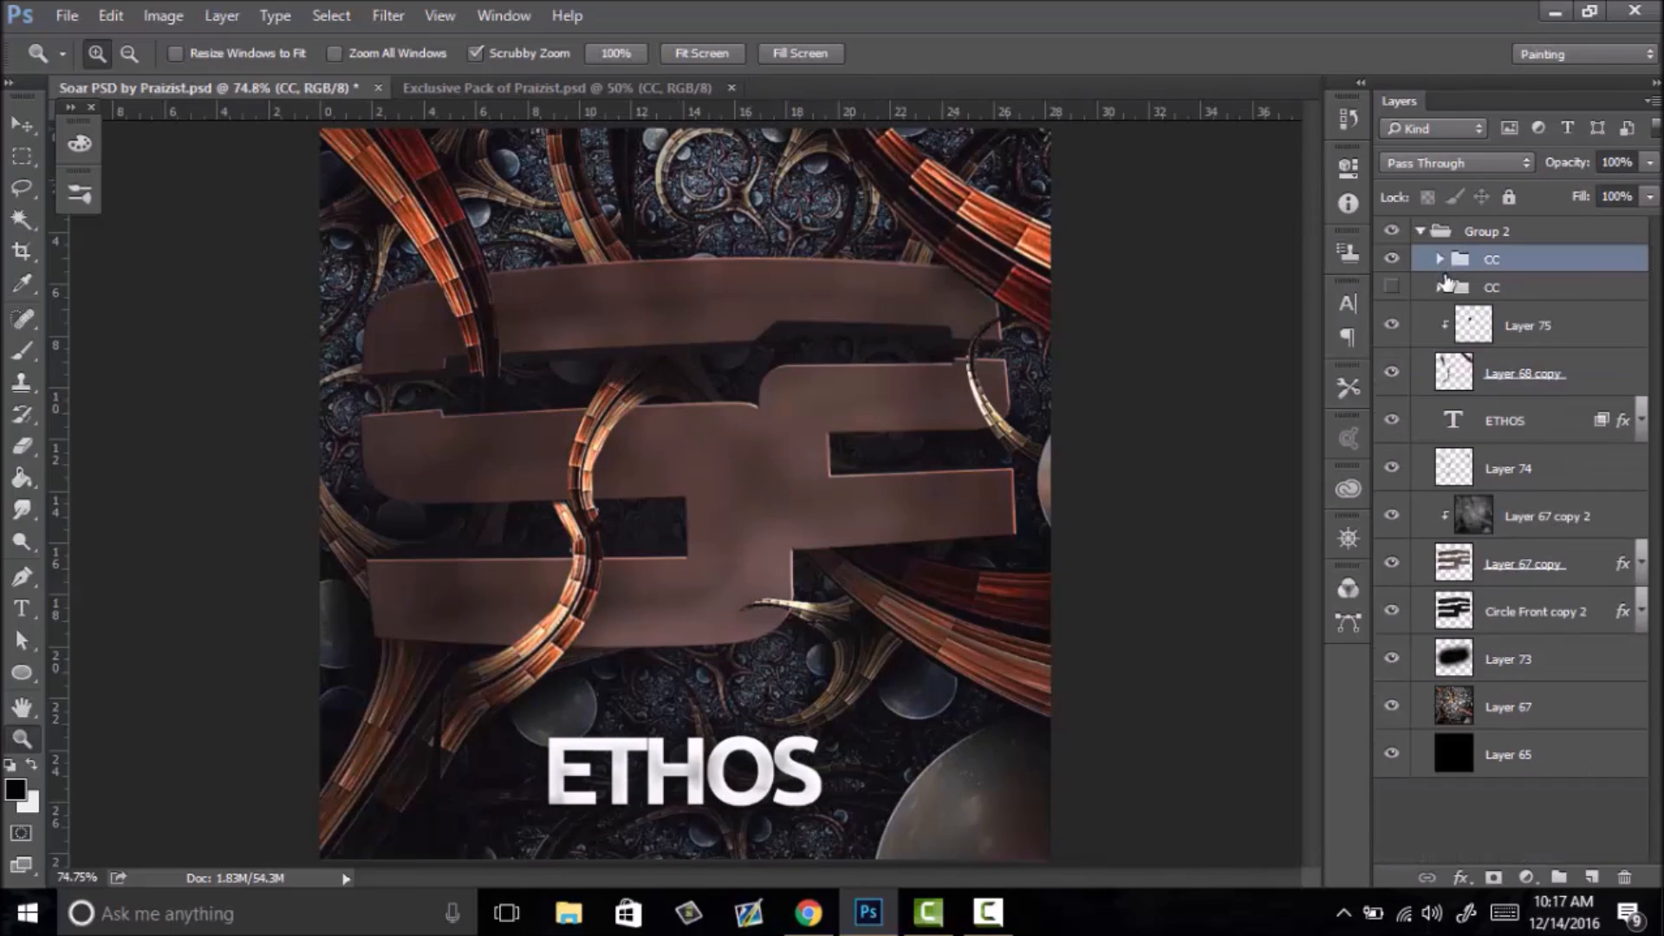
- Show the original CC group again and lower its opacity to 29%
left_click(1390, 287)
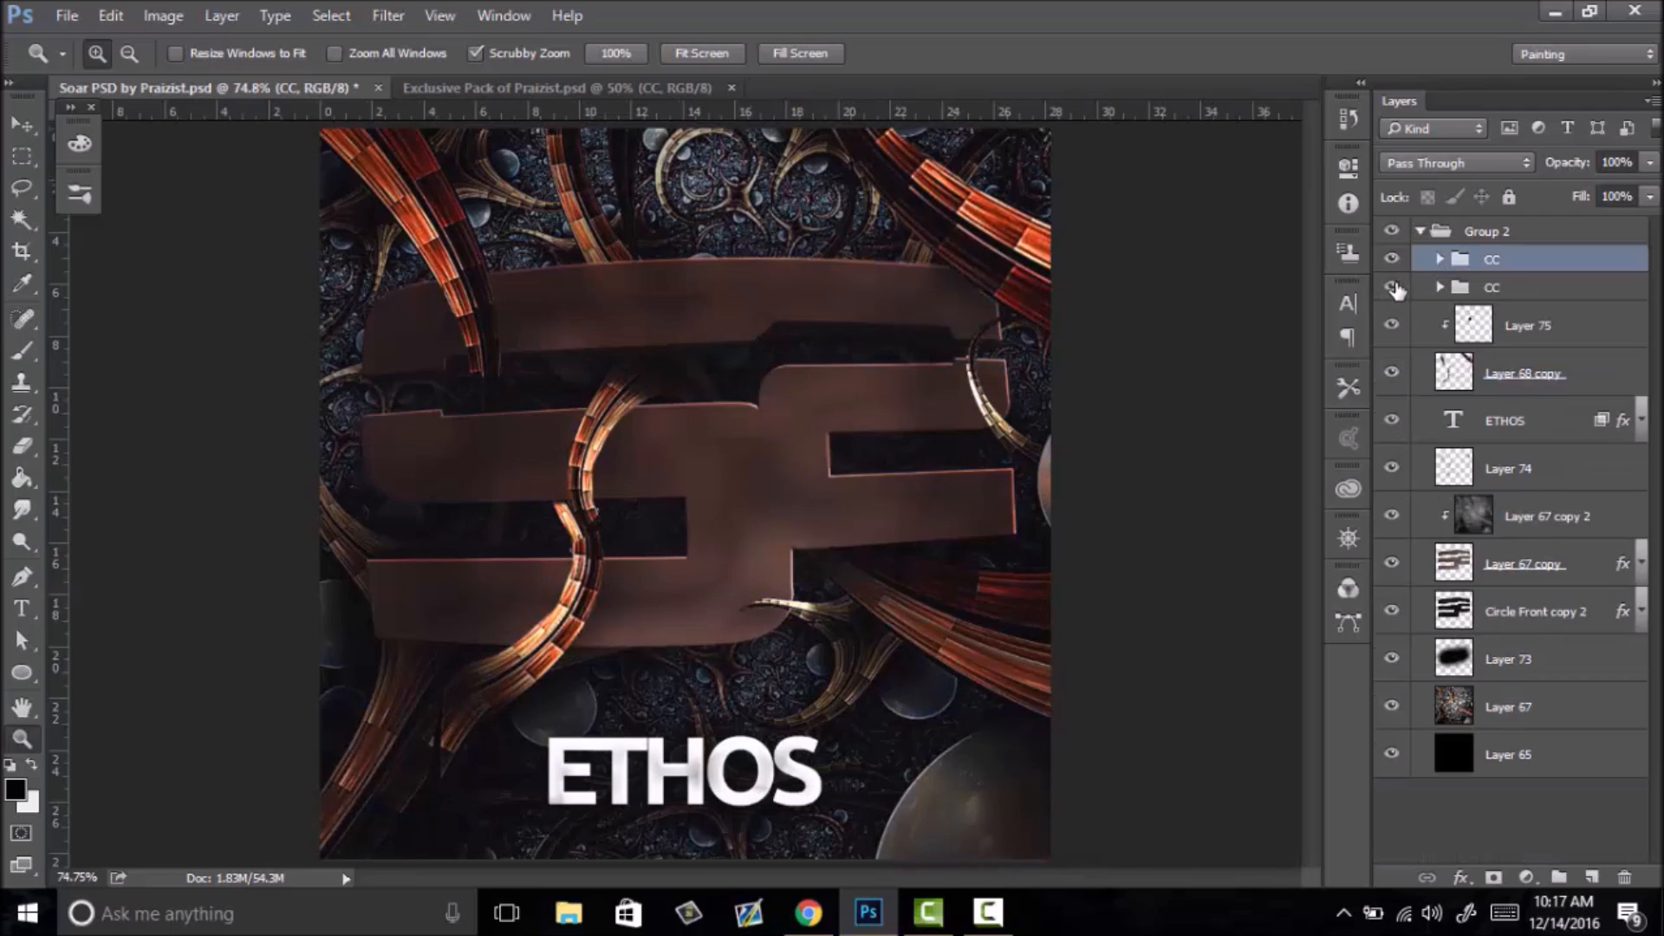
left_click(1504, 295)
left_click_drag(1582, 173, 1540, 173)
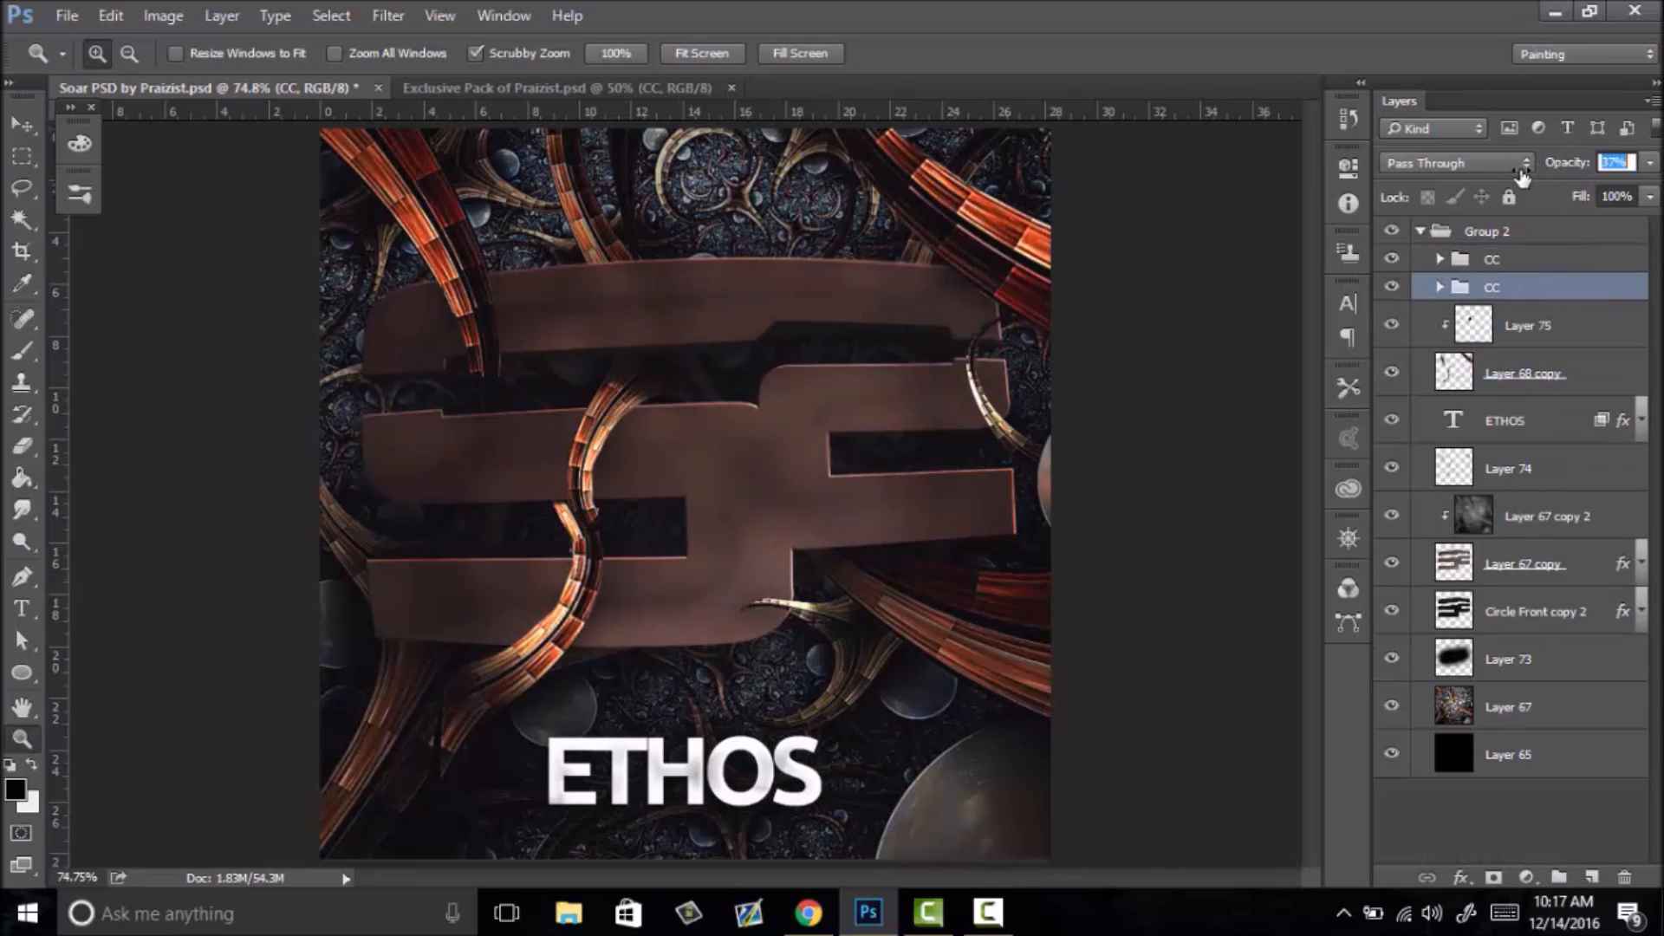
left_click_drag(892, 441, 780, 494)
right_click(779, 495)
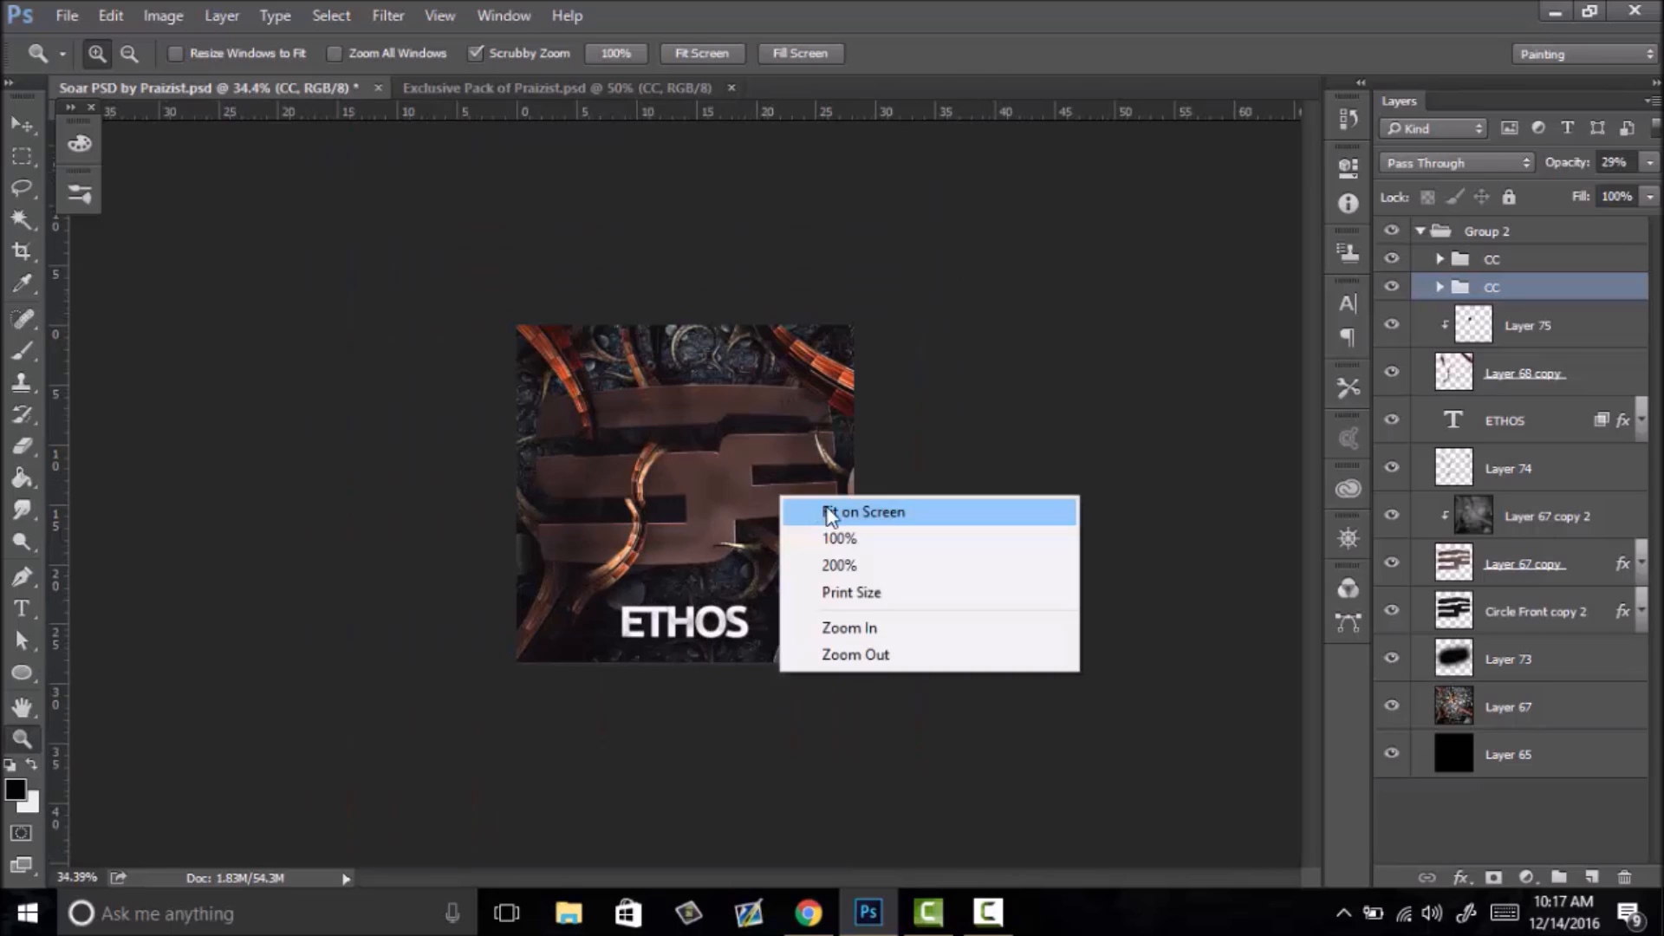
left_click(823, 510)
- Add a new clipped layer directly above Layer 68 copy and brush black over the curved strand's upper end
left_click_drag(920, 258, 1197, 467)
left_click(1531, 368)
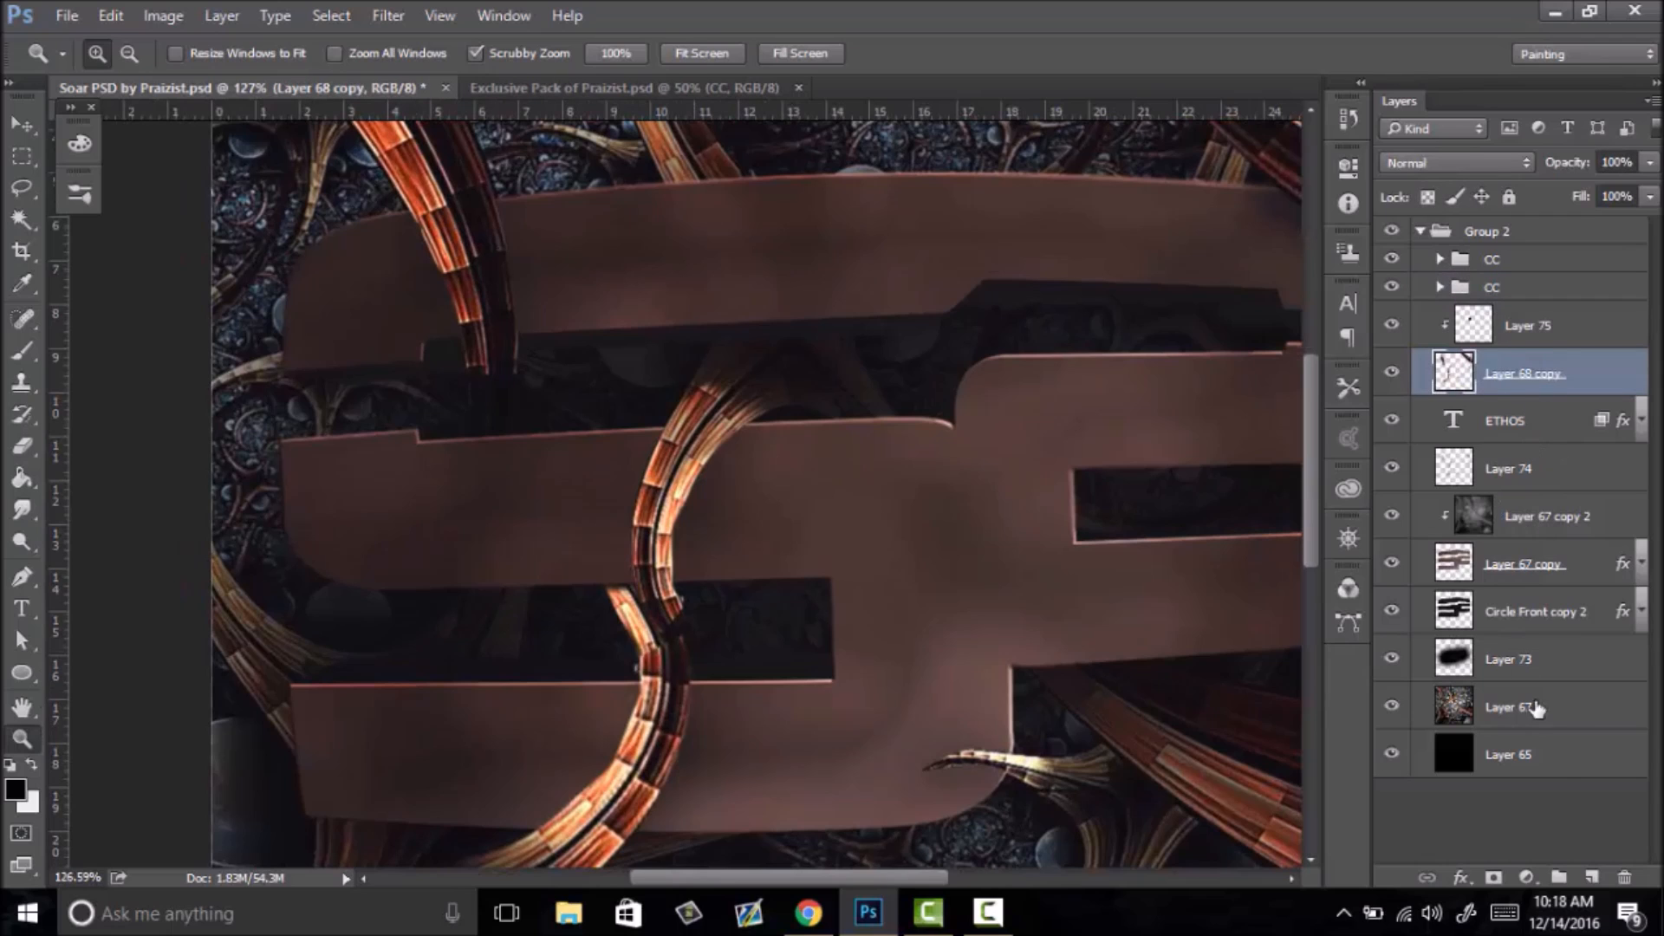
left_click(1599, 880)
key("b")
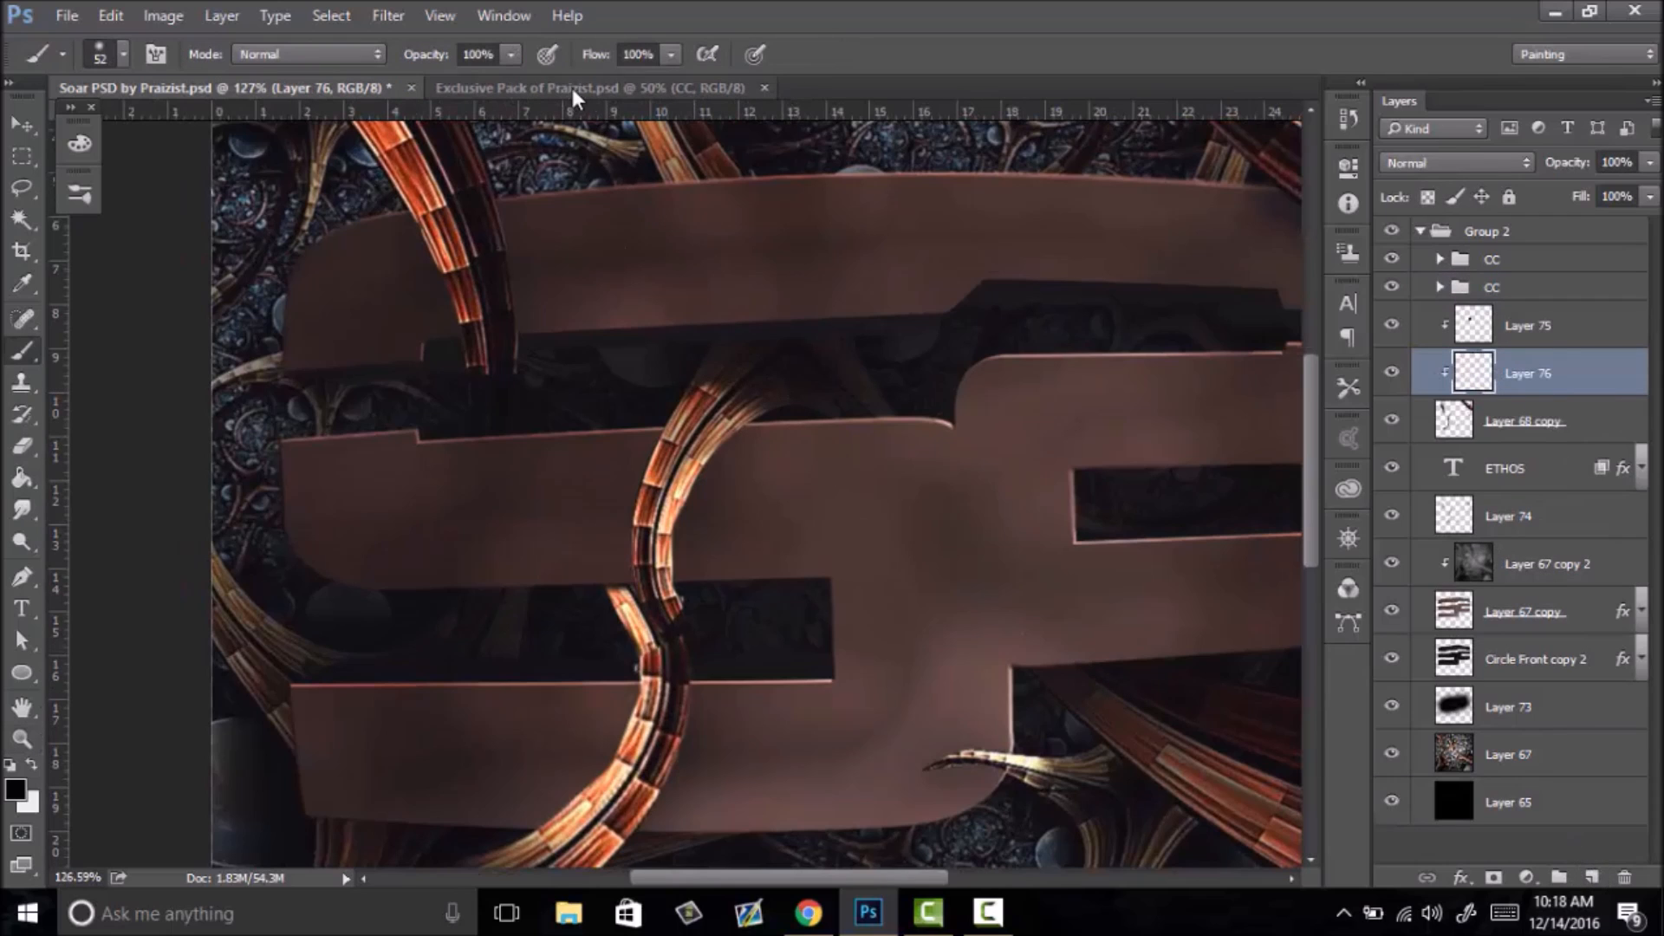
mouse_move(788, 368)
left_mouse_down()
mouse_move(677, 440)
mouse_move(749, 408)
mouse_move(704, 457)
mouse_move(695, 384)
mouse_move(673, 521)
left_mouse_up()
- Apply a Gaussian Blur with a 12.7 pixel radius to the black shading on the new layer
left_click(388, 15)
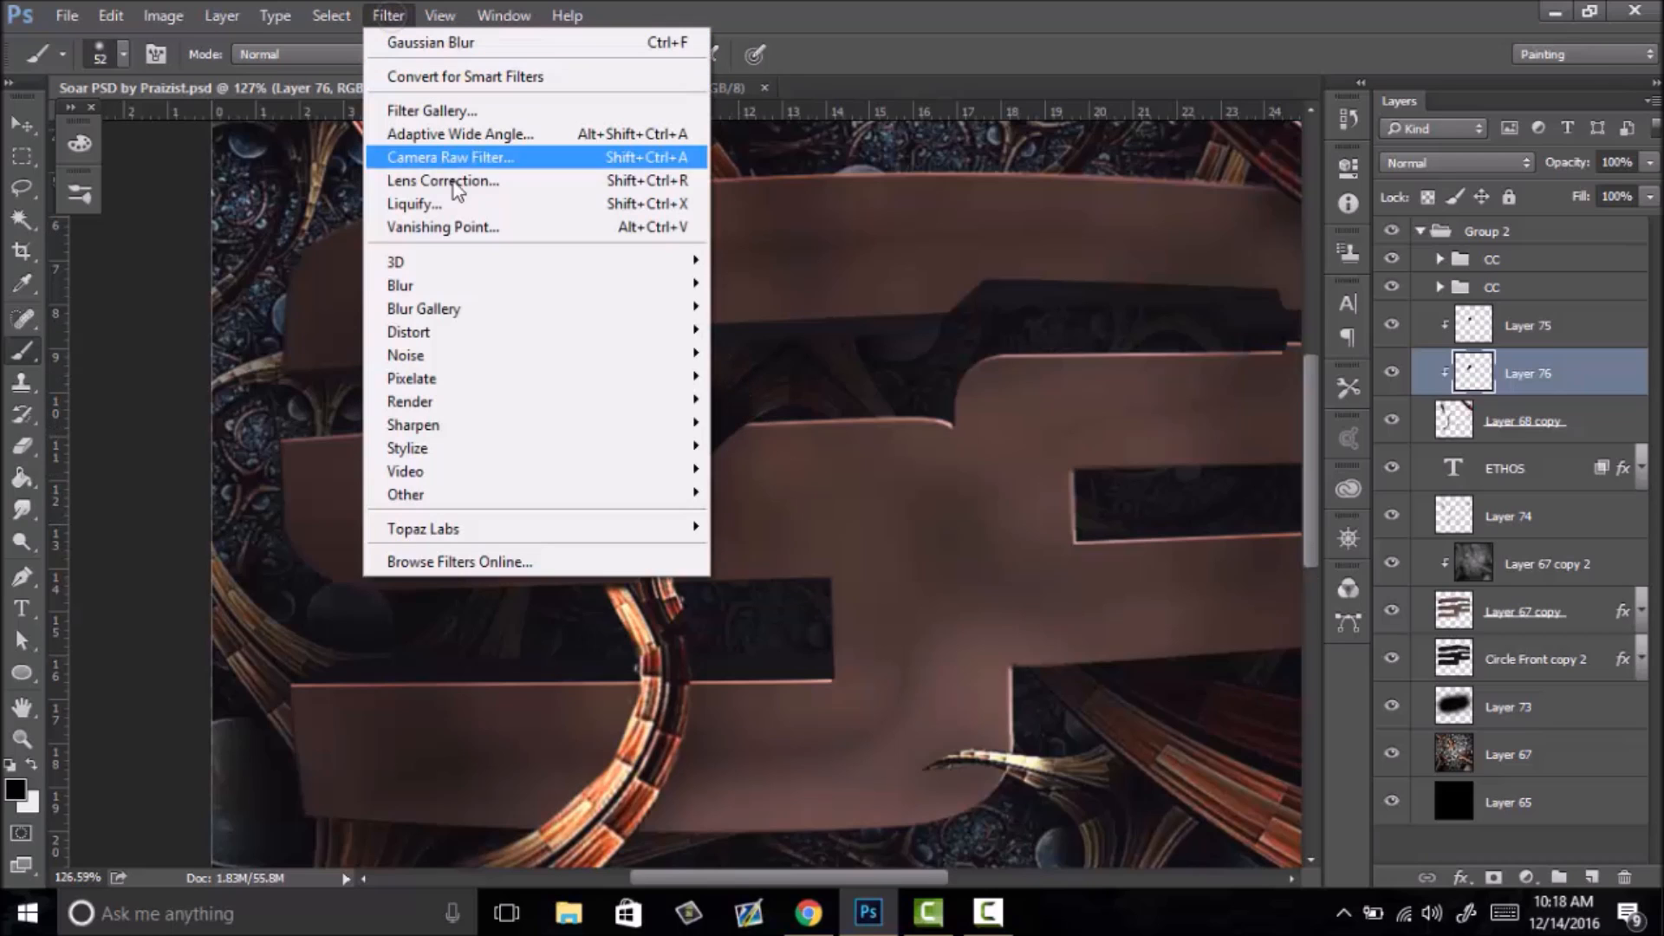
mouse_move(459, 290)
left_click(345, 375)
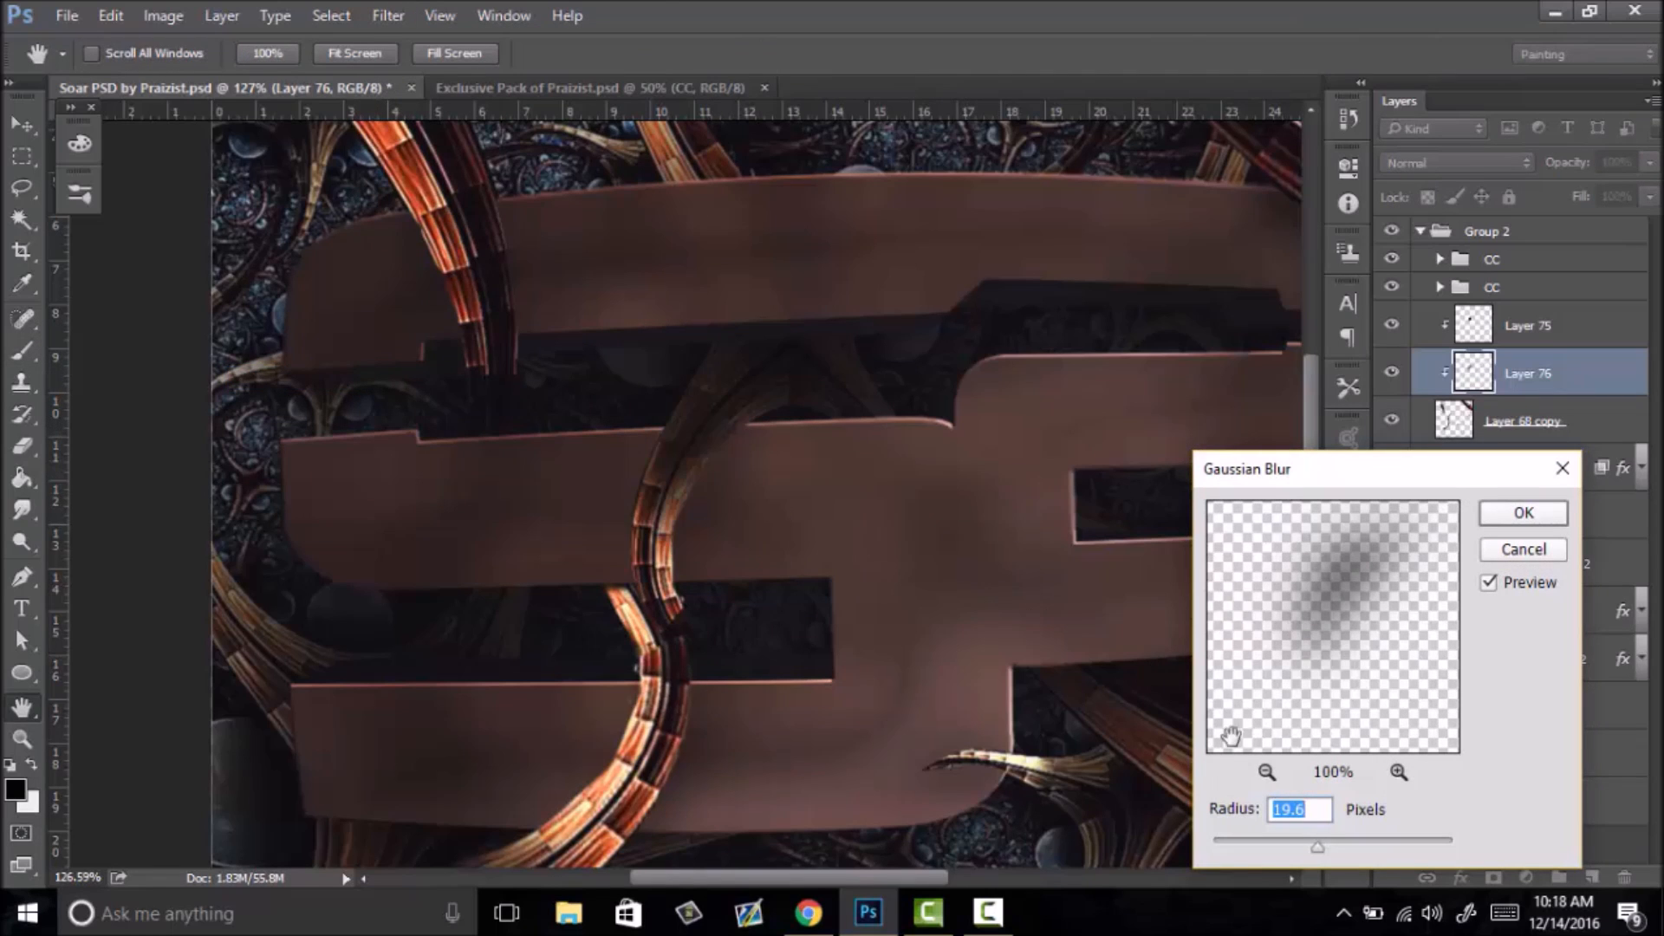
mouse_move(1293, 837)
left_mouse_down()
mouse_move(1282, 846)
mouse_move(1315, 854)
left_mouse_up()
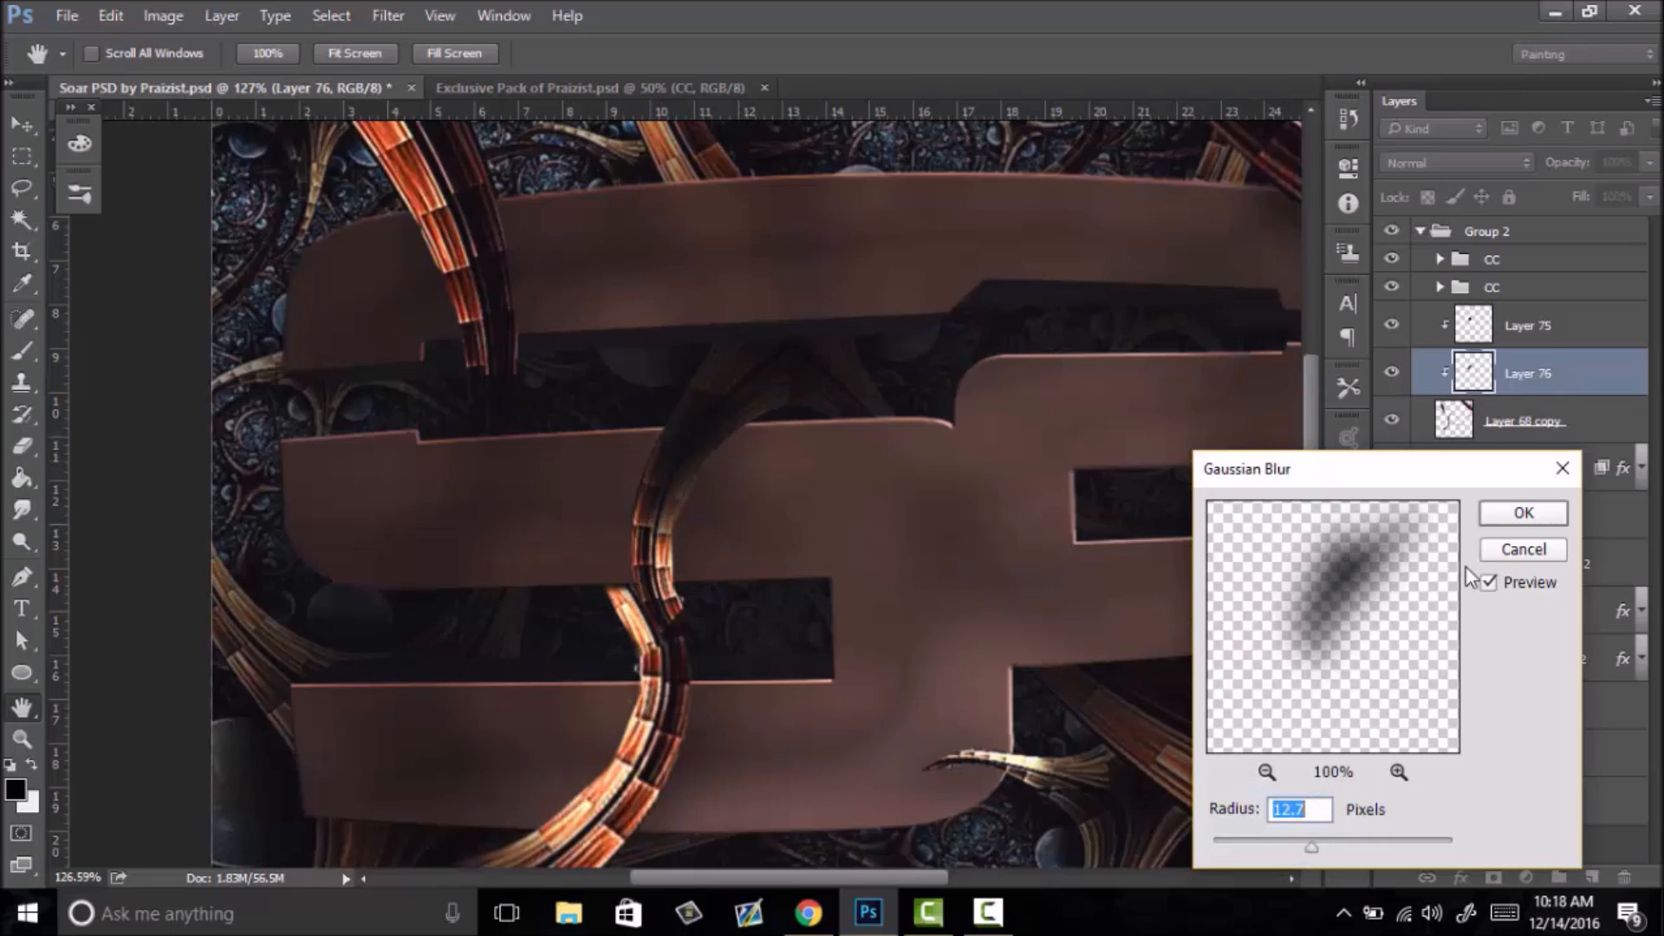
left_click(1523, 513)
mouse_move(630, 767)
left_mouse_down()
mouse_move(555, 813)
mouse_move(652, 711)
mouse_move(636, 784)
left_mouse_up()
key("ctrl+z")
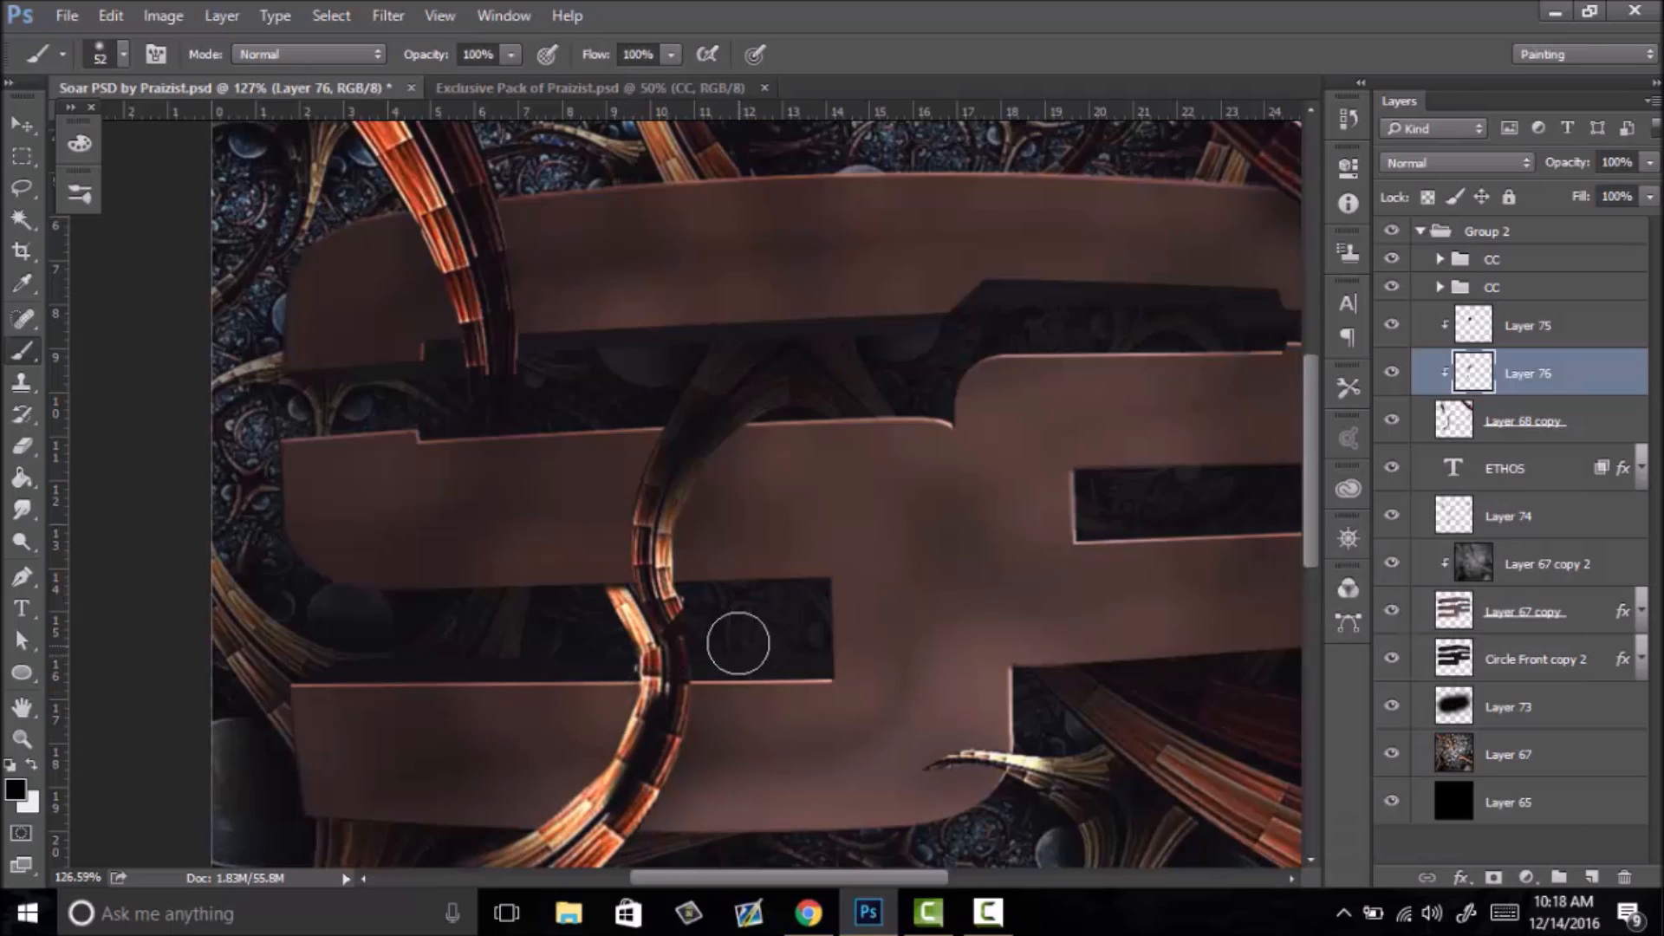
key("ctrl+alt+z")
- Set the blurred shading layer's opacity to 53% and check the whole artwork
left_click_drag(1554, 173, 1513, 176)
key("a")
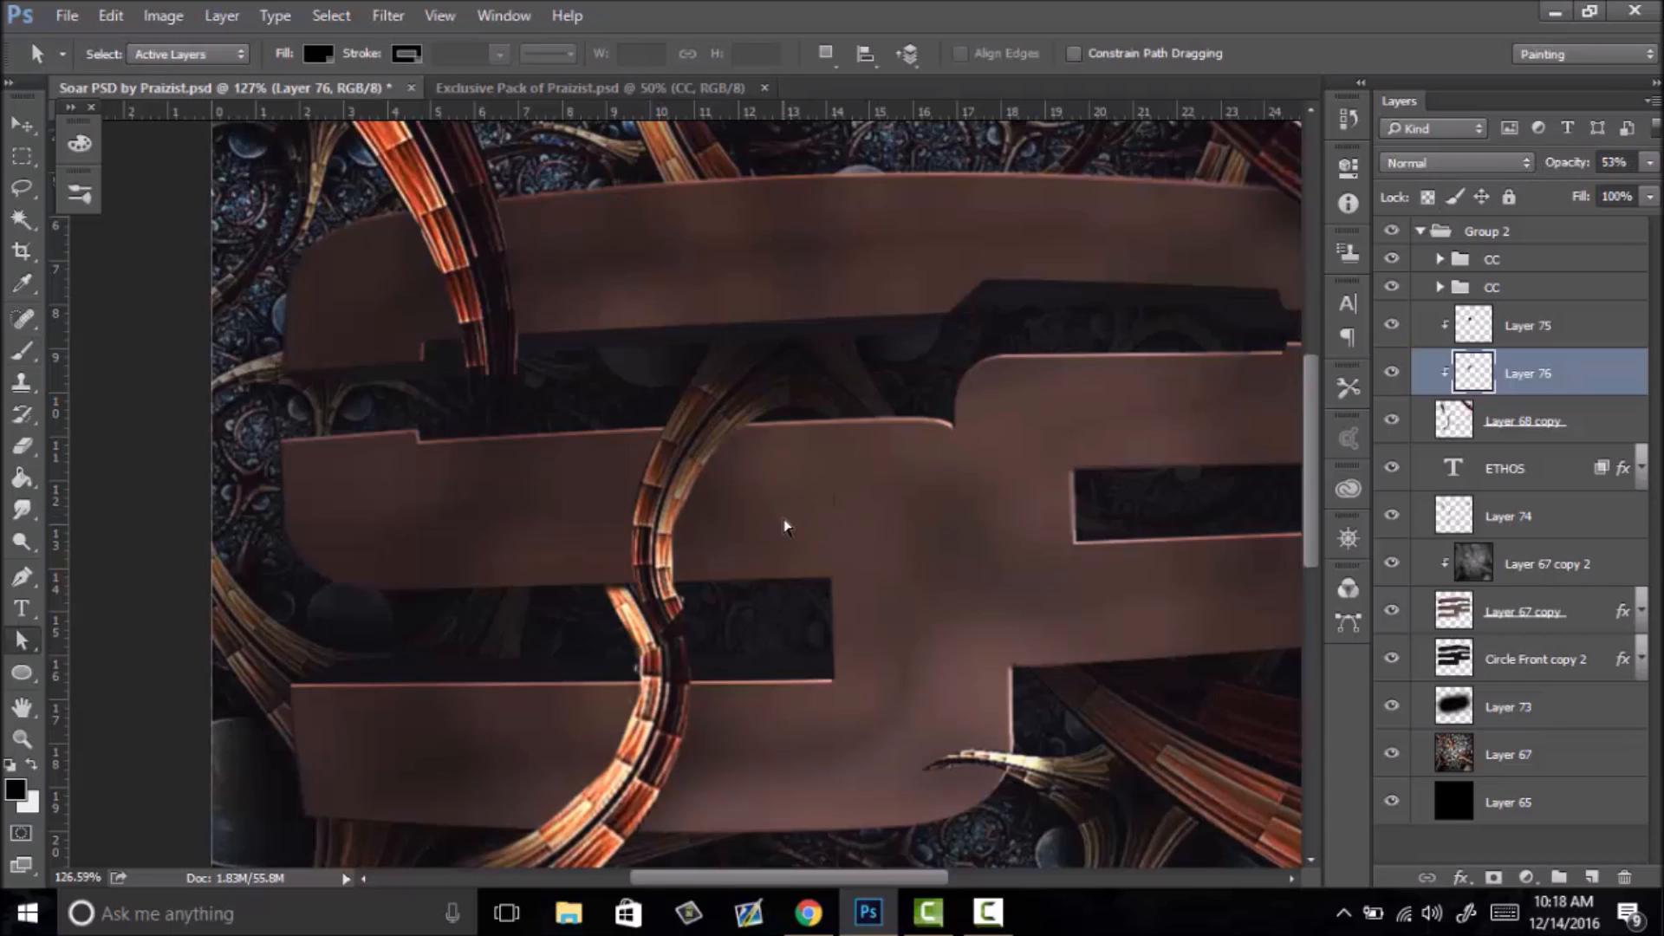
key("b")
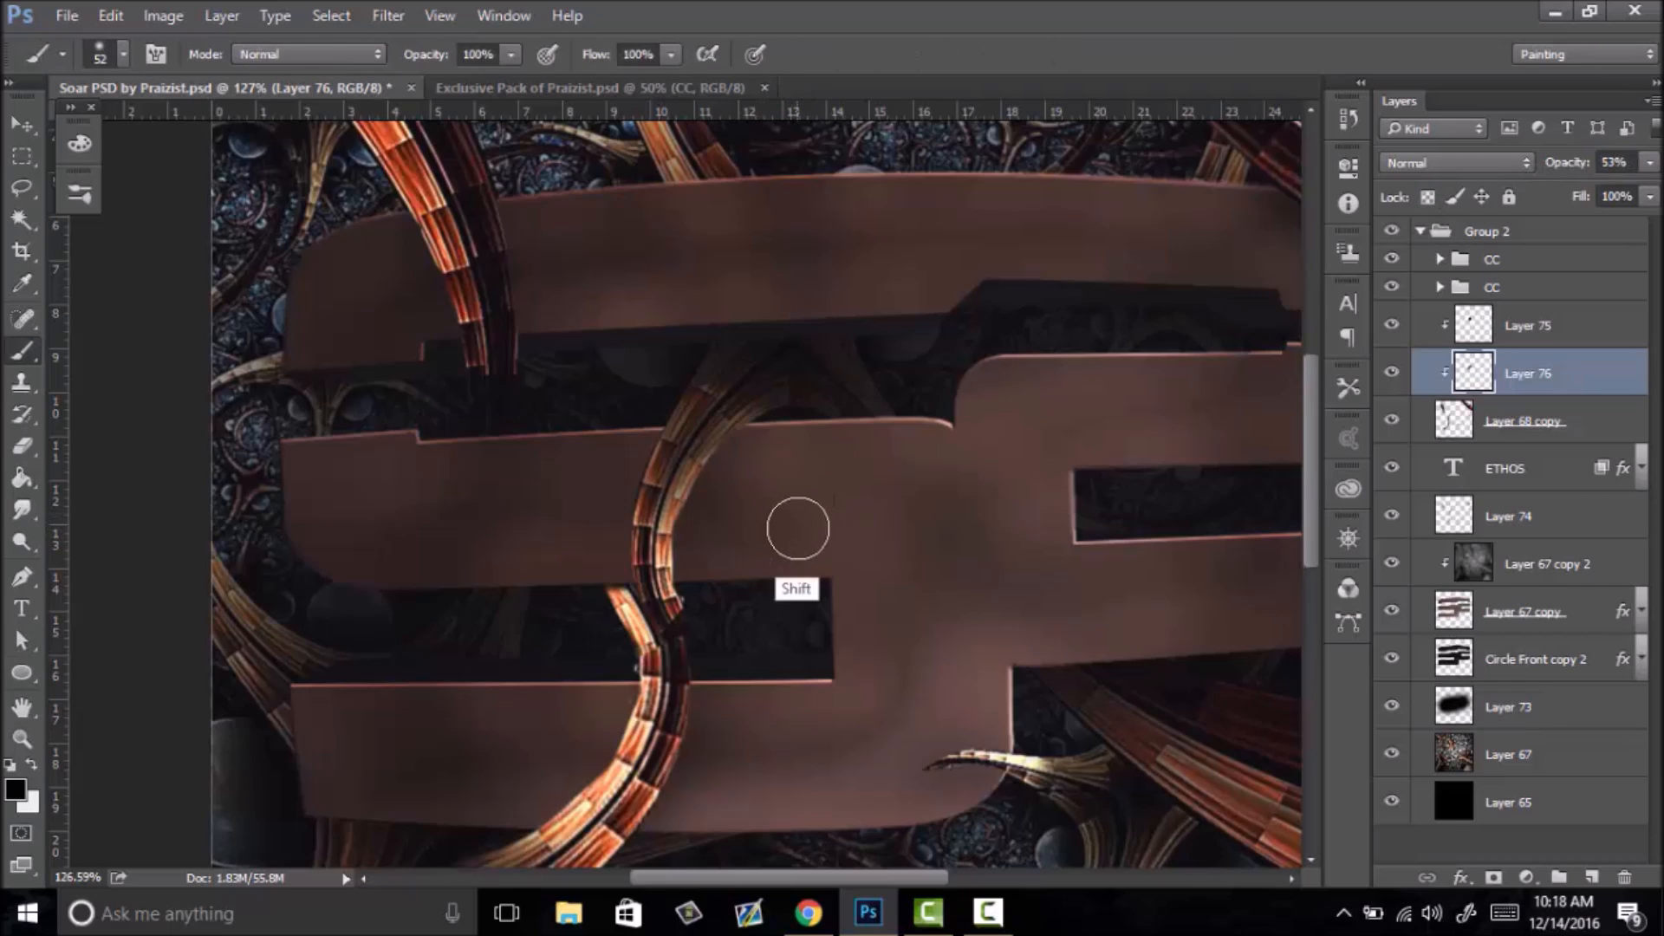
key("z")
mouse_move(825, 517)
left_mouse_down()
mouse_move(689, 531)
mouse_move(798, 501)
left_mouse_up()
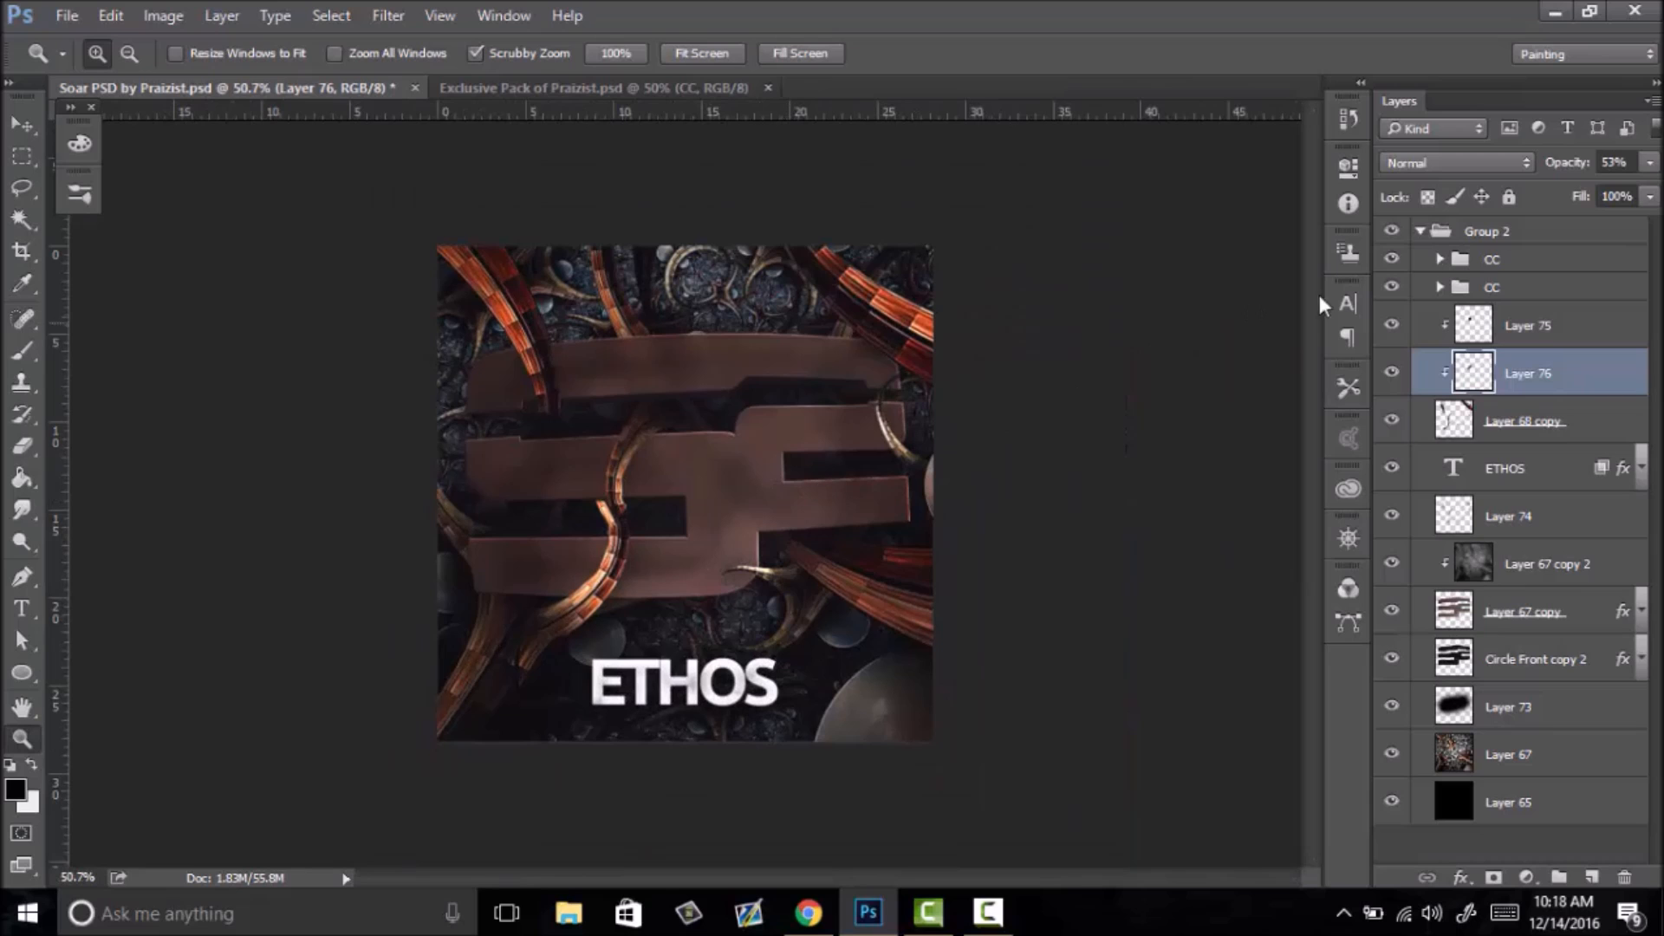
- Lower Layer 76's opacity to 37% and check the whole artwork
left_click_drag(1570, 169, 1543, 174)
mouse_move(710, 507)
left_mouse_down()
mouse_move(676, 509)
mouse_move(736, 489)
left_mouse_up()
right_click(748, 483)
left_click(809, 498)
- Add a clipped layer above Layer 76, brush black over the gold strand at the logo's right edge, and set the layer's opacity to 49%
left_click_drag(1140, 477, 1279, 510)
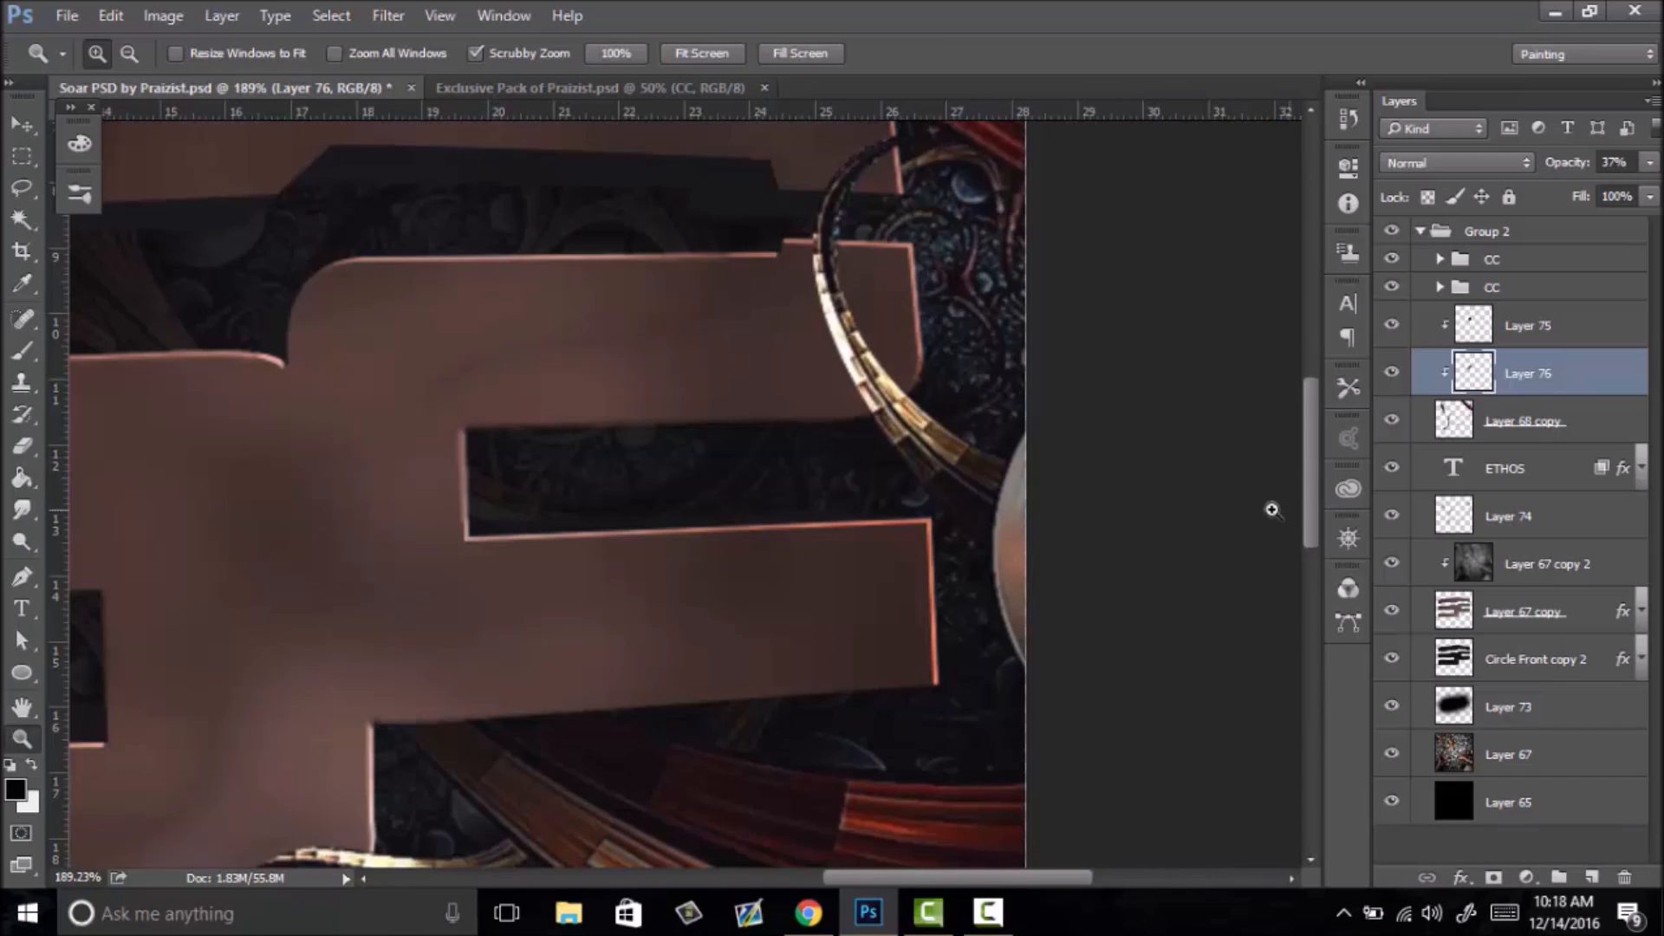
left_click(1591, 875)
key("b")
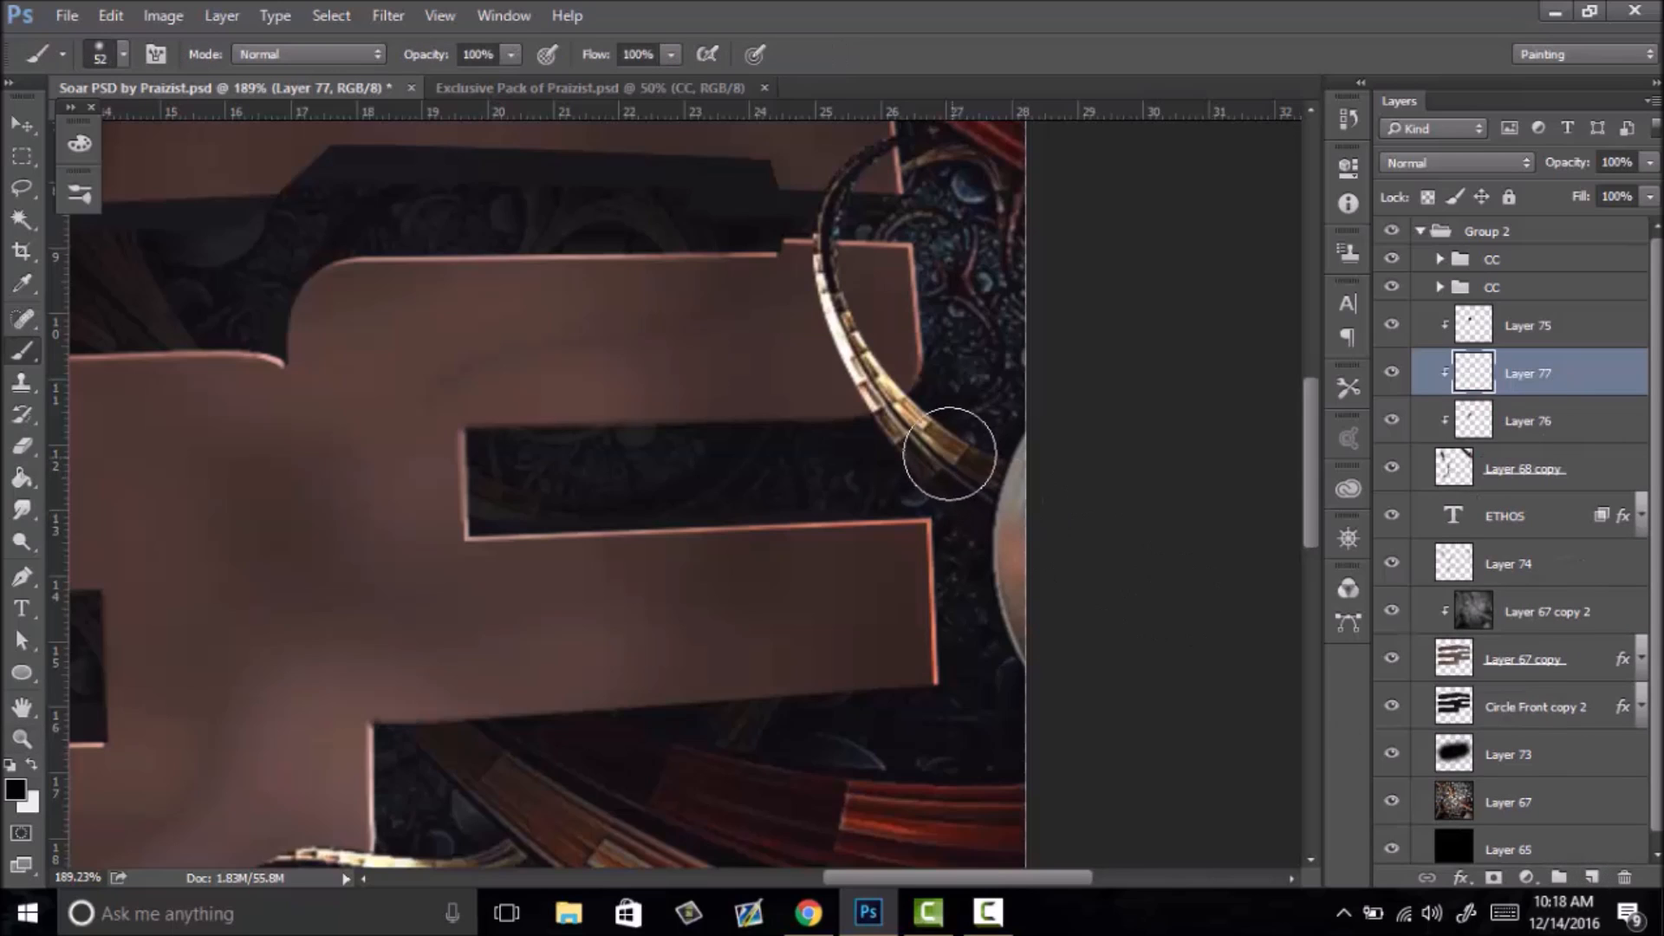
left_click_drag(892, 401, 891, 371)
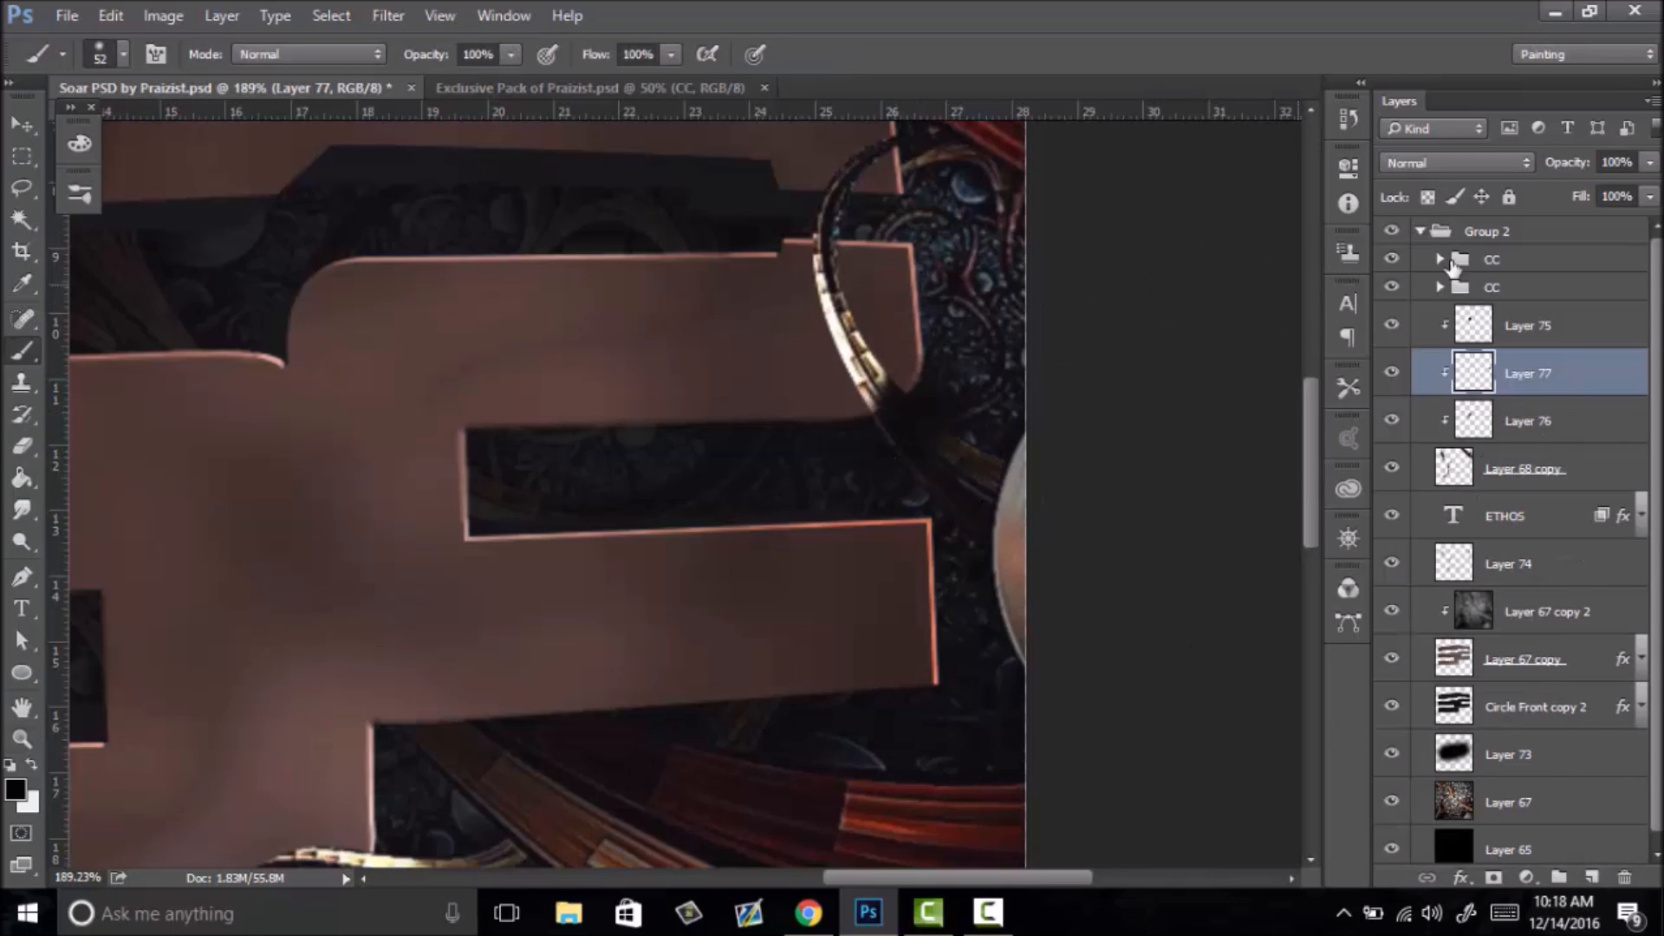
left_click_drag(1572, 169, 1516, 182)
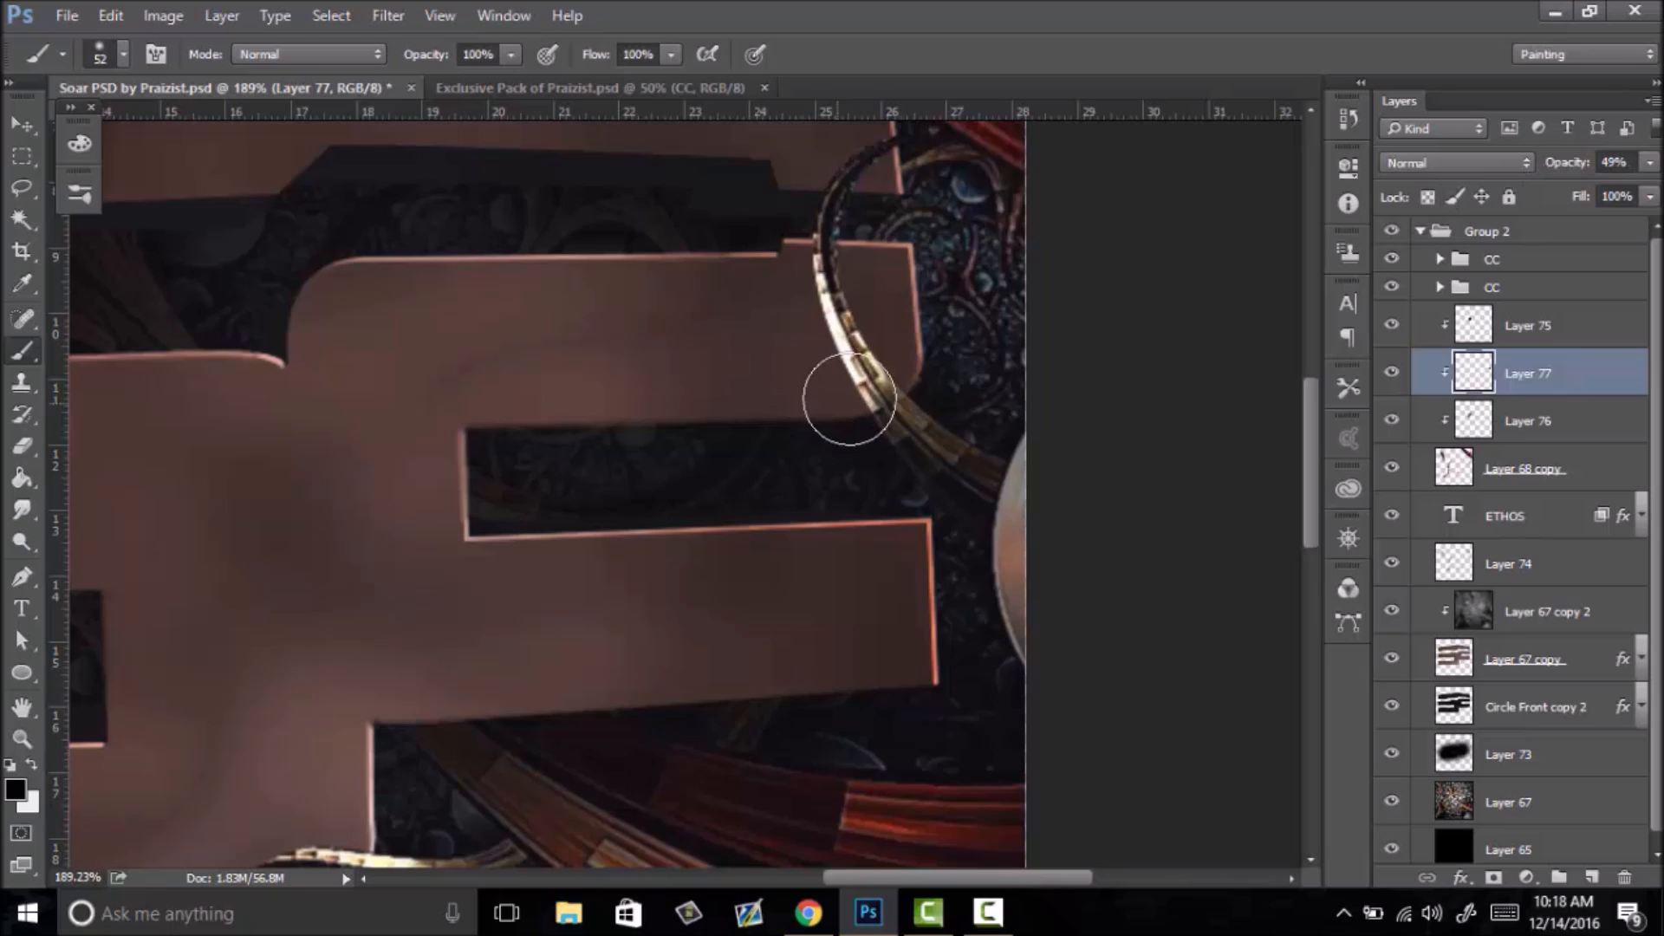
- Brush more black shading on Layer 77 over the strand crossing the logo's middle and lower the layer's opacity to 24%
key("s")
left_click(750, 520)
left_click(835, 379)
key("z")
mouse_move(835, 421)
left_mouse_down()
mouse_move(605, 596)
mouse_move(615, 569)
mouse_move(540, 692)
mouse_move(578, 610)
mouse_move(532, 619)
mouse_move(641, 494)
mouse_move(616, 421)
mouse_move(616, 465)
mouse_move(576, 403)
mouse_move(637, 497)
mouse_move(632, 433)
left_mouse_up()
key("b")
key("z")
key("b")
left_click_drag(992, 576, 891, 569)
key("z")
right_click(796, 547)
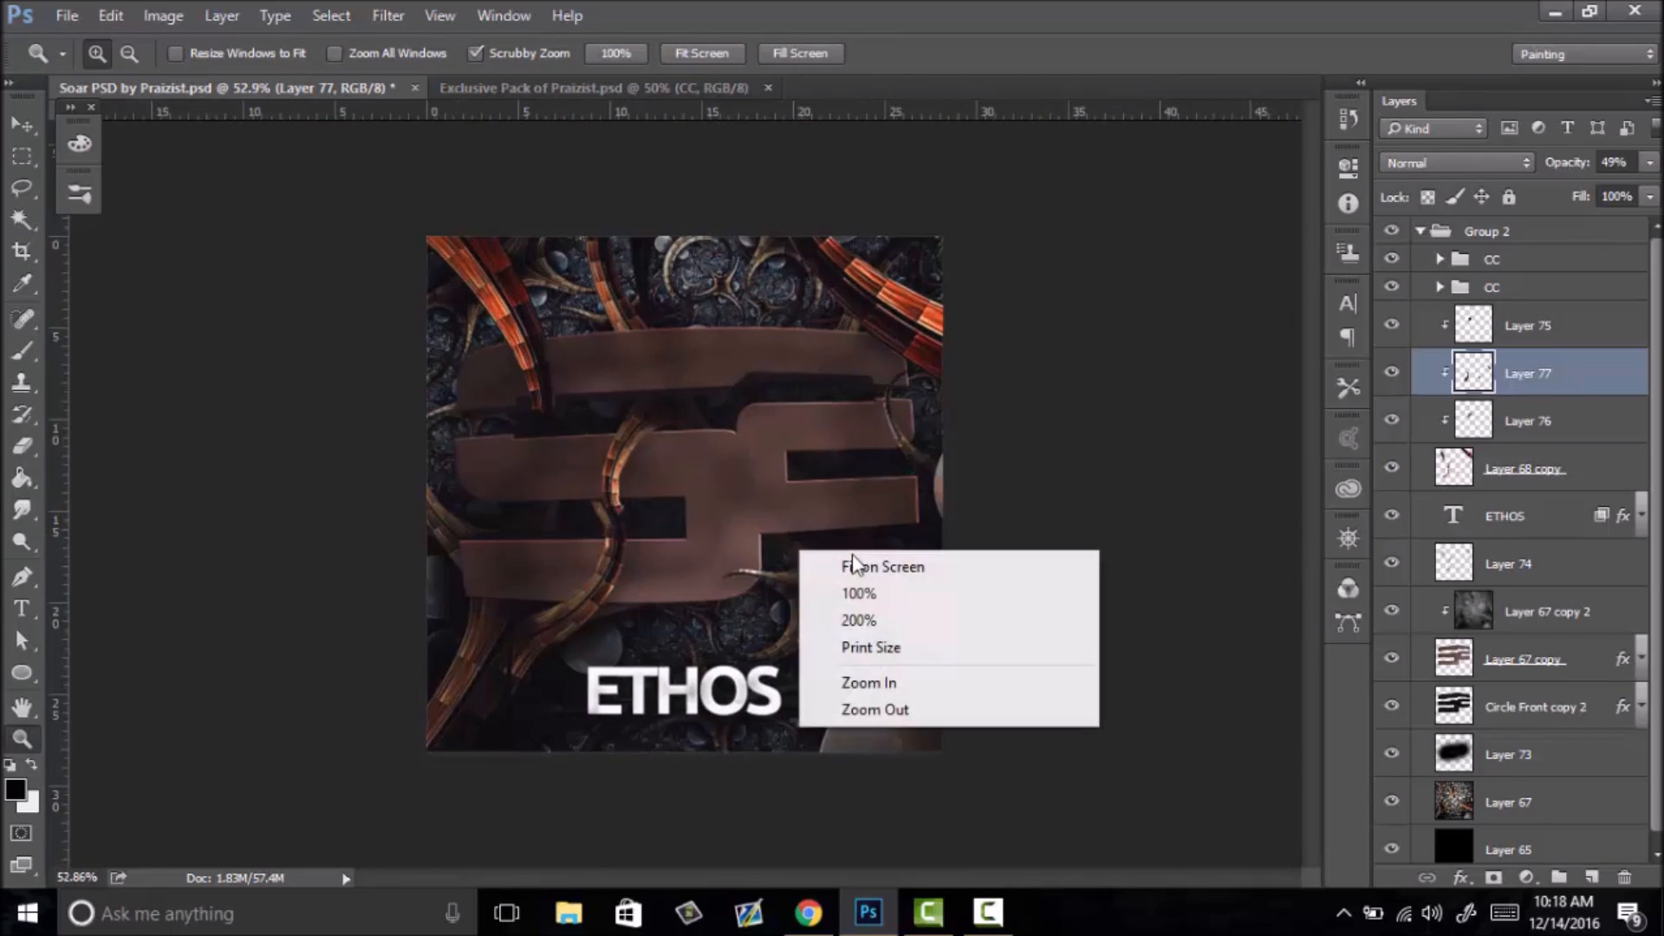
left_click(847, 562)
left_click_drag(1562, 173, 1544, 176)
- Add a clipped layer above Layer 77, brush black over the broken strand tip in the logo's gap, and set its opacity to 63%
mouse_move(747, 487)
left_mouse_down()
mouse_move(668, 546)
mouse_move(768, 486)
left_mouse_up()
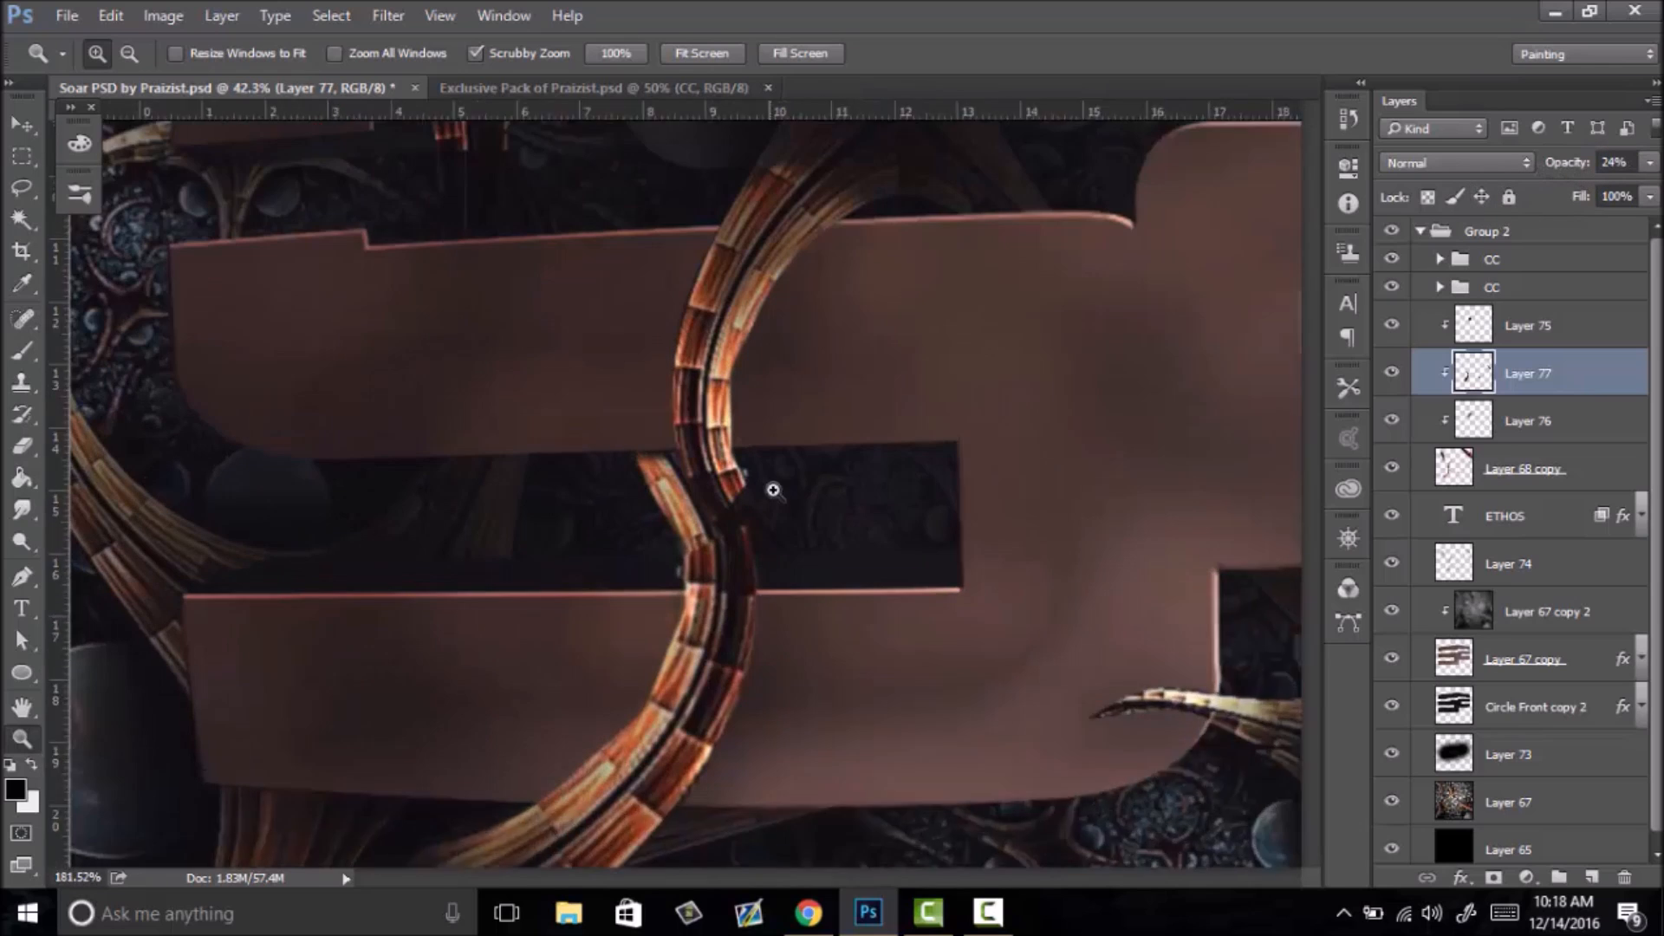
left_click(1591, 877)
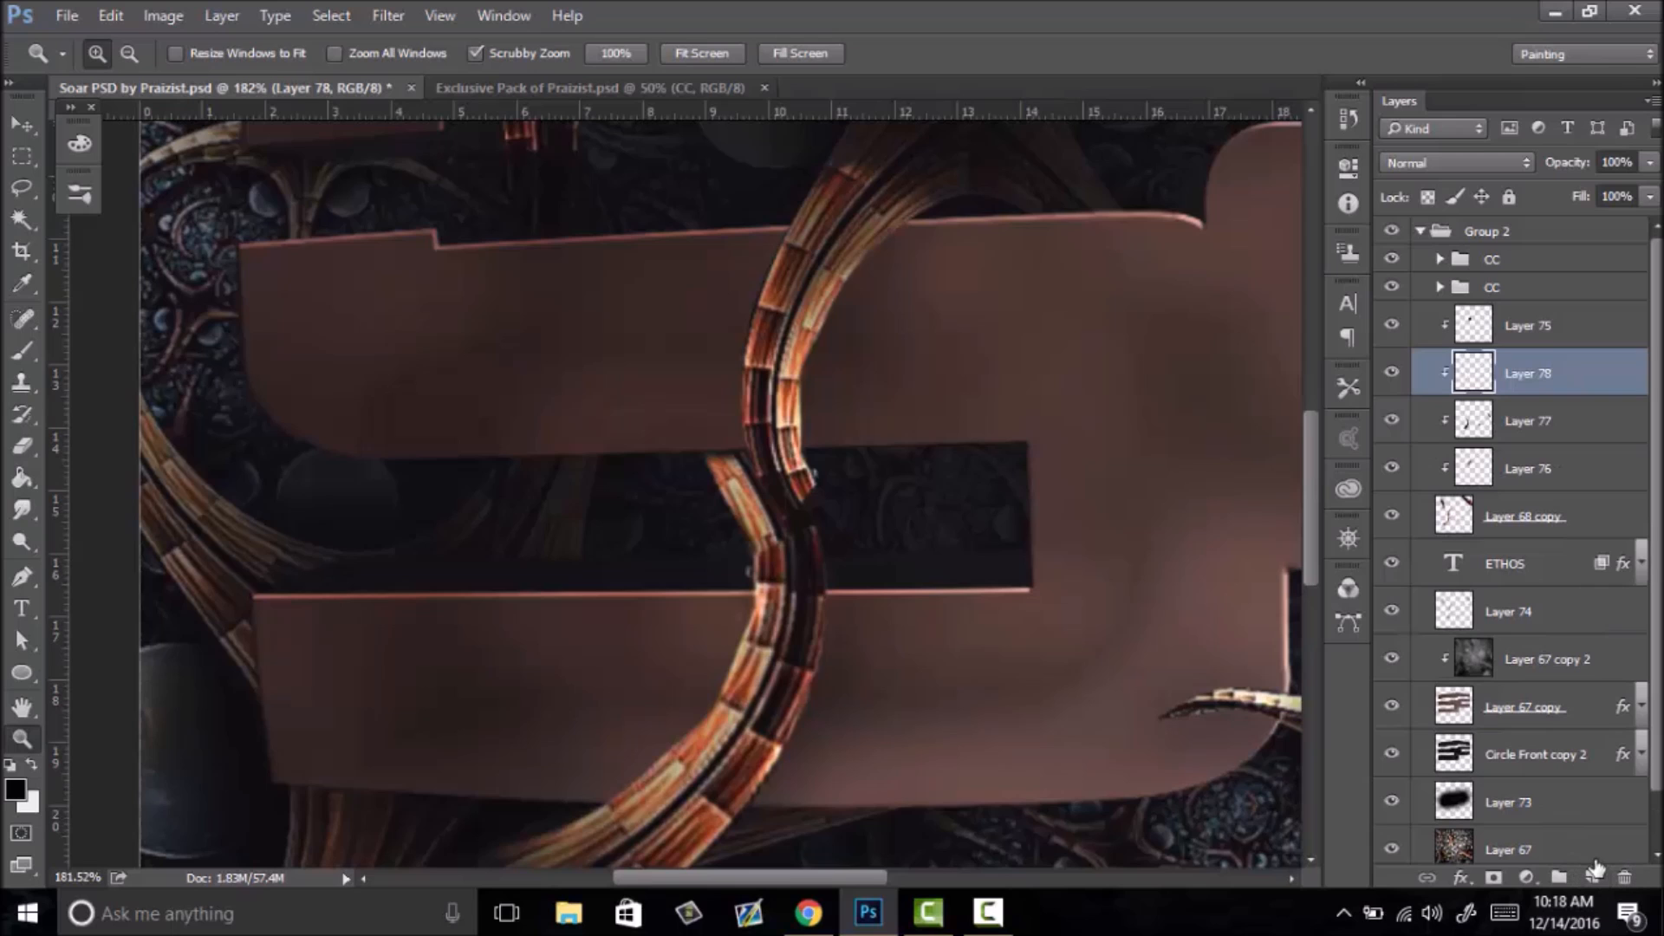
key("b")
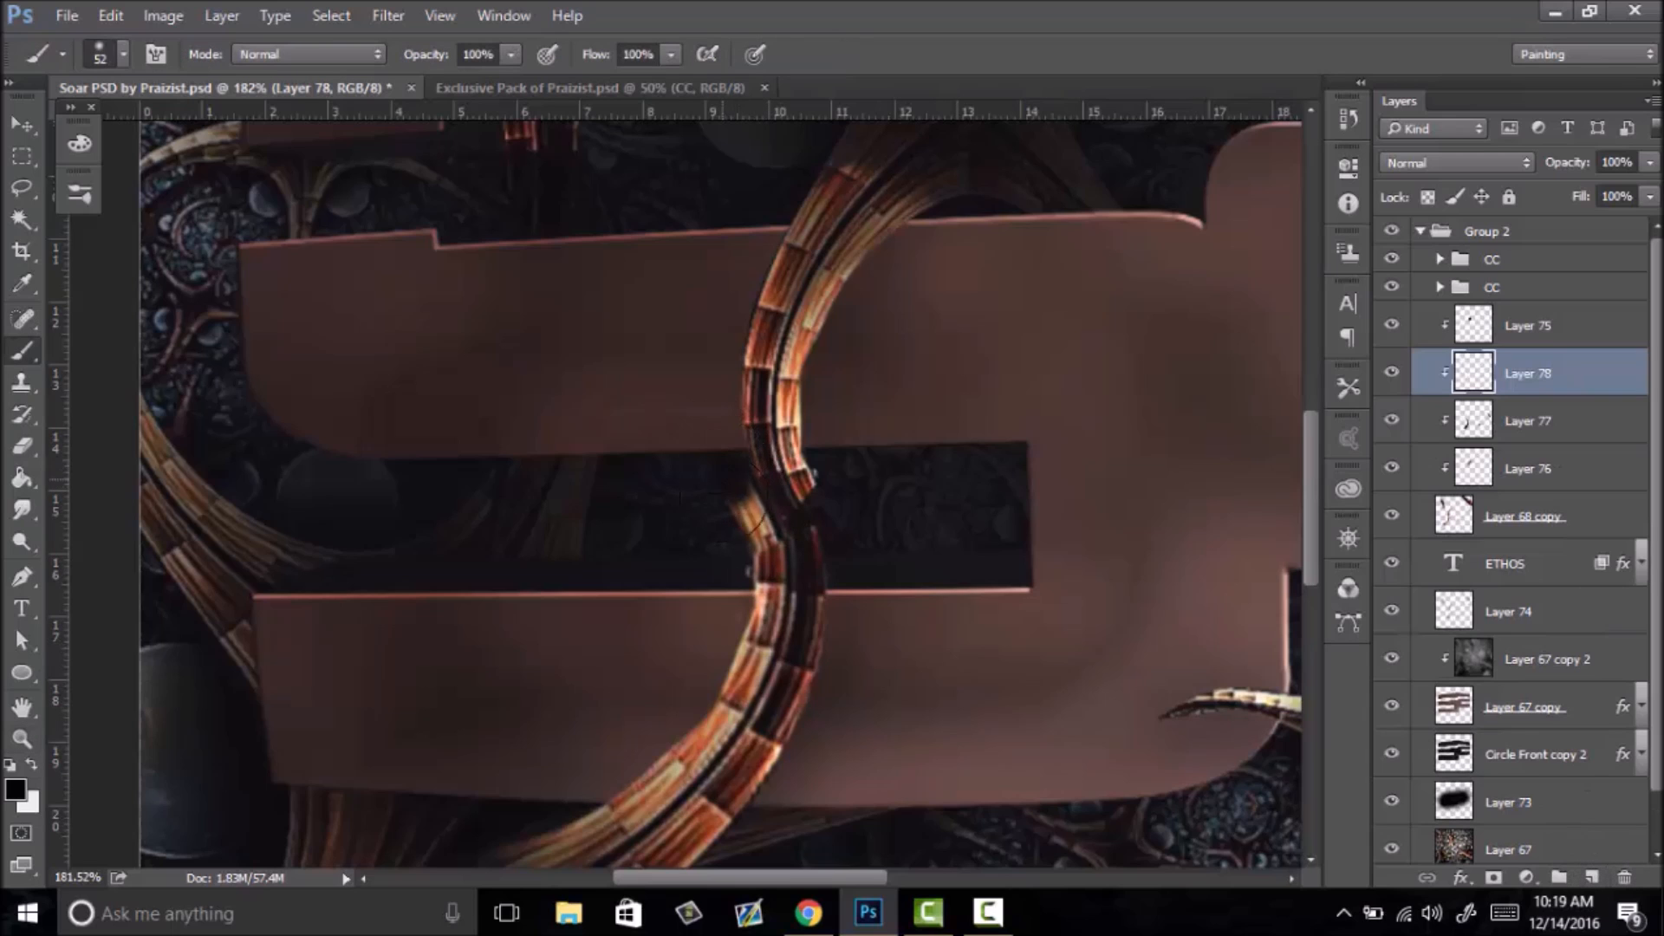
left_click_drag(1570, 174, 1539, 177)
key("z")
left_click_drag(892, 408, 774, 528)
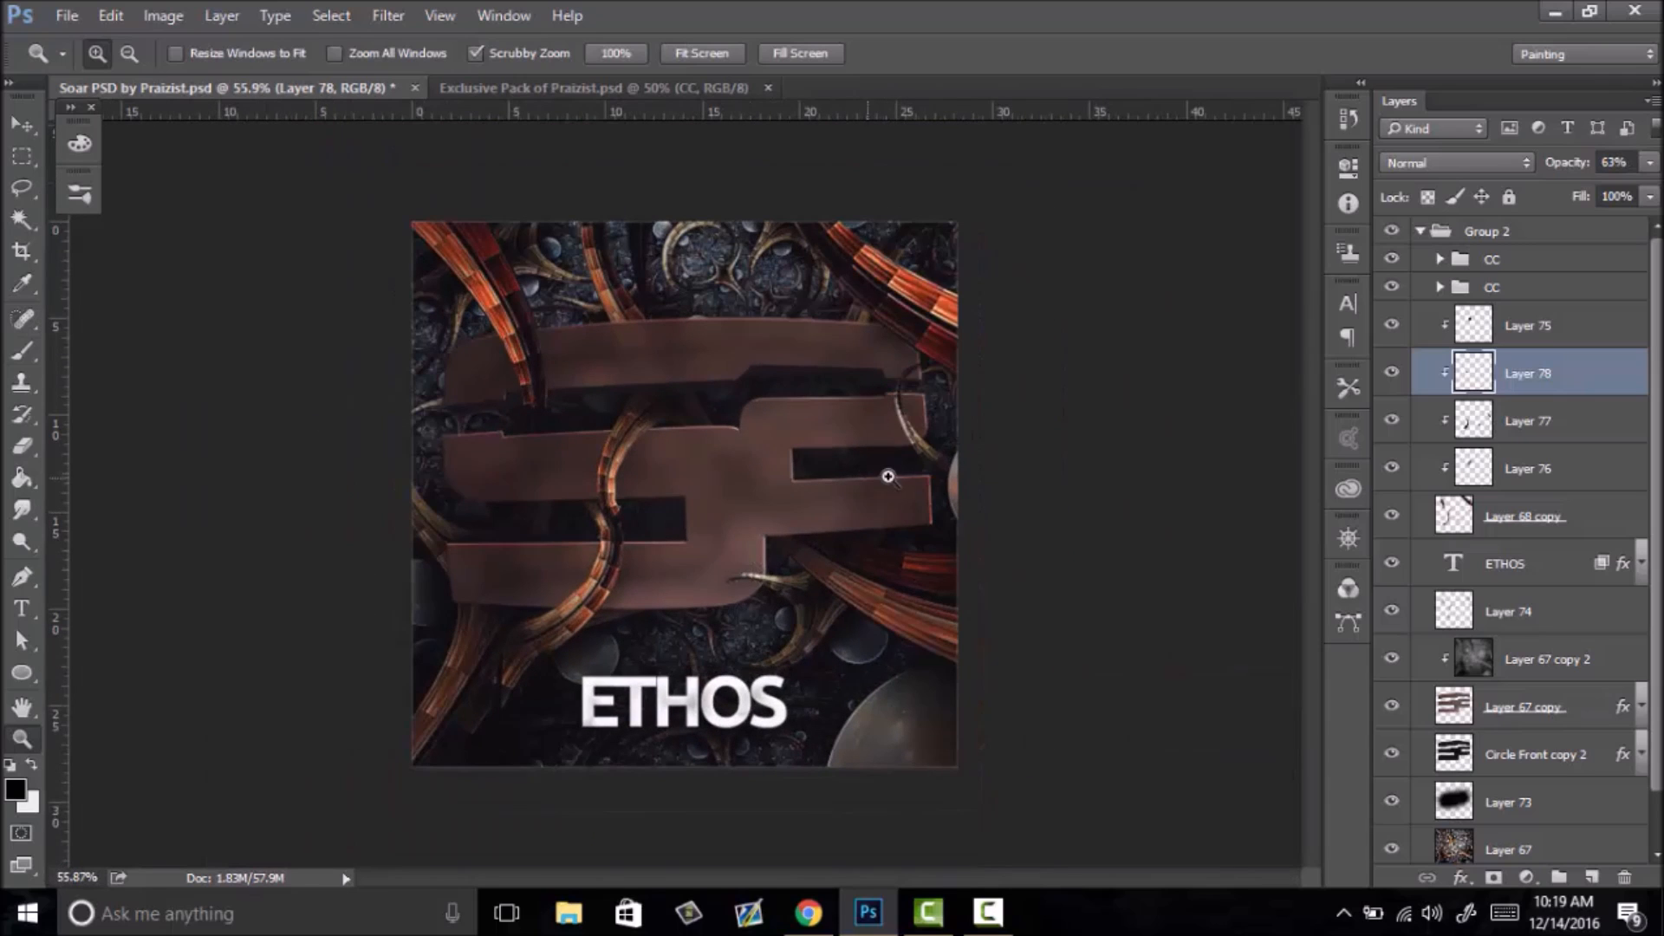
- Collapse Group 2 and check the whole artwork, hiding and reshowing the group
left_click(1421, 232)
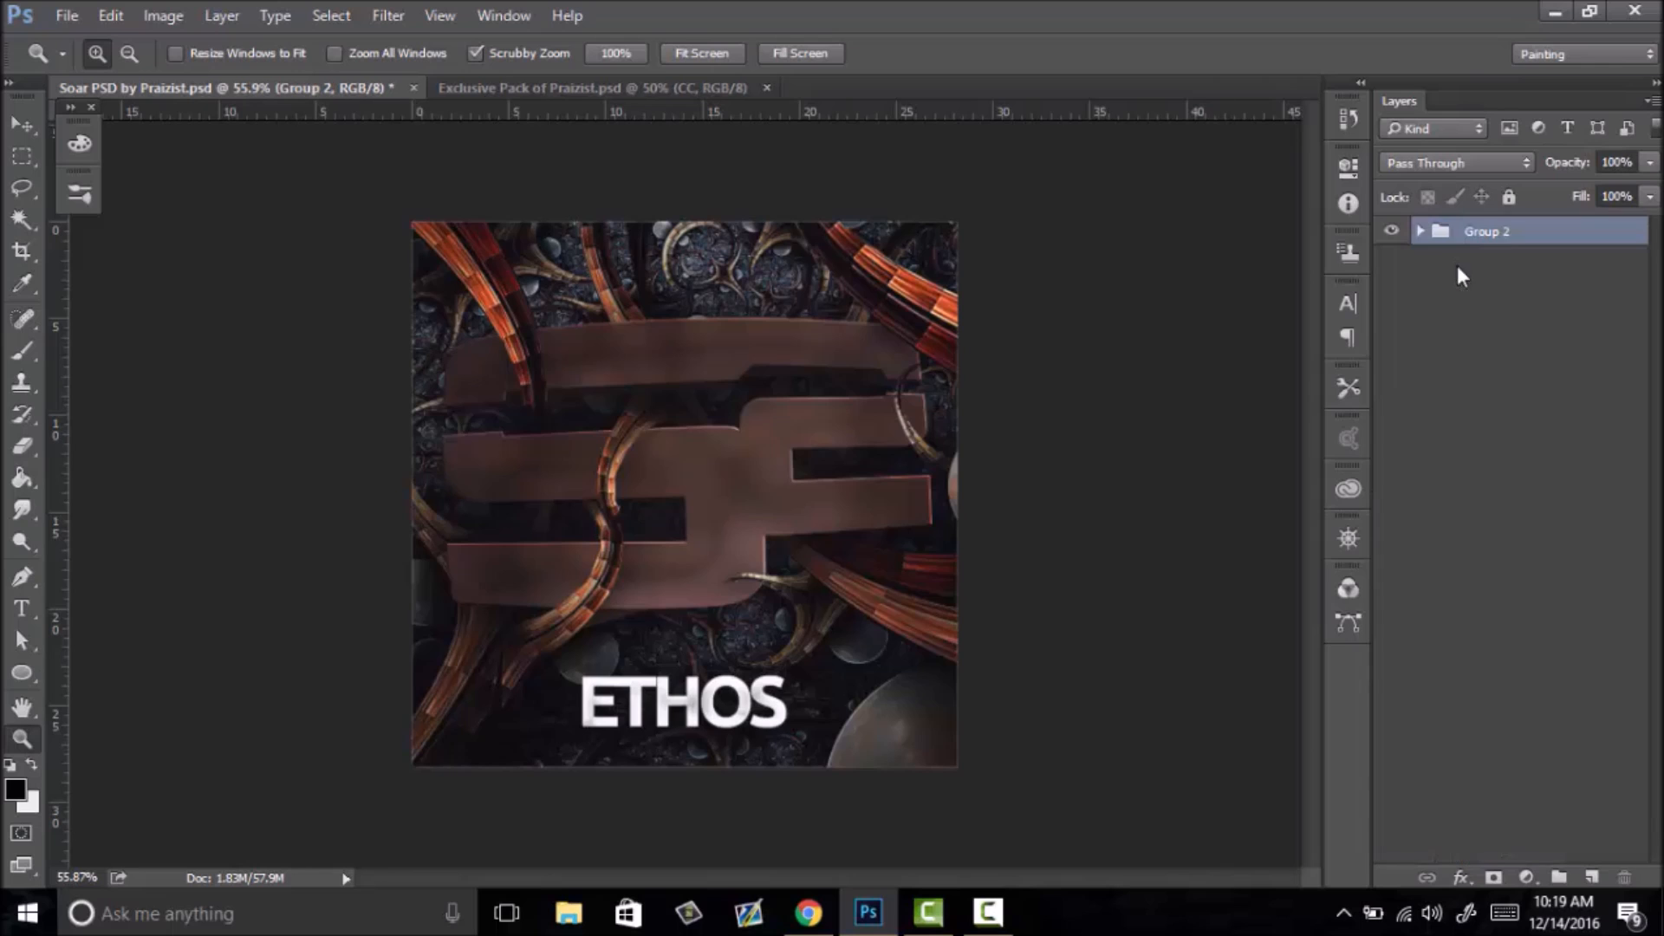
left_click_drag(679, 563, 717, 531)
right_click(735, 543)
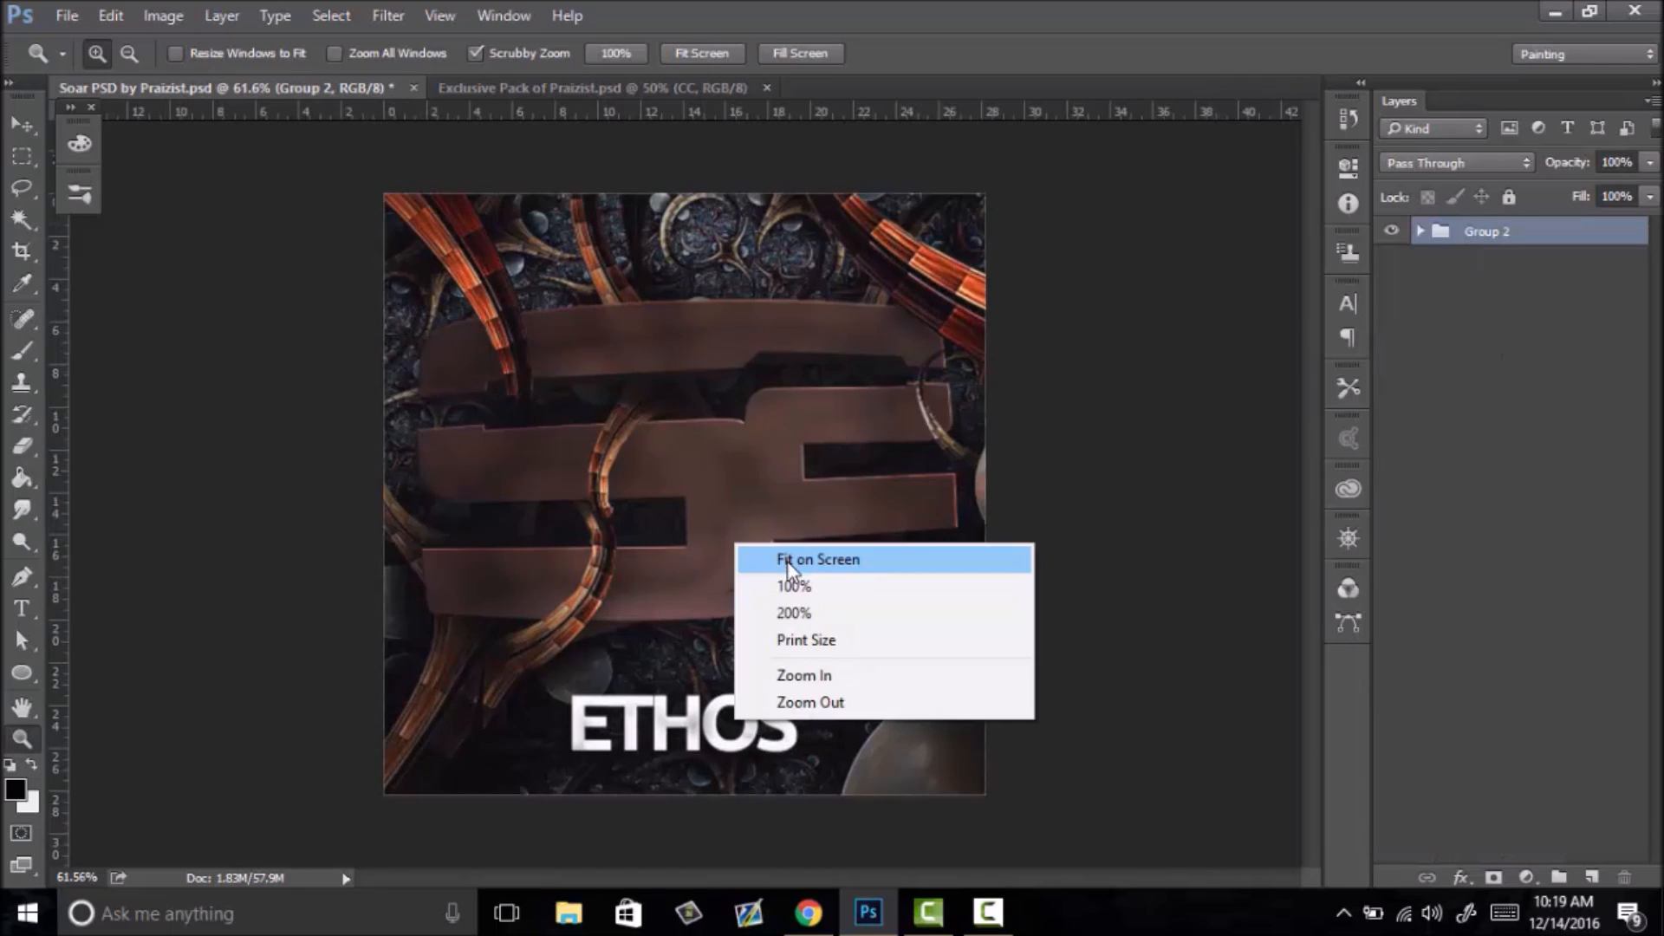
left_click(787, 563)
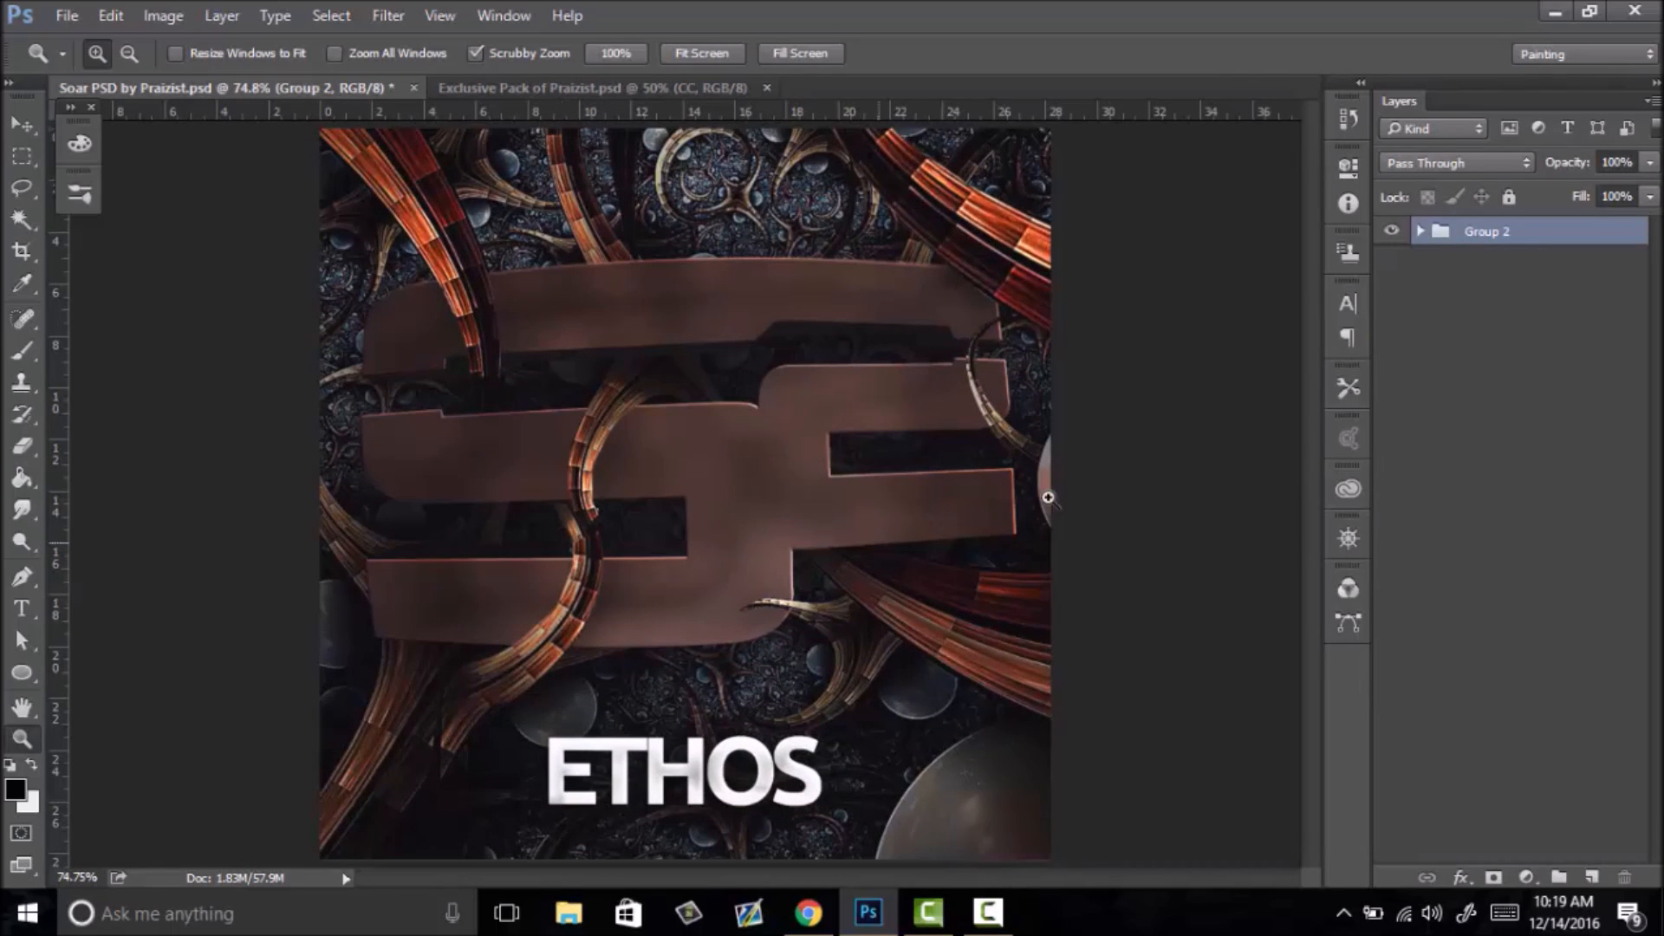
left_click(1393, 231)
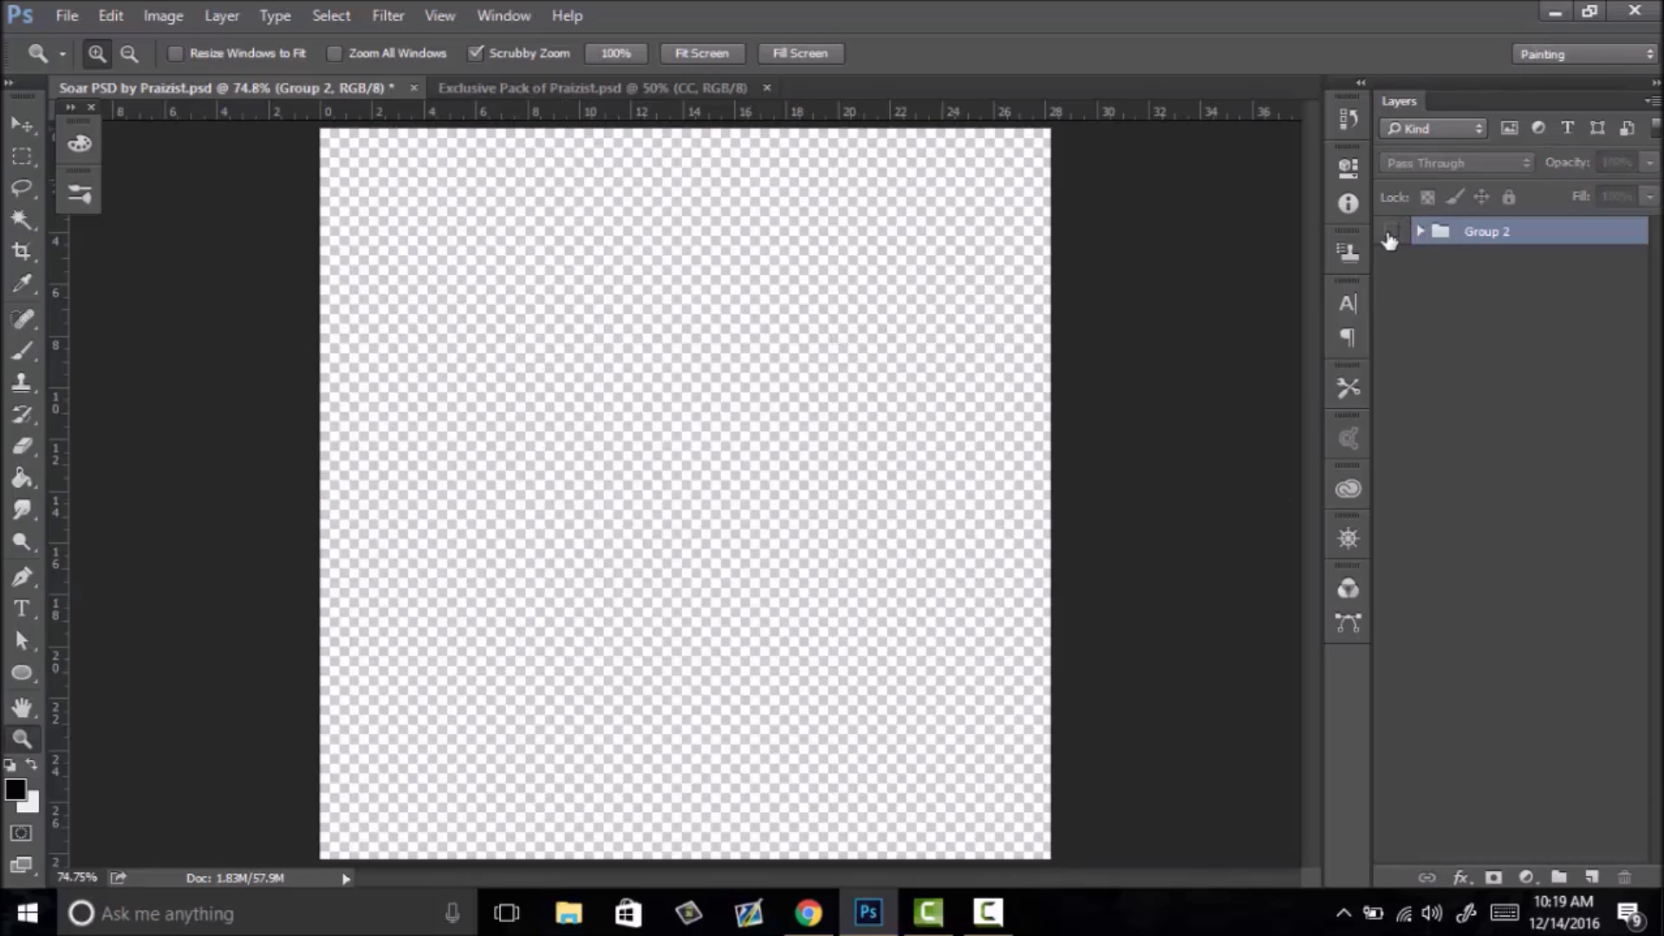
left_click(1391, 232)
- Add a new unclipped layer above Layer 75 and brush black over the strands below the logo's lower-left part
left_click(1421, 231)
left_click(1525, 321)
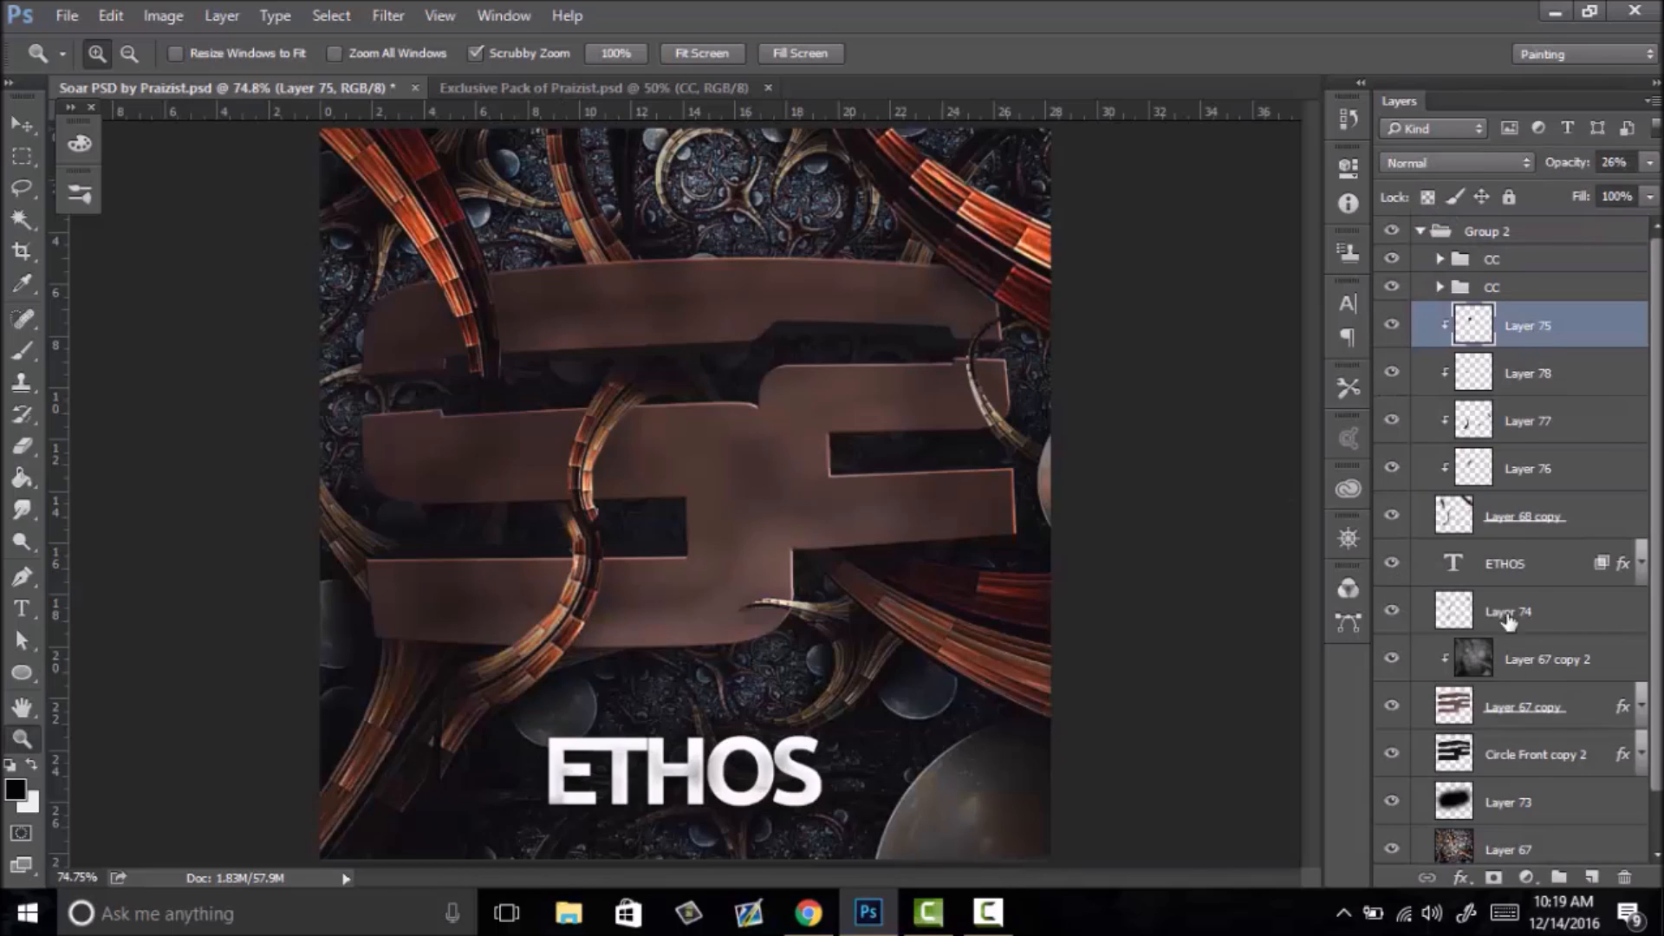
left_click(1591, 881)
mouse_move(442, 713)
left_mouse_down()
mouse_move(520, 694)
mouse_move(512, 654)
mouse_move(475, 694)
mouse_move(486, 746)
mouse_move(504, 659)
mouse_move(555, 641)
left_mouse_up()
key("b")
- Apply a Gaussian Blur with a 12.7 pixel radius to Layer 79's black shading and set the layer's opacity to 57%
left_click(389, 16)
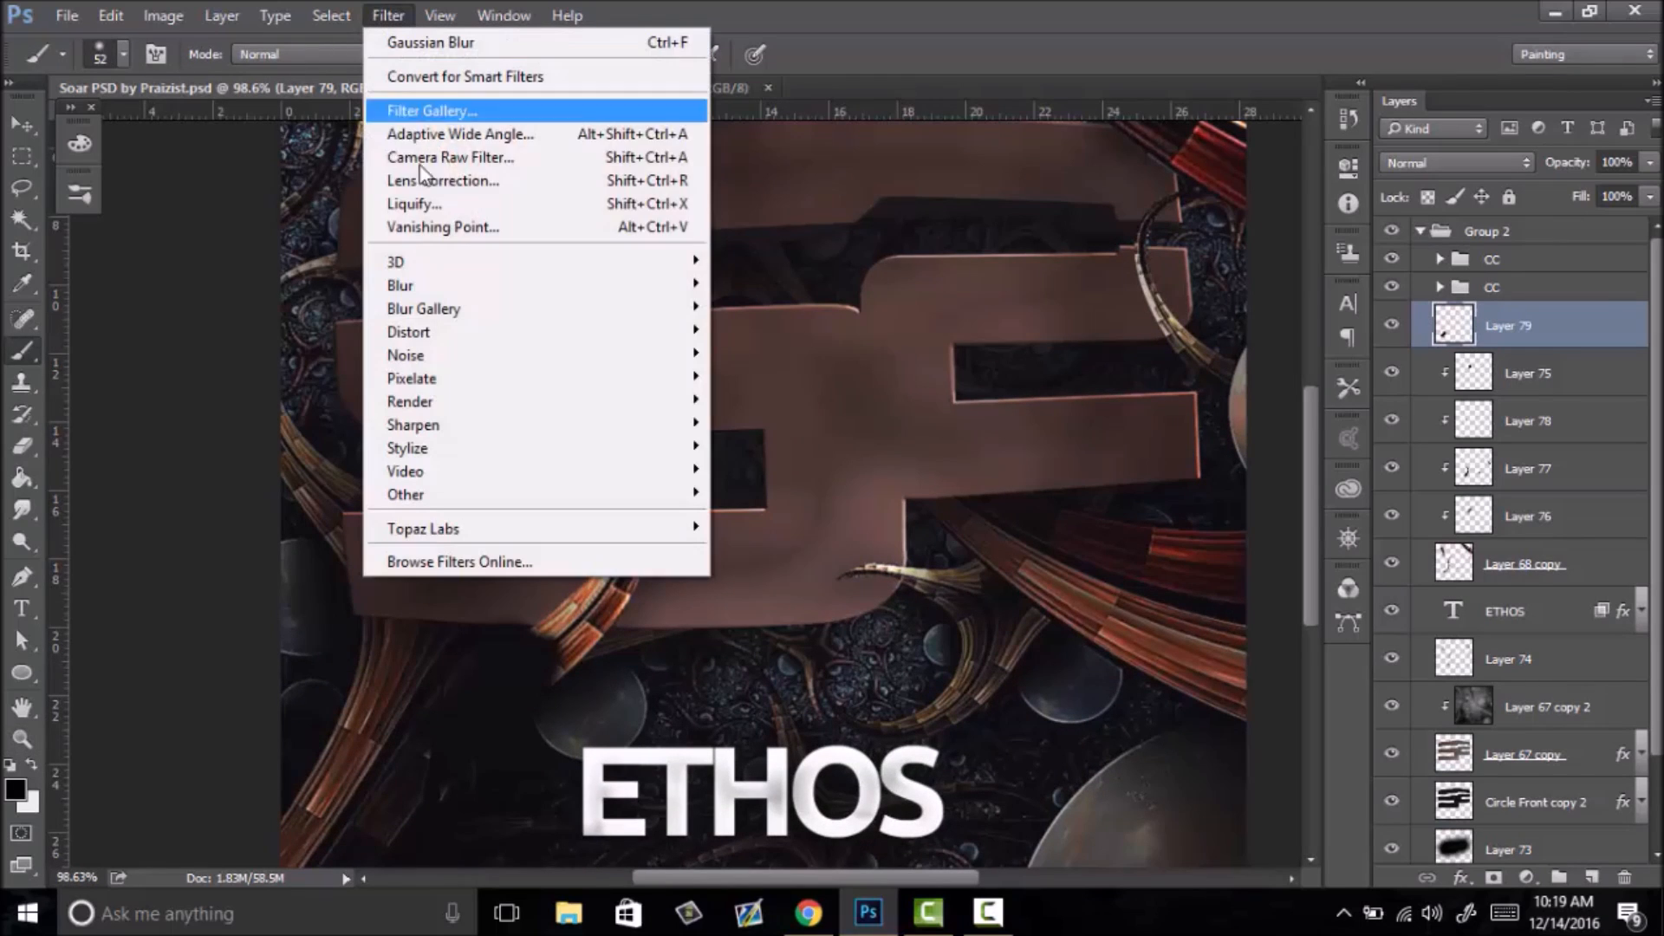
mouse_move(427, 286)
left_click(295, 378)
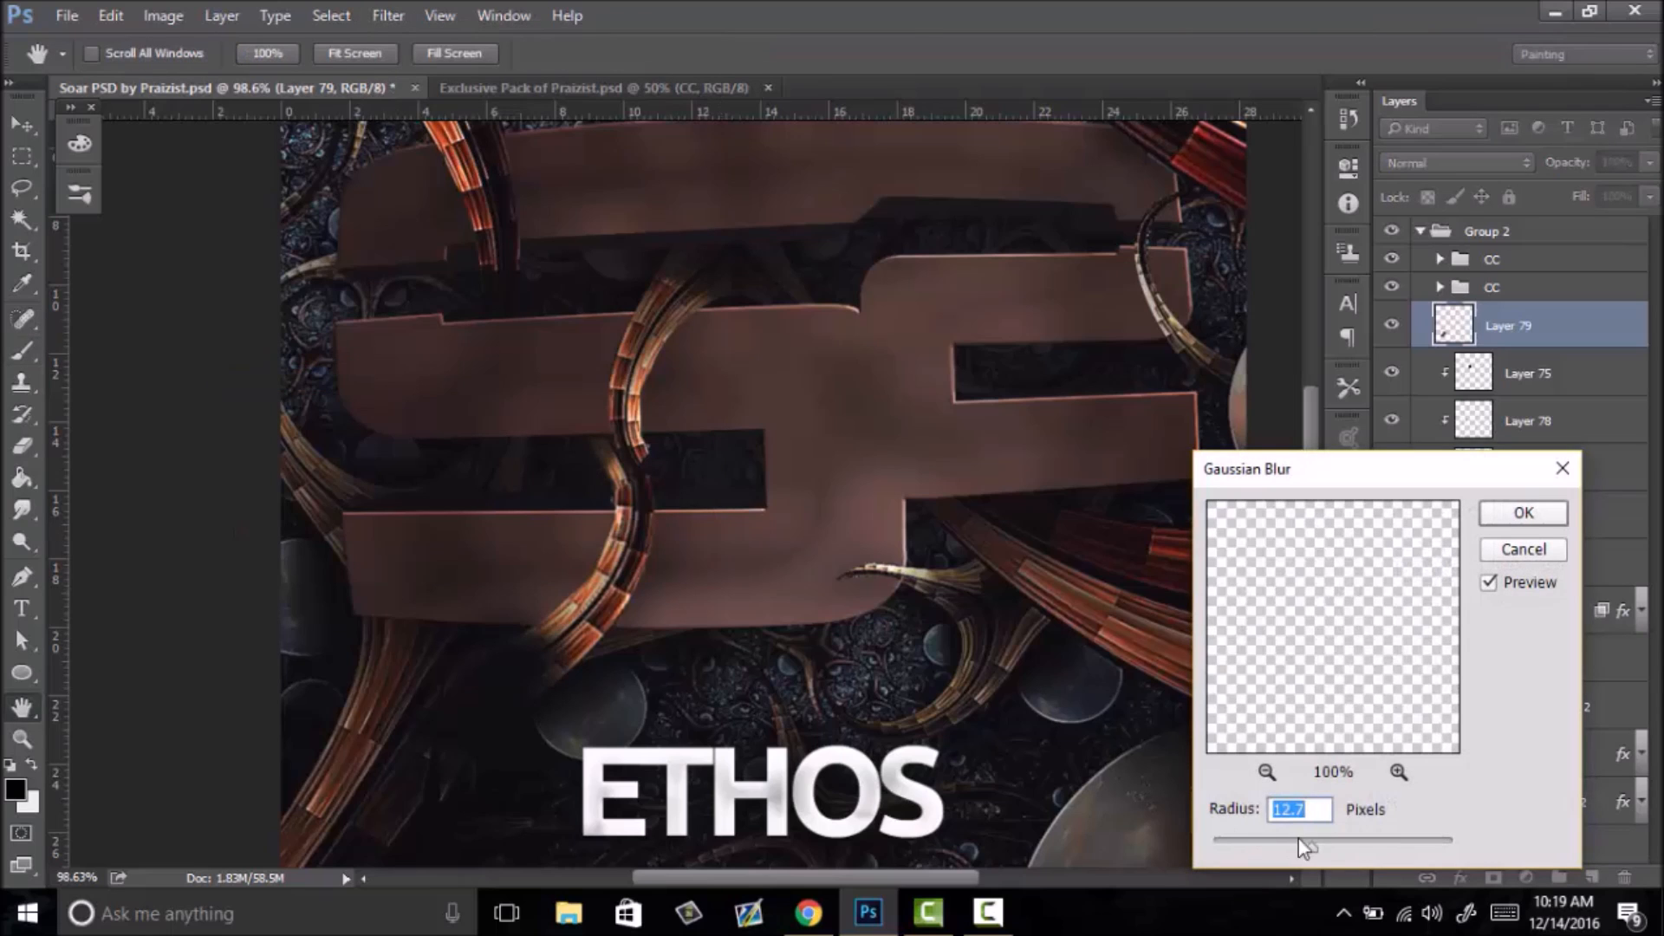
left_click(1523, 515)
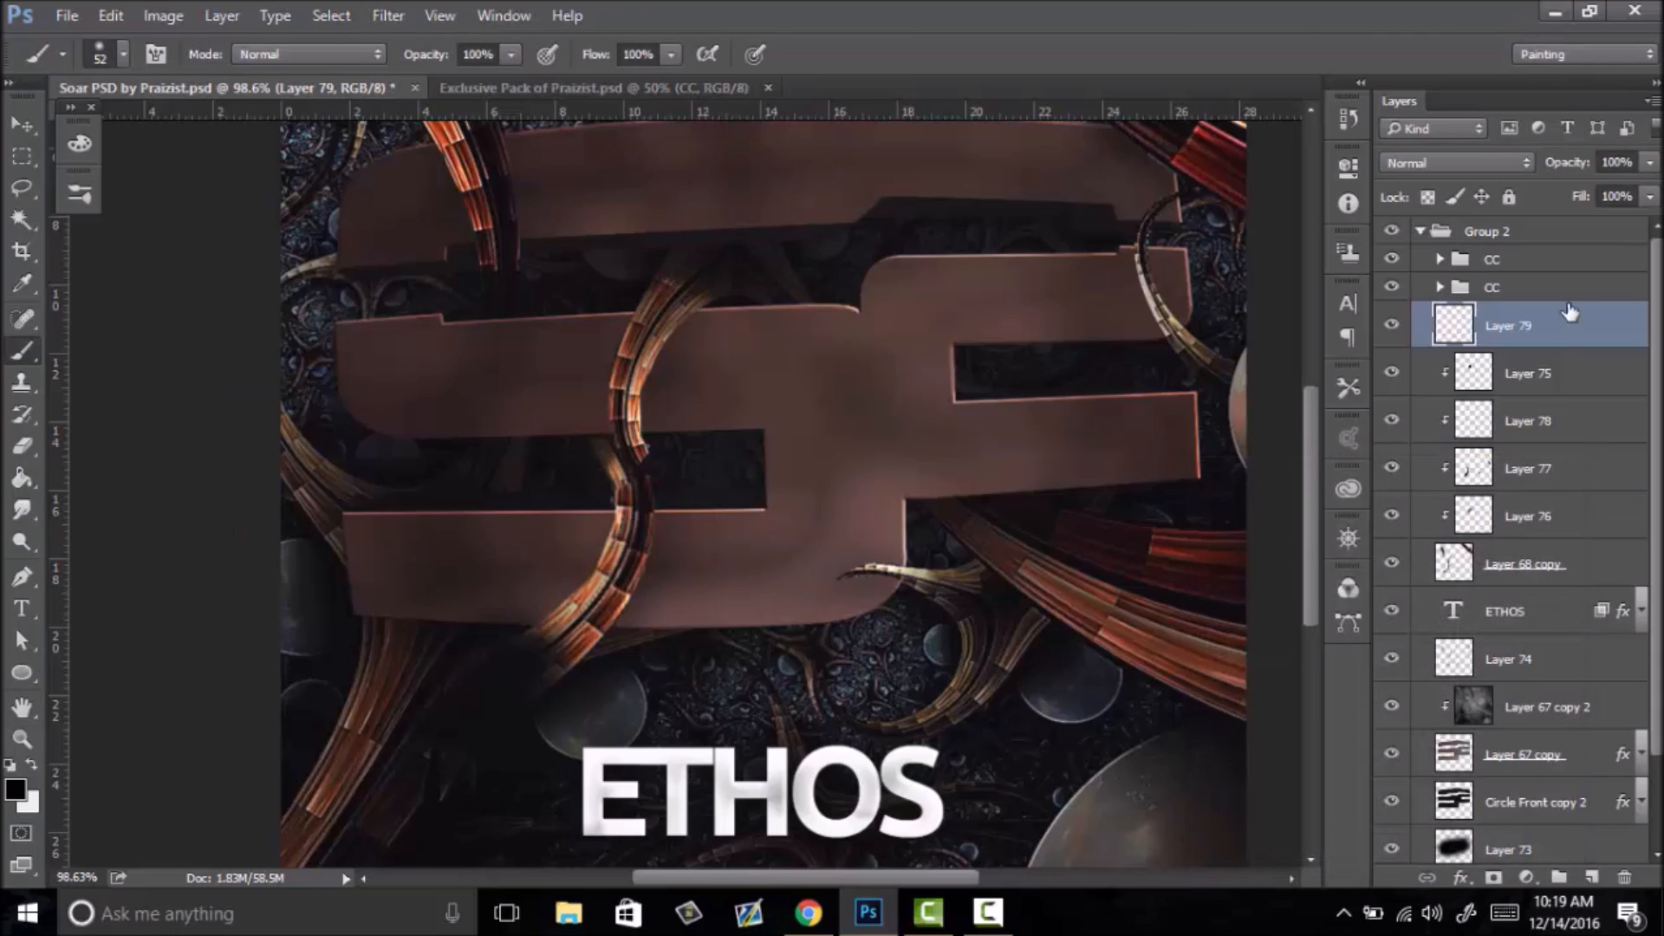
left_click_drag(1564, 167, 1532, 177)
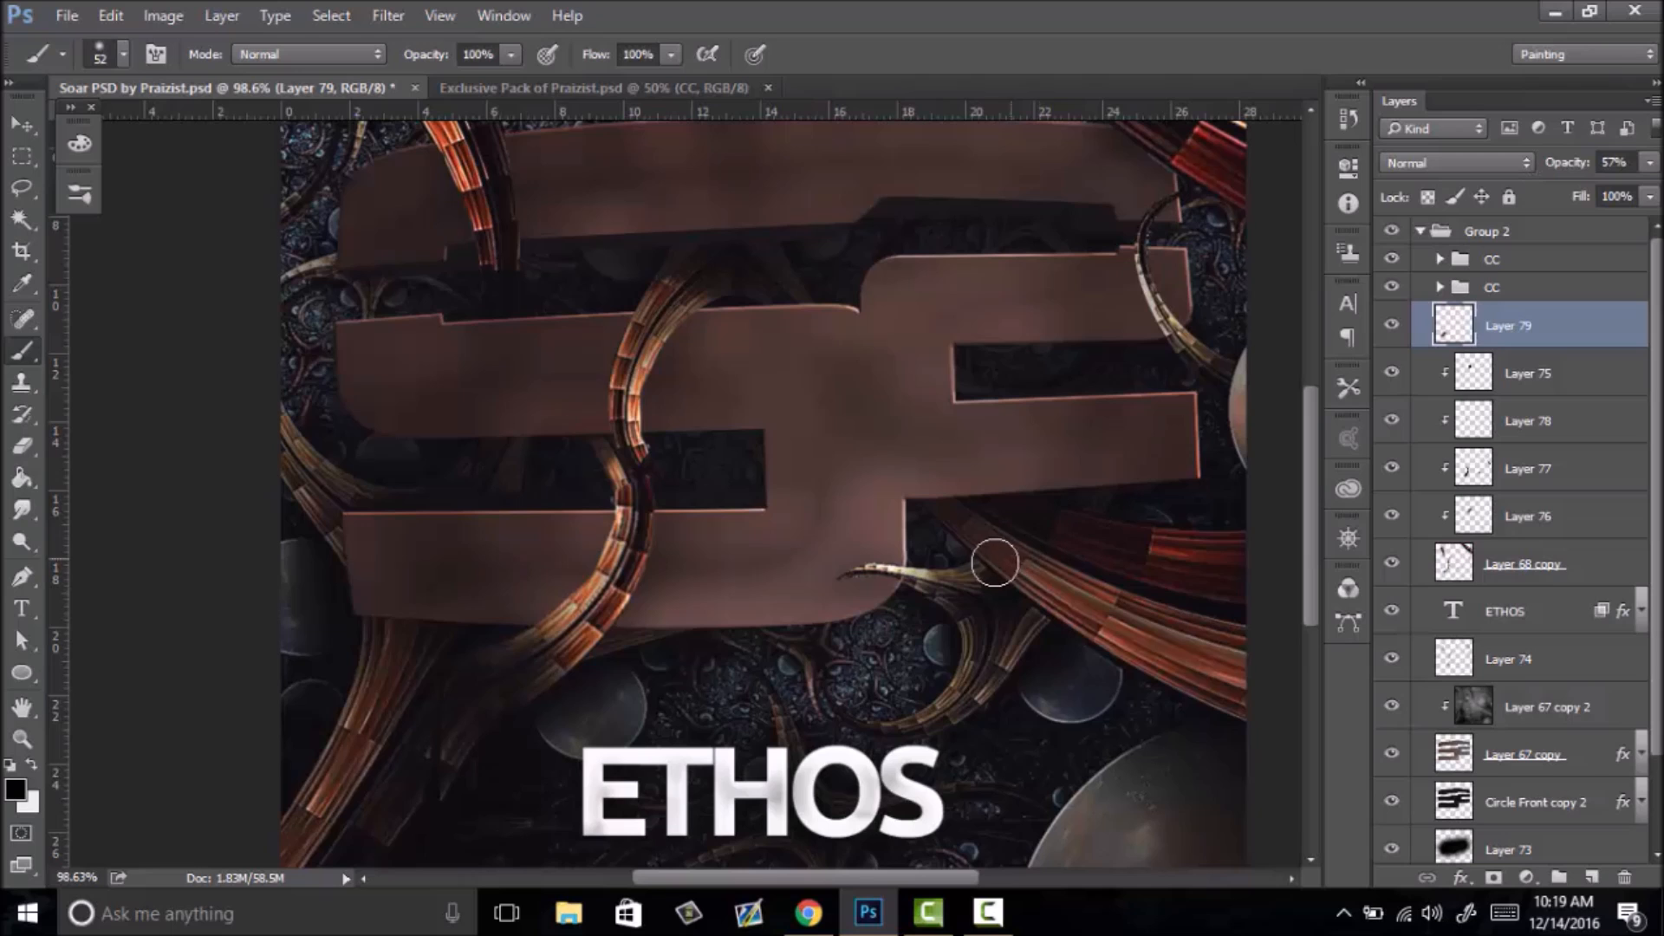
mouse_move(914, 575)
left_mouse_down()
mouse_move(987, 563)
mouse_move(893, 611)
mouse_move(970, 586)
mouse_move(855, 607)
mouse_move(676, 493)
mouse_move(744, 470)
mouse_move(818, 499)
mouse_move(765, 538)
left_mouse_up()
key("z")
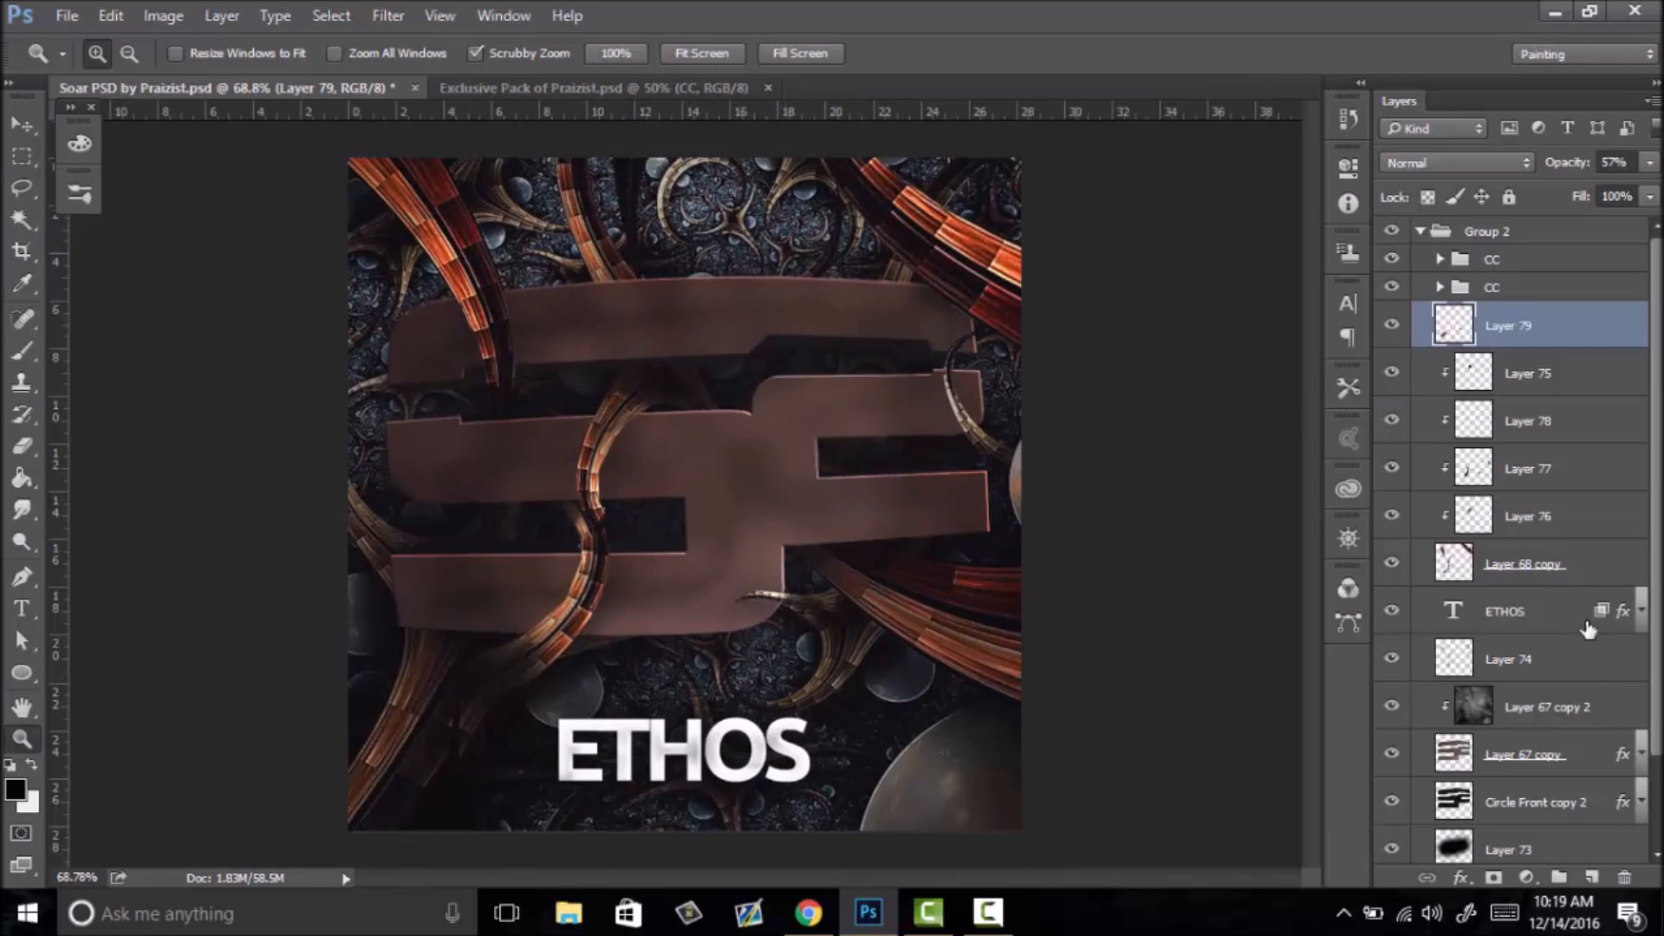
- Compare the artwork with and without Layer 74, then raise that layer's opacity to 91%
left_click(1525, 572)
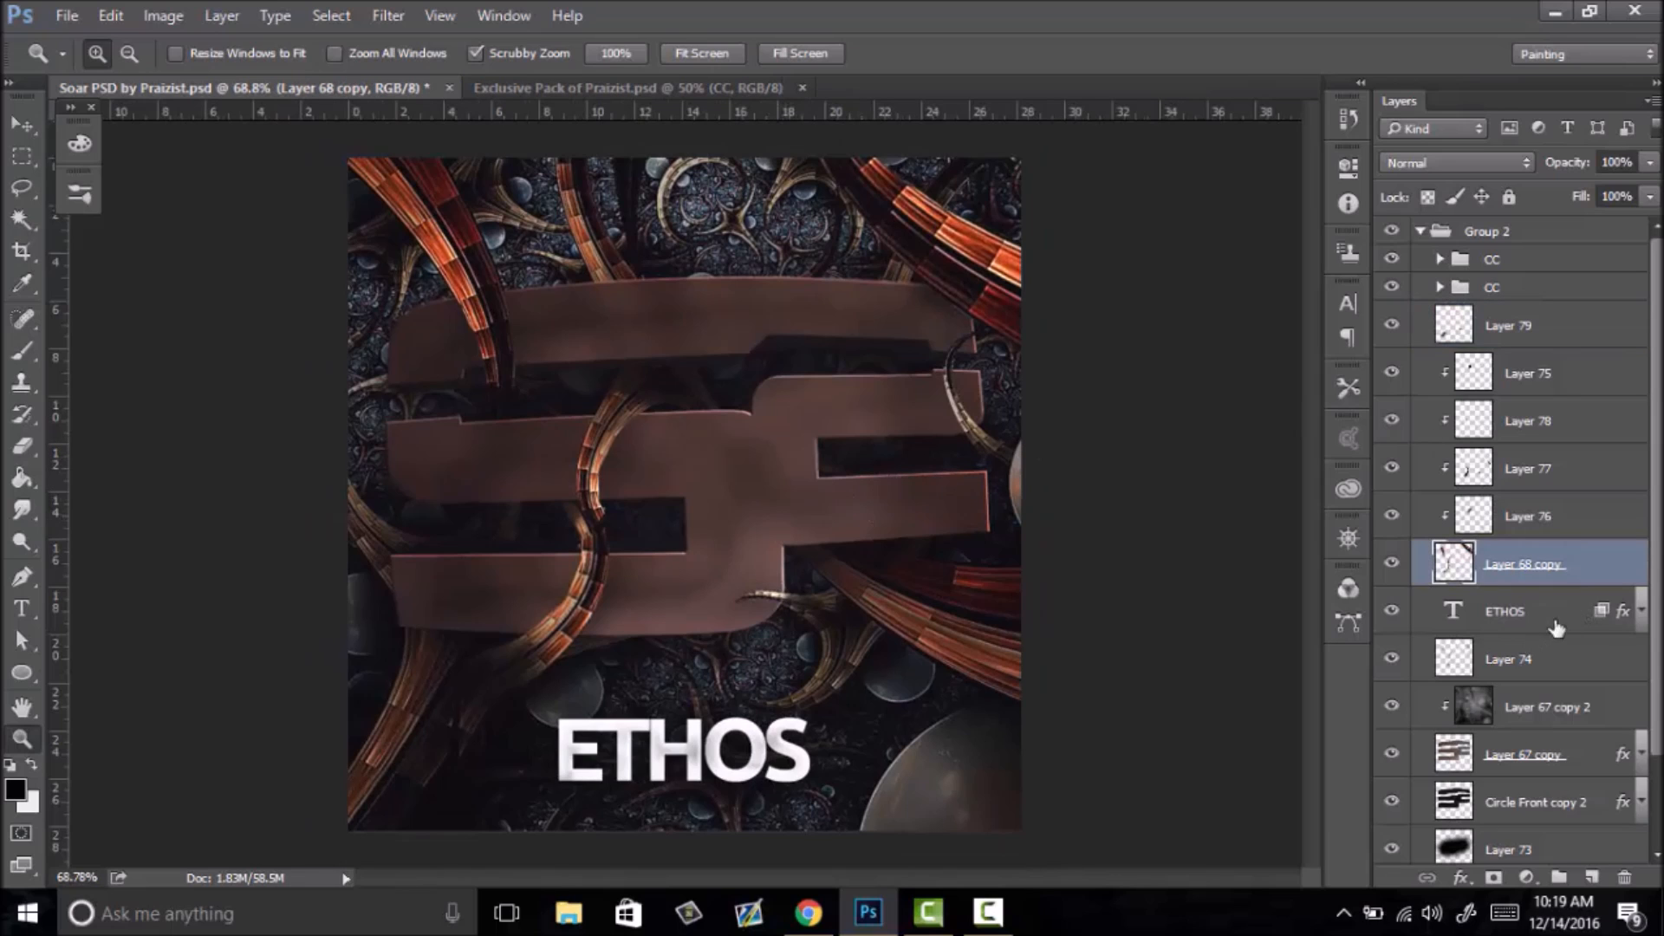
left_click(1525, 676)
left_click(1391, 659)
left_click(1392, 658)
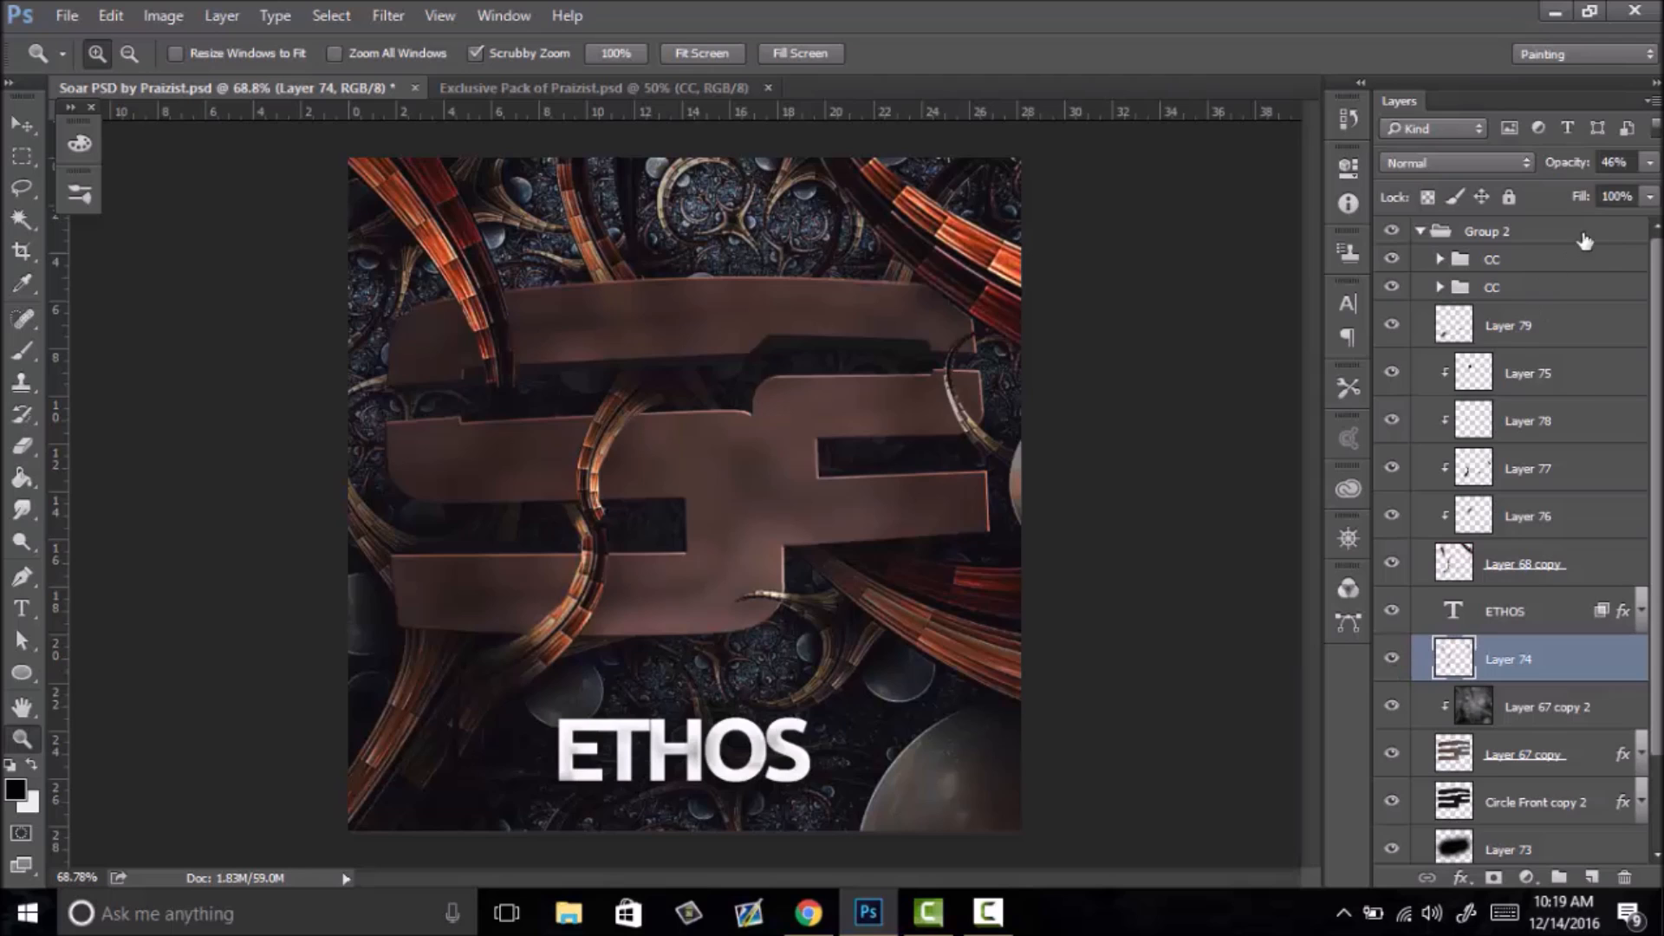
left_click_drag(1560, 166, 1588, 173)
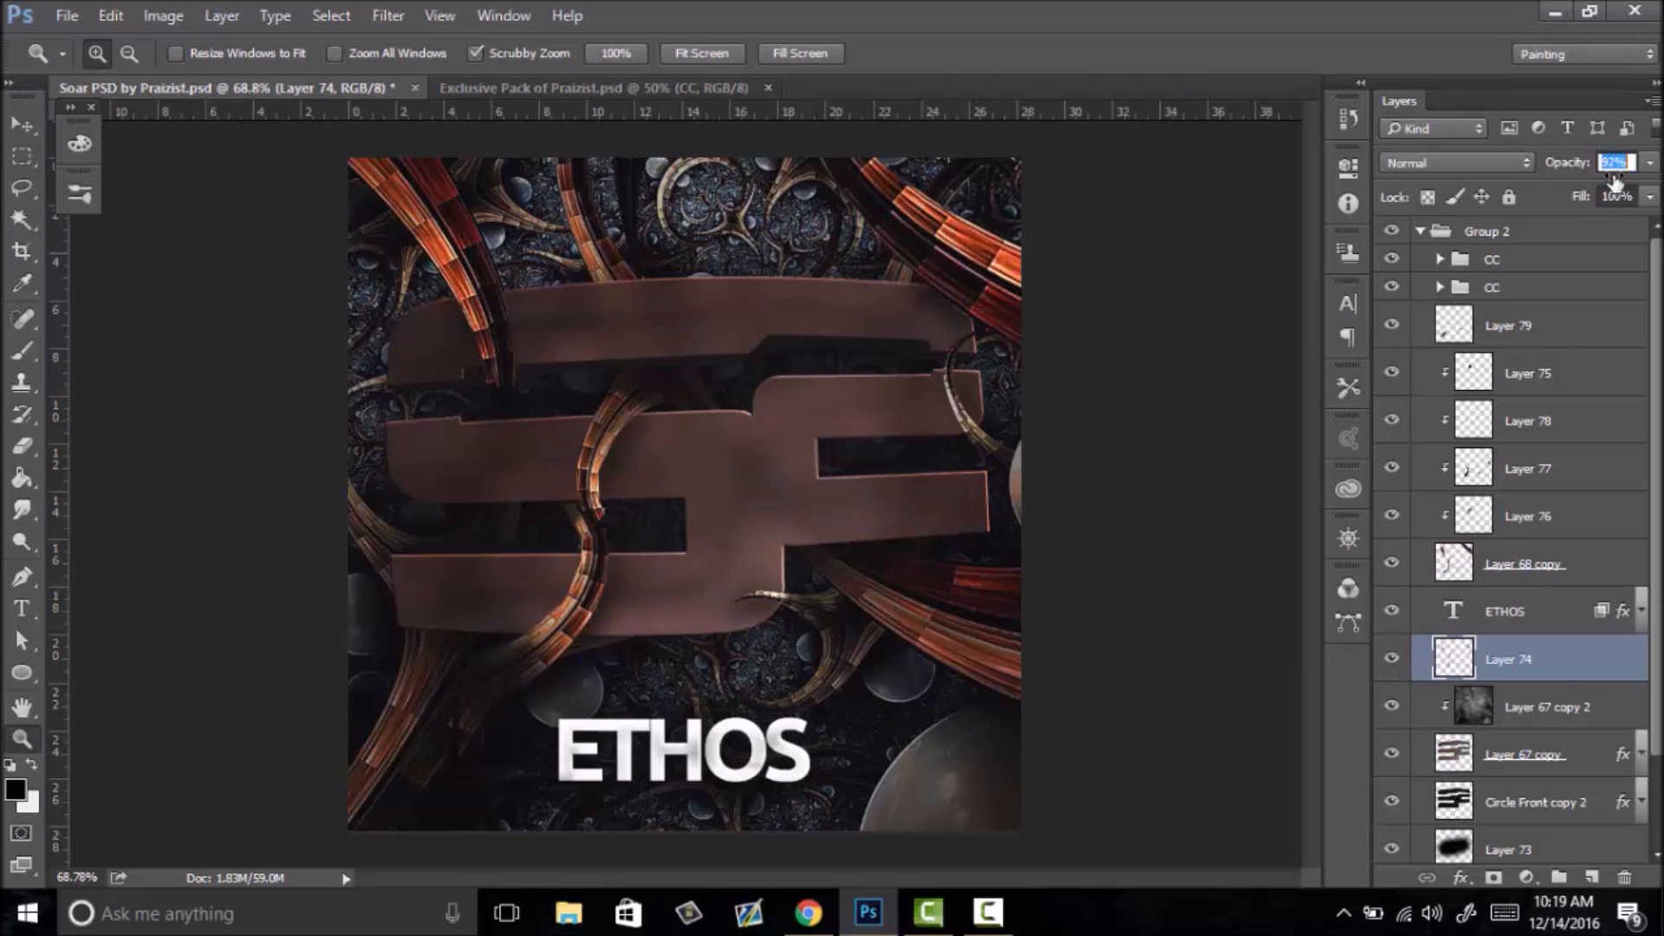
left_click_drag(858, 434, 734, 498)
right_click(744, 497)
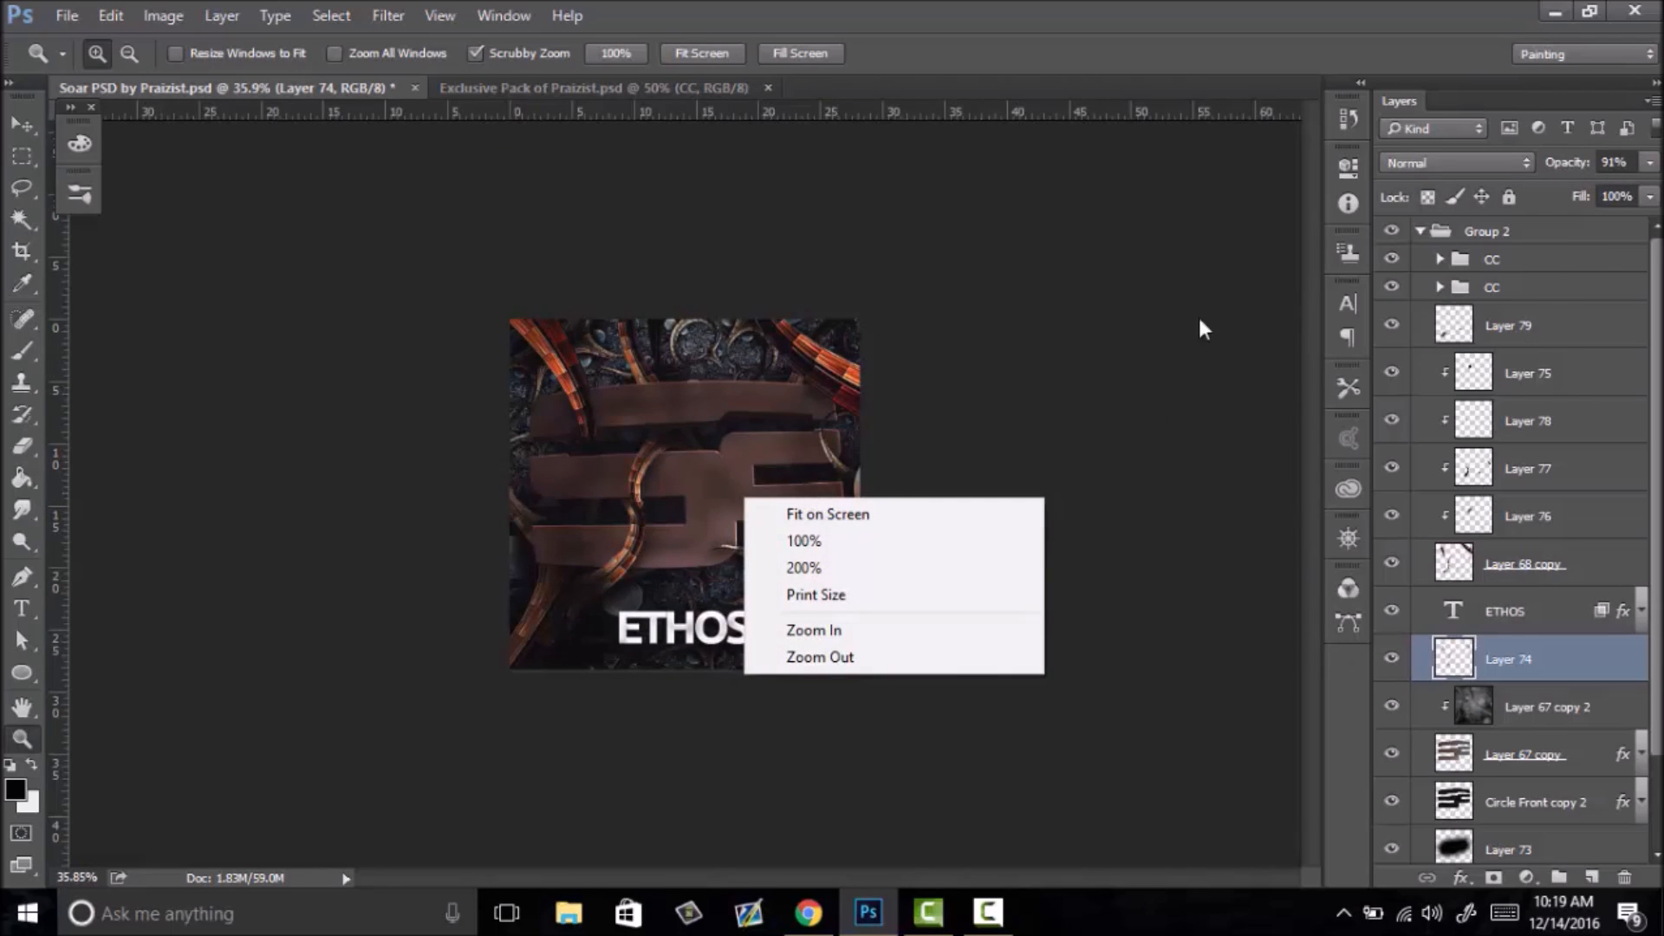
left_click(1303, 311)
- Review the layers inside Group 2, toggle the group's visibility, and collapse it again
left_click(1420, 231)
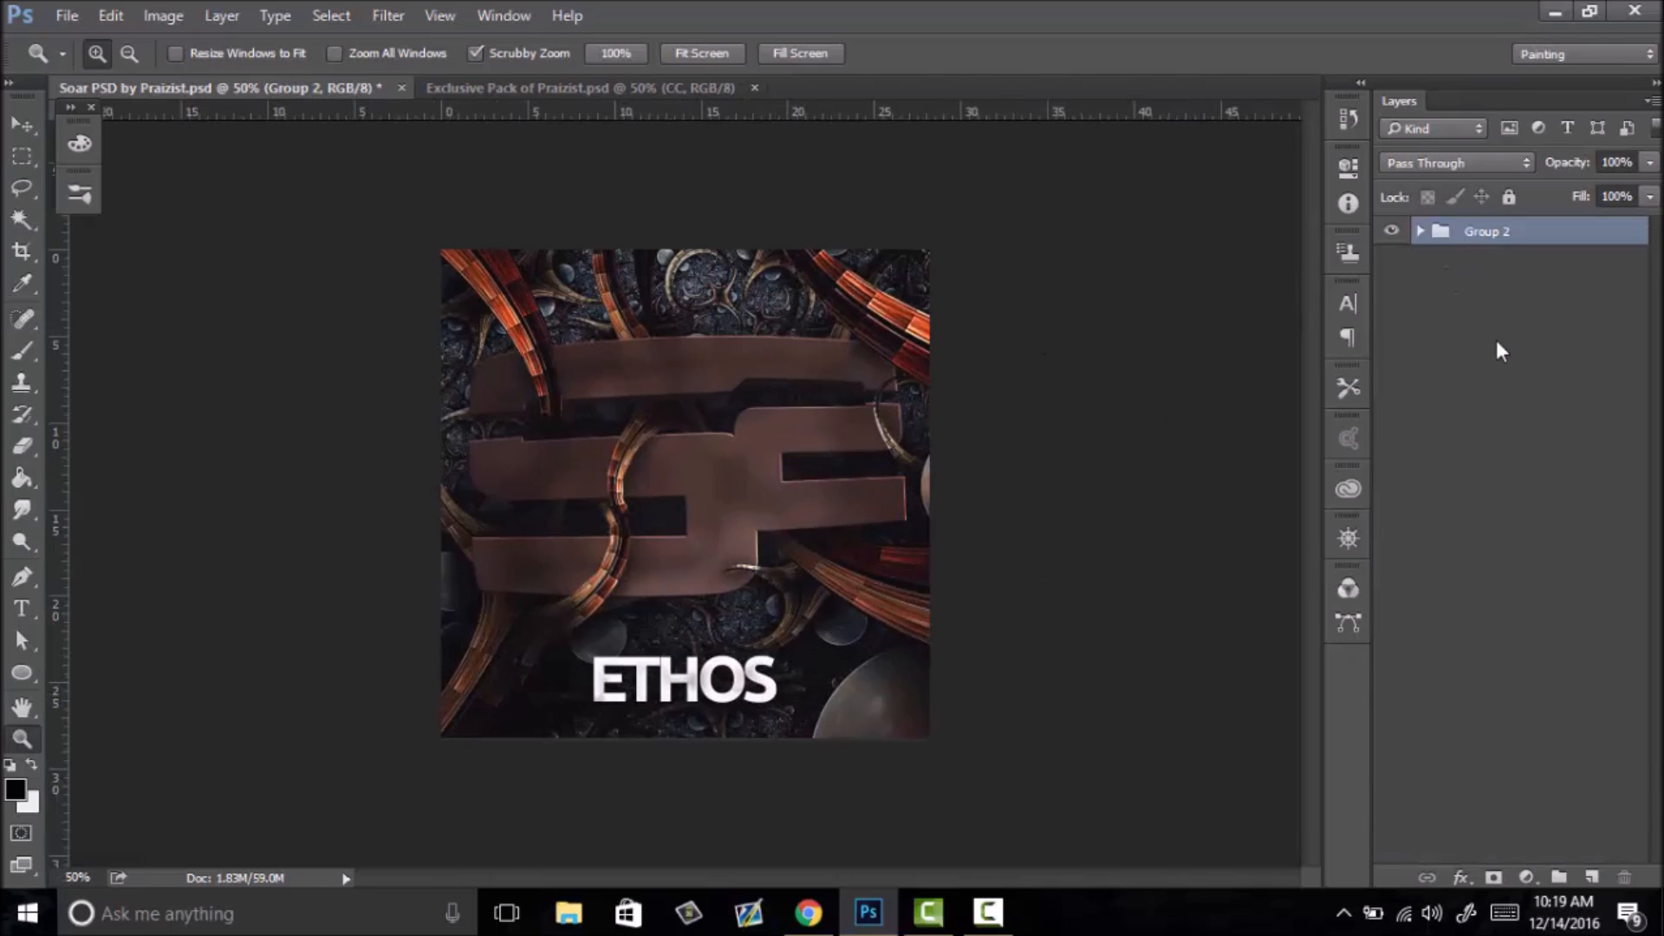
left_click(1421, 231)
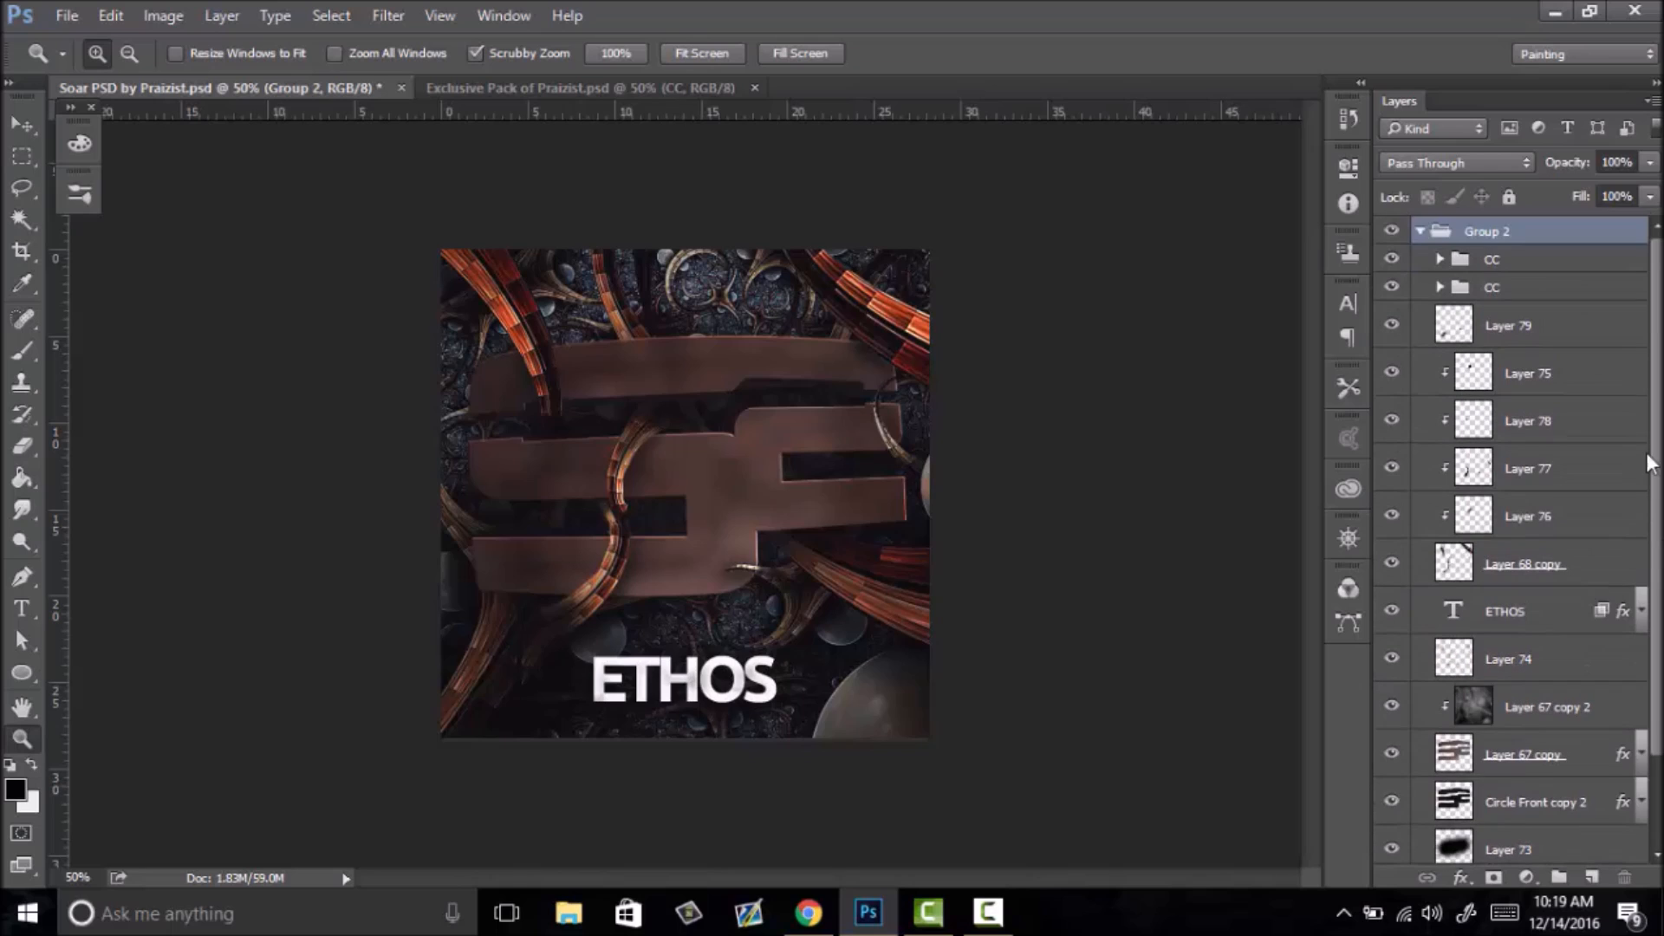
left_click(1392, 231)
left_click(1392, 231)
left_click(1420, 232)
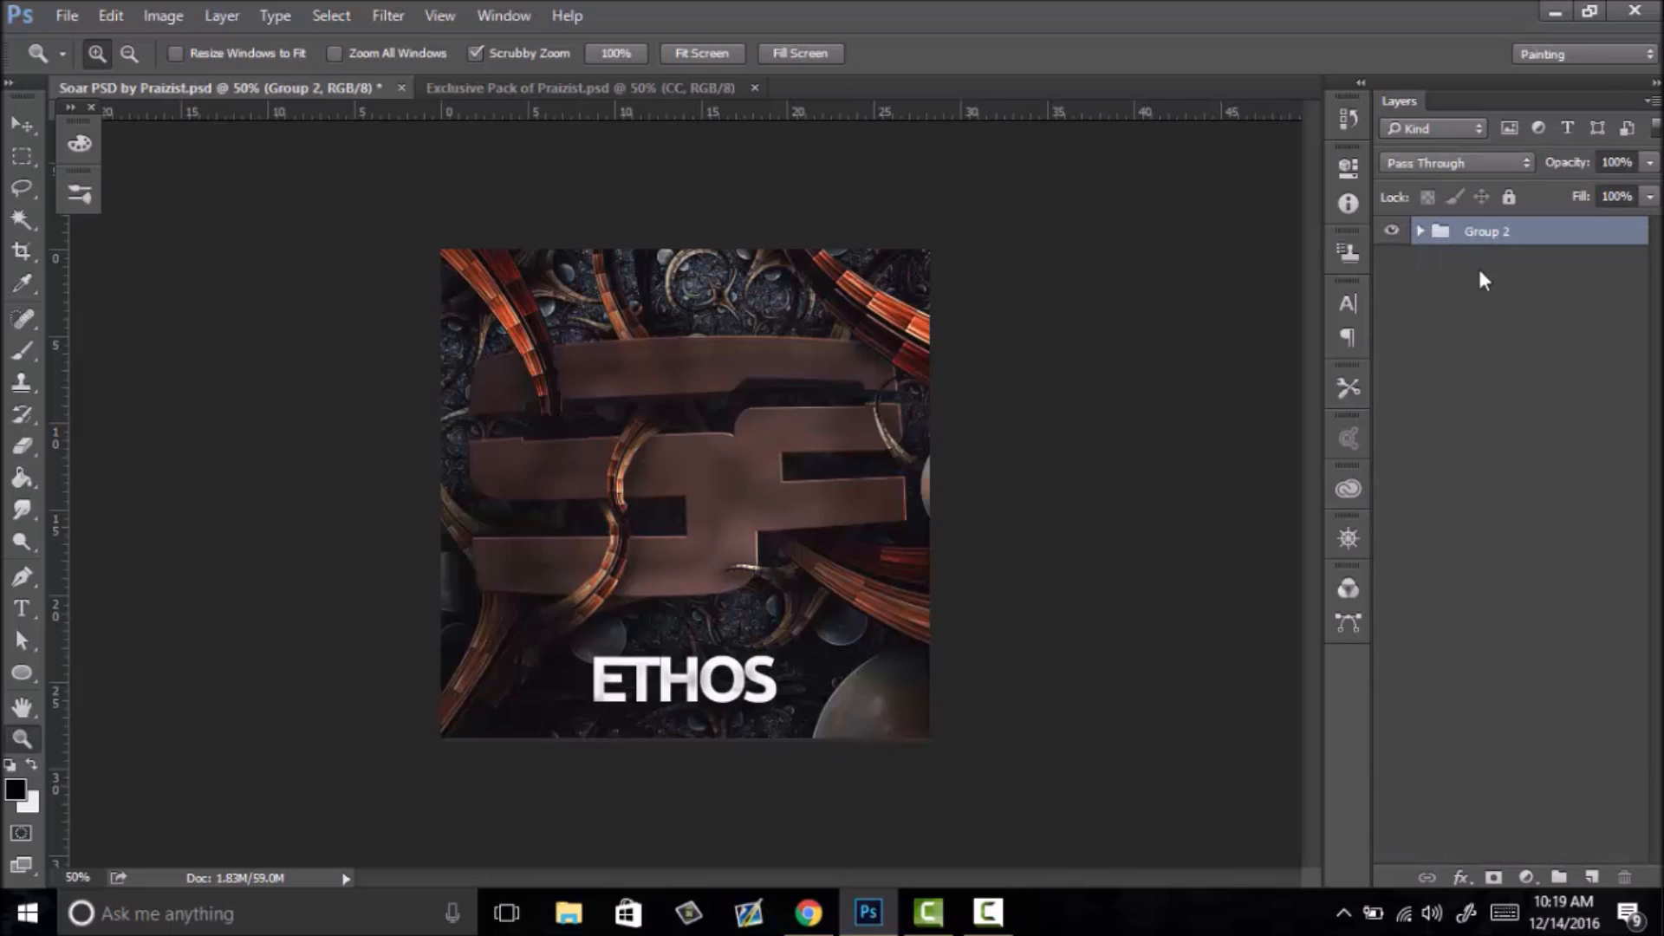
- Duplicate Group 2, merge the copy into a single layer, and hide the original group
key("ctrl+j")
key("ctrl+e")
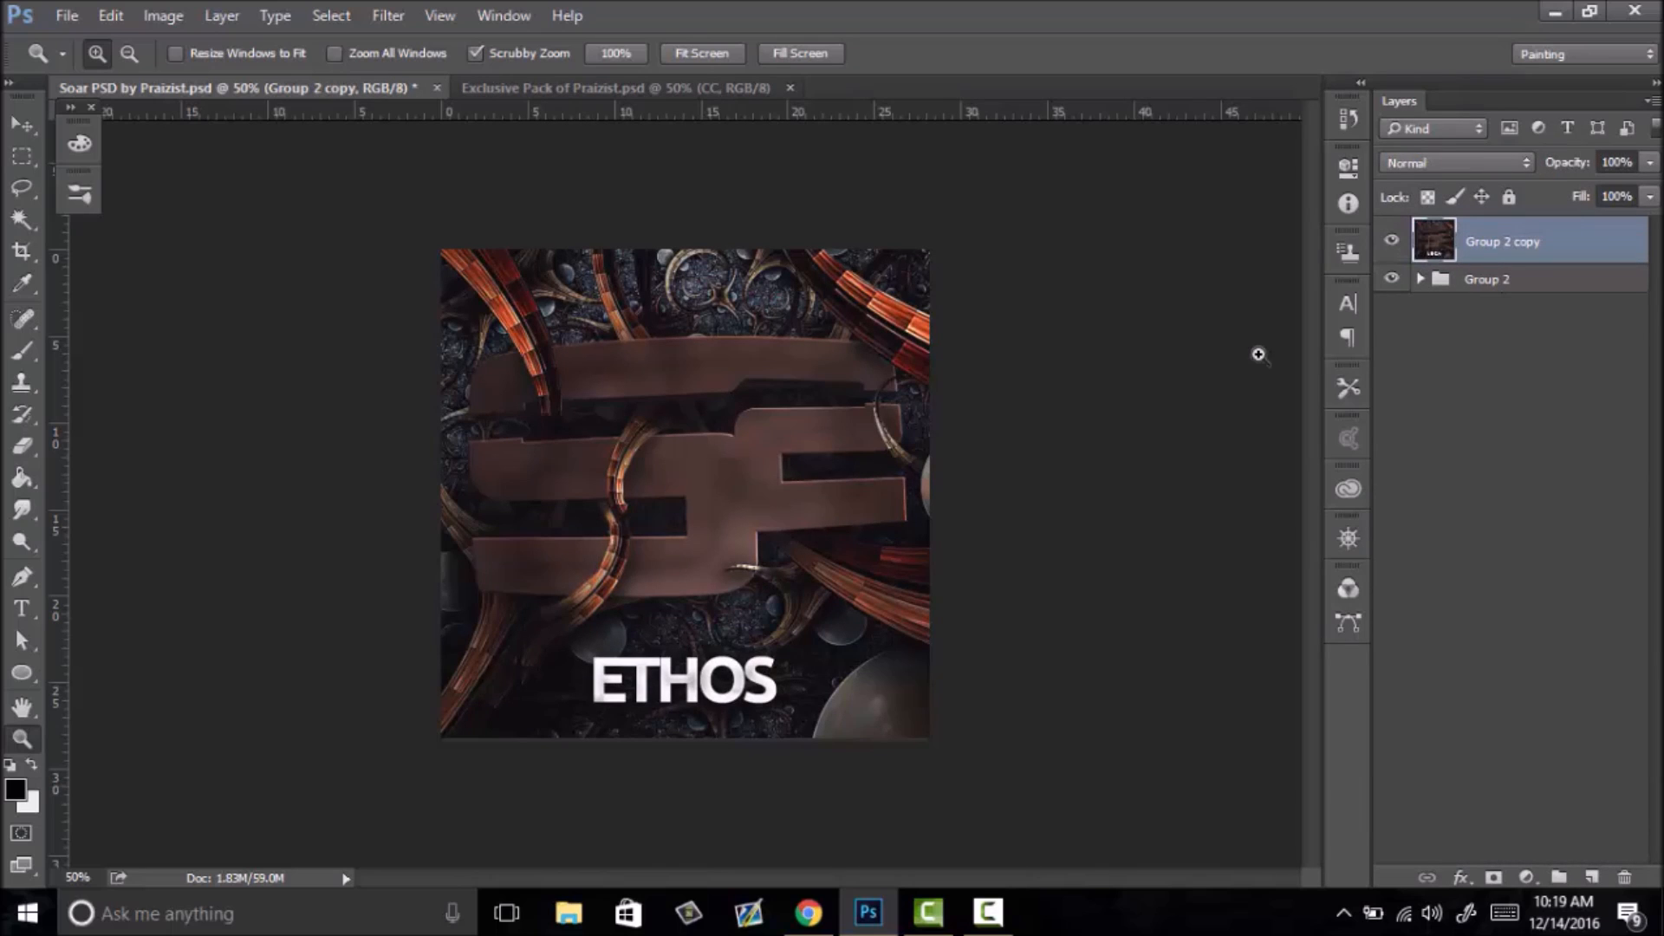
left_click(1392, 281)
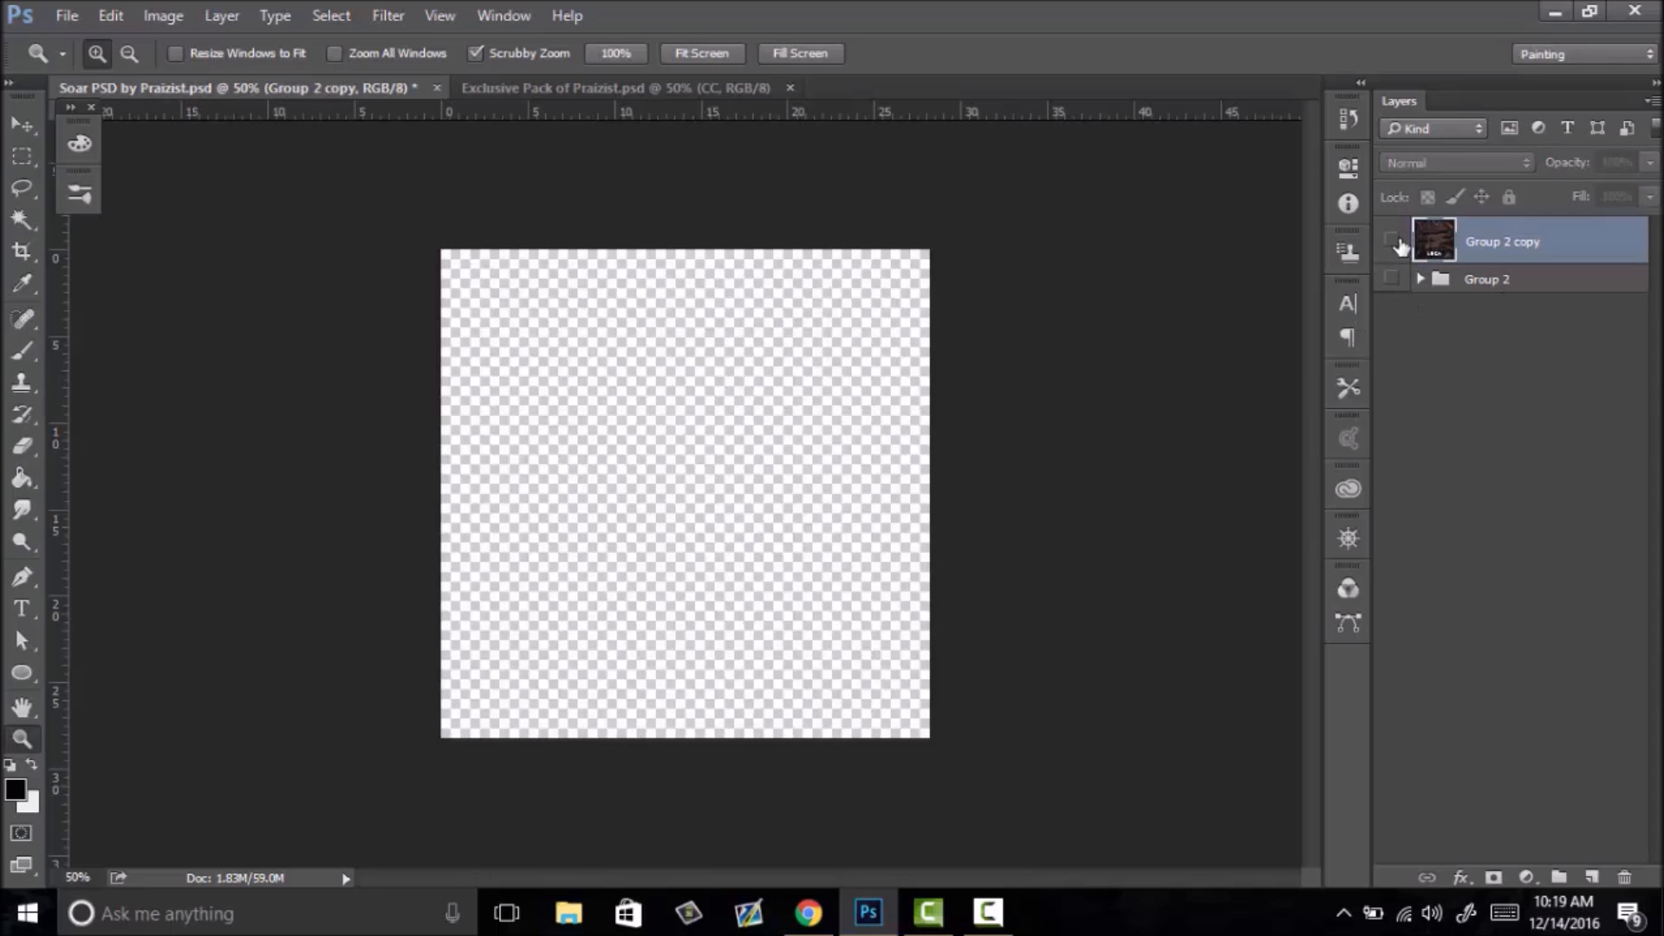
left_click_drag(838, 464, 787, 482)
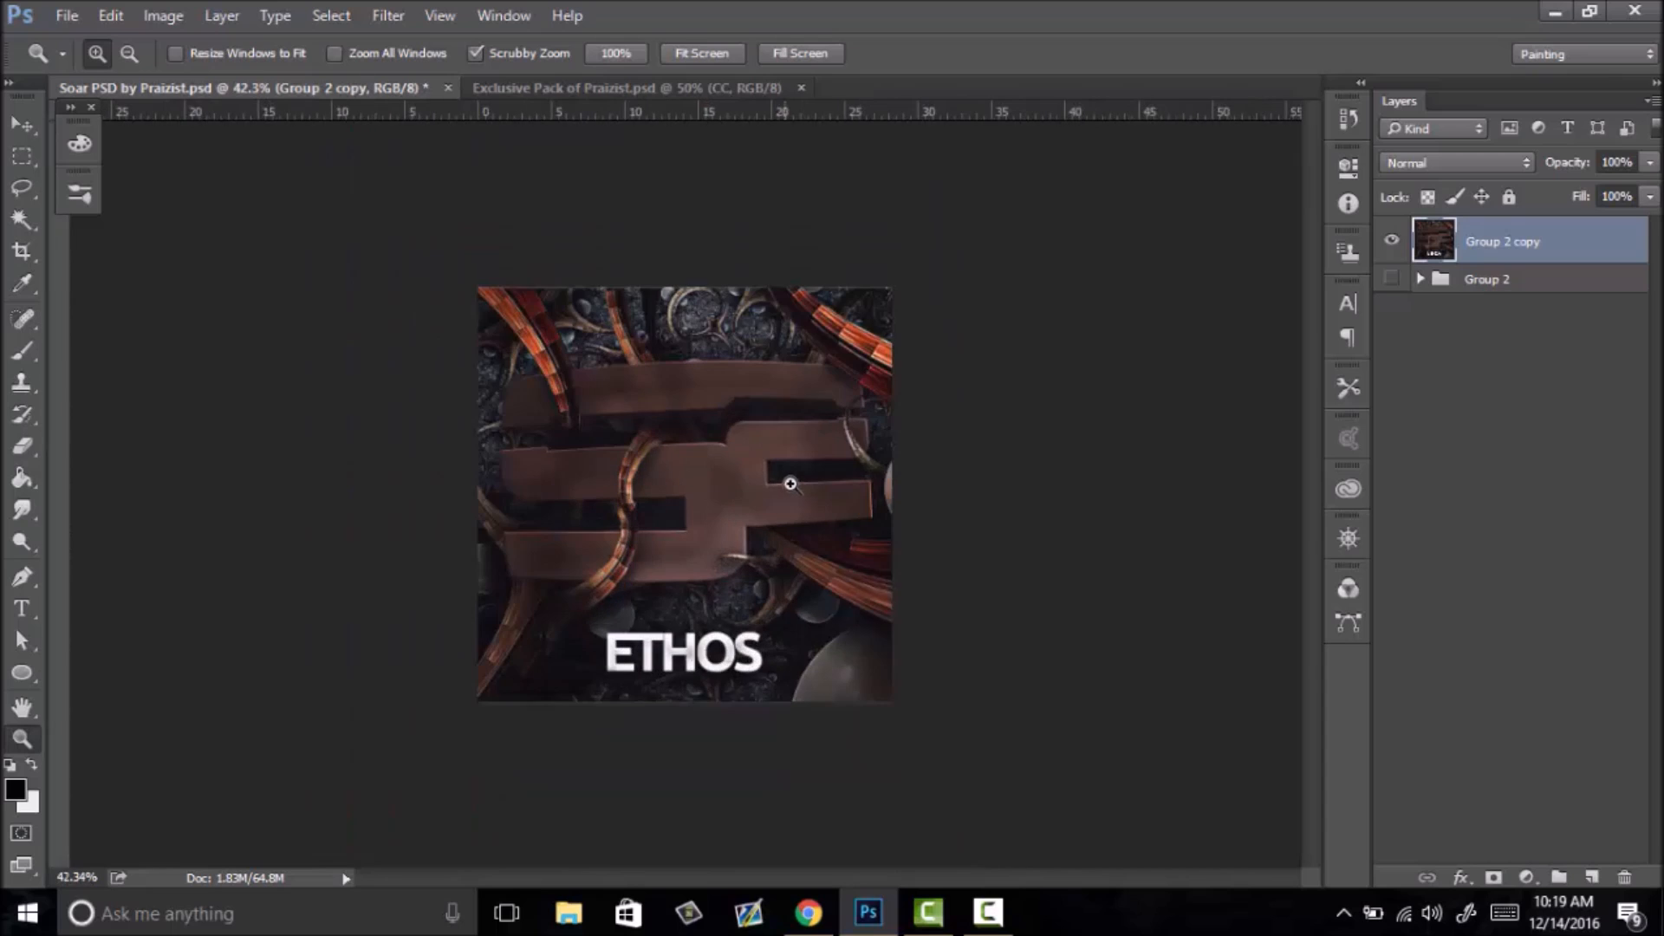
right_click(790, 509)
left_click(835, 525)
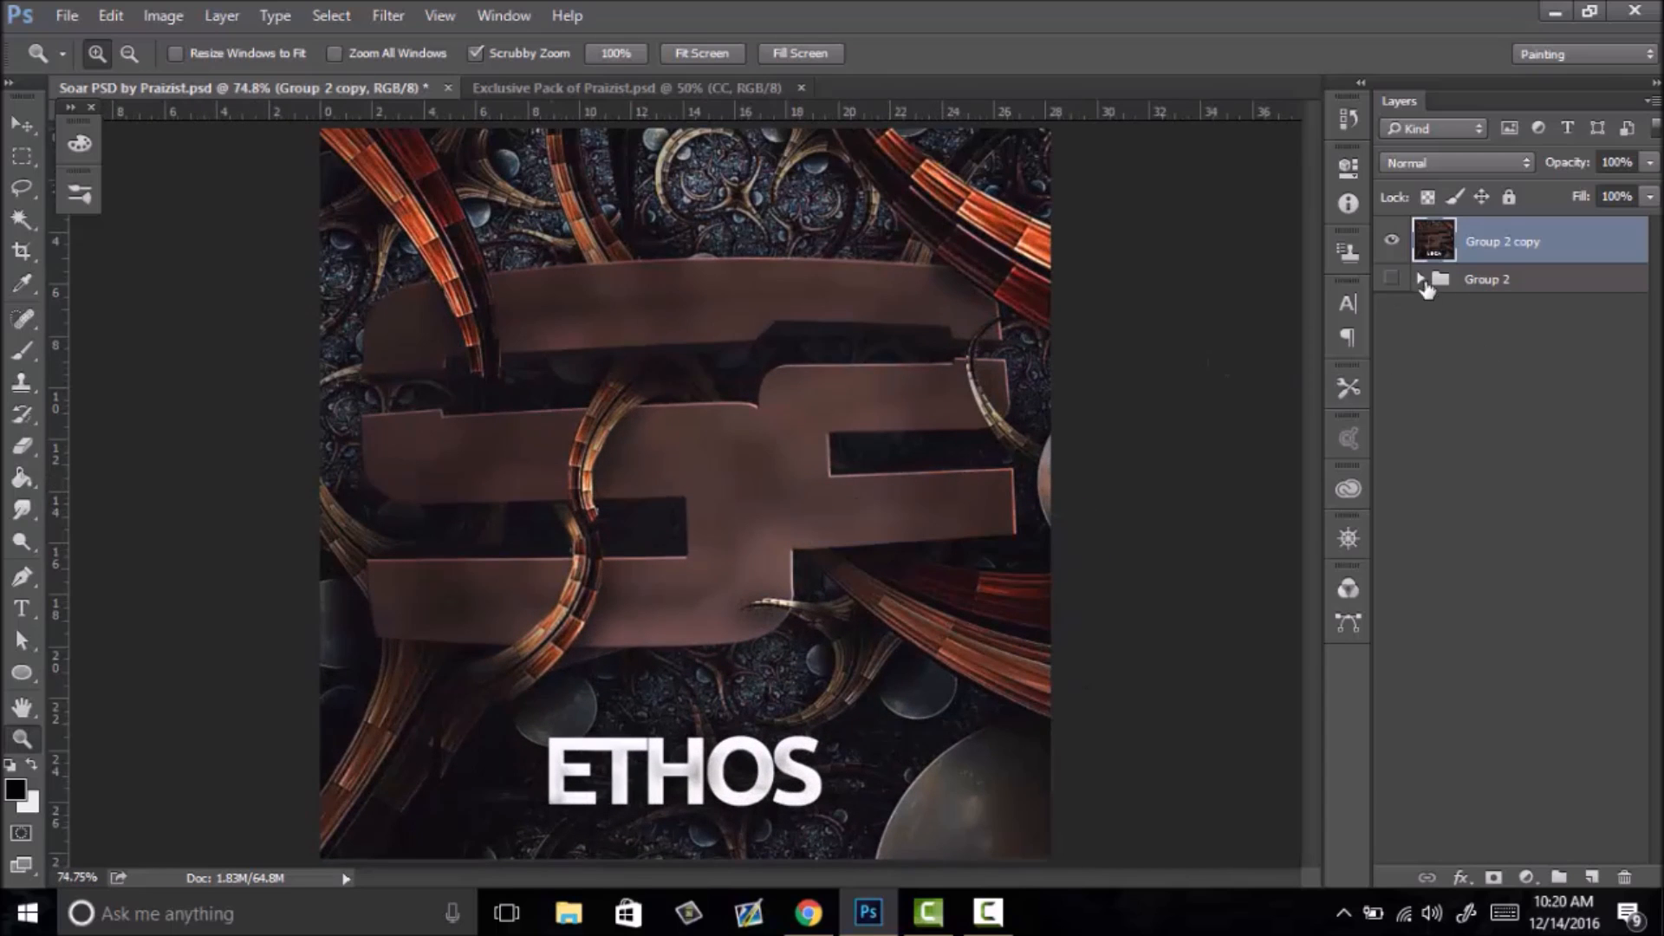
- Rename the hidden Group 2 as AVI
left_click(1478, 282)
double_click(1484, 280)
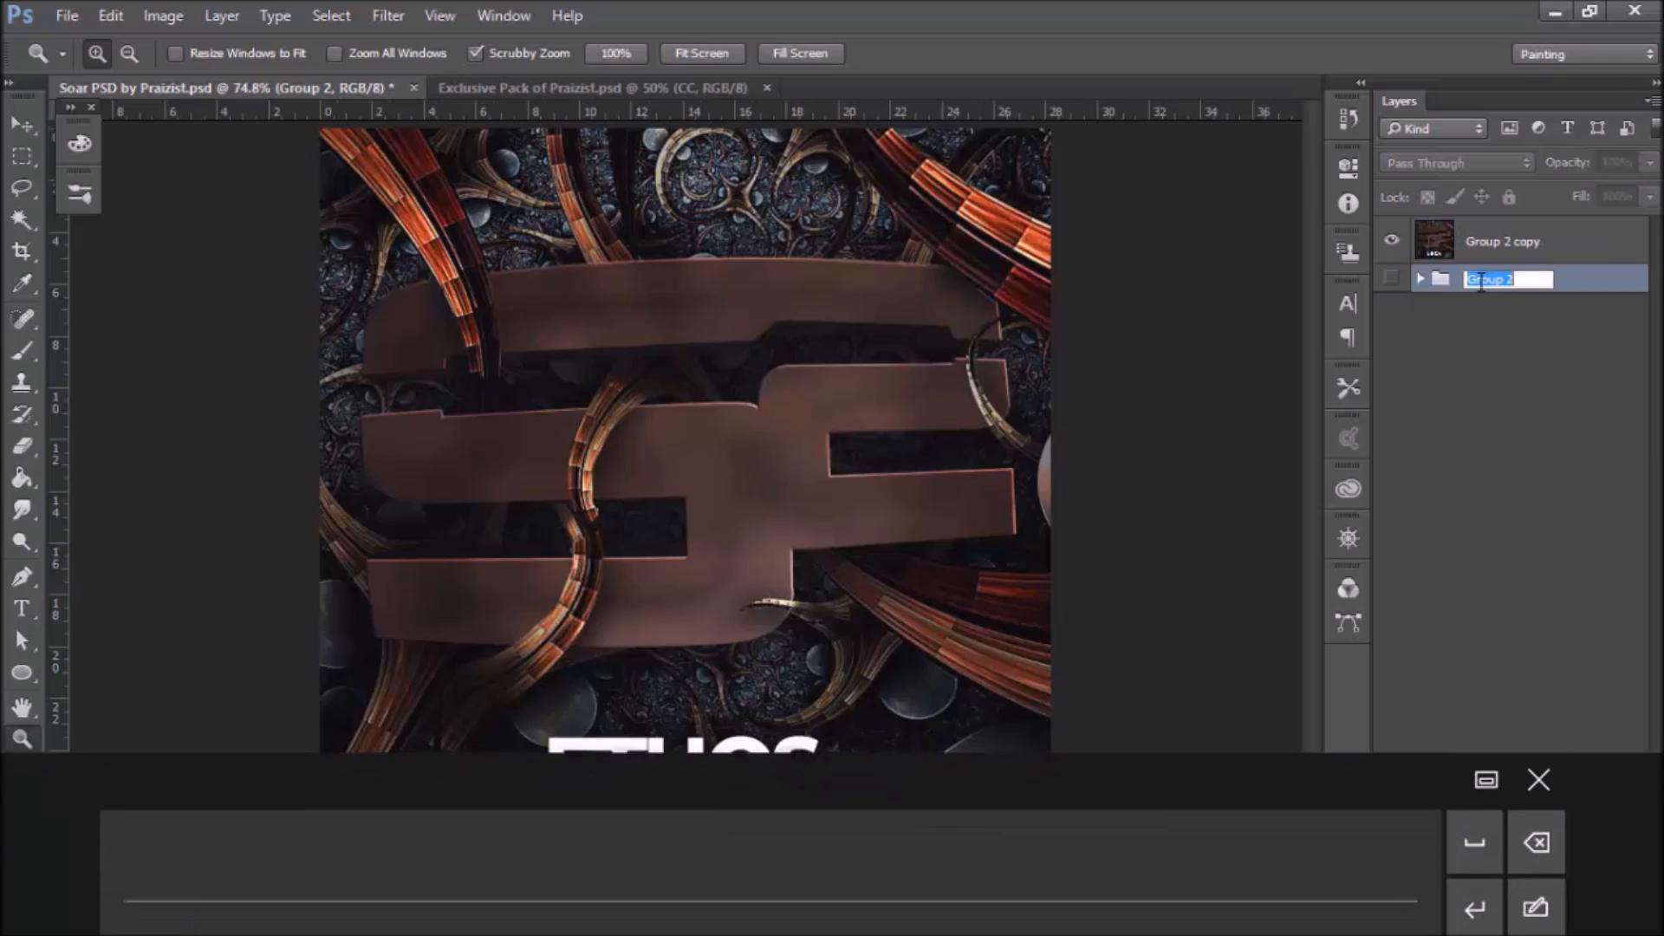
type("AV")
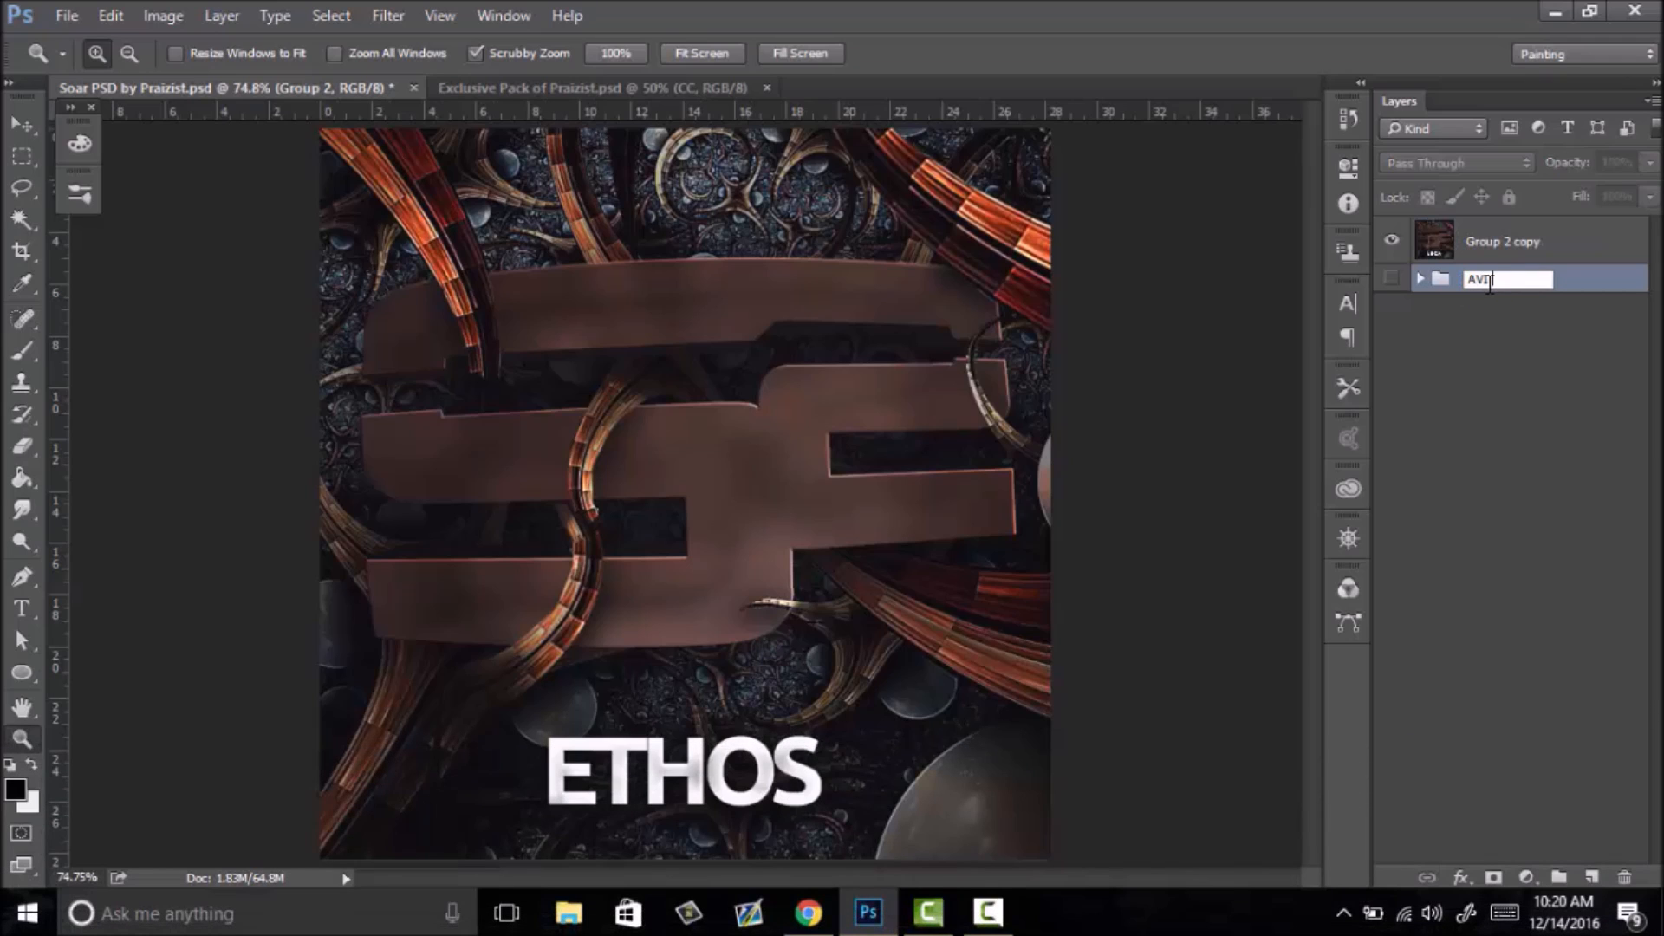
type("I")
left_click(1487, 444)
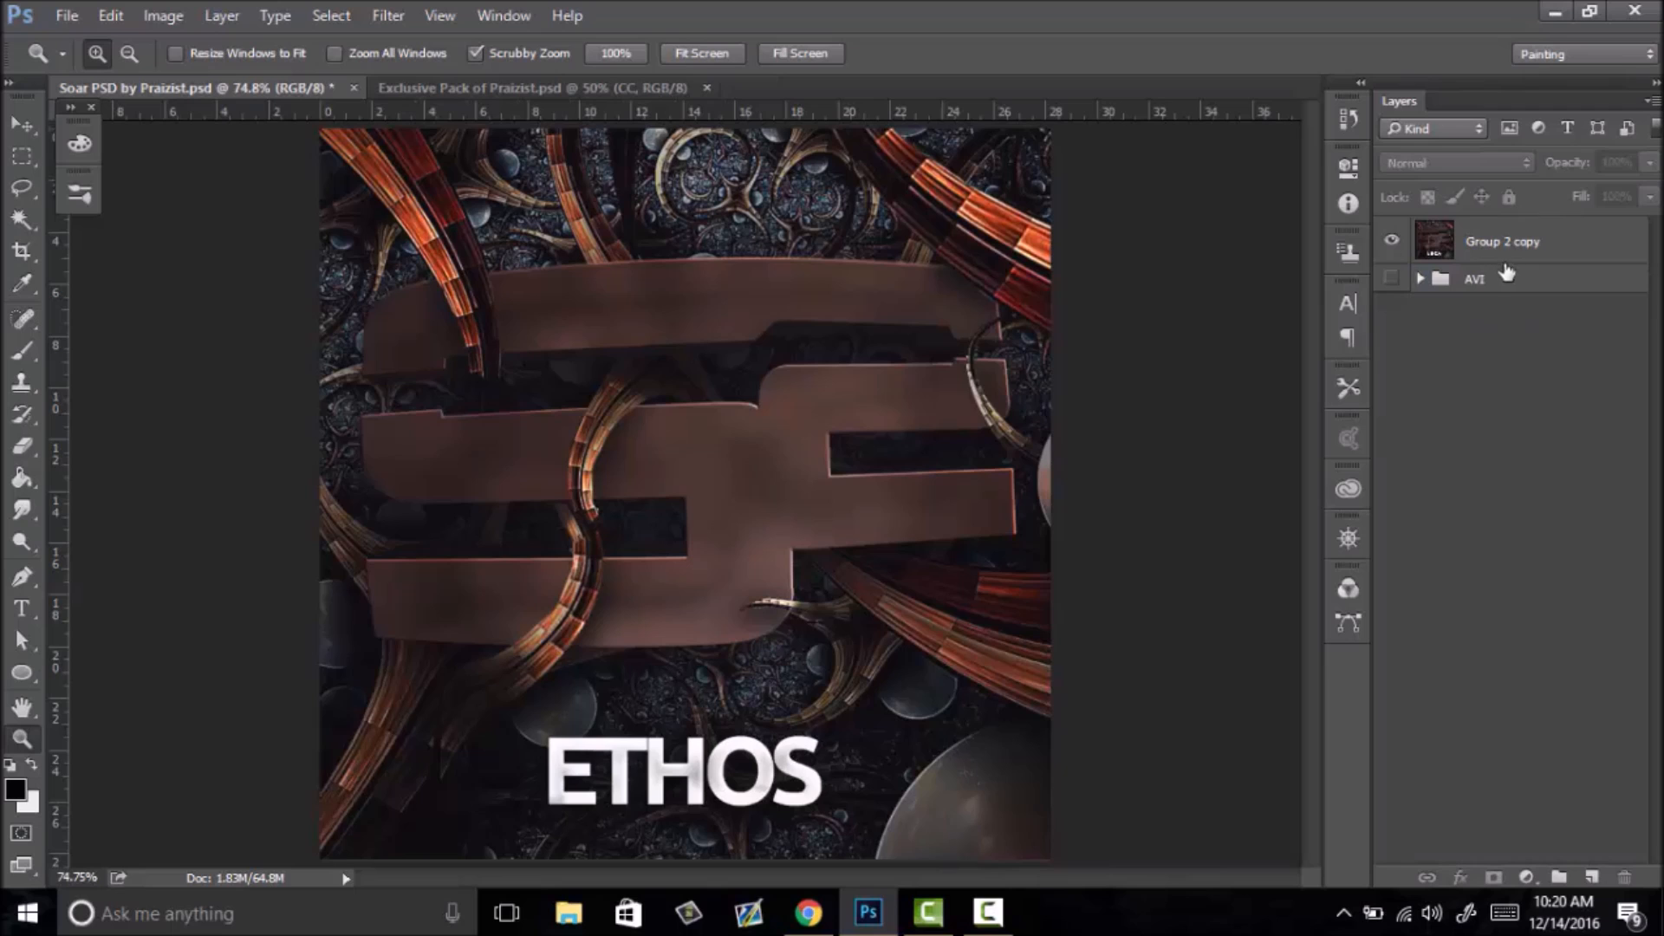
- Check the merged Group 2 copy layer by toggling its visibility, then duplicate it
left_click(1504, 248)
left_click(1393, 242)
left_click(1393, 243)
key("ctrl+j")
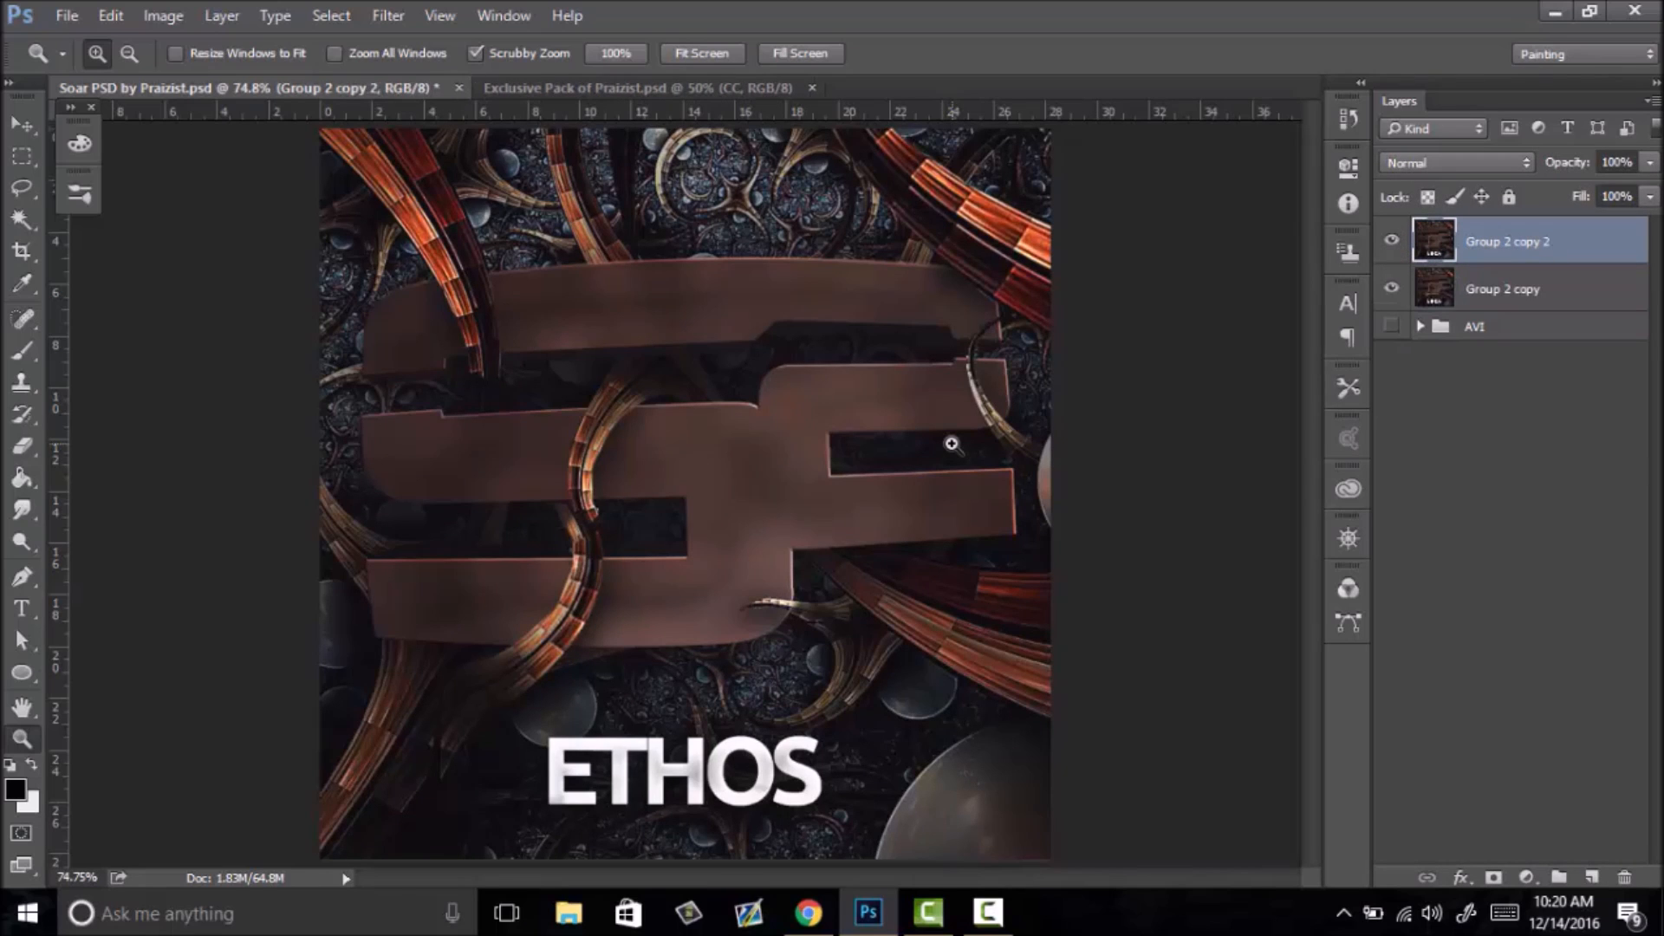
- Apply a Gaussian Blur with a 2.3 pixel radius to the Group 2 copy 2 layer
left_click(402, 16)
mouse_move(572, 279)
left_click(325, 377)
left_click_drag(1270, 846, 1241, 856)
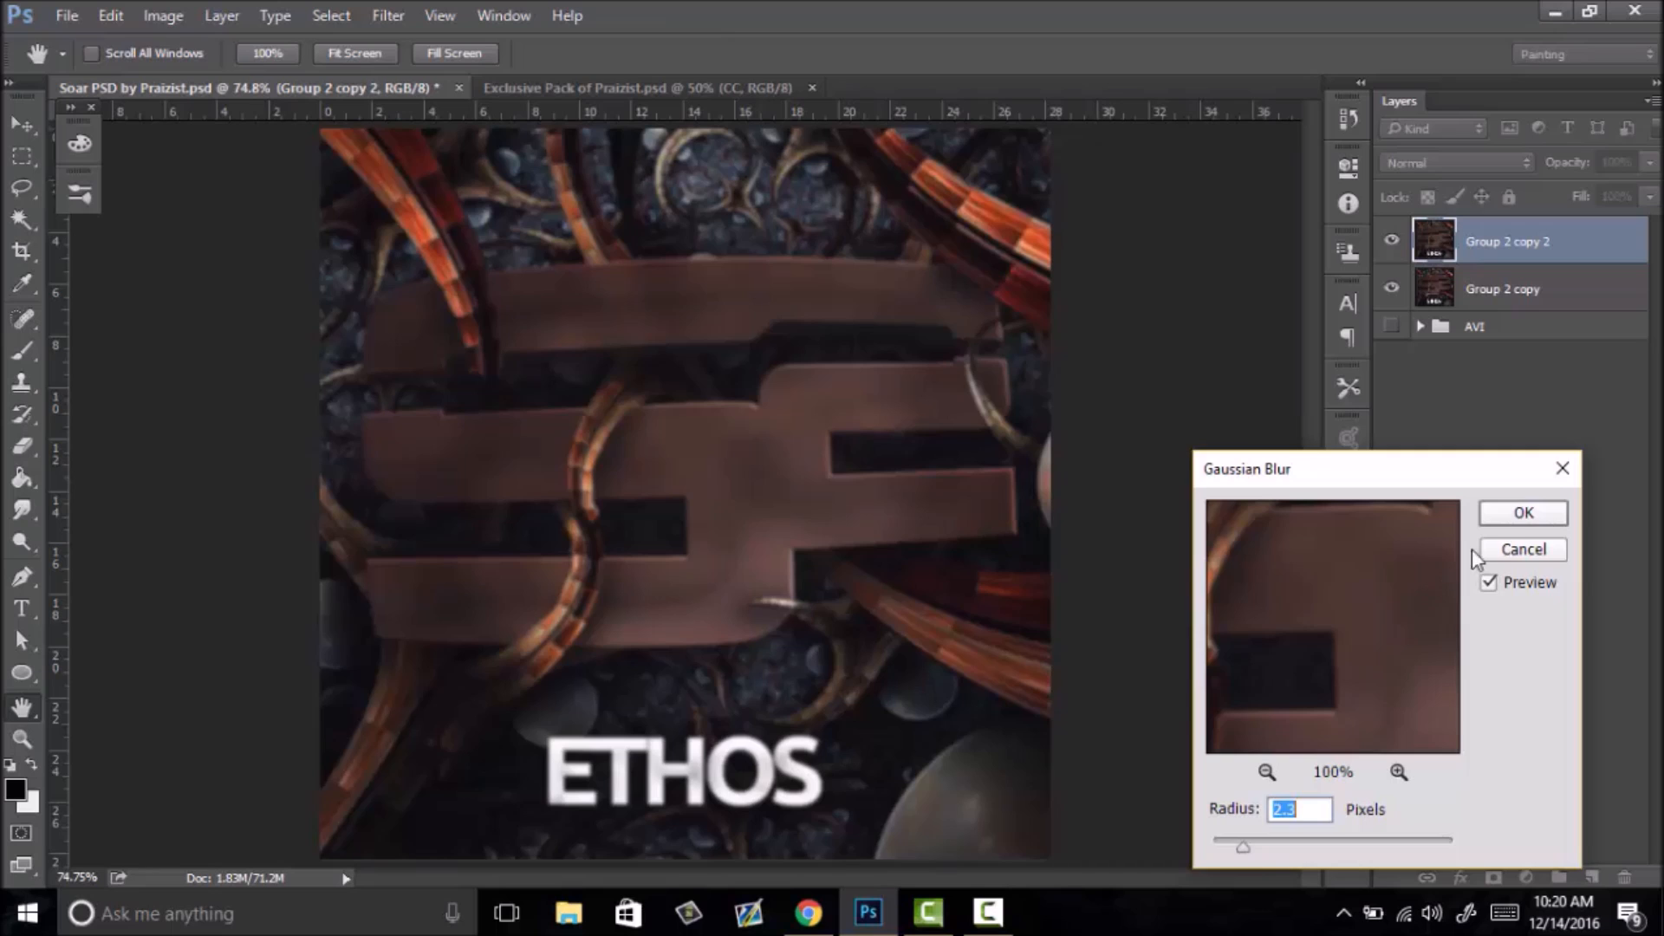
left_click(1537, 520)
- Erase the blurred copy over the ETHOS title, enlarging the eraser to 114 px, to bring back the sharp lettering
key("e")
mouse_move(736, 792)
left_mouse_down()
mouse_move(825, 790)
mouse_move(855, 766)
mouse_move(660, 787)
mouse_move(631, 808)
mouse_move(675, 754)
left_mouse_up()
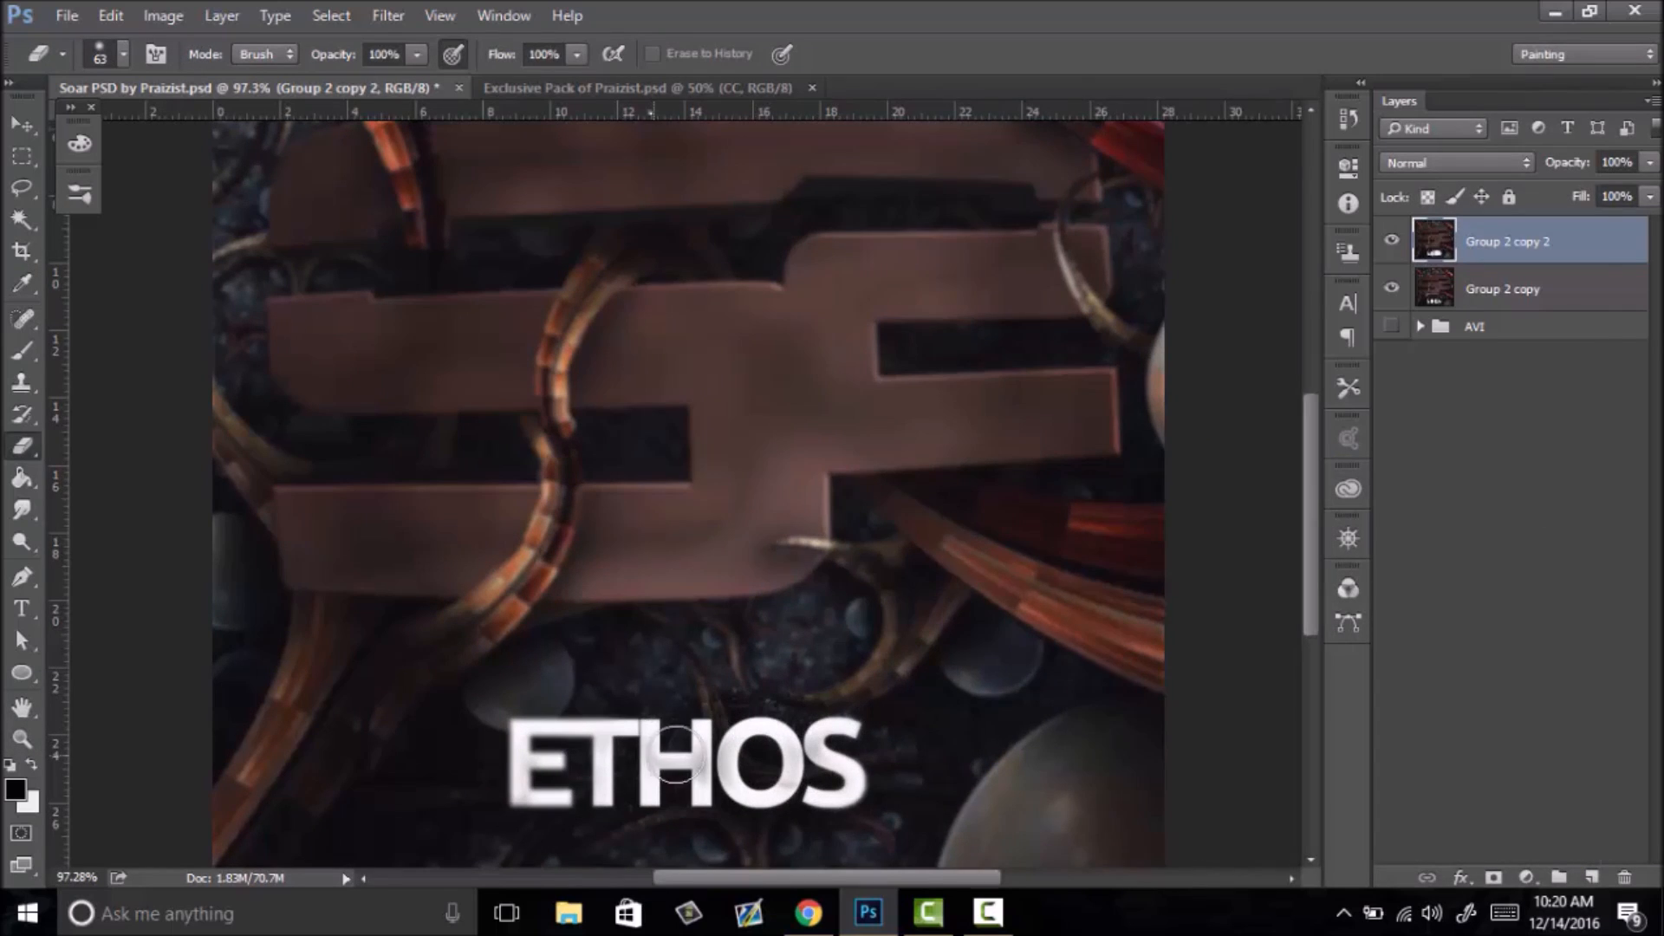
right_click(675, 754)
left_click_drag(819, 168, 844, 170)
mouse_move(557, 780)
left_mouse_down()
mouse_move(854, 765)
mouse_move(602, 787)
mouse_move(568, 793)
left_mouse_up()
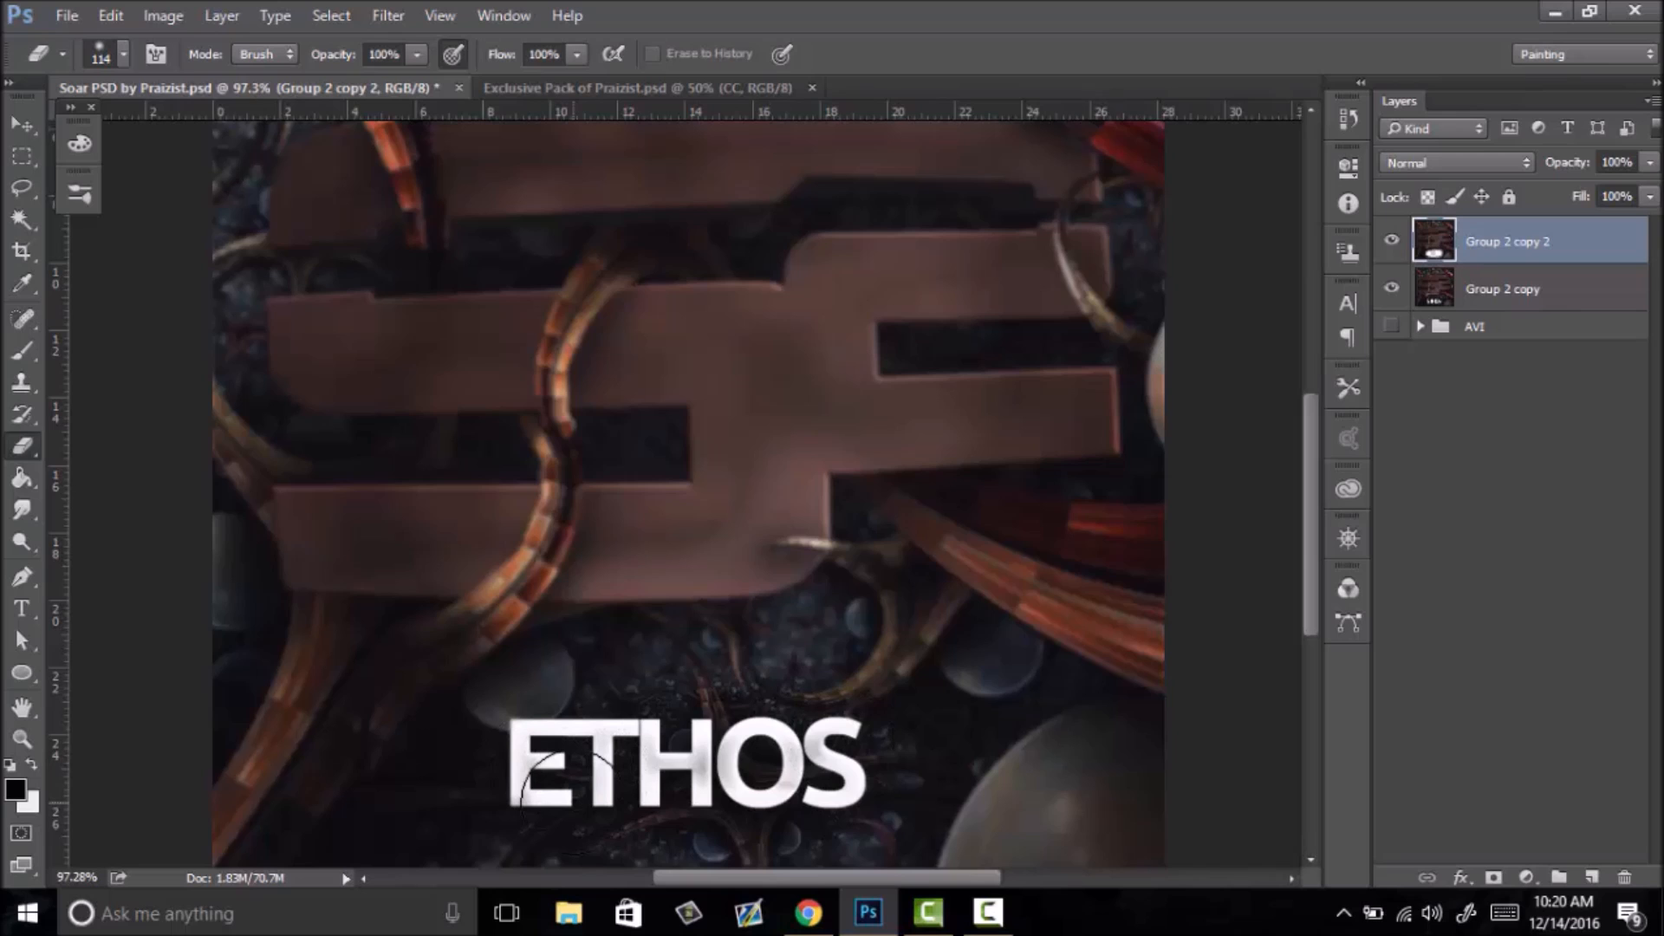
- Erase the blurred copy over the central emblem and the orange strands so that these areas are sharp
key("z")
mouse_move(840, 490)
left_mouse_down()
mouse_move(731, 587)
mouse_move(704, 448)
left_mouse_up()
key("e")
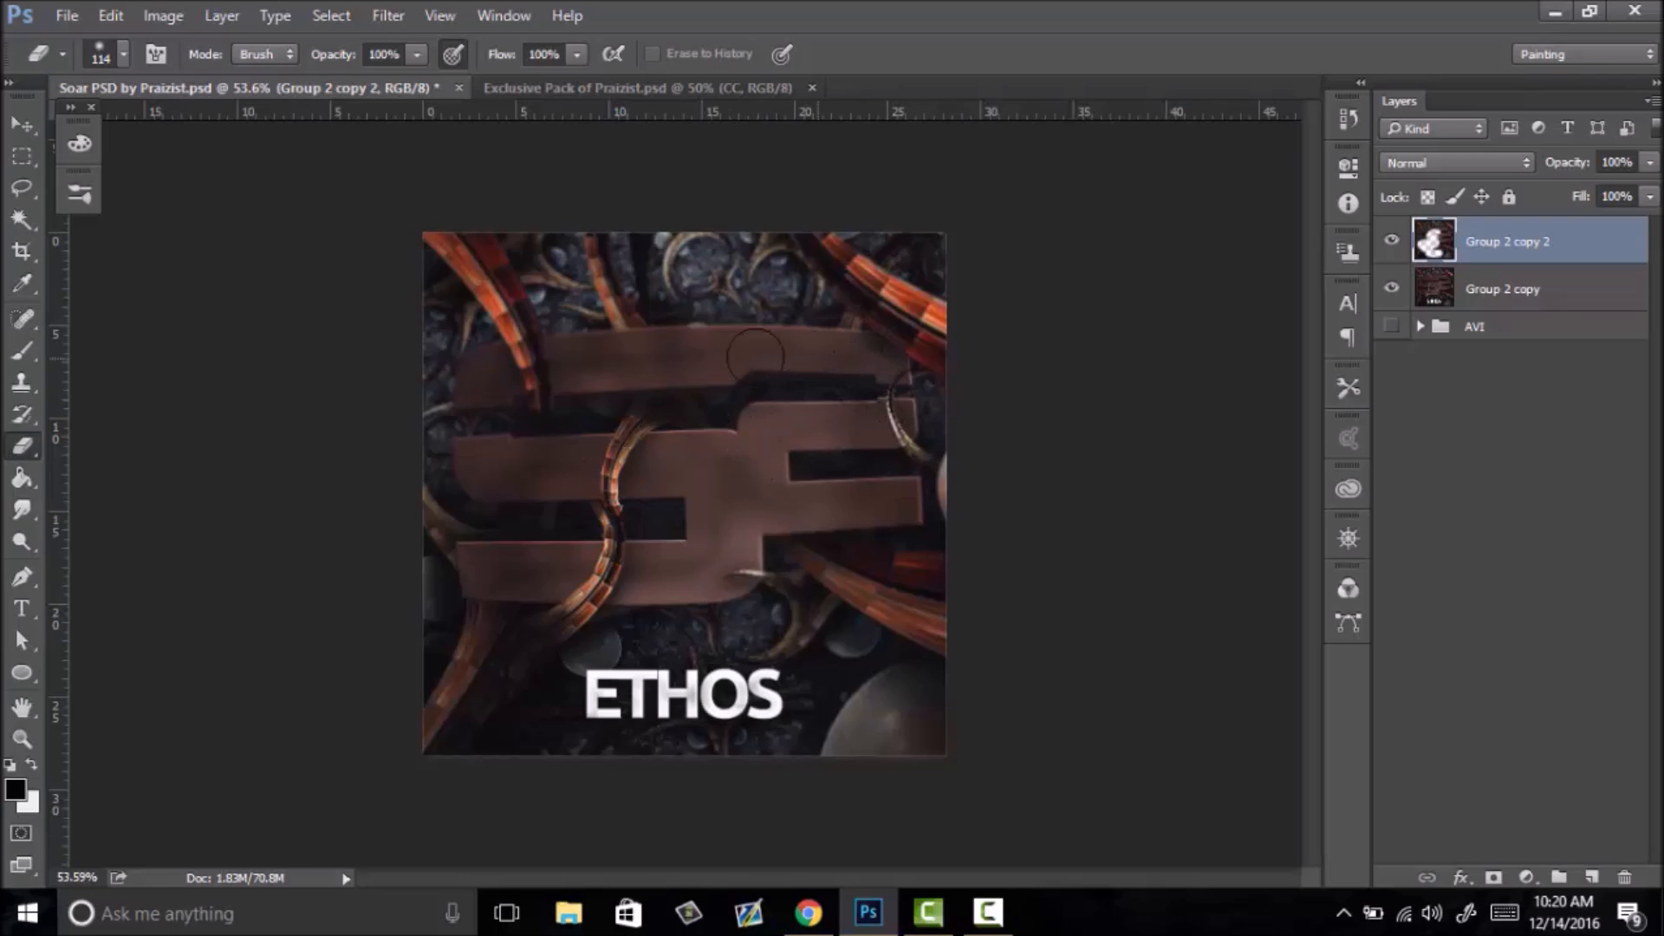
key("z")
left_click(791, 553)
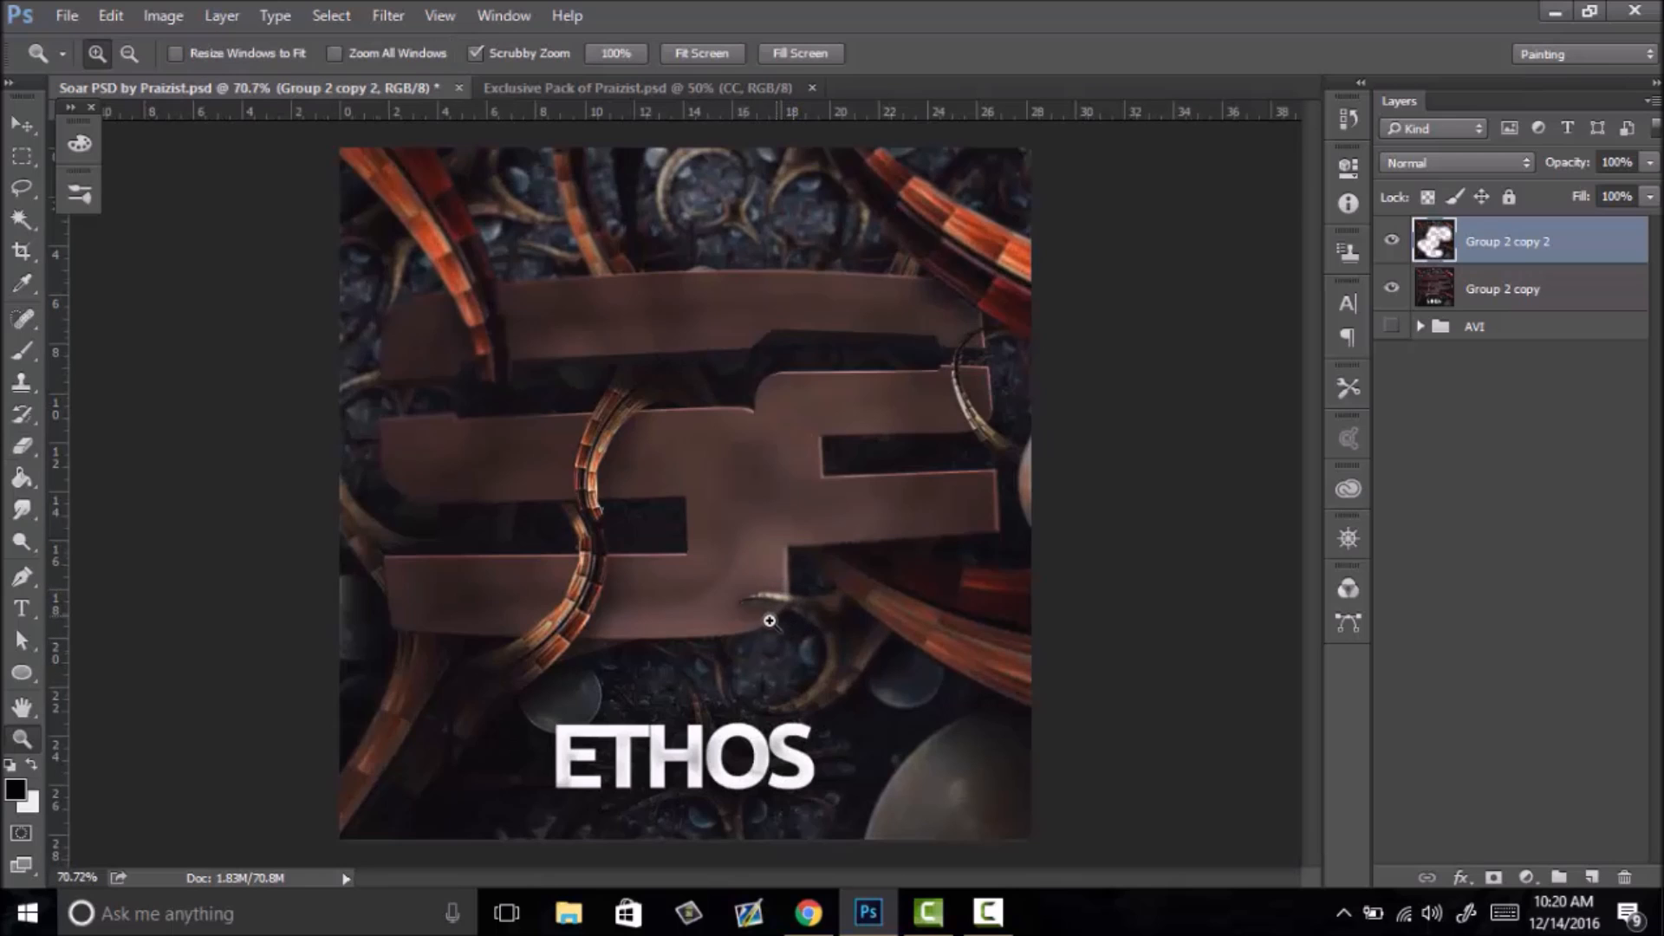
key("e")
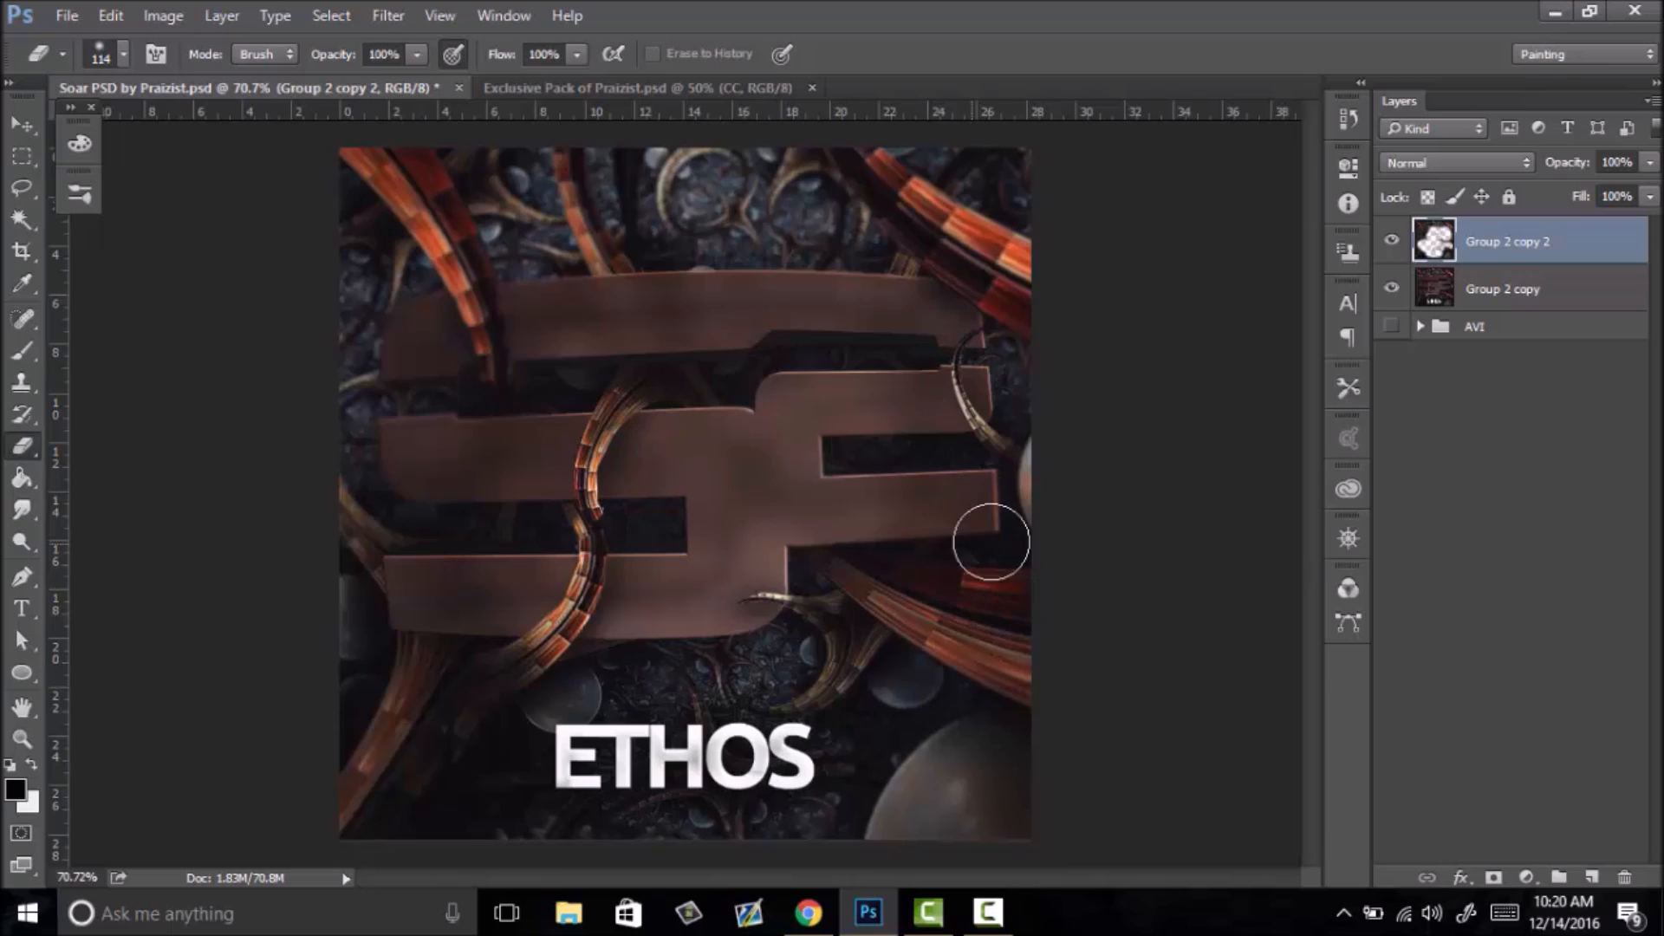
mouse_move(594, 360)
left_mouse_down()
mouse_move(394, 160)
mouse_move(506, 358)
mouse_move(454, 482)
left_mouse_up()
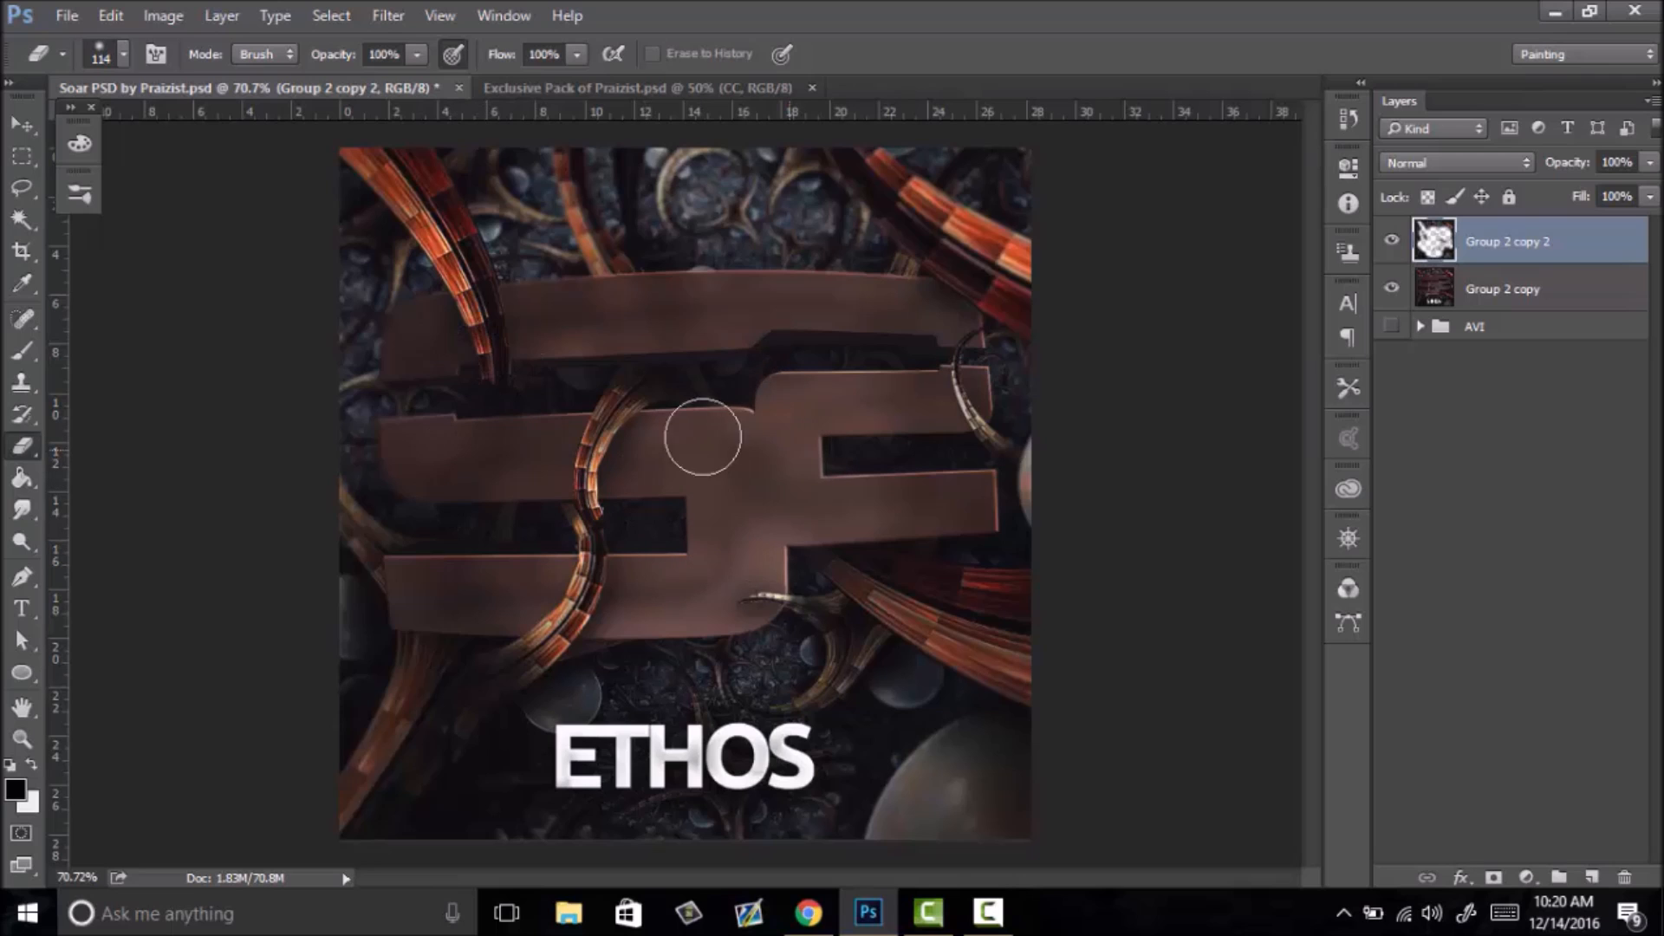
left_click_drag(579, 415, 624, 439)
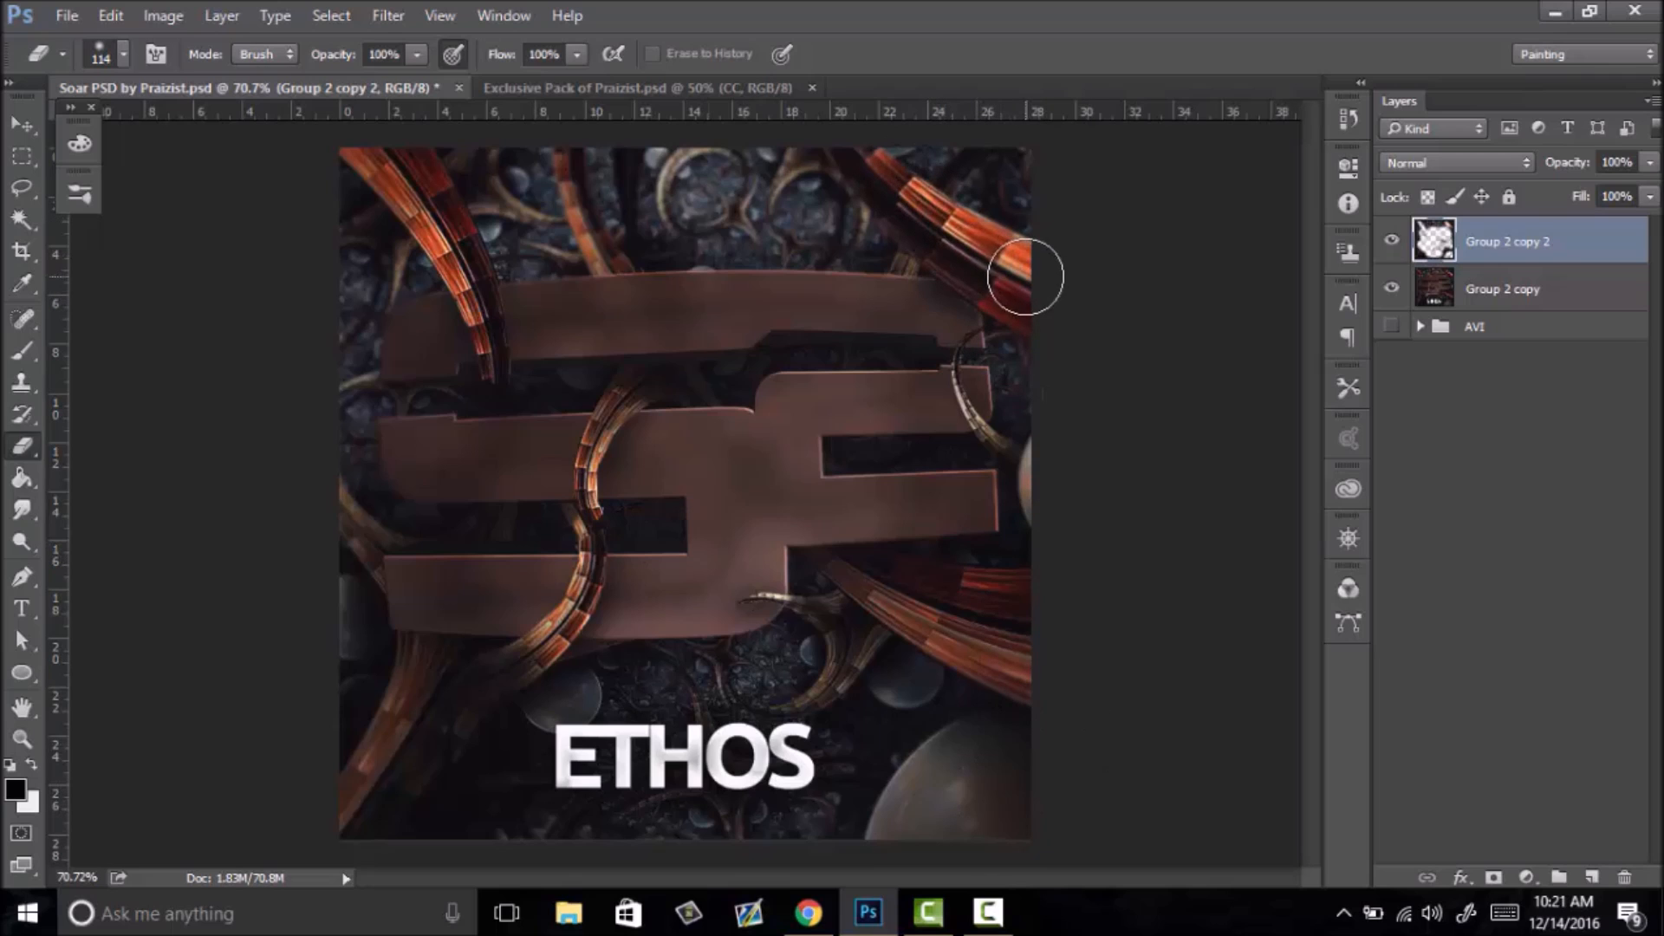
- Examine the whole artwork at reduced and fitted sizes to judge the selective blur
key("z")
mouse_move(840, 399)
left_mouse_down()
mouse_move(654, 523)
mouse_move(772, 493)
left_mouse_up()
right_click(753, 502)
left_click(811, 518)
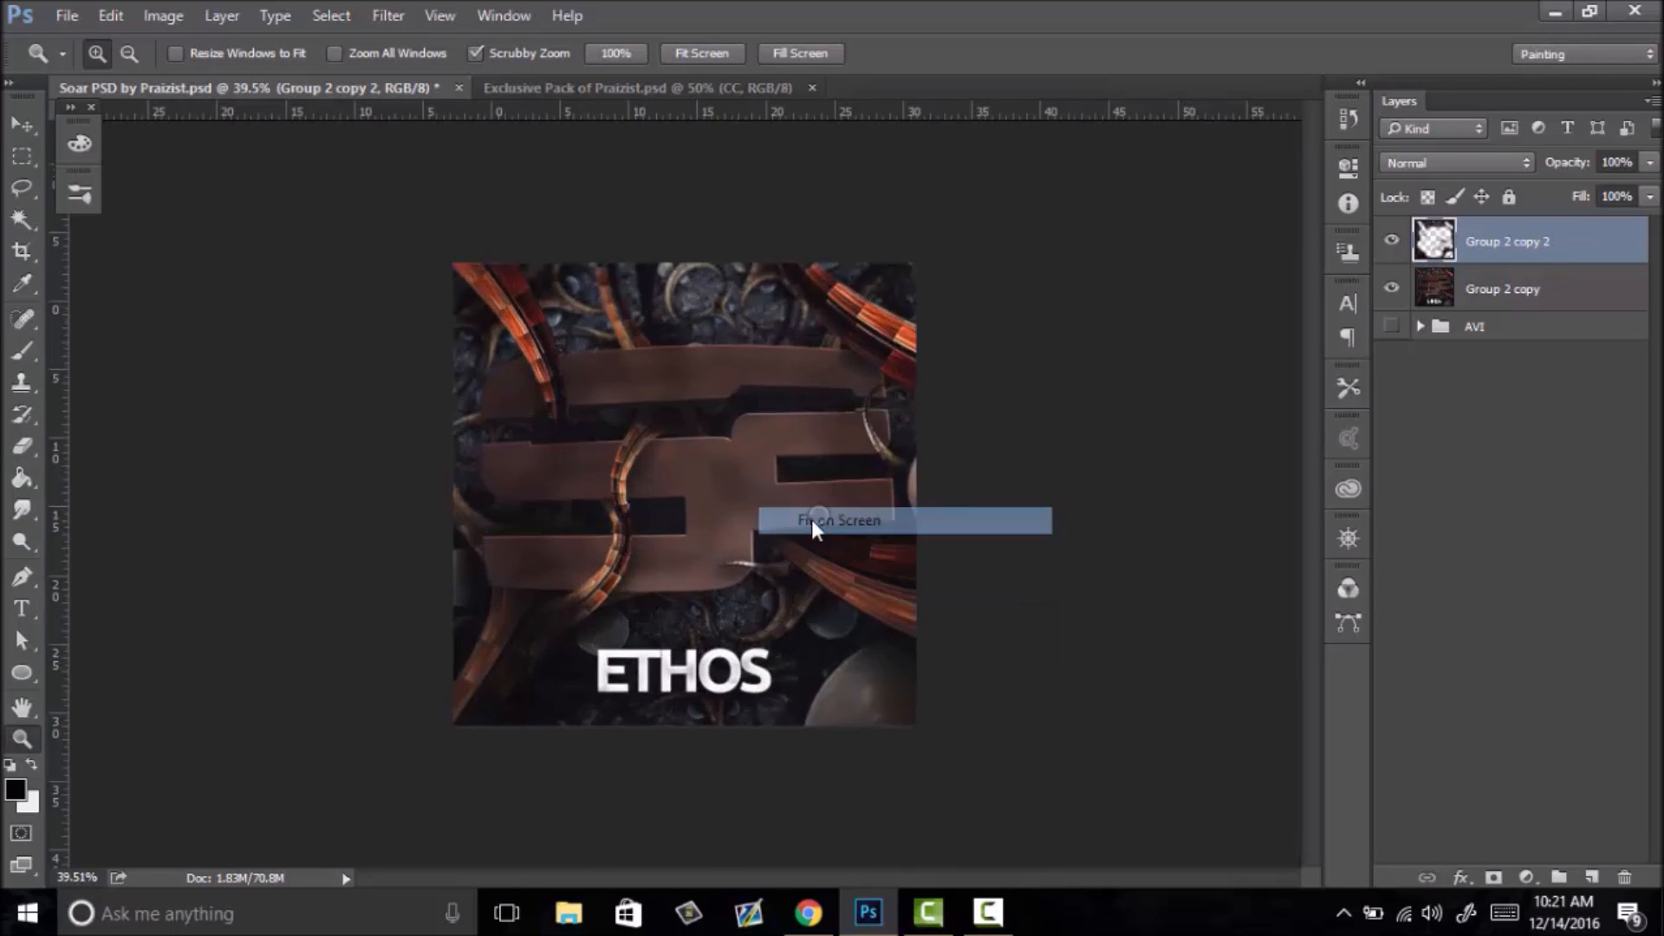
left_click_drag(612, 516, 756, 505)
right_click(694, 513)
left_click(779, 520)
right_click(763, 525)
left_click(808, 536)
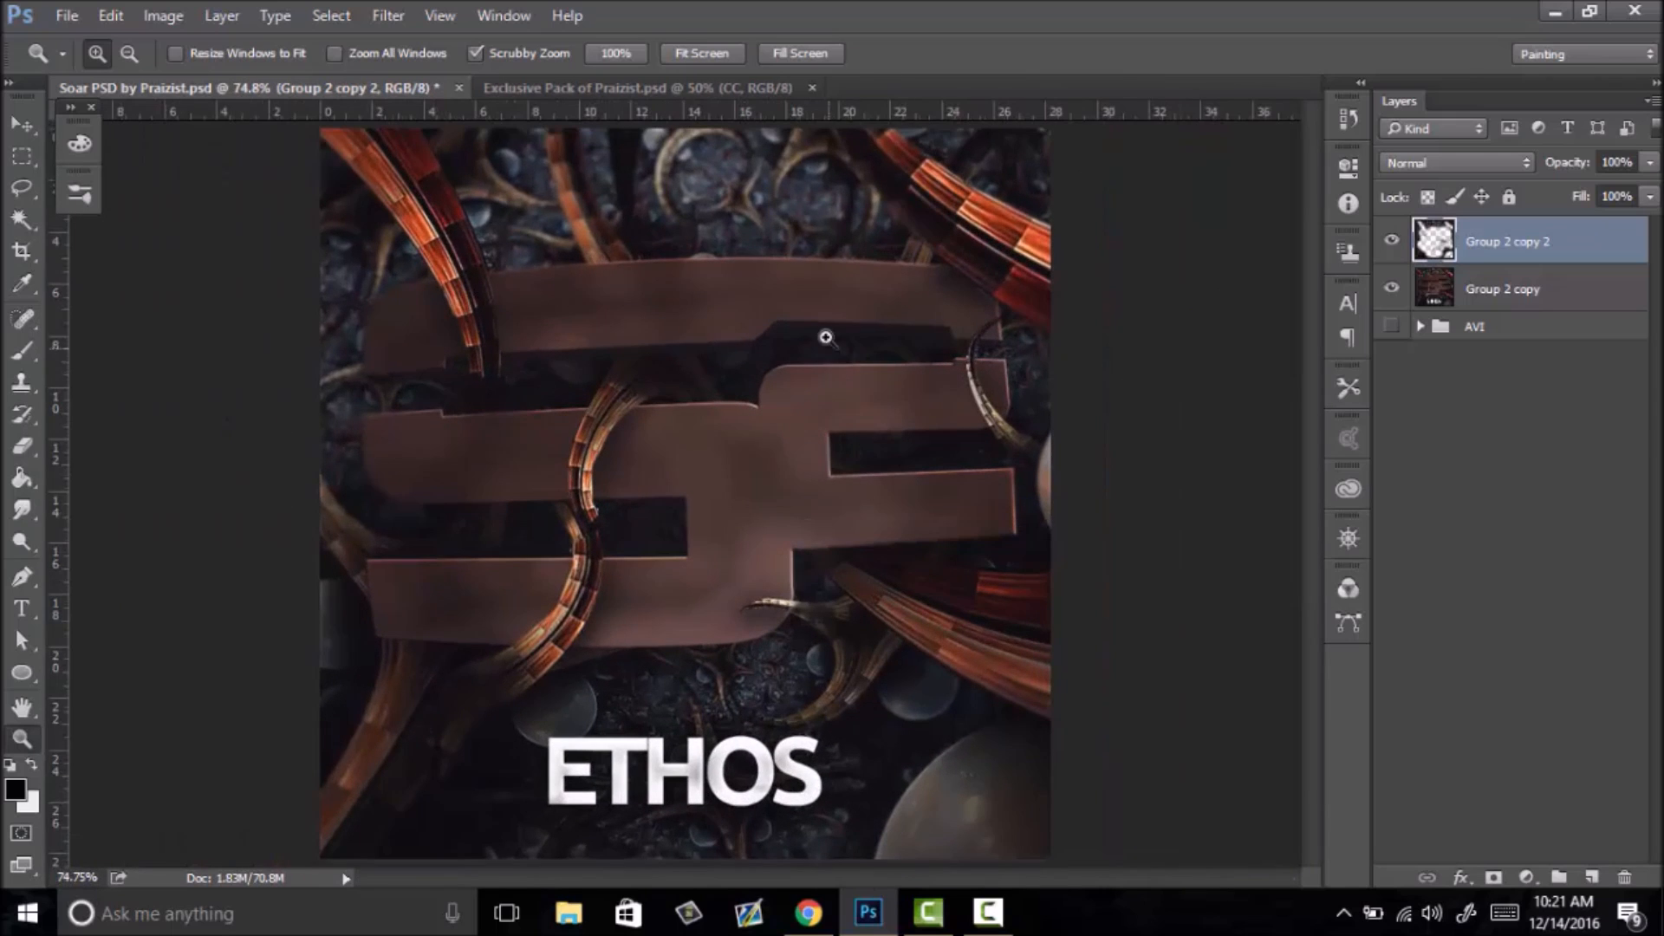
- Merge the Group 2 copy 2 layer down into Group 2 copy and duplicate the merged layer
right_click(1502, 269)
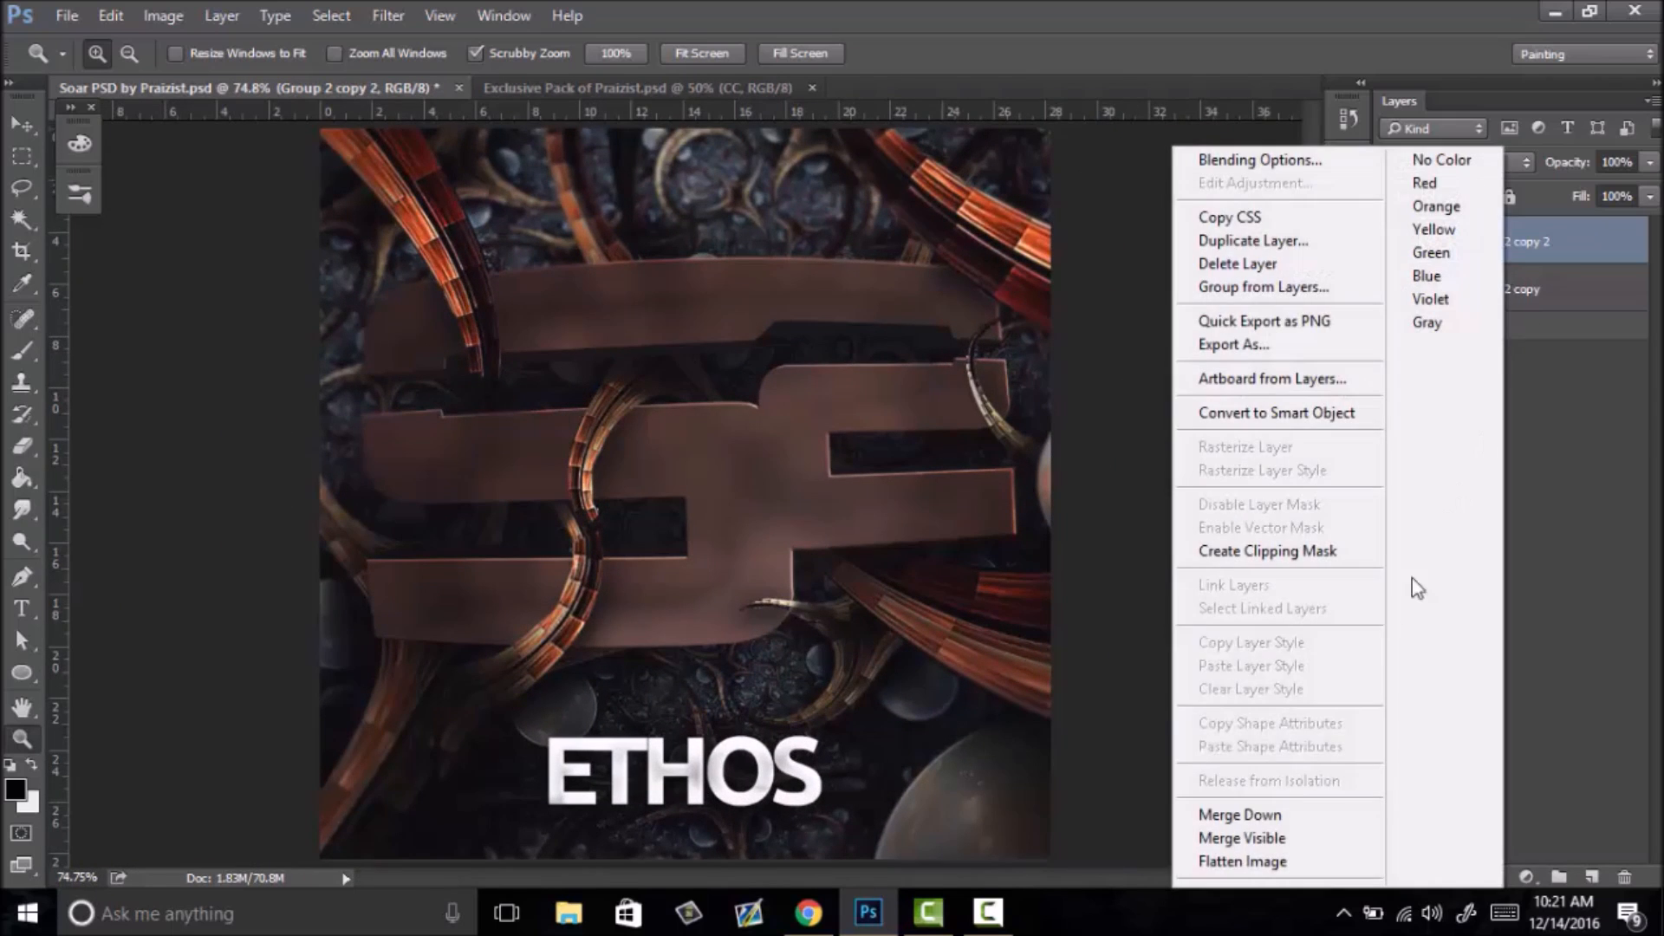
left_click(1269, 810)
mouse_move(749, 578)
left_mouse_down()
mouse_move(728, 549)
mouse_move(742, 557)
left_mouse_up()
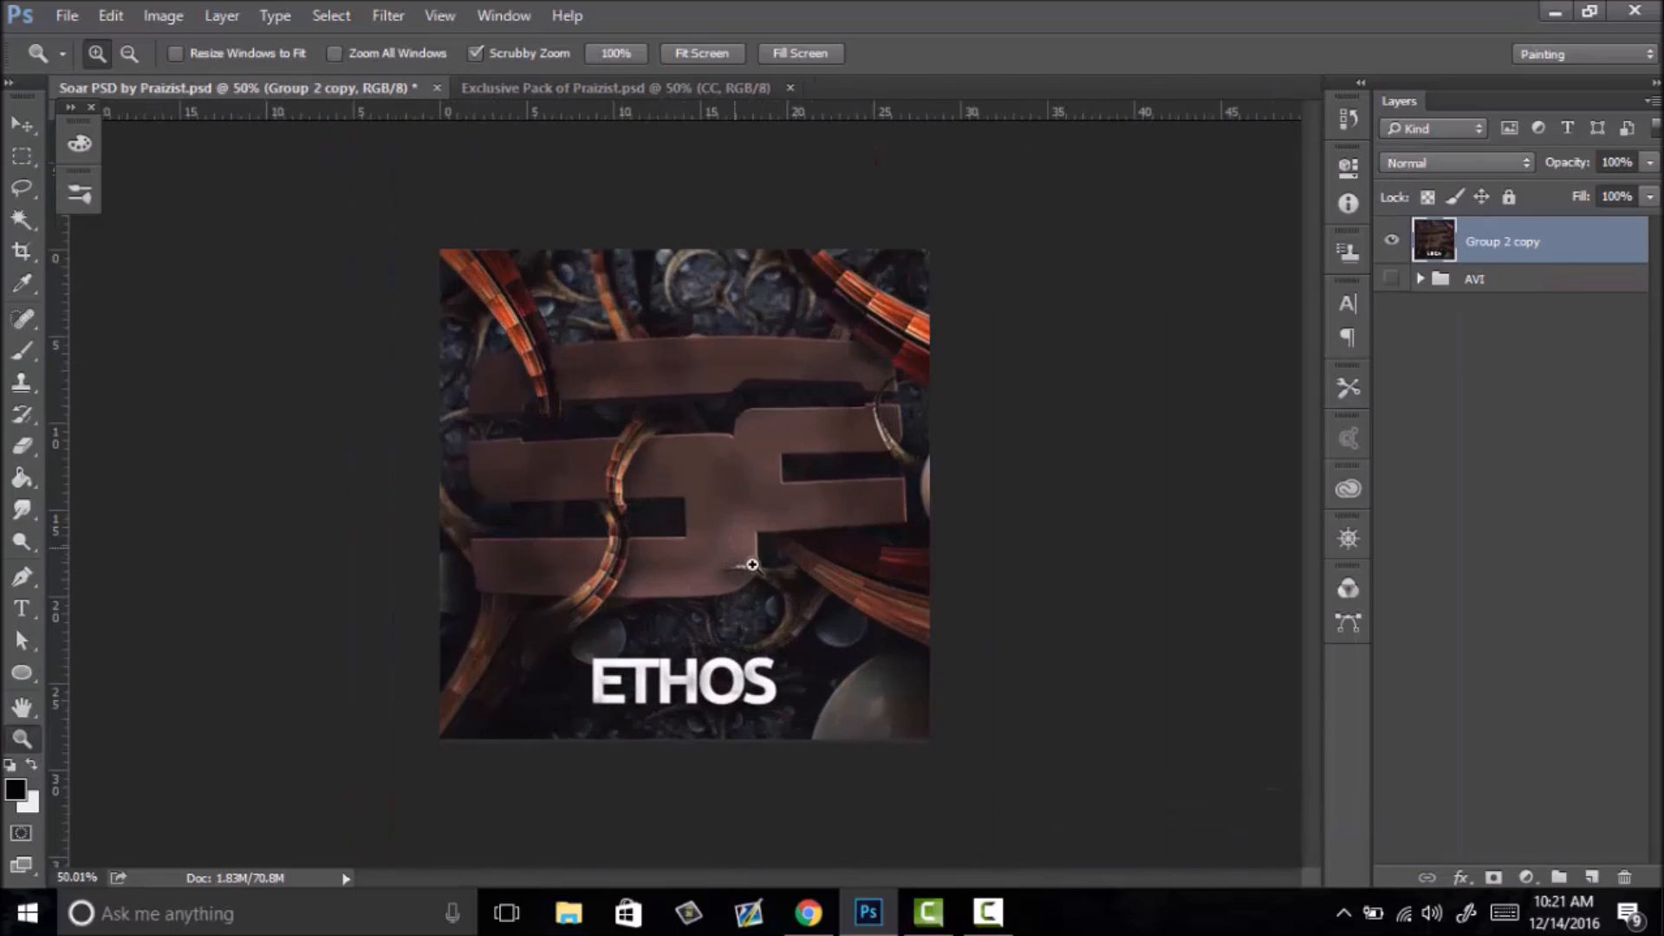
right_click(742, 557)
left_click(780, 576)
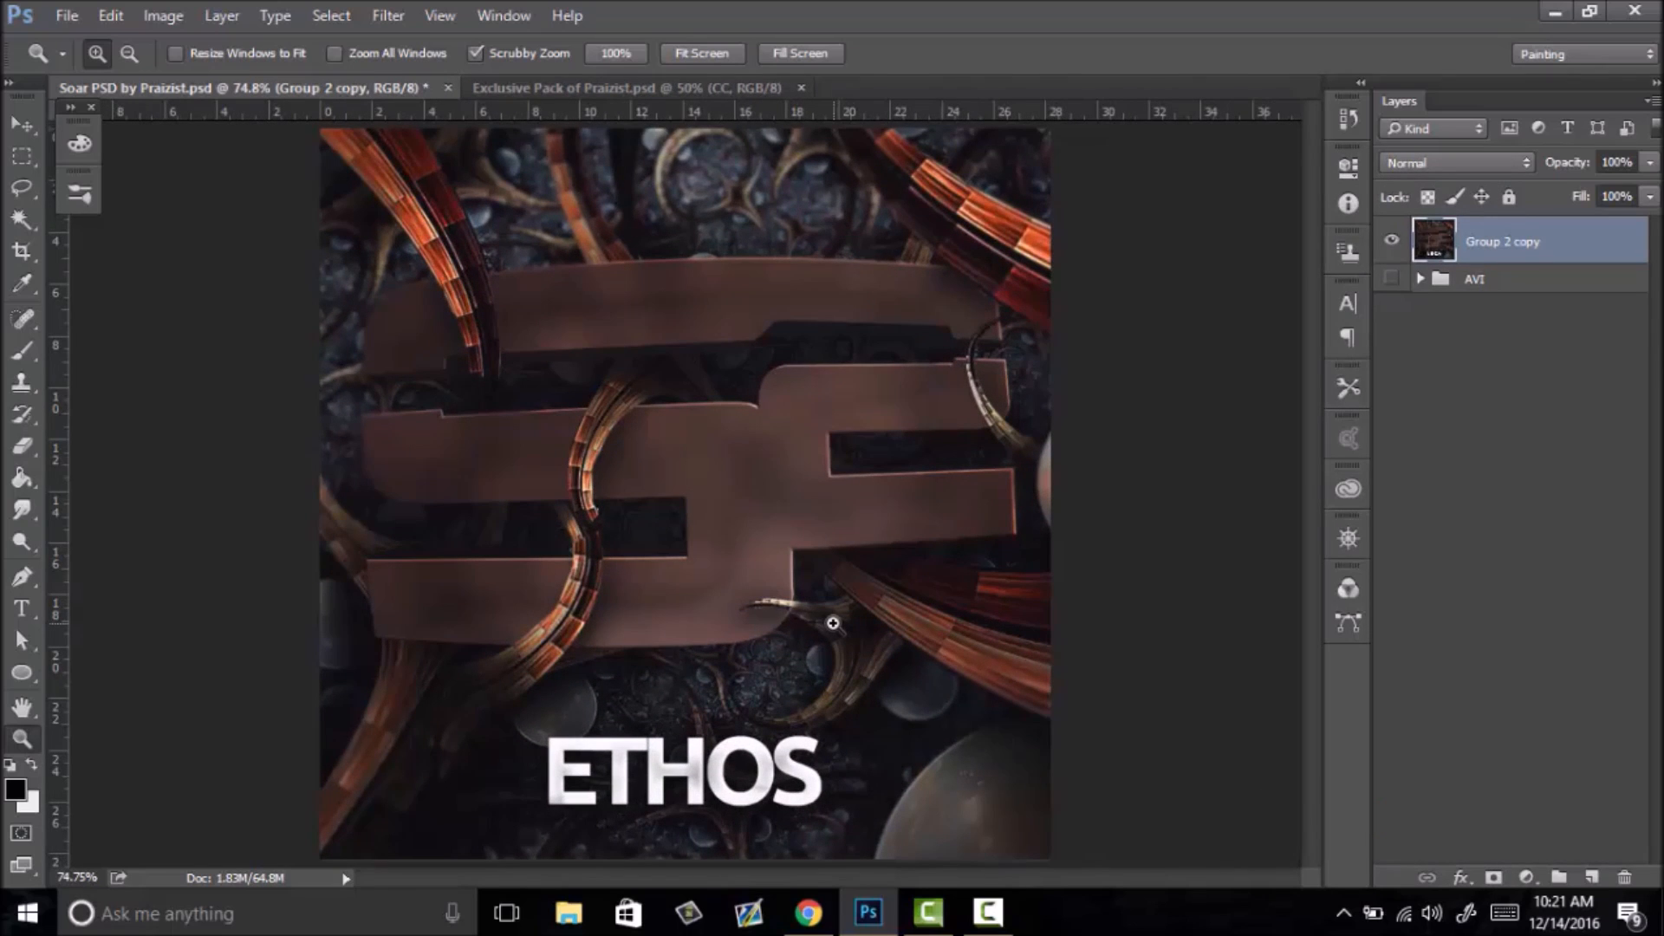
key("ctrl+j")
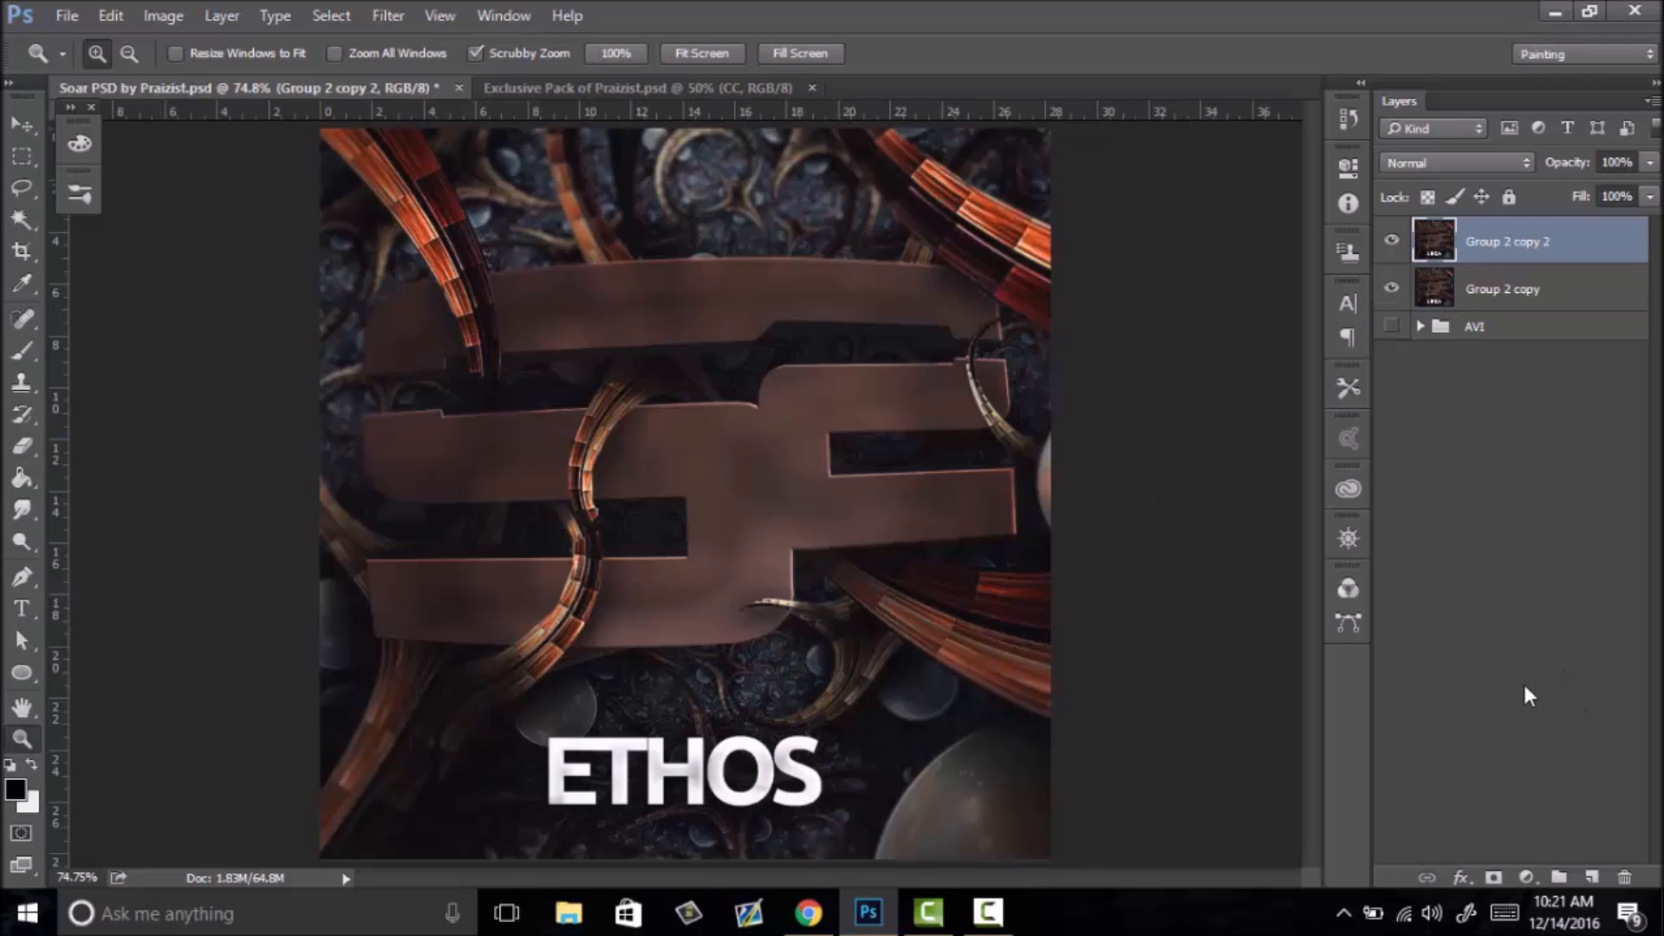
- Add a Curves adjustment layer, lowering the shadows to output 46 at input 64 and slightly raising the highlights
left_click(1526, 874)
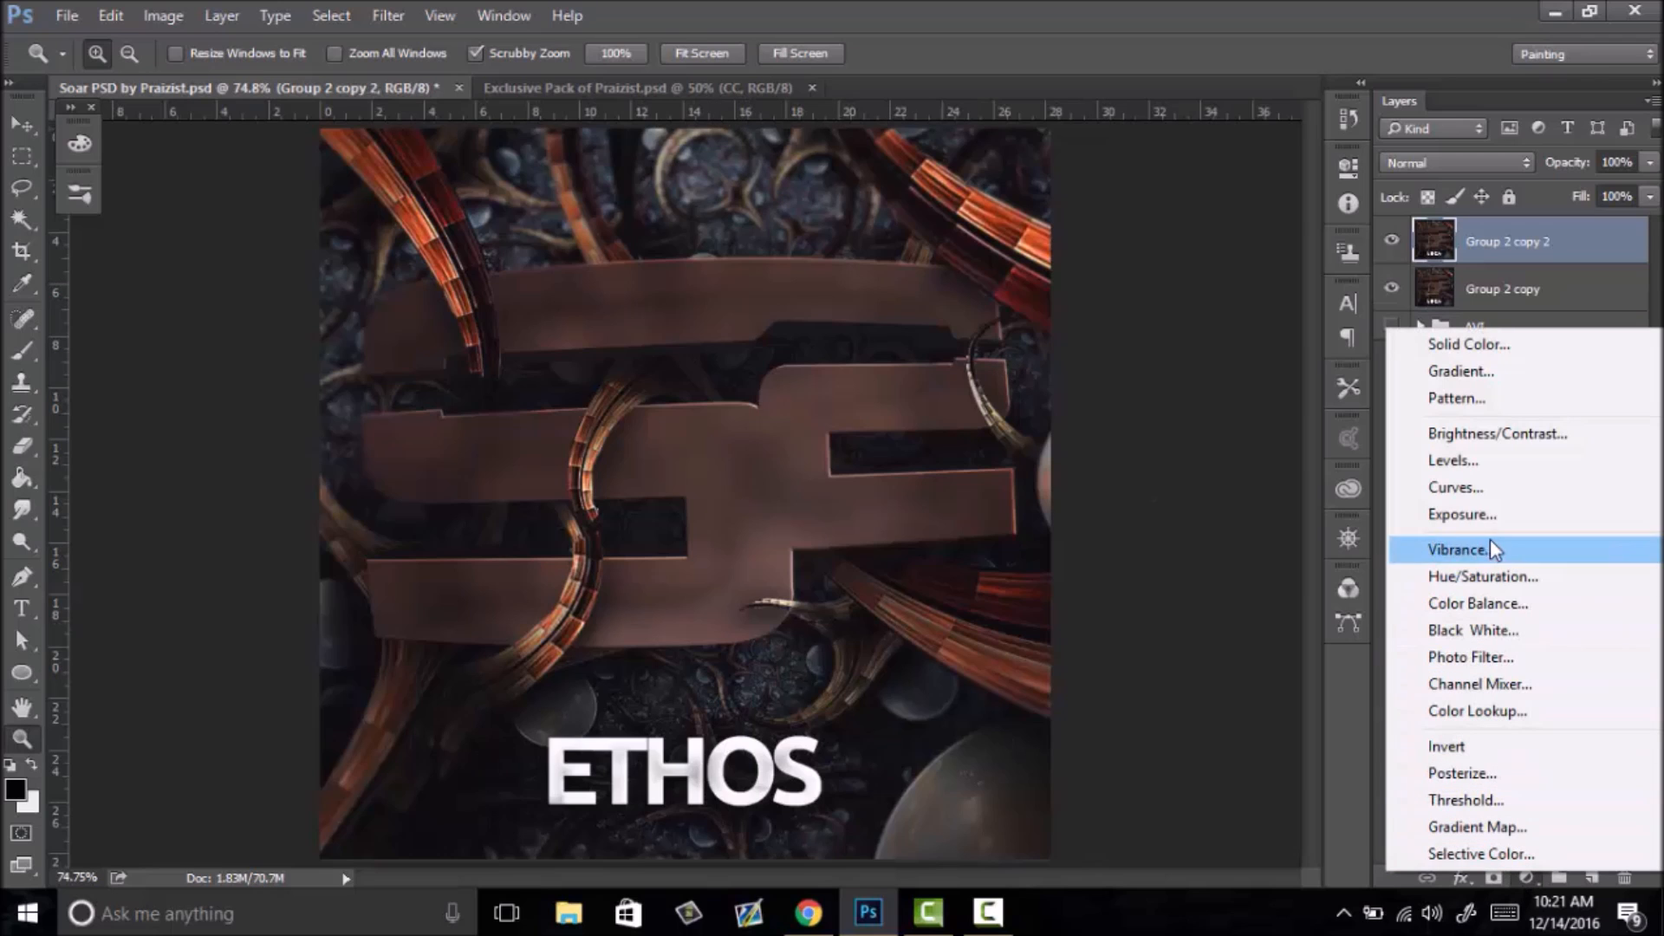
left_click(1487, 488)
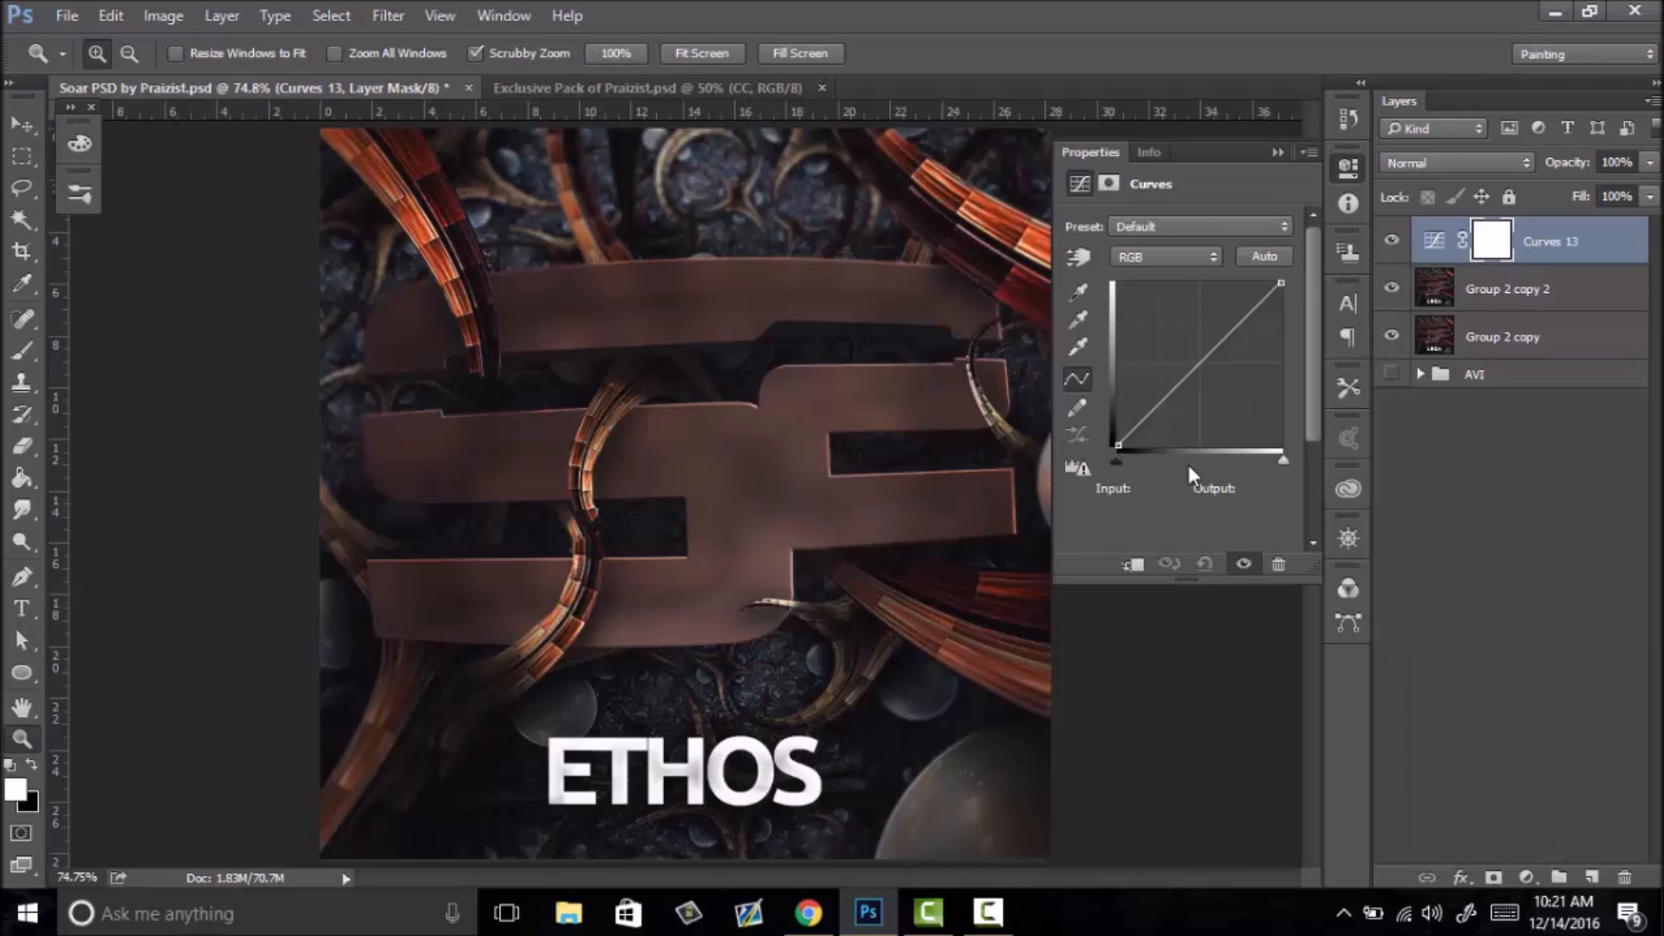
left_click(1154, 415)
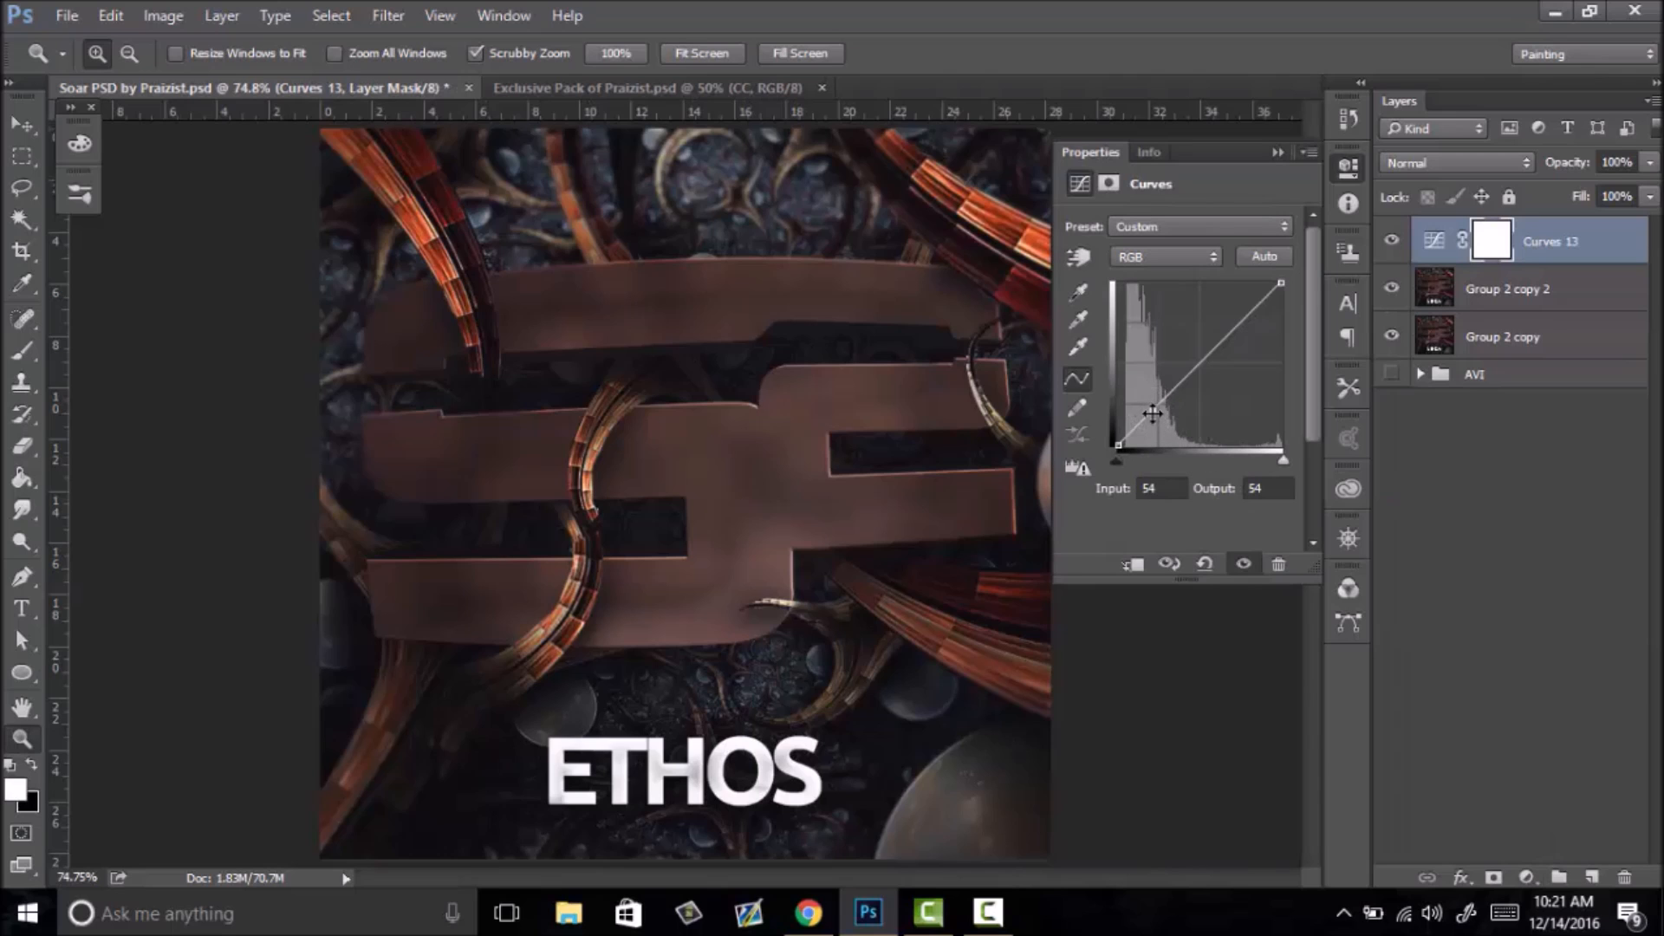
left_click_drag(1151, 412, 1161, 420)
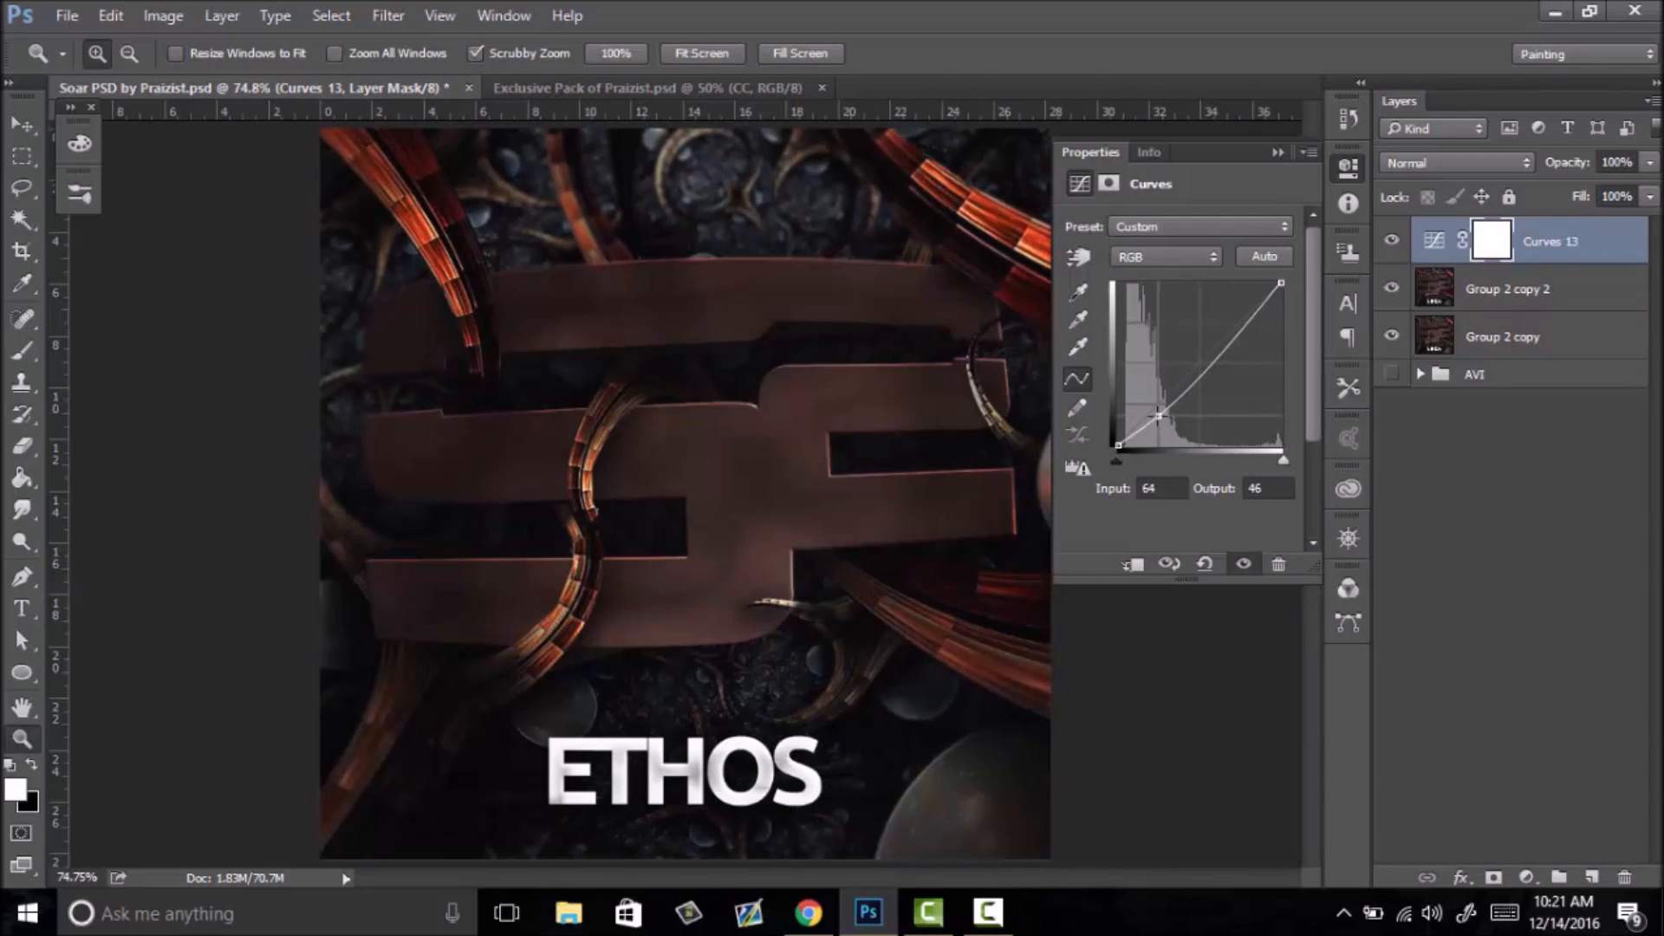
mouse_move(1223, 347)
left_mouse_down()
mouse_move(1215, 303)
mouse_move(1213, 341)
left_mouse_up()
left_click(1280, 153)
- Compare the artwork with and without the Curves adjustment and reduce that layer's opacity to 36%
left_click_drag(846, 405, 745, 505)
right_click(750, 503)
left_click(794, 521)
left_click(1393, 243)
left_click(1392, 243)
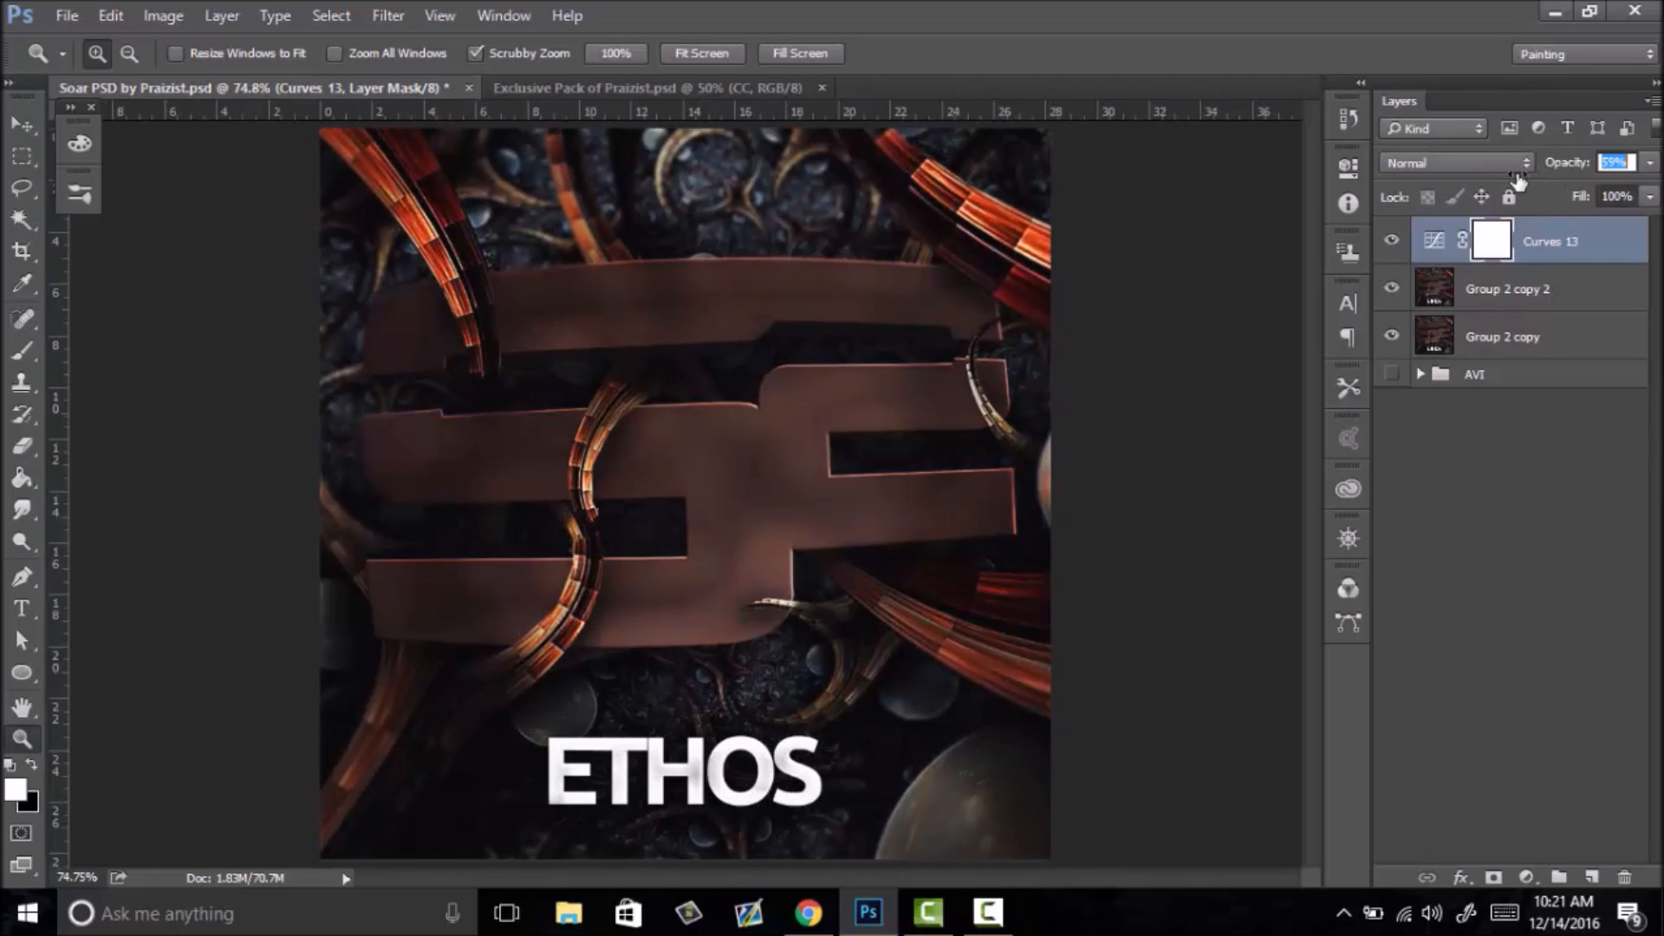
left_click_drag(865, 450, 761, 497)
right_click(760, 498)
left_click(804, 511)
- Merge the Curves adjustment with both Group 2 copy layers and duplicate the merged layer
left_click(1572, 299, "shift")
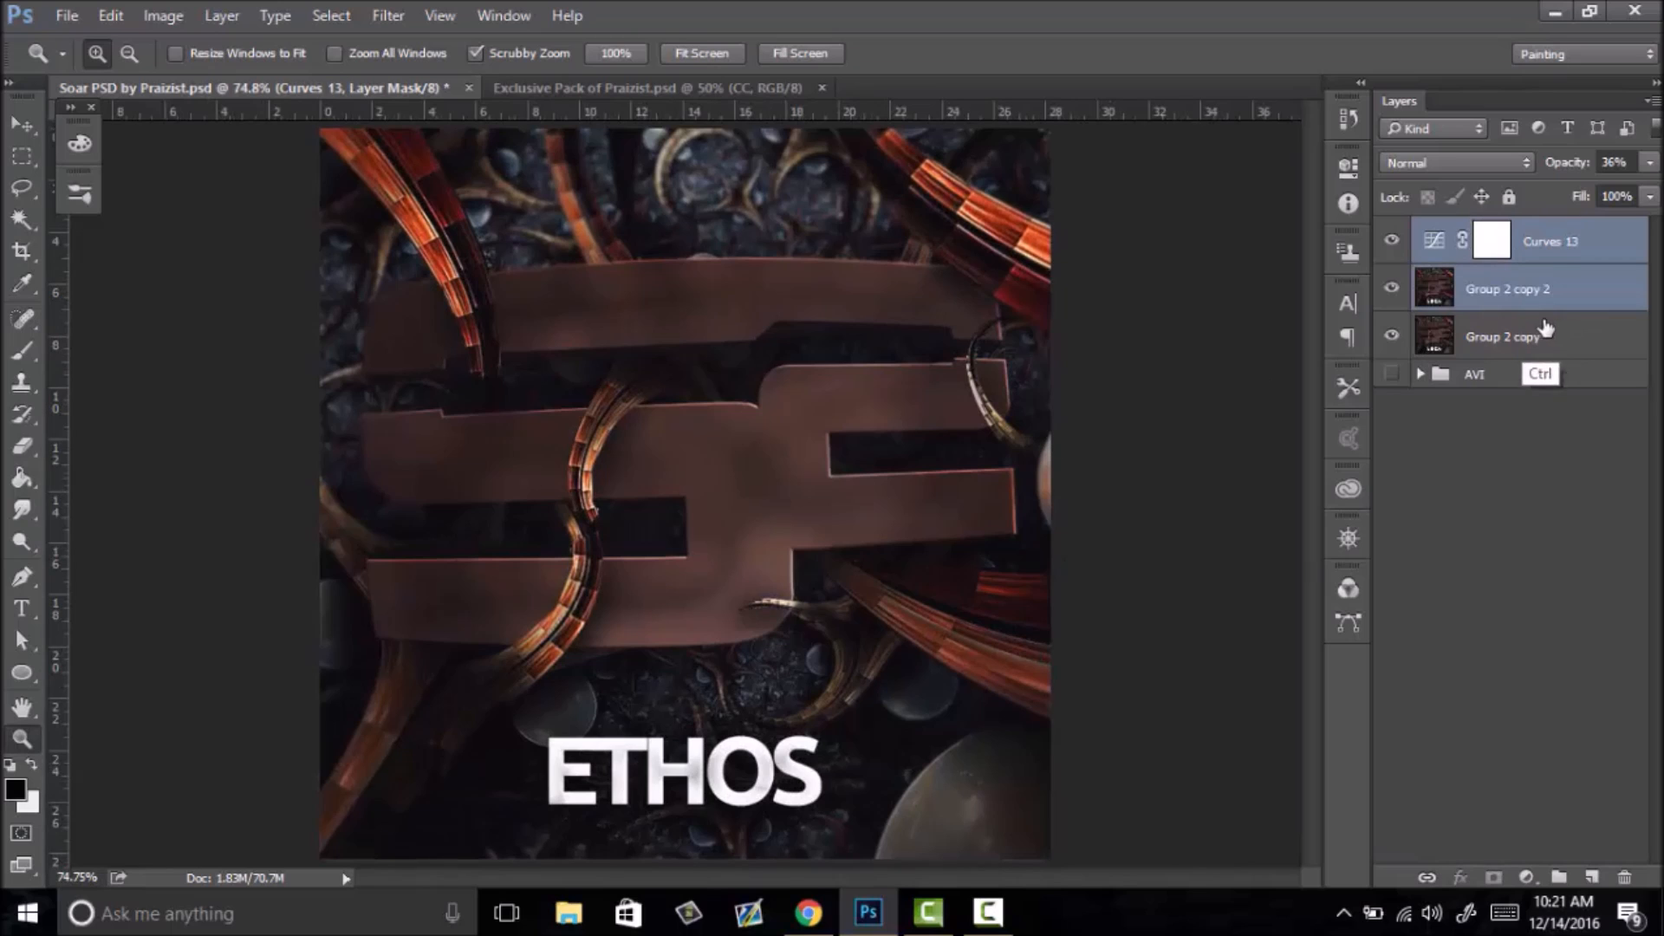
left_click(1561, 341, "shift")
right_click(1563, 341)
left_click(1335, 819)
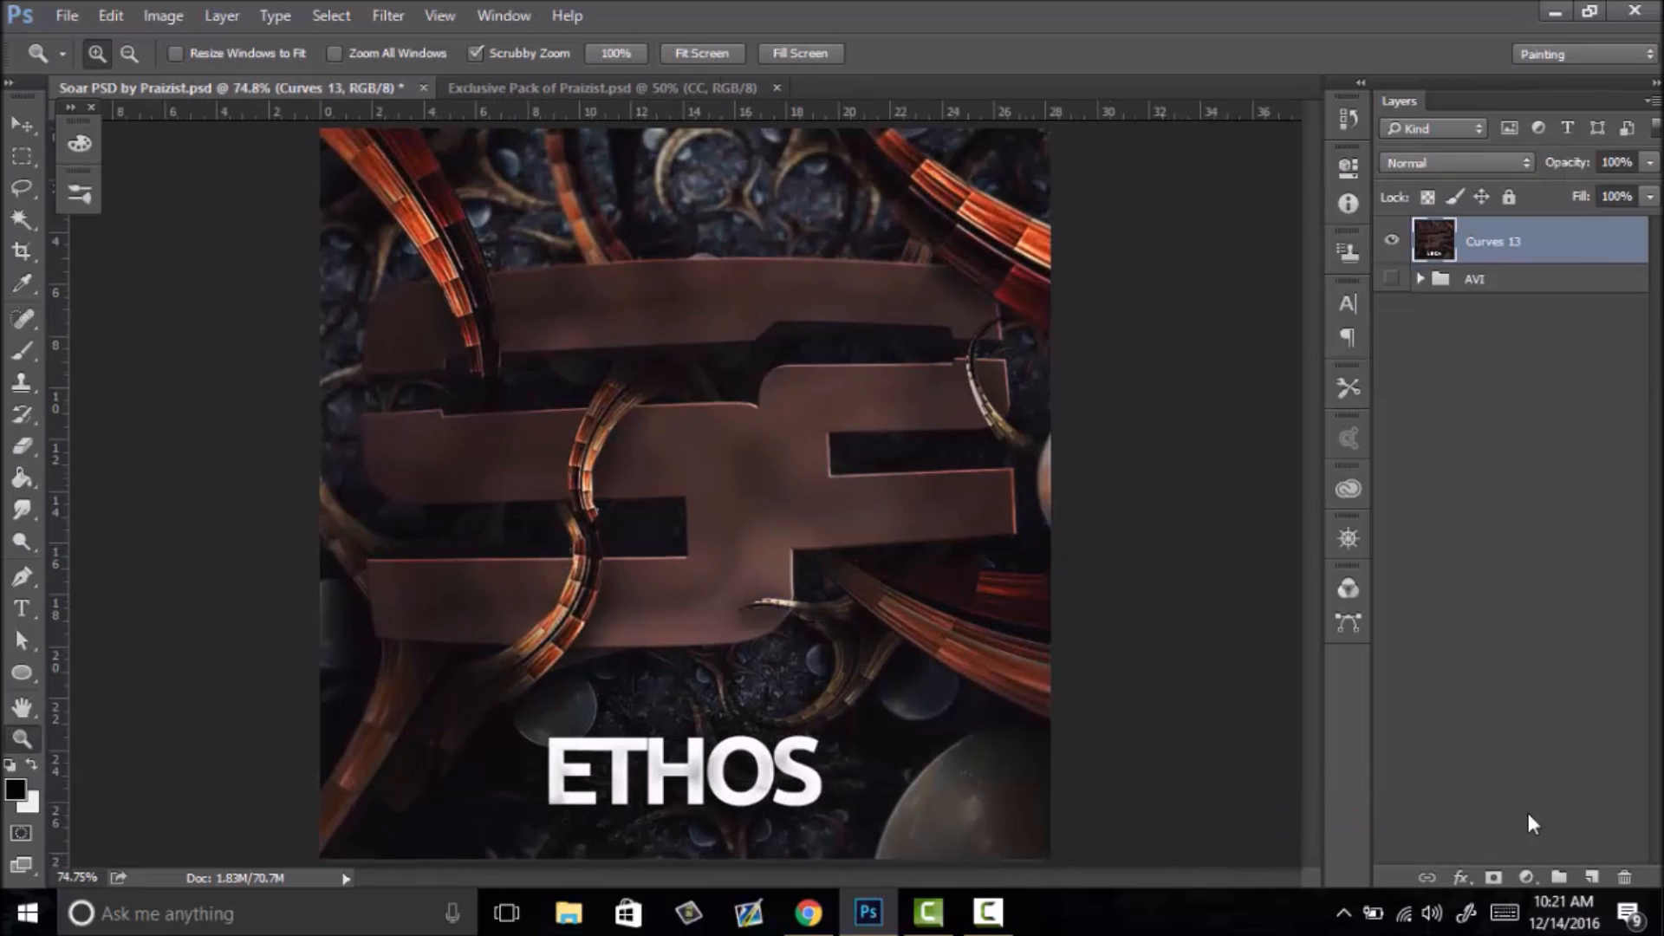
key("ctrl+j")
mouse_move(809, 475)
left_mouse_down()
mouse_move(680, 490)
mouse_move(776, 479)
left_mouse_up()
key("ctrl+0")
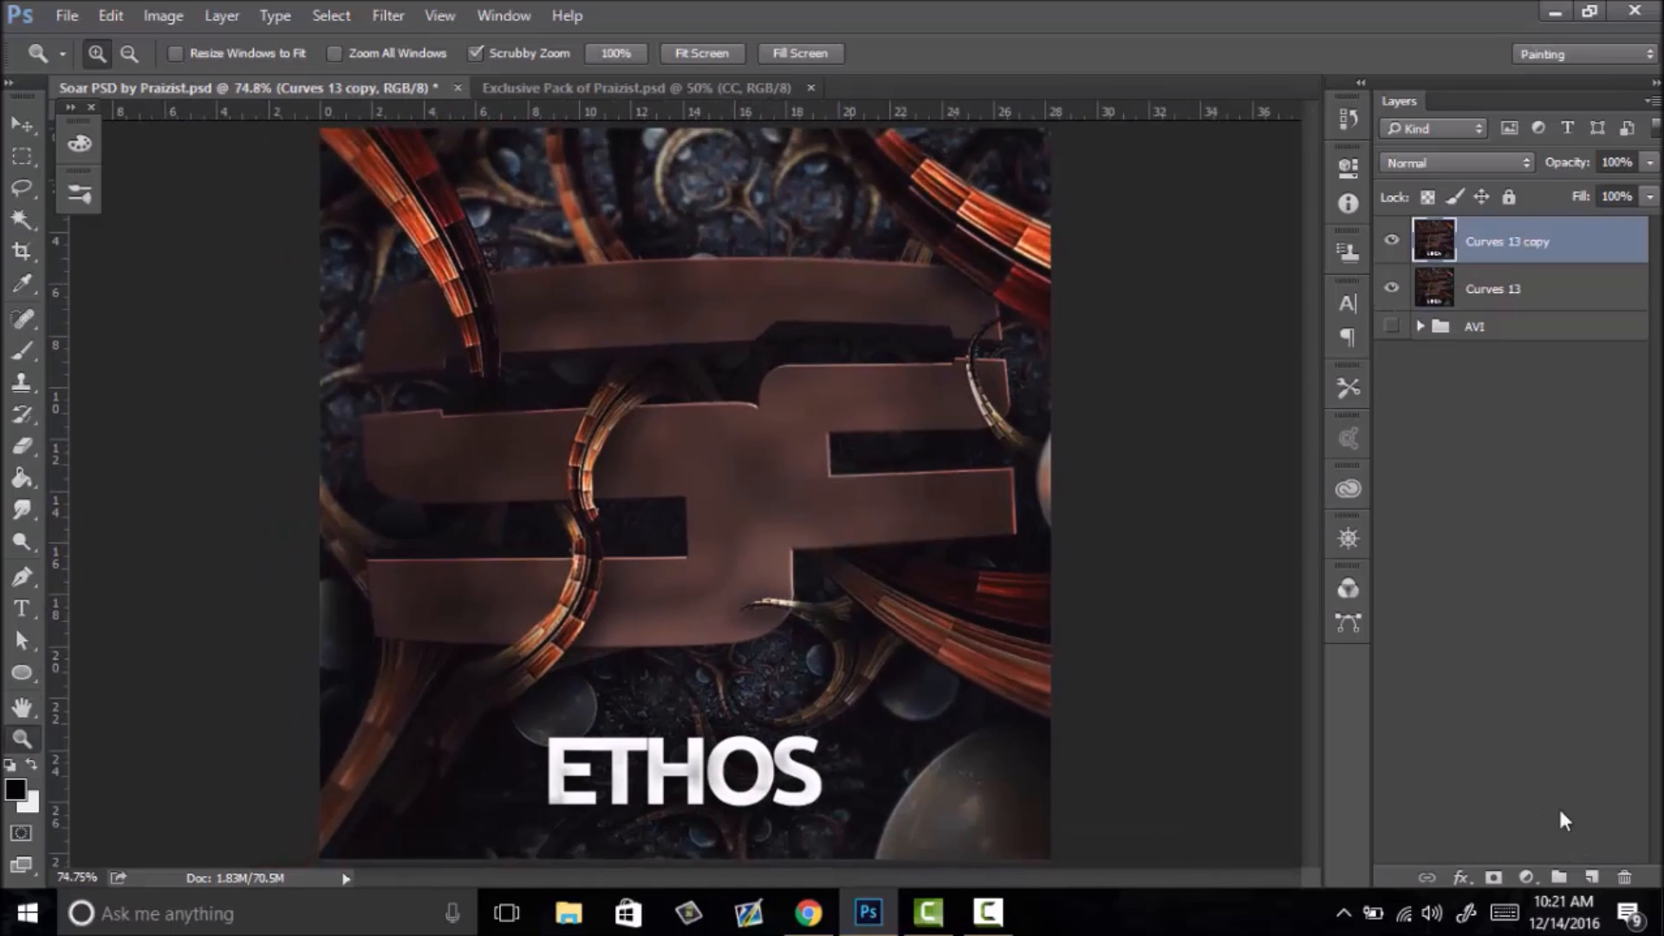
- Create a new layer and paint orange-red over the upper and lower-right strands with a 123 px brush
left_click(1592, 877)
key("b")
mouse_move(992, 281)
left_mouse_down()
mouse_move(991, 208)
mouse_move(982, 220)
left_mouse_up()
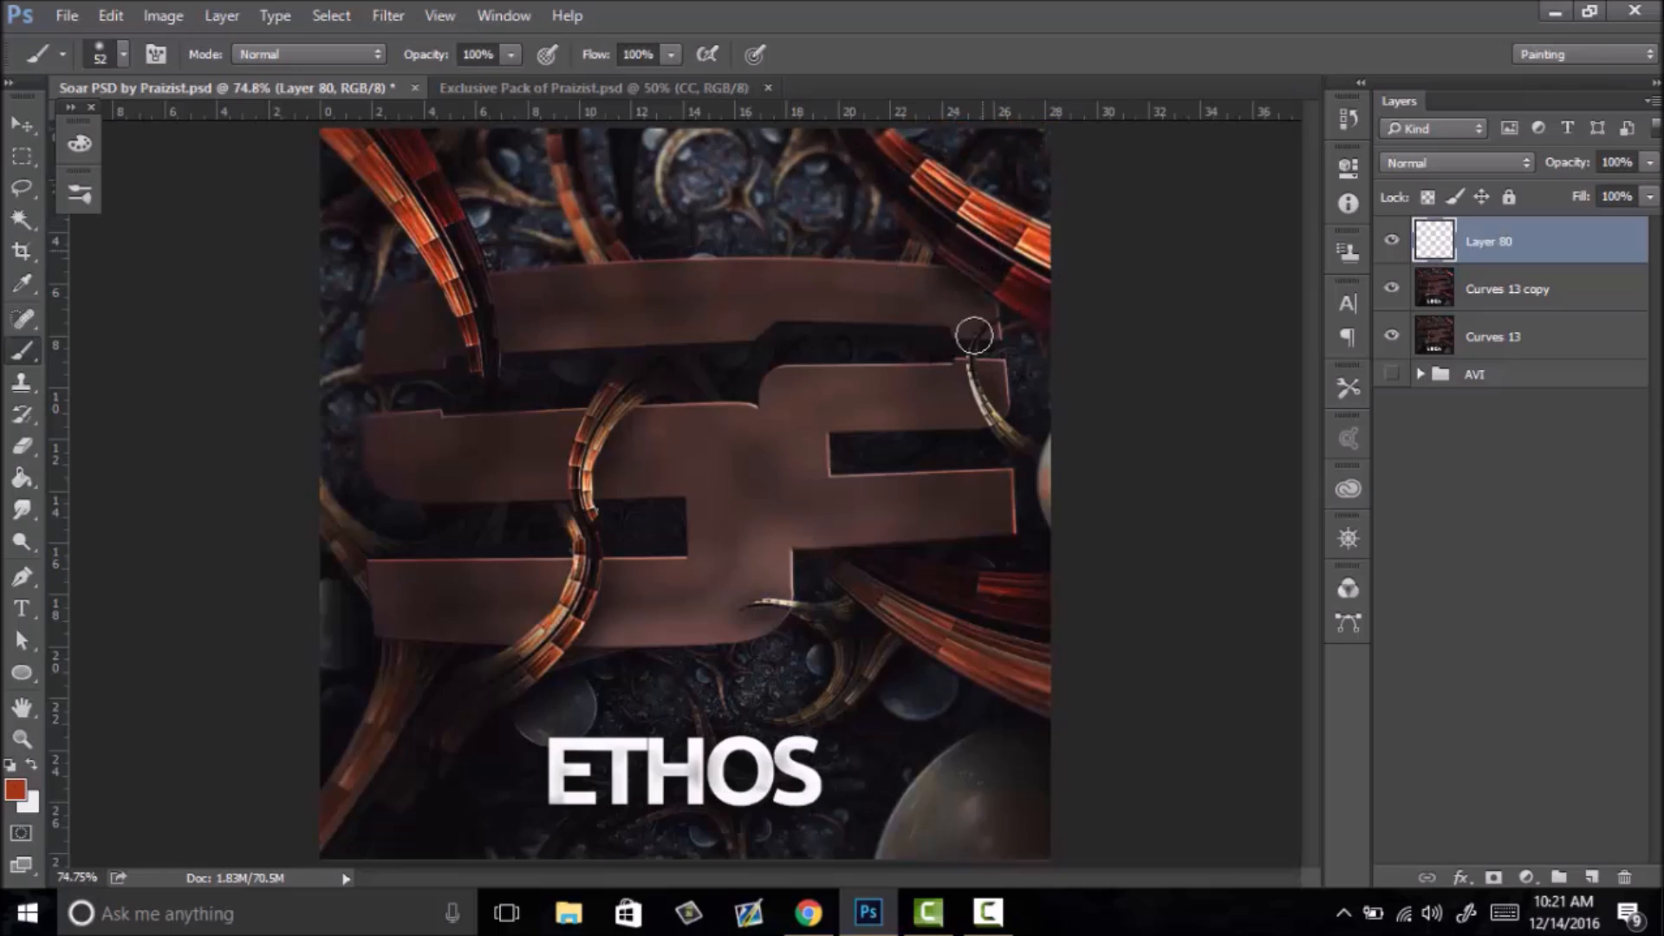
right_click(993, 272)
right_click(1003, 282)
left_click(792, 296)
left_click_drag(922, 173, 925, 174)
left_click_drag(471, 310, 408, 171)
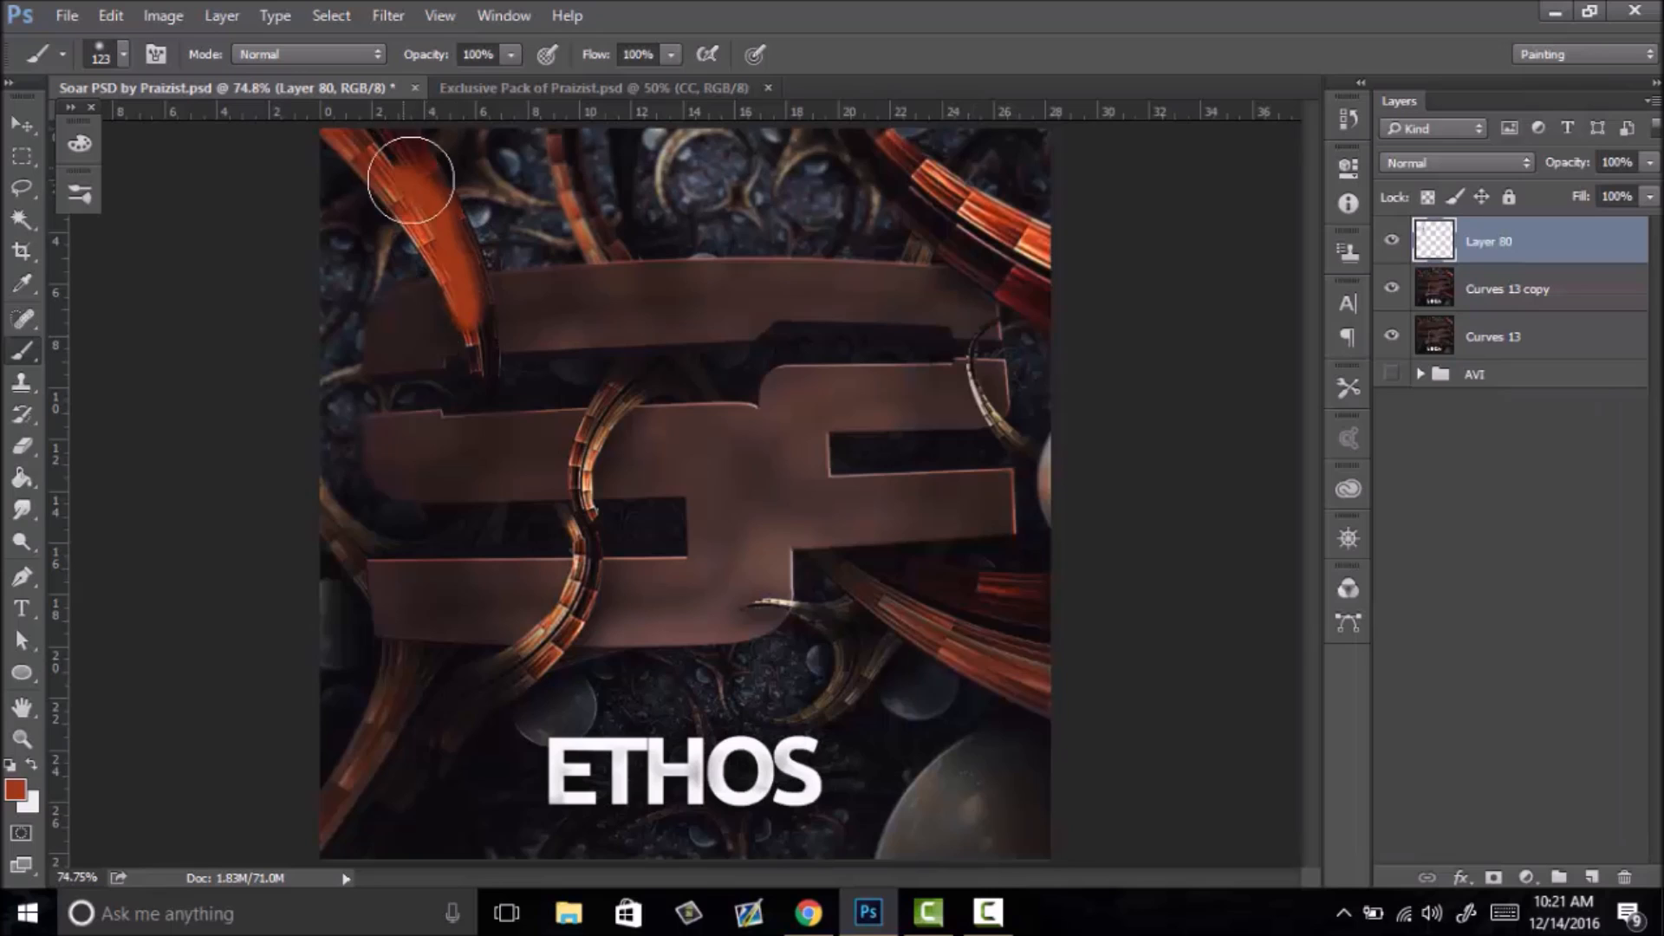
mouse_move(1079, 296)
left_mouse_down()
mouse_move(886, 141)
mouse_move(1058, 260)
left_mouse_up()
mouse_move(884, 603)
left_mouse_down()
mouse_move(1063, 679)
mouse_move(928, 620)
mouse_move(952, 590)
left_mouse_up()
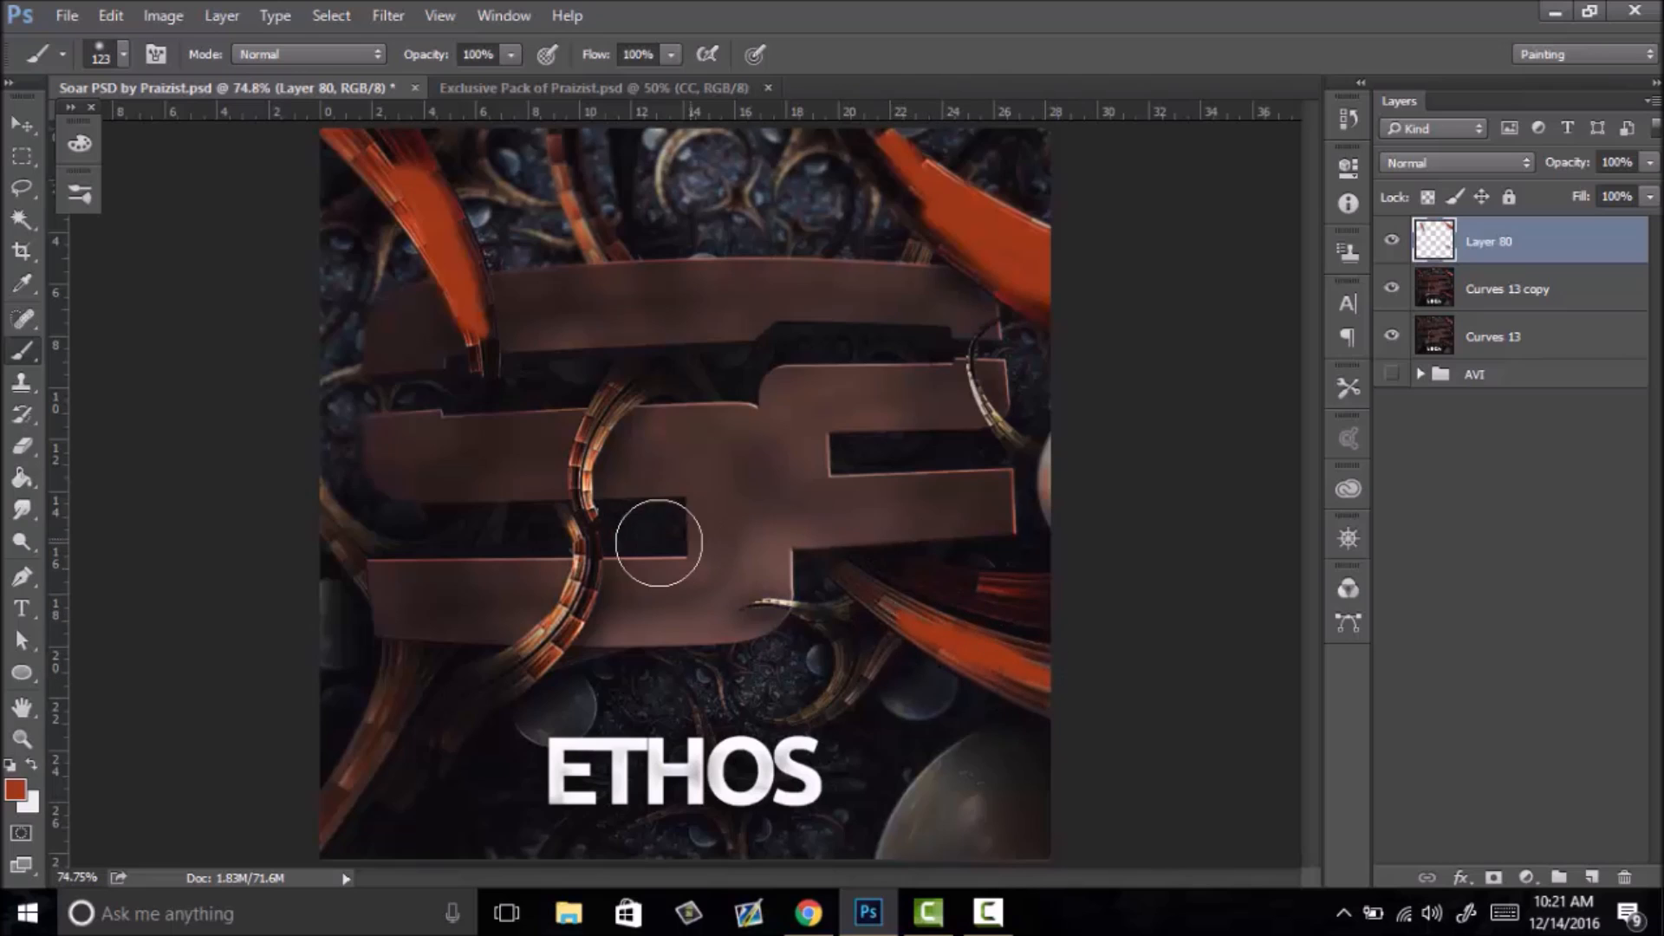
- Sample colors from the central strand and paint over its upper and lower parts on the new layer
left_click(595, 476, "alt")
mouse_move(595, 475)
left_mouse_down()
mouse_move(589, 475)
mouse_move(635, 385)
left_mouse_up()
mouse_move(597, 480)
left_mouse_down()
mouse_move(604, 413)
mouse_move(587, 481)
mouse_move(627, 383)
left_mouse_up()
left_click(572, 457, "alt")
left_click_drag(587, 537, 538, 639)
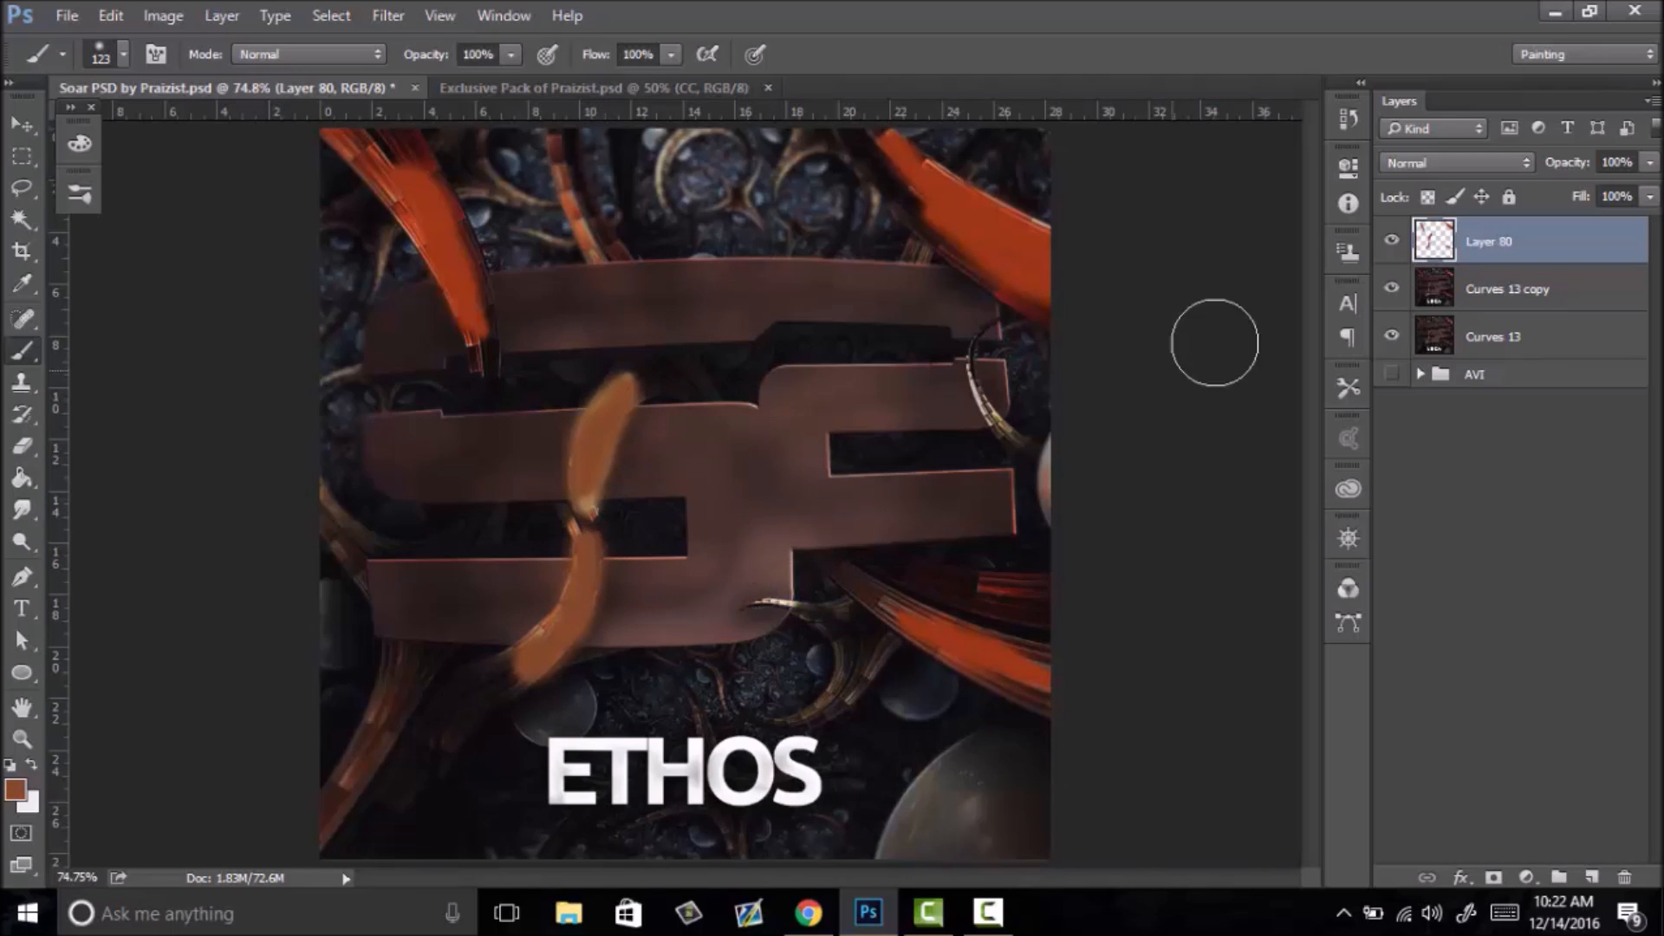
- Set the painted layer's blend mode to Linear Dodge (Add) and apply a Gaussian Blur with an 8.4 pixel radius
left_click(1465, 163)
left_click(1464, 355)
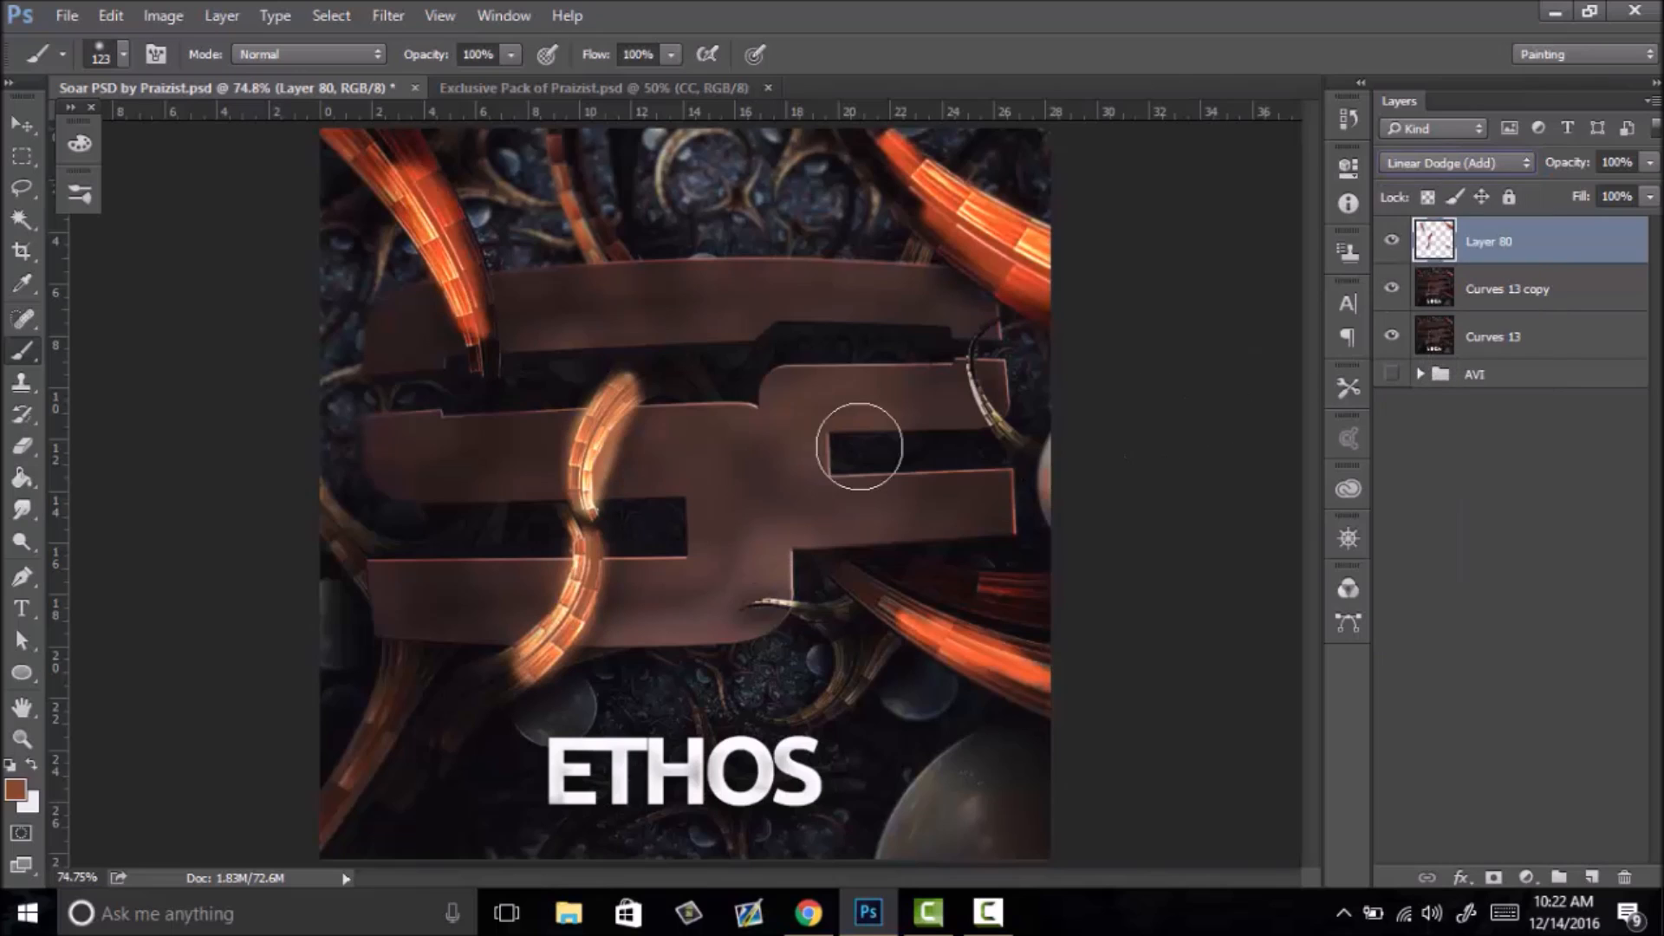
left_click(389, 16)
mouse_move(433, 270)
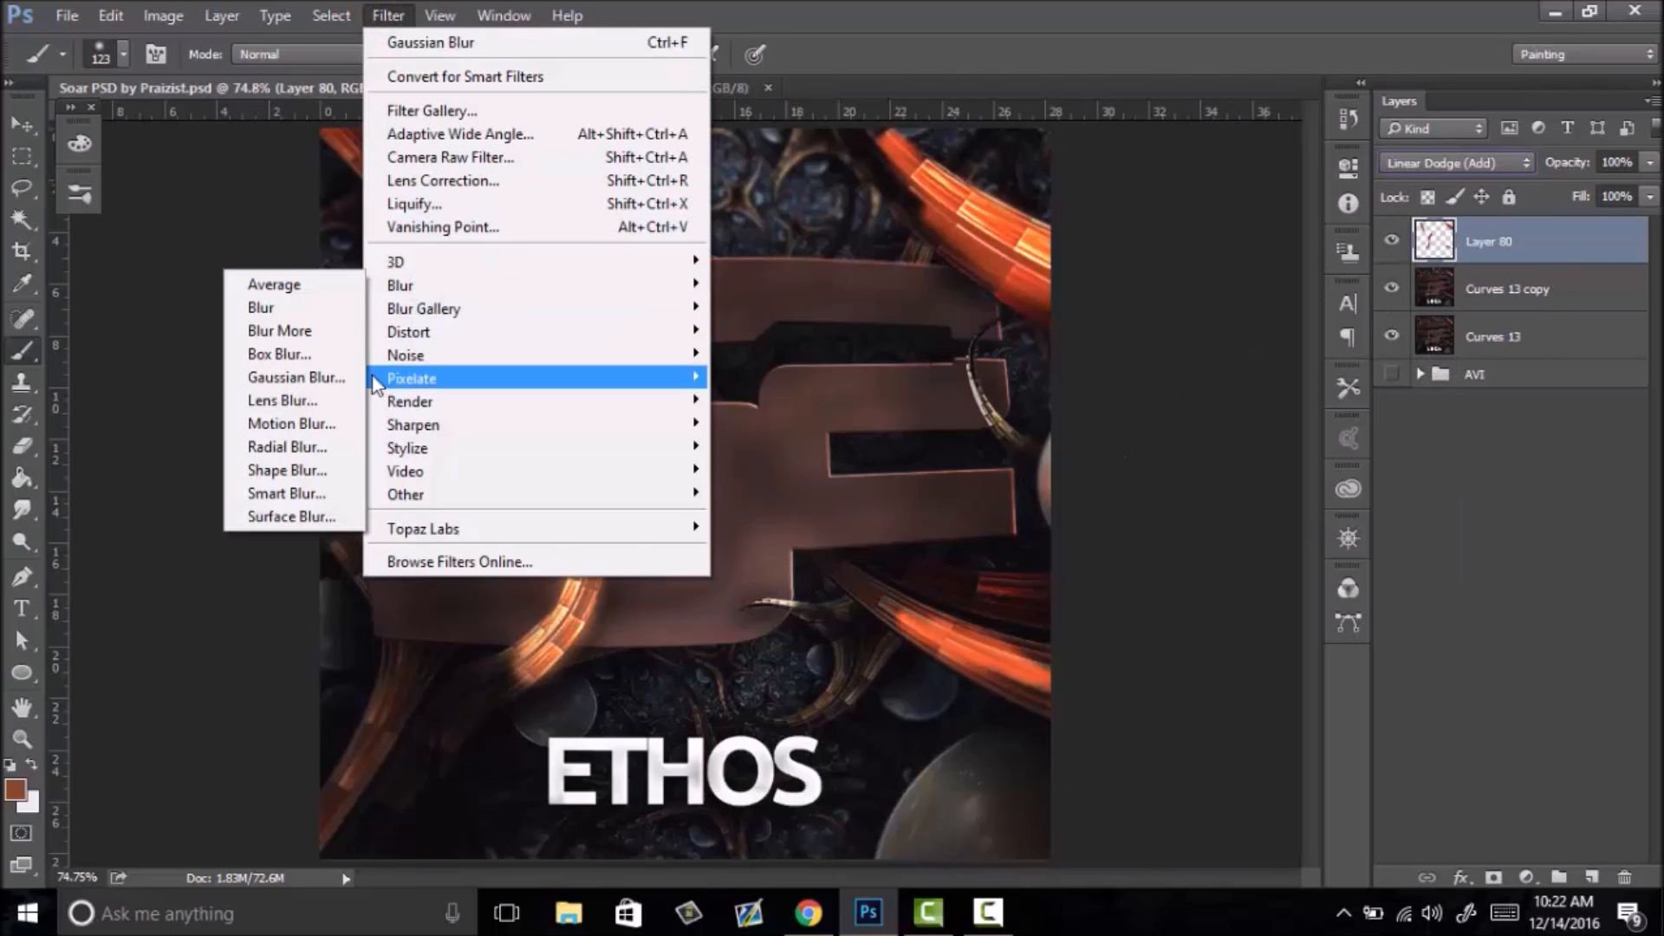
left_click(347, 377)
left_click_drag(1290, 846, 1301, 848)
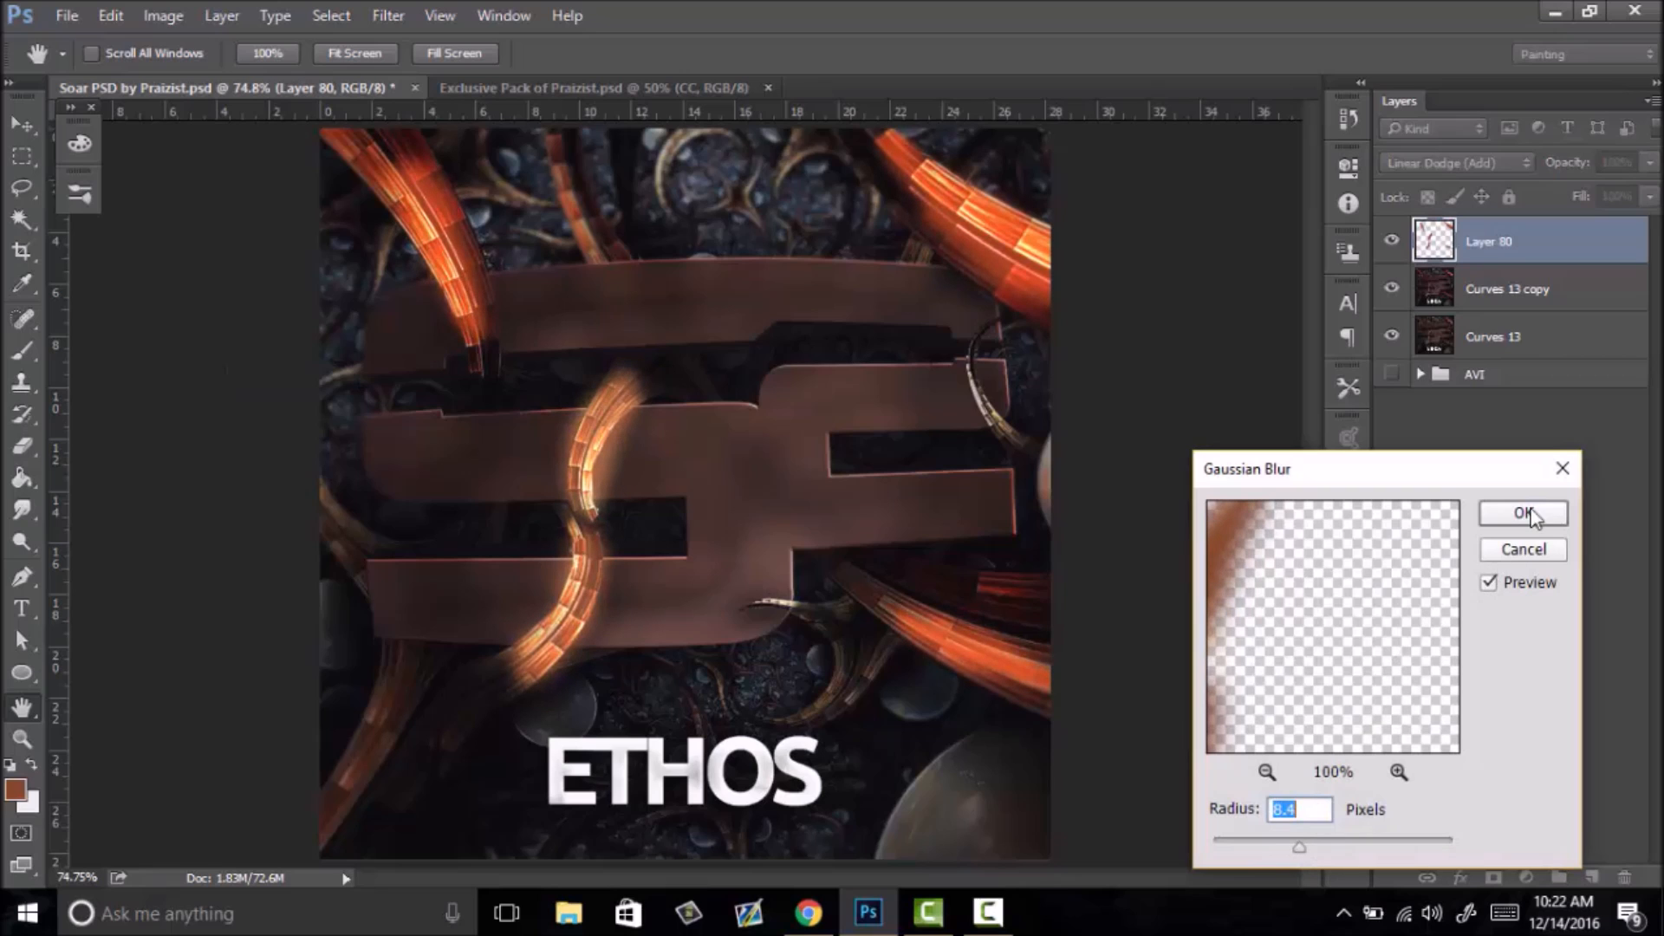
left_click(1524, 513)
- Reduce the painted glow layer's opacity to 29% and check the whole artwork
key("z")
left_click_drag(724, 519, 810, 520)
left_click_drag(1569, 164, 1492, 191)
left_click_drag(860, 428, 768, 522)
right_click(768, 522)
left_click(771, 536)
- Paint more glow at the central strand's lower end and clean up the excess with the eraser
key("b")
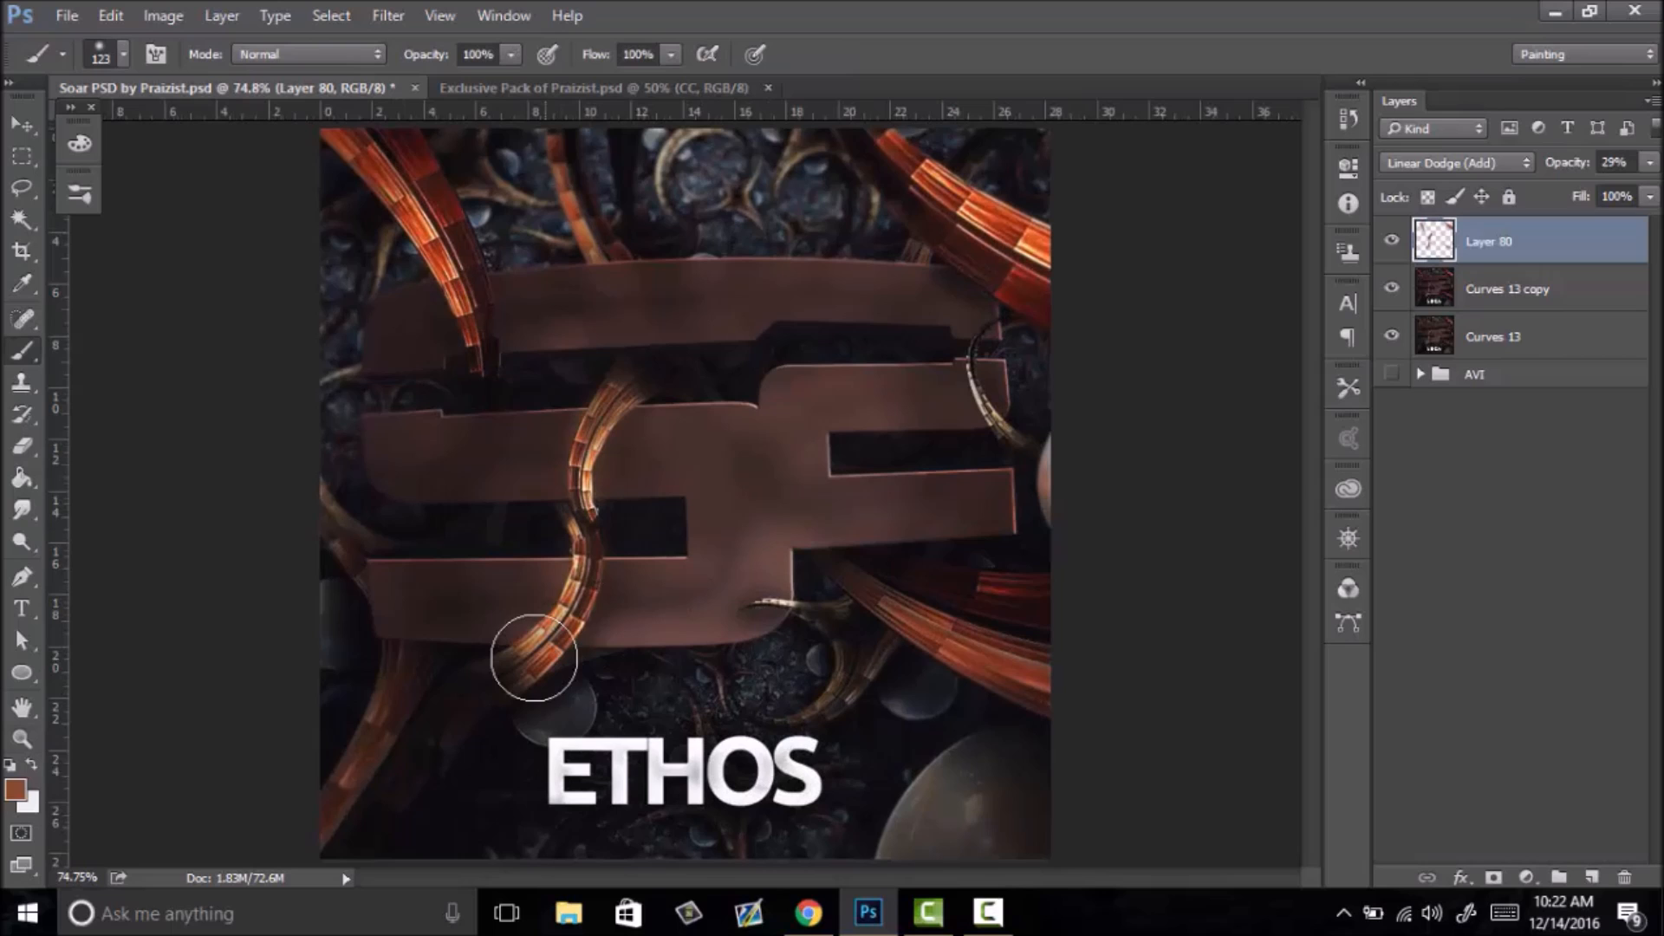
left_click_drag(496, 688, 505, 676)
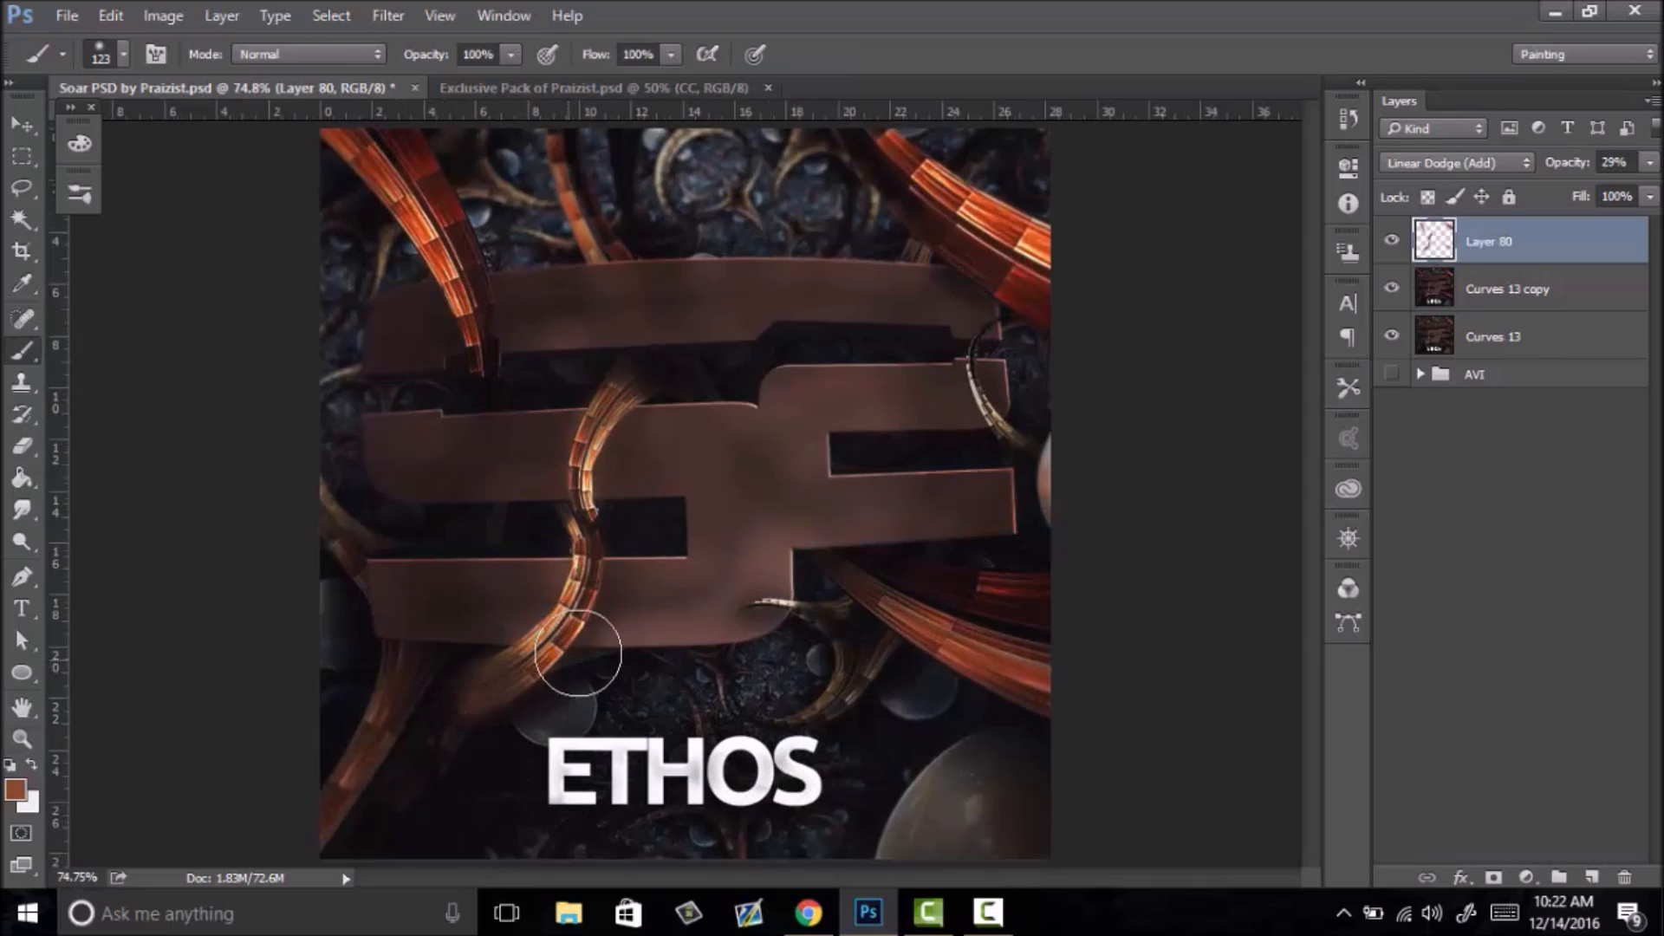
key("e")
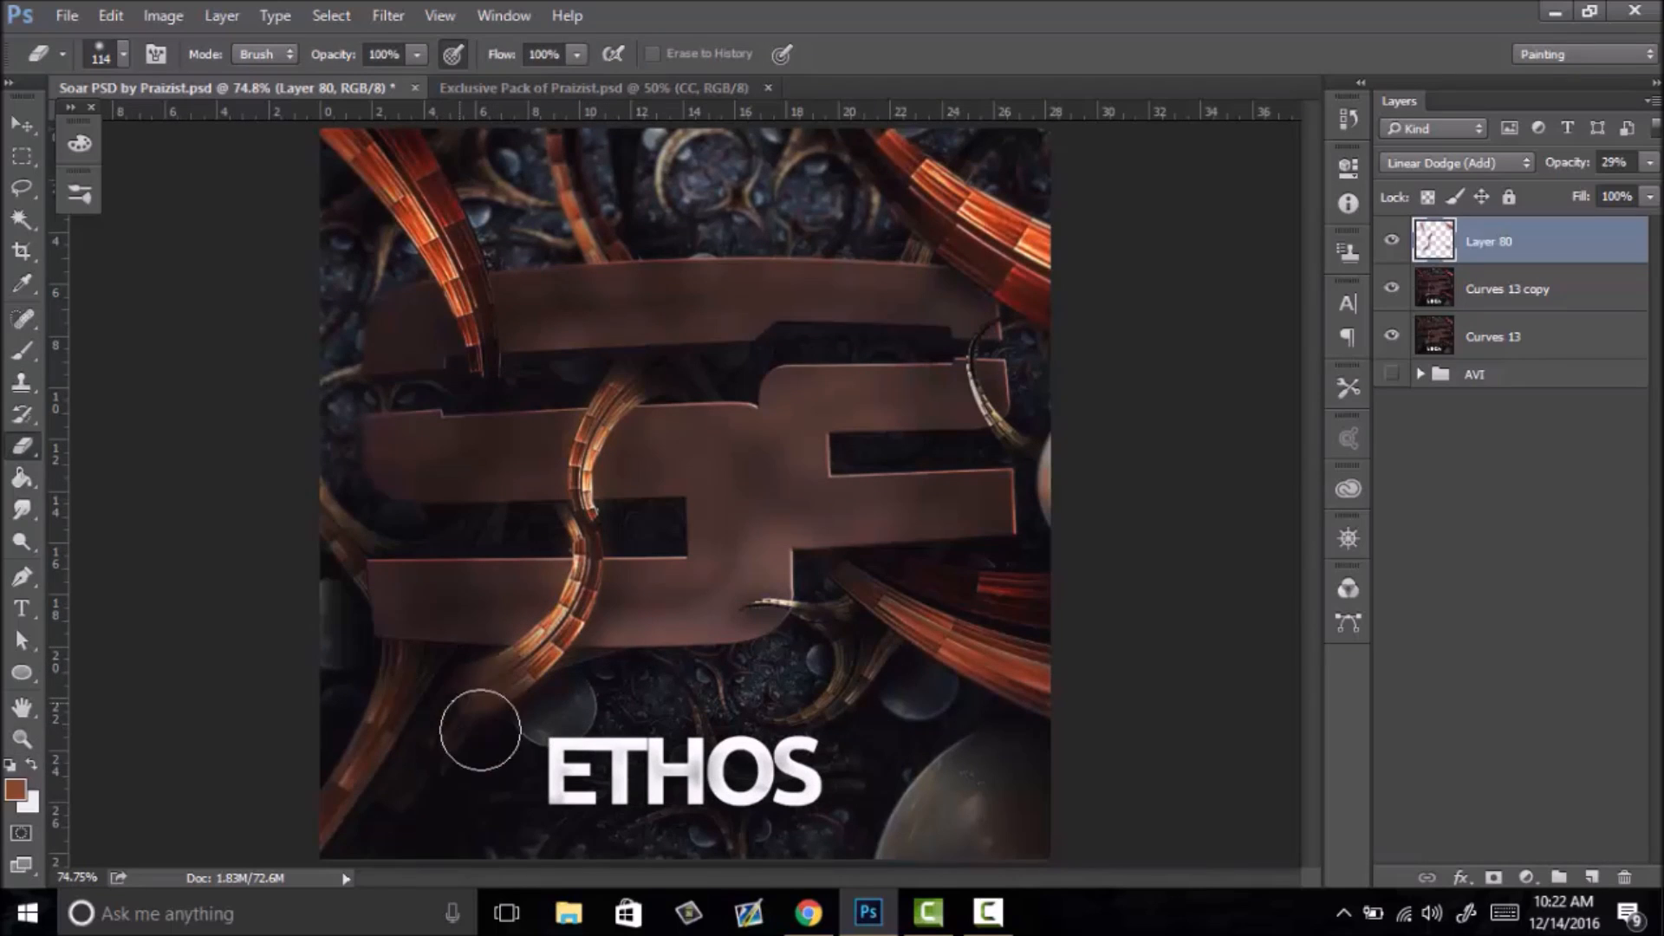
key("z")
left_click_drag(724, 617, 756, 539)
right_click(755, 539)
left_click(792, 554)
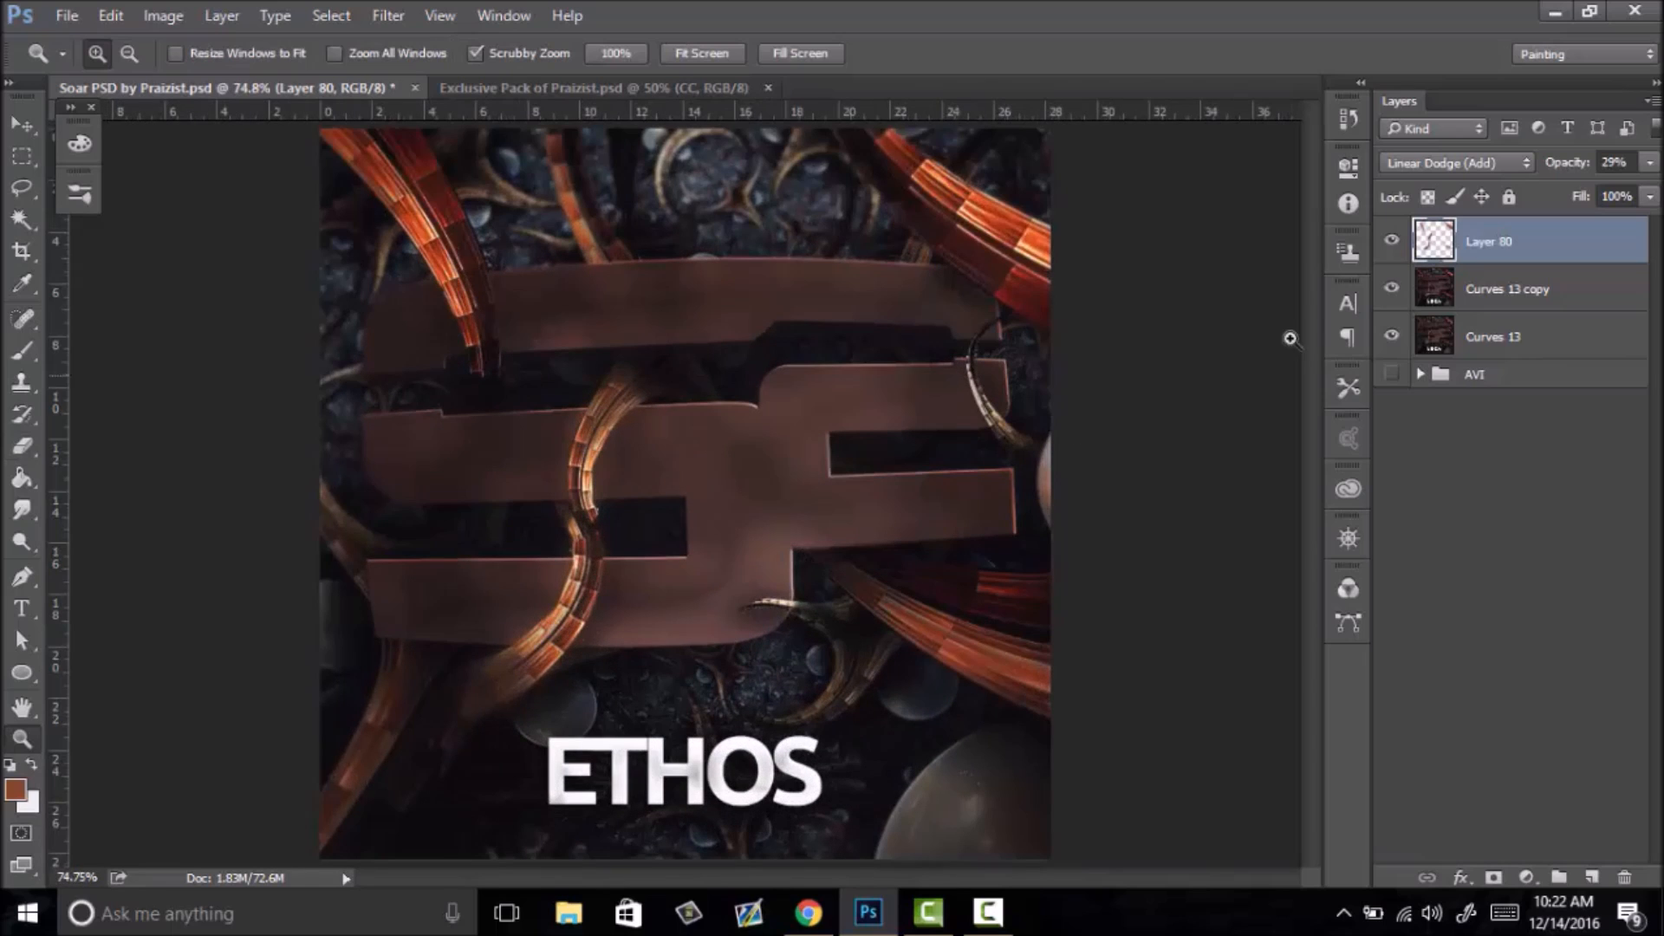
- Compare the artwork with and without the glow layer and reapply the last Gaussian Blur to it
left_click(1392, 242)
left_click(1393, 243)
left_click(392, 18)
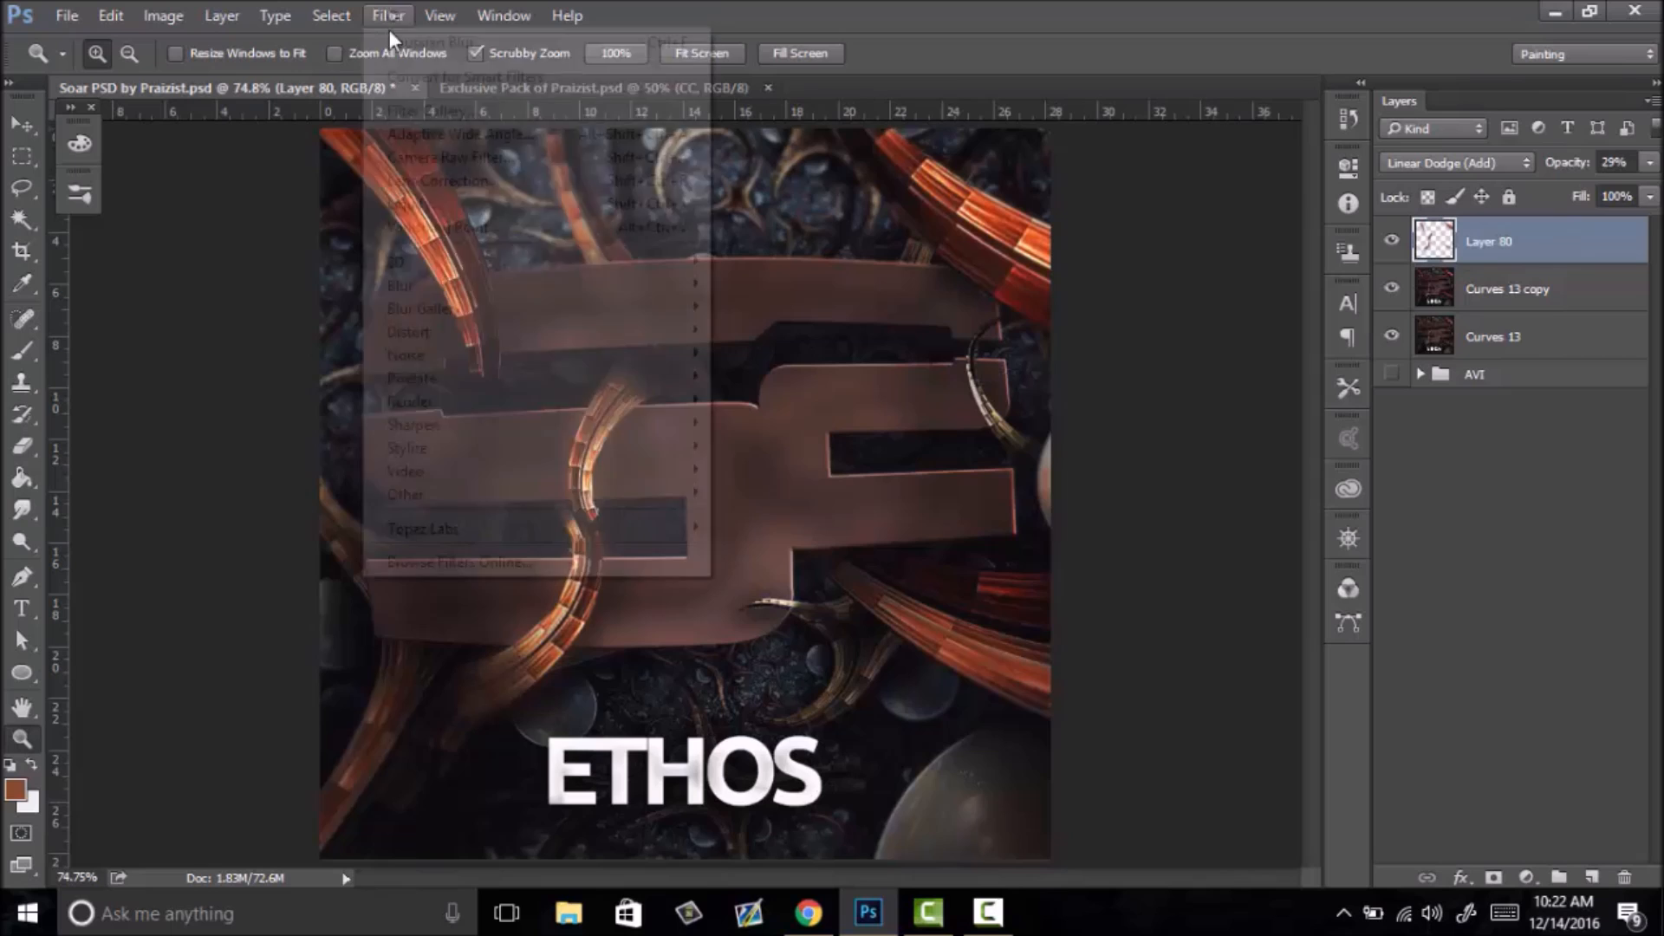
left_click(408, 46)
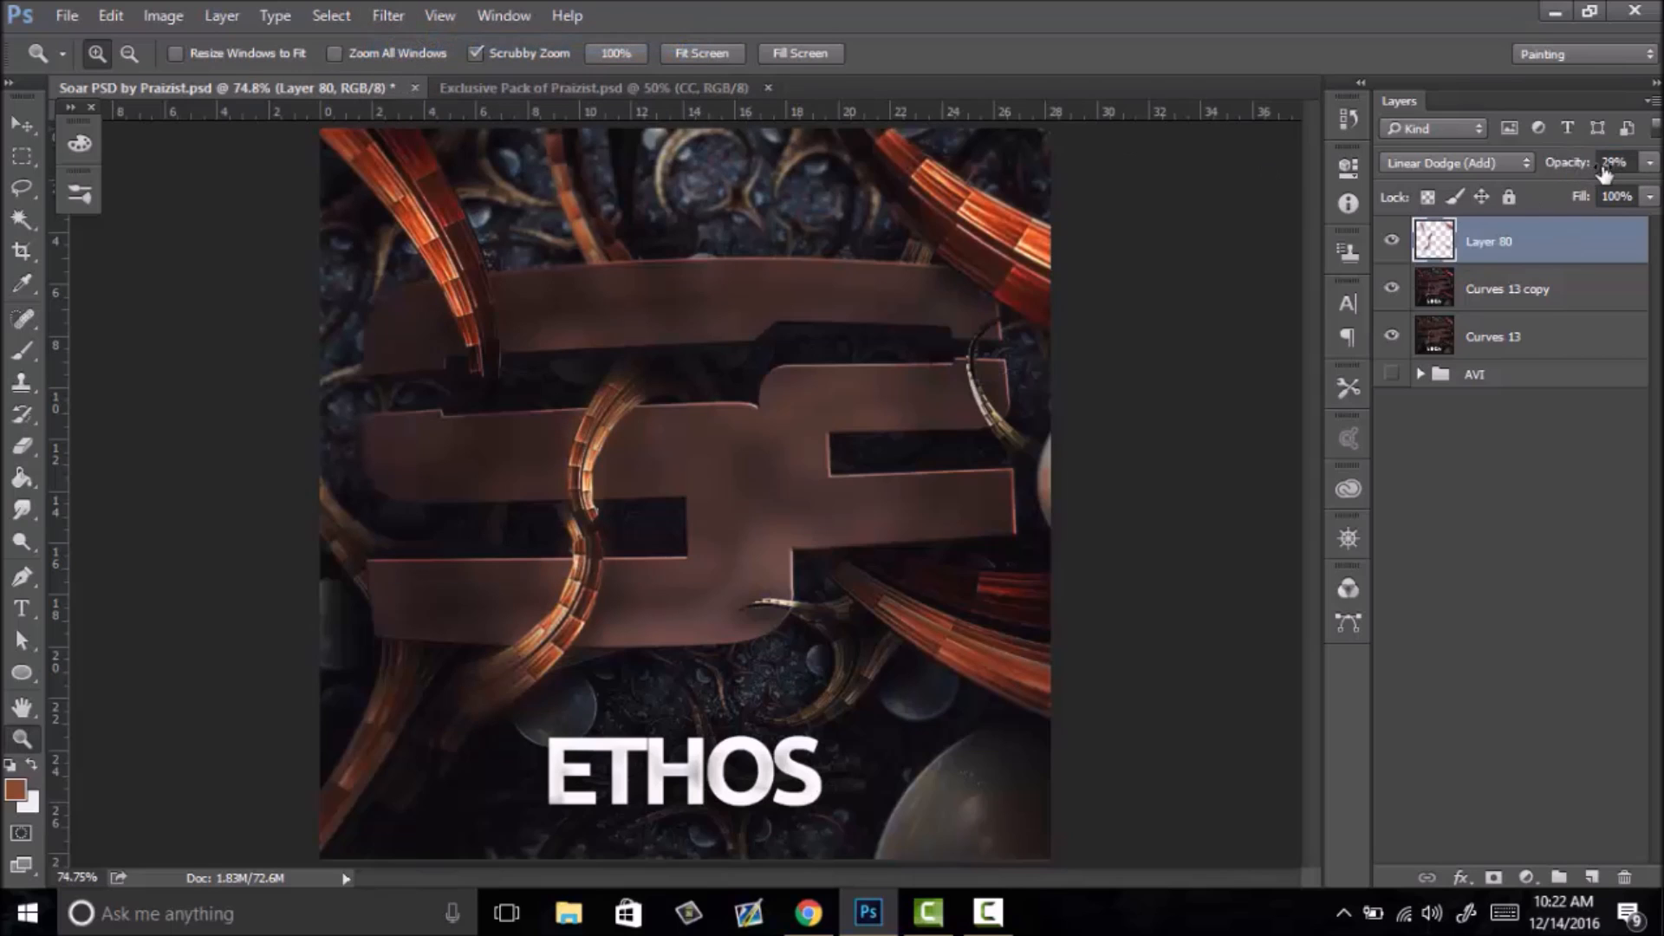
- Raise the painted glow layer's opacity to 69% and check the effect on the whole artwork
left_click_drag(1605, 174, 1616, 173)
left_click_drag(842, 431, 770, 467)
right_click(771, 467)
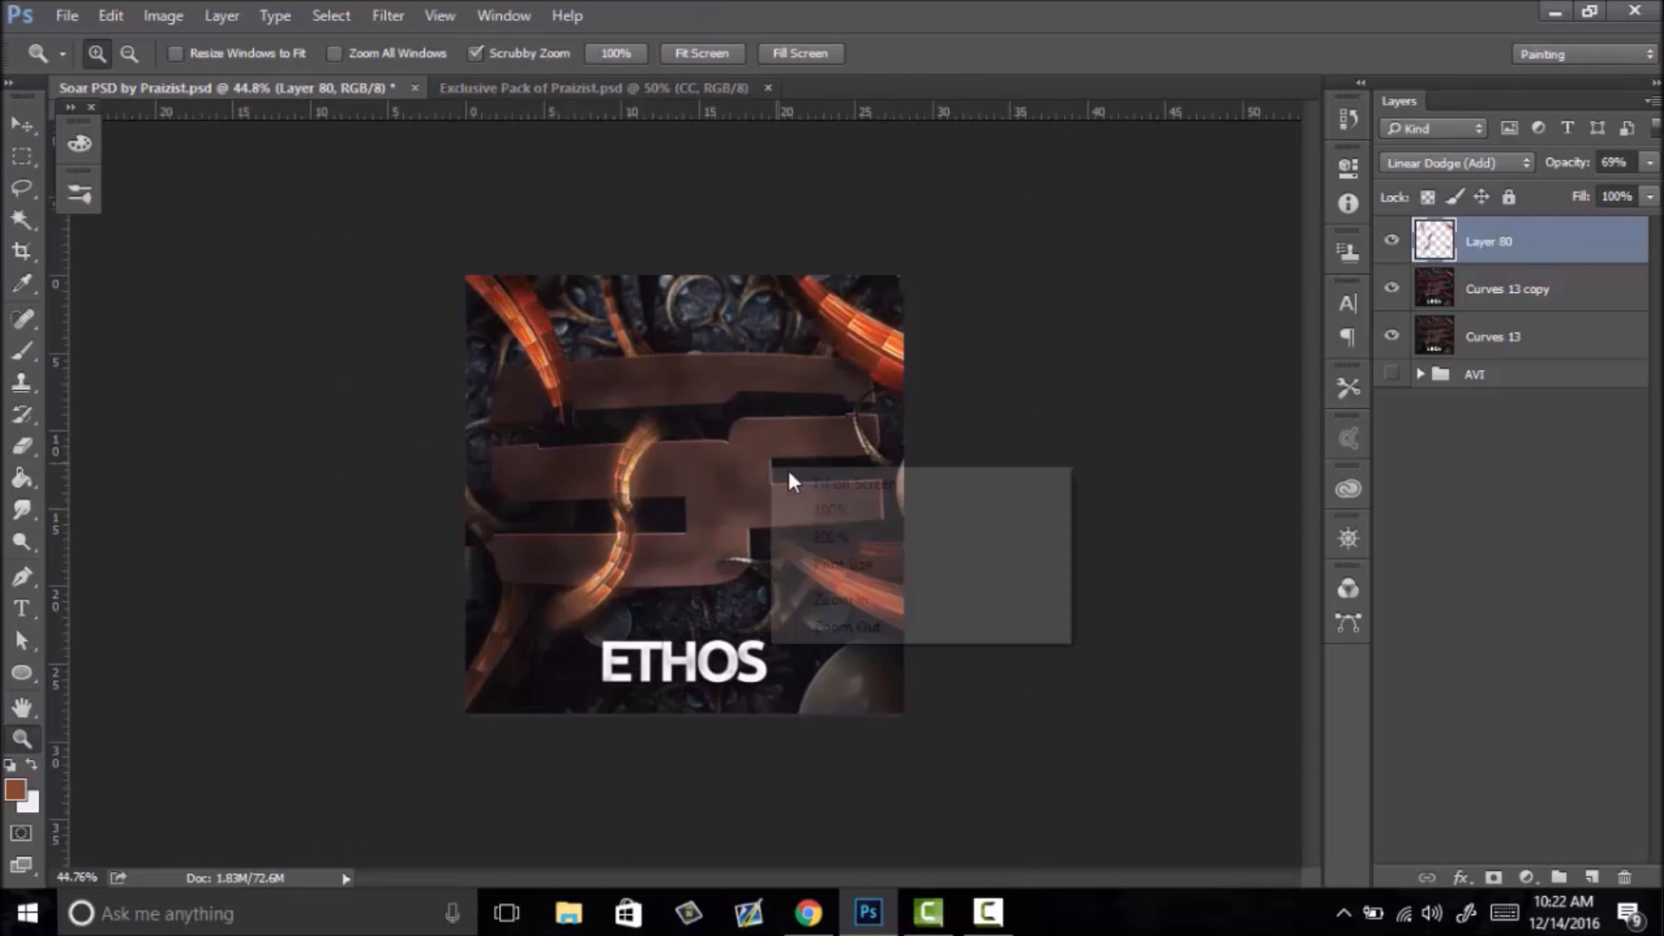
left_click(792, 485)
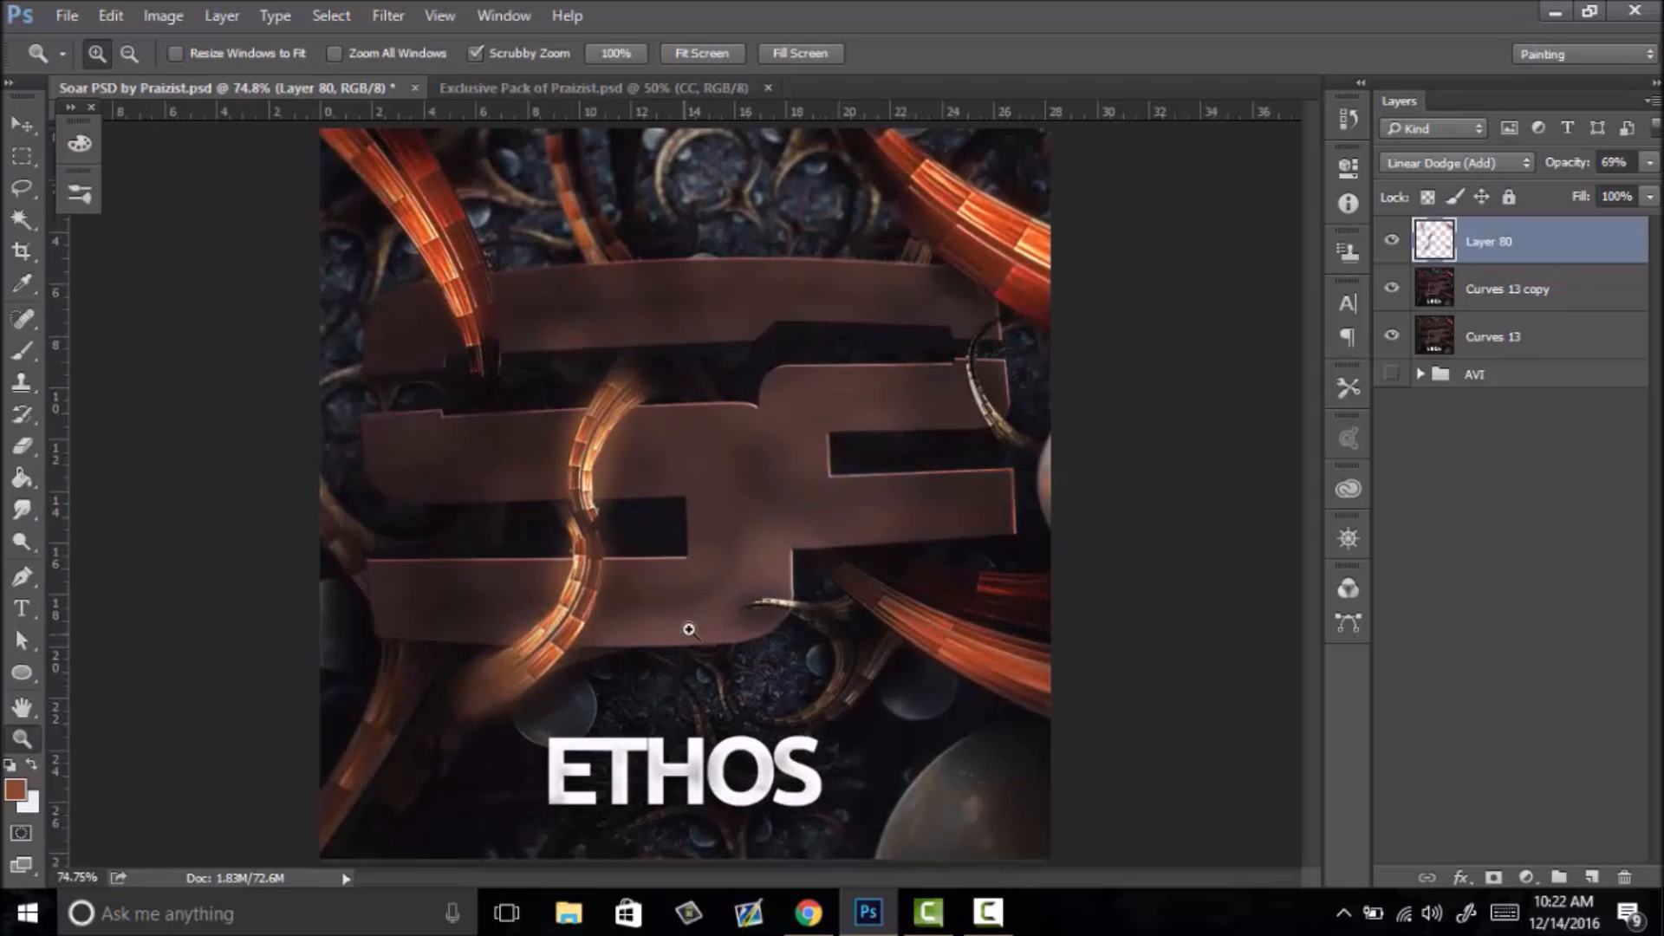
- Erase the excess glow around the central strand's lower end and check the result at full view
key("e")
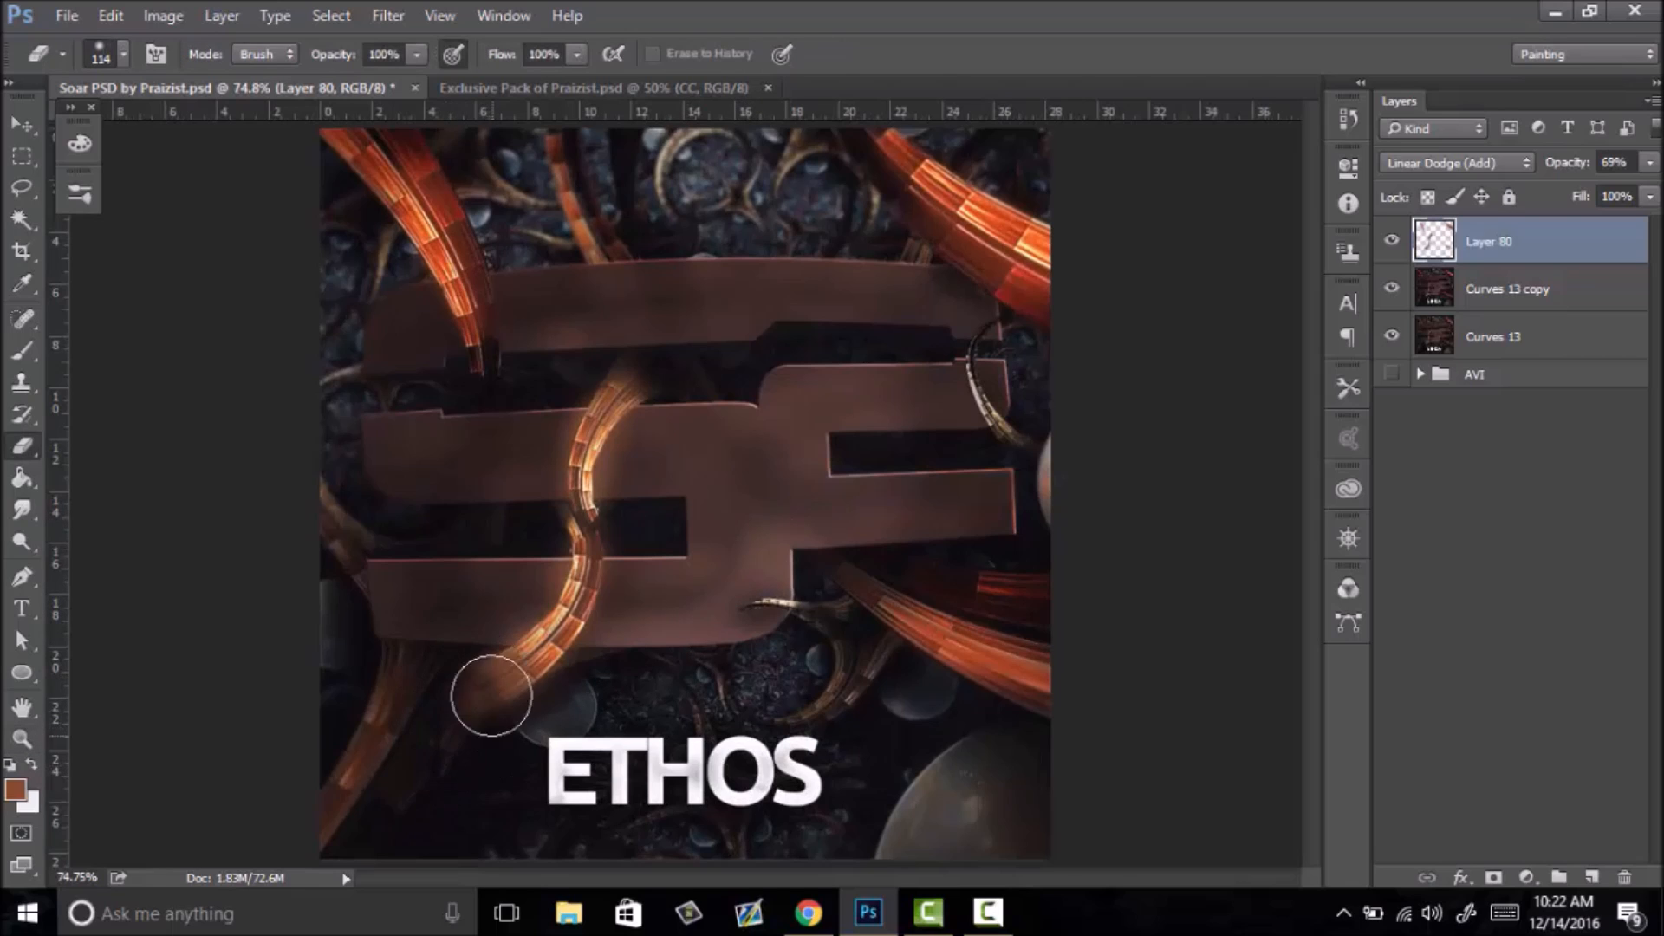
mouse_move(439, 735)
left_mouse_down()
mouse_move(470, 777)
mouse_move(487, 747)
mouse_move(479, 667)
mouse_move(479, 718)
mouse_move(459, 736)
mouse_move(503, 703)
mouse_move(394, 779)
left_mouse_up()
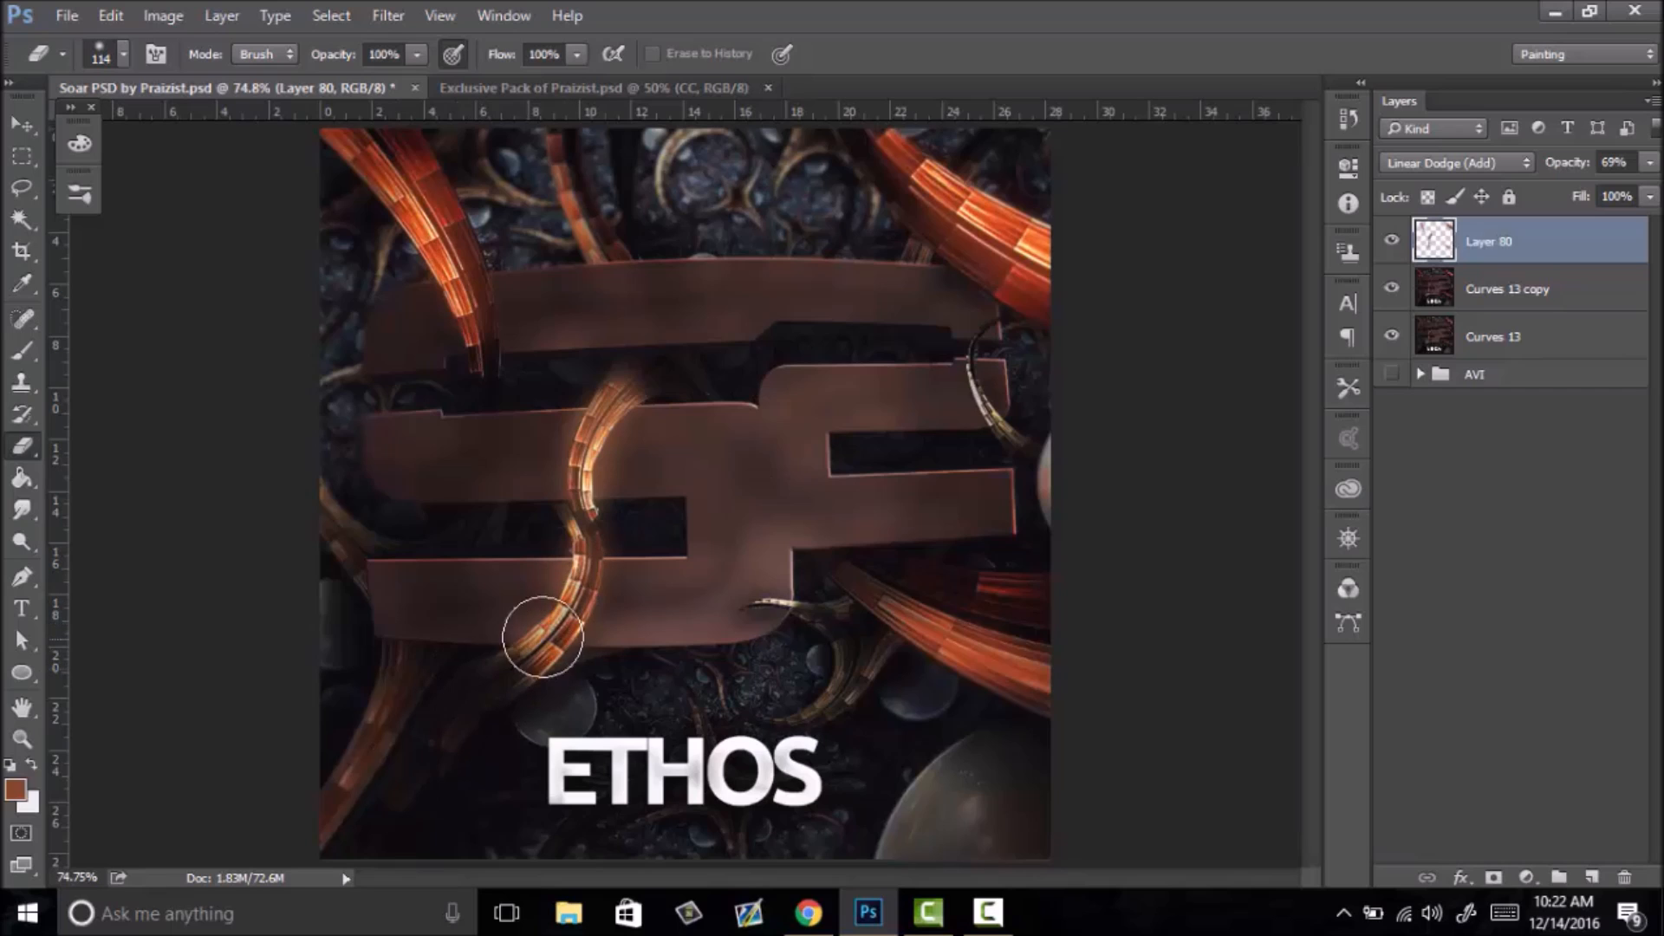
key("x")
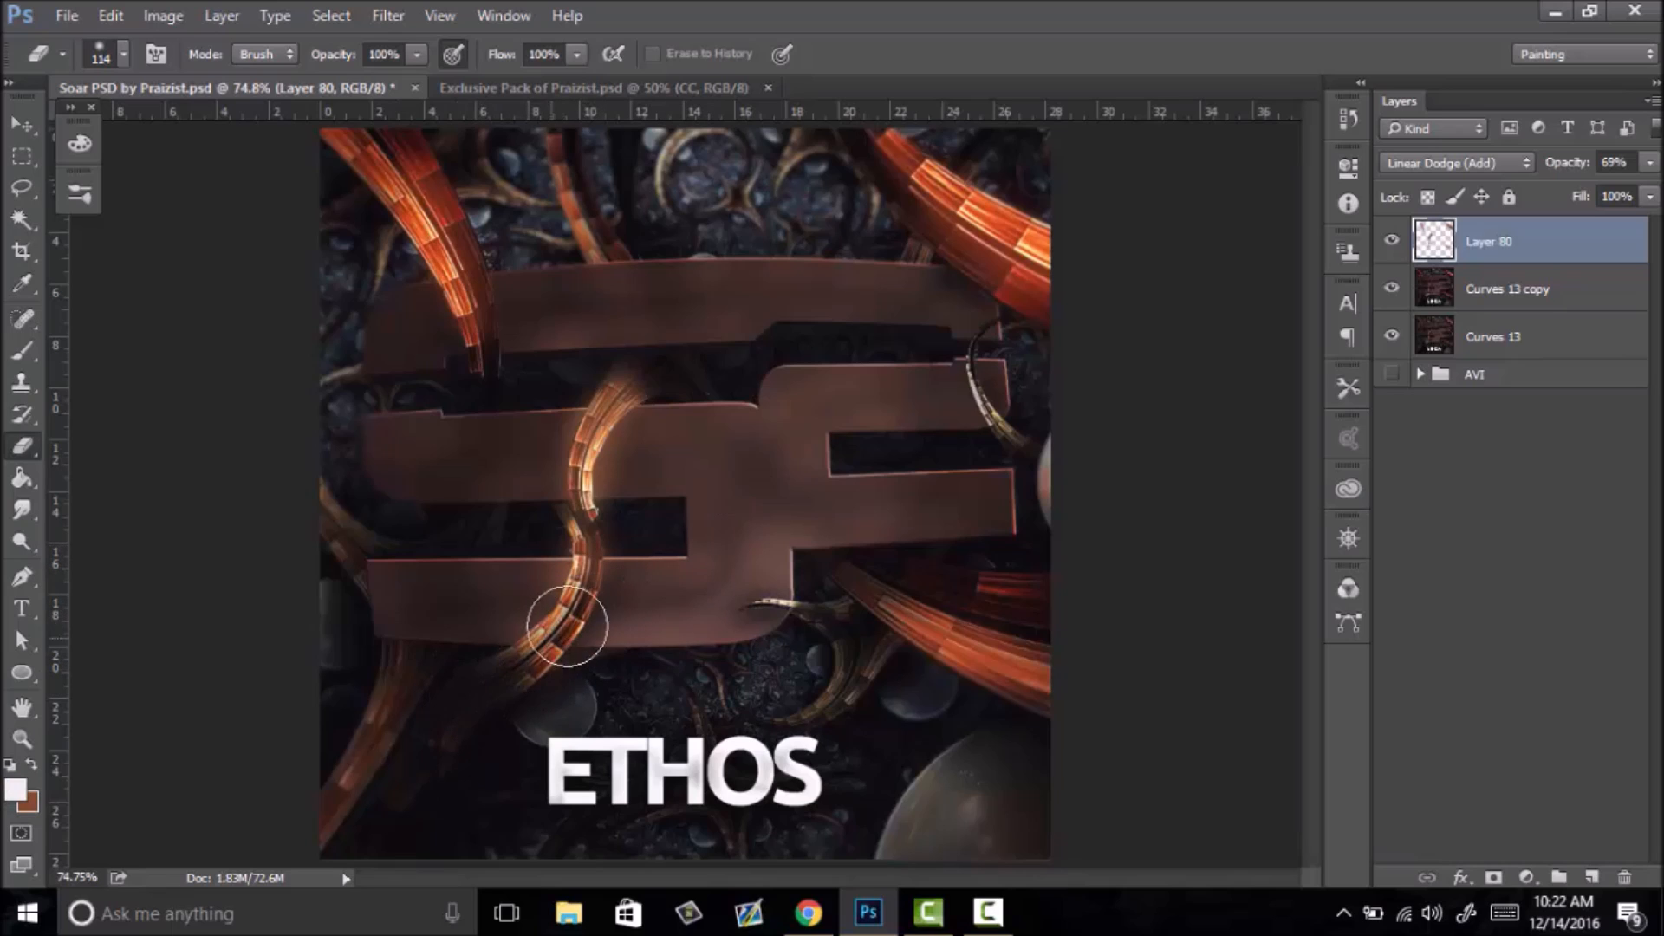
key("z")
mouse_move(668, 583)
left_mouse_down()
mouse_move(646, 576)
mouse_move(746, 552)
left_mouse_up()
right_click(736, 545)
left_click(747, 561)
- Erase the spilled glow at the central strand's upper end and reset the colours to black and white
key("e")
left_click_drag(621, 375, 595, 398)
key("x")
key("d")
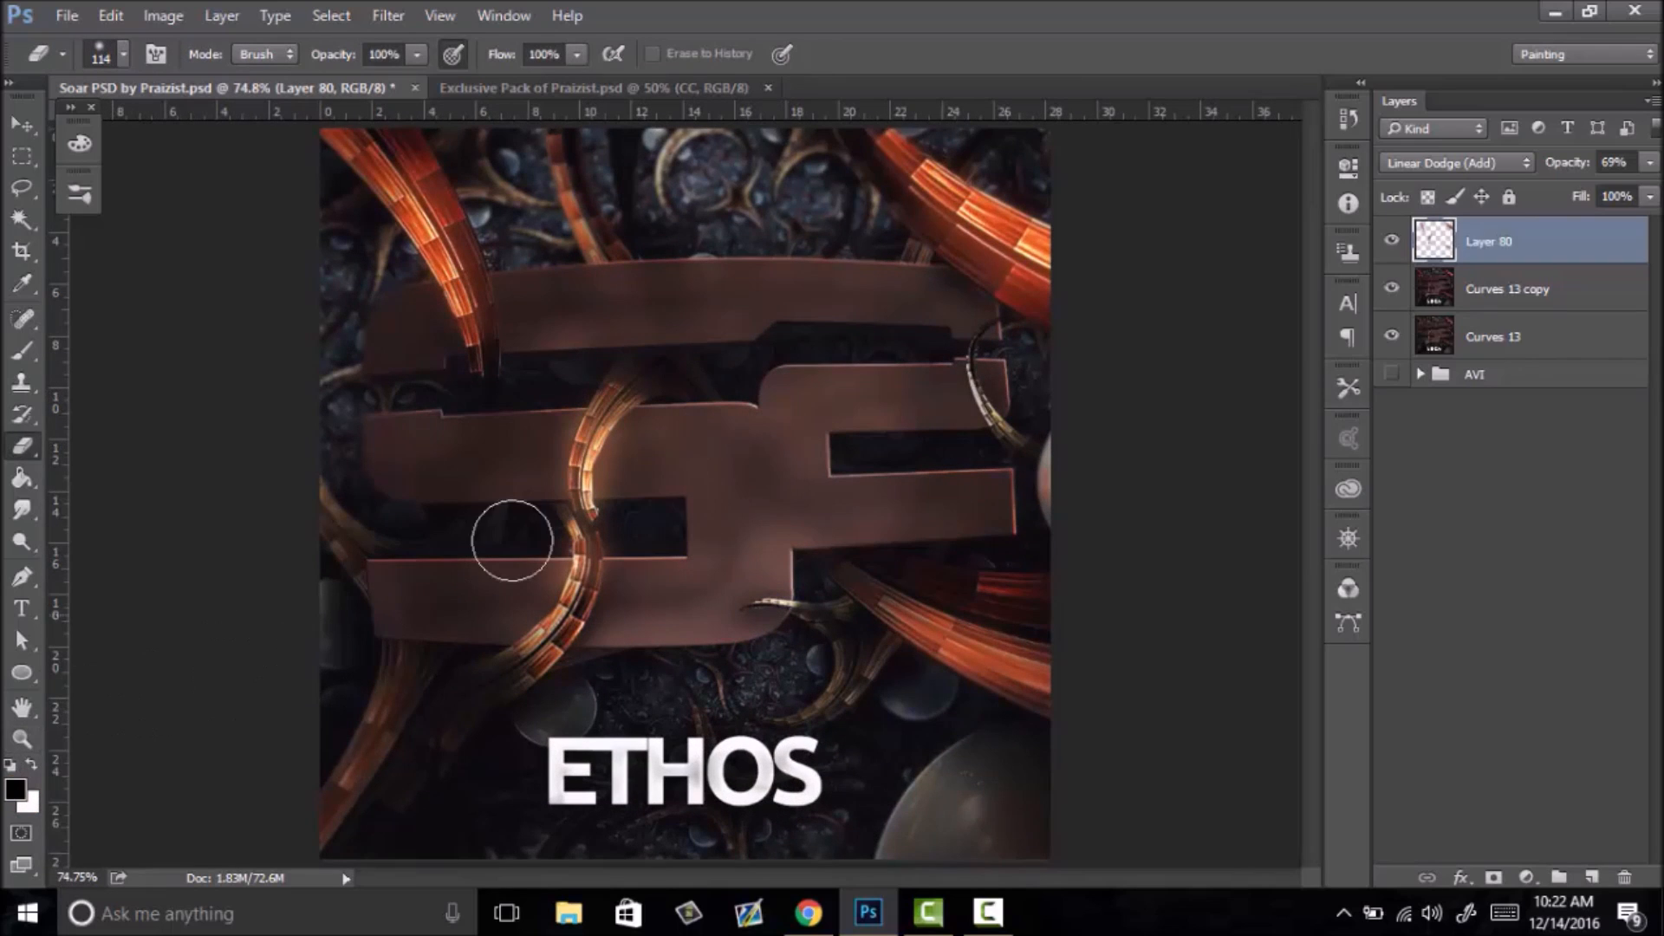
- Compare the artwork with and without the glow layer, both reduced and fitted to the screen
key("z")
left_click_drag(524, 631, 725, 542)
right_click(724, 543)
left_click(754, 561)
left_click(1392, 241)
left_click(1392, 241)
left_click_drag(850, 448, 805, 511)
right_click(805, 511)
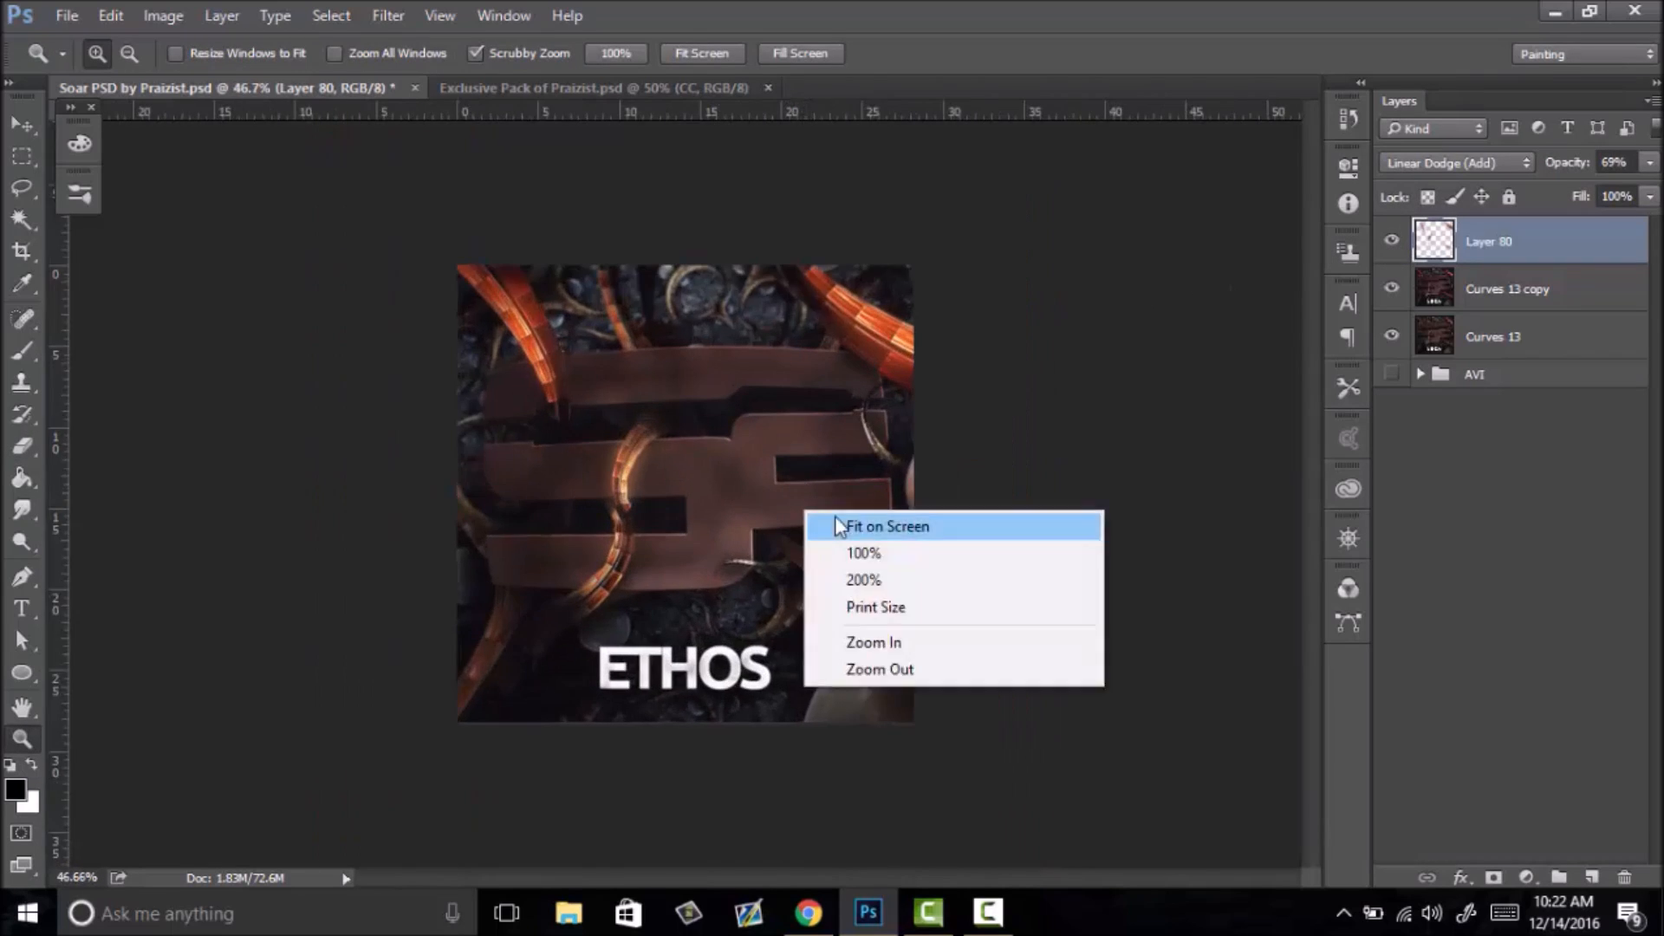
left_click(875, 526)
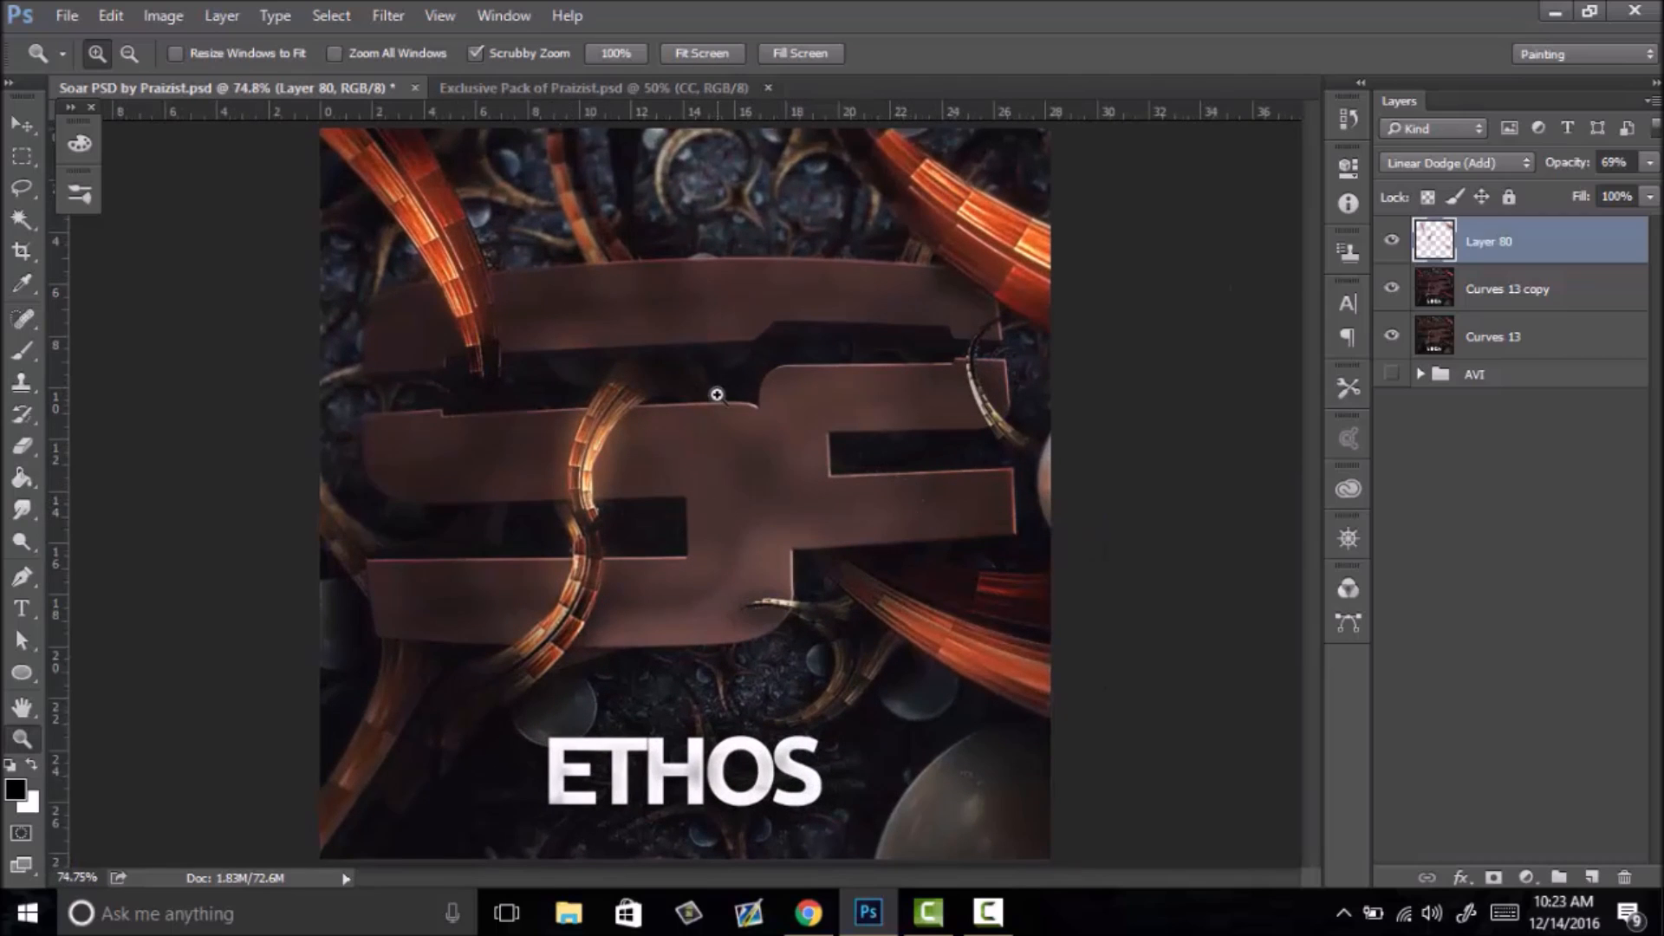
- Copy the first flare from the Flares group of Exclusive Pack of Praizist.psd into the ETHOS artwork
left_click(627, 87)
left_click(1503, 265)
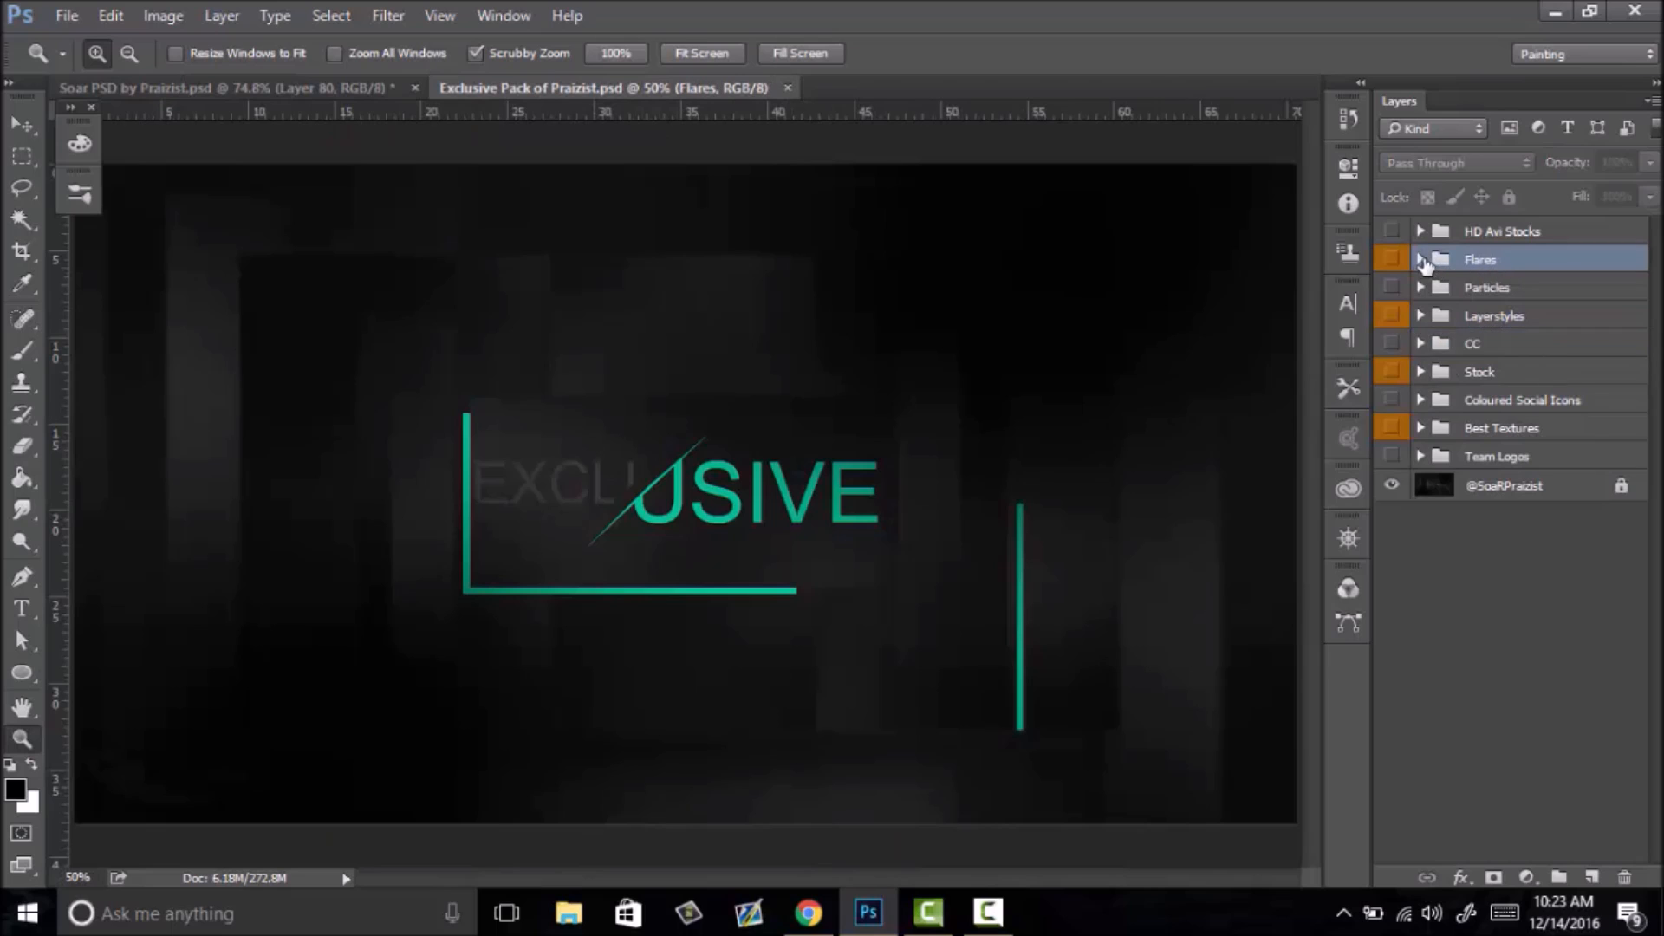
left_click(1421, 259)
left_click(1392, 260)
left_click(1393, 287)
left_click(1458, 297)
key("v")
left_click_drag(856, 479, 837, 379)
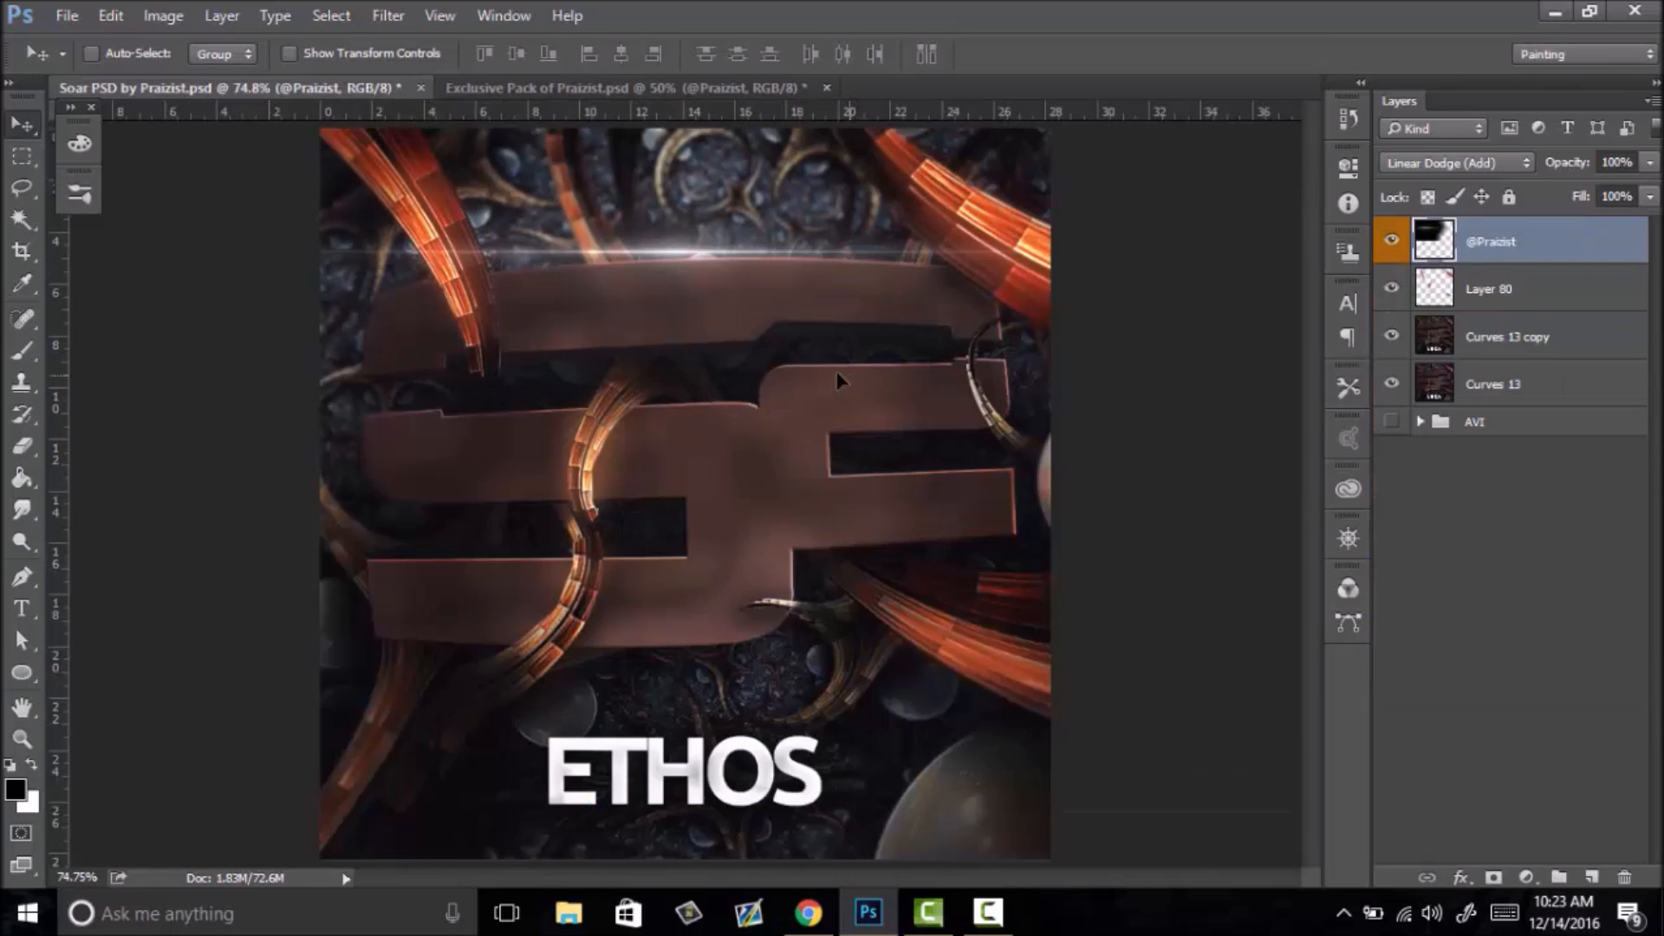
- Scale the flare down to about 45% and place it on the middle of the logo's upper edge
key("ctrl+t")
left_click_drag(959, 325, 876, 500)
left_click_drag(1046, 171, 595, 434)
left_click_drag(507, 556, 830, 264)
left_click_drag(972, 309, 985, 285)
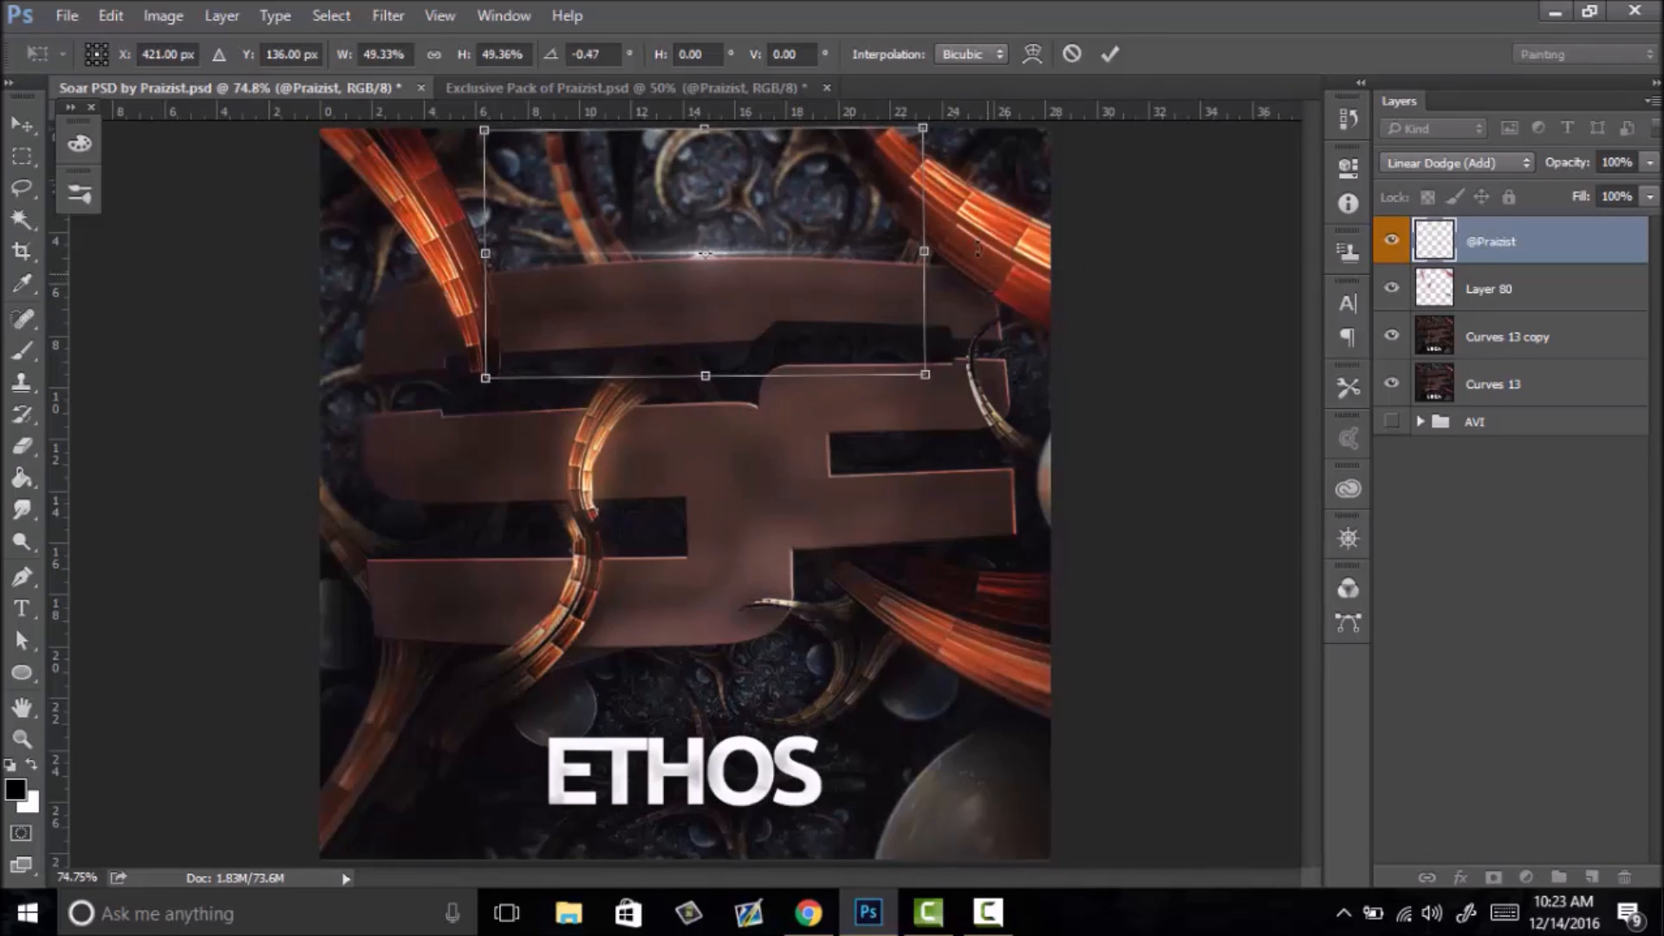
left_click_drag(929, 130, 906, 139)
left_click_drag(788, 251, 810, 266)
- Warp the flare to follow the logo's curved upper edge and apply the transformation
right_click(817, 313)
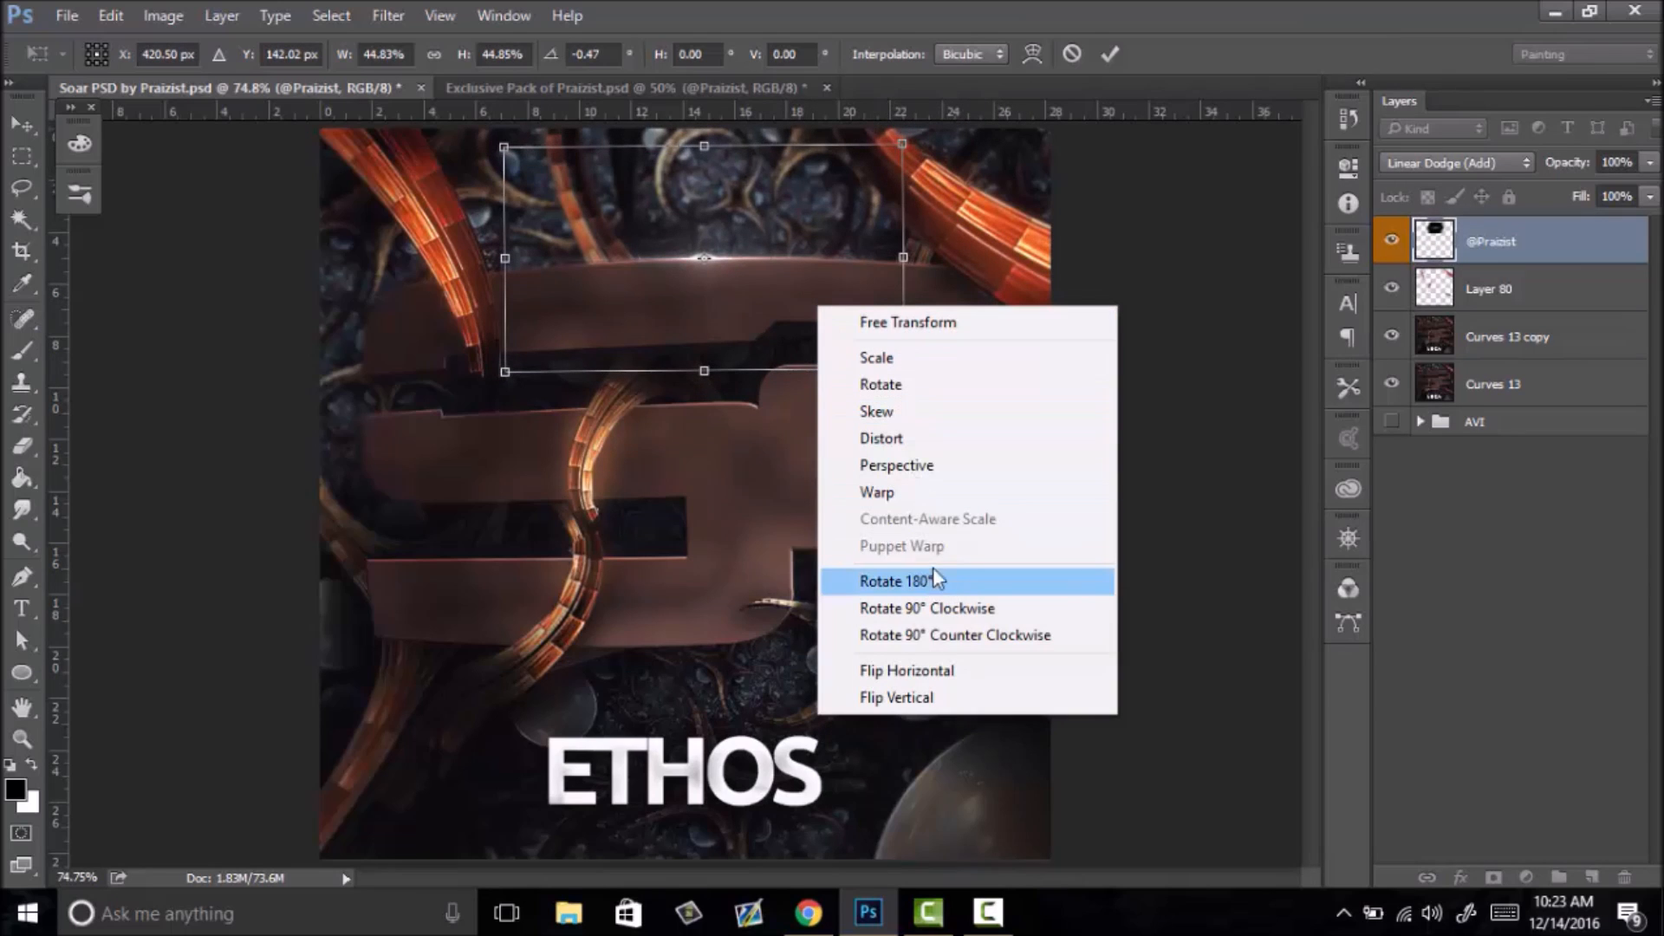
left_click(891, 493)
left_click_drag(708, 267, 696, 272)
key("Return")
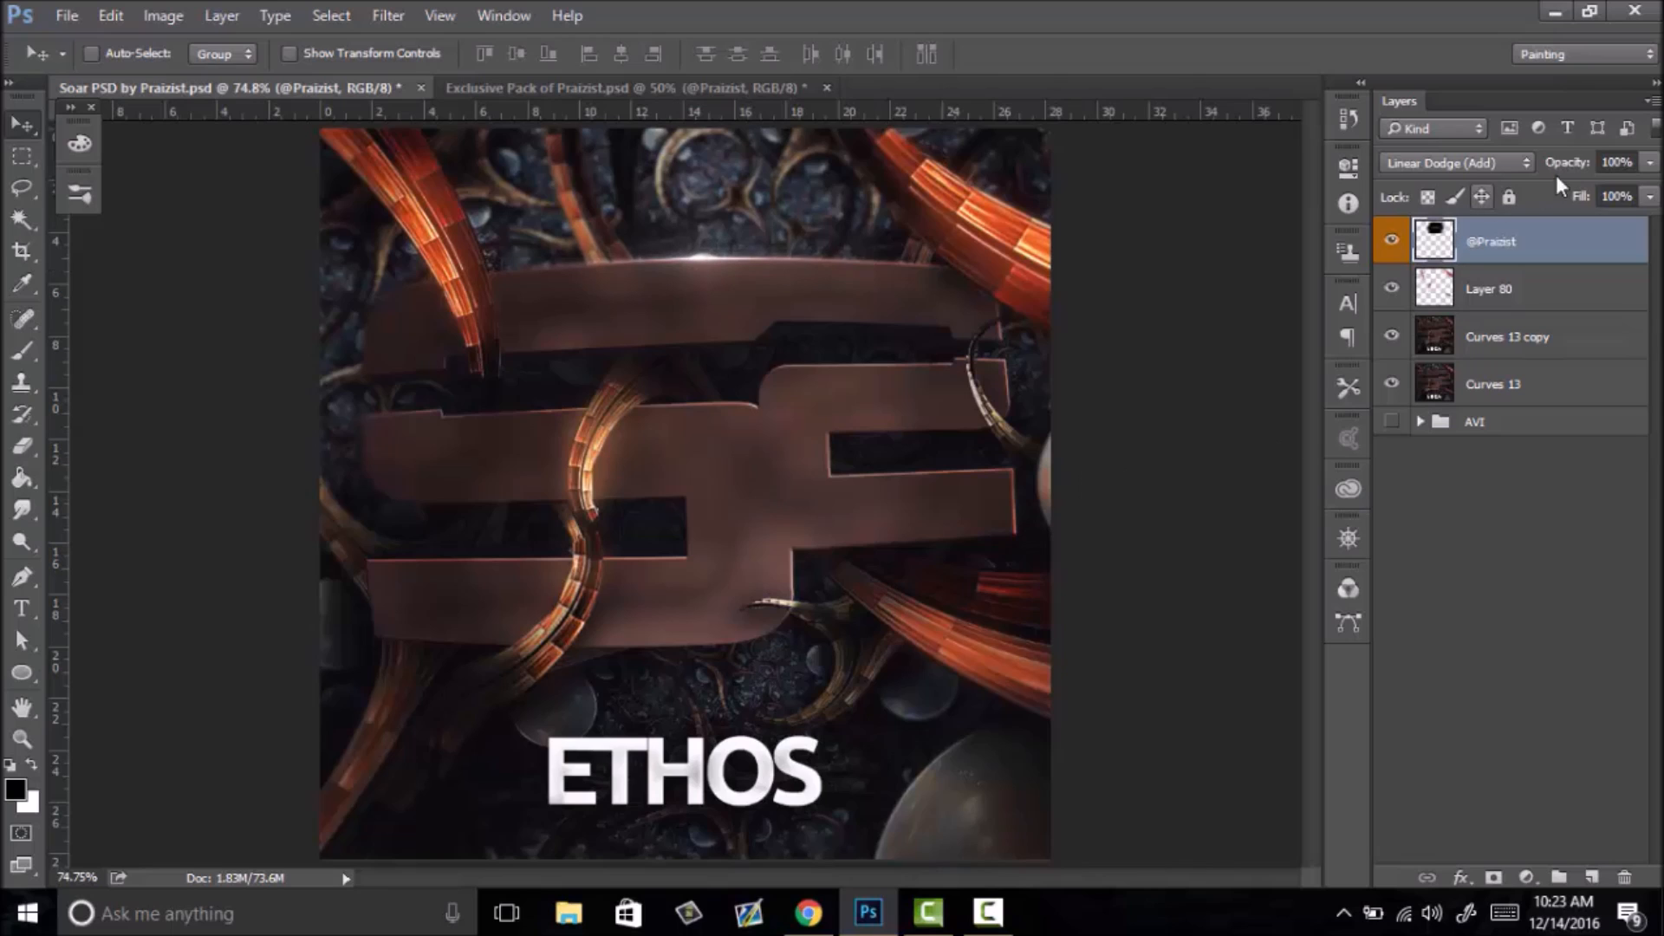
- Reduce the flare layer's opacity to 42% and inspect it on the logo's edge and in the full artwork
left_click_drag(1546, 168, 1525, 171)
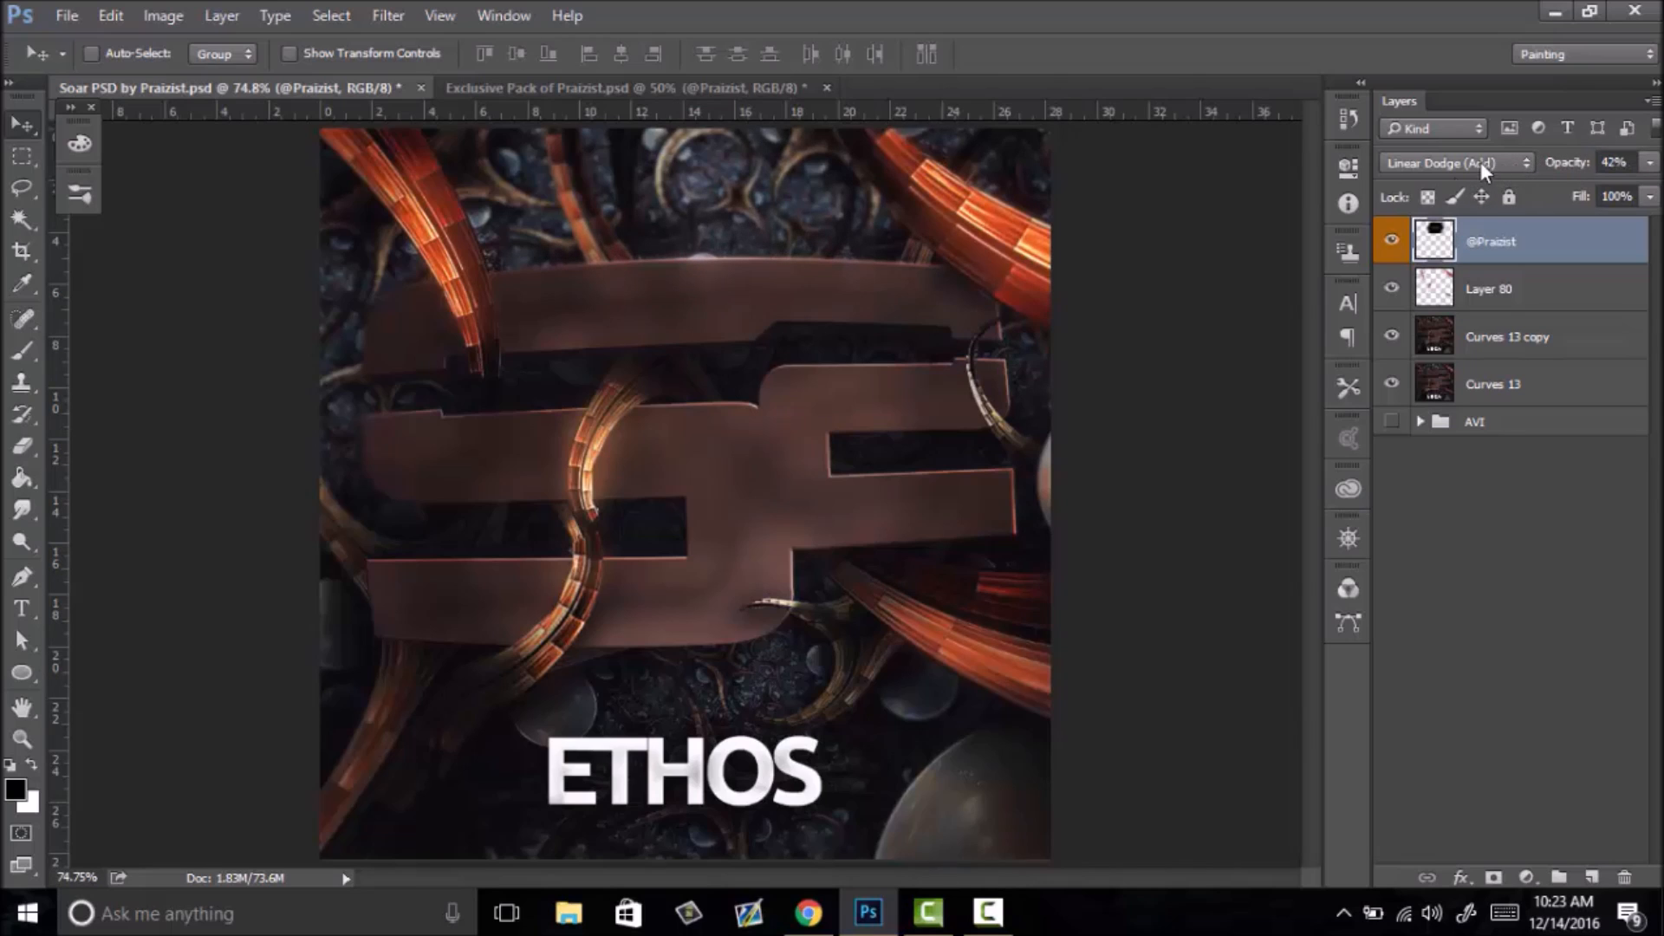
key("z")
left_click_drag(717, 261, 866, 284)
left_click_drag(834, 260, 648, 391)
left_click_drag(759, 492, 706, 518)
right_click(750, 513)
left_click(794, 527)
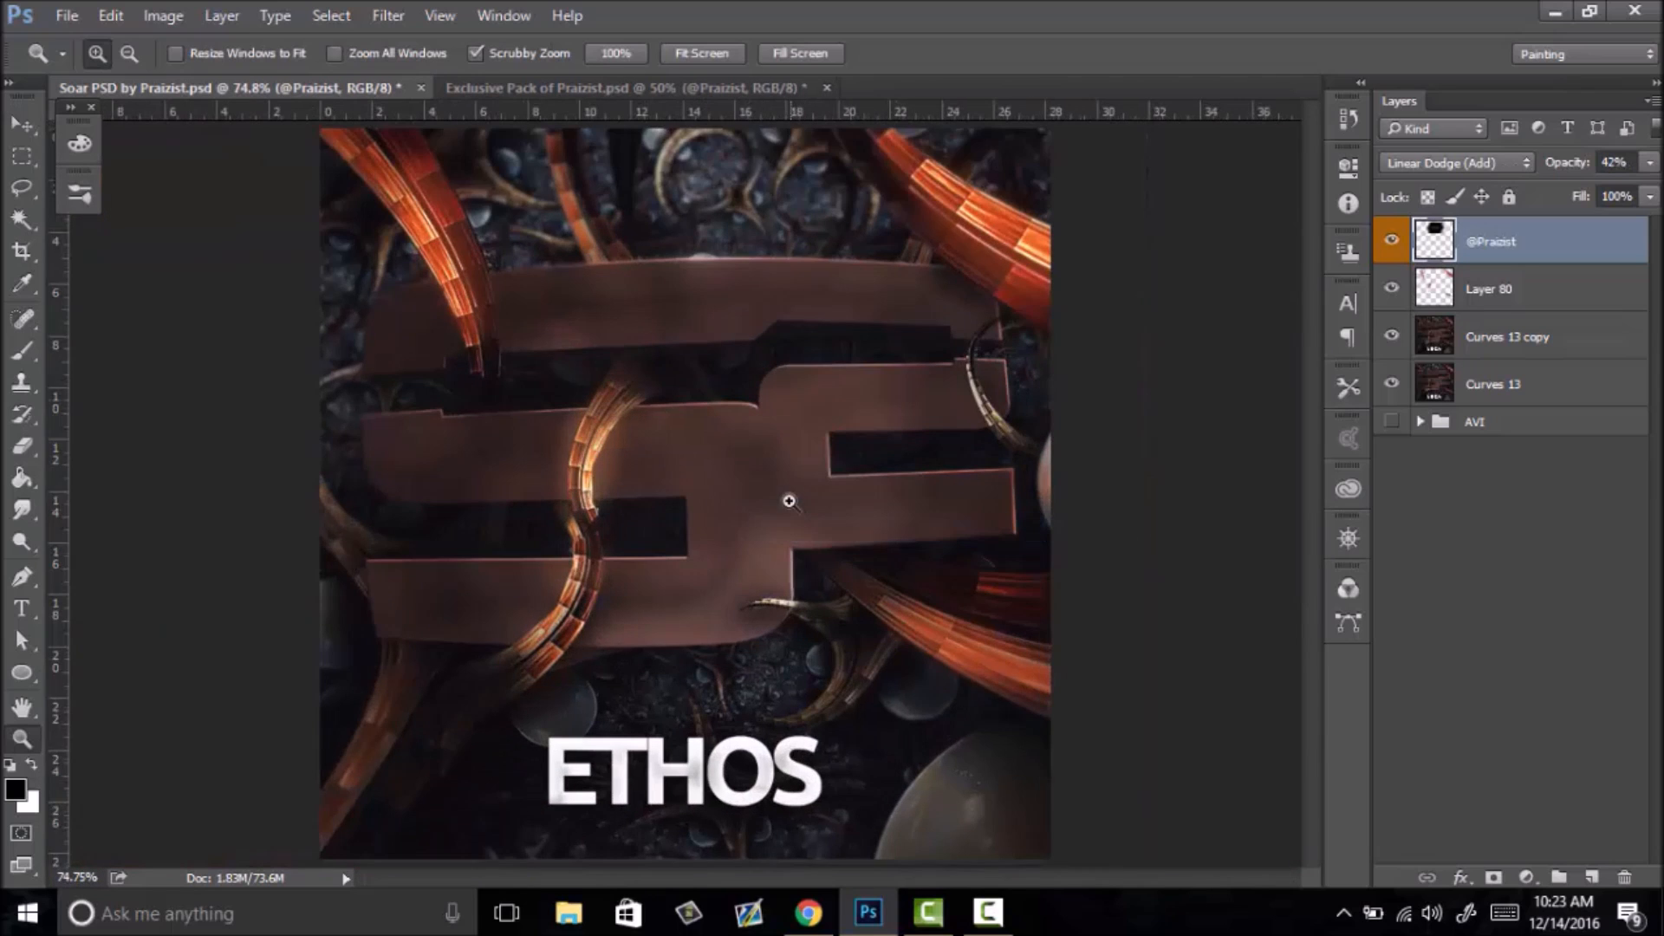
- Examine the overall artwork and the flare on the logo's upper edge at different magnifications
left_click(823, 537)
right_click(818, 507)
left_click(832, 535)
left_click_drag(818, 553, 750, 510)
right_click(750, 510)
left_click(791, 523)
left_click_drag(743, 279, 815, 271)
left_click_drag(889, 437, 792, 555)
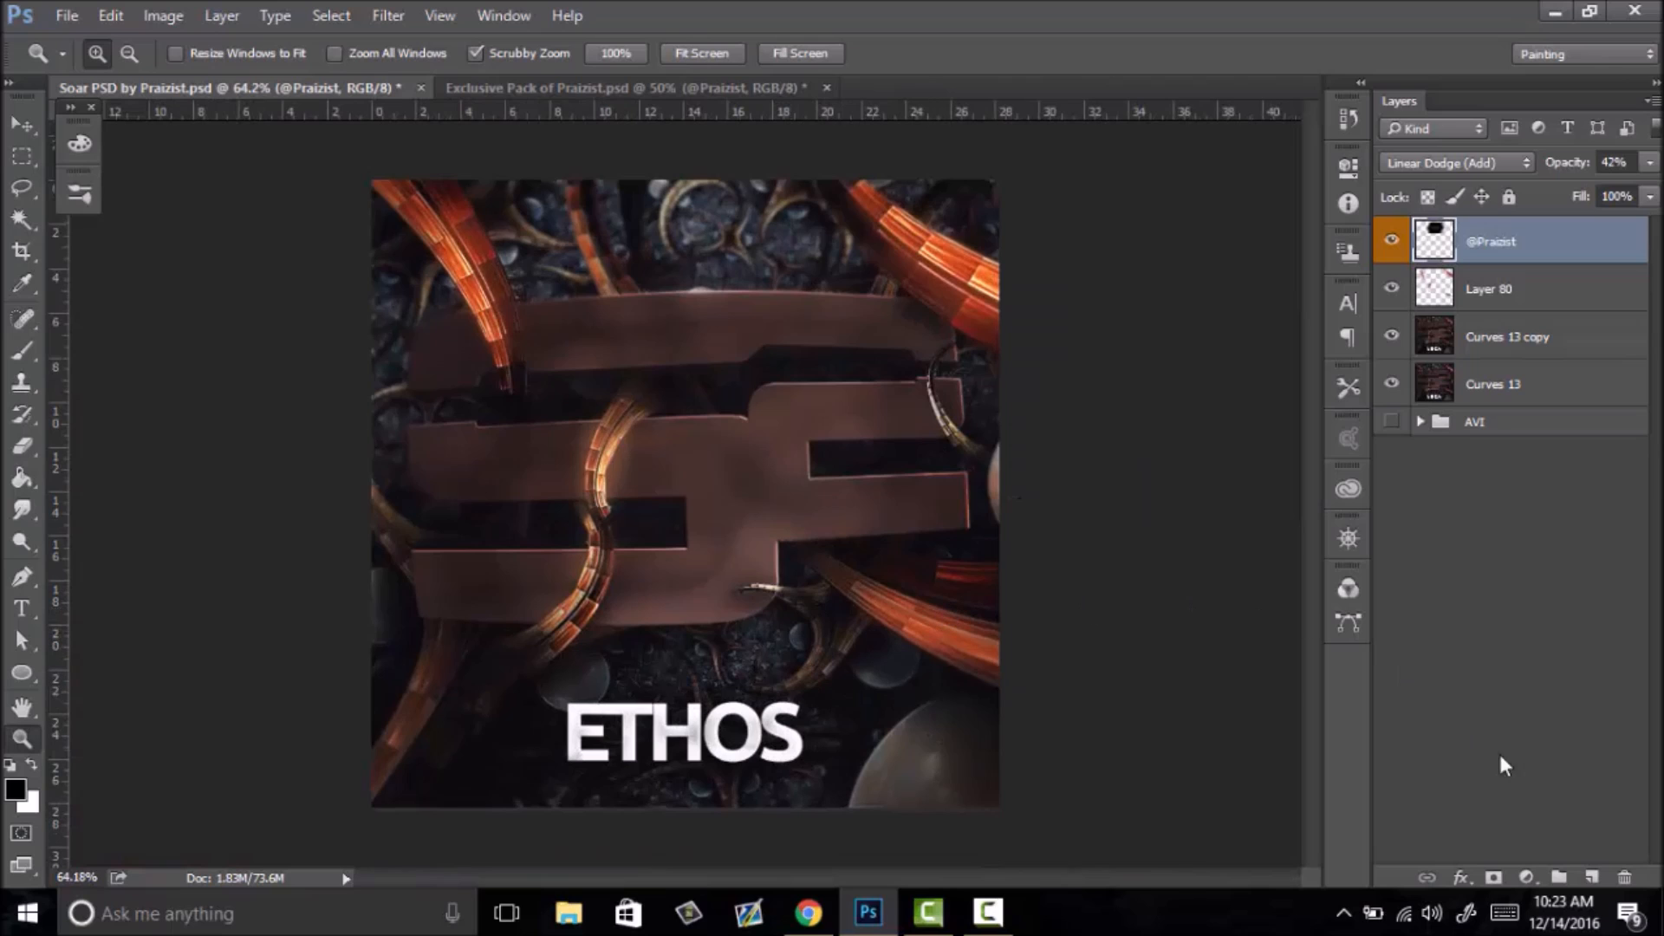
- Add a new top layer, brush a soft white highlight on the start of the ETHOS title, and lower the layer's opacity
left_click(1591, 881)
key("b")
mouse_move(608, 732)
left_mouse_down()
mouse_move(780, 738)
mouse_move(572, 724)
left_mouse_up()
left_click_drag(1579, 162, 1477, 197)
left_click_drag(1463, 202, 1452, 208)
key("z")
left_click_drag(762, 526, 695, 546)
right_click(748, 519)
left_click(828, 535)
- Check the glow layer on and off, then erase some of its glow along the central strand
left_click(1484, 336)
left_click(1390, 336)
left_click(1390, 337)
key("e")
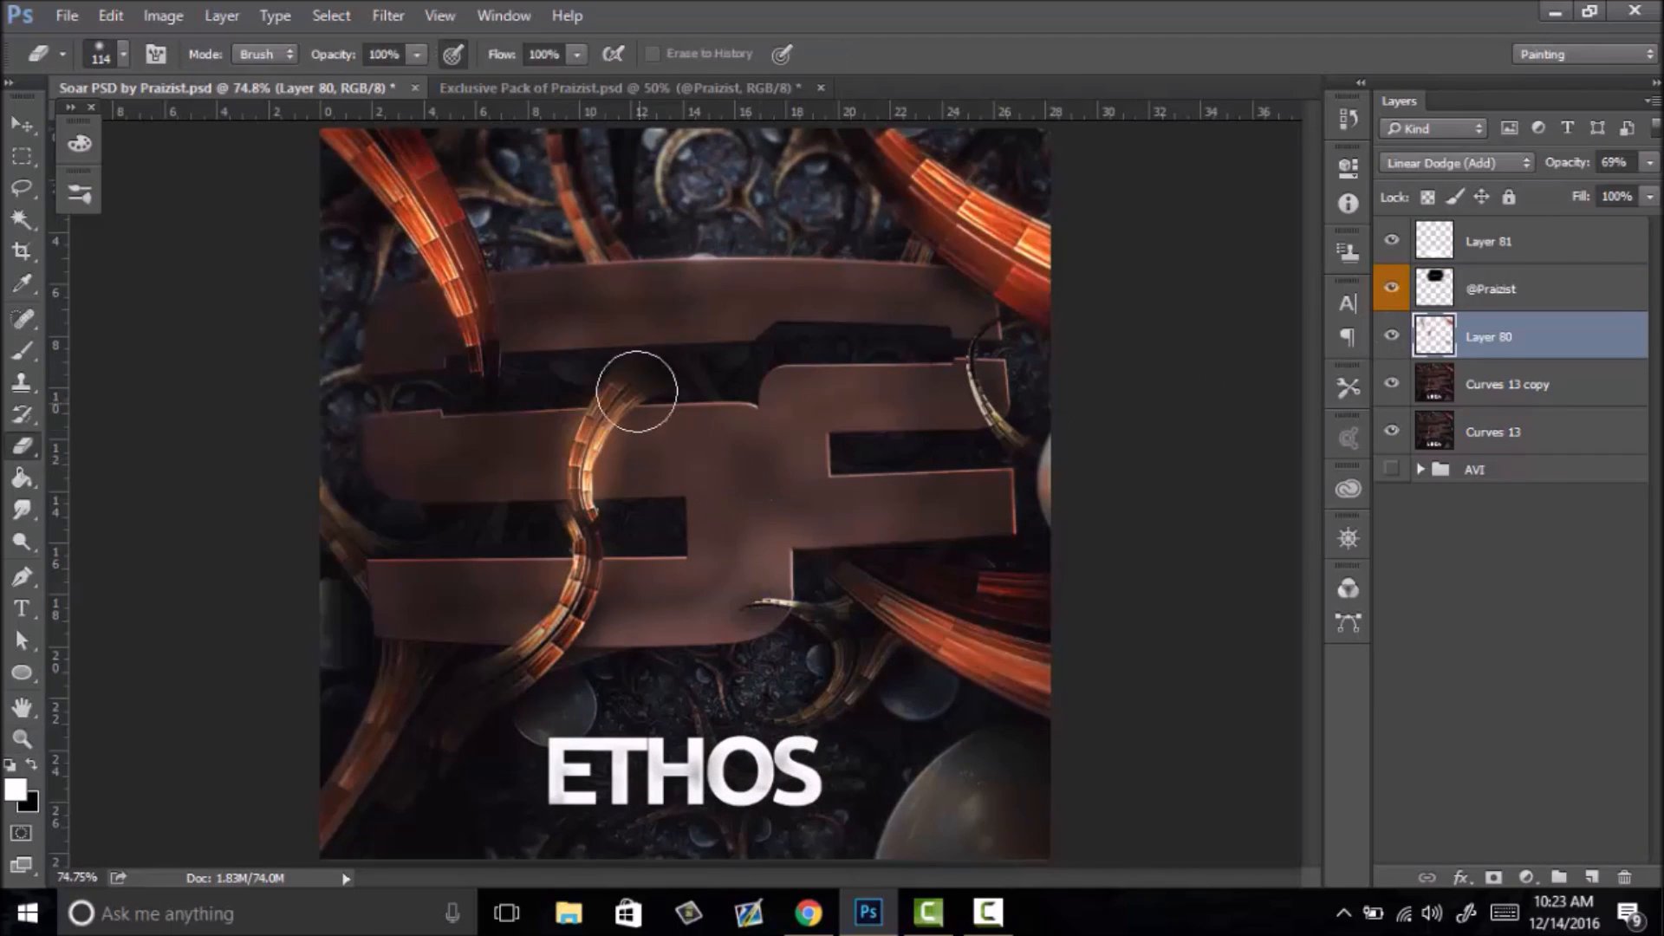
left_click_drag(642, 405, 623, 491)
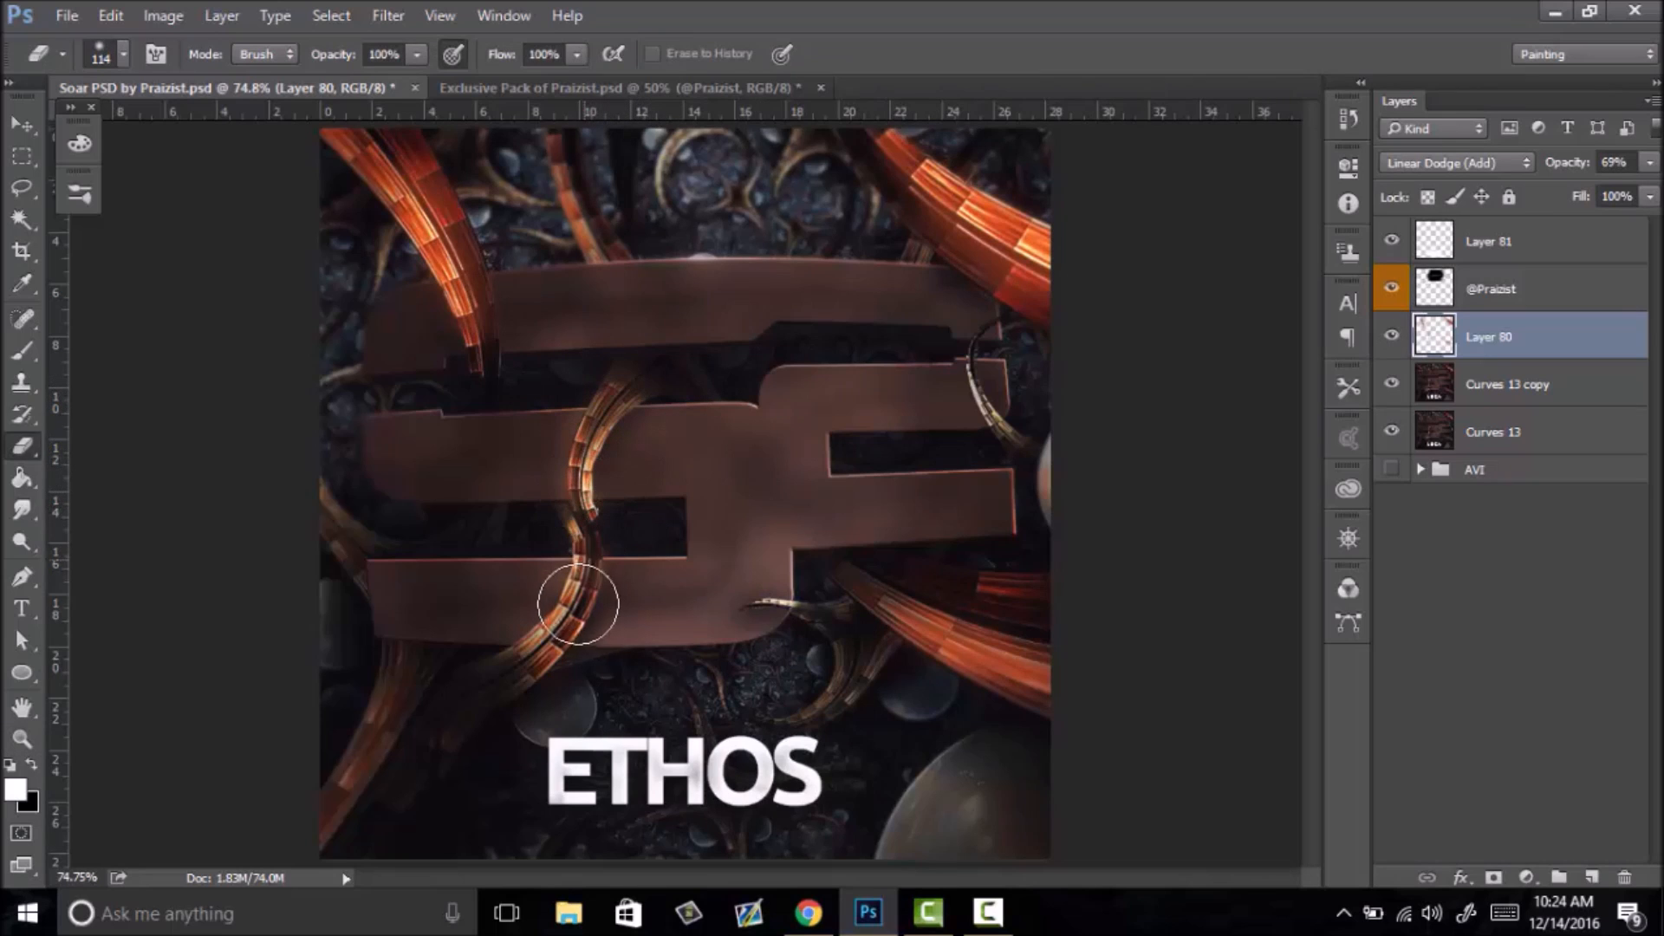
key("z")
mouse_move(647, 468)
left_mouse_down()
mouse_move(595, 539)
mouse_move(727, 491)
left_mouse_up()
right_click(733, 505)
left_click(774, 522)
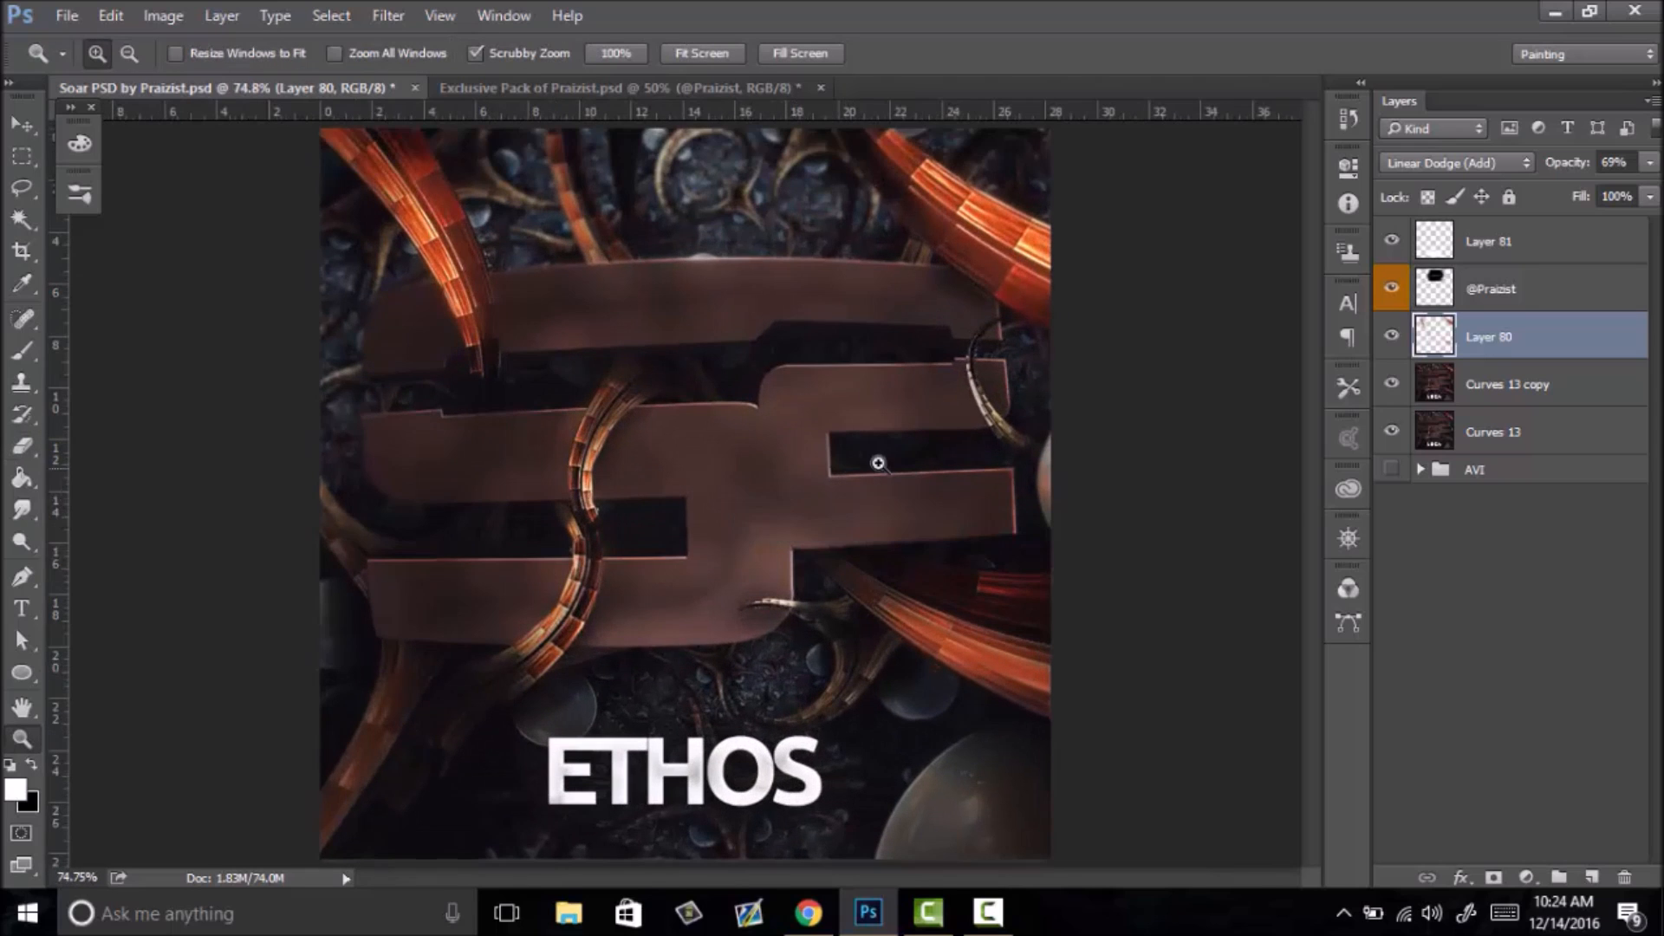
- Review the full artwork and compare it with and without the flare layer
left_click_drag(853, 509, 781, 517)
right_click(781, 517)
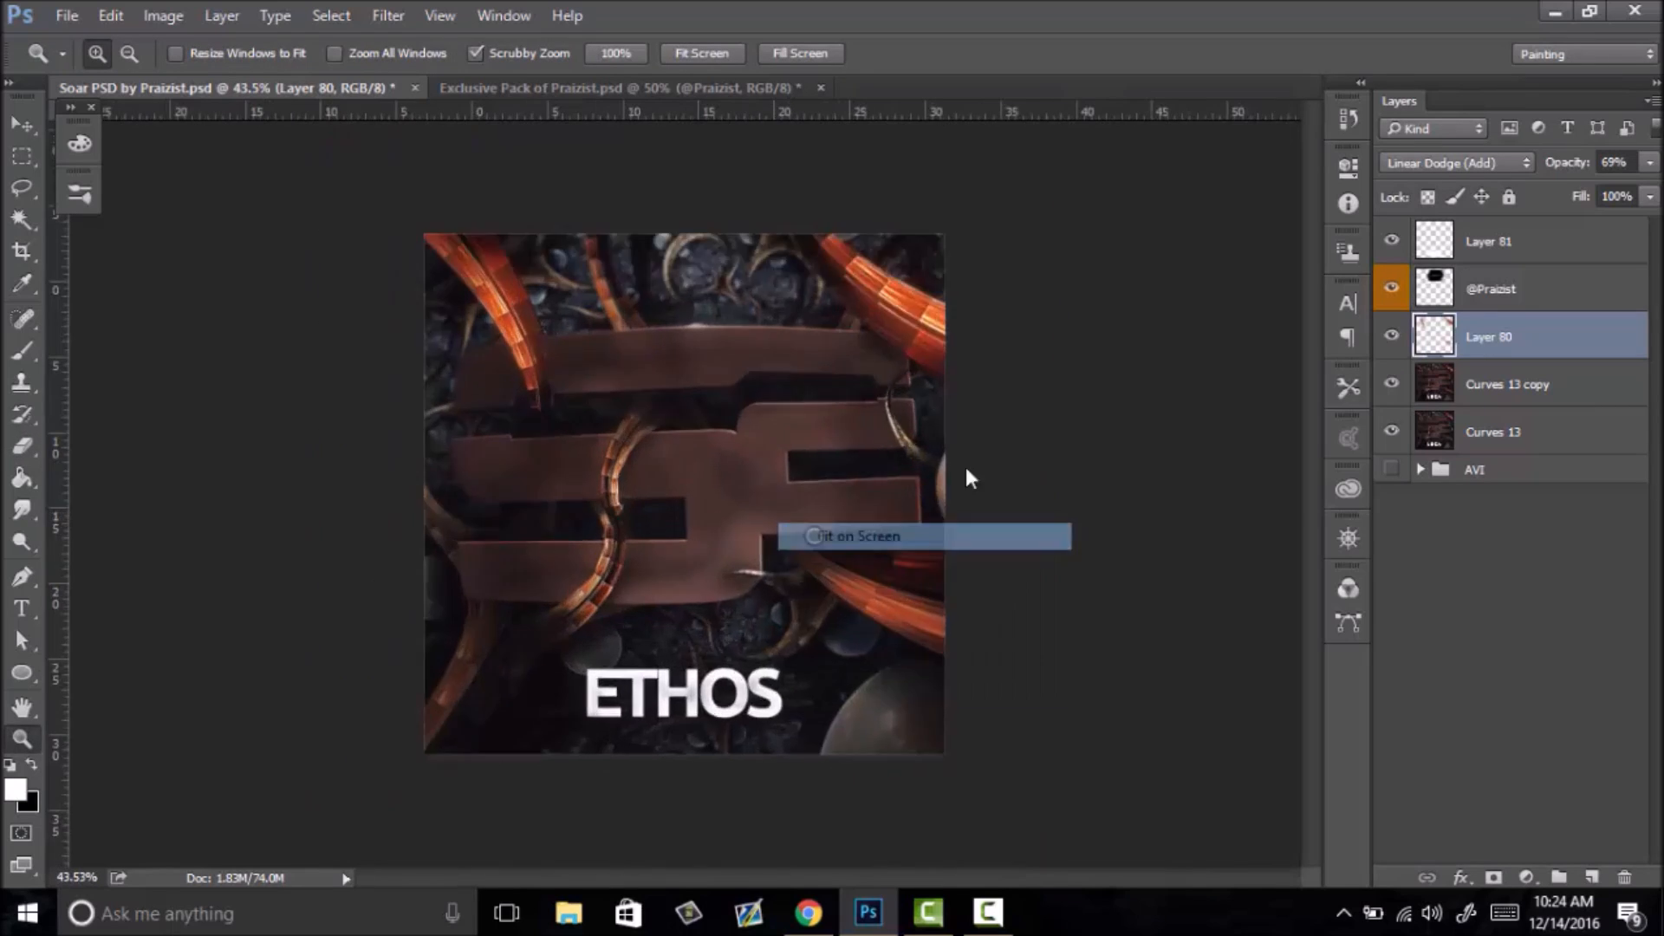
left_click(829, 525)
left_click(1466, 299)
left_click(1390, 290)
left_click(1389, 291)
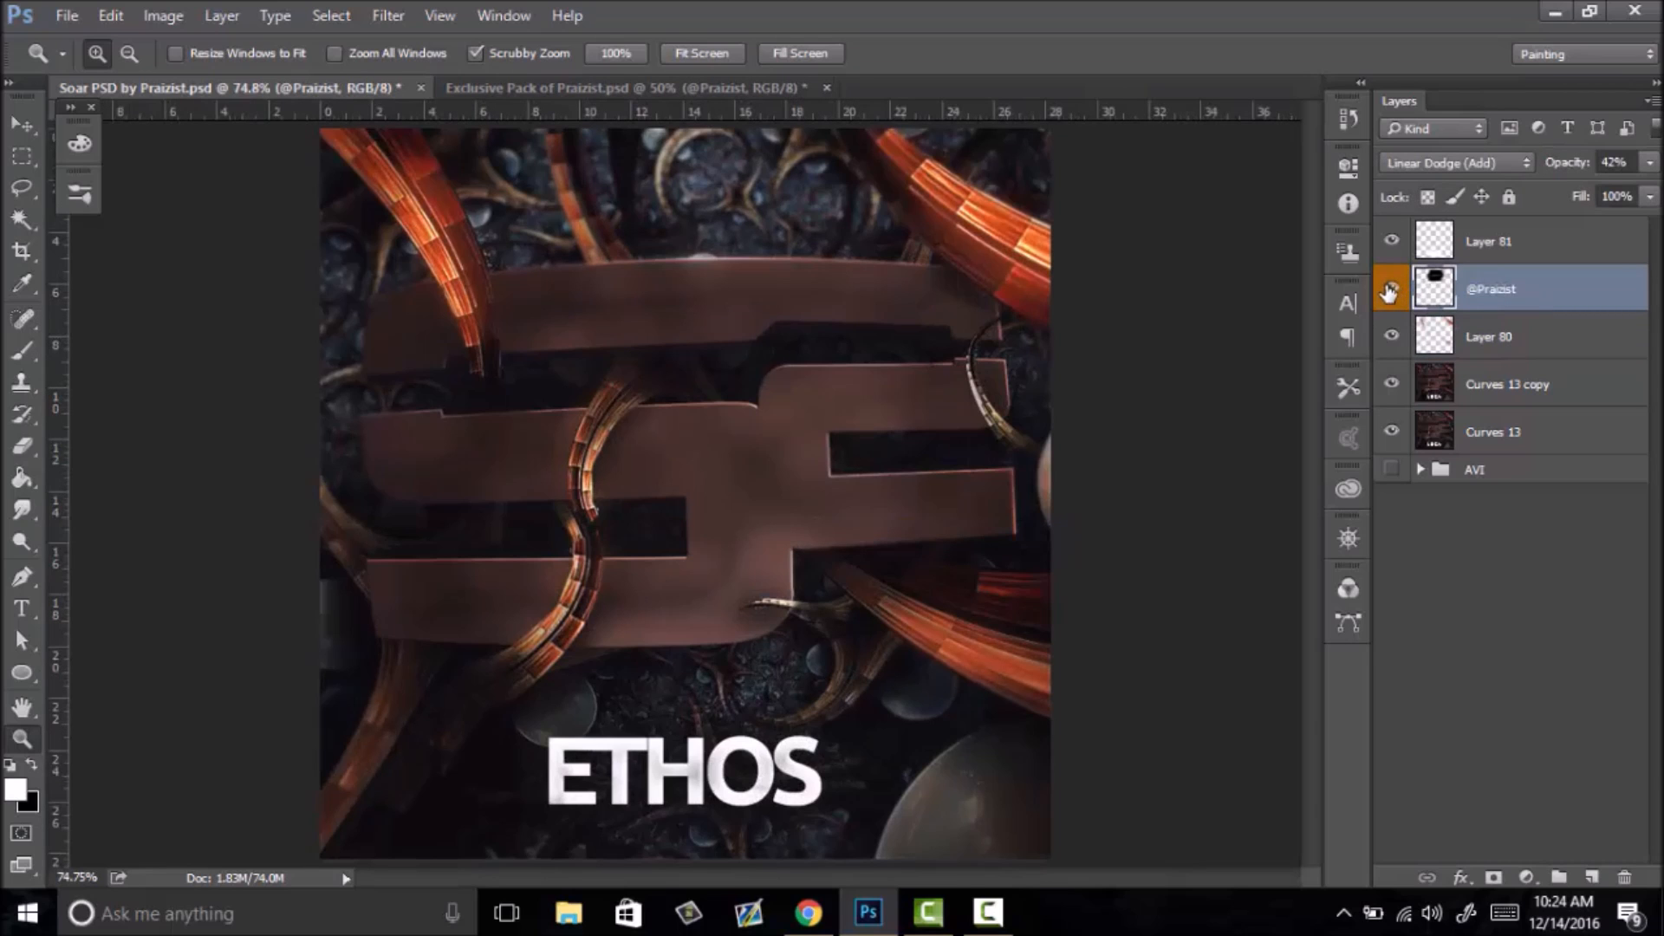
- Hide the flare layer and add a new layer directly above Curves 13 copy for retouching the logo's upper edge
left_click_drag(700, 251, 949, 325)
left_click(1391, 292)
left_click(1461, 384)
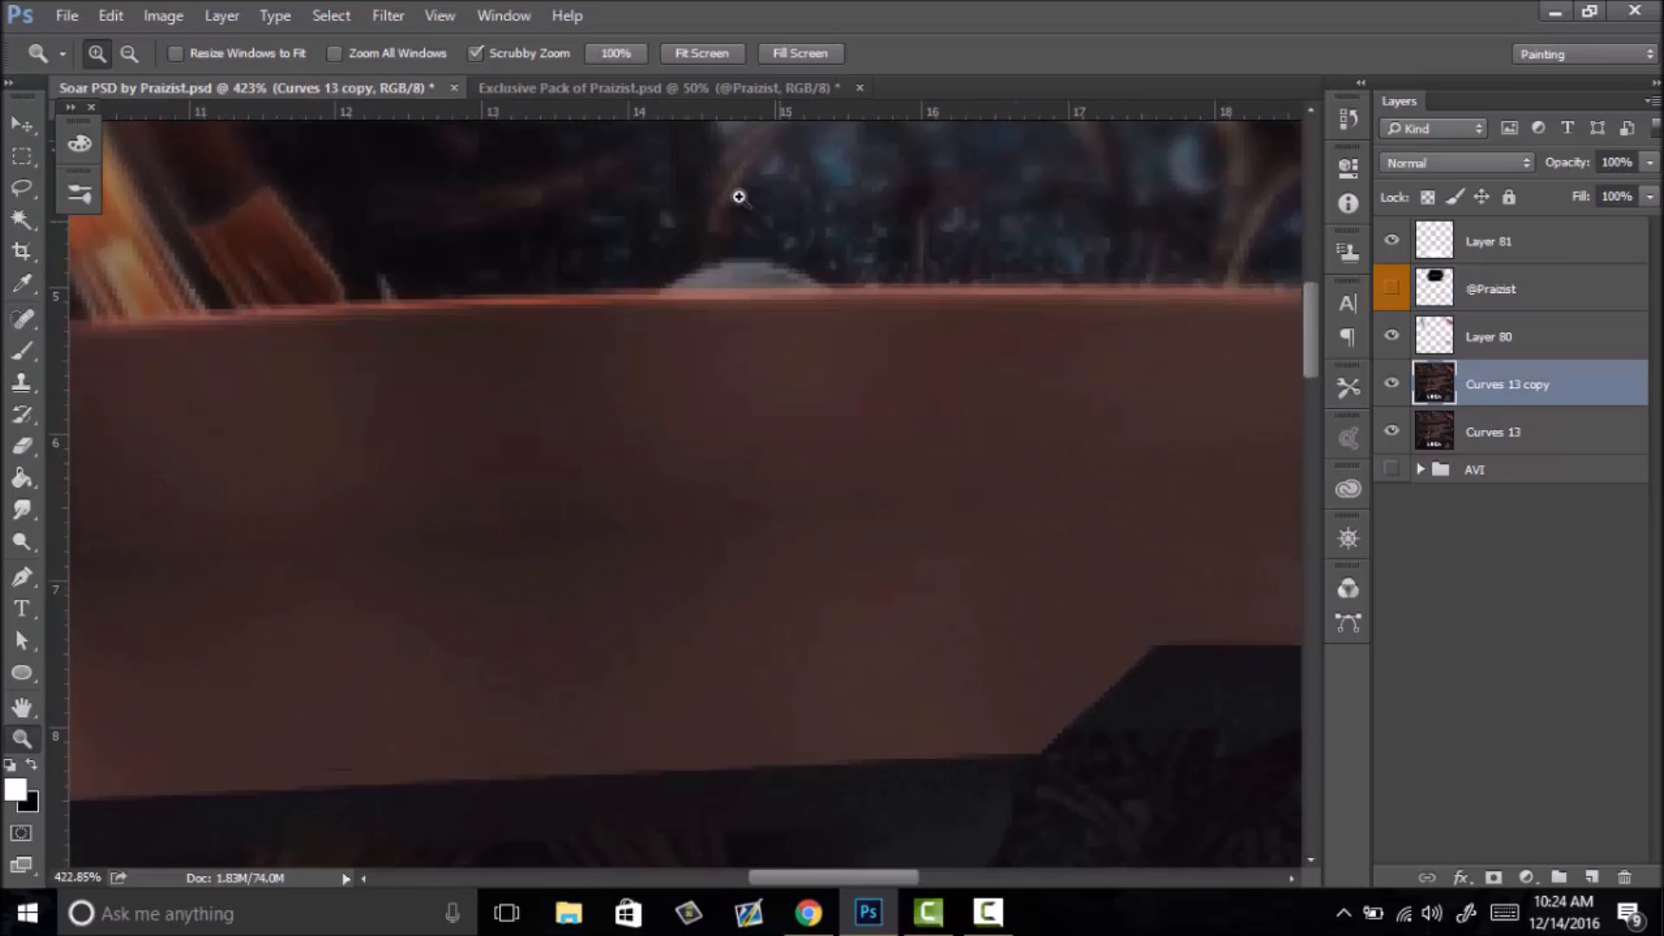
left_click(1593, 869)
left_click_drag(1207, 623, 680, 523)
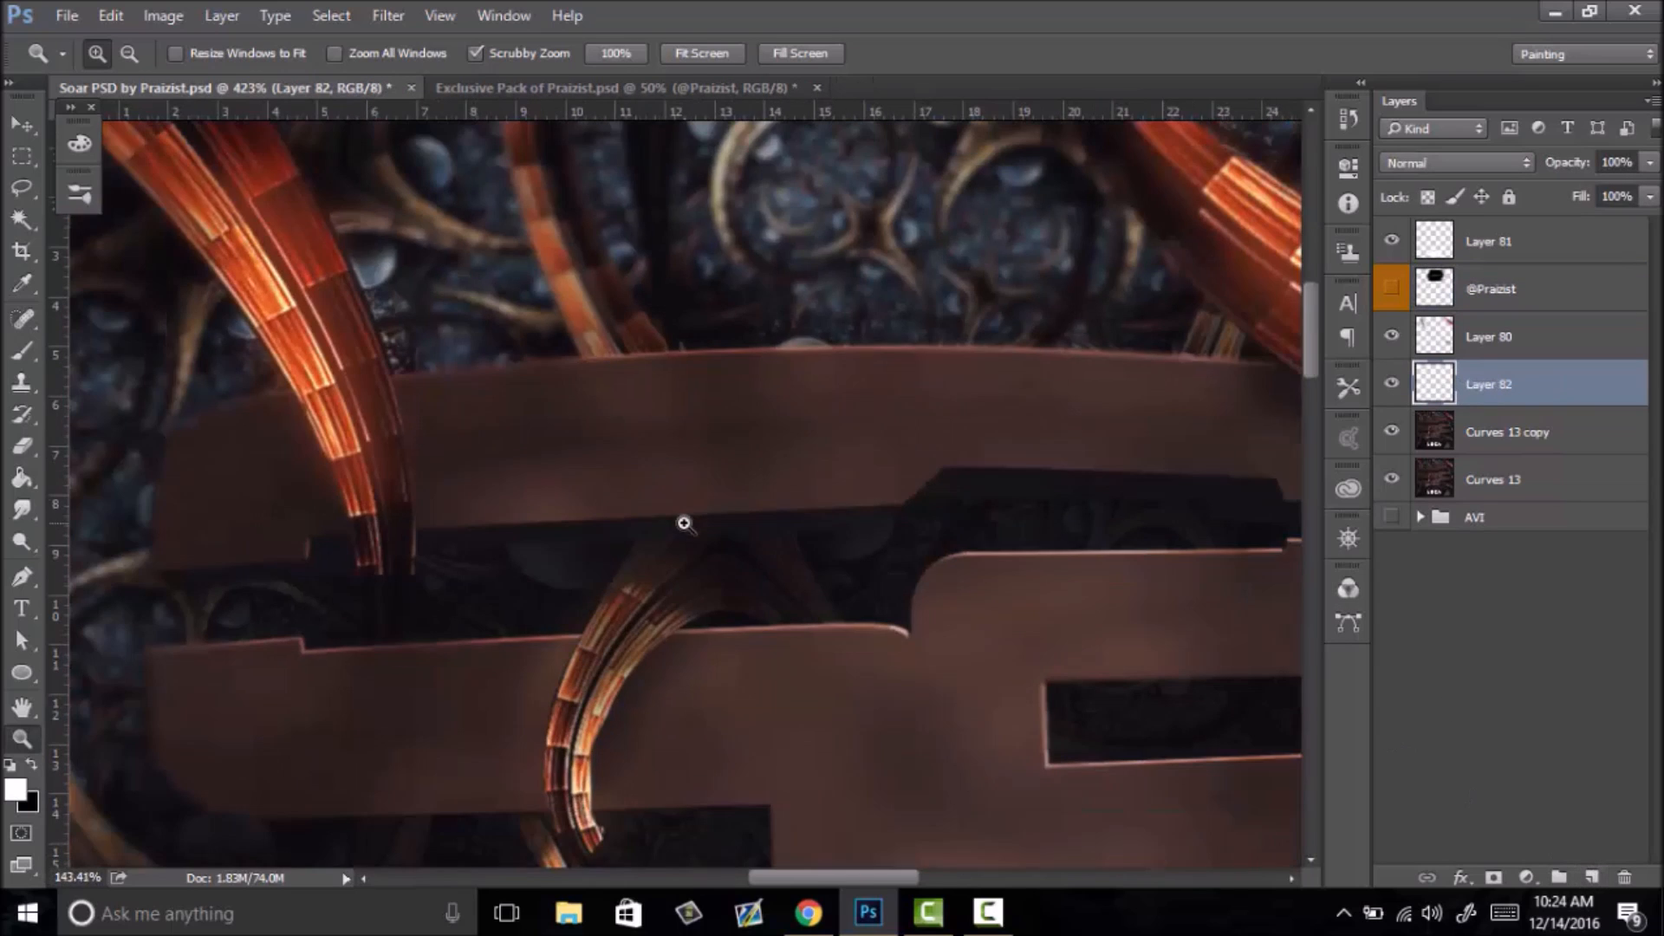
left_click_drag(806, 341, 1002, 432)
- Paint over the grey bump on the logo's upper edge with a 4 px soft brush in dark background colours
key("b")
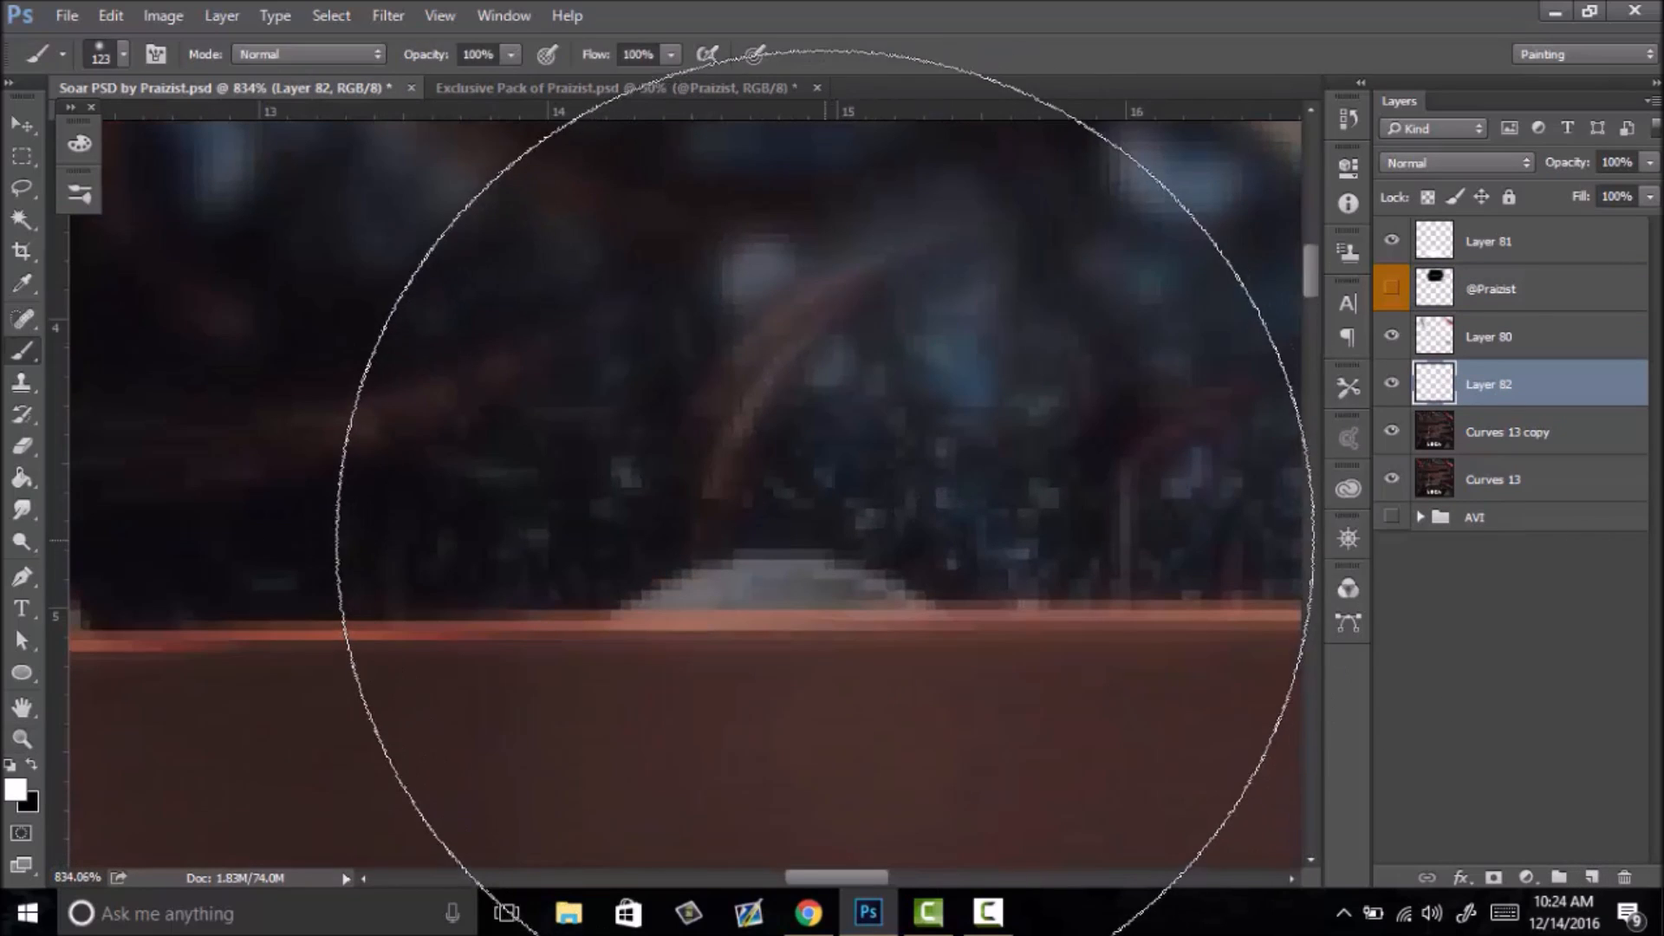
key("x")
right_click(906, 494)
left_click_drag(920, 169, 871, 176)
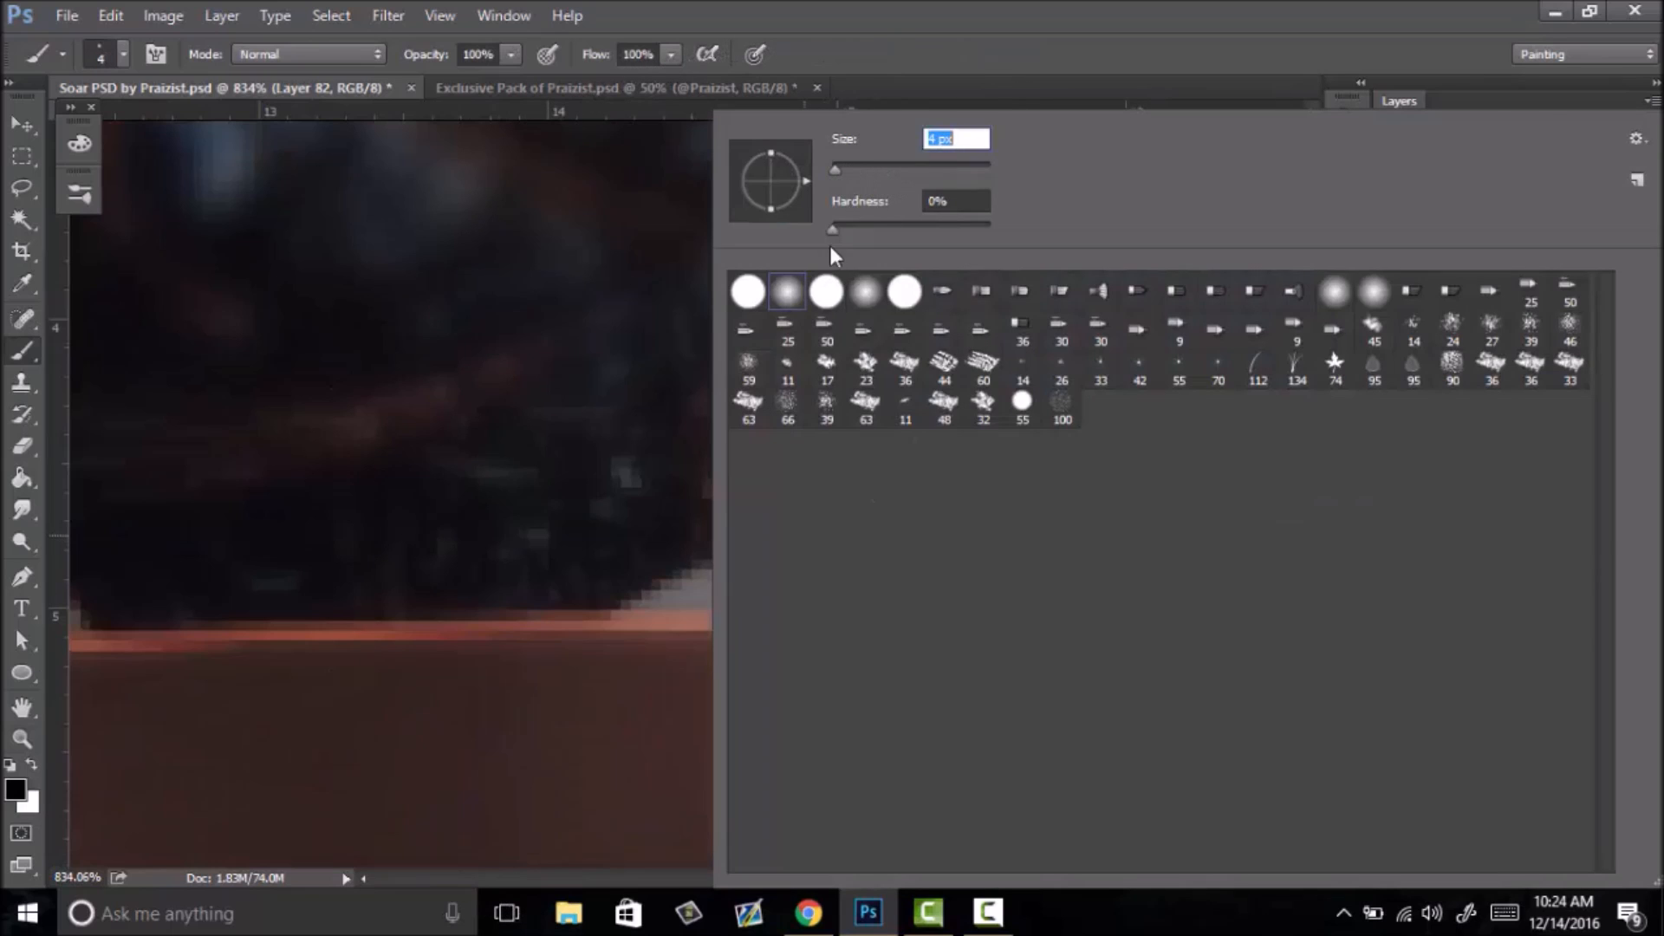
mouse_move(560, 553)
left_mouse_down()
mouse_move(638, 594)
mouse_move(788, 587)
mouse_move(891, 538)
mouse_move(835, 586)
mouse_move(672, 598)
mouse_move(798, 580)
left_mouse_up()
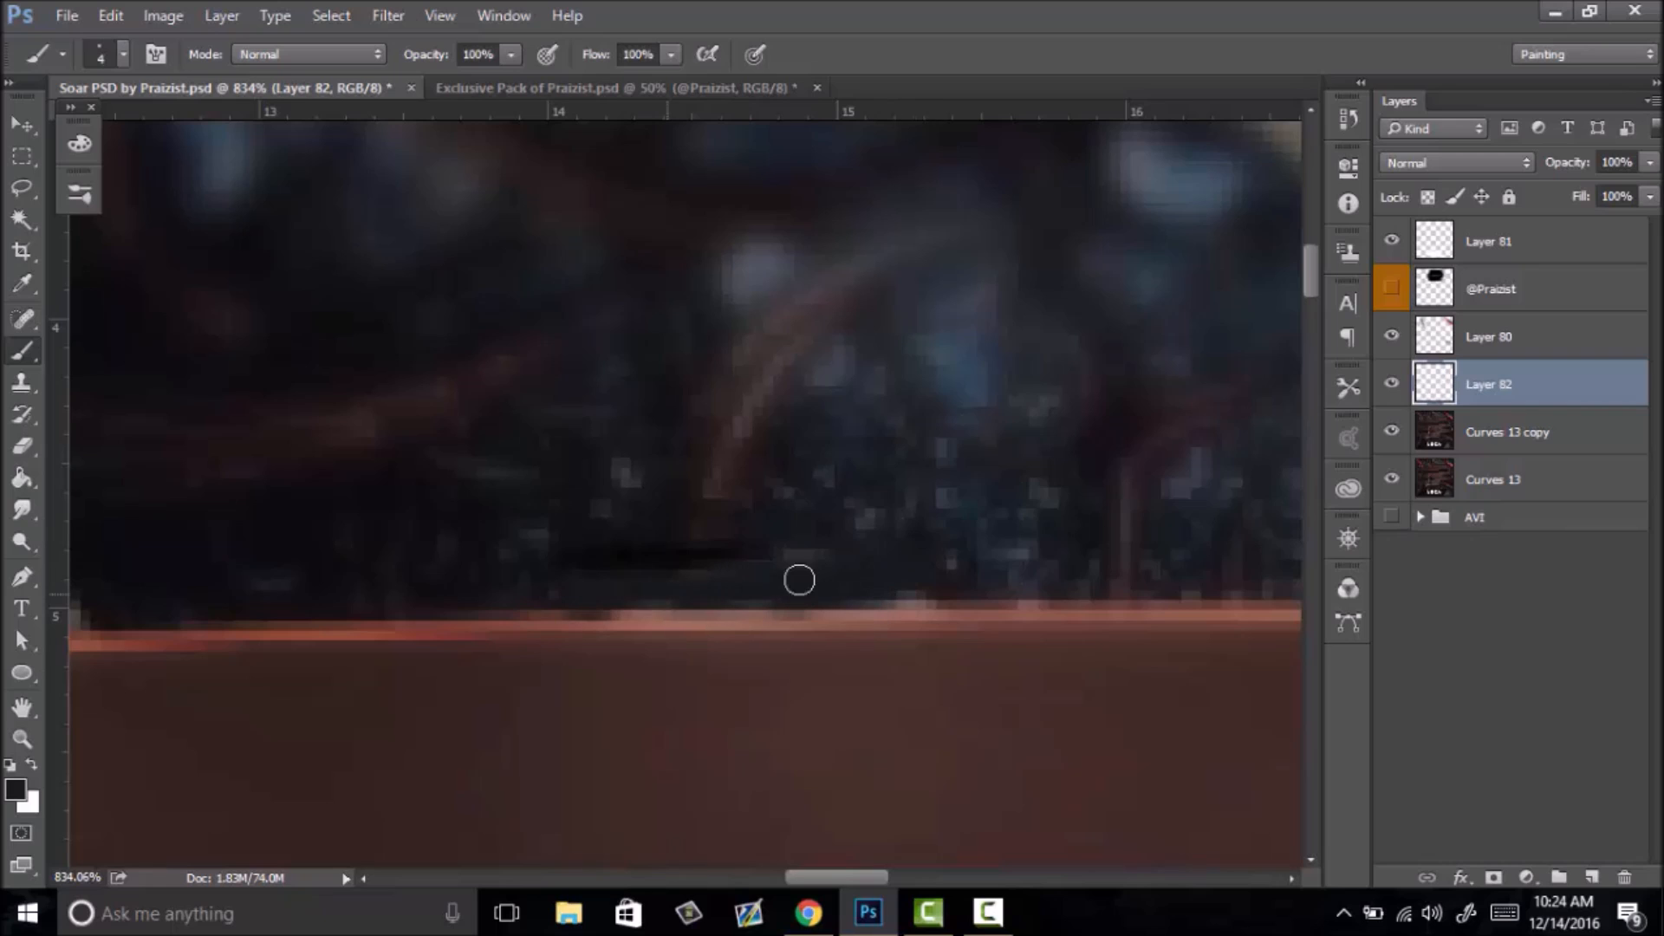
left_click(808, 523, "alt")
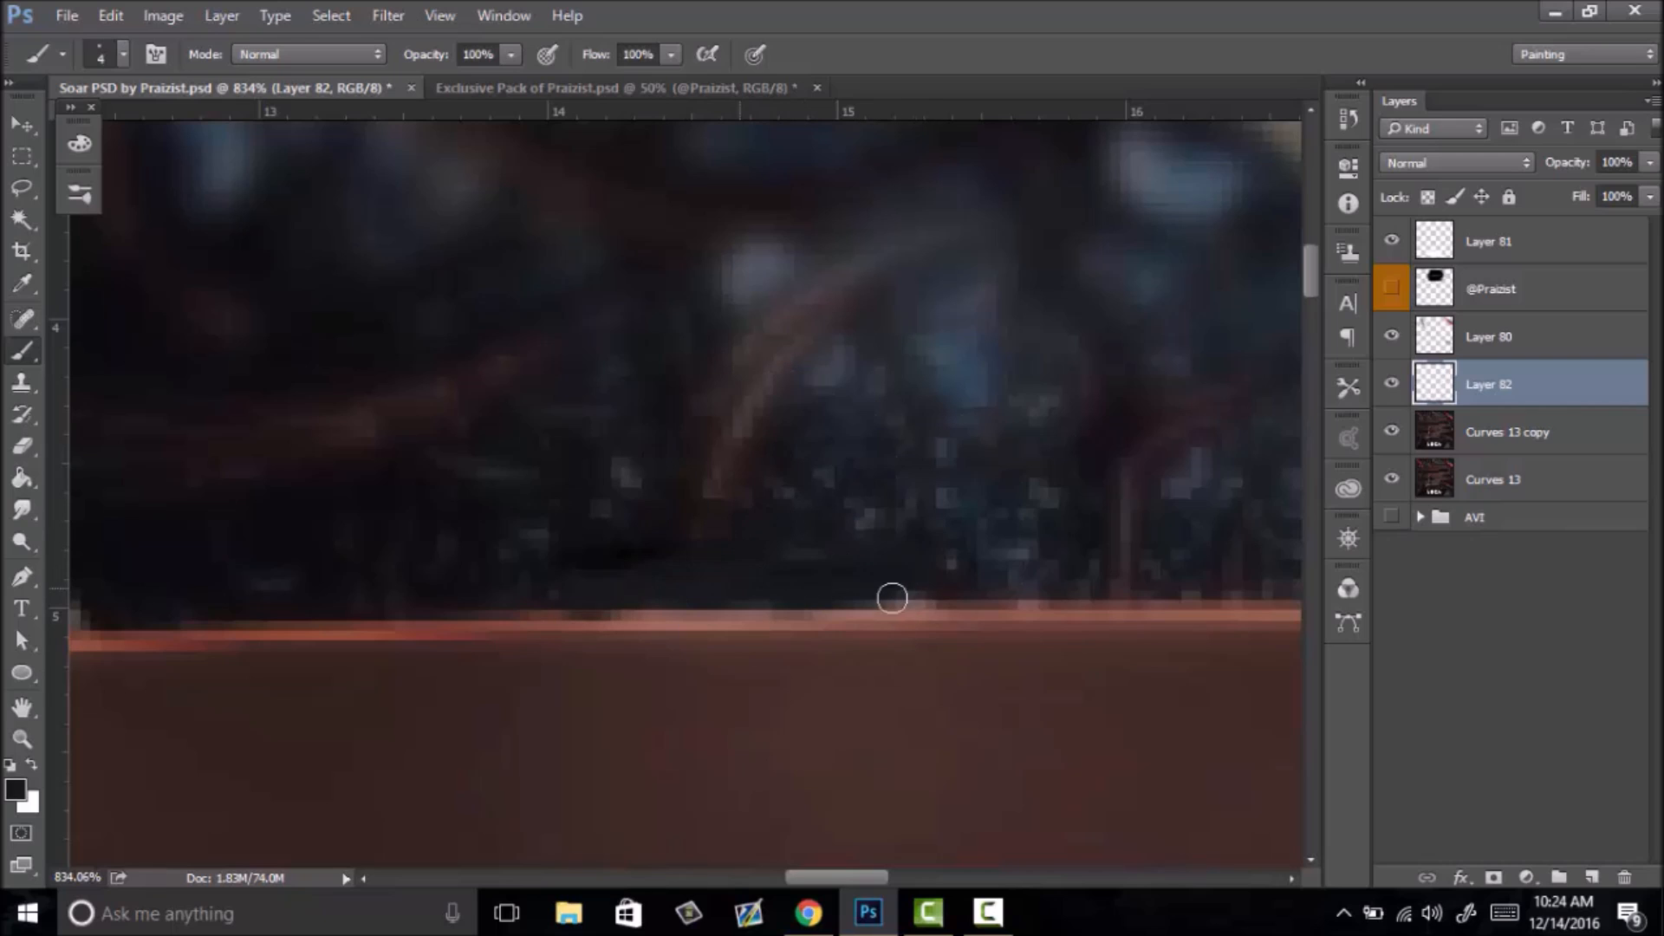
mouse_move(811, 592)
left_mouse_down()
mouse_move(544, 573)
mouse_move(802, 549)
left_mouse_up()
- Extend the thin brown curved strand down to the logo's upper edge using colours sampled from it
left_click(711, 492, "alt")
left_click(679, 476, "alt")
left_click(738, 425, "alt")
left_click_drag(733, 447, 716, 583)
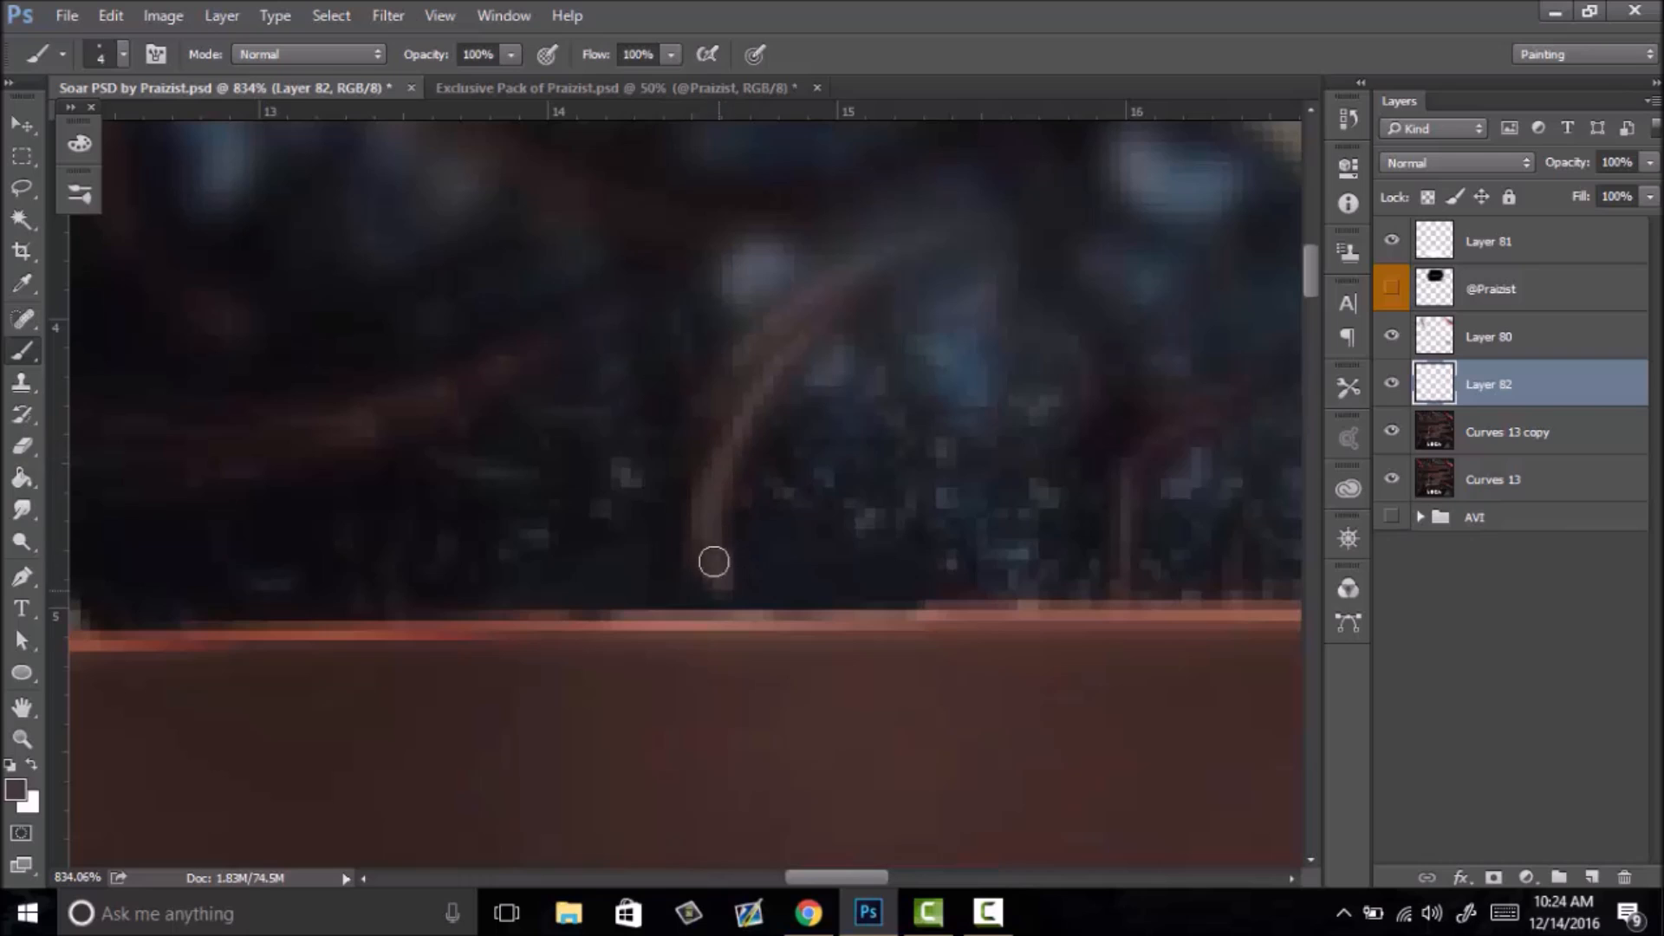
- Blend the area around the extended strand with sampled background colours and add small light specks beside it
left_click(660, 538, "alt")
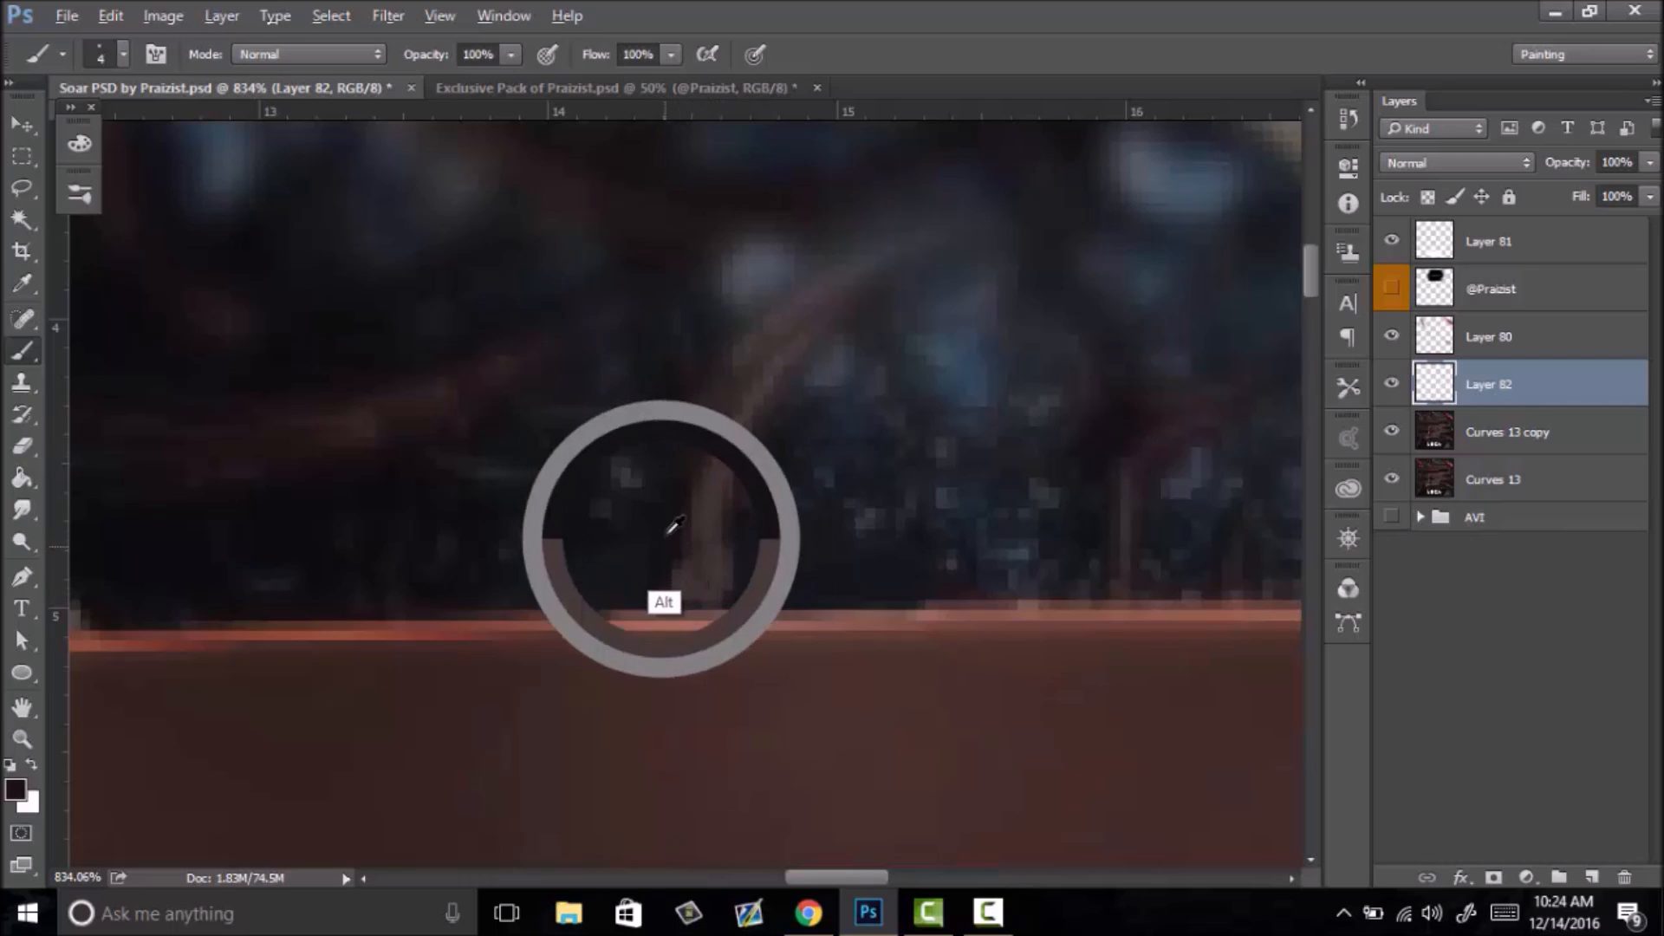
left_click(622, 468, "alt")
left_click_drag(648, 548, 564, 564)
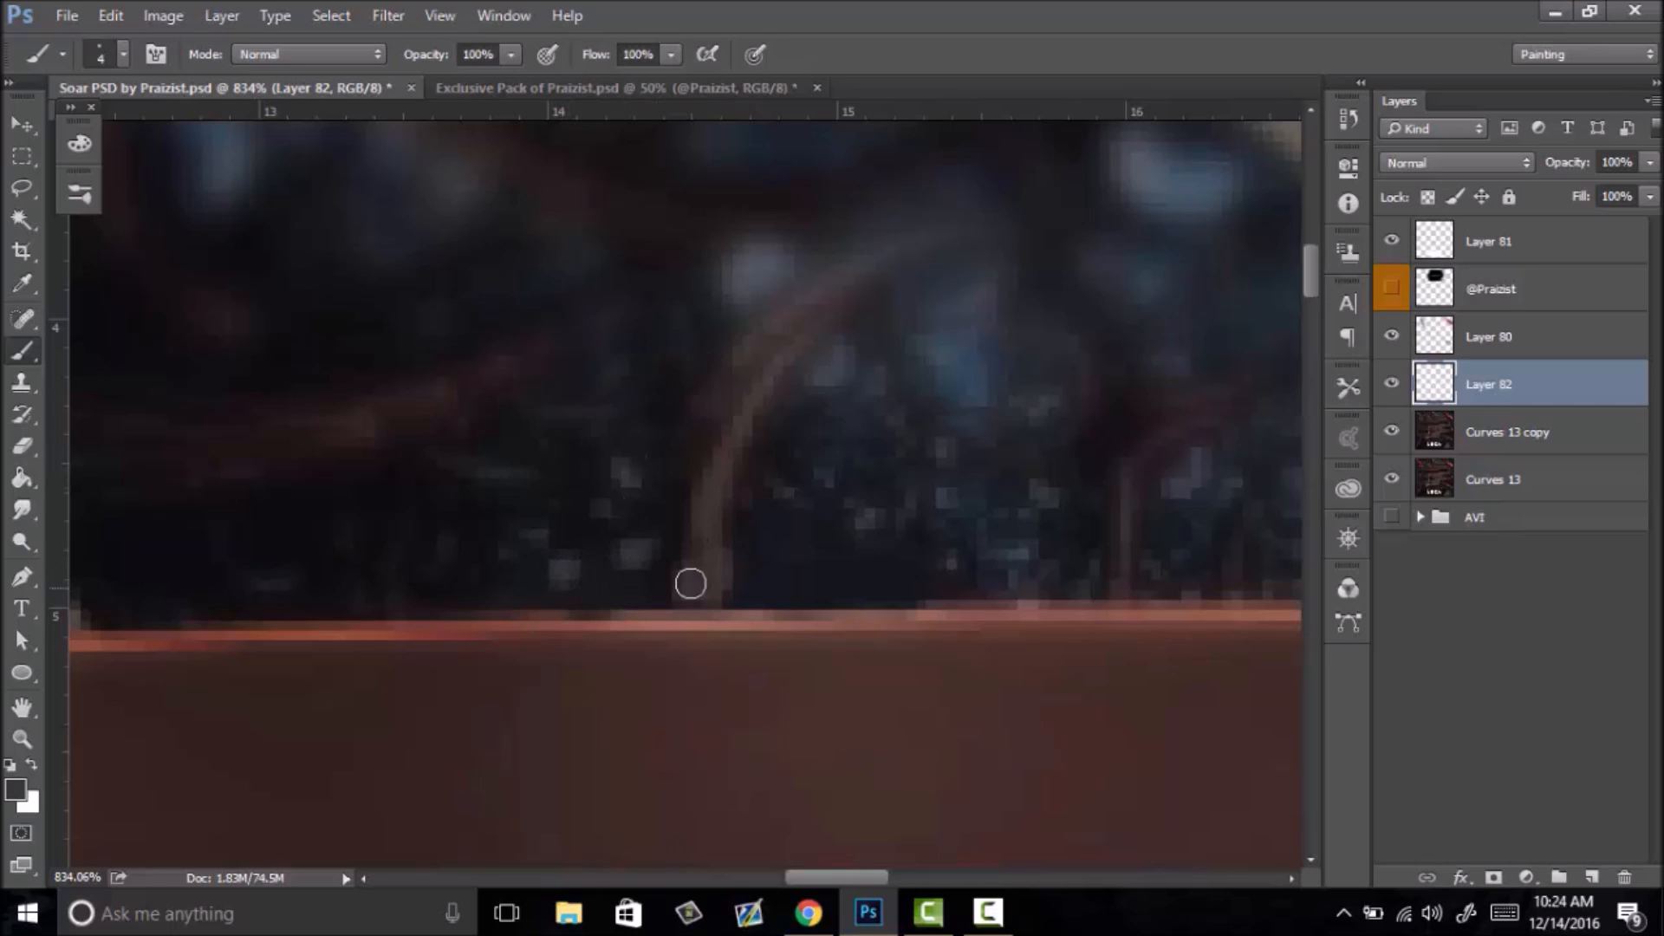
left_click(790, 575)
left_click(759, 535)
- Compare the logo edge with and without the retouch layer and show the flare layer again
key("z")
left_click_drag(858, 572, 787, 600)
left_click(889, 622)
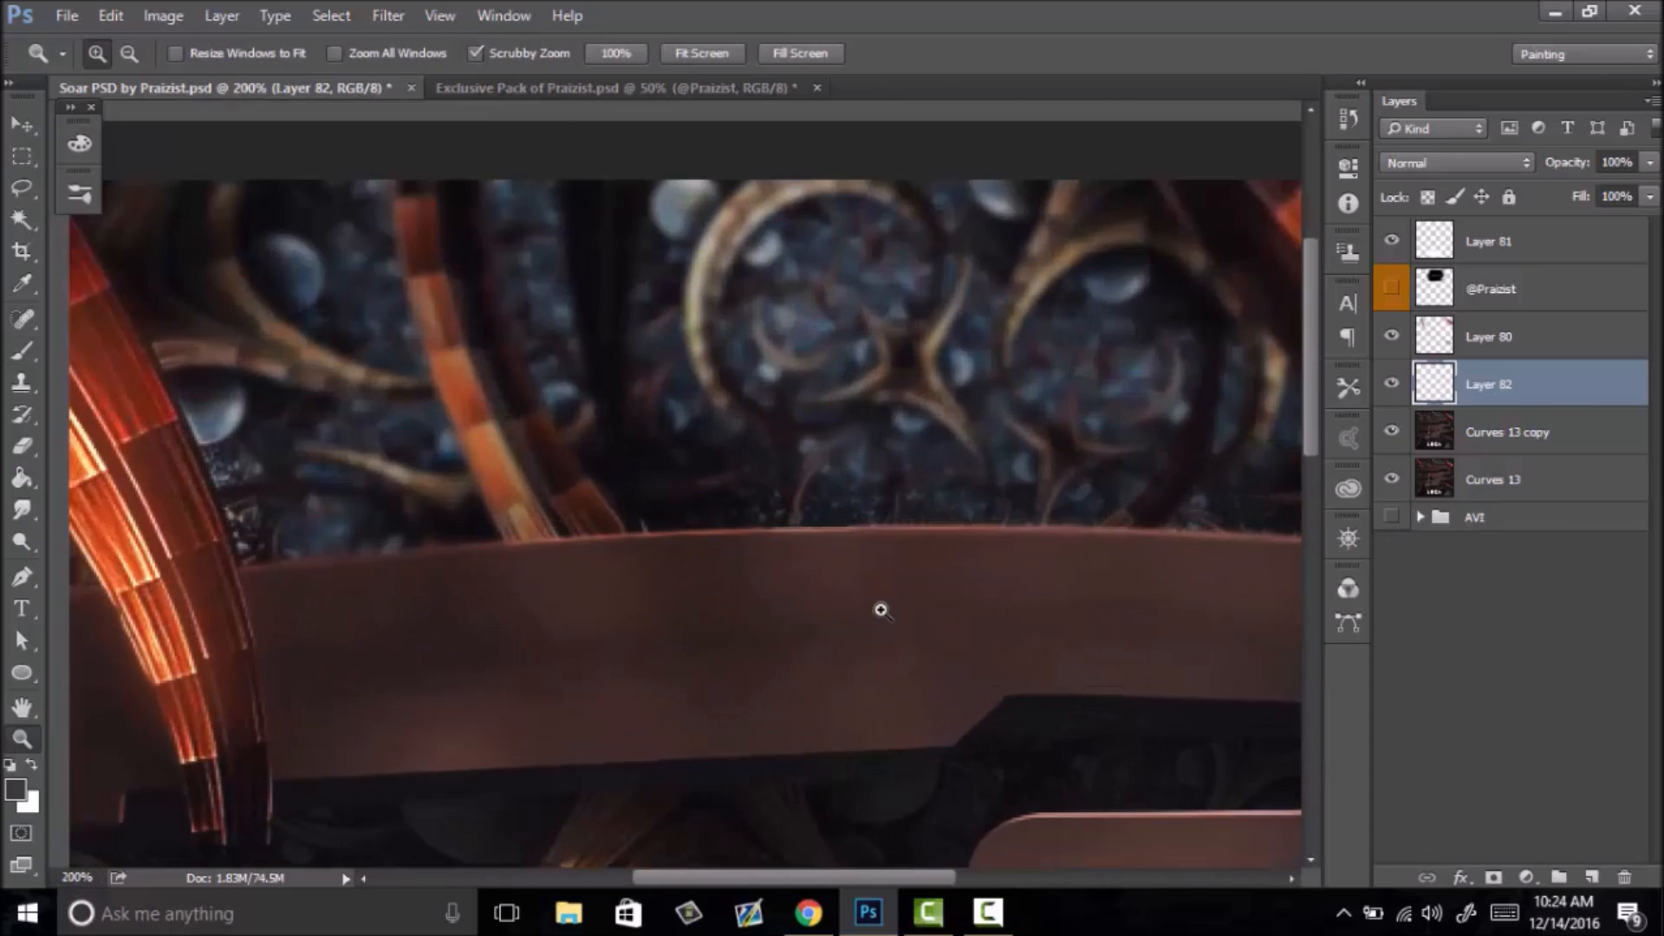
left_click(1391, 386)
left_click(1390, 388)
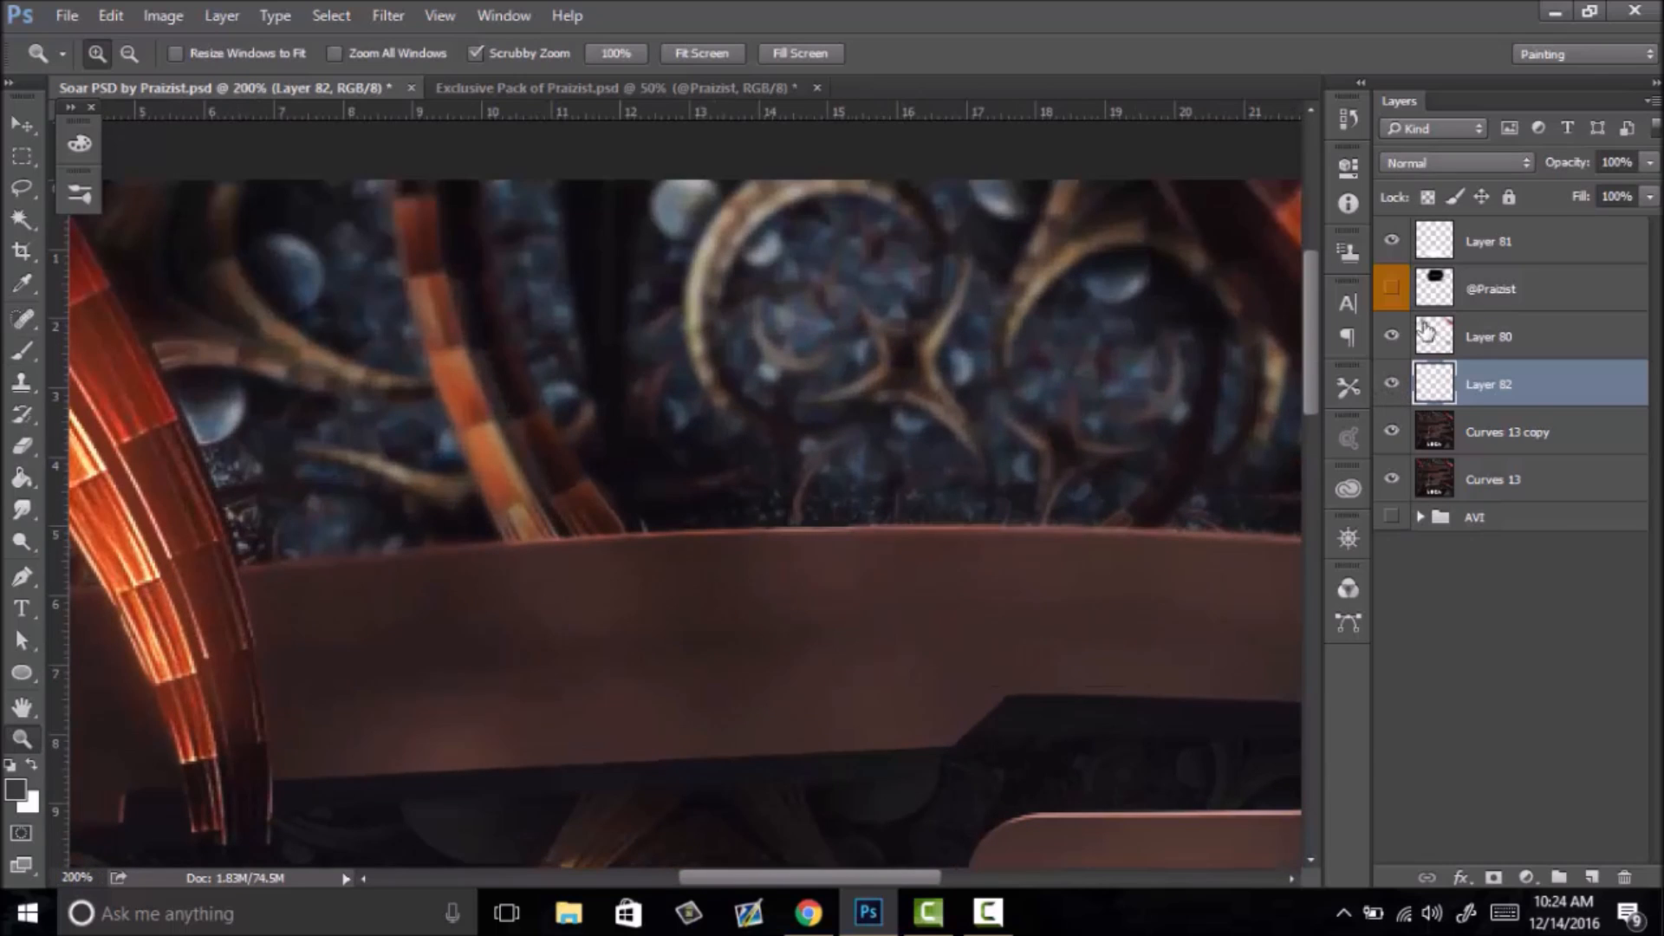
left_click(1389, 291)
- Examine the retouched logo edge and the whole artwork at several magnifications
left_click_drag(815, 573, 750, 581)
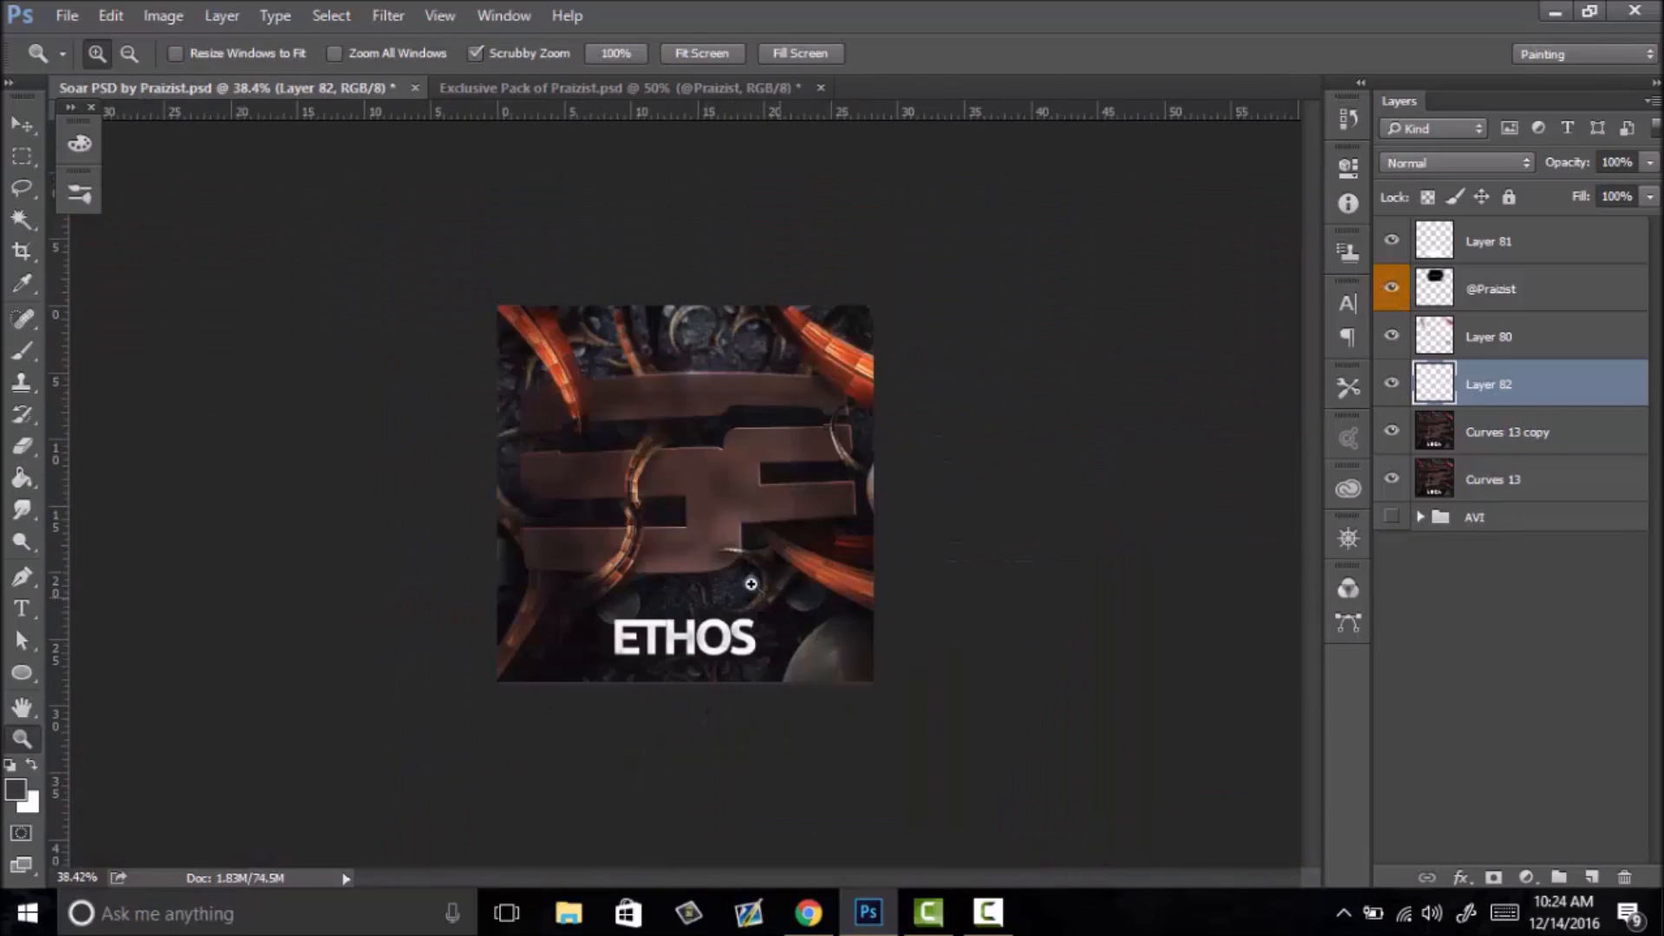
left_click_drag(672, 538, 780, 512)
right_click(751, 506)
left_click(834, 522)
left_click_drag(691, 233, 769, 424)
left_click_drag(889, 489, 808, 513)
left_click(851, 535)
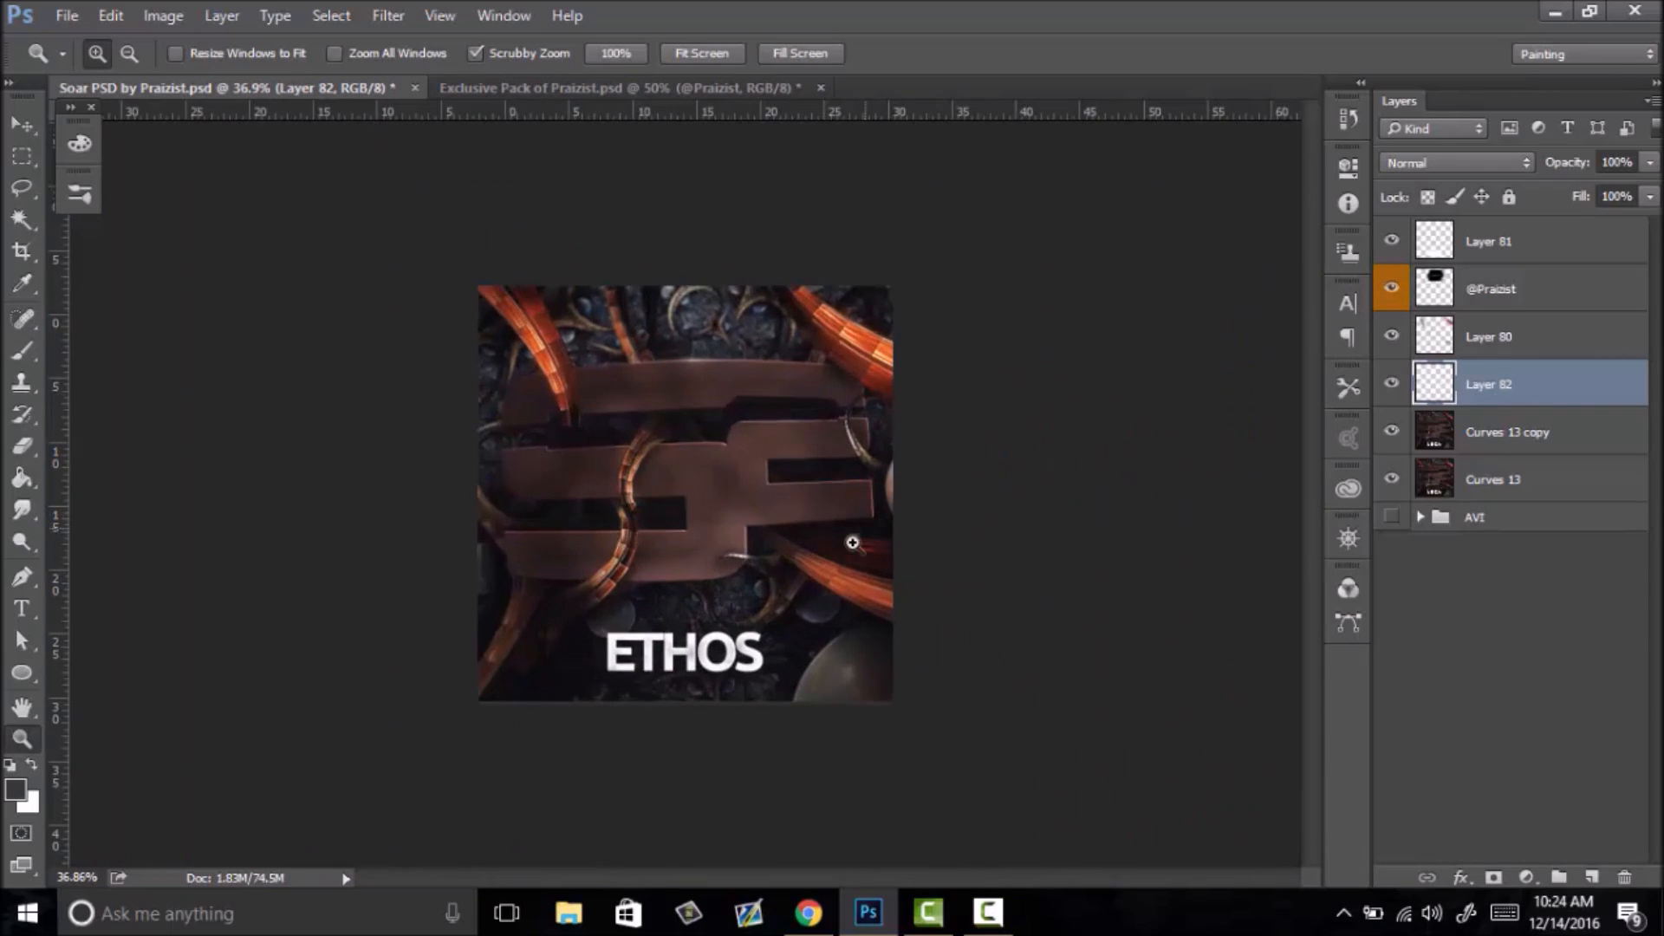
left_click_drag(723, 572, 820, 532)
right_click(822, 555)
left_click(873, 568)
left_click_drag(769, 334, 693, 504)
right_click(734, 505)
left_click(781, 522)
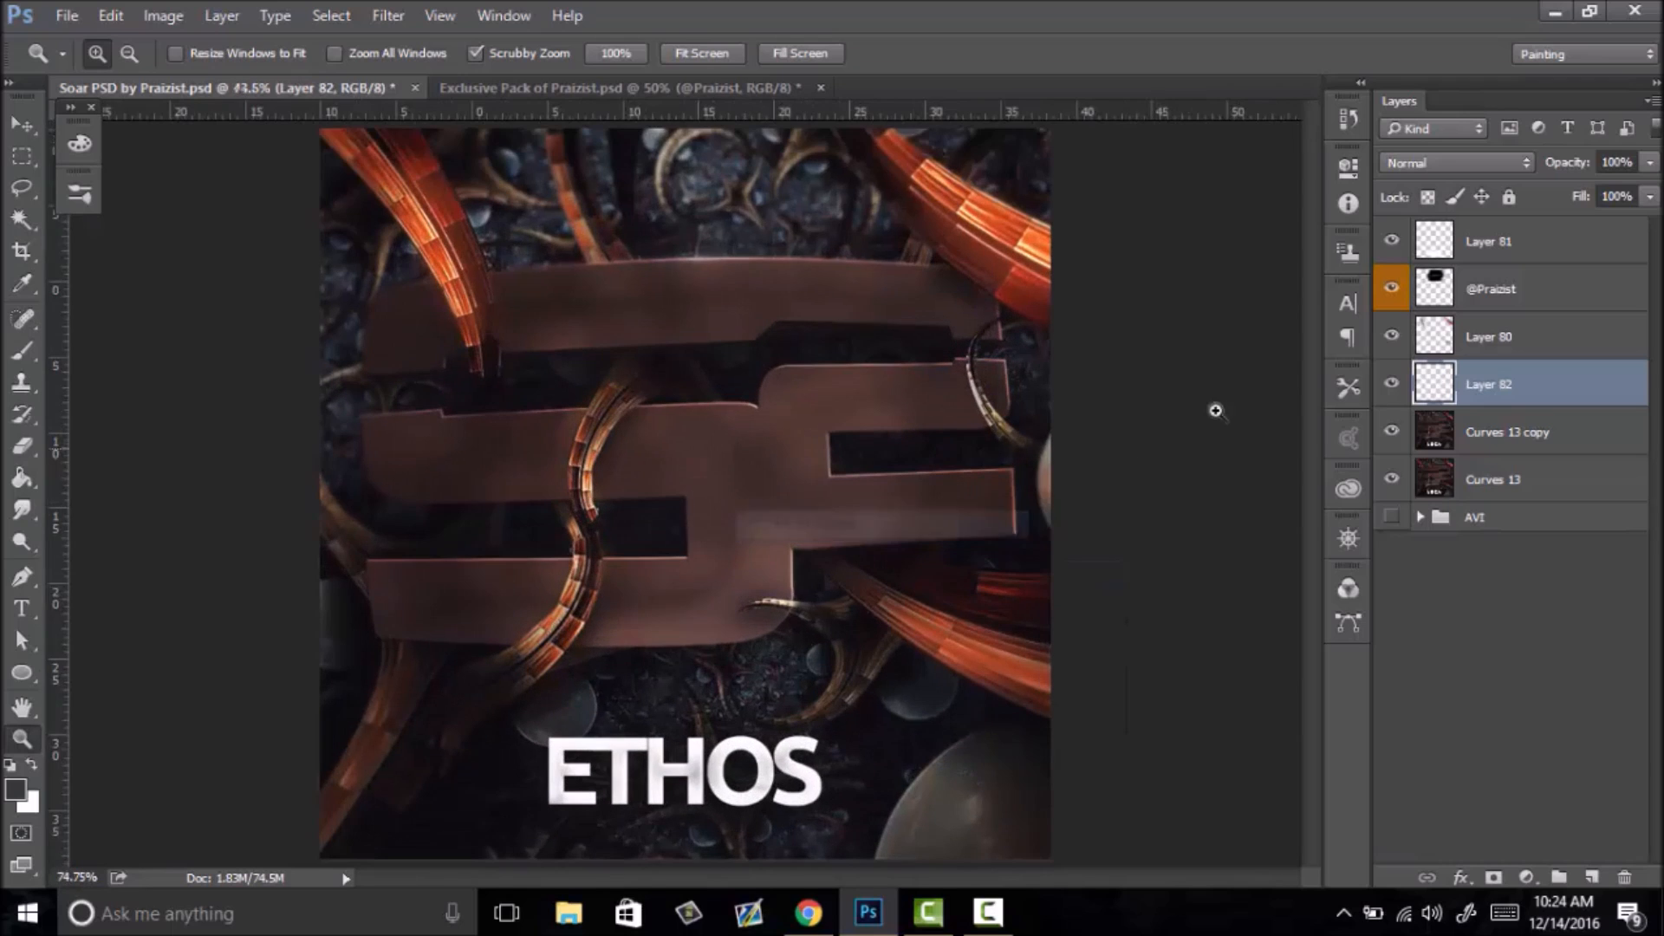
- Group the layers from Layer 81 down to Curves 13 and merge a duplicate of that group into one layer
left_click(1518, 230)
left_click(1512, 475, "shift")
key("ctrl+g")
key("ctrl+j")
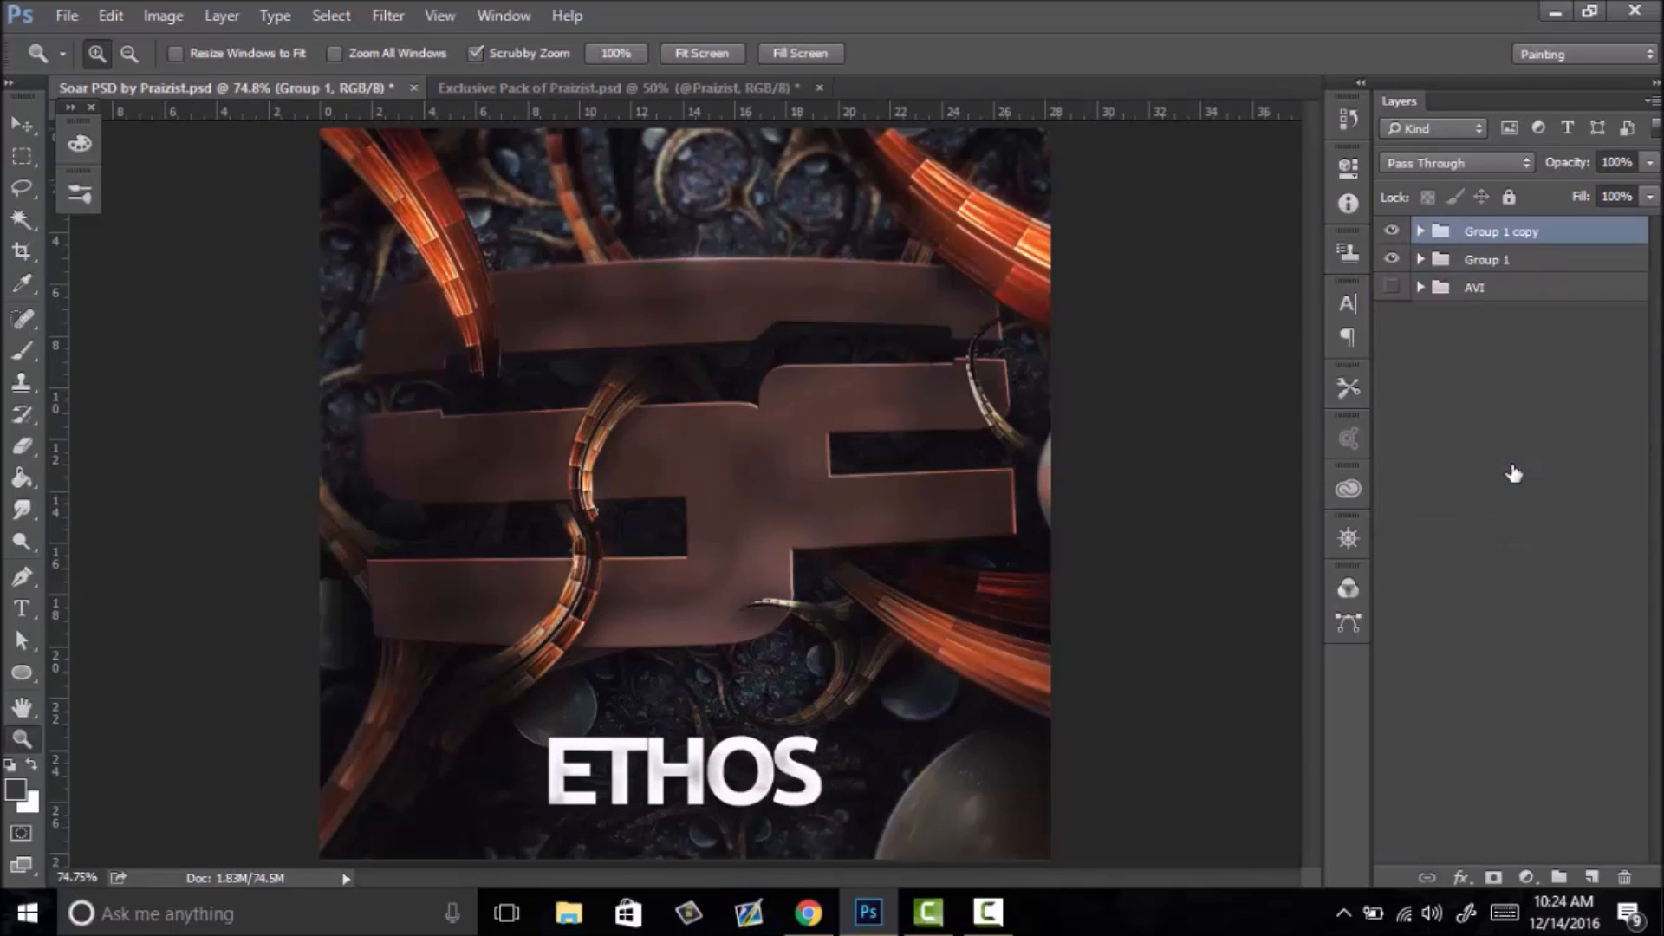
key("ctrl+e")
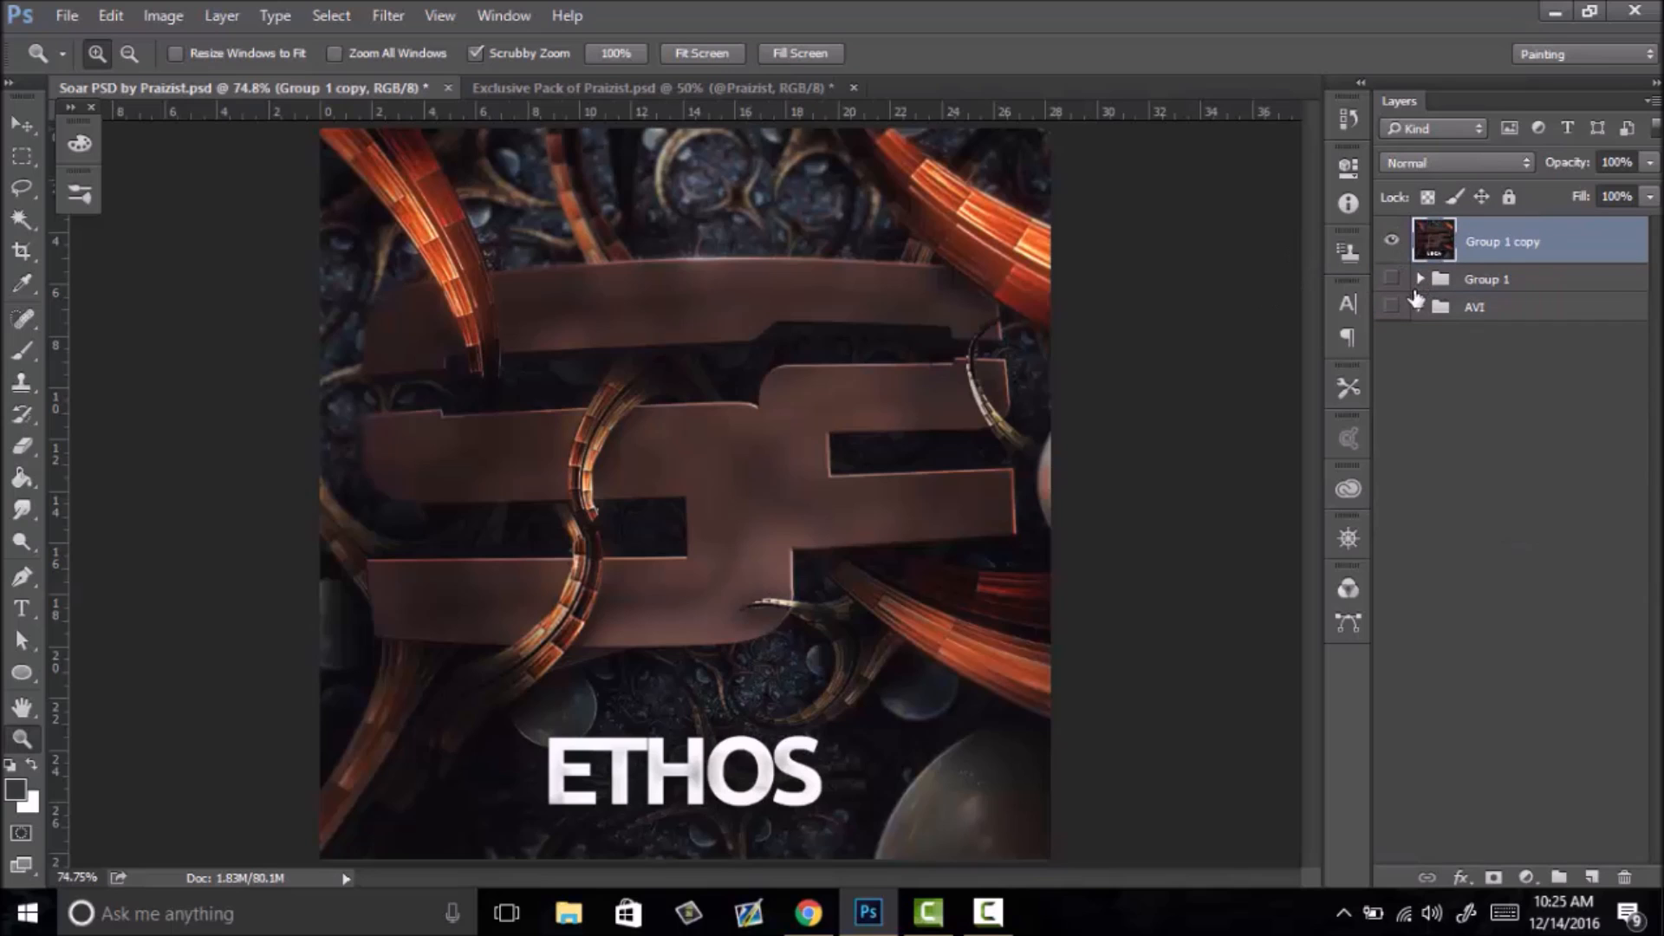
- Compare the view with the merged copy hidden and shown, and check the whole artwork at a smaller size
left_click(1392, 240)
left_click(1392, 240)
left_click_drag(758, 454, 760, 509)
right_click(762, 509)
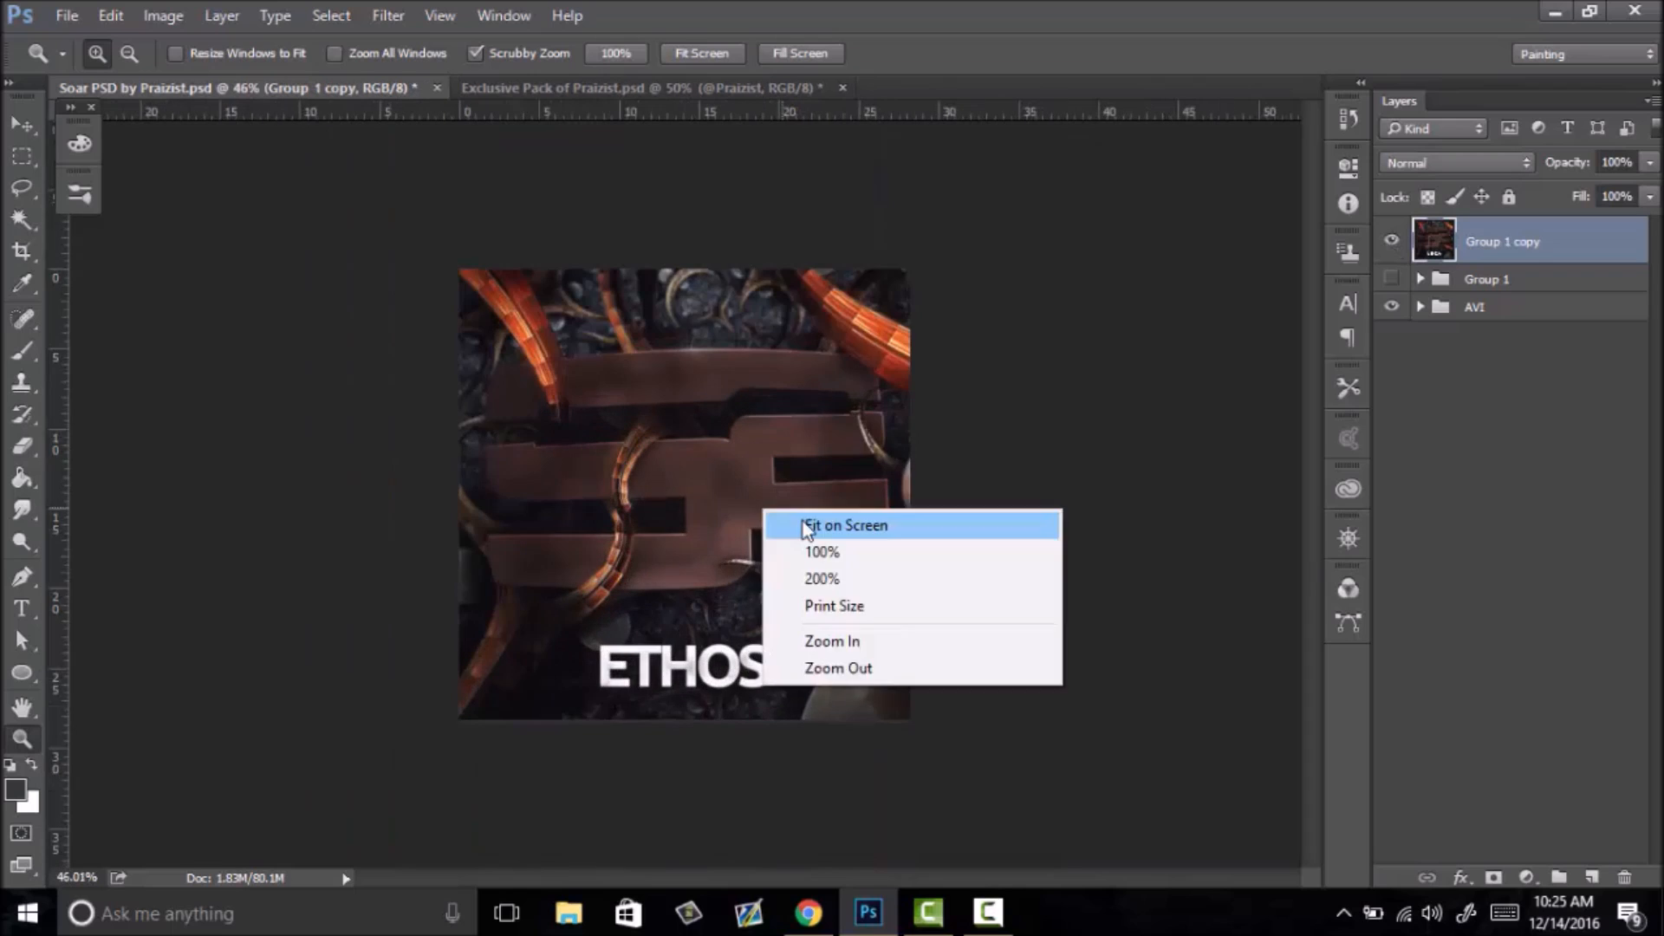
left_click(796, 526)
- Add a Vibrance adjustment layer above the merged artwork and set the layer's opacity to 25%
left_click(1526, 877)
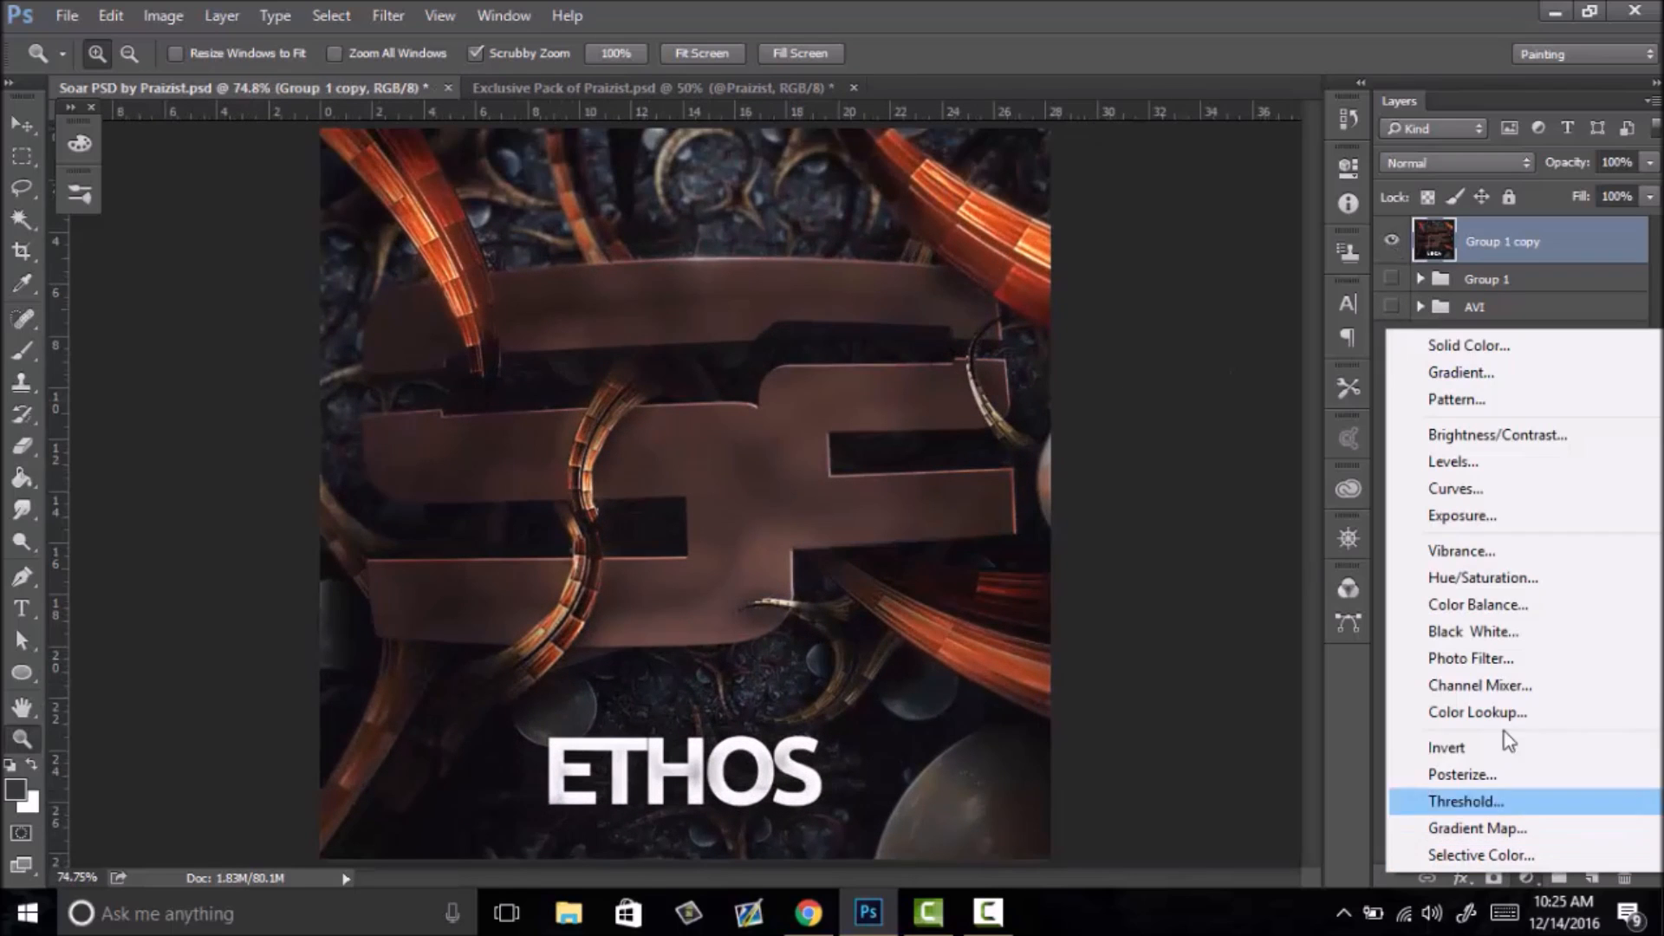
left_click(1479, 548)
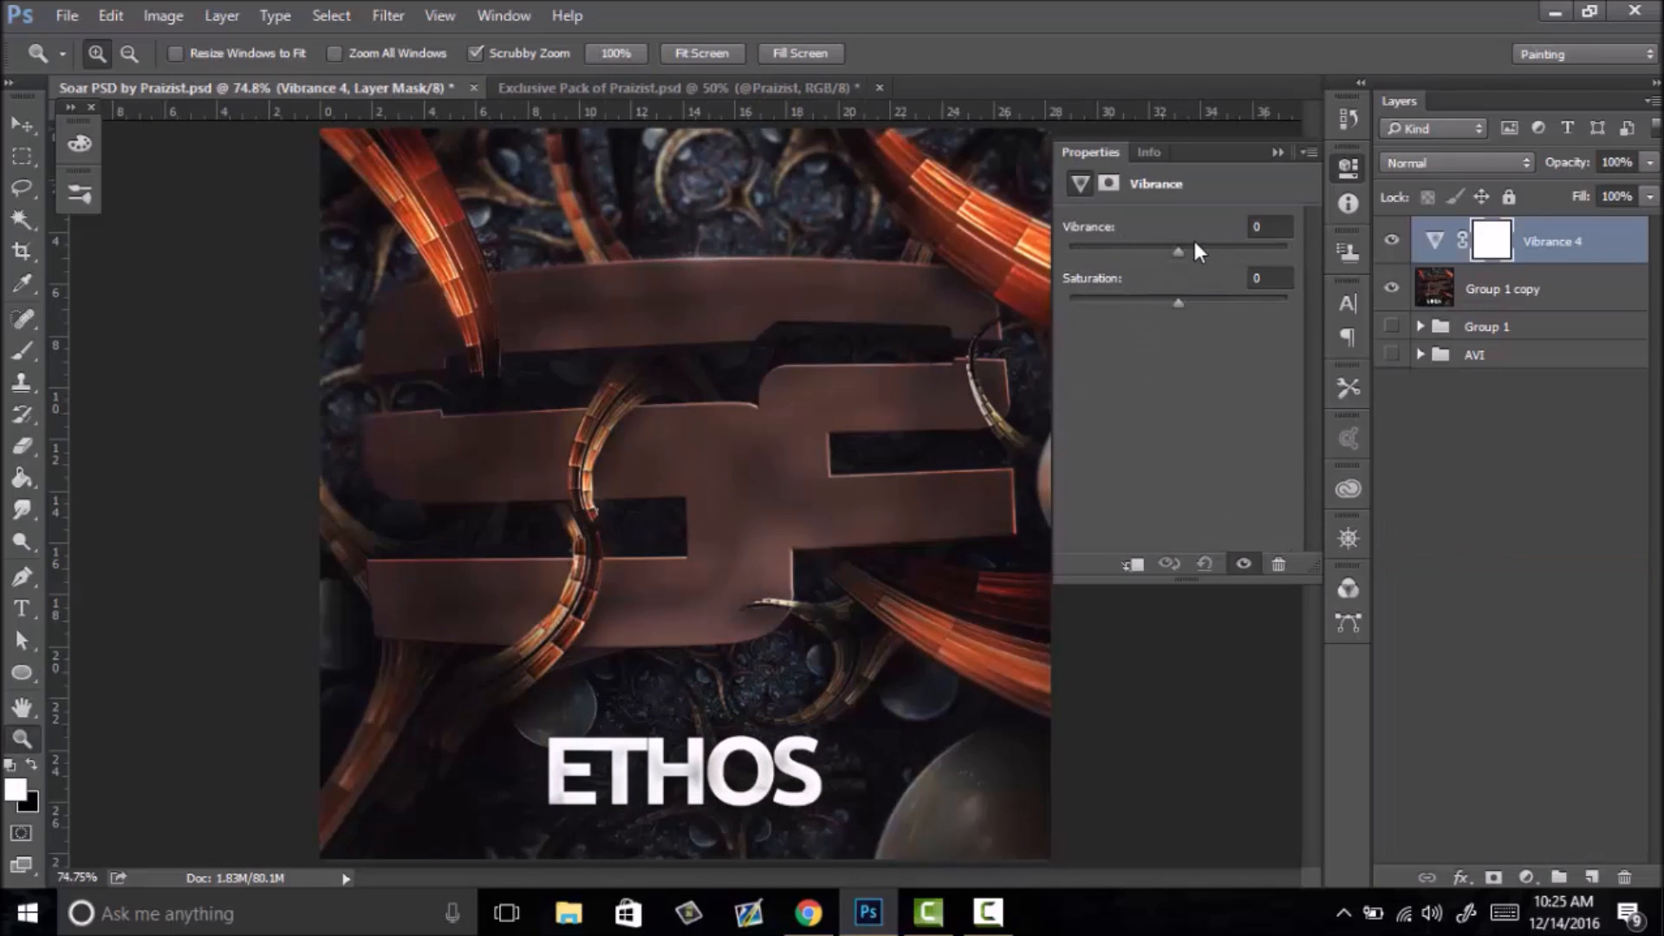
left_click(1278, 153)
left_click_drag(824, 394, 775, 452)
right_click(775, 451)
left_click(853, 464)
left_click_drag(1582, 170, 1484, 183)
- Compare the artwork with and without the Vibrance adjustment and check it at a reduced size
left_click(1393, 241)
left_click(1392, 241)
left_click_drag(774, 483, 754, 520)
right_click(753, 521)
left_click(795, 538)
- Group the Vibrance layer with the merged artwork, merge a duplicate of the group and duplicate the resulting layer
left_click(1539, 296, "shift")
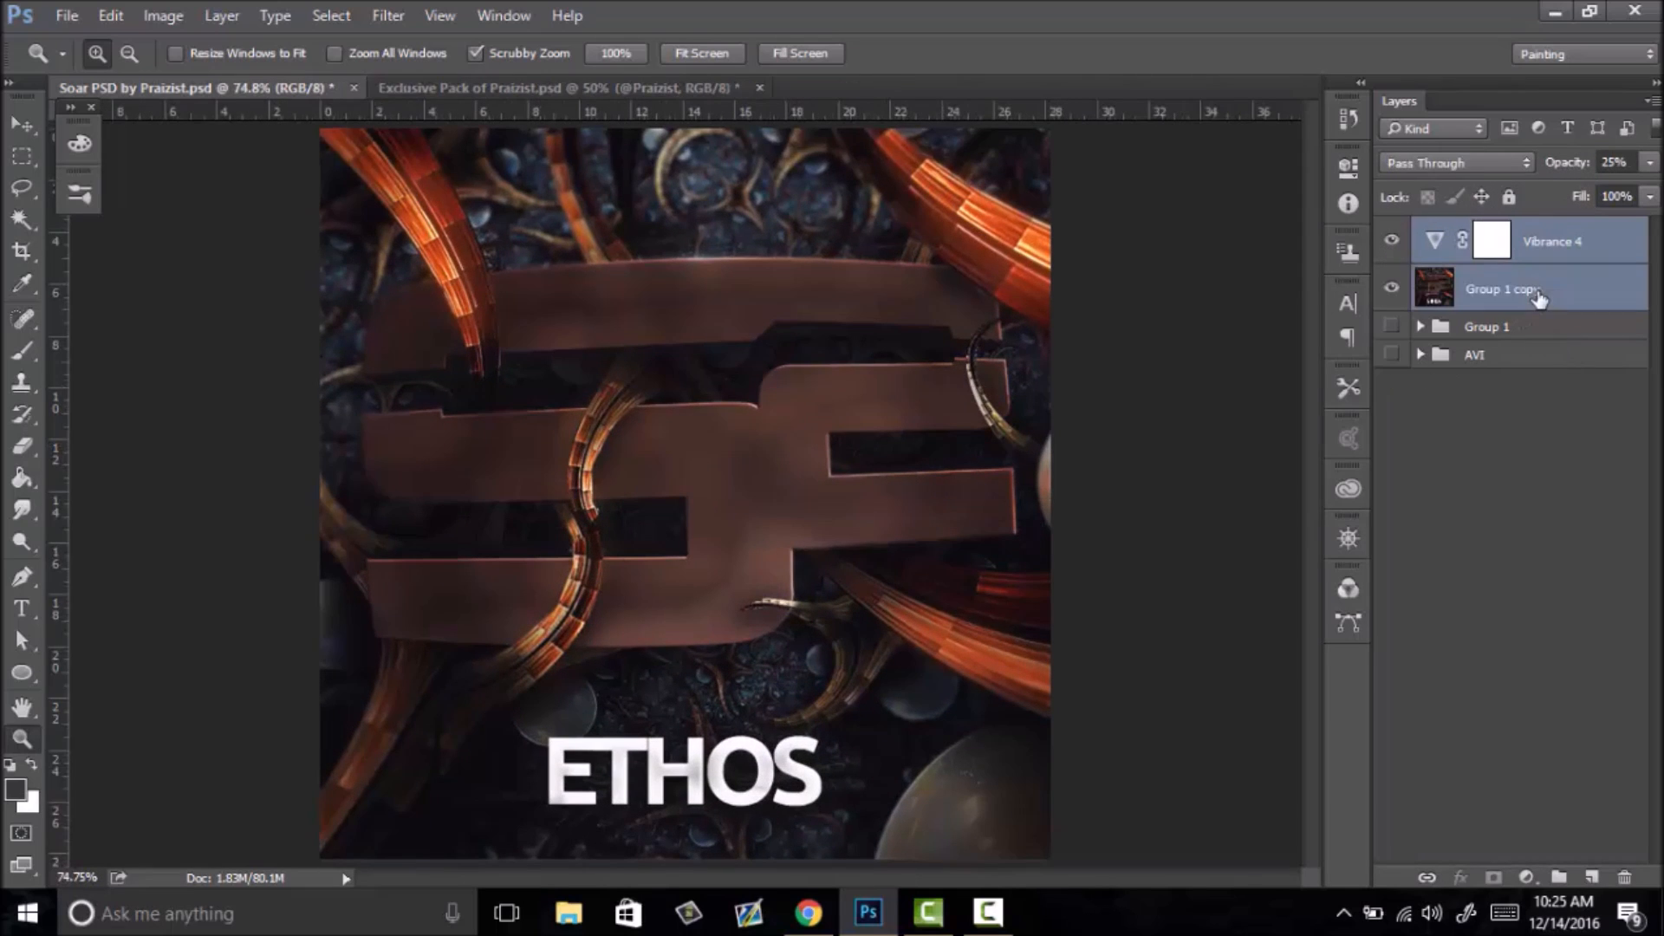
key("ctrl+g")
key("ctrl+j")
key("ctrl+e")
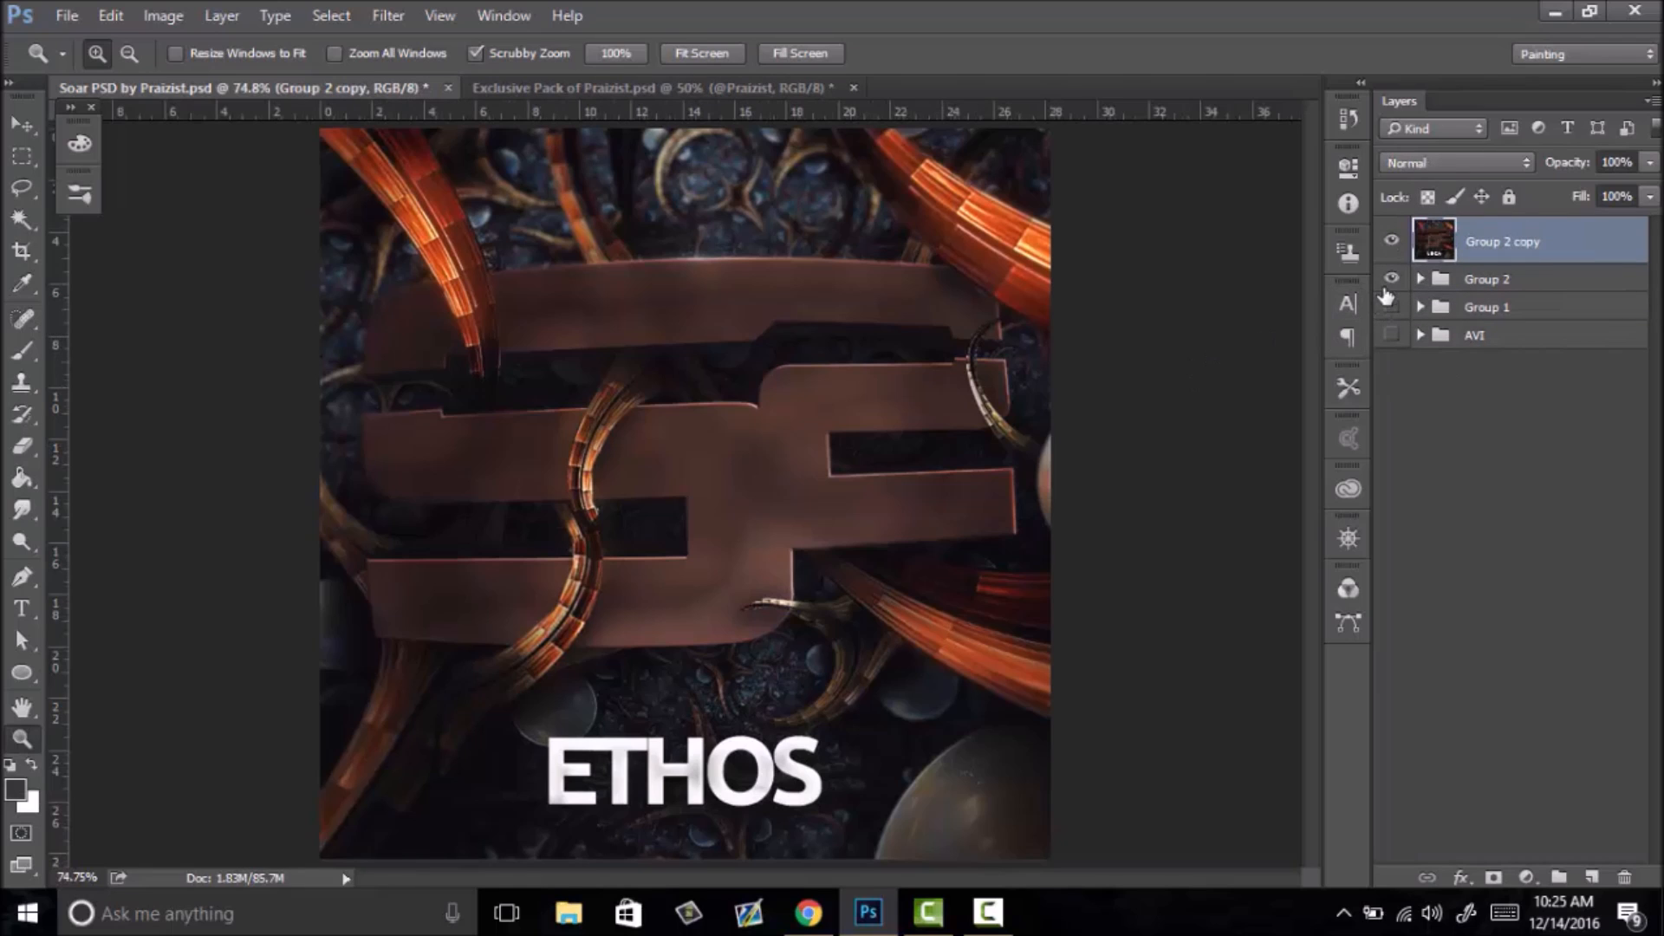
key("ctrl+j")
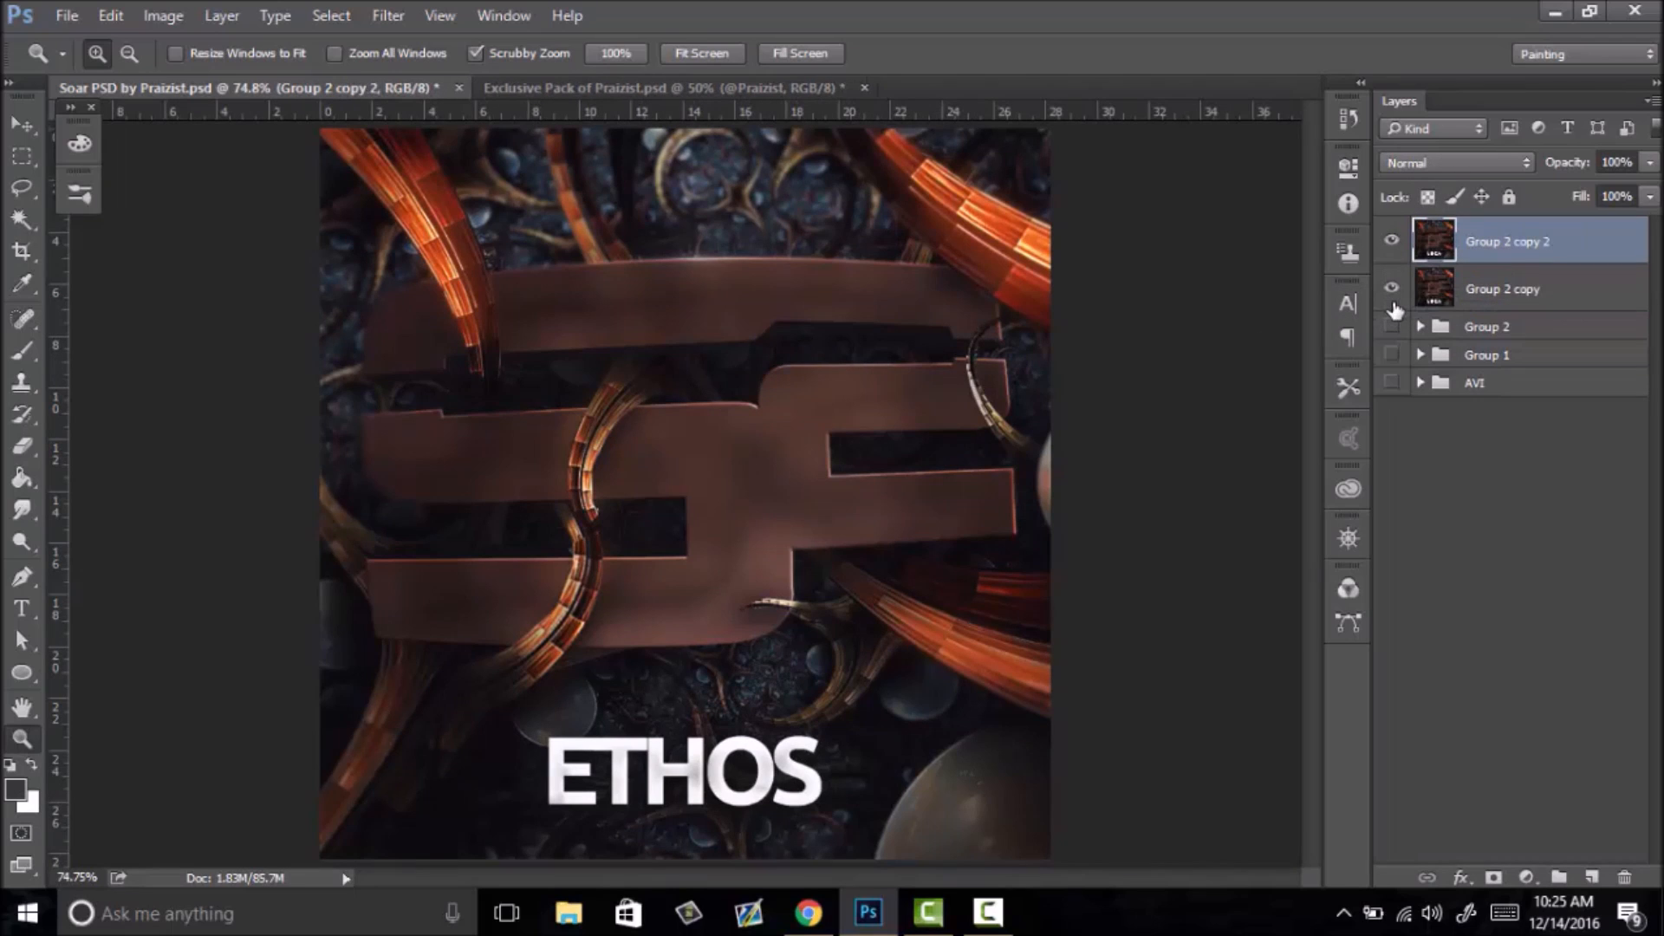
- Apply Topaz Clean 3 to the top layer with the Cartooned preset and a strength of 1
left_click(388, 15)
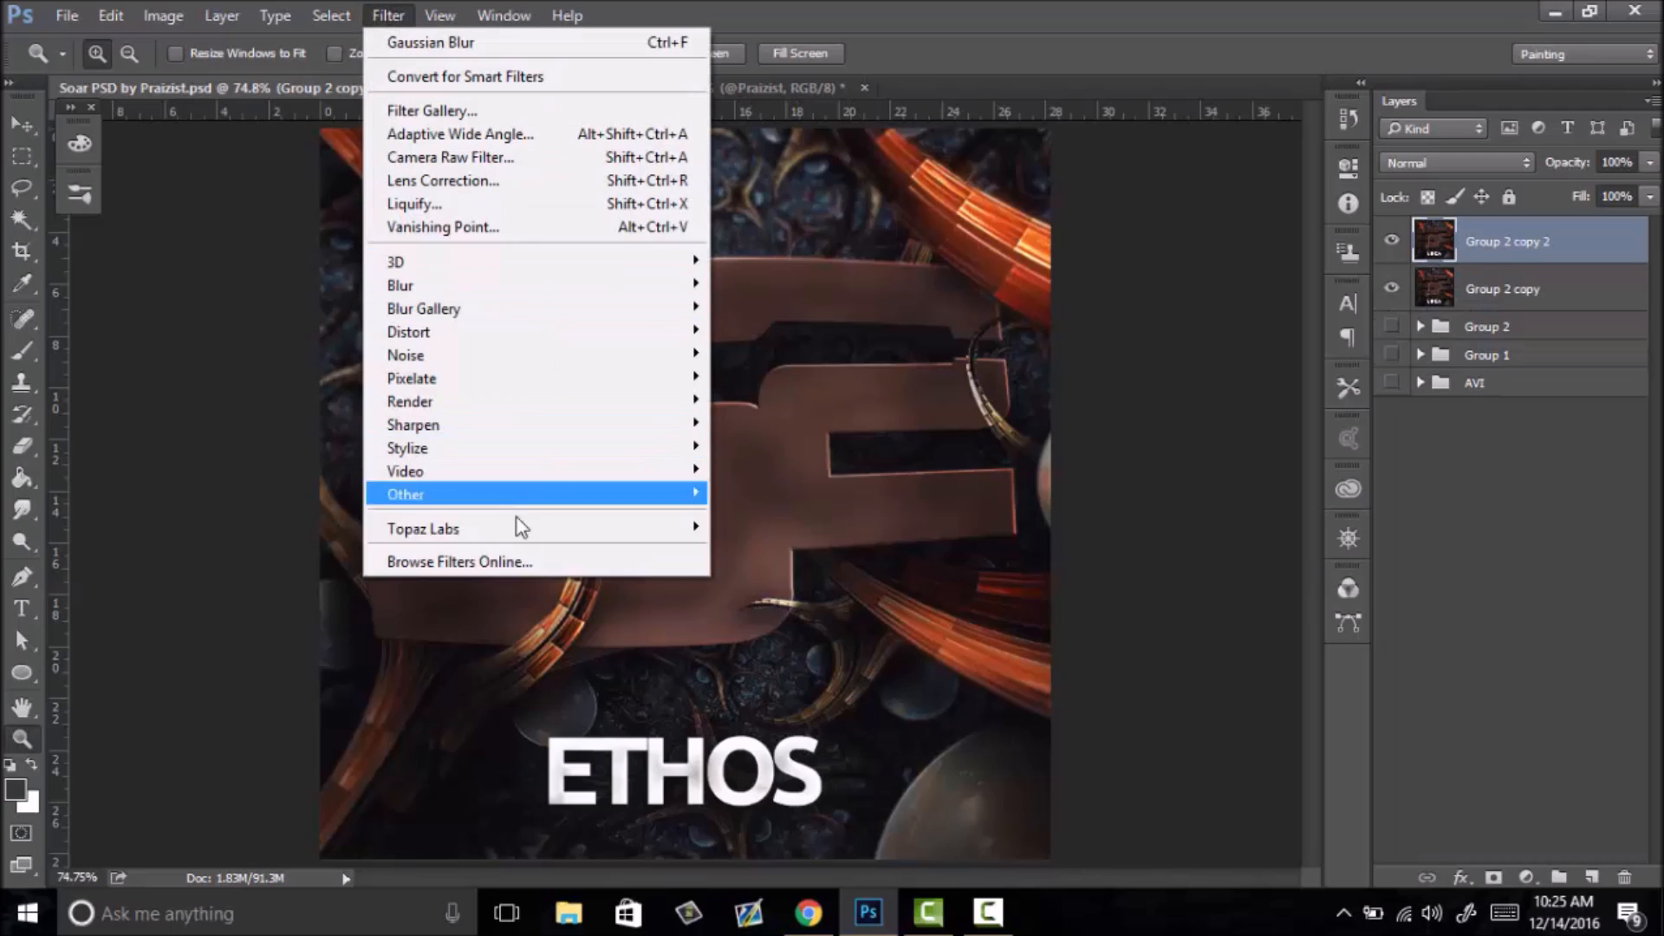
mouse_move(501, 530)
left_click(335, 525)
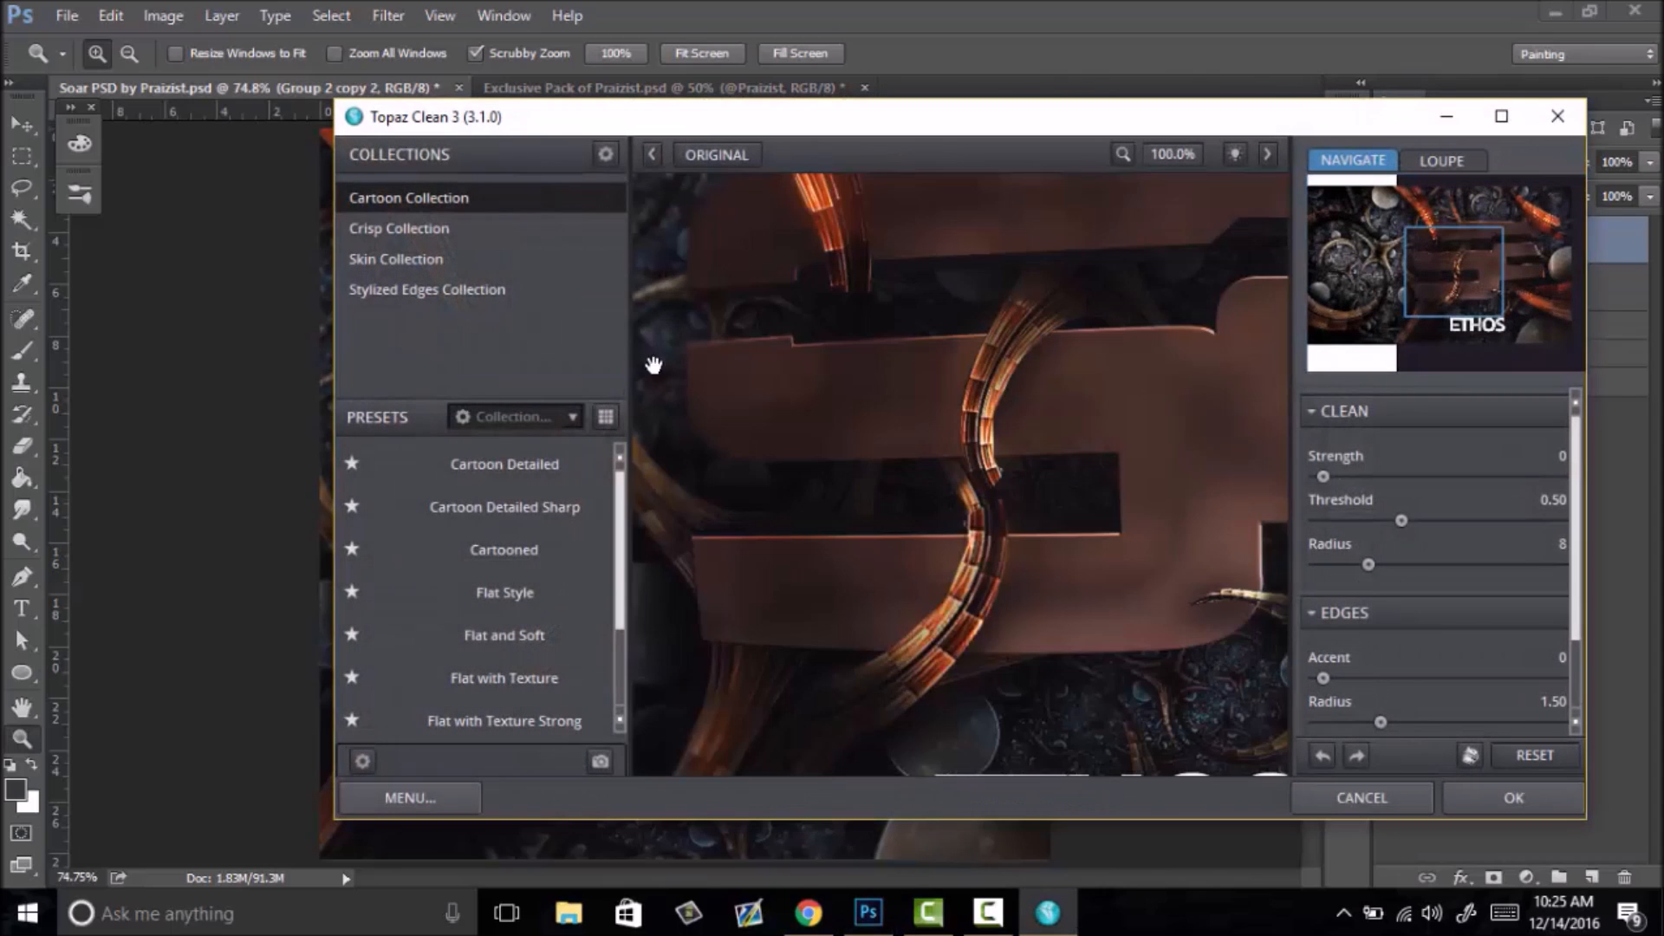
left_click(508, 546)
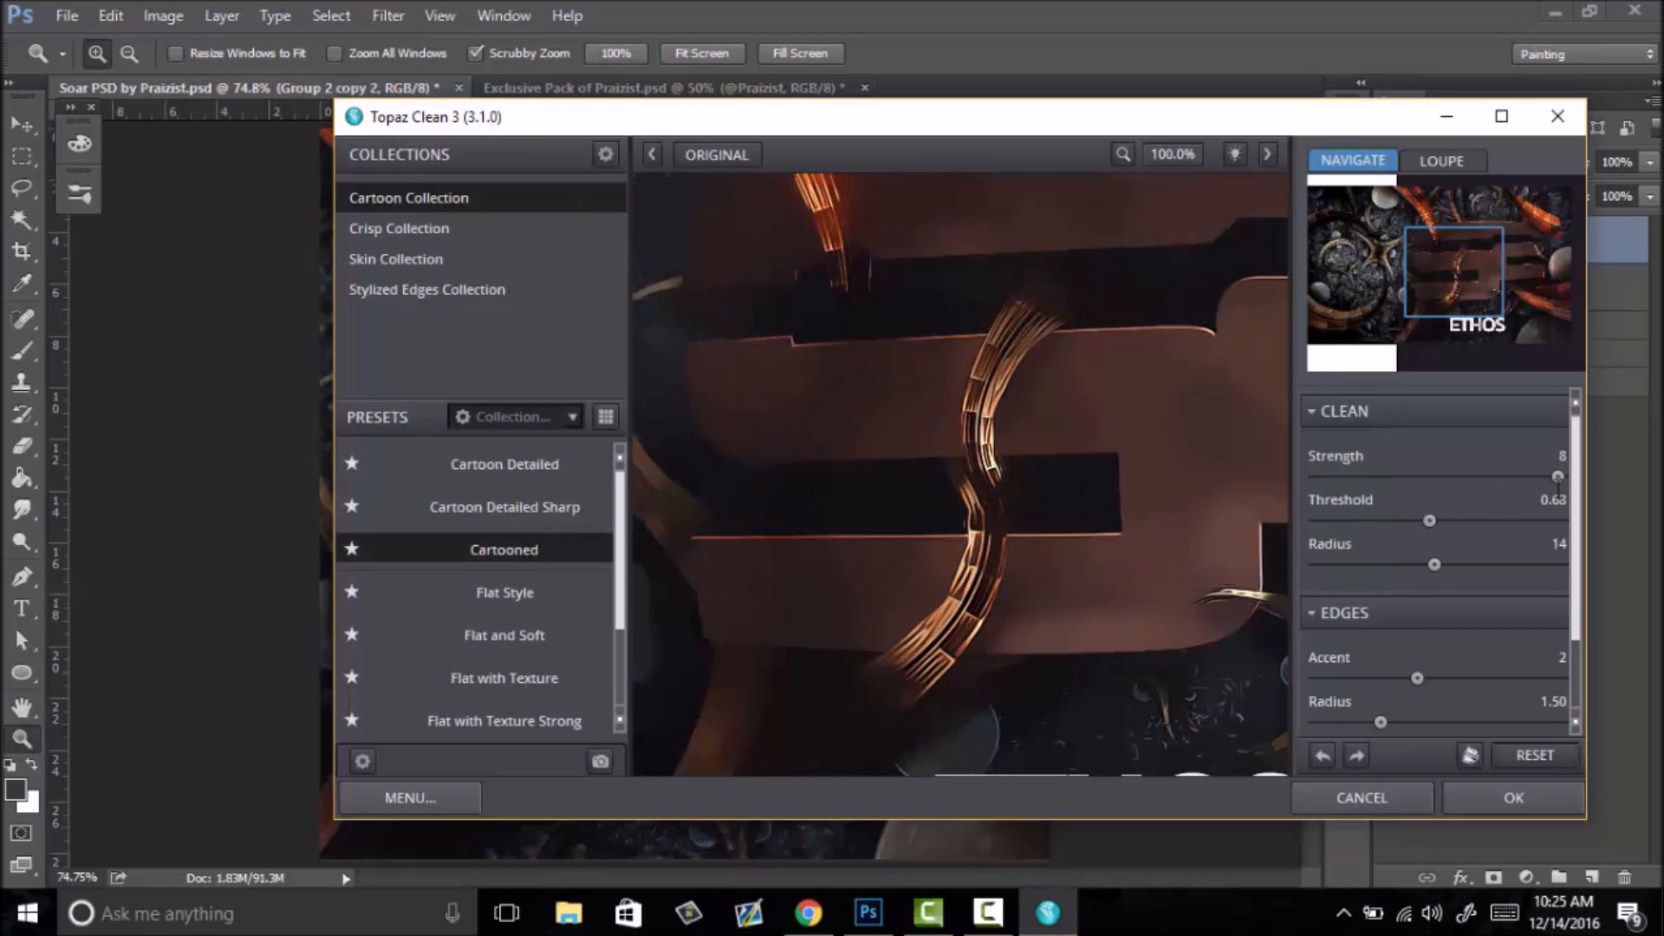
left_click_drag(1381, 477, 1369, 480)
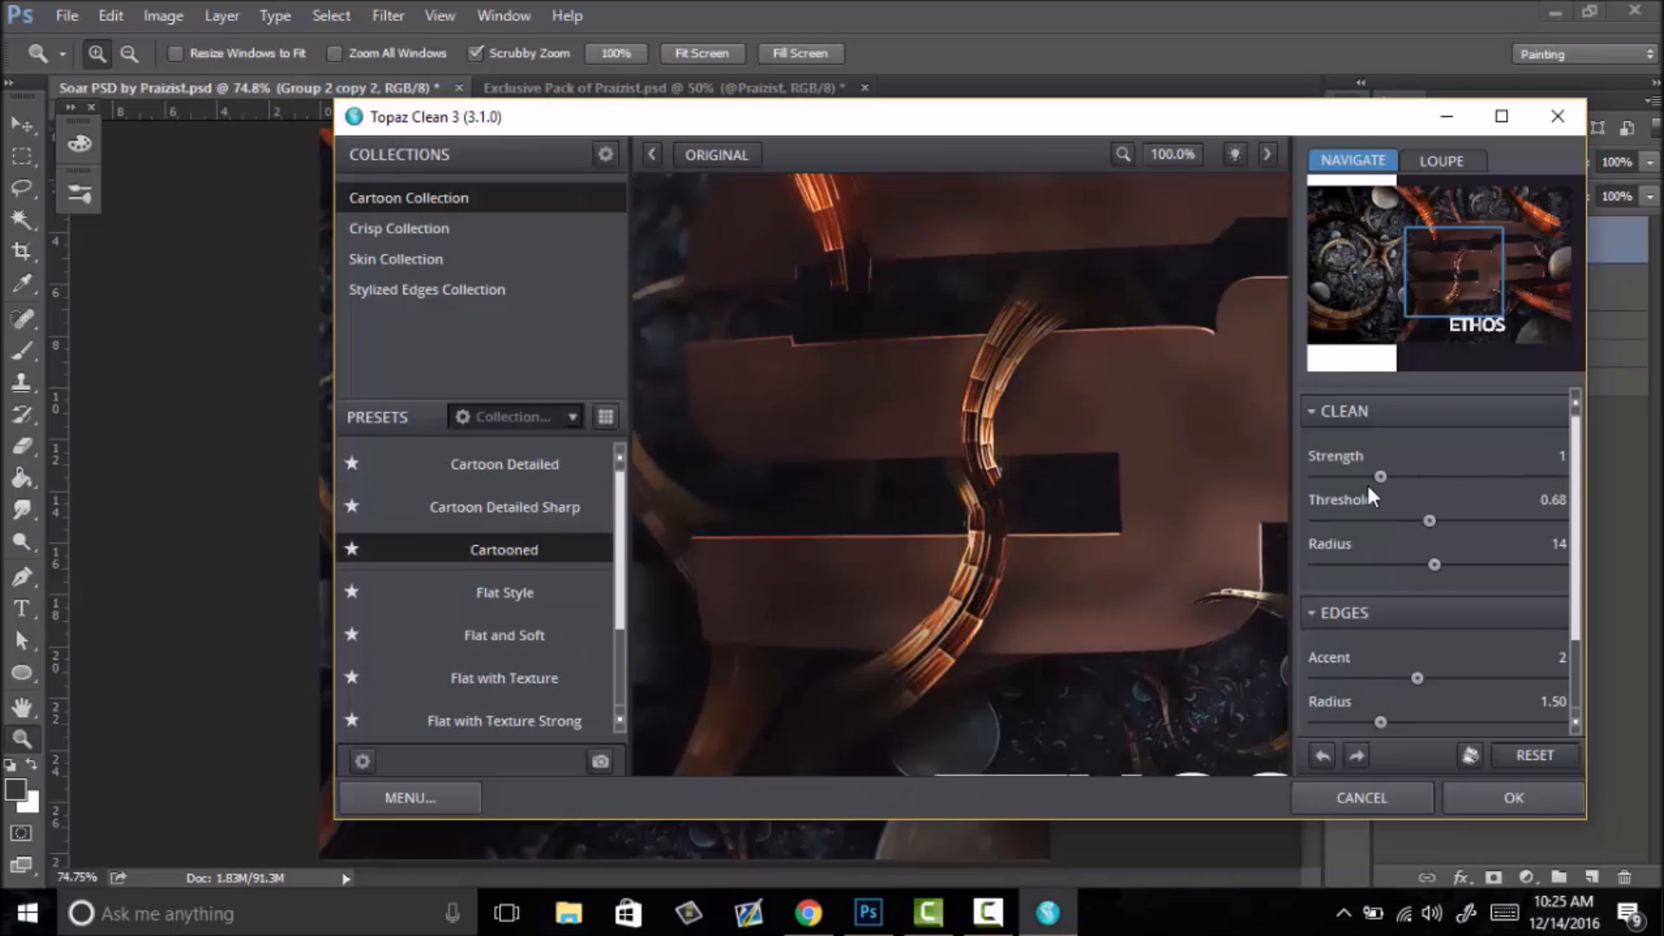
left_click_drag(1173, 483, 864, 579)
left_click(1068, 544)
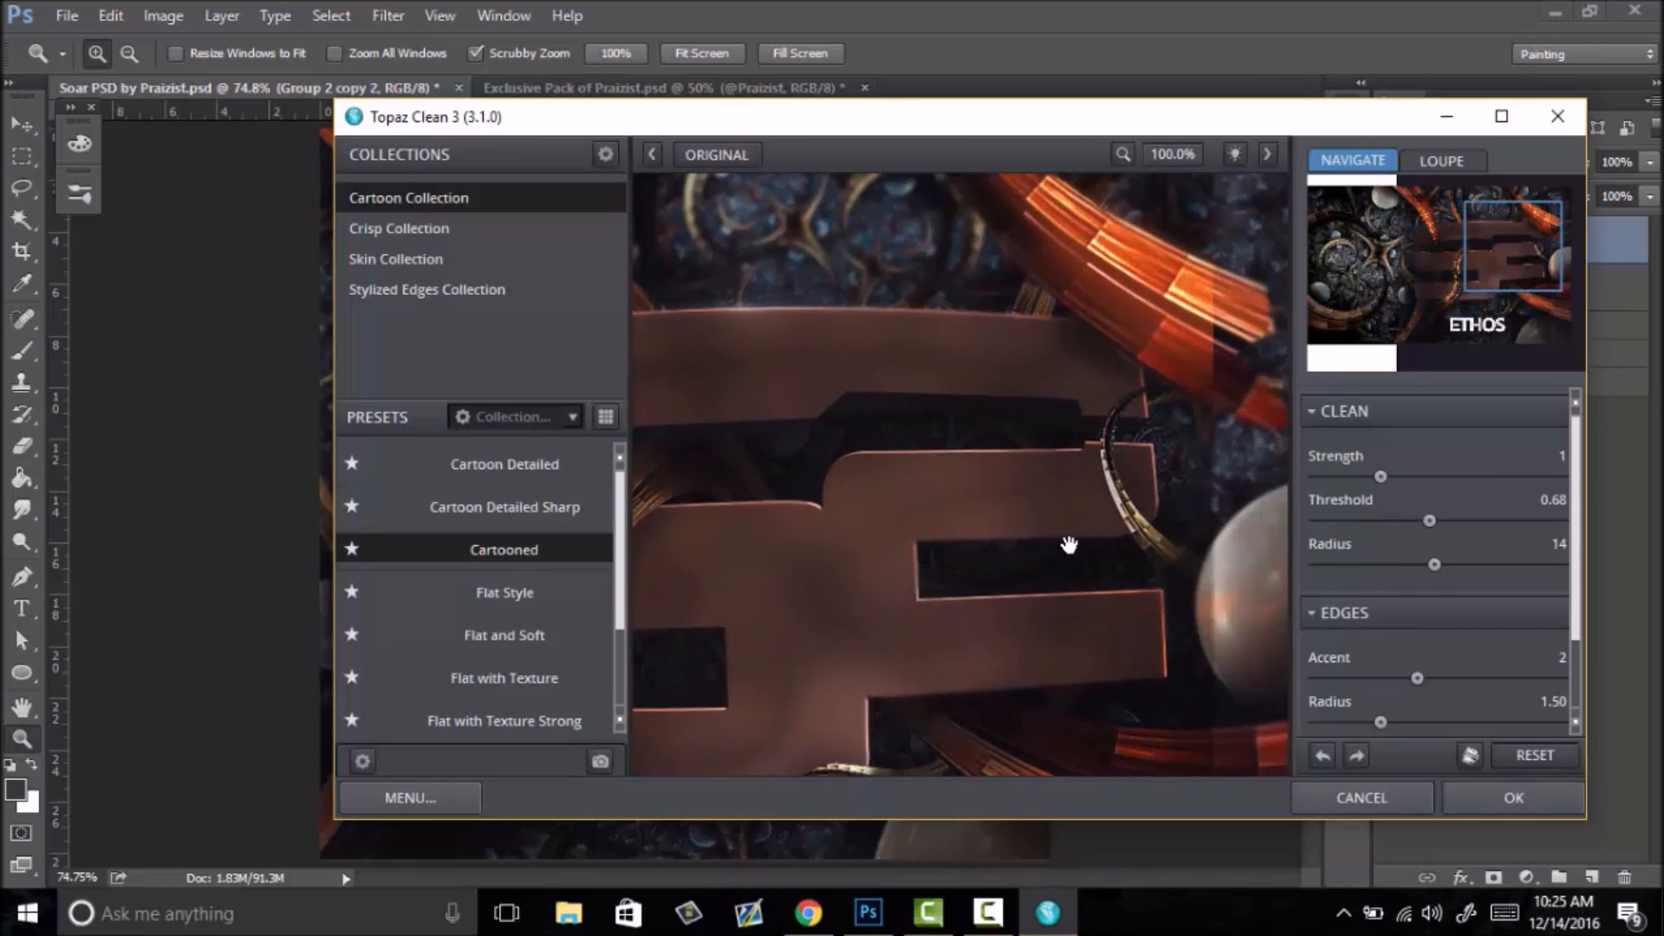
left_click(1537, 799)
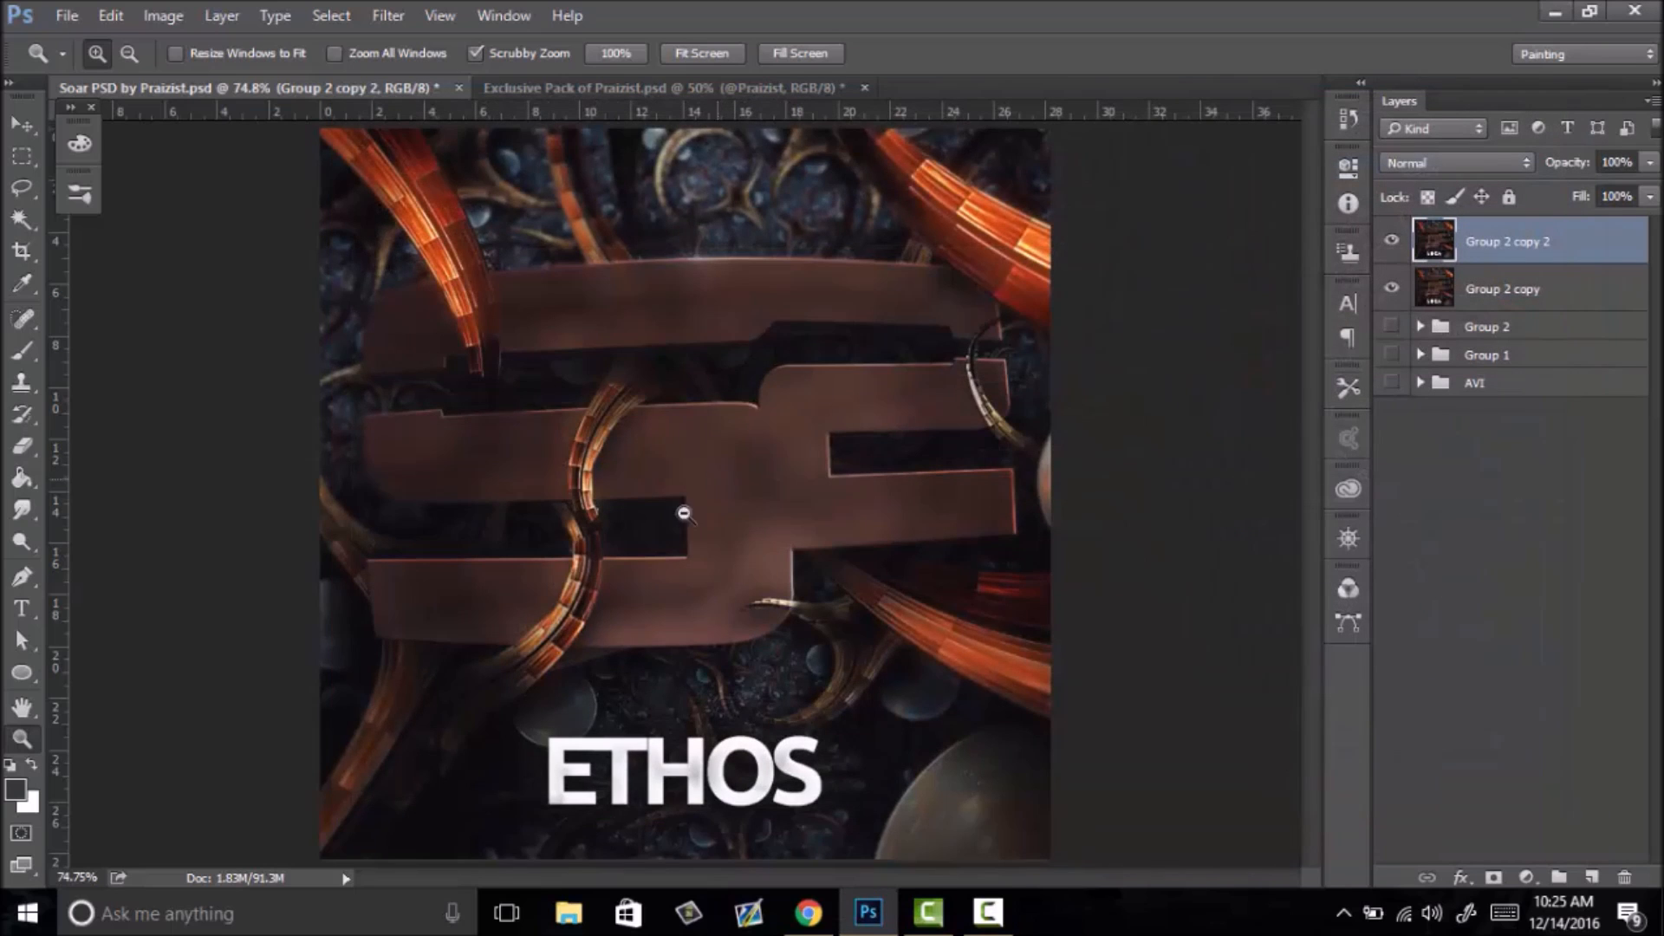
- Lower the opacity of the Topaz-filtered layer to 43% while checking the artwork at different magnifications
left_click_drag(684, 513, 655, 511)
right_click(723, 519)
left_click(782, 535)
left_click(702, 338)
right_click(717, 342)
left_click(787, 357)
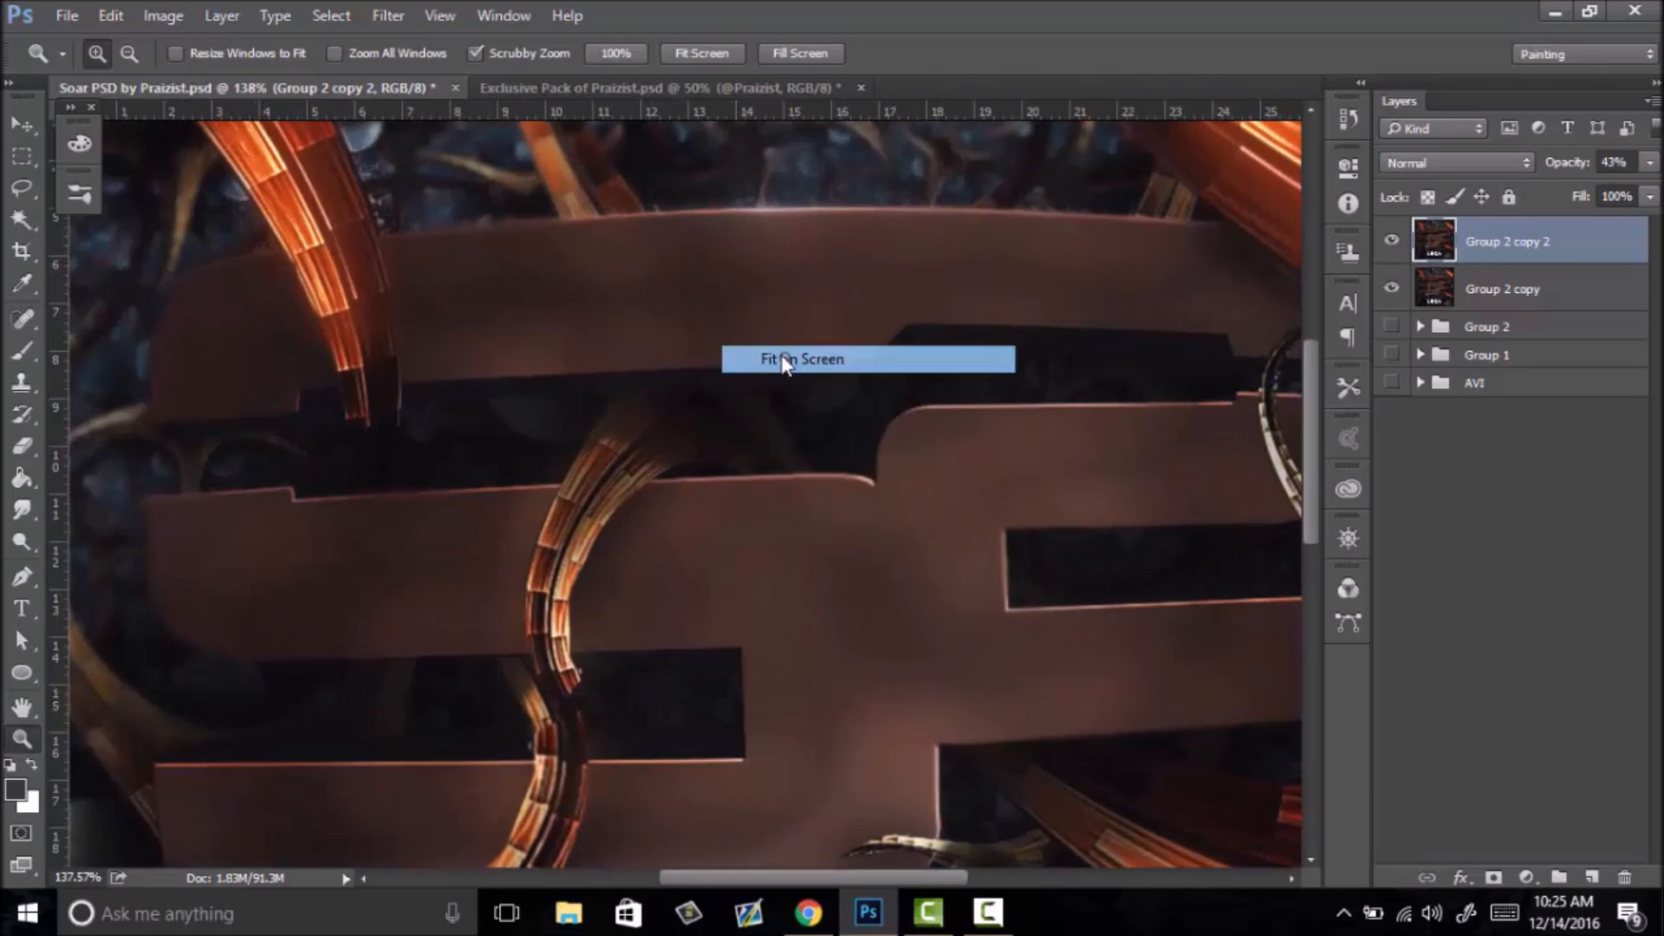
- Examine the filtered artwork at several magnifications and compare it with and without the Topaz layer
left_click_drag(778, 762, 867, 747)
left_click_drag(922, 669, 716, 620)
left_click_drag(717, 474, 766, 481)
right_click(753, 484)
left_click(791, 495)
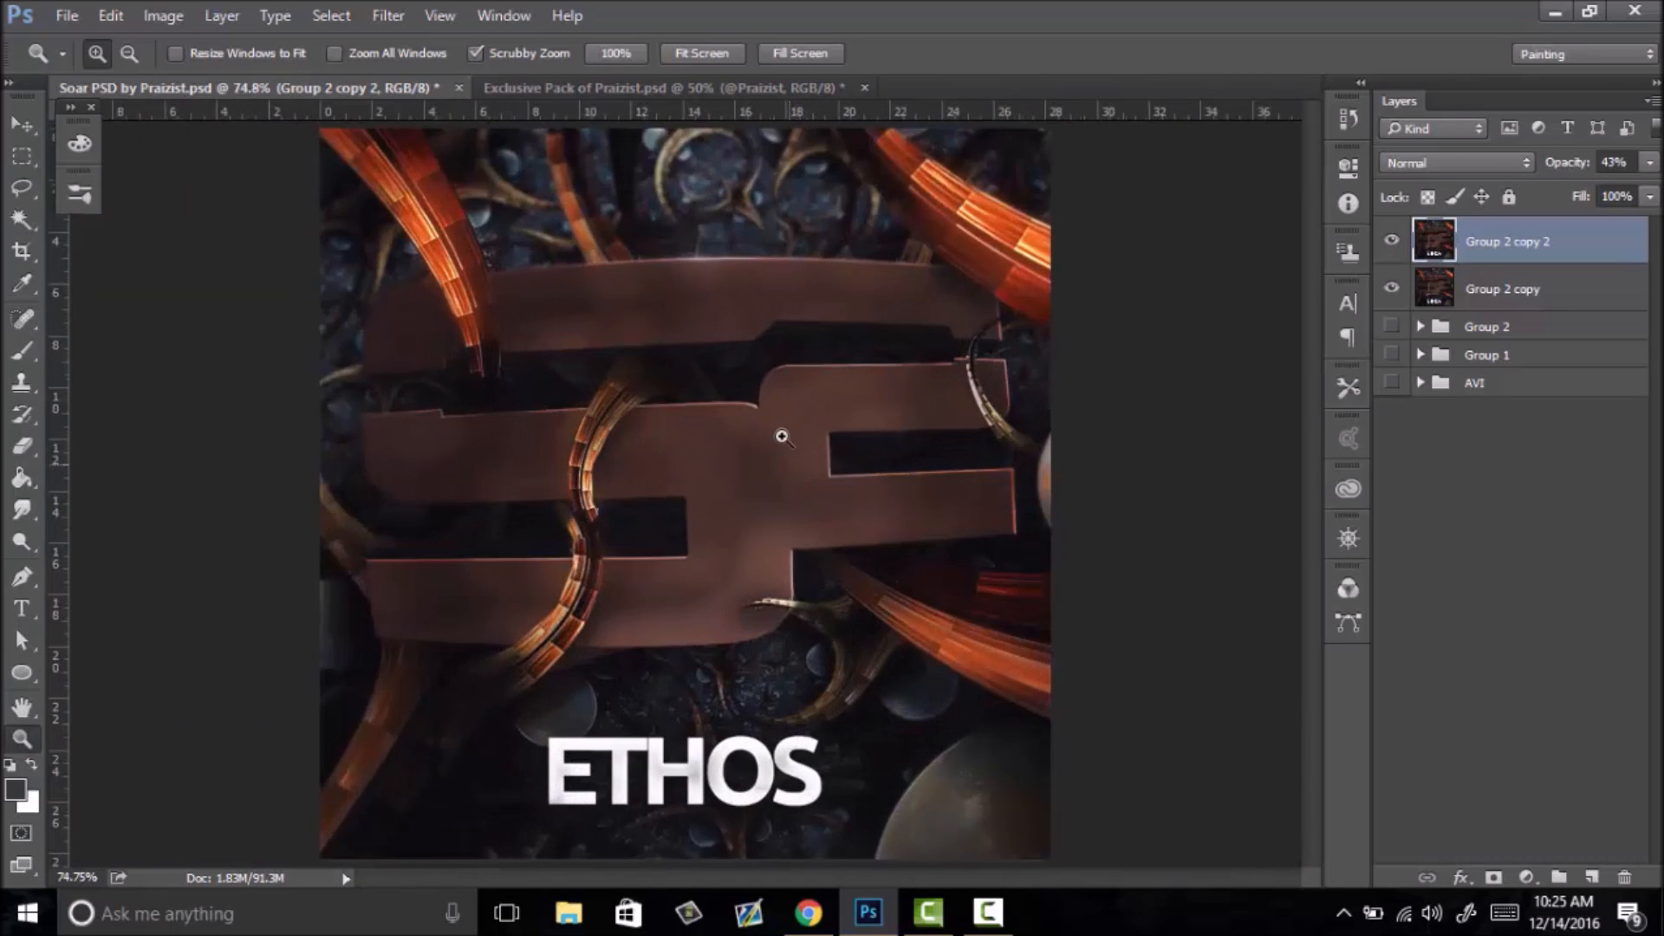
left_click_drag(673, 360, 1292, 285)
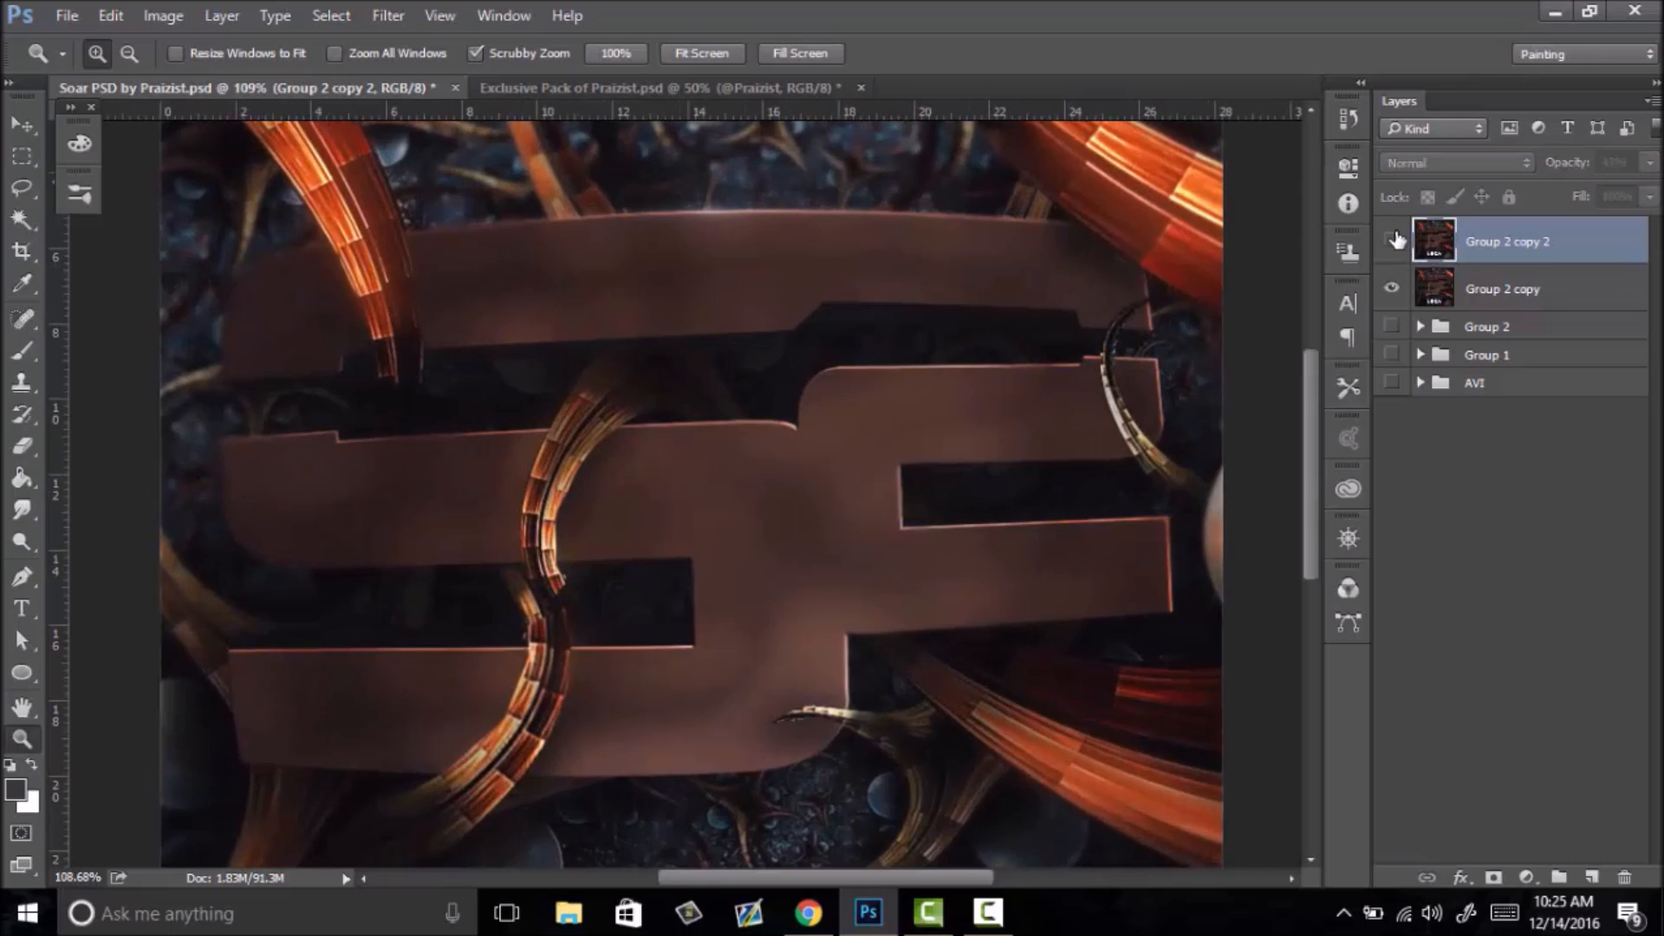
left_click_drag(959, 357, 794, 449)
right_click(780, 446)
left_click(850, 466)
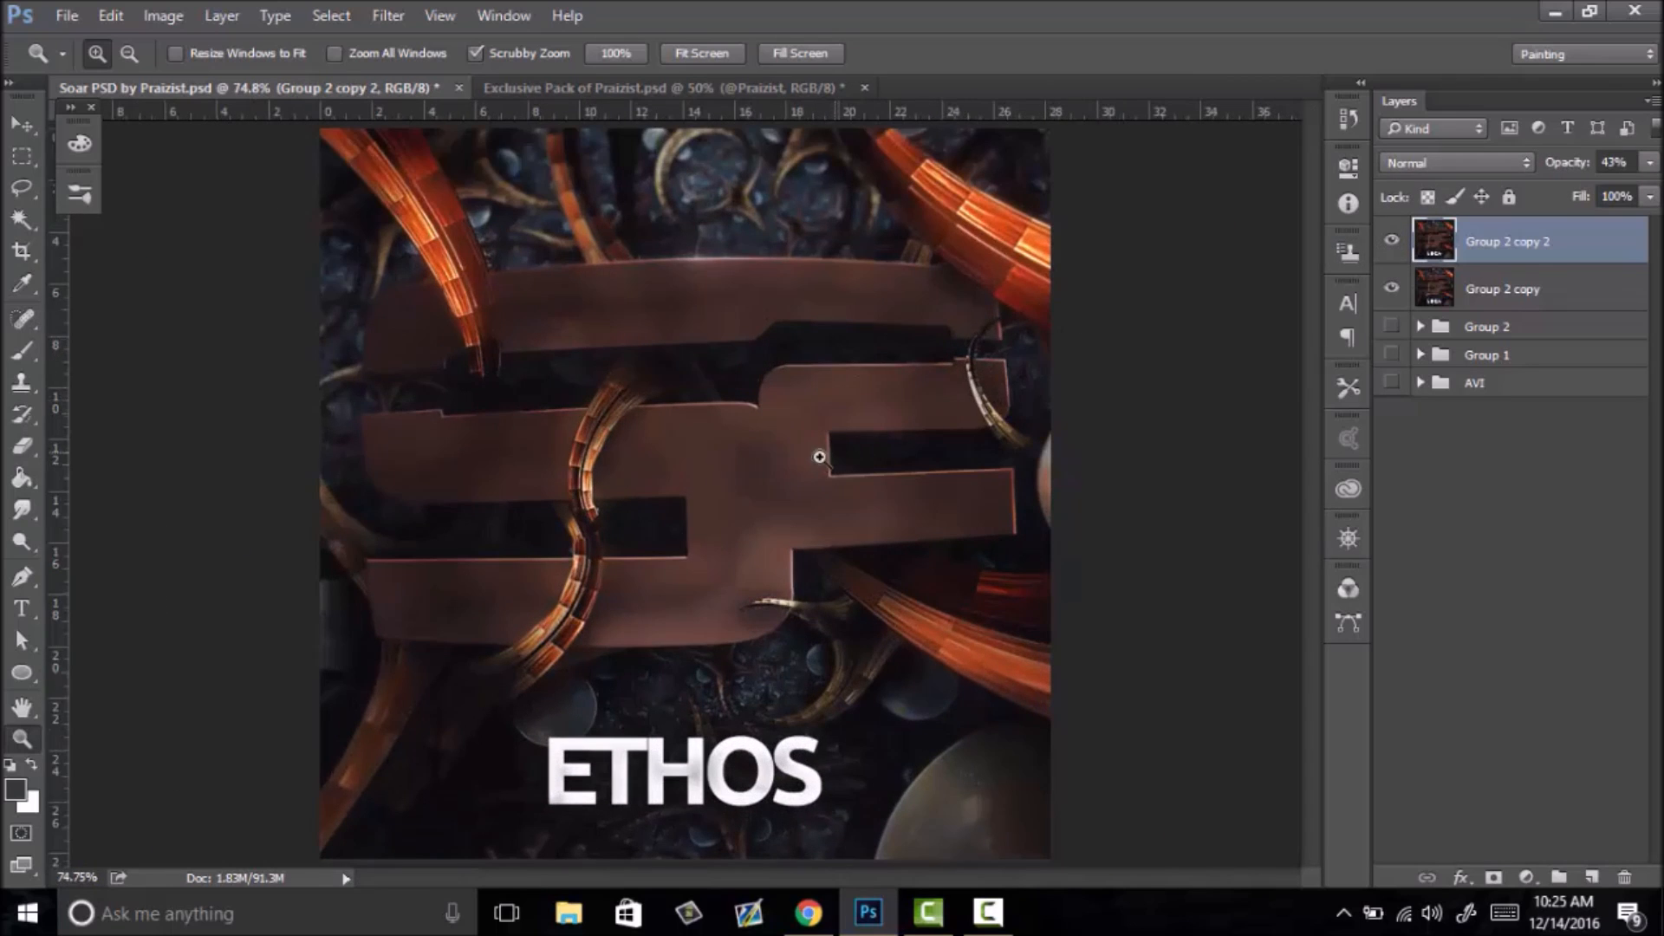
left_click_drag(826, 404, 805, 476)
right_click(834, 494)
left_click(866, 494)
left_click_drag(698, 284, 740, 228)
- Delete the Topaz-filtered layer and the merged Group 2 copy, and show Group 2 again
key("Delete")
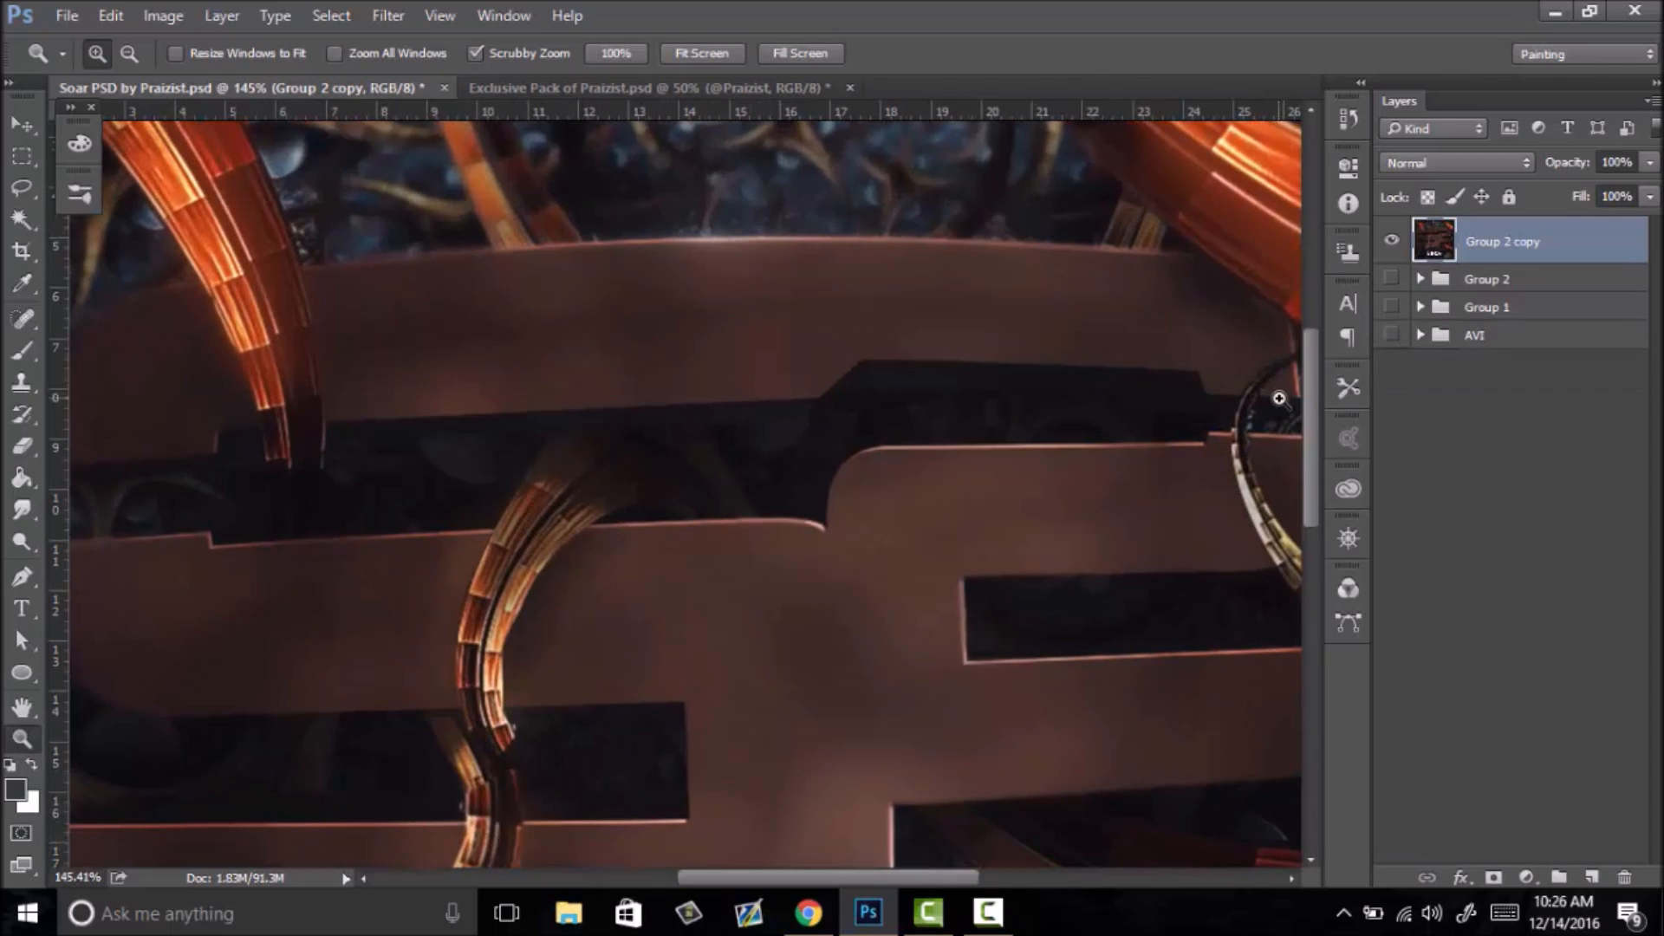
key("Delete")
left_click(1390, 231)
left_click_drag(755, 488, 681, 491)
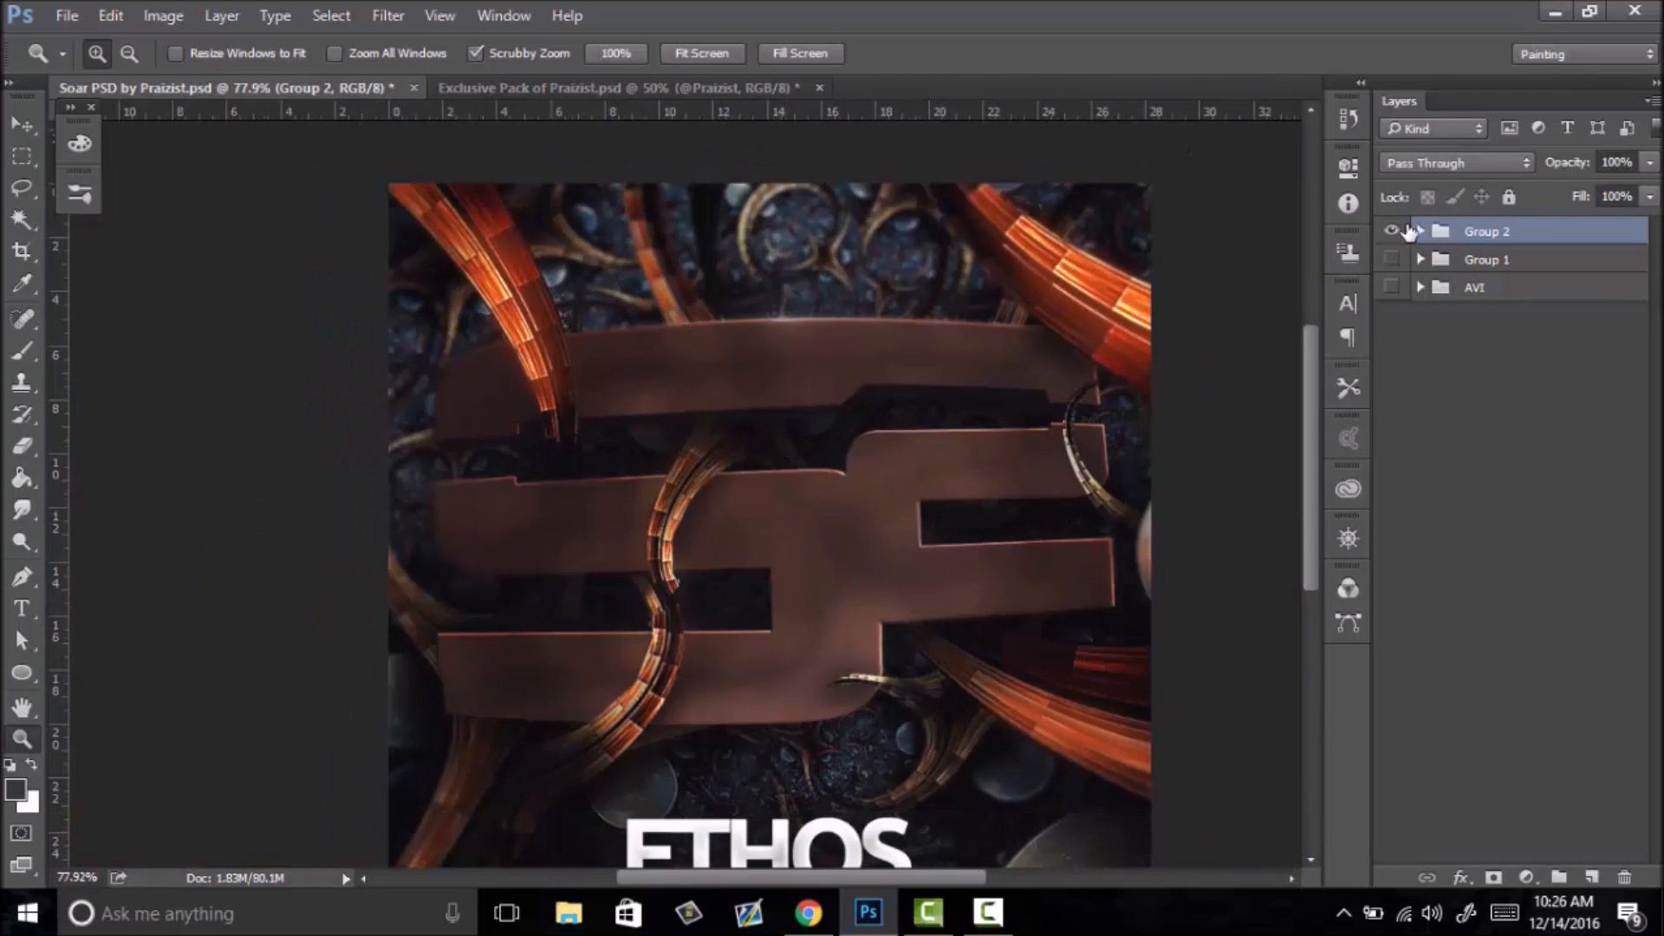
- Delete the merged Group 1 copy from inside Group 2
left_click(1421, 234)
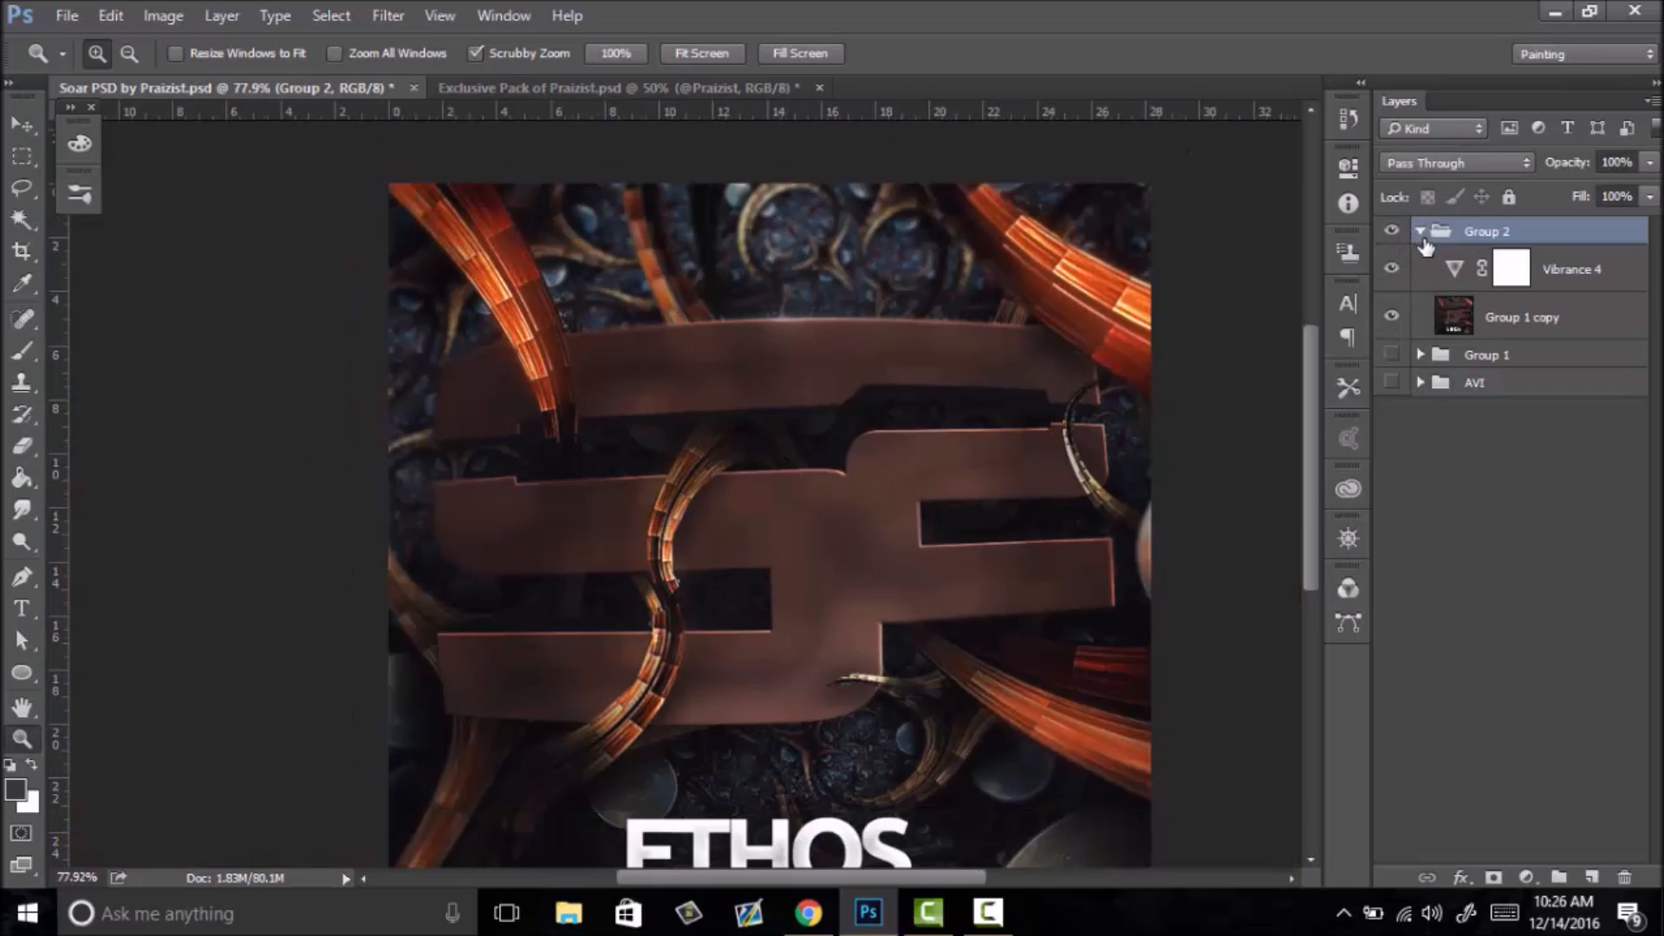
left_click(1575, 286)
left_click(1516, 325)
key("Delete")
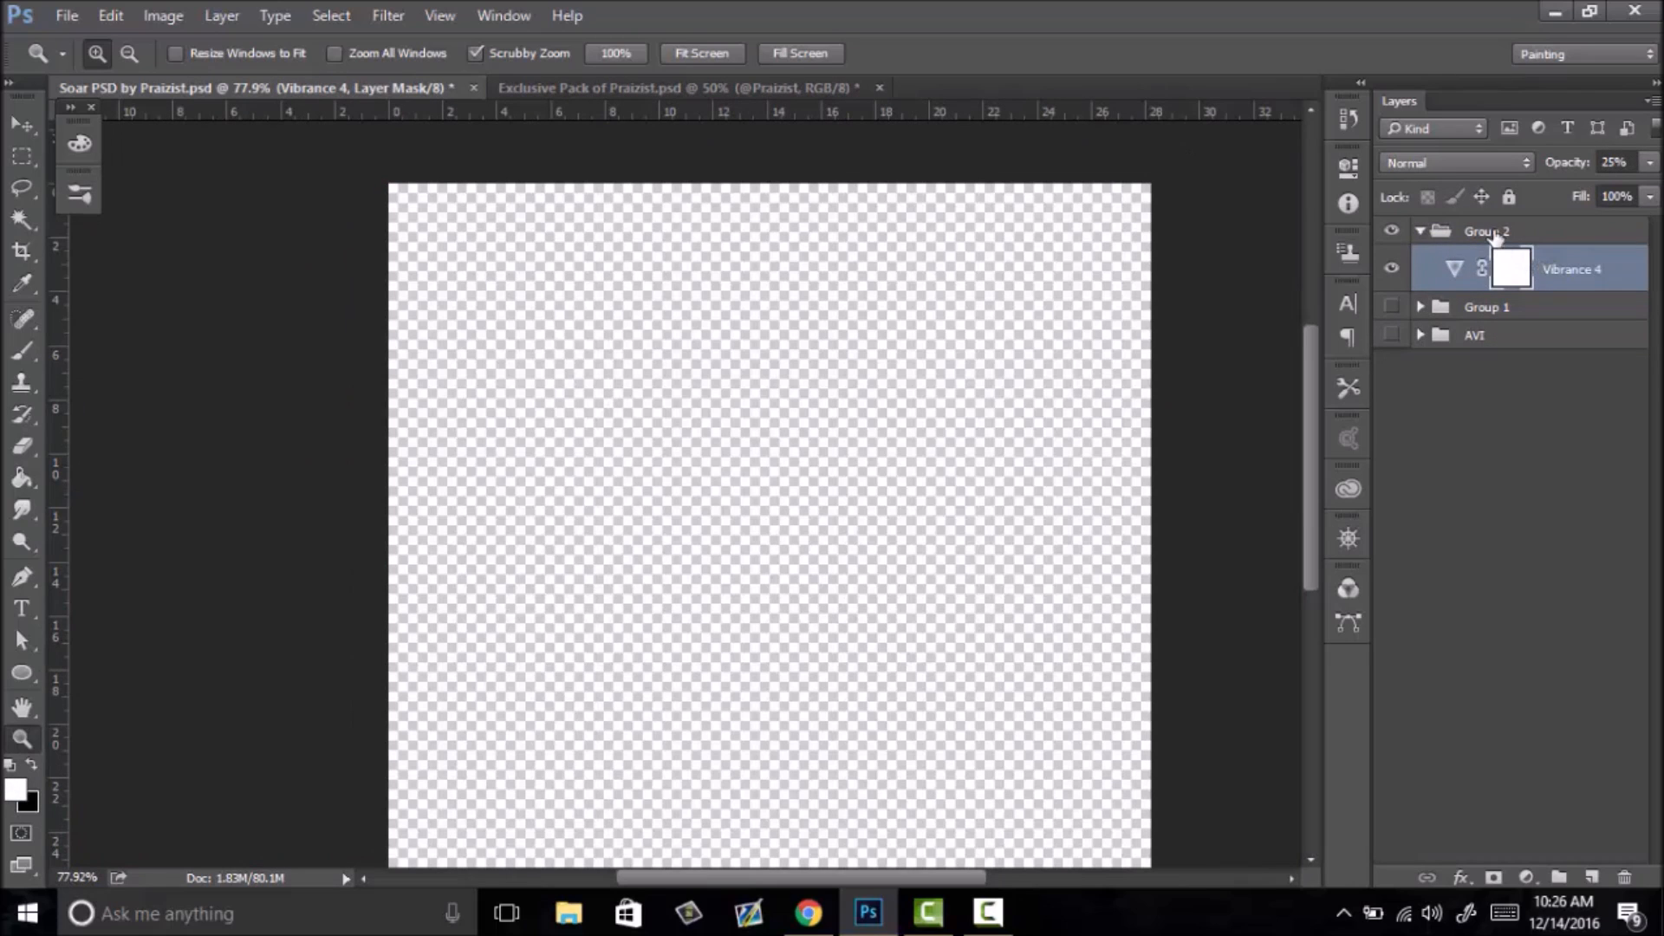
- Ungroup Group 2 to free the Vibrance layer and show the original Group 1 with its layers listed
left_click(1493, 241)
left_click(1552, 282)
left_click(1509, 250)
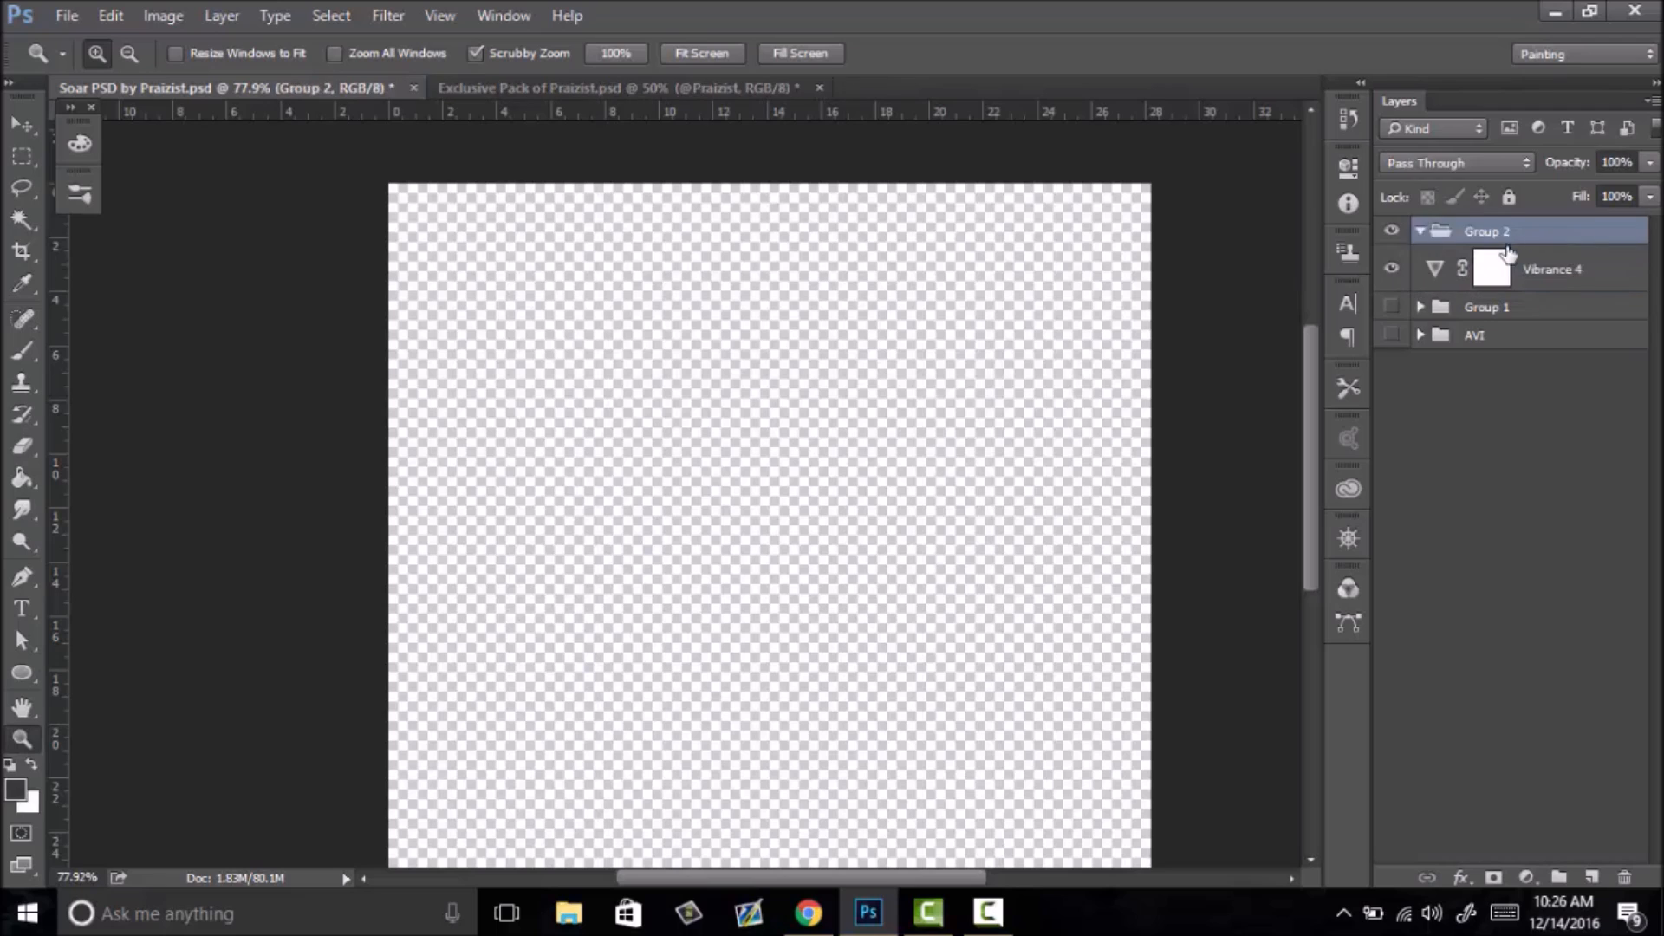
key("ctrl+shift+g")
left_click(1420, 279)
left_click(1392, 279)
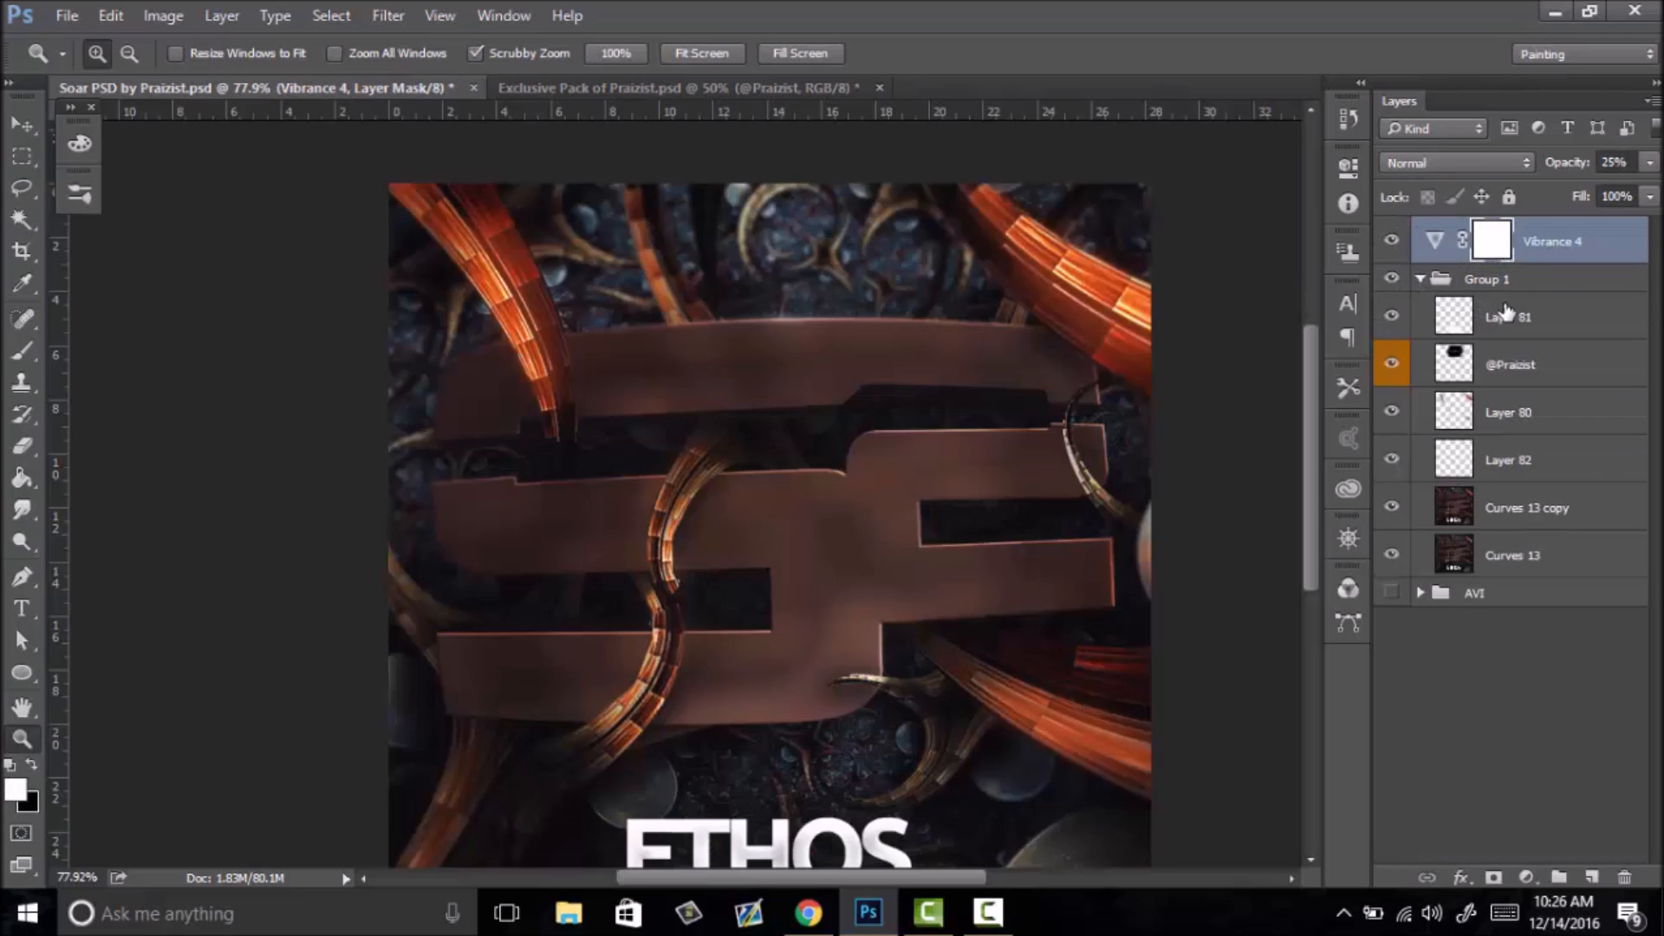
- Lower the opacity of the Linear Dodge flare layer in Group 1 to about 17%
left_click(1453, 347)
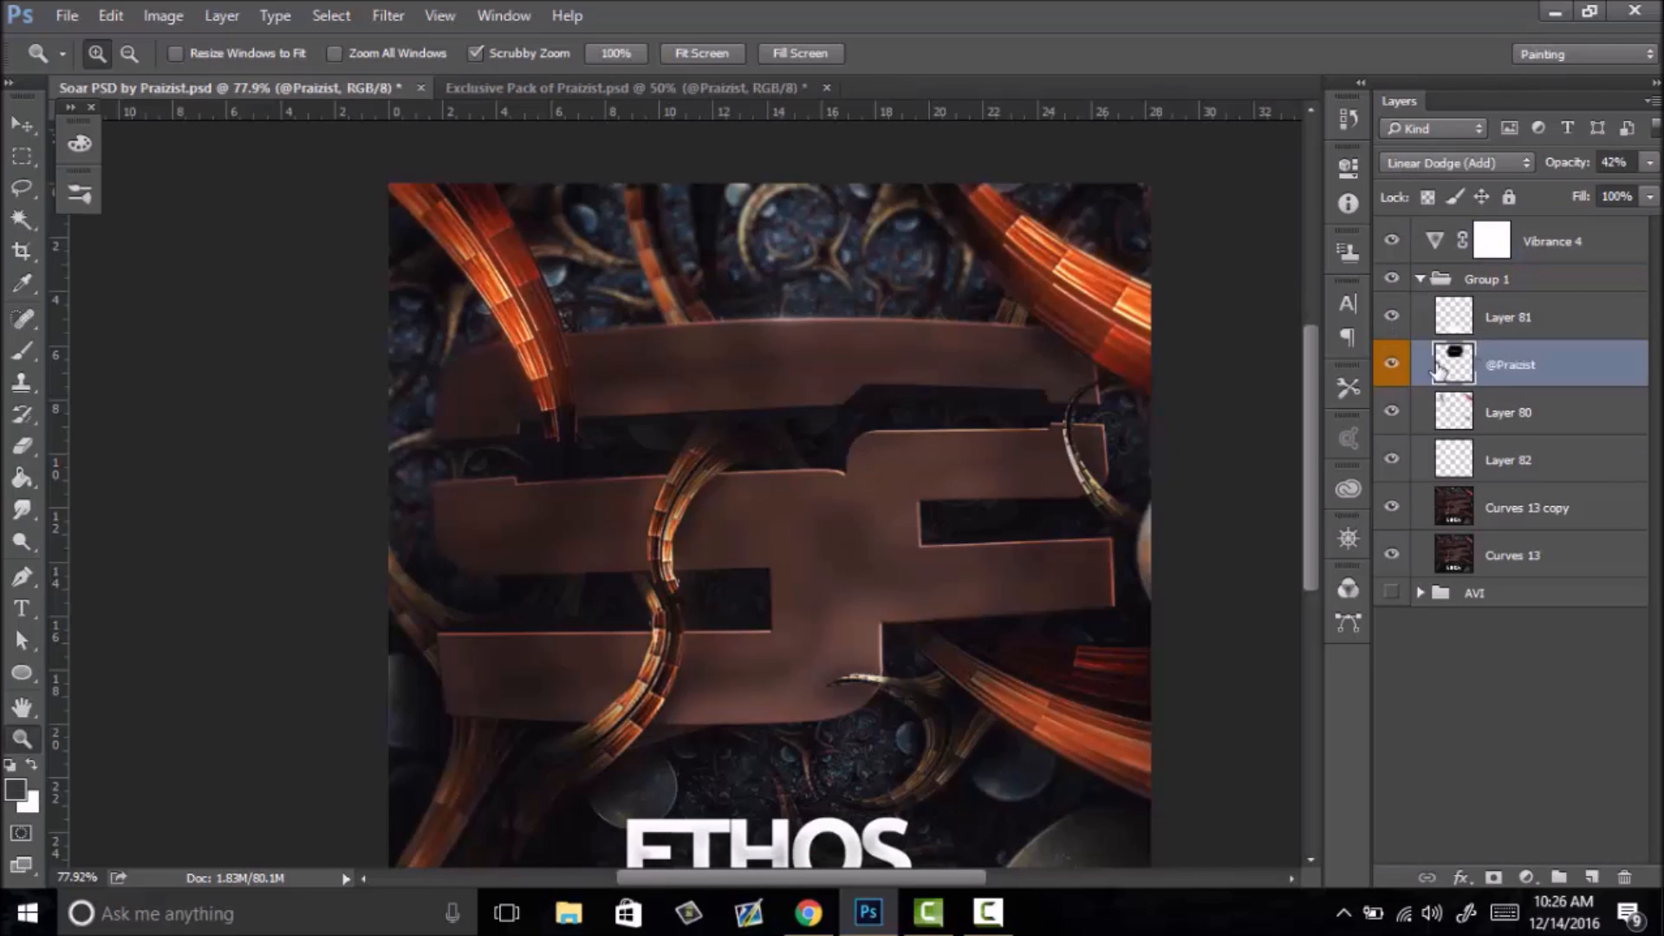
left_click_drag(1565, 174, 1542, 178)
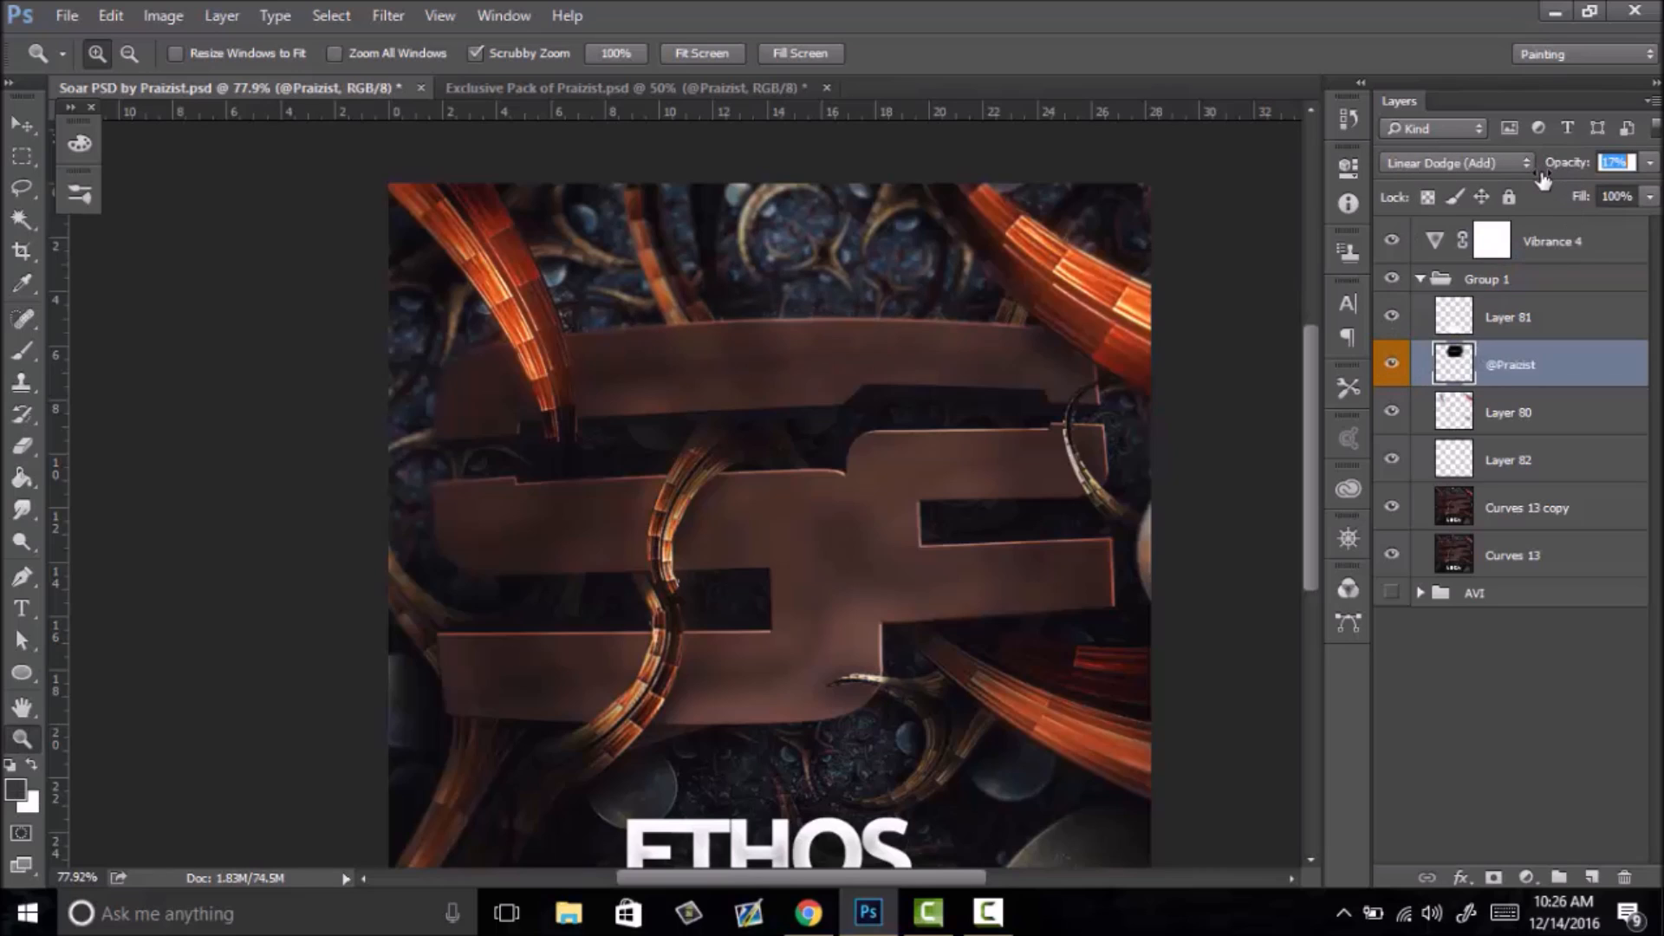
left_click(1421, 288)
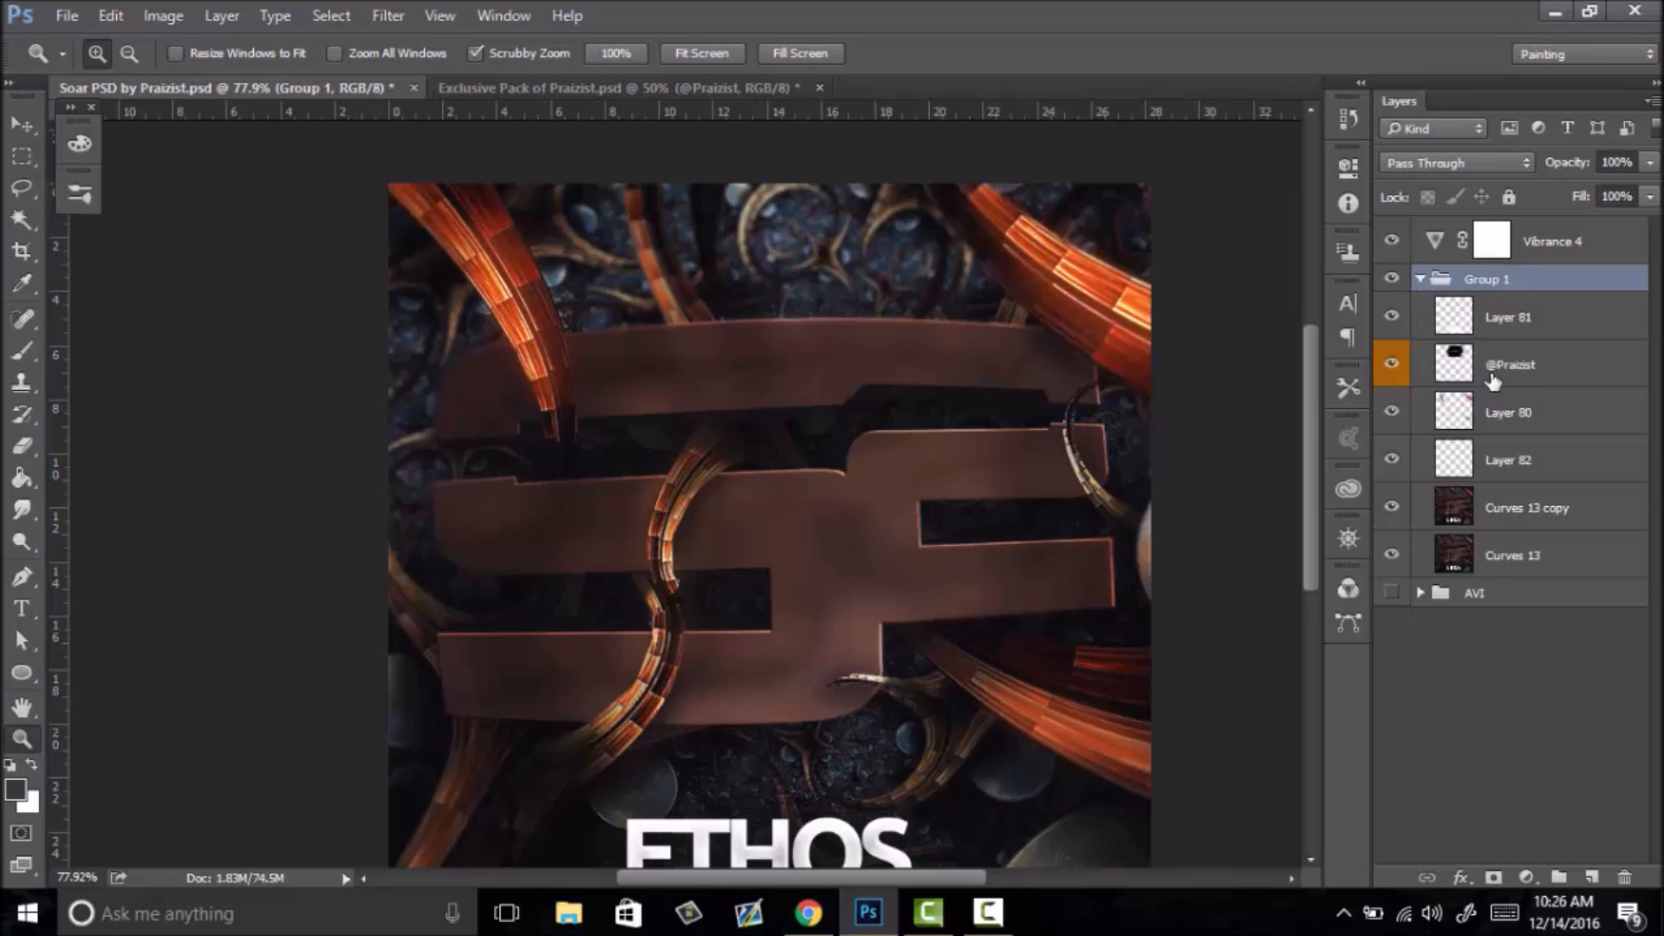
left_click(1420, 279)
- Move the Vibrance adjustment layer into Group 1 above its other layers and collapse the group
left_click(1551, 253)
left_click(1525, 273)
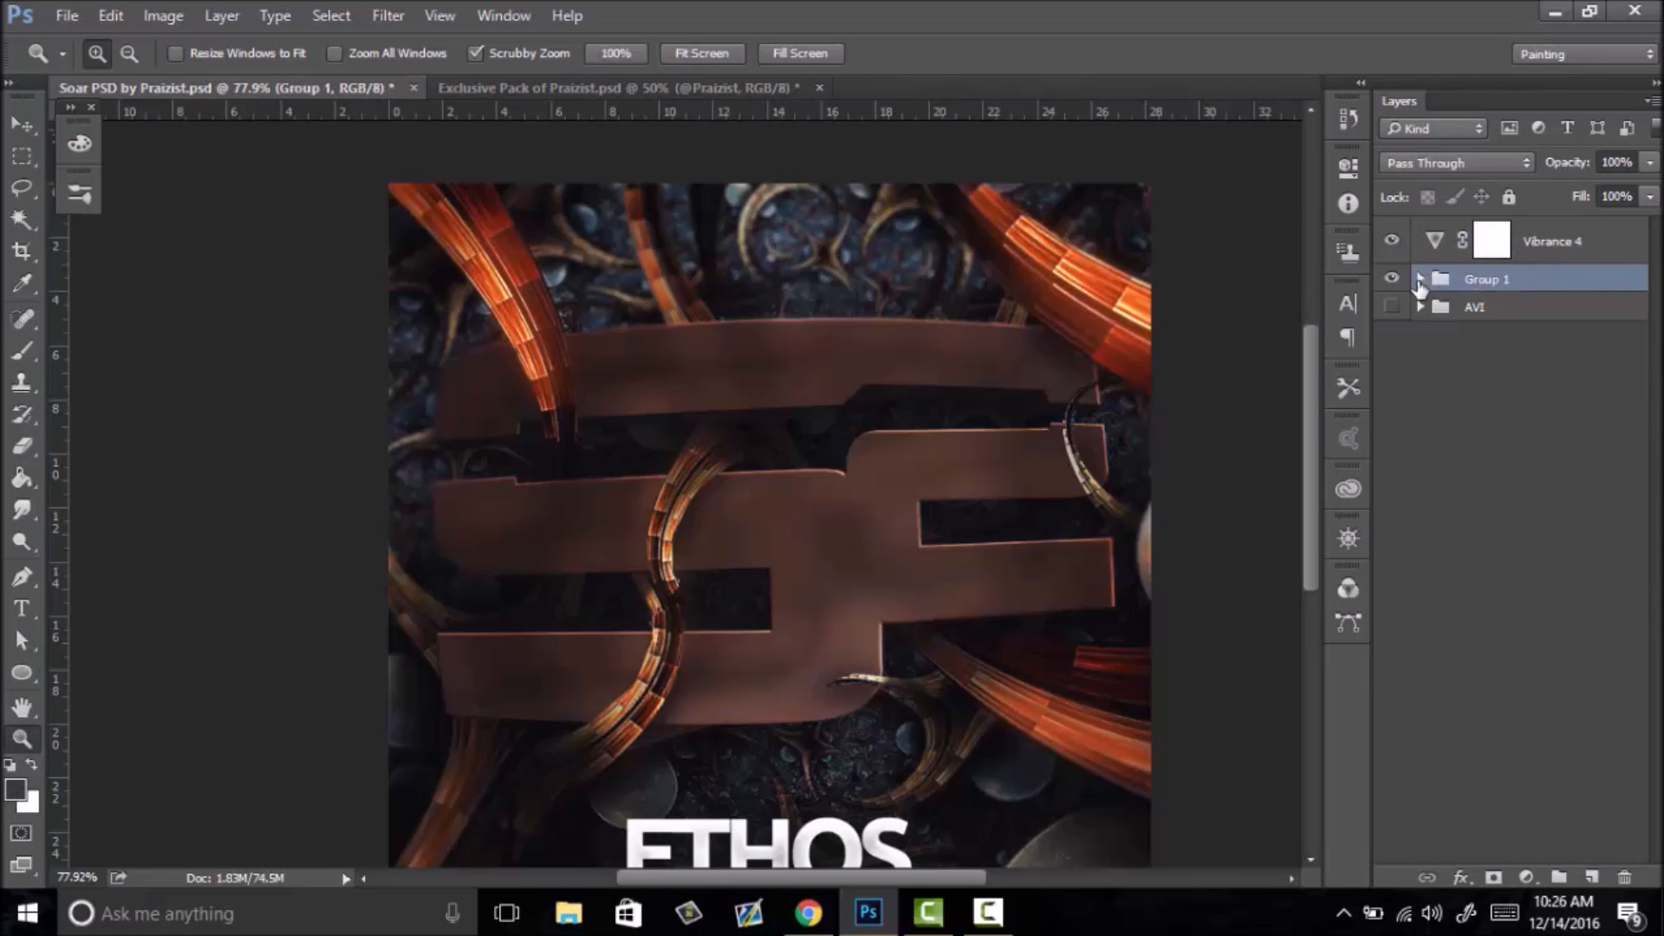
left_click(1419, 281)
left_click_drag(1601, 242, 1589, 293)
left_click(1421, 231)
- Merge a duplicate of Group 1 into a single layer and duplicate that layer
key("ctrl+j")
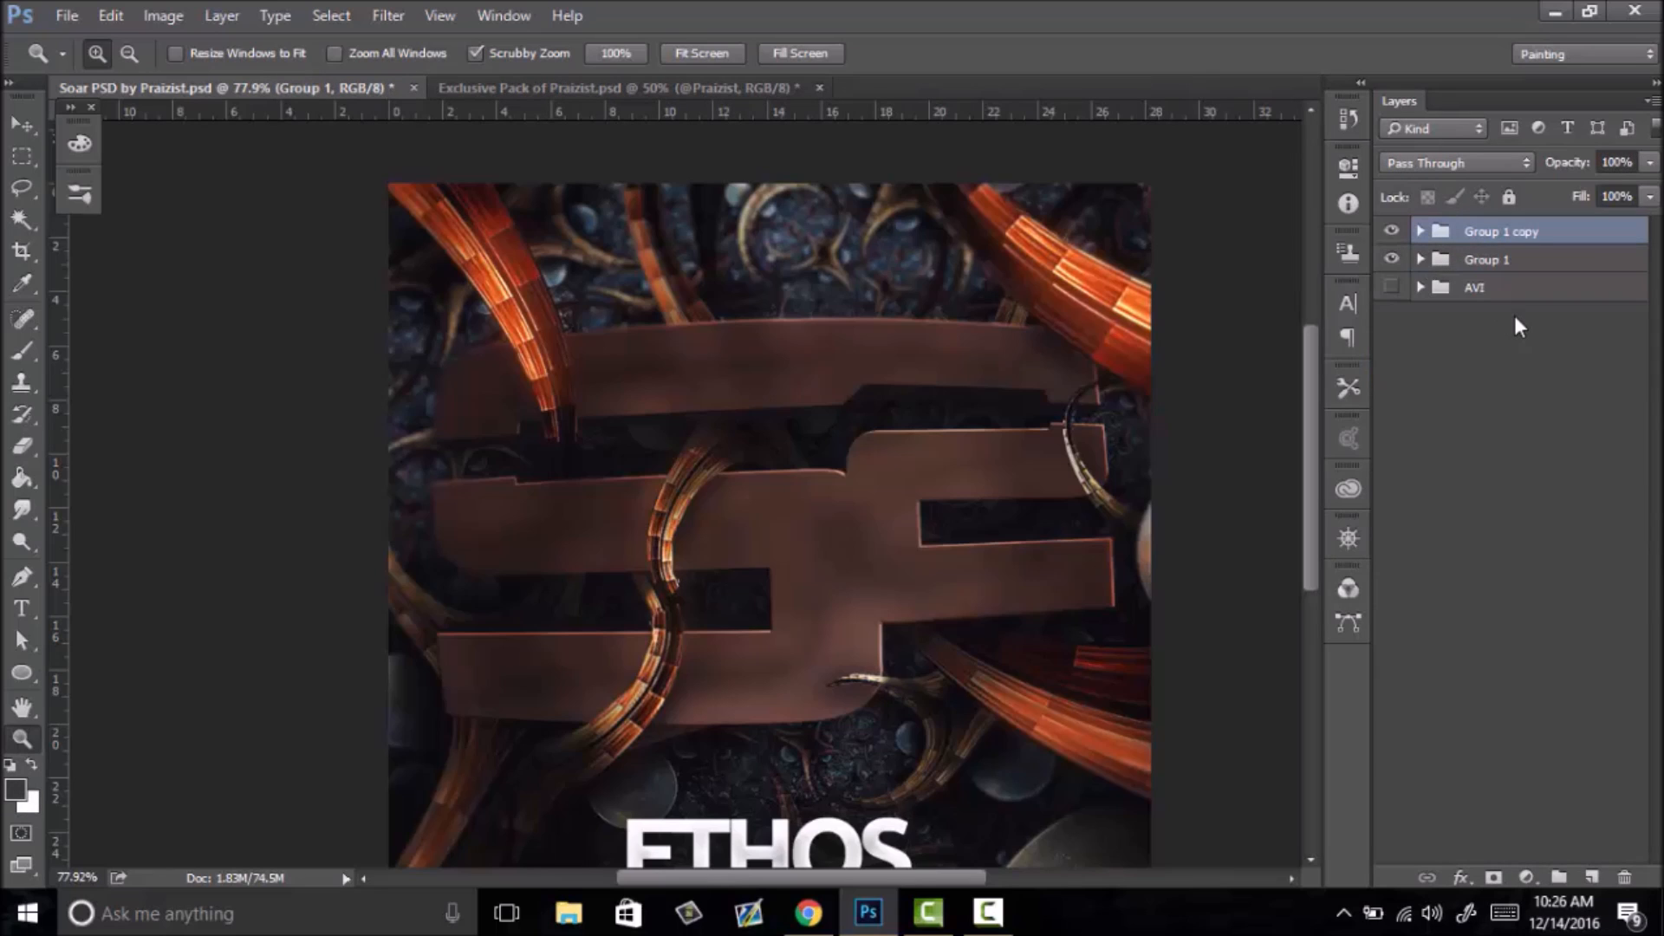
key("ctrl+e")
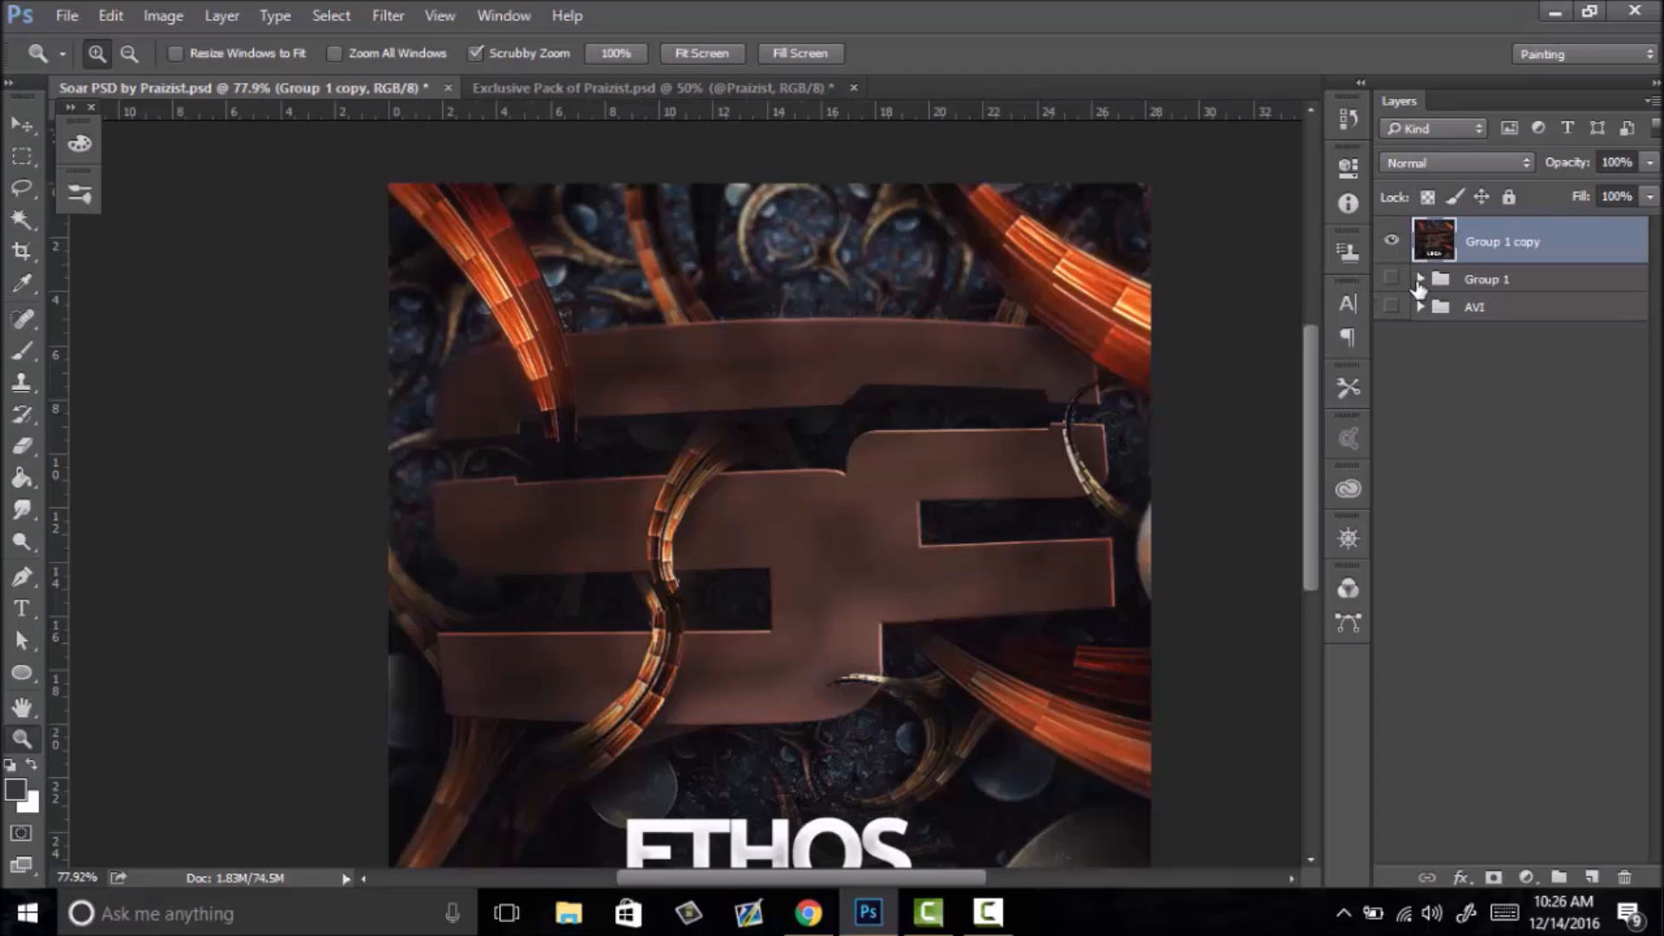
key("ctrl+j")
- Reapply the last Topaz filter to the top artwork copy and view the whole image
left_click(392, 16)
left_click(429, 42)
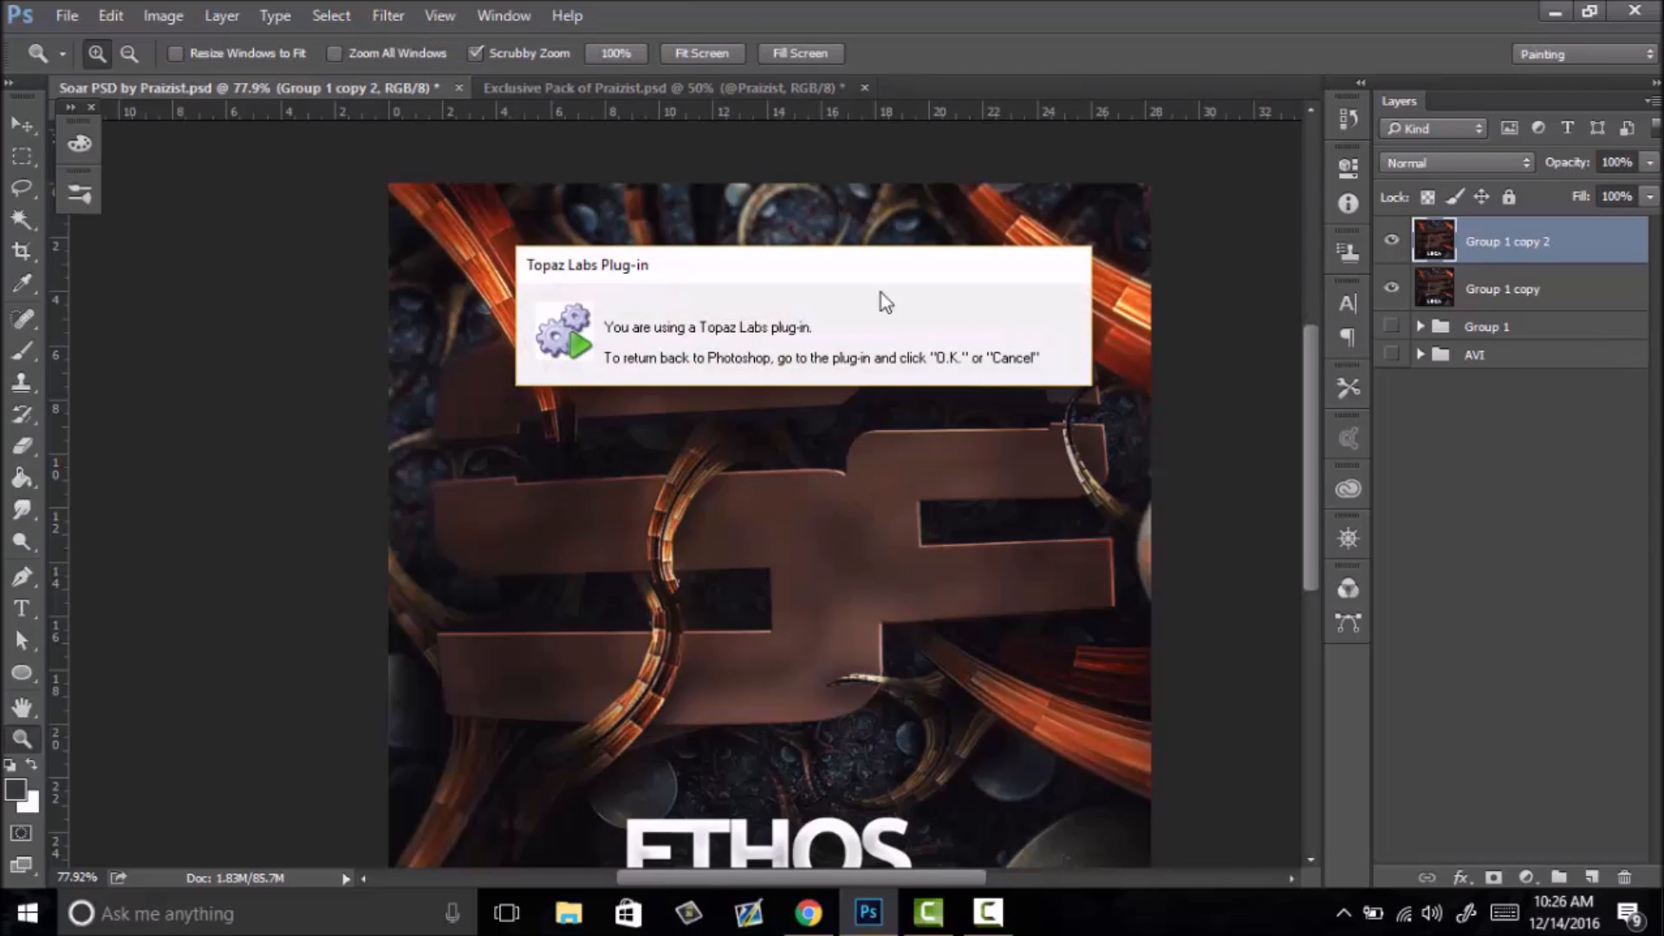
left_click_drag(901, 411, 780, 529)
right_click(780, 529)
left_click(819, 546)
- Set the opacity of the filtered artwork layer to 29%, checking the blend against the copy beneath
left_click_drag(1566, 163, 1531, 172)
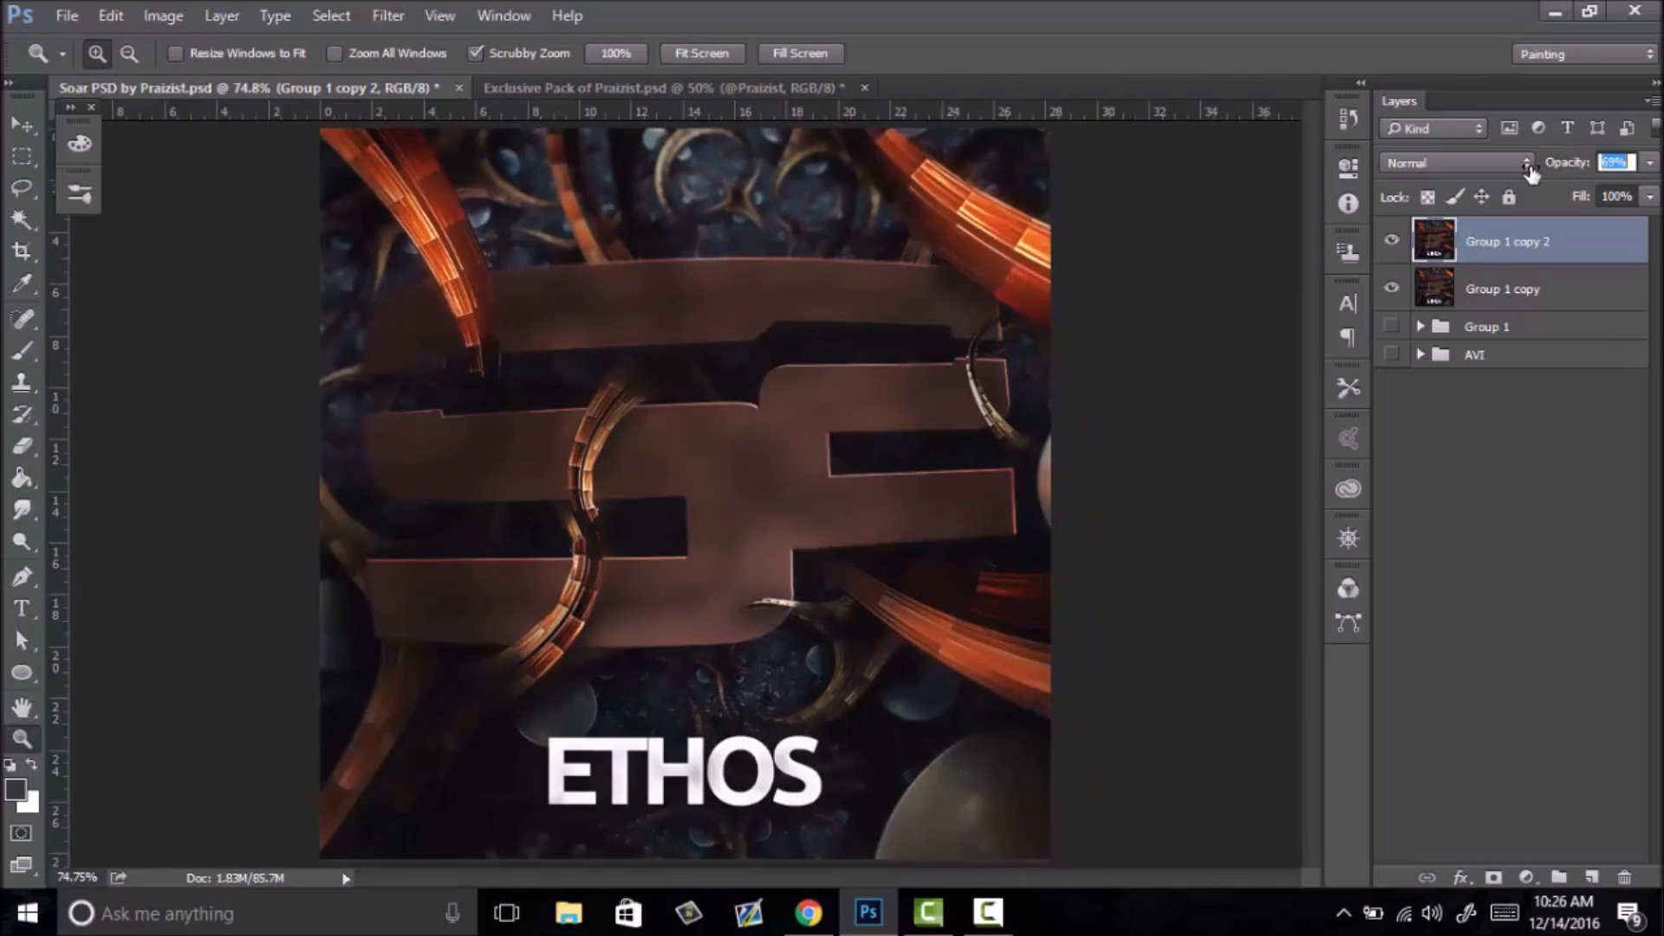
left_click_drag(846, 444, 853, 456)
right_click(854, 458)
left_click_drag(576, 576, 892, 511)
- Merge the filtered layer down into the artwork copy beneath it and duplicate the merged layer
right_click(1551, 247)
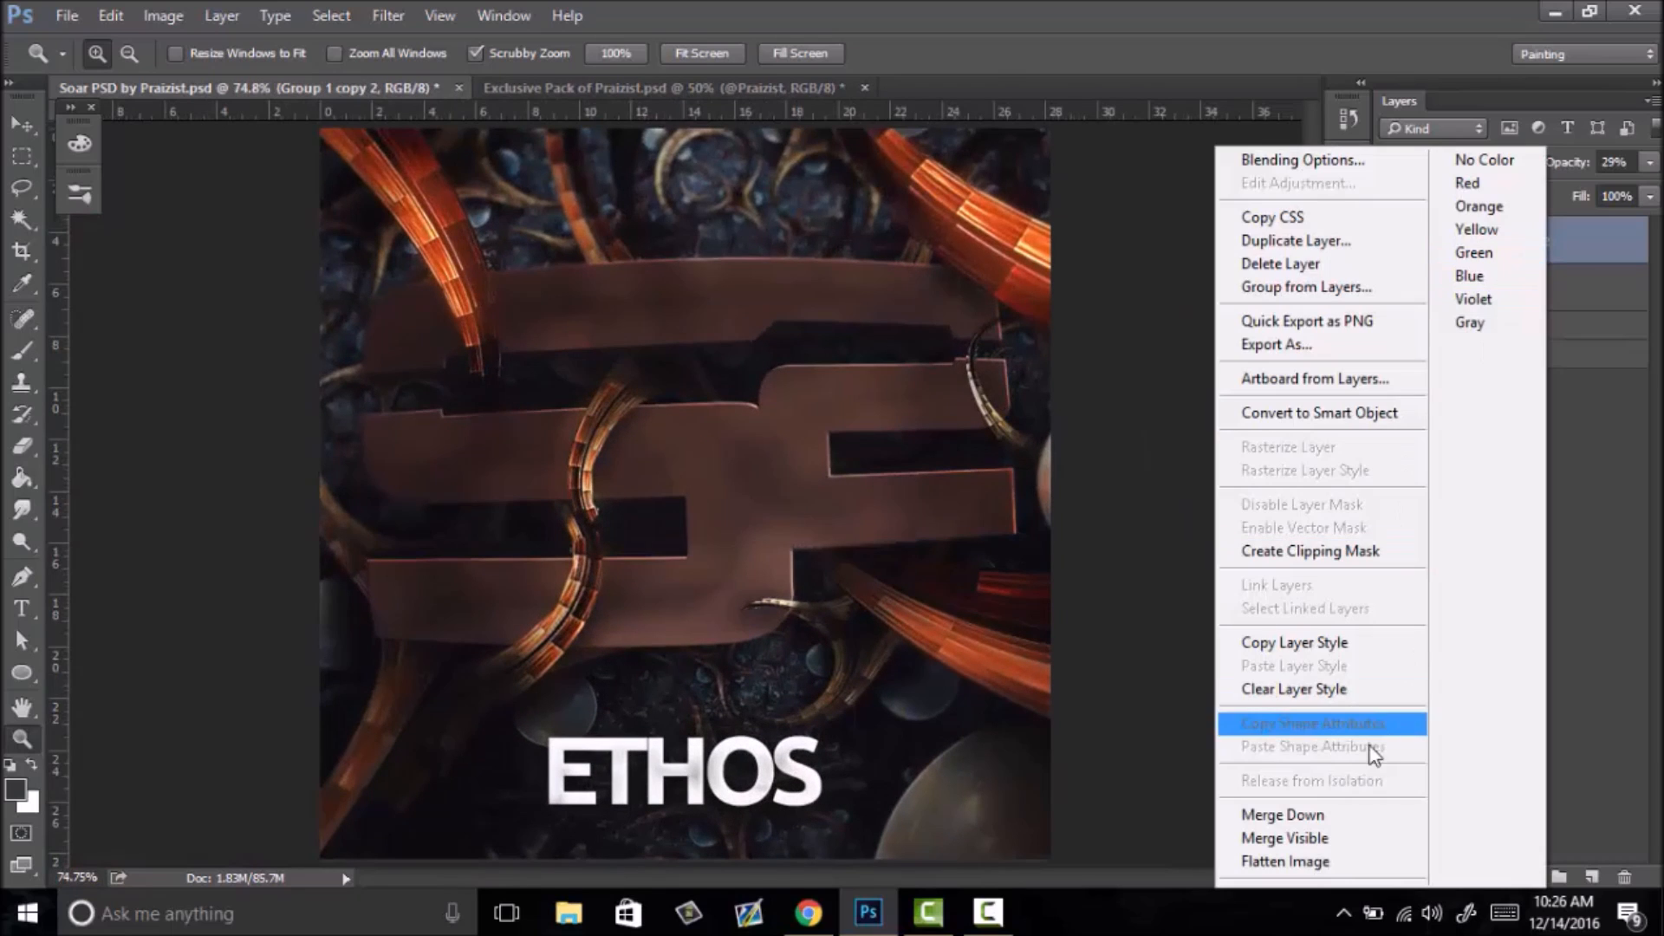
left_click(1321, 816)
left_click_drag(969, 638, 798, 527)
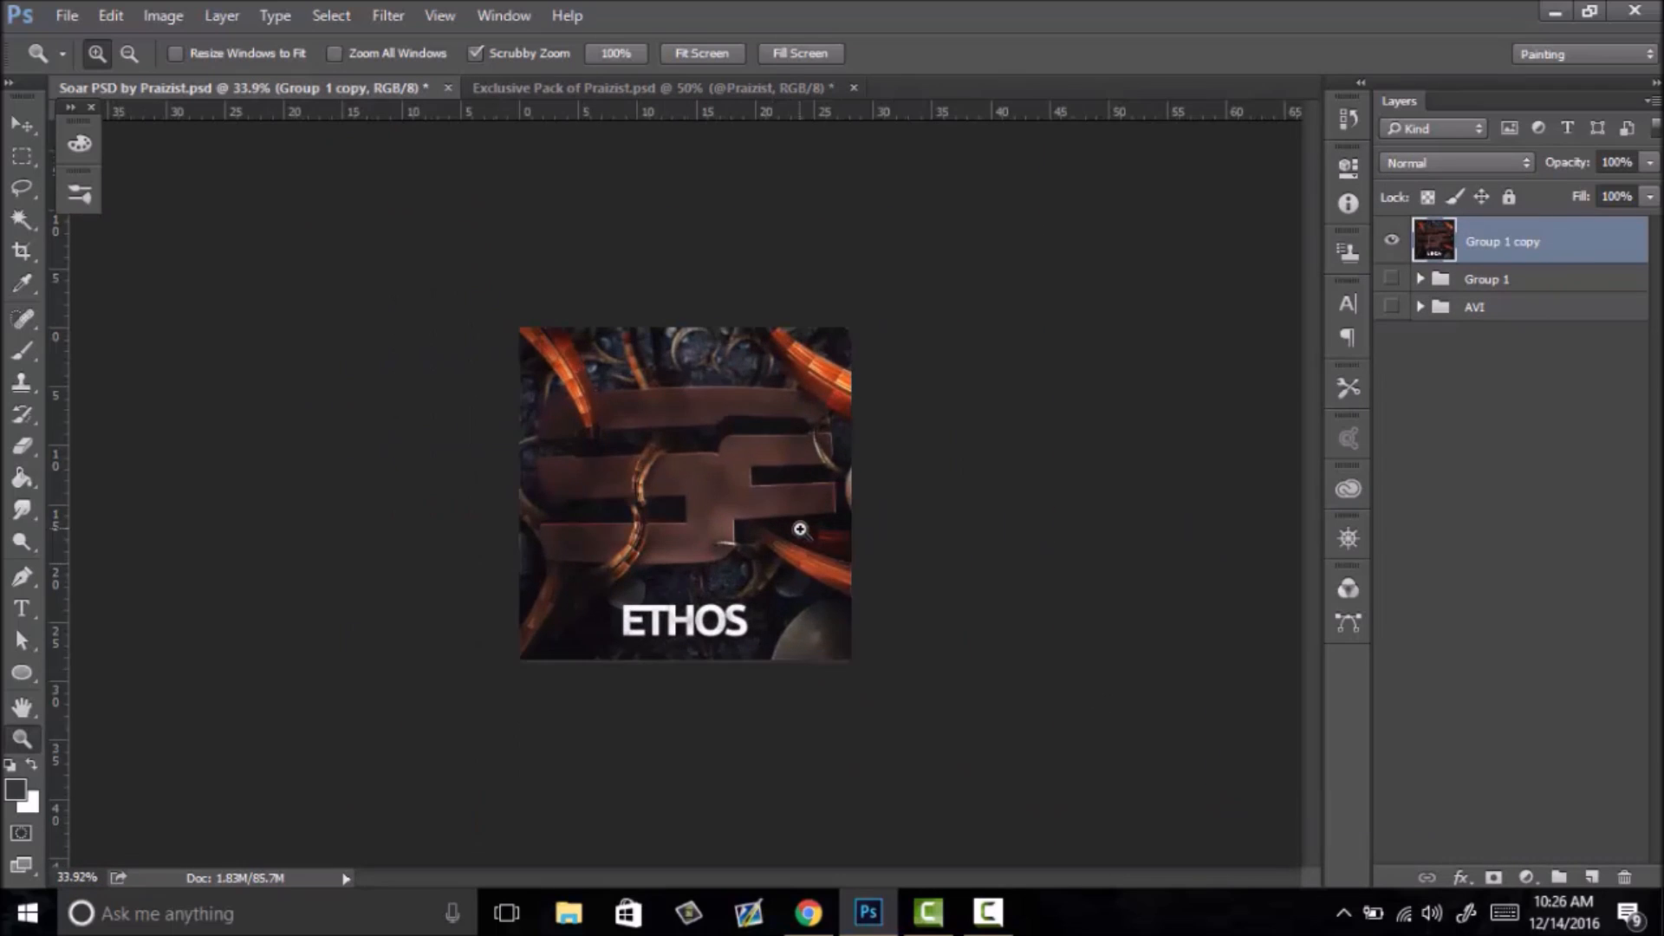
right_click(800, 539)
left_click(848, 556)
key("ctrl+j")
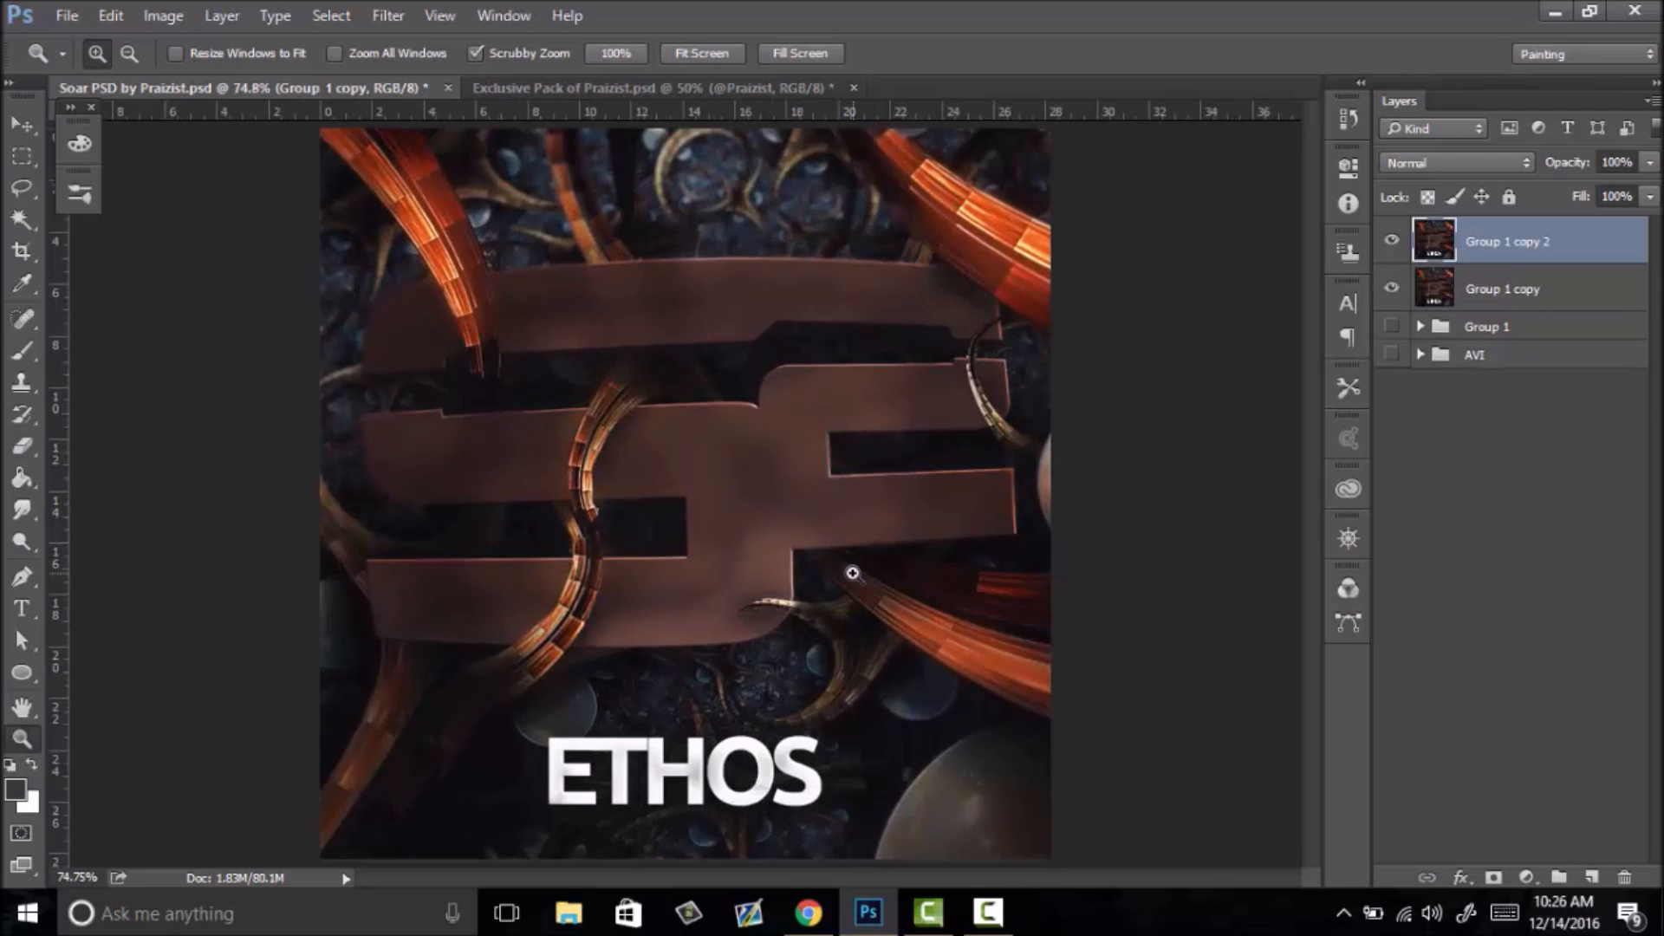
- Add a new layer and paint black shading along the lower edges of the artwork with a large brush at 0% hardness
left_click_drag(856, 411, 850, 457)
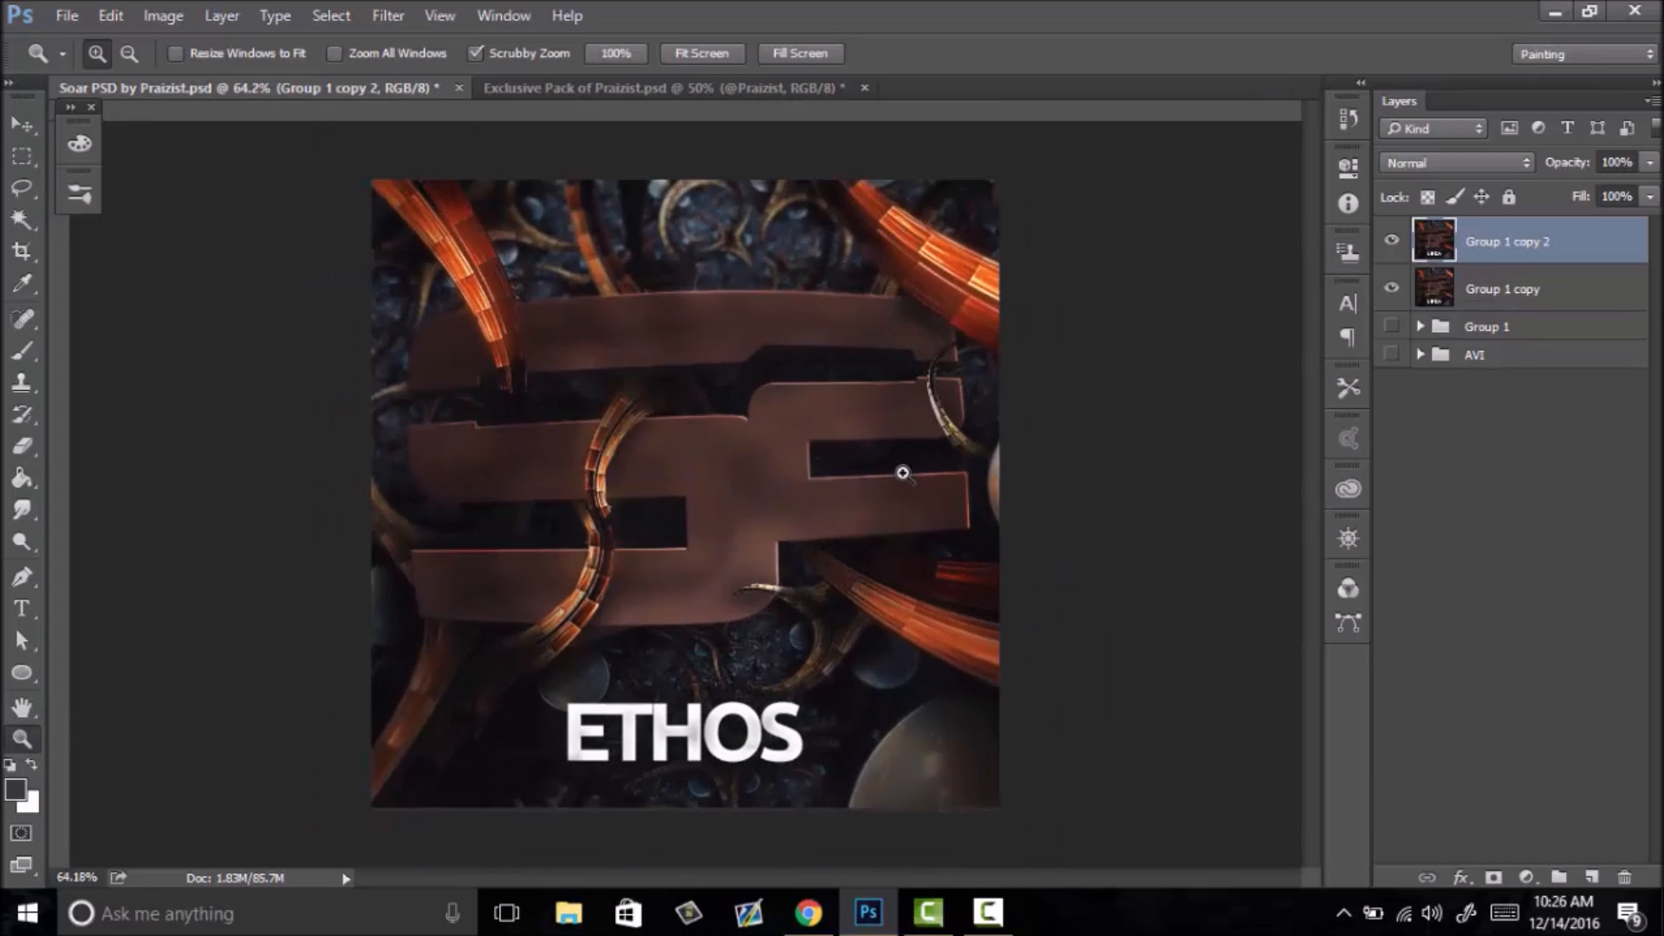
left_click(1592, 877)
key("b")
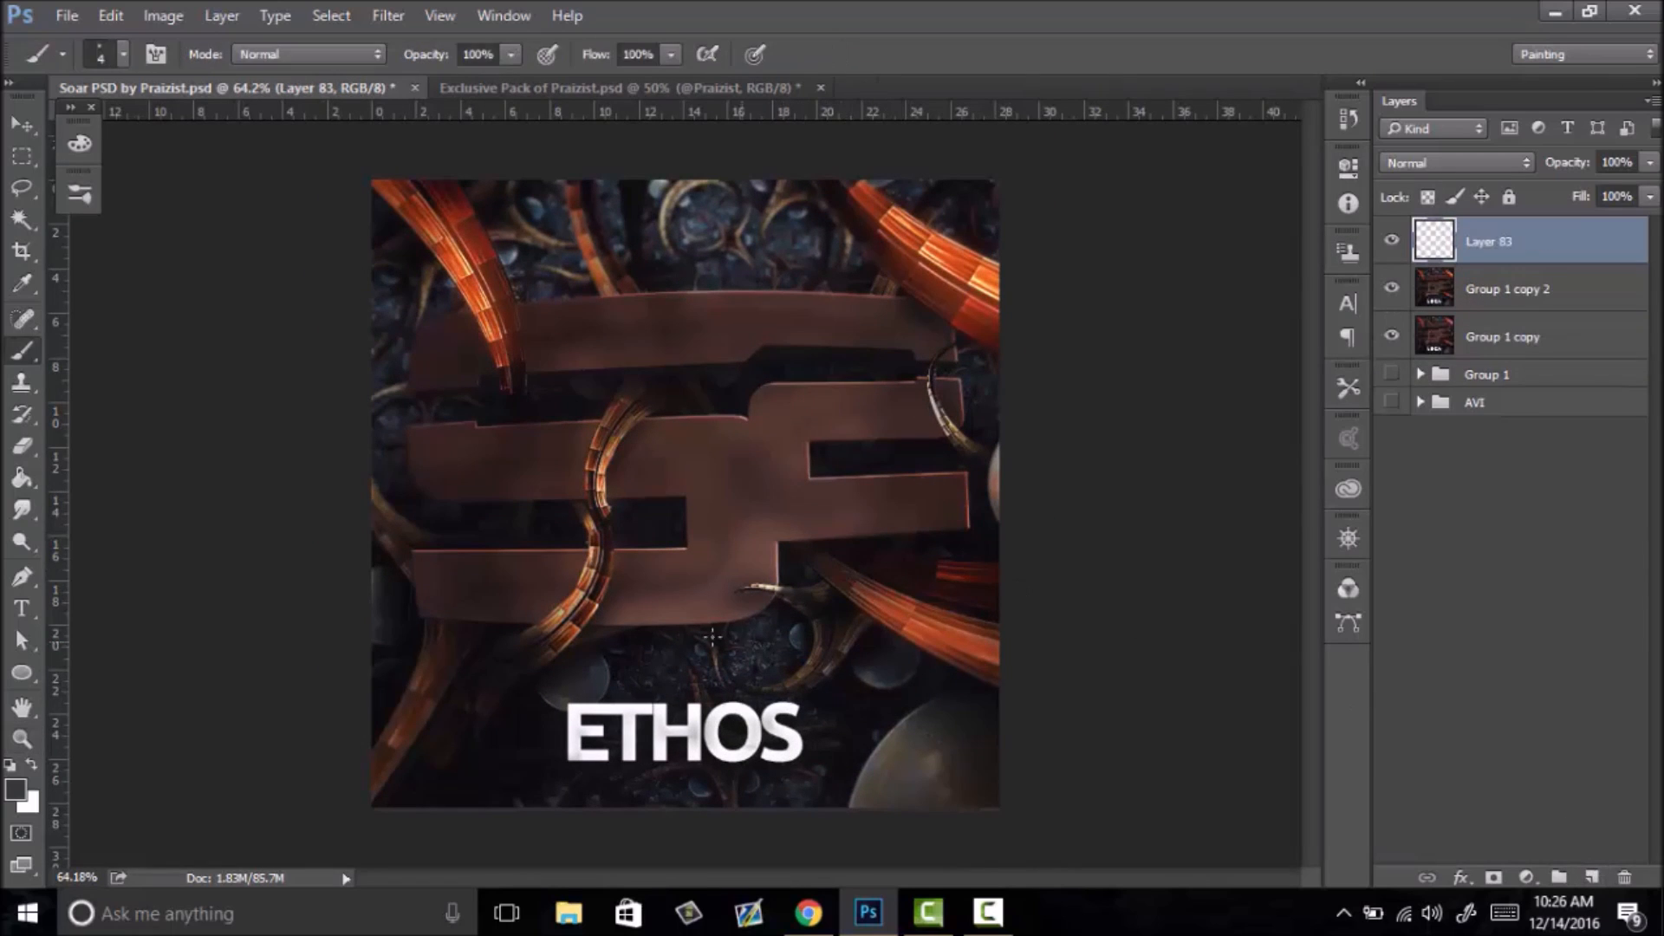
left_click(80, 146)
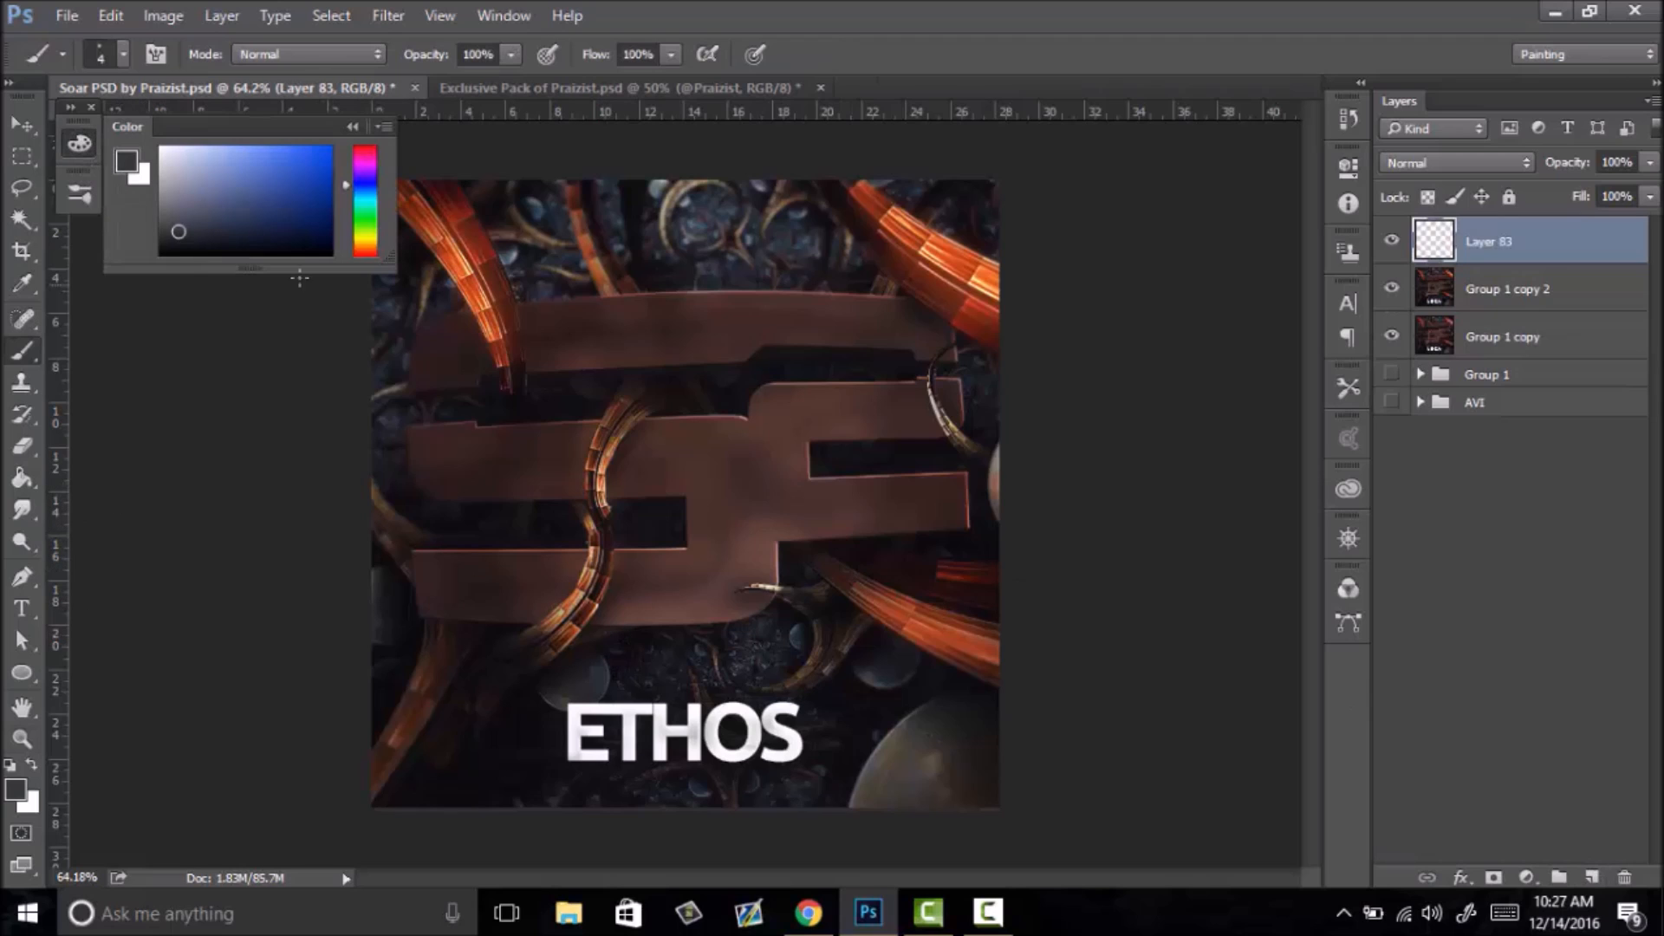
right_click(757, 527)
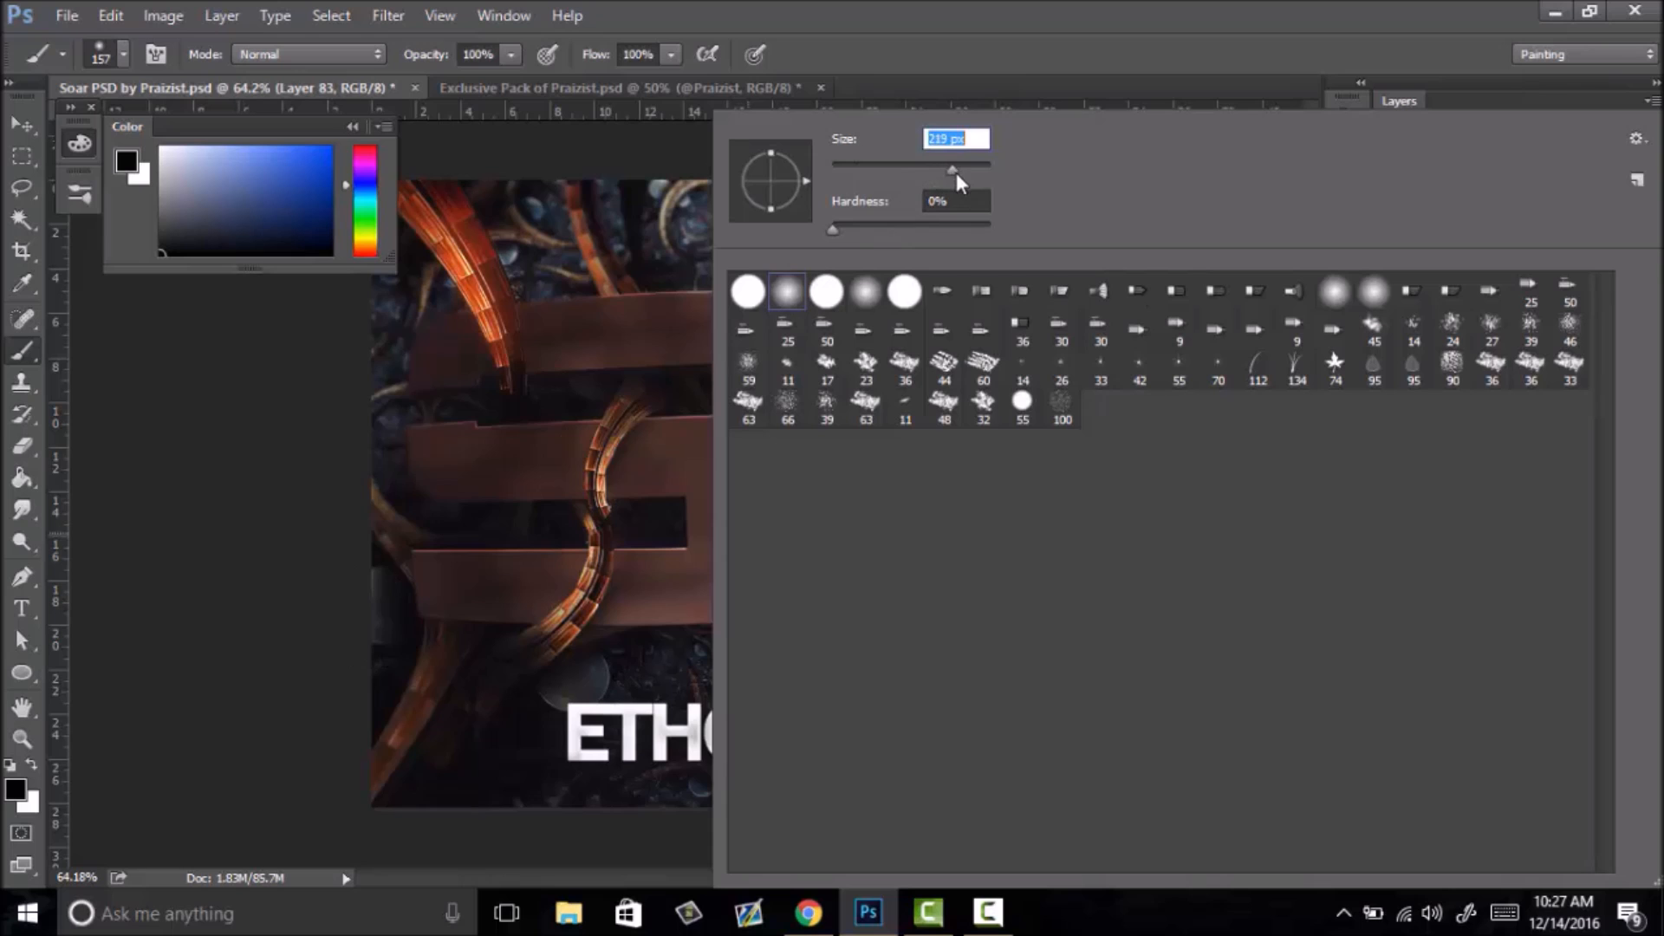
mouse_move(375, 525)
left_mouse_down()
mouse_move(382, 676)
mouse_move(513, 868)
mouse_move(1001, 783)
mouse_move(880, 768)
mouse_move(1027, 458)
mouse_move(810, 714)
mouse_move(698, 706)
mouse_move(372, 632)
mouse_move(361, 362)
mouse_move(448, 609)
left_mouse_up()
mouse_move(680, 668)
left_mouse_down()
mouse_move(646, 691)
mouse_move(571, 671)
mouse_move(838, 619)
mouse_move(801, 671)
mouse_move(596, 736)
mouse_move(582, 778)
mouse_move(903, 672)
mouse_move(969, 586)
mouse_move(845, 583)
mouse_move(977, 557)
left_mouse_up()
- Lower the black shading layer's opacity to 23% and erase the shading over the ETHOS text
left_click_drag(1527, 180, 1471, 201)
key("e")
mouse_move(763, 731)
left_mouse_down()
mouse_move(795, 737)
mouse_move(697, 754)
mouse_move(647, 720)
mouse_move(589, 732)
mouse_move(605, 696)
mouse_move(761, 740)
mouse_move(797, 730)
left_mouse_up()
key("z")
left_click_drag(771, 528, 643, 560)
left_click_drag(689, 506, 721, 519)
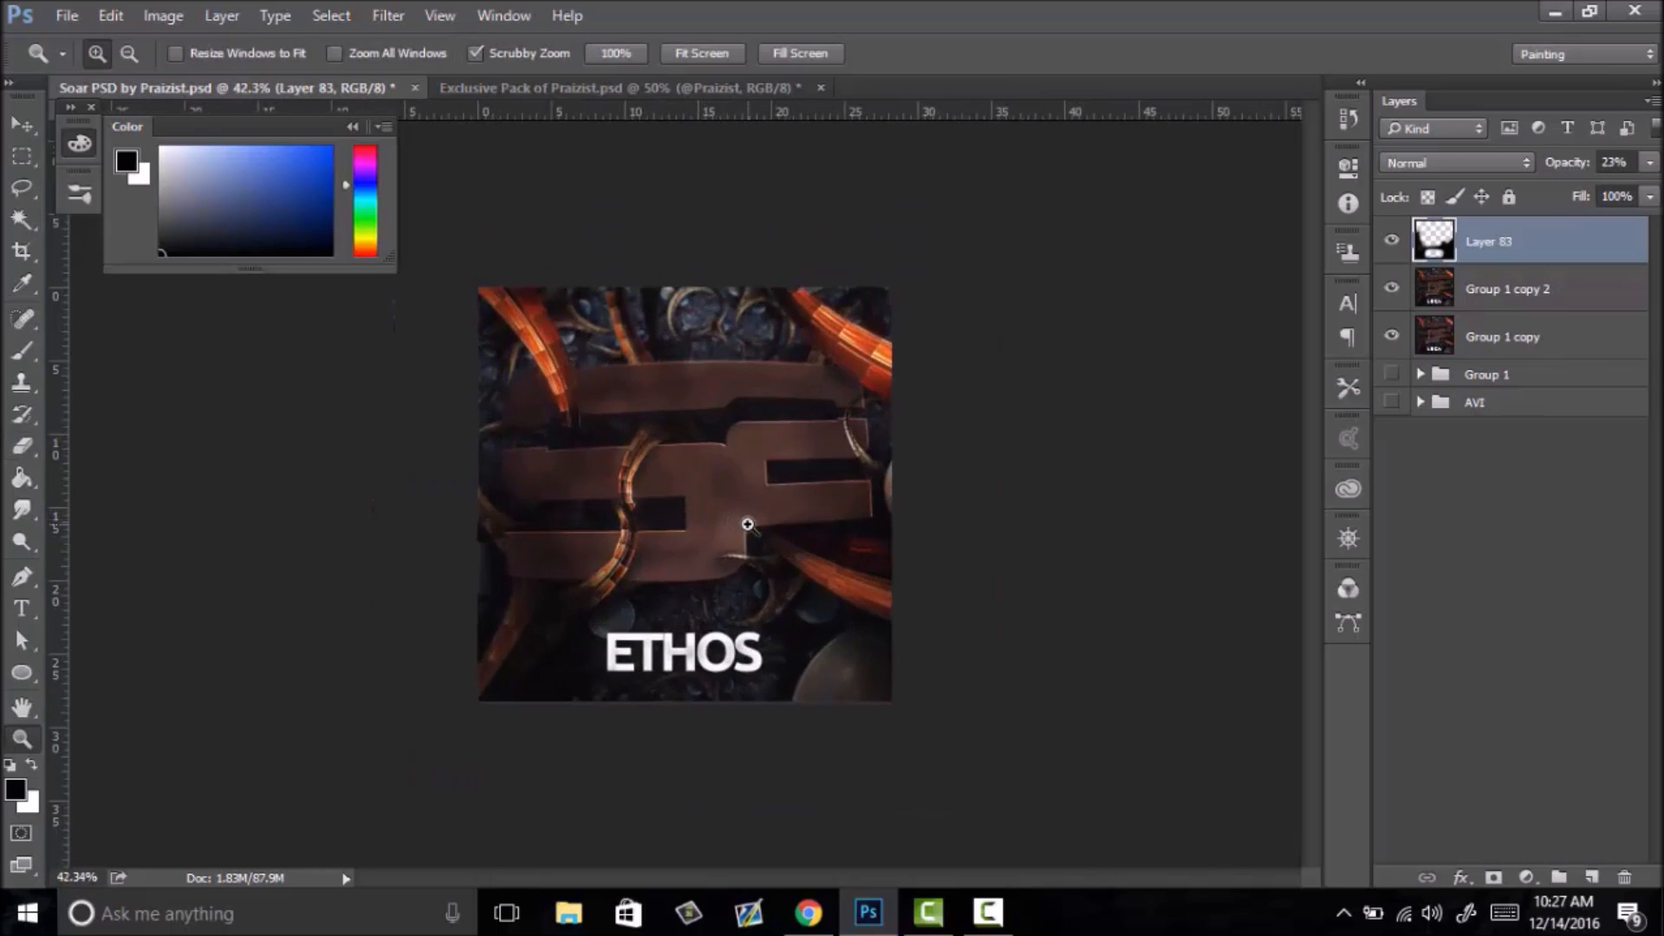
- Set the black shading layer's opacity to 9%, checking the effect on the whole image
left_click(748, 526)
left_click_drag(1570, 166, 1549, 173)
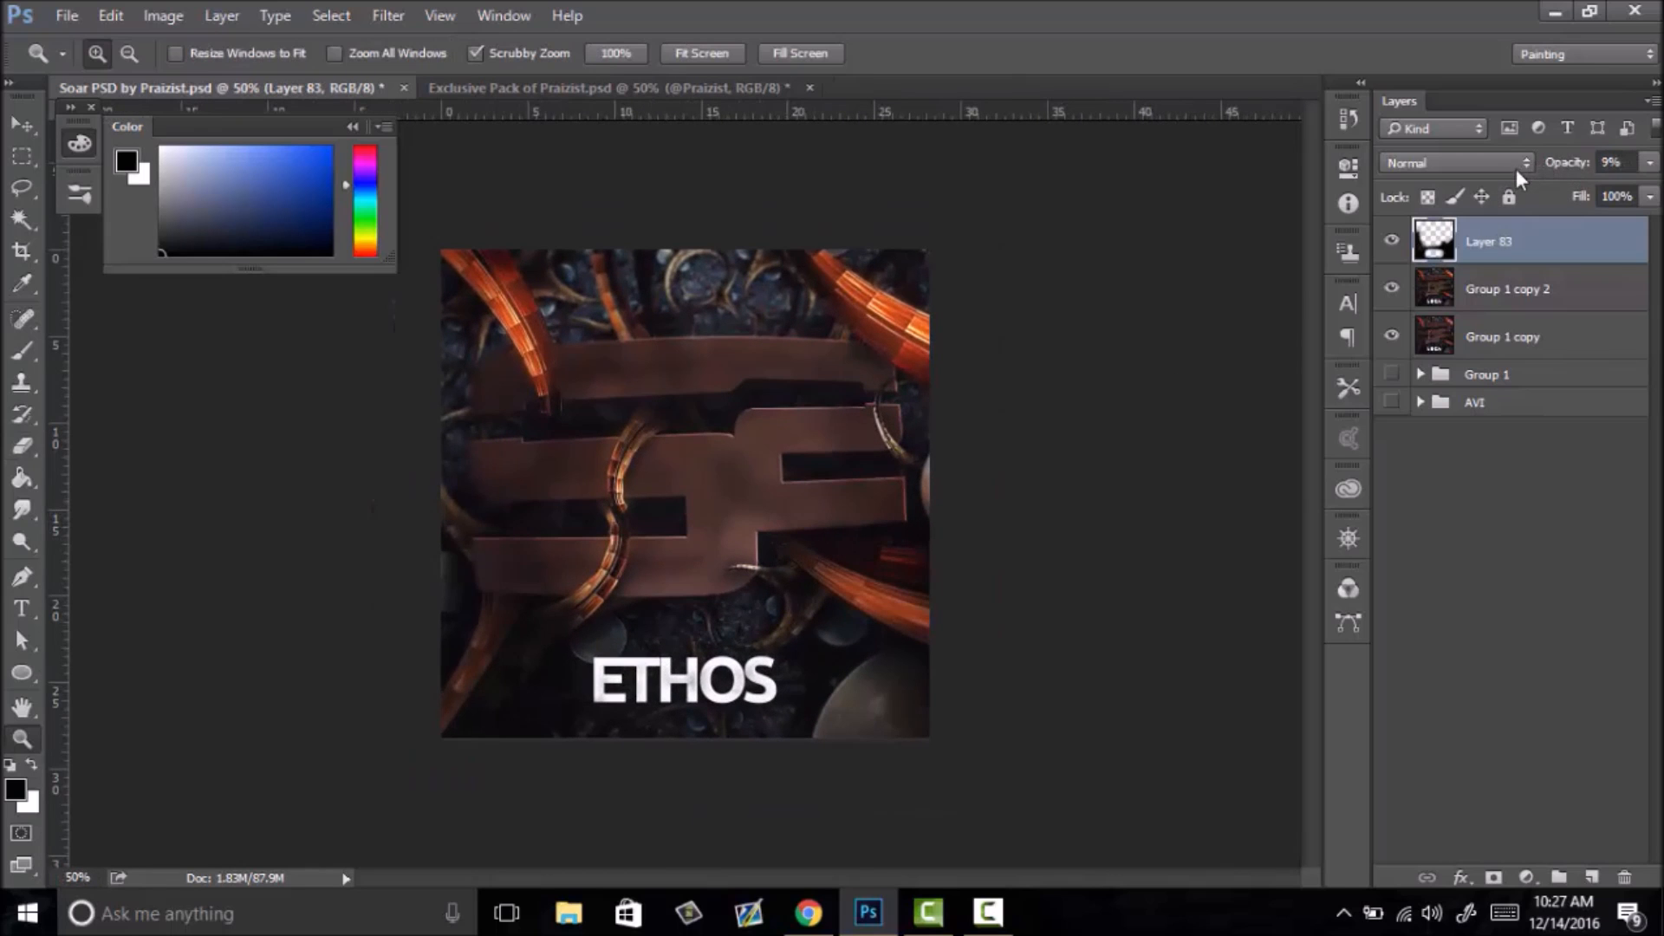
right_click(754, 473)
left_click_drag(684, 489, 752, 517)
right_click(774, 500)
left_click(809, 516)
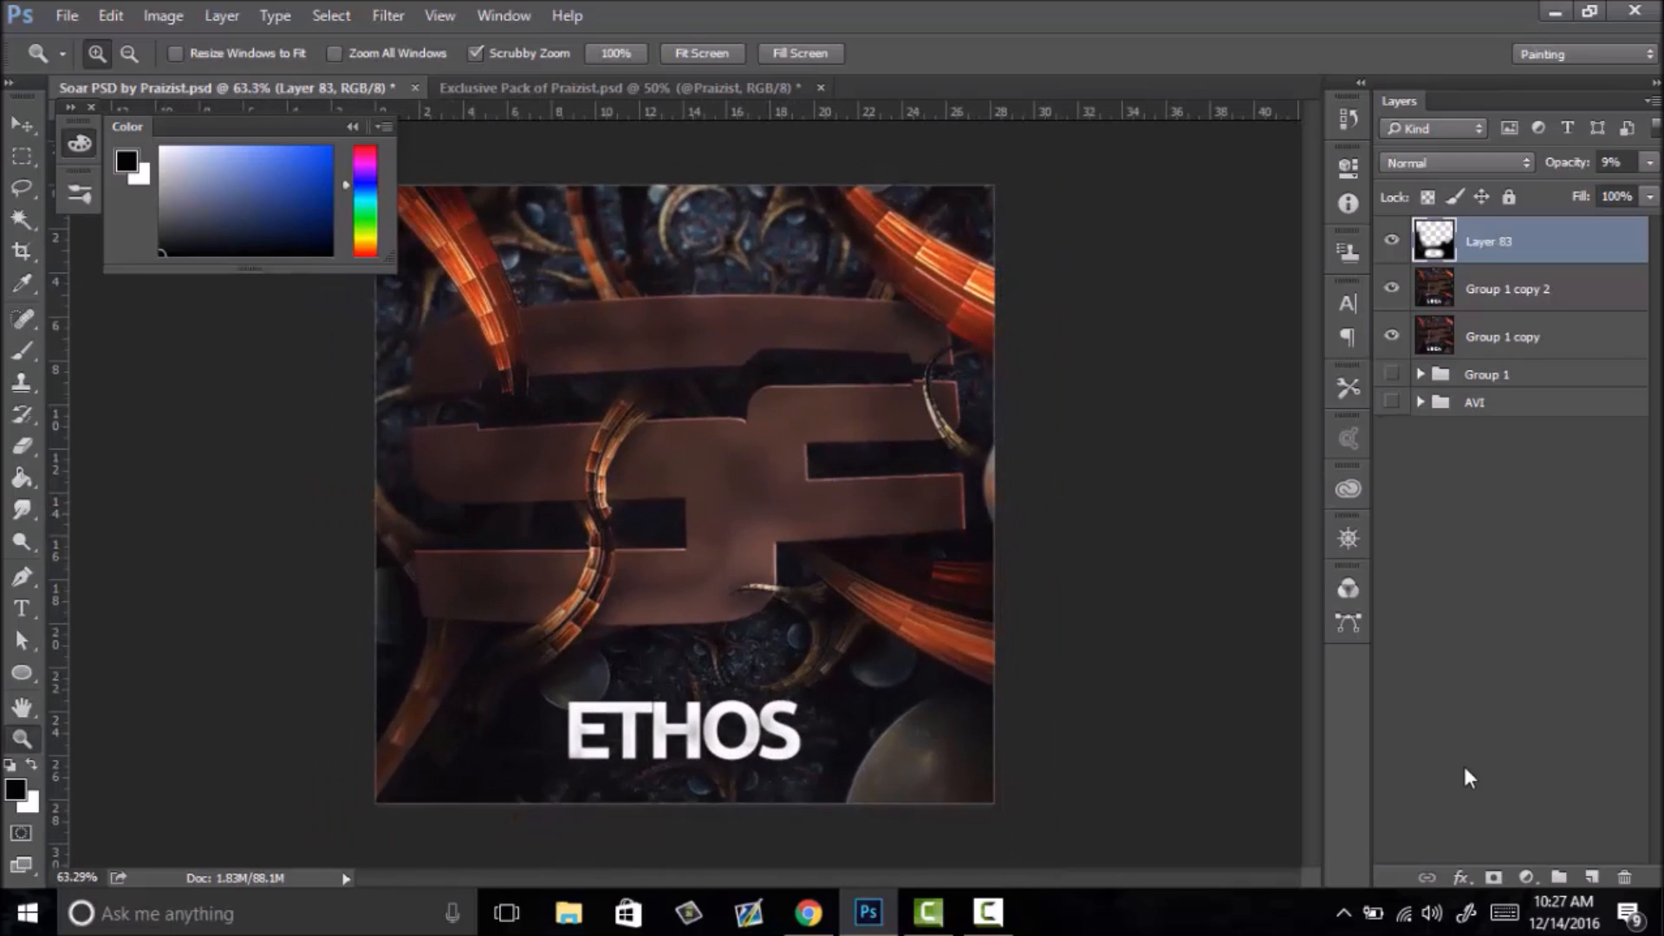
- Add another new layer and paint soft orange-red glows over both upper corners of the artwork
left_click(1592, 878)
key("b")
mouse_move(880, 353)
left_mouse_down()
mouse_move(975, 262)
mouse_move(872, 129)
mouse_move(650, 205)
mouse_move(447, 203)
mouse_move(416, 251)
left_mouse_up()
left_click(1455, 162)
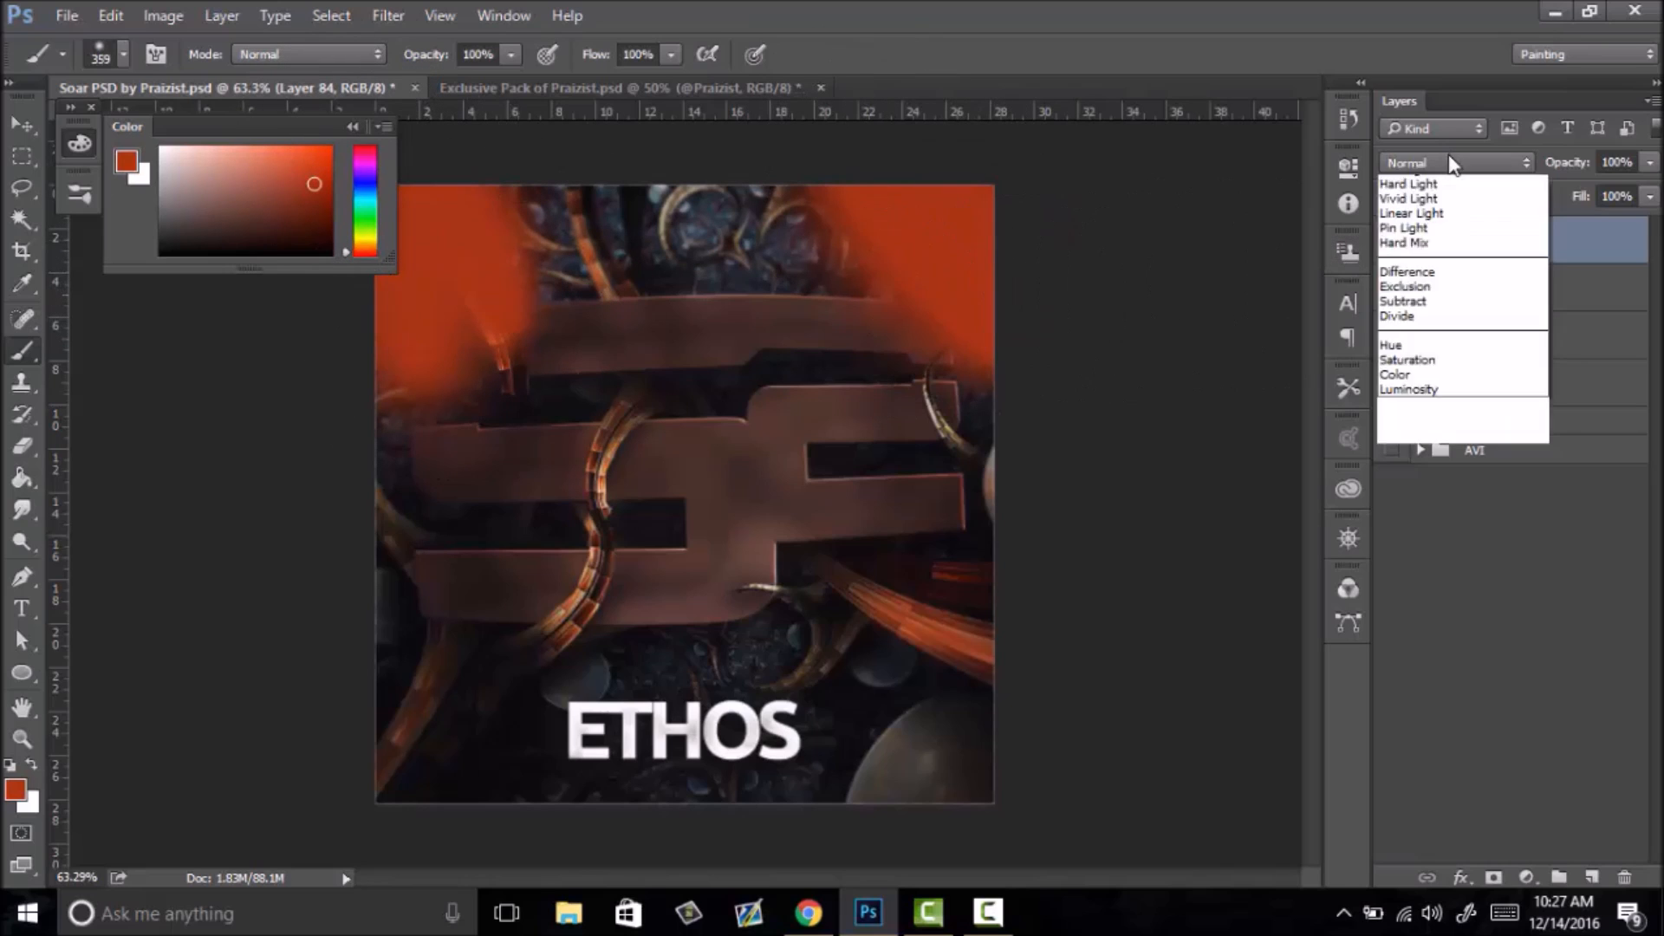
left_click(1425, 317)
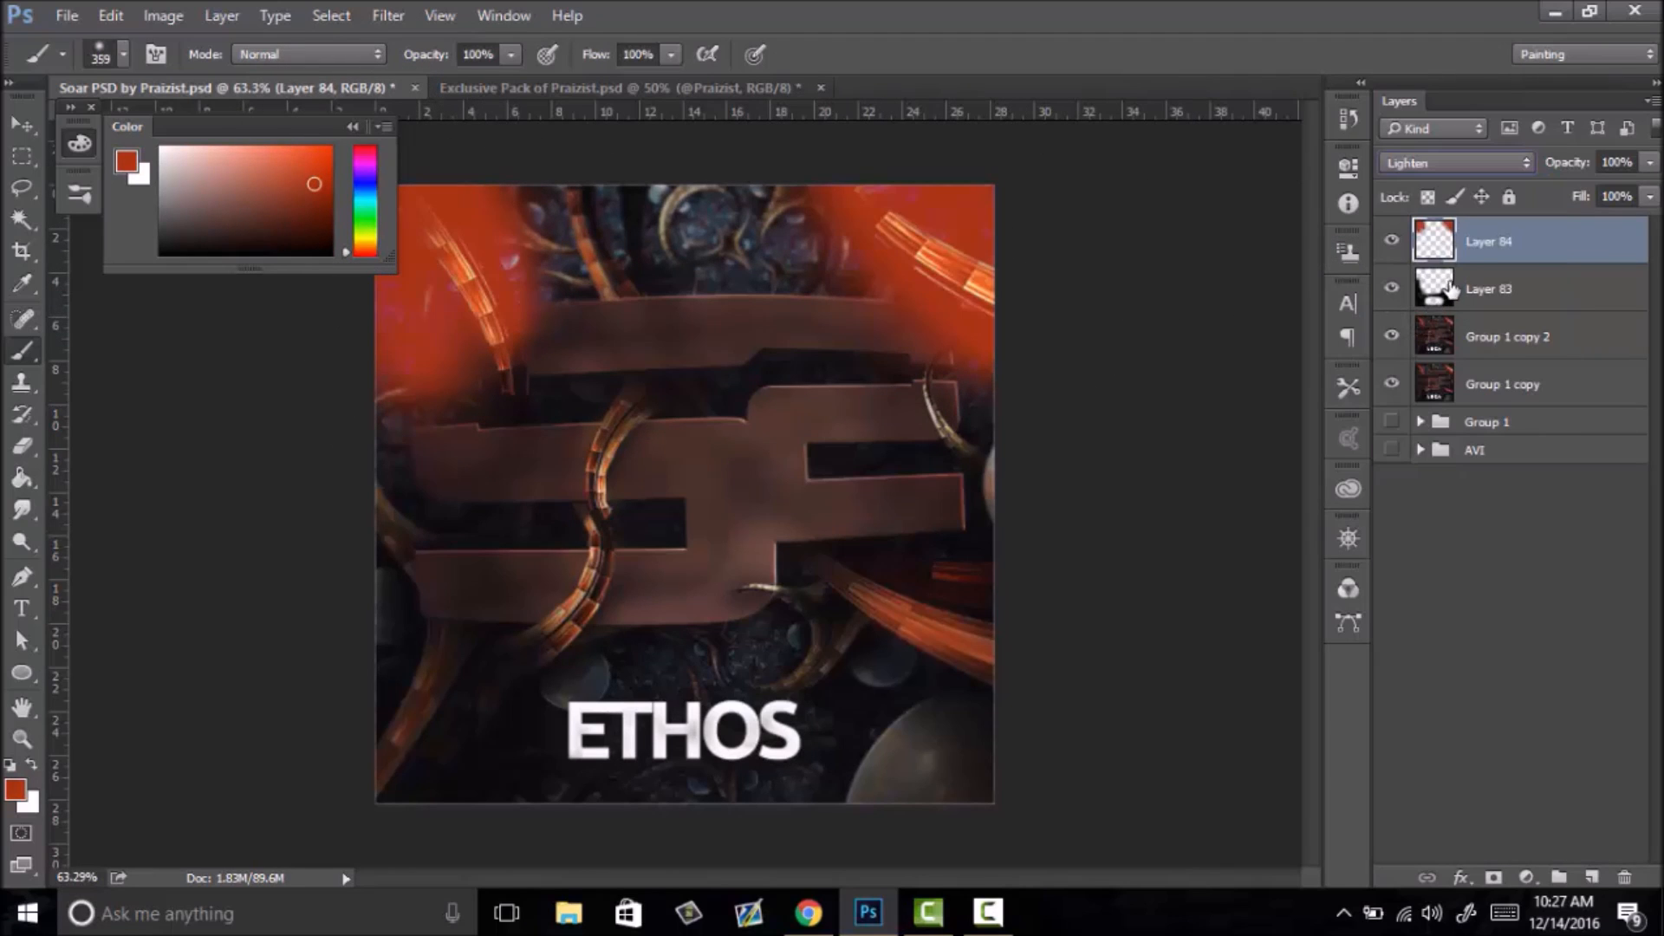
left_click(1460, 167)
left_click(1437, 189)
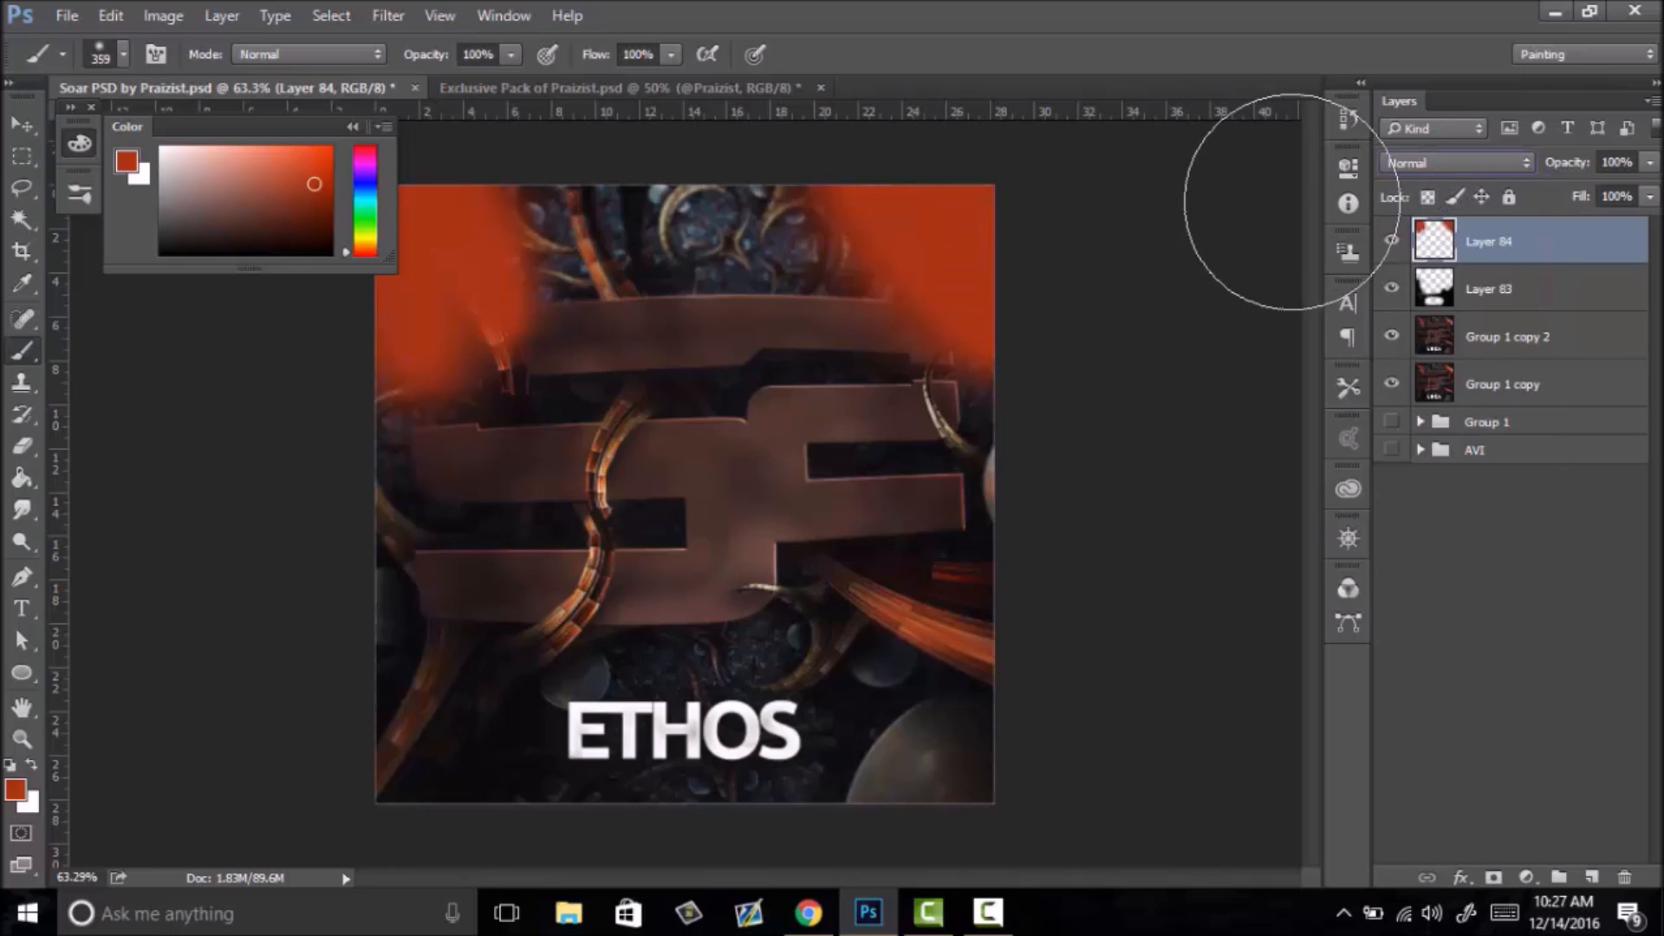
- Blend the orange-red glow layer with Linear Dodge (Add) at 3% opacity
left_click(1430, 164)
left_click(1456, 359)
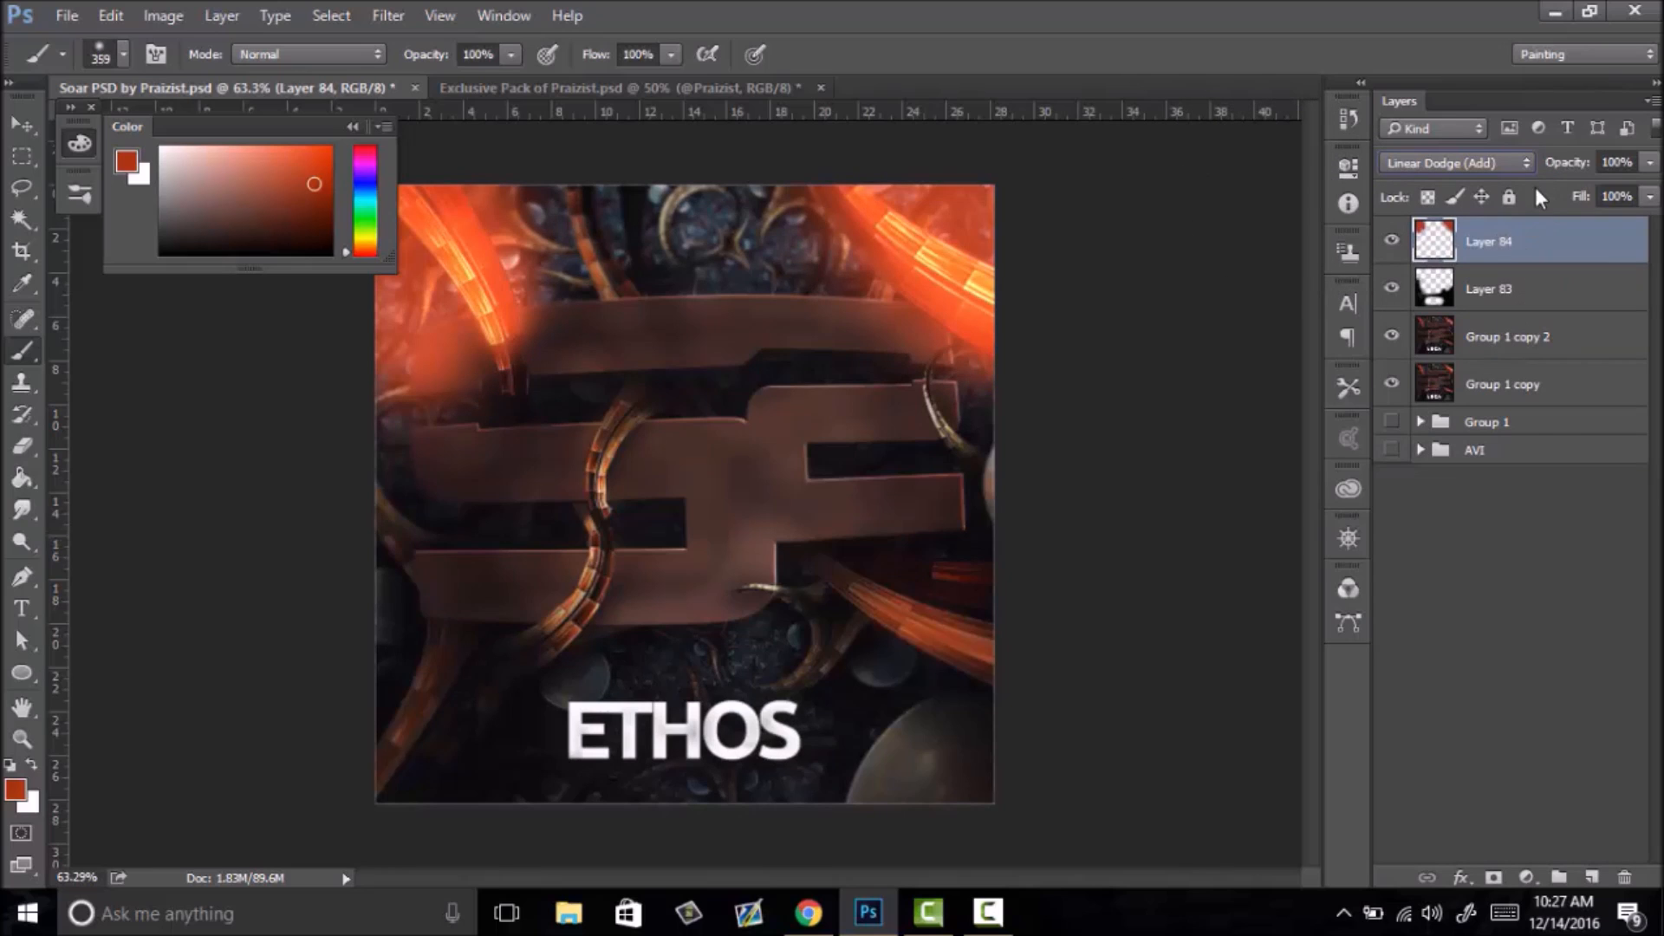
left_click_drag(1560, 166, 1436, 200)
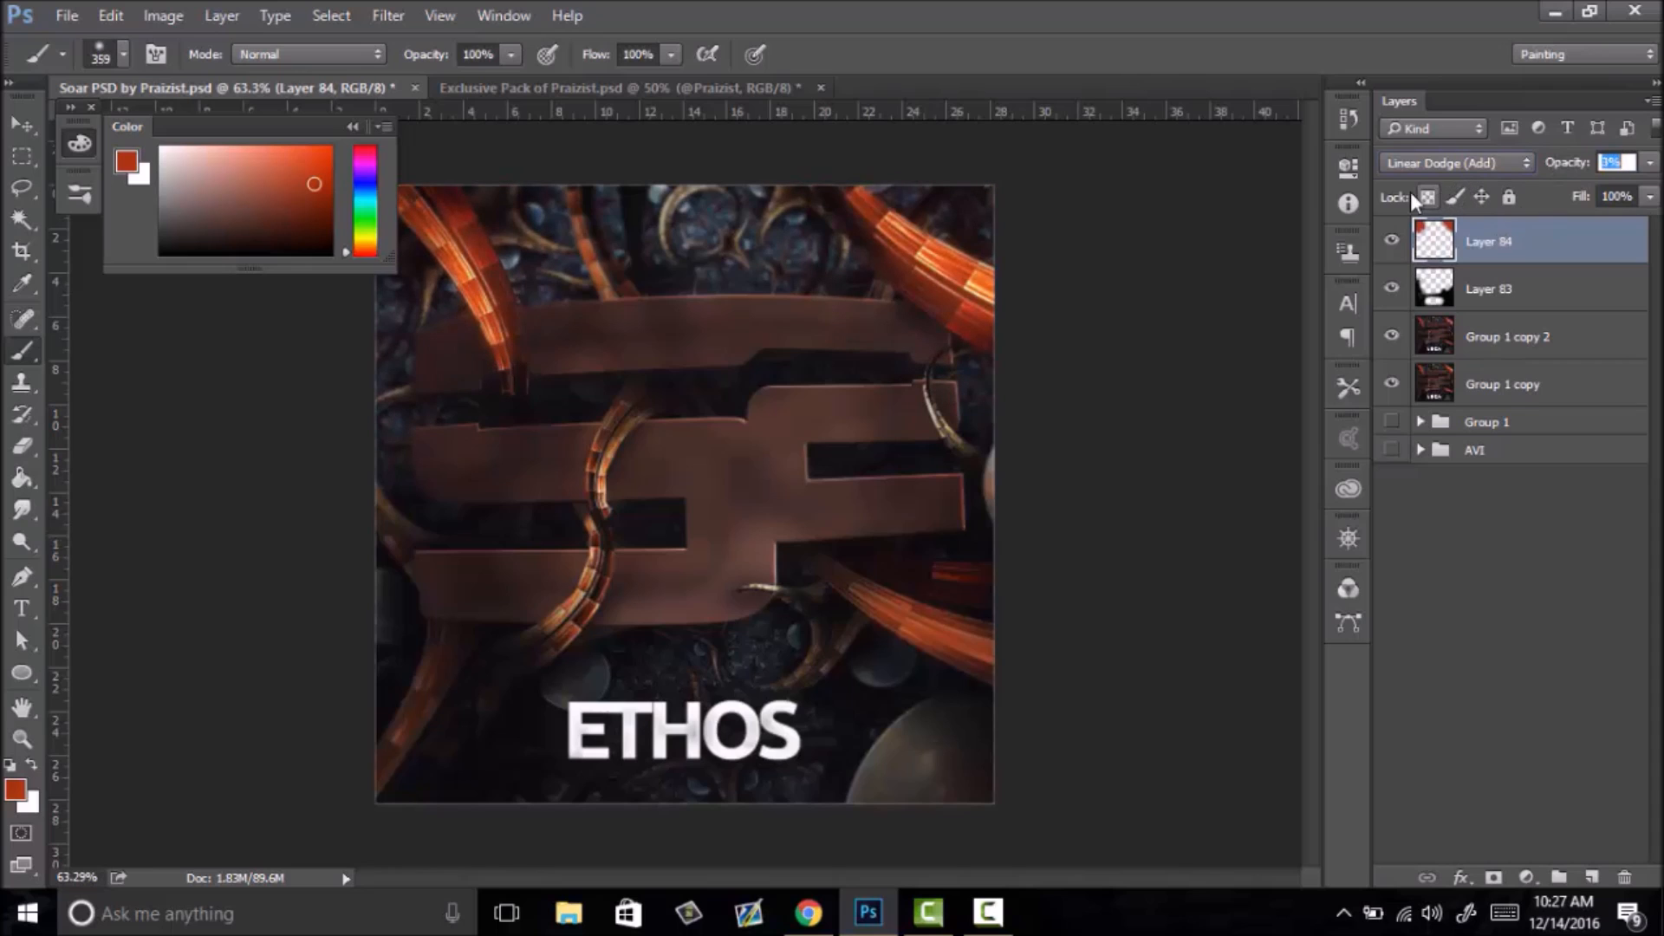
- Examine the whole artwork at different magnifications to judge the corner glow and the dark shading layers
left_click(26, 741)
left_click_drag(700, 489, 624, 553)
right_click(710, 501)
left_click(759, 524)
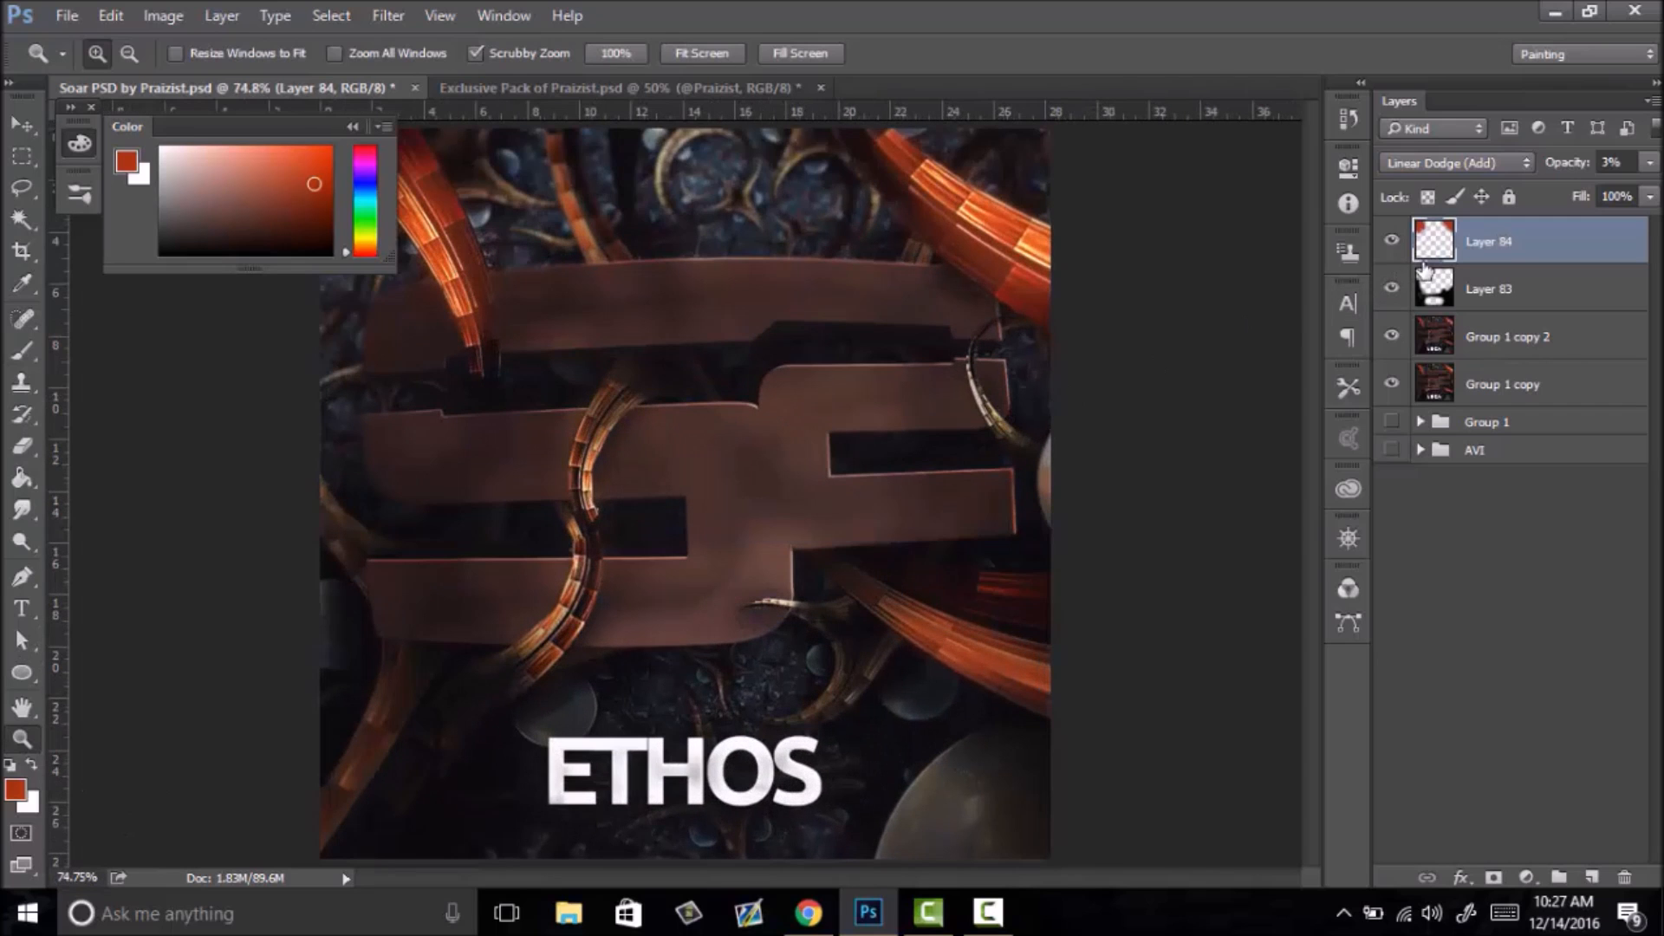
left_click_drag(732, 375, 736, 482)
right_click(721, 501)
left_click(790, 516)
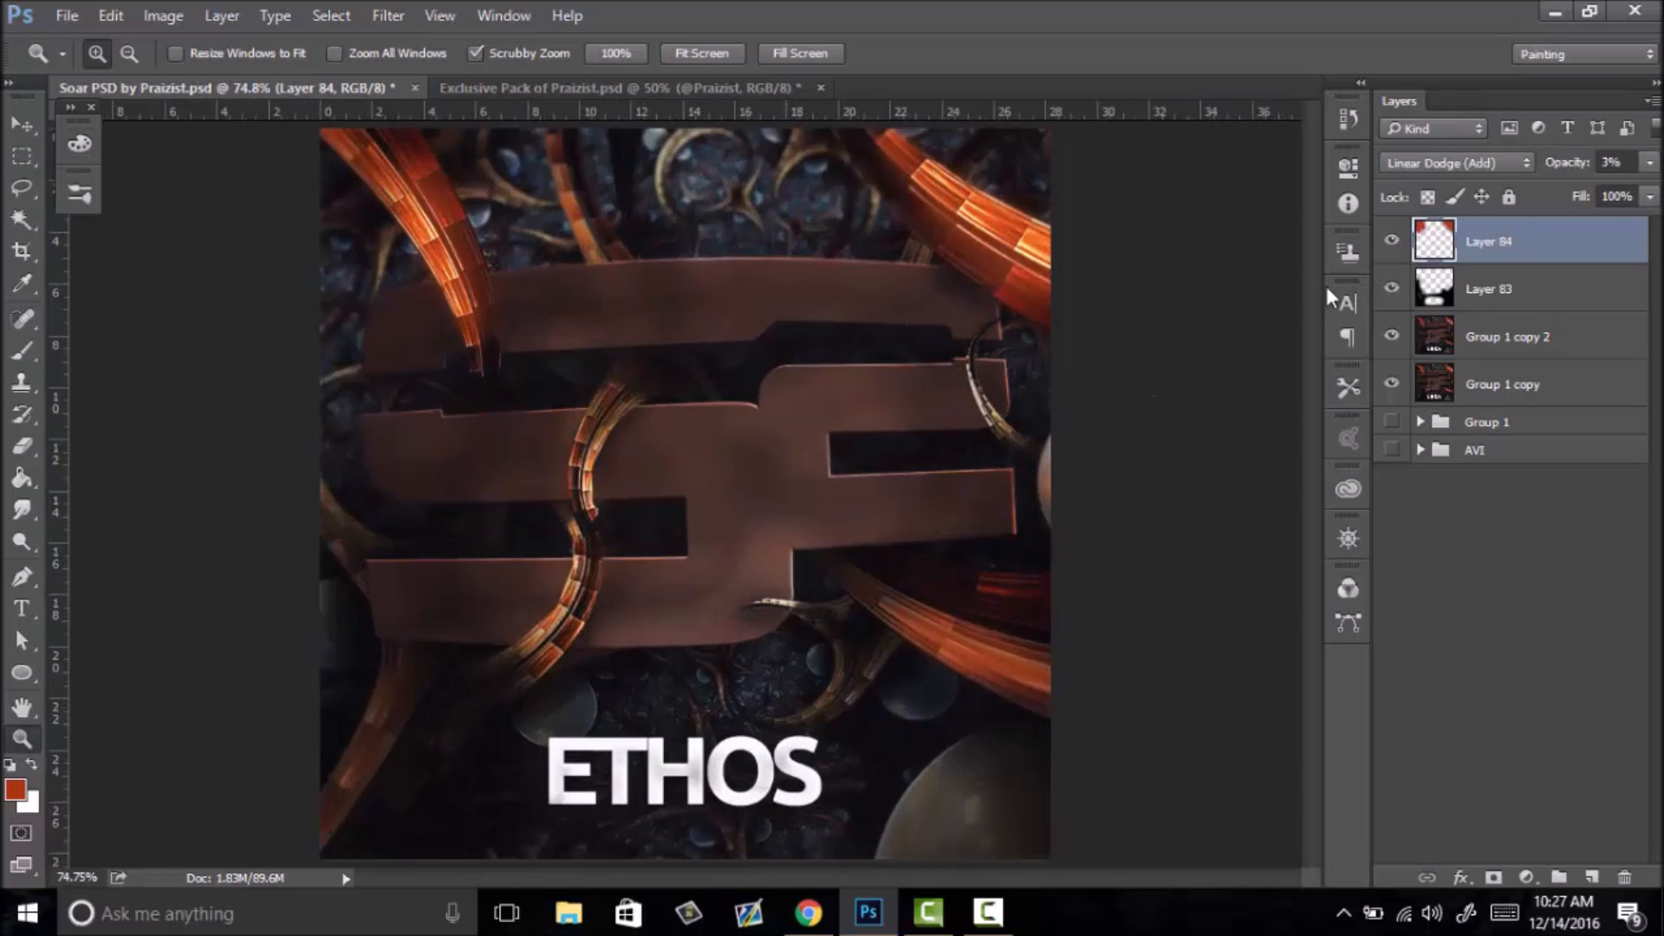
left_click_drag(987, 279, 997, 270)
left_click_drag(804, 485, 767, 501)
right_click(768, 501)
left_click(826, 519)
left_click(1438, 312)
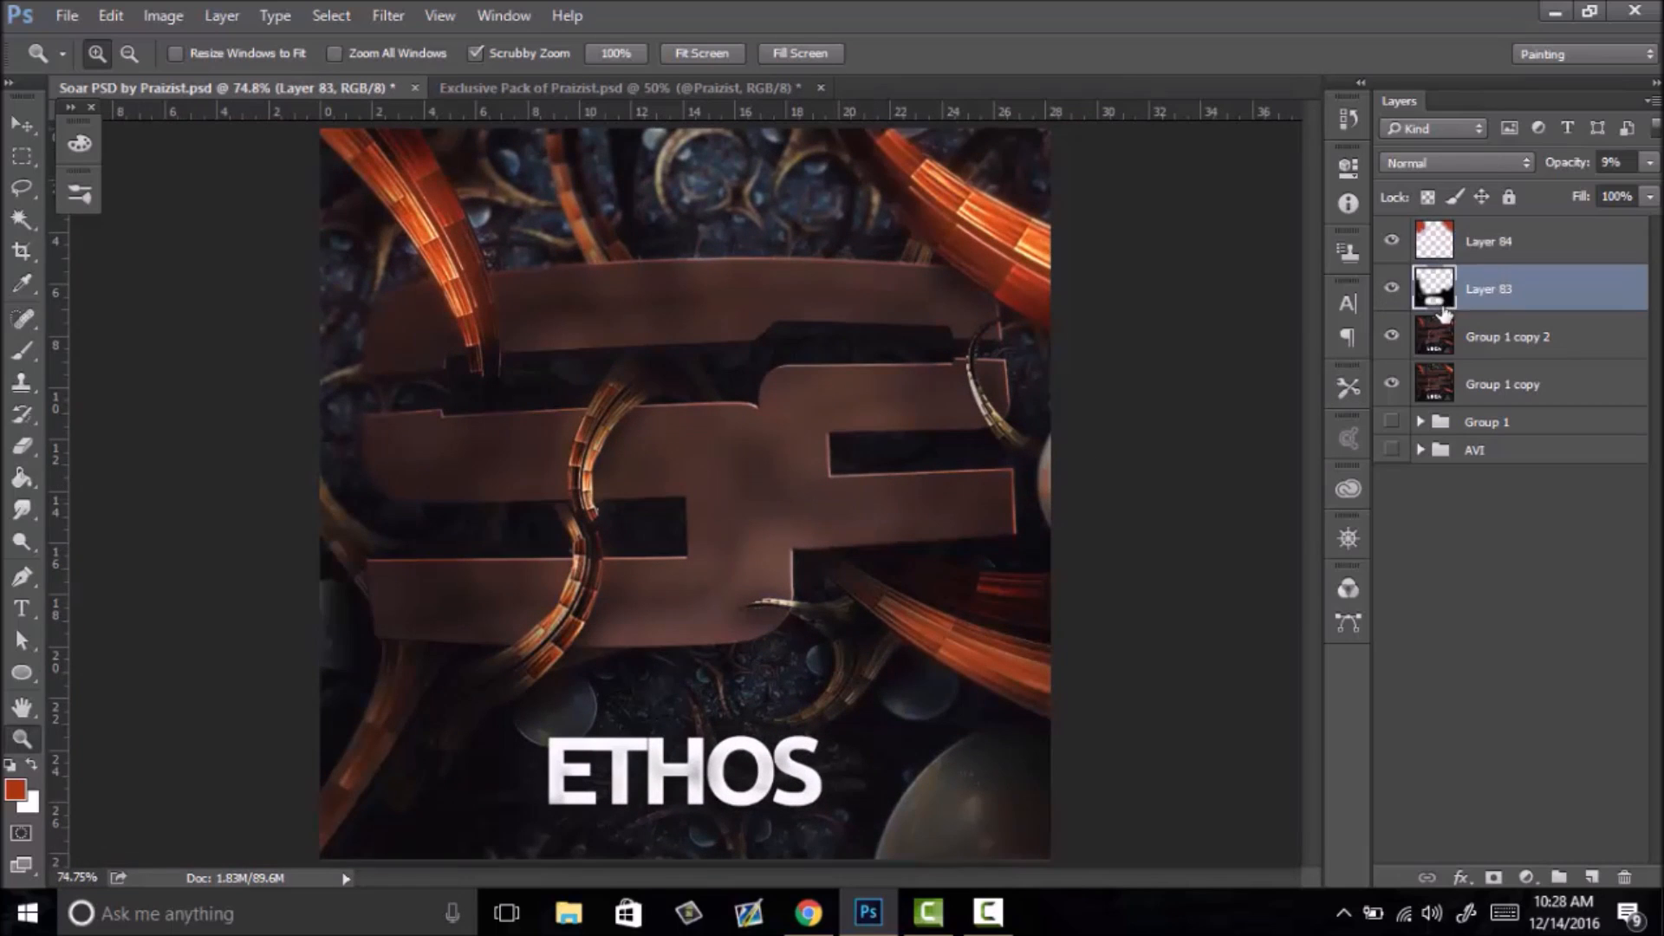
left_click(1533, 242)
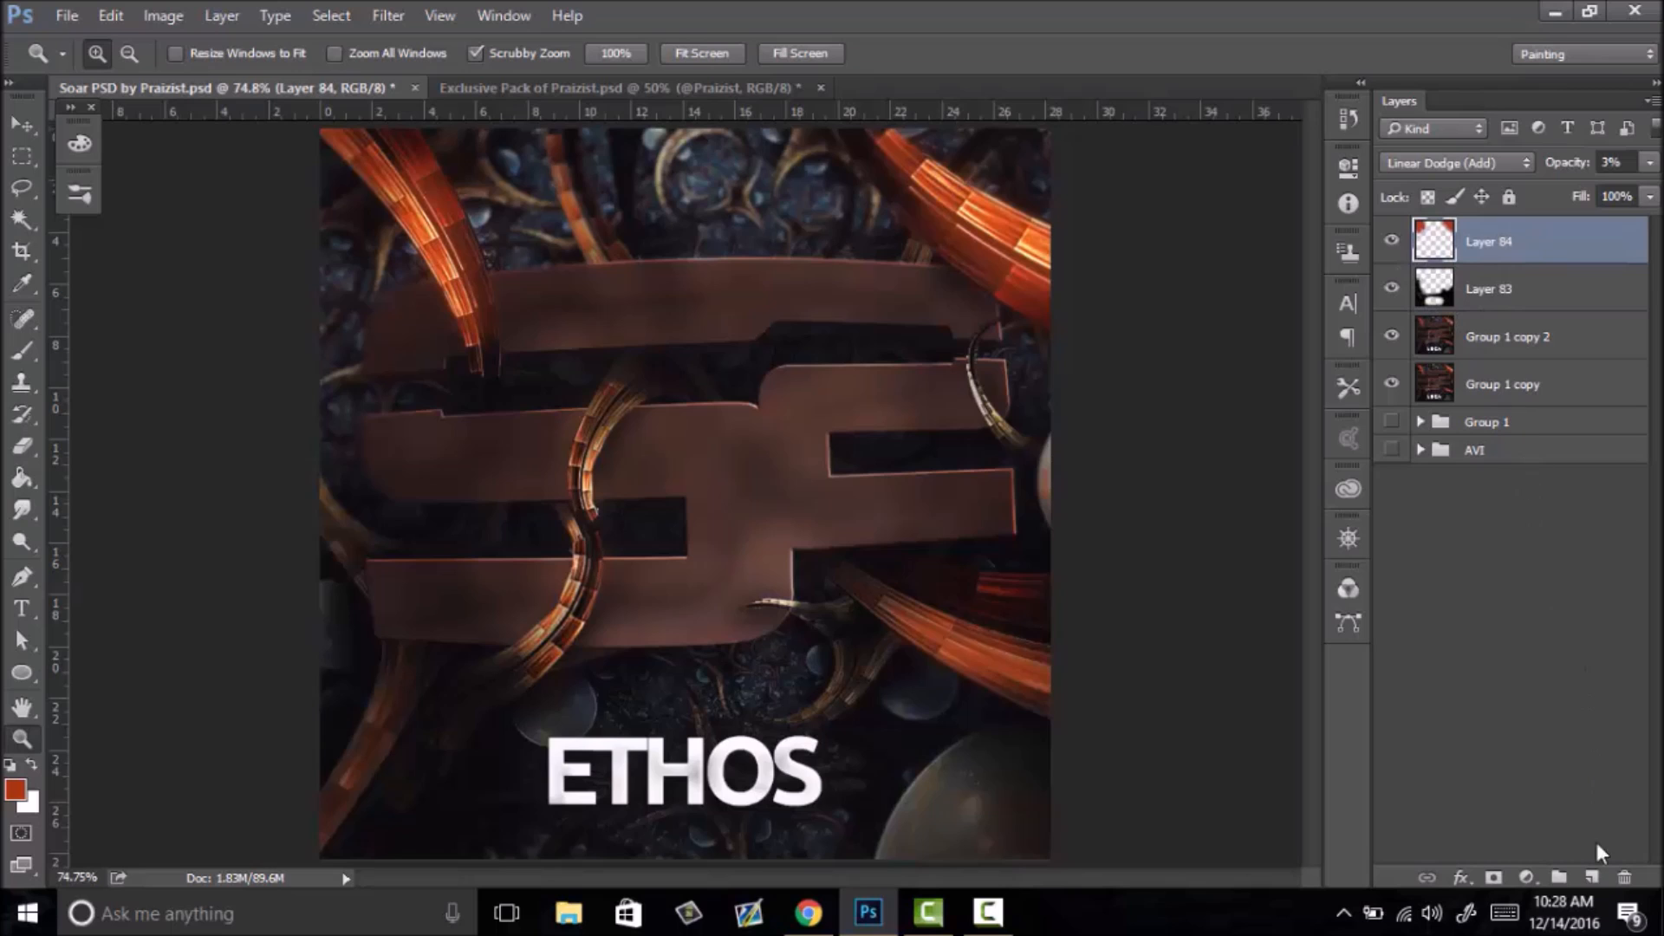
- On a new layer above the glow, paint a soft white spot below the logo's lower-left part and invert it to black
left_click(1584, 878)
key("b")
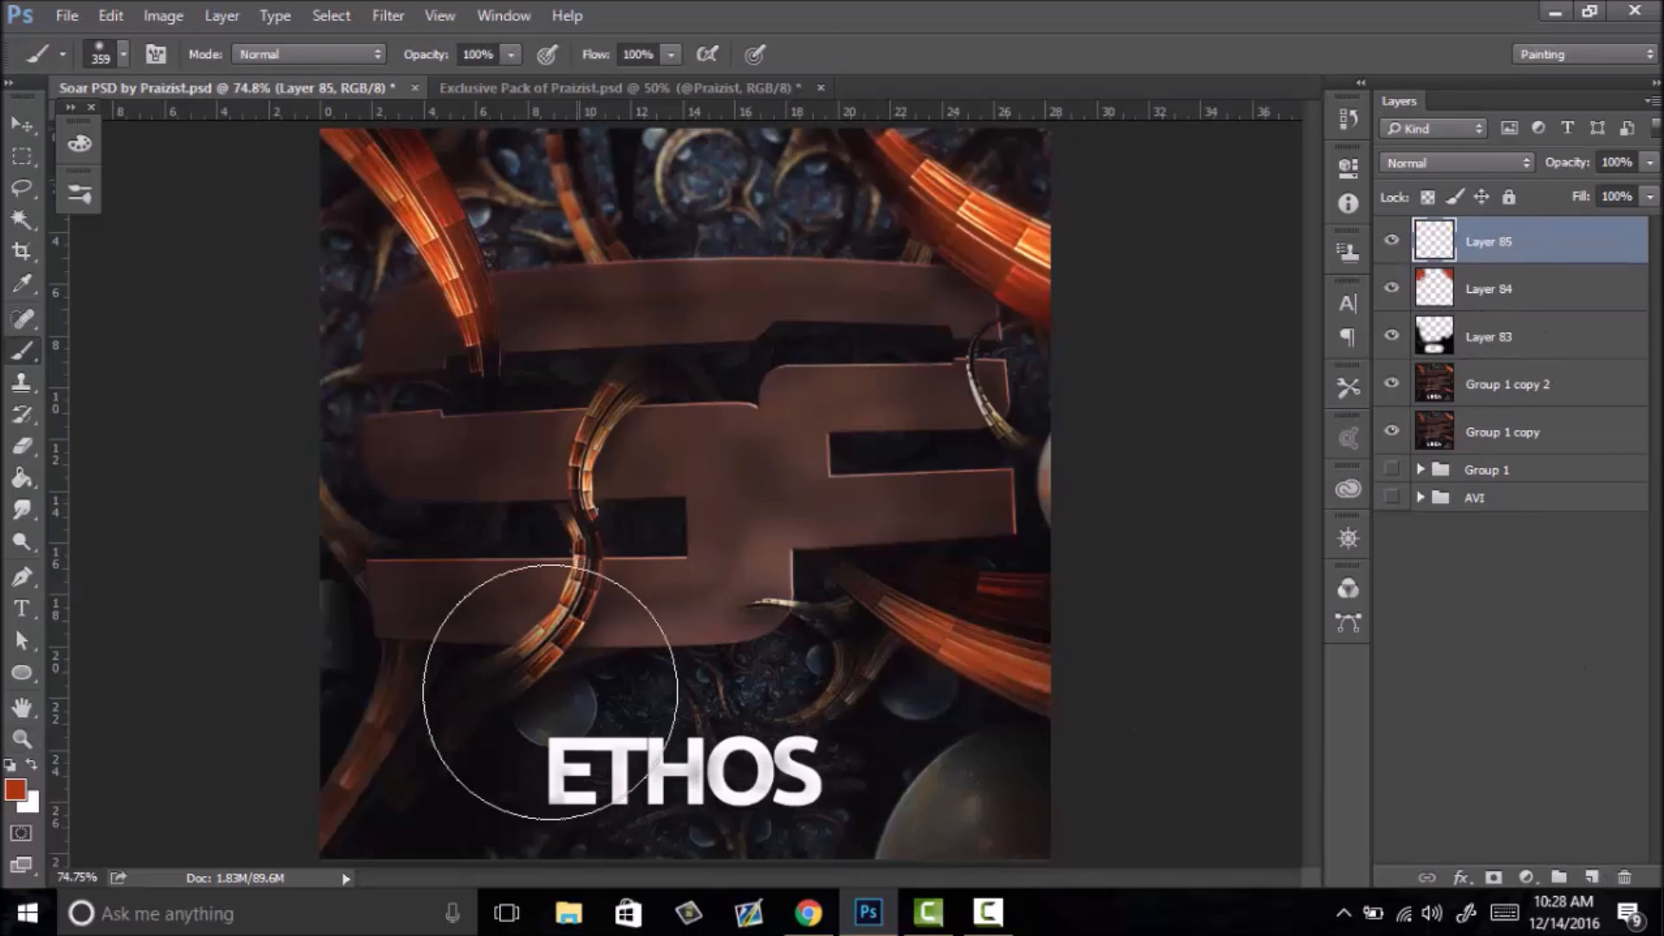
key("x")
mouse_move(429, 698)
left_mouse_down()
mouse_move(526, 735)
mouse_move(518, 693)
left_mouse_up()
key("ctrl+i")
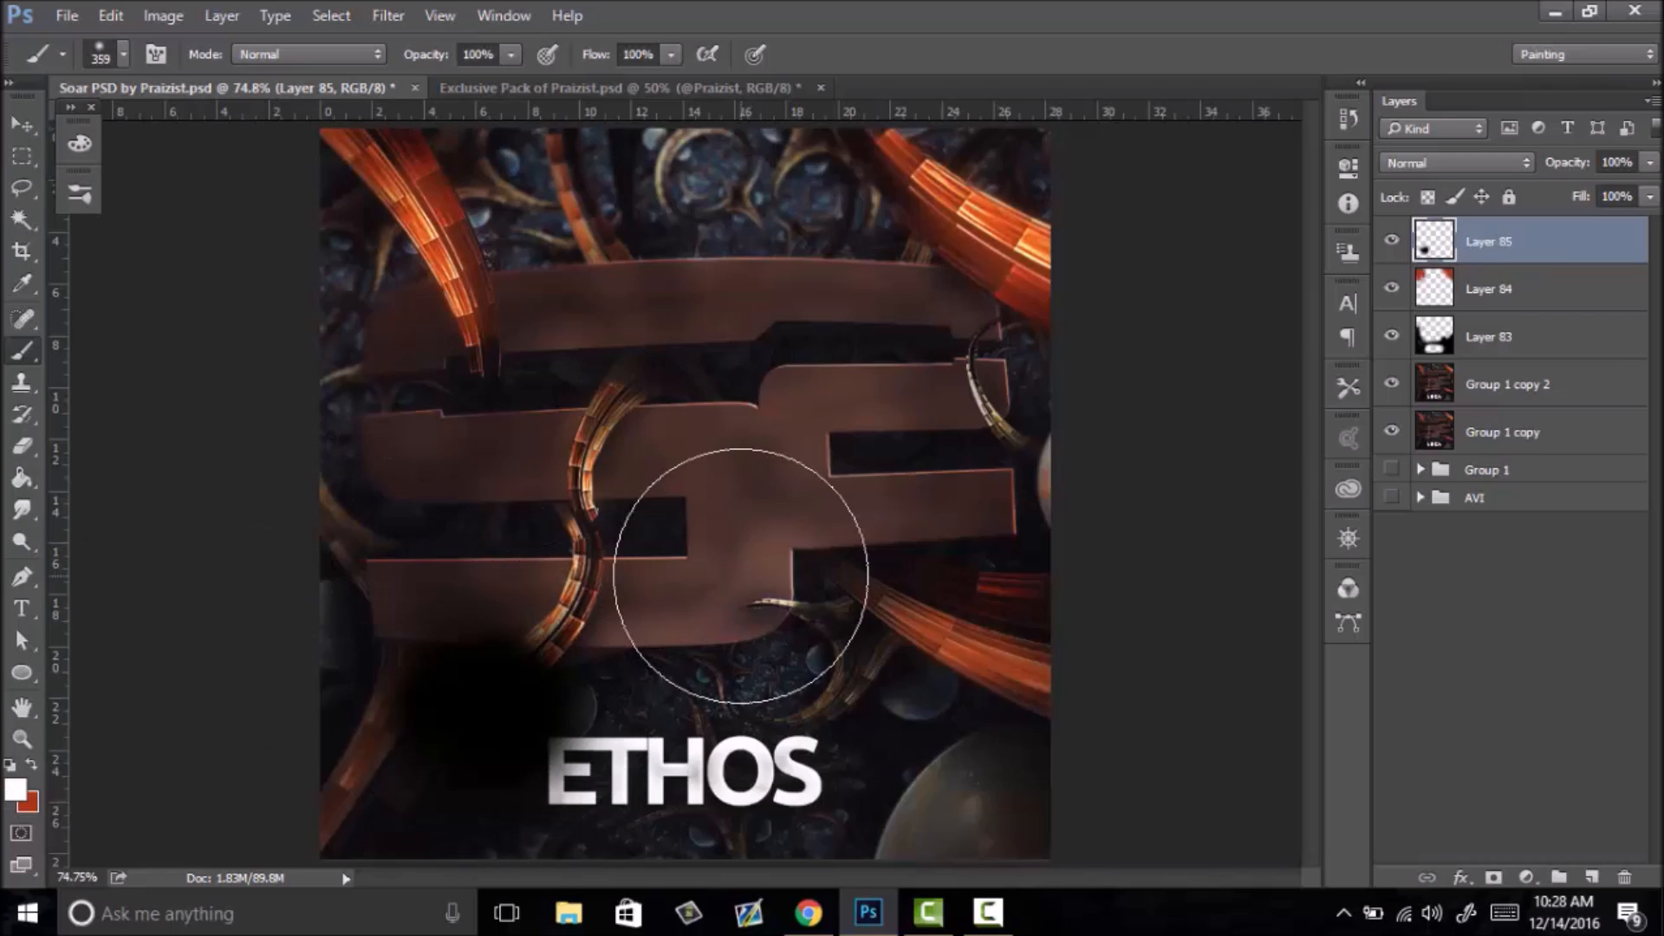
- Set the opacity of the black spot layer to 21% and check the whole image
left_click_drag(1589, 169, 1502, 197)
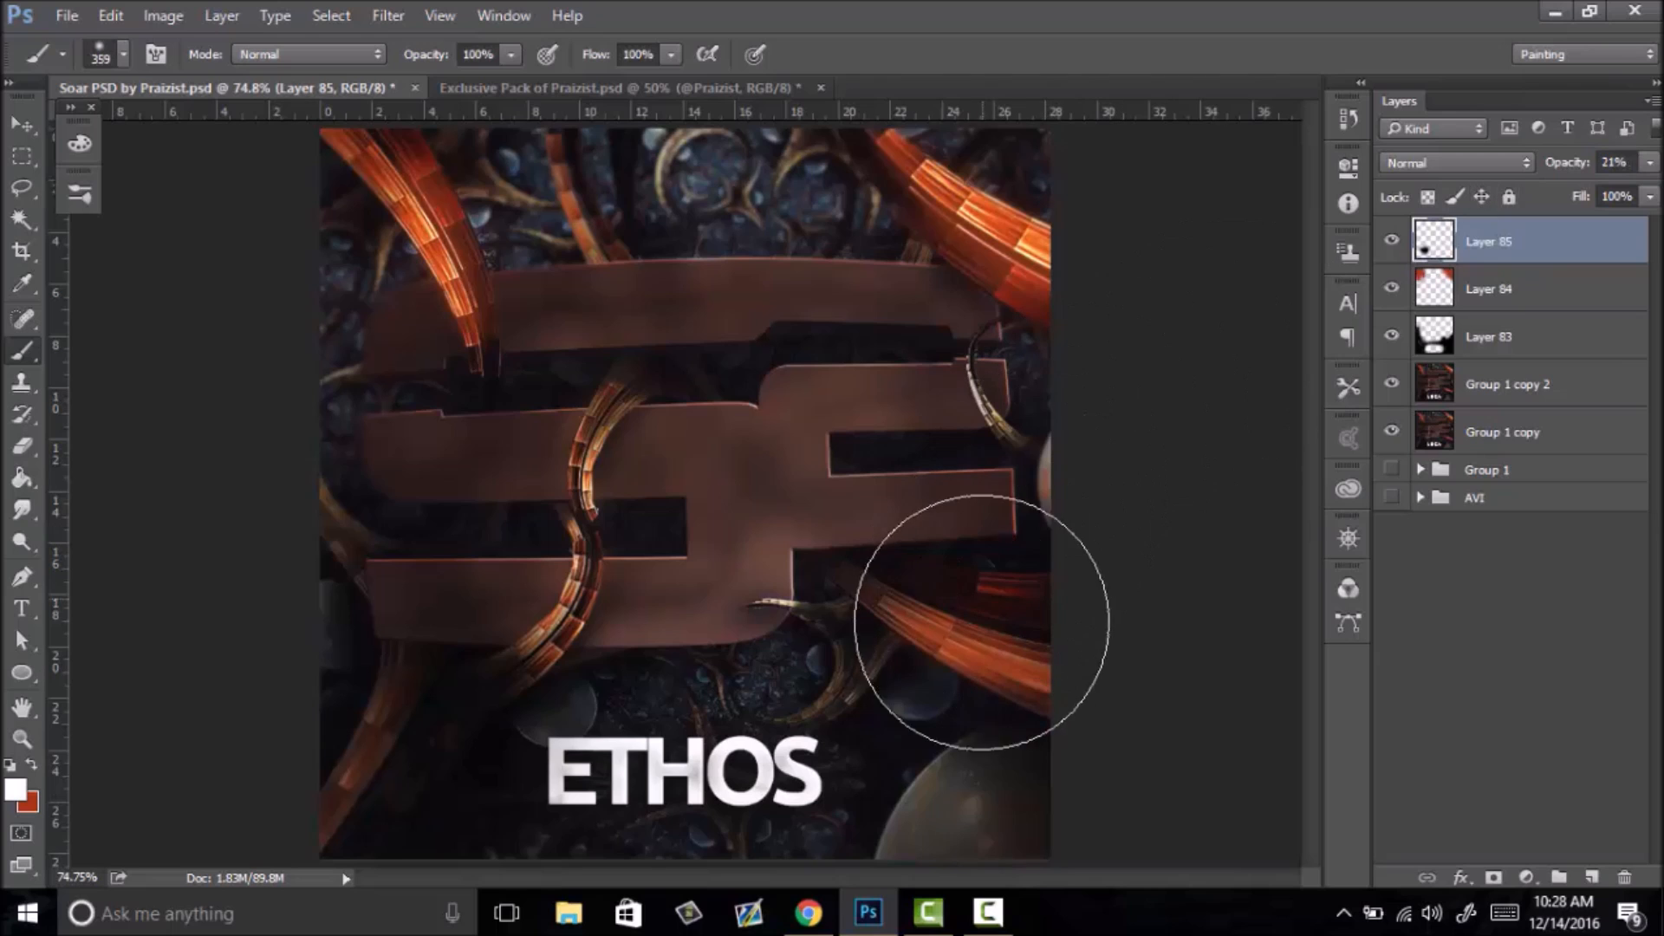
left_click(15, 741)
left_click_drag(690, 546, 742, 522)
left_click(752, 537)
key("ctrl+0")
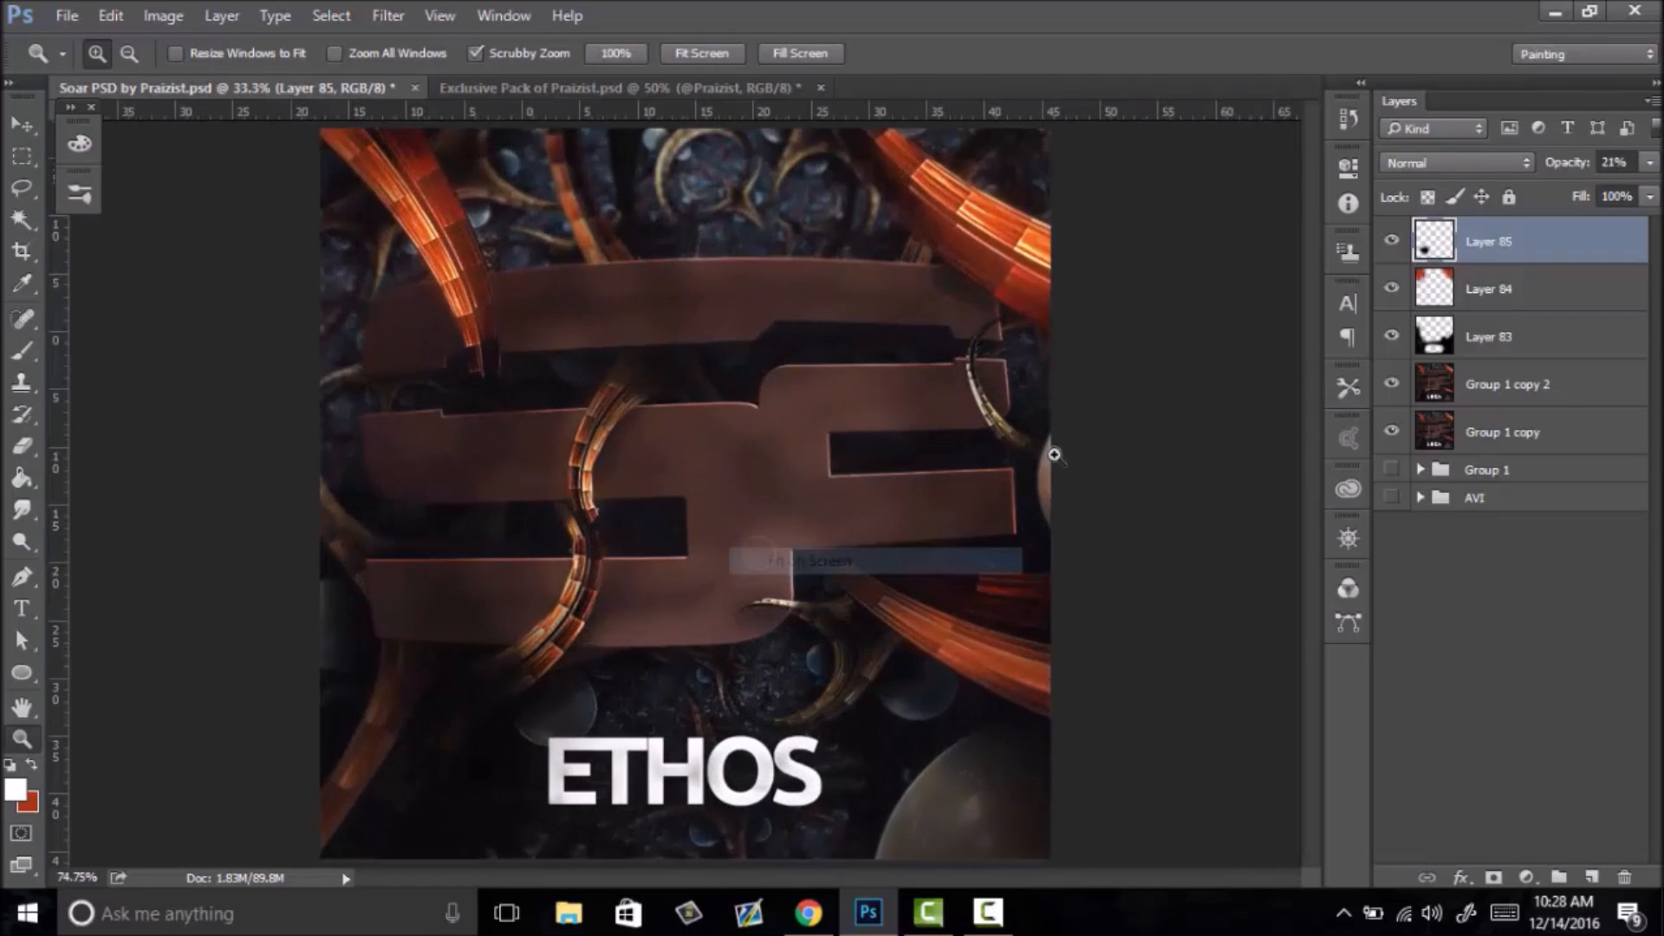
- Group the shading, glow and artwork layers, and merge a duplicate of that group into a single layer
left_click(1530, 438, "shift")
key("ctrl+g")
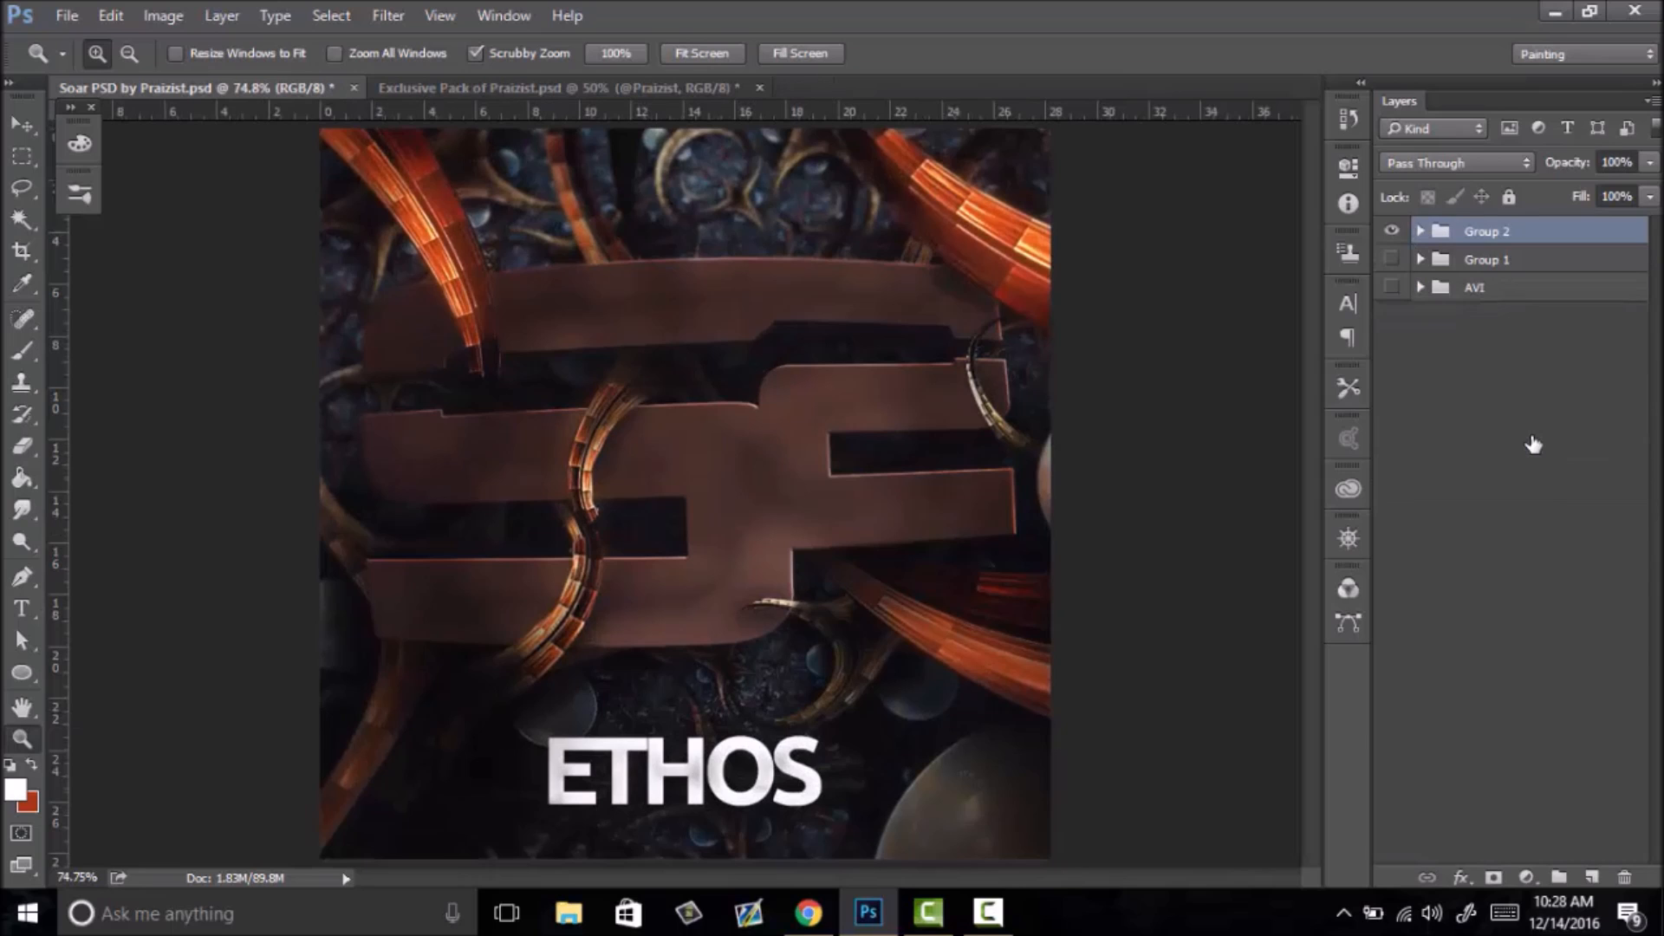
key("ctrl+j")
key("ctrl+e")
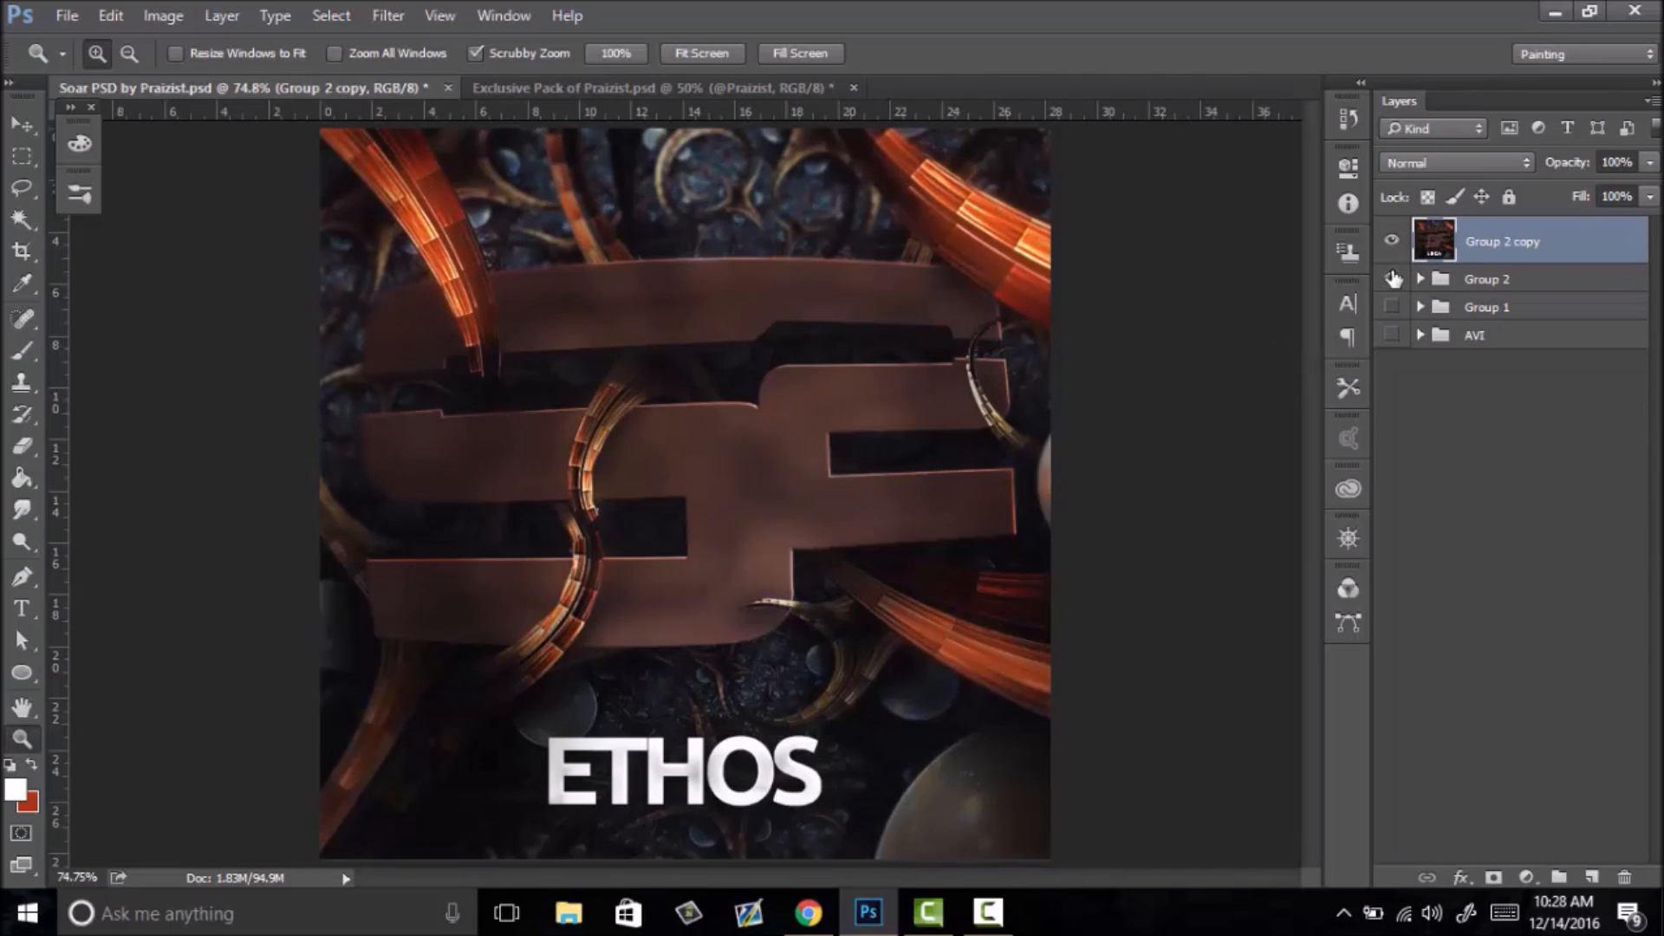
- Duplicate the merged artwork layer and add 0.5% Gaussian monochromatic noise to the copy, comparing it with the layer beneath
right_click(768, 424)
left_click_drag(760, 407, 833, 437)
left_click(829, 445)
key("ctrl+j")
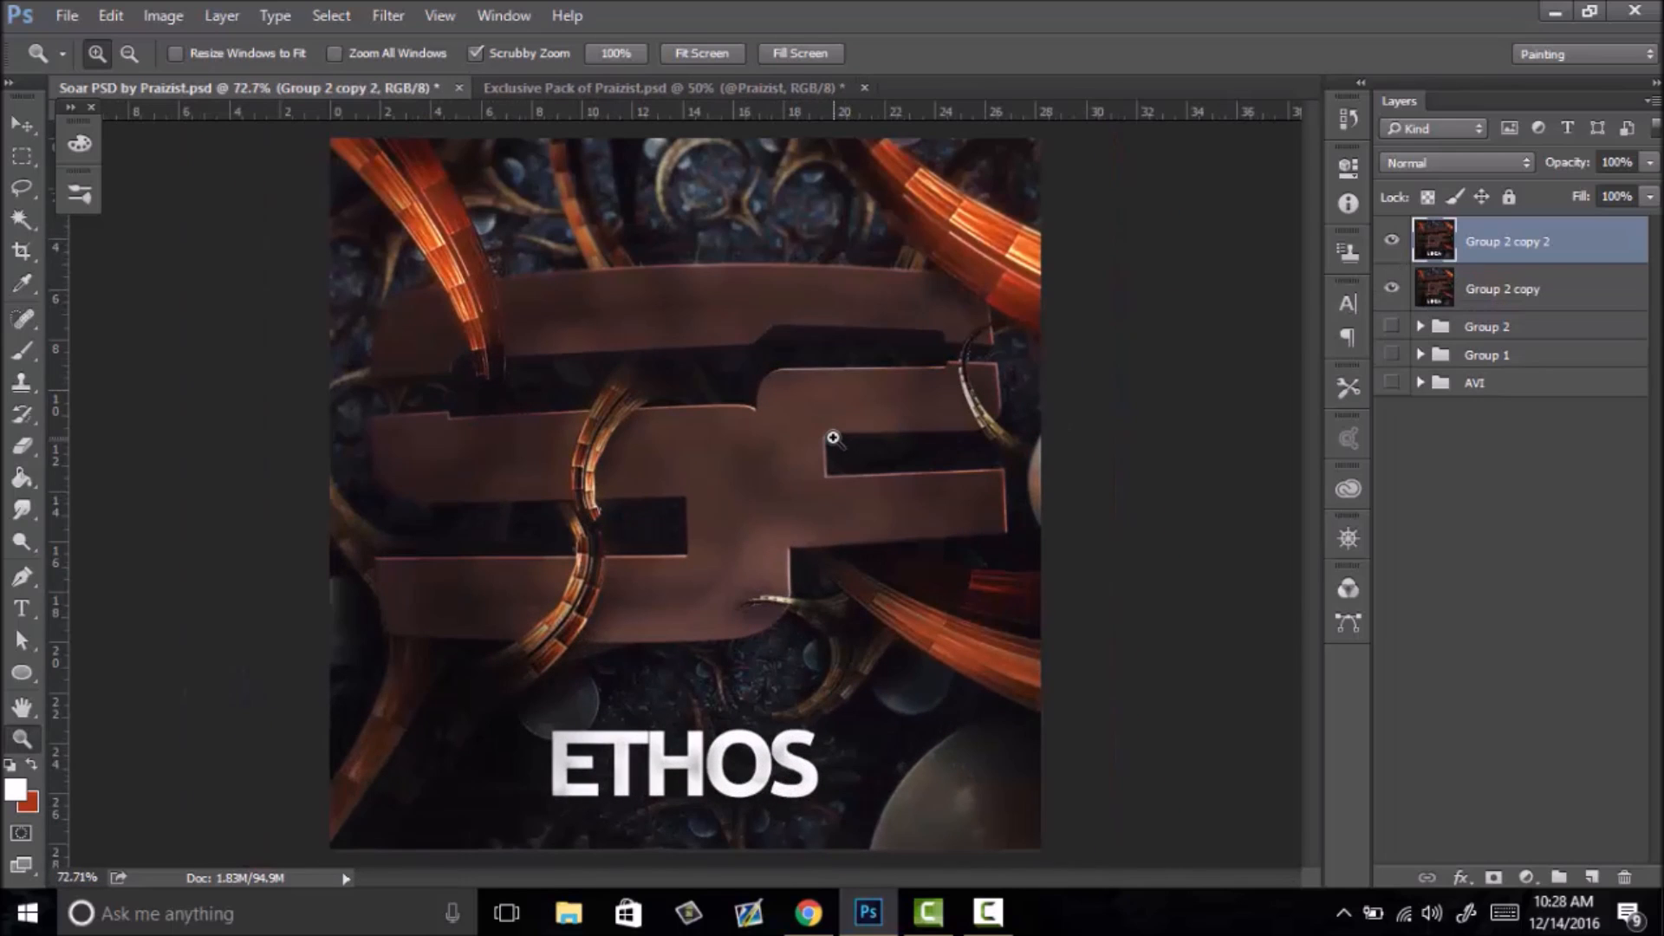
left_click(388, 16)
mouse_move(450, 356)
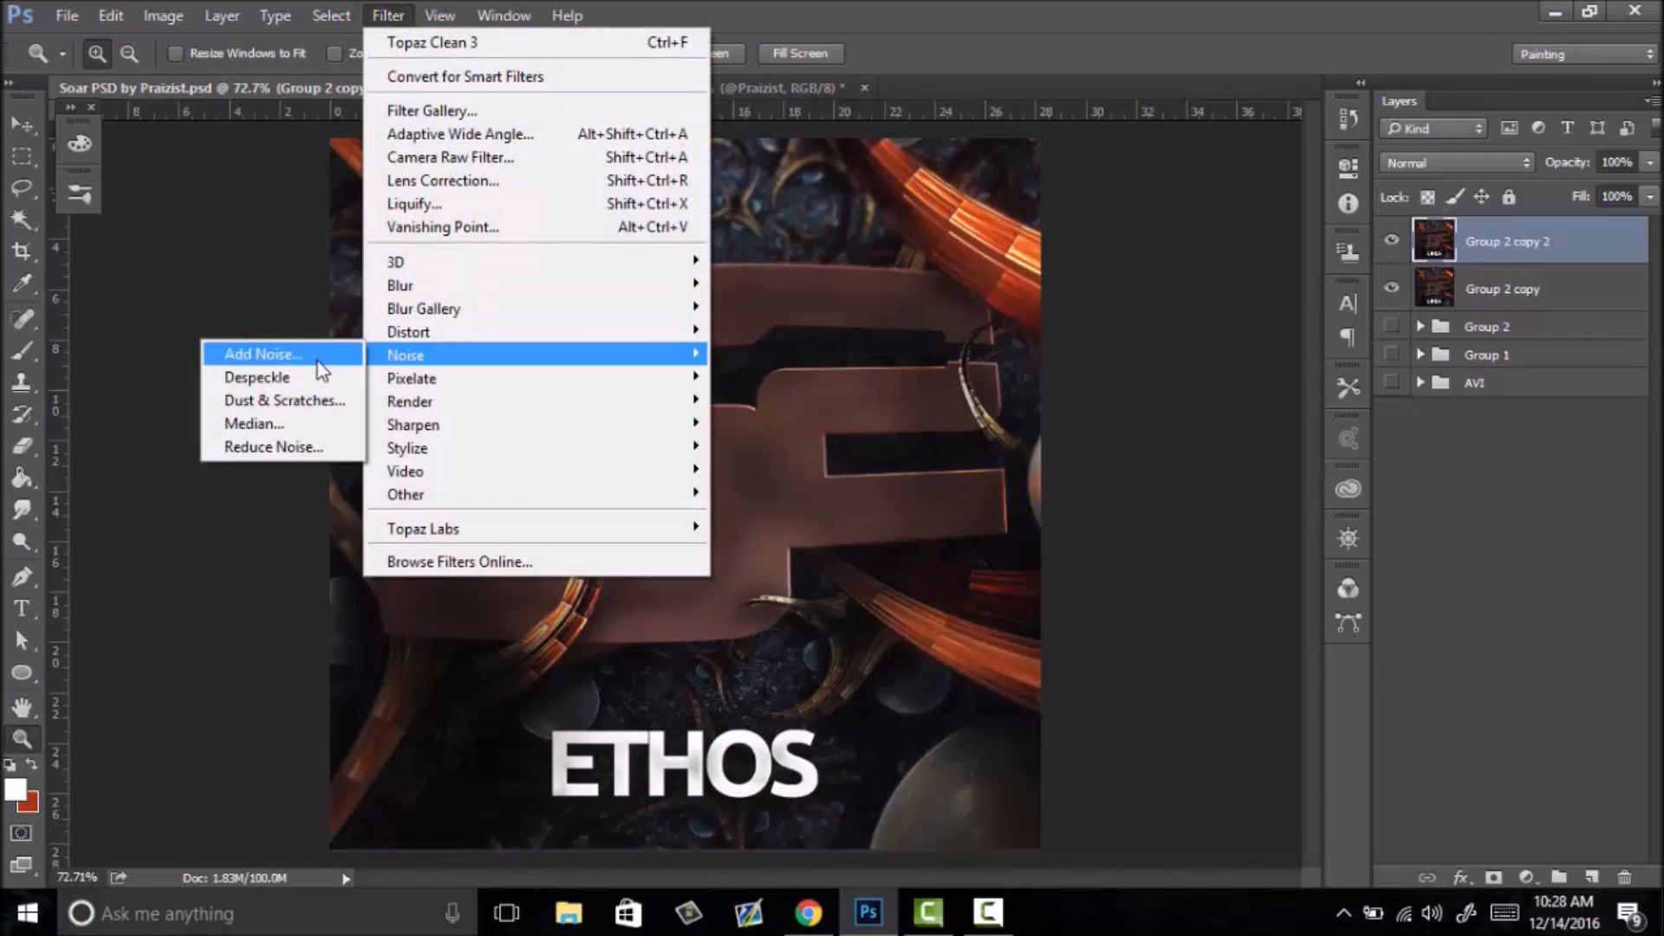
left_click(260, 356)
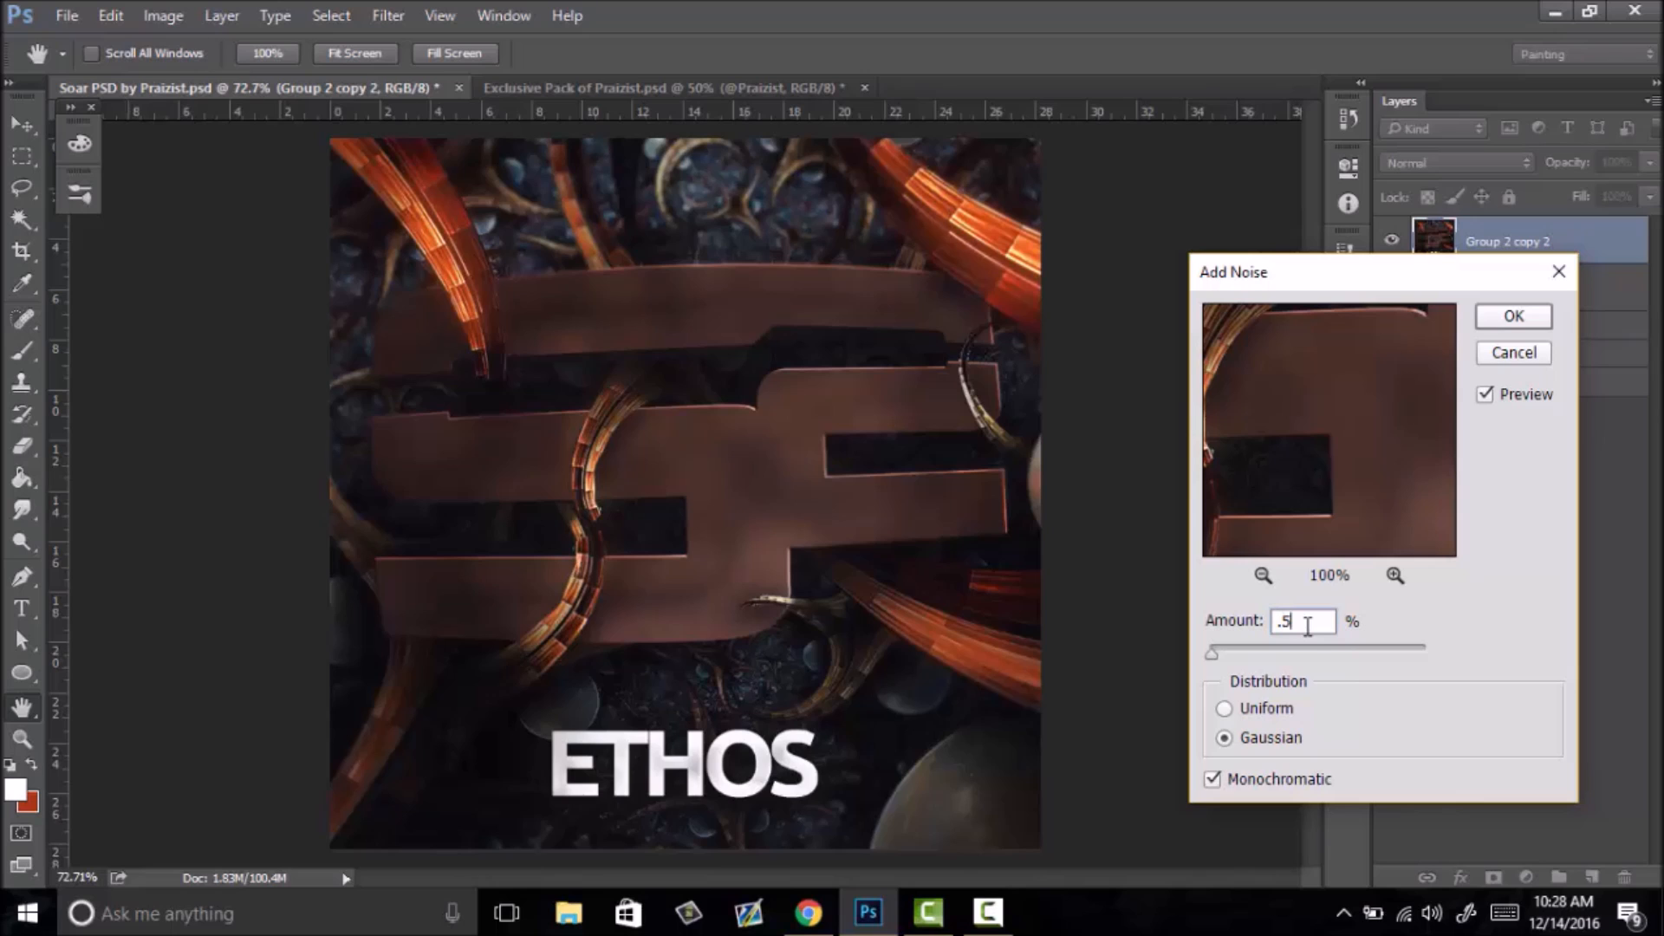
left_click(1506, 320)
left_click_drag(737, 391, 940, 418)
left_click(1391, 247)
left_click(1391, 247)
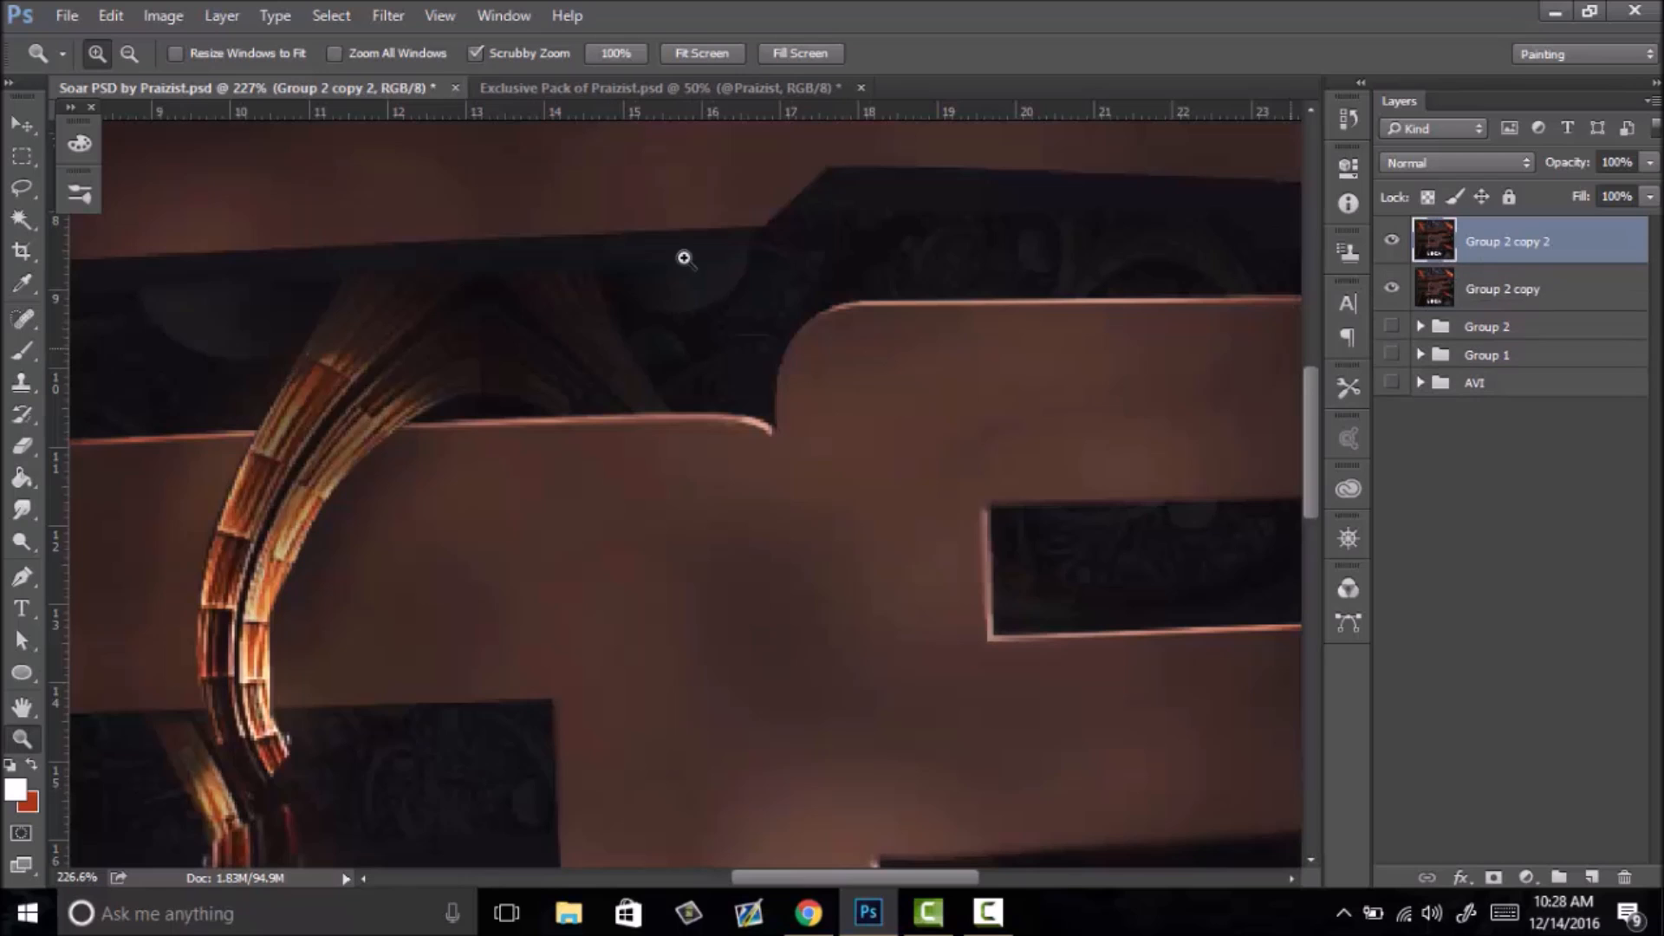
- Add 0.75% Gaussian monochromatic noise to the top artwork copy and view the whole image
left_click(387, 15)
mouse_move(435, 423)
mouse_move(438, 355)
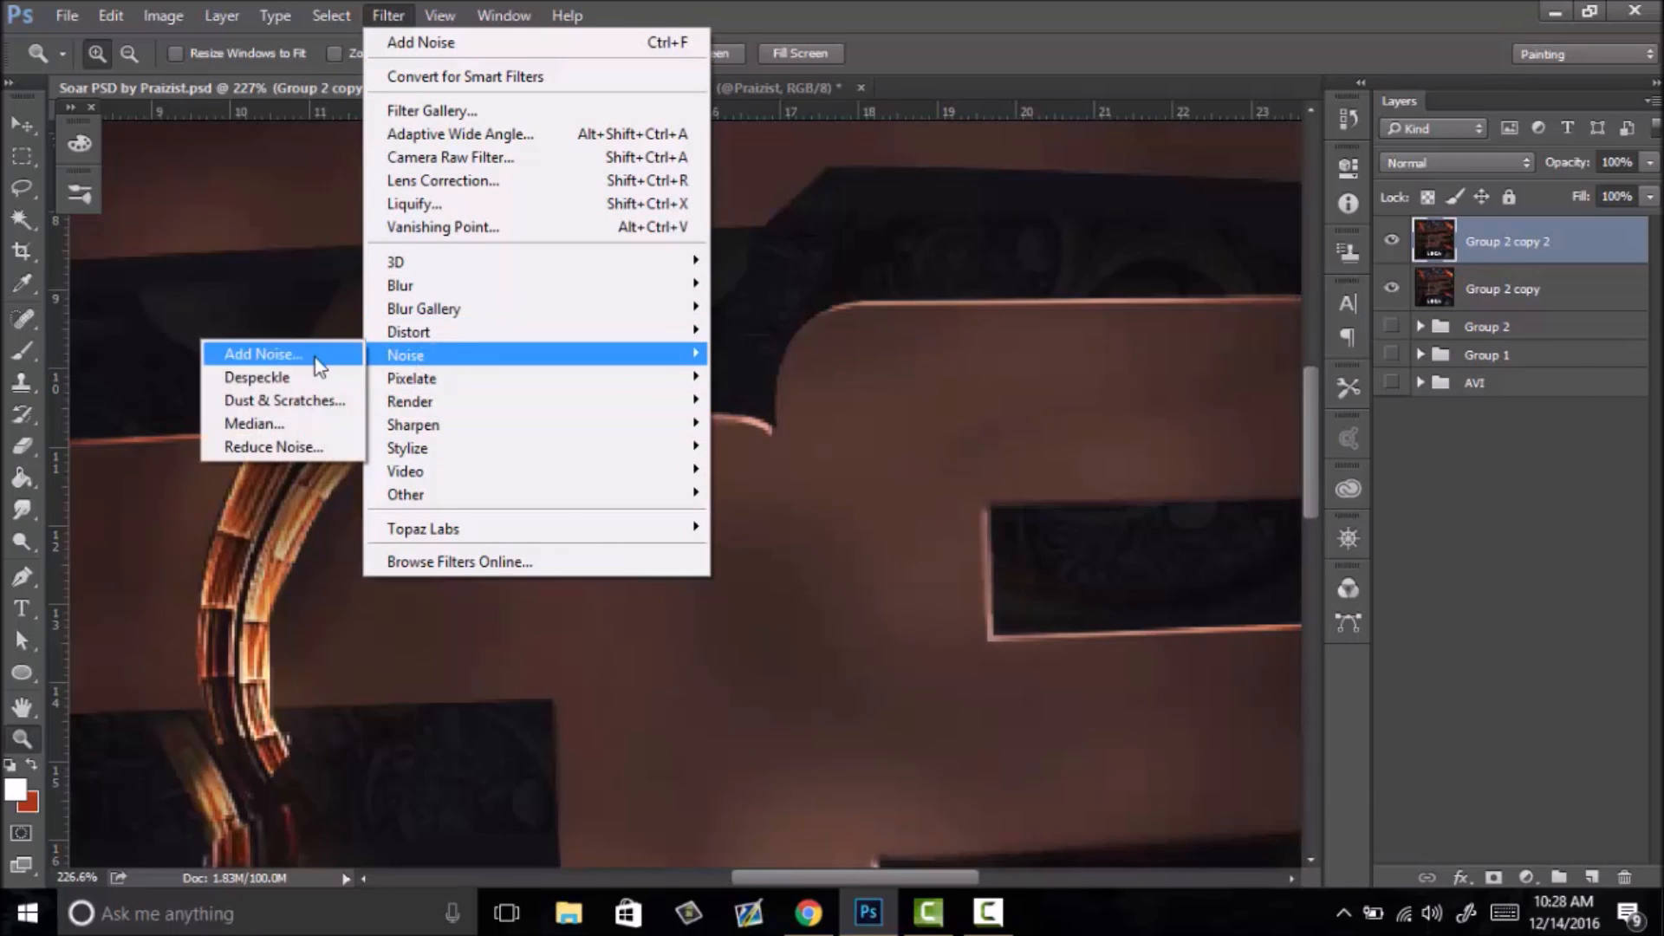
left_click(319, 362)
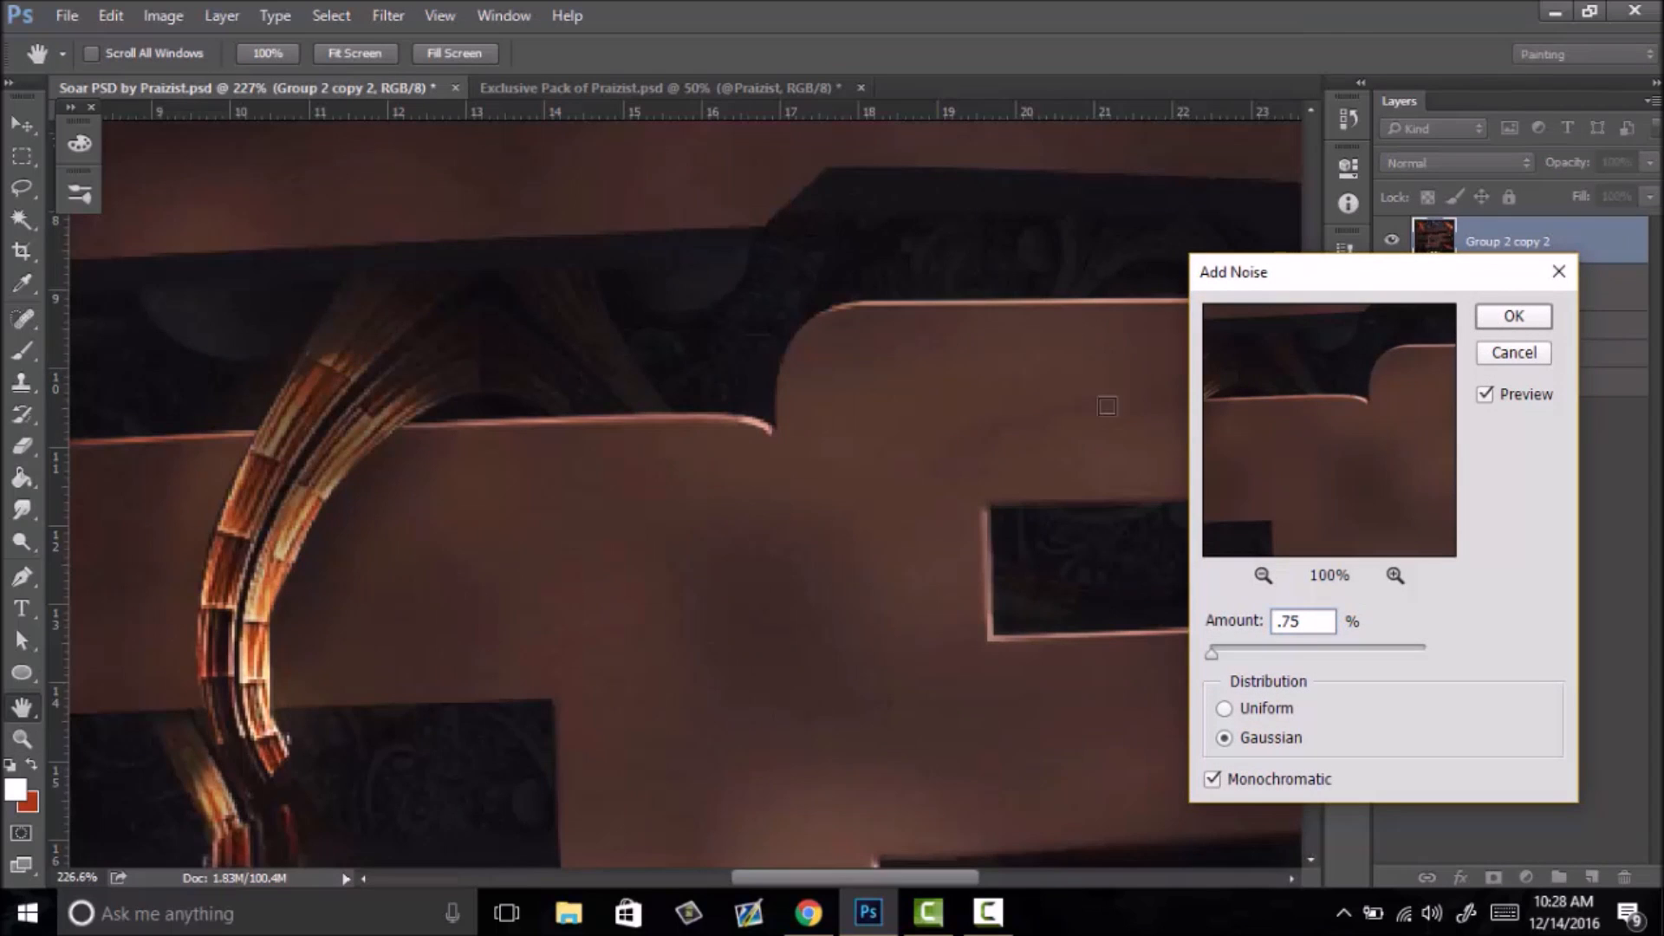
left_click(1513, 318)
left_click_drag(944, 472, 787, 551)
right_click(768, 557)
left_click(823, 567)
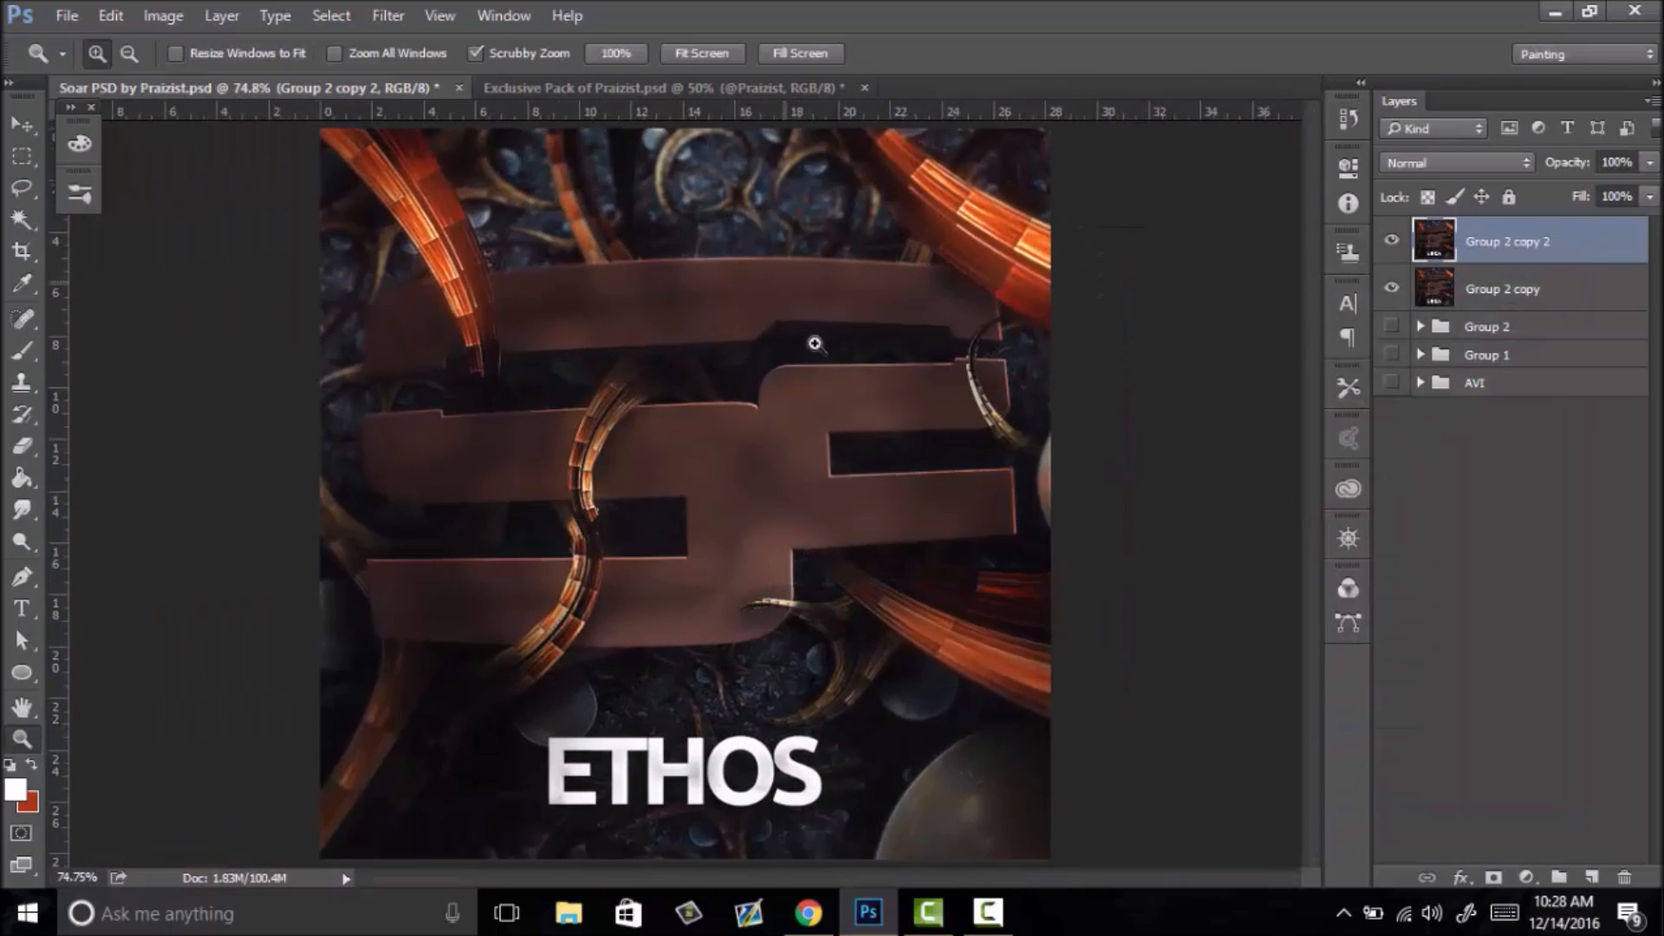
- Merge the noise layer down into the artwork copy beneath it and duplicate the merged layer
right_click(1470, 250)
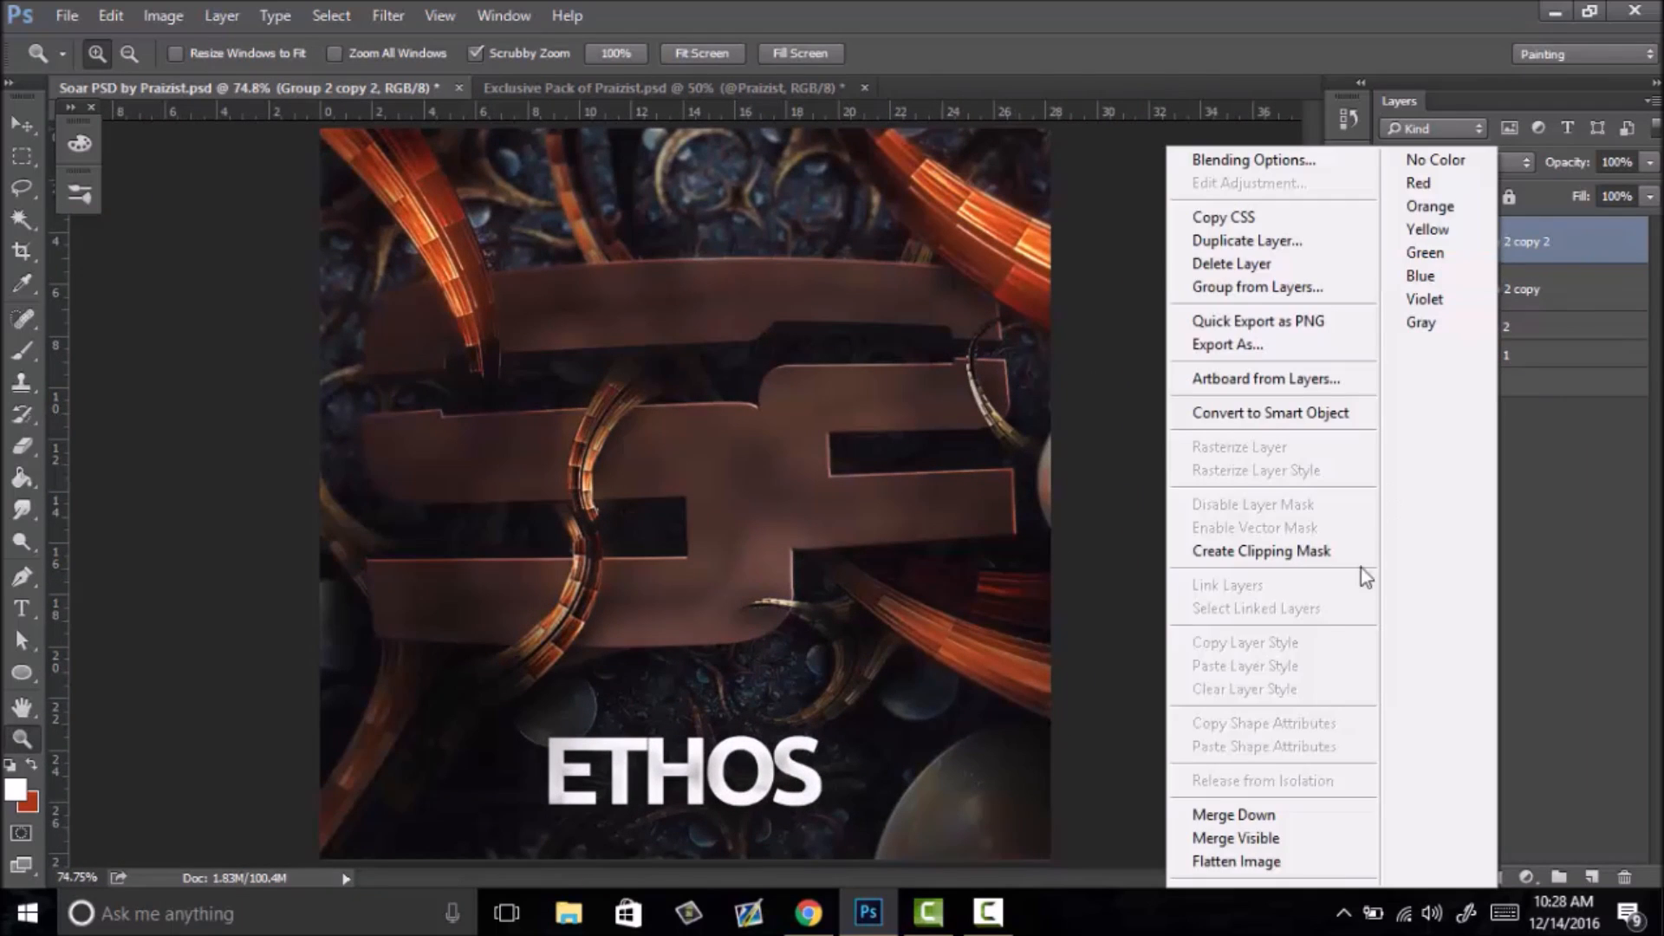
left_click(1248, 814)
left_click_drag(737, 780, 798, 360)
key("ctrl+j")
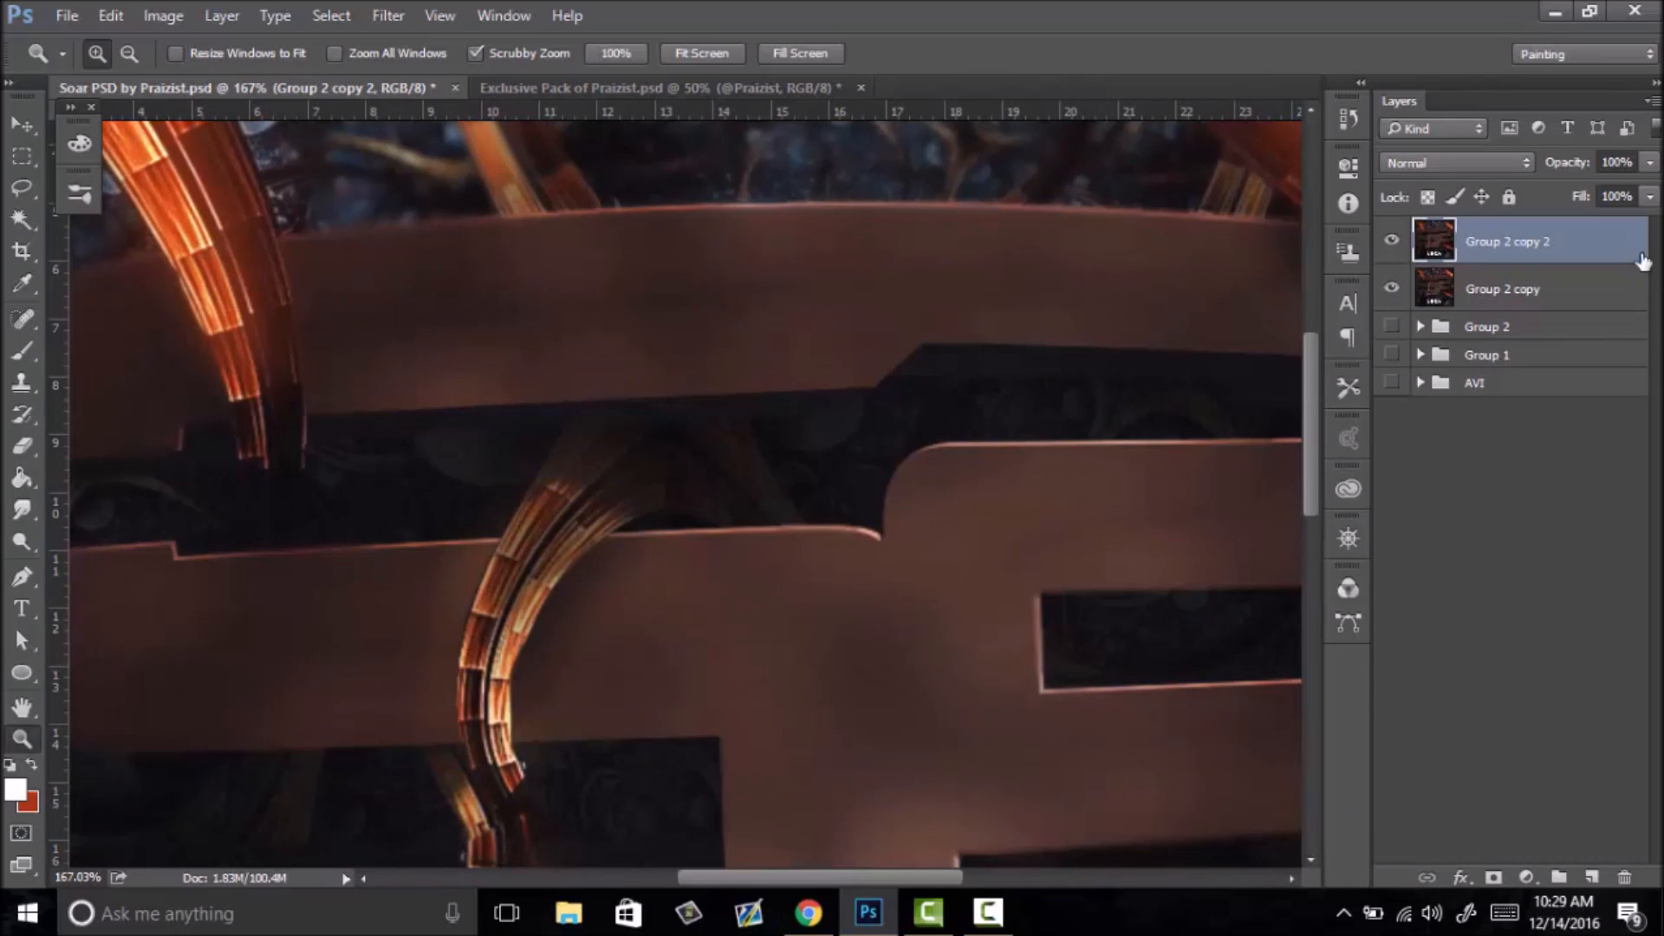
- Turn off the green channel in the blending options of the top artwork copy and inspect the logo edges
double_click(1608, 240)
left_click(857, 302)
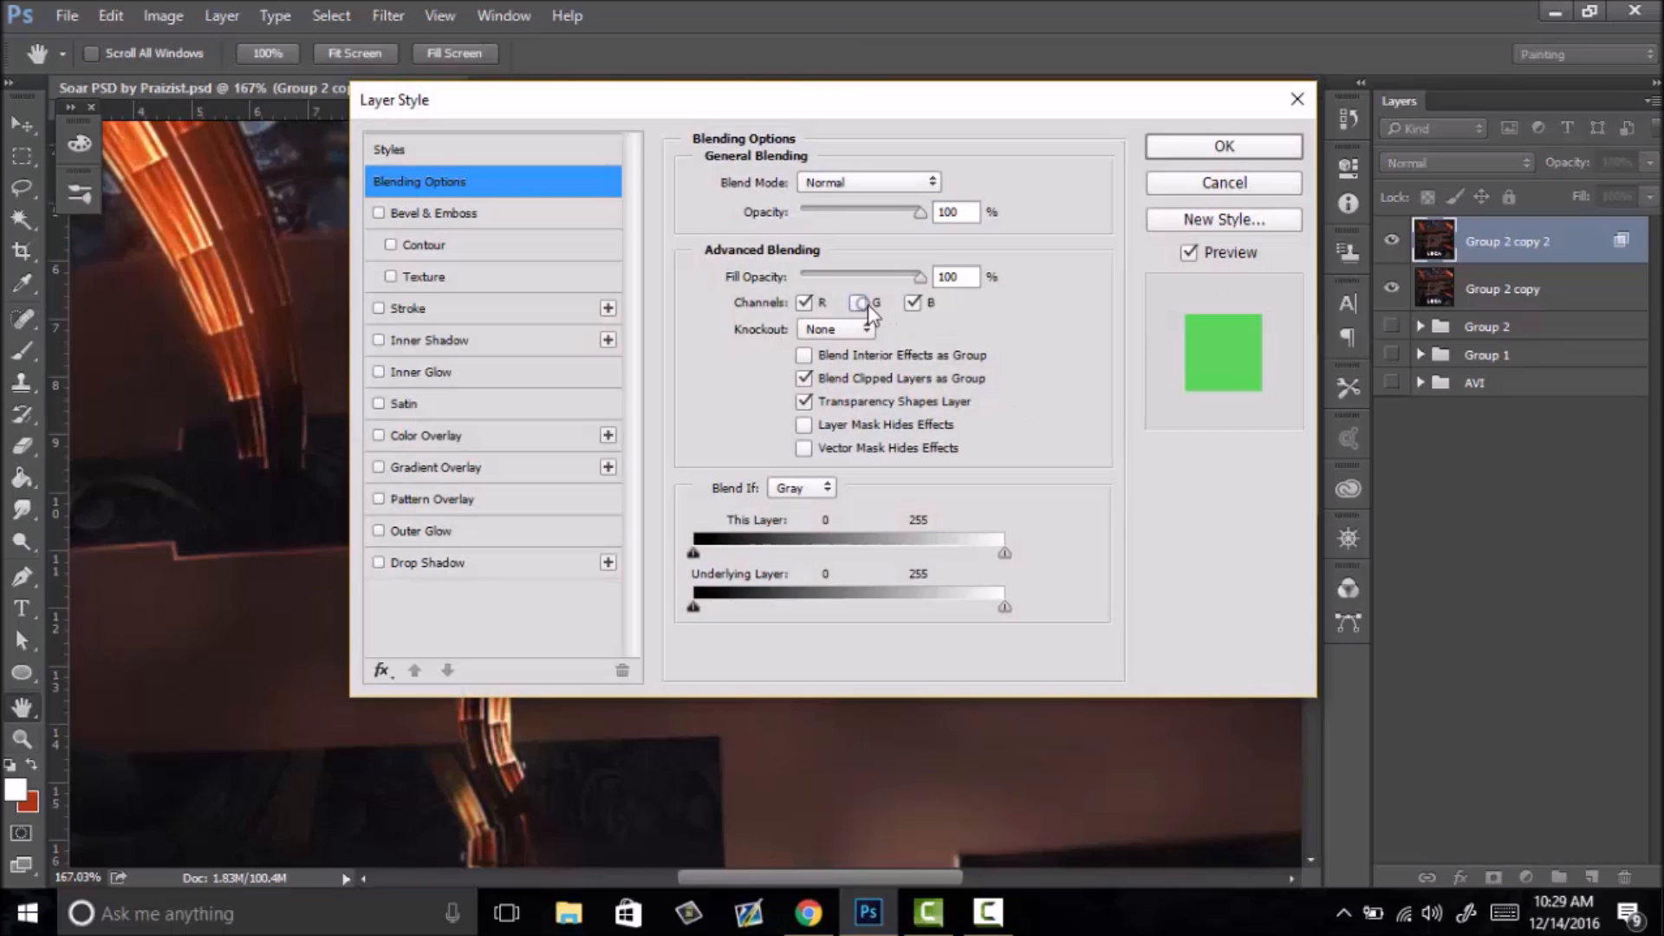
left_click(1222, 154)
key("z")
left_click_drag(787, 401, 766, 451)
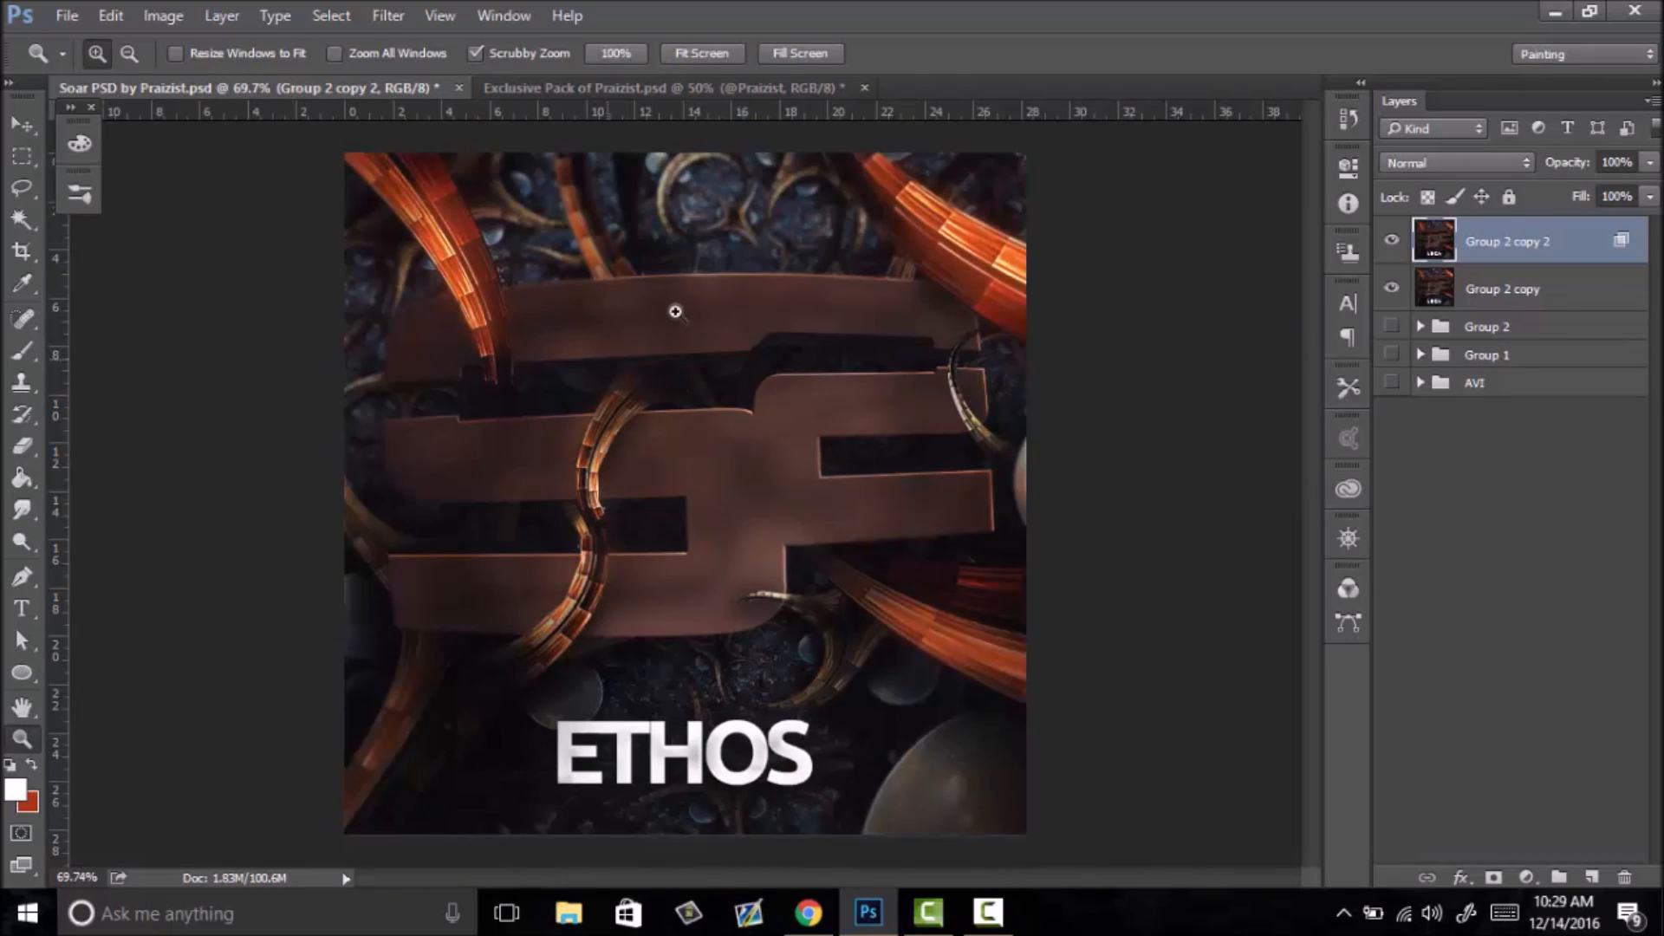
left_click_drag(527, 342, 728, 298)
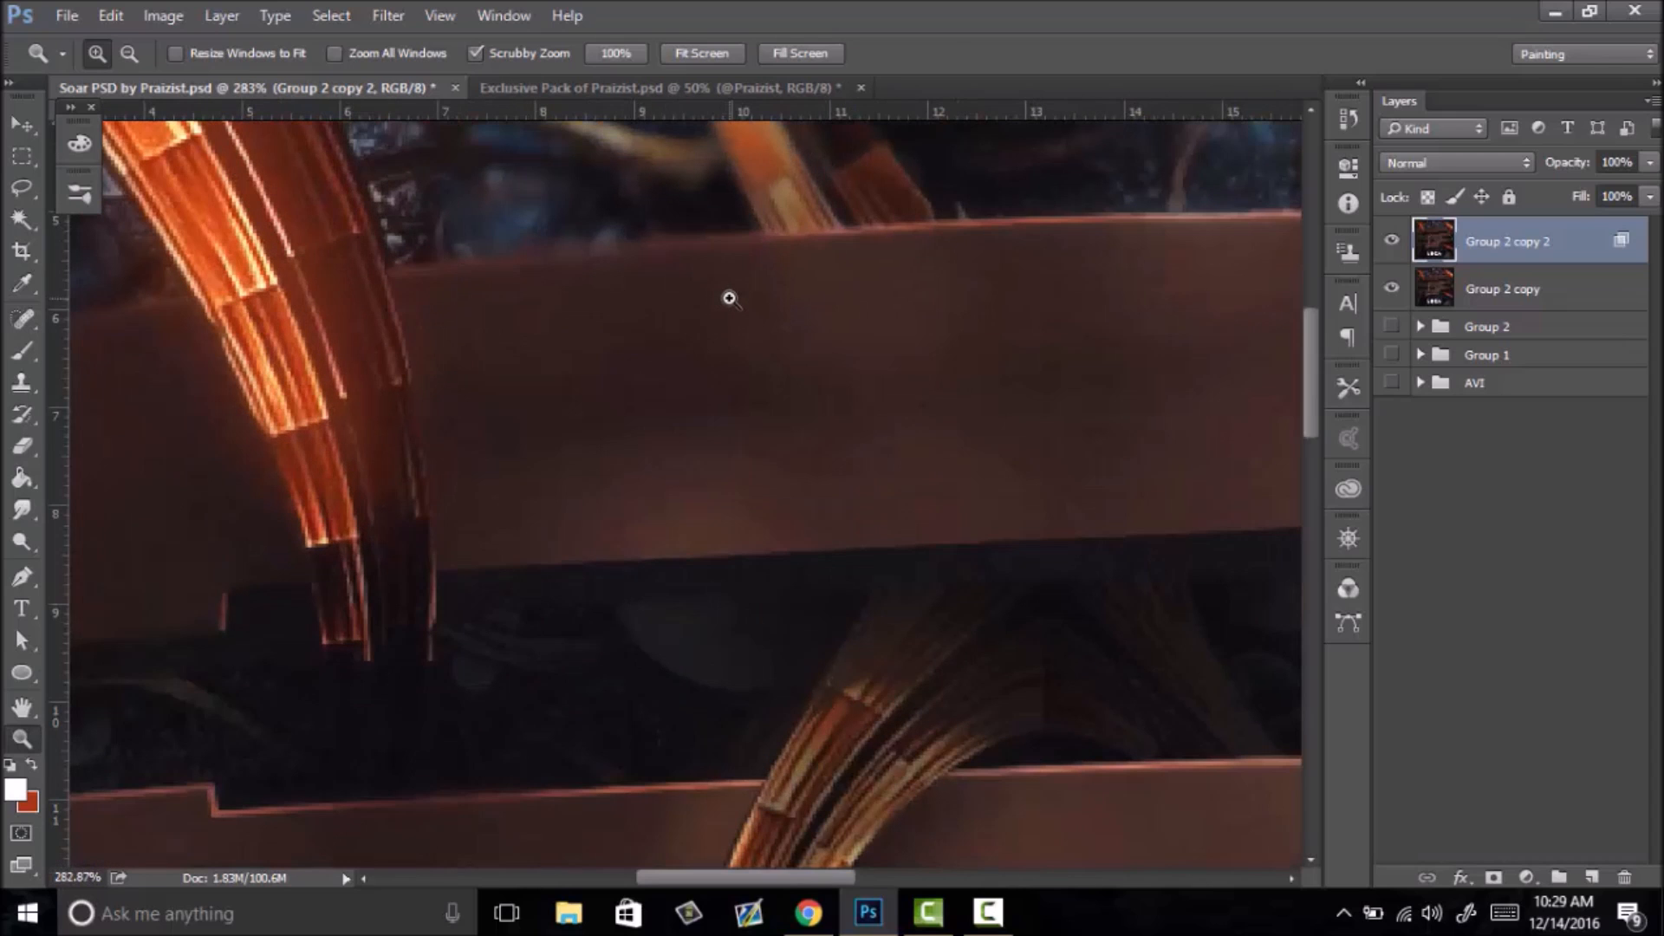
- Nudge the top artwork copy slightly upward to offset its color channels, and view the whole image
key("v")
key("Up")
key("z")
right_click(788, 518)
left_click(857, 537)
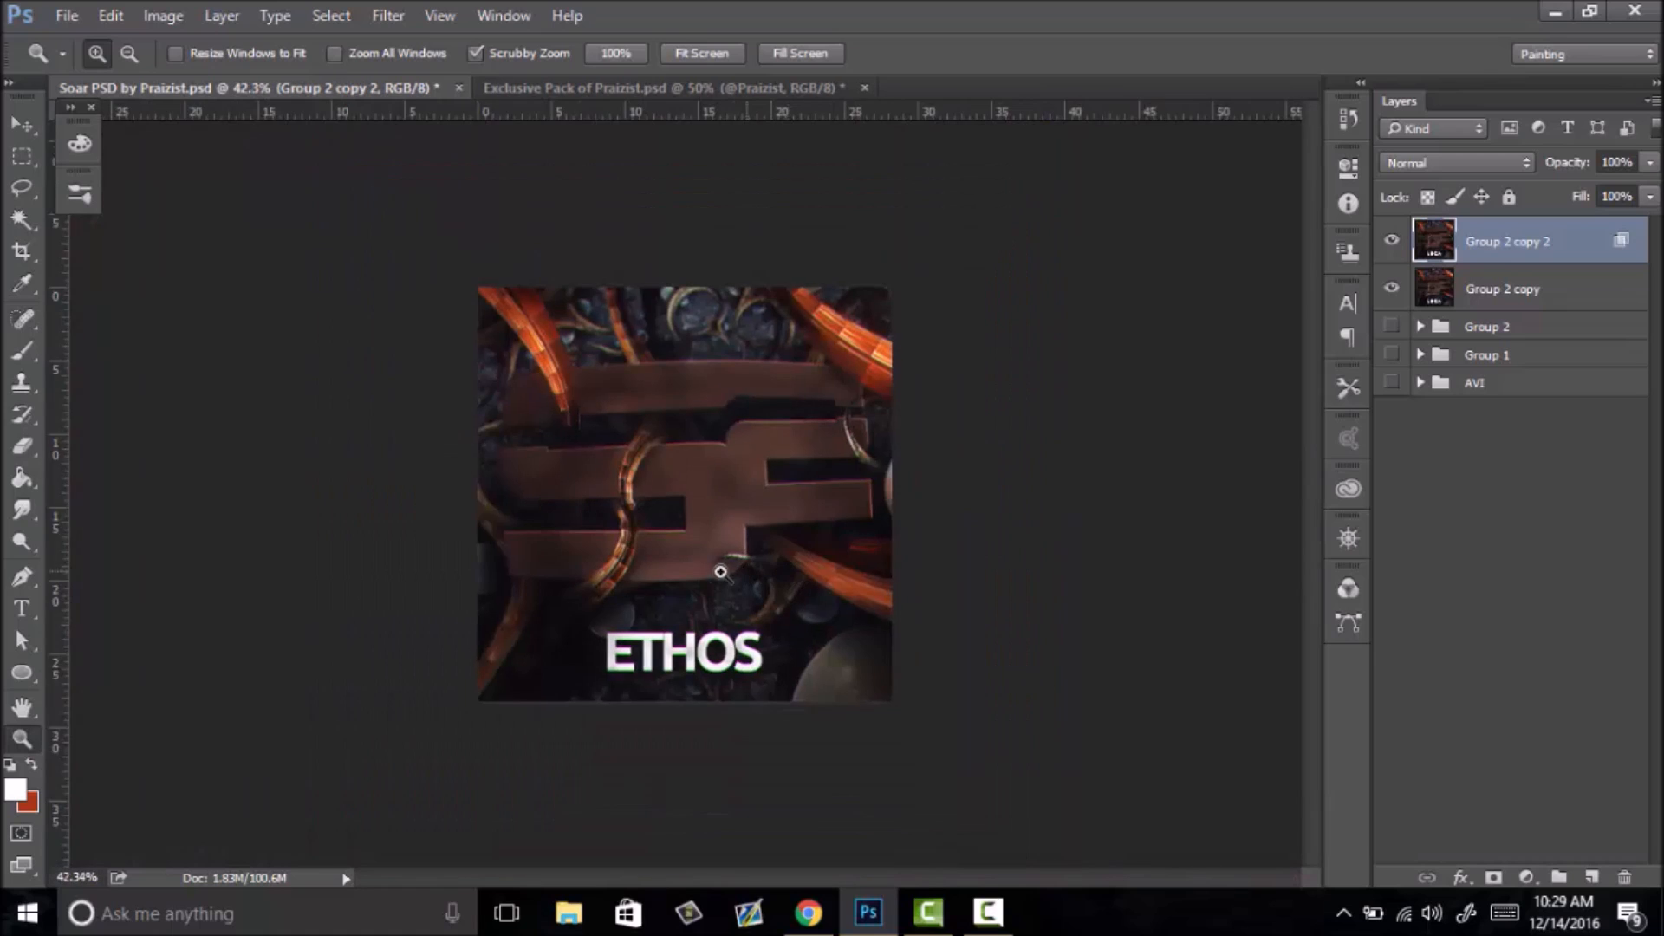
- Examine the color-channel offset along the logo edges up close and across the whole image
left_click_drag(721, 572, 755, 563)
right_click(793, 543)
left_click(837, 552)
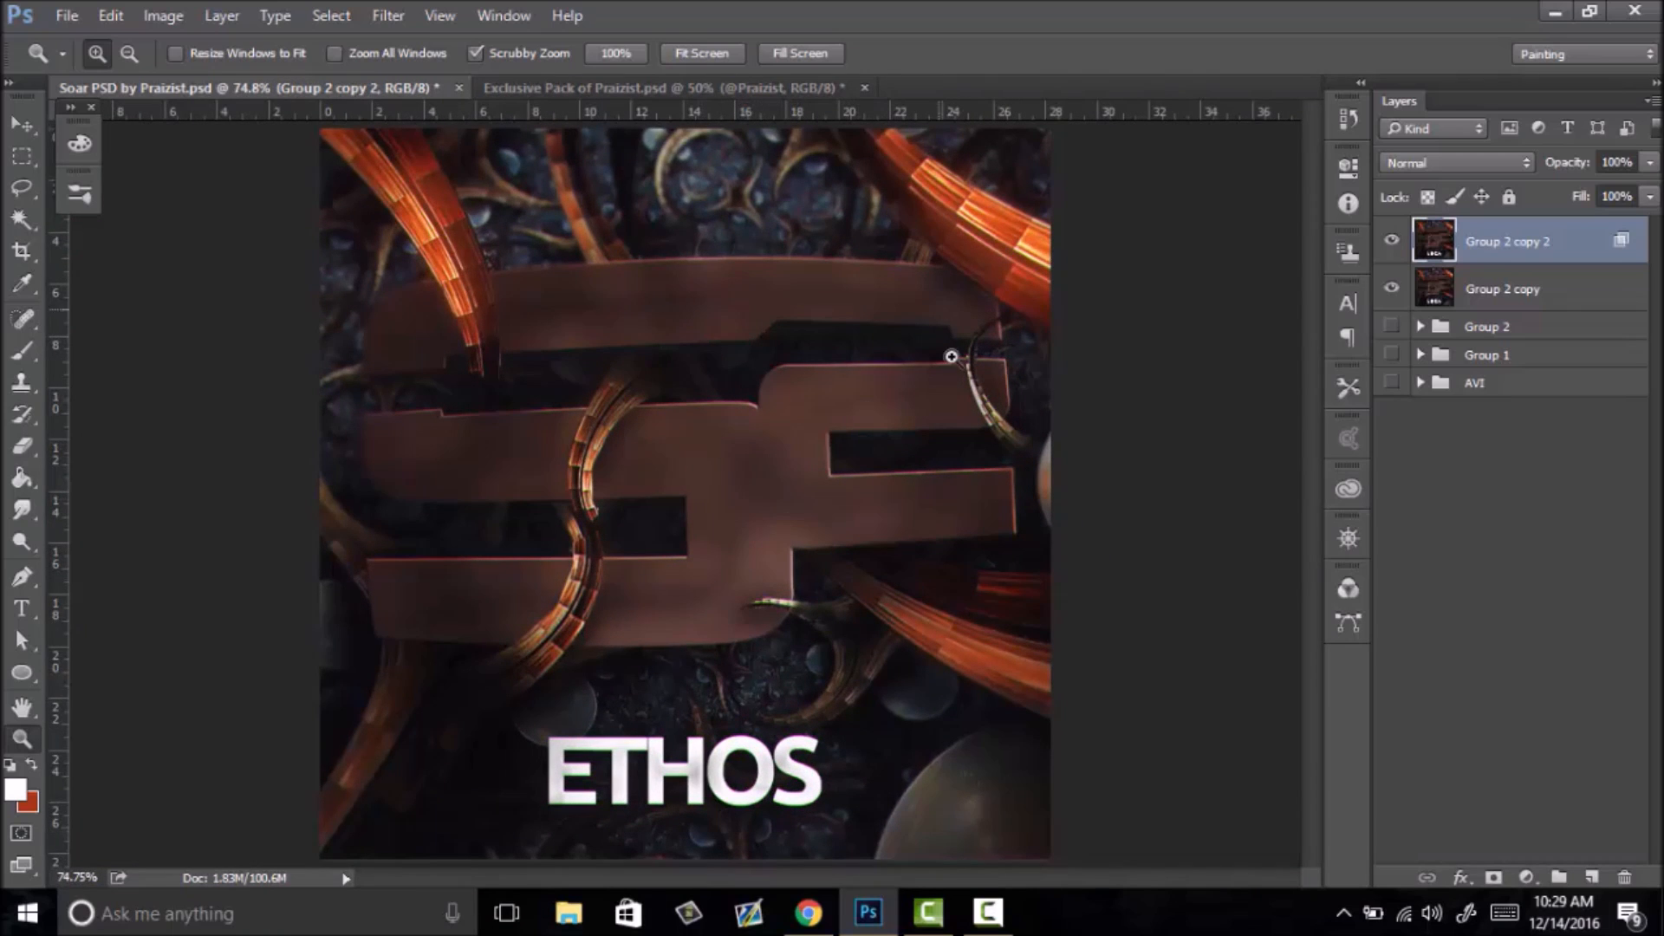
left_click_drag(950, 356, 1055, 369)
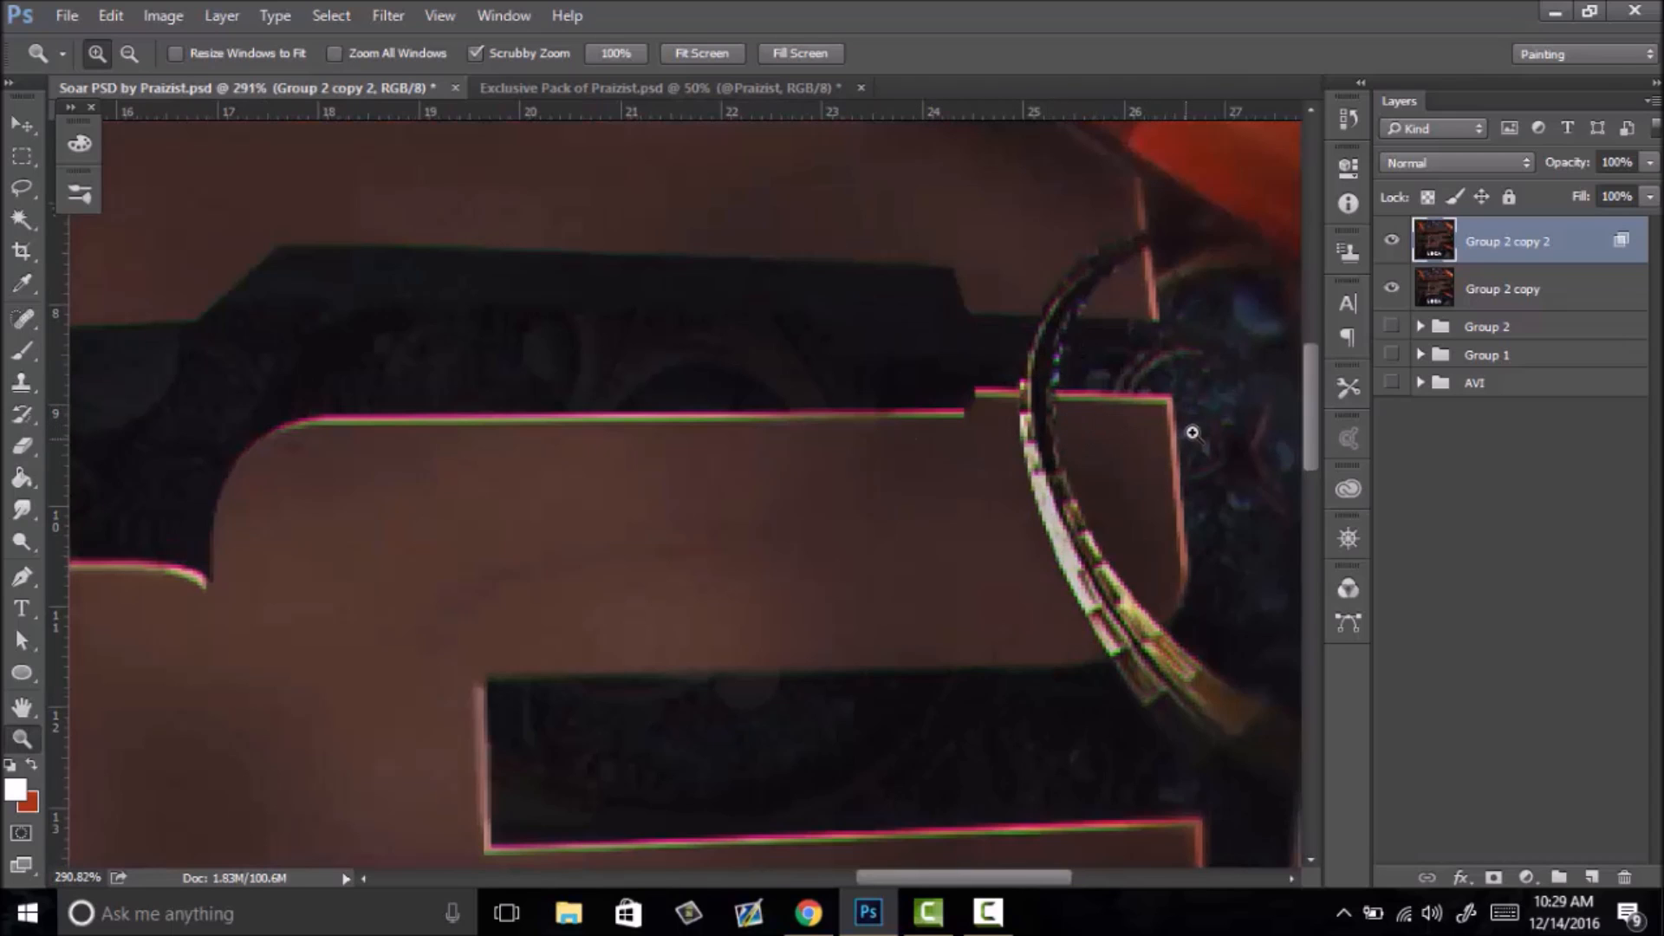
left_click_drag(679, 387, 468, 516)
left_click_drag(601, 551, 621, 548)
right_click(718, 522)
left_click(764, 530)
- Merge the offset artwork copy down into the layer beneath it and duplicate the merged layer
right_click(1557, 248)
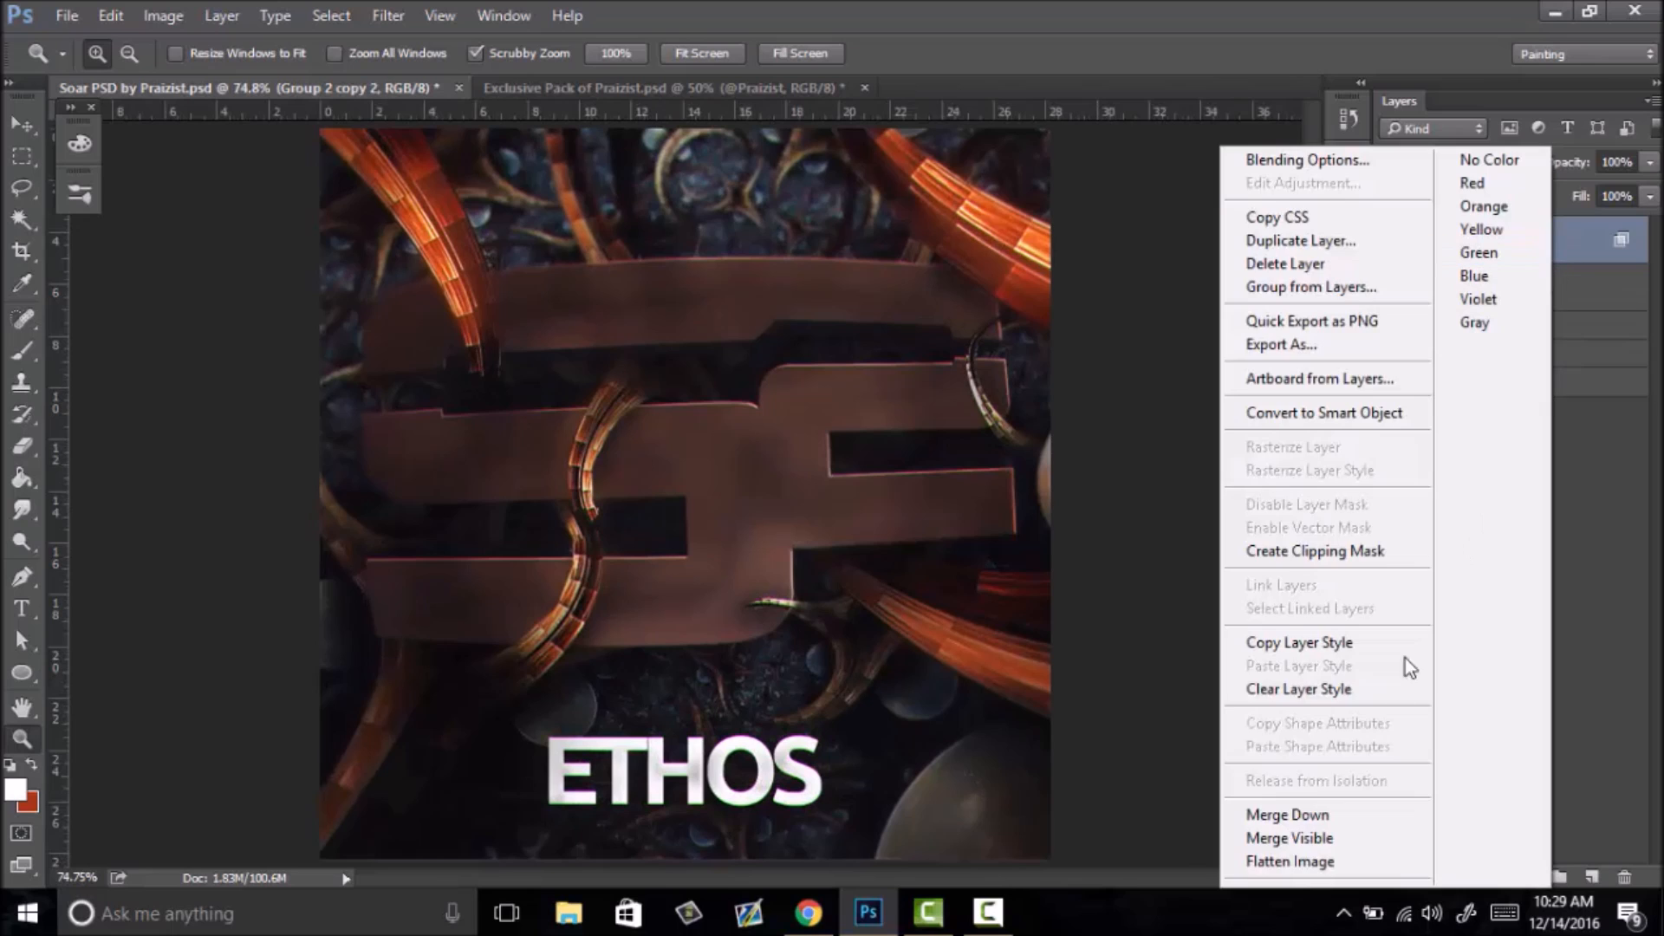
left_click(1318, 808)
key("ctrl+j")
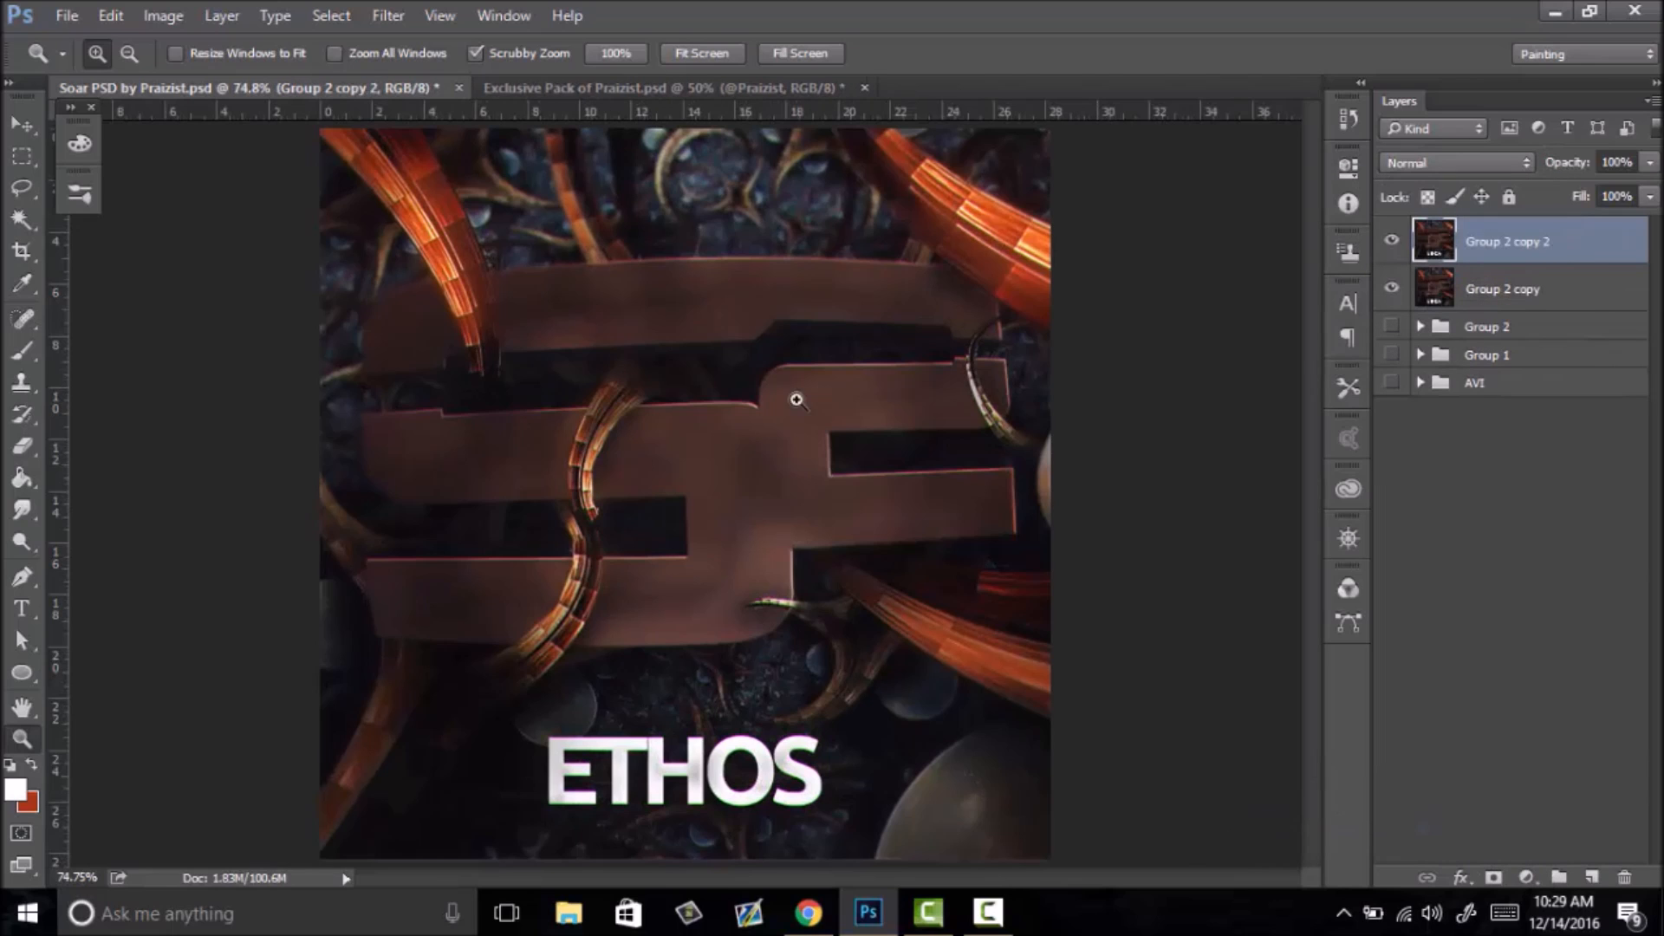
- Apply the basic Sharpen filter to the top artwork copy and view the whole image
left_click(408, 16)
mouse_move(407, 425)
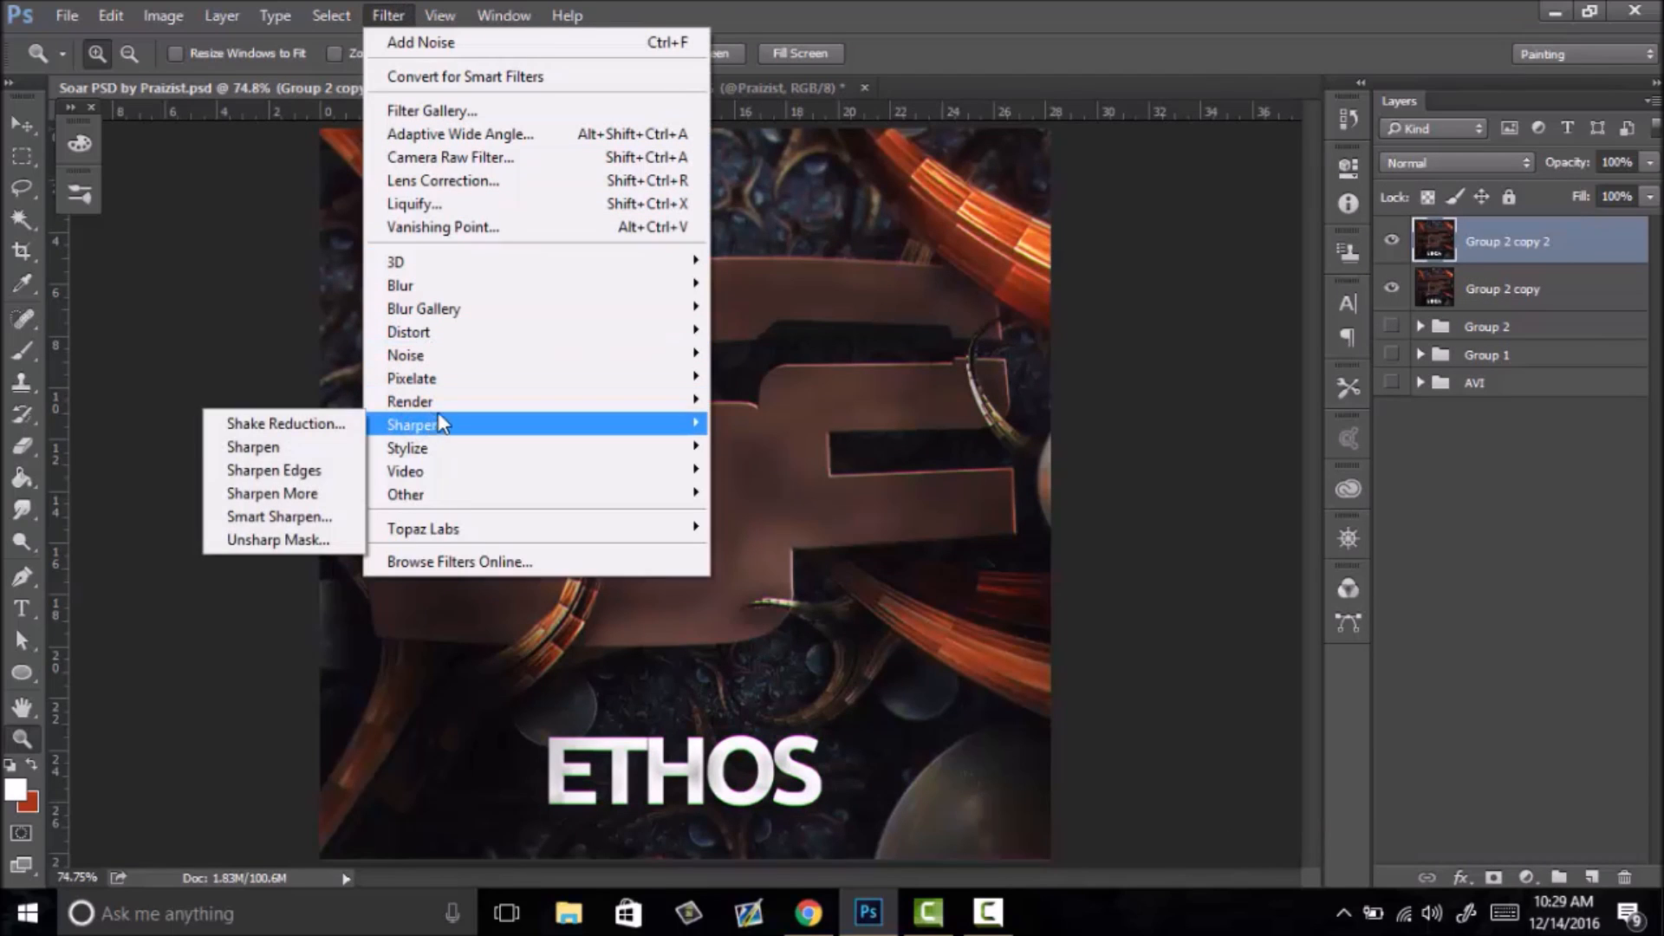
left_click(310, 448)
right_click(778, 459)
left_click(785, 484)
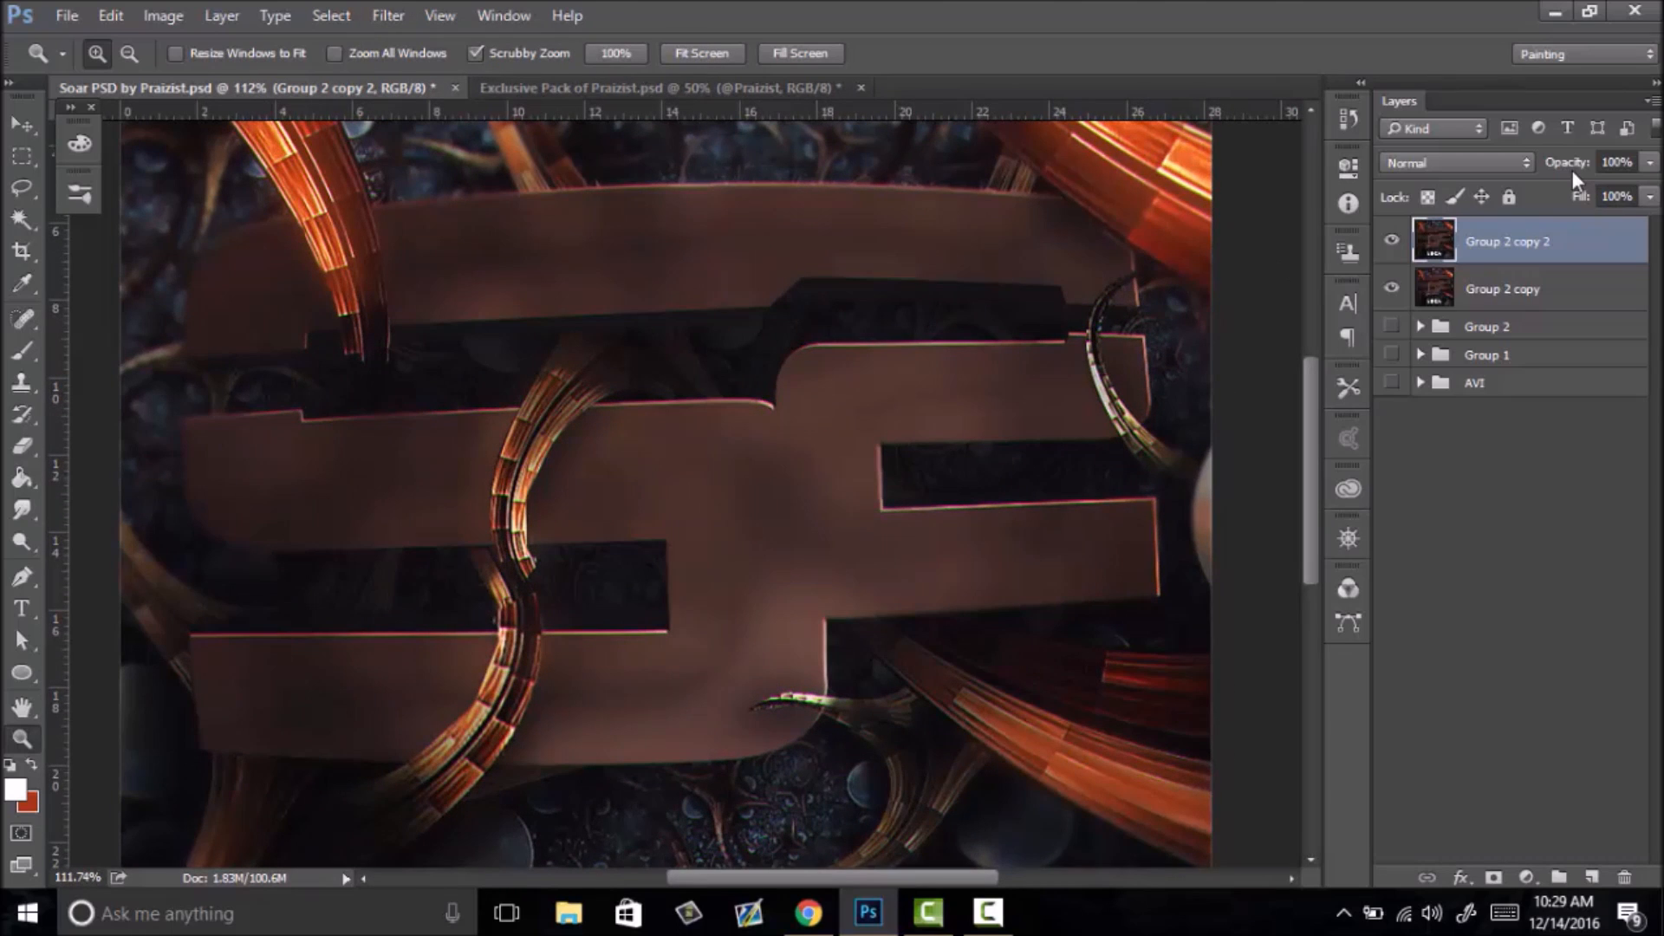
- Lower the sharpened artwork copy's opacity to 62% and check it both close up and fitted to the window
left_click_drag(1515, 183, 1513, 183)
left_click_drag(824, 329, 769, 436)
right_click(755, 483)
left_click(795, 500)
left_click_drag(810, 381, 735, 501)
right_click(761, 487)
left_click(791, 502)
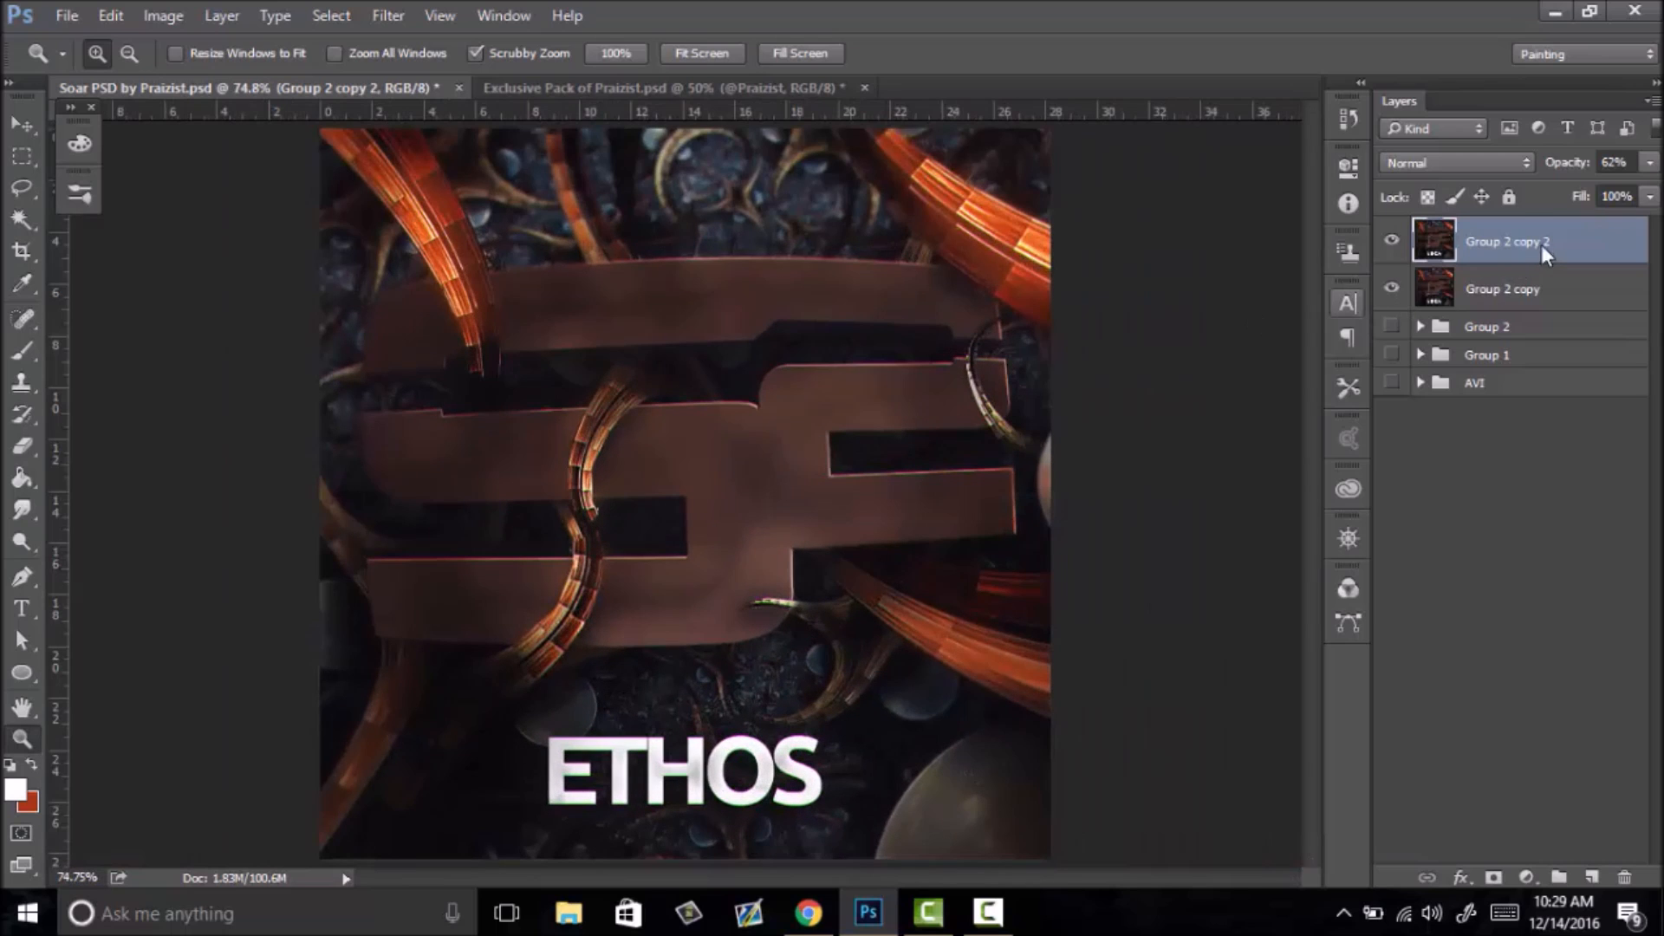
- Merge the sharpened copy down into the artwork layer beneath it and view the image zoomed out
right_click(1542, 253)
left_click(1293, 814)
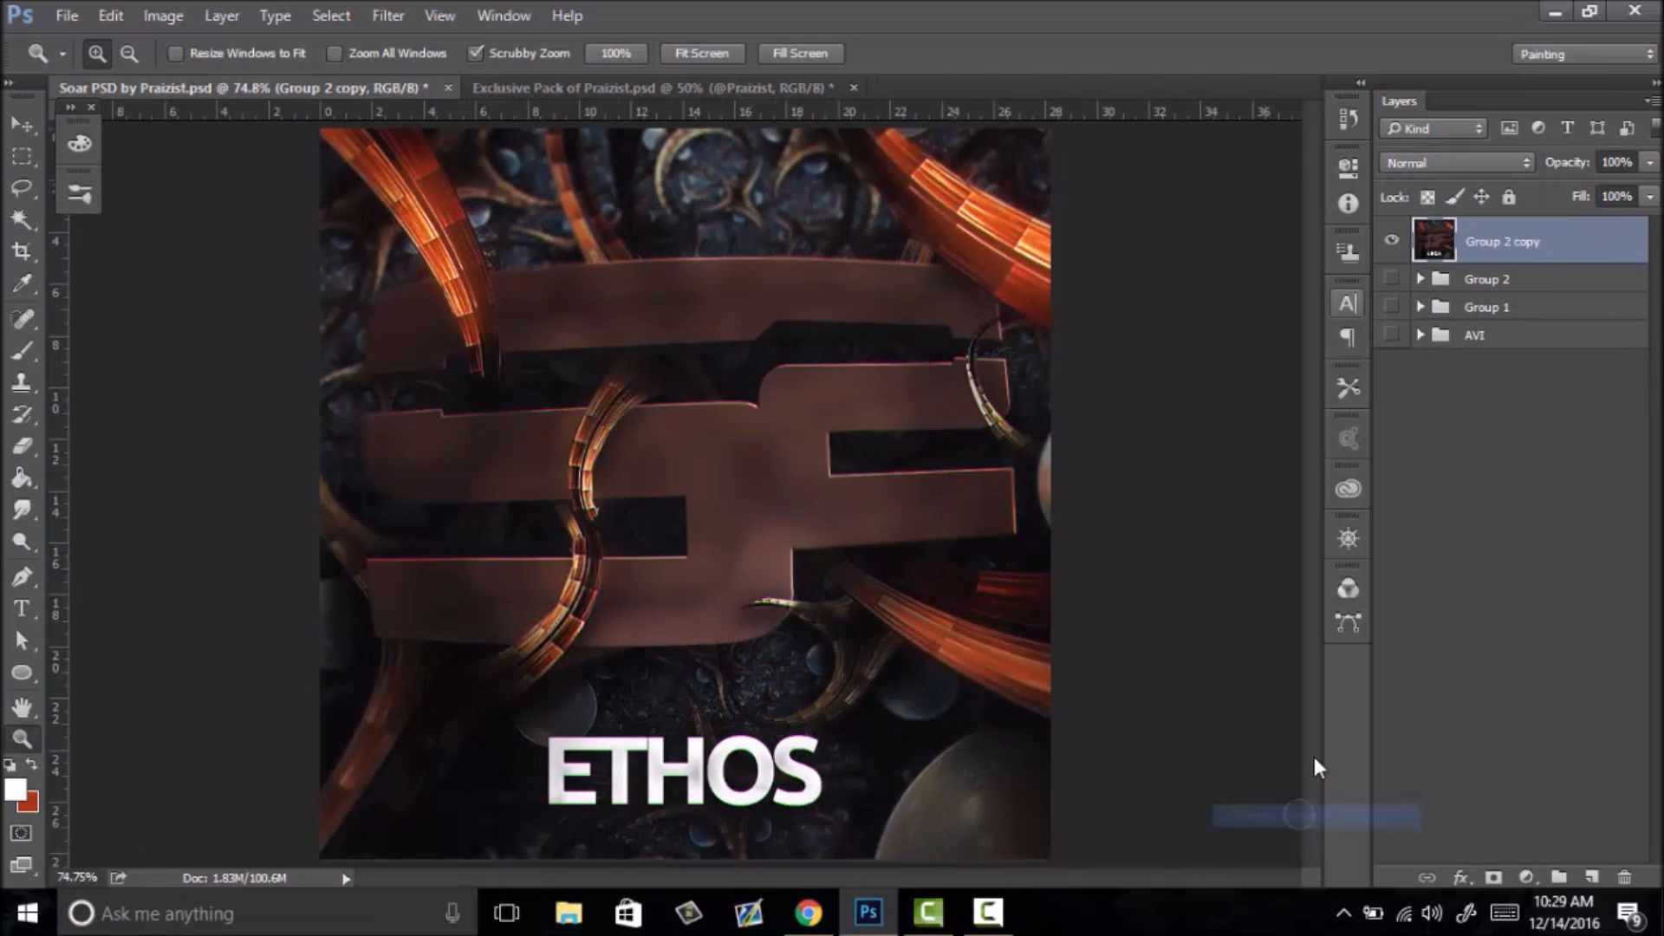
left_click_drag(877, 483, 838, 524)
left_click(839, 524)
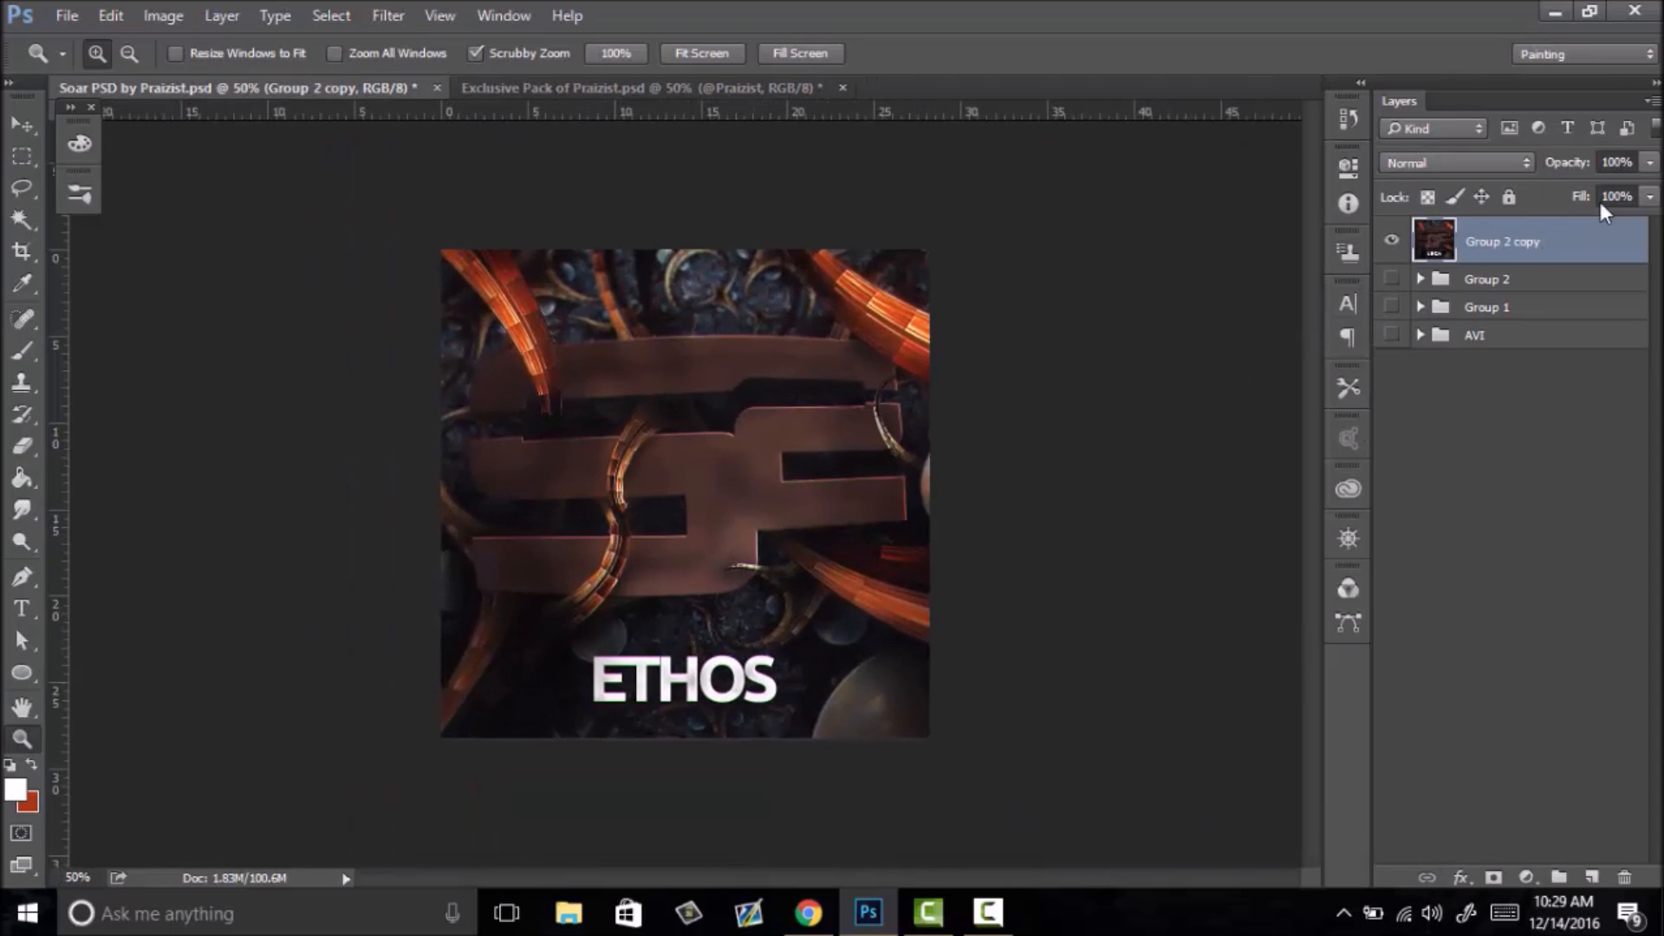
left_click_drag(725, 498, 745, 492)
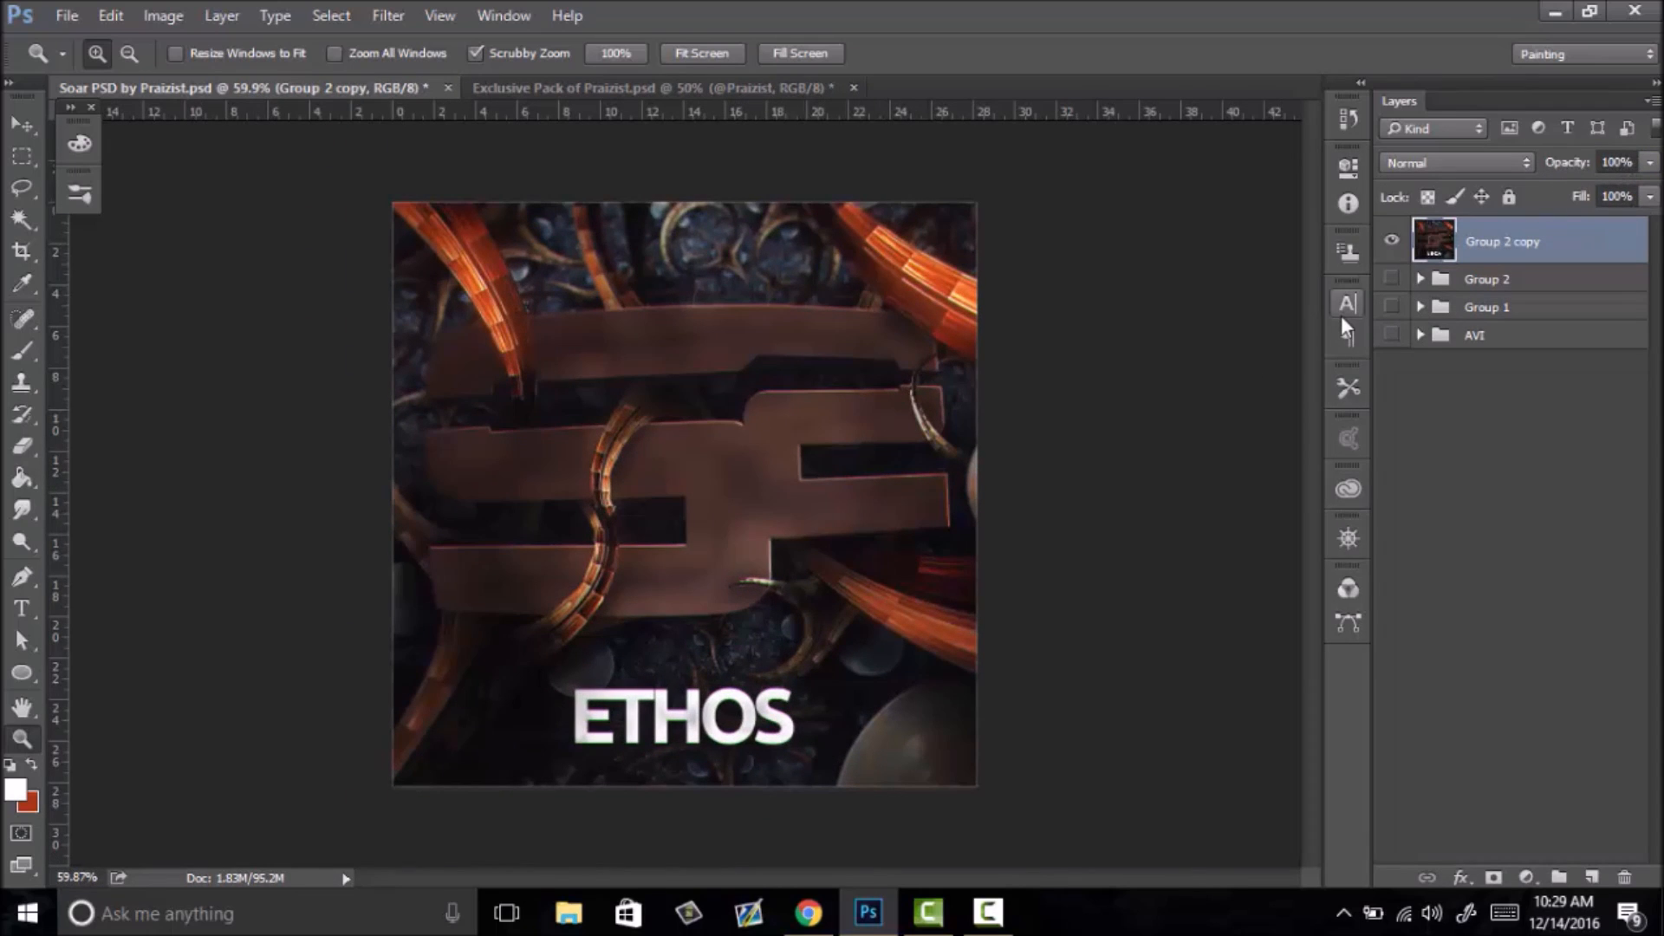
- Duplicate the merged artwork layer and crop away everything outside the current canvas bounds
key("ctrl+j")
key("ctrl+t")
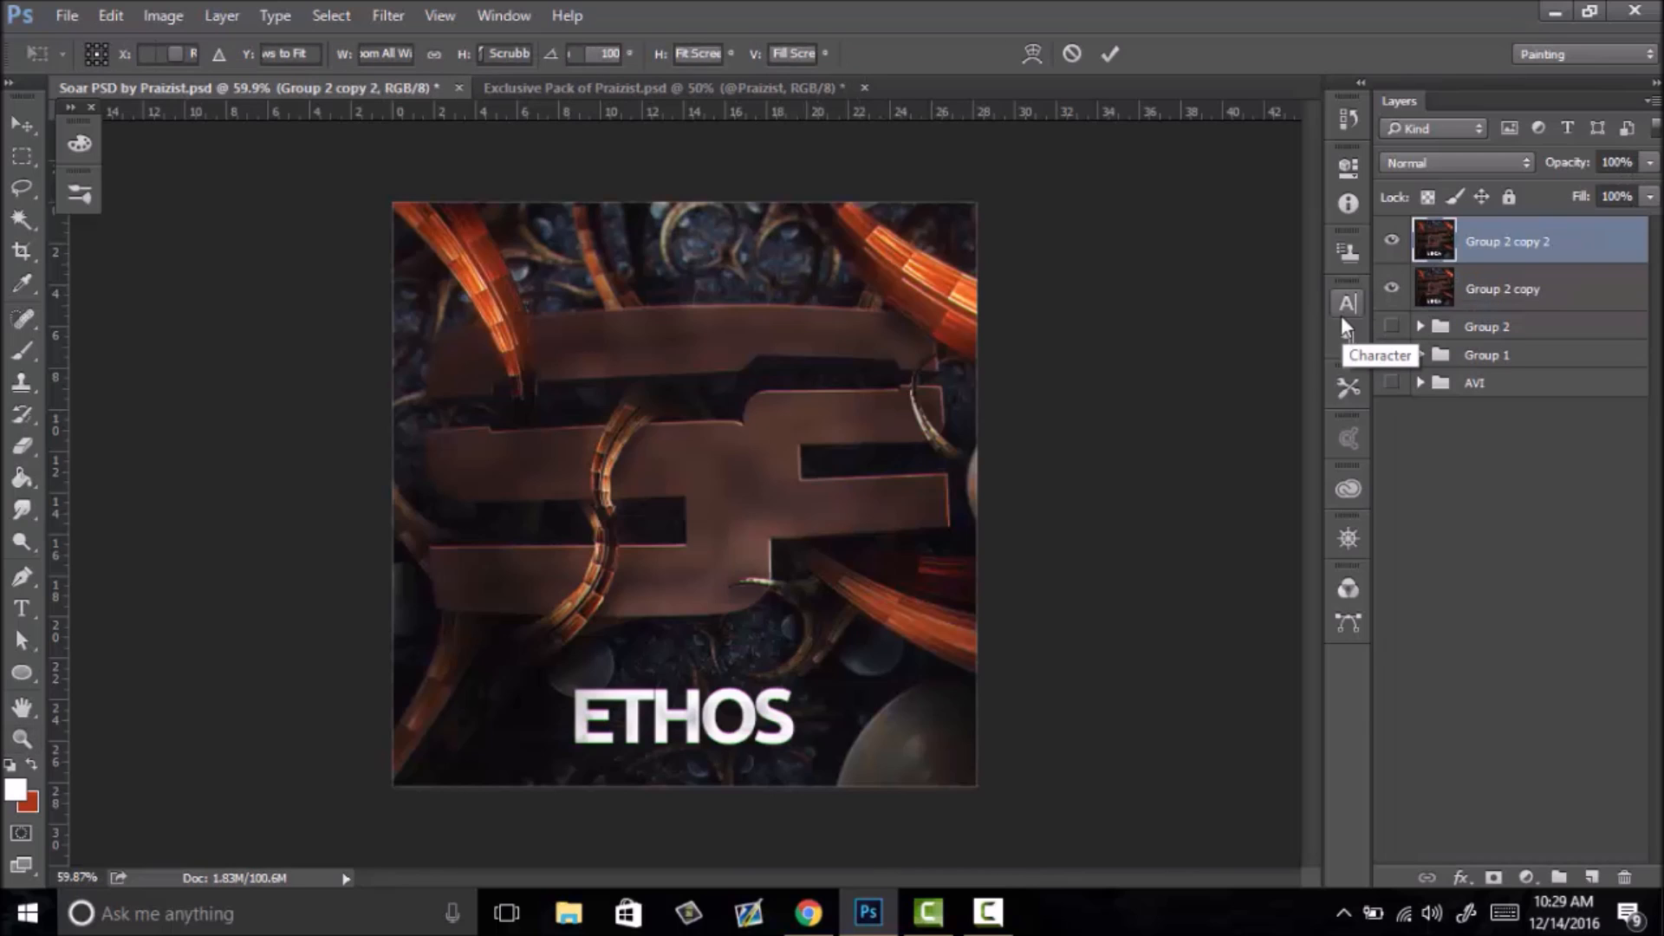
key("Escape")
key("c")
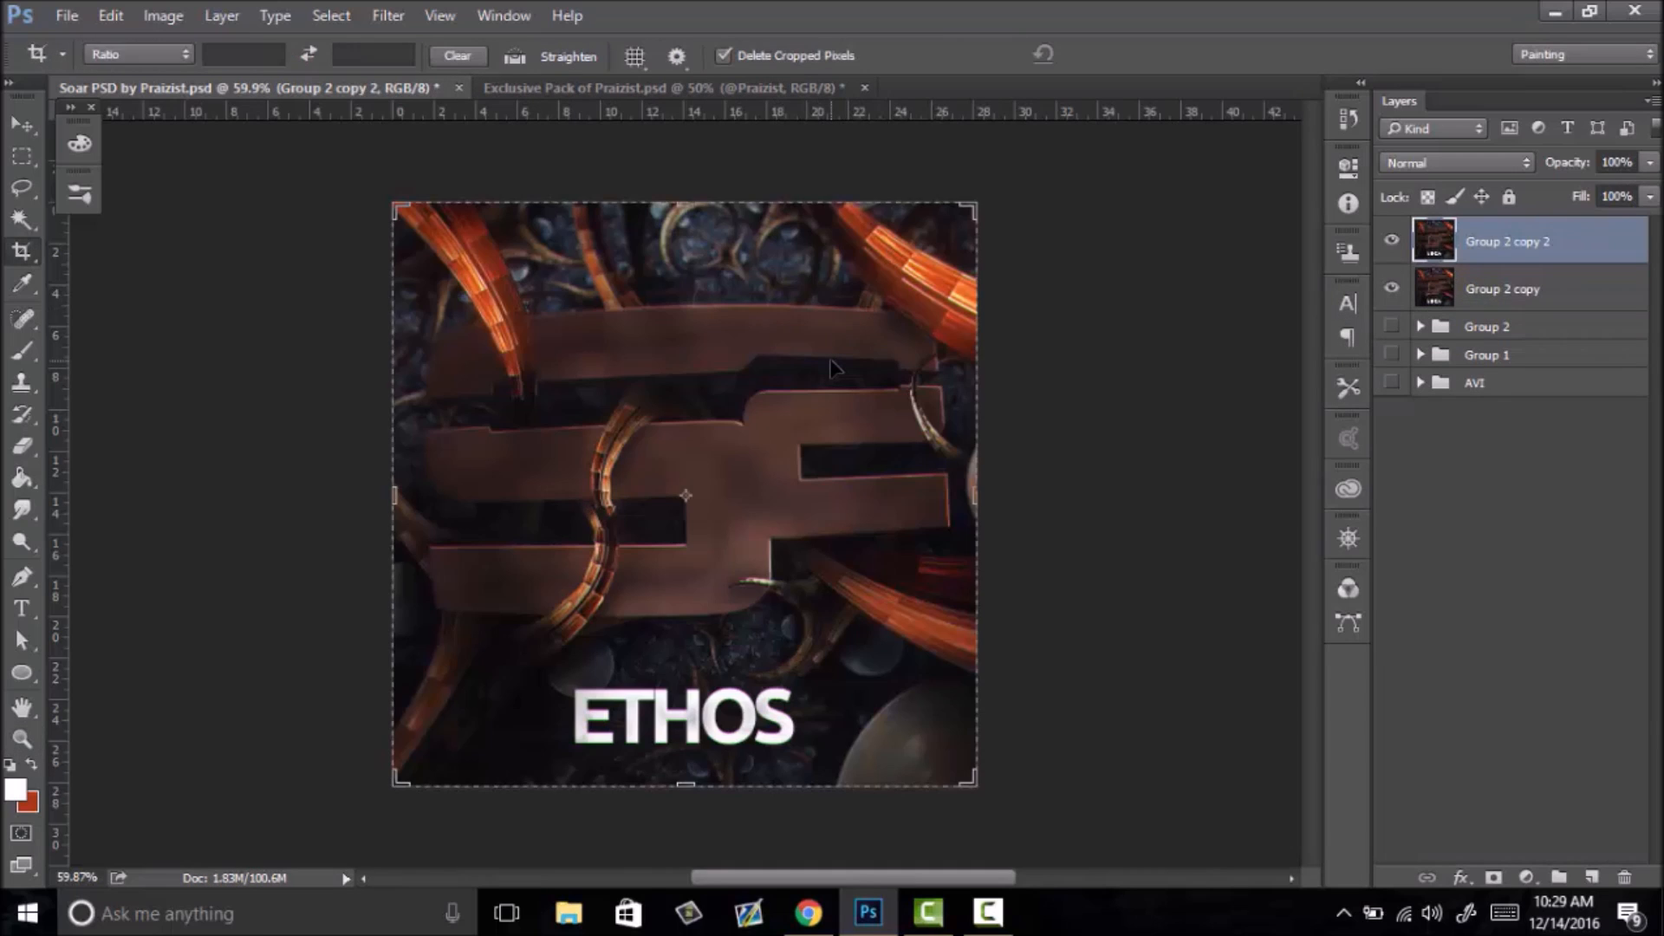
key("Return")
key("Return")
left_click(20, 126)
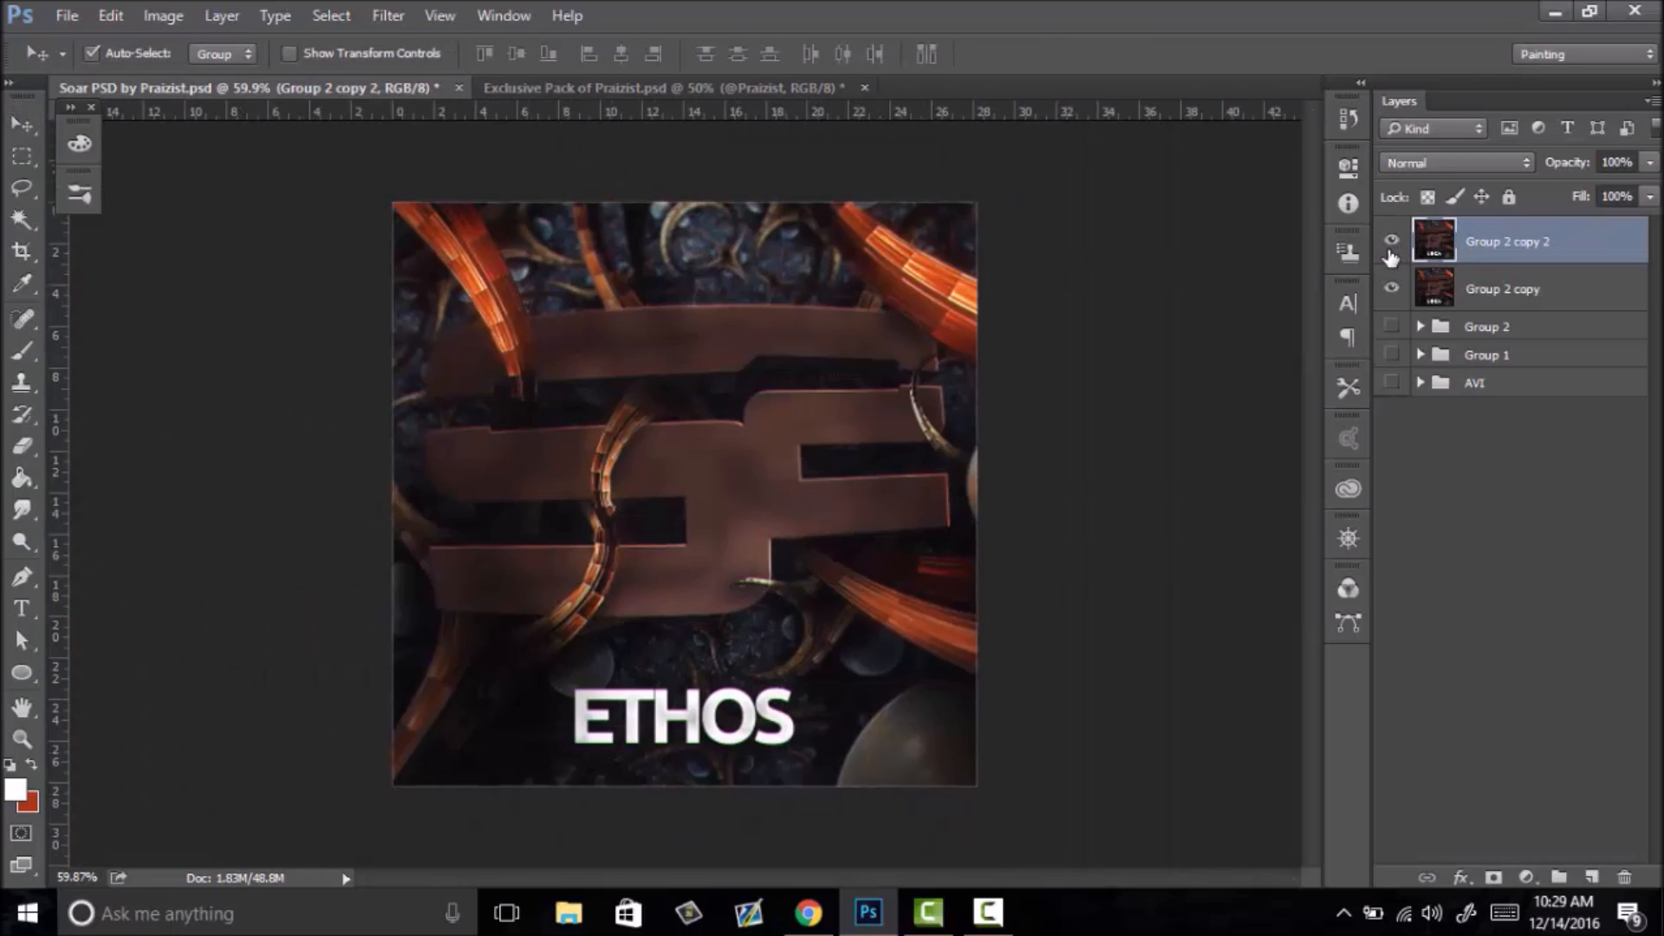
- Try to shrink the top artwork copy to 79.38% centred on the canvas and shift the copy beneath, and undo it
key("ctrl+t")
left_click_drag(977, 203, 856, 322)
left_click_drag(729, 448, 787, 395)
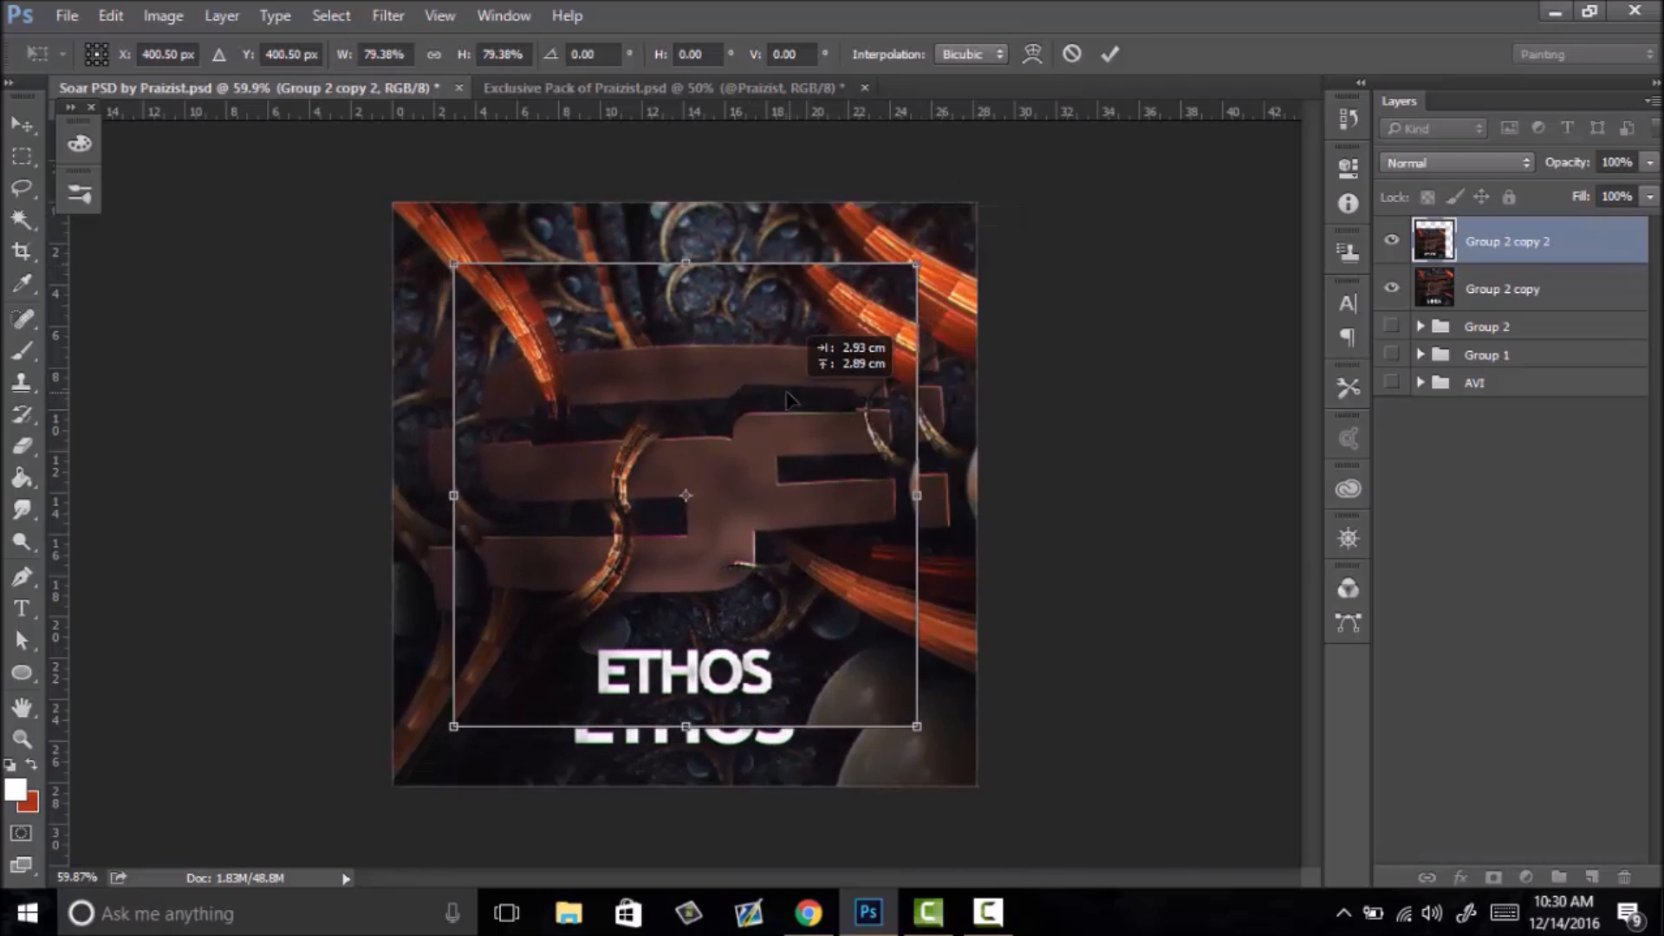
key("Return")
key("alt+bracketleft")
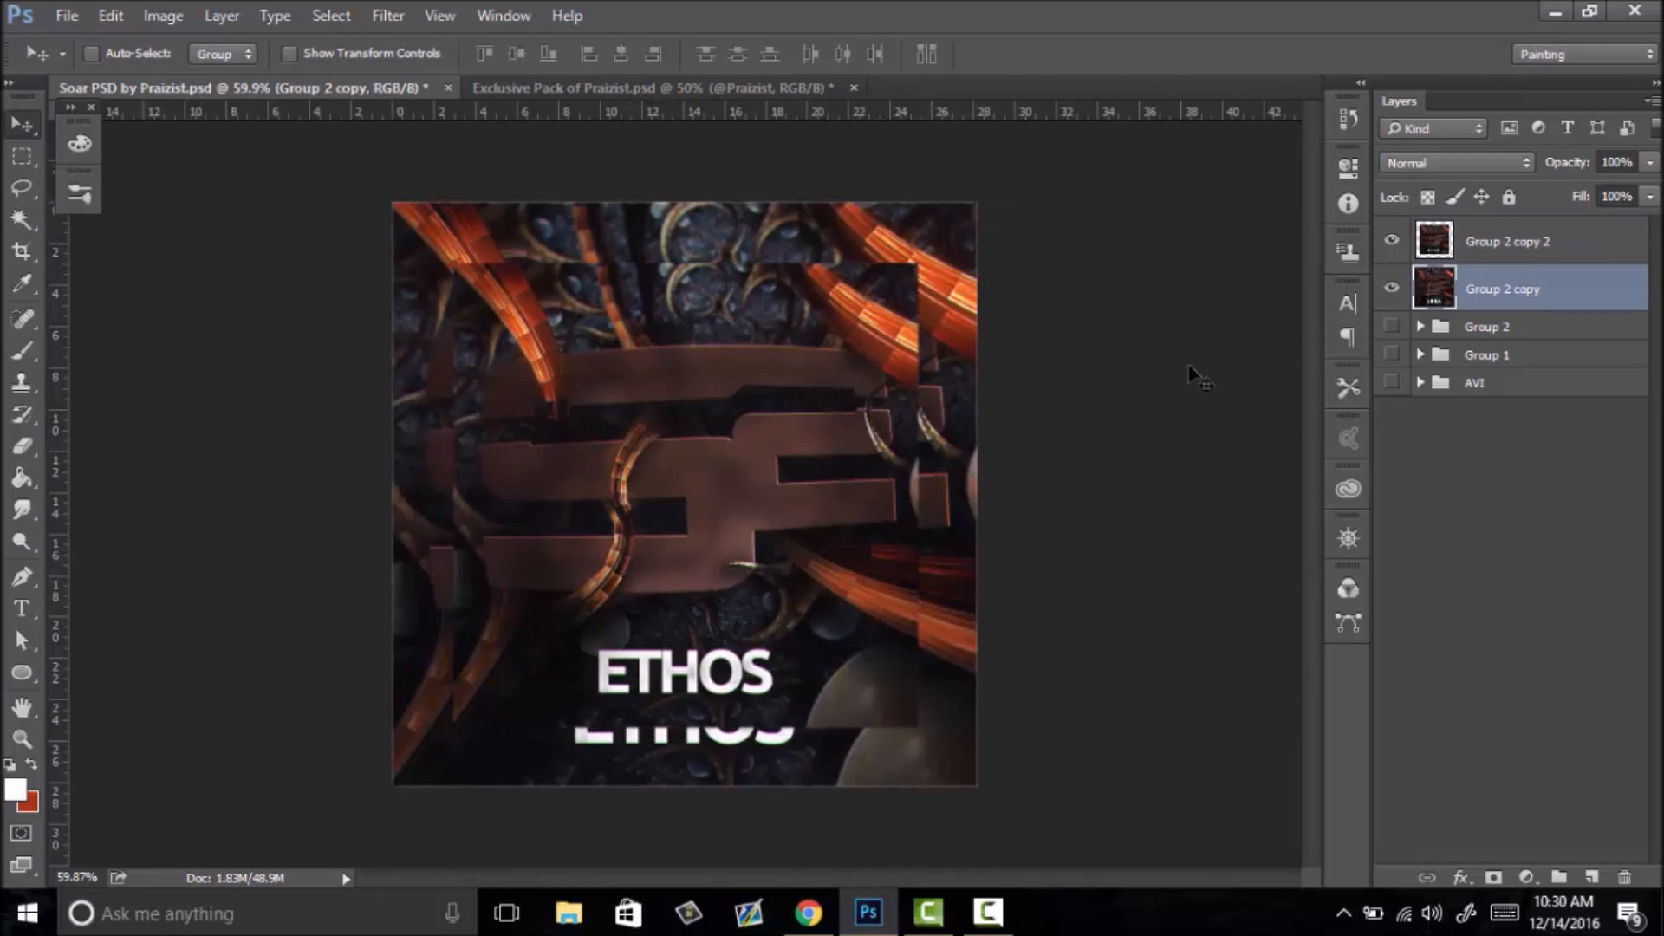
left_click_drag(691, 548, 755, 548)
key("ctrl+alt+z")
key("ctrl+alt+z")
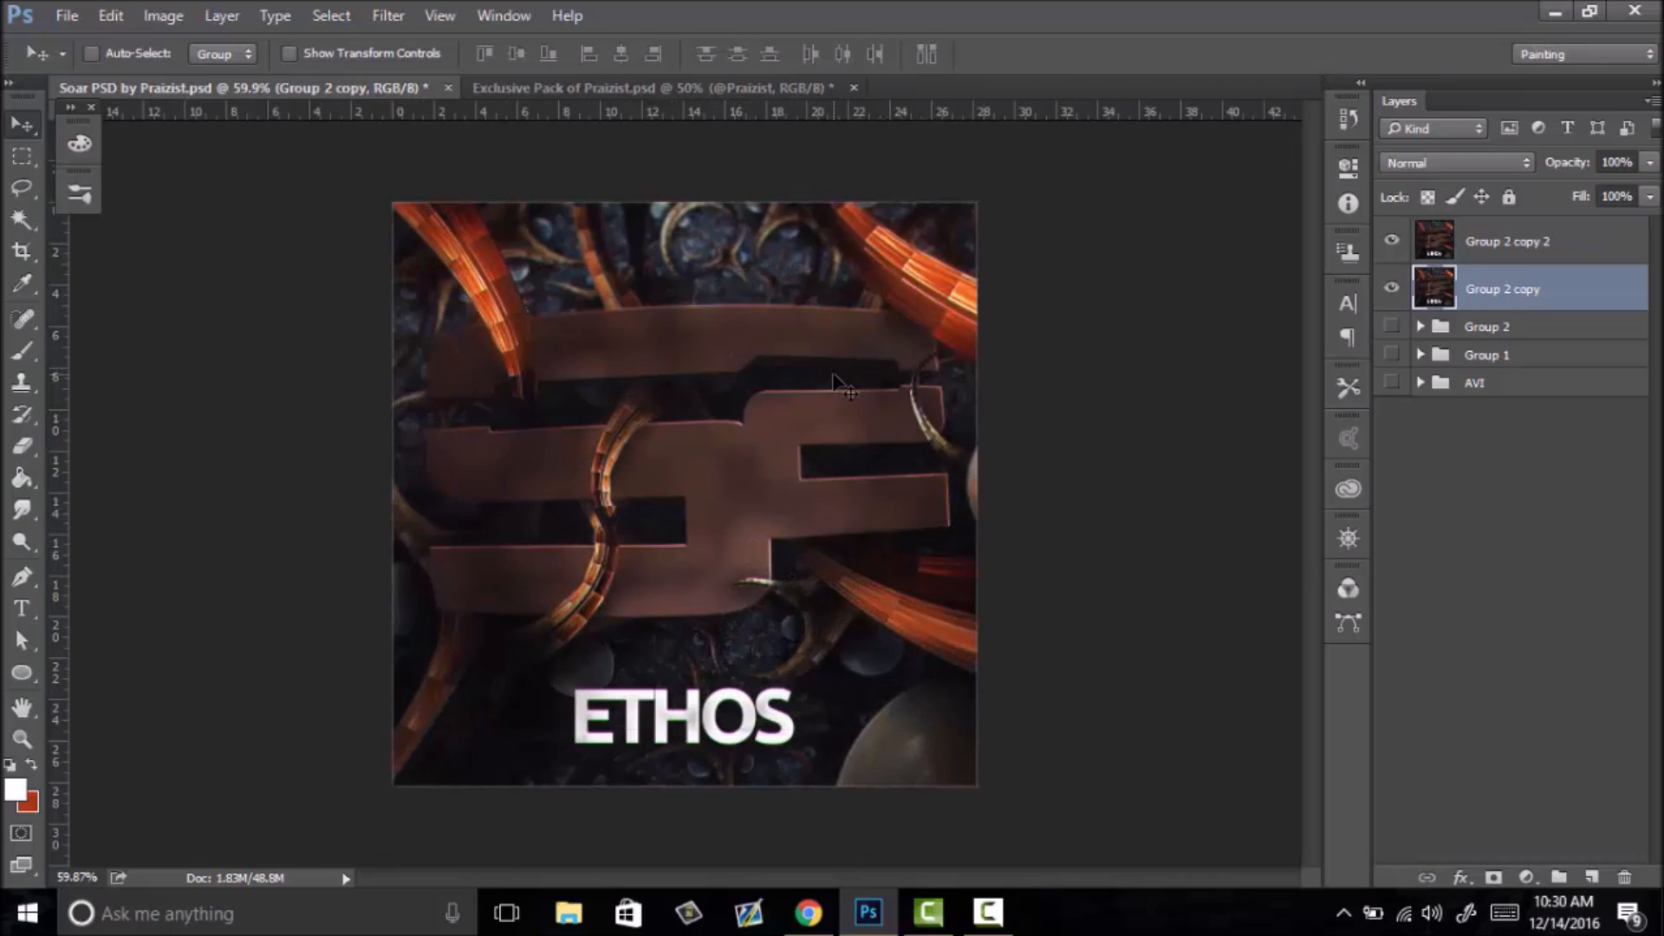
- Duplicate the lower artwork layer with its original hidden, and scale the top copy to 74% centred on the canvas
key("ctrl+j")
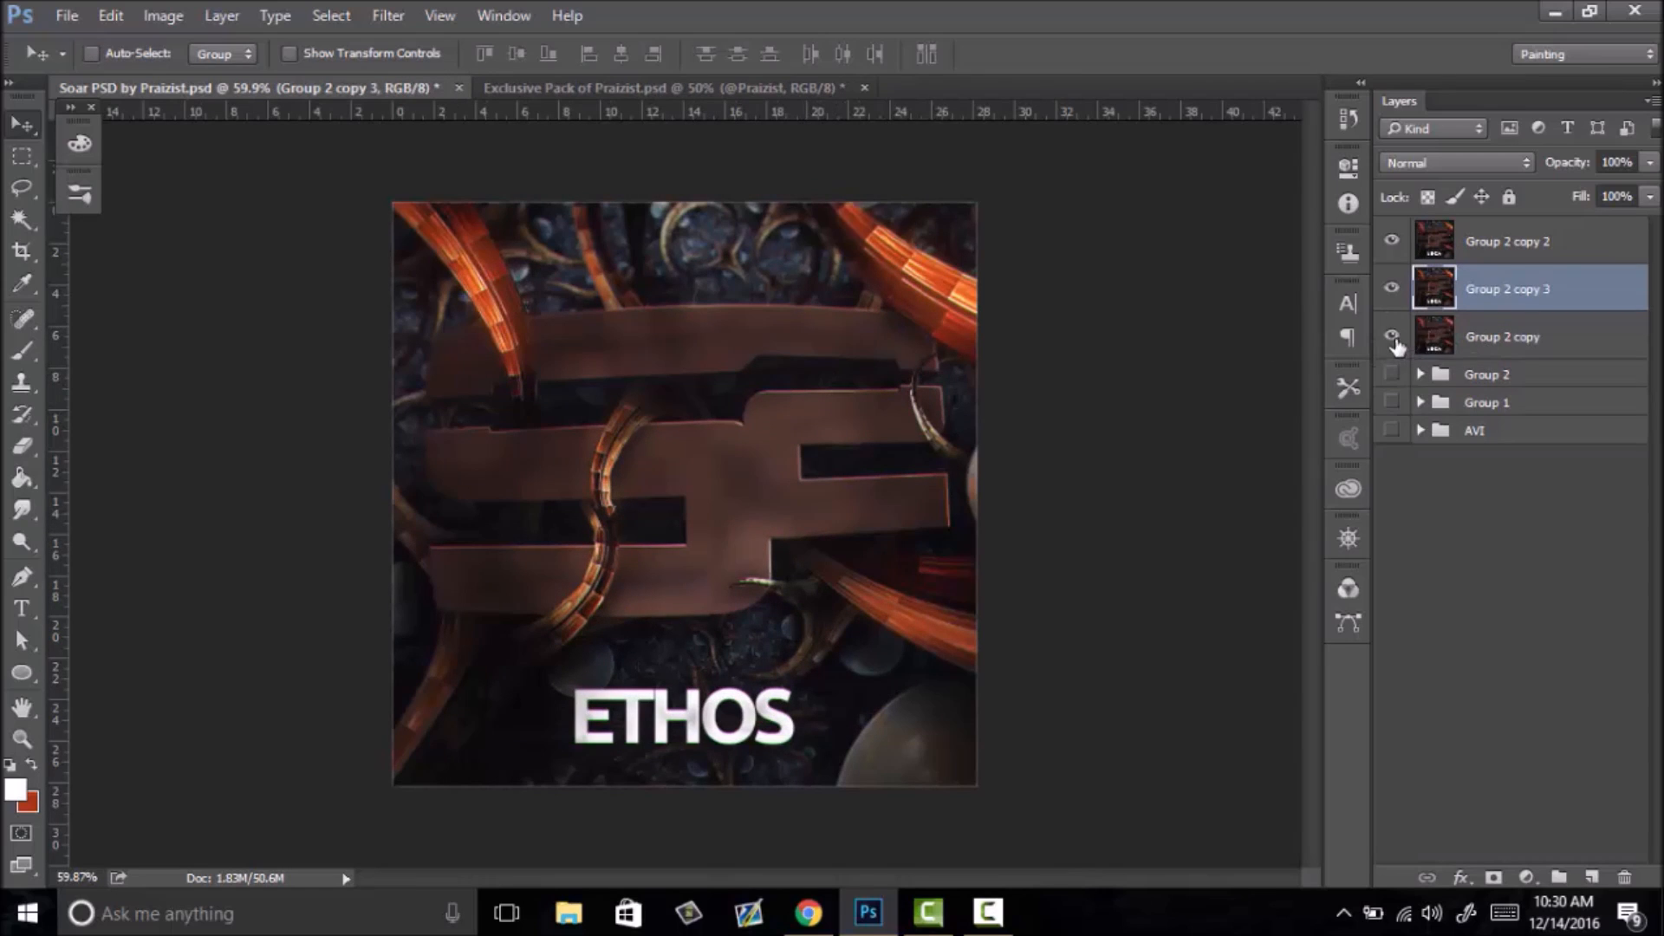
left_click(1488, 251)
key("ctrl+t")
left_click_drag(953, 217, 820, 354)
left_click_drag(730, 435, 796, 363)
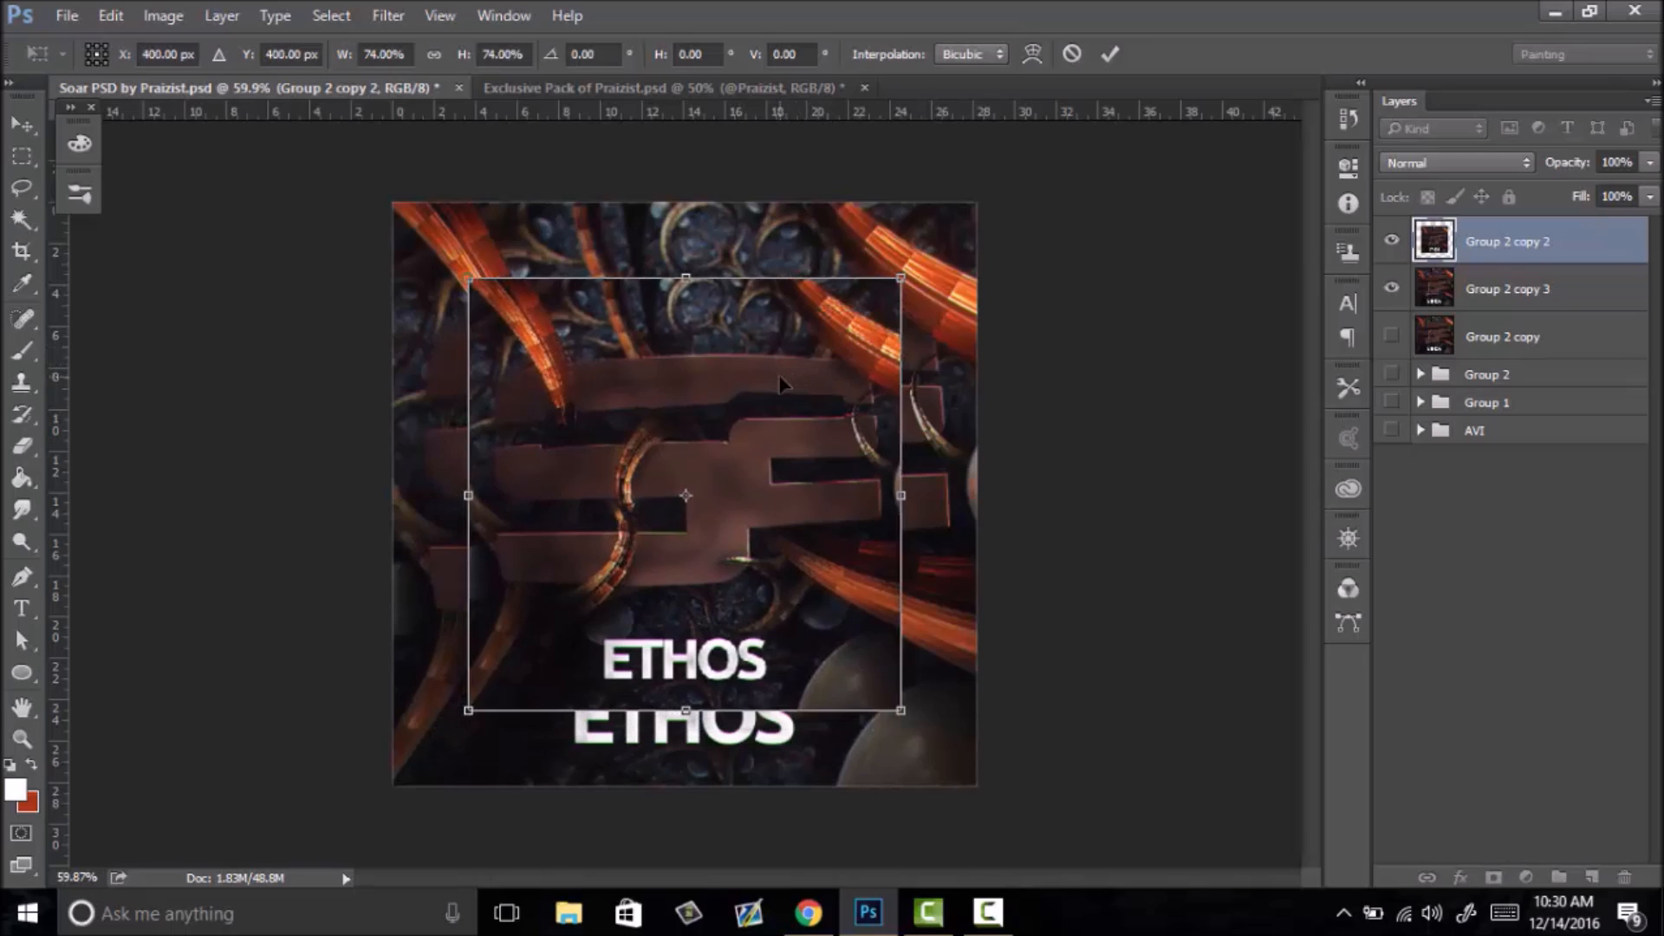
key("Return")
- Enlarge the artwork copy behind the small one beyond the canvas edges and reposition it as a backdrop
left_click(1487, 287)
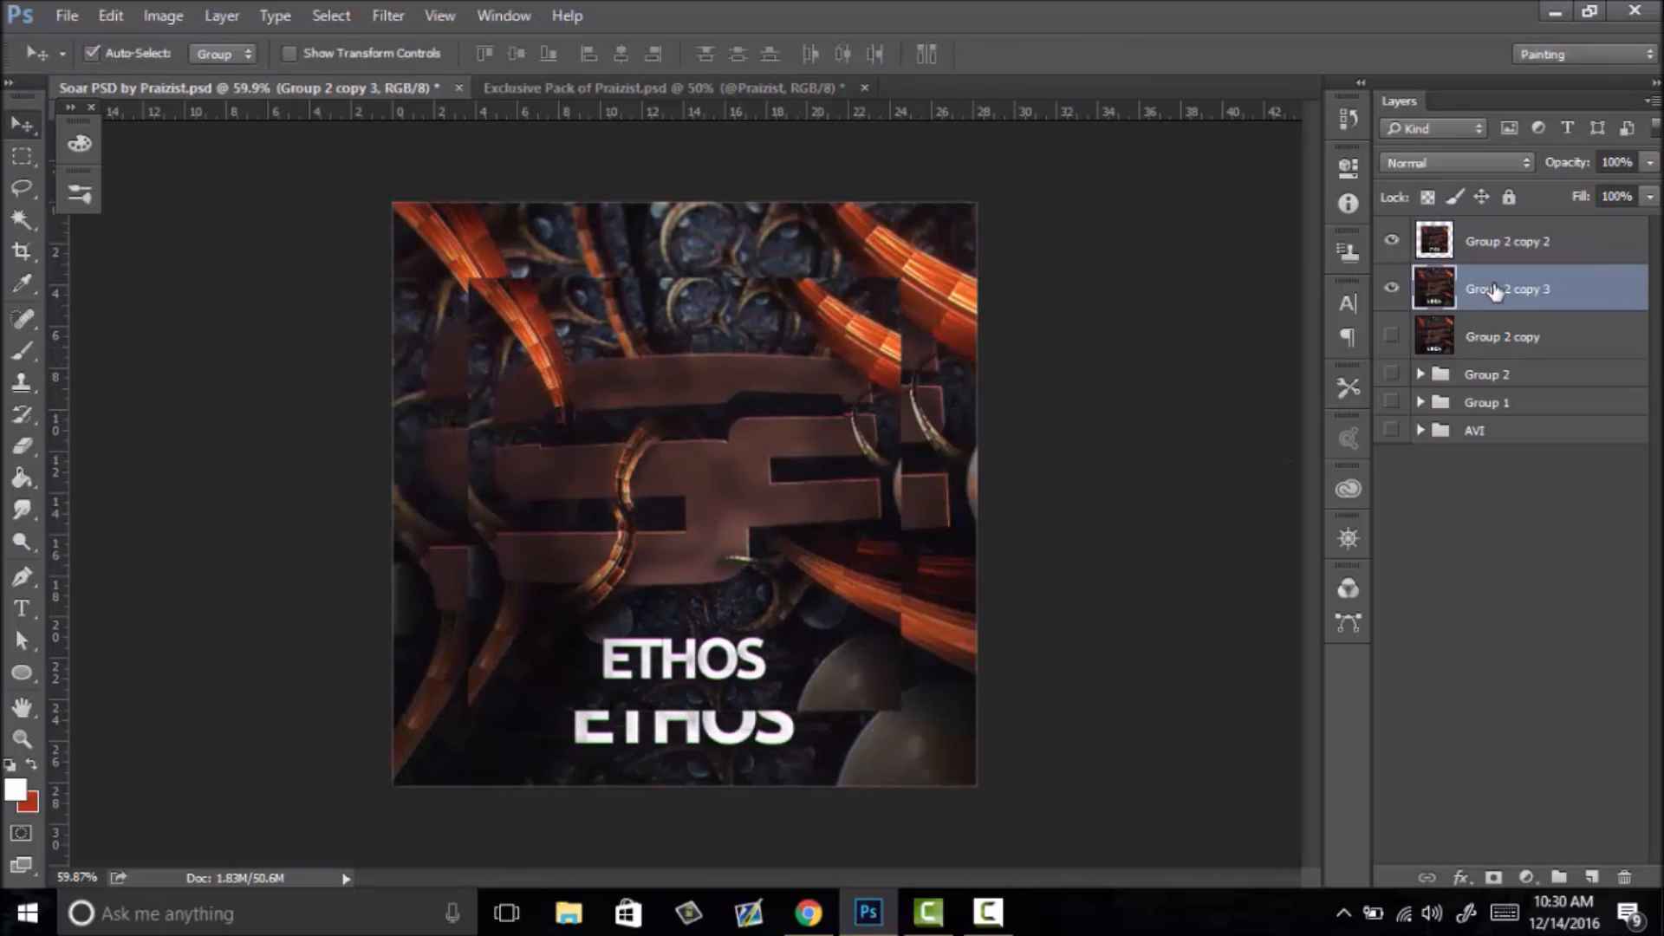
key("ctrl+t")
left_click_drag(976, 786, 1213, 866)
left_click_drag(1022, 676, 954, 616)
key("Return")
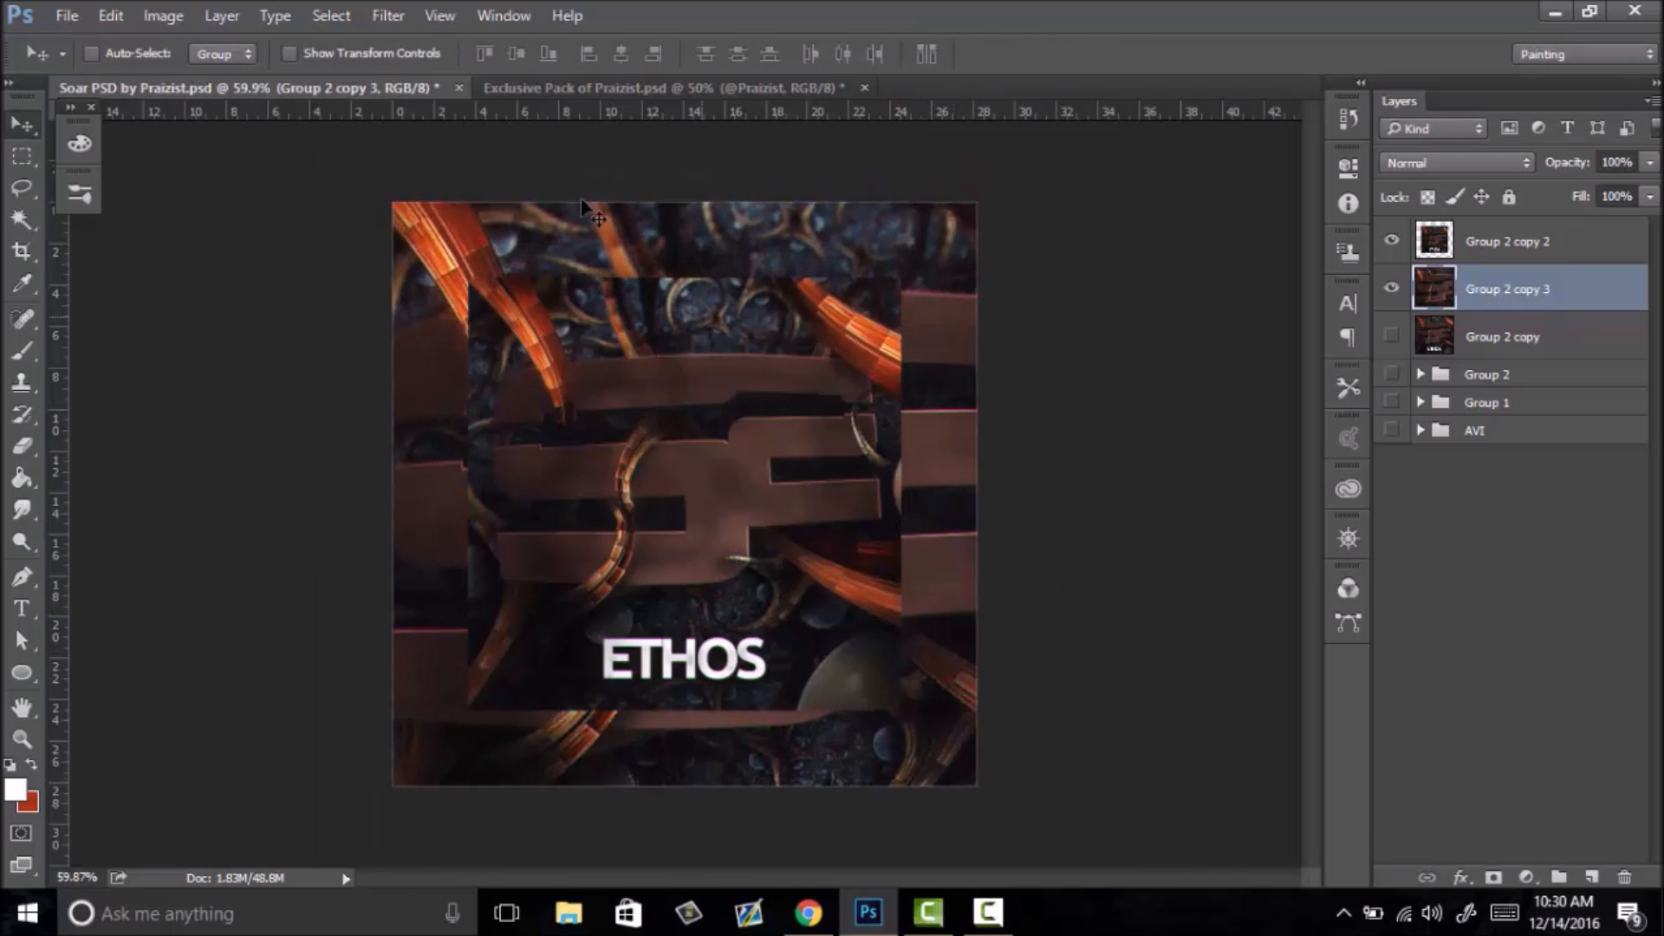
- Apply a light Gaussian Blur to the enlarged backdrop copy and view the whole composition
left_click(398, 10)
mouse_move(557, 278)
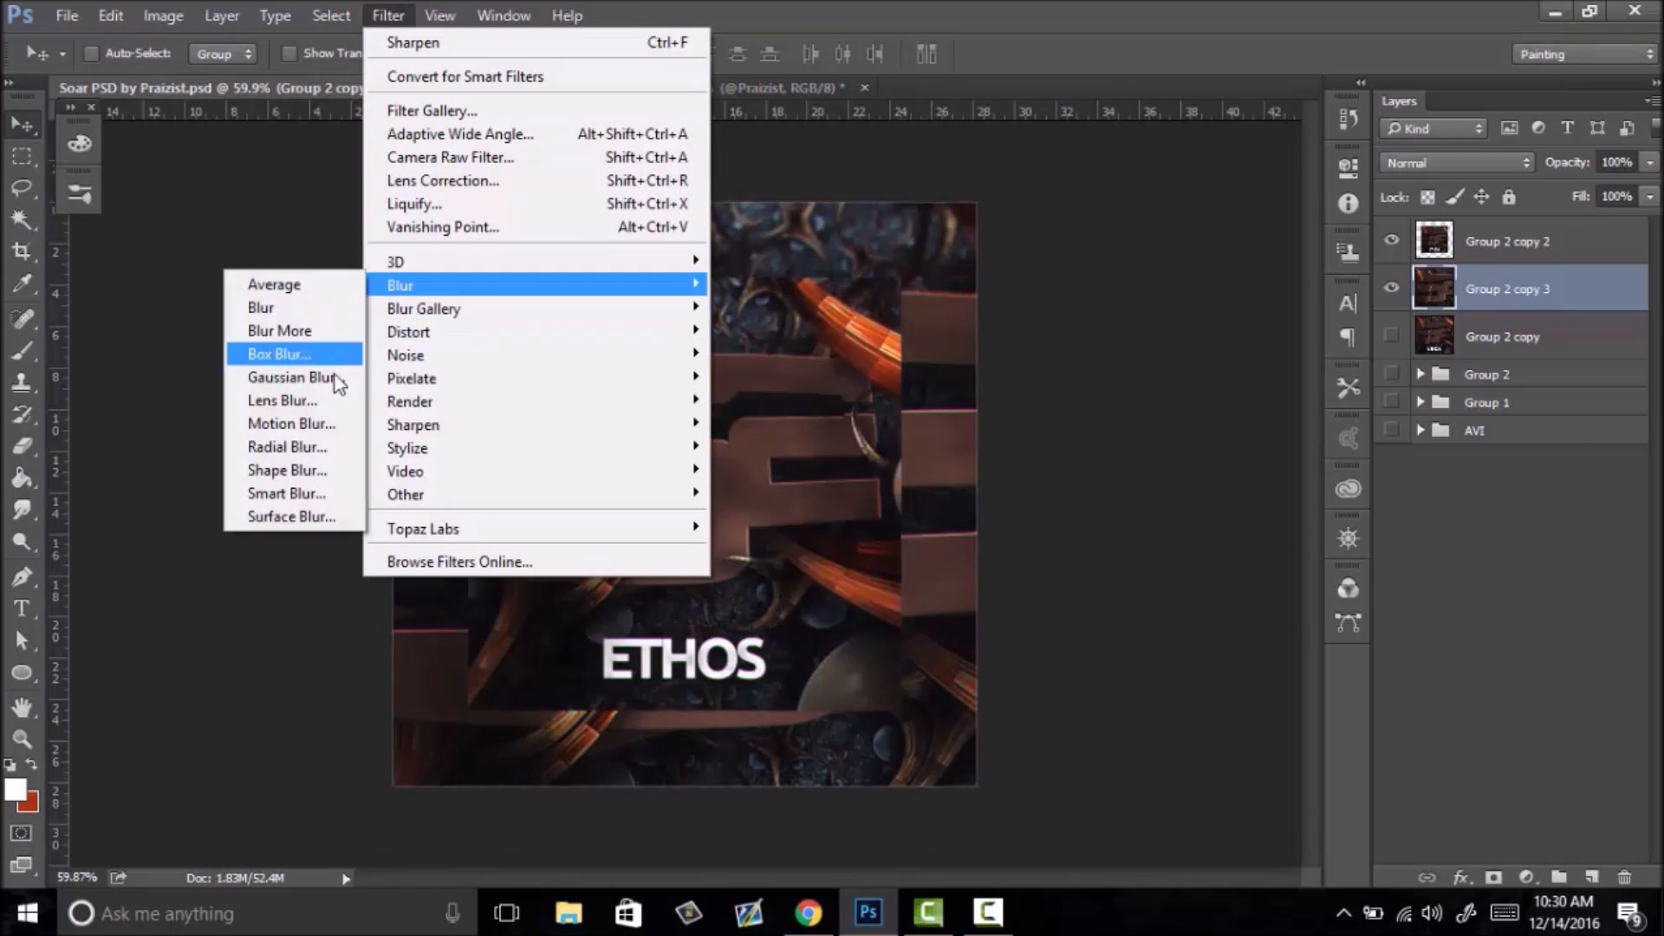
left_click(321, 379)
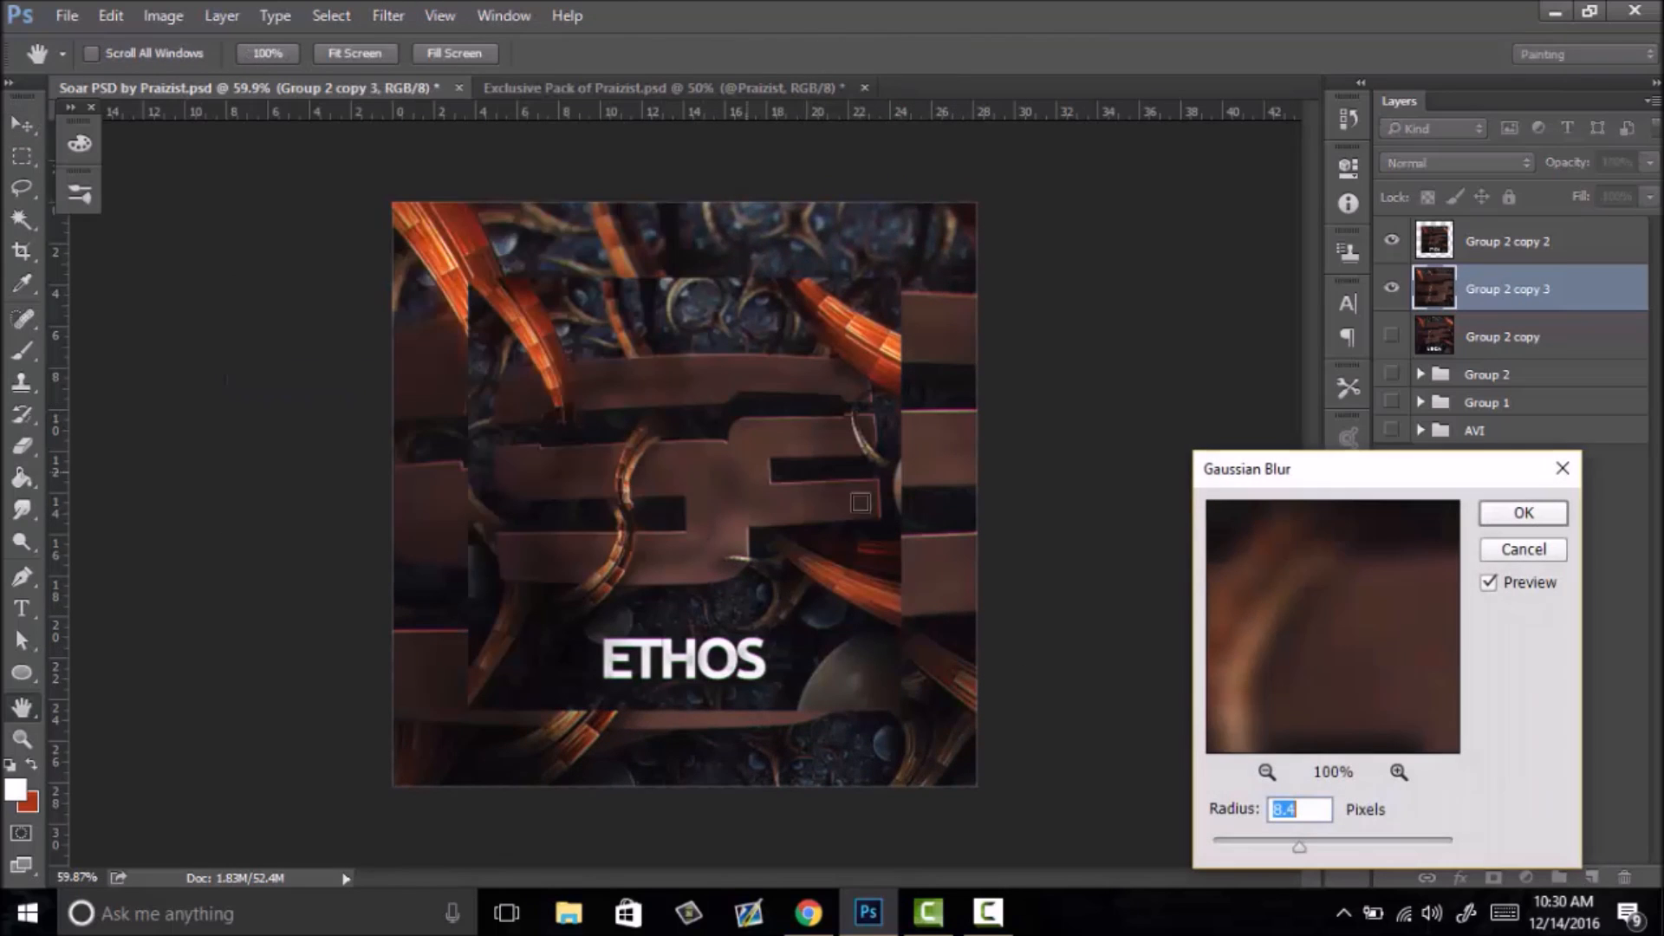
left_click(1279, 845)
left_click(1525, 517)
key("z")
left_click_drag(718, 502, 748, 517)
right_click(766, 511)
left_click(796, 529)
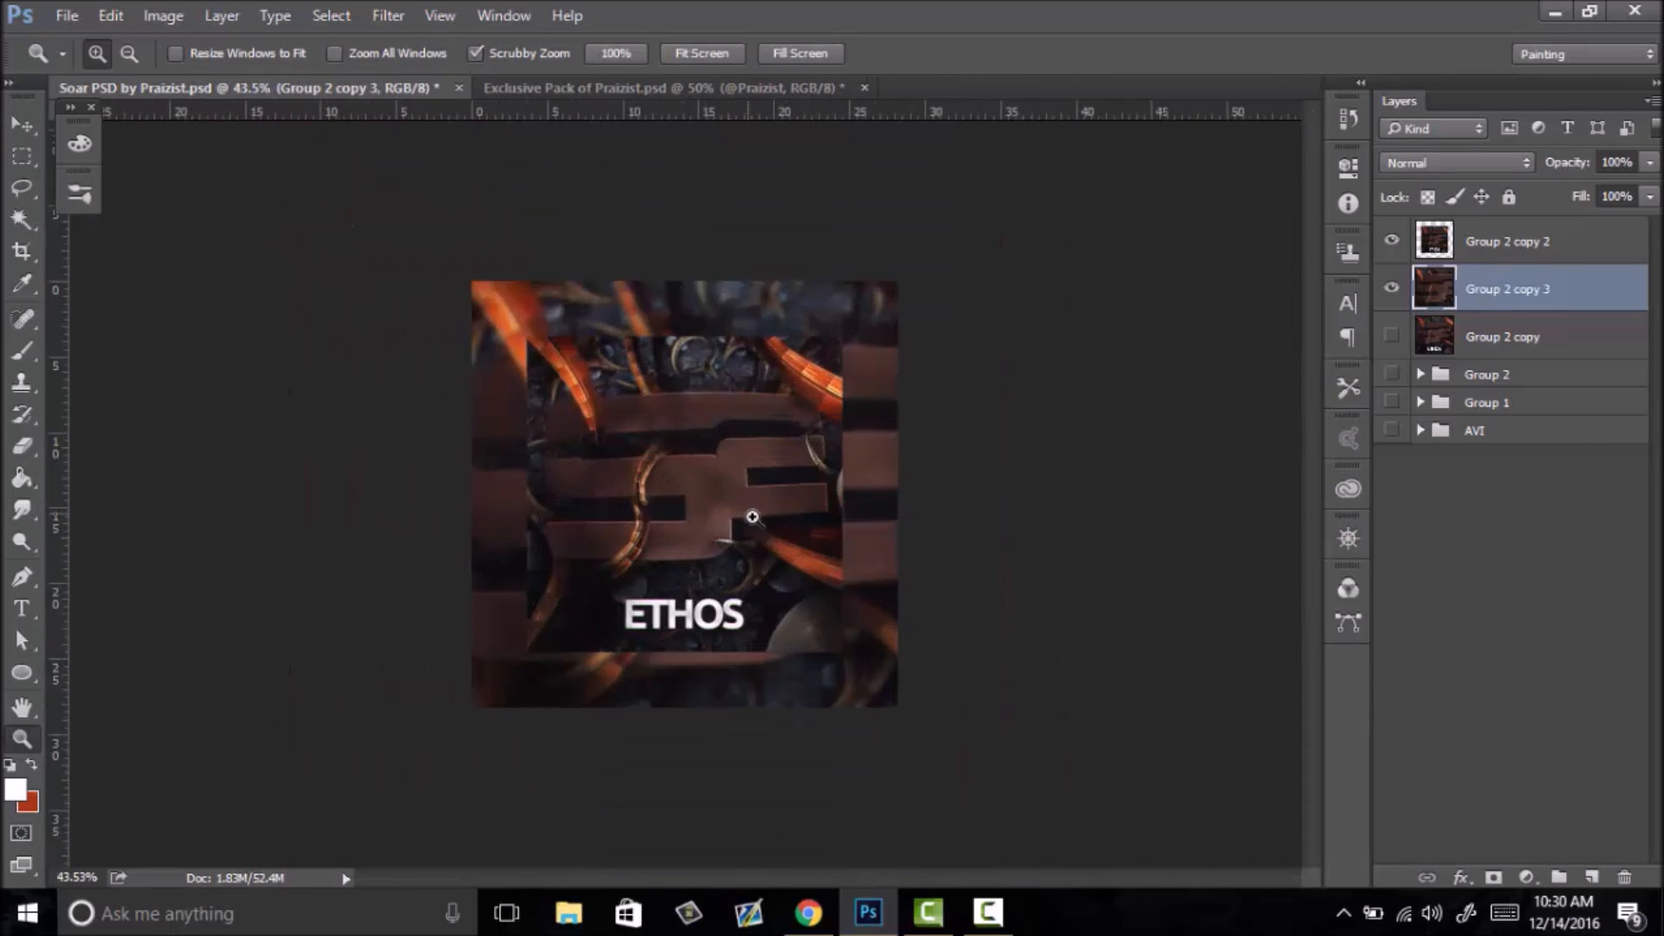
right_click(734, 517)
left_click(825, 527)
- Group the small artwork and blurred backdrop layers, make a merged copy of the group and hide the group
left_click(1506, 253, "shift")
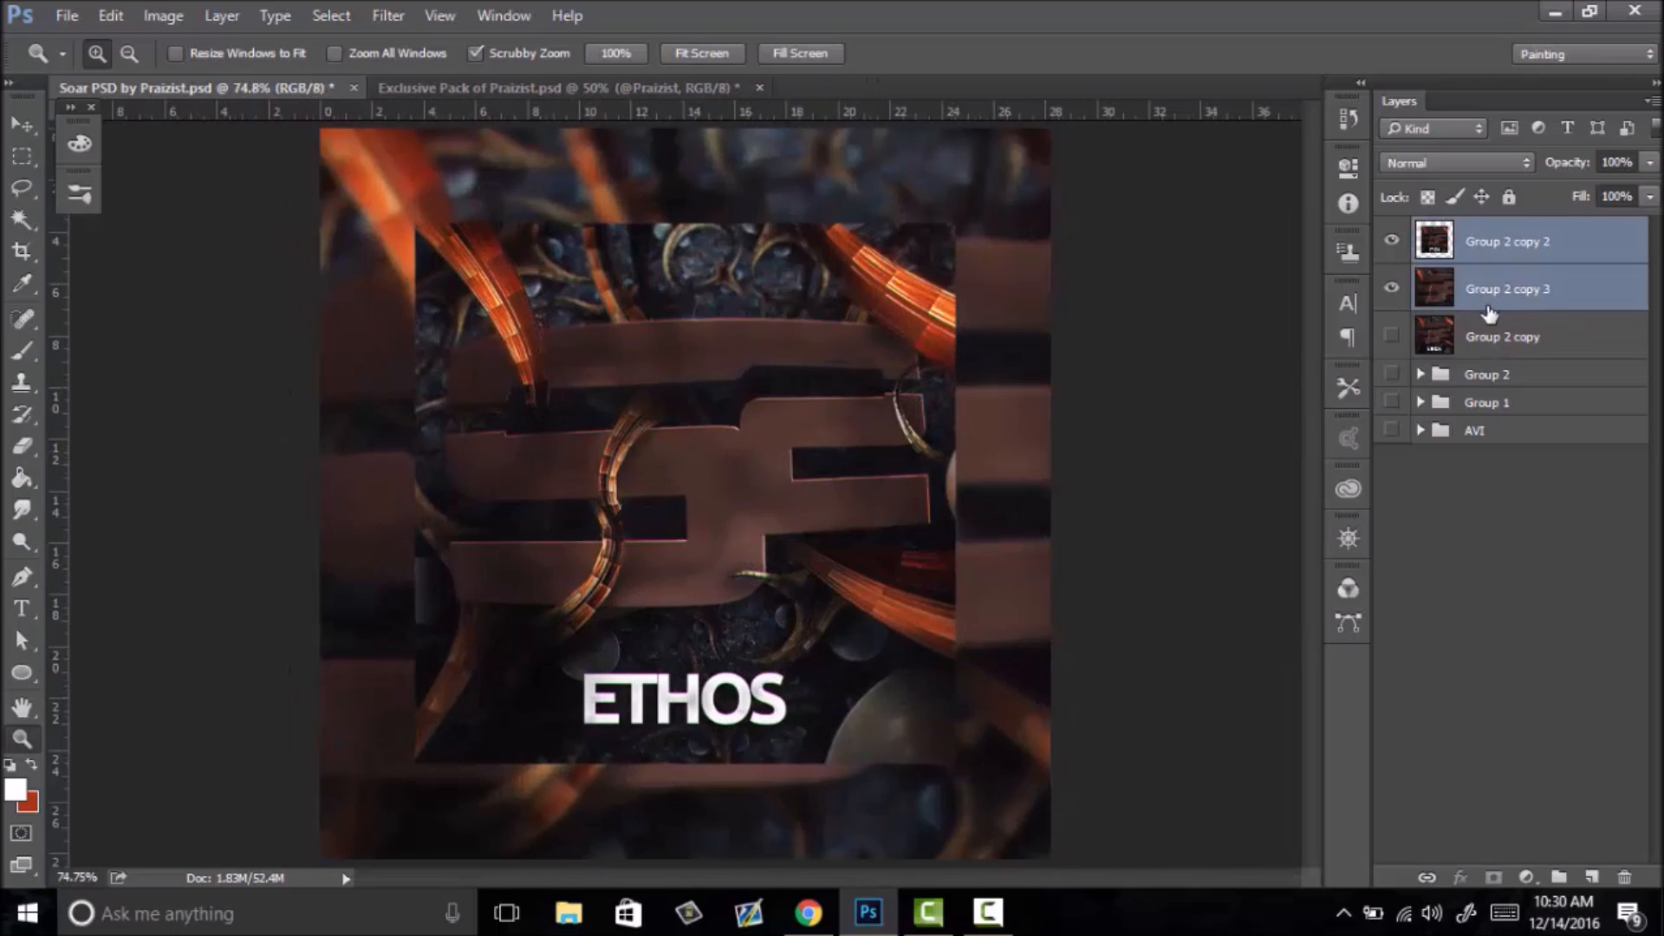
key("ctrl+g")
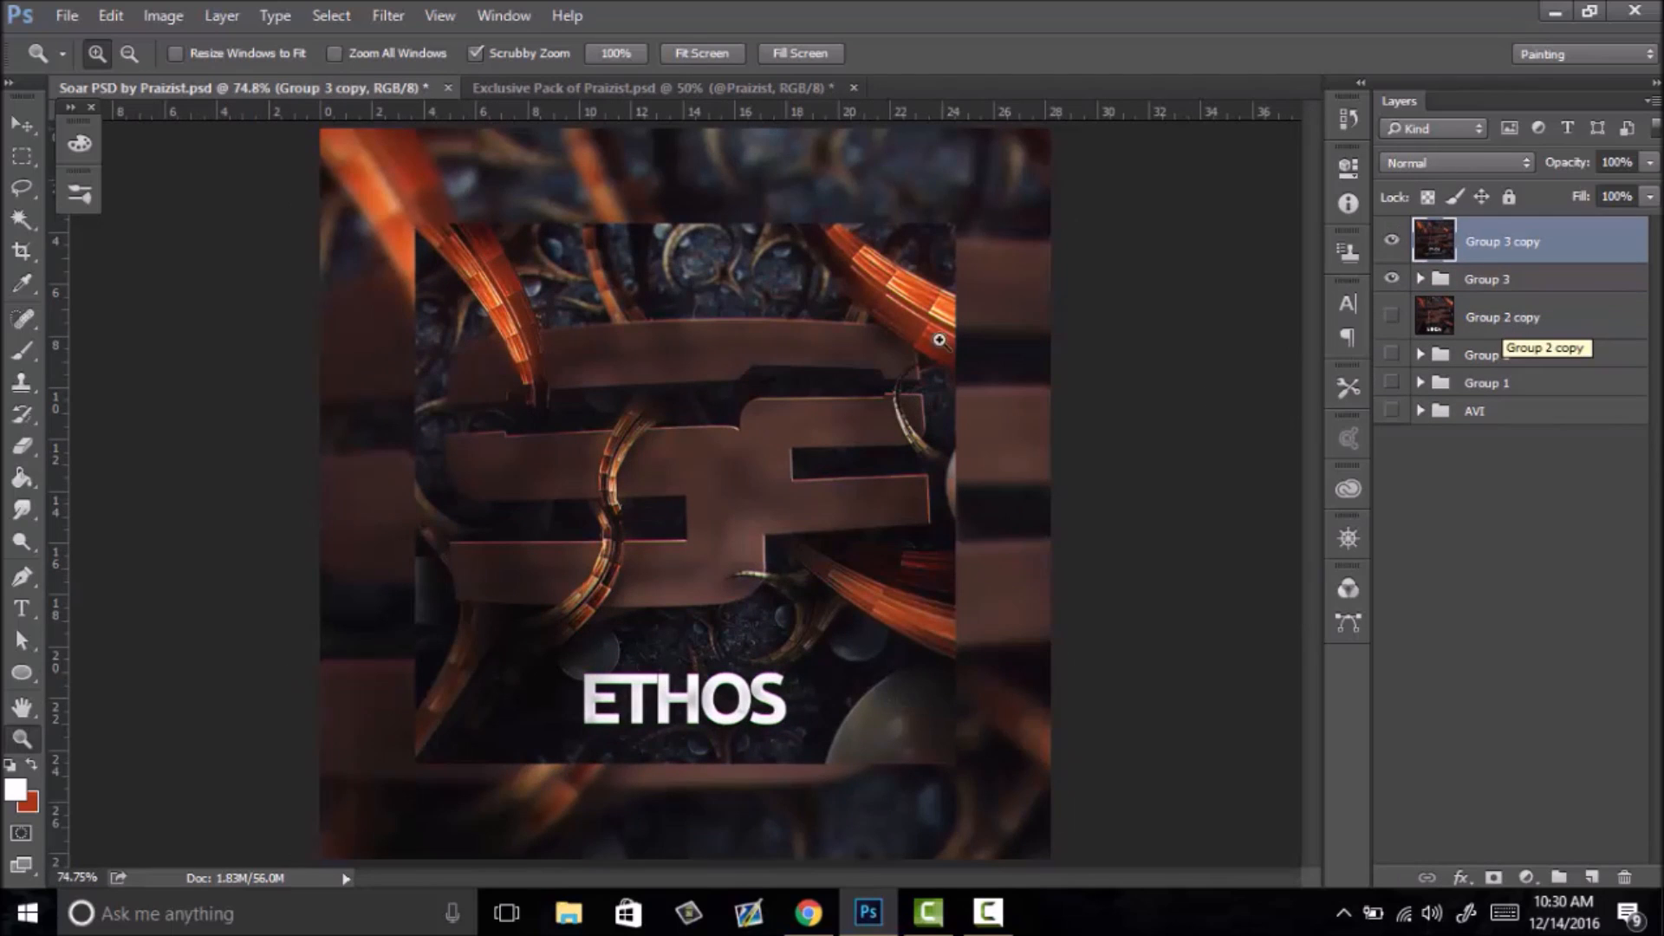
left_click(1391, 278)
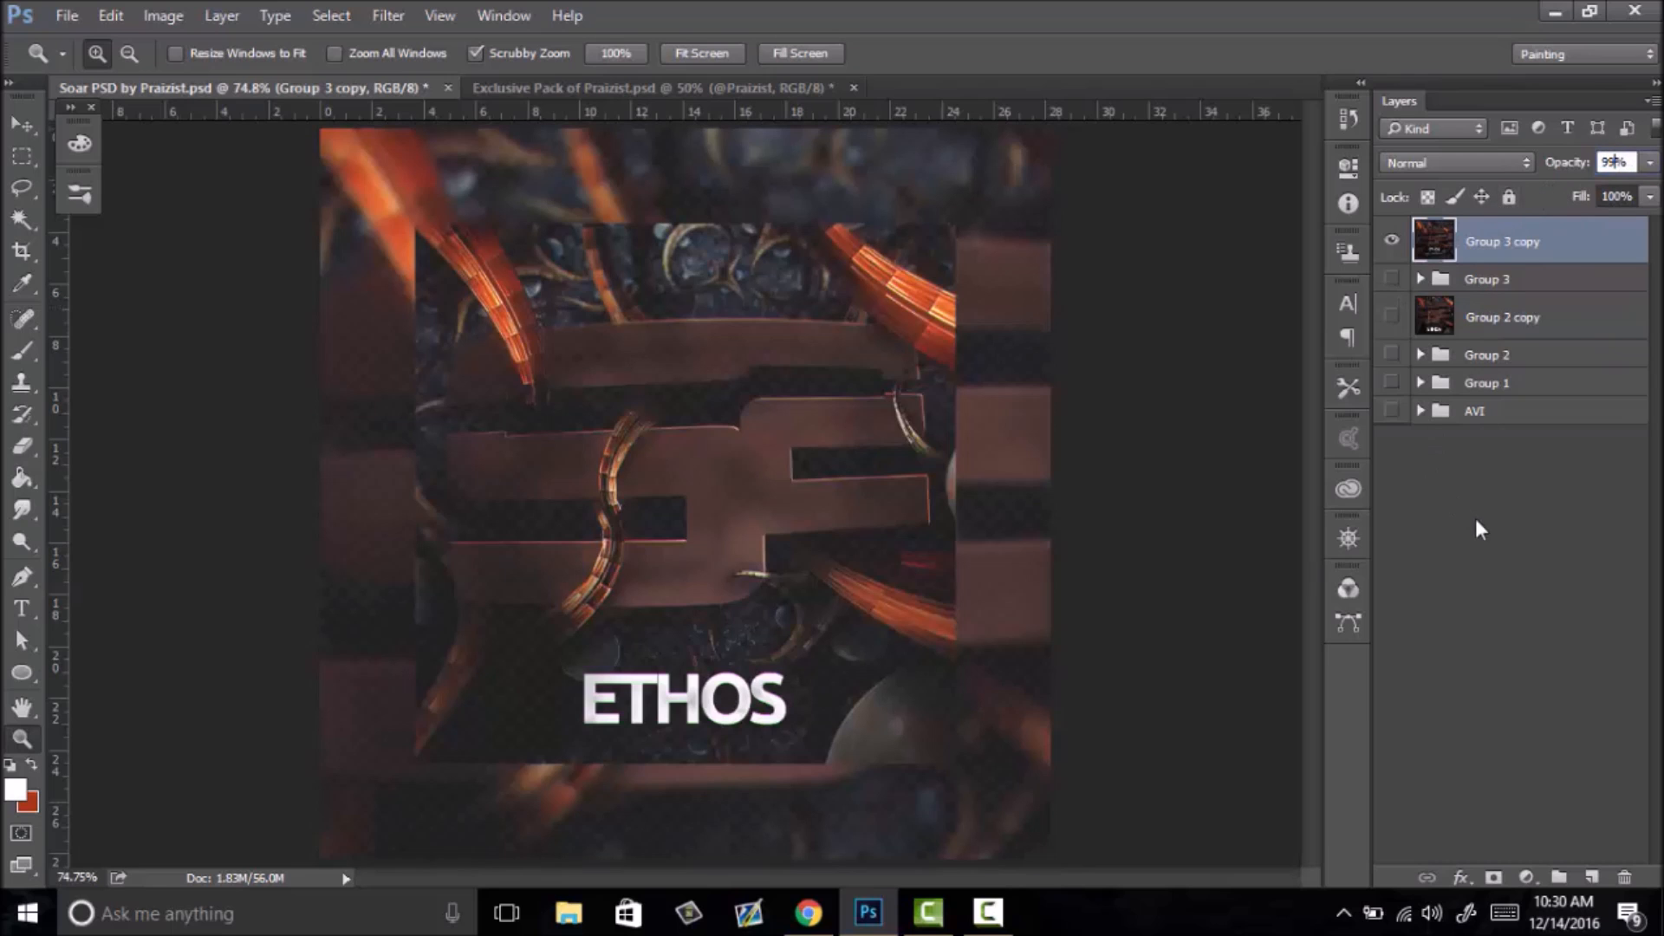
- Examine the merged composition at 100%, zoomed out and fitted to the window
left_click(1475, 518)
right_click(612, 511)
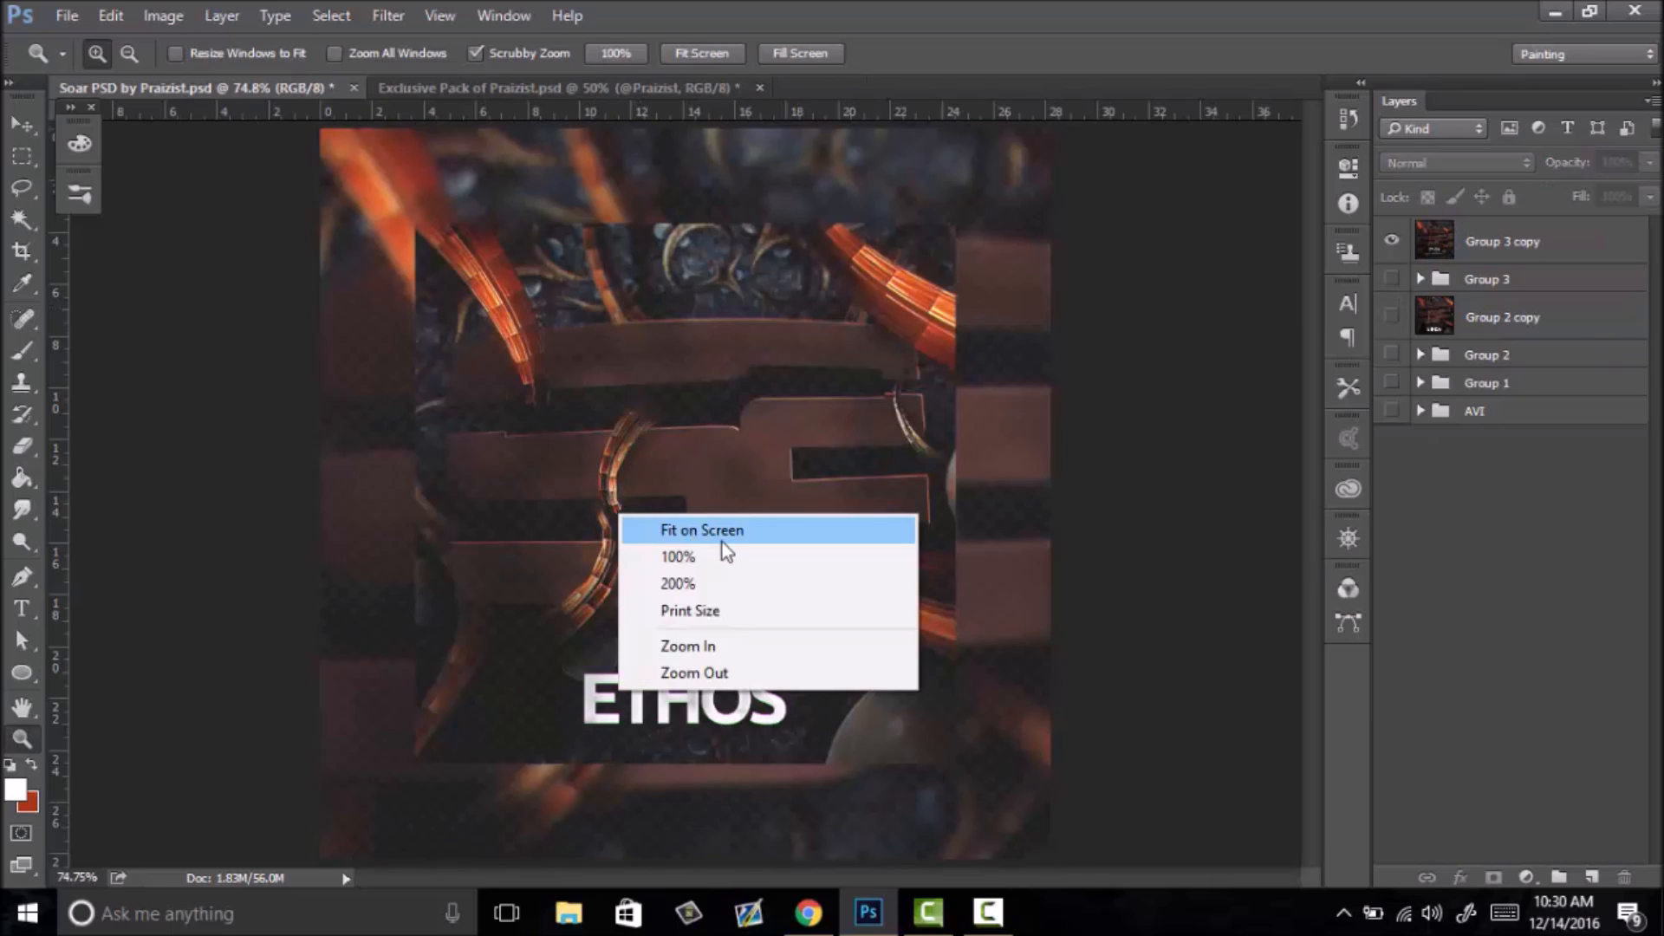
left_click(668, 557)
left_click(1495, 247)
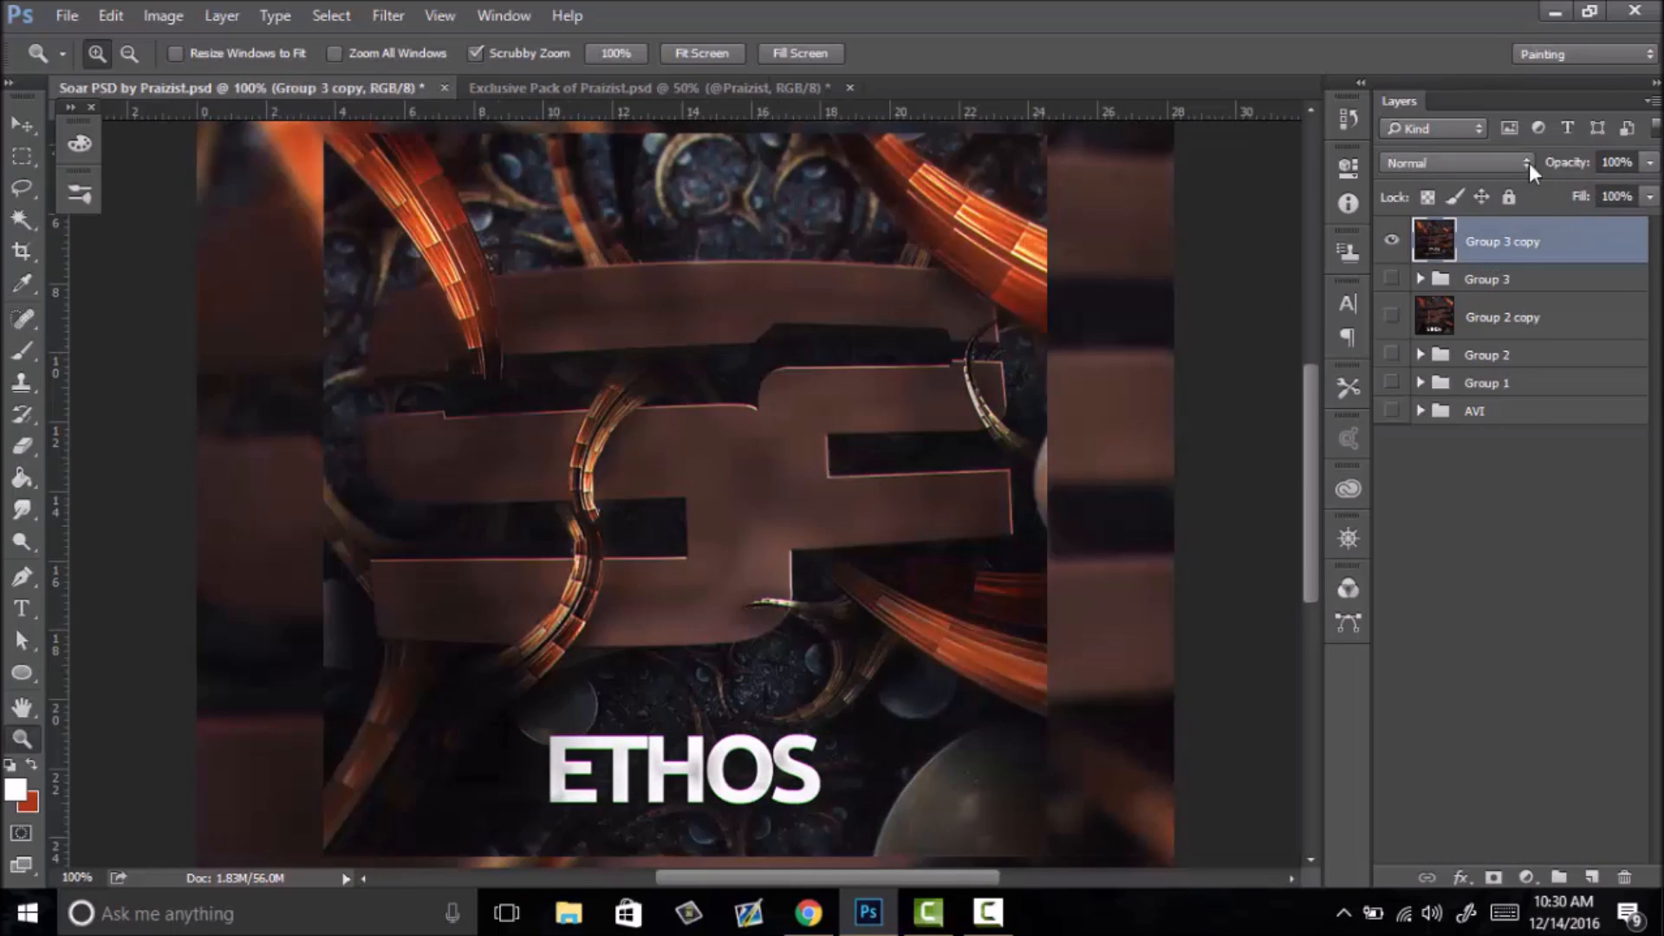
left_click_drag(896, 416, 770, 491)
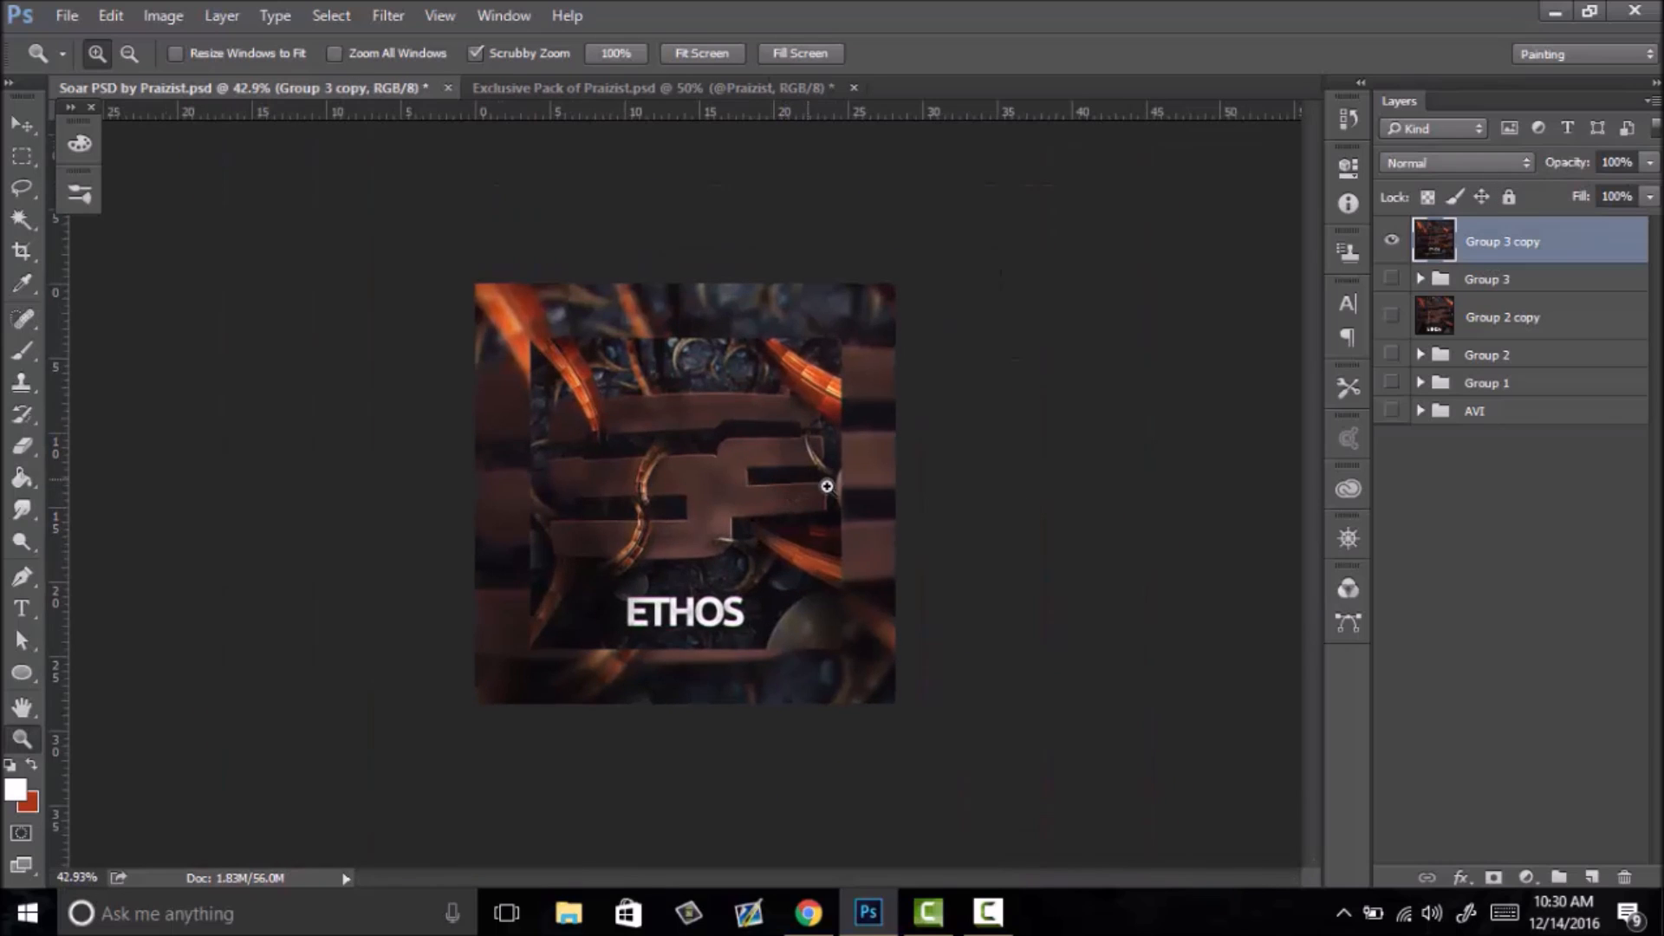
right_click(815, 481)
left_click(859, 492)
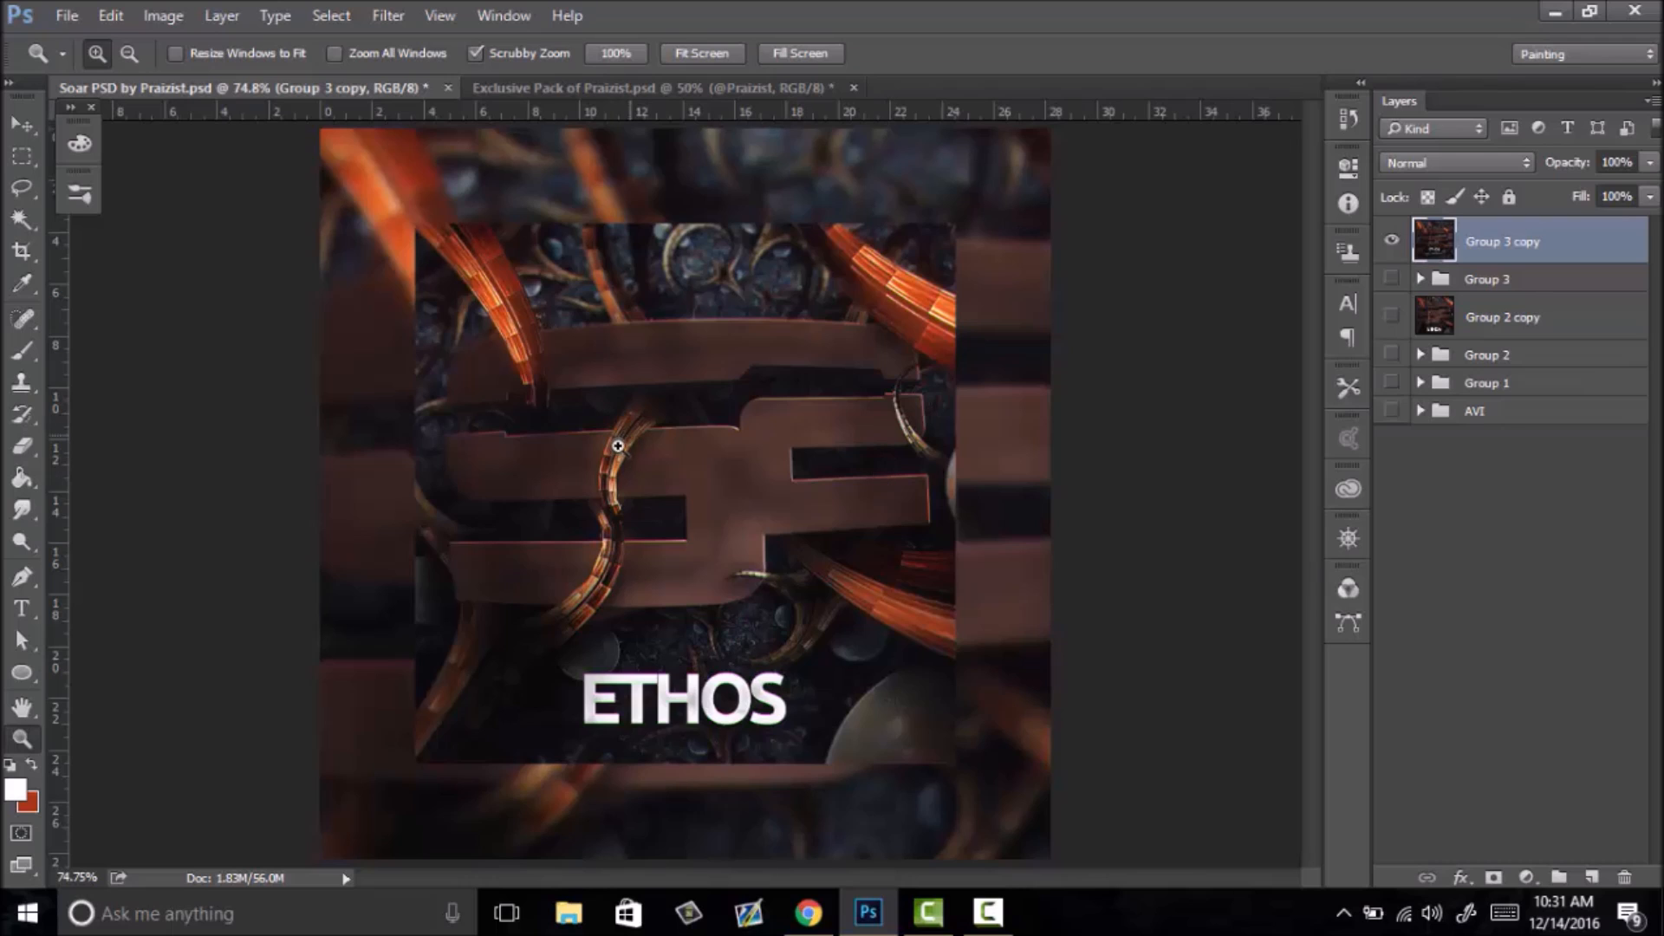
left_click_drag(620, 434, 716, 453)
right_click(717, 474)
left_click(823, 491)
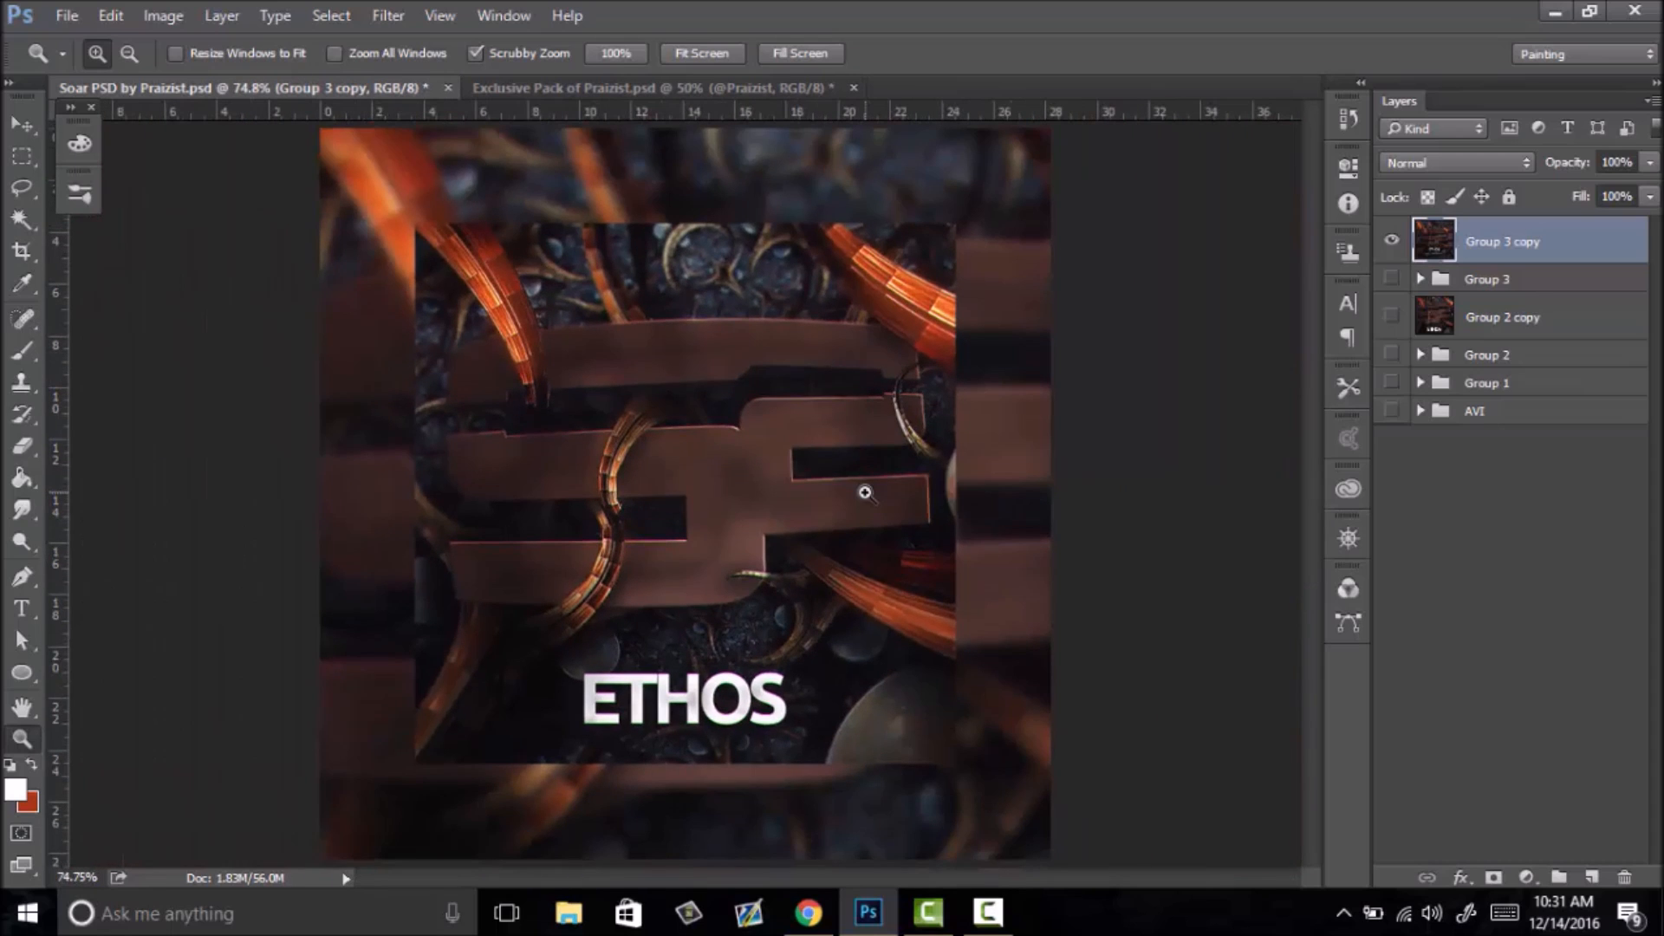